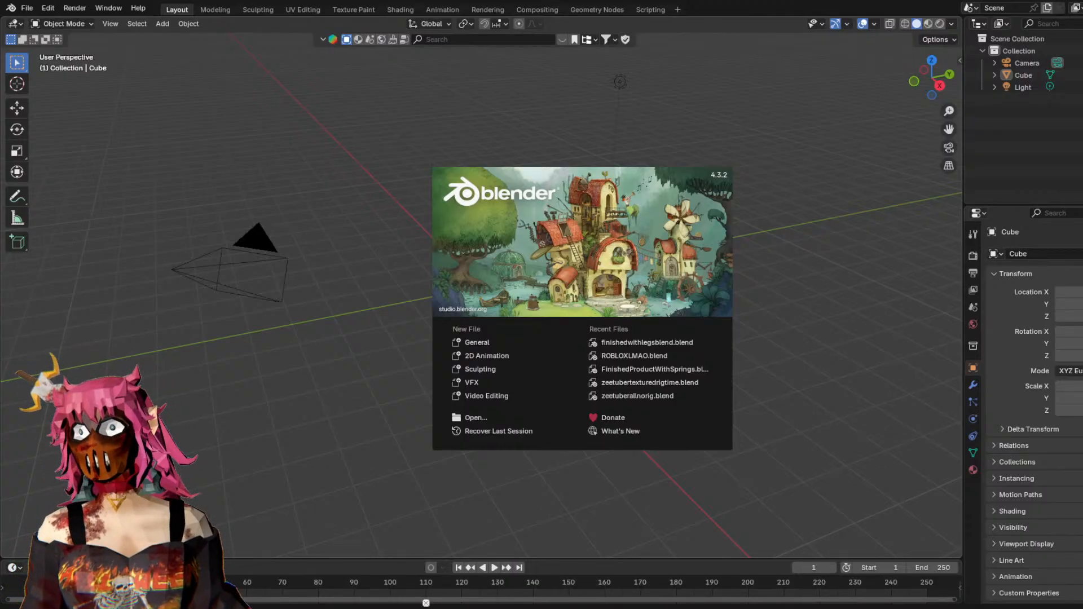
# Dismiss the splash screen and delete the default cube from the scene.
pyautogui.click(720, 46)
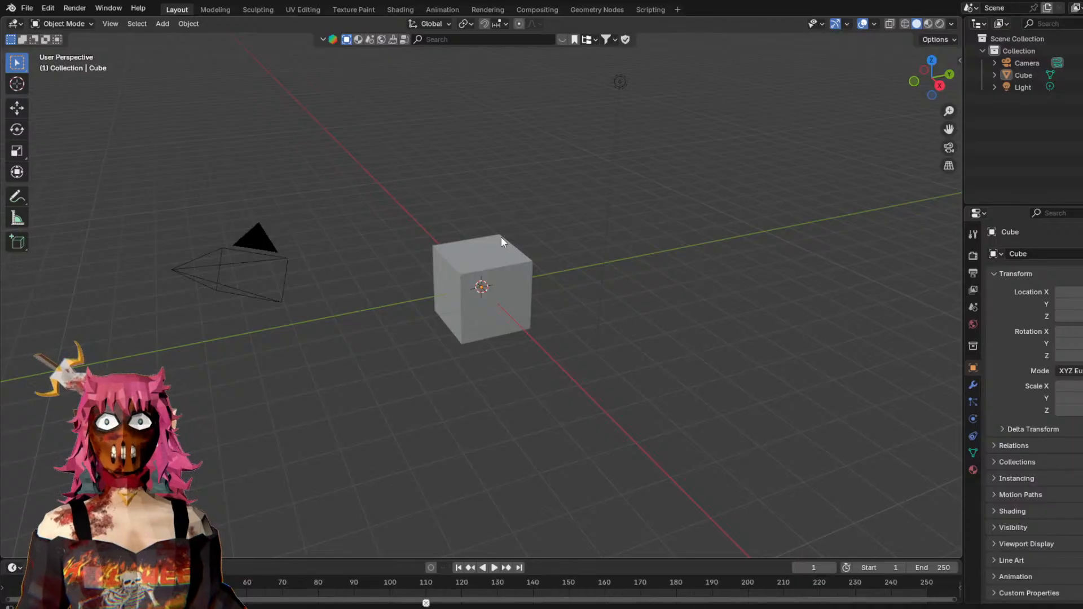
pyautogui.moveTo(643, 181); pyautogui.dragTo(580, 205, button='middle')
pyautogui.scroll(2, 526, 219)
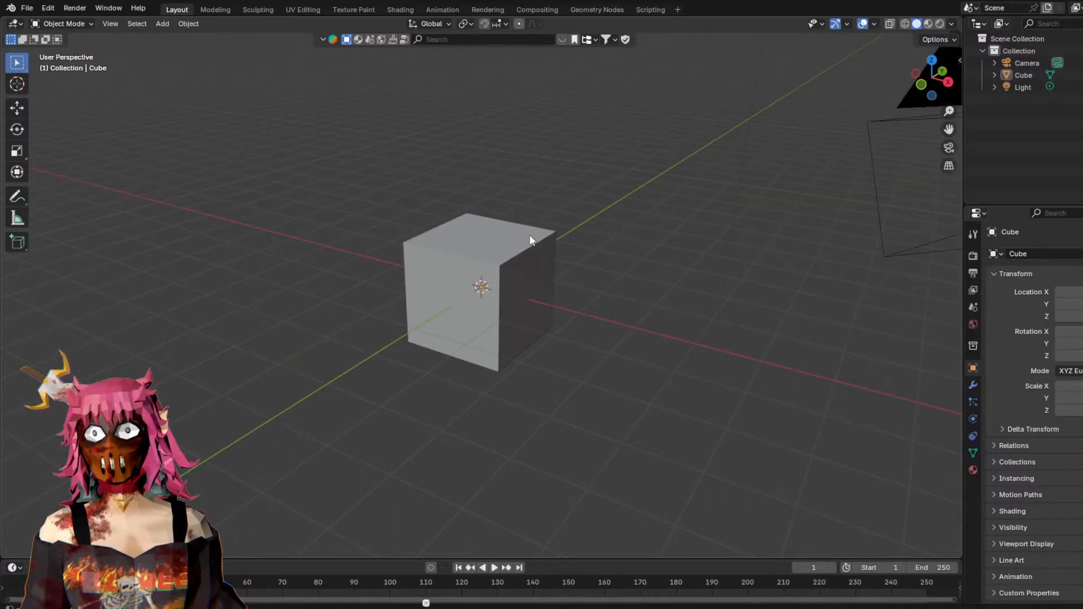
pyautogui.click(504, 286)
pyautogui.rightClick(487, 265)
pyautogui.rightClick(458, 270)
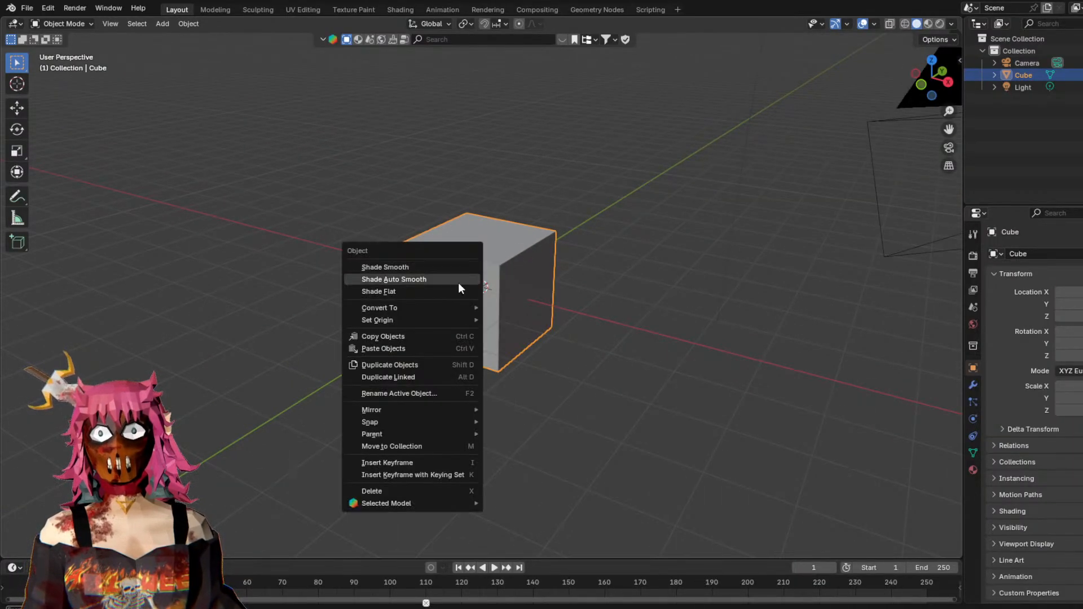
pyautogui.click(389, 492)
pyautogui.moveTo(634, 320); pyautogui.dragTo(547, 252, button='middle')
pyautogui.moveTo(612, 194); pyautogui.dragTo(508, 169, button='middle')
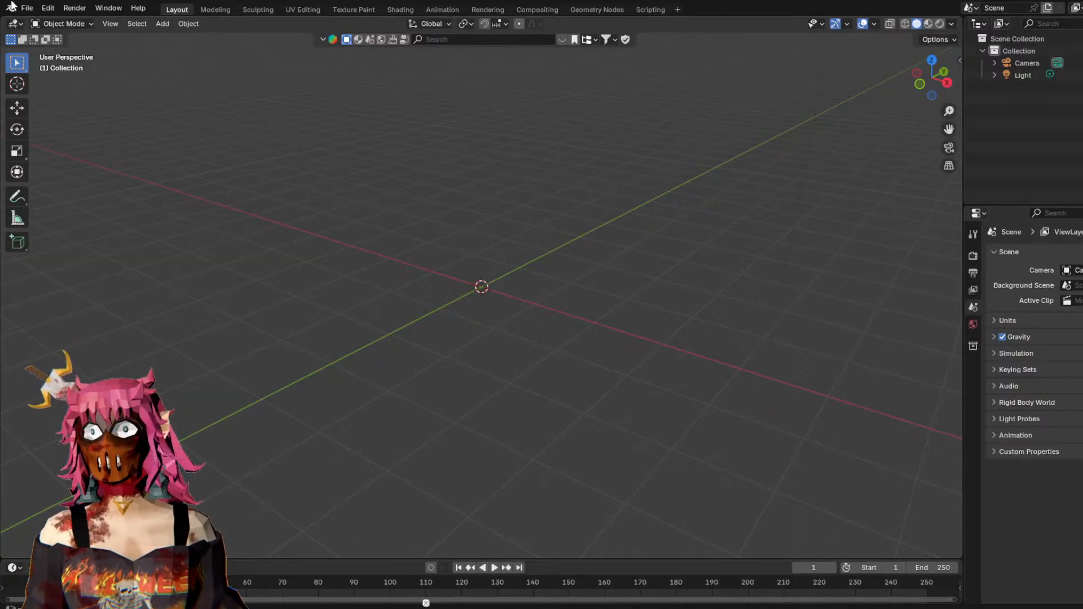
pyautogui.click(27, 8)
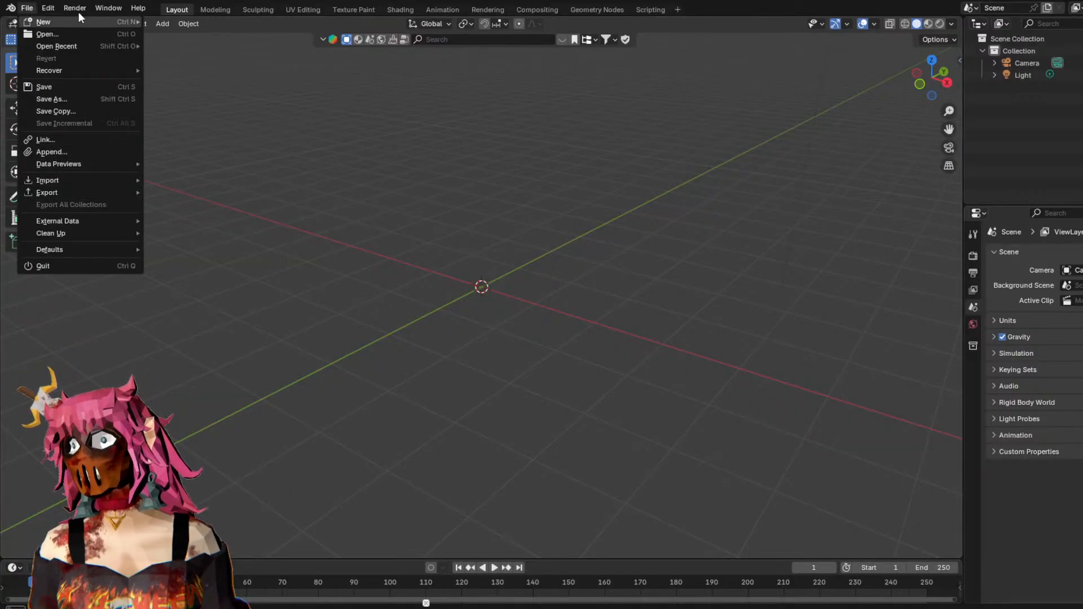
pyautogui.click(27, 8)
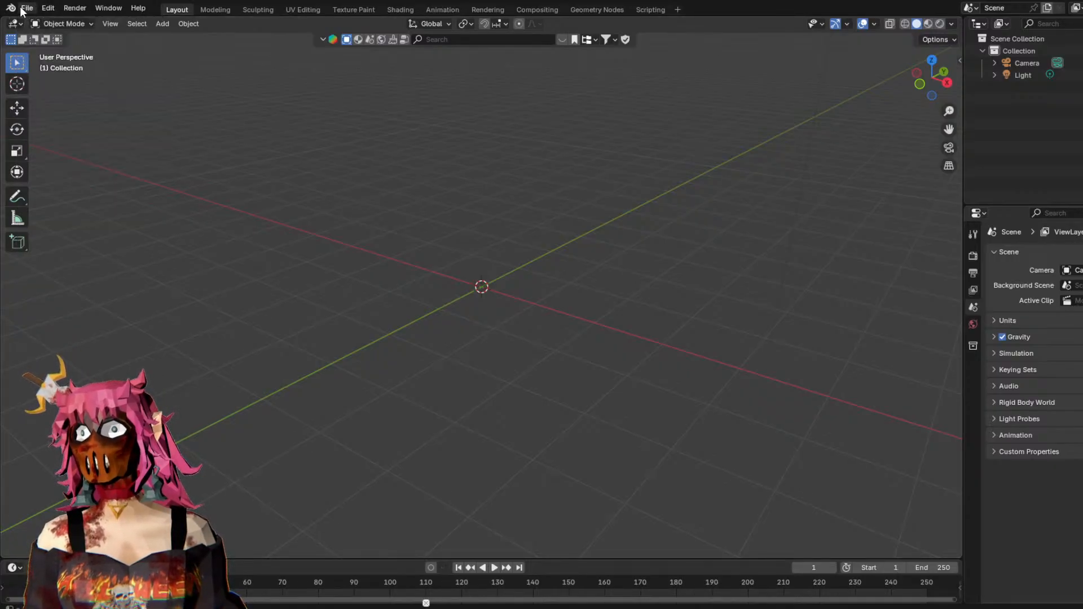
pyautogui.click(28, 8)
pyautogui.moveTo(71, 177)
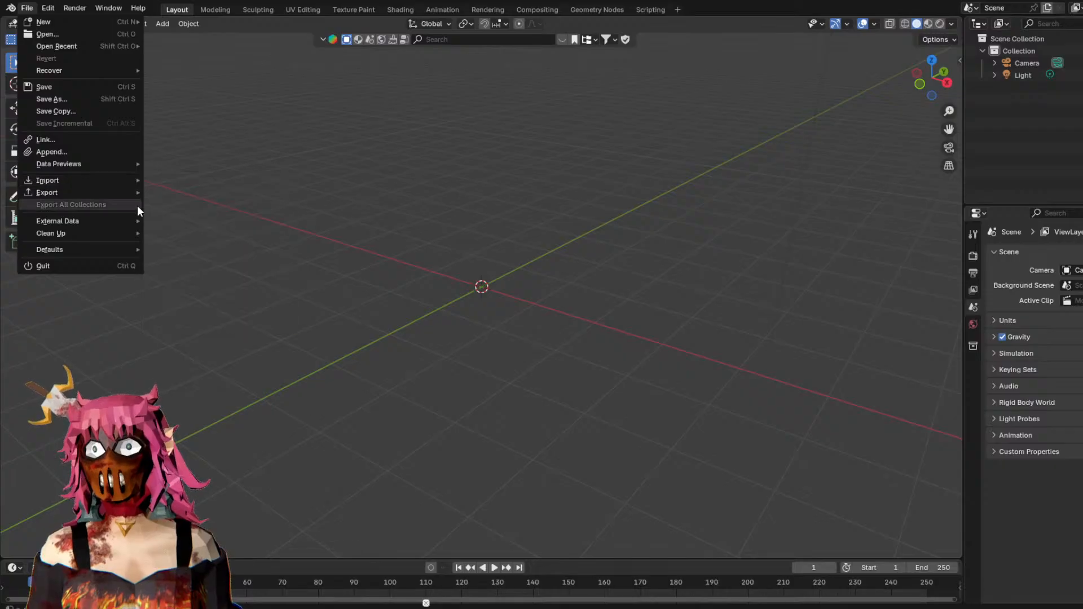
pyautogui.moveTo(97, 194)
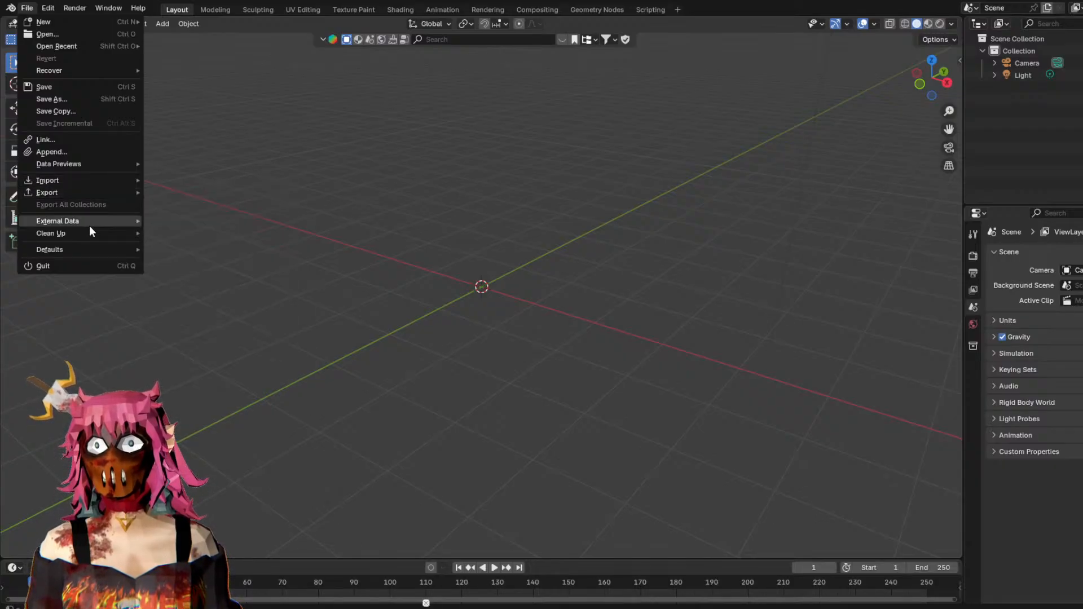
pyautogui.click(48, 8)
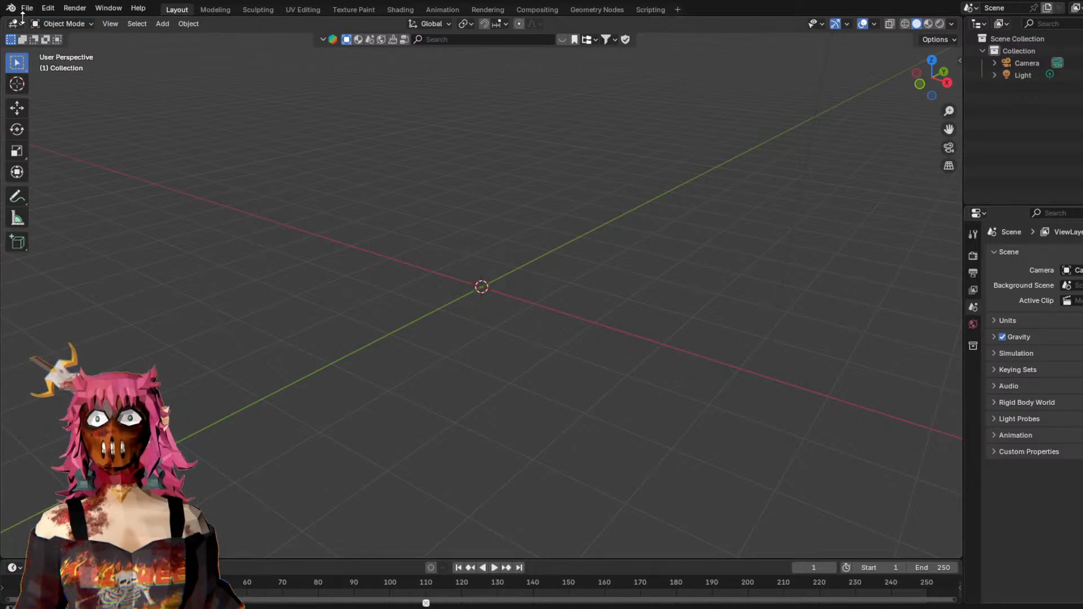
pyautogui.click(26, 9)
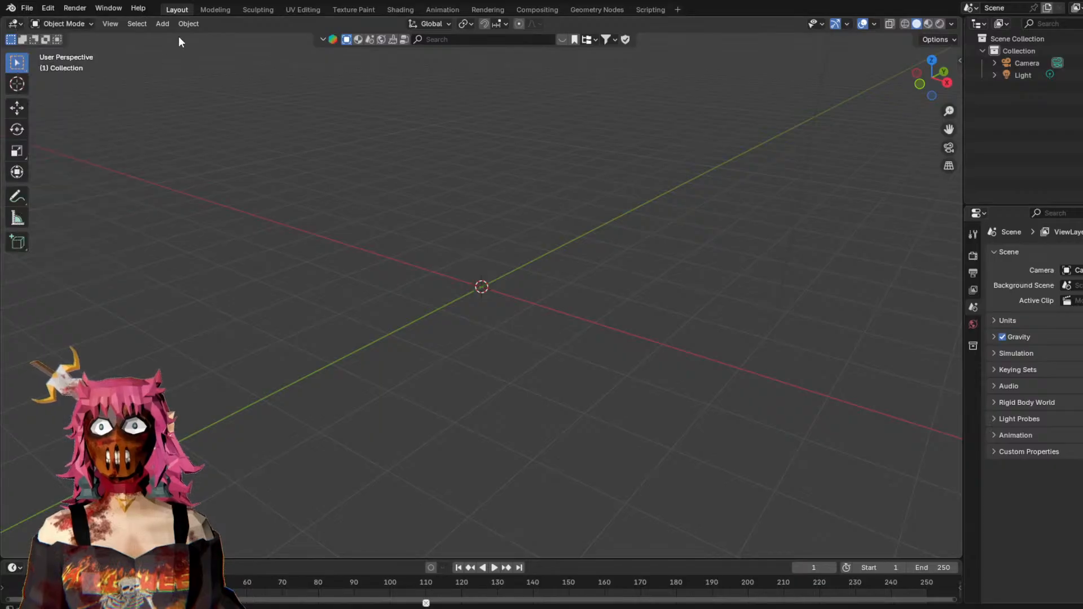
# Add the horned character sketch as a reference image at the world origin.
pyautogui.click(164, 25)
pyautogui.moveTo(217, 52)
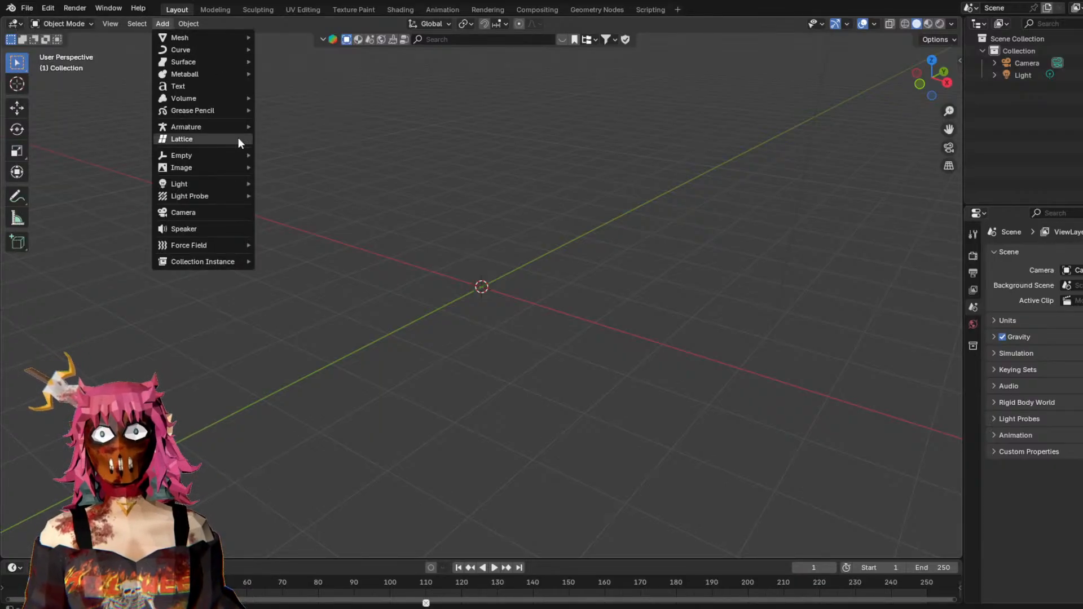
pyautogui.moveTo(219, 168)
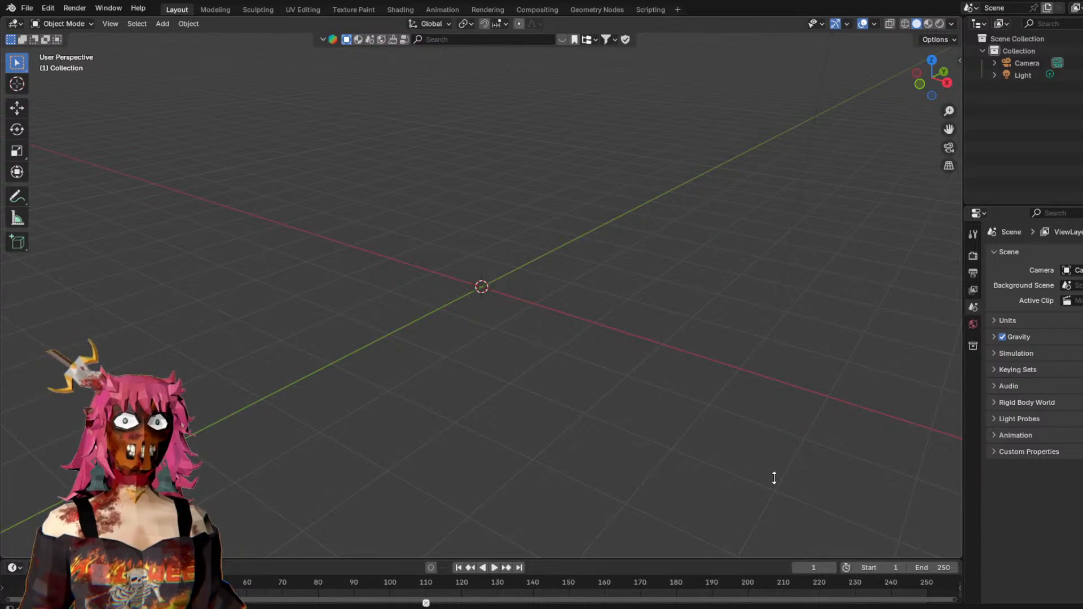
pyautogui.moveTo(630, 240); pyautogui.dragTo(495, 268, button='middle')
pyautogui.rightClick(494, 268)
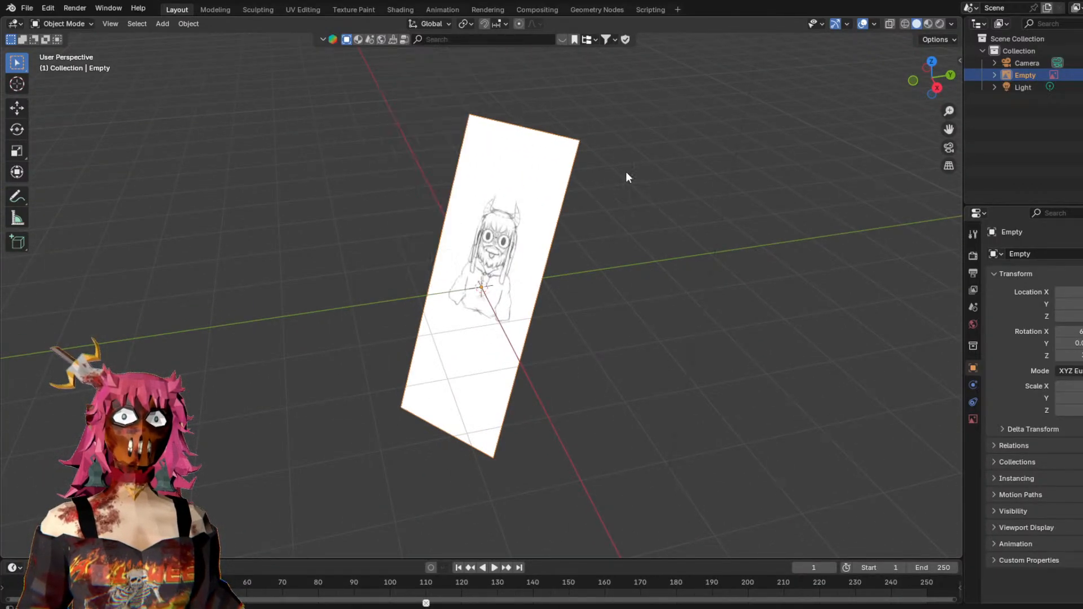
# Set the reference image's X, Y and Z rotation to 0° so it lies flat on the grid.
pyautogui.click(785, 181)
pyautogui.click(959, 58)
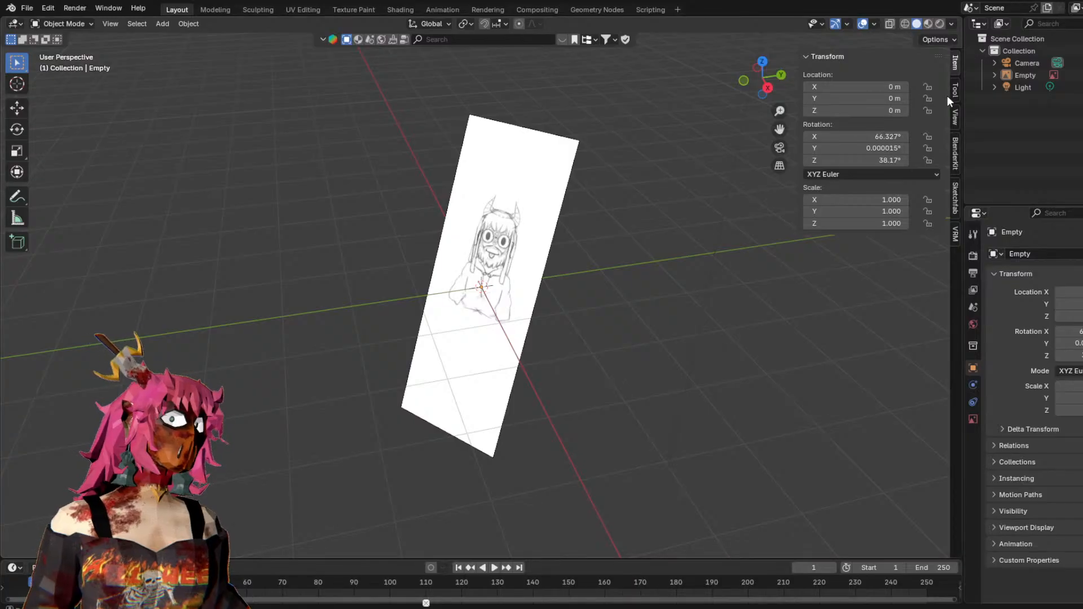
pyautogui.click(878, 139)
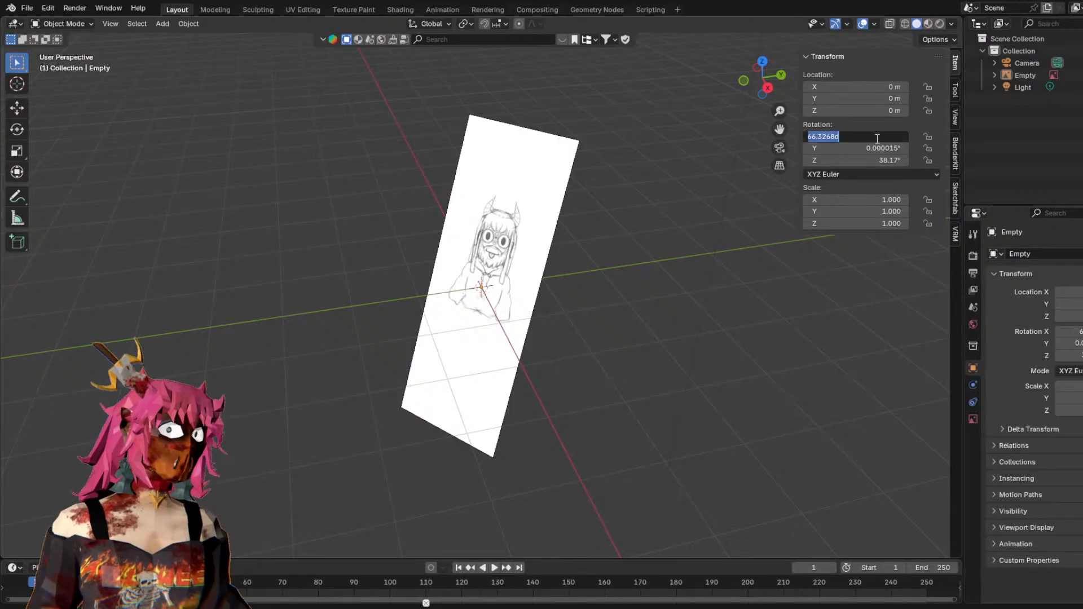
pyautogui.write('0')
pyautogui.press('Return')
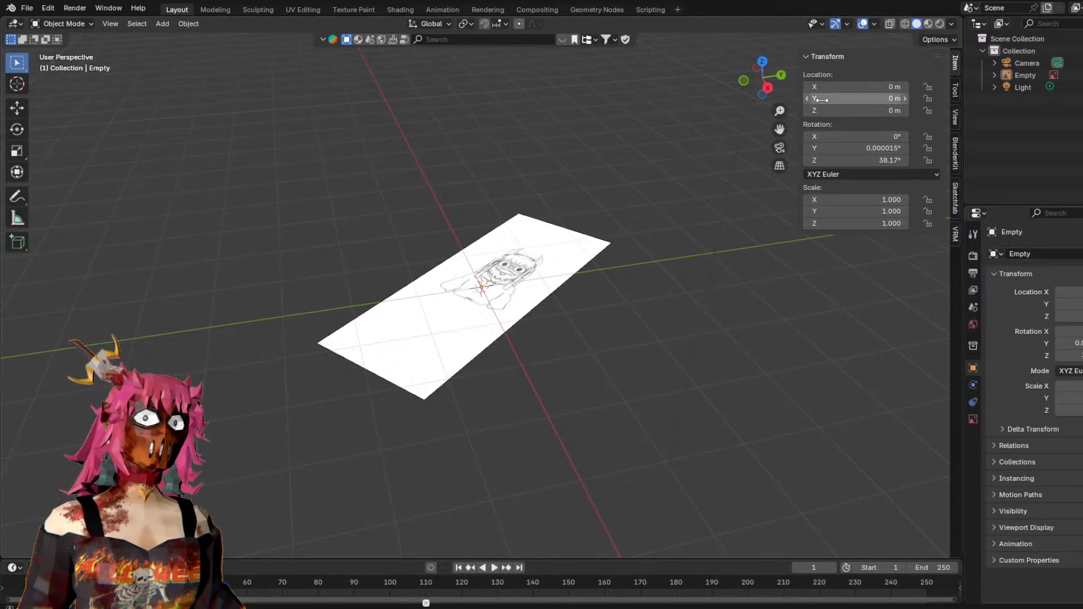
pyautogui.click(860, 147)
pyautogui.write('0')
pyautogui.press('Return')
pyautogui.click(857, 160)
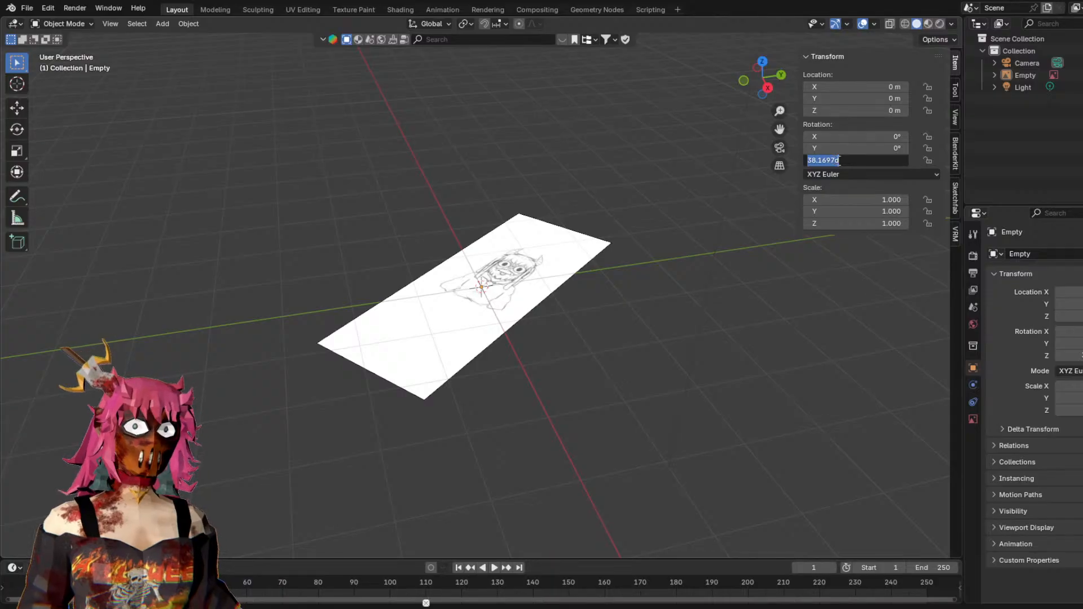
pyautogui.write('0')
pyautogui.press('Return')
pyautogui.moveTo(619, 333)
pyautogui.mouseDown(button='middle')
pyautogui.moveTo(670, 349)
pyautogui.moveTo(615, 392)
pyautogui.mouseUp(button='middle')
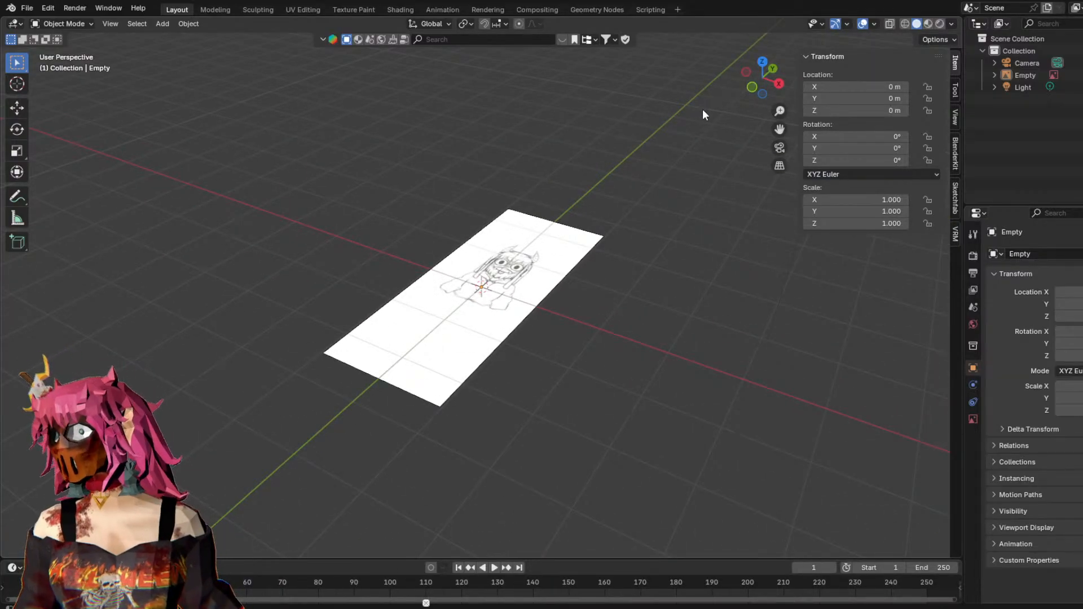
# Examine the flat reference image's orientation from the axis-aligned views and from several angles.
pyautogui.click(753, 88)
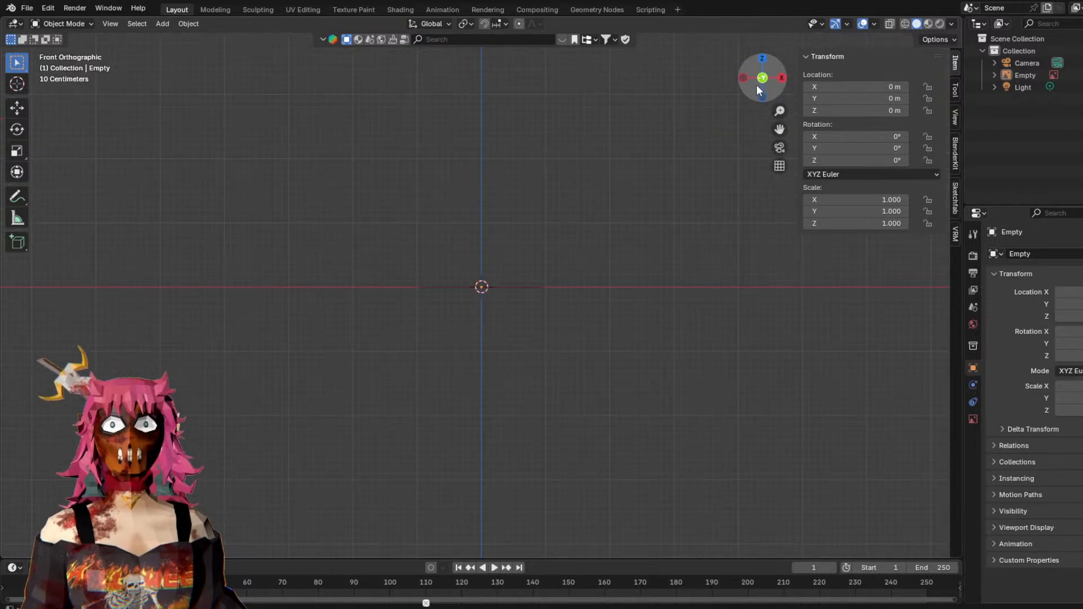
pyautogui.click(760, 79)
pyautogui.click(760, 80)
pyautogui.moveTo(595, 245); pyautogui.dragTo(588, 292, button='middle')
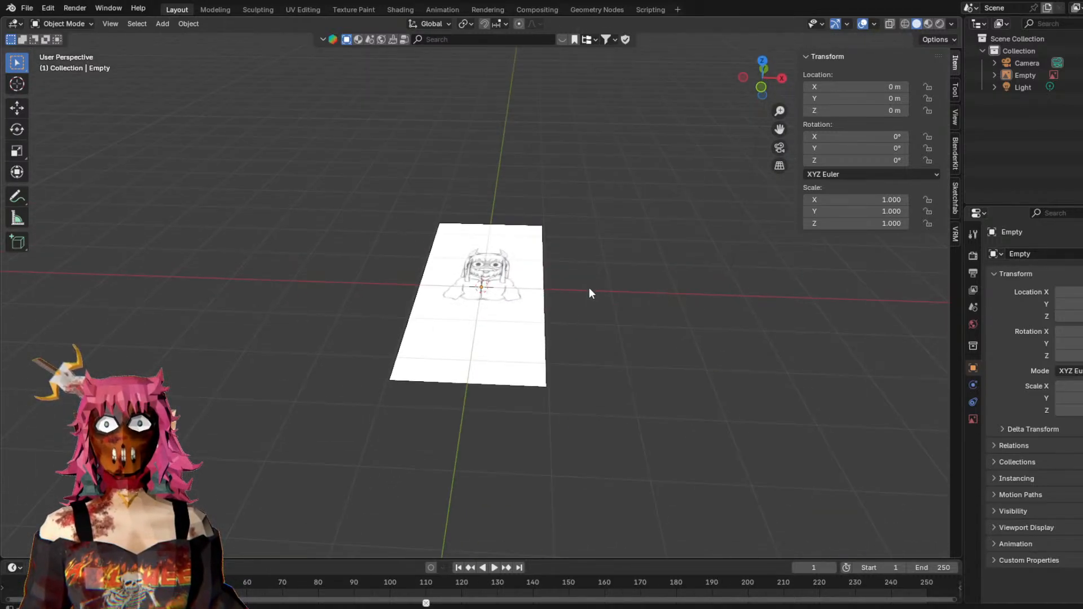
pyautogui.click(767, 79)
pyautogui.click(783, 79)
pyautogui.moveTo(566, 216); pyautogui.dragTo(563, 269, button='middle')
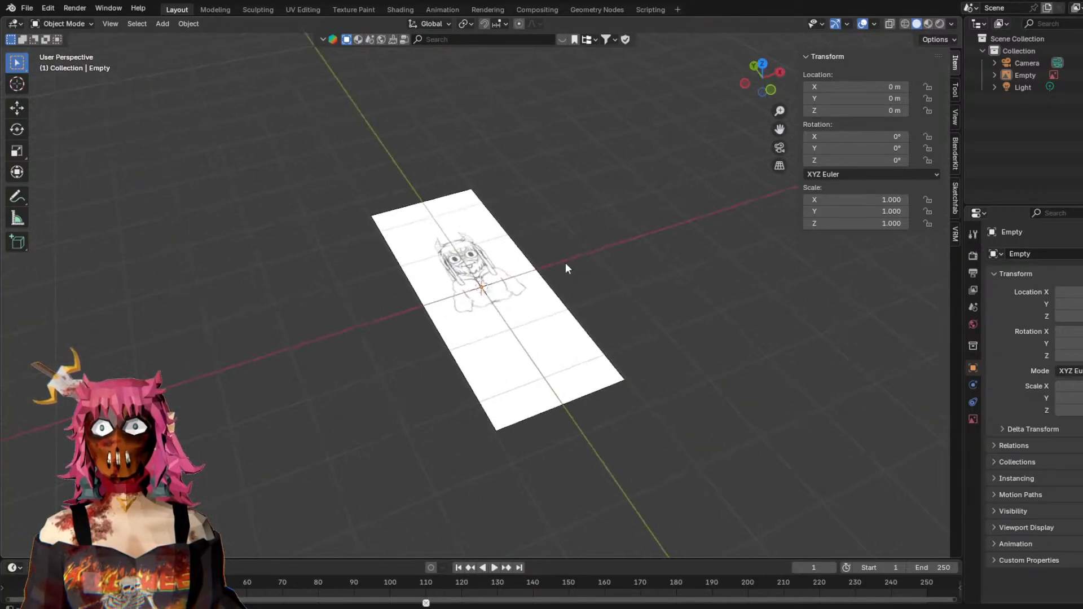
pyautogui.click(531, 288)
pyautogui.click(717, 211)
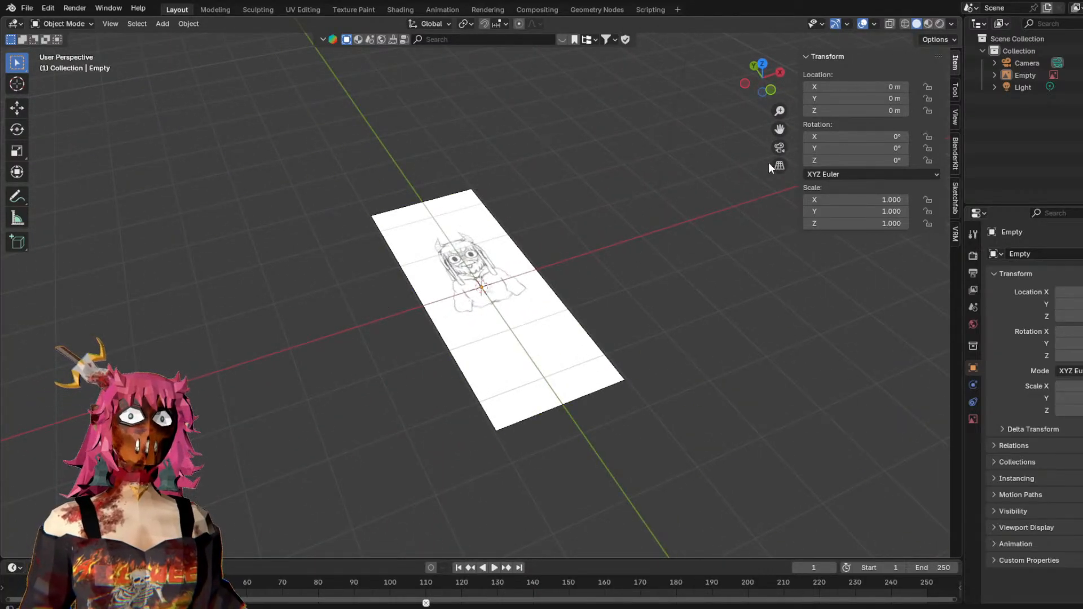
pyautogui.moveTo(655, 212); pyautogui.dragTo(641, 212, button='middle')
# Try a Z rotation of 50° on the reference image and reset it to 0°.
pyautogui.click(833, 161)
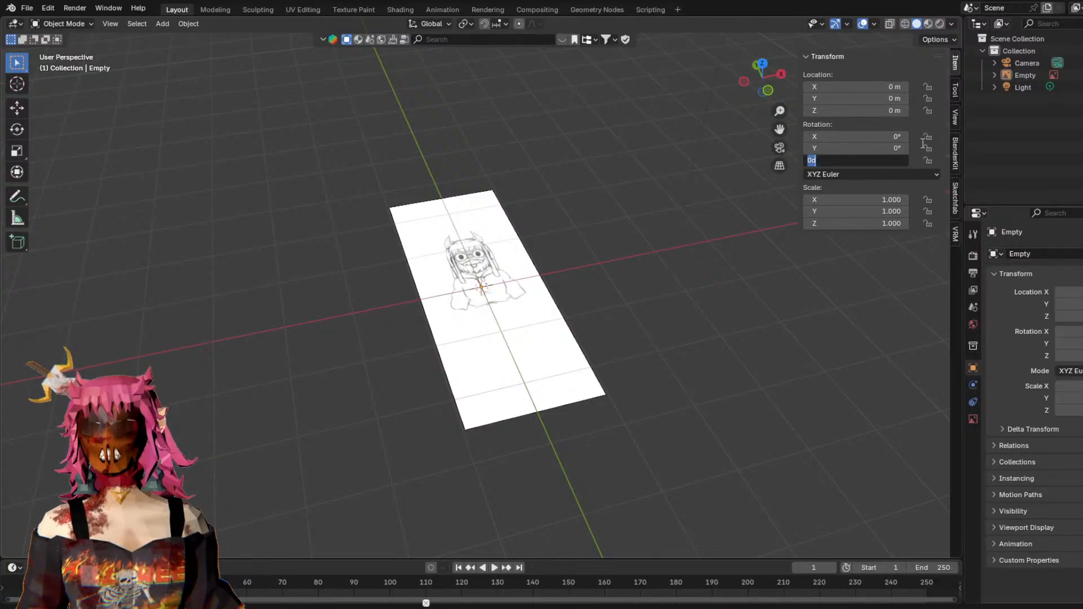
pyautogui.write('5')
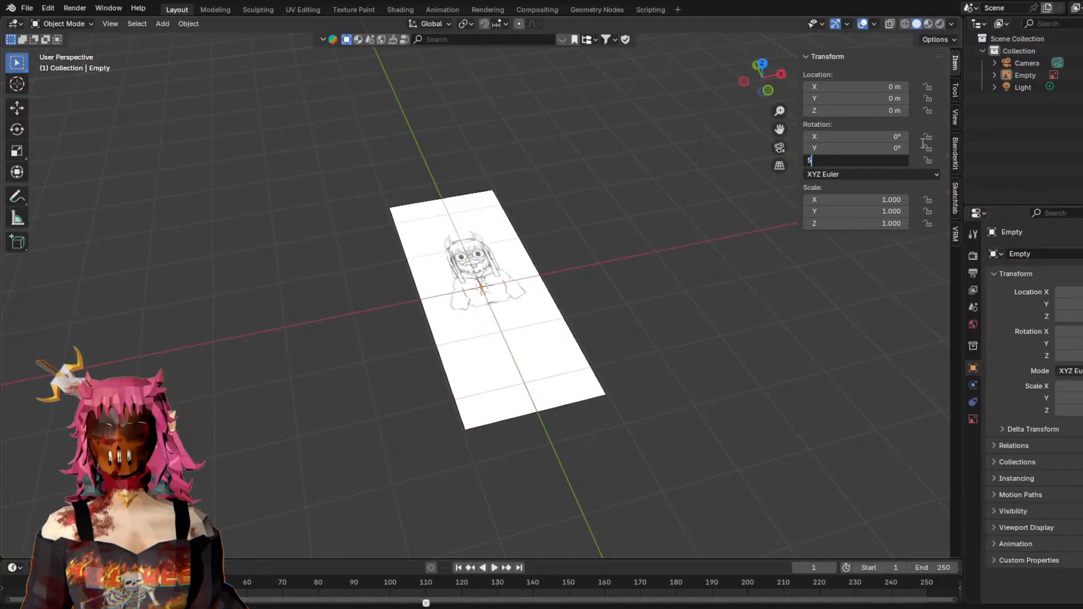
pyautogui.write('0')
pyautogui.press('Return')
pyautogui.click(873, 163)
pyautogui.write('0')
pyautogui.press('Return')
# Try a Y rotation of 100° on the reference image and reset it to 0°.
pyautogui.click(854, 149)
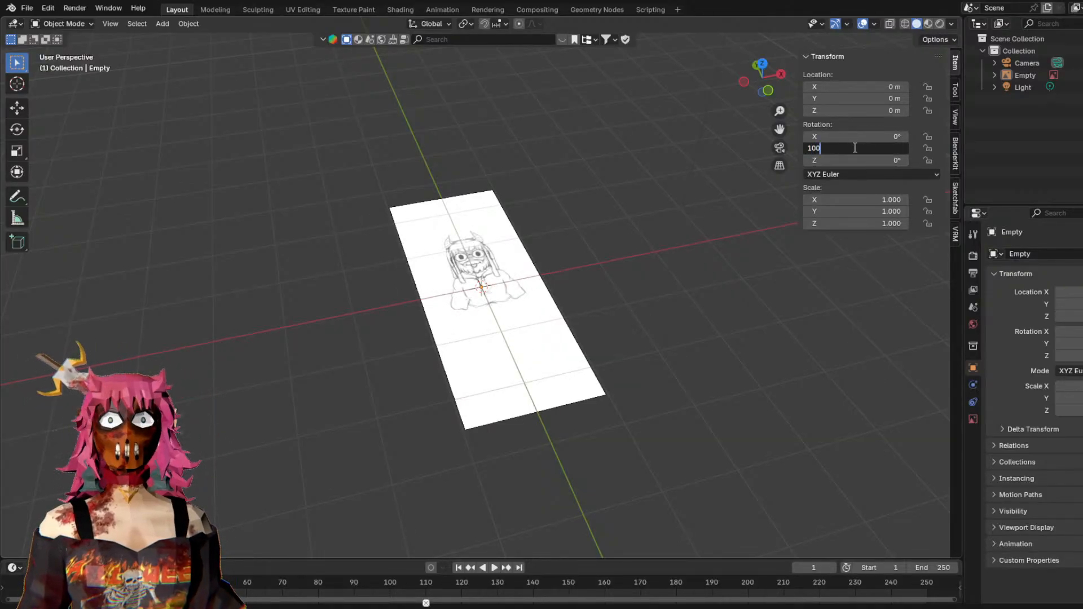
pyautogui.press('Return')
pyautogui.click(854, 148)
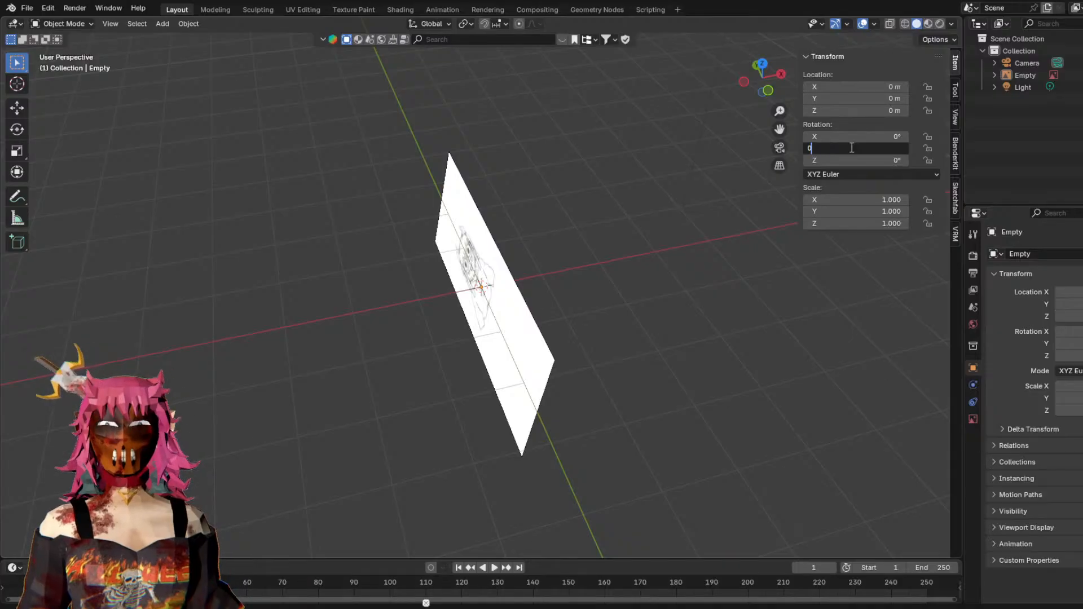
pyautogui.write('0')
pyautogui.press('Return')
# Try a Z rotation of 100° on the reference image and return it to 0°.
pyautogui.click(829, 161)
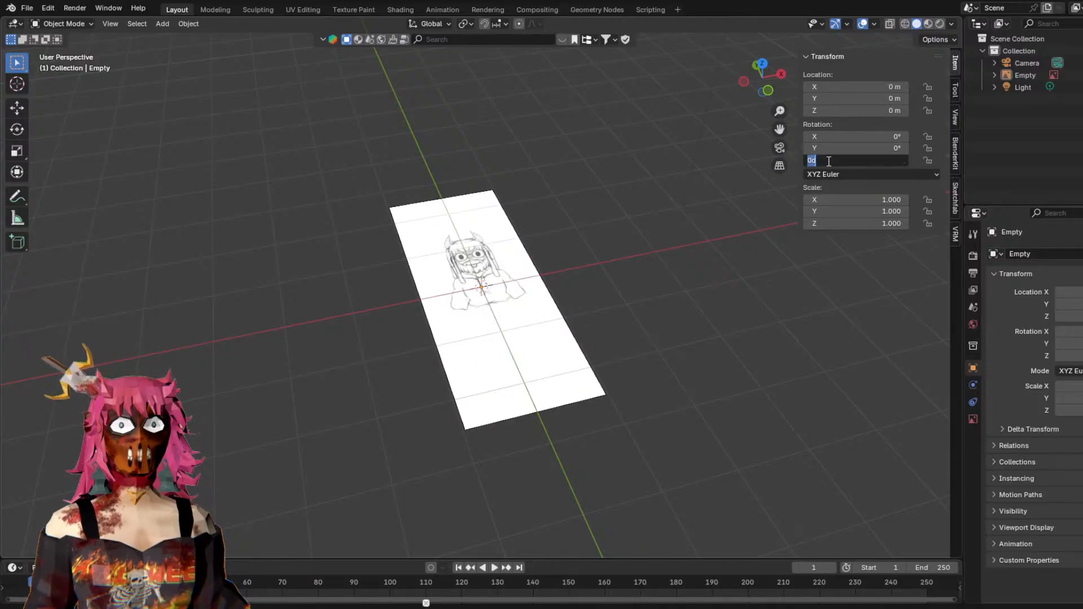
pyautogui.press('Return')
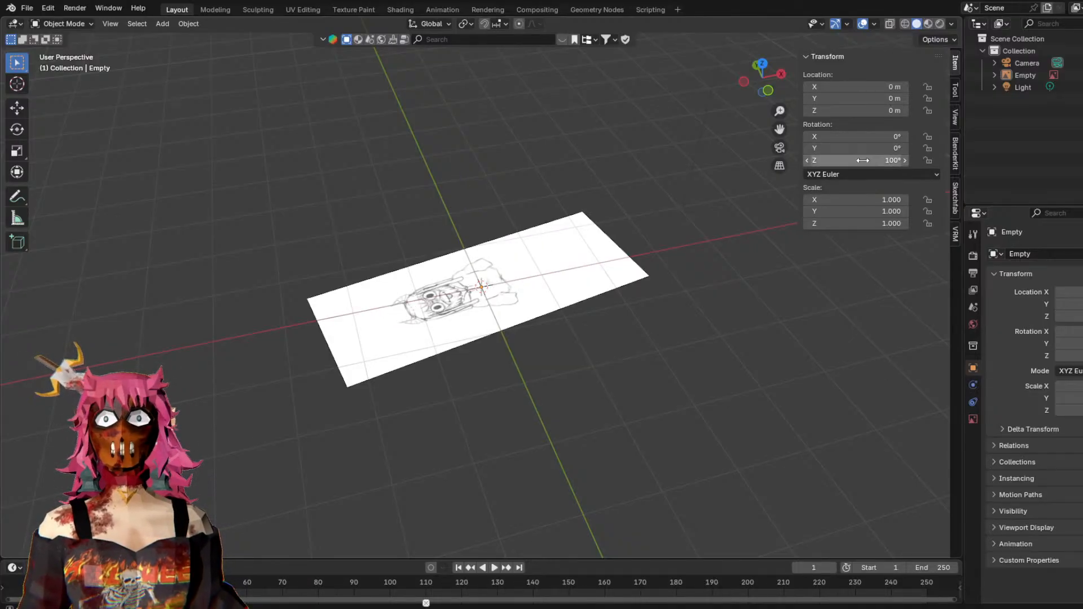
pyautogui.click(814, 162)
pyautogui.write('0')
pyautogui.press('Return')
# Select the reference image, try turning it about Y to 307°, and reset the Y rotation to 0°.
pyautogui.moveTo(710, 180); pyautogui.dragTo(655, 223, button='middle')
pyautogui.click(536, 242)
pyautogui.moveTo(601, 187); pyautogui.dragTo(627, 186, button='middle')
pyautogui.rightClick(484, 264)
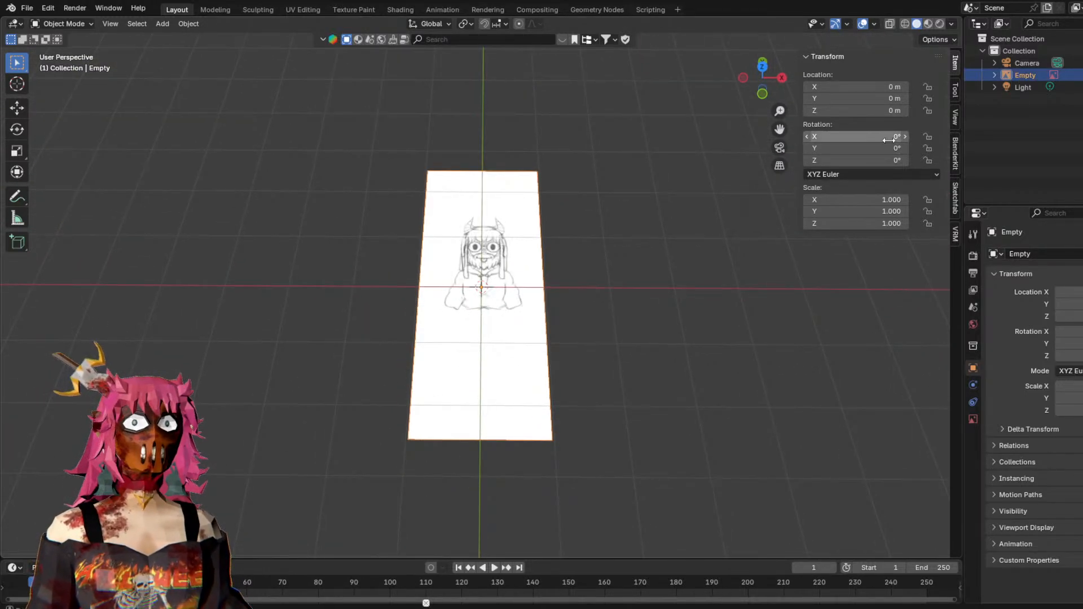
pyautogui.moveTo(852, 147); pyautogui.dragTo(966, 149)
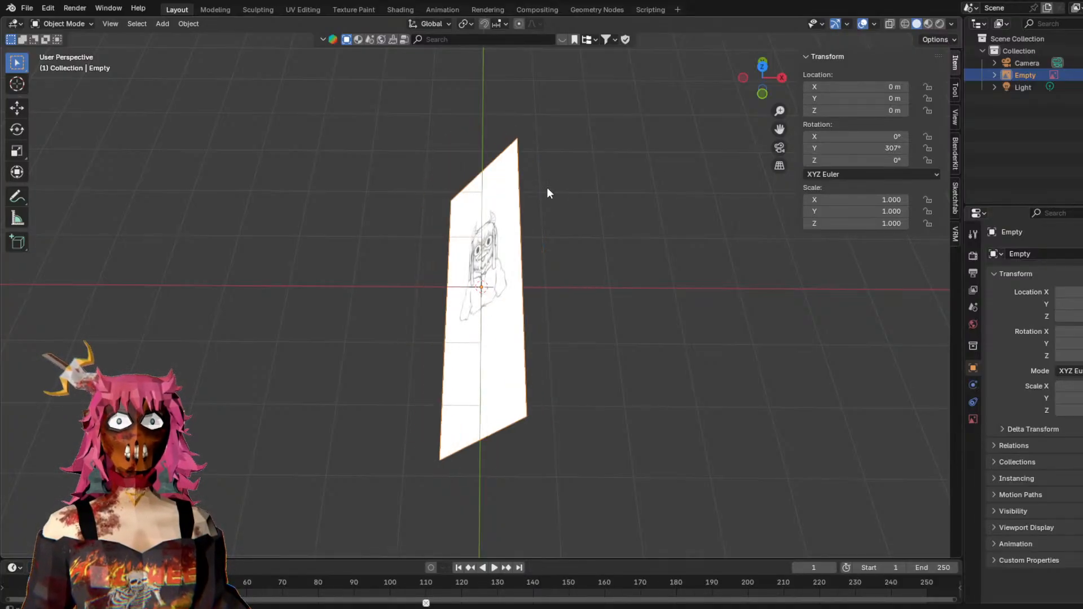
pyautogui.click(898, 148)
pyautogui.write('0')
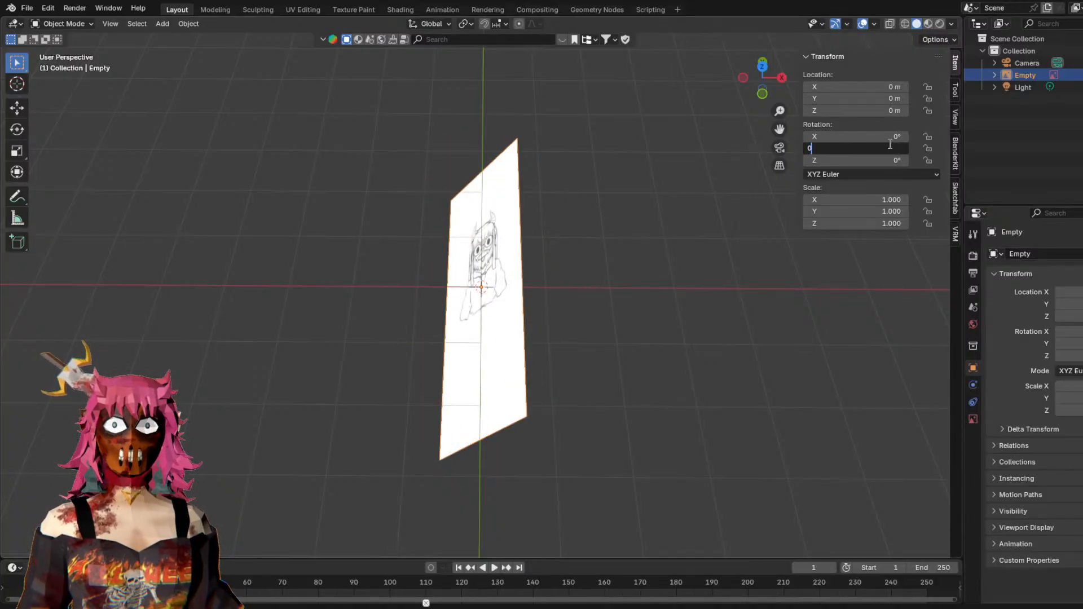
pyautogui.press('Return')
# Set the reference image's X rotation to 100° to tilt it up from the grid.
pyautogui.click(889, 136)
pyautogui.write('100')
pyautogui.press('Return')
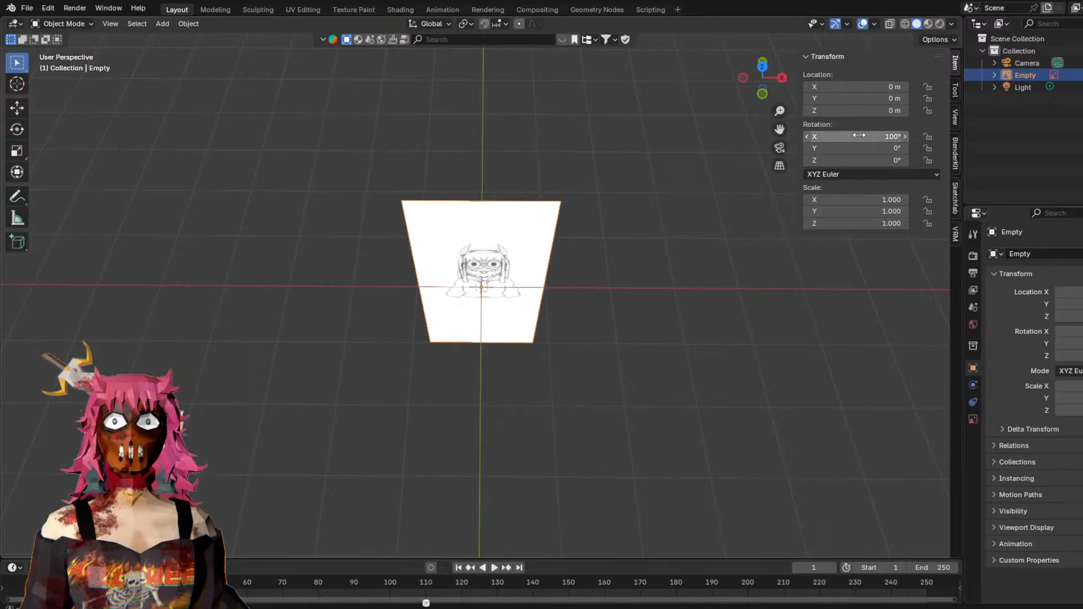
# Lower the reference image's X rotation in 1° increments to 90° so it stands exactly upright, and deselect it.
pyautogui.moveTo(618, 340); pyautogui.dragTo(830, 148, button='middle')
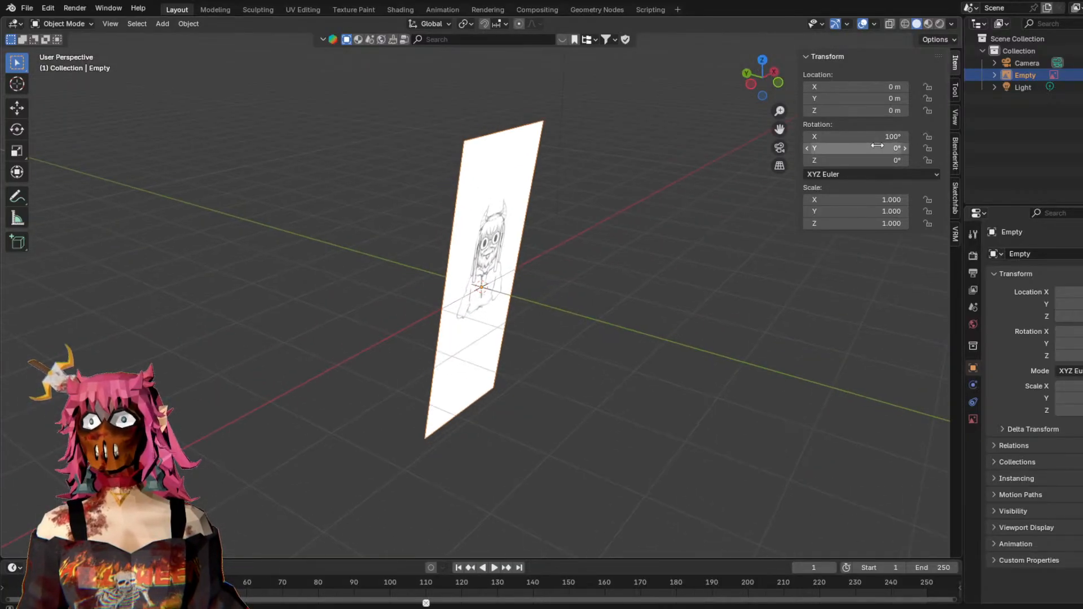
pyautogui.click(806, 134)
pyautogui.click(807, 135)
pyautogui.click(808, 135)
pyautogui.click(809, 134)
pyautogui.click(809, 135)
pyautogui.moveTo(698, 188); pyautogui.dragTo(739, 169, button='middle')
pyautogui.click(806, 137)
pyautogui.click(805, 137)
pyautogui.click(806, 136)
pyautogui.click(807, 137)
pyautogui.click(806, 137)
pyautogui.moveTo(805, 136); pyautogui.dragTo(574, 210, button='middle')
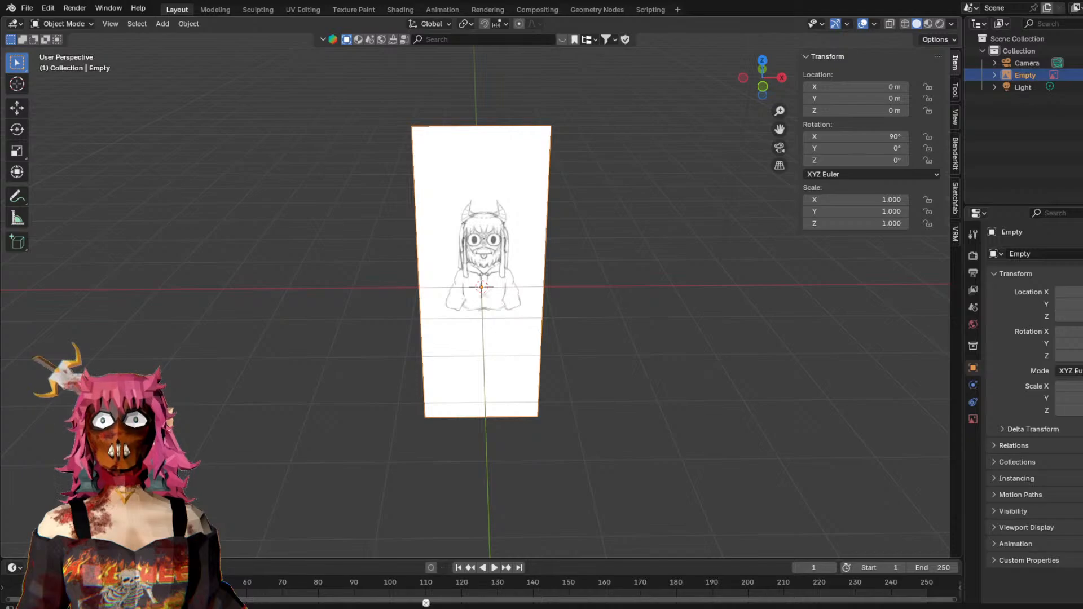
pyautogui.click(890, 348)
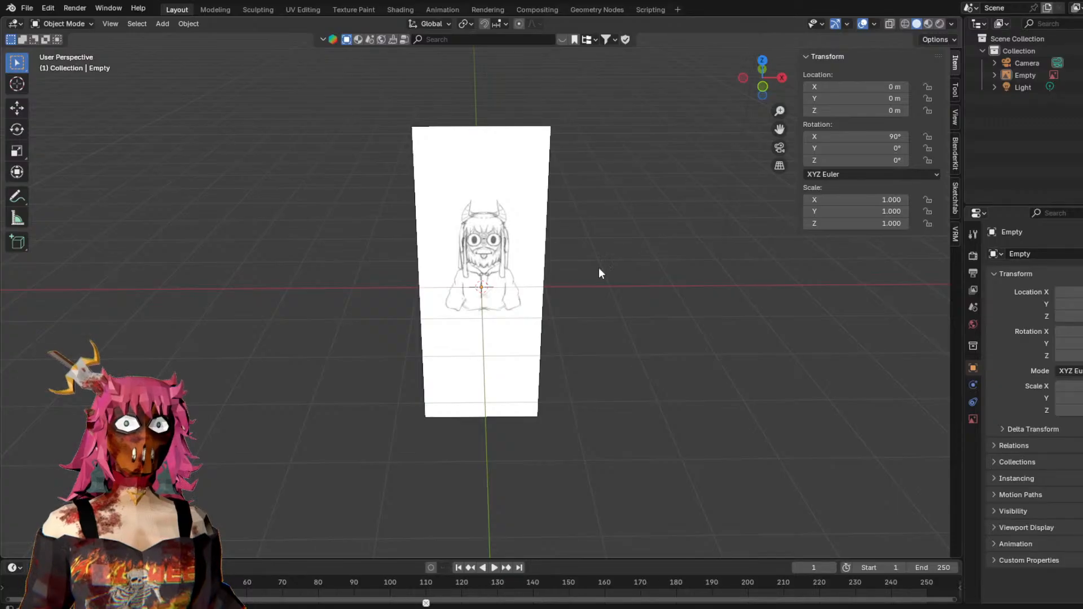
# Select the upright reference image and set its Y location to 5 m.
pyautogui.moveTo(624, 191); pyautogui.dragTo(513, 229, button='middle')
pyautogui.click(514, 229)
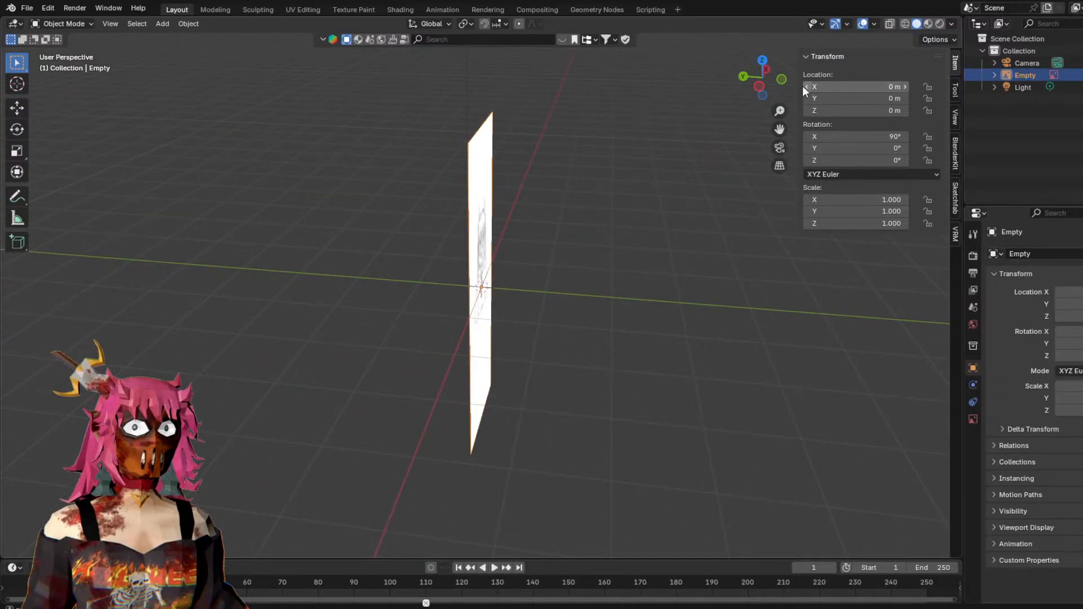
pyautogui.moveTo(863, 98); pyautogui.dragTo(1041, 98)
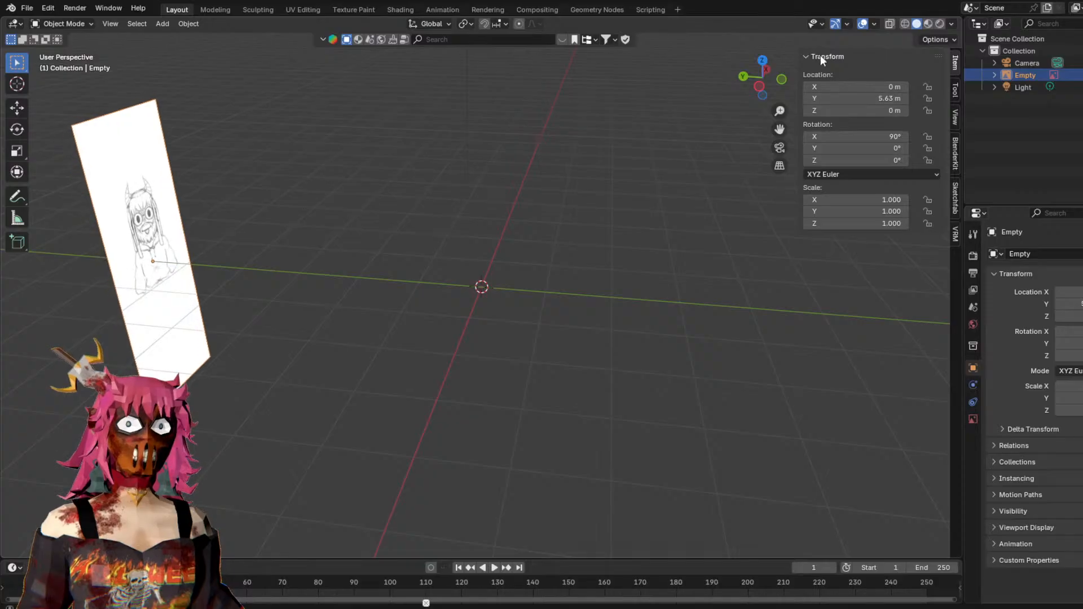
pyautogui.click(885, 96)
pyautogui.write('5')
pyautogui.press('Return')
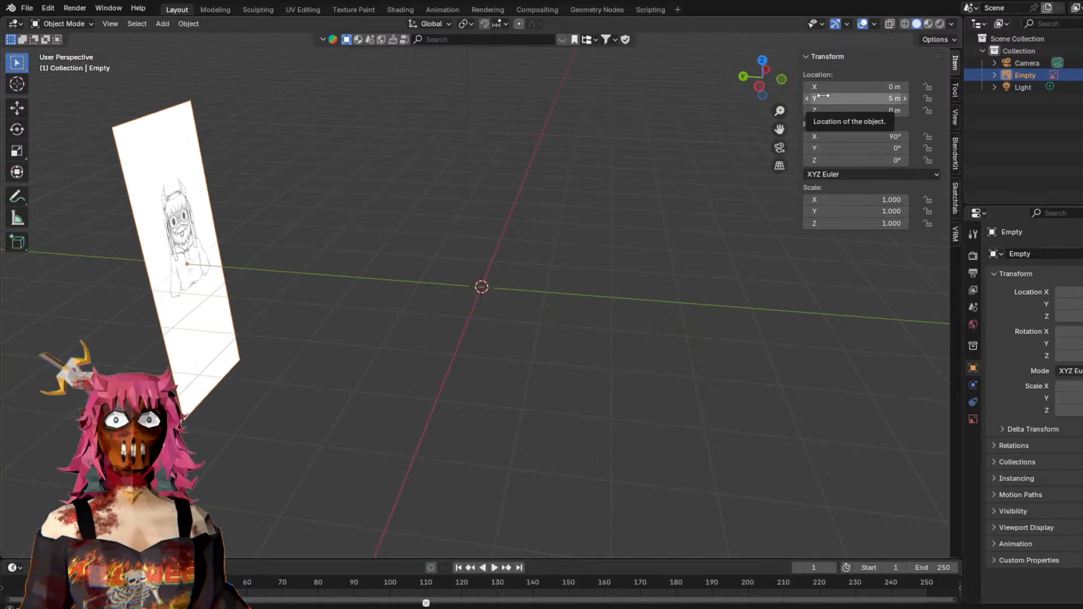
# Try shifting the reference image along X and reset its X location to 0 m.
pyautogui.moveTo(829, 88); pyautogui.dragTo(869, 87)
pyautogui.click(858, 88)
pyautogui.write('0')
pyautogui.press('Return')
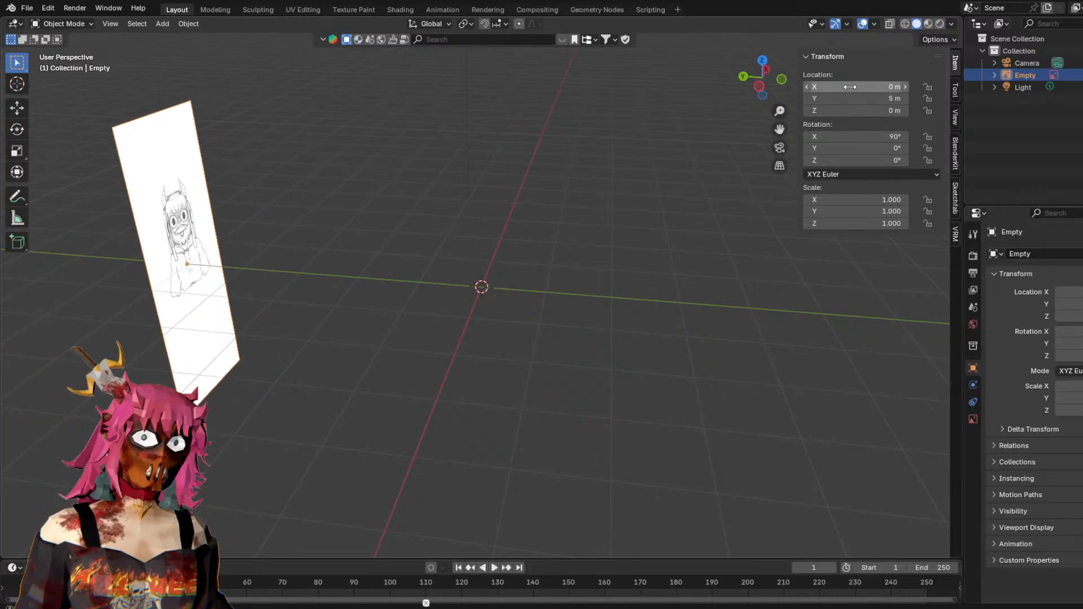
# Check the offset reference image in the front orthographic view and from several angles around the world origin.
pyautogui.moveTo(550, 205); pyautogui.dragTo(564, 186, button='middle')
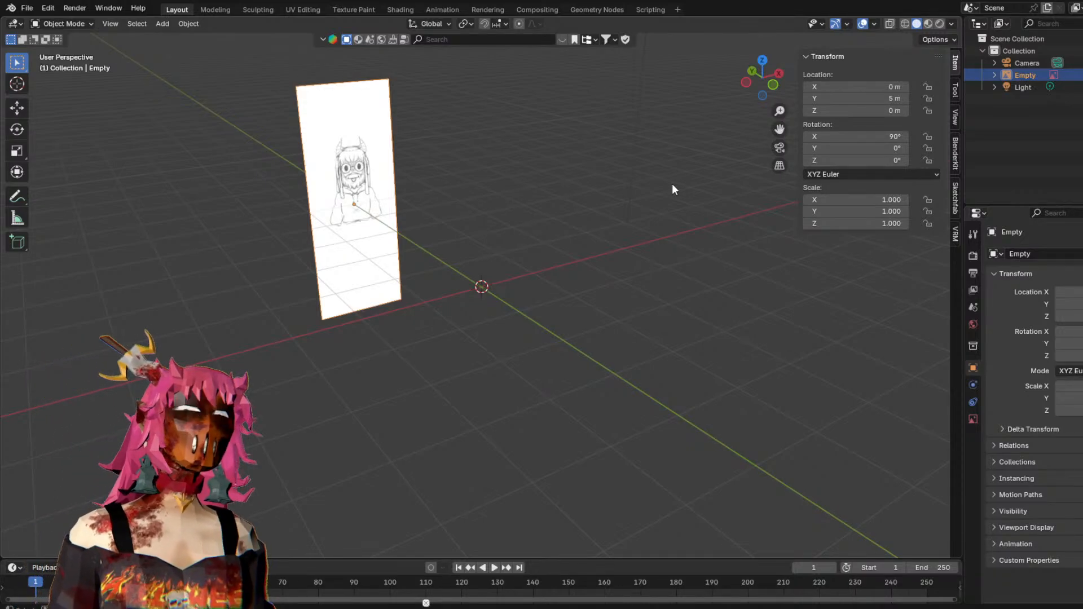
pyautogui.moveTo(574, 199); pyautogui.dragTo(321, 202, button='middle')
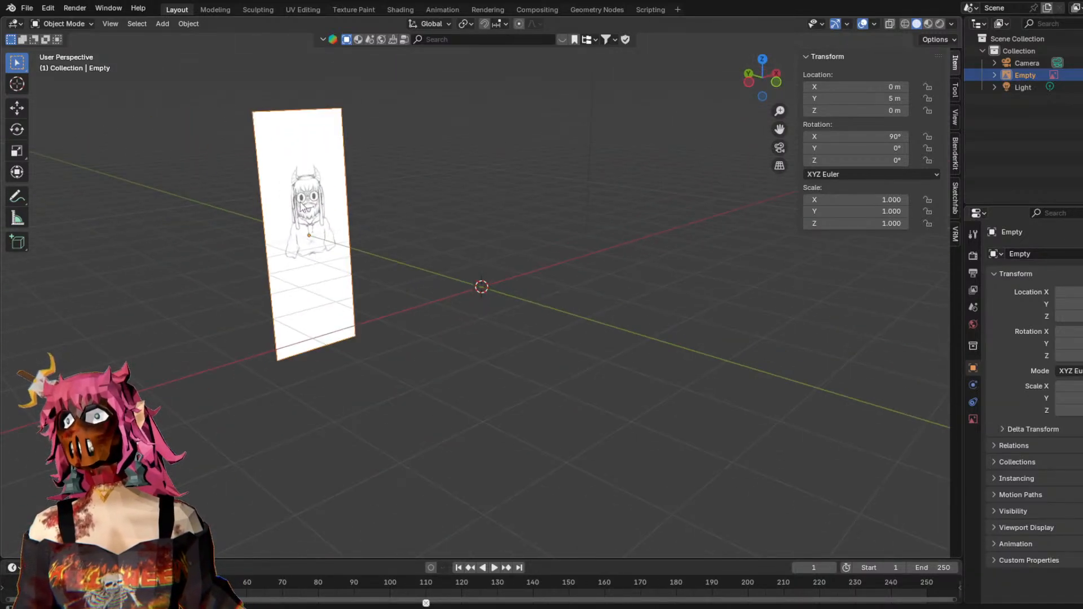
pyautogui.moveTo(460, 188); pyautogui.dragTo(395, 203, button='middle')
pyautogui.click(767, 82)
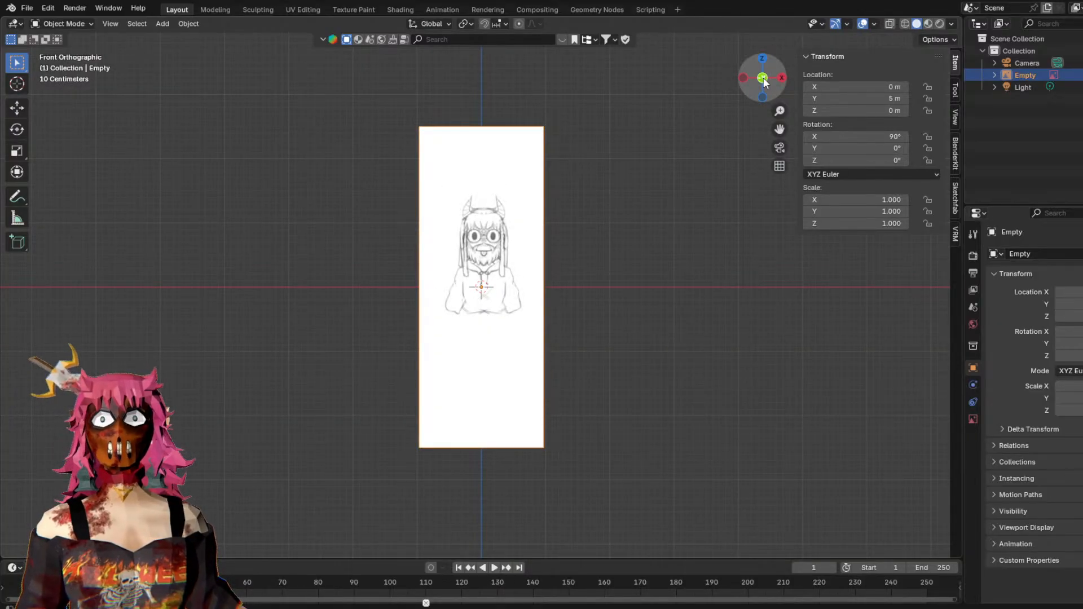
pyautogui.moveTo(592, 162); pyautogui.dragTo(823, 214, button='middle')
pyautogui.click(763, 85)
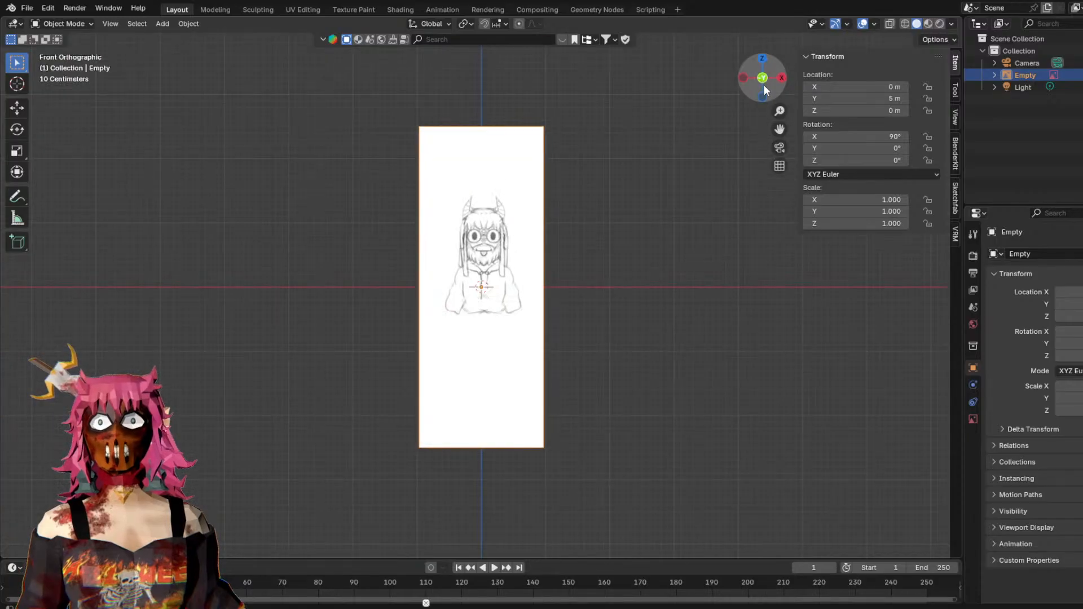
pyautogui.moveTo(590, 206); pyautogui.dragTo(582, 241, button='middle')
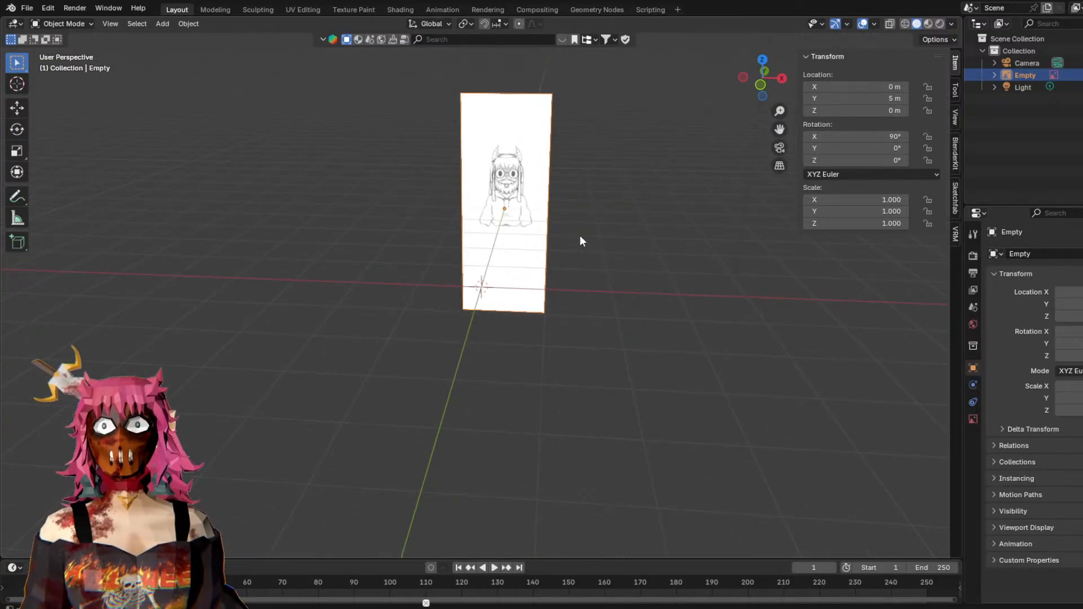
pyautogui.click(766, 72)
pyautogui.moveTo(634, 188); pyautogui.dragTo(694, 236, button='middle')
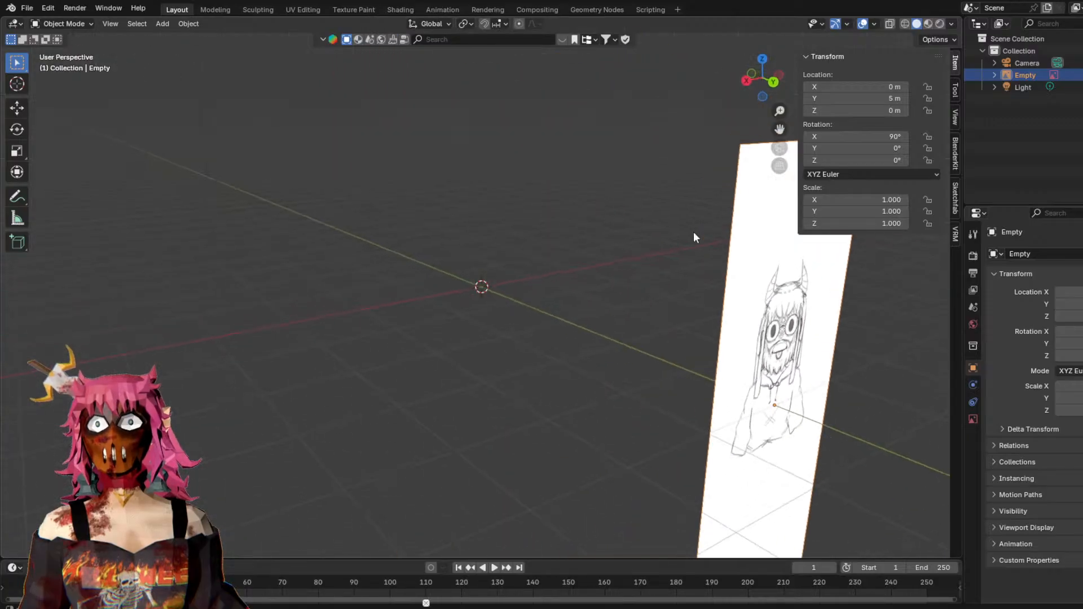
# Try an X rotation of -90° on the reference image and return it to 90°.
pyautogui.click(881, 137)
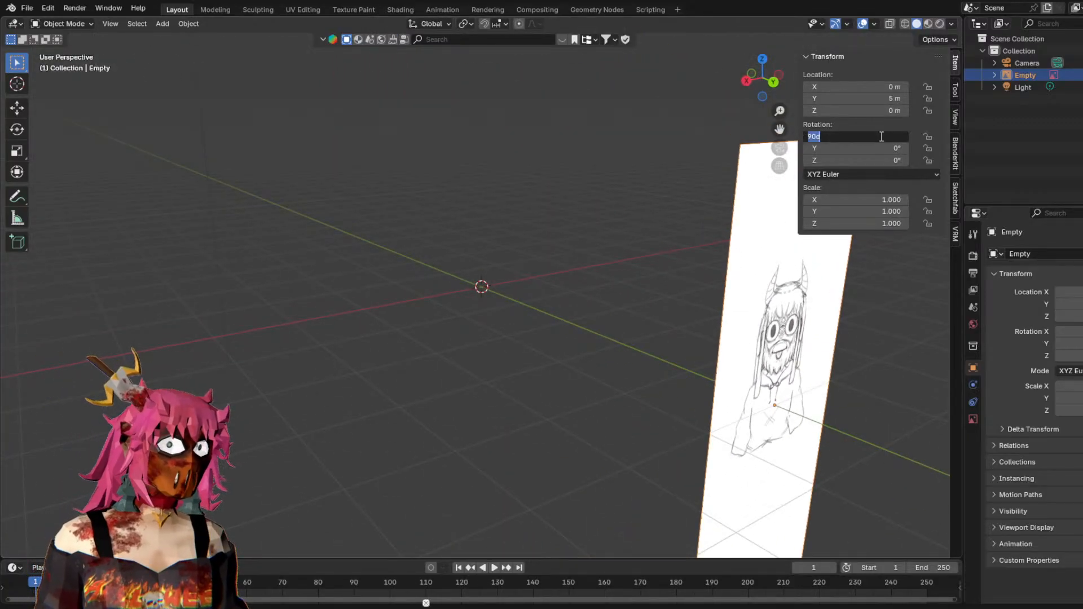
pyautogui.write('-90')
pyautogui.press('Return')
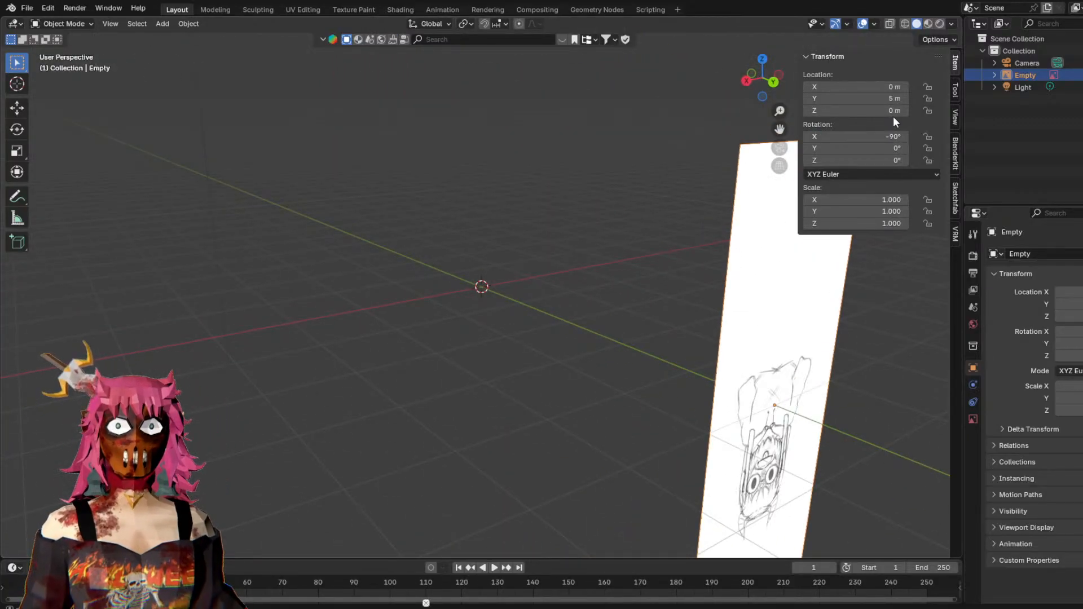
pyautogui.click(886, 135)
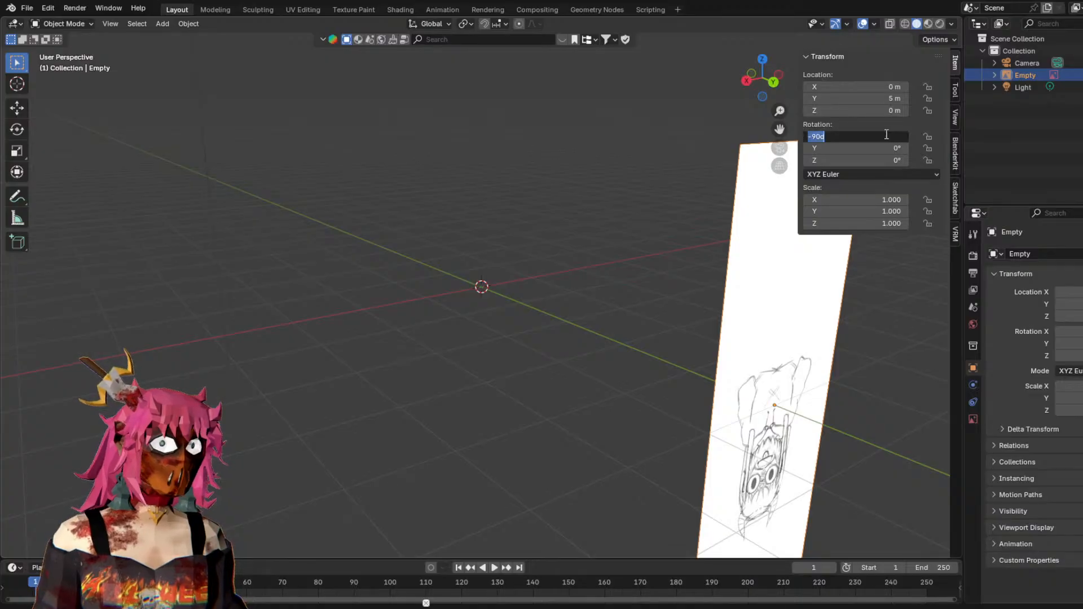
pyautogui.write('90')
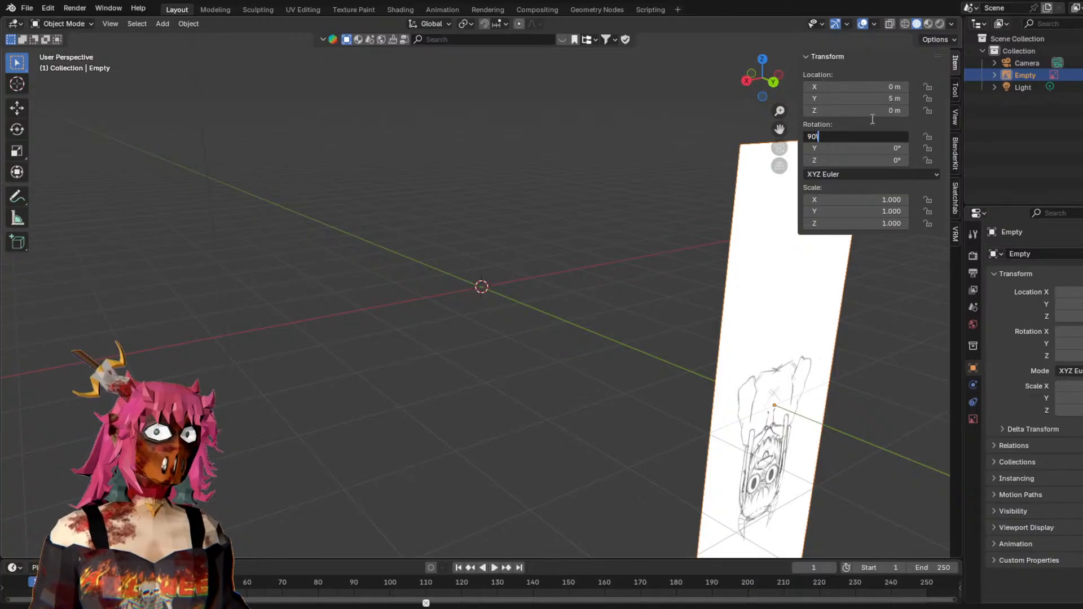
pyautogui.press('Return')
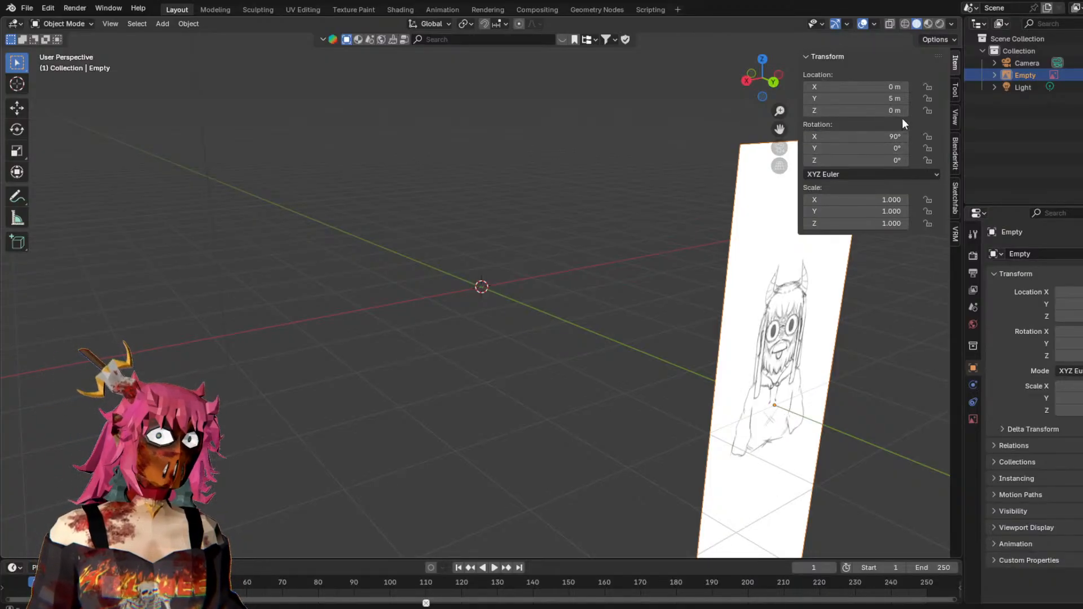
# Set the reference image's Y location to -5 m.
pyautogui.click(896, 100)
pyautogui.write('-5')
pyautogui.press('Return')
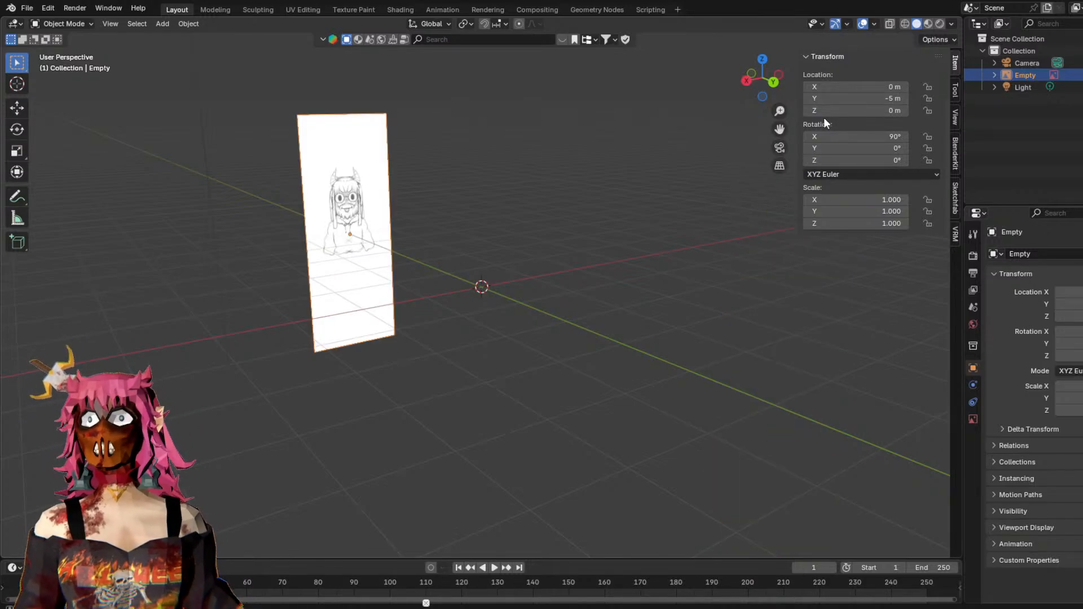
# Examine the repositioned front sketch in the front orthographic view and in perspective relative to the world origin.
pyautogui.click(779, 84)
pyautogui.moveTo(532, 252)
pyautogui.mouseDown(button='middle')
pyautogui.moveTo(583, 276)
pyautogui.moveTo(631, 332)
pyautogui.moveTo(648, 334)
pyautogui.moveTo(506, 320)
pyautogui.mouseUp(button='middle')
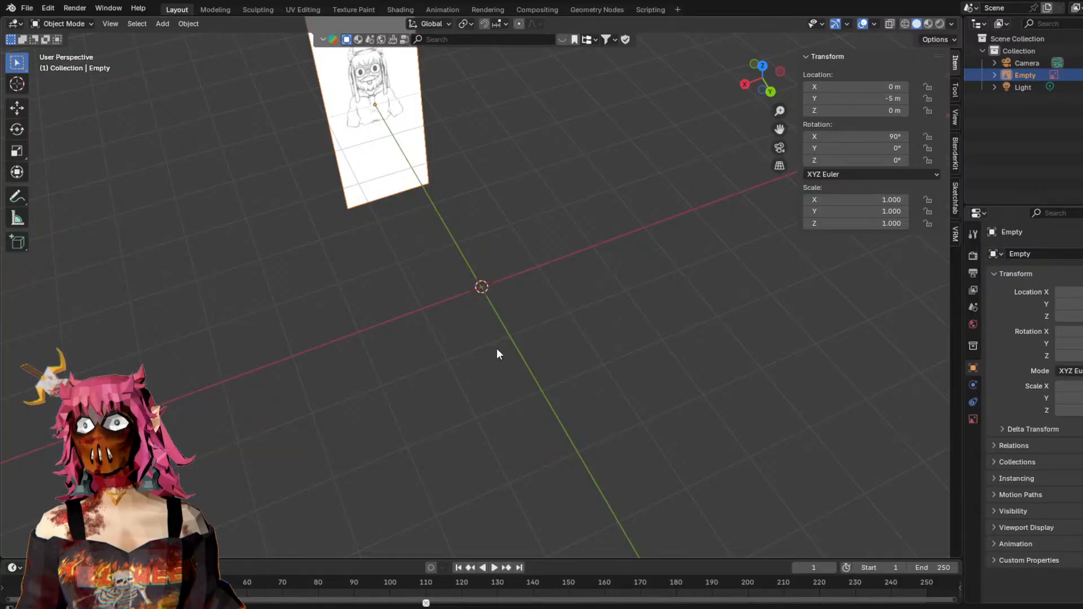
pyautogui.click(769, 89)
pyautogui.moveTo(764, 88); pyautogui.dragTo(766, 80)
pyautogui.click(765, 80)
pyautogui.moveTo(568, 422); pyautogui.dragTo(881, 461, button='middle')
pyautogui.click(775, 87)
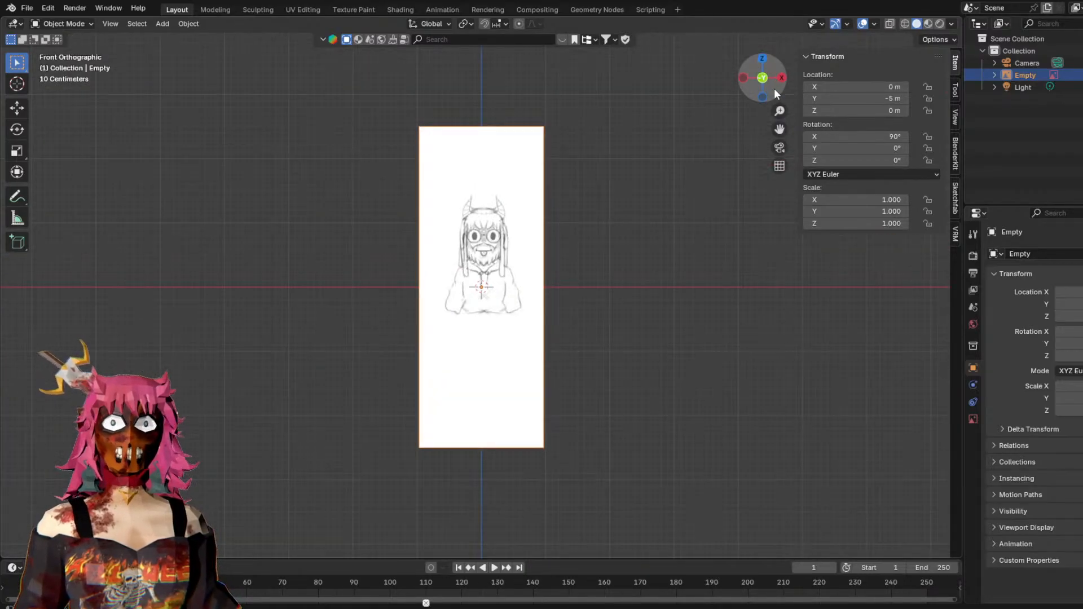
pyautogui.click(760, 81)
pyautogui.moveTo(653, 276); pyautogui.dragTo(728, 320, button='middle')
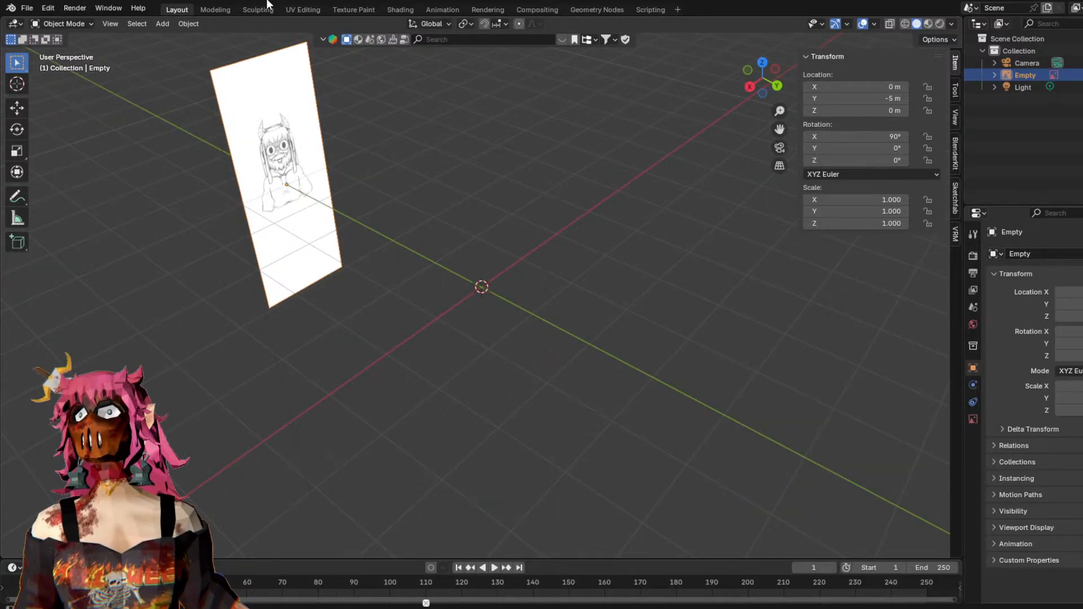
# Add the character's side-view drawing to the scene as a second reference image.
pyautogui.click(163, 23)
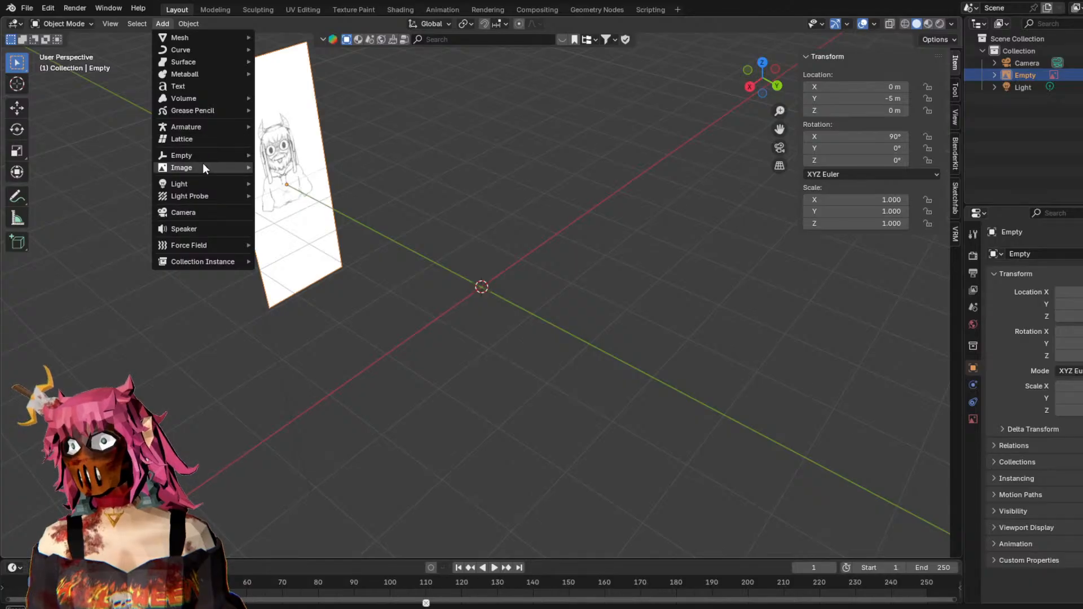
pyautogui.moveTo(202, 166)
pyautogui.click(297, 171)
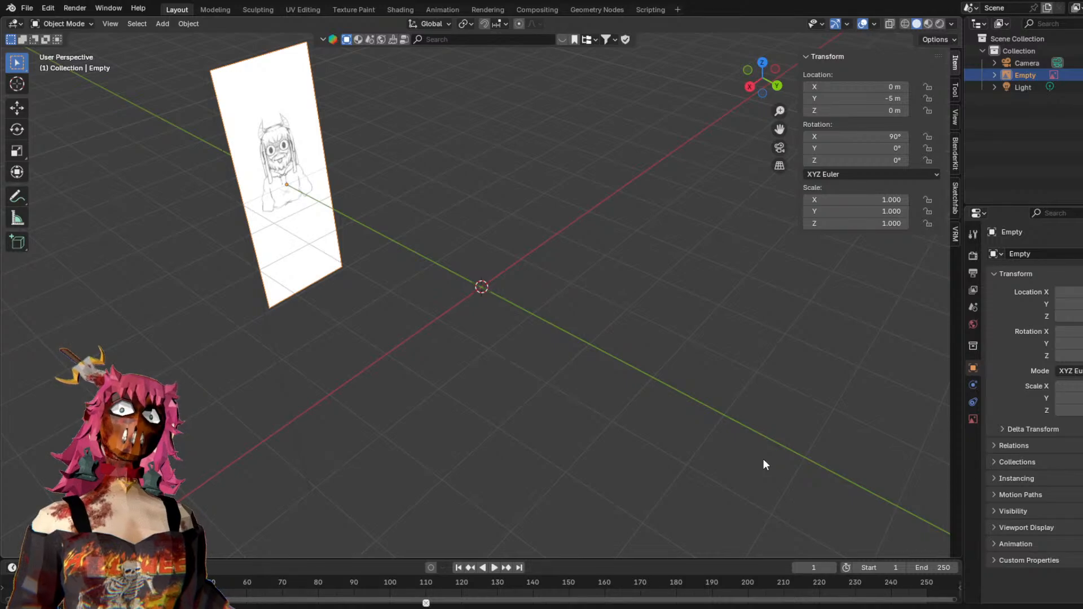
pyautogui.moveTo(590, 298); pyautogui.dragTo(478, 307, button='middle')
pyautogui.moveTo(489, 219); pyautogui.dragTo(585, 218, button='middle')
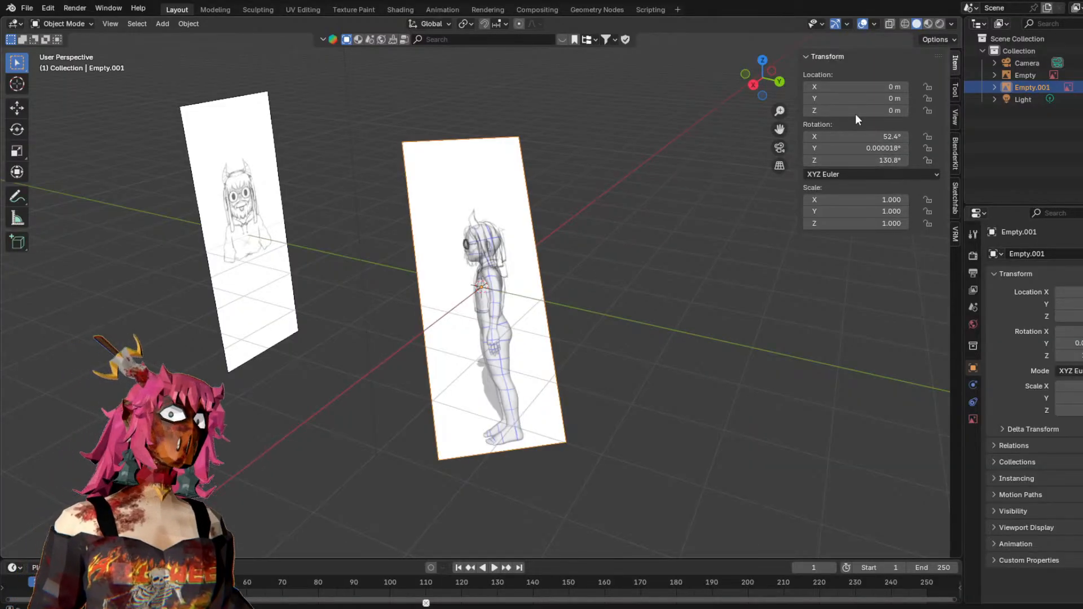
# Set the side-view image's X, Y and Z rotations to 0° so it lies flat on the grid.
pyautogui.click(860, 137)
pyautogui.write('0')
pyautogui.press('Return')
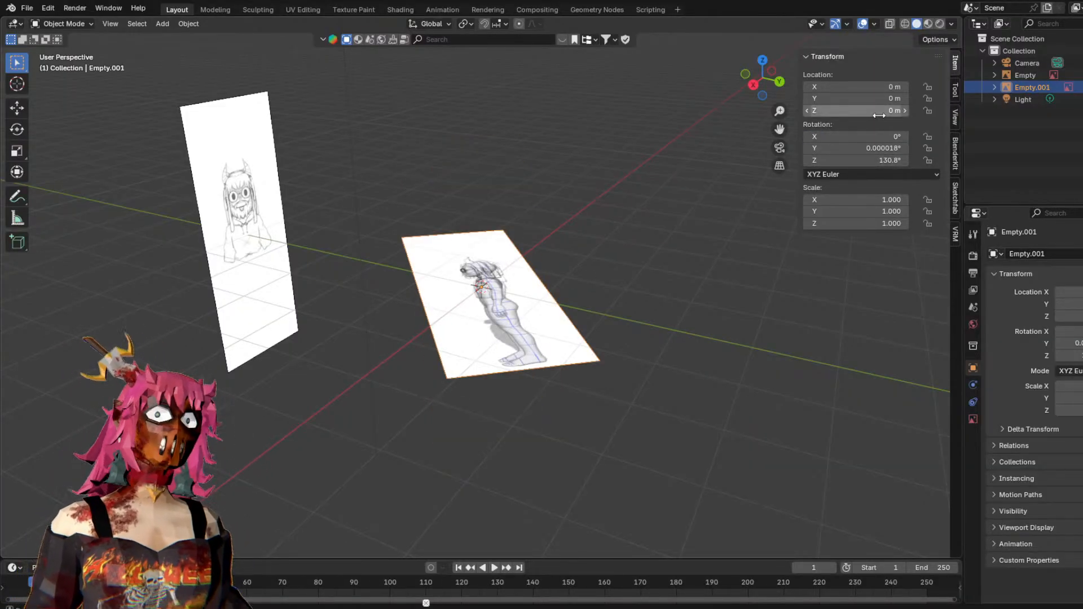
pyautogui.click(867, 147)
pyautogui.write('0')
pyautogui.press('Return')
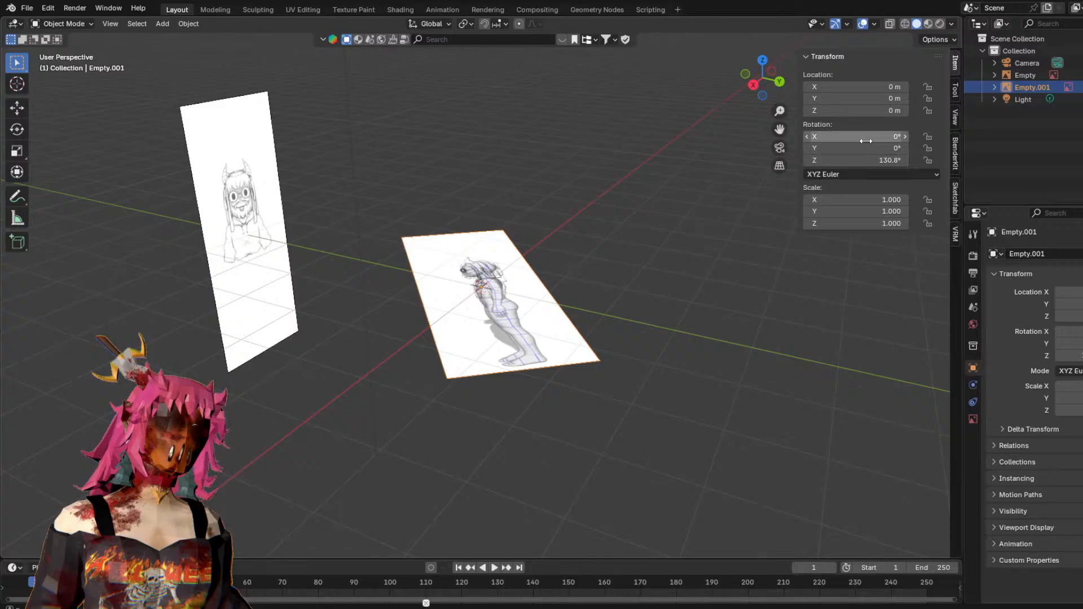
pyautogui.click(863, 160)
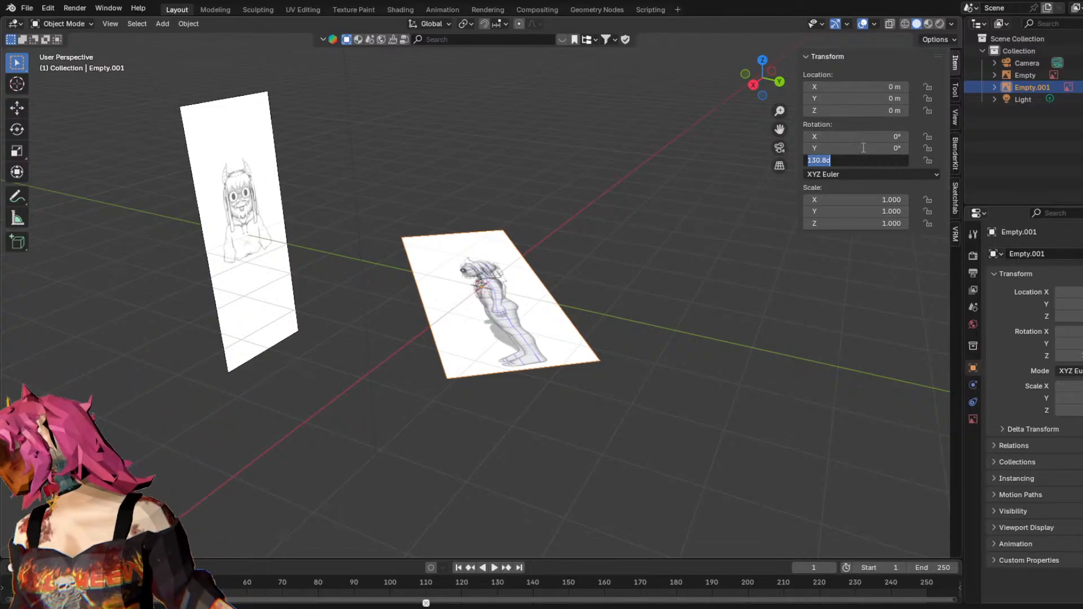
pyautogui.write('0')
pyautogui.press('Return')
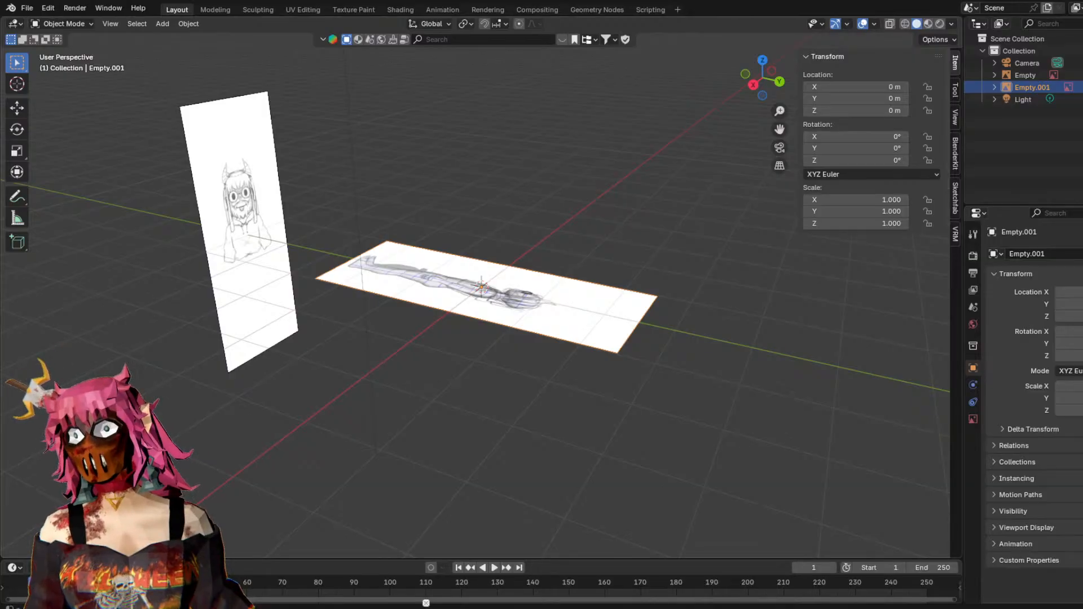
pyautogui.click(857, 317)
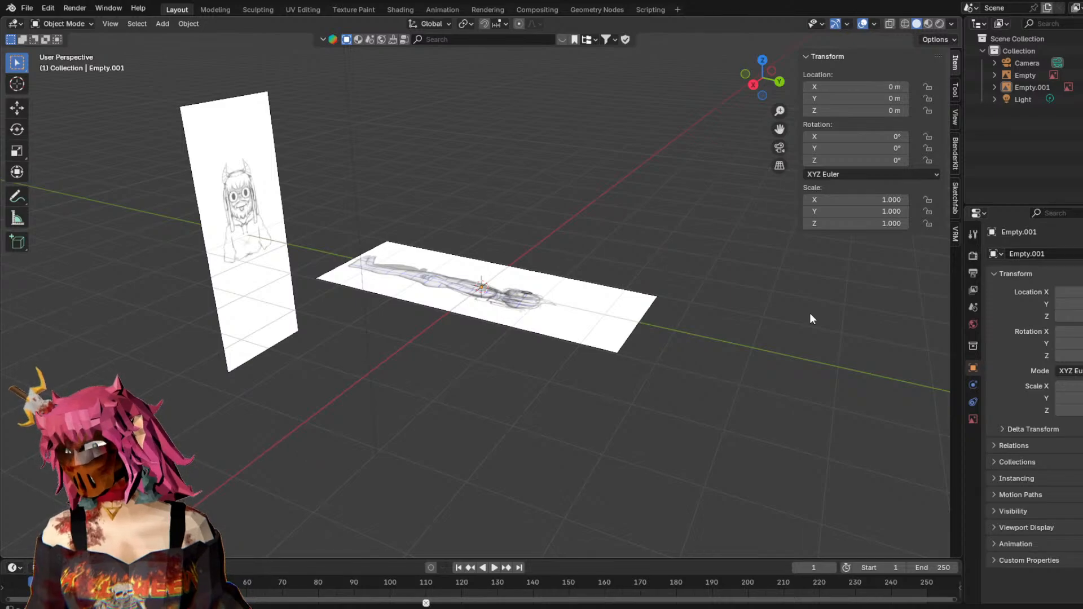
pyautogui.moveTo(734, 265); pyautogui.dragTo(654, 256, button='middle')
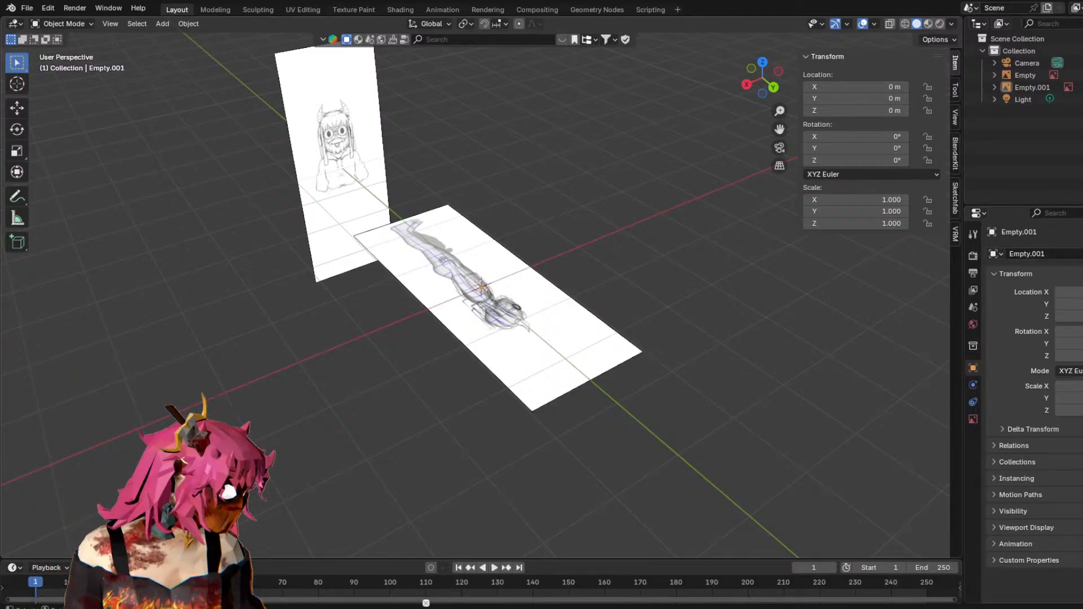
pyautogui.click(496, 305)
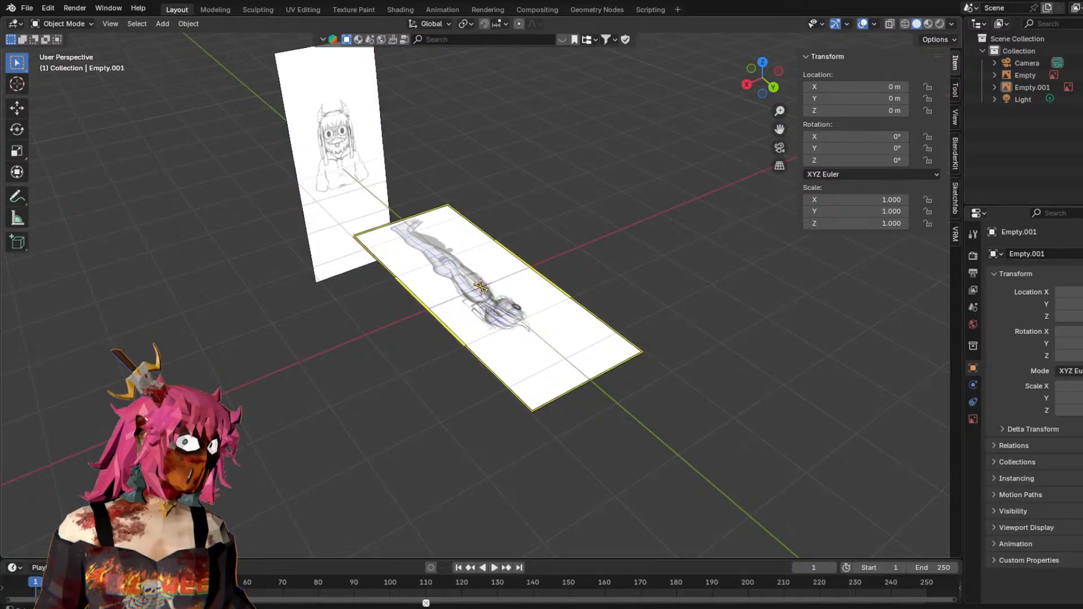
pyautogui.hotkey('alt', 'a')
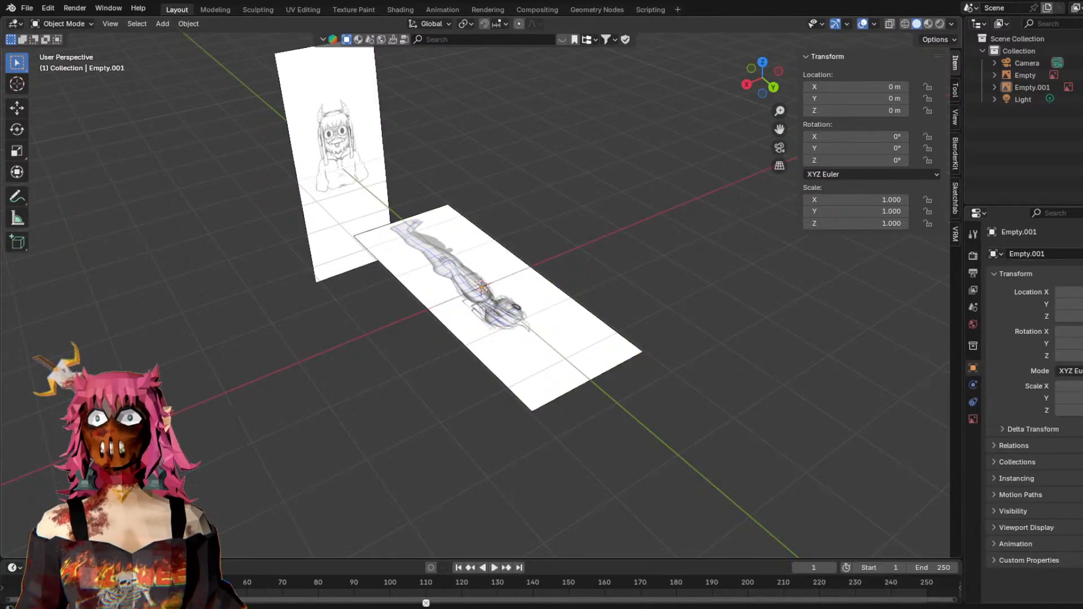
pyautogui.moveTo(518, 318); pyautogui.dragTo(622, 299, button='middle')
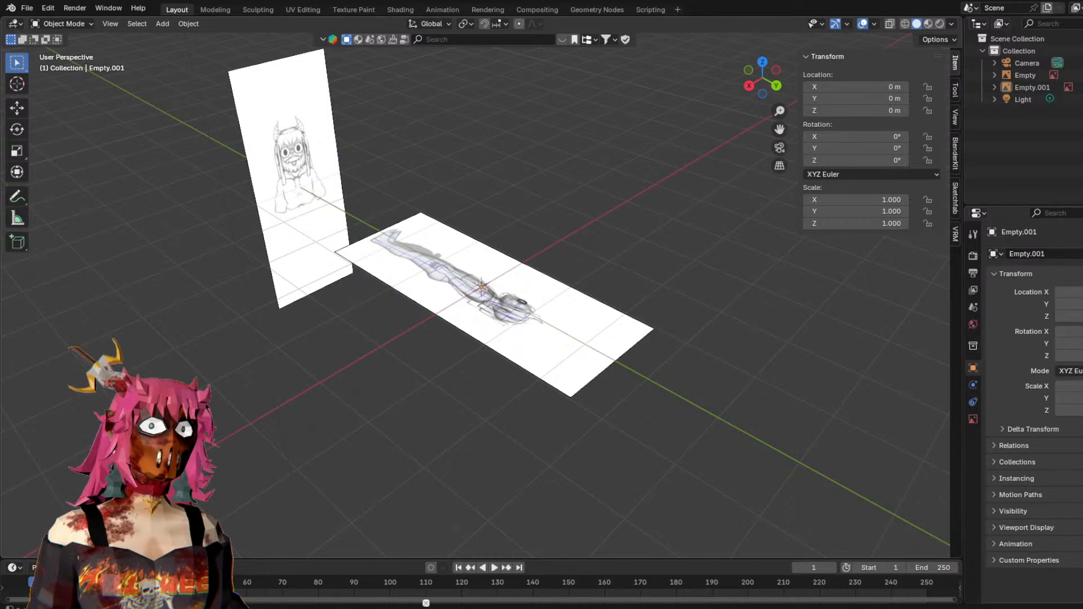
# Select the flat side-view image and move it along X to -2.83 m.
pyautogui.click(497, 322)
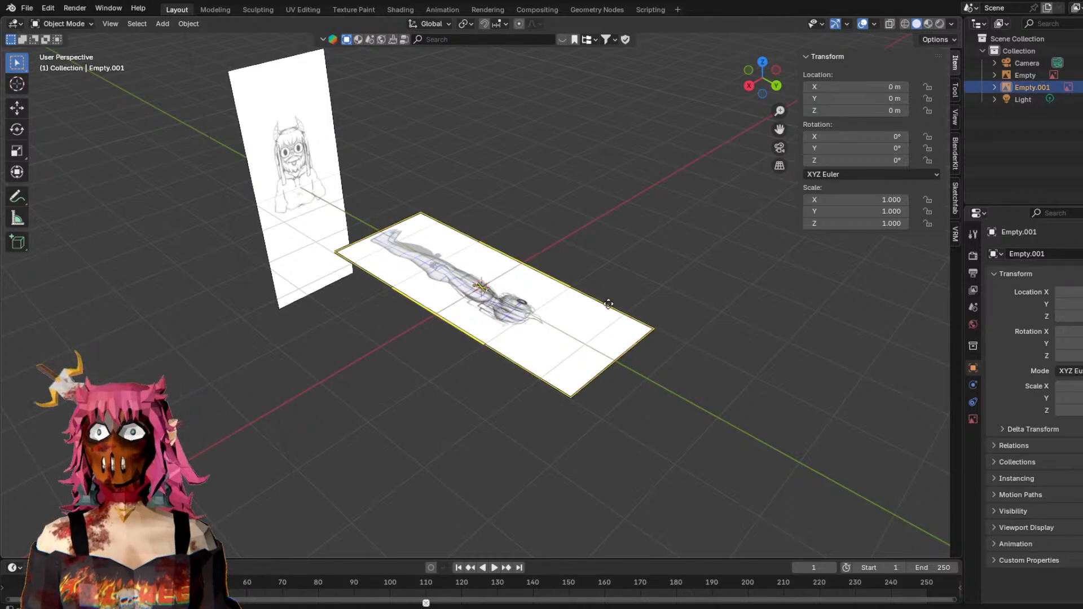
pyautogui.moveTo(711, 330); pyautogui.dragTo(785, 326, button='middle')
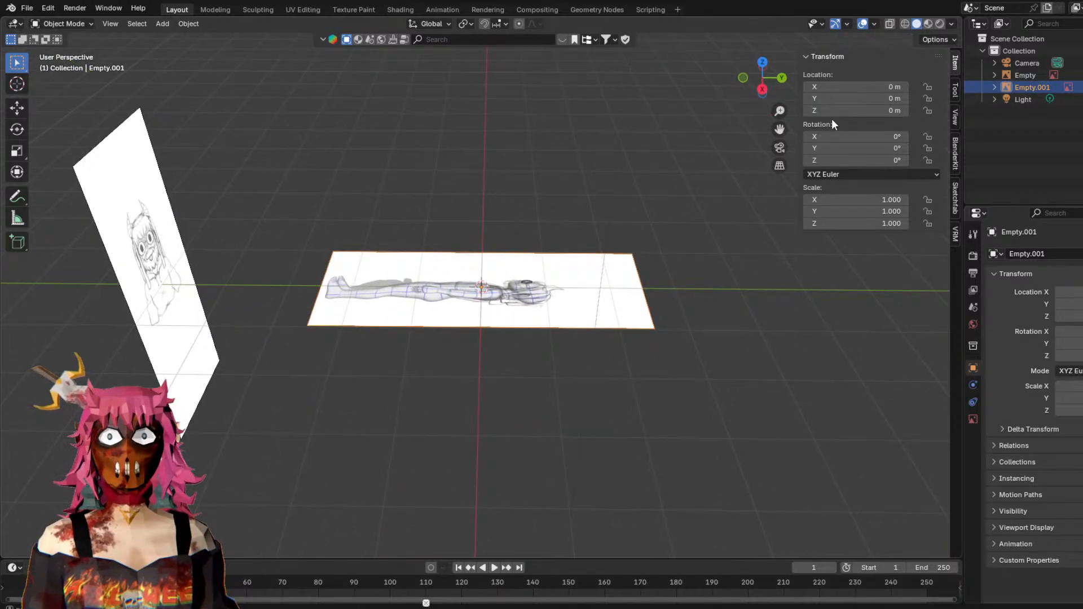
pyautogui.moveTo(649, 178); pyautogui.dragTo(552, 172, button='middle')
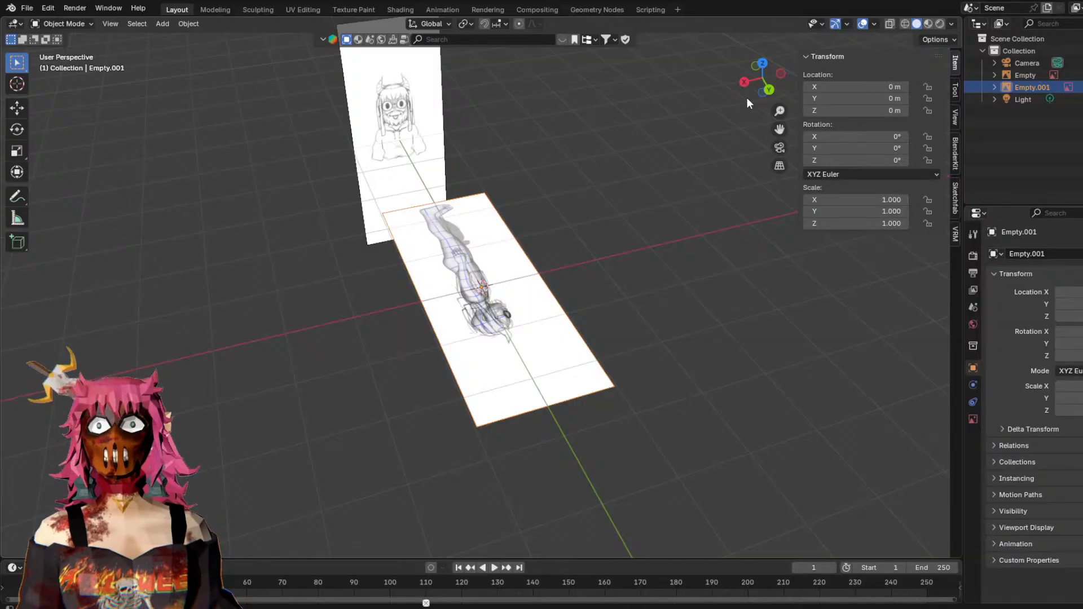
pyautogui.moveTo(857, 87)
pyautogui.mouseDown()
pyautogui.moveTo(779, 87)
pyautogui.moveTo(851, 92)
pyautogui.mouseUp()
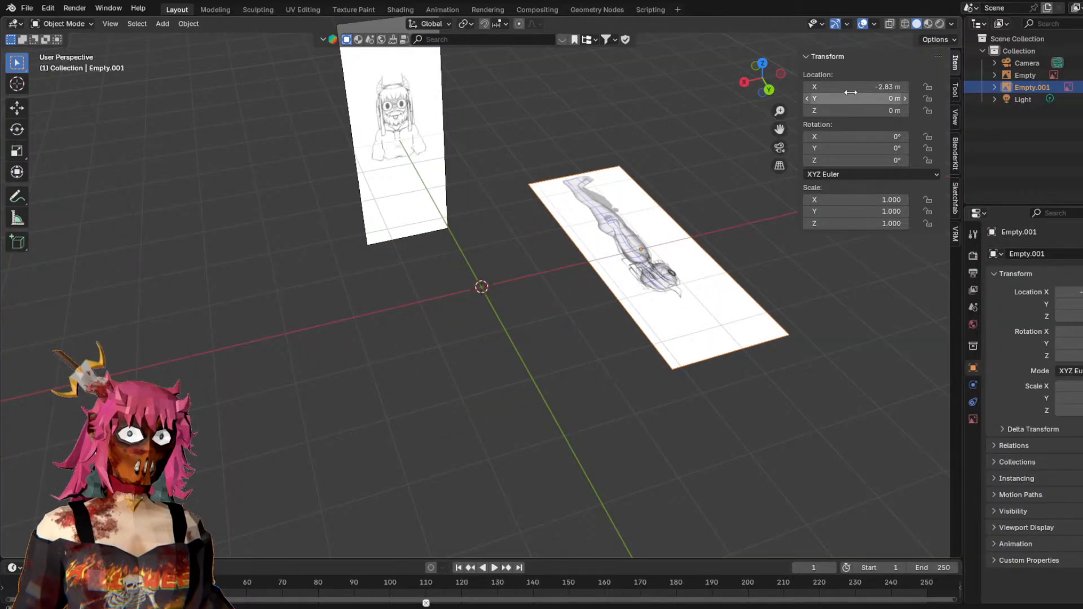
# Set the side-view image's X location to -5 m, farther from the world origin.
pyautogui.click(873, 88)
pyautogui.write('5')
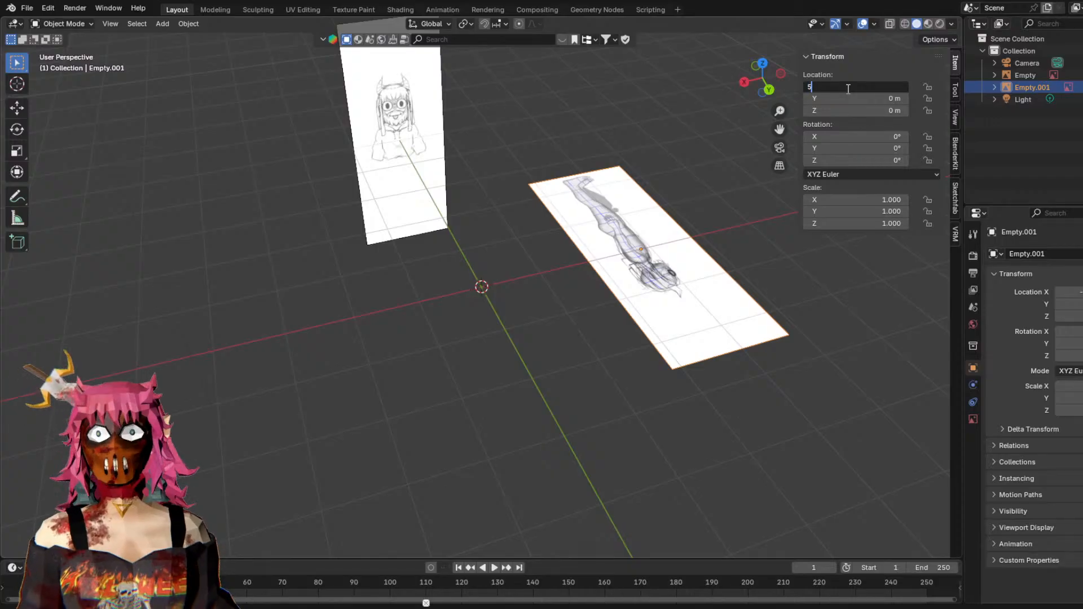
pyautogui.press('Return')
pyautogui.moveTo(765, 123); pyautogui.dragTo(508, 174, button='middle')
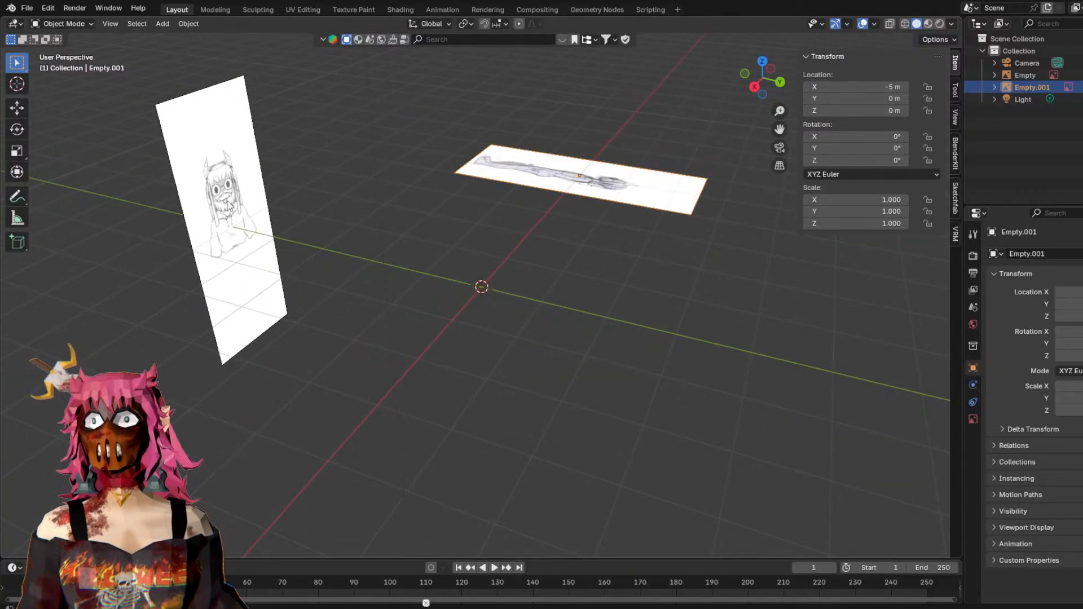
pyautogui.moveTo(534, 199); pyautogui.dragTo(508, 173, button='middle')
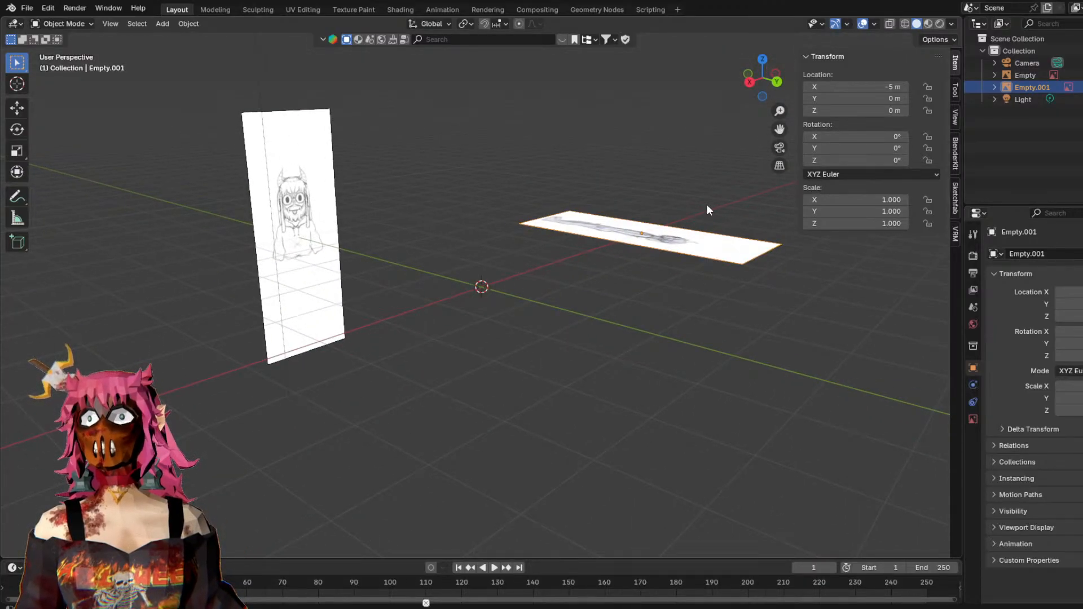
pyautogui.moveTo(706, 204); pyautogui.dragTo(597, 114, button='middle')
pyautogui.moveTo(532, 145); pyautogui.dragTo(536, 205, button='middle')
# Stand the flat side-view image upright by setting its X rotation to 90°.
pyautogui.click(287, 142)
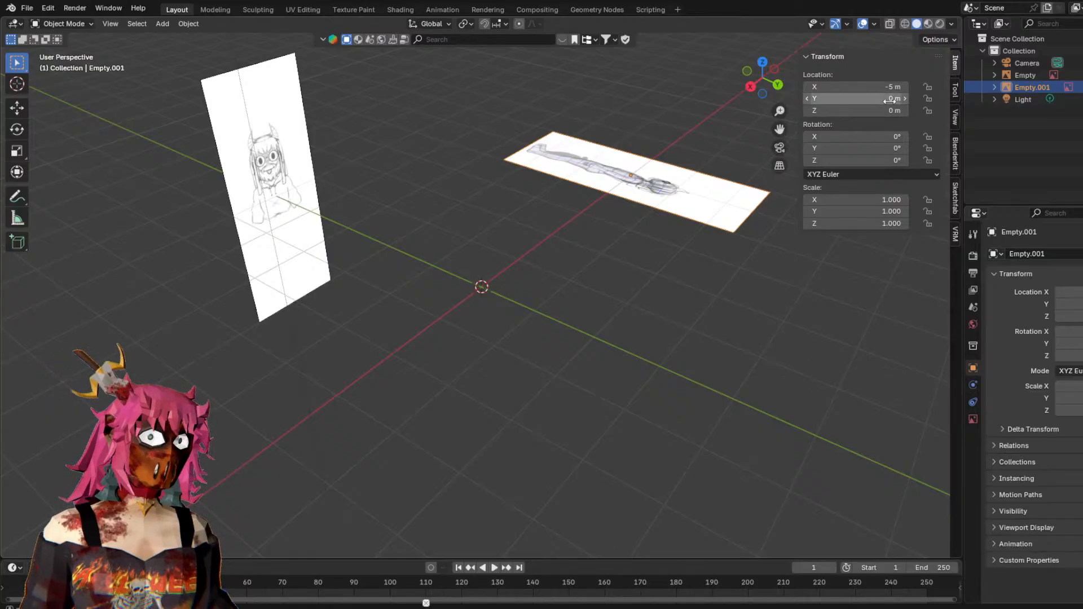
pyautogui.click(588, 158)
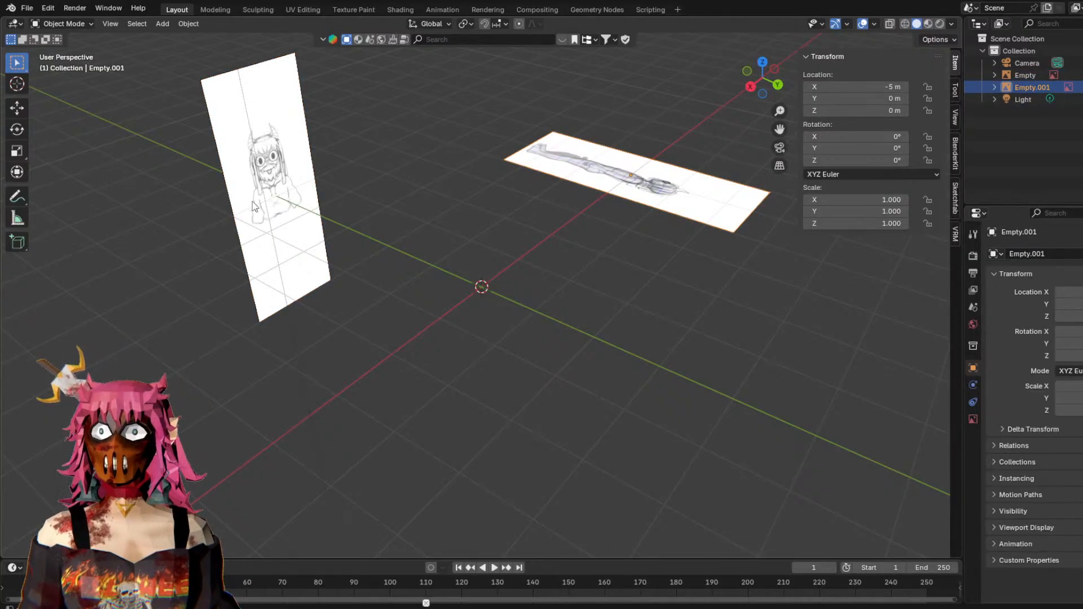
pyautogui.moveTo(242, 205); pyautogui.dragTo(377, 222, button='middle')
pyautogui.moveTo(440, 201); pyautogui.dragTo(361, 170, button='middle')
pyautogui.moveTo(642, 246); pyautogui.dragTo(674, 150, button='middle')
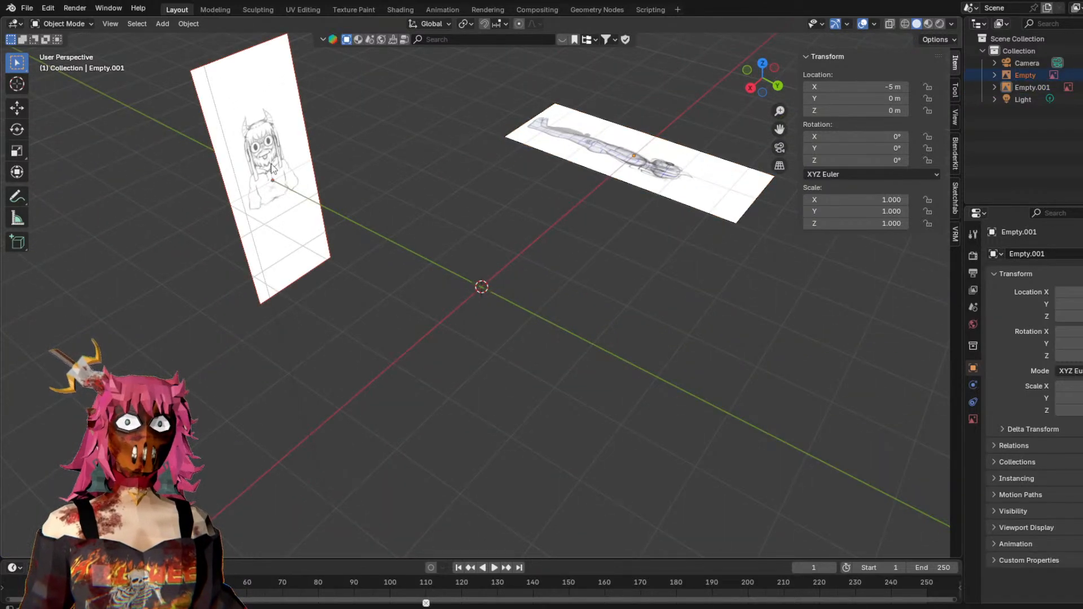
pyautogui.click(863, 136)
pyautogui.write('90')
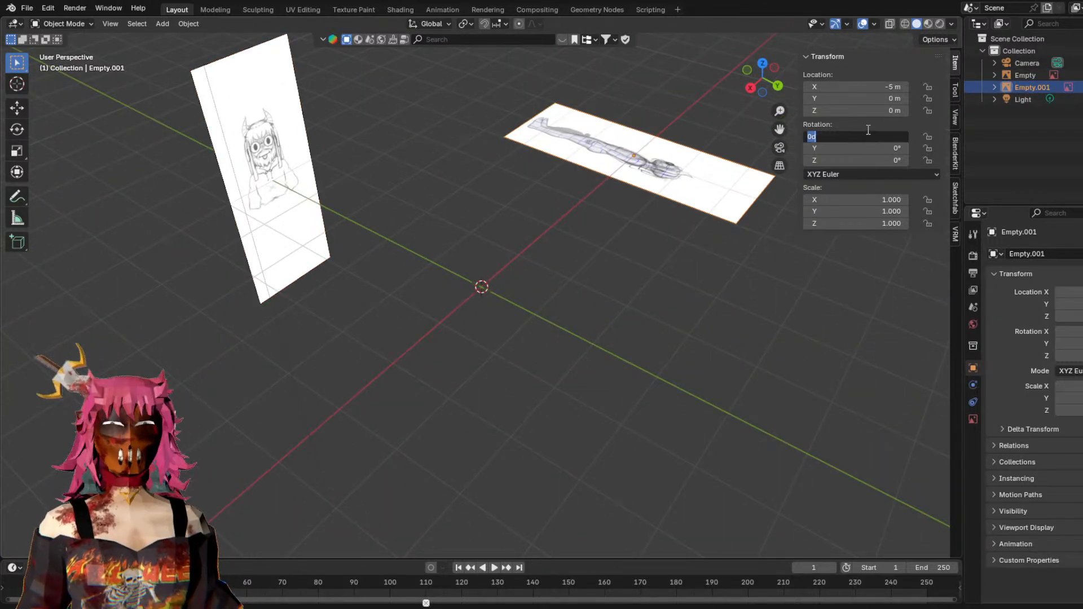
pyautogui.press('Return')
# Try rotating the side-view image about Y, and return its Y rotation to 0°.
pyautogui.click(869, 148)
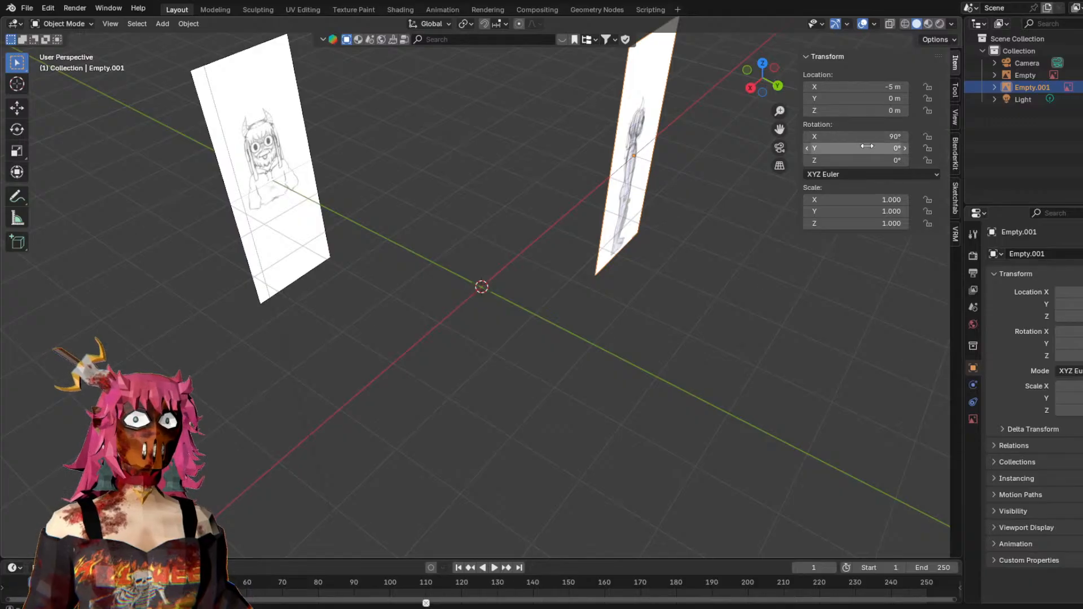
pyautogui.write('59')
pyautogui.press('Return')
pyautogui.moveTo(903, 148); pyautogui.dragTo(926, 160)
pyautogui.click(886, 149)
pyautogui.write('0')
pyautogui.press('Return')
# Turn the upright side-view image to face along the X axis by setting its Z rotation to 90°.
pyautogui.click(840, 160)
pyautogui.click(868, 160)
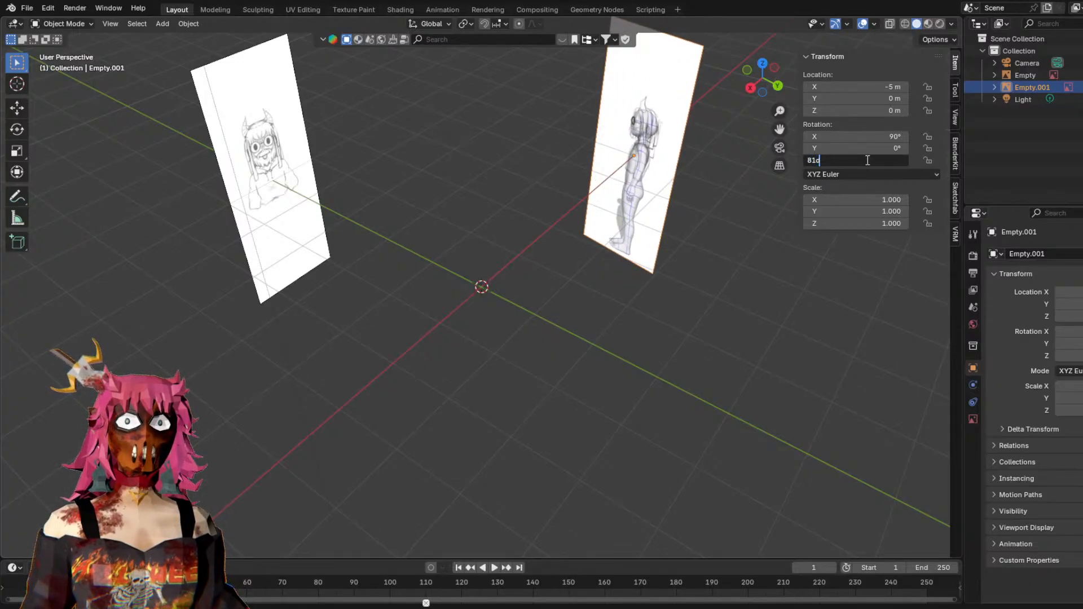
pyautogui.press('BackSpace')
pyautogui.press('BackSpace')
pyautogui.press('BackSpace')
pyautogui.write('90')
pyautogui.press('Return')
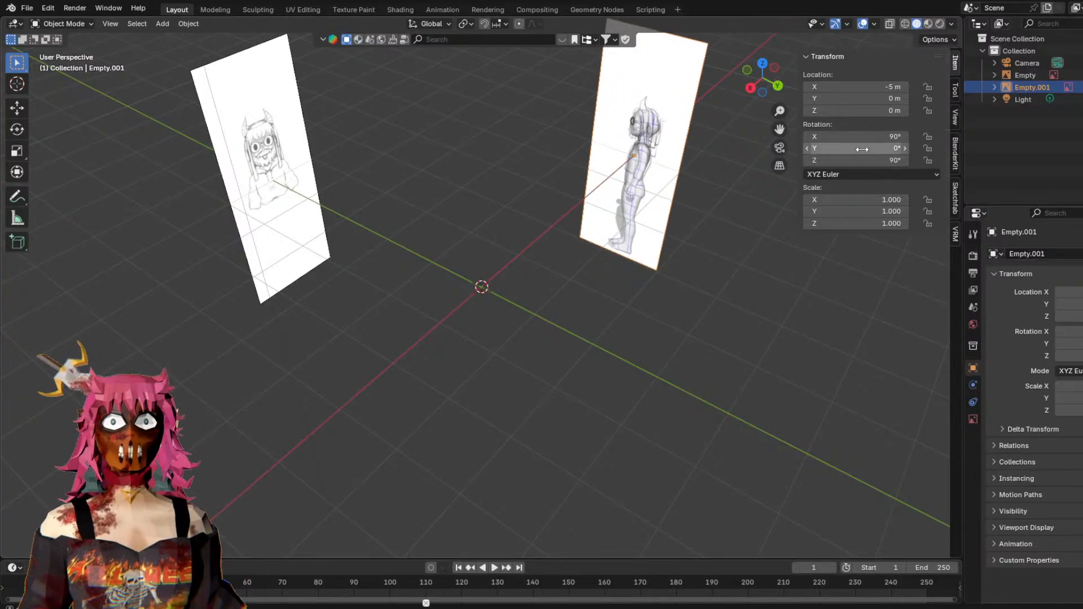
# Select the front image, try tilting it to a Y rotation of 22°, and reset that rotation to 0°.
pyautogui.click(753, 174)
pyautogui.moveTo(728, 209); pyautogui.dragTo(677, 252, button='middle')
pyautogui.scroll(3, 565, 243)
pyautogui.moveTo(552, 240); pyautogui.dragTo(639, 255, button='middle')
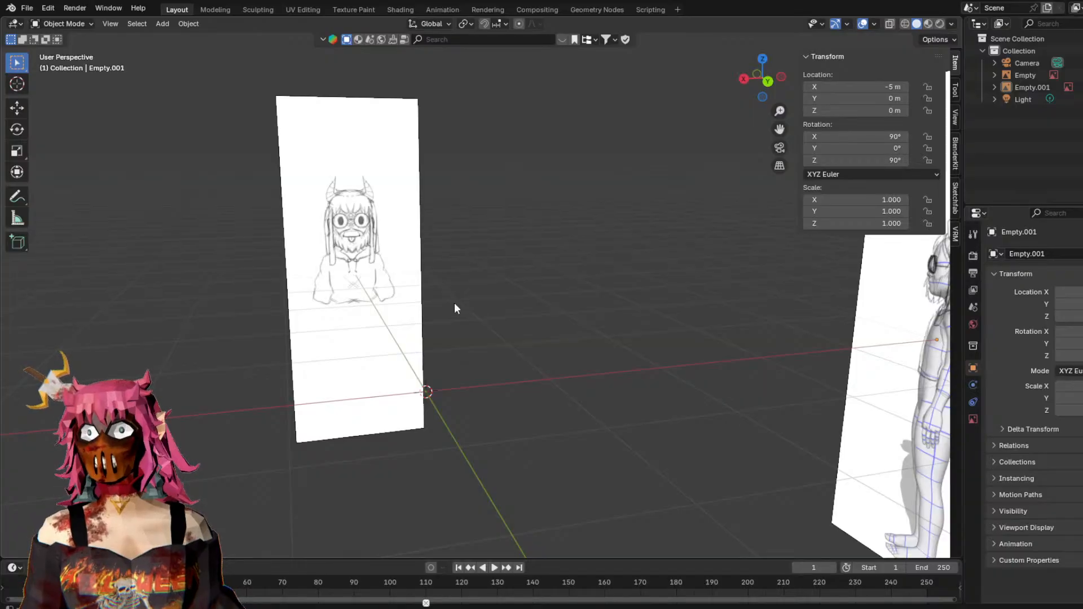
pyautogui.moveTo(418, 307); pyautogui.dragTo(641, 291, button='middle')
pyautogui.click(236, 218)
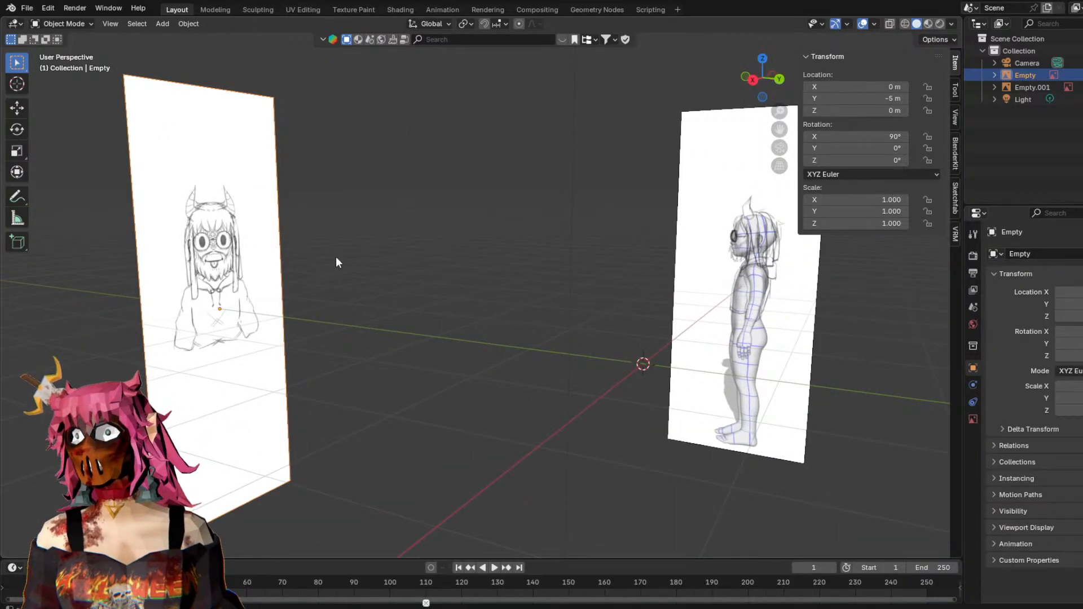
pyautogui.moveTo(835, 148); pyautogui.dragTo(846, 150)
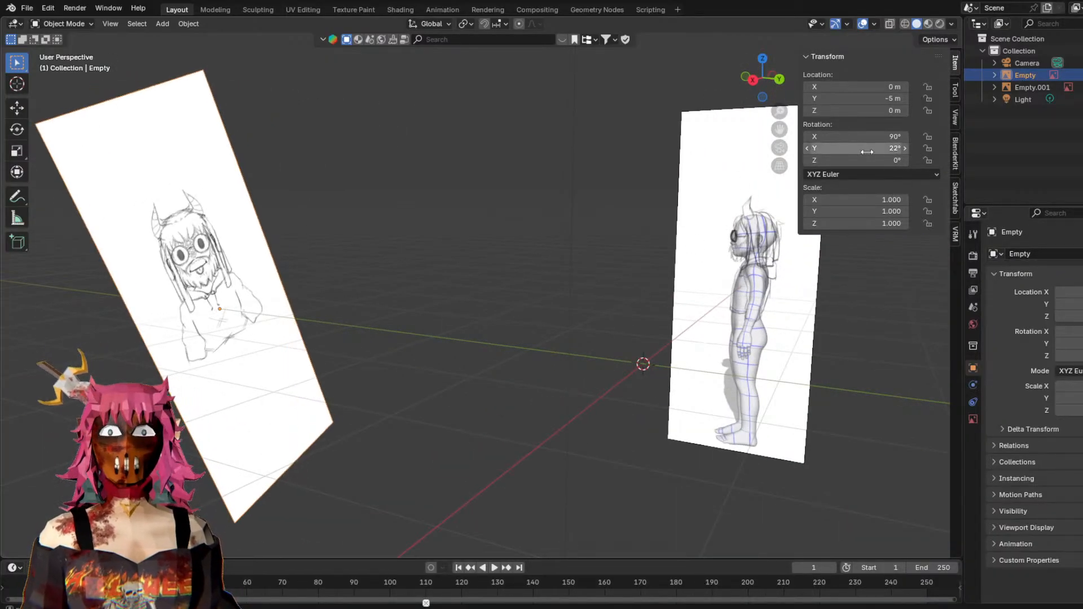
pyautogui.click(887, 148)
pyautogui.write('0')
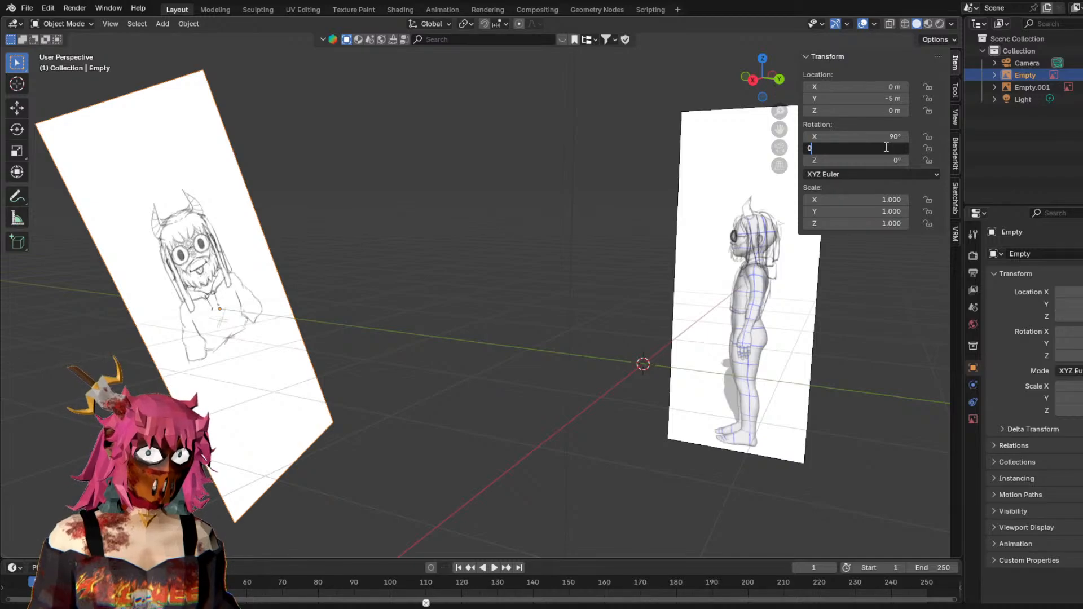
pyautogui.press('Return')
# Try shifting the front image along X, and return its X location to 0 m.
pyautogui.click(854, 111)
pyautogui.press('Return')
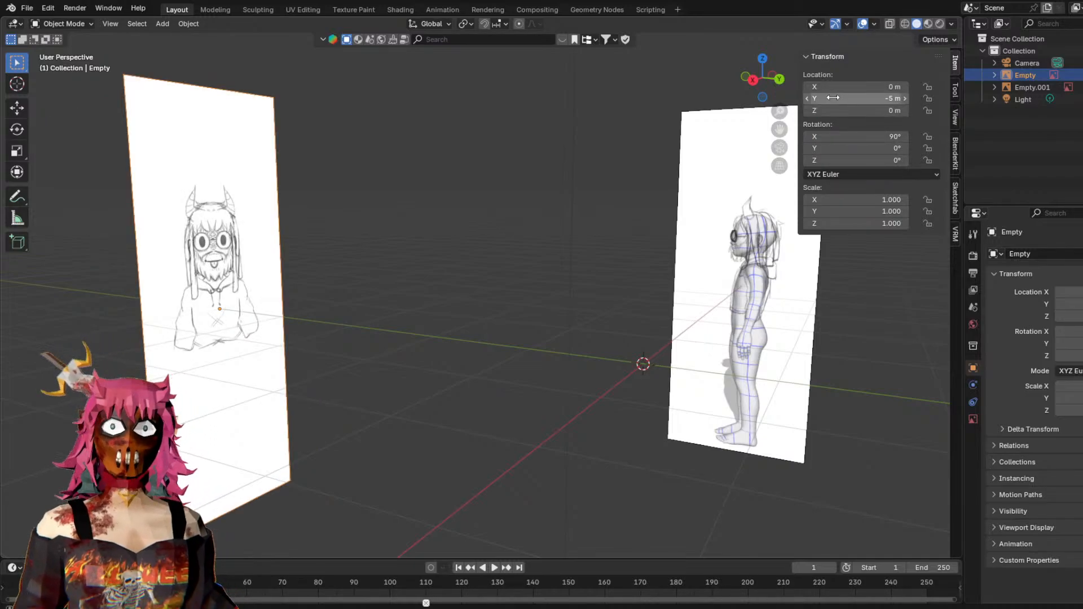
pyautogui.moveTo(841, 86); pyautogui.dragTo(874, 117)
pyautogui.click(874, 87)
pyautogui.write('0')
pyautogui.press('Return')
# Raise the front image and the side-view image to a Z location of 2 m each.
pyautogui.click(872, 110)
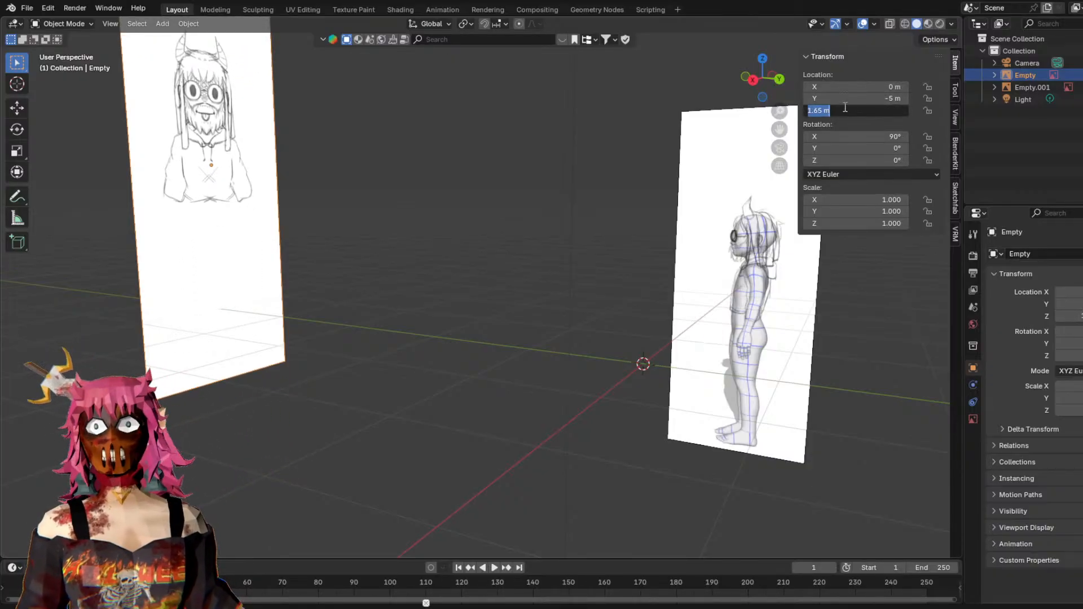
pyautogui.press('Return')
pyautogui.moveTo(628, 124); pyautogui.dragTo(650, 172, button='middle')
pyautogui.click(650, 172)
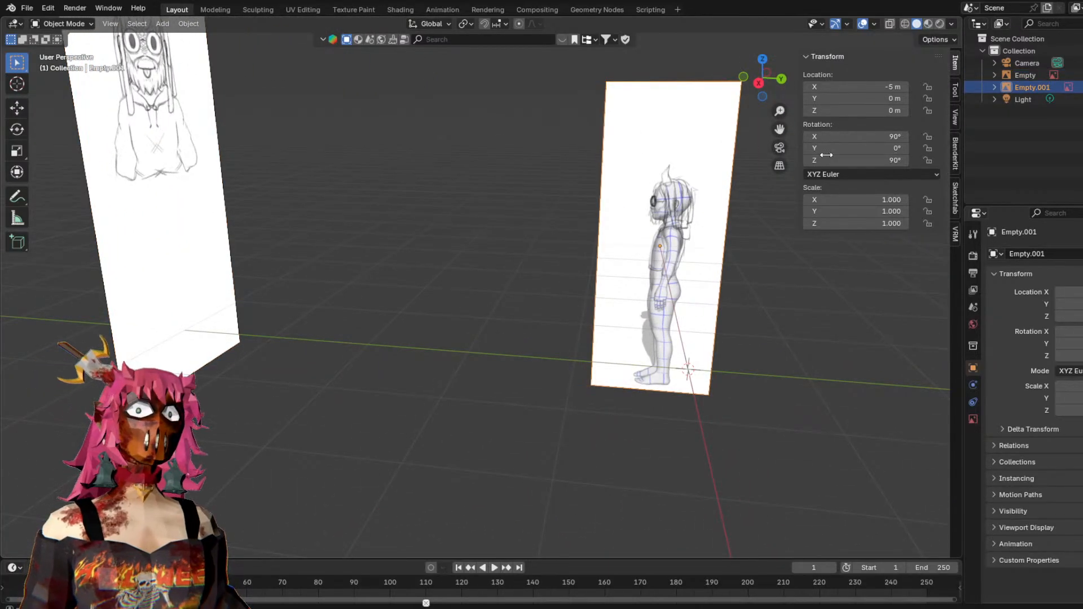
pyautogui.click(880, 110)
pyautogui.write('2')
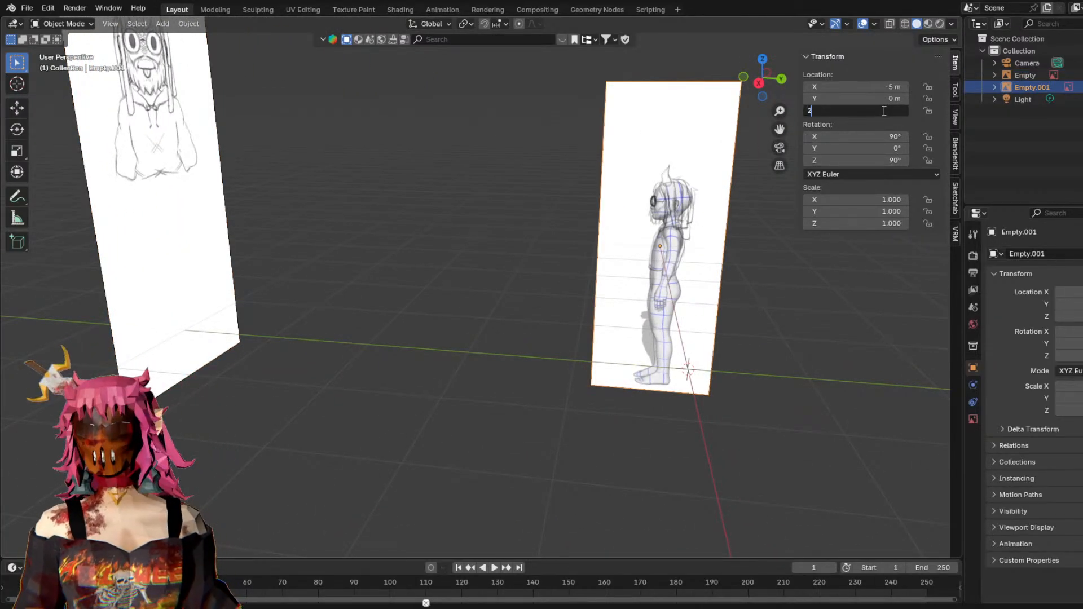
pyautogui.press('Return')
# Examine both raised reference images in perspective, comparing their height and placement relative to the world origin.
pyautogui.scroll(-3, 608, 119)
pyautogui.moveTo(609, 120); pyautogui.dragTo(542, 218, button='middle')
pyautogui.scroll(4, 543, 220)
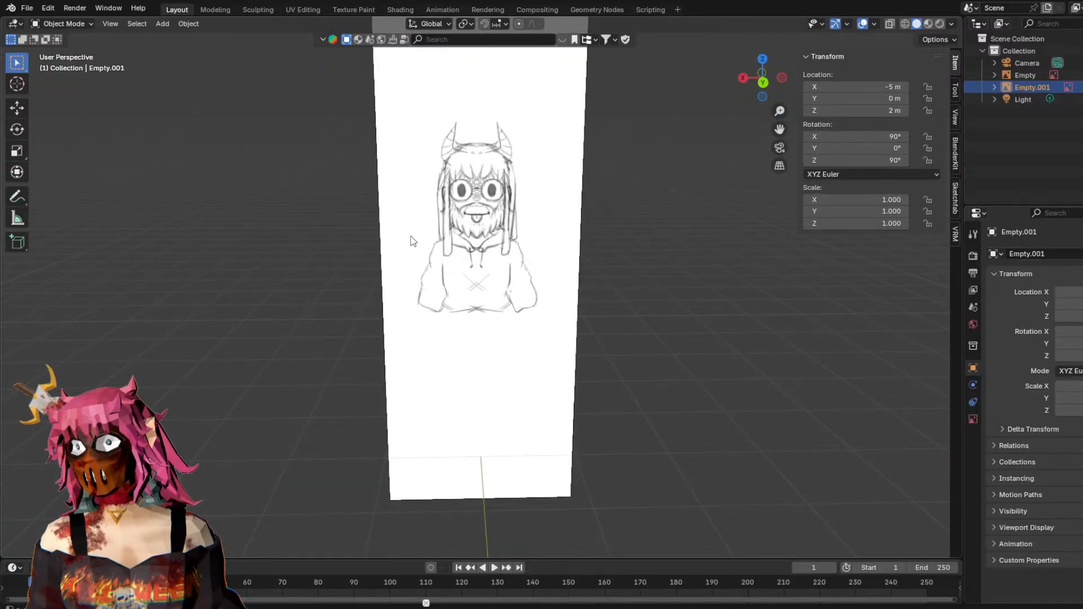
pyautogui.scroll(-2, 519, 440)
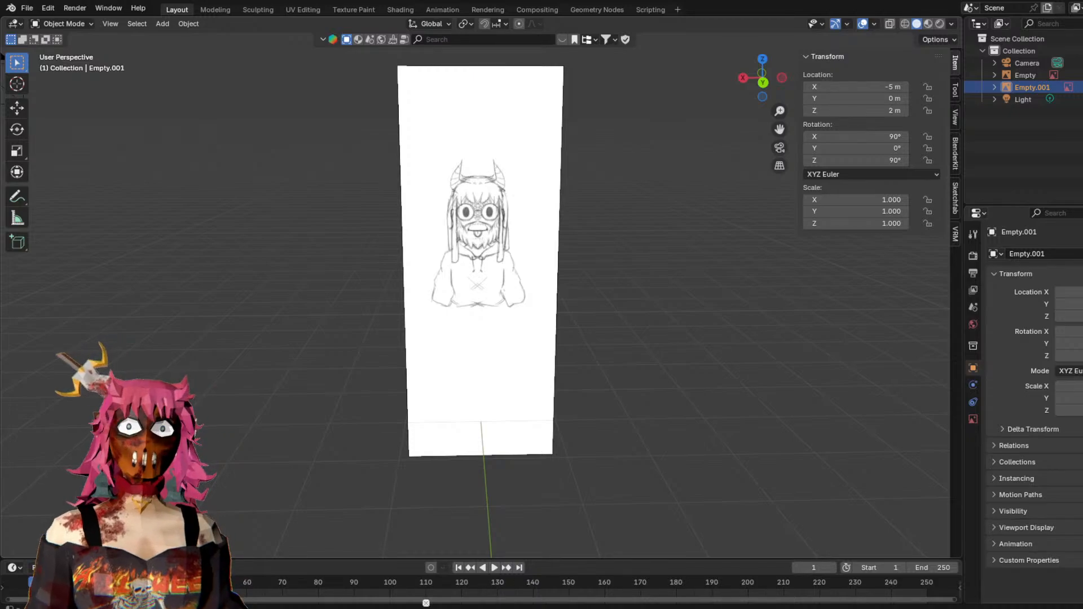
pyautogui.click(175, 452)
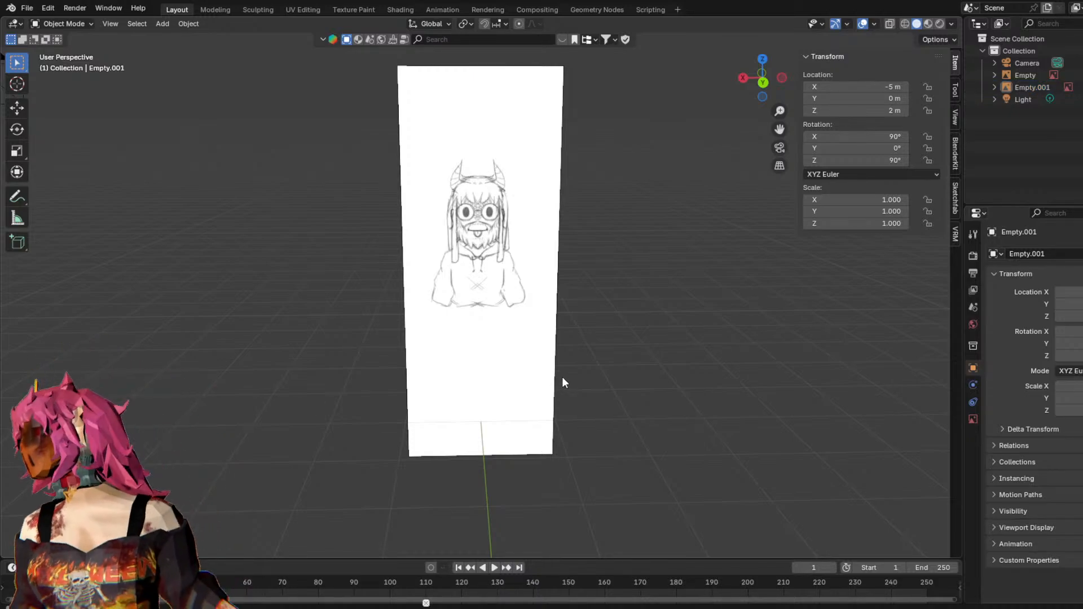
pyautogui.moveTo(638, 387); pyautogui.dragTo(557, 377, button='middle')
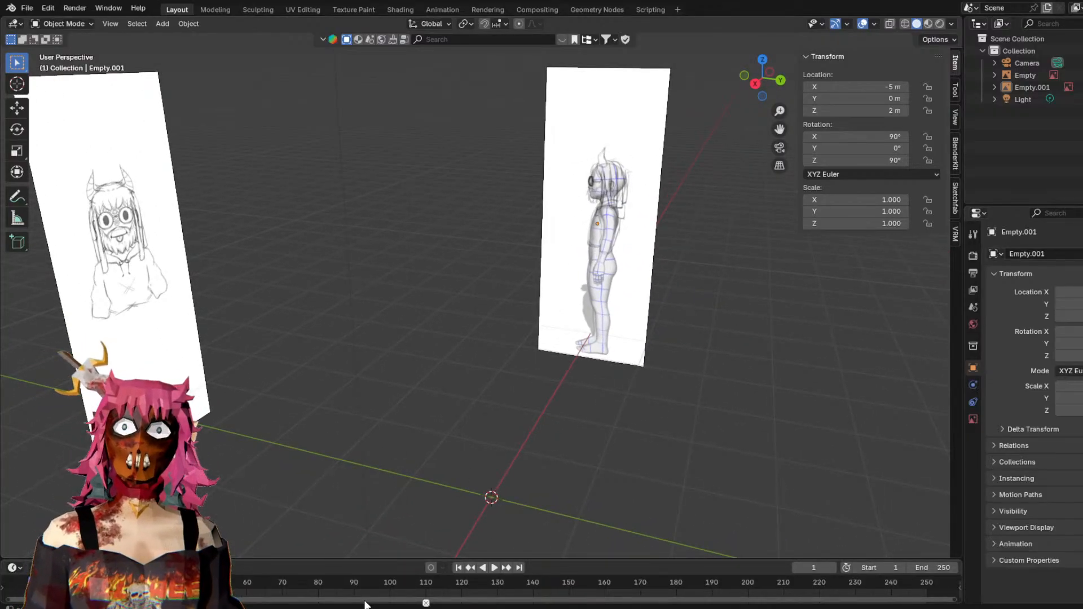
pyautogui.click(637, 362)
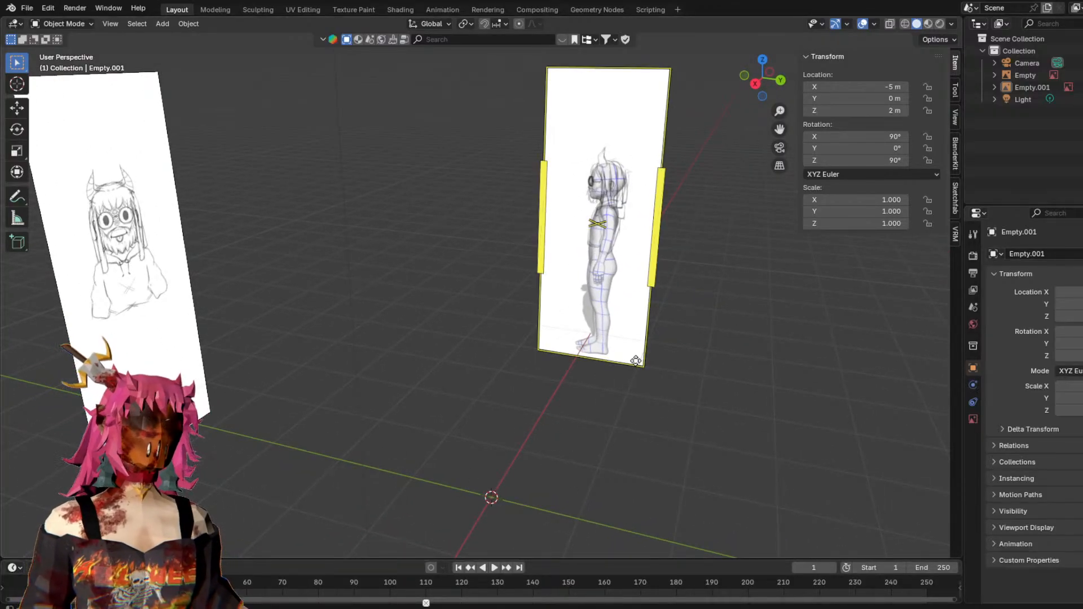
pyautogui.moveTo(788, 418); pyautogui.dragTo(614, 407, button='middle')
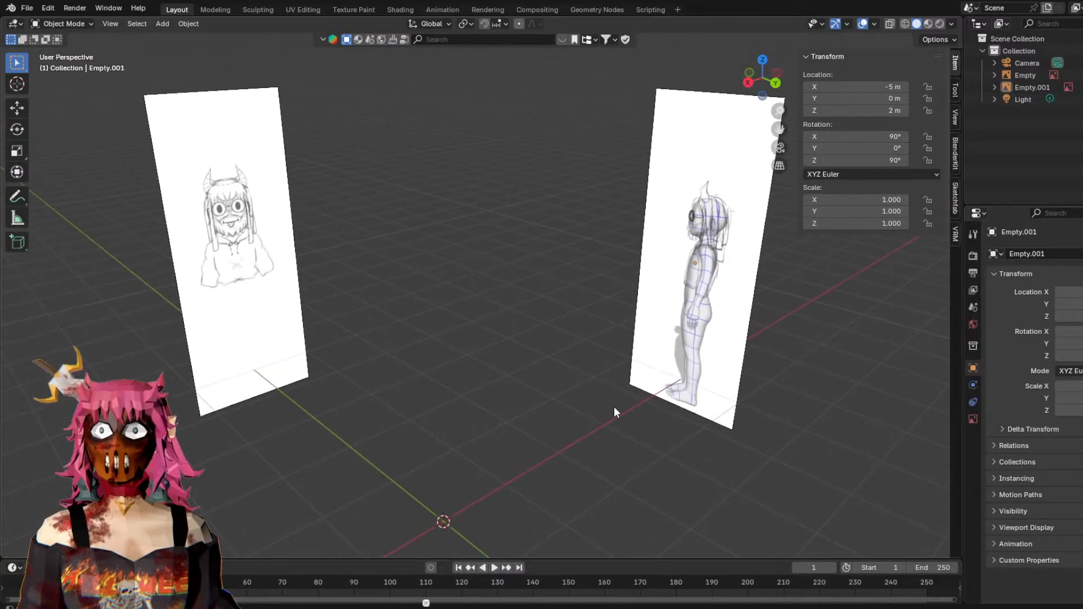
pyautogui.moveTo(213, 251); pyautogui.dragTo(522, 355, button='middle')
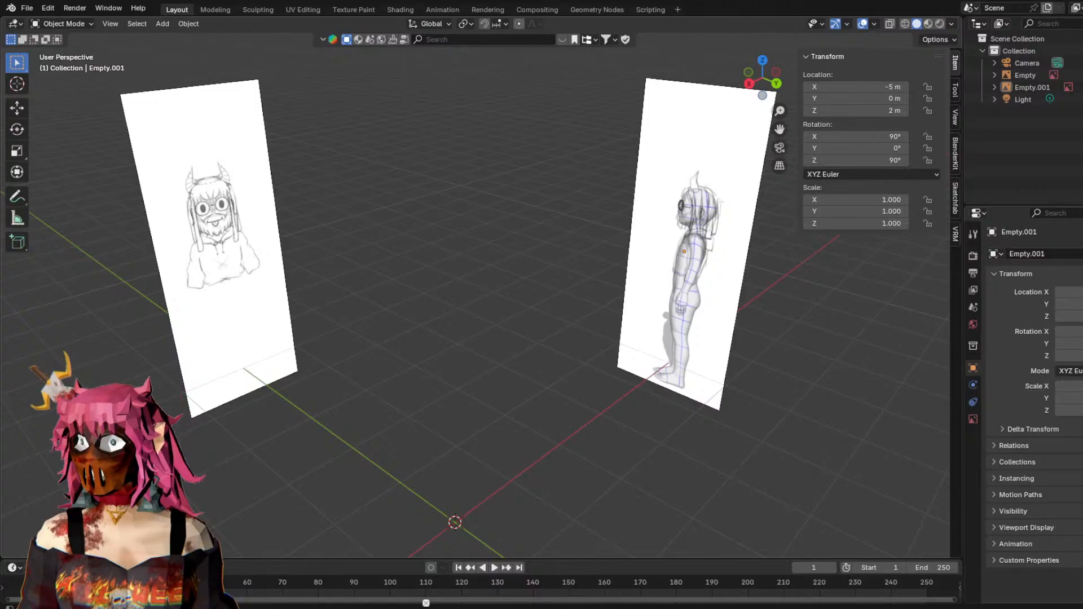
pyautogui.moveTo(476, 178)
pyautogui.mouseDown(button='middle')
pyautogui.moveTo(438, 174)
pyautogui.moveTo(556, 180)
pyautogui.moveTo(472, 176)
pyautogui.mouseUp(button='middle')
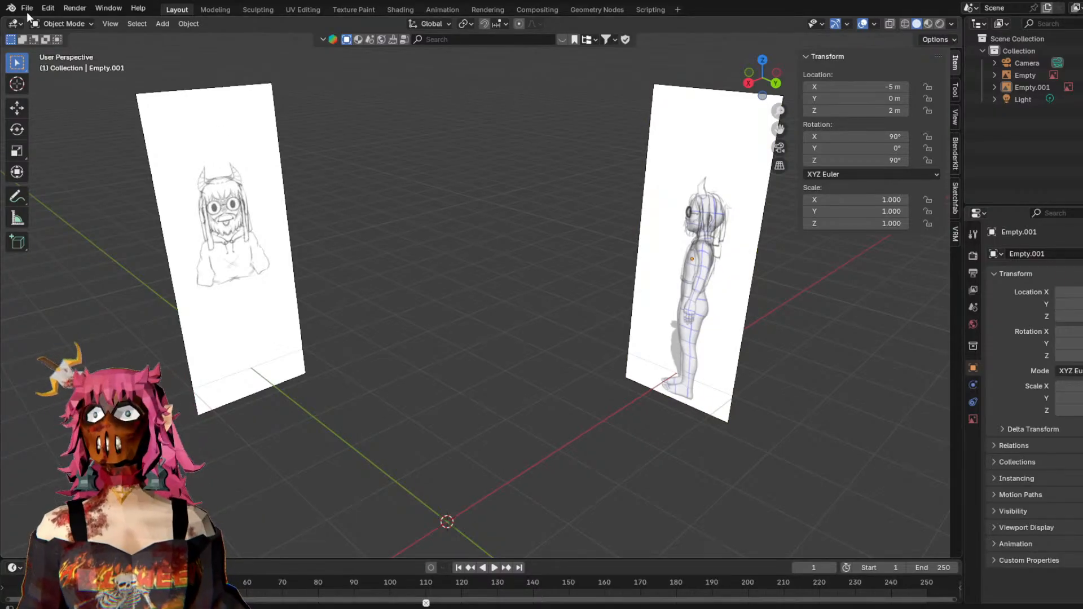
pyautogui.keyDown('shift'); pyautogui.moveTo(517, 459); pyautogui.dragTo(621, 349, button='middle'); pyautogui.keyUp('shift')
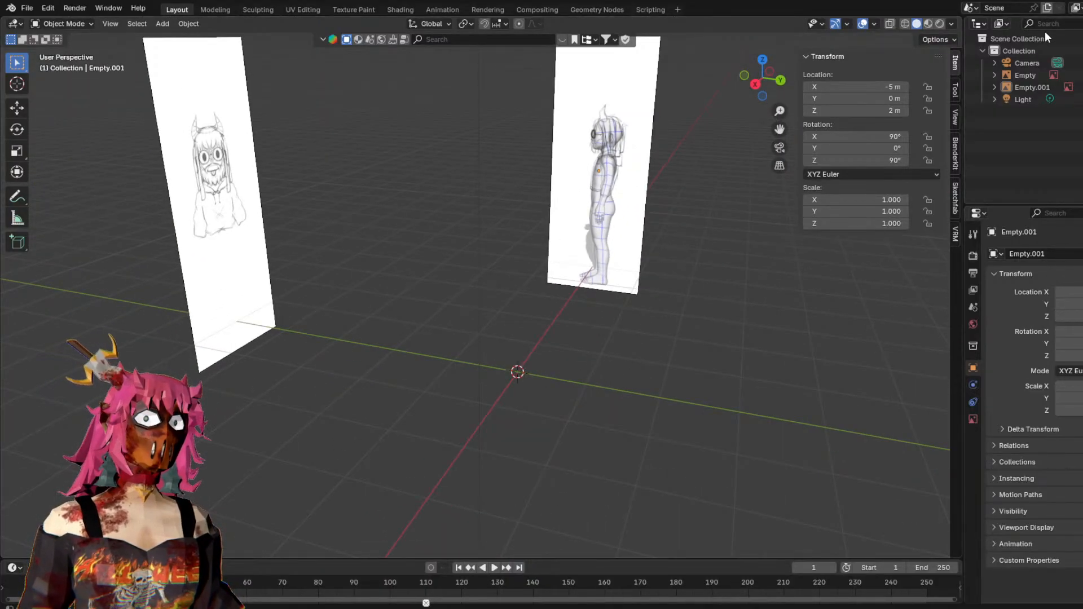
pyautogui.moveTo(712, 311); pyautogui.dragTo(980, 280, button='middle')
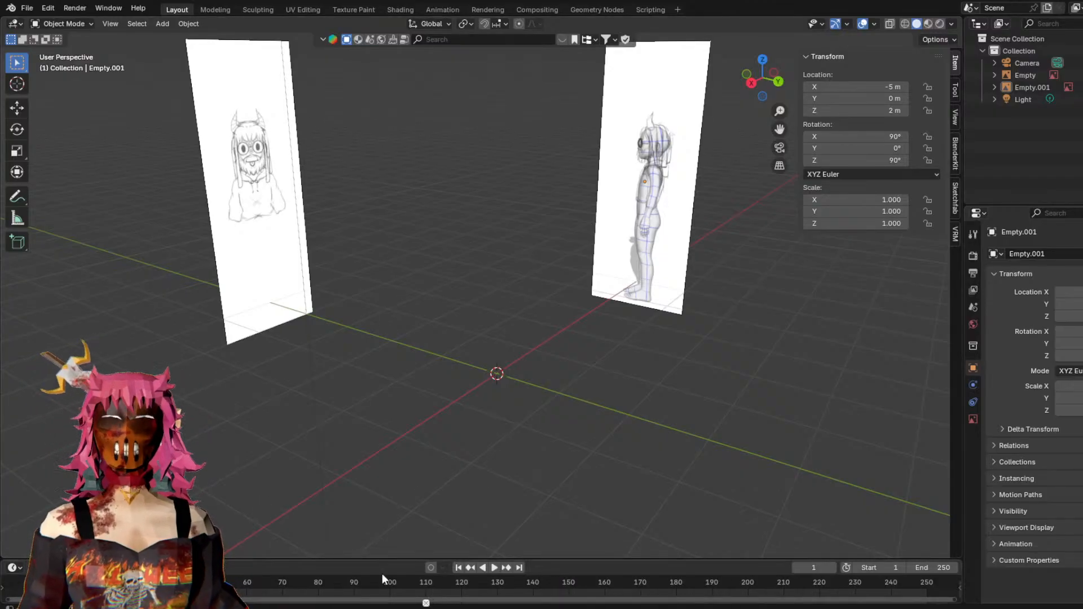
# Inspect the placement of the two reference images from several angles, including the back orthographic view.
pyautogui.moveTo(499, 268); pyautogui.dragTo(514, 254, button='middle')
pyautogui.keyDown('shift'); pyautogui.moveTo(508, 249); pyautogui.dragTo(599, 473, button='middle'); pyautogui.keyUp('shift')
pyautogui.moveTo(619, 382); pyautogui.dragTo(464, 322, button='middle')
pyautogui.rightClick(465, 320)
pyautogui.moveTo(535, 312)
pyautogui.mouseDown(button='middle')
pyautogui.moveTo(474, 218)
pyautogui.moveTo(493, 198)
pyautogui.moveTo(452, 205)
pyautogui.moveTo(514, 286)
pyautogui.moveTo(502, 292)
pyautogui.moveTo(512, 291)
pyautogui.moveTo(459, 184)
pyautogui.moveTo(502, 283)
pyautogui.moveTo(483, 276)
pyautogui.moveTo(508, 292)
pyautogui.moveTo(490, 296)
pyautogui.mouseUp(button='middle')
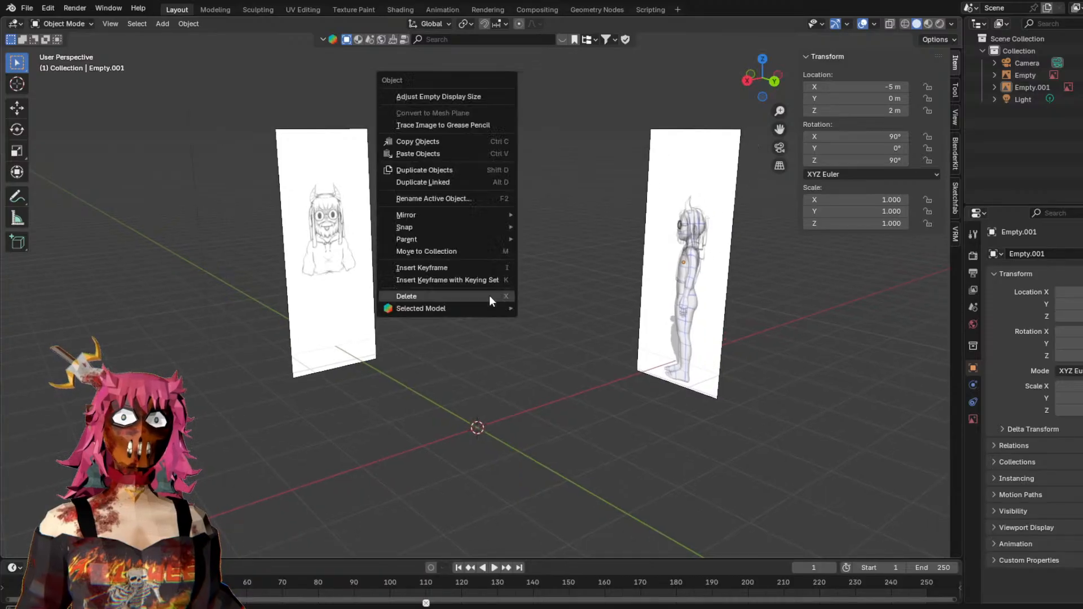
pyautogui.rightClick(490, 300)
pyautogui.moveTo(456, 394); pyautogui.dragTo(514, 316, button='middle')
pyautogui.click(785, 83)
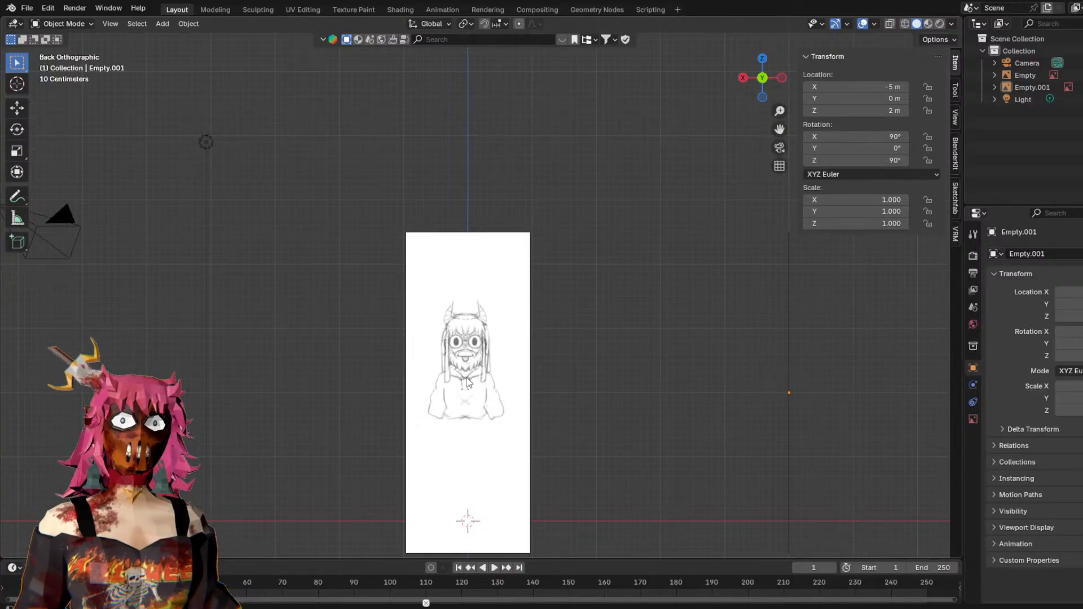
pyautogui.moveTo(482, 366); pyautogui.dragTo(598, 275, button='middle')
pyautogui.click(456, 293)
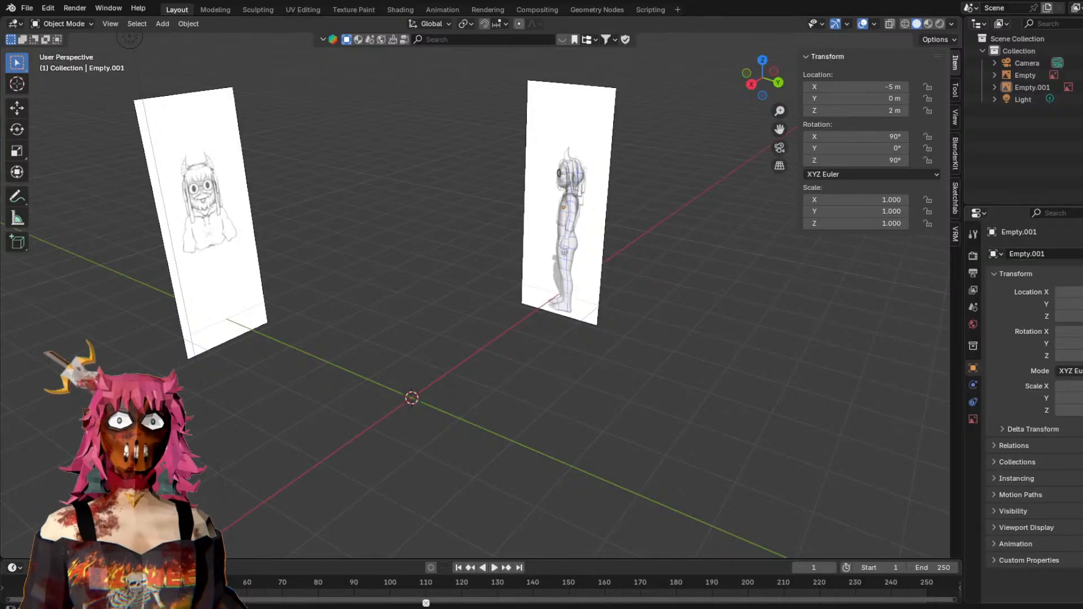
# Add a cube mesh at the world origin between the two reference images.
pyautogui.moveTo(612, 252)
pyautogui.mouseDown(button='middle')
pyautogui.moveTo(638, 256)
pyautogui.moveTo(592, 257)
pyautogui.mouseUp(button='middle')
pyautogui.moveTo(453, 260); pyautogui.dragTo(531, 247, button='middle')
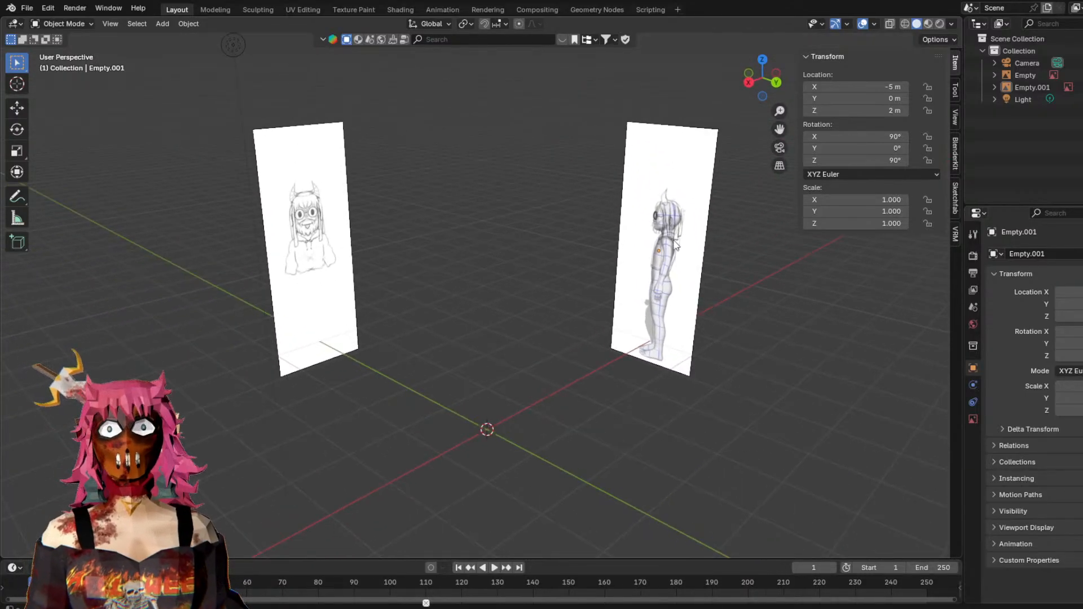
pyautogui.click(155, 24)
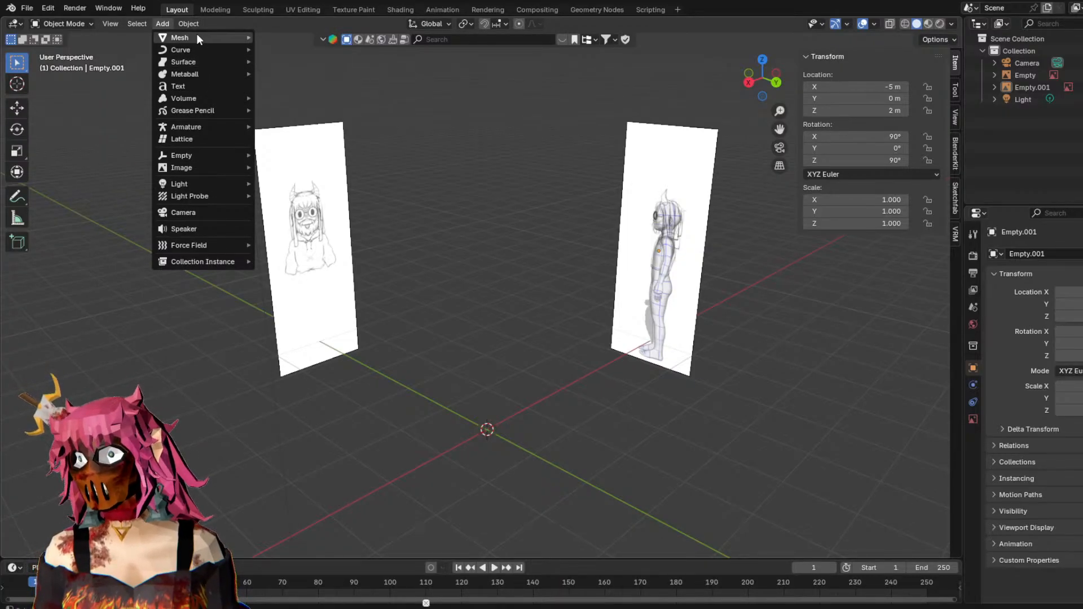
pyautogui.moveTo(196, 35)
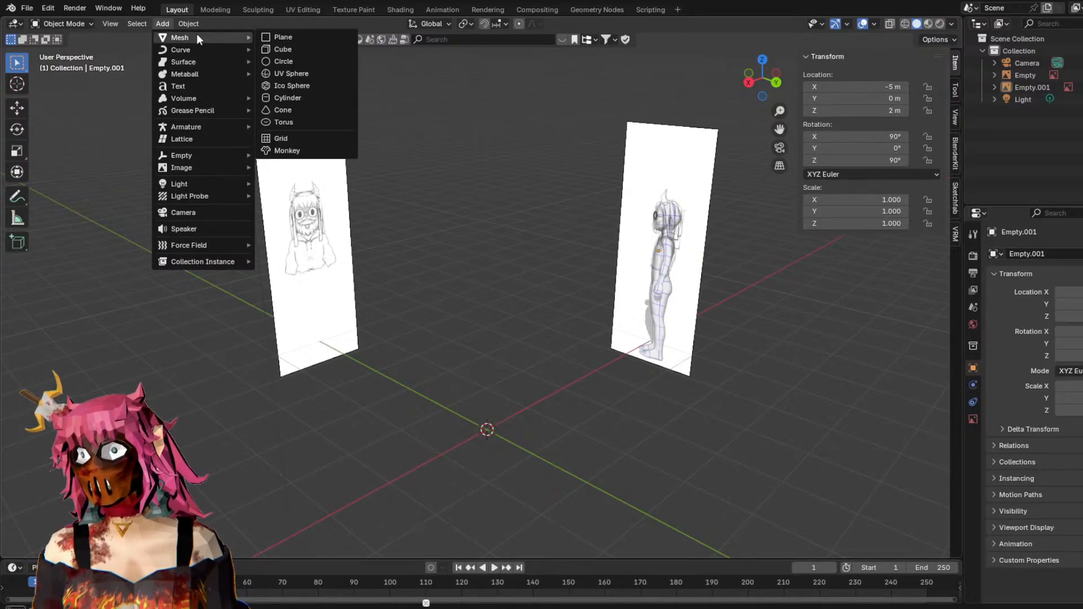
pyautogui.click(283, 52)
pyautogui.moveTo(307, 60); pyautogui.dragTo(533, 226, button='middle')
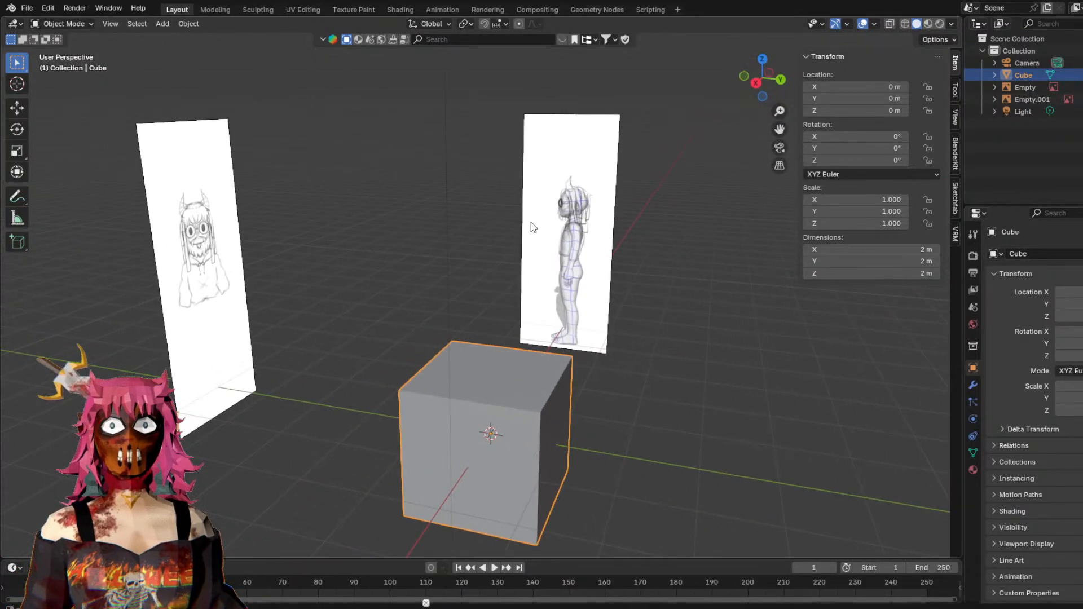
pyautogui.click(162, 23)
pyautogui.click(174, 24)
pyautogui.click(167, 25)
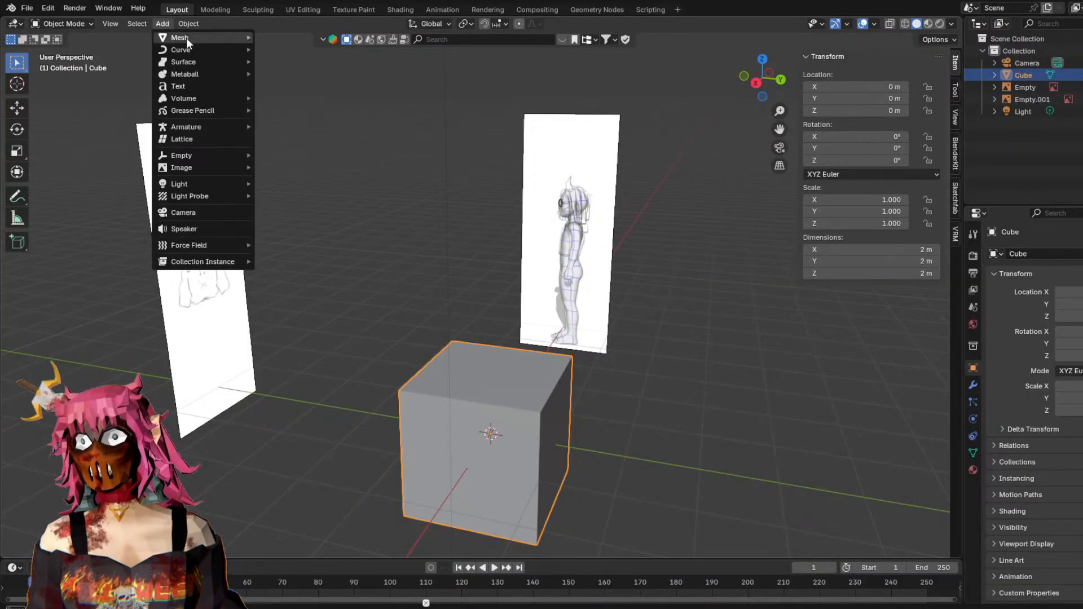
pyautogui.moveTo(186, 39)
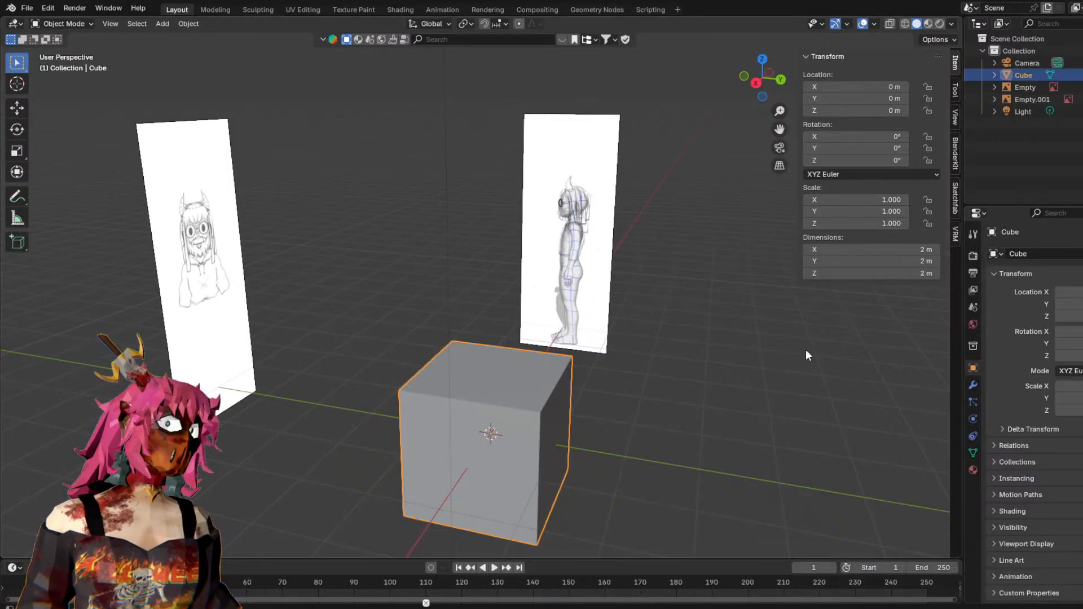
pyautogui.click(974, 239)
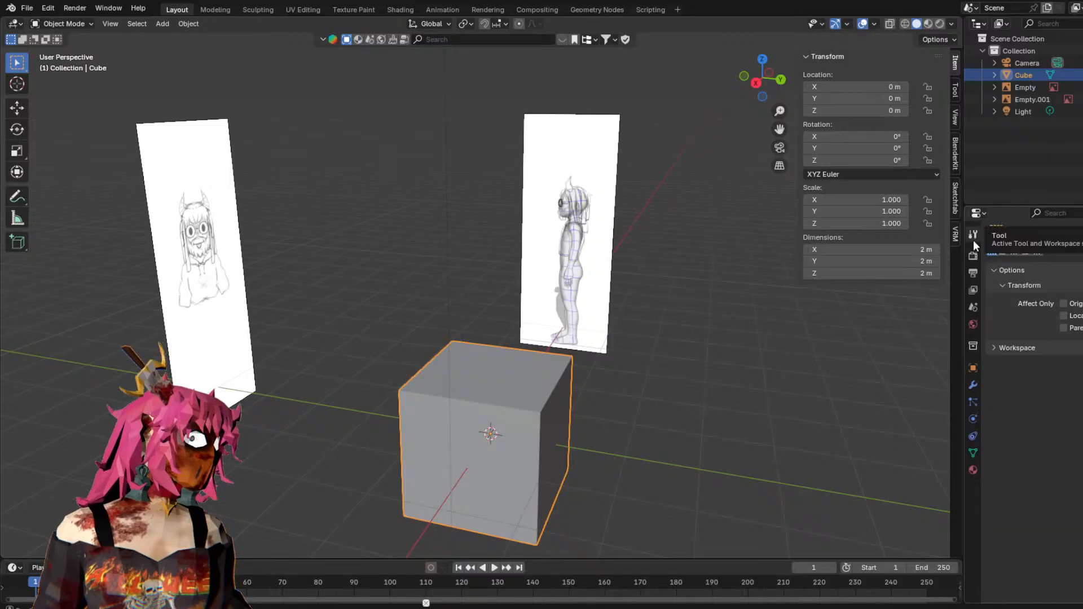
pyautogui.click(968, 369)
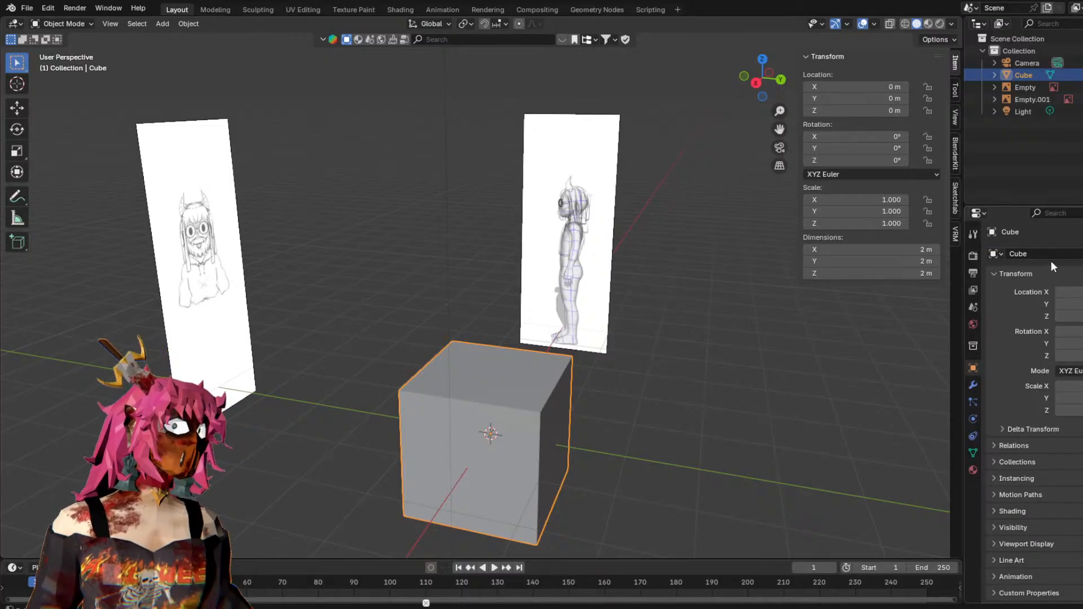
pyautogui.moveTo(822, 308); pyautogui.dragTo(671, 337, button='middle')
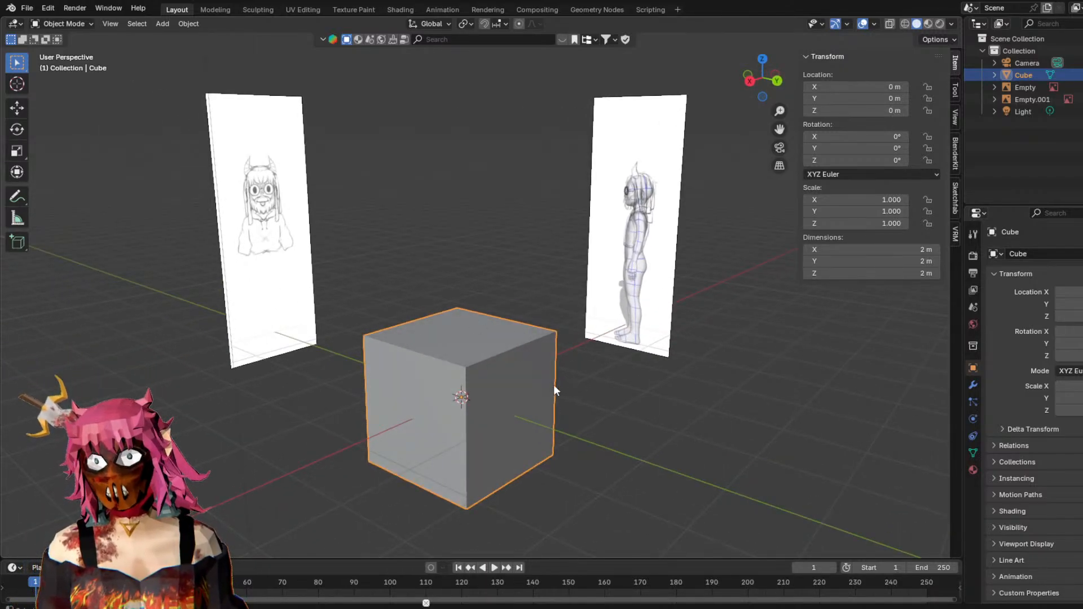
pyautogui.click(74, 23)
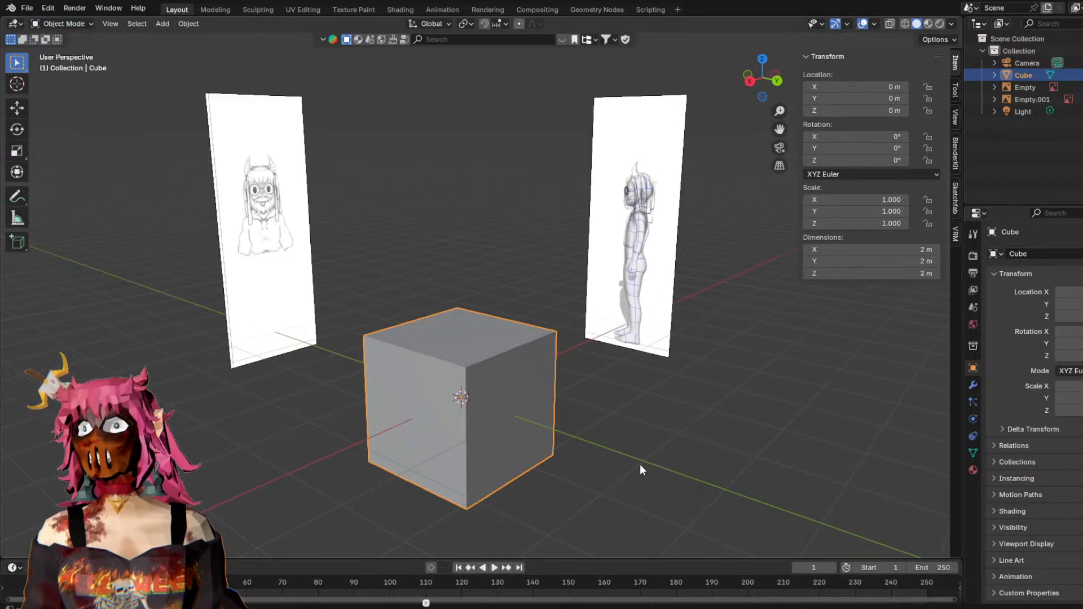
# Examine the front image, the side-view image and the cube from several angles, selecting each of them in turn.
pyautogui.click(330, 309)
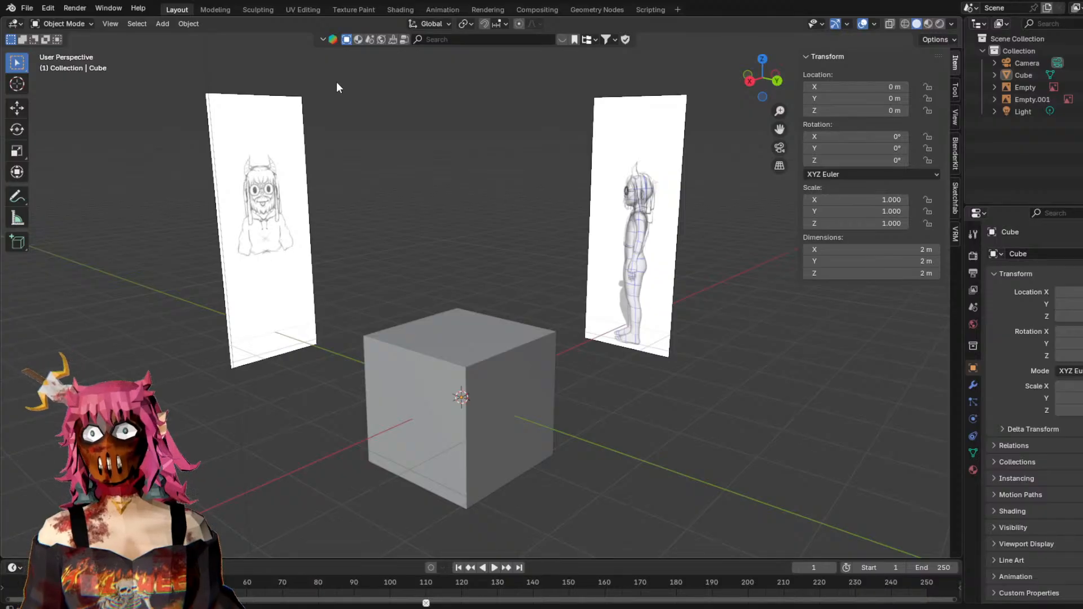
pyautogui.click(246, 217)
pyautogui.click(640, 186)
pyautogui.click(506, 393)
pyautogui.click(276, 257)
pyautogui.moveTo(470, 242); pyautogui.dragTo(688, 220, button='middle')
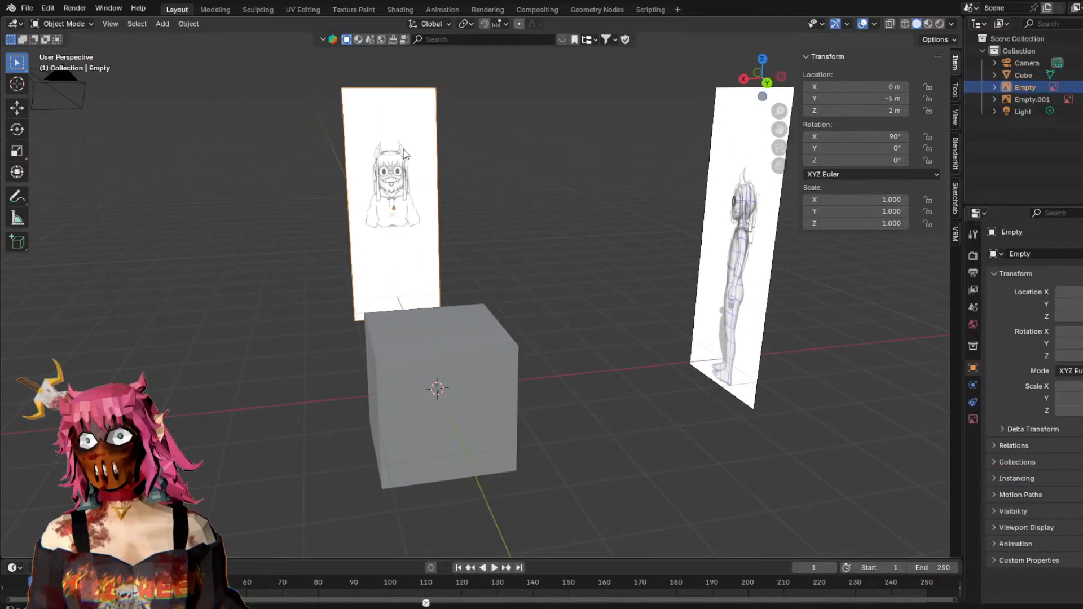
pyautogui.click(672, 221)
pyautogui.click(434, 202)
pyautogui.click(439, 370)
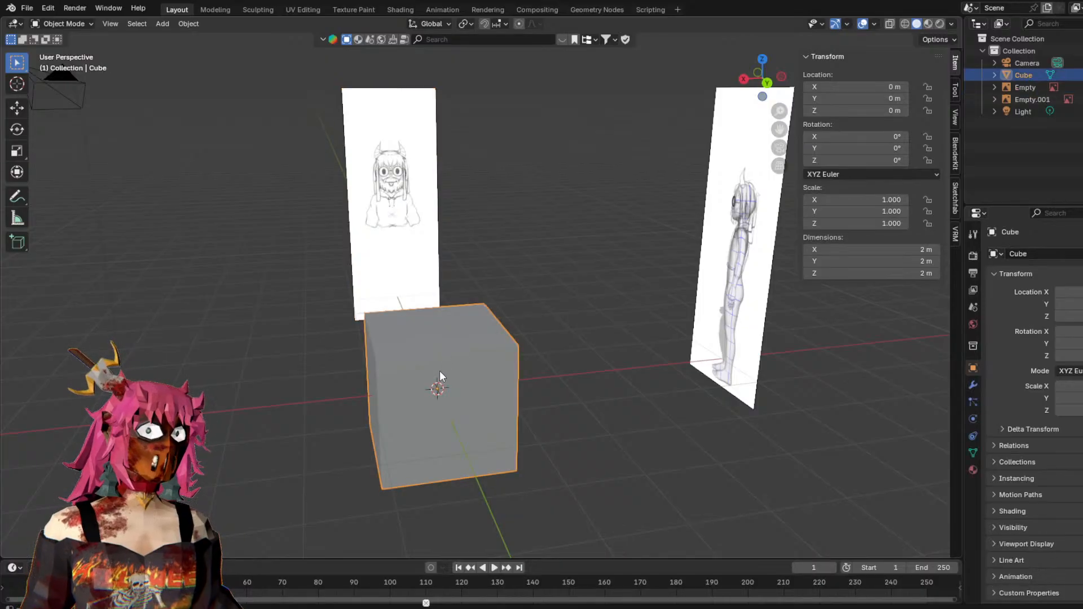
pyautogui.moveTo(439, 370); pyautogui.dragTo(624, 286, button='middle')
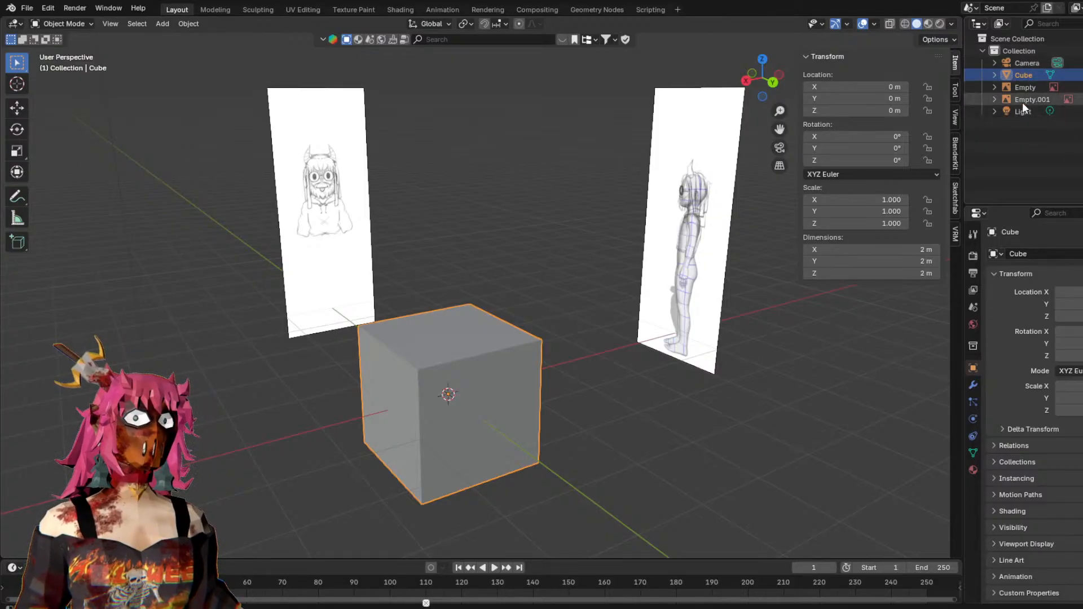
pyautogui.moveTo(472, 269); pyautogui.dragTo(513, 265, button='middle')
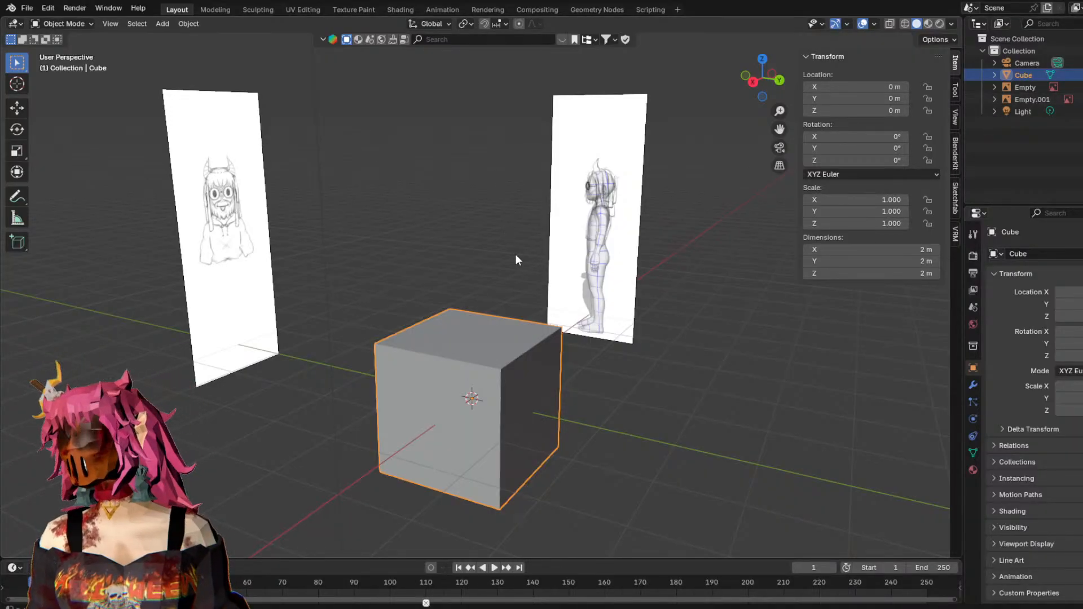
pyautogui.moveTo(535, 248); pyautogui.dragTo(384, 515, button='middle')
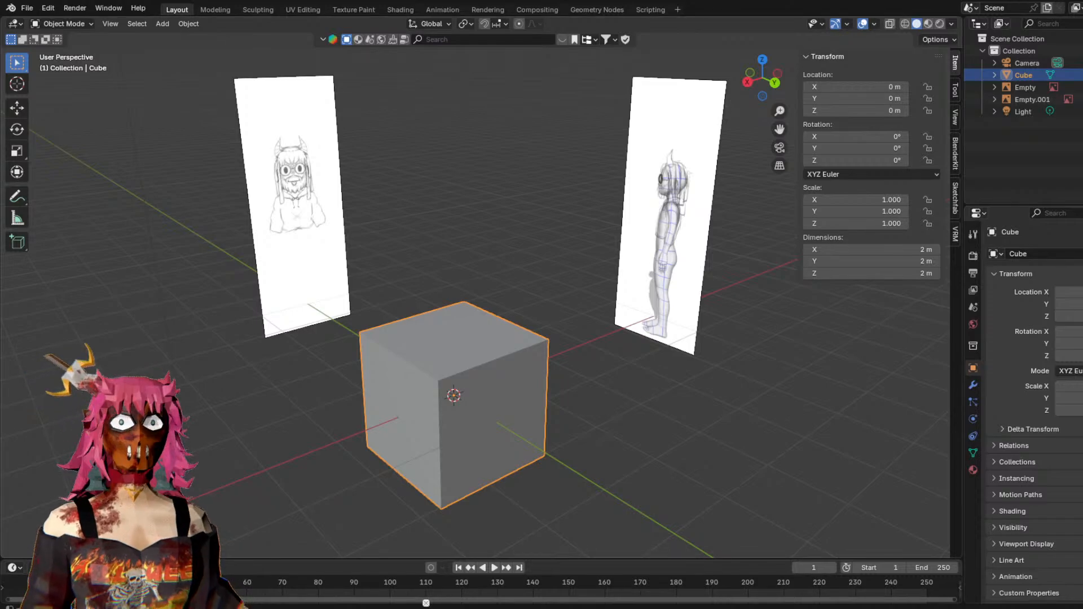
# Select the cube and switch it from Object Mode to Edit Mode, toggling once between the two modes.
pyautogui.click(262, 351)
pyautogui.moveTo(439, 342)
pyautogui.mouseDown(button='middle')
pyautogui.moveTo(484, 333)
pyautogui.moveTo(442, 342)
pyautogui.mouseUp(button='middle')
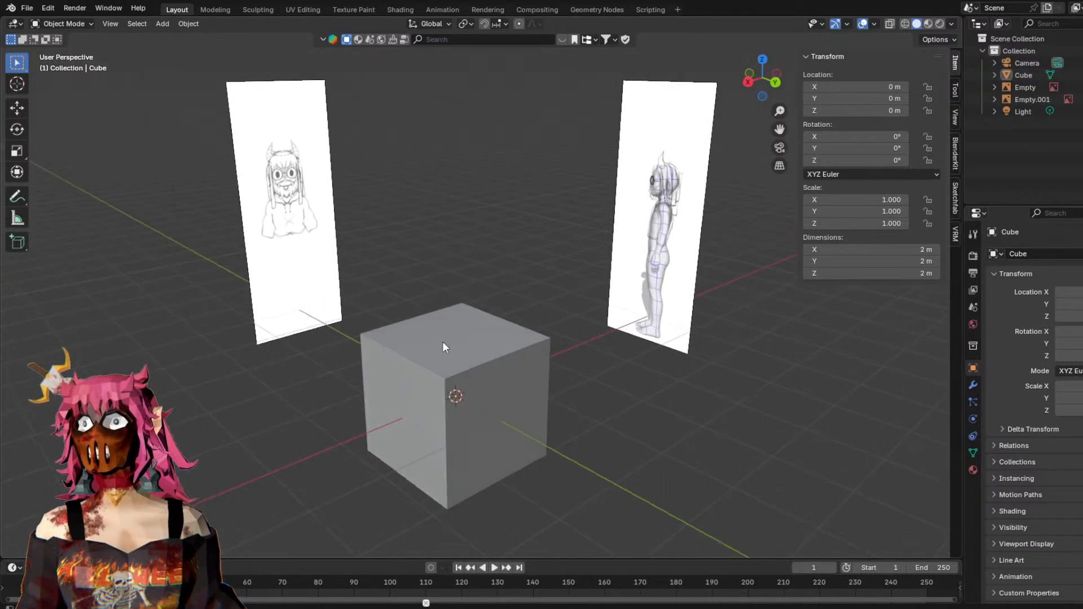
pyautogui.click(442, 342)
pyautogui.moveTo(501, 282); pyautogui.dragTo(509, 279, button='middle')
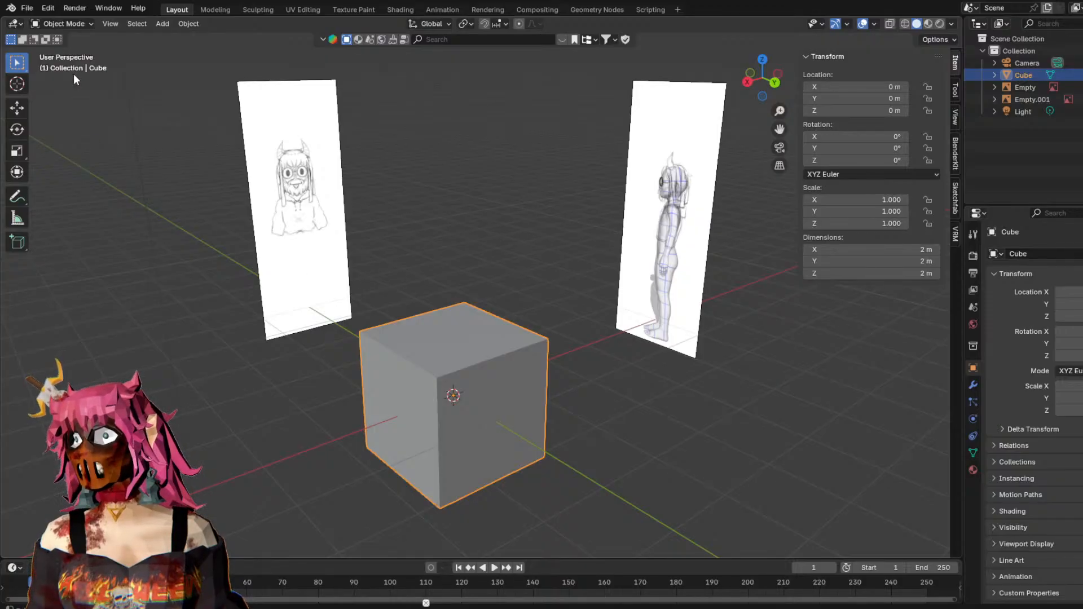
pyautogui.click(53, 23)
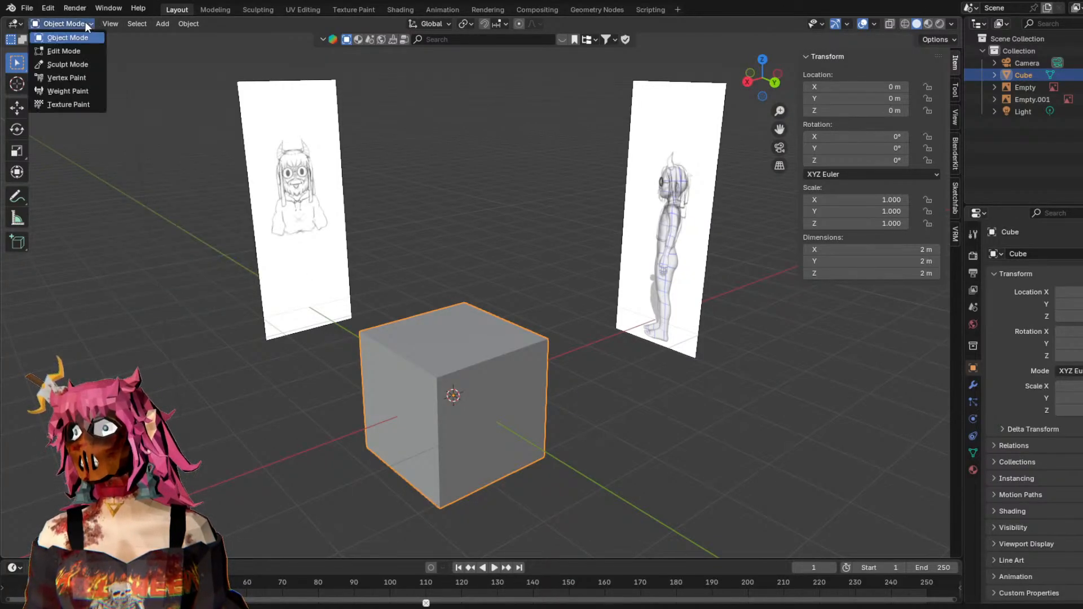
pyautogui.click(62, 51)
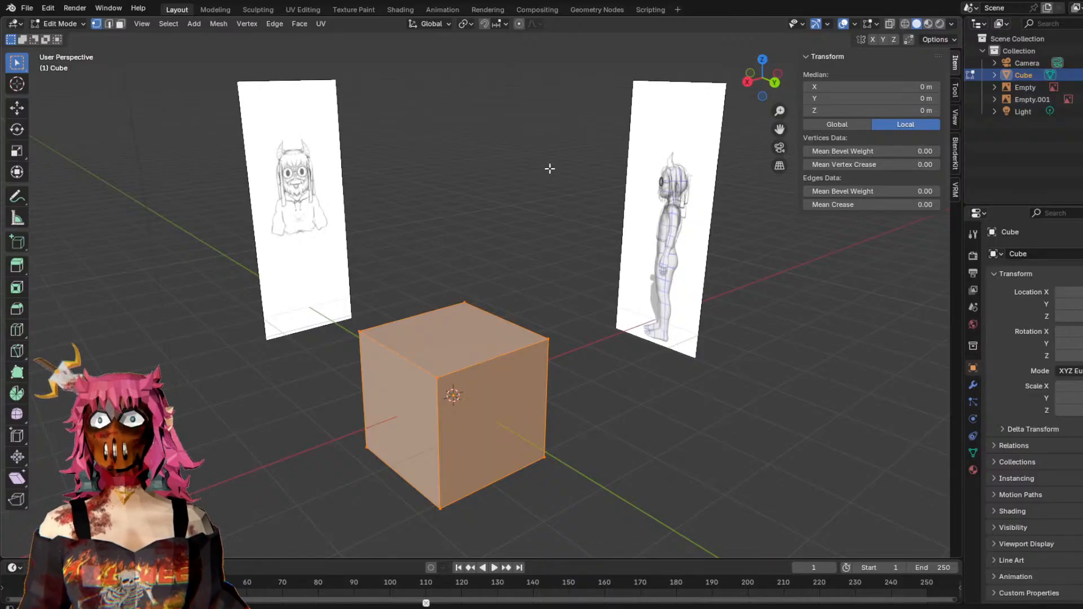
pyautogui.press('Tab')
pyautogui.click(62, 24)
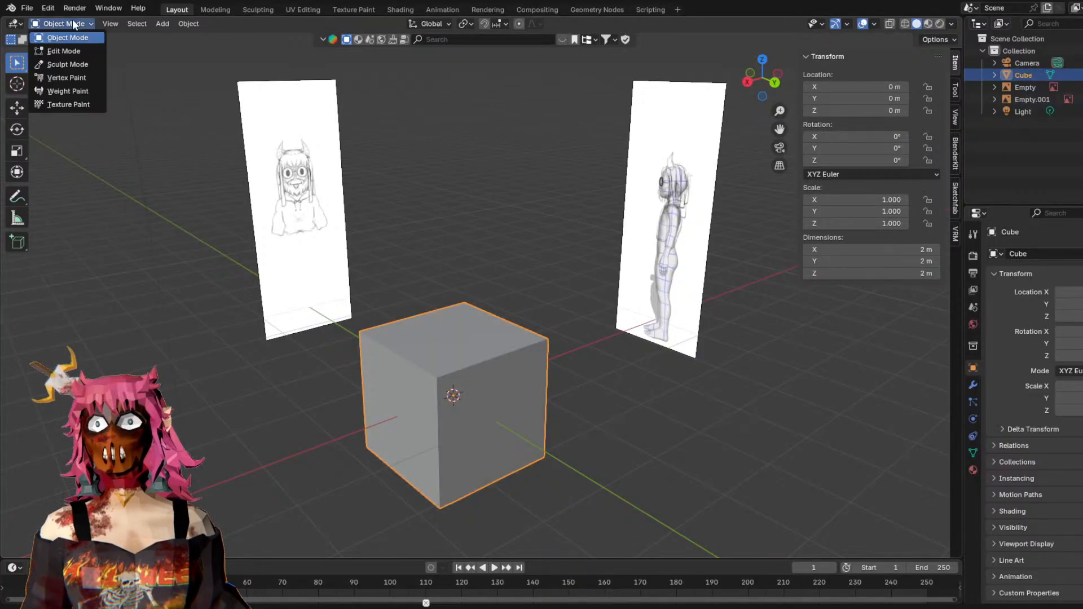
pyautogui.click(90, 51)
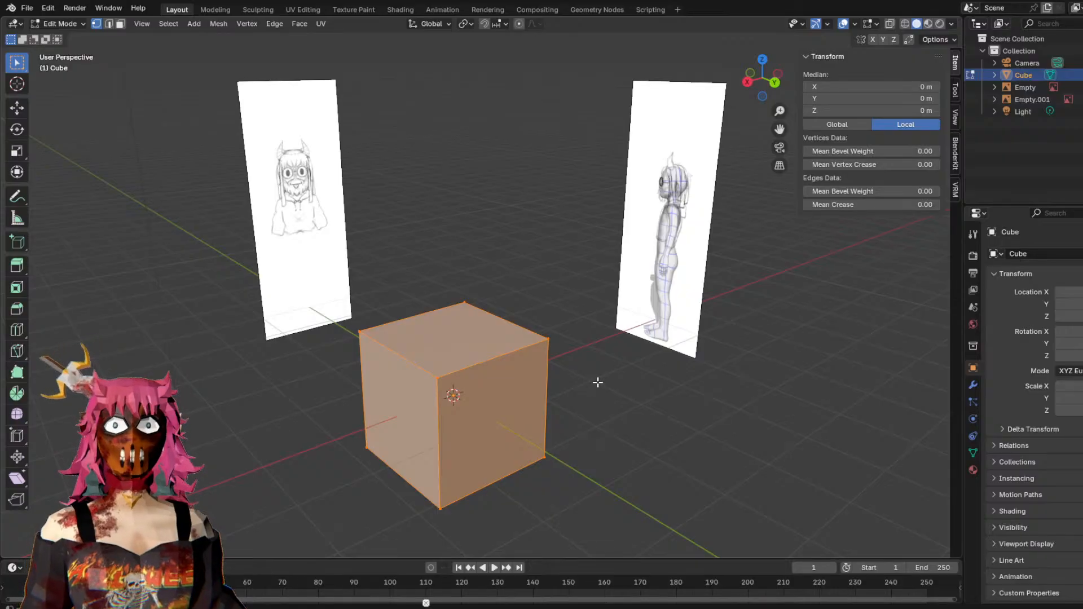
pyautogui.moveTo(610, 391); pyautogui.dragTo(368, 211, button='middle')
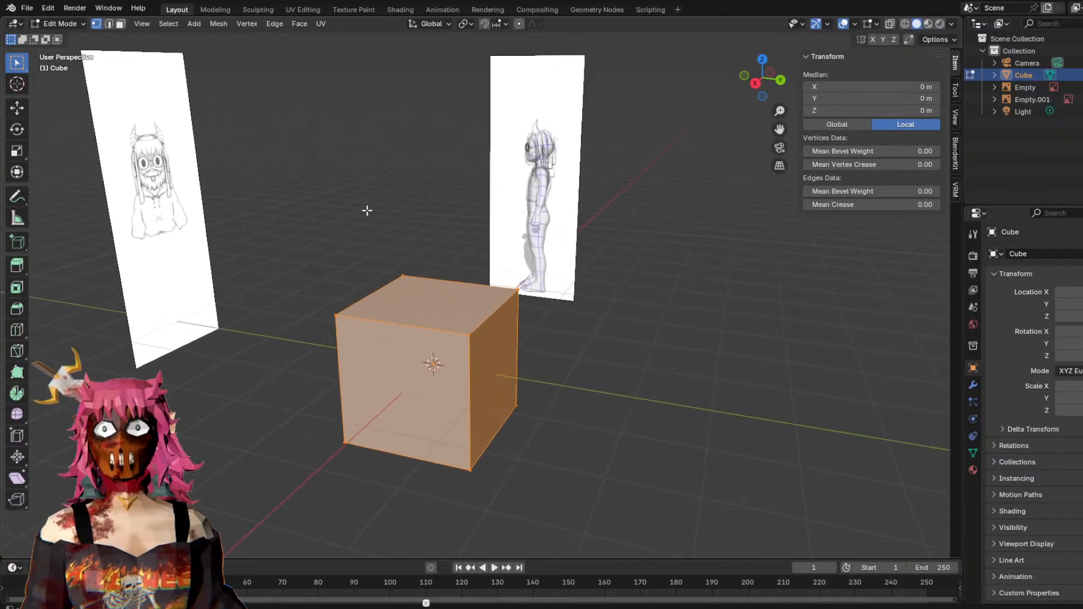
# Select the cube's corner vertex at X 1 m, Y 1 m, Z 1 m, clear the selection and return to Object Mode.
pyautogui.click(31, 9)
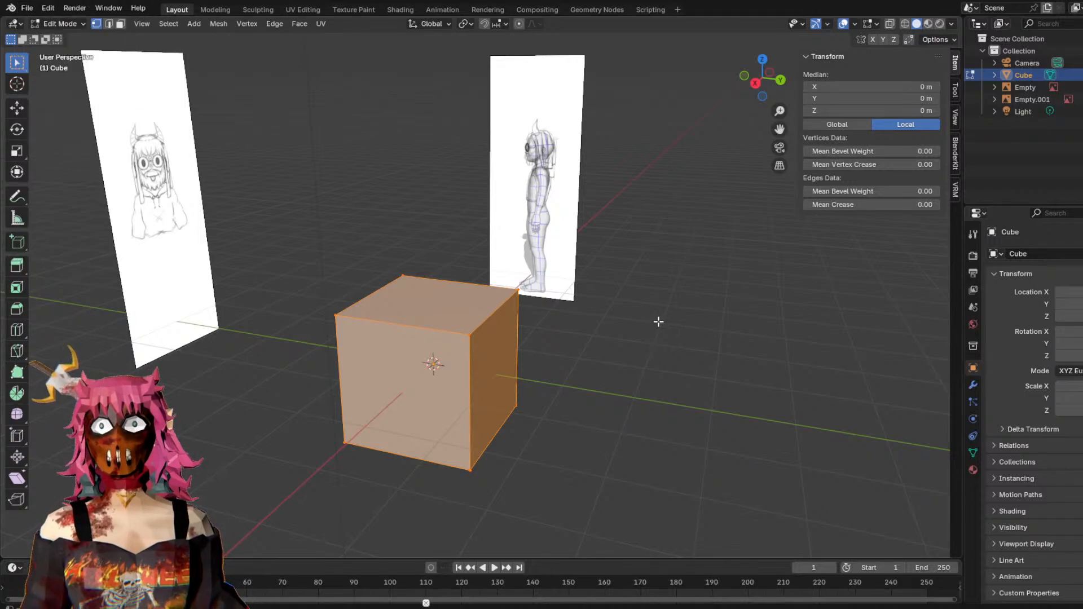
pyautogui.moveTo(675, 346)
pyautogui.mouseDown(button='middle')
pyautogui.moveTo(661, 310)
pyautogui.moveTo(677, 341)
pyautogui.moveTo(672, 327)
pyautogui.moveTo(685, 328)
pyautogui.mouseUp(button='middle')
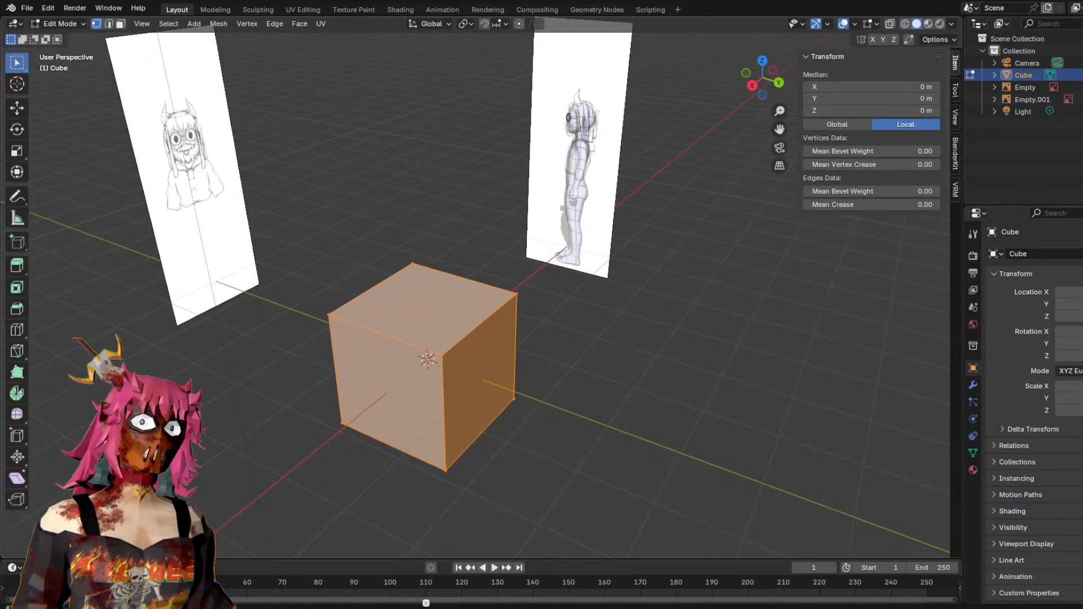
pyautogui.click(887, 309)
pyautogui.moveTo(694, 328)
pyautogui.mouseDown(button='middle')
pyautogui.moveTo(752, 322)
pyautogui.moveTo(705, 319)
pyautogui.mouseUp(button='middle')
pyautogui.click(453, 326)
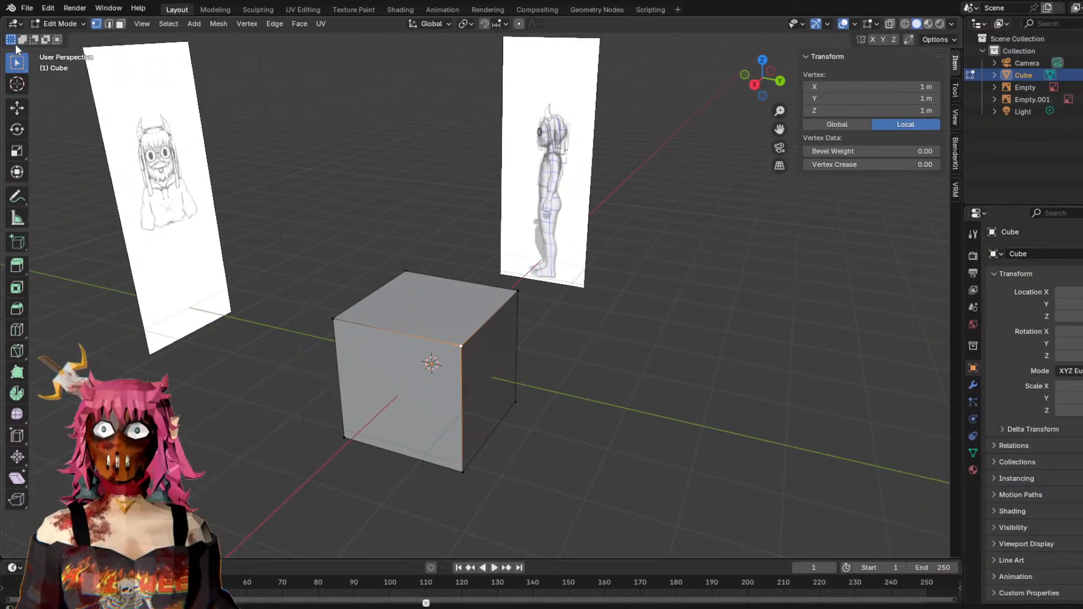
pyautogui.click(646, 383)
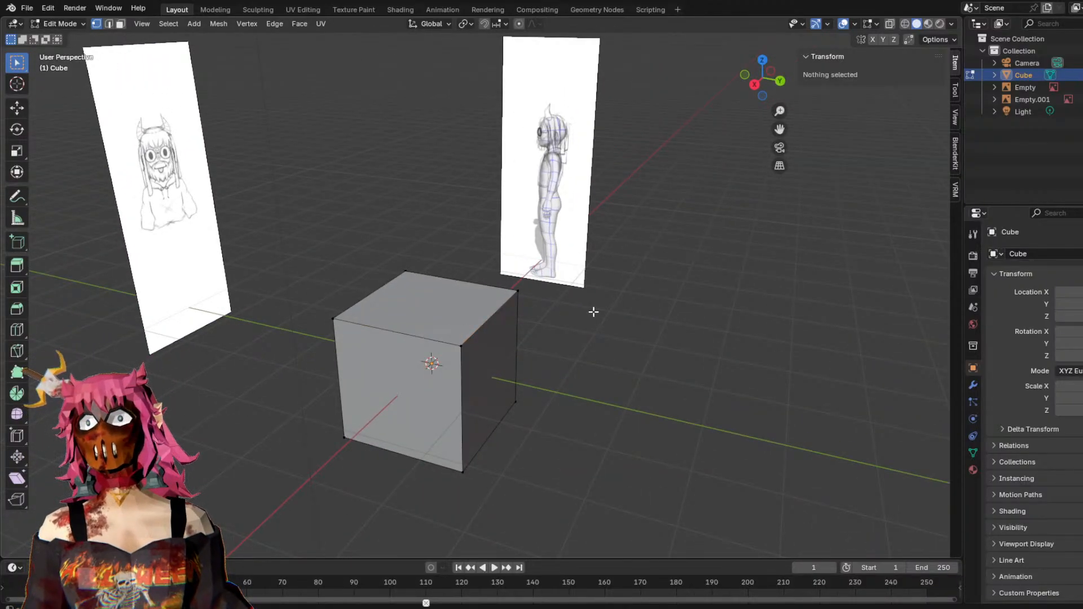
pyautogui.press('KP_3')
pyautogui.click(60, 23)
pyautogui.click(66, 38)
pyautogui.moveTo(439, 323); pyautogui.dragTo(496, 290, button='middle')
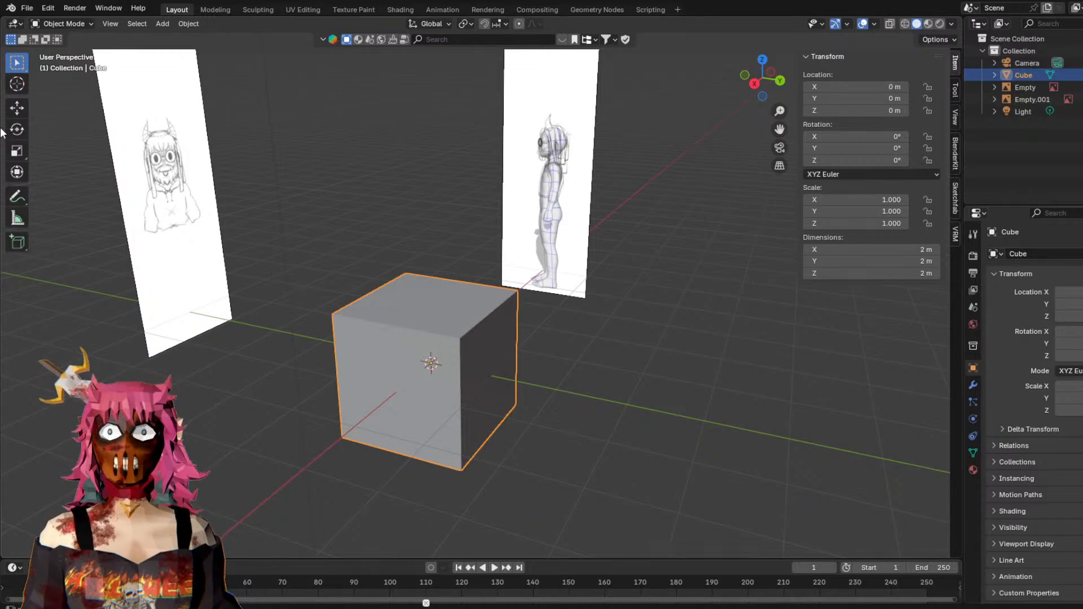
# Activate the Move tool and shift the cube to about X 0.98 m, Y -0.54 m, Z 1.88 m.
pyautogui.click(17, 107)
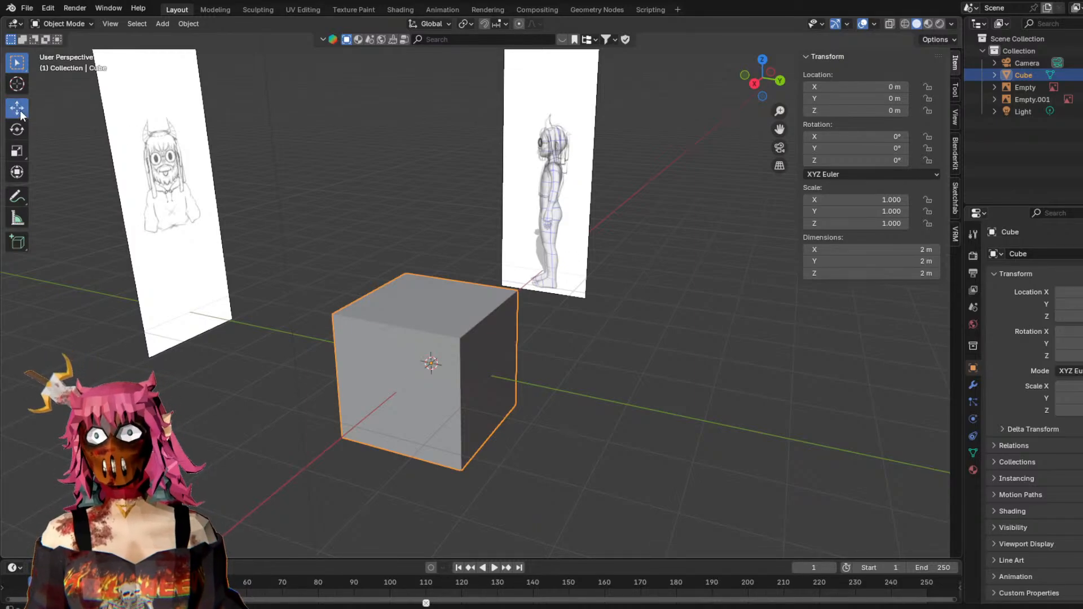
pyautogui.moveTo(431, 321); pyautogui.dragTo(395, 241)
pyautogui.moveTo(524, 257); pyautogui.dragTo(412, 292, button='middle')
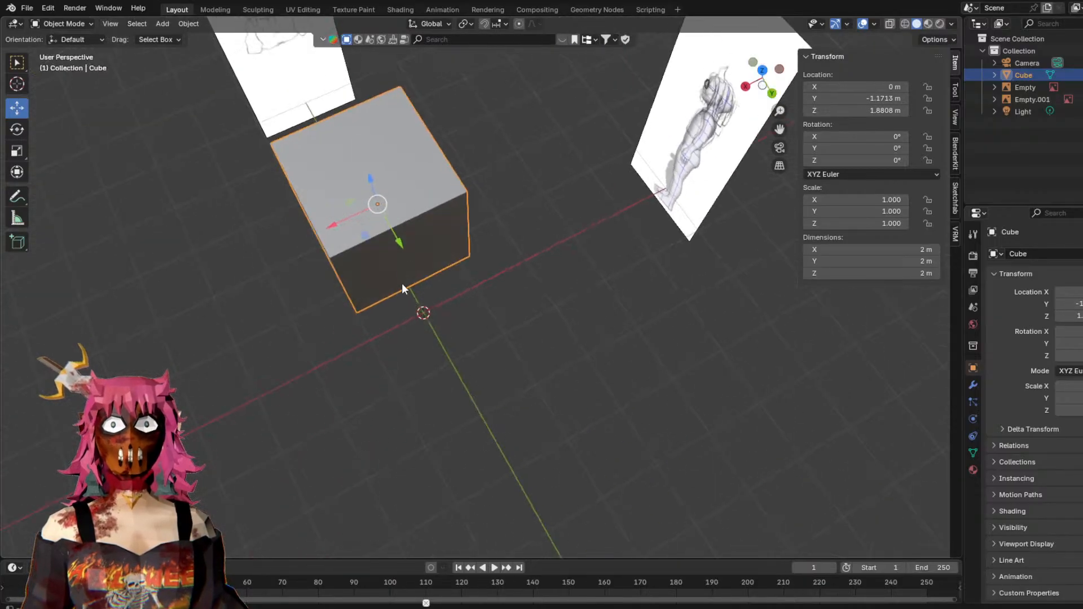
pyautogui.moveTo(400, 243); pyautogui.dragTo(419, 272)
pyautogui.moveTo(355, 260); pyautogui.dragTo(291, 276)
# Set the cube's X, Y and Z location to 0 m to return it to the world origin.
pyautogui.click(871, 88)
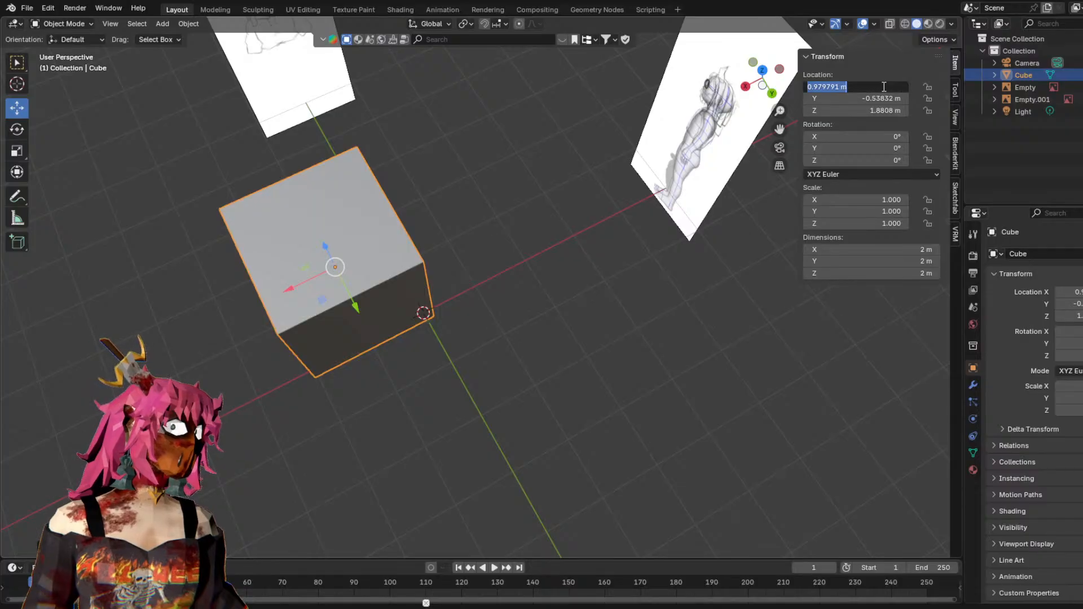
pyautogui.write('0')
pyautogui.press('Return')
pyautogui.click(875, 99)
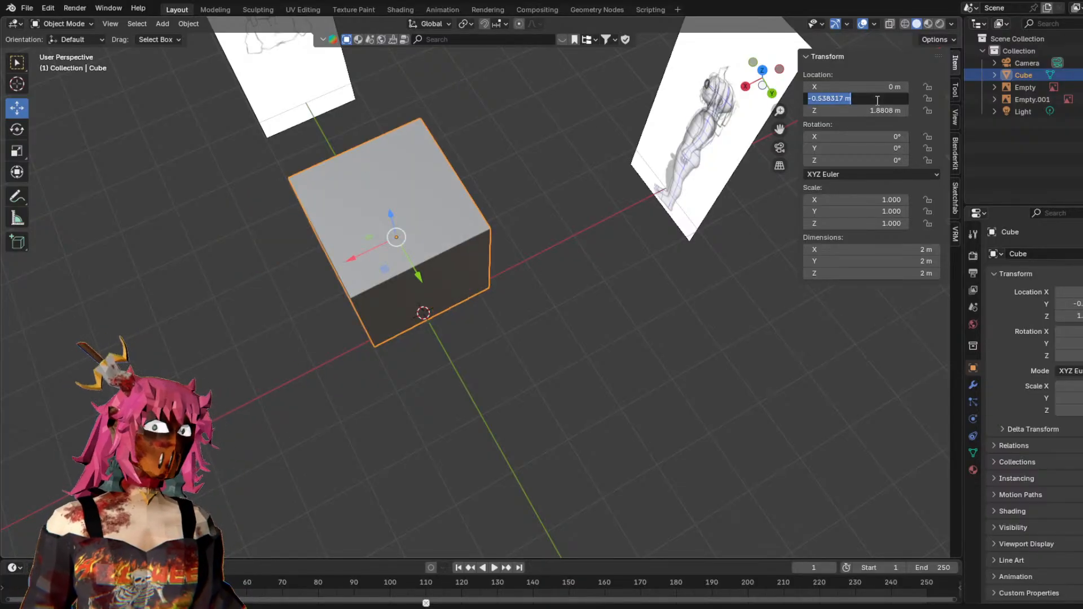
pyautogui.write('0')
pyautogui.press('Return')
pyautogui.click(880, 110)
pyautogui.write('0')
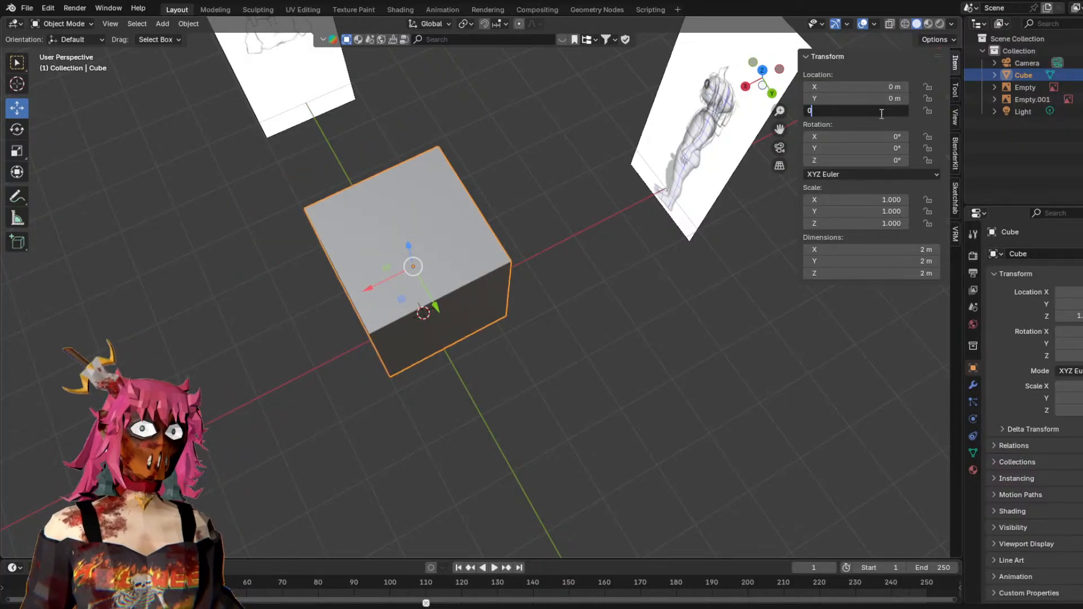
pyautogui.press('Return')
# Raise the cube straight up along Z to about 2.16 m and view it in back orthographic over the front image.
pyautogui.moveTo(553, 250); pyautogui.dragTo(645, 180, button='middle')
pyautogui.moveTo(452, 329); pyautogui.dragTo(453, 180)
pyautogui.moveTo(453, 181); pyautogui.dragTo(797, 79, button='middle')
pyautogui.click(763, 83)
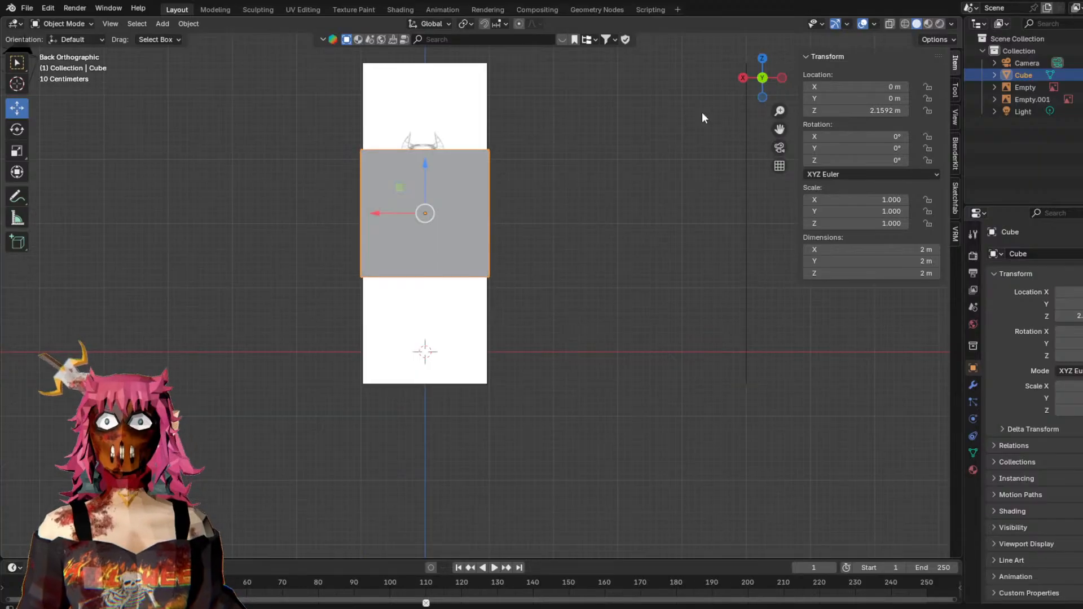
pyautogui.scroll(1, 401, 166)
pyautogui.keyDown('shift'); pyautogui.moveTo(574, 150); pyautogui.dragTo(603, 221, button='middle'); pyautogui.keyUp('shift')
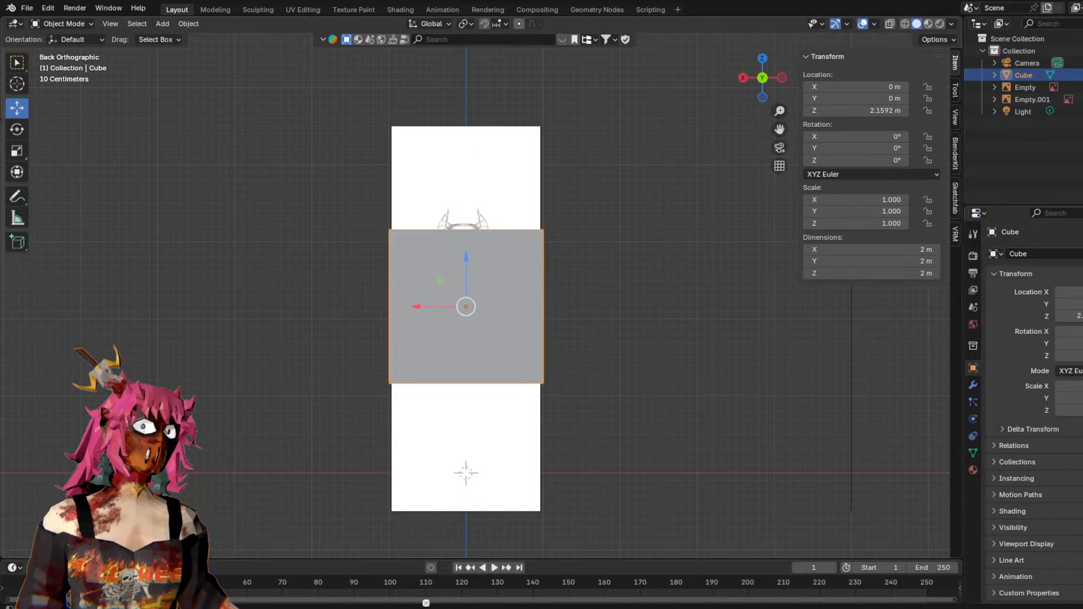
# Turn on X-ray display so the front character sketch can be seen through the cube, with nothing selected.
pyautogui.click(156, 376)
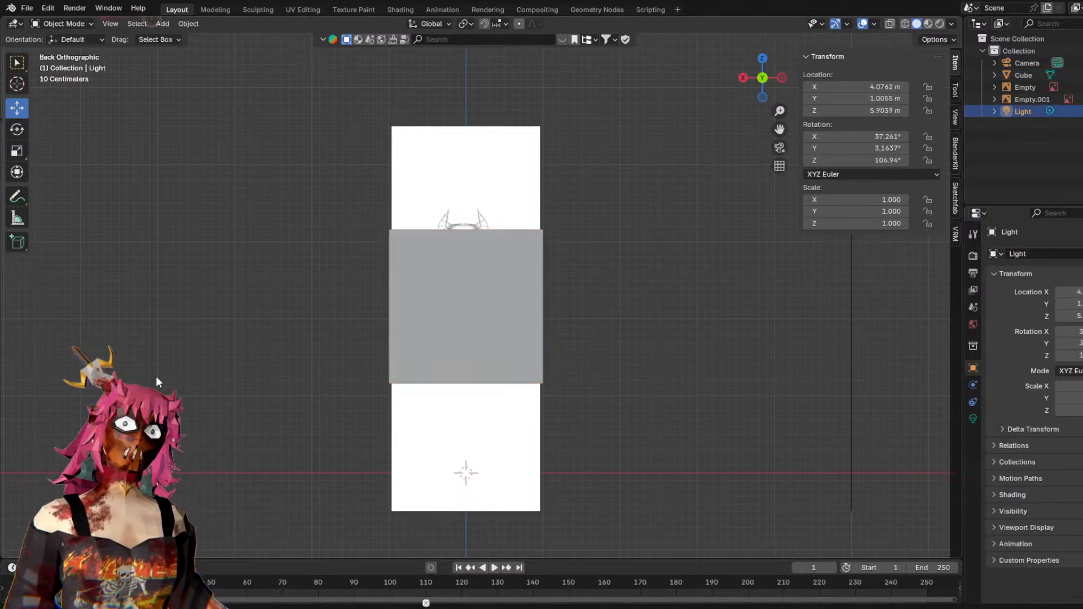
pyautogui.click(891, 24)
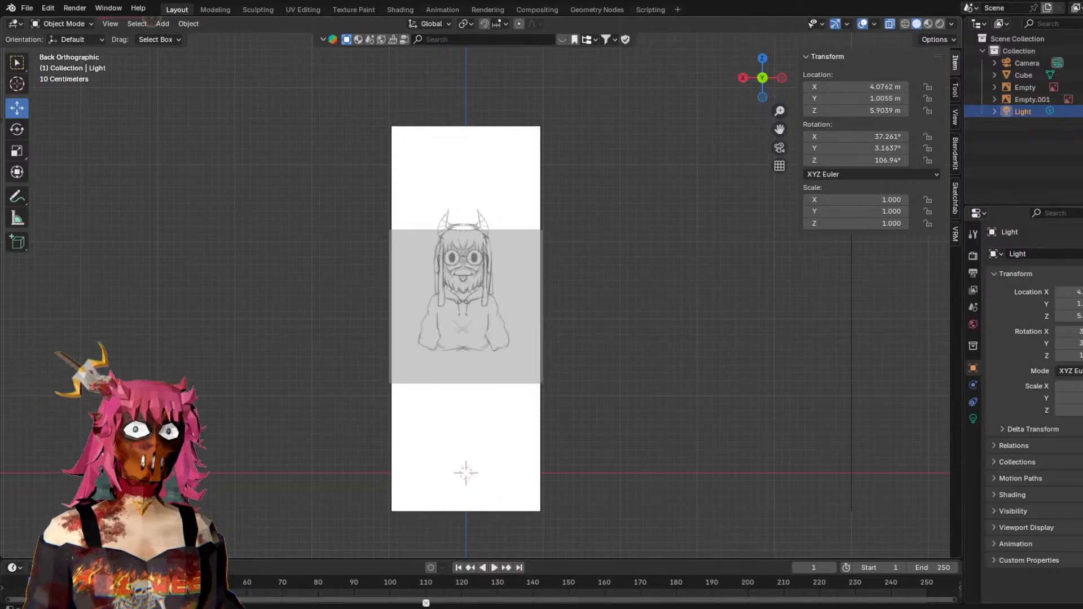
pyautogui.click(634, 361)
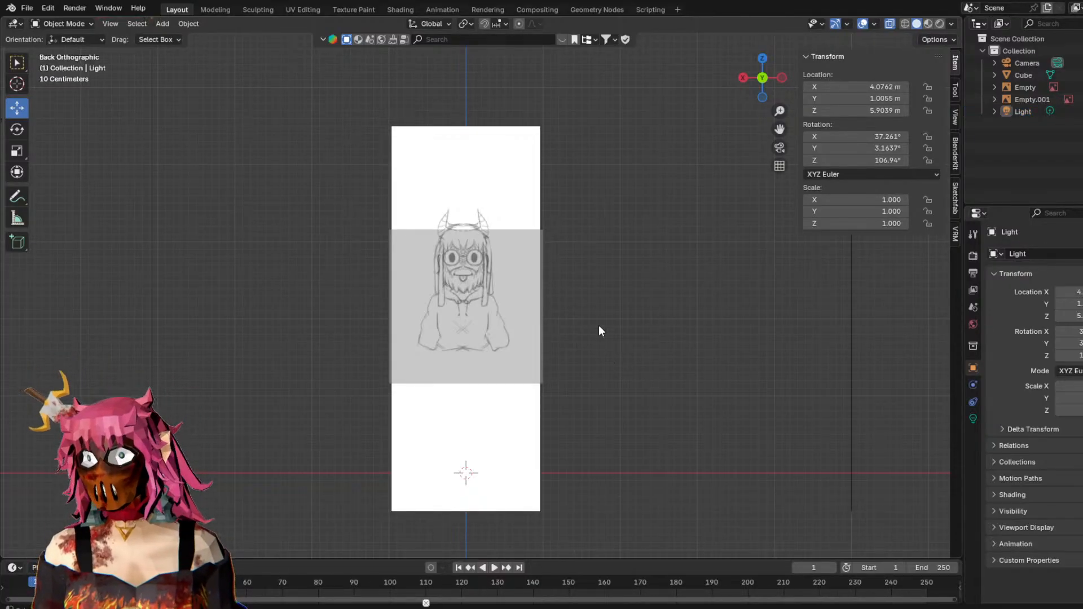
pyautogui.click(887, 25)
pyautogui.click(887, 25)
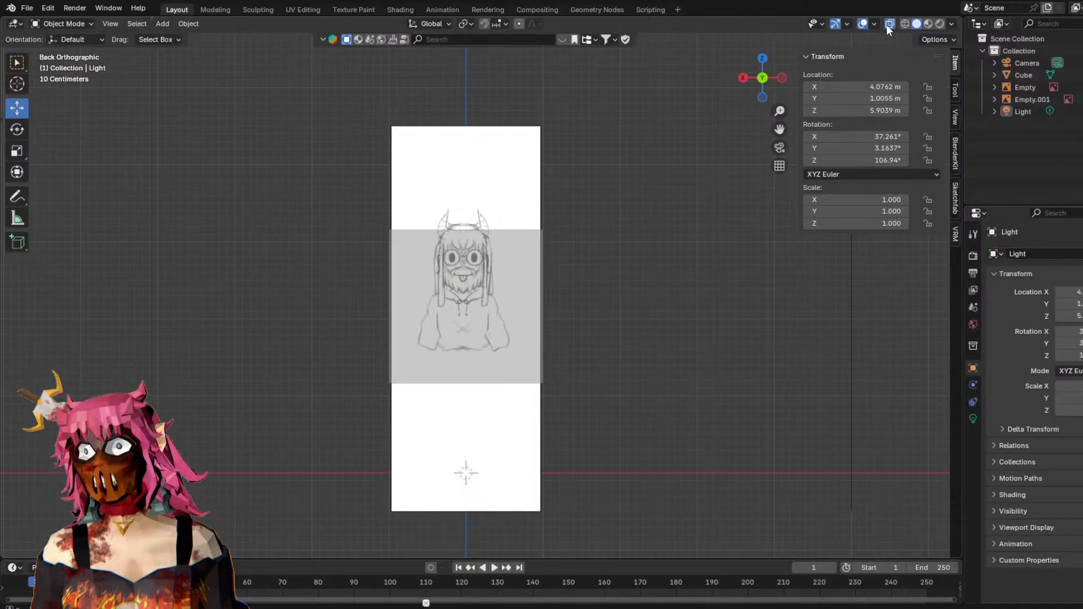
# Compare the viewport's wireframe and solid shading modes on the cube, ending in solid shading.
pyautogui.click(909, 24)
pyautogui.click(915, 24)
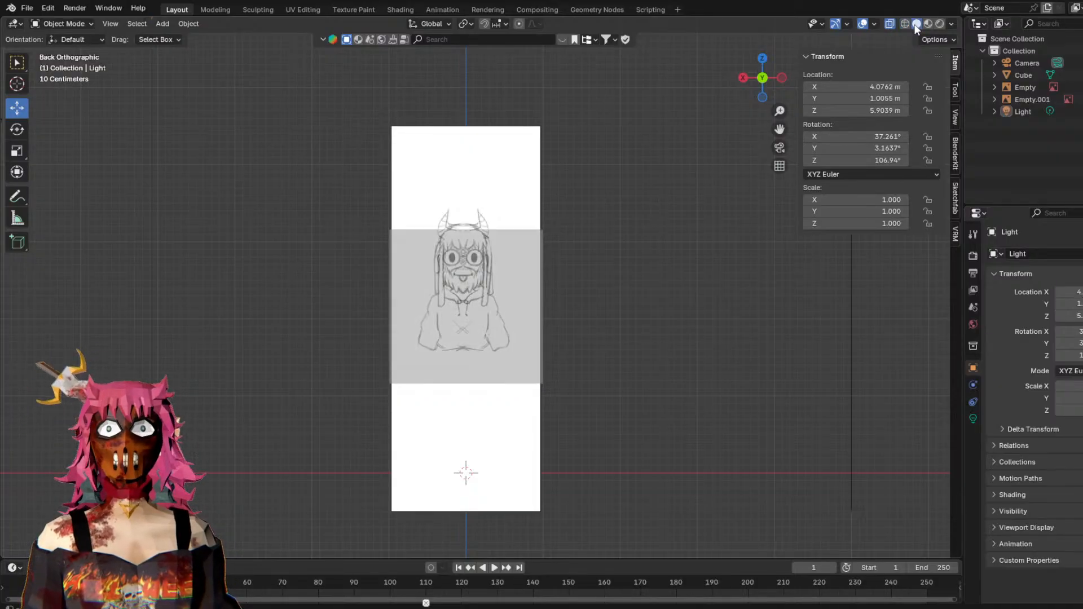
pyautogui.click(928, 25)
pyautogui.click(904, 25)
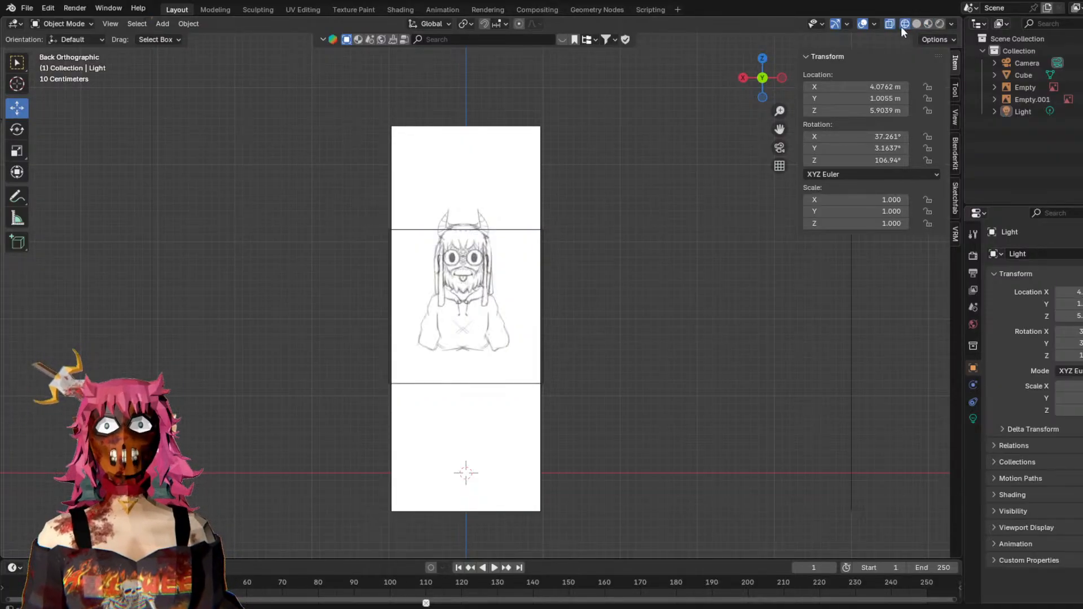
pyautogui.click(914, 24)
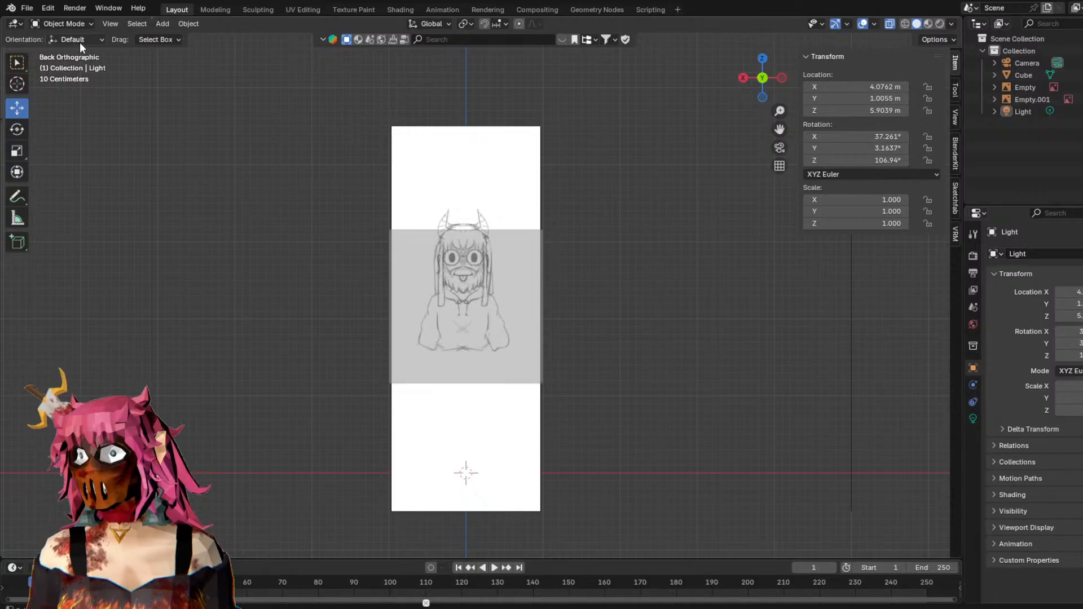
# Lower the cube straight down along Z to about 1.77 m, check it against both reference images, and deselect it.
pyautogui.click(478, 269)
pyautogui.moveTo(517, 272); pyautogui.dragTo(623, 329, button='middle')
pyautogui.click(762, 90)
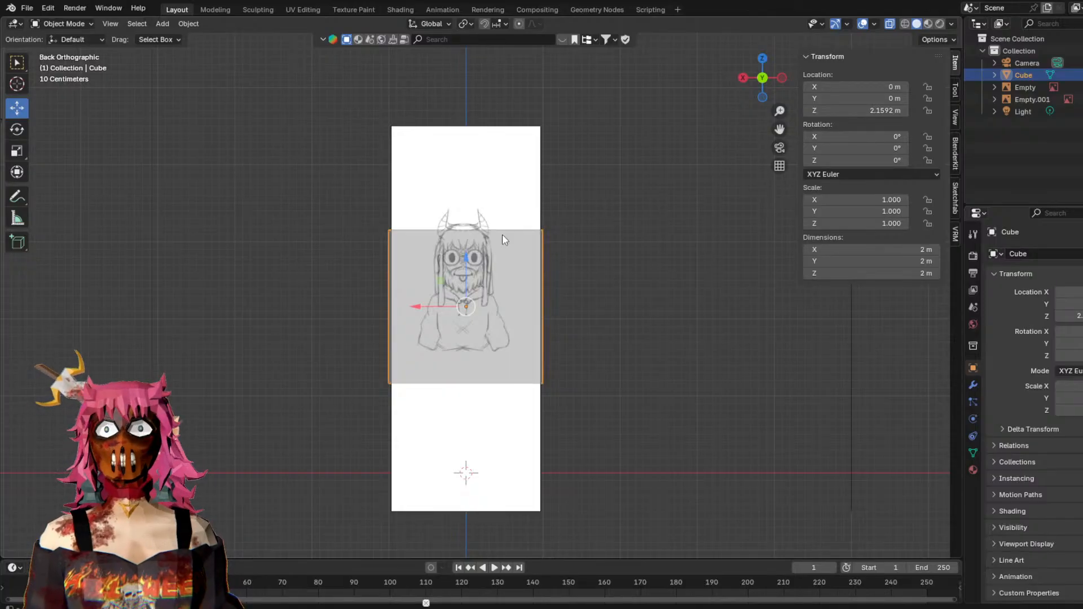
pyautogui.moveTo(461, 258); pyautogui.dragTo(454, 282)
pyautogui.moveTo(599, 295); pyautogui.dragTo(790, 266, button='middle')
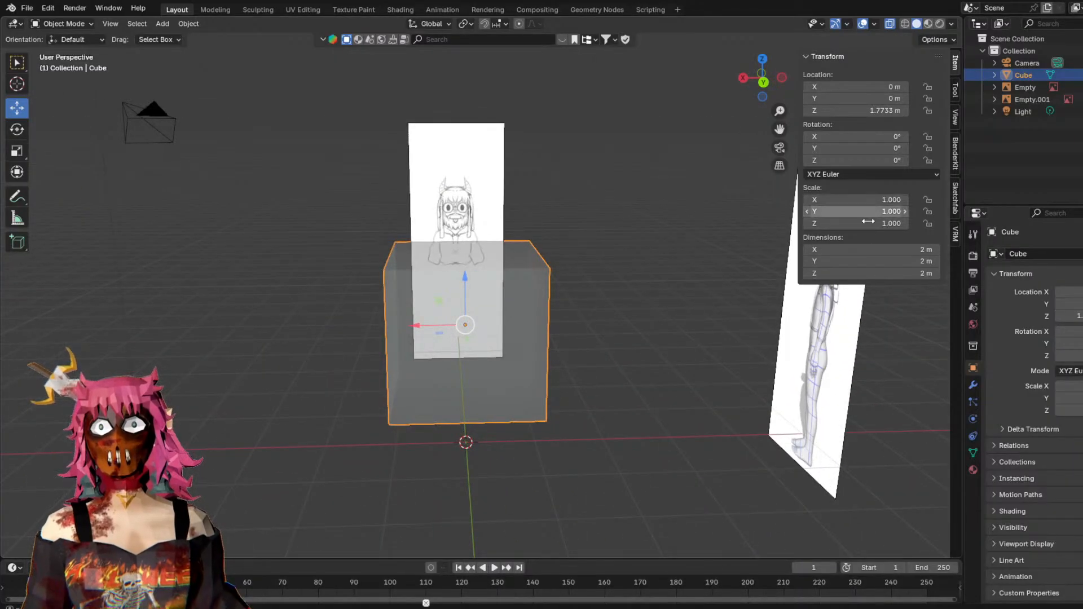
pyautogui.moveTo(682, 223); pyautogui.dragTo(611, 257, button='middle')
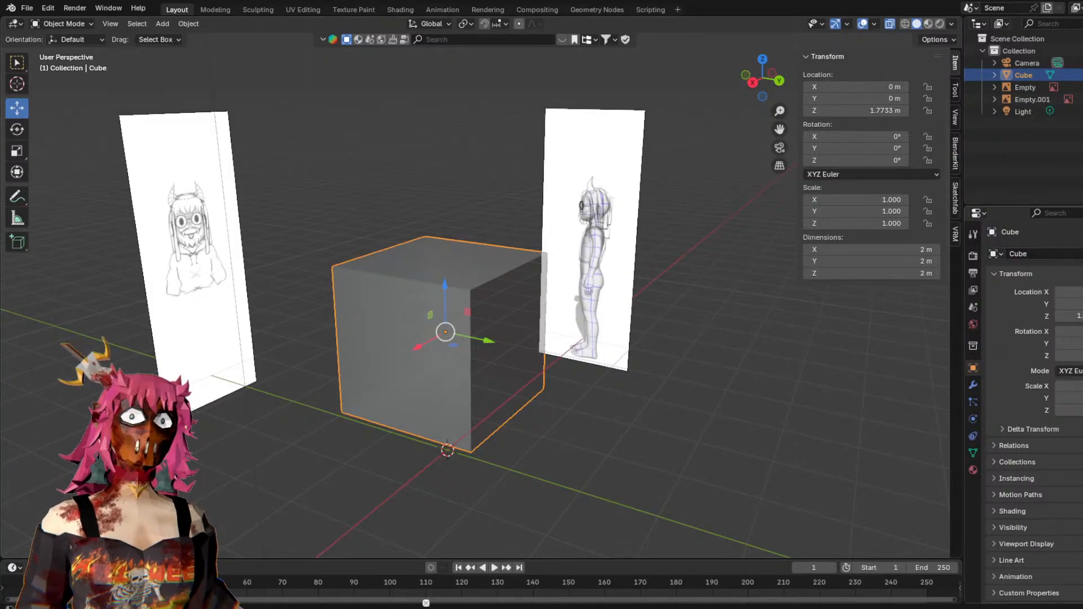
pyautogui.hotkey('alt', 'a')
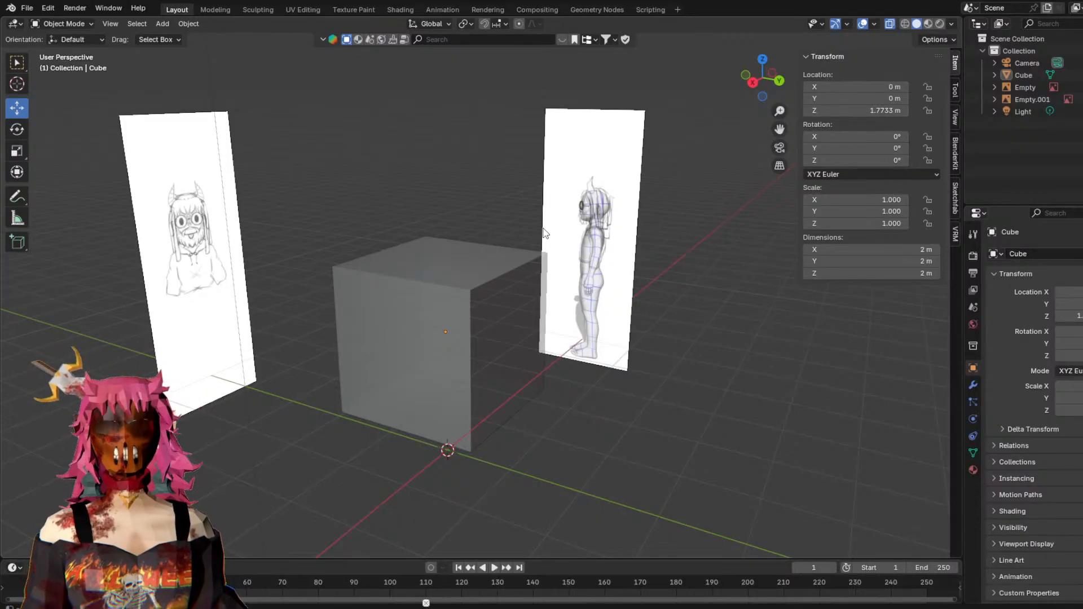
# Switch the cube to Edit Mode with both reference images in view.
pyautogui.moveTo(594, 455); pyautogui.dragTo(468, 318, button='middle')
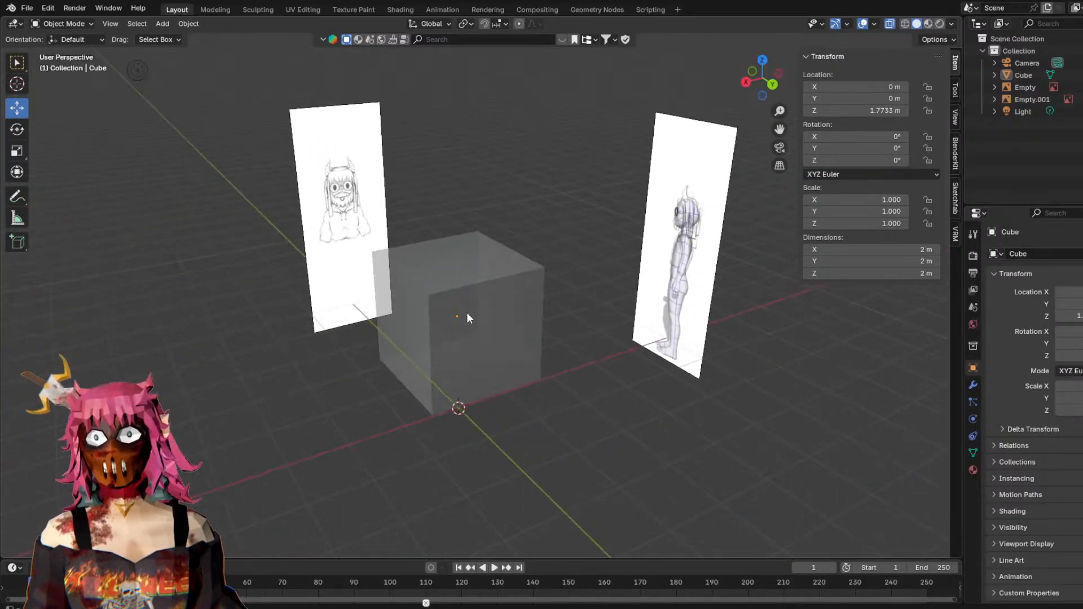
pyautogui.click(771, 86)
pyautogui.moveTo(618, 279); pyautogui.dragTo(694, 311, button='middle')
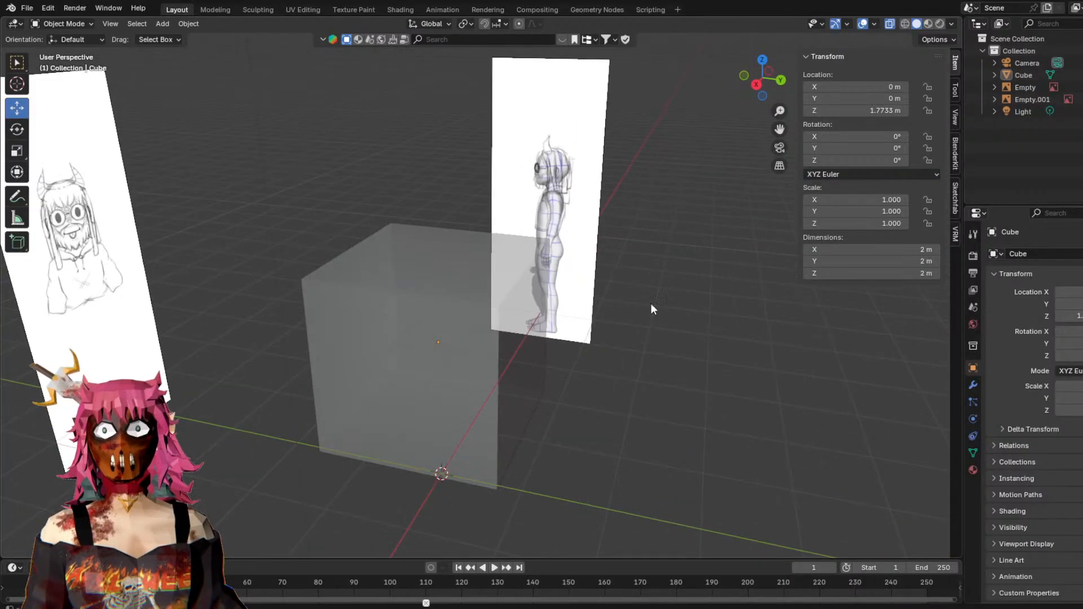
pyautogui.click(76, 25)
pyautogui.click(69, 49)
pyautogui.moveTo(250, 266); pyautogui.dragTo(488, 387, button='middle')
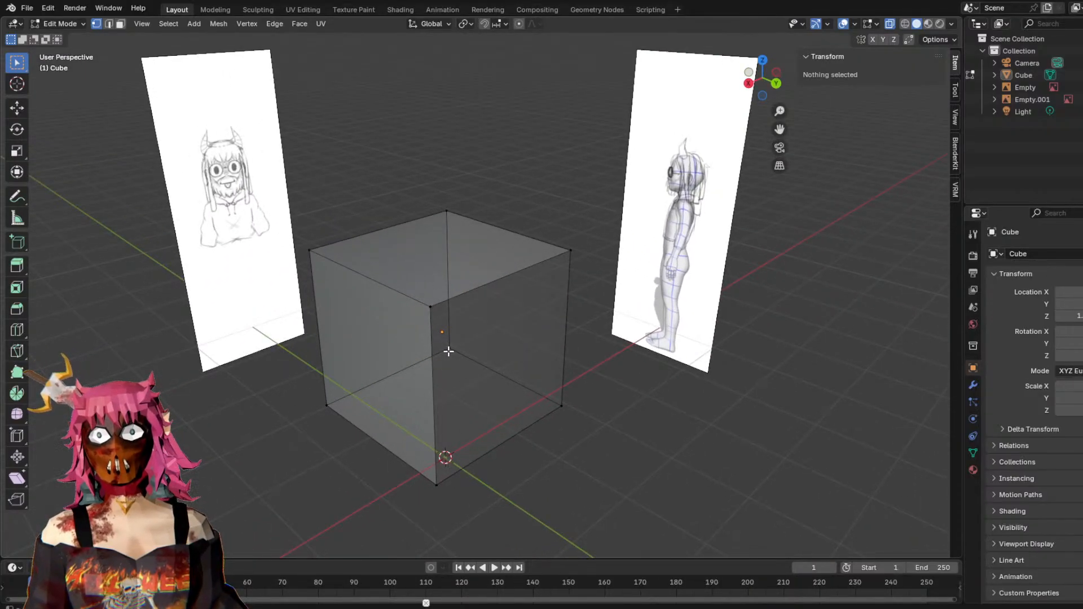
# Select the cube's corner vertices one after another, adding each to the selection, and clear the selection.
pyautogui.click(328, 403)
pyautogui.click(310, 249)
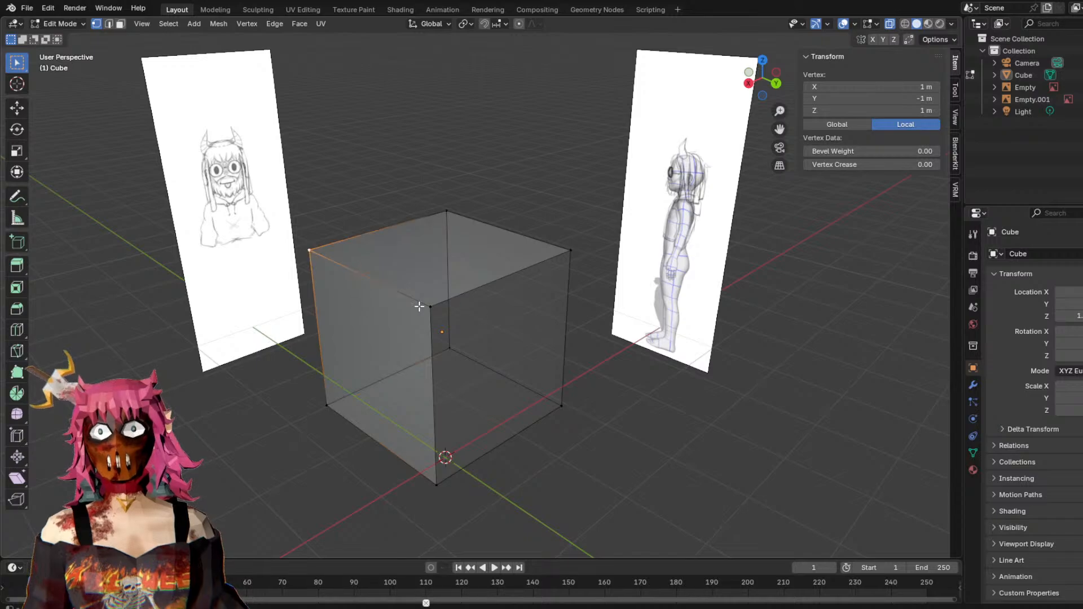
pyautogui.keyDown('shift'); pyautogui.click(431, 308); pyautogui.keyUp('shift')
pyautogui.keyDown('shift'); pyautogui.click(446, 211); pyautogui.keyUp('shift')
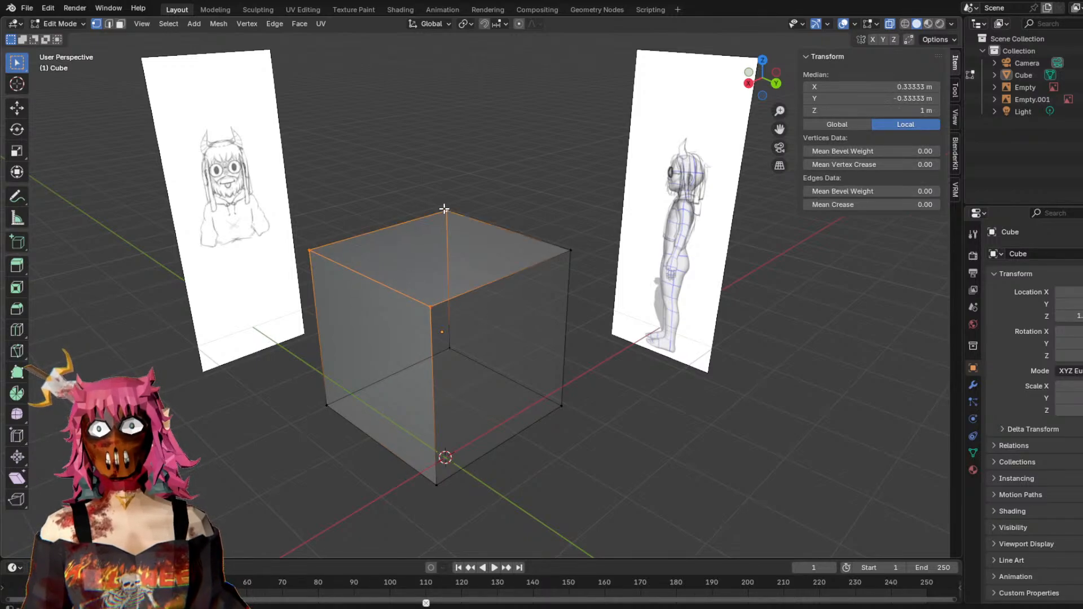
pyautogui.keyDown('shift'); pyautogui.click(565, 250); pyautogui.keyUp('shift')
pyautogui.keyDown('shift'); pyautogui.click(563, 406); pyautogui.keyUp('shift')
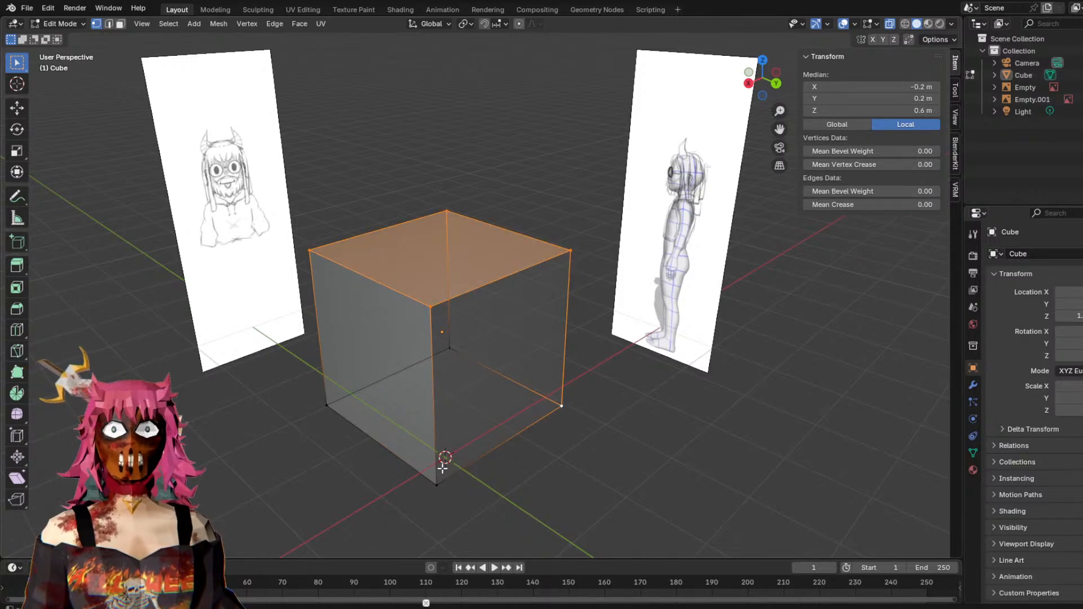
pyautogui.keyDown('shift'); pyautogui.click(436, 485); pyautogui.keyUp('shift')
pyautogui.moveTo(512, 251); pyautogui.dragTo(585, 259, button='middle')
pyautogui.click(558, 171)
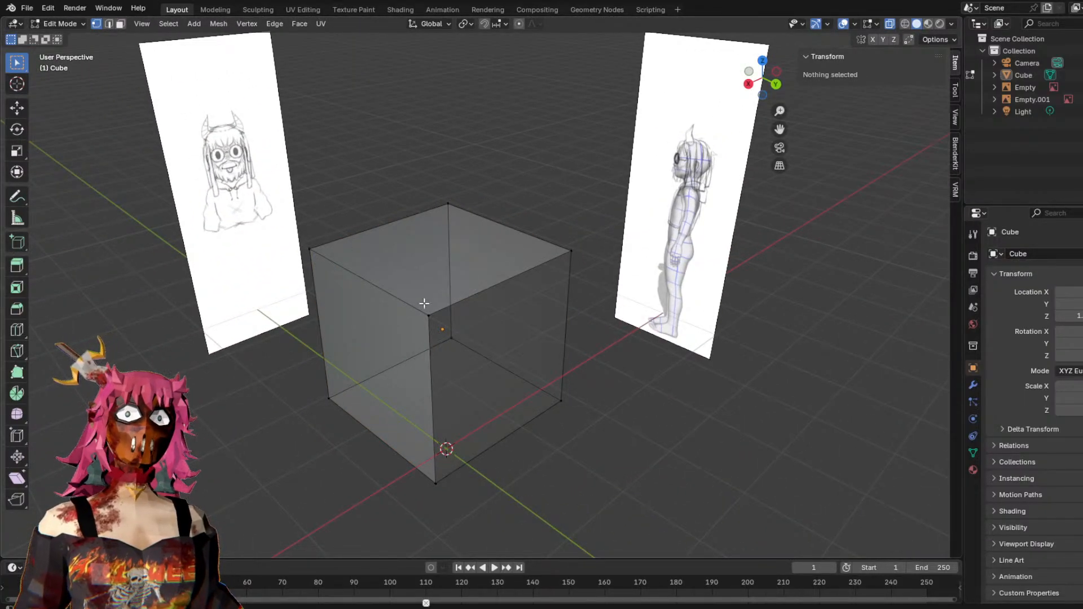
# Use circle select with an enlarged brush to select all of the cube's vertices, and shrink the brush.
pyautogui.moveTo(565, 224); pyautogui.dragTo(451, 229, button='middle')
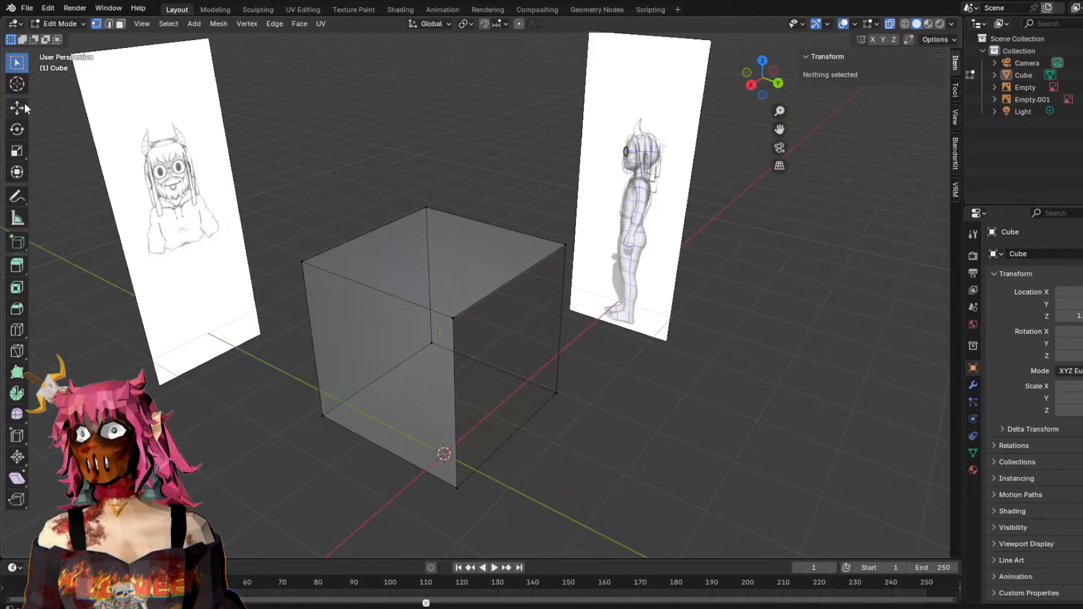
pyautogui.click(17, 85)
pyautogui.scroll(-4, 345, 236)
pyautogui.scroll(6, 361, 237)
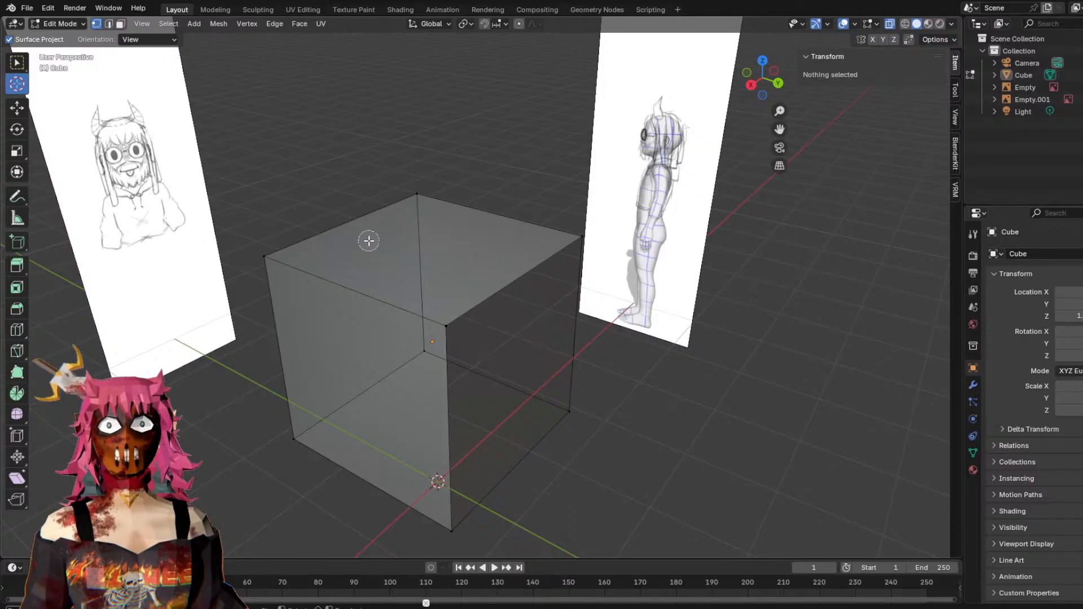
pyautogui.scroll(-10, 368, 232)
pyautogui.scroll(-8, 367, 228)
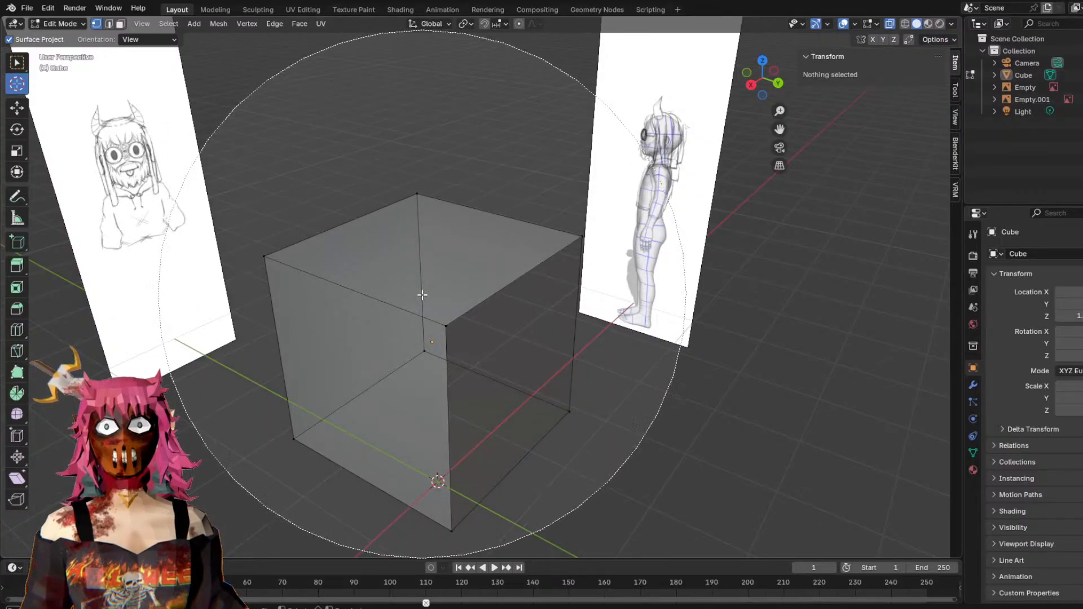
pyautogui.click(367, 229)
pyautogui.scroll(10, 305, 288)
pyautogui.scroll(4, 300, 285)
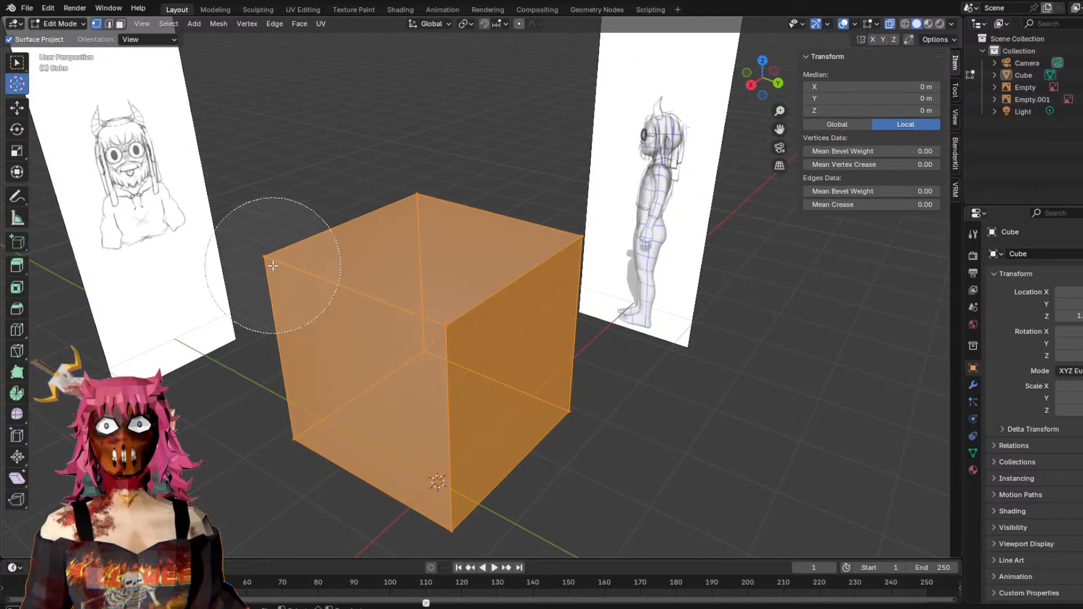
# Remove and re-add cube vertices with the circle select brush, and clear the whole selection.
pyautogui.middleClick(299, 254)
pyautogui.middleClick(601, 247)
pyautogui.middleClick(446, 365)
pyautogui.middleClick(534, 387)
pyautogui.middleClick(415, 194)
pyautogui.middleClick(306, 439)
pyautogui.middleClick(460, 524)
pyautogui.moveTo(257, 251)
pyautogui.mouseDown()
pyautogui.moveTo(246, 247)
pyautogui.moveTo(646, 319)
pyautogui.moveTo(568, 429)
pyautogui.mouseUp()
pyautogui.moveTo(568, 429); pyautogui.dragTo(332, 257, button='middle')
pyautogui.hotkey('alt', 'a')
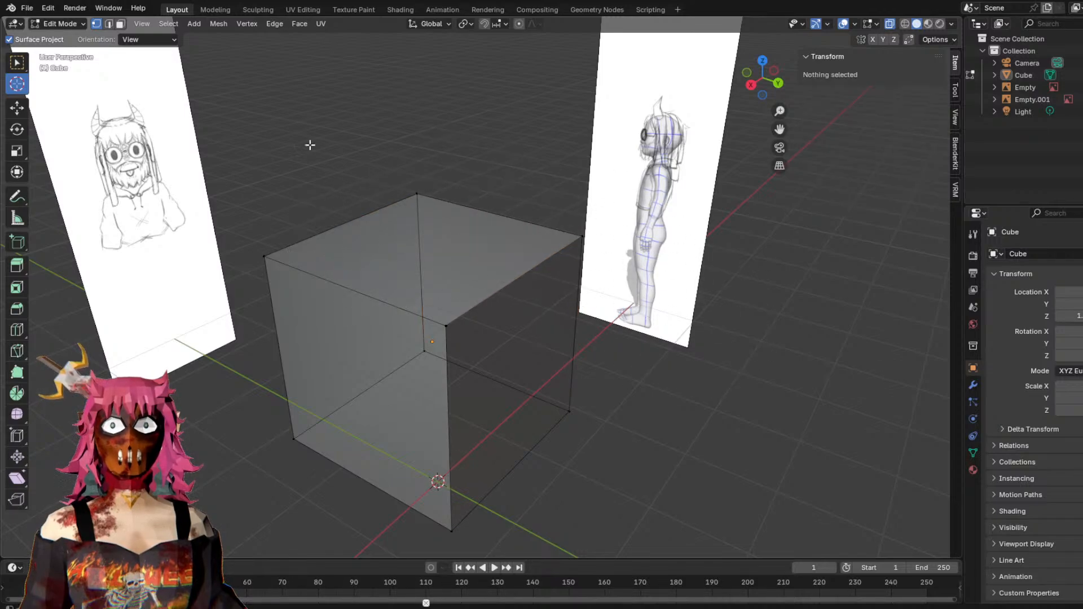
# Activate the Move tool and circle-select the four vertices of the cube's face on the positive Y side.
pyautogui.click(17, 107)
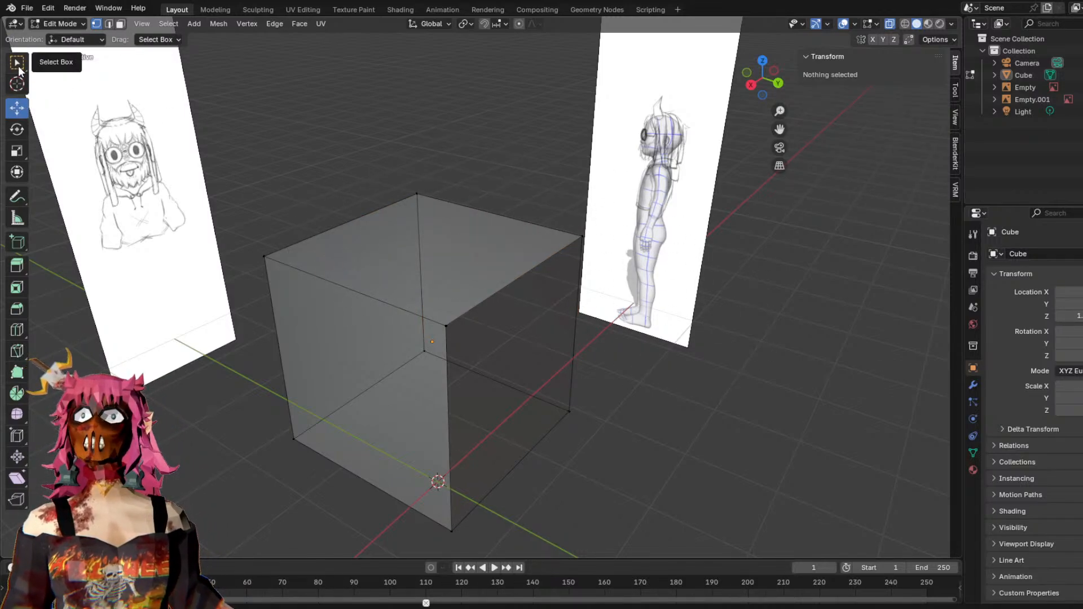
pyautogui.moveTo(475, 227); pyautogui.dragTo(497, 229, button='middle')
pyautogui.press('c')
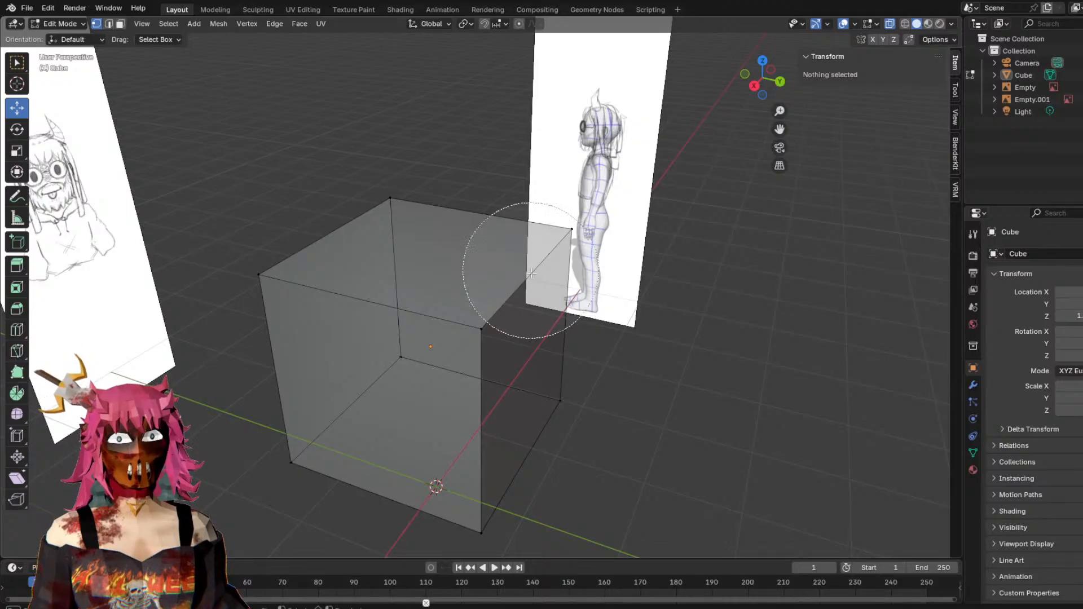
pyautogui.moveTo(513, 242); pyautogui.dragTo(491, 327)
pyautogui.moveTo(564, 418); pyautogui.dragTo(503, 514)
pyautogui.rightClick(503, 515)
pyautogui.moveTo(615, 339); pyautogui.dragTo(635, 340, button='middle')
pyautogui.rightClick(609, 350)
pyautogui.moveTo(658, 290); pyautogui.dragTo(598, 285, button='middle')
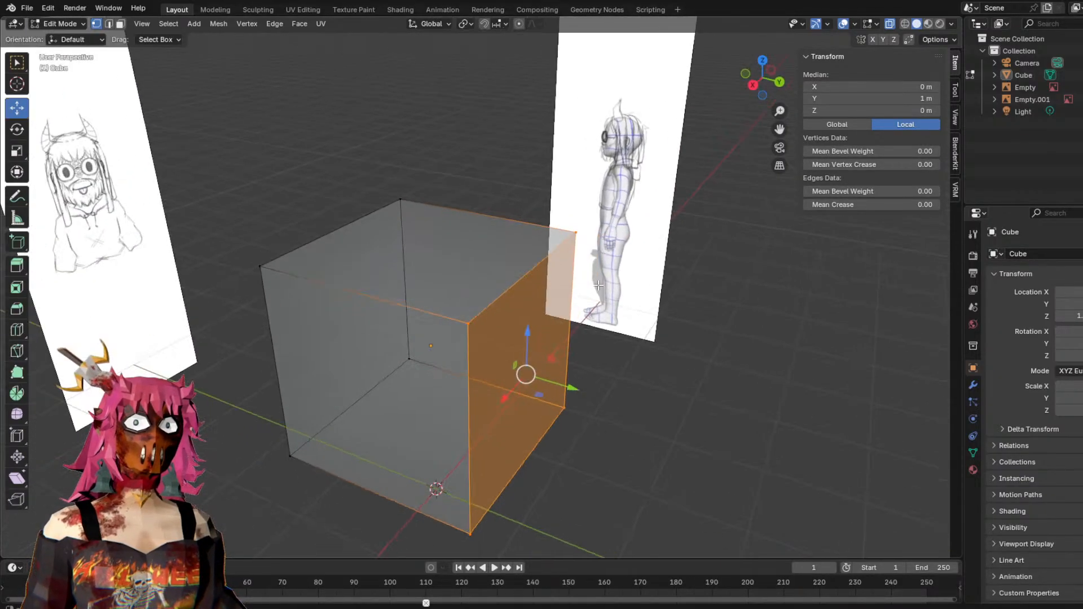
# Extrude the selected side face outwards along Y to about 1.94 m.
pyautogui.press('e')
pyautogui.click(693, 362)
pyautogui.moveTo(693, 361); pyautogui.dragTo(671, 328, button='middle')
pyautogui.click(727, 281)
pyautogui.moveTo(727, 280)
pyautogui.mouseDown(button='middle')
pyautogui.moveTo(609, 304)
pyautogui.moveTo(762, 295)
pyautogui.moveTo(665, 290)
pyautogui.moveTo(712, 292)
pyautogui.mouseUp(button='middle')
# Circle-select the four end vertices of the extruded section and delete them.
pyautogui.press('c')
pyautogui.moveTo(565, 349)
pyautogui.mouseDown()
pyautogui.moveTo(593, 232)
pyautogui.moveTo(619, 516)
pyautogui.mouseUp()
pyautogui.rightClick(619, 516)
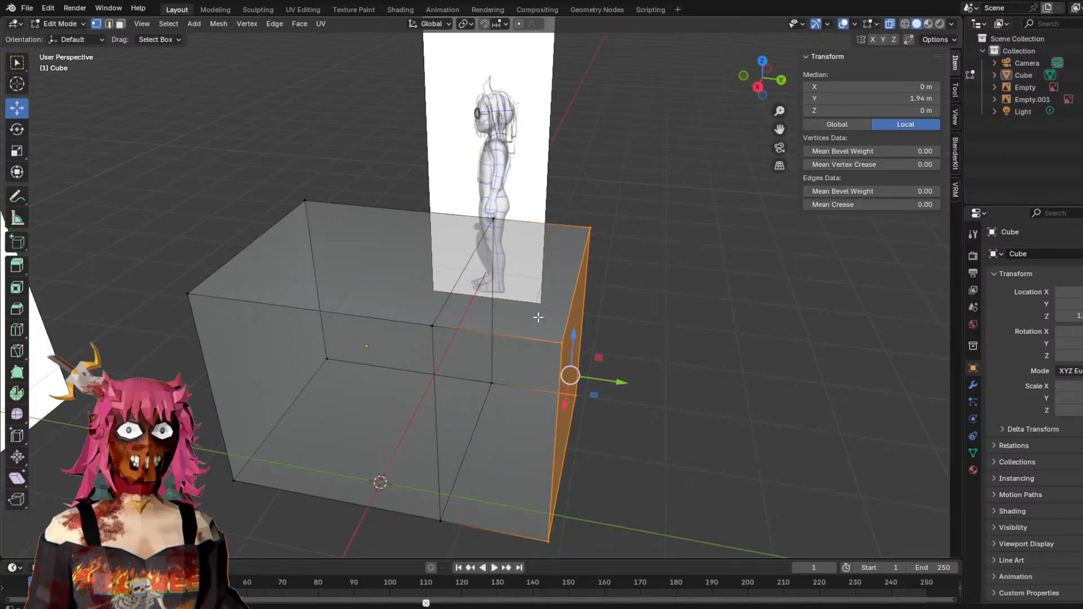
pyautogui.hotkey('ctrl', 'v')
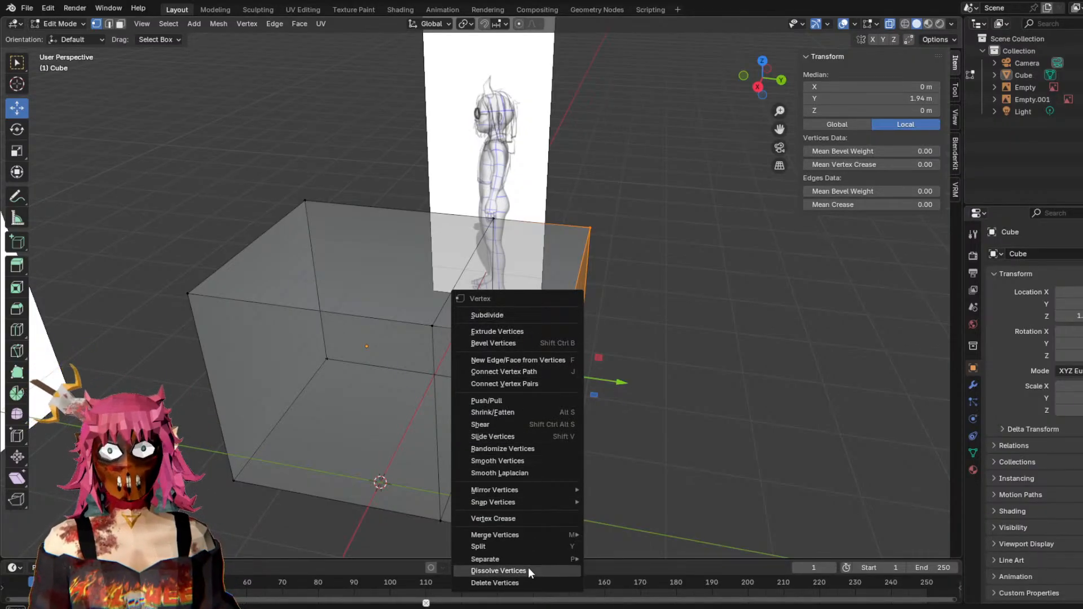
pyautogui.click(529, 583)
pyautogui.moveTo(529, 568); pyautogui.dragTo(595, 321, button='middle')
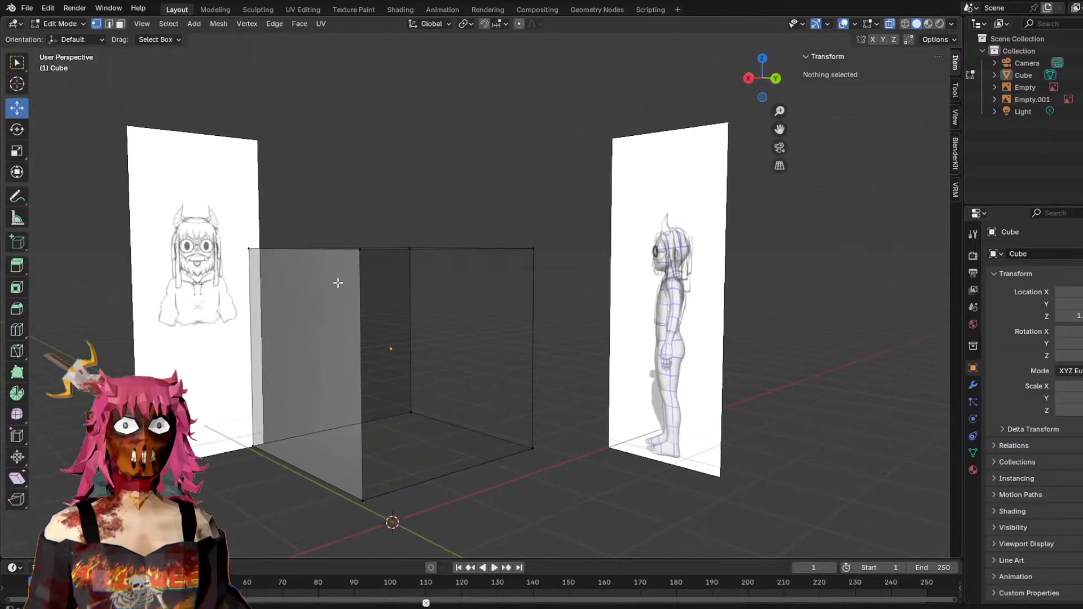
# Turn off X-ray display to examine the cube's open side as solid, and turn X-ray back on.
pyautogui.click(890, 25)
pyautogui.moveTo(627, 225); pyautogui.dragTo(648, 249, button='middle')
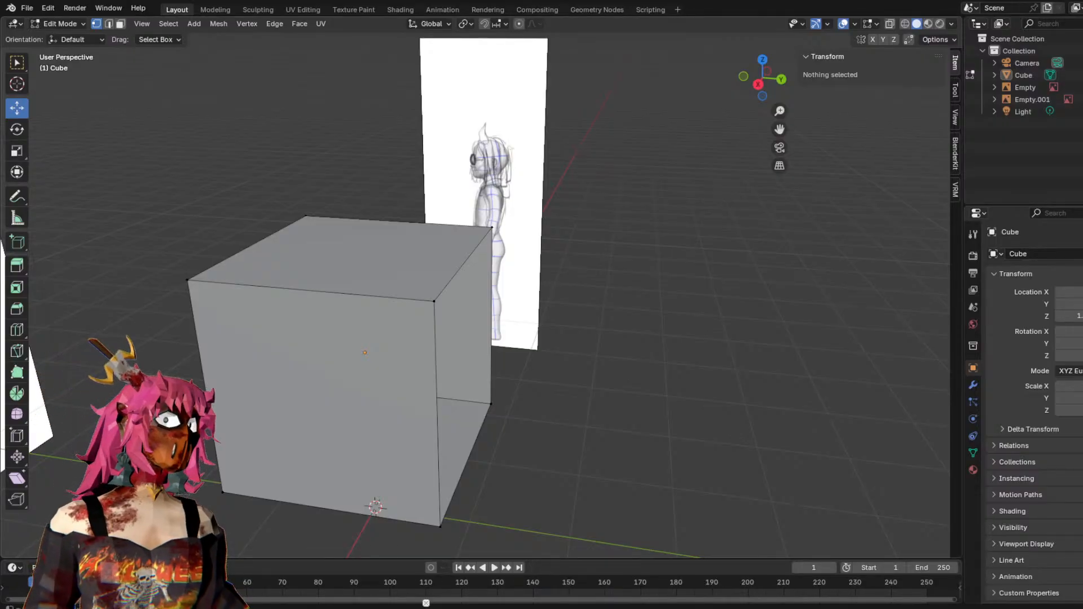
pyautogui.moveTo(486, 320); pyautogui.dragTo(562, 236, button='middle')
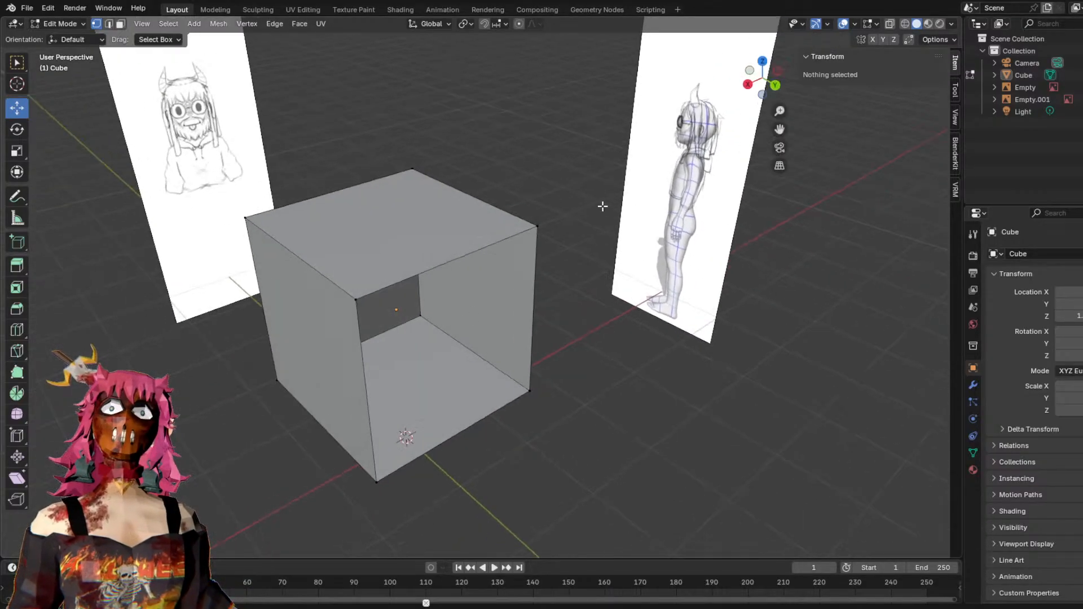
pyautogui.click(907, 24)
pyautogui.click(890, 24)
pyautogui.click(917, 24)
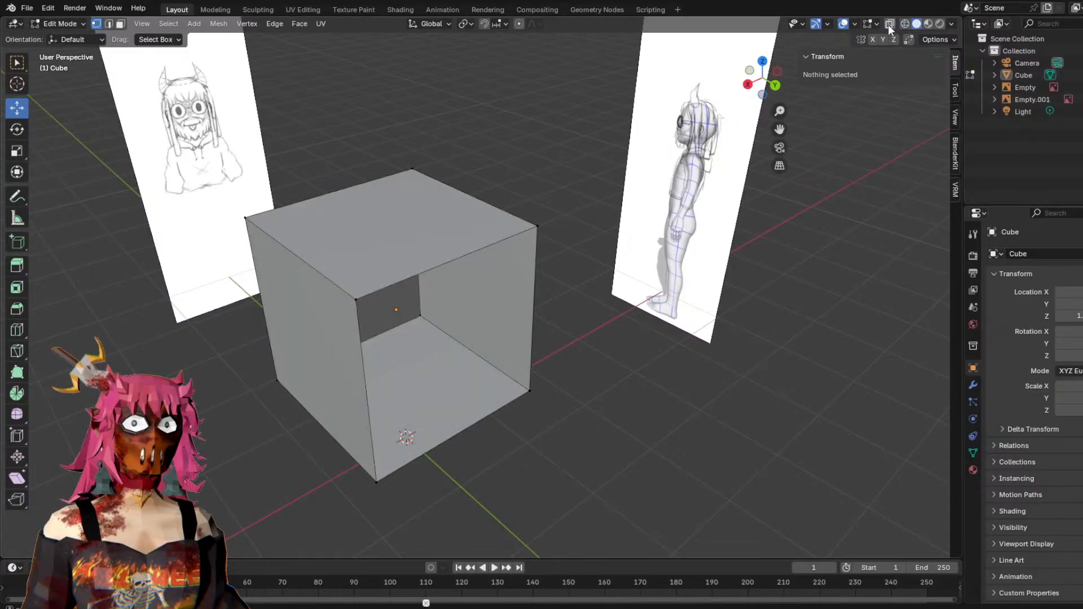
pyautogui.click(890, 24)
# Circle-select the four vertices around the cube's open side and clear the selection.
pyautogui.moveTo(748, 225)
pyautogui.mouseDown(button='middle')
pyautogui.moveTo(754, 278)
pyautogui.moveTo(720, 300)
pyautogui.mouseUp(button='middle')
pyautogui.press('c')
pyautogui.moveTo(418, 397); pyautogui.dragTo(447, 460)
pyautogui.press('Escape')
pyautogui.moveTo(524, 310)
pyautogui.mouseDown(button='middle')
pyautogui.moveTo(617, 315)
pyautogui.moveTo(622, 295)
pyautogui.moveTo(623, 307)
pyautogui.mouseUp(button='middle')
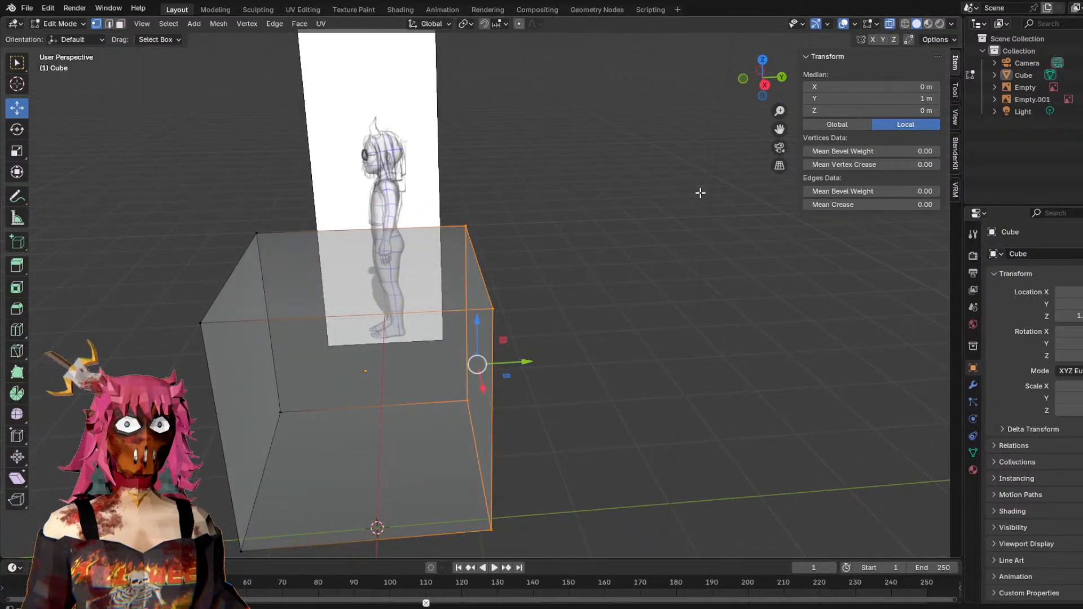
pyautogui.click(756, 358)
# Switch the cube to Object Mode and add a Mirror modifier to it.
pyautogui.click(59, 23)
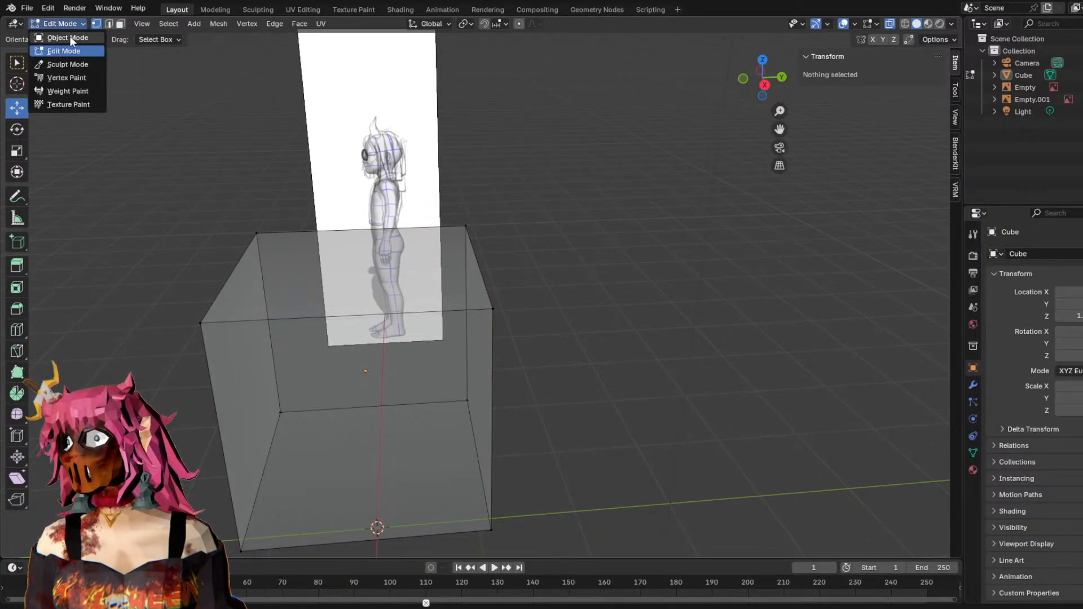
pyautogui.click(72, 36)
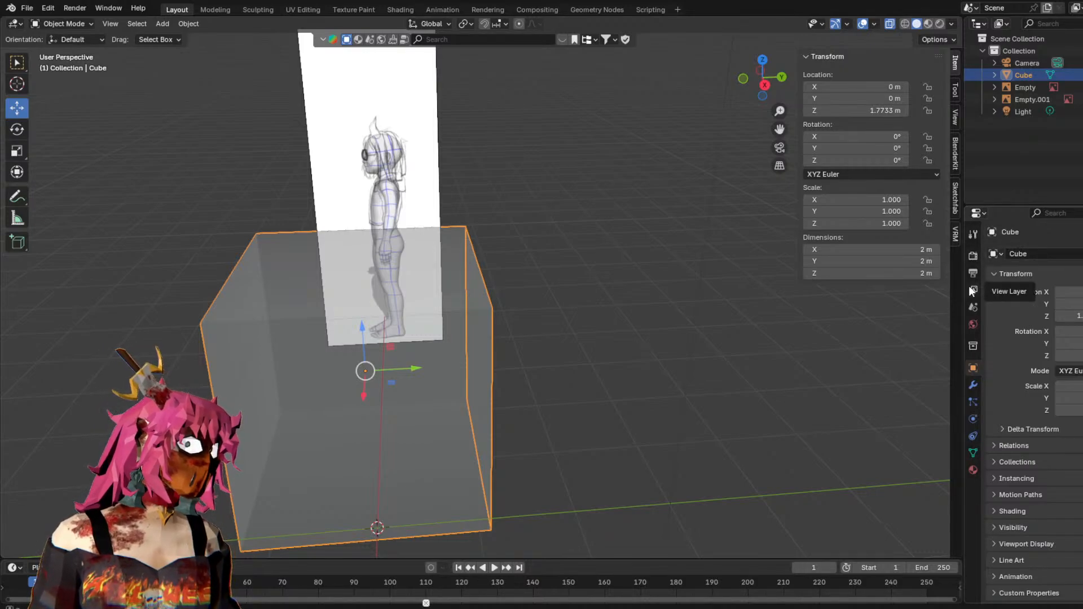
pyautogui.click(974, 385)
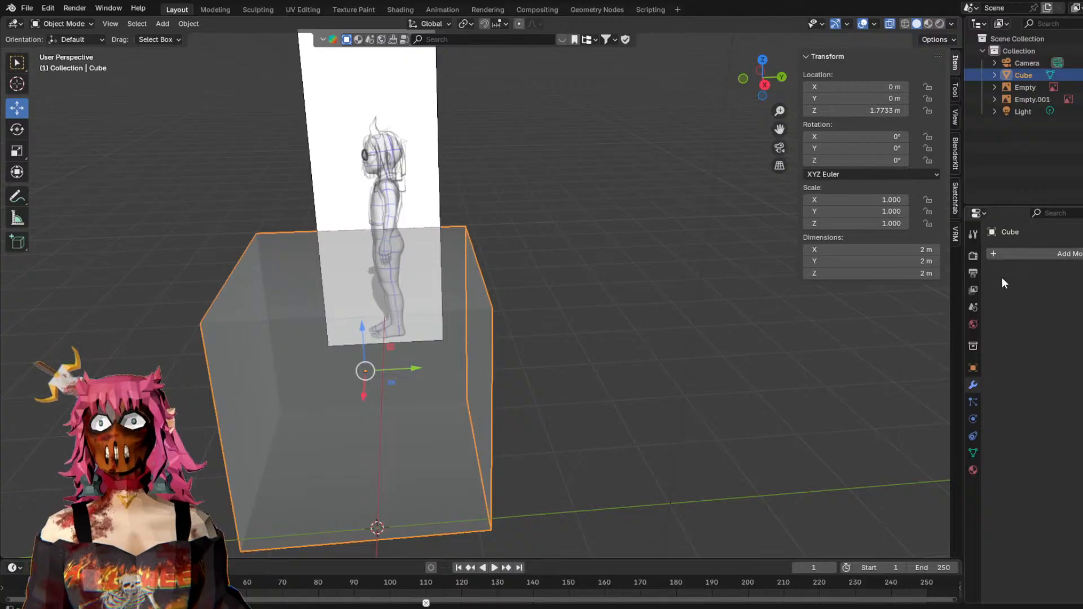
pyautogui.click(1014, 252)
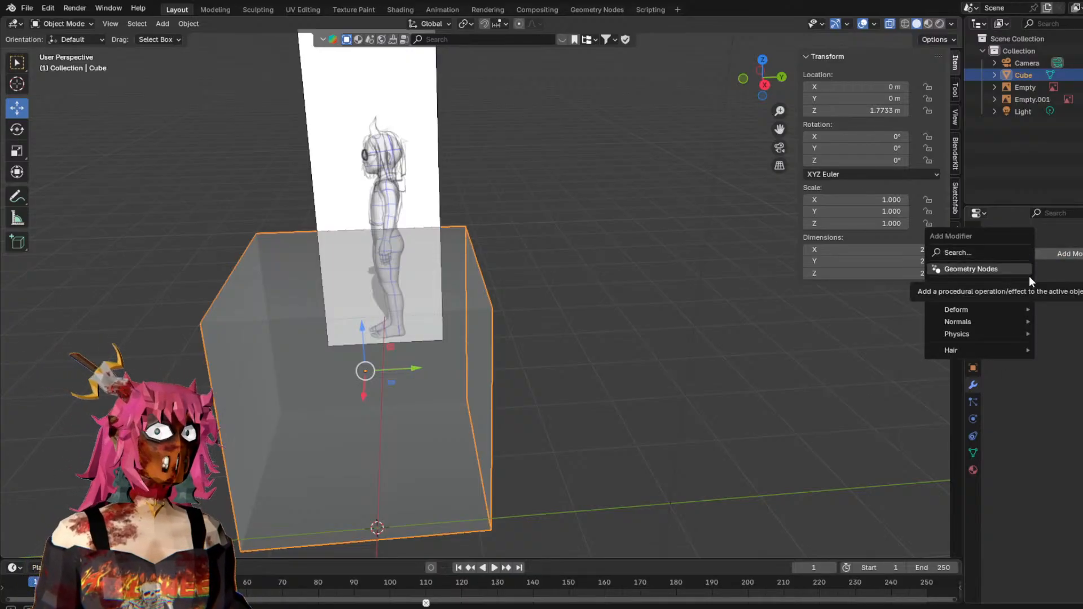
pyautogui.click(1052, 252)
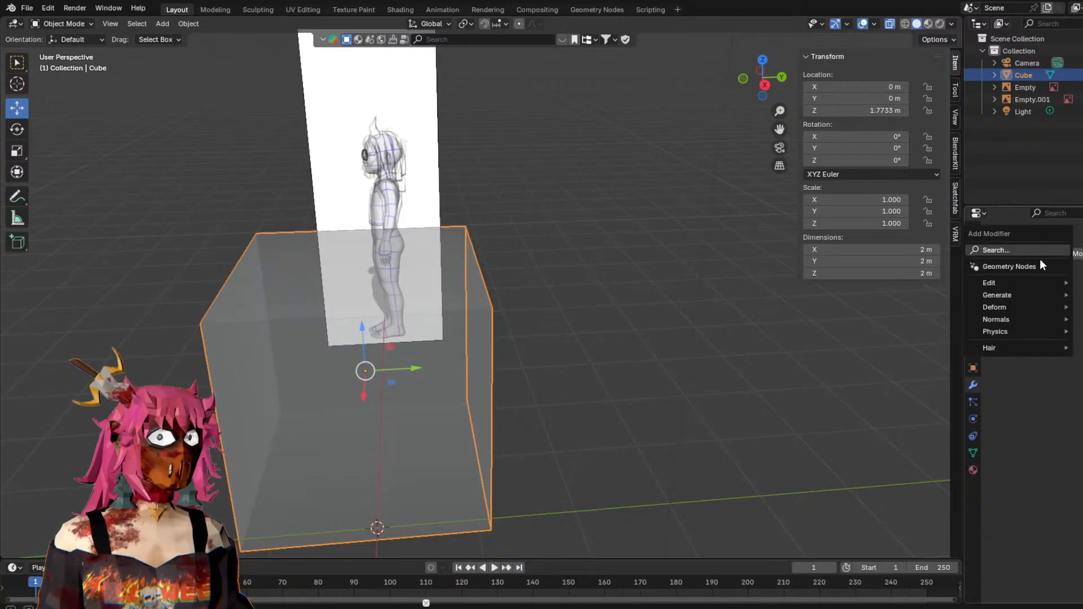
pyautogui.click(993, 251)
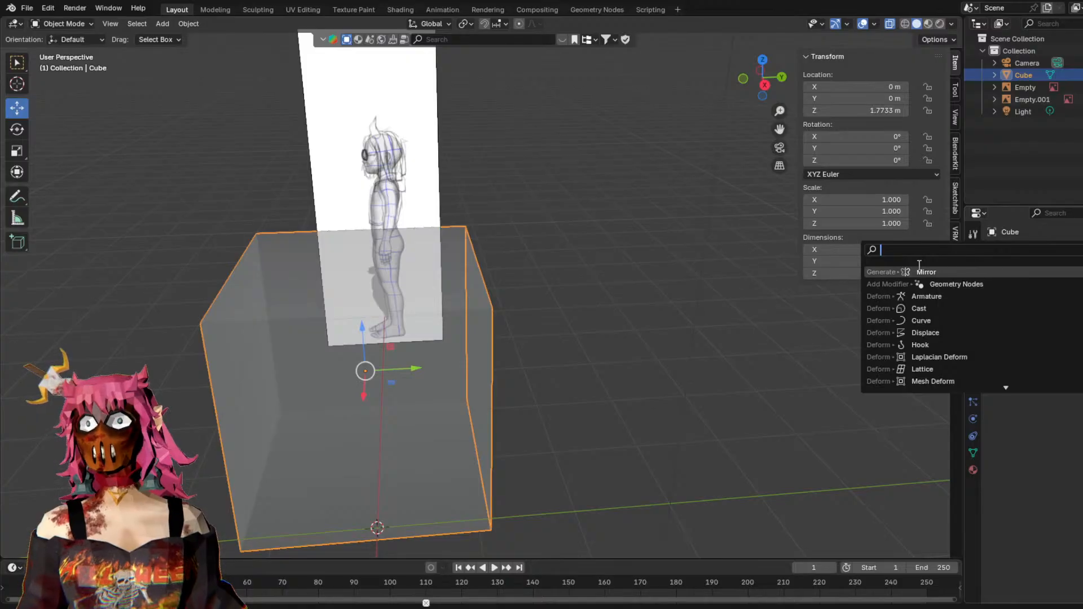
pyautogui.click(867, 277)
# Move the whole mirrored cube along Y to about -0.85 m and reselect it.
pyautogui.moveTo(705, 313); pyautogui.dragTo(507, 356, button='middle')
pyautogui.press('g')
pyautogui.press('y')
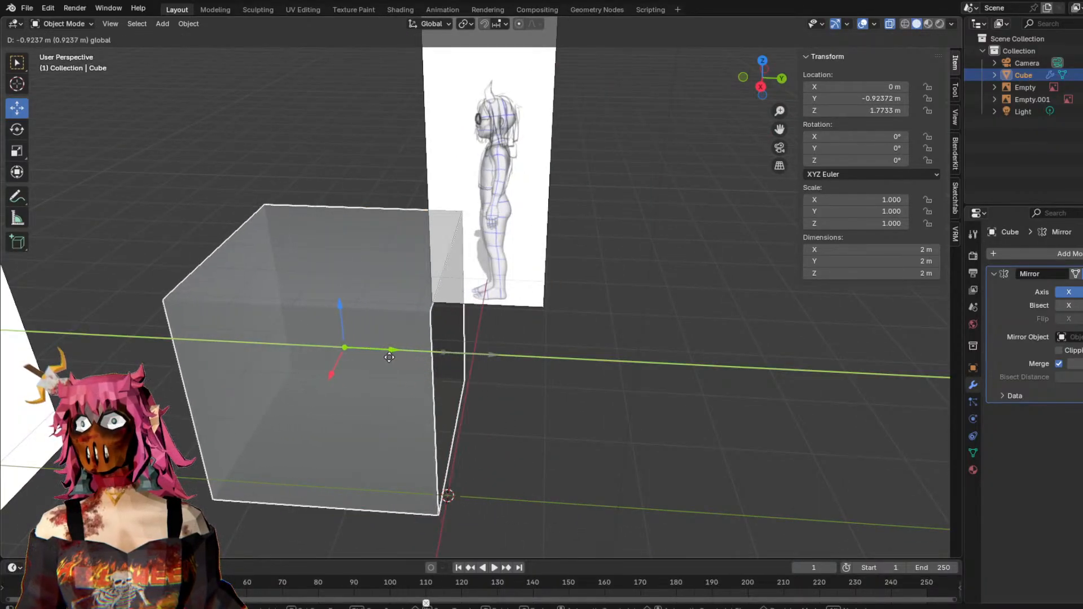
pyautogui.click(399, 357)
pyautogui.moveTo(546, 356); pyautogui.dragTo(683, 360, button='middle')
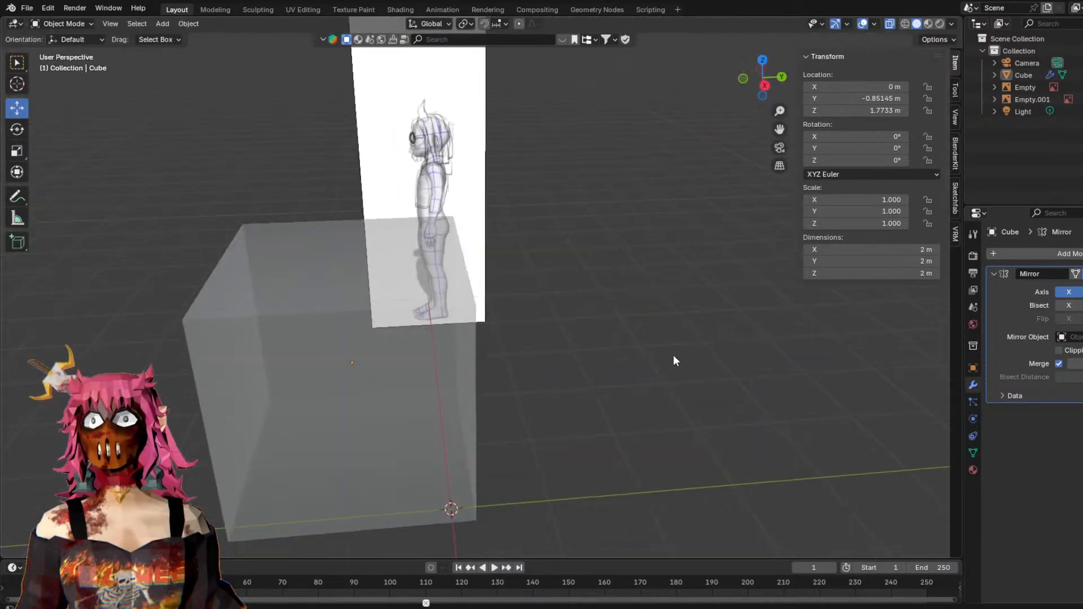
pyautogui.click(318, 373)
pyautogui.moveTo(573, 350); pyautogui.dragTo(169, 92, button='middle')
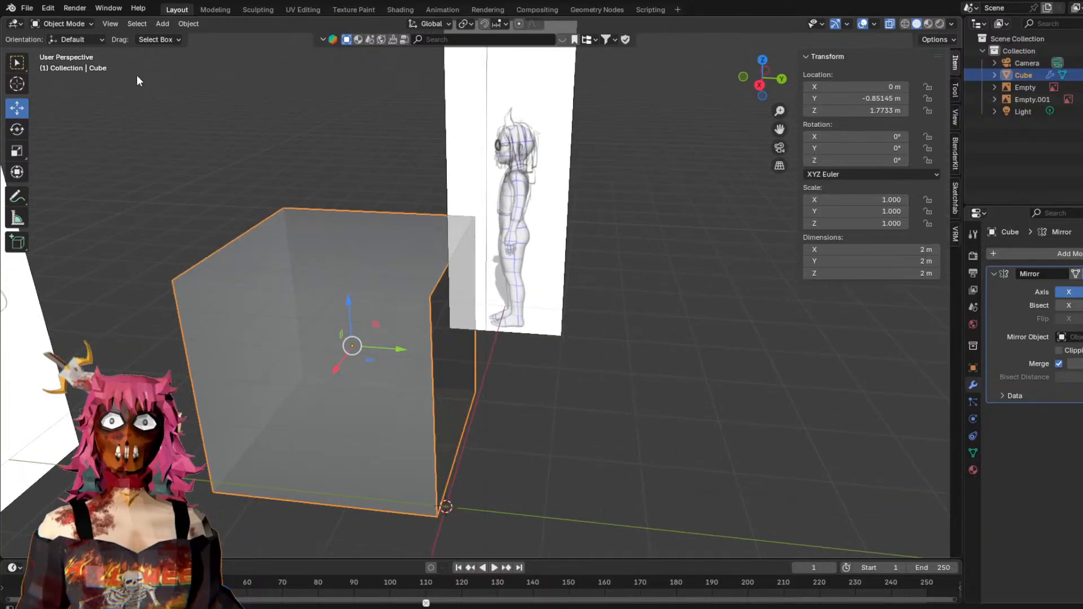
# Enter Edit Mode, circle-select the four vertices around the open side, and move them along Y to about 1.22 m.
pyautogui.click(67, 23)
pyautogui.click(55, 52)
pyautogui.moveTo(581, 353); pyautogui.dragTo(513, 368, button='middle')
pyautogui.press('c')
pyautogui.moveTo(393, 320); pyautogui.dragTo(452, 432)
pyautogui.rightClick(453, 432)
pyautogui.moveTo(525, 363); pyautogui.dragTo(597, 357, button='middle')
pyautogui.press('c')
pyautogui.middleClick(297, 373)
pyautogui.rightClick(298, 373)
pyautogui.moveTo(497, 357)
pyautogui.mouseDown()
pyautogui.moveTo(564, 370)
pyautogui.moveTo(525, 378)
pyautogui.mouseUp()
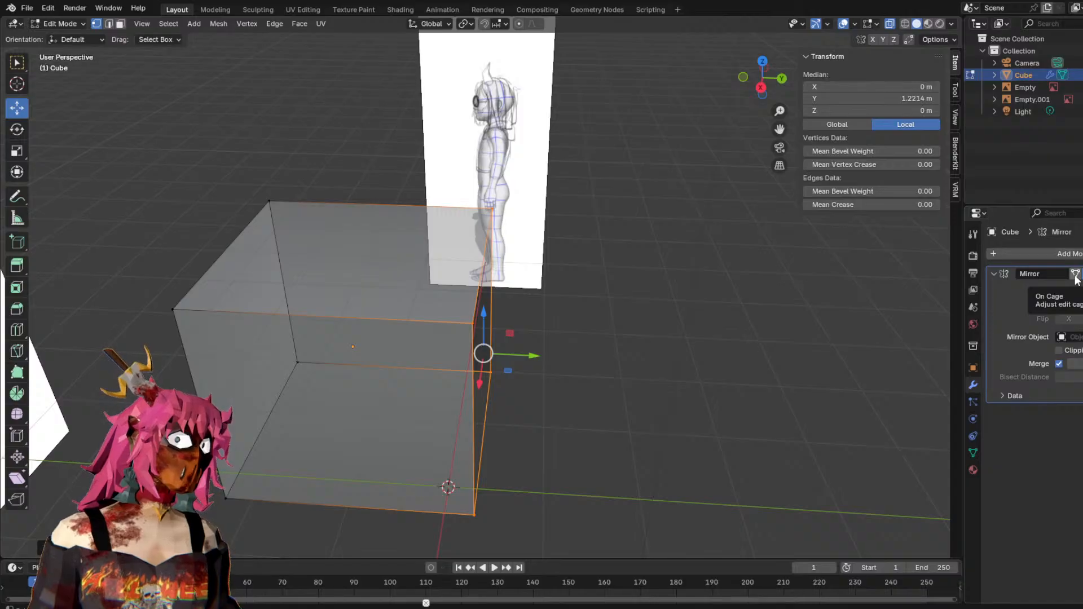
# Move the selected open-side vertices back along Y to about 1.06 m and clear the selection.
pyautogui.moveTo(791, 316)
pyautogui.mouseDown(button='middle')
pyautogui.moveTo(779, 310)
pyautogui.moveTo(790, 290)
pyautogui.moveTo(791, 307)
pyautogui.mouseUp(button='middle')
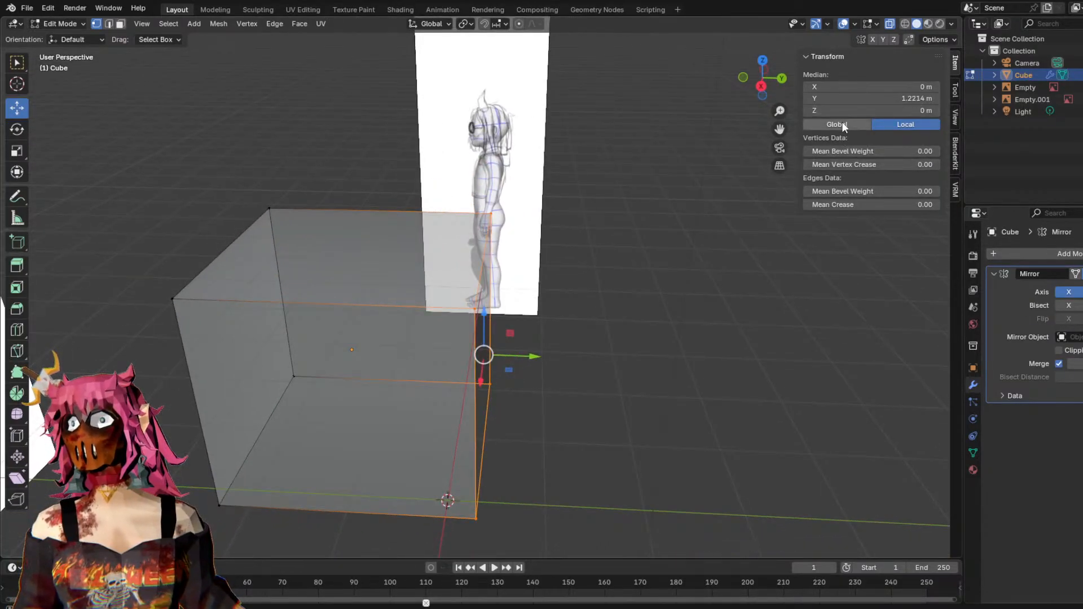
pyautogui.moveTo(617, 354); pyautogui.dragTo(601, 341, button='middle')
pyautogui.moveTo(502, 368); pyautogui.dragTo(486, 363)
pyautogui.moveTo(644, 392); pyautogui.dragTo(717, 391, button='middle')
pyautogui.click(683, 421)
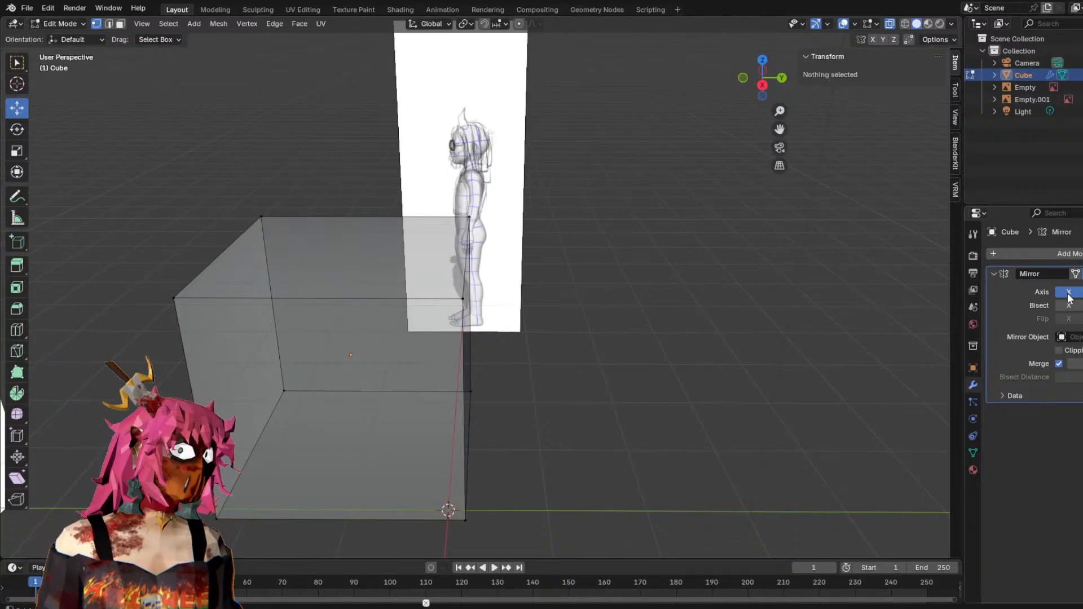
# Circle-select the four open-side vertices again and move them along Y to about 0.85 m.
pyautogui.moveTo(748, 349); pyautogui.dragTo(706, 360, button='middle')
pyautogui.press('c')
pyautogui.moveTo(403, 341); pyautogui.dragTo(448, 455)
pyautogui.rightClick(557, 439)
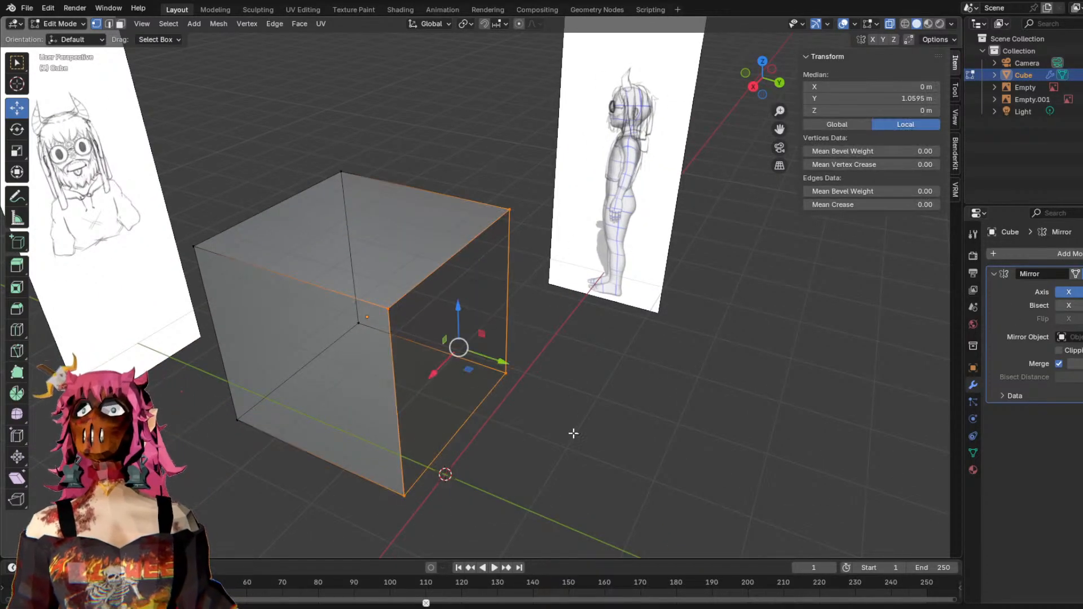
pyautogui.moveTo(499, 366); pyautogui.dragTo(477, 358)
pyautogui.moveTo(590, 379); pyautogui.dragTo(682, 377, button='middle')
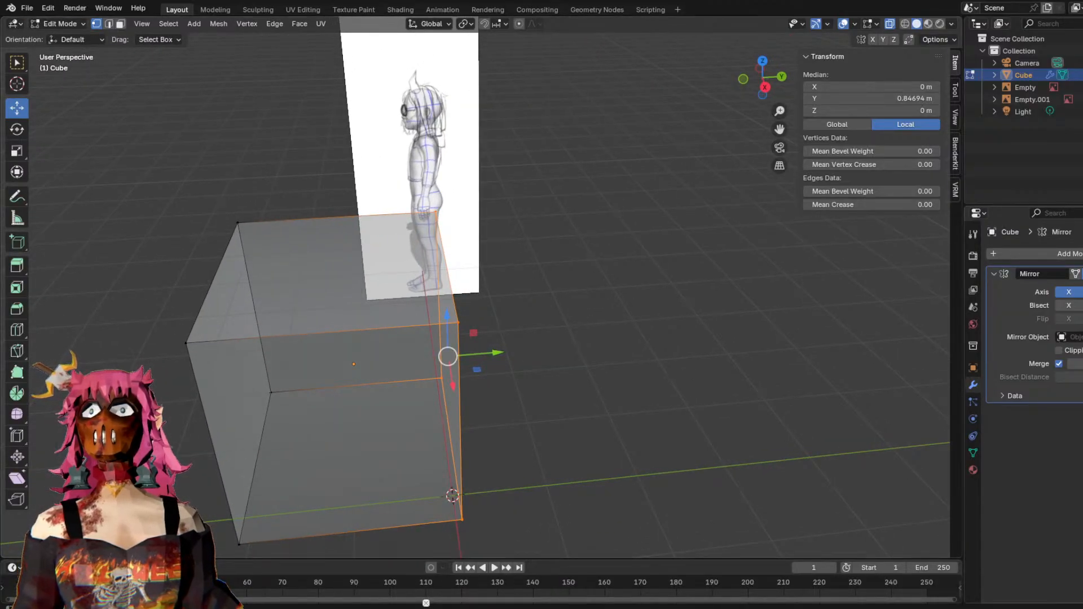
# Circle-select the four vertices of the cube's negative X side and move them along X to about -2.19 m.
pyautogui.click(782, 78)
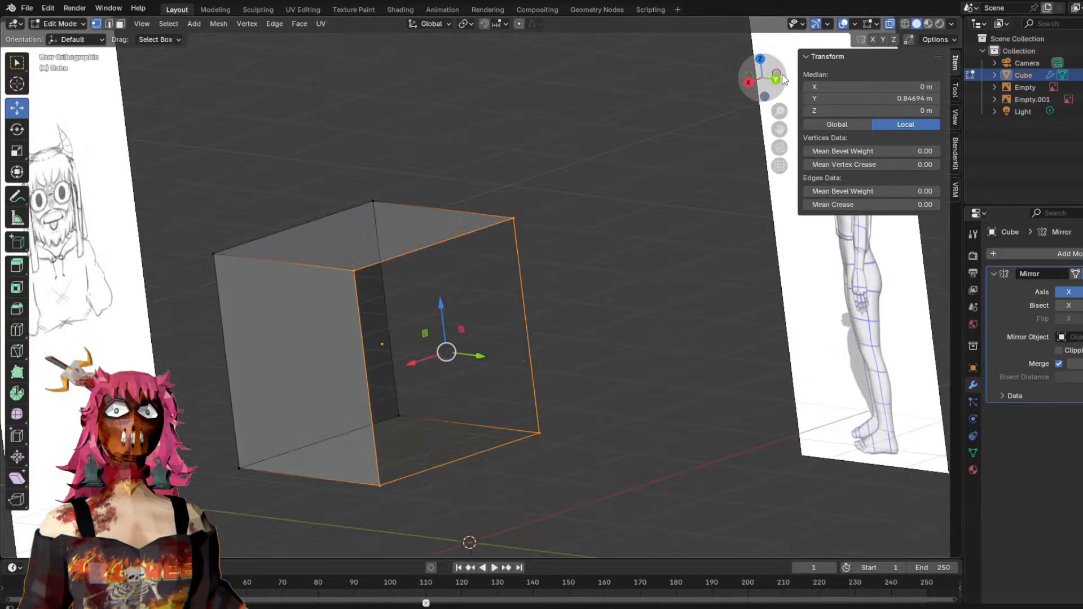
pyautogui.moveTo(782, 329)
pyautogui.mouseDown(button='middle')
pyautogui.moveTo(795, 375)
pyautogui.moveTo(626, 387)
pyautogui.moveTo(729, 376)
pyautogui.moveTo(658, 338)
pyautogui.mouseUp(button='middle')
pyautogui.click(658, 339)
pyautogui.press('c')
pyautogui.moveTo(608, 178); pyautogui.dragTo(581, 345)
pyautogui.rightClick(581, 345)
pyautogui.moveTo(548, 251)
pyautogui.mouseDown()
pyautogui.moveTo(611, 263)
pyautogui.moveTo(541, 266)
pyautogui.moveTo(670, 261)
pyautogui.mouseUp()
pyautogui.moveTo(670, 261); pyautogui.dragTo(583, 246, button='middle')
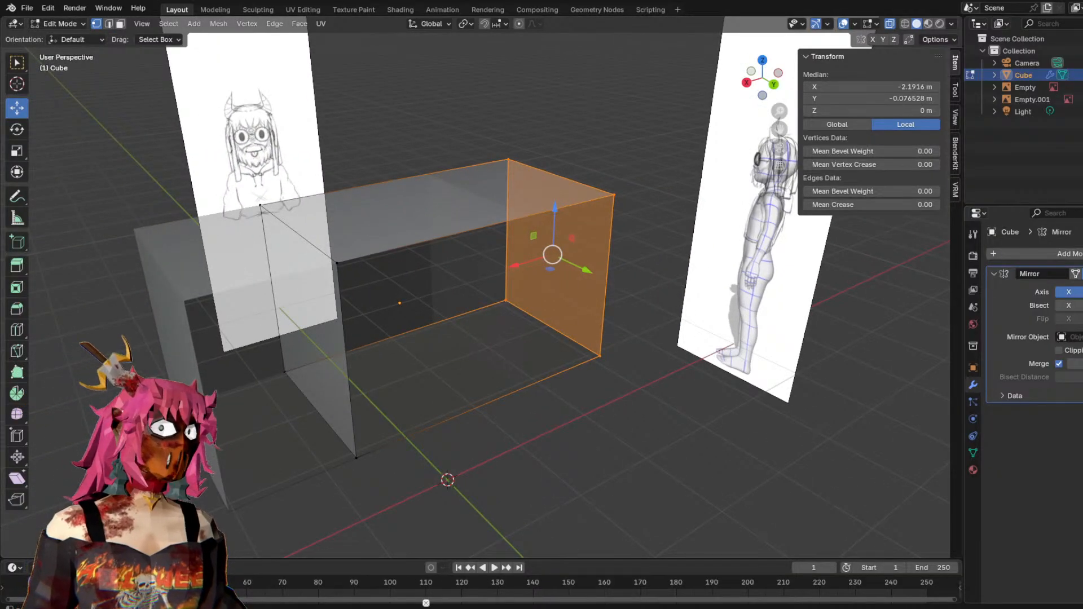
# Try mirroring the stretched cube across Y instead of X, and undo the move of its negative X side.
pyautogui.click(1077, 293)
pyautogui.moveTo(690, 325); pyautogui.dragTo(742, 348, button='middle')
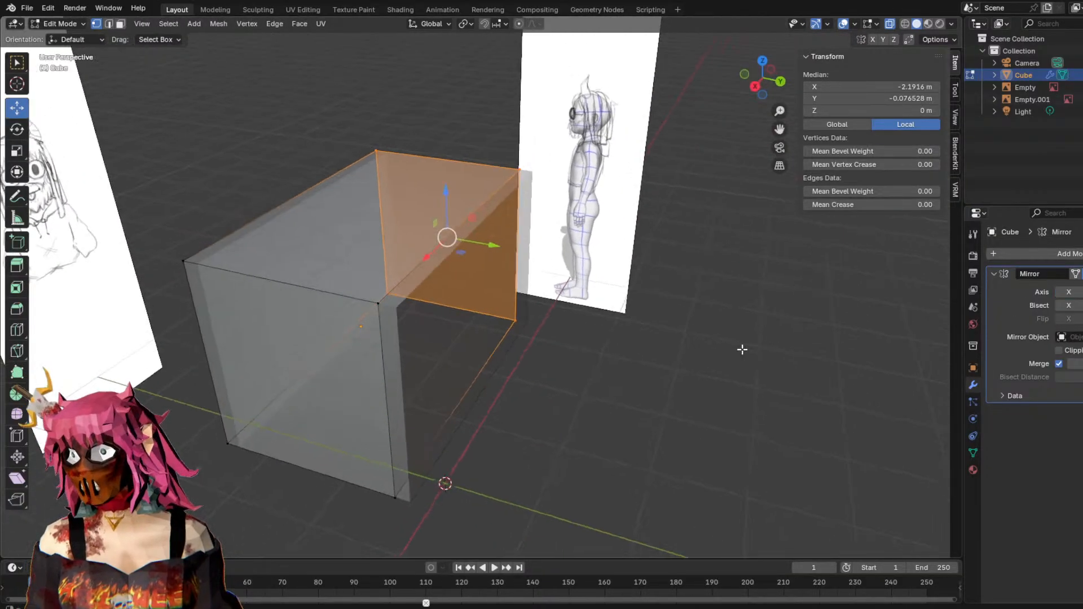
pyautogui.hotkey('ctrl', 'z')
pyautogui.hotkey('ctrl', 'z')
pyautogui.moveTo(880, 330); pyautogui.dragTo(656, 281, button='middle')
pyautogui.hotkey('ctrl', 'shift', 'z')
pyautogui.hotkey('ctrl', 'shift', 'z')
pyautogui.hotkey('ctrl', 'z')
# Toggle the Mirror modifier's Y bisect on and off, and enable mirroring on the Y axis.
pyautogui.click(1082, 305)
pyautogui.click(1082, 305)
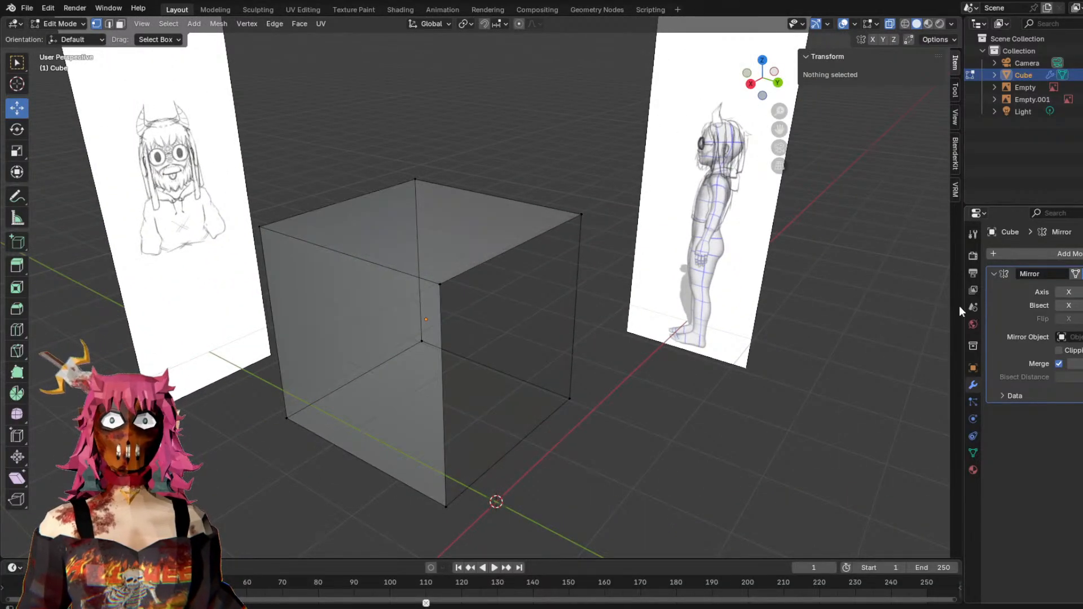
pyautogui.moveTo(680, 316); pyautogui.dragTo(750, 333, button='middle')
pyautogui.click(1082, 293)
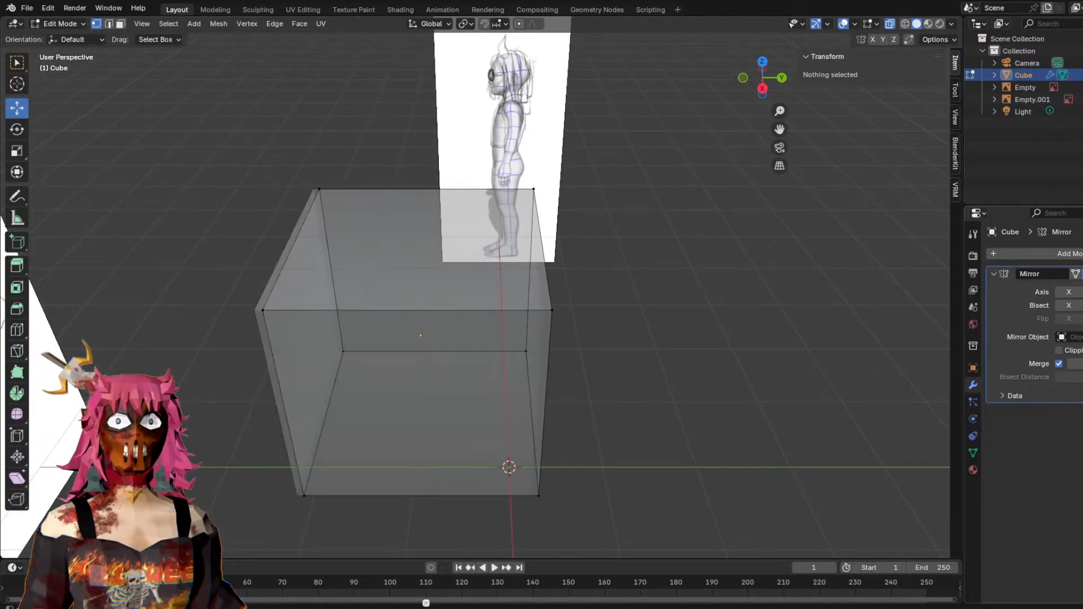
pyautogui.moveTo(678, 290); pyautogui.dragTo(608, 326, button='middle')
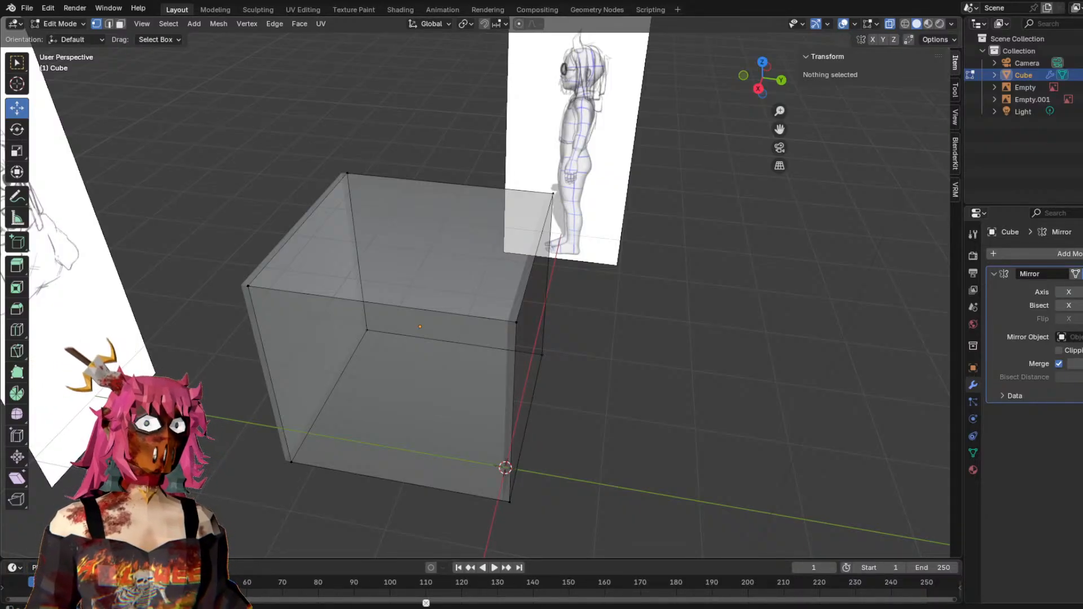
# Circle-select the four vertices of the cube's negative Y side, move them along Y to about 0.43 m, and clear the selection.
pyautogui.moveTo(554, 333); pyautogui.dragTo(607, 362, button='middle')
pyautogui.moveTo(290, 294)
pyautogui.mouseDown(button='middle')
pyautogui.moveTo(331, 292)
pyautogui.moveTo(280, 483)
pyautogui.mouseUp(button='middle')
pyautogui.press('c')
pyautogui.moveTo(280, 483); pyautogui.dragTo(314, 229)
pyautogui.press('Escape')
pyautogui.press('g')
pyautogui.press('y')
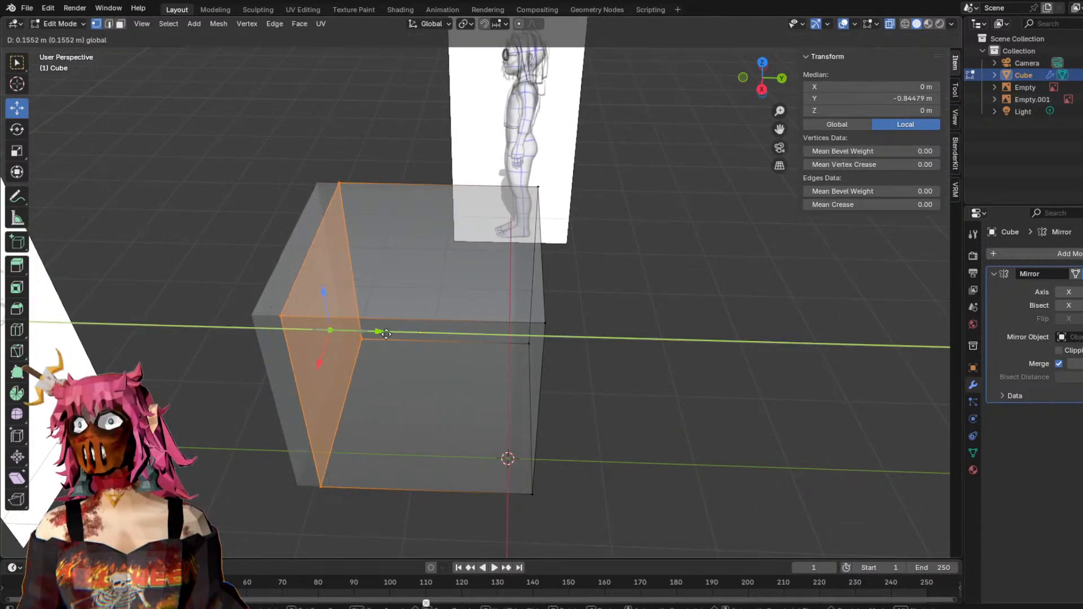
pyautogui.click(513, 358)
pyautogui.moveTo(513, 358); pyautogui.dragTo(660, 319, button='middle')
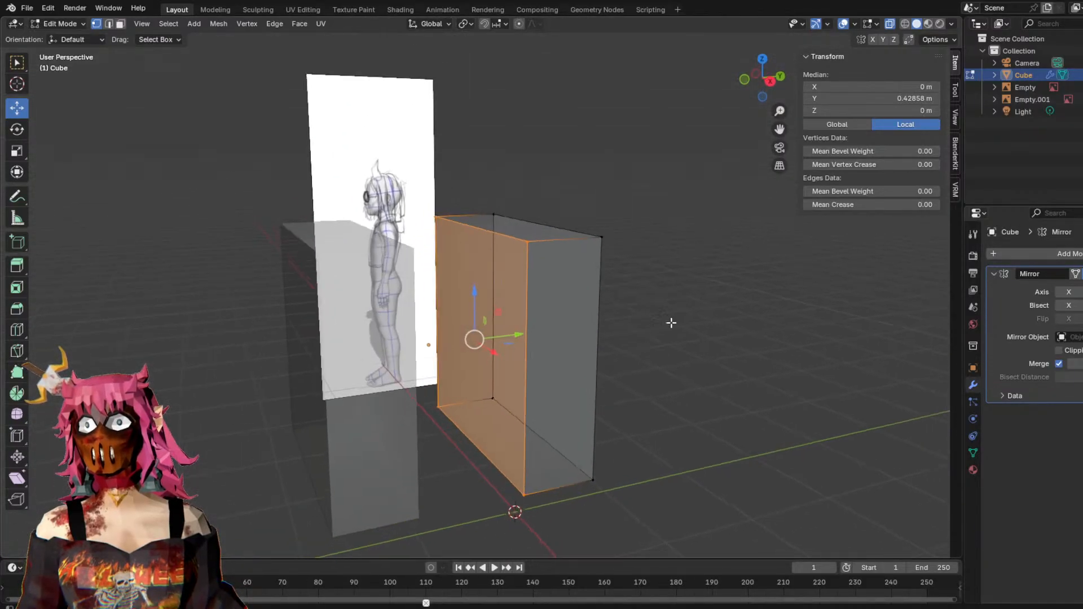
pyautogui.click(728, 331)
pyautogui.moveTo(728, 332); pyautogui.dragTo(702, 360, button='middle')
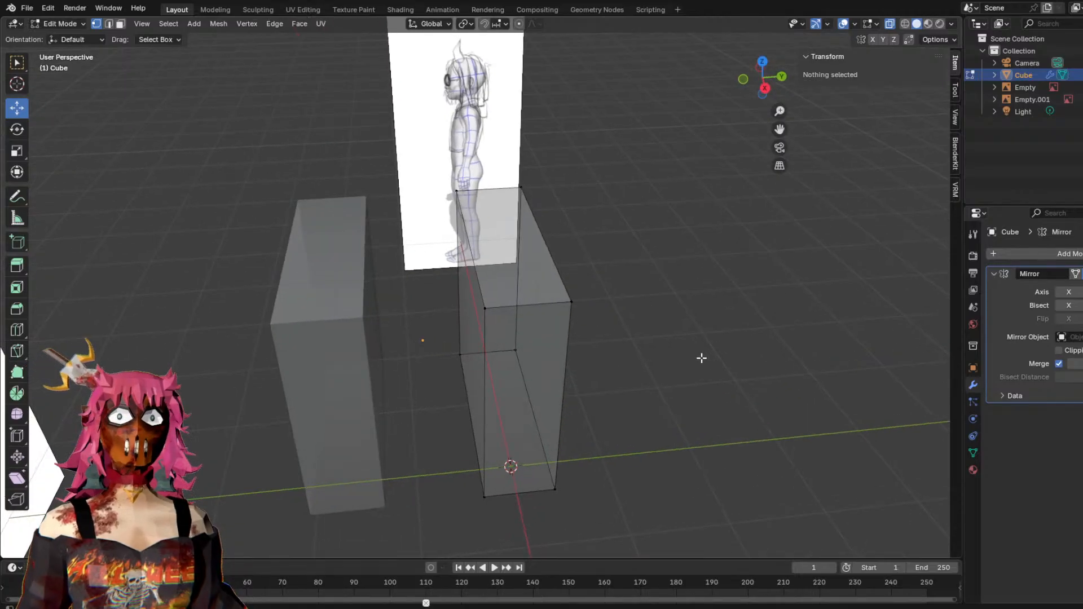
# Delete the mirrored cube from the scene.
pyautogui.rightClick(1030, 77)
pyautogui.click(1005, 70)
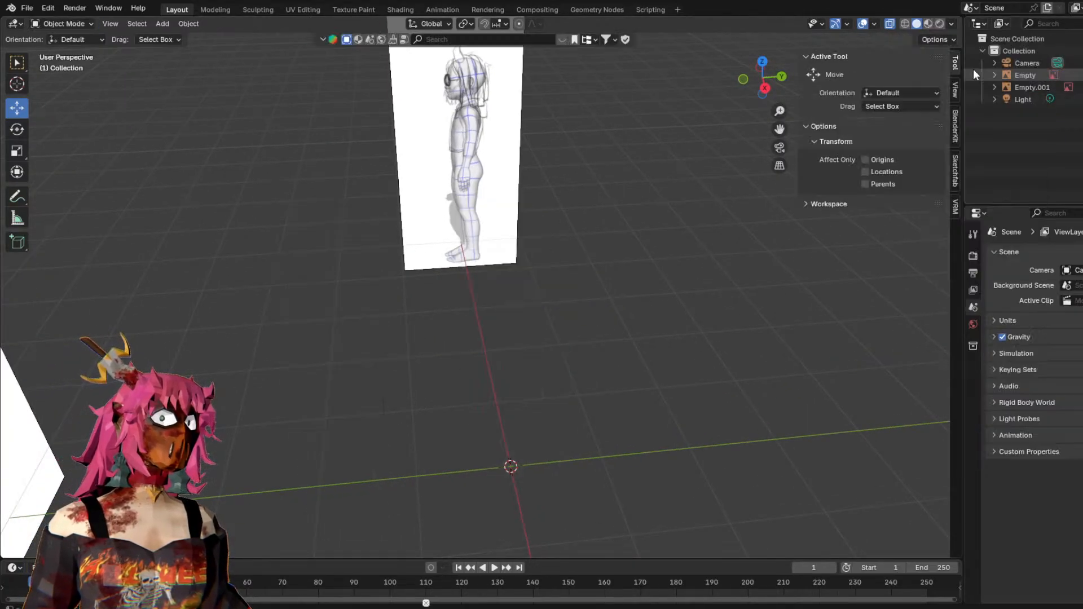
pyautogui.moveTo(732, 365); pyautogui.dragTo(697, 350, button='middle')
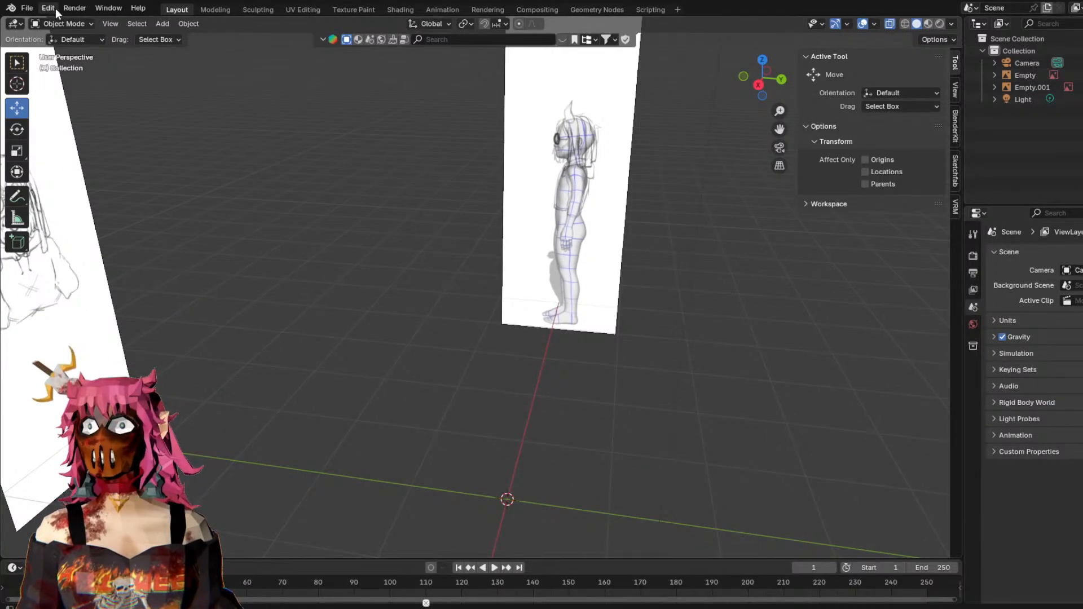
# Add a new cube mesh, raise it along Z to about 1.74 m, and deselect it.
pyautogui.click(158, 23)
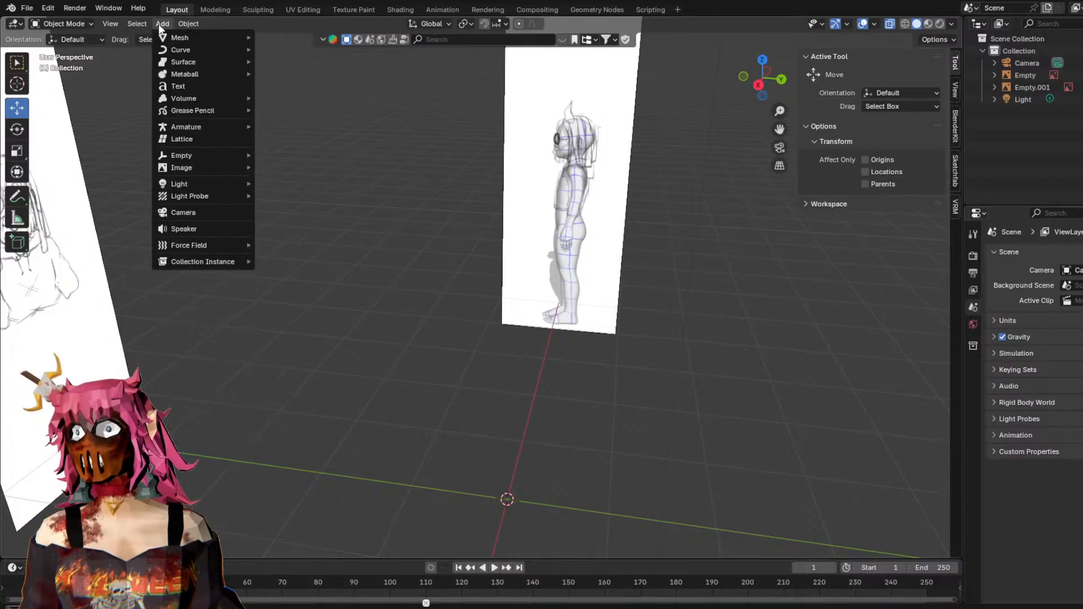
pyautogui.moveTo(228, 38)
pyautogui.click(277, 49)
pyautogui.moveTo(691, 293); pyautogui.dragTo(620, 303, button='middle')
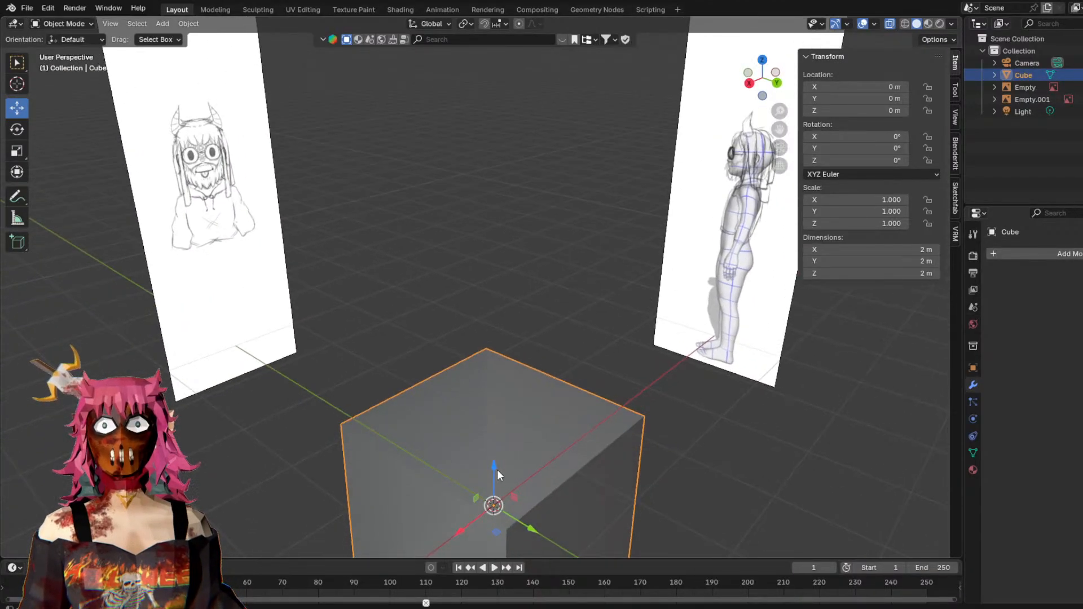
pyautogui.moveTo(499, 472); pyautogui.dragTo(500, 306)
pyautogui.moveTo(733, 367); pyautogui.dragTo(684, 353, button='middle')
pyautogui.click(765, 367)
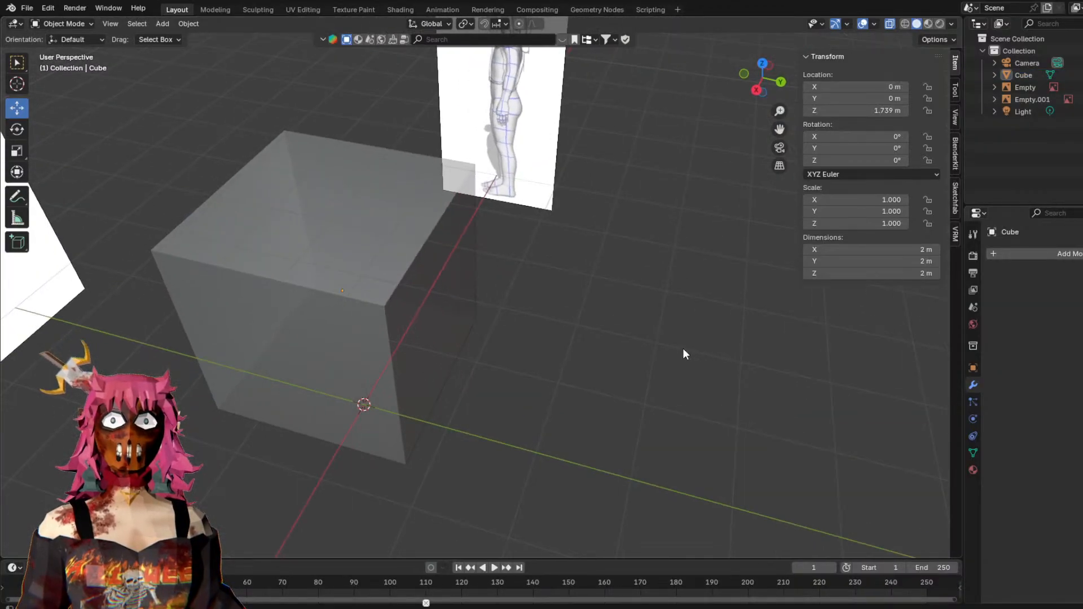
# Compare the cube in wireframe and material preview shading, and return to solid shading.
pyautogui.click(904, 23)
pyautogui.click(928, 24)
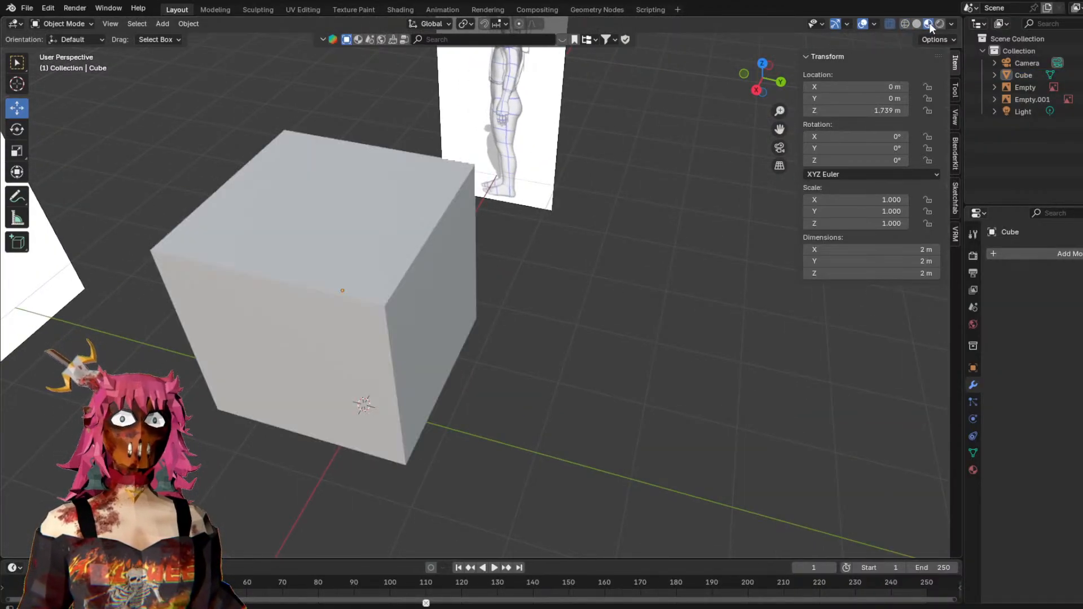
pyautogui.click(905, 23)
pyautogui.click(916, 23)
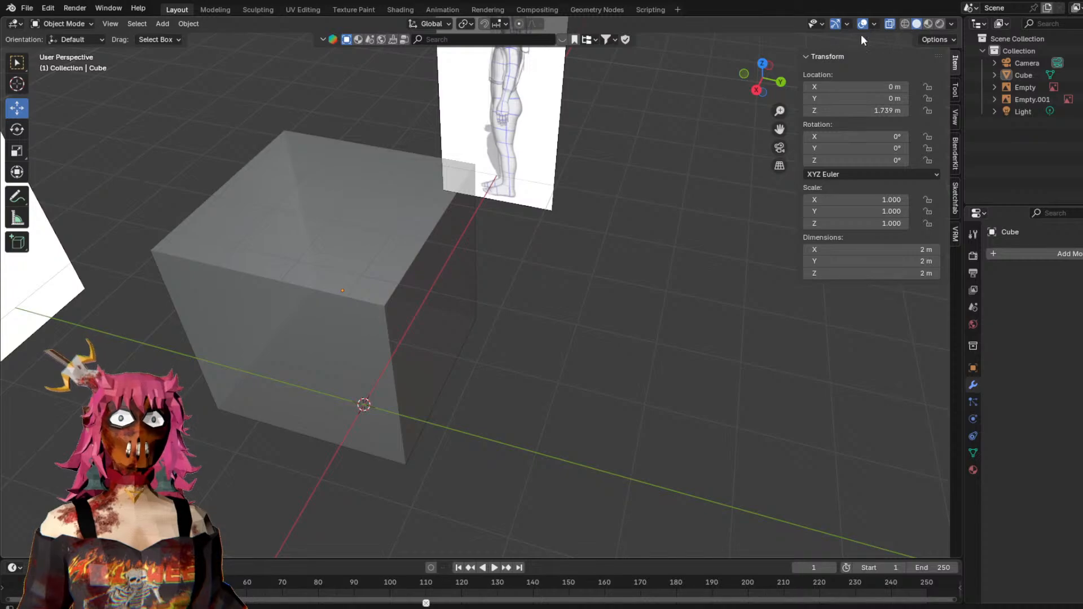
# Turn off X-ray, compare the cube in wireframe and solid shading, and turn X-ray back on.
pyautogui.moveTo(727, 85); pyautogui.dragTo(593, 136, button='middle')
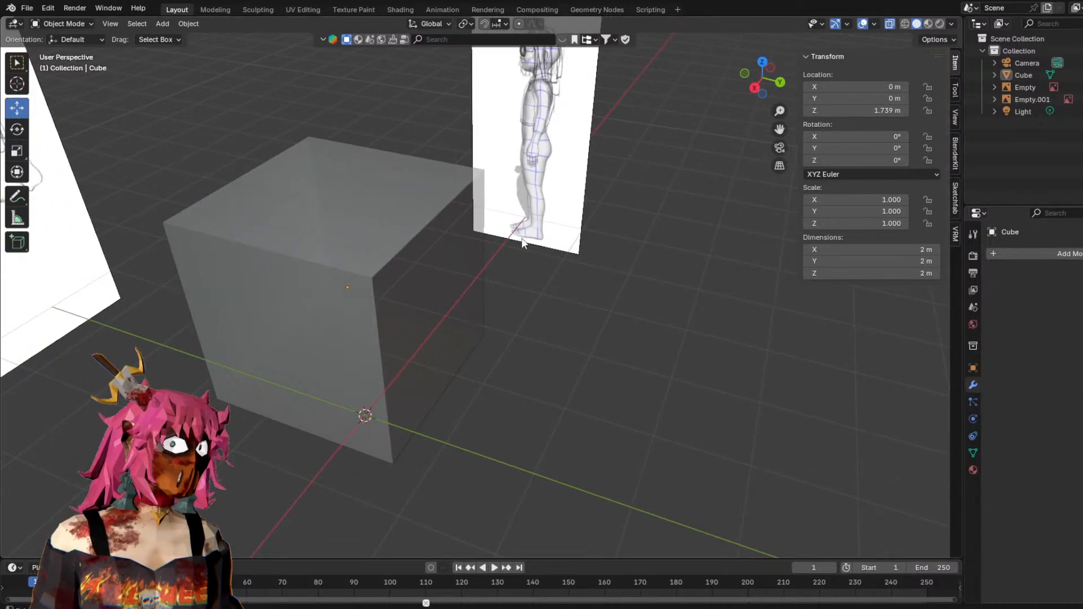
pyautogui.moveTo(522, 243); pyautogui.dragTo(617, 253, button='middle')
pyautogui.click(889, 24)
pyautogui.click(905, 24)
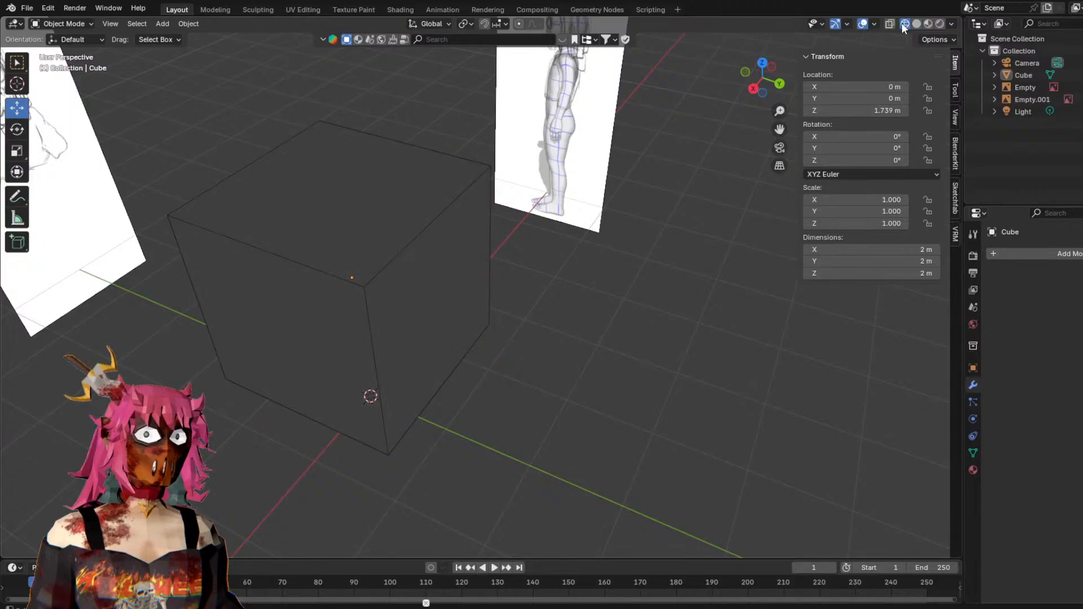
pyautogui.click(917, 24)
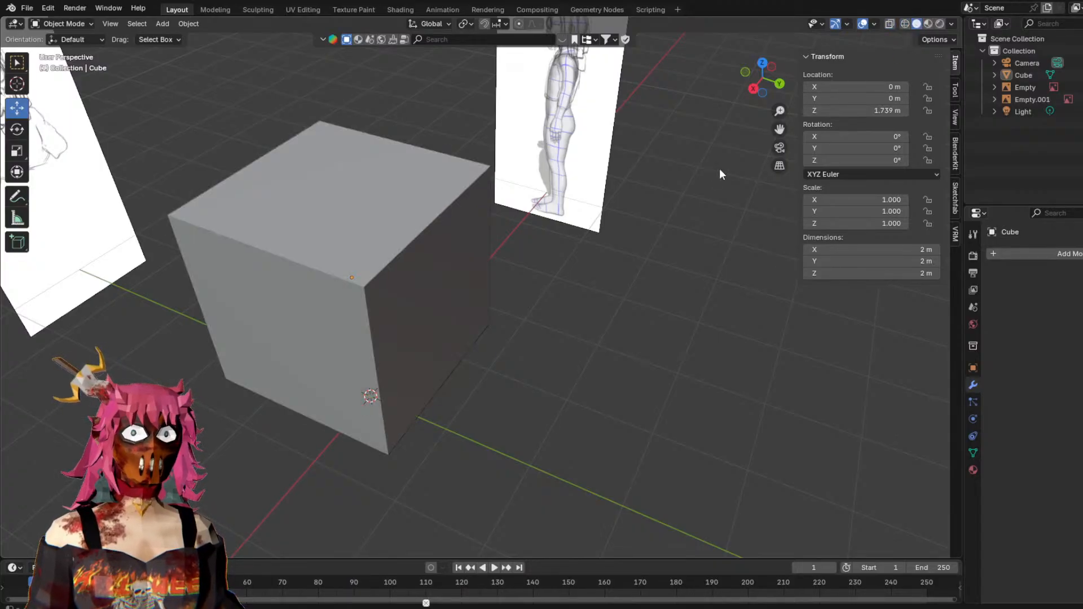
pyautogui.click(890, 24)
# Enter Edit Mode, circle-select the four vertices of the cube's positive Y side, move them inwards along Y, and clear the selection.
pyautogui.moveTo(733, 113); pyautogui.dragTo(633, 255, button='middle')
pyautogui.click(62, 23)
pyautogui.click(57, 49)
pyautogui.click(587, 276)
pyautogui.press('c')
pyautogui.moveTo(471, 216); pyautogui.dragTo(464, 461)
pyautogui.rightClick(508, 393)
pyautogui.moveTo(510, 304); pyautogui.dragTo(556, 305, button='middle')
pyautogui.moveTo(487, 321); pyautogui.dragTo(371, 326)
pyautogui.moveTo(452, 319); pyautogui.dragTo(462, 310, button='middle')
pyautogui.click(452, 312)
# Circle-select the four vertices of the moved side and extrude them along Y to about 0.46 m.
pyautogui.moveTo(404, 341); pyautogui.dragTo(378, 360, button='middle')
pyautogui.press('c')
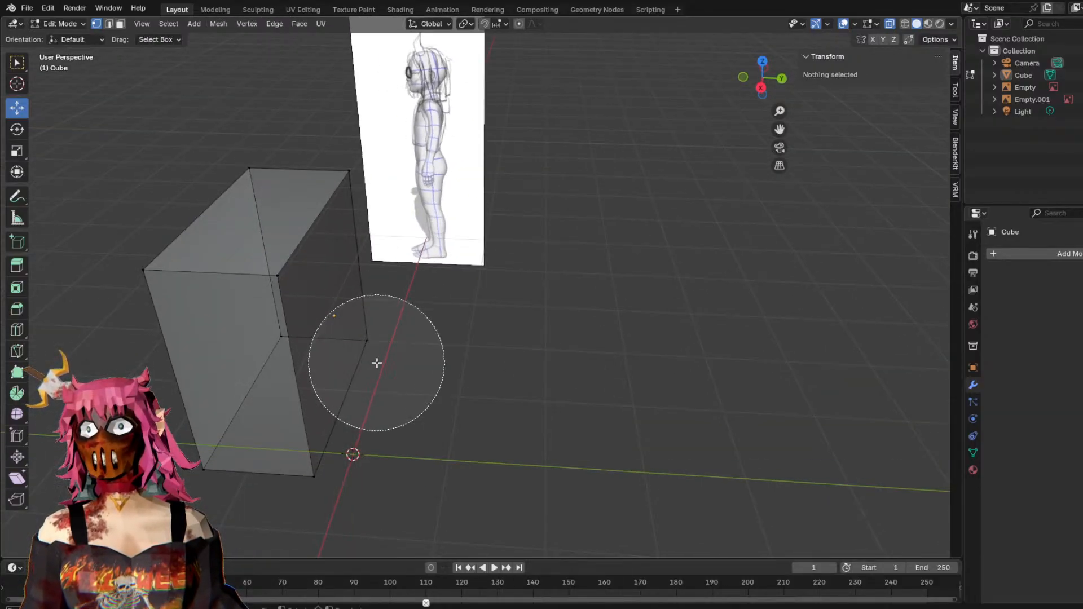
pyautogui.moveTo(341, 285)
pyautogui.mouseDown()
pyautogui.moveTo(339, 251)
pyautogui.moveTo(361, 448)
pyautogui.mouseUp()
pyautogui.rightClick(410, 320)
pyautogui.press('g')
pyautogui.press('y')
pyautogui.click(483, 334)
# Delete the four selected extruded vertices, leaving the cube open on its positive Y side.
pyautogui.moveTo(483, 334); pyautogui.dragTo(595, 327, button='middle')
pyautogui.moveTo(528, 334); pyautogui.dragTo(385, 332, button='middle')
pyautogui.hotkey('ctrl', 'v')
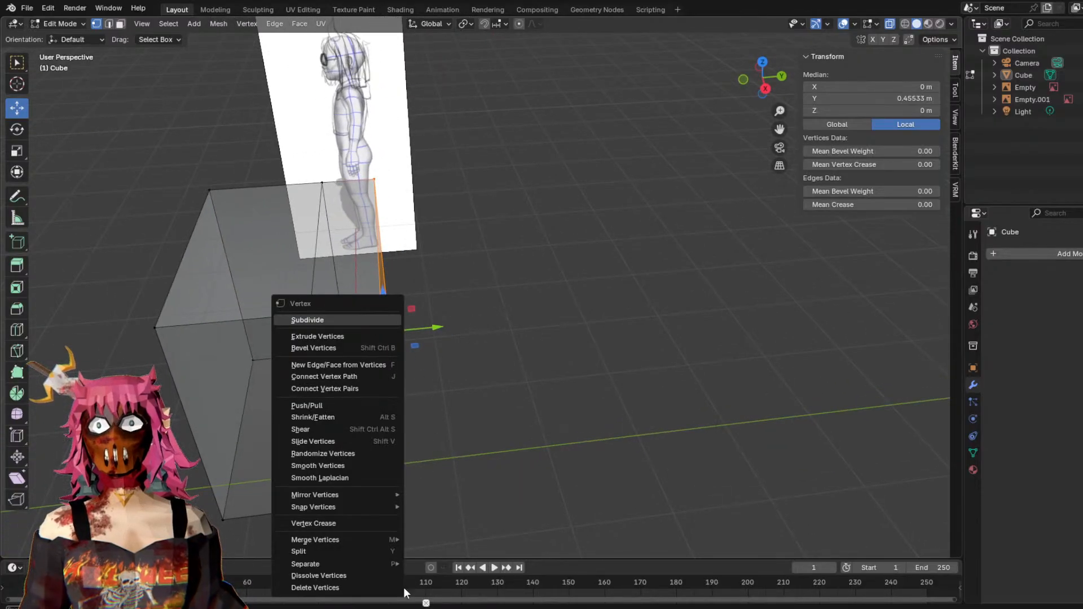
pyautogui.click(345, 589)
pyautogui.moveTo(435, 531); pyautogui.dragTo(712, 324, button='middle')
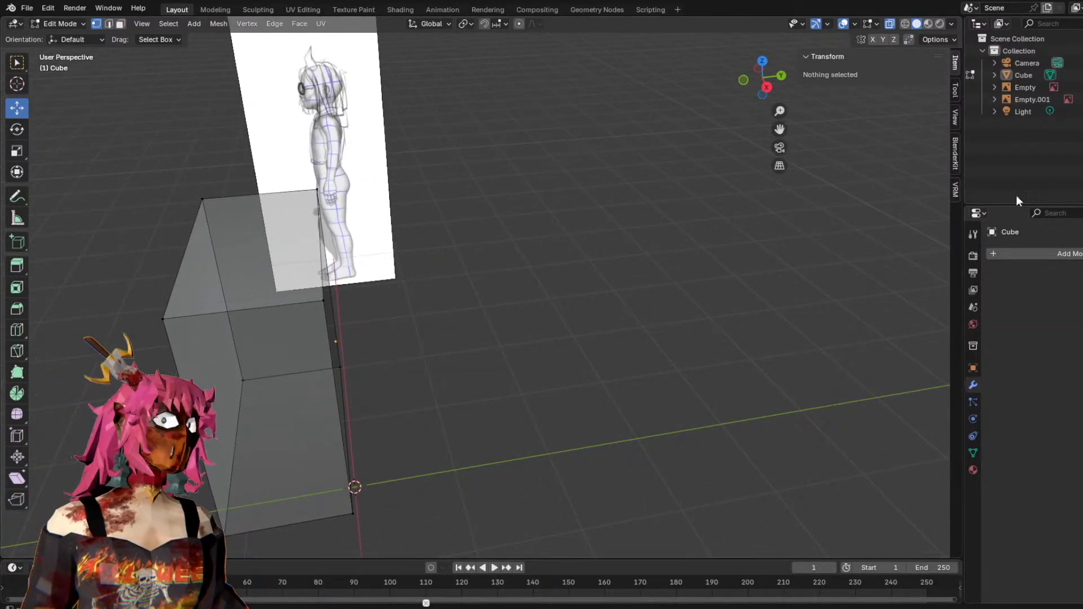
# Add a Mirror modifier to the cube and mirror it across the Y axis instead of X.
pyautogui.click(1034, 76)
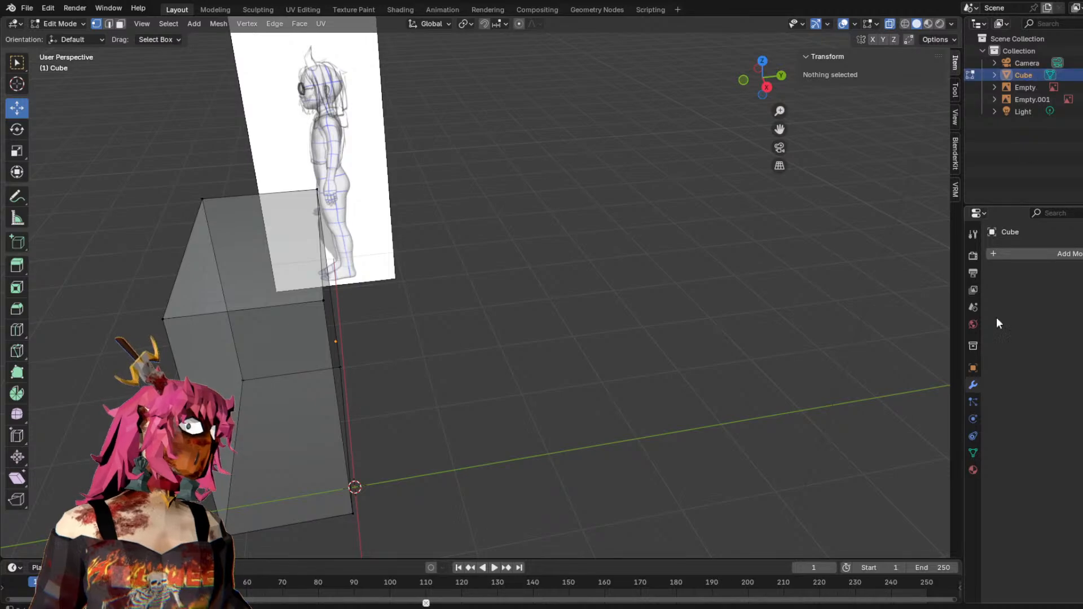
pyautogui.click(1033, 254)
pyautogui.click(1031, 249)
pyautogui.click(929, 269)
pyautogui.moveTo(639, 325); pyautogui.dragTo(793, 329, button='middle')
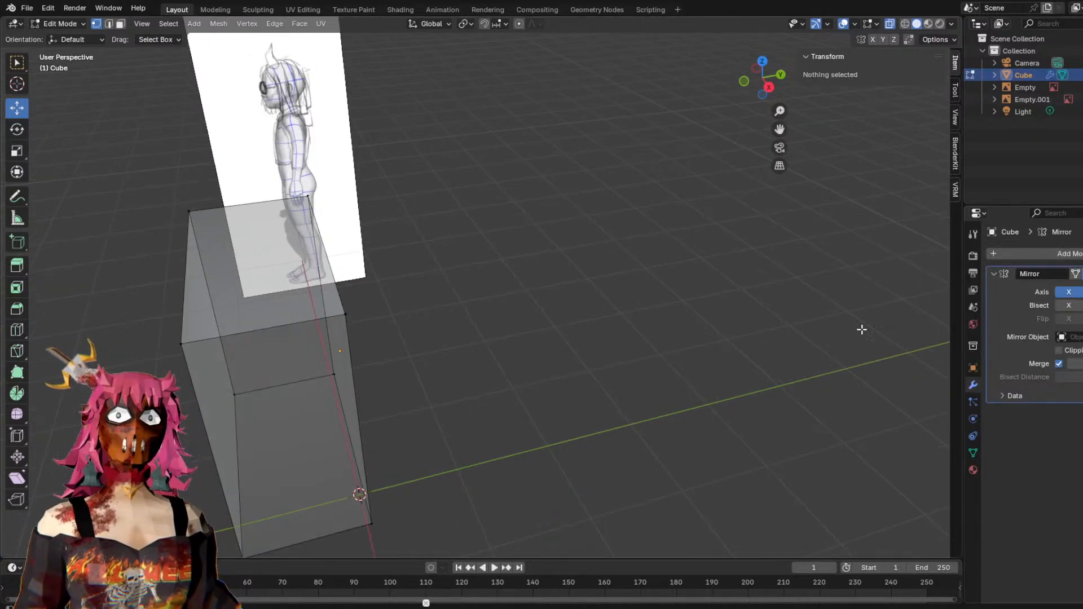
pyautogui.click(1082, 293)
pyautogui.click(1071, 295)
# Inspect the mirrored cube over the reference images from the right and back views.
pyautogui.moveTo(811, 291); pyautogui.dragTo(644, 246, button='middle')
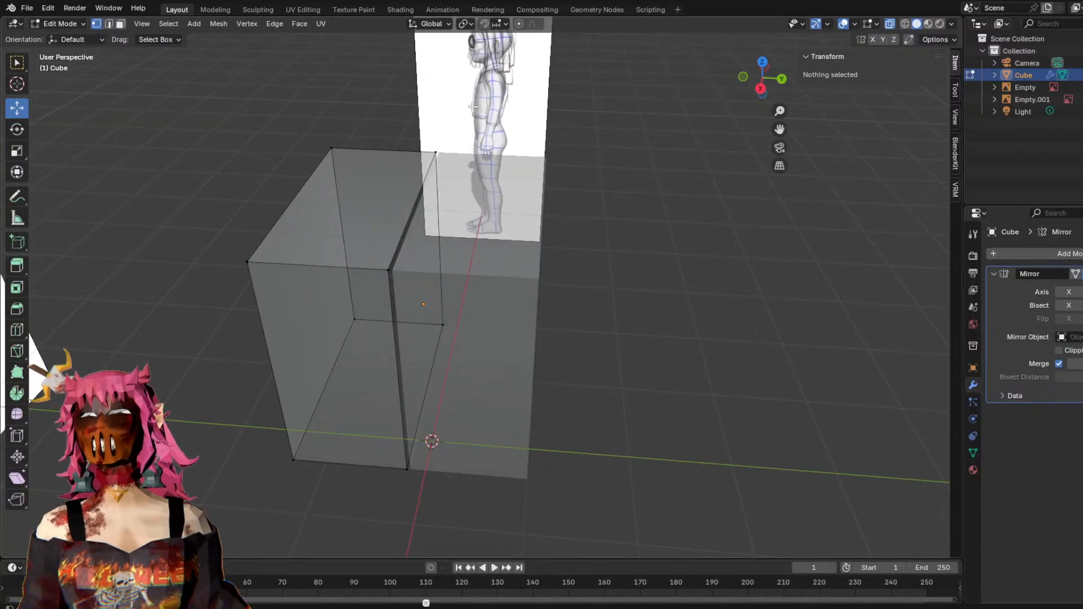
pyautogui.moveTo(602, 187); pyautogui.dragTo(364, 147, button='middle')
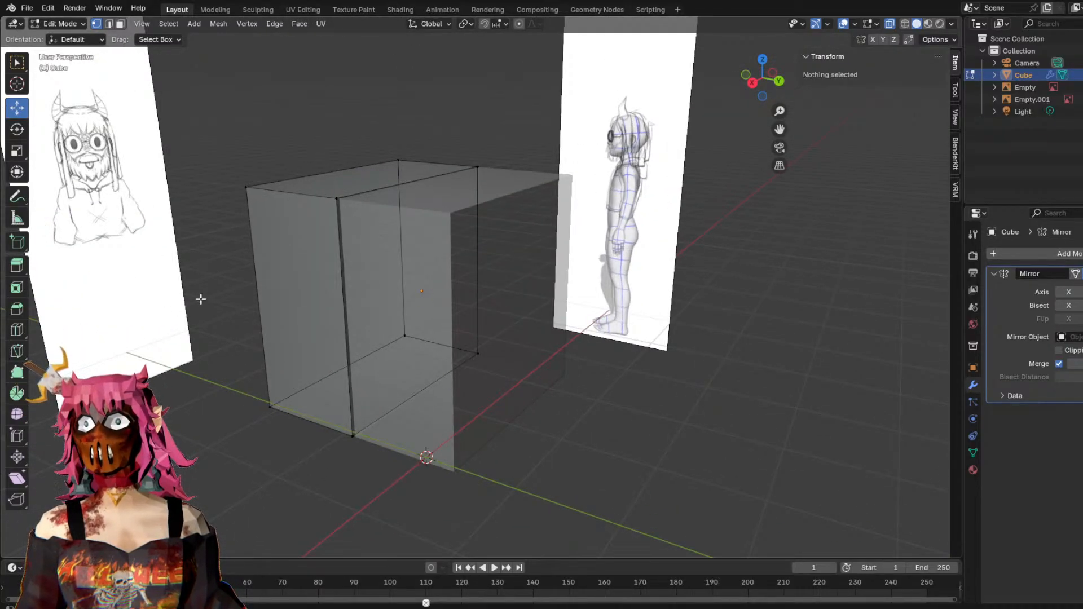
pyautogui.click(755, 82)
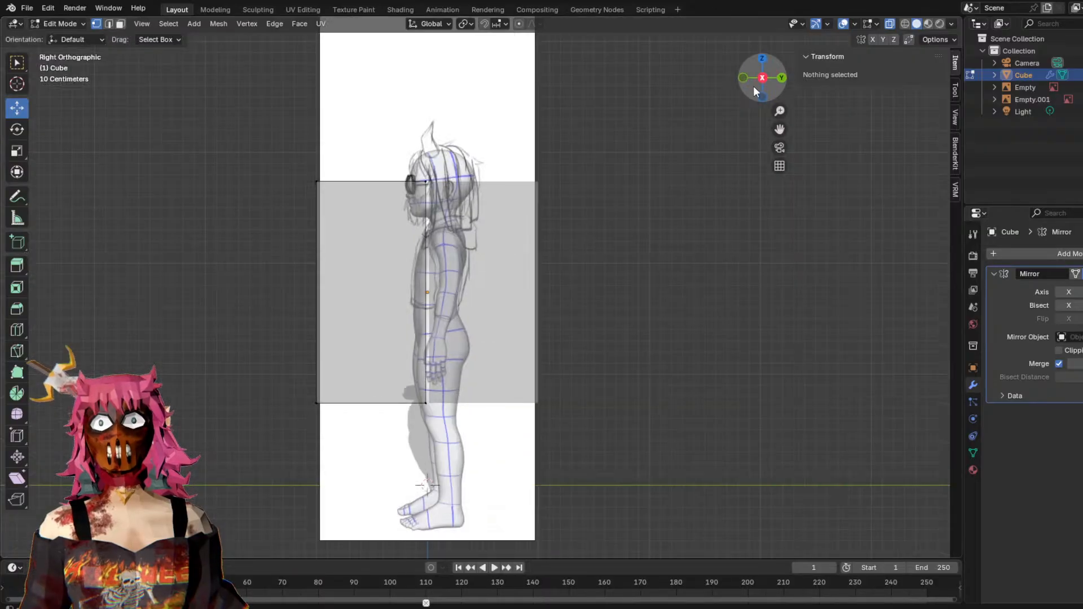
pyautogui.click(782, 78)
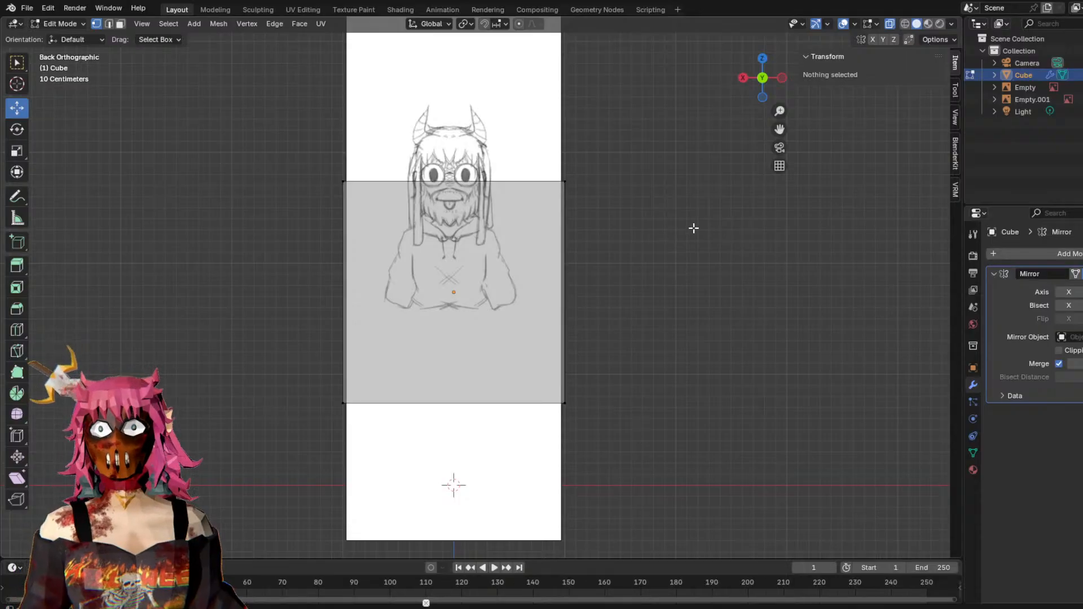
pyautogui.moveTo(673, 278); pyautogui.dragTo(811, 143, button='middle')
pyautogui.moveTo(824, 186); pyautogui.dragTo(806, 232, button='middle')
pyautogui.moveTo(519, 264); pyautogui.dragTo(519, 303, button='middle')
# Circle-select the four vertices on the cube's open side, move them along Y past the mirror plane, and clear the selection.
pyautogui.press('c')
pyautogui.moveTo(457, 443); pyautogui.dragTo(409, 212)
pyautogui.press('Escape')
pyautogui.hotkey('alt', 'z')
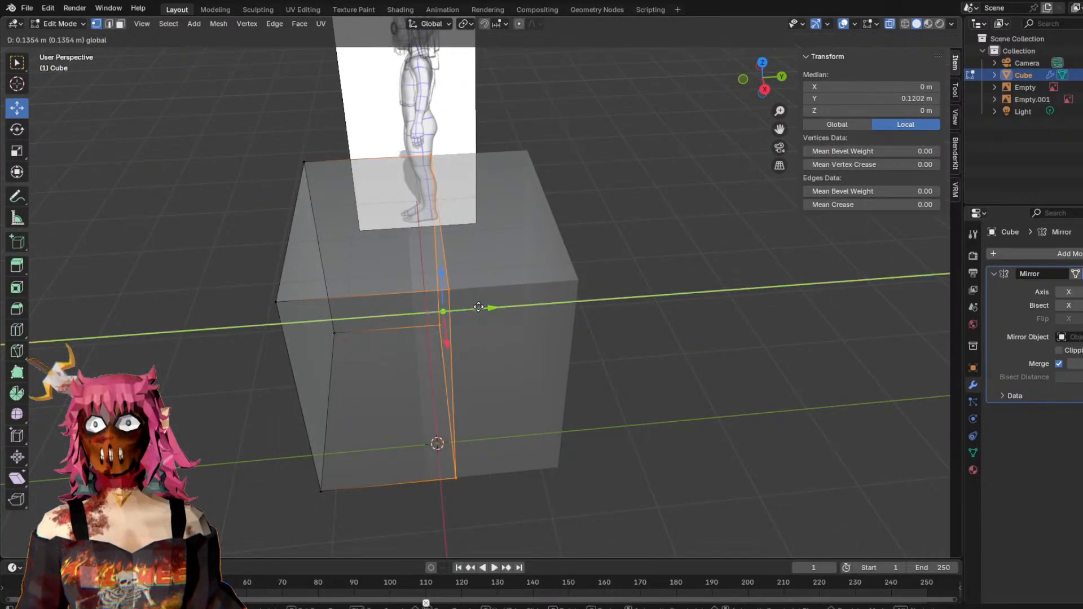
pyautogui.hotkey('alt', 'a')
pyautogui.moveTo(716, 295); pyautogui.dragTo(467, 285, button='middle')
pyautogui.press('space')
pyautogui.press('space')
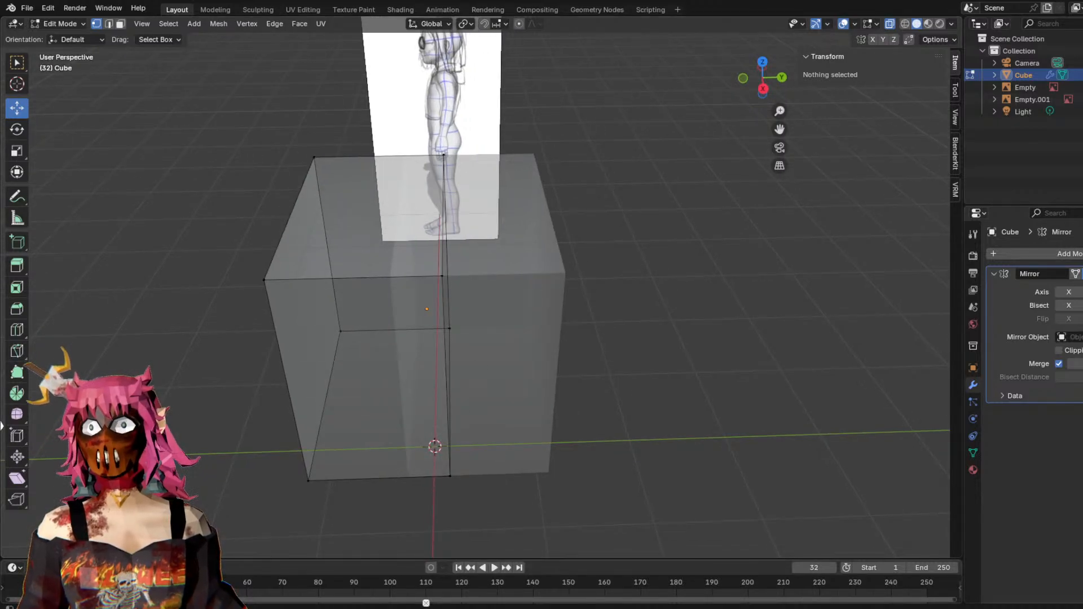
# Circle-select the four open-side vertices, move them back along Y to the mirror plane at about -0.002 m, and clear the selection.
pyautogui.press('c')
pyautogui.moveTo(456, 468); pyautogui.dragTo(444, 210)
pyautogui.rightClick(444, 208)
pyautogui.moveTo(484, 308); pyautogui.dragTo(454, 309)
pyautogui.click(617, 285)
# Circle-select the four outer vertices and move them outwards along Y, making the mirrored box about 3.77 m long.
pyautogui.moveTo(617, 286)
pyautogui.mouseDown(button='middle')
pyautogui.moveTo(649, 261)
pyautogui.moveTo(624, 229)
pyautogui.moveTo(634, 262)
pyautogui.moveTo(550, 239)
pyautogui.moveTo(546, 223)
pyautogui.mouseUp(button='middle')
pyautogui.press('c')
pyautogui.moveTo(280, 454); pyautogui.dragTo(288, 202)
pyautogui.rightClick(287, 208)
pyautogui.moveTo(355, 309); pyautogui.dragTo(251, 309)
pyautogui.moveTo(463, 310); pyautogui.dragTo(570, 341, button='middle')
pyautogui.click(709, 320)
# Circle-select the top seam vertex on the positive X side and pull it to about X 2.21 m, Y -0.82 m, Z 3.07 m.
pyautogui.press('c')
pyautogui.rightClick(352, 356)
pyautogui.press('c')
pyautogui.click(387, 356)
pyautogui.rightClick(387, 356)
pyautogui.moveTo(369, 390); pyautogui.dragTo(321, 570)
pyautogui.moveTo(549, 320); pyautogui.dragTo(390, 264, button='middle')
pyautogui.moveTo(259, 210); pyautogui.dragTo(249, 110)
pyautogui.moveTo(360, 183); pyautogui.dragTo(510, 209, button='middle')
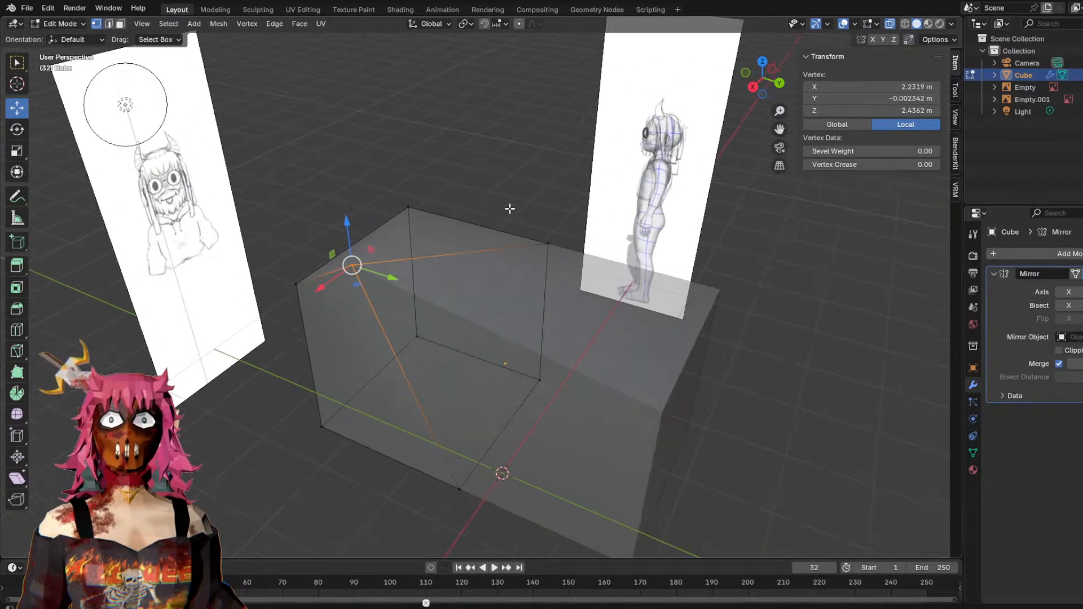
pyautogui.moveTo(352, 266); pyautogui.dragTo(248, 144)
# Enable Clipping in the Mirror modifier and move the raised vertex back onto the mirror plane.
pyautogui.moveTo(249, 144); pyautogui.dragTo(531, 177, button='middle')
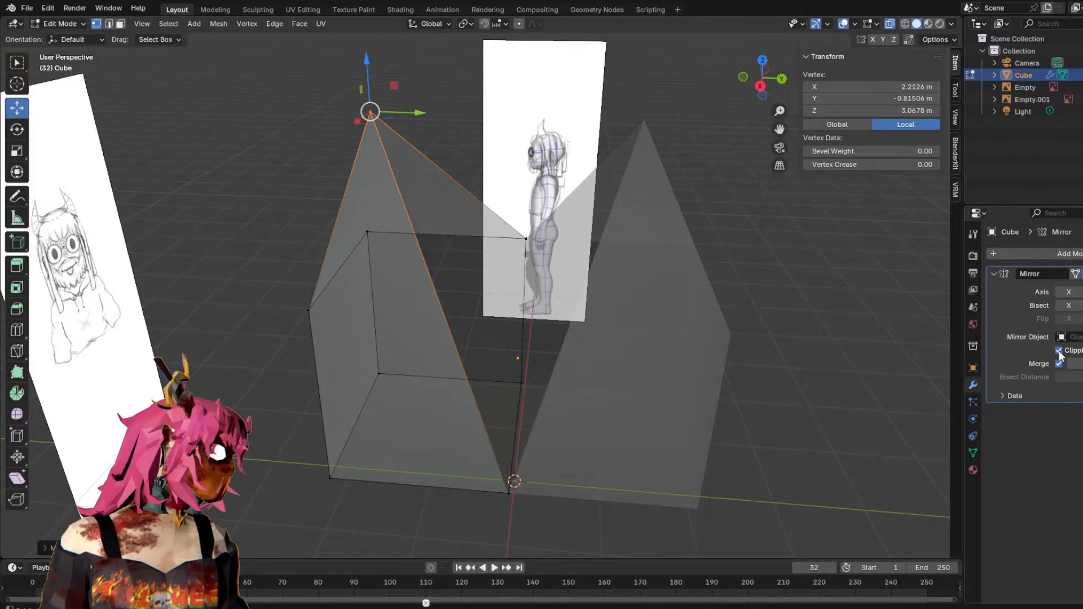
pyautogui.moveTo(371, 112); pyautogui.dragTo(413, 289)
pyautogui.moveTo(767, 310); pyautogui.dragTo(540, 372, button='middle')
pyautogui.moveTo(156, 297); pyautogui.dragTo(228, 227)
pyautogui.moveTo(227, 228); pyautogui.dragTo(558, 257, button='middle')
# Select the top seam vertex on the negative X side and move it upwards to test the clipping.
pyautogui.click(548, 239)
pyautogui.moveTo(551, 238); pyautogui.dragTo(484, 139)
pyautogui.moveTo(573, 168); pyautogui.dragTo(529, 147)
pyautogui.moveTo(652, 234); pyautogui.dragTo(779, 334, button='middle')
pyautogui.scroll(4, 677, 292)
pyautogui.moveTo(405, 134); pyautogui.dragTo(632, 198, button='middle')
# Pull the bottom seam vertex on the negative X side away from the mirror plane to about Y -0.40 m.
pyautogui.click(458, 395)
pyautogui.moveTo(440, 365); pyautogui.dragTo(471, 396)
pyautogui.moveTo(564, 388); pyautogui.dragTo(631, 374, button='middle')
pyautogui.scroll(2, 631, 375)
pyautogui.keyDown('shift'); pyautogui.moveTo(520, 415); pyautogui.dragTo(584, 362, button='middle'); pyautogui.keyUp('shift')
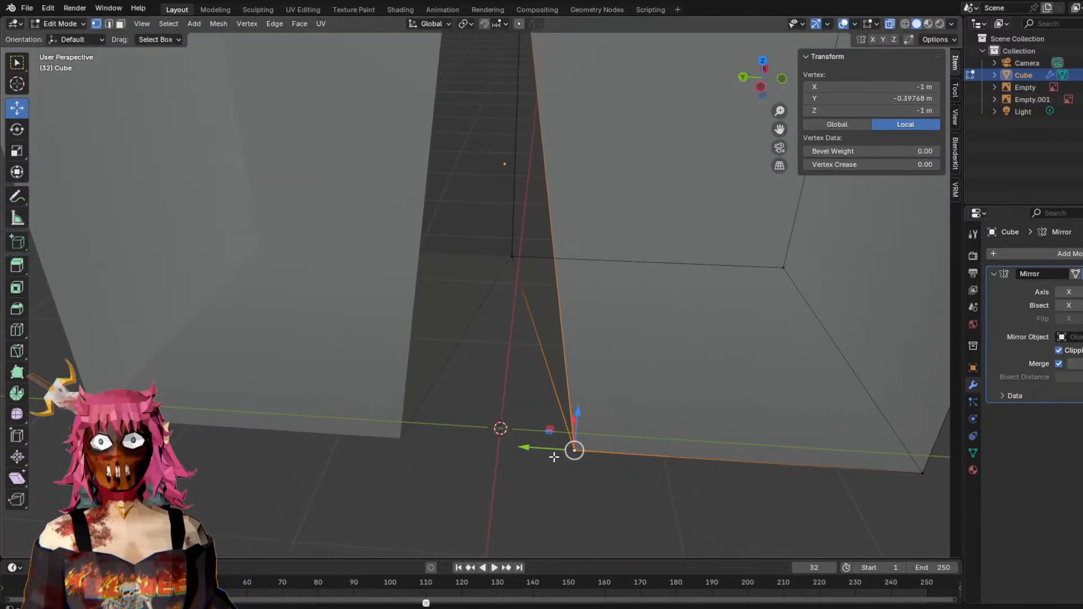
# Compare the mesh in wireframe and solid shading, and move the pulled bottom vertex onto the mirror plane and upwards.
pyautogui.click(905, 24)
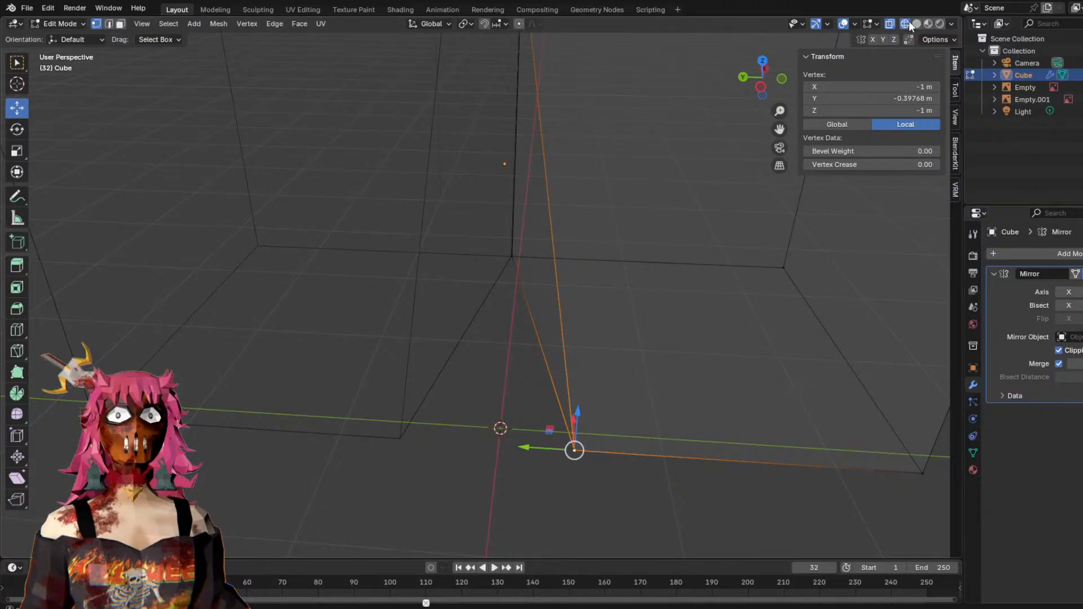
pyautogui.click(890, 25)
pyautogui.click(916, 23)
pyautogui.moveTo(523, 446); pyautogui.dragTo(427, 440)
pyautogui.moveTo(486, 407); pyautogui.dragTo(508, 288)
# Select the remaining bottom seam vertex and examine the clipped seam from several angles.
pyautogui.click(517, 252)
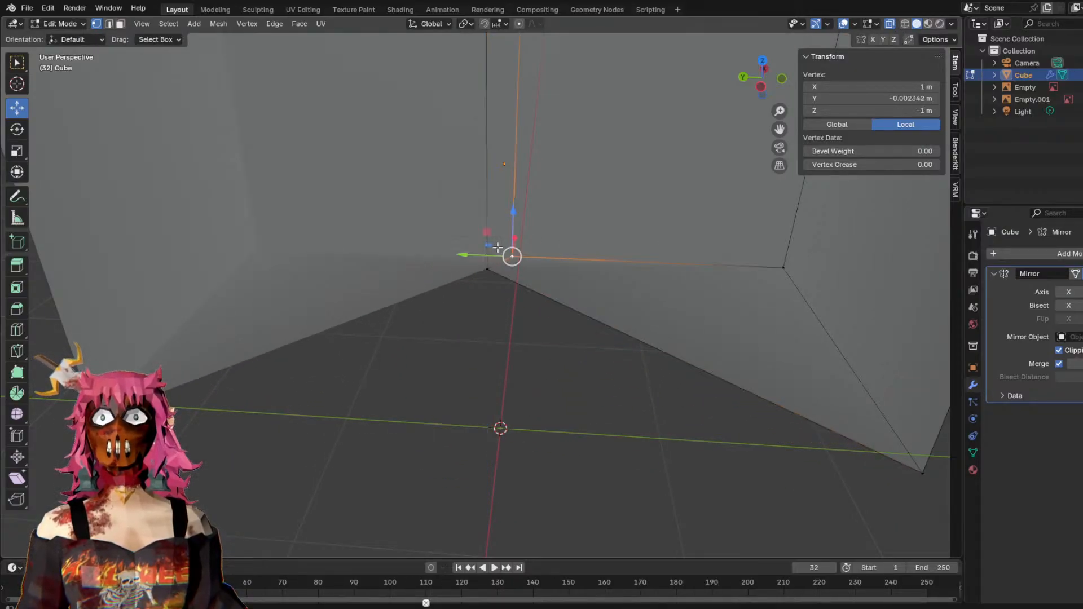
pyautogui.scroll(-2, 596, 298)
pyautogui.moveTo(628, 259); pyautogui.dragTo(396, 277, button='middle')
pyautogui.scroll(-3, 396, 277)
pyautogui.scroll(-3, 516, 279)
pyautogui.moveTo(515, 278); pyautogui.dragTo(485, 296, button='middle')
pyautogui.moveTo(625, 341); pyautogui.dragTo(542, 338, button='middle')
pyautogui.scroll(3, 568, 342)
pyautogui.click(477, 295)
# Undo the seam vertex moves made while testing the Mirror clipping.
pyautogui.hotkey('ctrl', 'z')
pyautogui.hotkey('ctrl', 'z')
pyautogui.hotkey('ctrl', 'z')
pyautogui.hotkey('ctrl', 'z')
pyautogui.hotkey('ctrl', 'z')
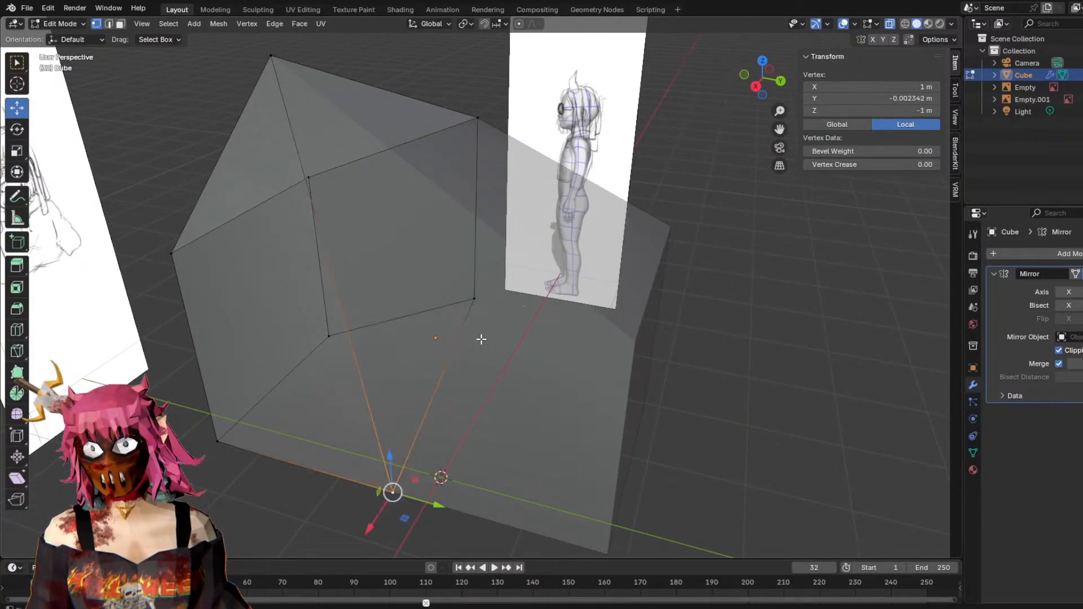
pyautogui.hotkey('ctrl', 'z')
pyautogui.hotkey('ctrl', 'z')
pyautogui.hotkey('ctrl', 'z')
pyautogui.hotkey('ctrl', 'z')
pyautogui.hotkey('ctrl', 'z')
pyautogui.hotkey('ctrl', 'z')
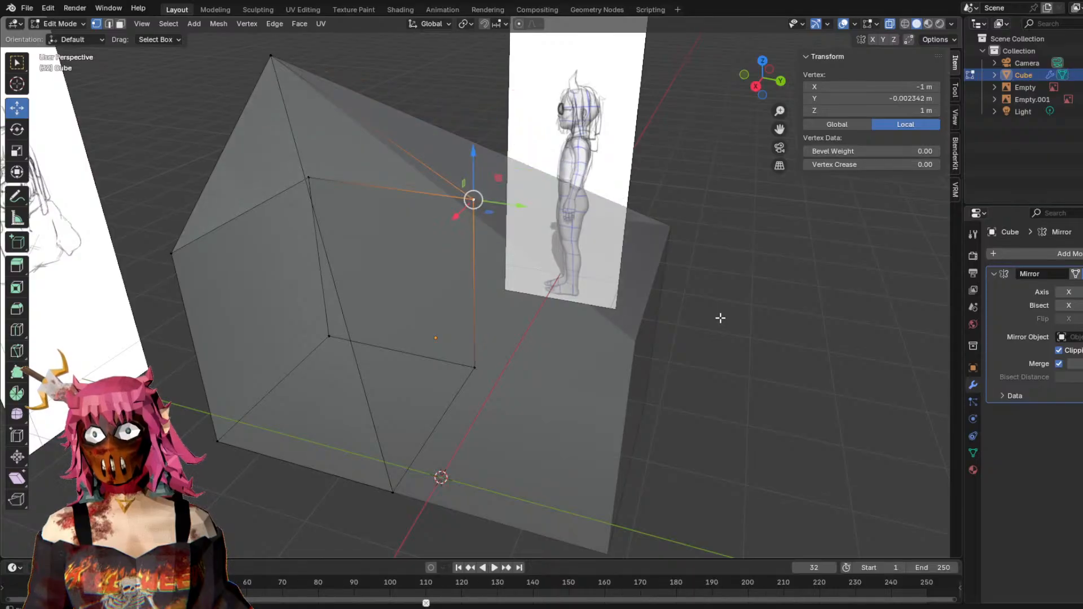
pyautogui.hotkey('ctrl', 'z')
pyautogui.hotkey('ctrl', 'z')
pyautogui.hotkey('ctrl', 'z')
pyautogui.hotkey('ctrl', 'z')
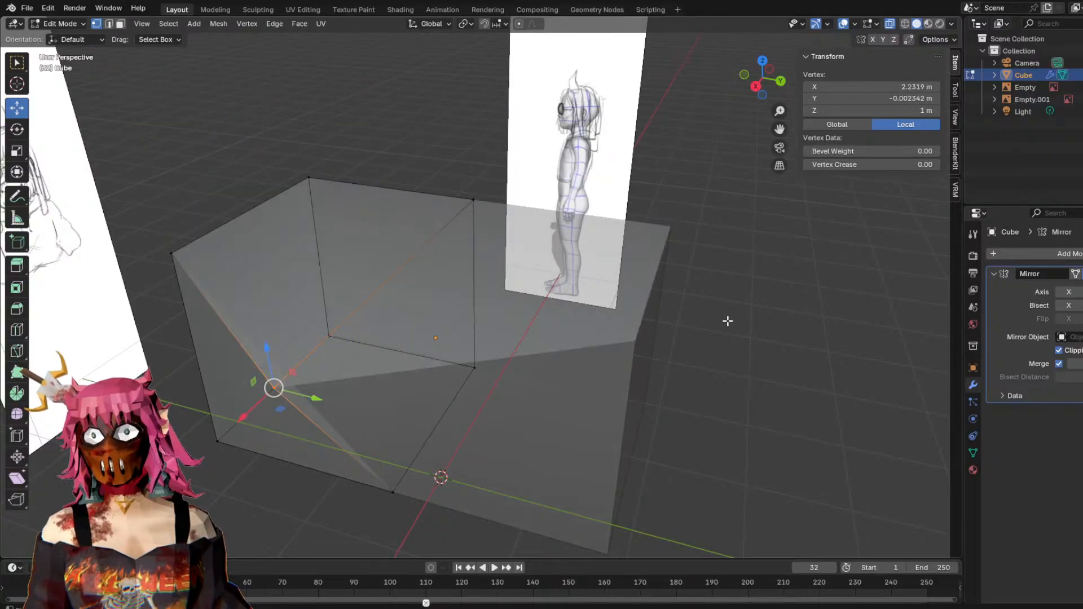
# Select the seam vertices one by one and nudge them along Y to snap them to the mirror plane at 0 m.
pyautogui.moveTo(727, 320); pyautogui.dragTo(399, 204, button='middle')
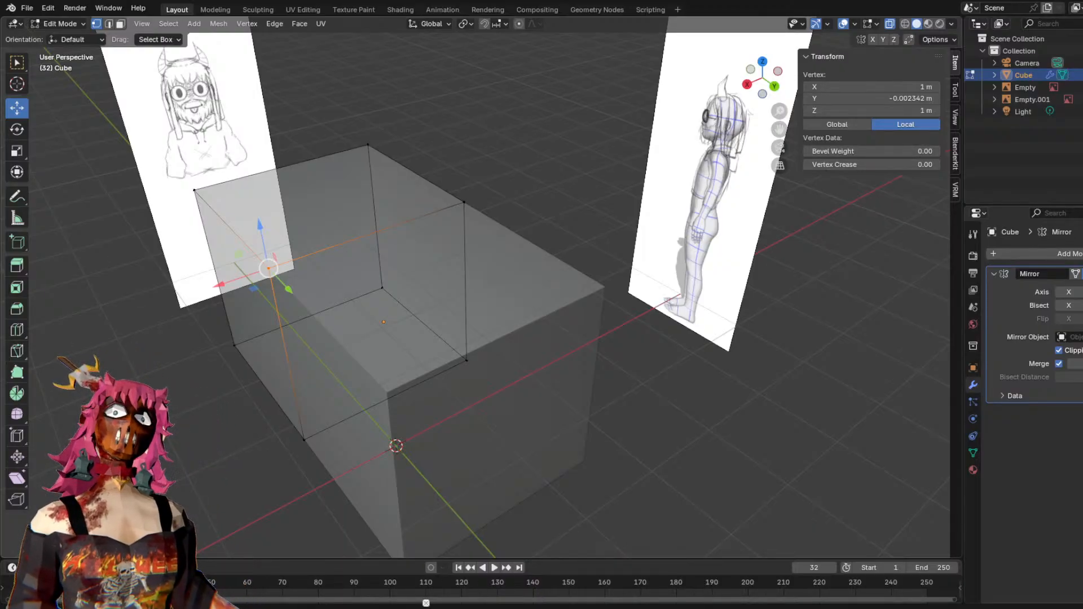
pyautogui.click(586, 62)
pyautogui.moveTo(618, 147); pyautogui.dragTo(731, 216, button='middle')
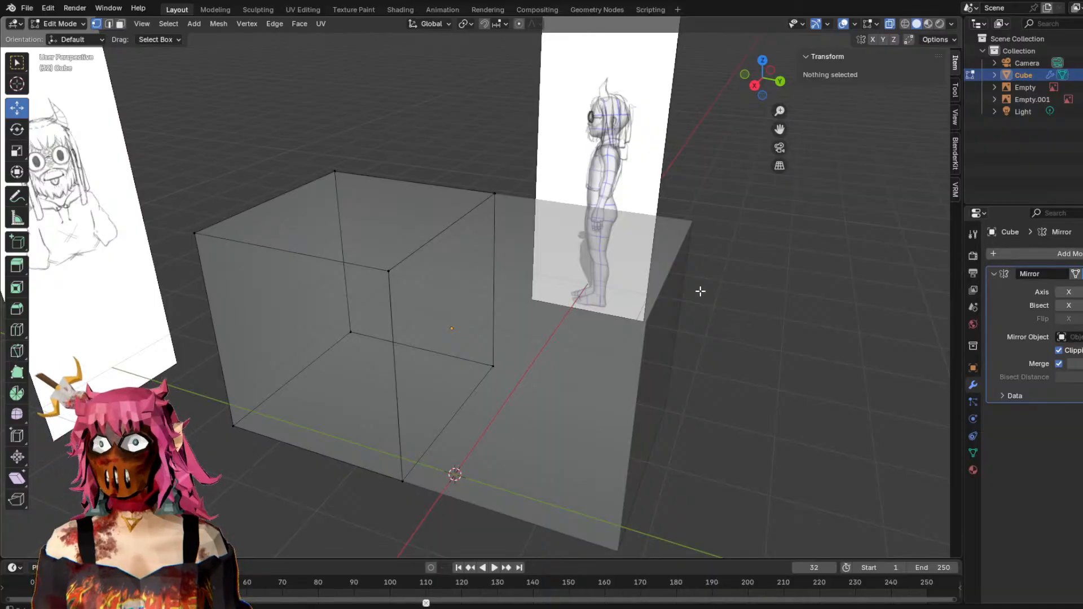
pyautogui.click(389, 271)
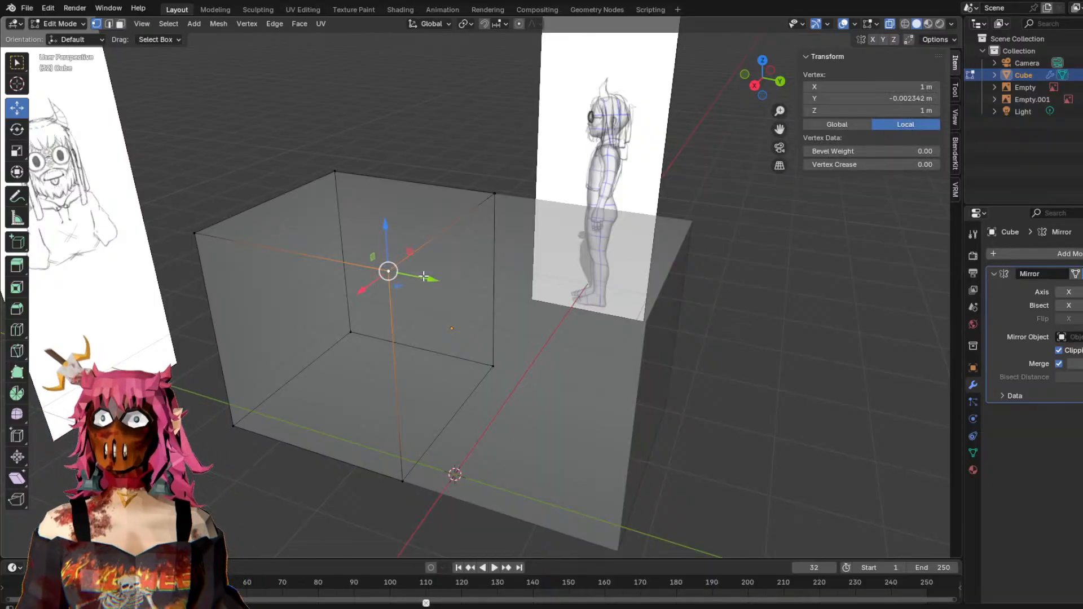
pyautogui.click(418, 275)
pyautogui.moveTo(576, 295); pyautogui.dragTo(509, 360, button='middle')
pyautogui.click(505, 361)
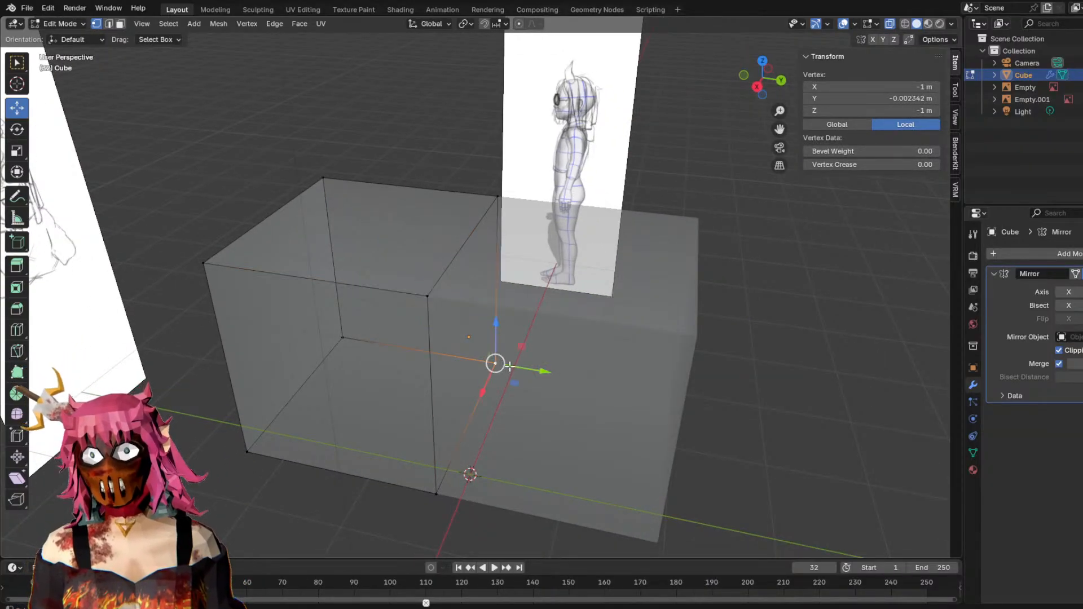
pyautogui.click(497, 196)
pyautogui.moveTo(501, 160); pyautogui.dragTo(497, 156)
pyautogui.hotkey('ctrl', 'z')
pyautogui.click(444, 485)
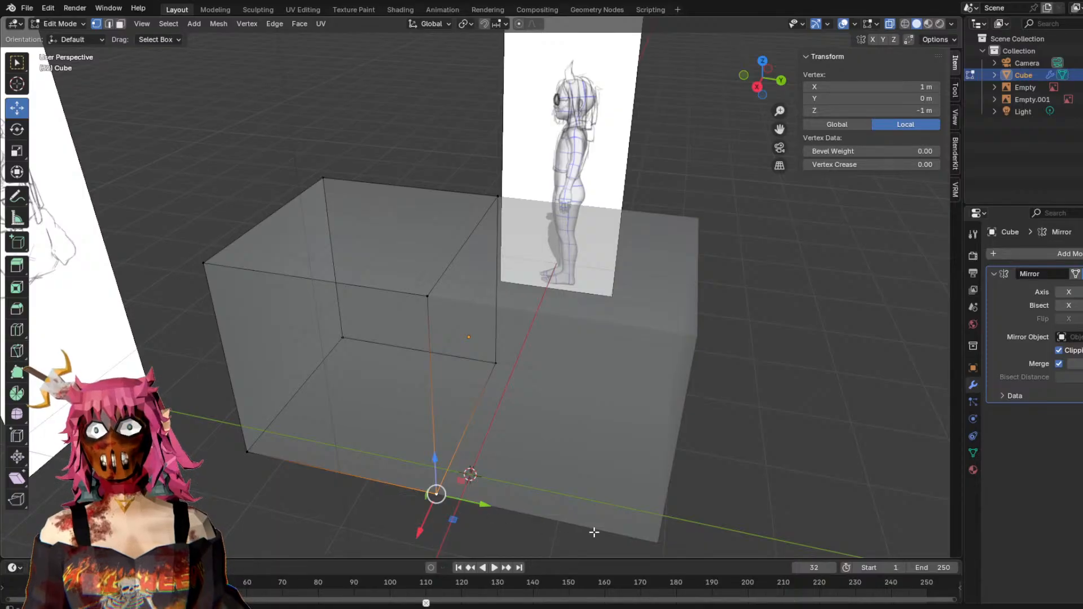
# Switch to Object Mode and select the front and side reference images in turn to read their locations.
pyautogui.moveTo(427, 439)
pyautogui.mouseDown(button='middle')
pyautogui.moveTo(488, 392)
pyautogui.moveTo(486, 382)
pyautogui.moveTo(578, 356)
pyautogui.moveTo(604, 295)
pyautogui.moveTo(541, 299)
pyautogui.moveTo(612, 306)
pyautogui.moveTo(476, 227)
pyautogui.mouseUp(button='middle')
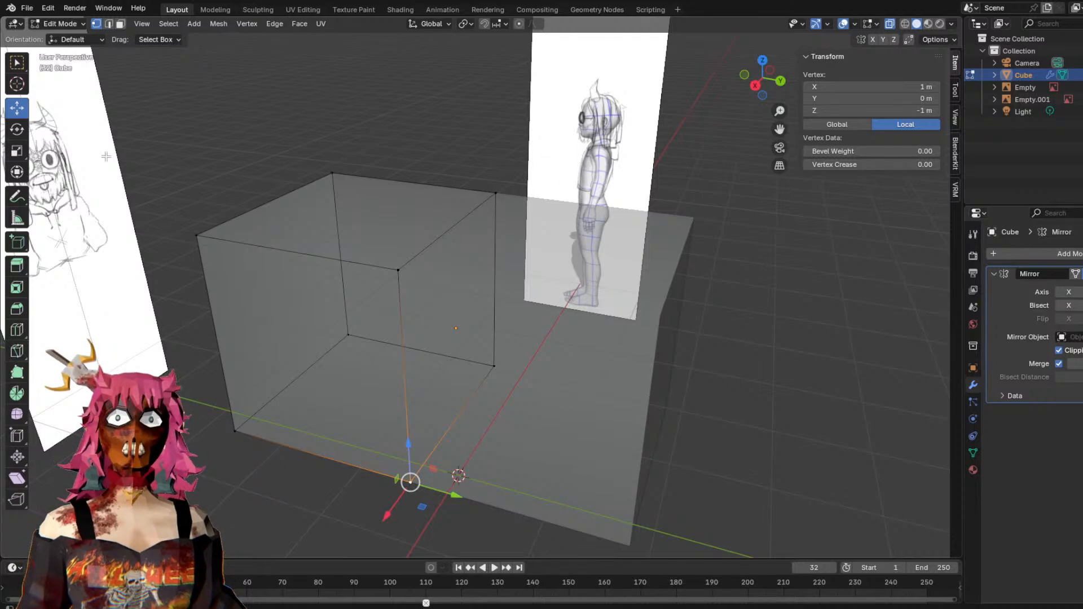
pyautogui.click(98, 186)
pyautogui.click(62, 24)
pyautogui.click(63, 36)
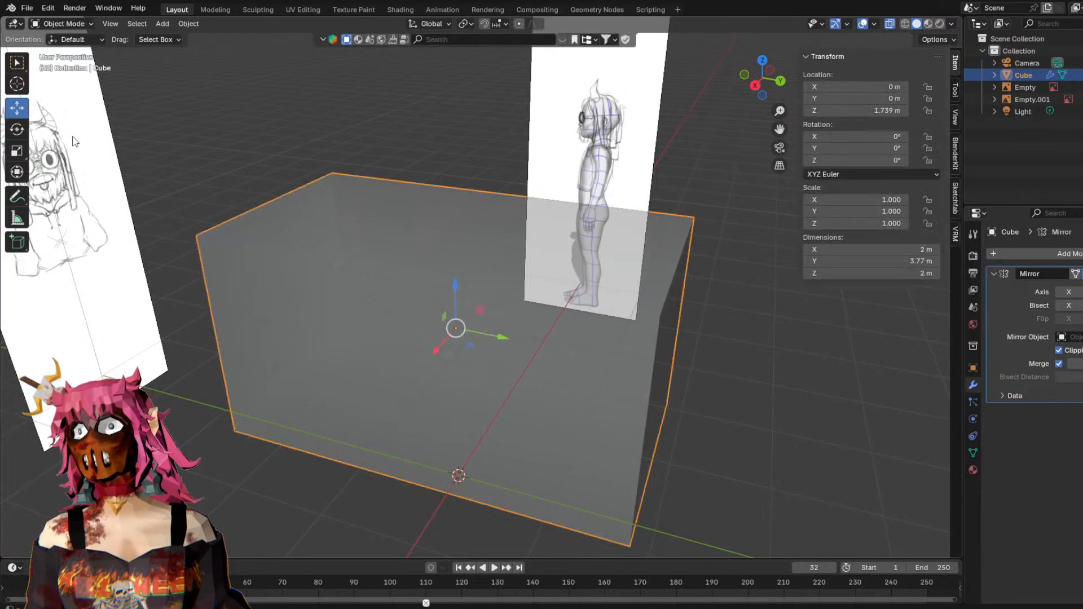
pyautogui.click(77, 156)
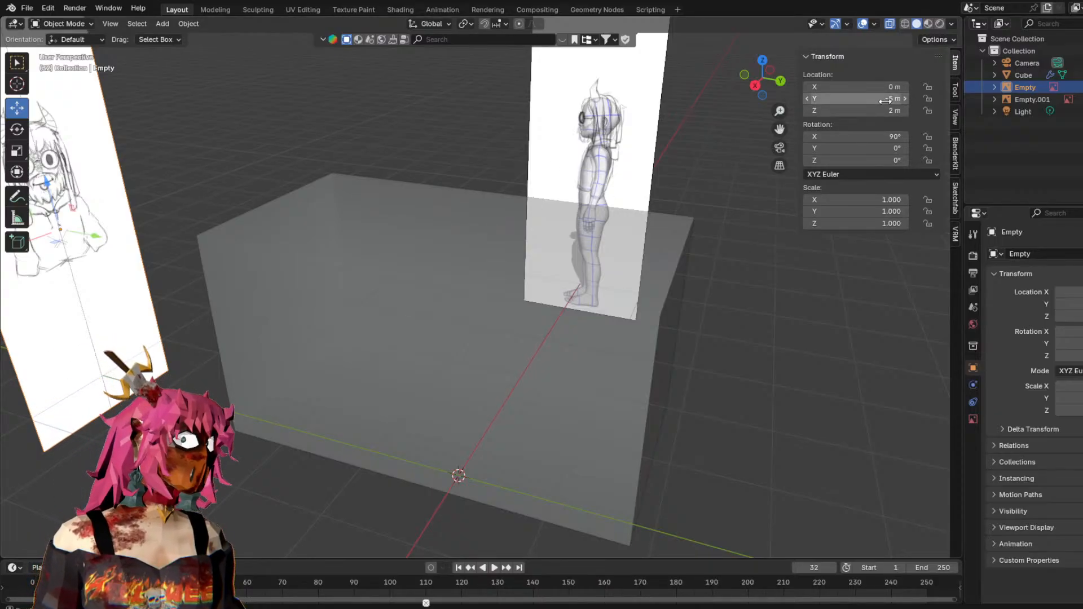
pyautogui.click(576, 102)
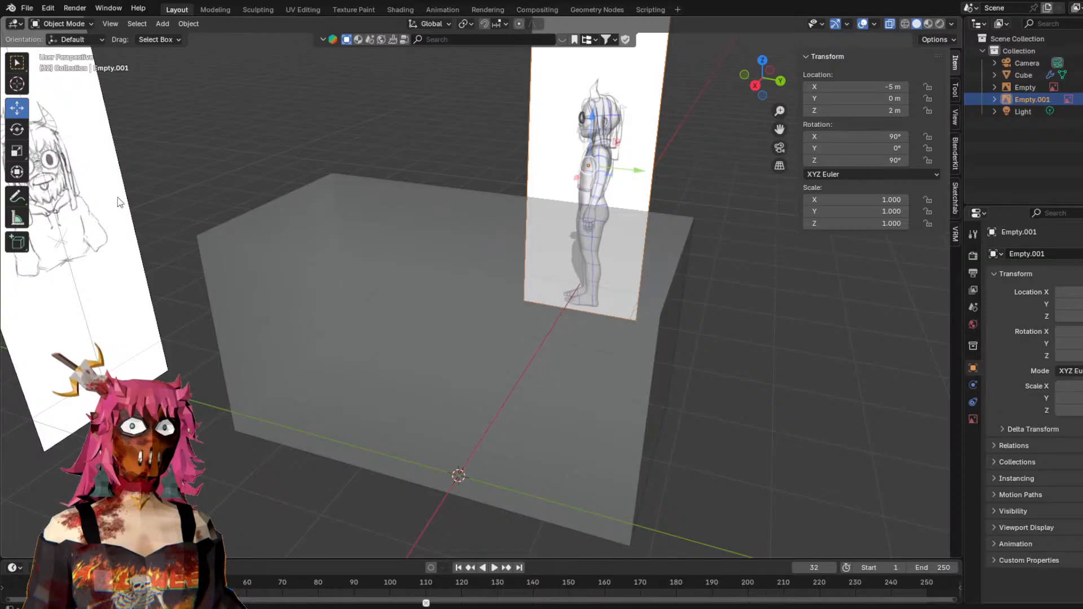
# Set the front reference image's location to X -5 m and Y 0 m.
pyautogui.click(79, 206)
pyautogui.click(890, 88)
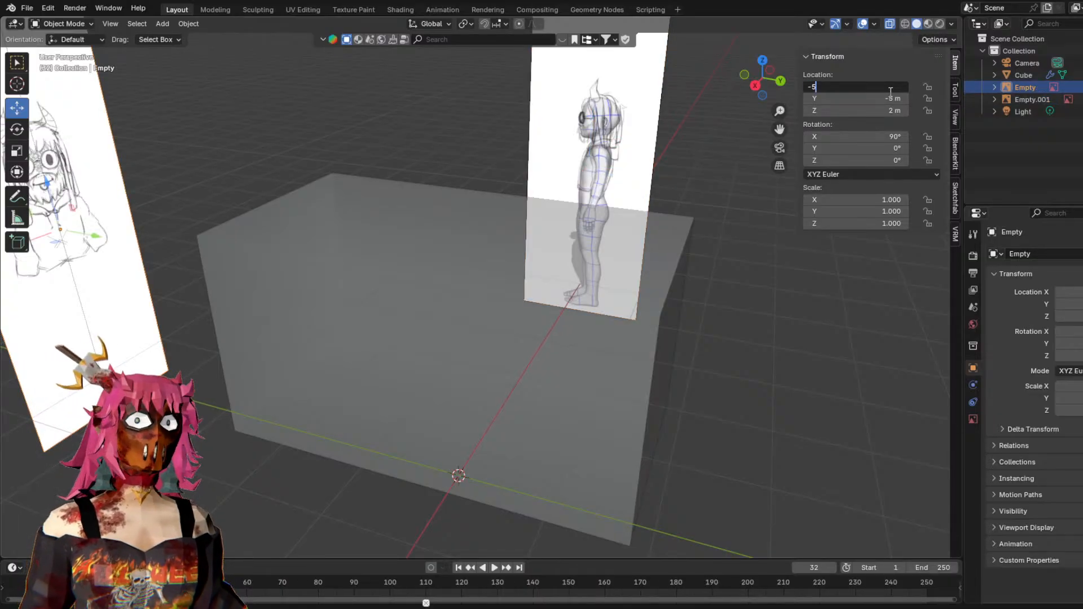
pyautogui.write('-5')
pyautogui.press('Return')
pyautogui.click(897, 99)
pyautogui.write('0')
pyautogui.press('Return')
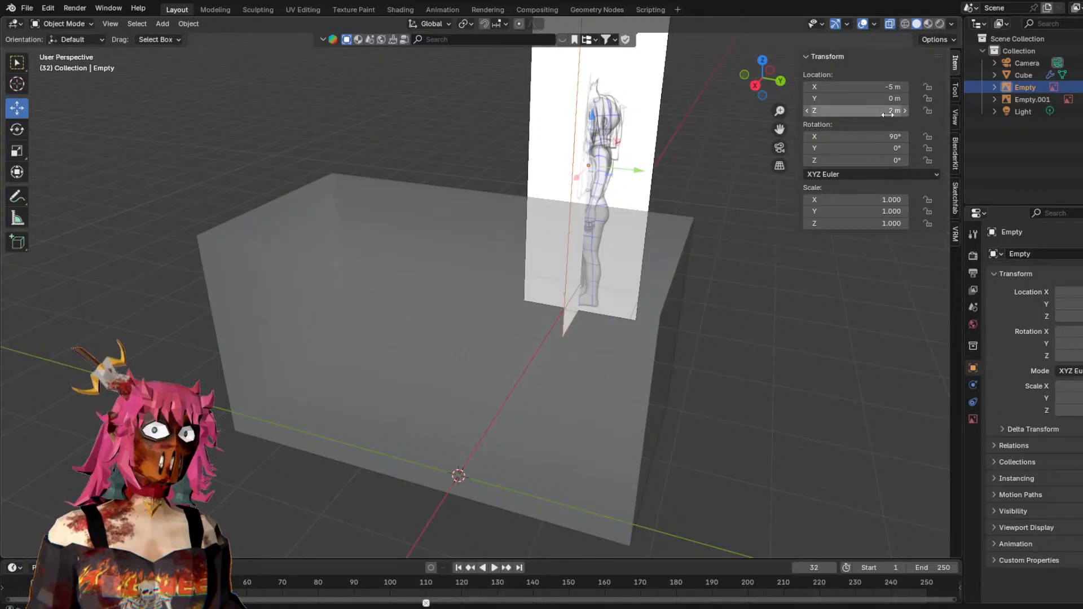
# Select the side reference image and set its location to X 0 m and Y -5 m.
pyautogui.click(642, 122)
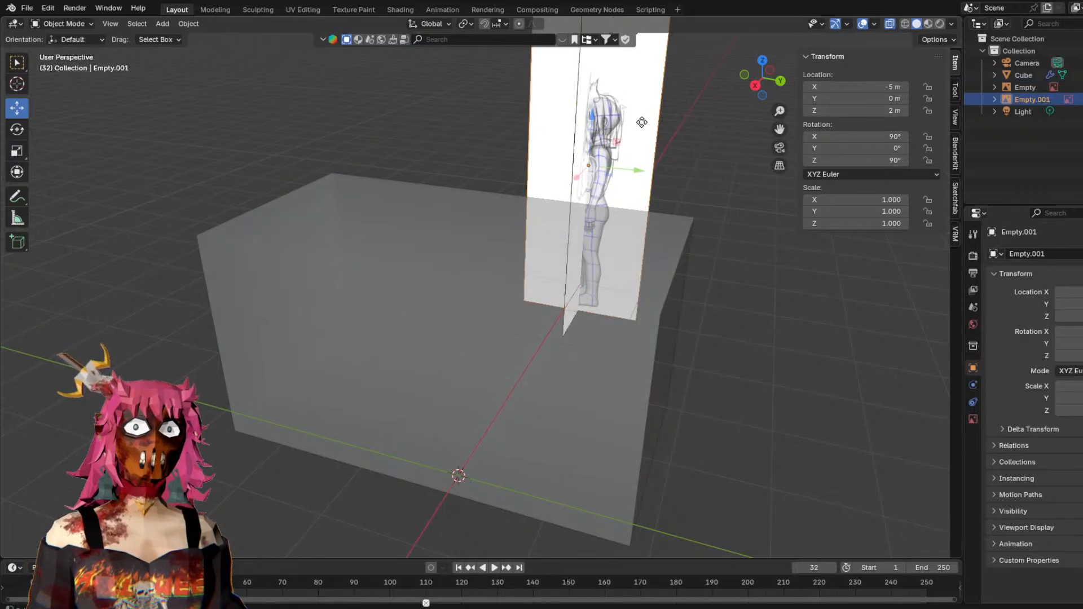
pyautogui.click(450, 120)
pyautogui.click(545, 108)
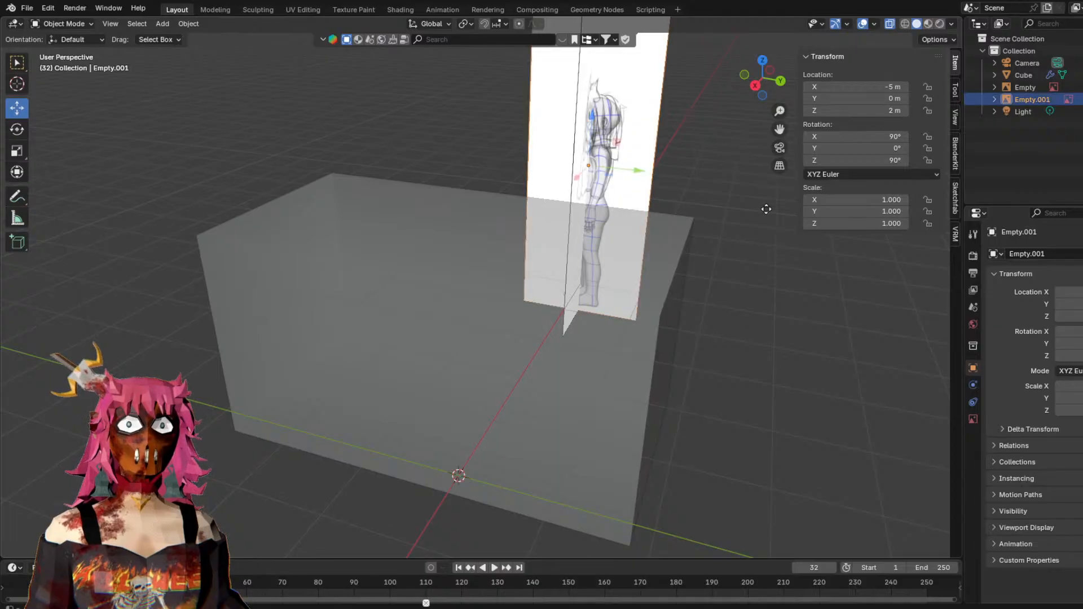
pyautogui.click(767, 207)
pyautogui.moveTo(653, 113); pyautogui.dragTo(526, 231, button='middle')
pyautogui.moveTo(604, 394); pyautogui.dragTo(641, 404, button='middle')
pyautogui.click(502, 370)
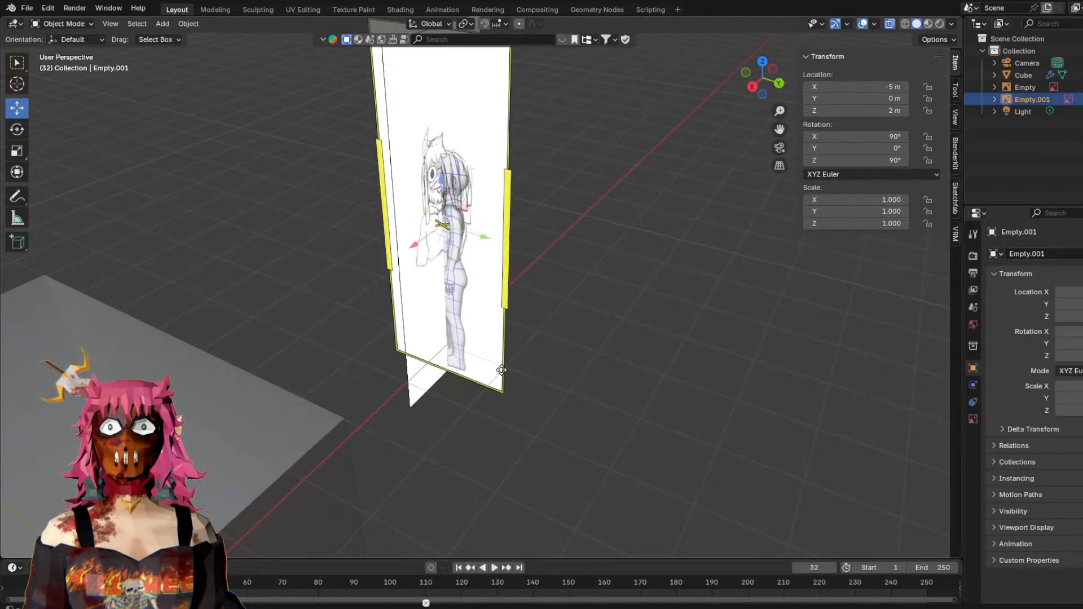
pyautogui.click(886, 88)
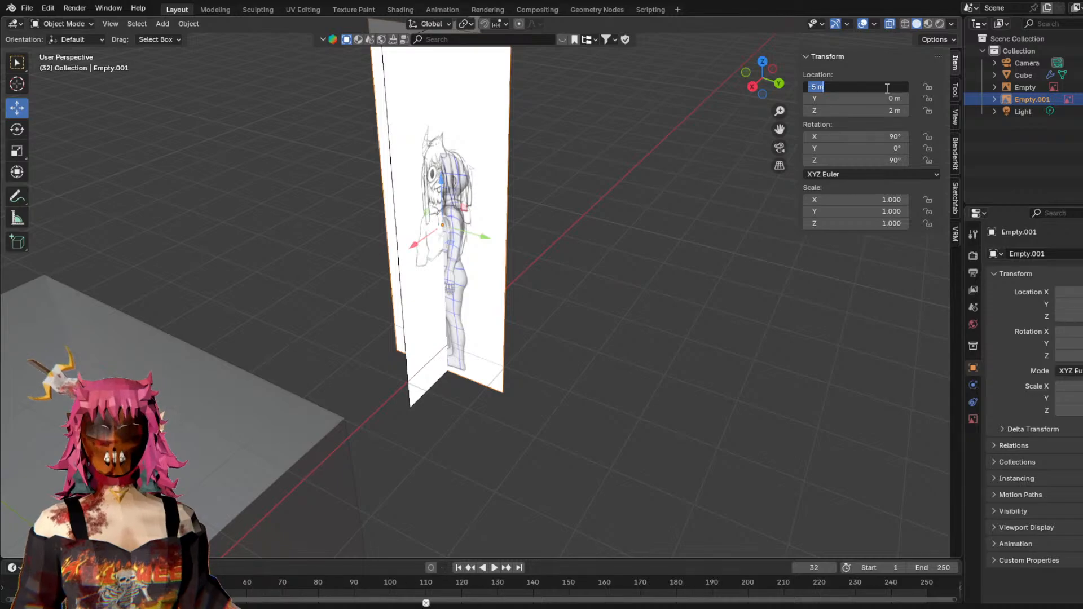
pyautogui.write('0')
pyautogui.press('Tab')
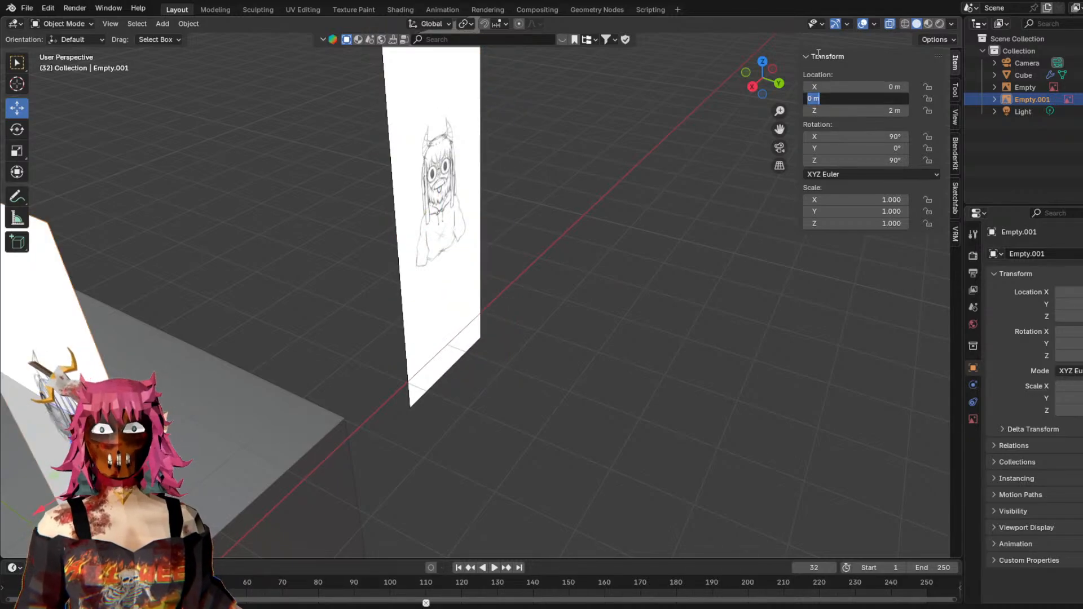
pyautogui.press('Return')
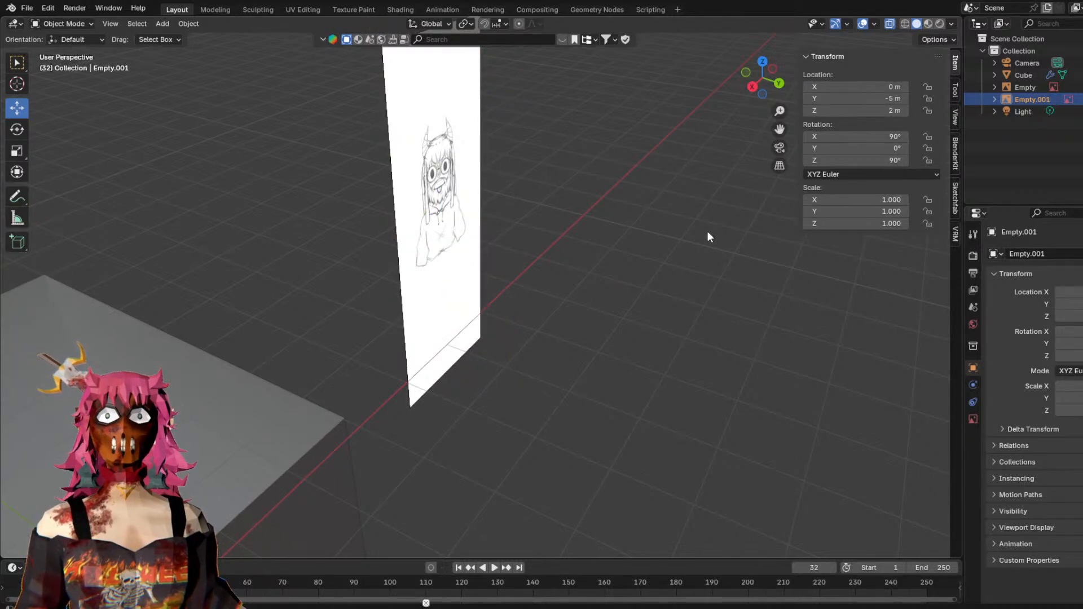
# Try an X rotation of 0° on the side reference image, and return it to 90°.
pyautogui.scroll(-1, 570, 204)
pyautogui.keyDown('shift'); pyautogui.moveTo(365, 222); pyautogui.dragTo(541, 145, button='middle'); pyautogui.keyUp('shift')
pyautogui.scroll(-2, 540, 145)
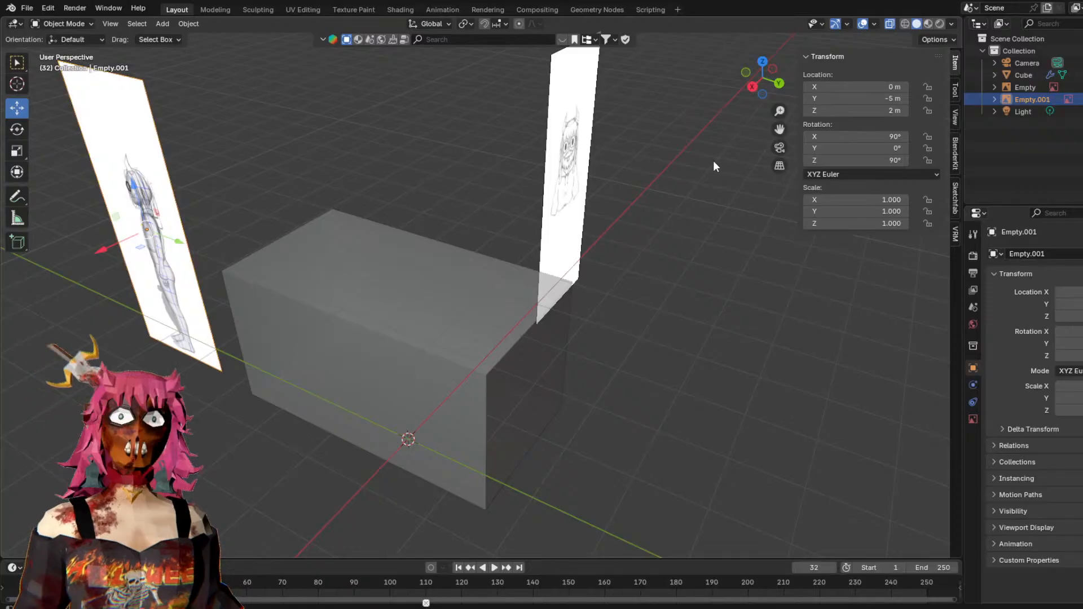
pyautogui.click(874, 137)
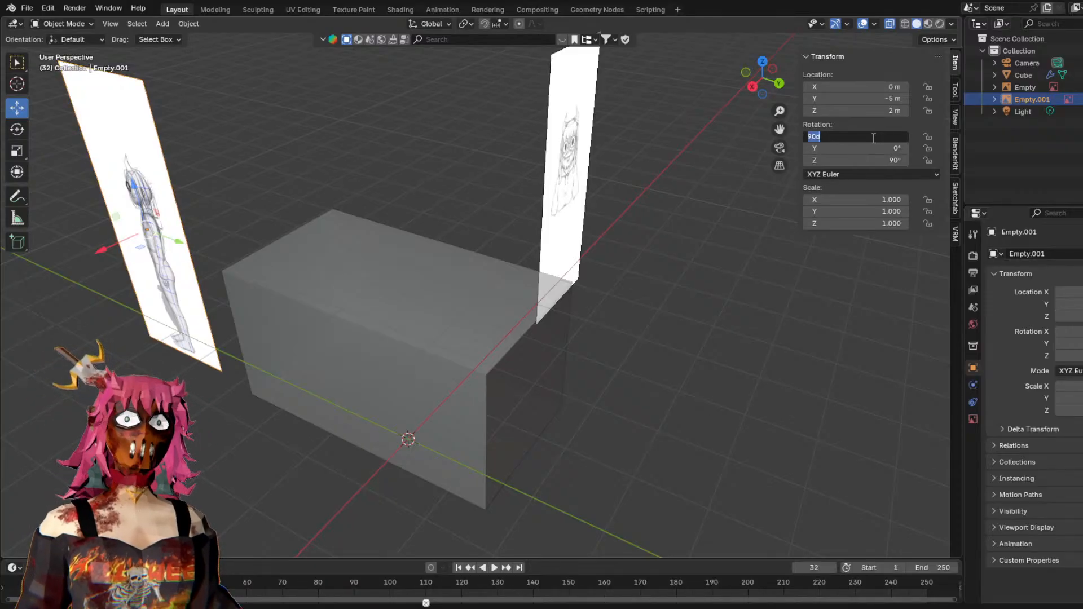
pyautogui.write('0')
pyautogui.press('Return')
pyautogui.click(881, 134)
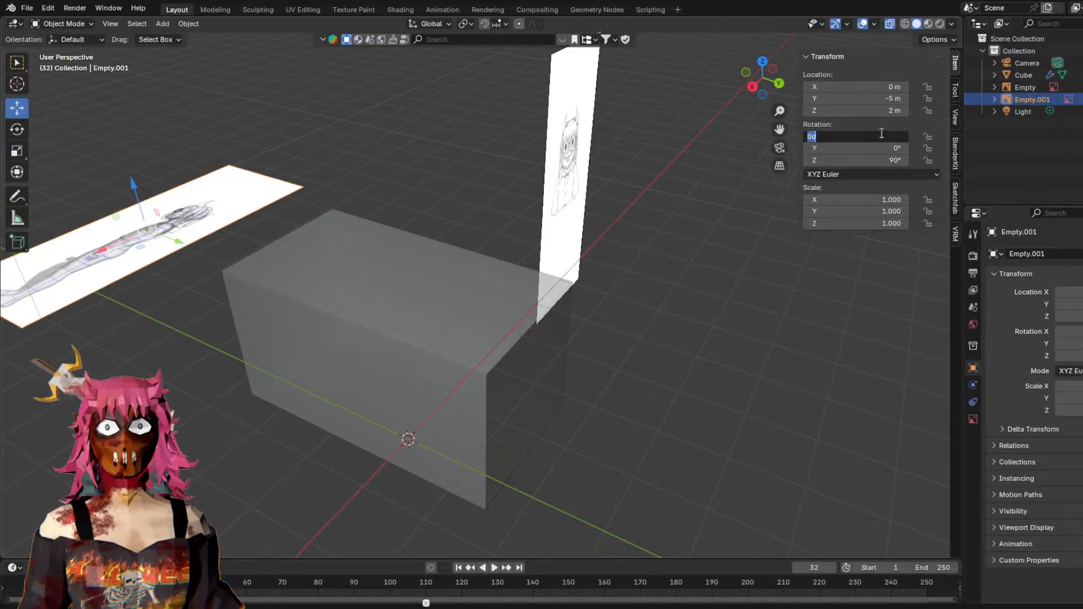
pyautogui.write('90')
pyautogui.press('Return')
# Set the side reference image's Z rotation to 0°.
pyautogui.click(889, 159)
pyautogui.write('0')
pyautogui.press('Return')
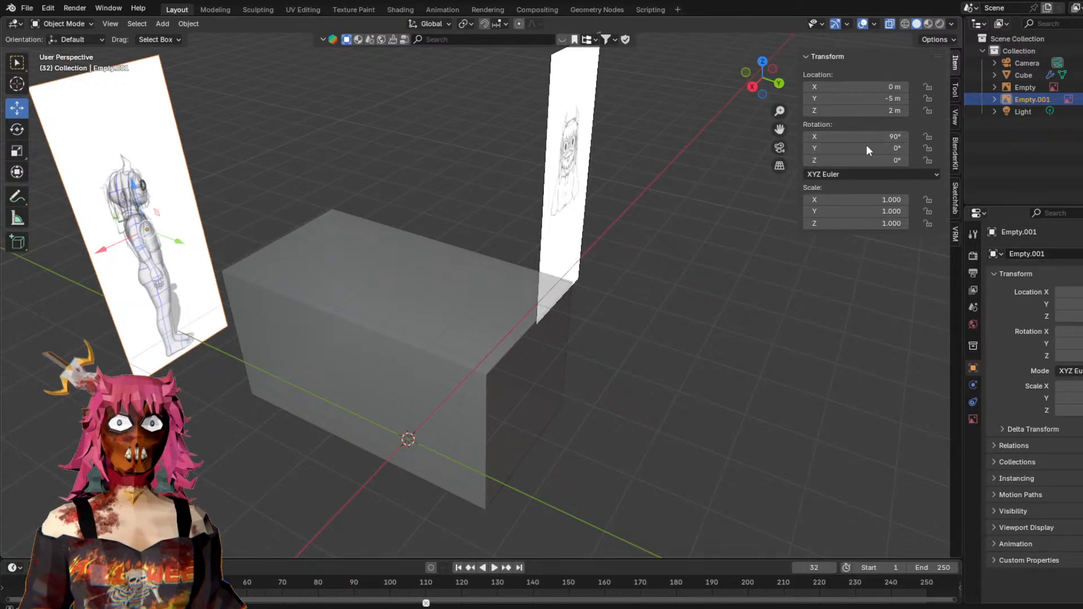
# Select the front reference image and set its Z rotation to 90°.
pyautogui.click(584, 137)
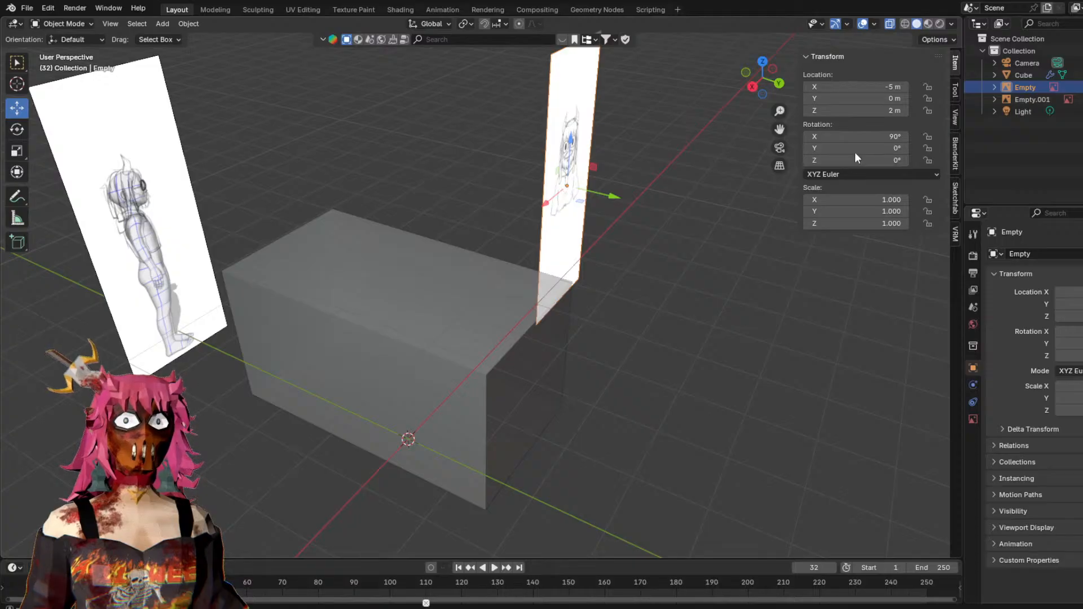
pyautogui.click(852, 160)
pyautogui.write('90')
pyautogui.press('Return')
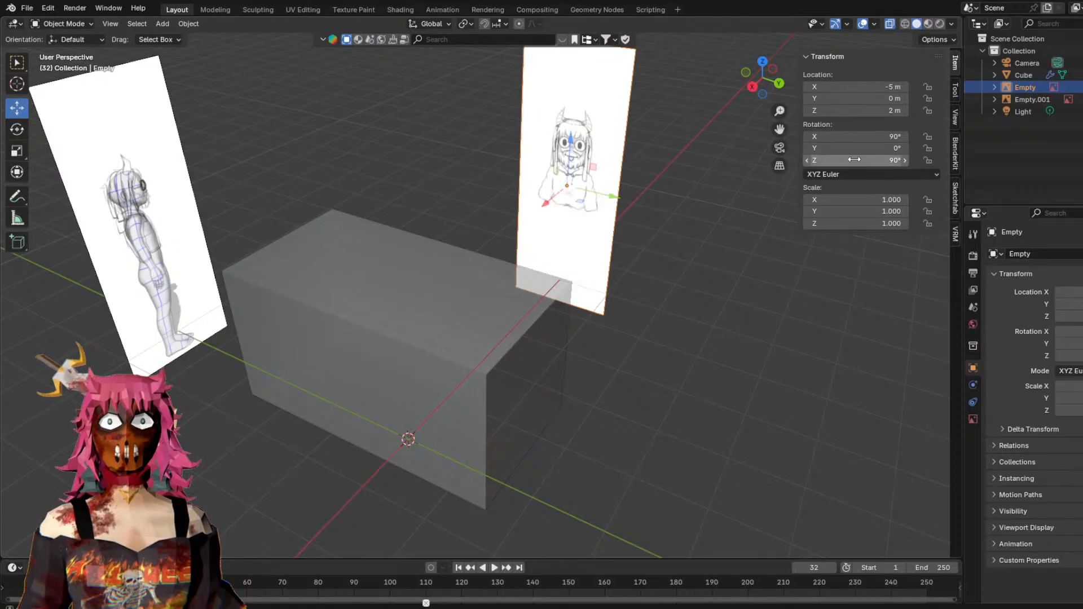
# Select the side reference image and set its Z rotation to 180°.
pyautogui.click(674, 220)
pyautogui.moveTo(675, 228); pyautogui.dragTo(257, 153, button='middle')
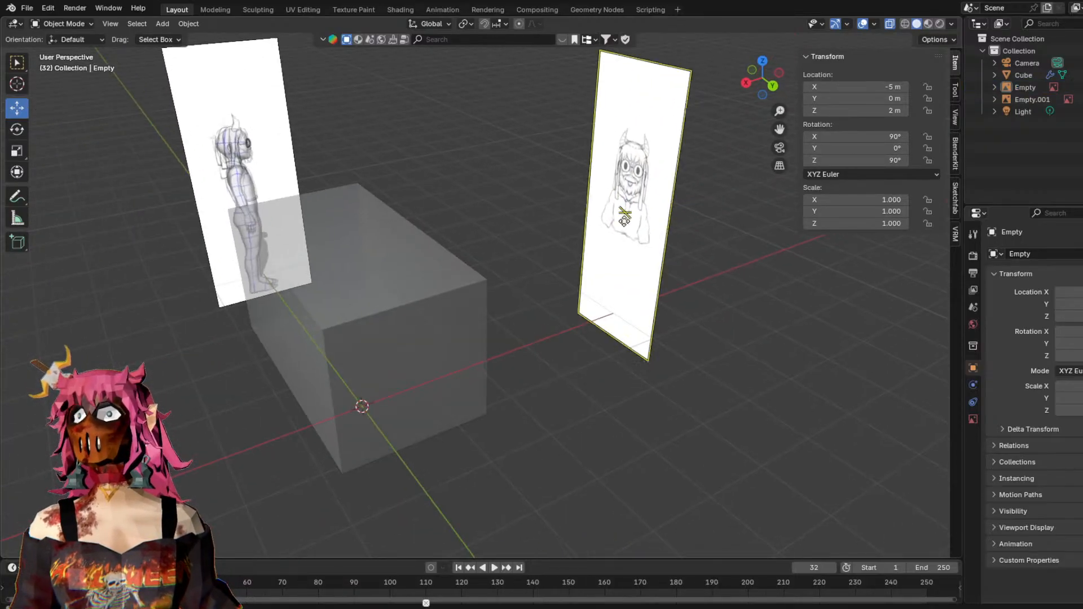
pyautogui.click(257, 151)
pyautogui.click(885, 160)
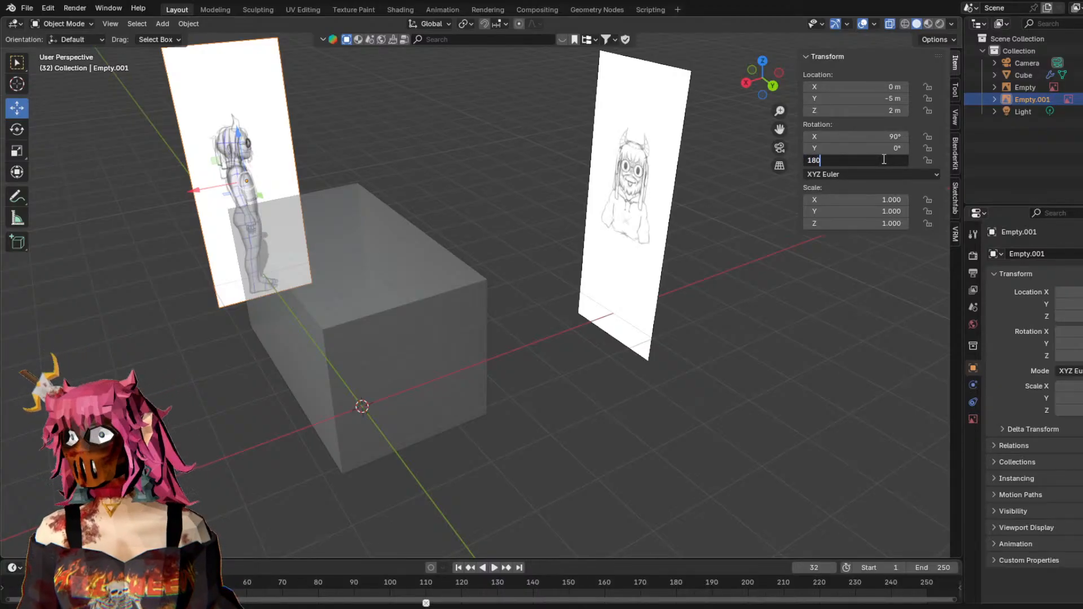
pyautogui.write('180')
pyautogui.press('Return')
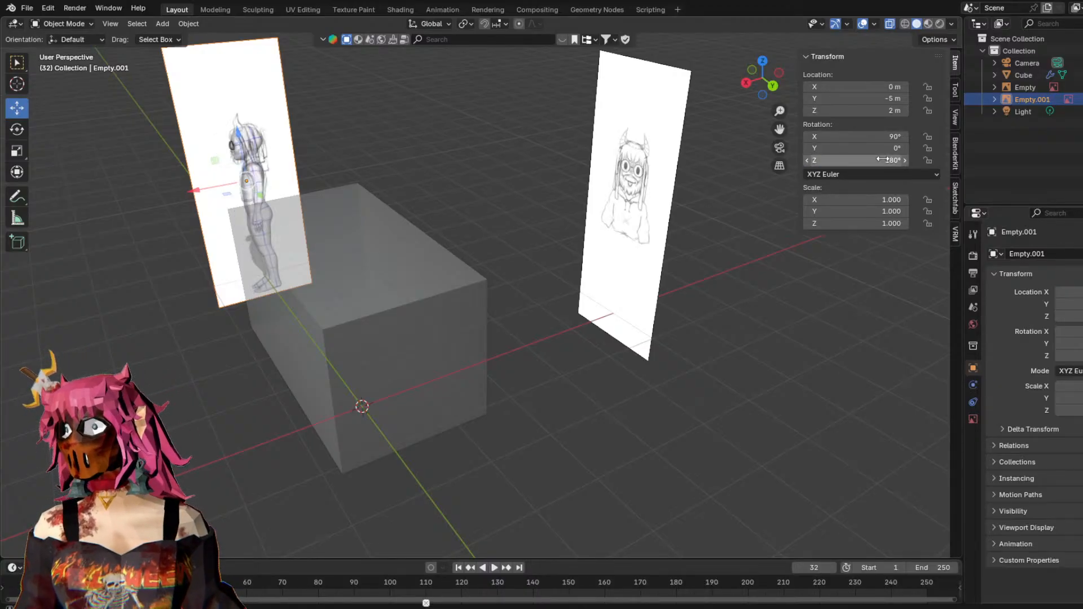
# Move the side reference image next to the front reference for comparison, to about X -4.61 m and Y 0.16 m.
pyautogui.click(737, 301)
pyautogui.moveTo(677, 301); pyautogui.dragTo(442, 281, button='middle')
pyautogui.moveTo(632, 281); pyautogui.dragTo(472, 282, button='middle')
pyautogui.moveTo(545, 257); pyautogui.dragTo(264, 236, button='middle')
pyautogui.click(264, 236)
pyautogui.moveTo(274, 301); pyautogui.dragTo(616, 306)
pyautogui.moveTo(616, 306); pyautogui.dragTo(598, 281, button='middle')
pyautogui.press('g')
pyautogui.press('x')
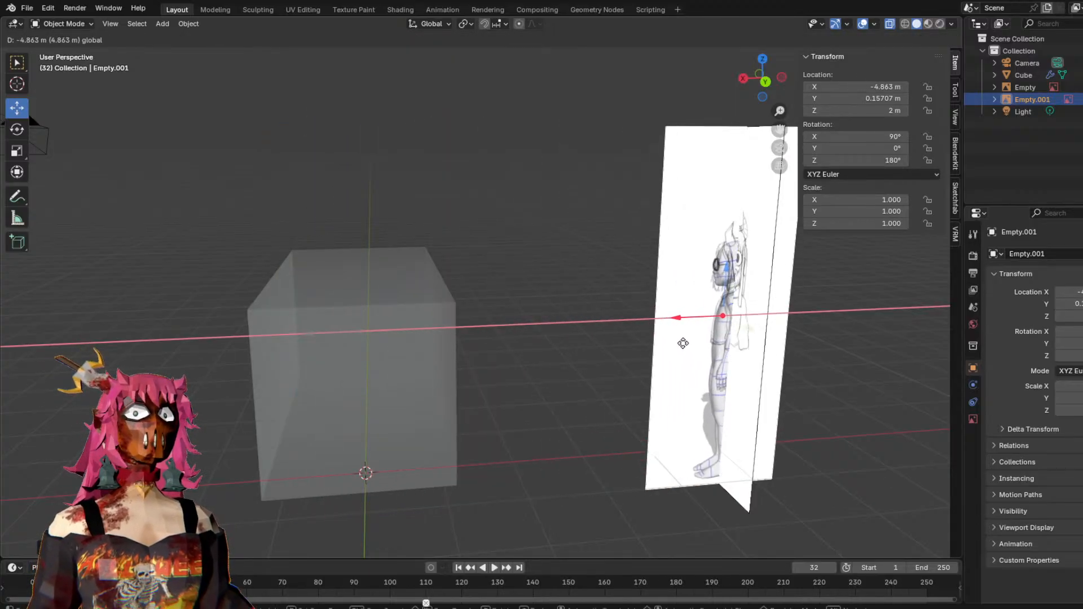
pyautogui.click(666, 339)
# Raise the side reference image along Z to about 2.15 m, and reset its Z location to 2 m.
pyautogui.press('g')
pyautogui.press('z')
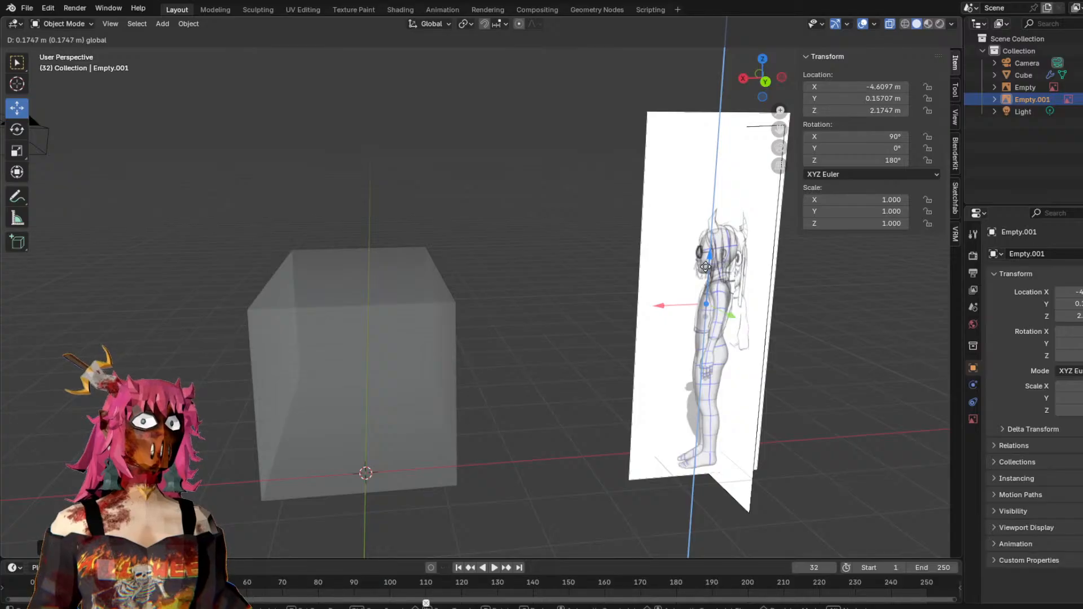
pyautogui.click(705, 270)
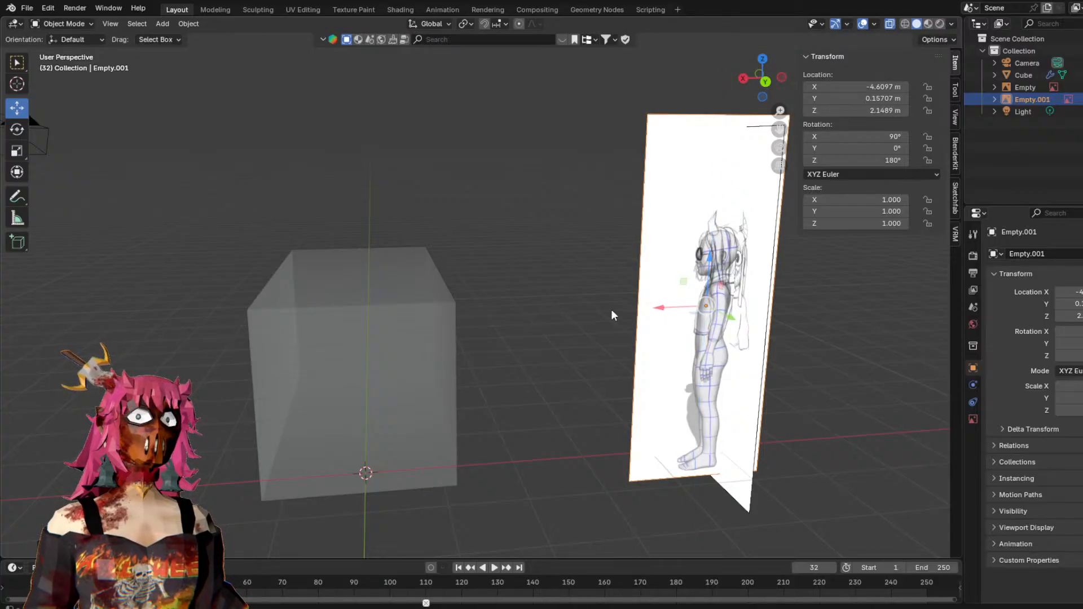
pyautogui.moveTo(591, 314); pyautogui.dragTo(510, 320, button='middle')
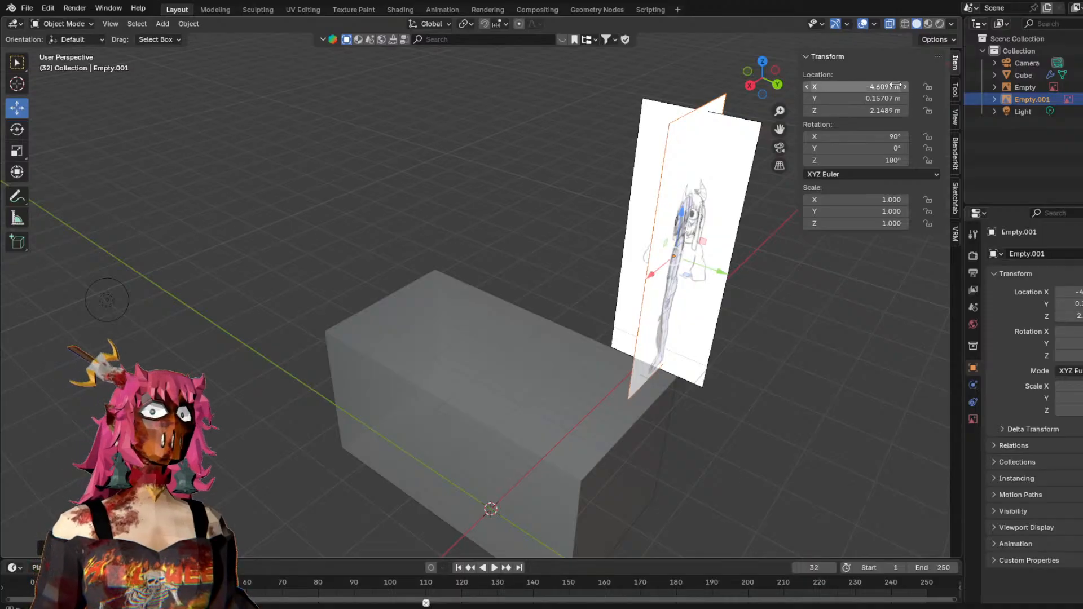
pyautogui.click(872, 111)
pyautogui.write('2')
pyautogui.press('Return')
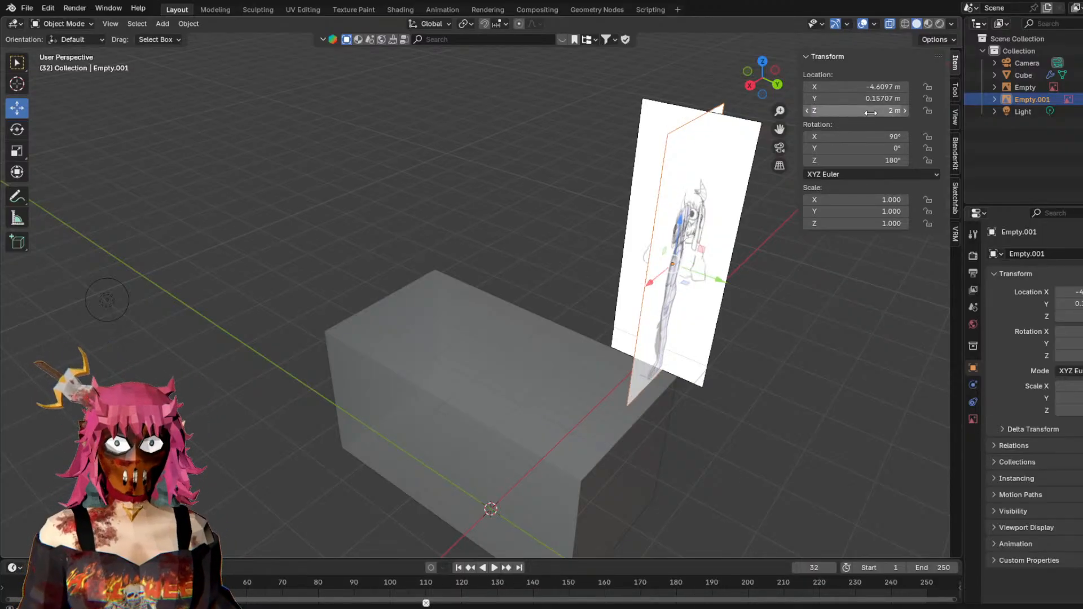
# Raise the side reference image to about Z 2.154 m, matching the character's height to the front reference.
pyautogui.click(870, 111)
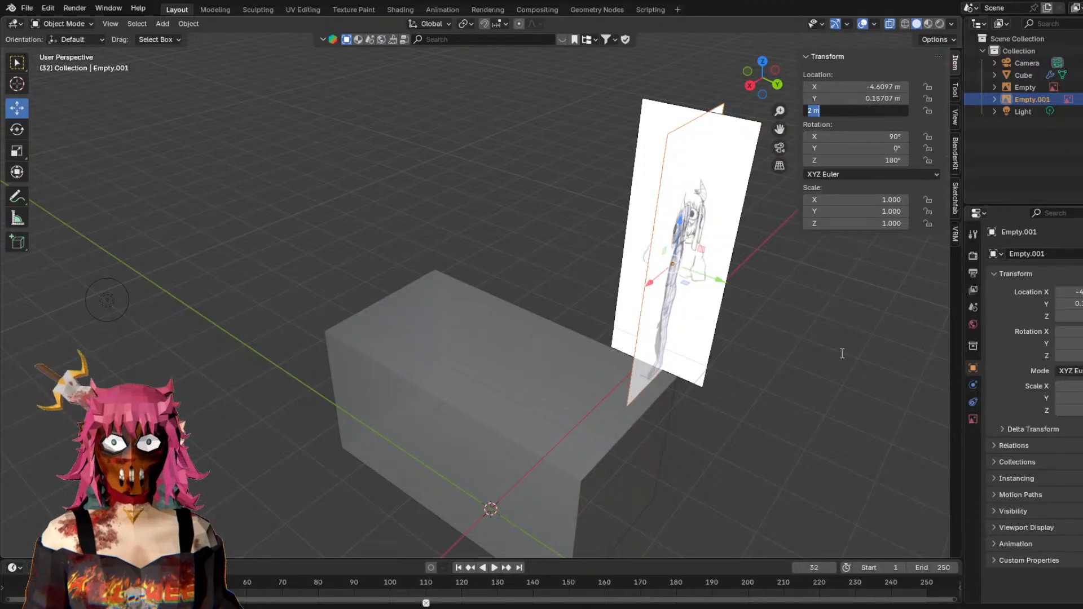
pyautogui.click(852, 297)
pyautogui.moveTo(852, 296); pyautogui.dragTo(710, 286, button='middle')
pyautogui.moveTo(686, 297); pyautogui.dragTo(688, 281)
pyautogui.moveTo(759, 277); pyautogui.dragTo(804, 268, button='middle')
pyautogui.moveTo(711, 247); pyautogui.dragTo(711, 250)
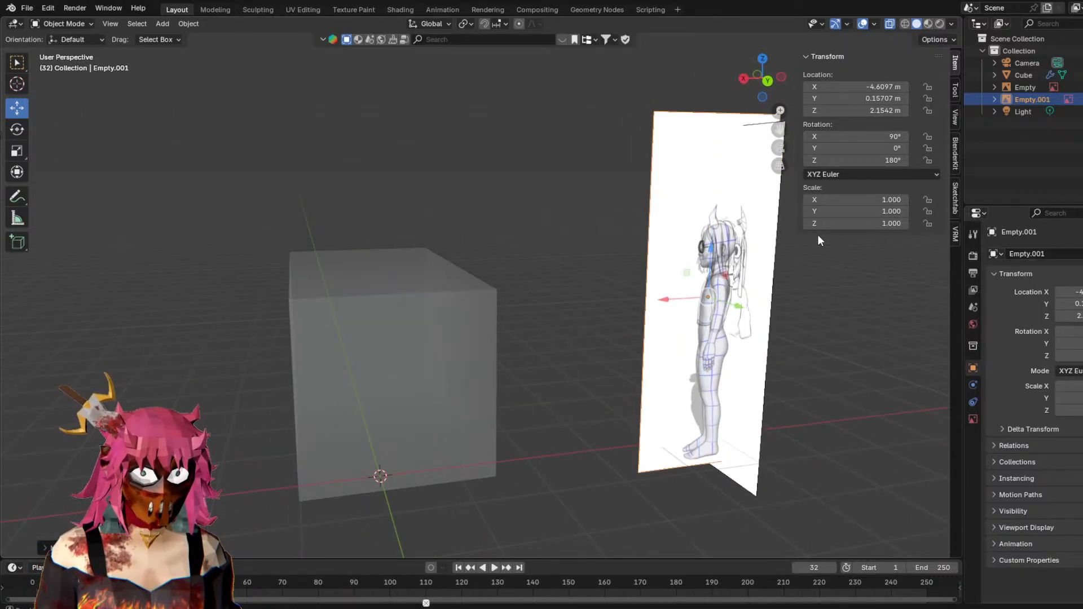
# Set the side reference image's location to Y 0 m and X 0 m.
pyautogui.moveTo(844, 290); pyautogui.dragTo(818, 299, button='middle')
pyautogui.click(859, 113)
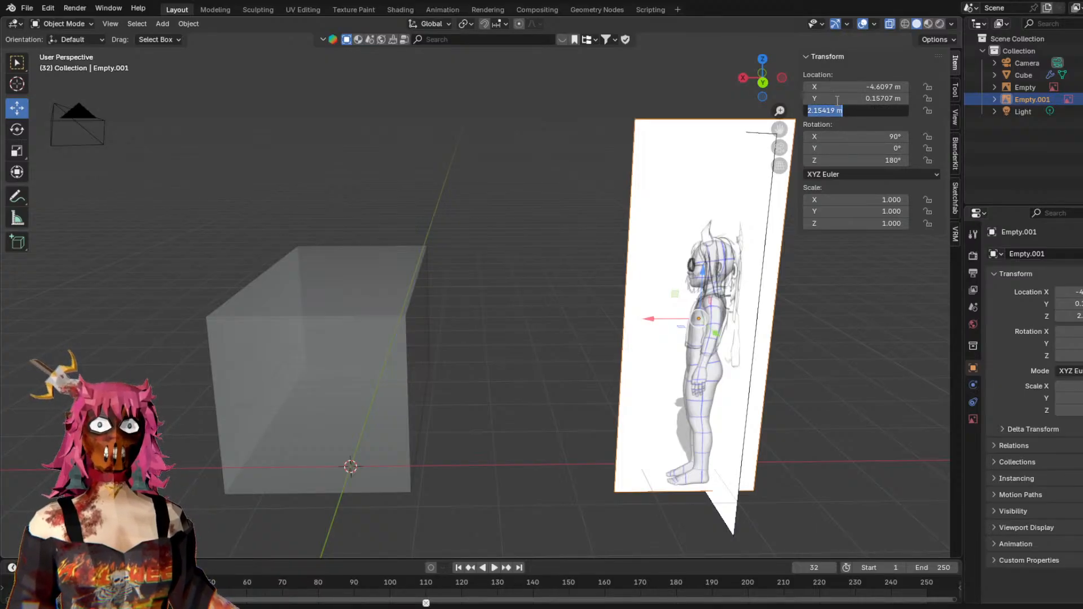
pyautogui.click(880, 66)
pyautogui.click(856, 99)
pyautogui.write('0')
pyautogui.press('Return')
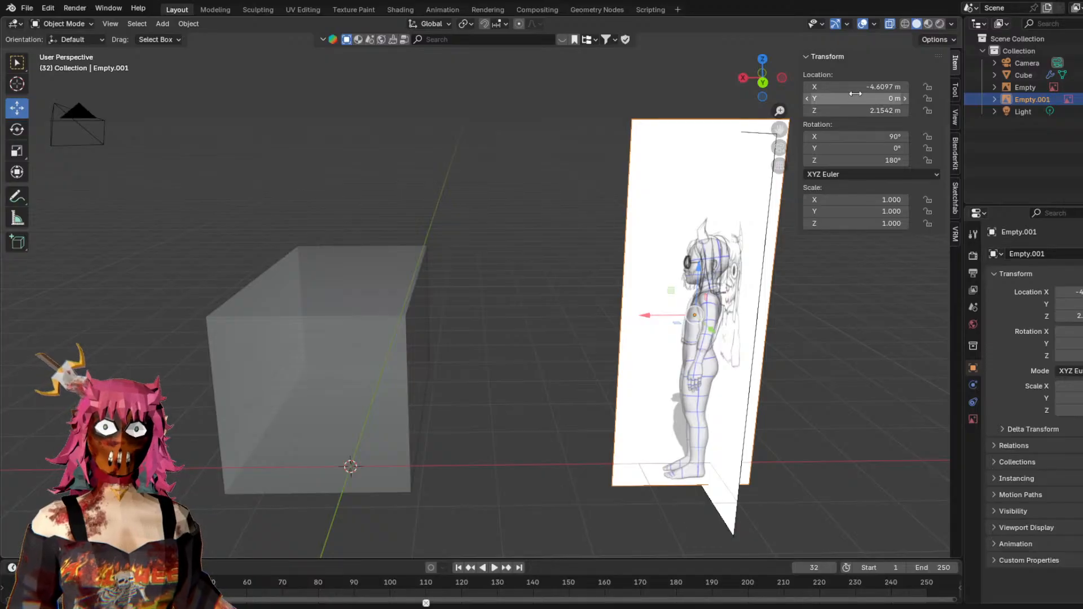
pyautogui.click(866, 85)
pyautogui.write('0')
pyautogui.press('Return')
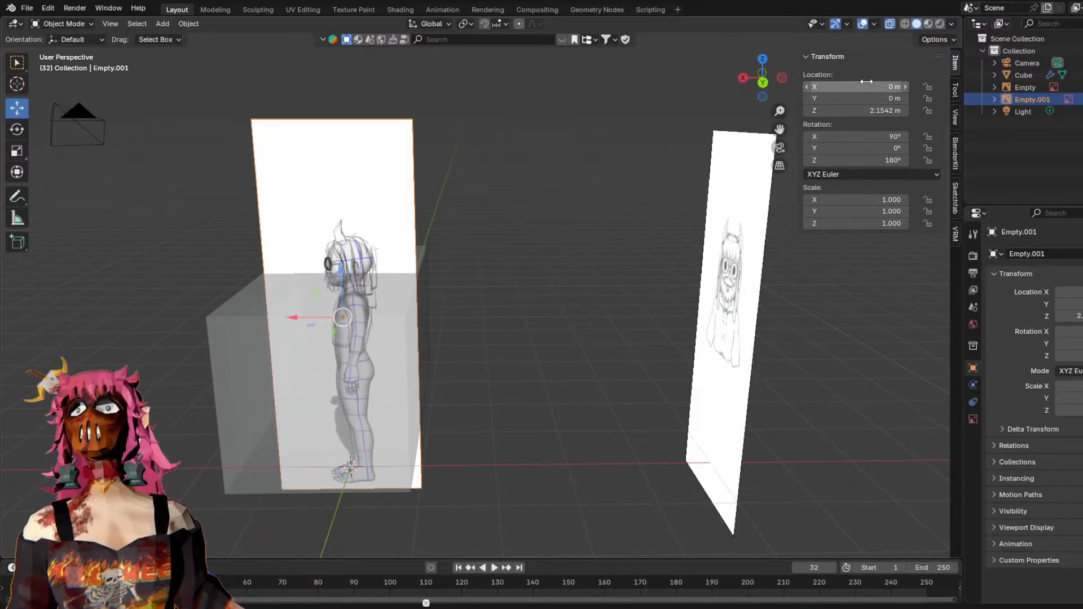
# Move the side reference image back along Y to the cube's far side and set its Y location to -5 m.
pyautogui.moveTo(801, 104); pyautogui.dragTo(625, 192, button='middle')
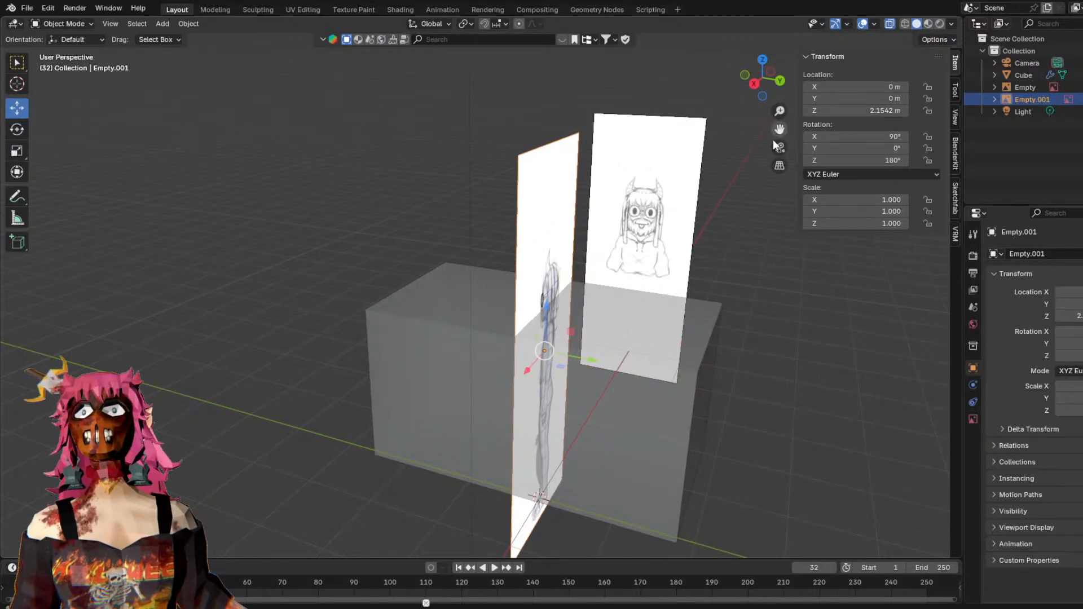
pyautogui.click(656, 174)
pyautogui.click(553, 209)
pyautogui.click(685, 171)
pyautogui.click(558, 207)
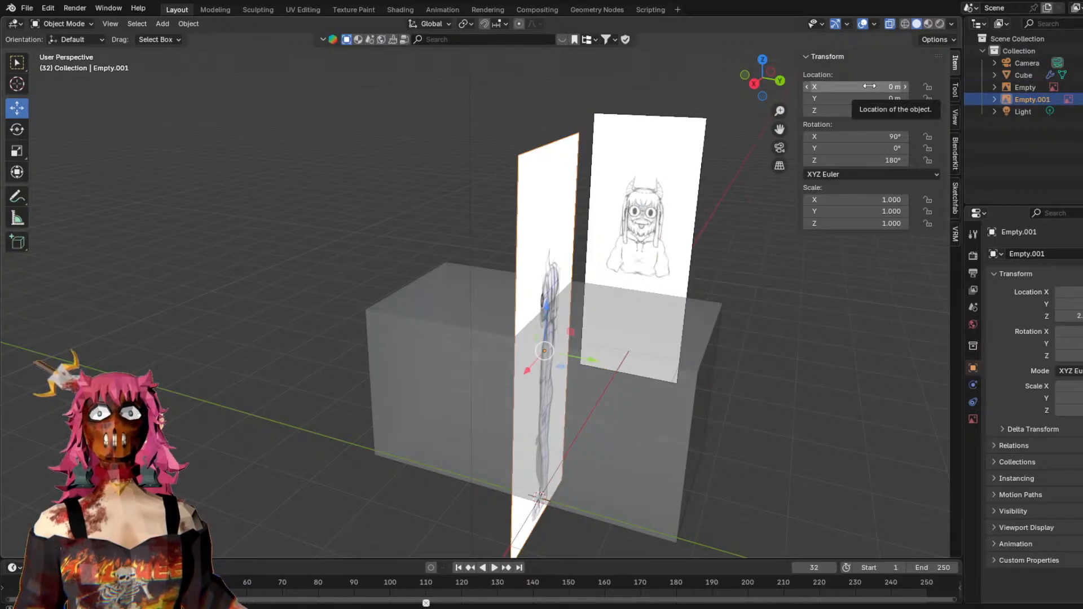
pyautogui.press('g')
pyautogui.press('y')
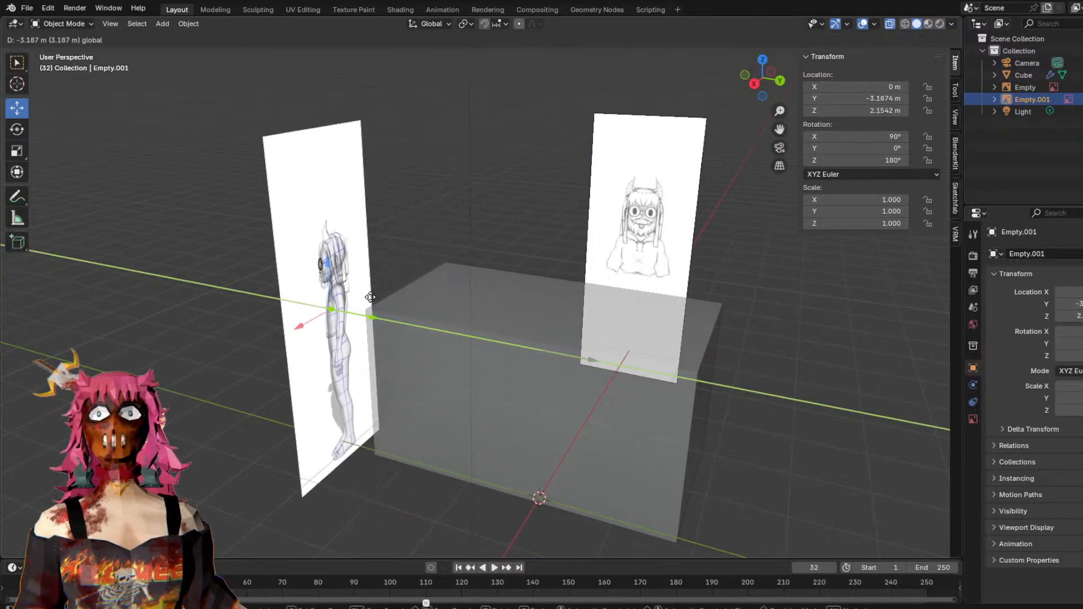
pyautogui.click(373, 298)
pyautogui.click(855, 99)
pyautogui.write('-5')
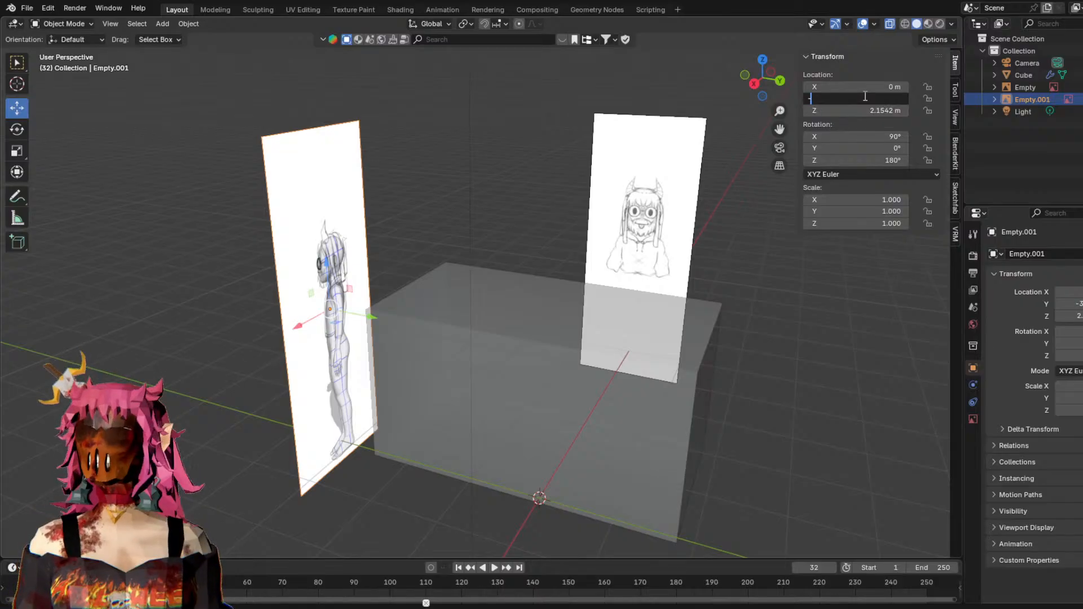
pyautogui.press('Return')
# Select the front reference and the cube in turn, and examine how both references stand around the cube.
pyautogui.click(643, 150)
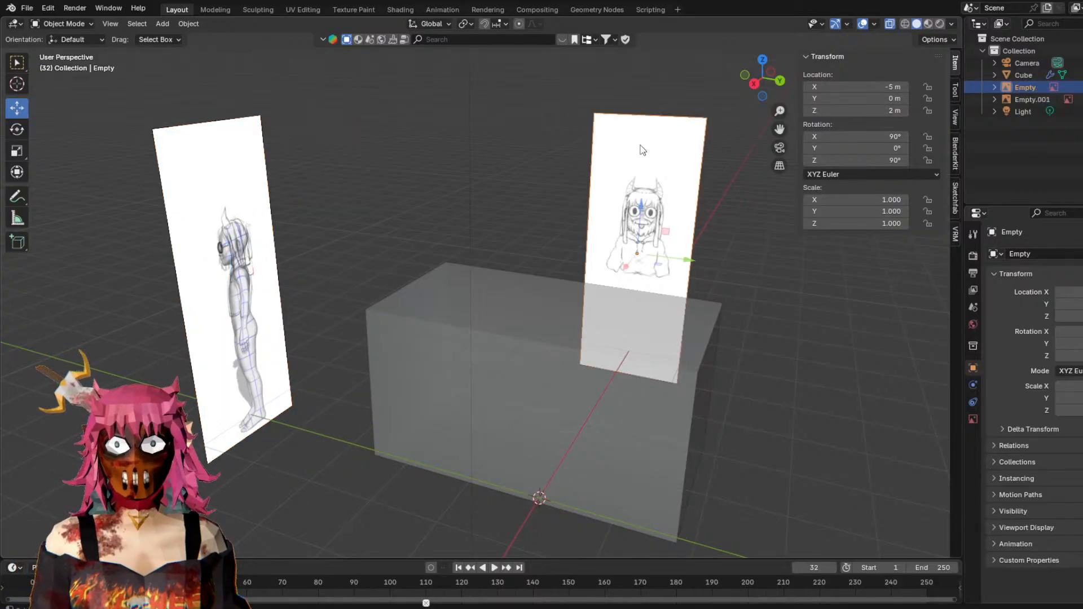
pyautogui.moveTo(721, 262); pyautogui.dragTo(445, 198, button='middle')
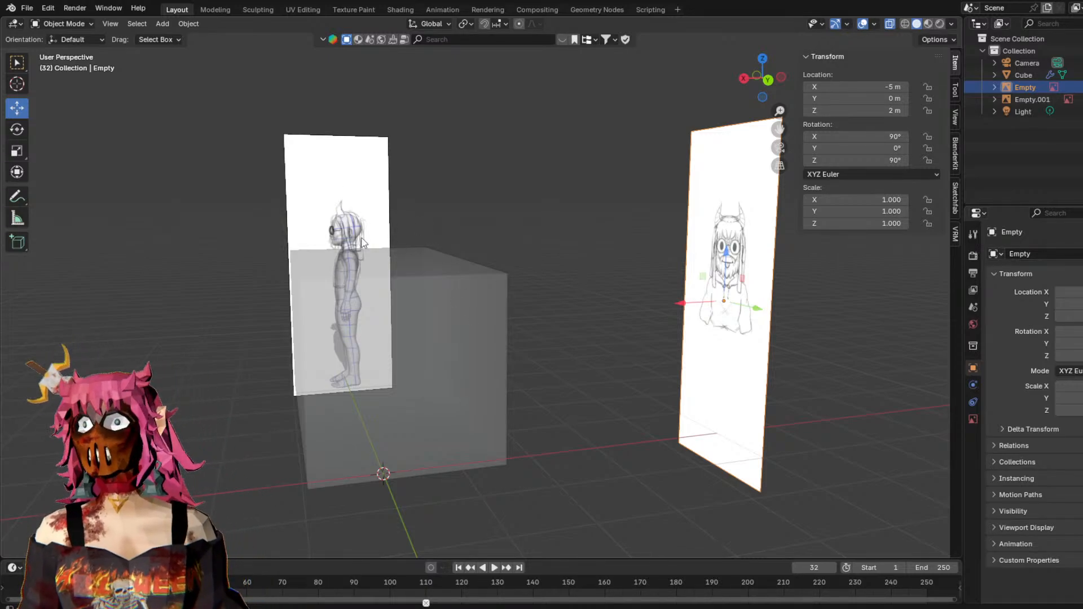
pyautogui.moveTo(612, 256); pyautogui.dragTo(571, 225, button='middle')
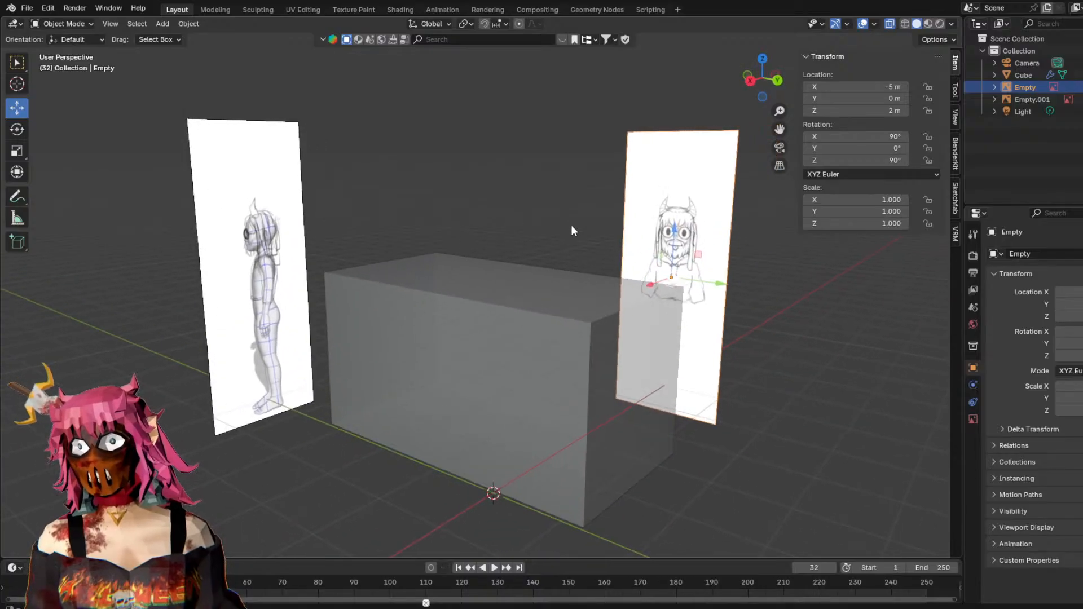
pyautogui.moveTo(432, 211); pyautogui.dragTo(404, 278, button='middle')
pyautogui.click(404, 278)
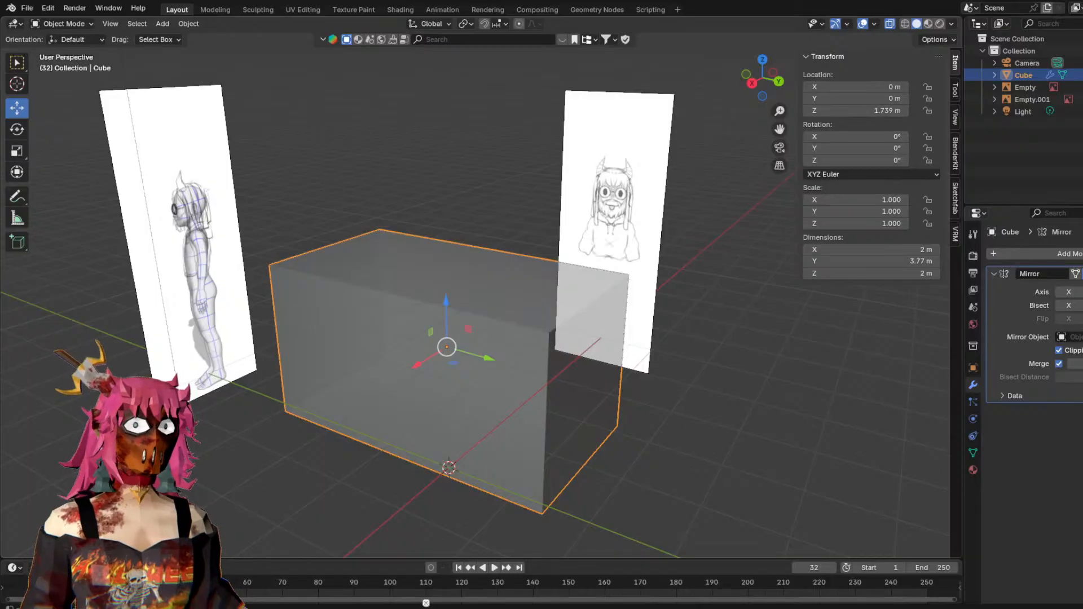
pyautogui.click(281, 452)
pyautogui.click(573, 369)
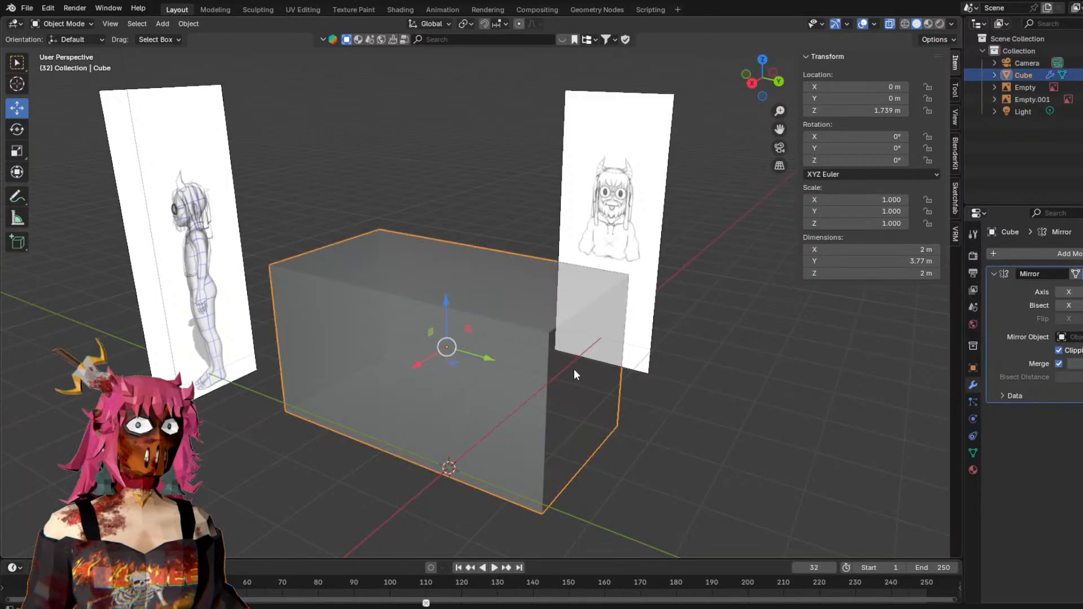
pyautogui.moveTo(682, 331); pyautogui.dragTo(629, 318, button='middle')
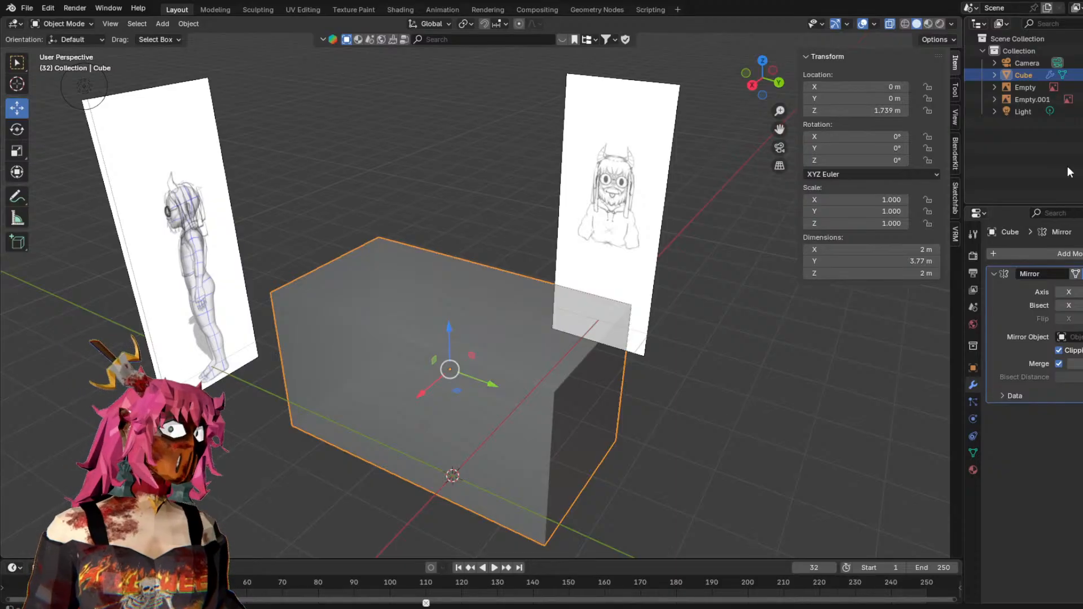
pyautogui.click(814, 412)
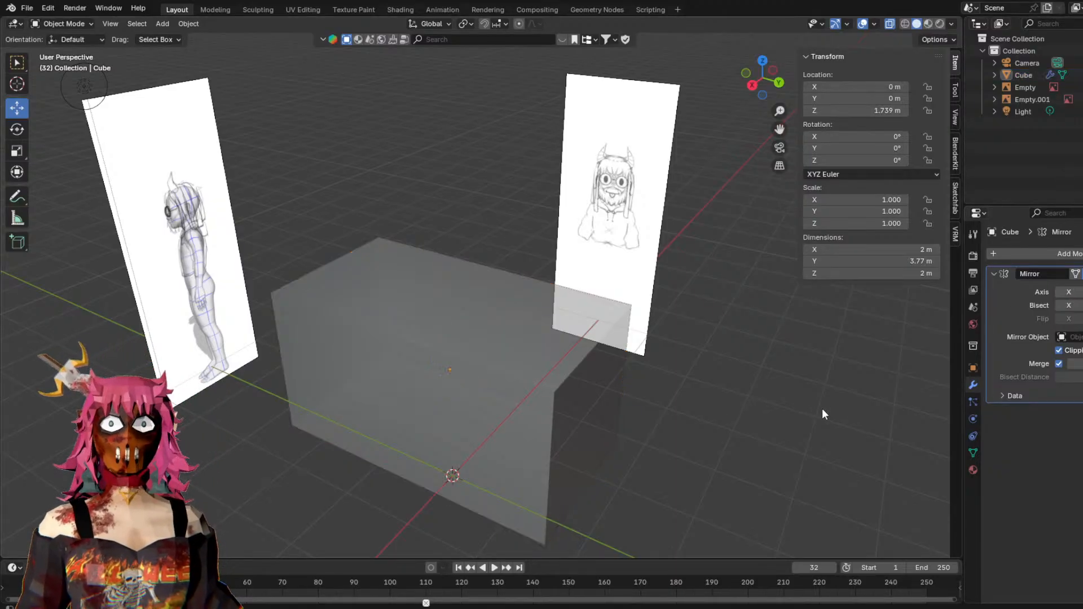
# Try toggling the X axis of the cube's Mirror modifier on and off.
pyautogui.click(1071, 293)
pyautogui.click(1080, 295)
pyautogui.moveTo(724, 345); pyautogui.dragTo(756, 338, button='middle')
pyautogui.scroll(2, 828, 339)
pyautogui.click(445, 353)
pyautogui.moveTo(556, 428); pyautogui.dragTo(554, 426)
pyautogui.rightClick(554, 425)
pyautogui.moveTo(757, 361); pyautogui.dragTo(840, 365, button='middle')
pyautogui.click(1082, 294)
pyautogui.click(1070, 293)
# In the right orthographic view, raise the cube along Z to about 2.51 m, over the head in the front reference.
pyautogui.click(780, 82)
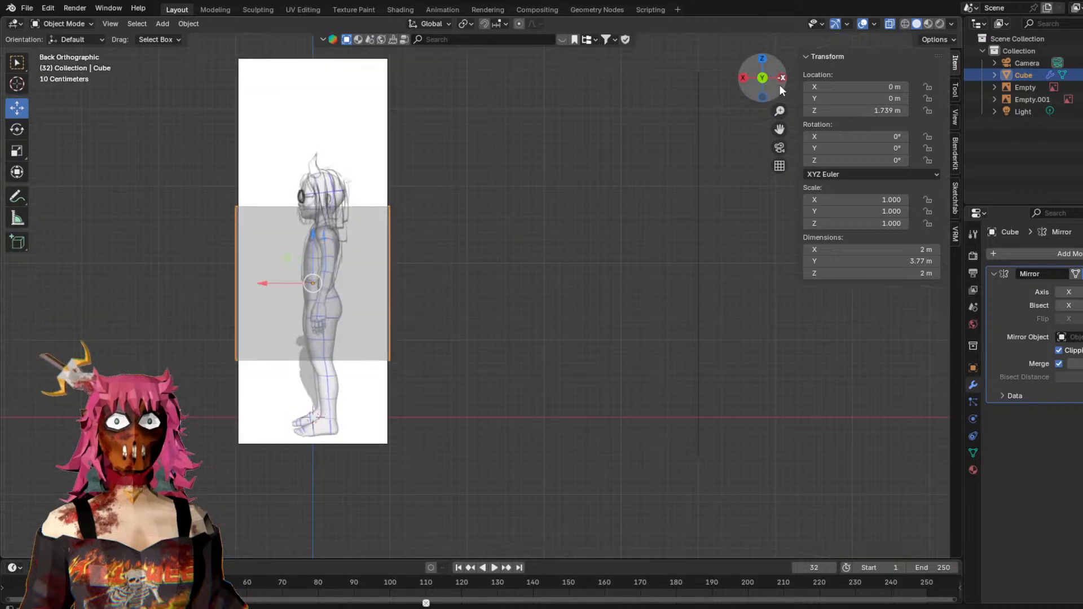
pyautogui.click(765, 84)
pyautogui.moveTo(764, 83); pyautogui.dragTo(747, 83)
pyautogui.click(746, 80)
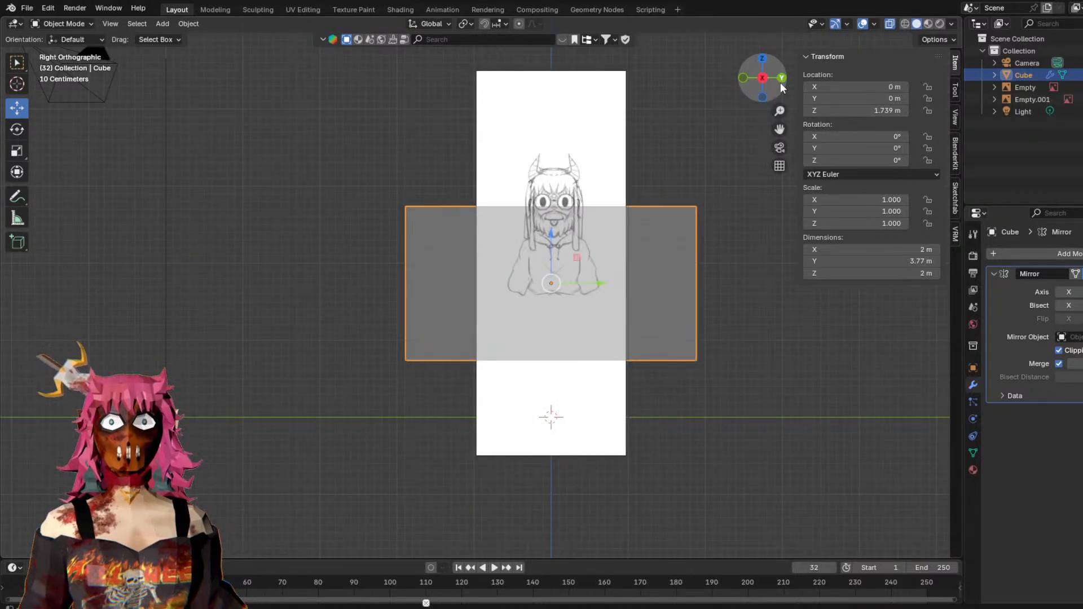
pyautogui.moveTo(750, 326); pyautogui.dragTo(781, 260, button='middle')
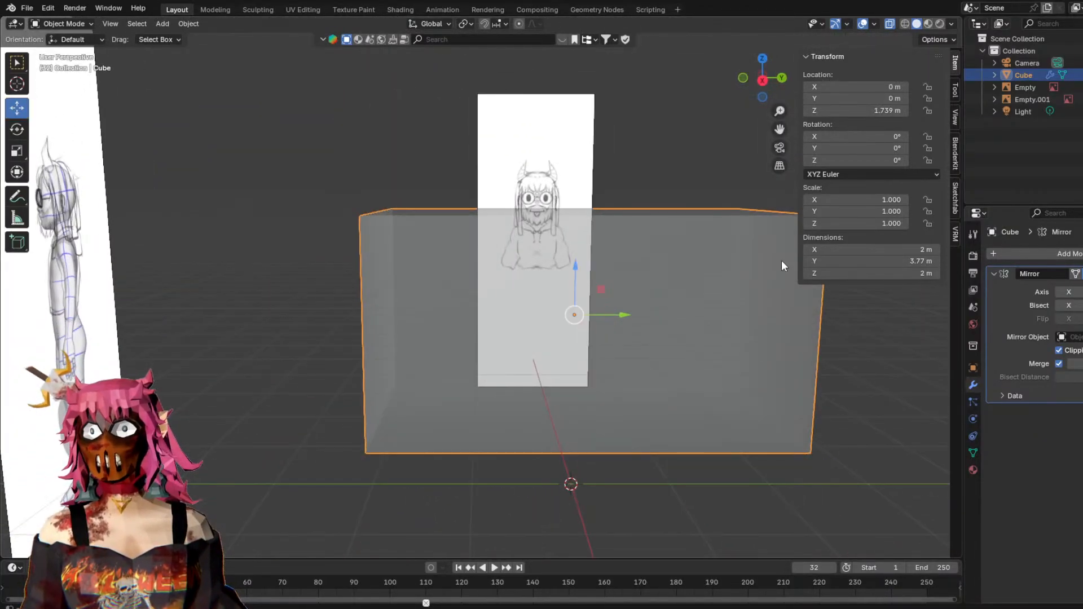
pyautogui.click(762, 80)
pyautogui.moveTo(544, 242); pyautogui.dragTo(551, 185)
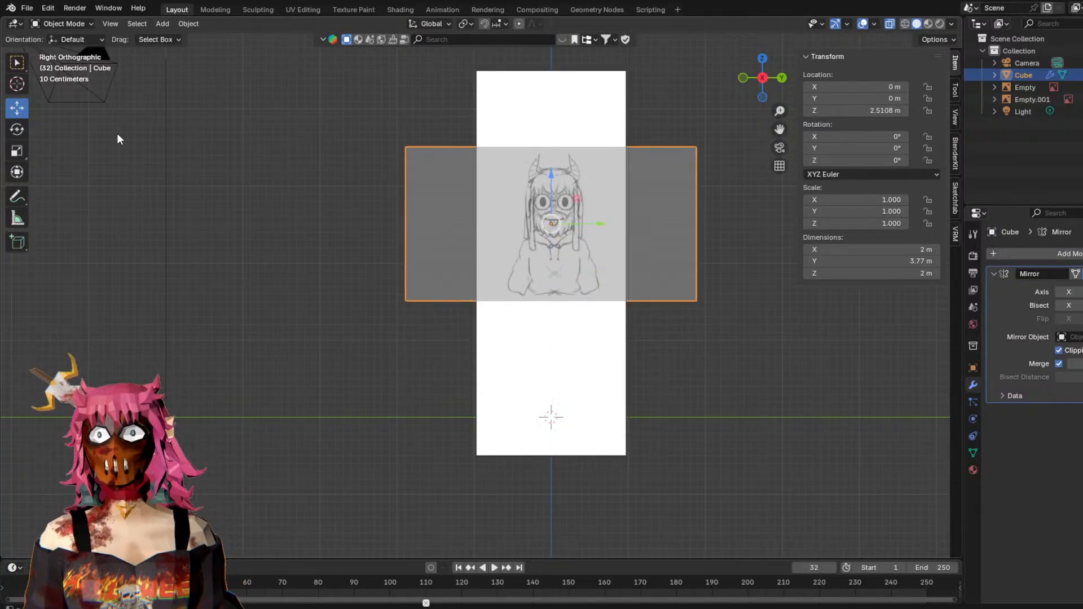
# In Edit Mode, move the vertices of the cube's outer side inward along Y to the width of the character's body.
pyautogui.click(63, 23)
pyautogui.click(65, 52)
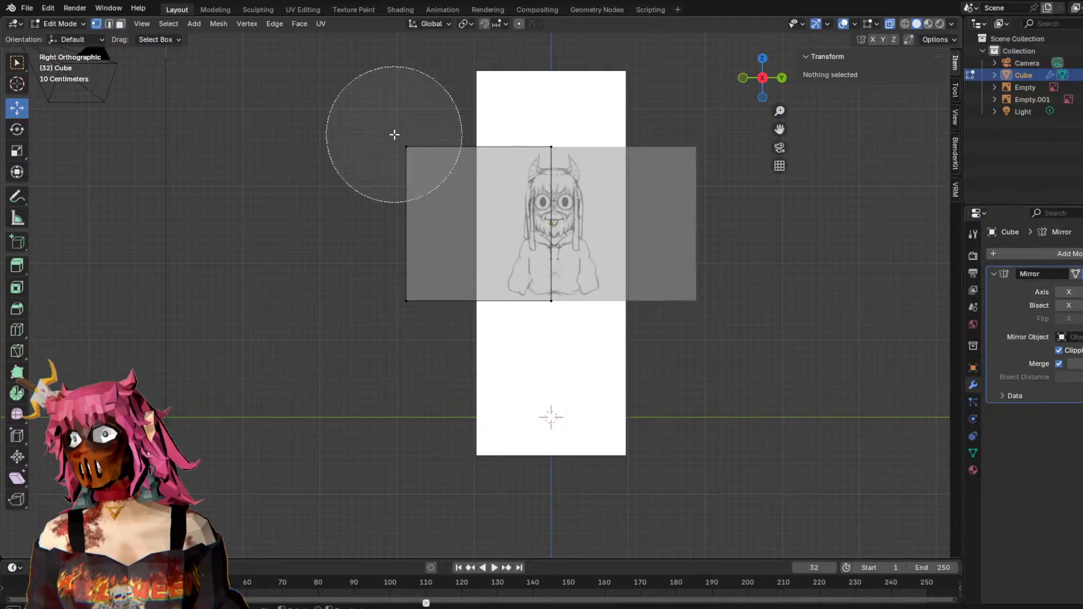
pyautogui.press('c')
pyautogui.moveTo(394, 135); pyautogui.dragTo(393, 323)
pyautogui.rightClick(392, 324)
pyautogui.moveTo(436, 224); pyautogui.dragTo(535, 223)
# Lower the cube's top vertices along Z so the cube is about 0.96 m tall.
pyautogui.click(420, 130)
pyautogui.press('c')
pyautogui.rightClick(555, 125)
pyautogui.moveTo(491, 133)
pyautogui.mouseDown()
pyautogui.moveTo(555, 125)
pyautogui.moveTo(524, 188)
pyautogui.mouseUp()
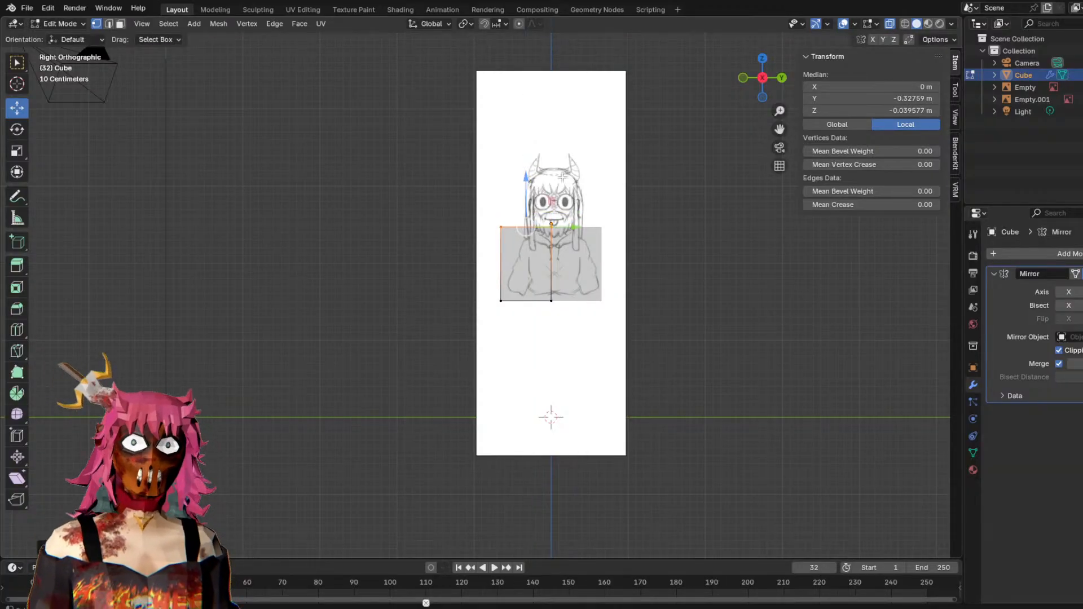
# Fine-tune the cube's outer side vertices along Y for a total width of about 1.29 m, and clear the vertex selection.
pyautogui.click(359, 251)
pyautogui.press('c')
pyautogui.moveTo(447, 245); pyautogui.dragTo(462, 274)
pyautogui.rightClick(462, 273)
pyautogui.moveTo(540, 267); pyautogui.dragTo(541, 266)
pyautogui.click(402, 301)
pyautogui.press('c')
pyautogui.moveTo(526, 229)
pyautogui.mouseDown()
pyautogui.moveTo(525, 274)
pyautogui.moveTo(576, 263)
pyautogui.mouseUp()
pyautogui.rightClick(526, 273)
pyautogui.click(392, 318)
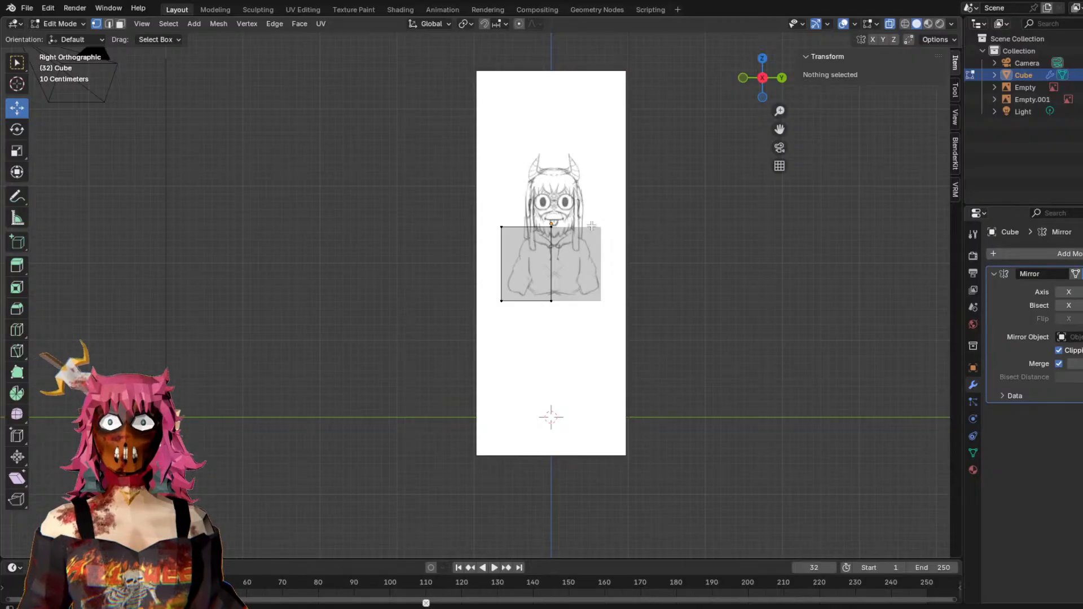
# Return to Object Mode and select the cube in the right orthographic view.
pyautogui.scroll(4, 632, 223)
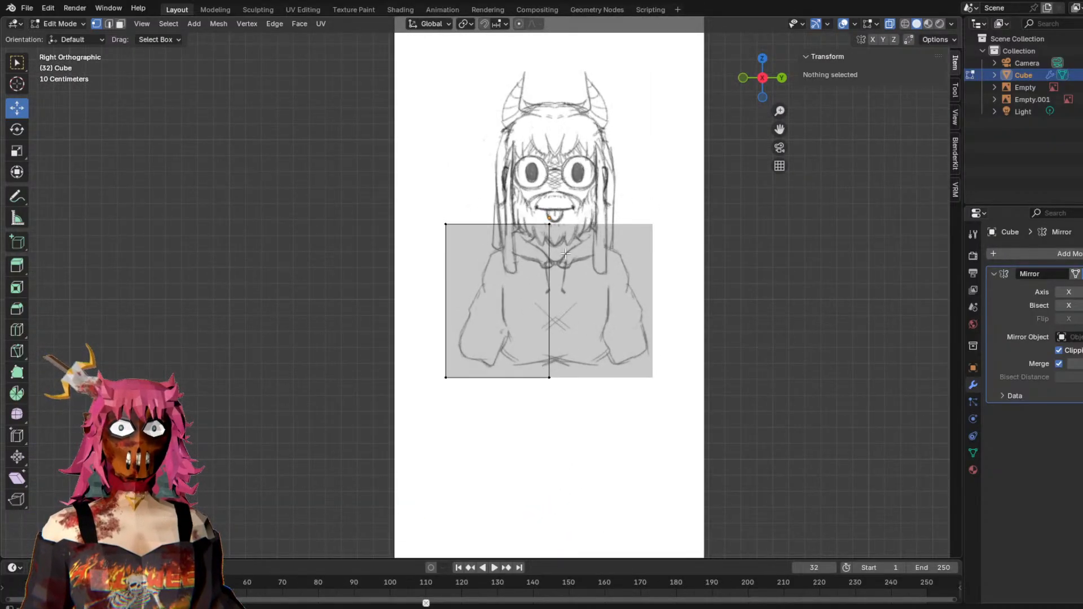
pyautogui.scroll(-5, 497, 294)
pyautogui.click(17, 63)
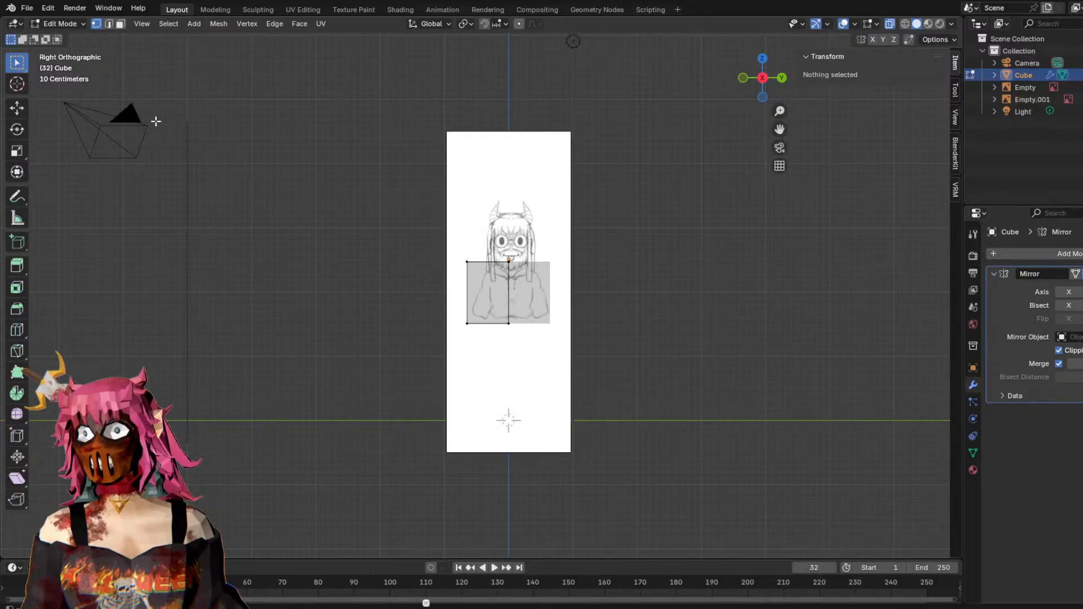
pyautogui.click(60, 24)
pyautogui.click(57, 38)
pyautogui.click(496, 287)
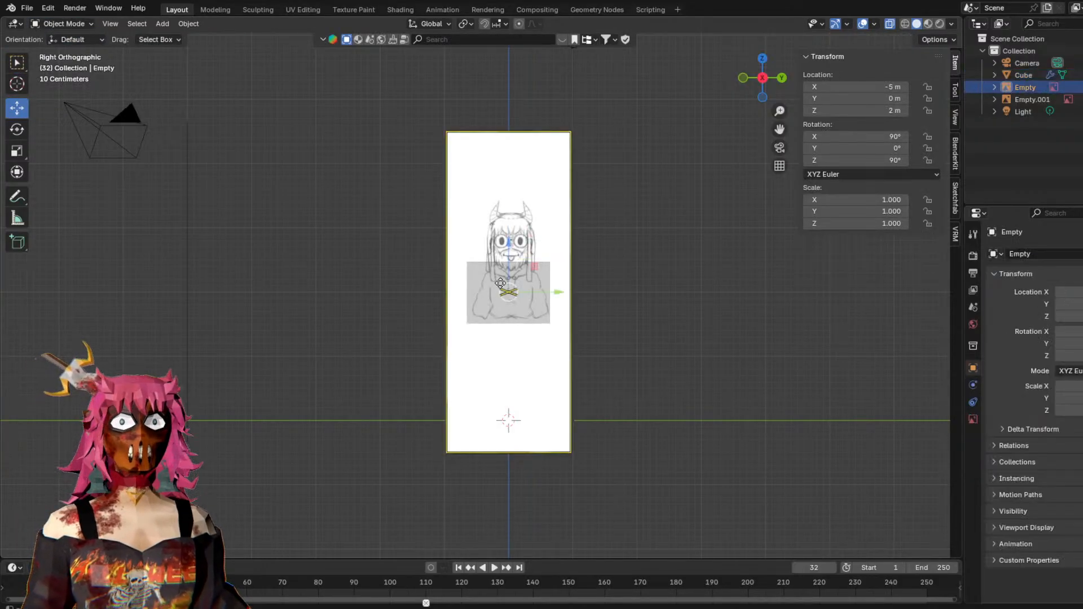
pyautogui.click(429, 264)
pyautogui.moveTo(429, 264); pyautogui.dragTo(410, 303, button='middle')
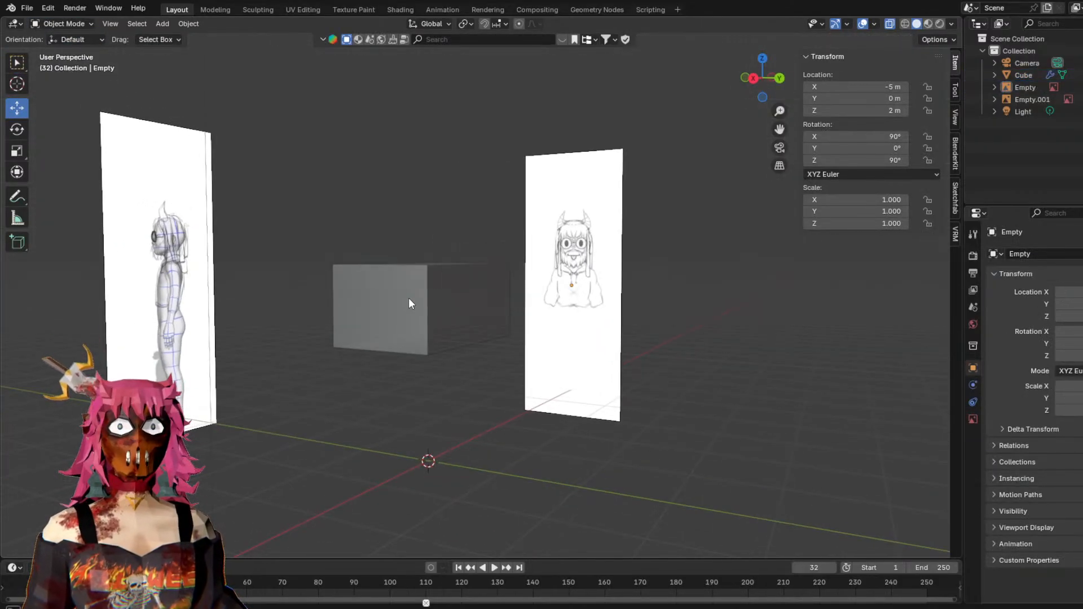
pyautogui.click(407, 264)
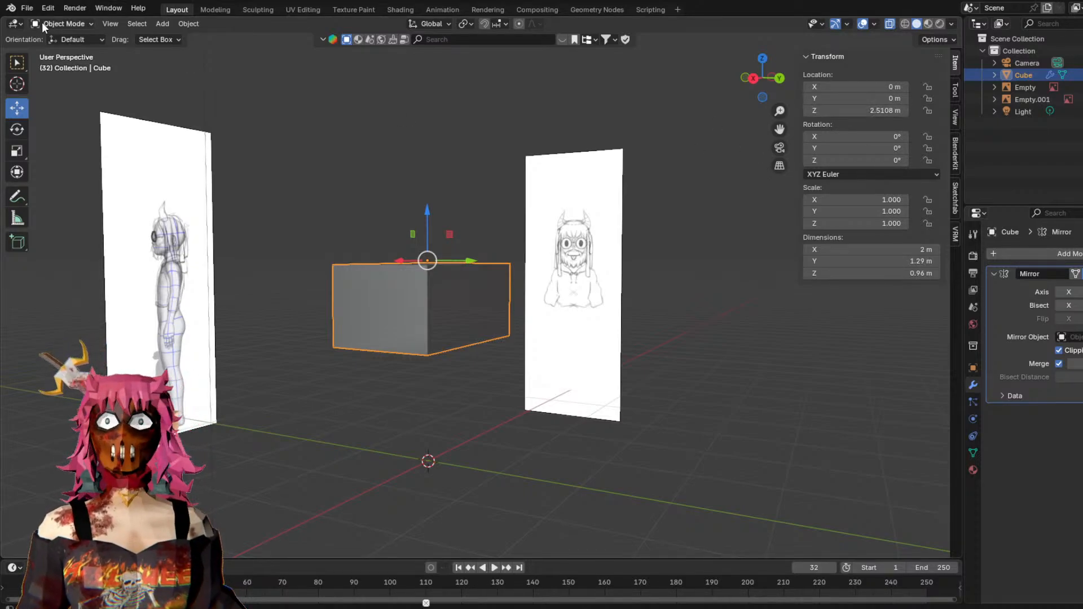
pyautogui.click(747, 80)
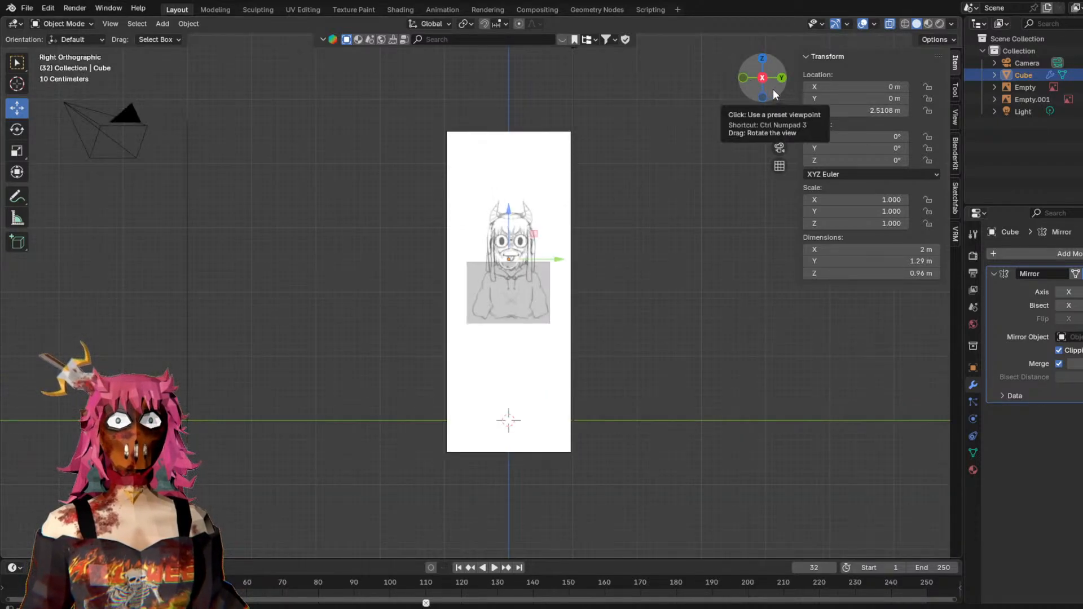
# Set the cube's Z location to 2 m and shift it along Y to about 0.06 m.
pyautogui.click(876, 110)
pyautogui.write('2')
pyautogui.press('Return')
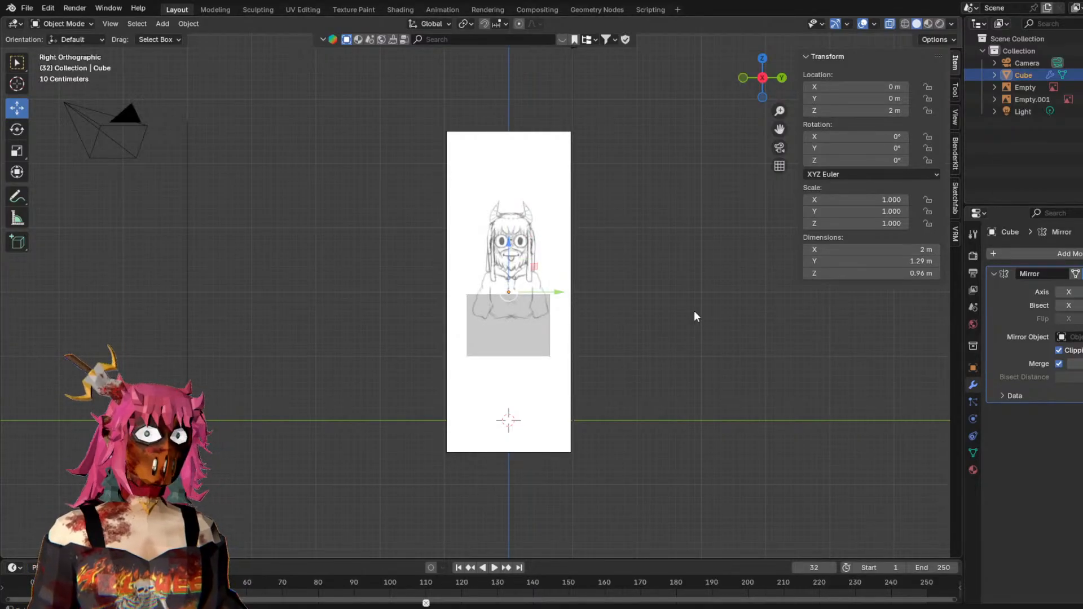
pyautogui.moveTo(531, 295); pyautogui.dragTo(549, 295)
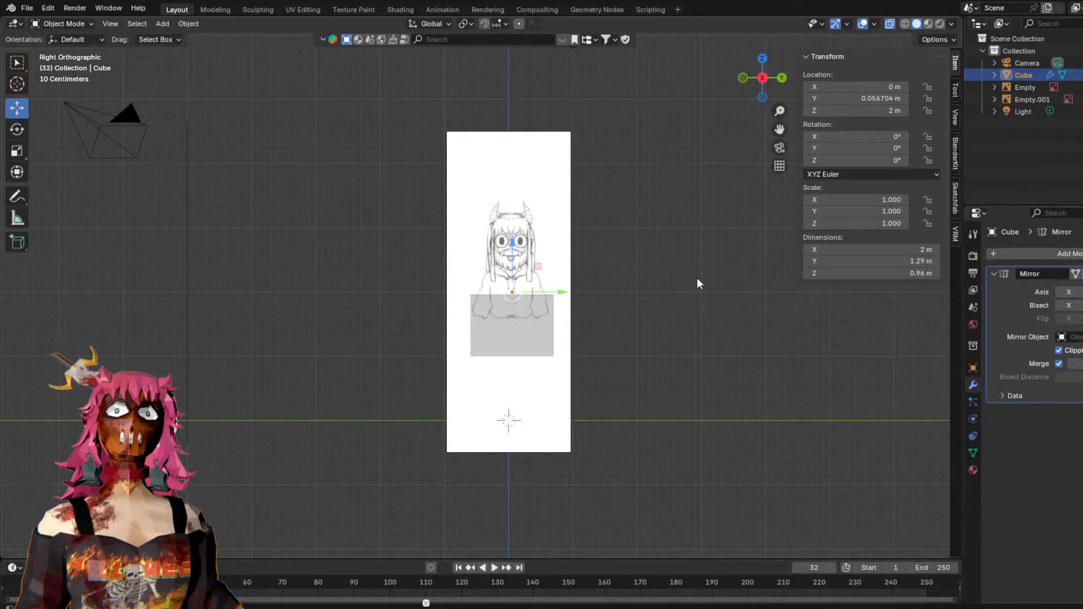
# Raise the cube to about 2.56 m on Z, over the torso in the front reference, and shift it to about 0.03 m on Y.
pyautogui.scroll(4, 555, 252)
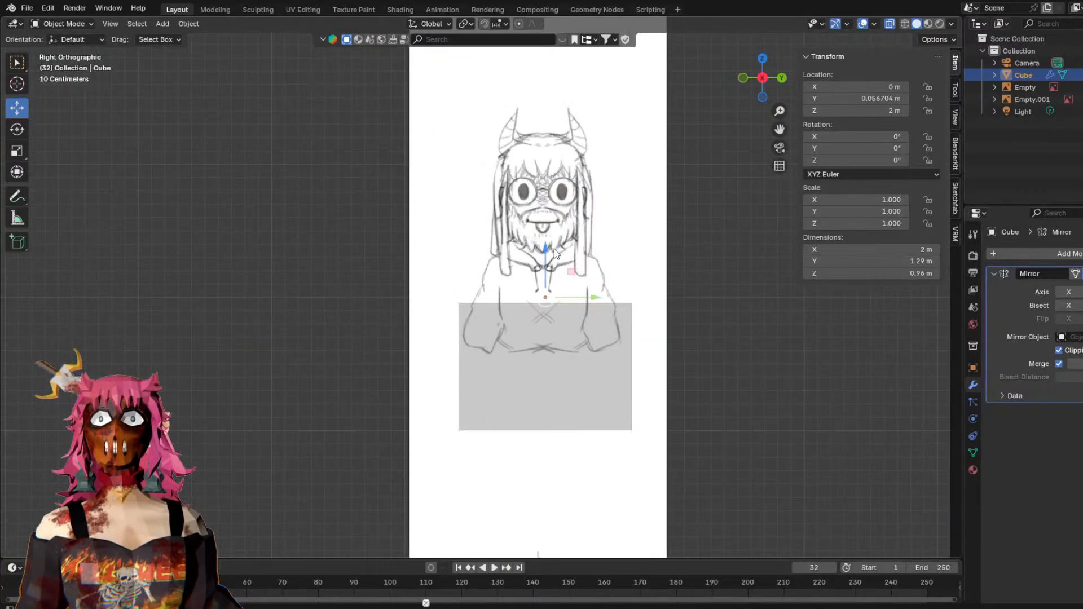
pyautogui.scroll(2, 555, 252)
pyautogui.moveTo(574, 252); pyautogui.dragTo(578, 149)
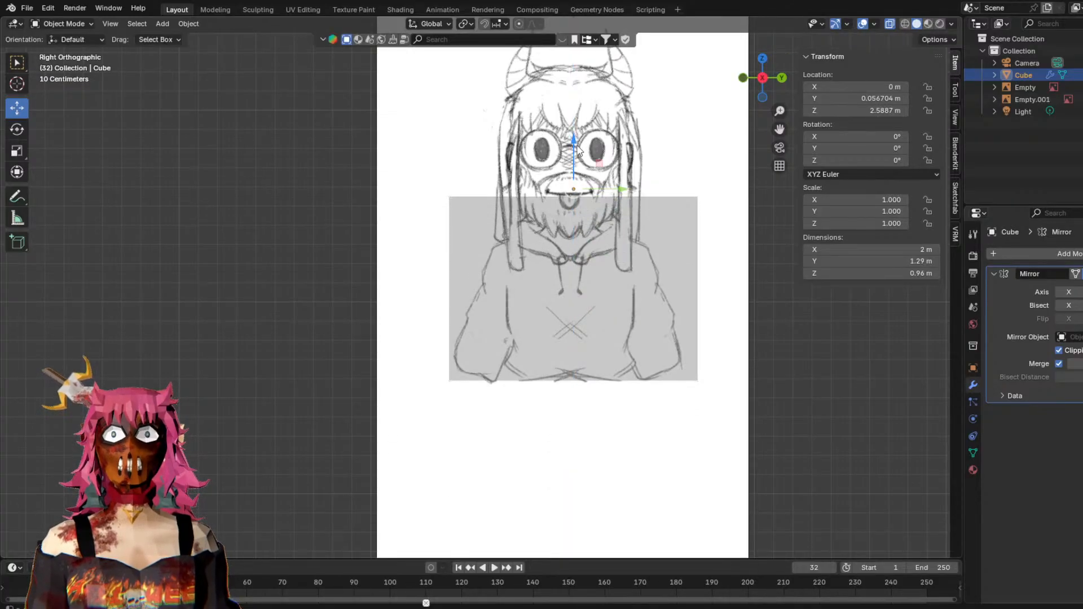
pyautogui.moveTo(620, 190); pyautogui.dragTo(606, 186)
pyautogui.moveTo(570, 146); pyautogui.dragTo(569, 151)
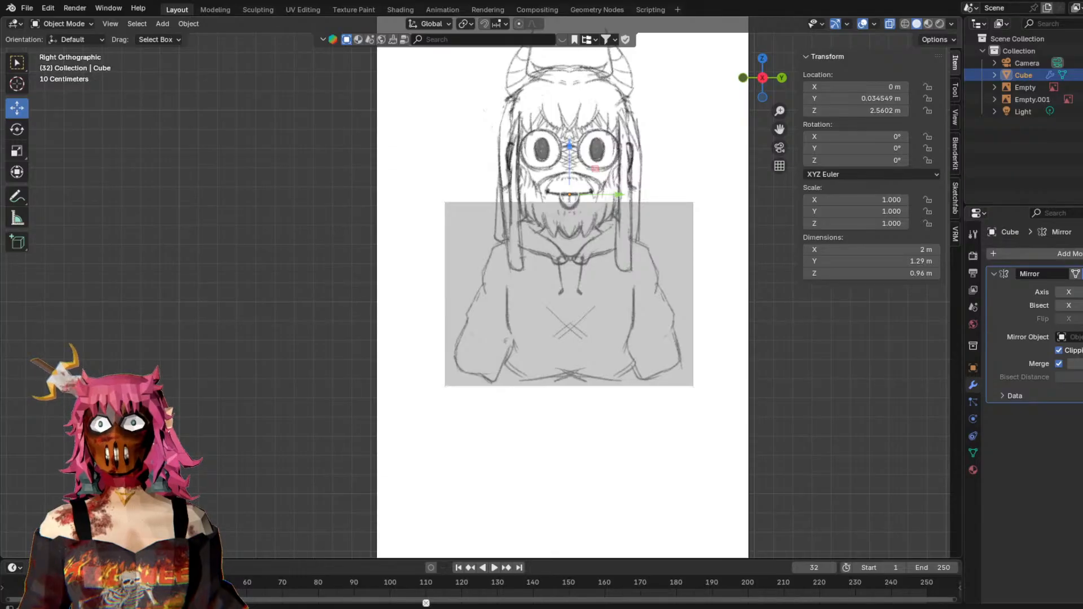
pyautogui.click(169, 243)
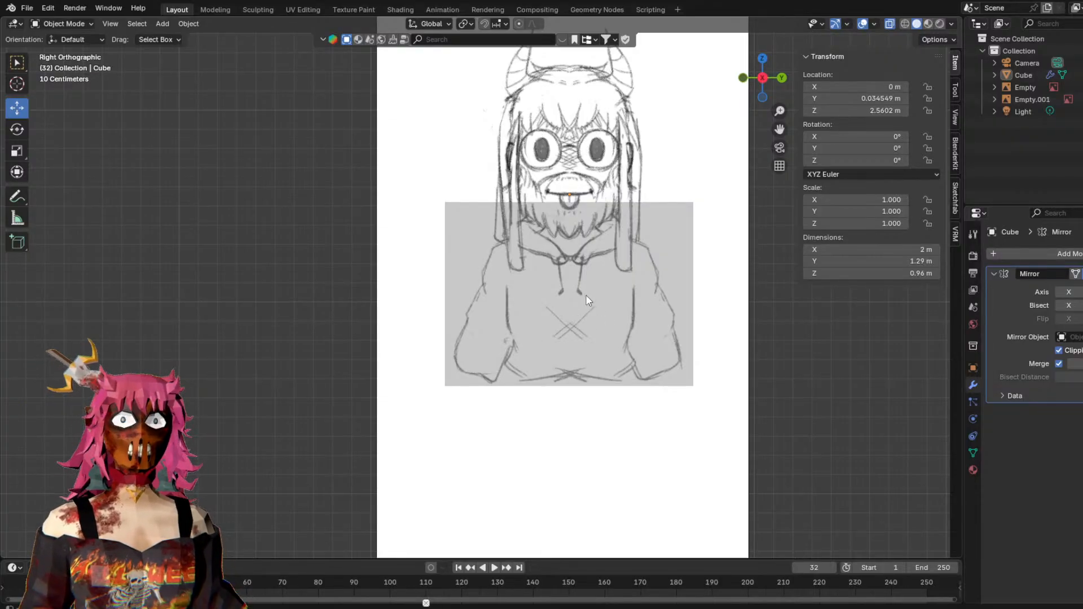
pyautogui.scroll(-1, 570, 282)
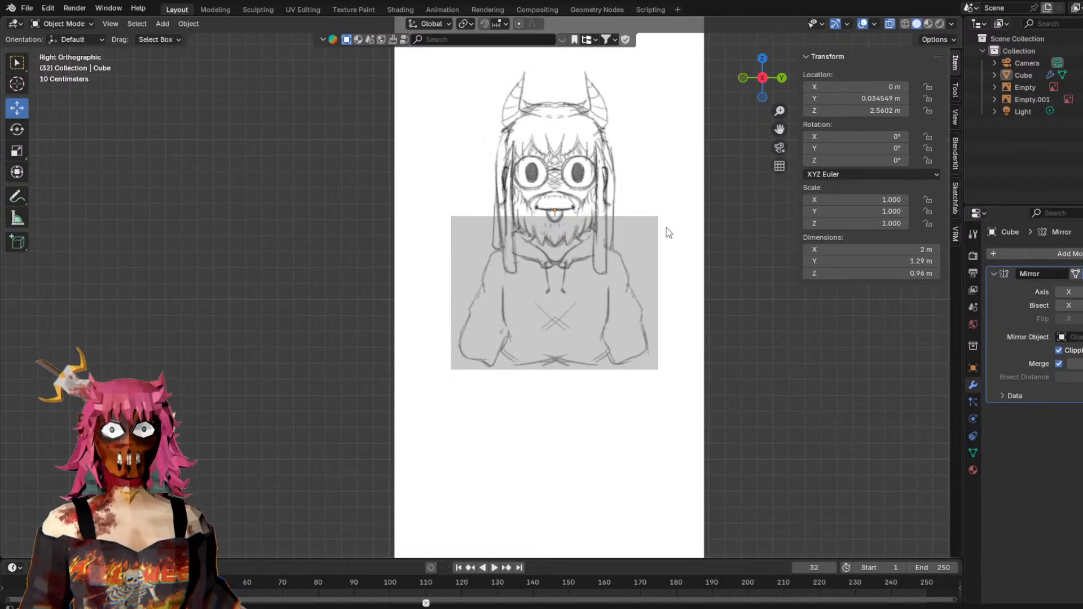
pyautogui.scroll(-1, 654, 227)
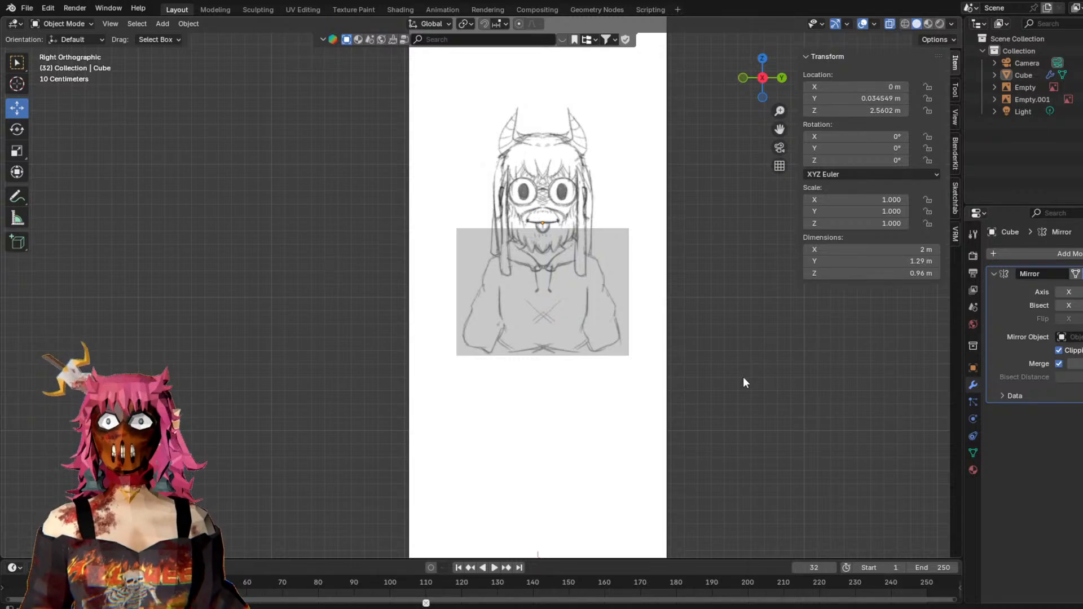
pyautogui.scroll(1, 714, 227)
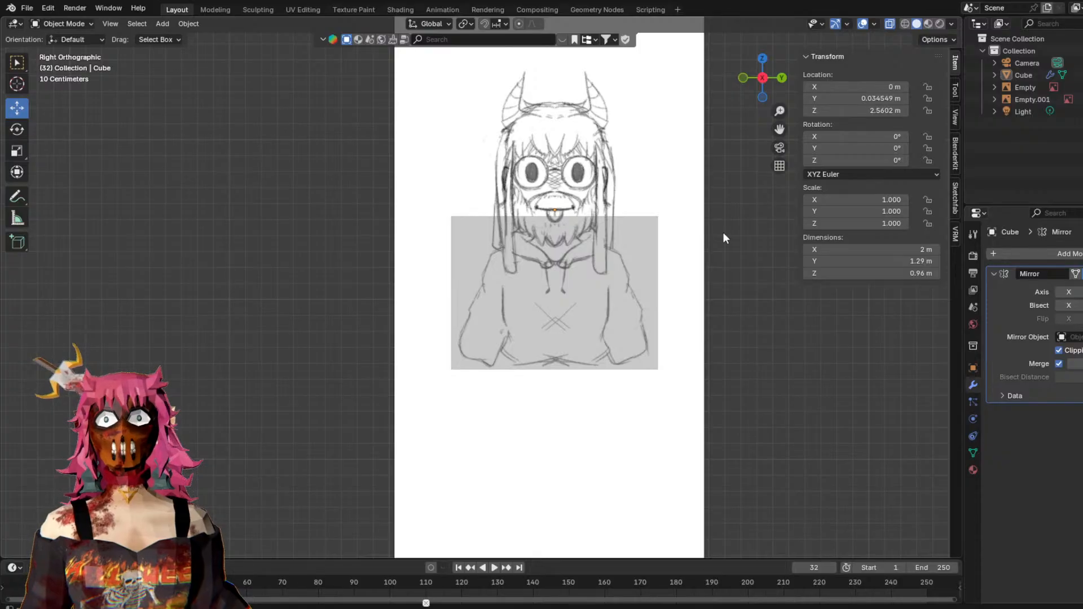
# In Edit Mode, move the vertices of the cube's +X end inward to the front of the torso in the side reference.
pyautogui.moveTo(771, 317); pyautogui.dragTo(650, 274, button='middle')
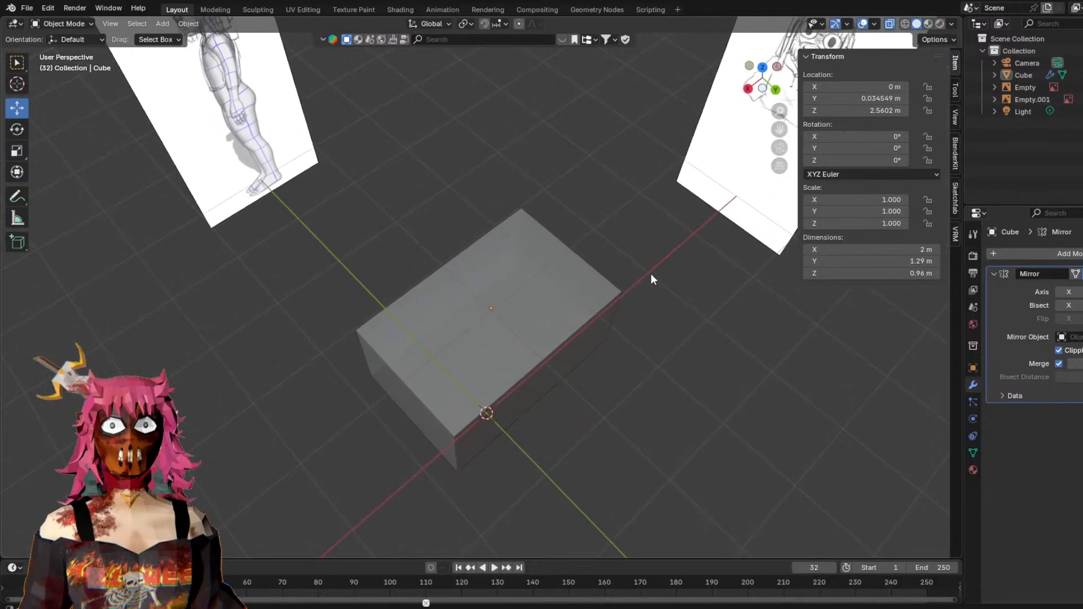
pyautogui.click(53, 23)
pyautogui.click(71, 50)
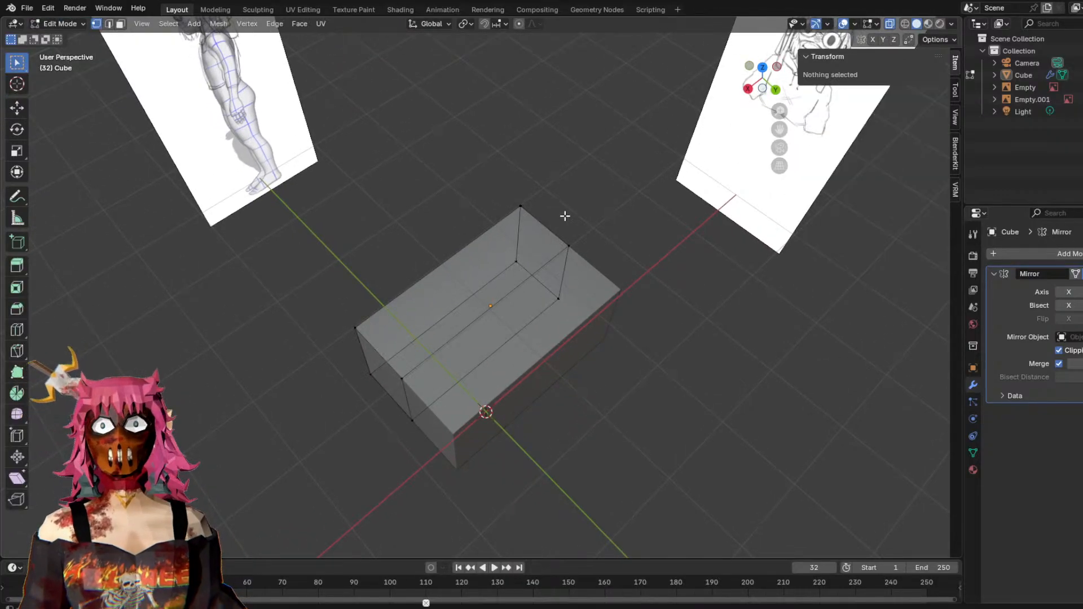
pyautogui.moveTo(548, 218); pyautogui.dragTo(472, 205, button='middle')
pyautogui.press('c')
pyautogui.moveTo(307, 279); pyautogui.dragTo(312, 331)
pyautogui.rightClick(318, 358)
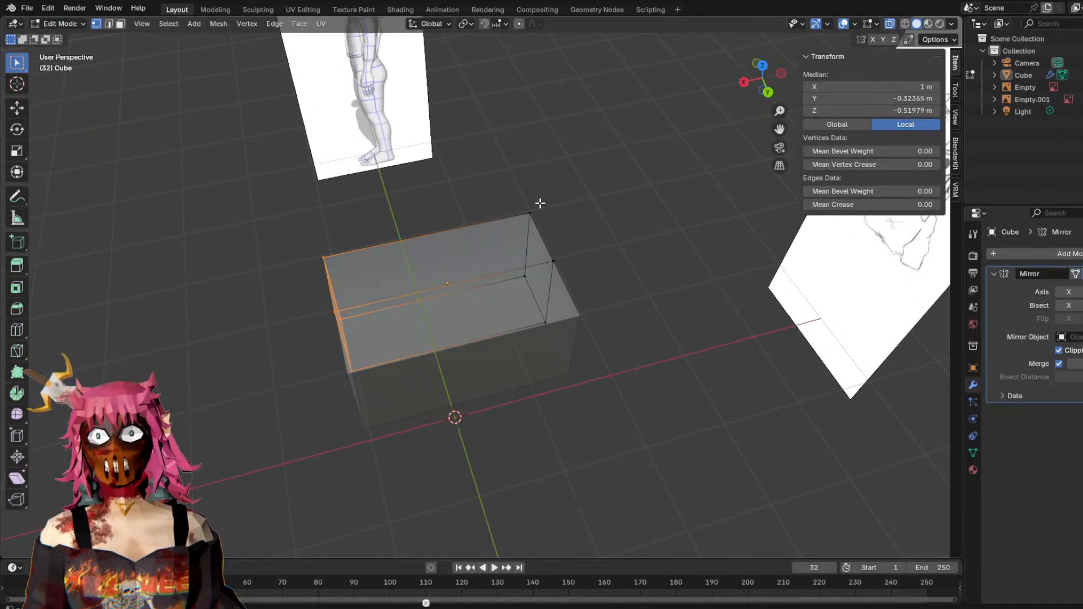
pyautogui.click(767, 92)
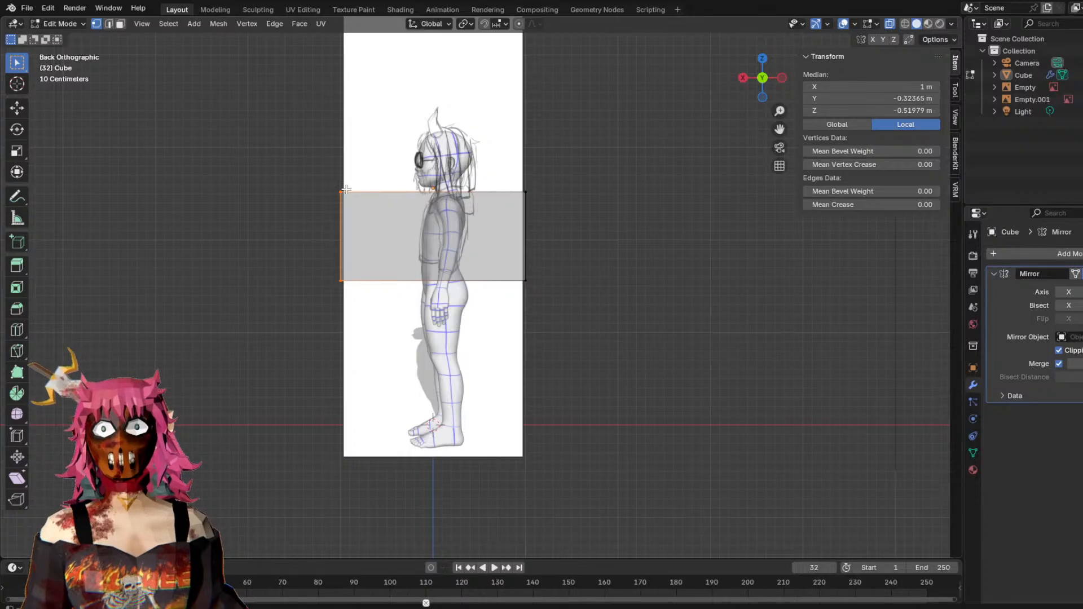
pyautogui.rightClick(320, 169)
pyautogui.click(313, 134)
pyautogui.press('c')
pyautogui.rightClick(299, 269)
pyautogui.moveTo(319, 204)
pyautogui.mouseDown()
pyautogui.moveTo(303, 261)
pyautogui.moveTo(340, 239)
pyautogui.moveTo(390, 245)
pyautogui.mouseUp()
# Move the vertices of the cube's -X end inward along X to the back of the torso in the side reference.
pyautogui.click(17, 107)
pyautogui.press('c')
pyautogui.moveTo(567, 202); pyautogui.dragTo(557, 270)
pyautogui.rightClick(555, 277)
pyautogui.click(644, 255)
pyautogui.press('c')
pyautogui.click(525, 237)
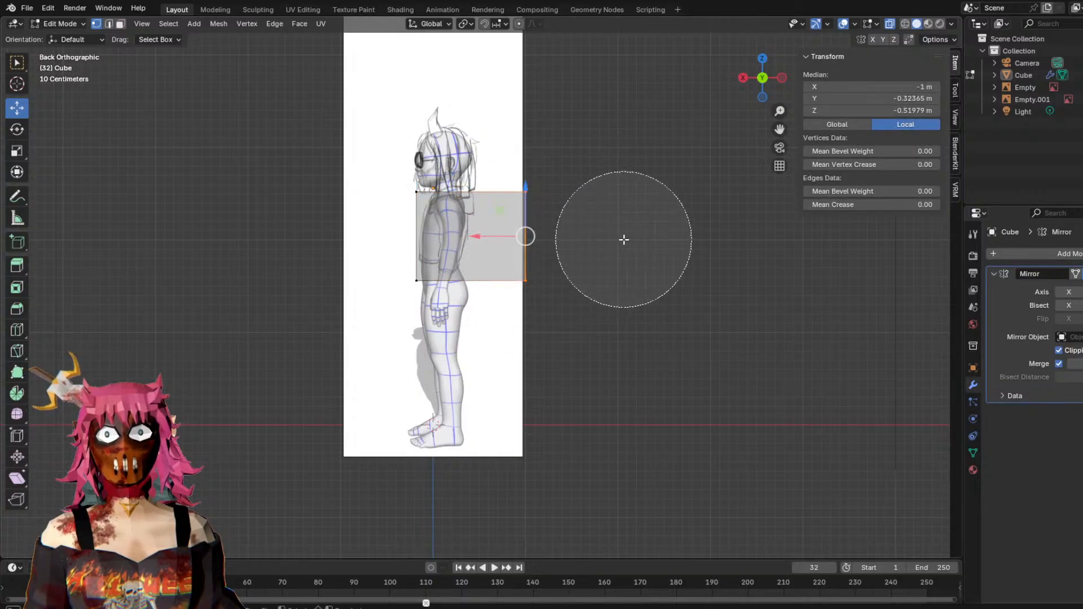
pyautogui.rightClick(625, 240)
pyautogui.moveTo(482, 239); pyautogui.dragTo(423, 243)
pyautogui.click(641, 259)
# Examine the fitted cube against the front and side references in orthographic and perspective views.
pyautogui.moveTo(640, 258); pyautogui.dragTo(705, 289, button='middle')
pyautogui.click(763, 85)
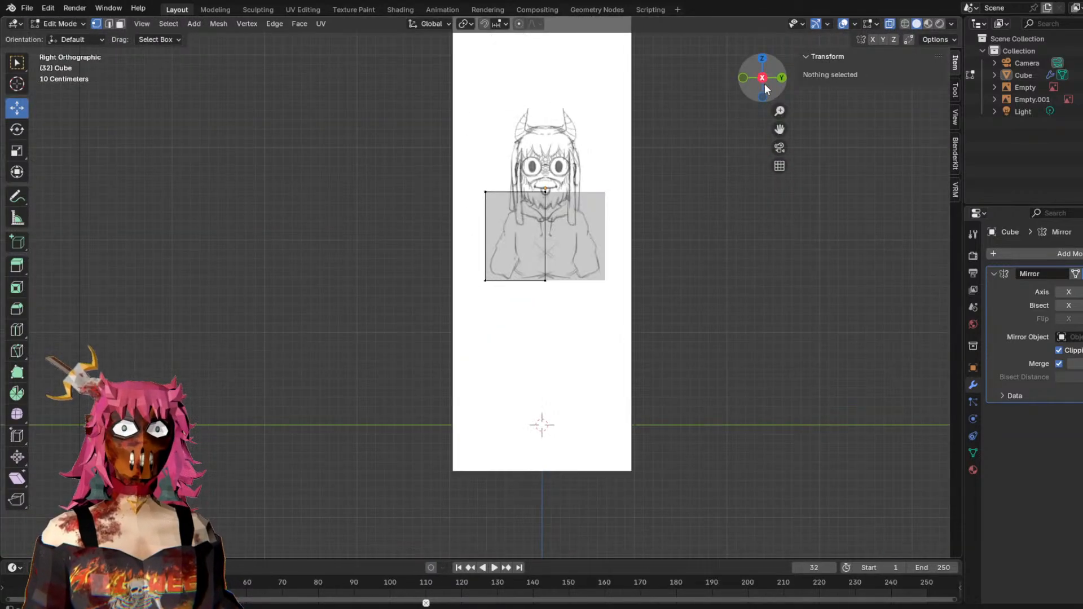
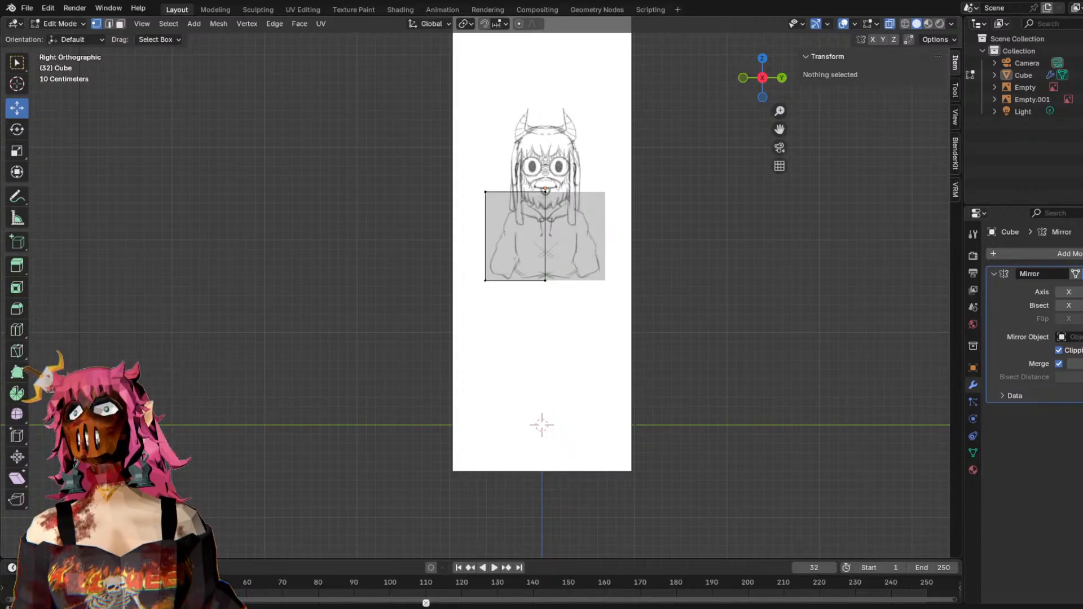
pyautogui.moveTo(677, 299); pyautogui.dragTo(564, 321, button='middle')
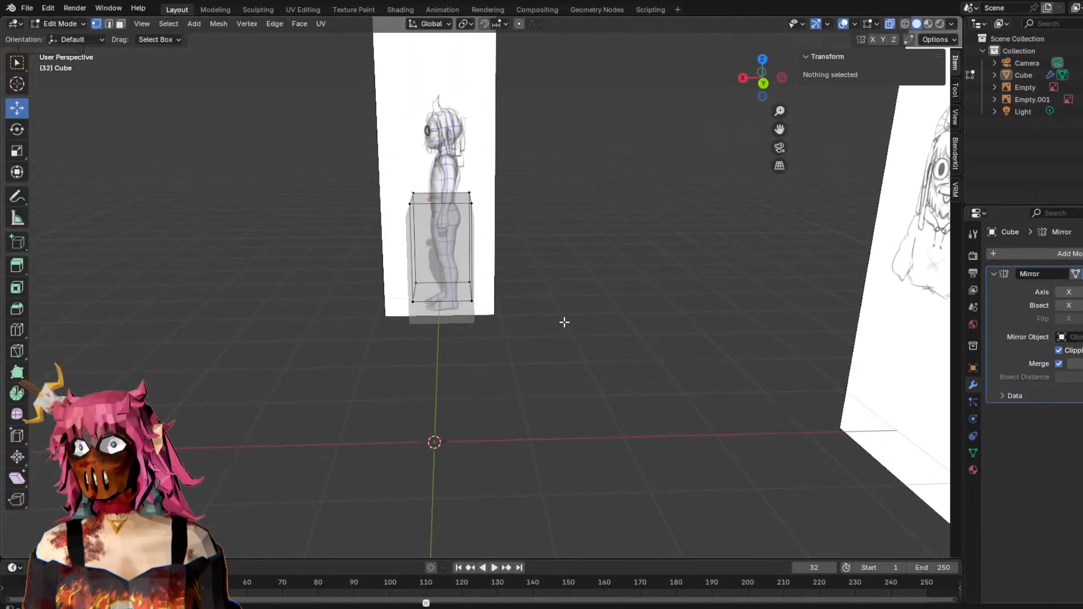
pyautogui.click(763, 82)
pyautogui.press('KP_5')
pyautogui.moveTo(610, 275); pyautogui.dragTo(709, 310, button='middle')
pyautogui.moveTo(551, 280); pyautogui.dragTo(547, 235, button='middle')
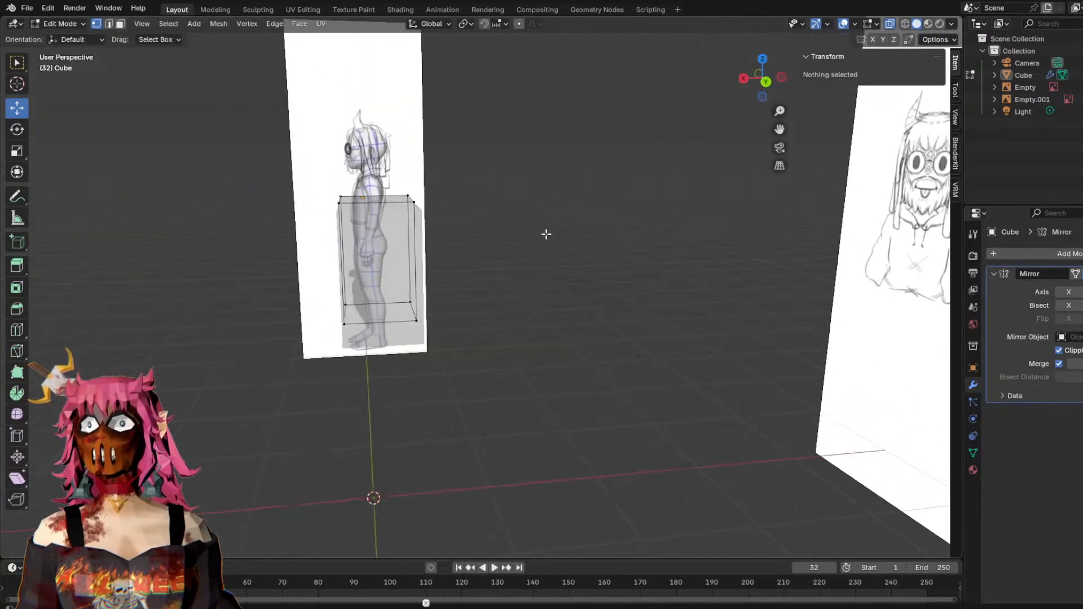
pyautogui.click(769, 86)
pyautogui.moveTo(379, 176); pyautogui.dragTo(610, 252, button='middle')
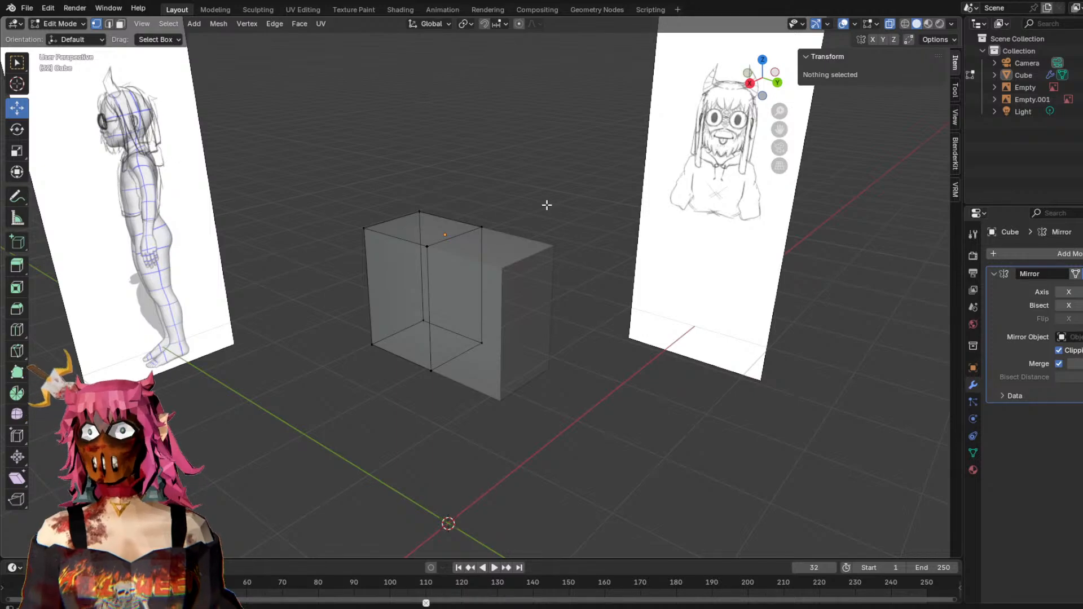
pyautogui.moveTo(536, 176); pyautogui.dragTo(494, 166, button='middle')
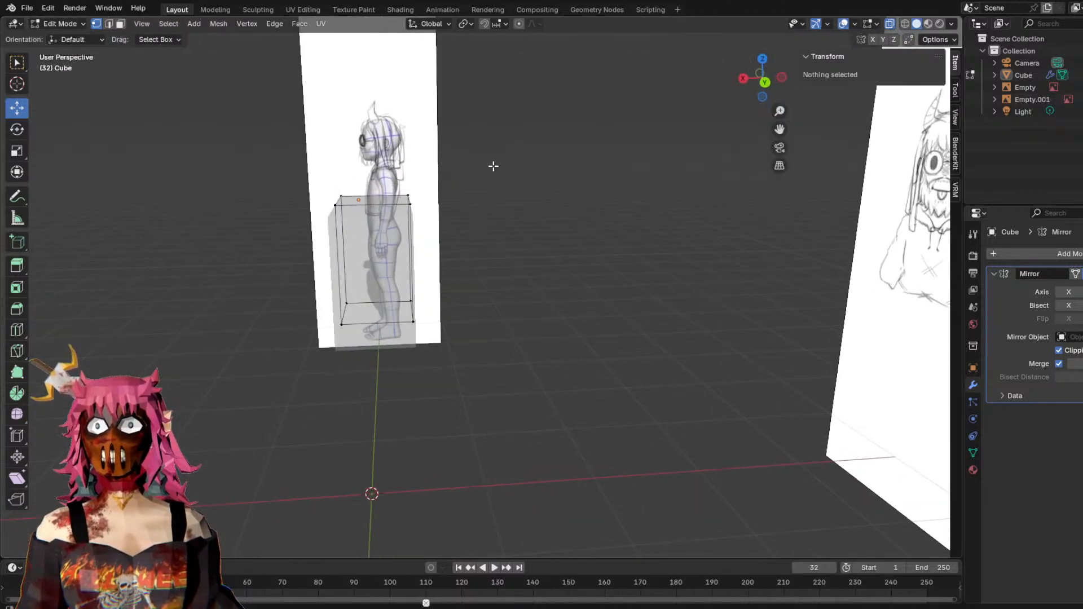
pyautogui.click(765, 84)
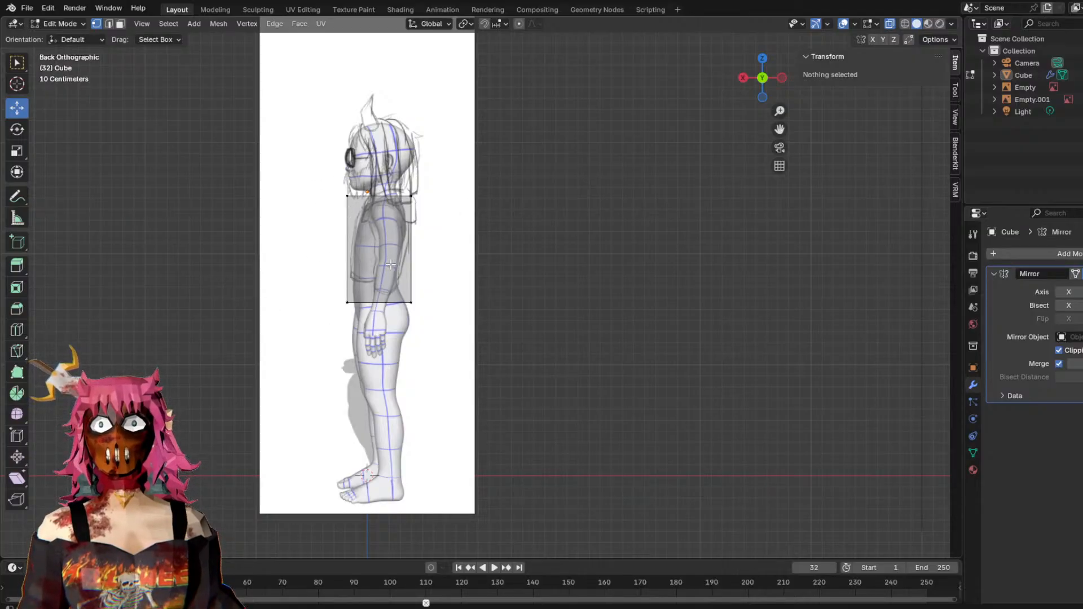
pyautogui.moveTo(479, 213); pyautogui.dragTo(455, 270, button='middle')
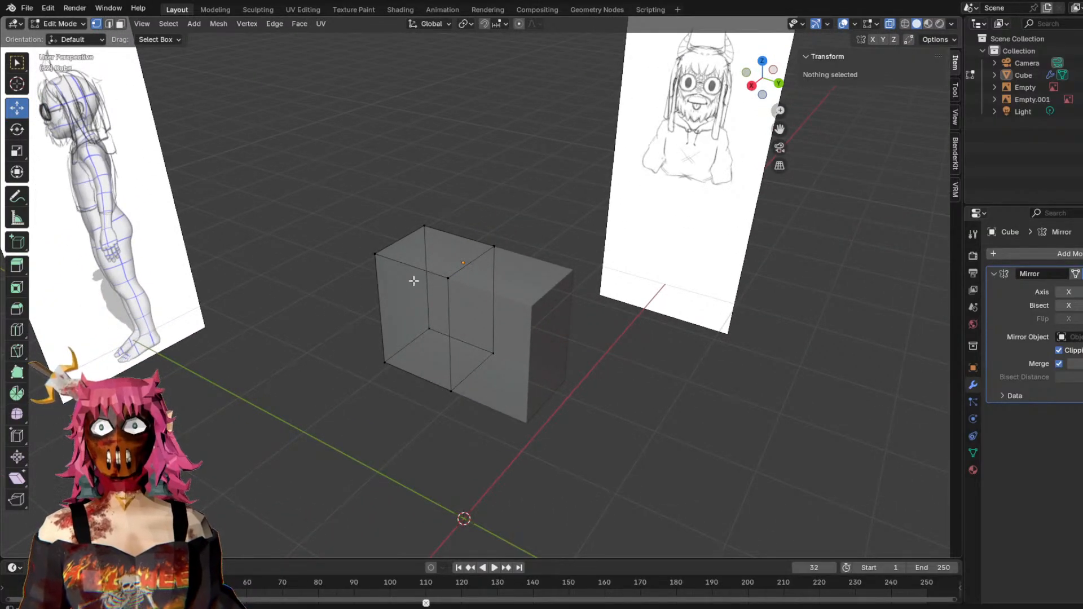
# Try a single vertical loop cut around the editable half of the cube.
pyautogui.hotkey('ctrl', 'r')
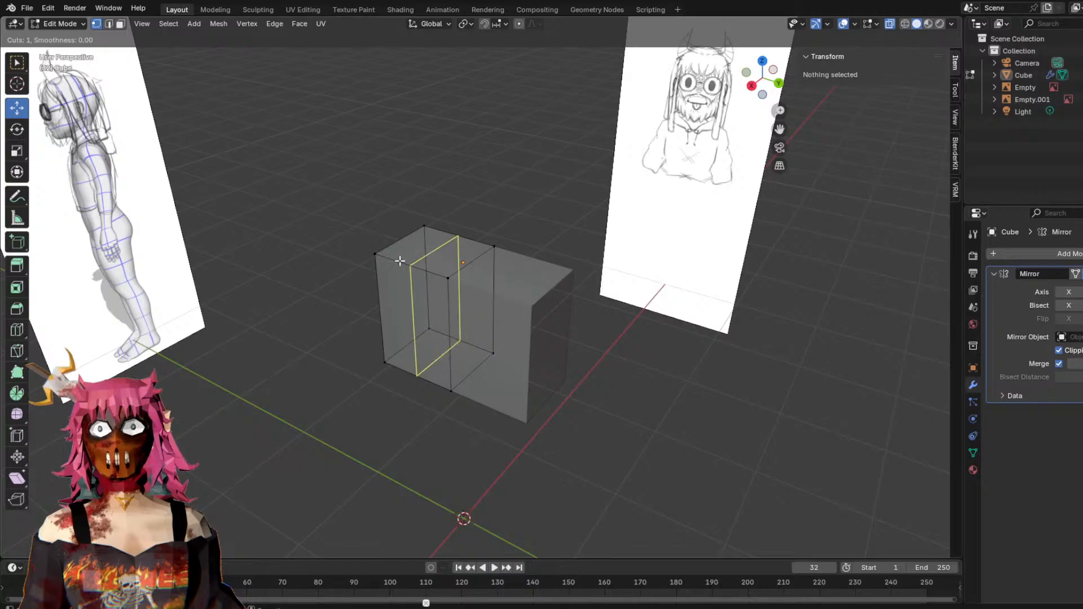
pyautogui.press('Escape')
pyautogui.moveTo(503, 235); pyautogui.dragTo(452, 195, button='middle')
pyautogui.scroll(3, 473, 194)
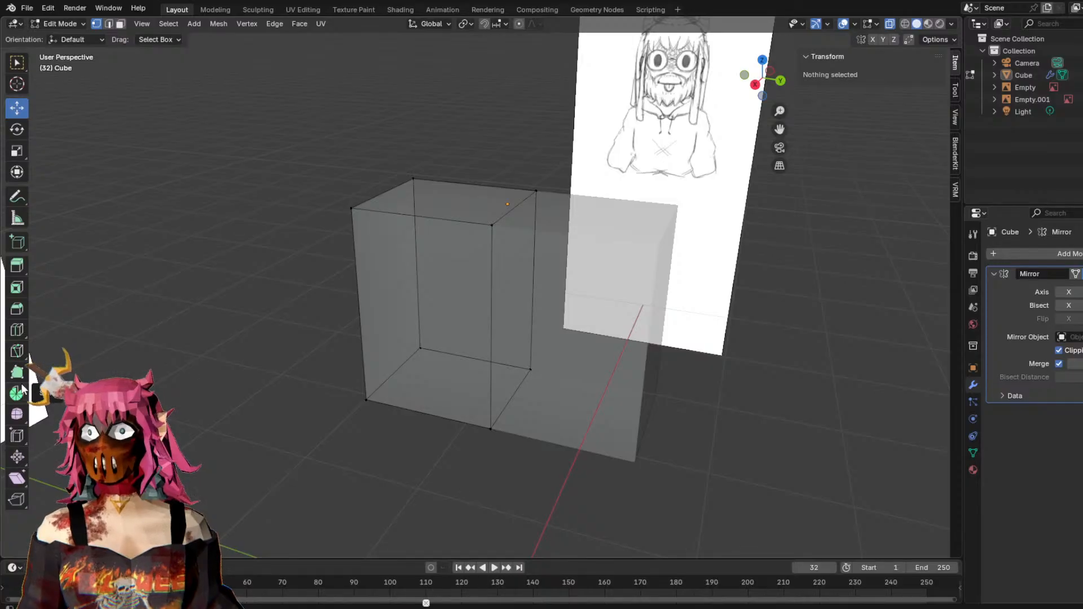
# Try cutting across the side faces of the cube's editable half with the Knife tool.
pyautogui.click(17, 354)
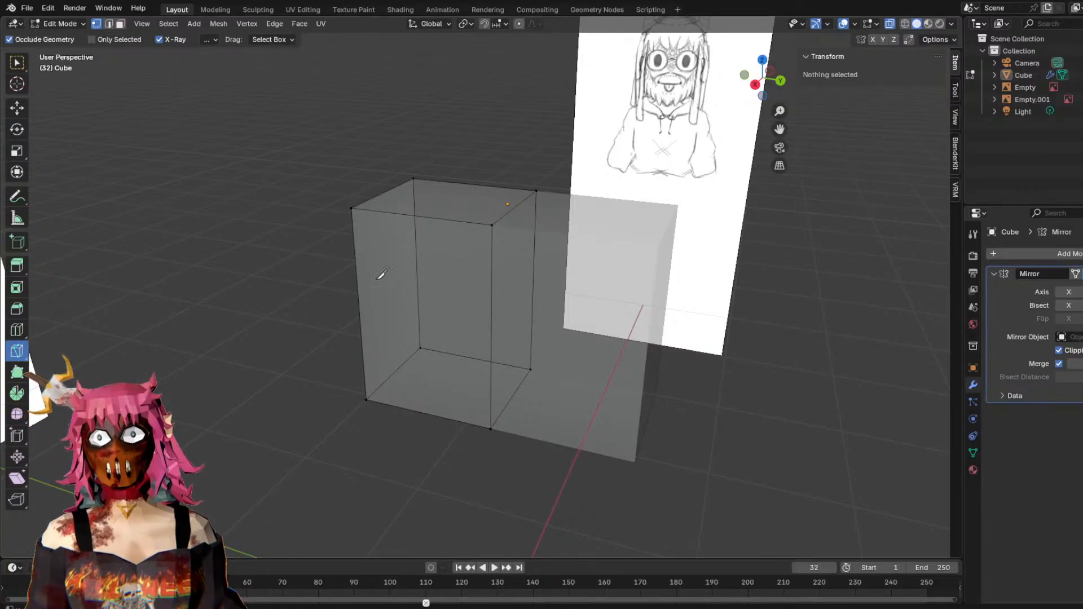
pyautogui.scroll(3, 375, 264)
pyautogui.click(269, 305)
pyautogui.click(499, 327)
pyautogui.click(249, 151)
pyautogui.click(501, 232)
pyautogui.press('Return')
pyautogui.moveTo(337, 227); pyautogui.dragTo(413, 230, button='middle')
pyautogui.hotkey('alt', 'a')
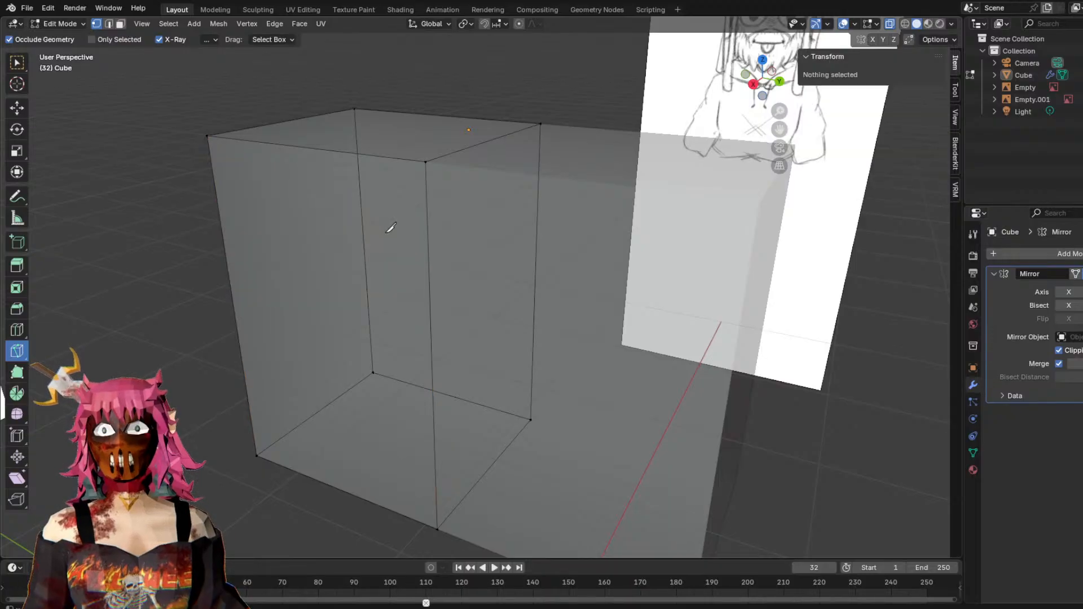
# Replace the Knife with the Move tool and preview single loop cuts around the cube's editable half.
pyautogui.click(17, 108)
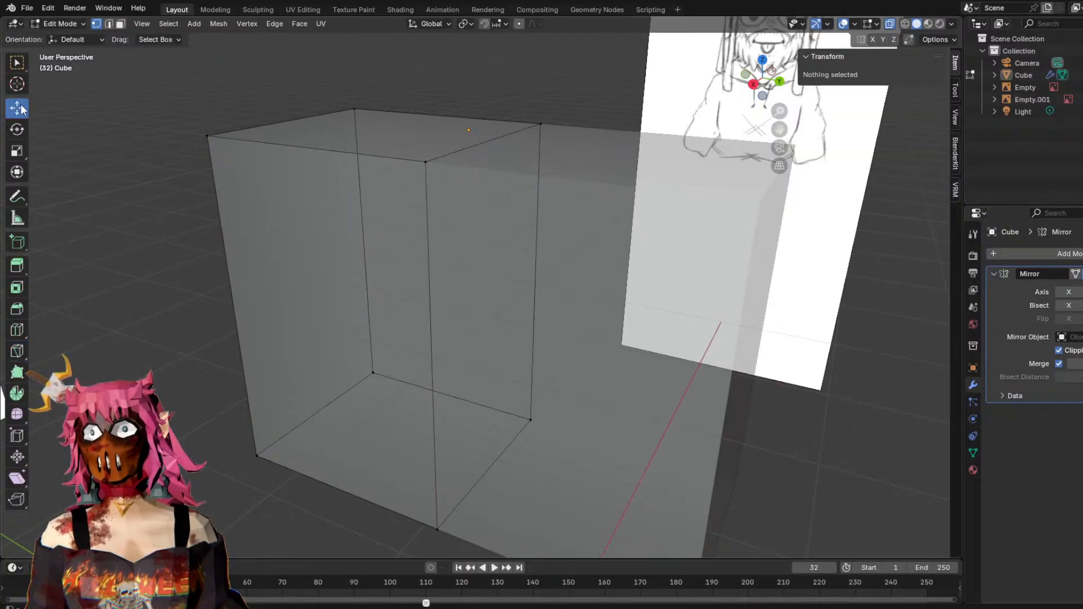
pyautogui.hotkey('ctrl', 'r')
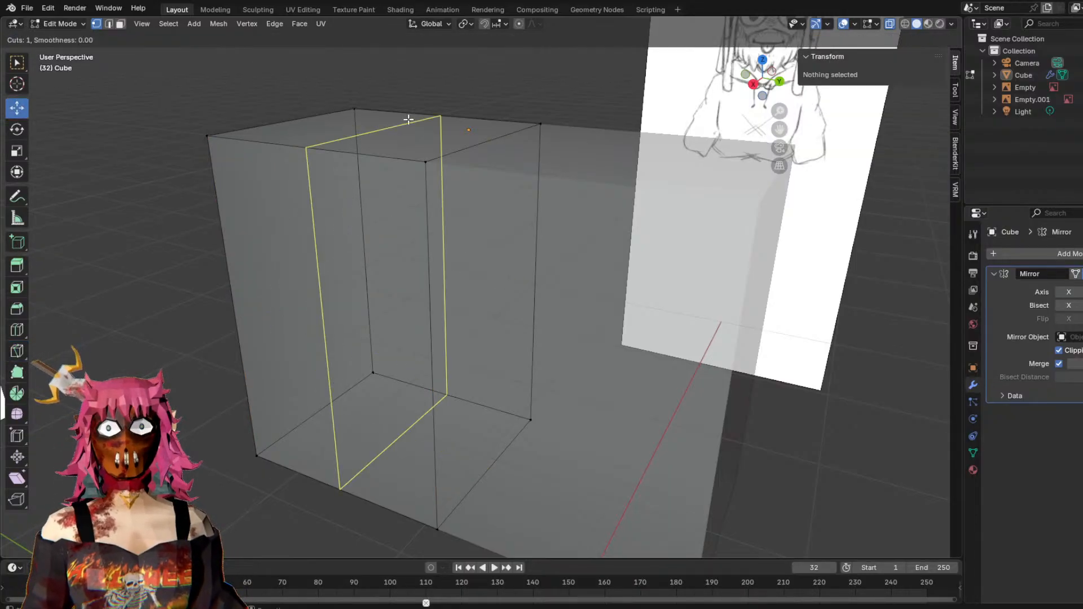
pyautogui.press('Escape')
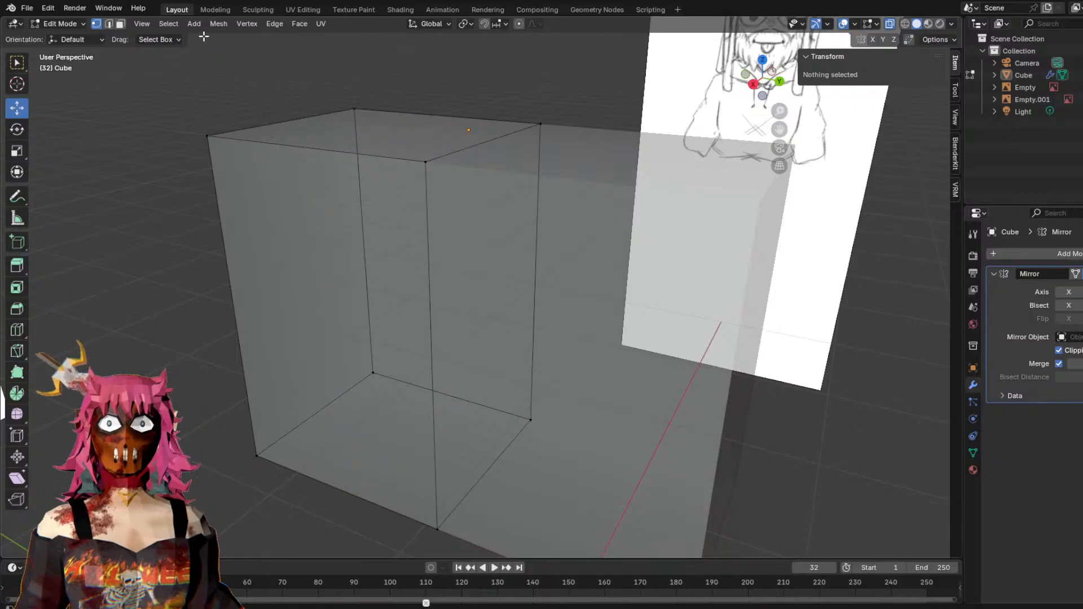
pyautogui.click(227, 26)
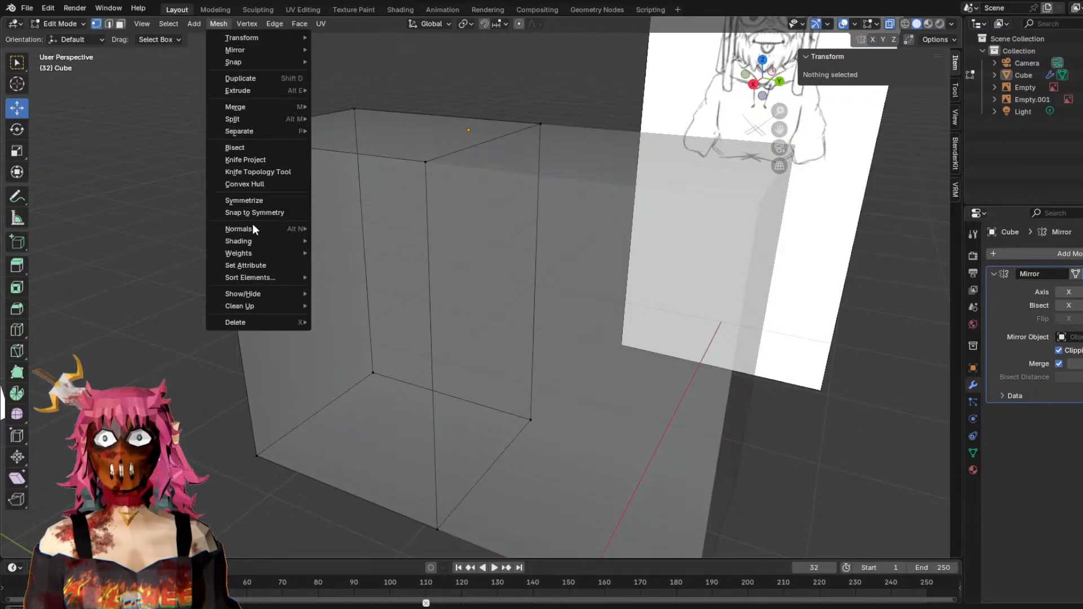
pyautogui.moveTo(227, 38)
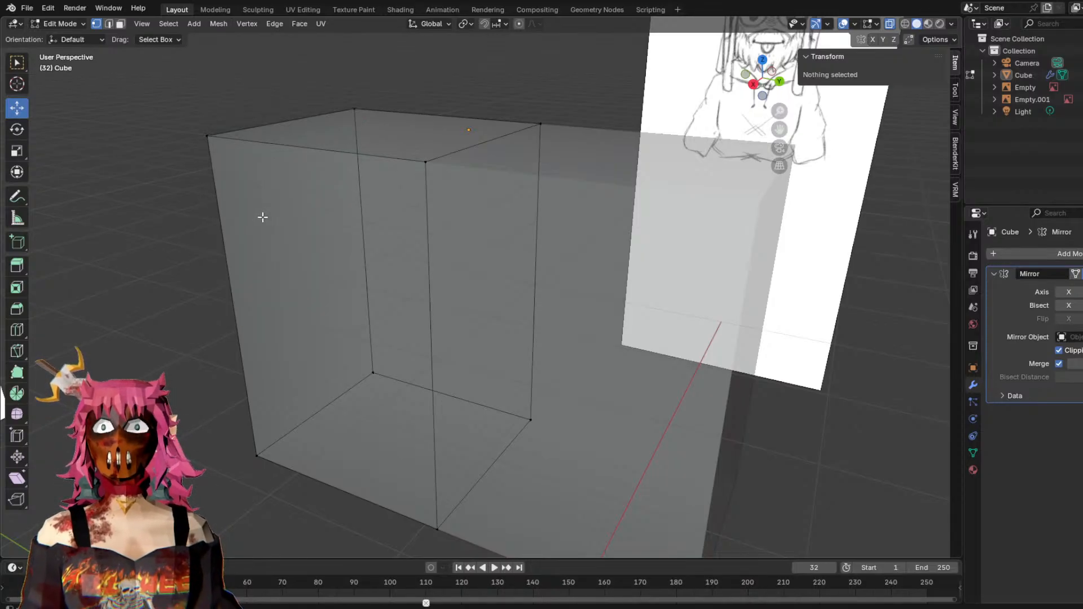
pyautogui.hotkey('ctrl', 'r')
pyautogui.press('Escape')
pyautogui.hotkey('ctrl', 'r')
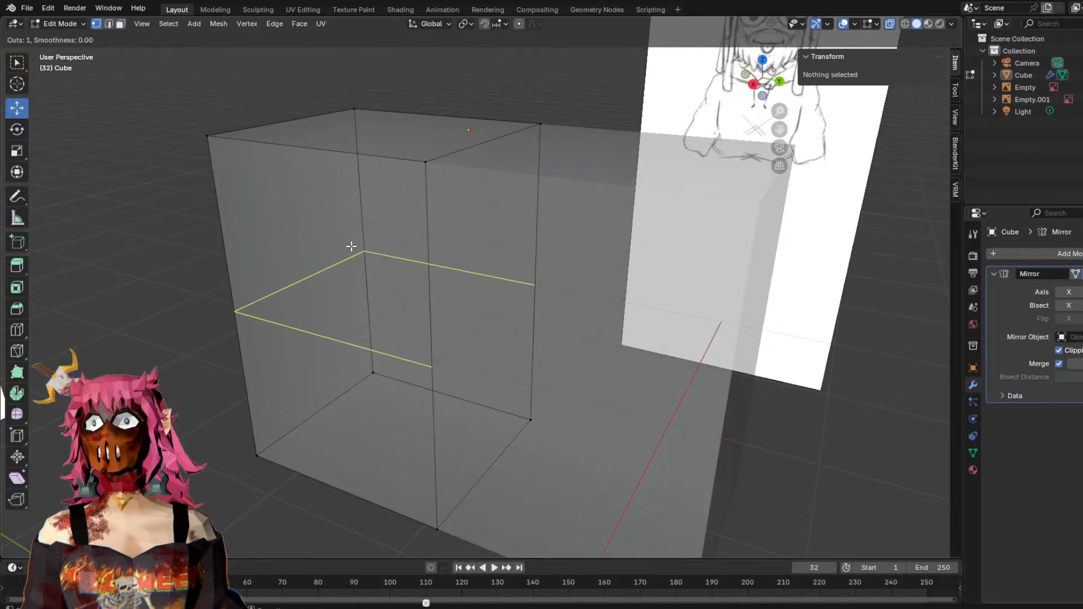
pyautogui.press('Escape')
# Try a centred vertical loop cut around the cube's editable half.
pyautogui.moveTo(179, 168); pyautogui.dragTo(236, 182, button='middle')
pyautogui.hotkey('ctrl', 'r')
pyautogui.click(483, 160)
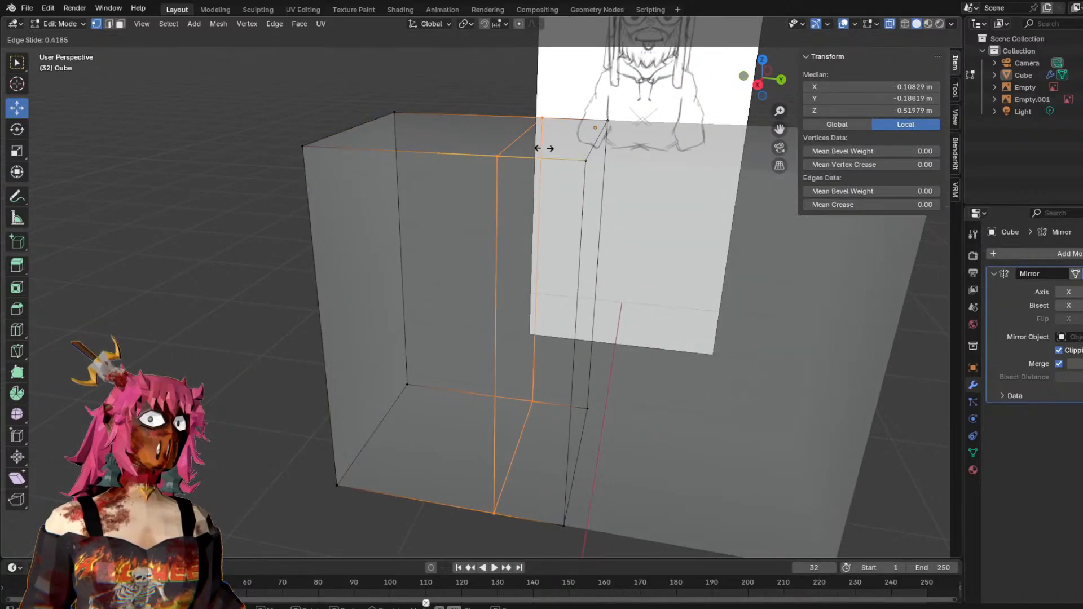
pyautogui.rightClick(544, 149)
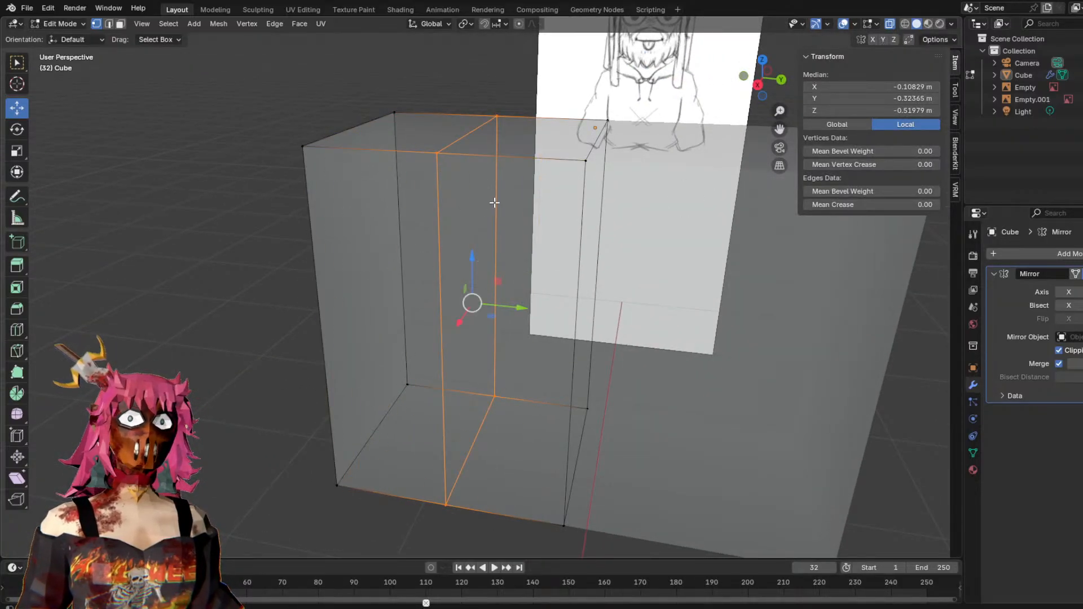
pyautogui.click(320, 258)
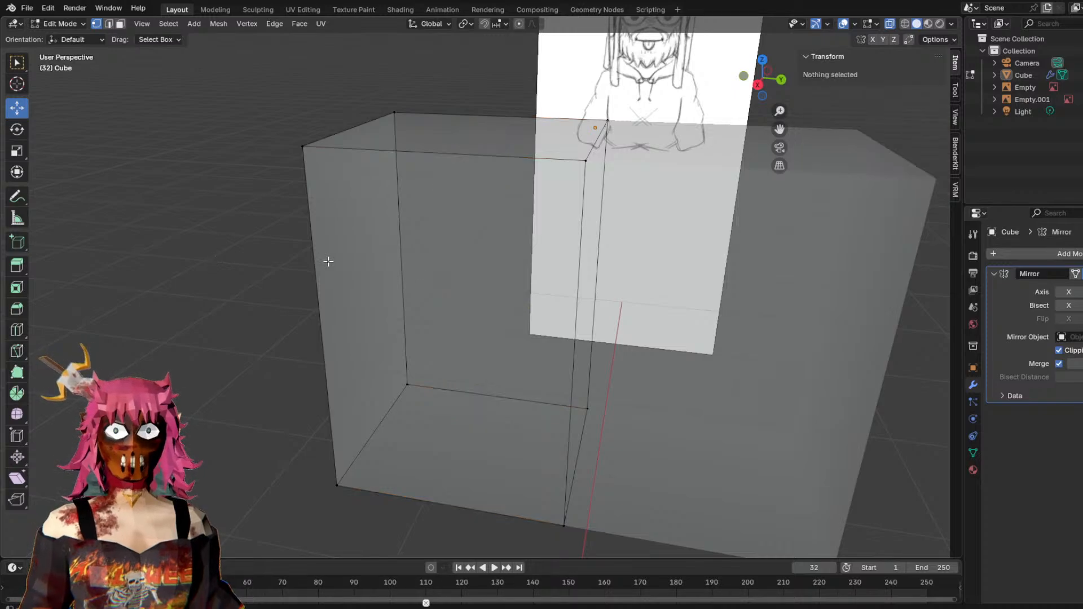
# Add one vertical loop cut midway across the width of the cube's editable half, then clear the selection.
pyautogui.hotkey('ctrl', 'r')
pyautogui.click(491, 162)
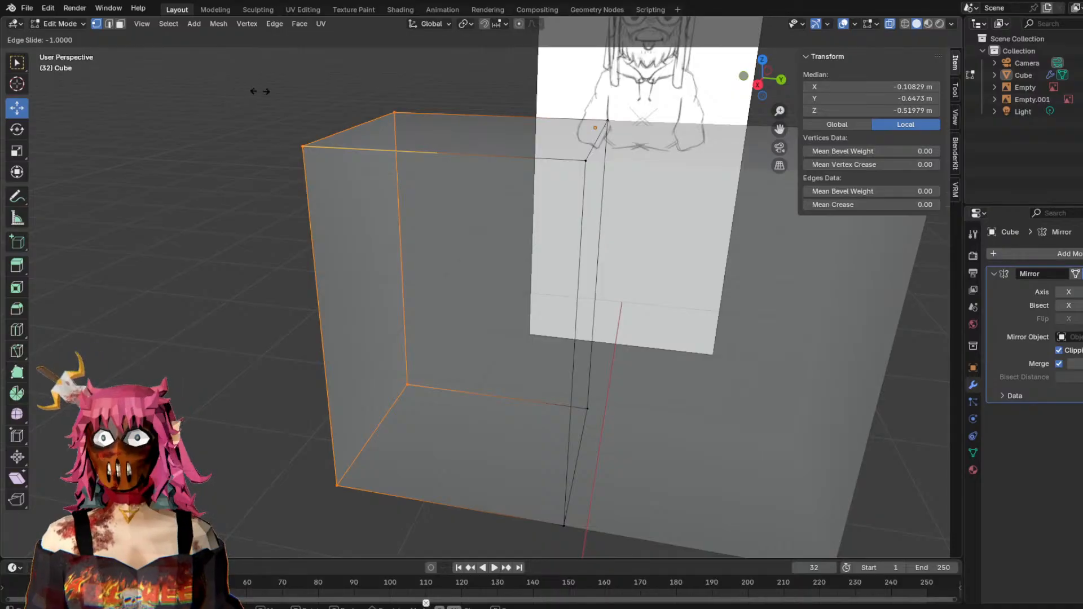
pyautogui.rightClick(356, 96)
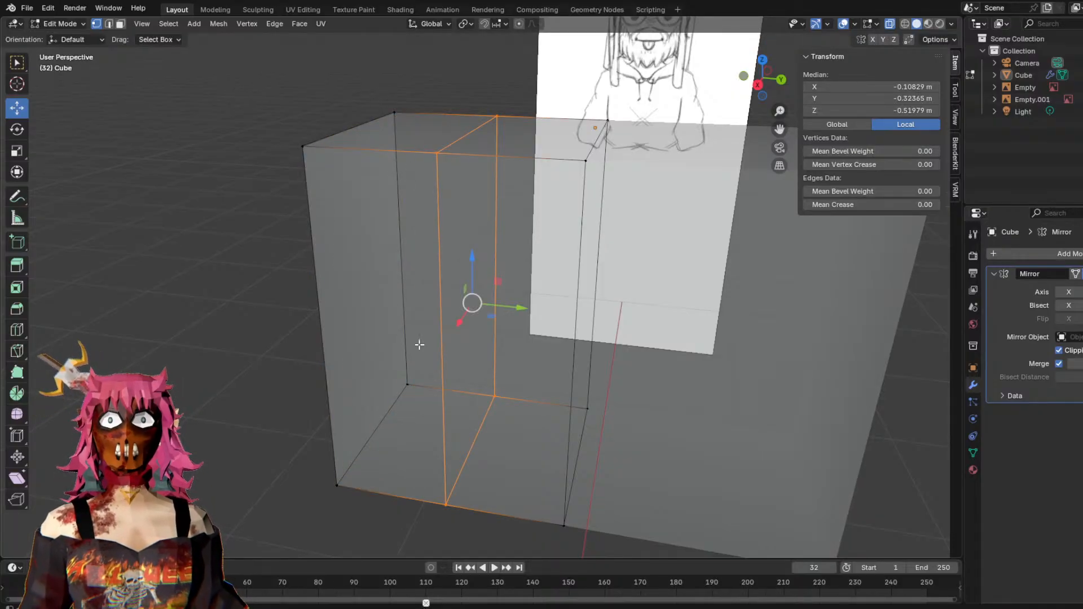
pyautogui.moveTo(366, 387); pyautogui.dragTo(534, 333, button='middle')
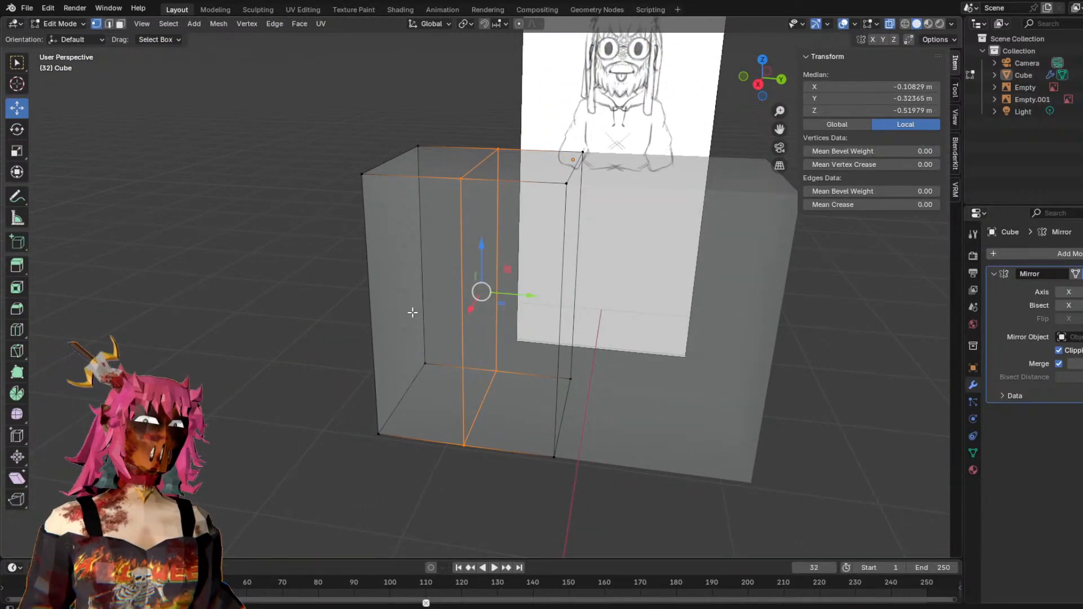
pyautogui.scroll(2, 415, 310)
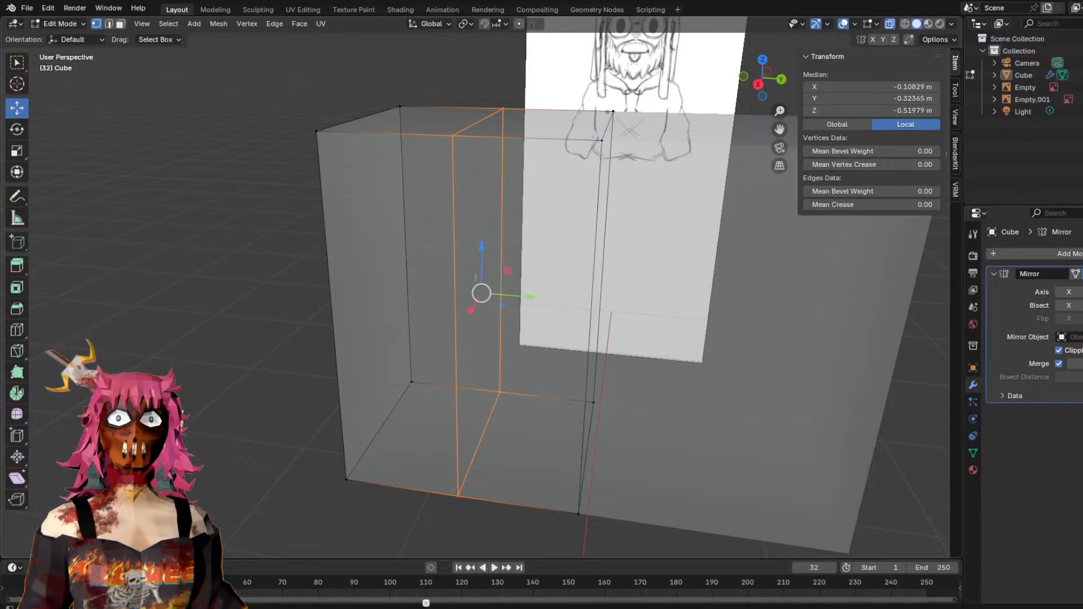
pyautogui.hotkey('alt', 'a')
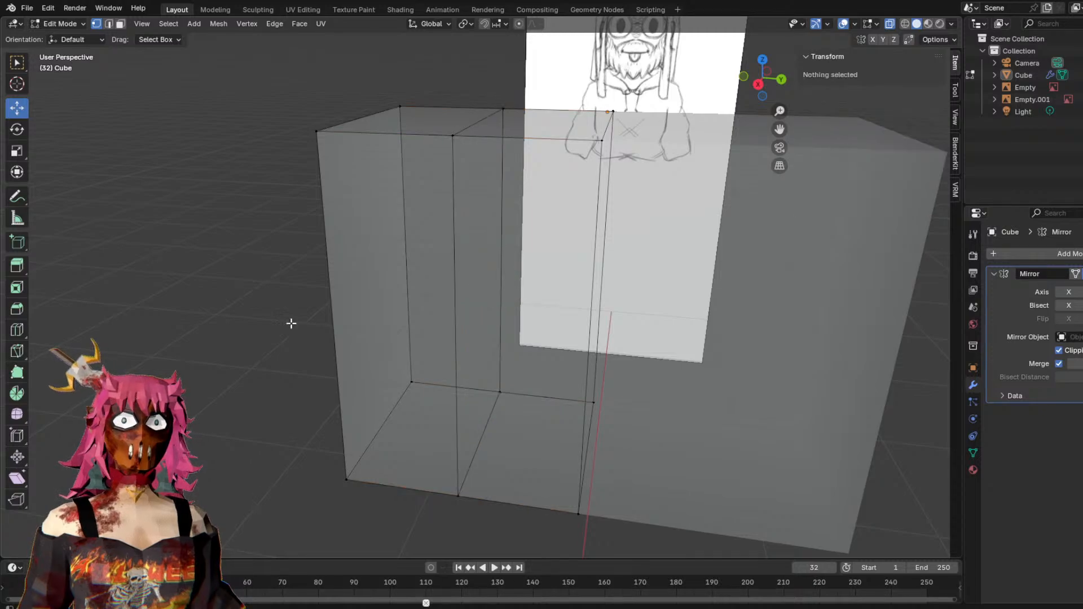
pyautogui.scroll(-3, 363, 307)
pyautogui.moveTo(363, 307); pyautogui.dragTo(342, 319, button='middle')
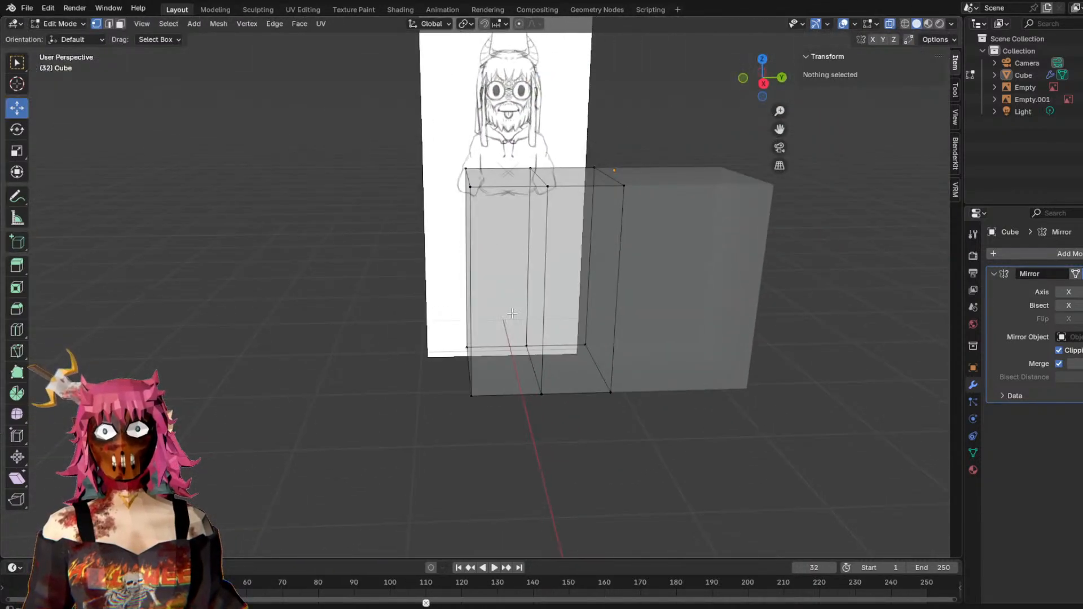
pyautogui.hotkey('ctrl', 'r')
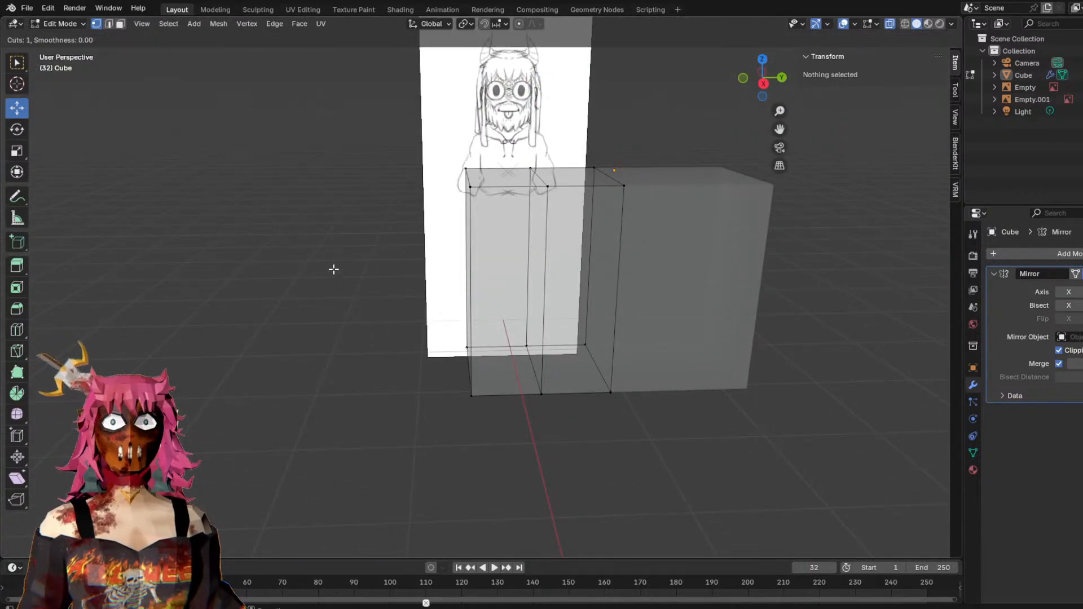
pyautogui.press('Escape')
pyautogui.moveTo(399, 184); pyautogui.dragTo(307, 181, button='middle')
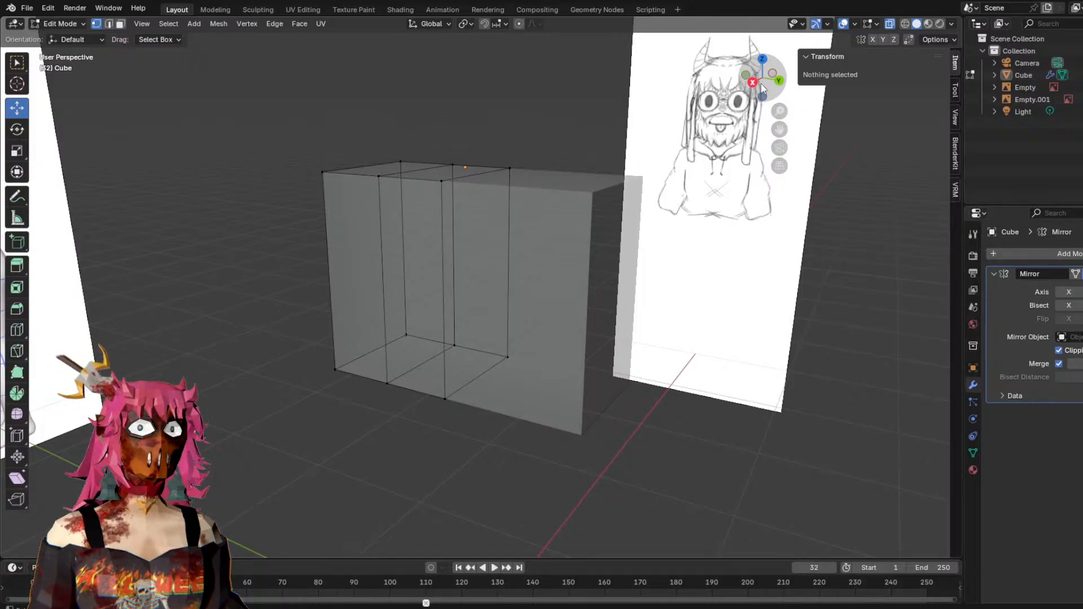
# Try a centred horizontal loop cut across the editable half over the front reference in Right Orthographic view.
pyautogui.click(756, 82)
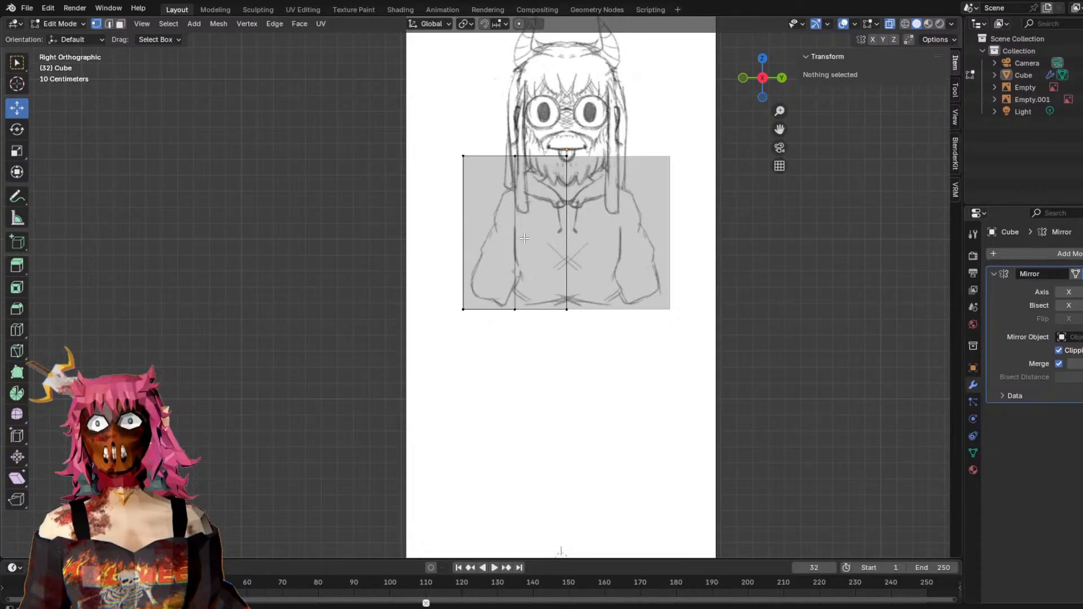
pyautogui.hotkey('ctrl', 'r')
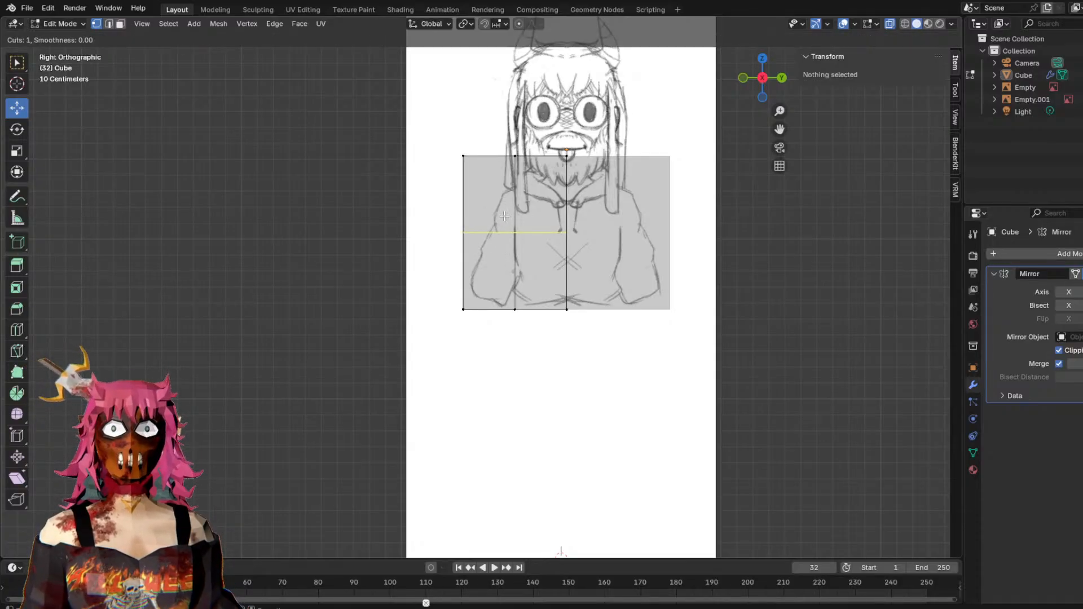
pyautogui.click(509, 230)
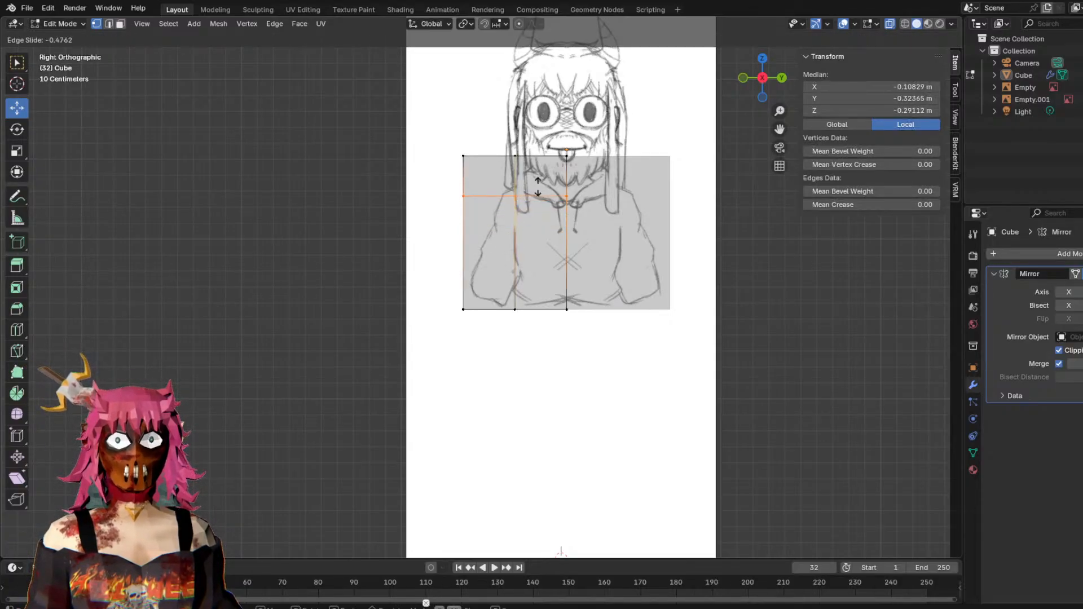
pyautogui.rightClick(598, 208)
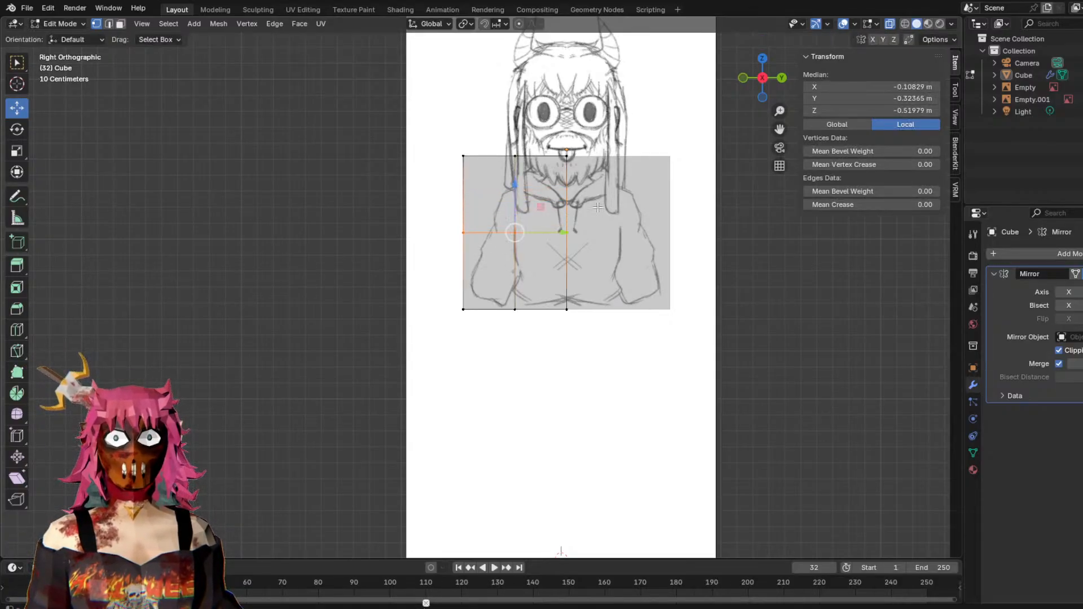
pyautogui.click(514, 232)
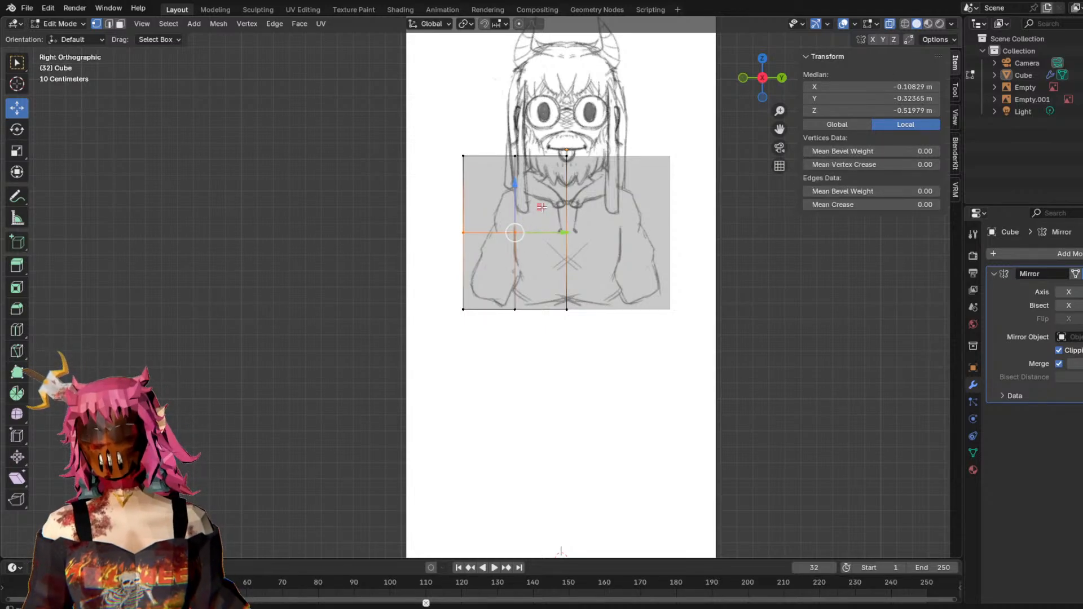
pyautogui.click(540, 206)
# Add a horizontal loop cut and slide it up by about 0.42 to the hoodie's neckline in the front reference.
pyautogui.hotkey('ctrl', 'r')
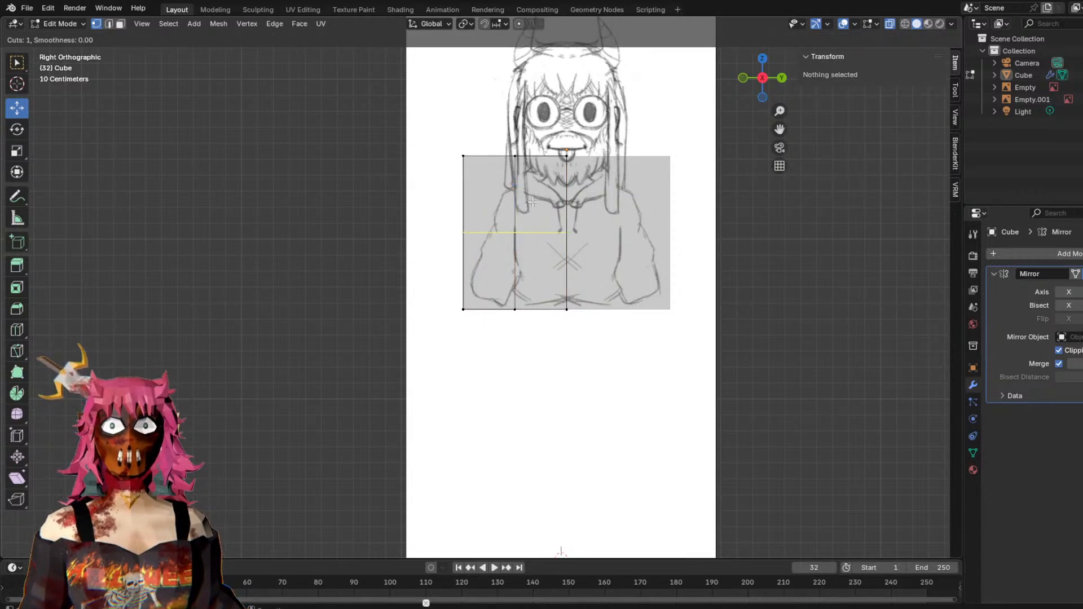
pyautogui.click(532, 201)
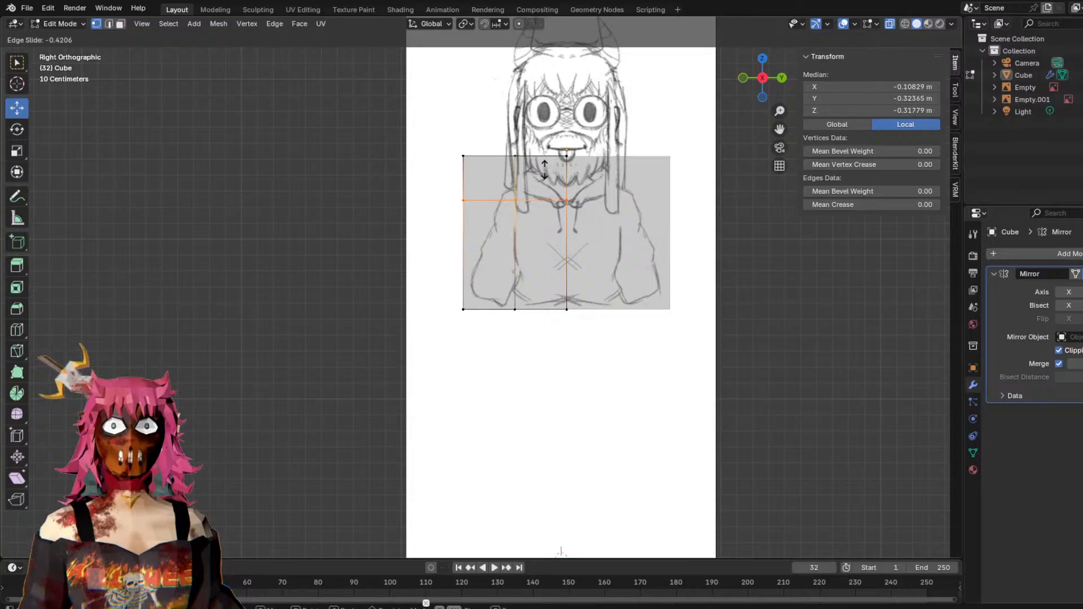
pyautogui.click(545, 169)
pyautogui.rightClick(521, 259)
pyautogui.press('Escape')
# Add a second horizontal loop cut below the neckline loop and lower it to a local Z of about -0.704 m.
pyautogui.hotkey('ctrl', 'r')
pyautogui.click(521, 247)
pyautogui.rightClick(528, 236)
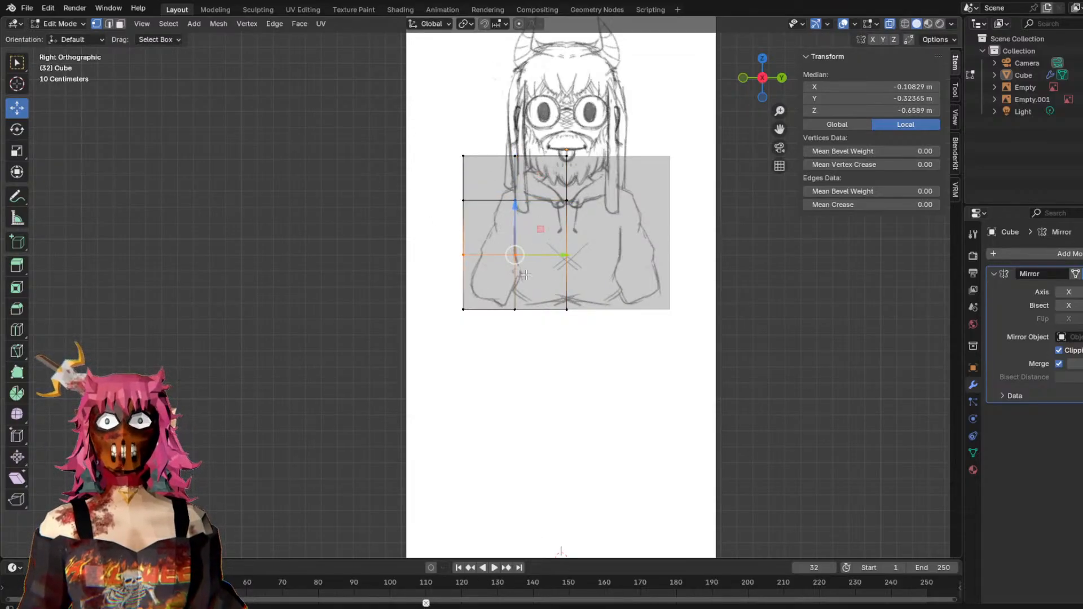
pyautogui.moveTo(519, 209); pyautogui.dragTo(517, 216)
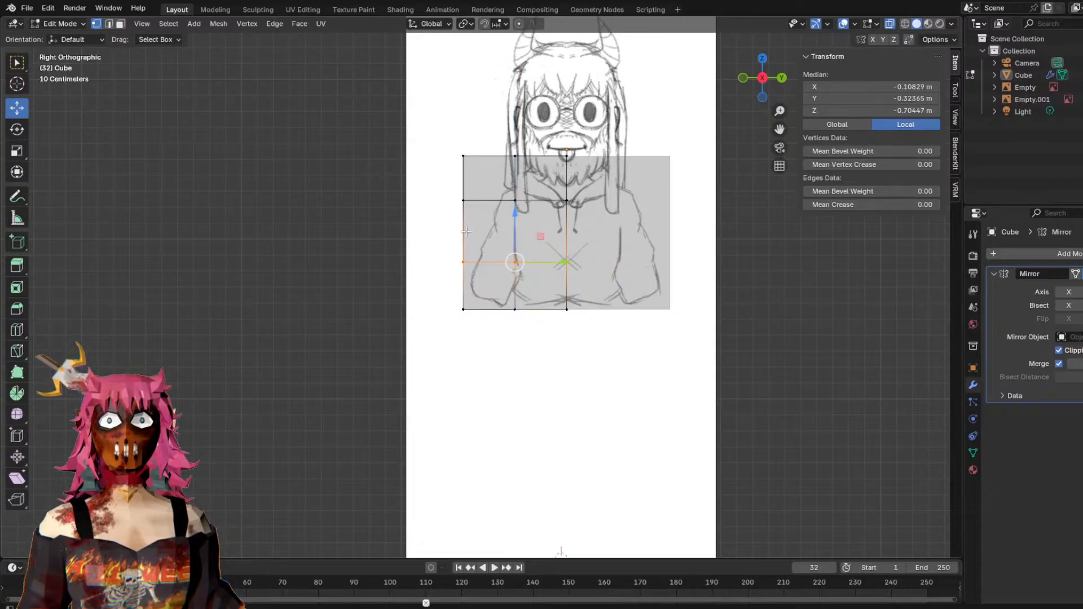
pyautogui.click(399, 188)
# Try moving the front vertex where the lower horizontal loop crosses the vertical loop.
pyautogui.moveTo(389, 189); pyautogui.dragTo(535, 250, button='middle')
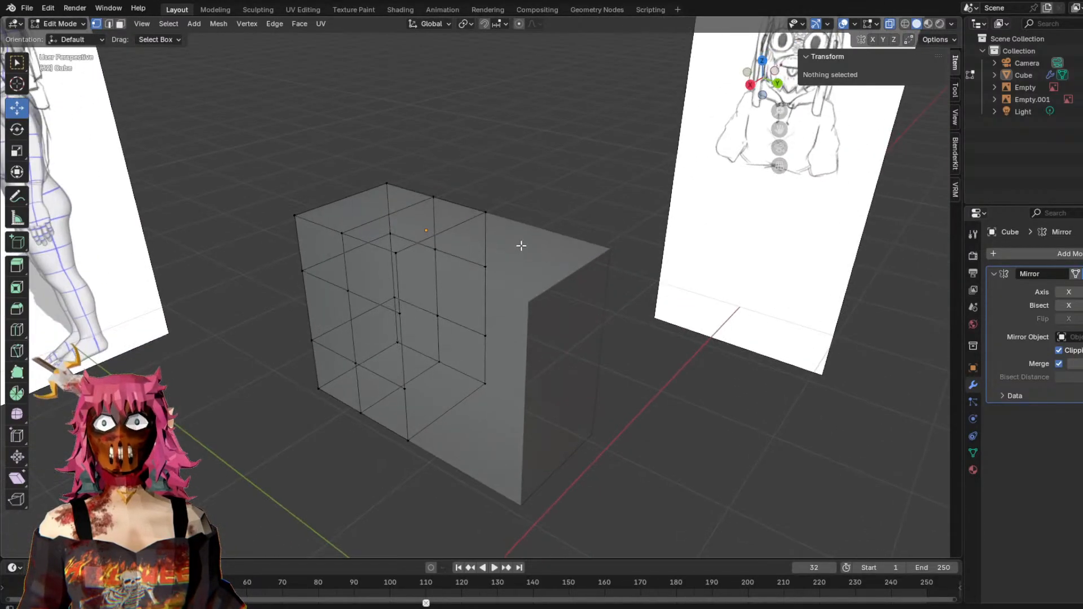
pyautogui.click(355, 364)
pyautogui.moveTo(311, 389); pyautogui.dragTo(218, 442)
pyautogui.moveTo(393, 414); pyautogui.dragTo(414, 350, button='middle')
pyautogui.hotkey('ctrl', 'z')
pyautogui.click(256, 263)
pyautogui.moveTo(430, 163)
pyautogui.mouseDown(button='middle')
pyautogui.moveTo(452, 164)
pyautogui.moveTo(498, 206)
pyautogui.moveTo(409, 217)
pyautogui.moveTo(566, 187)
pyautogui.moveTo(641, 194)
pyautogui.moveTo(569, 188)
pyautogui.mouseUp(button='middle')
# Circle-select both upper outer corner vertices of the editable half over the front reference, with solid X-ray display.
pyautogui.click(754, 84)
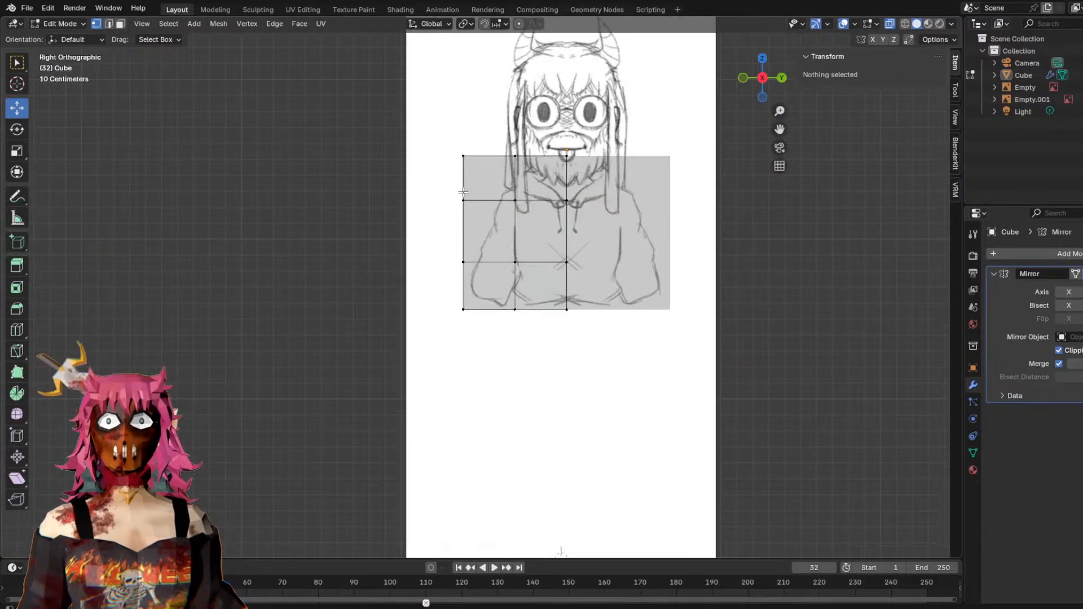
pyautogui.press('c')
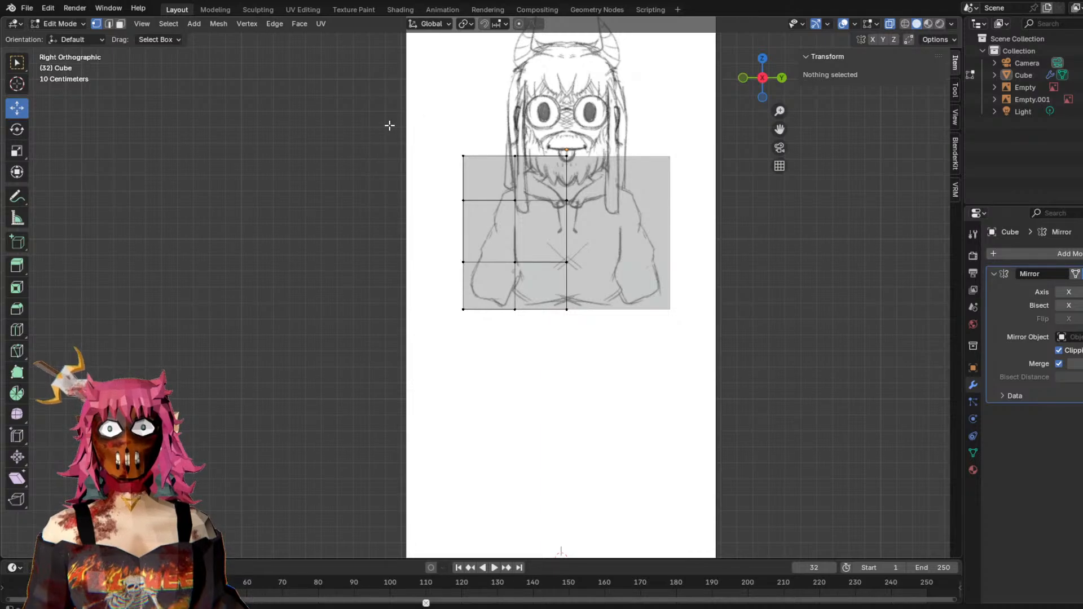
pyautogui.scroll(6, 440, 148)
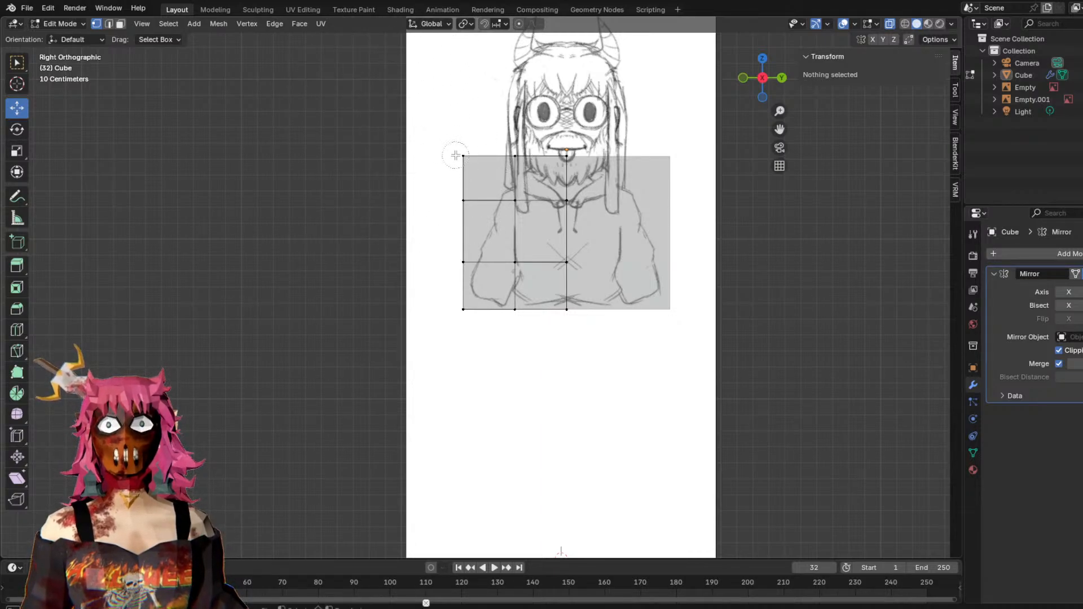
pyautogui.click(447, 154)
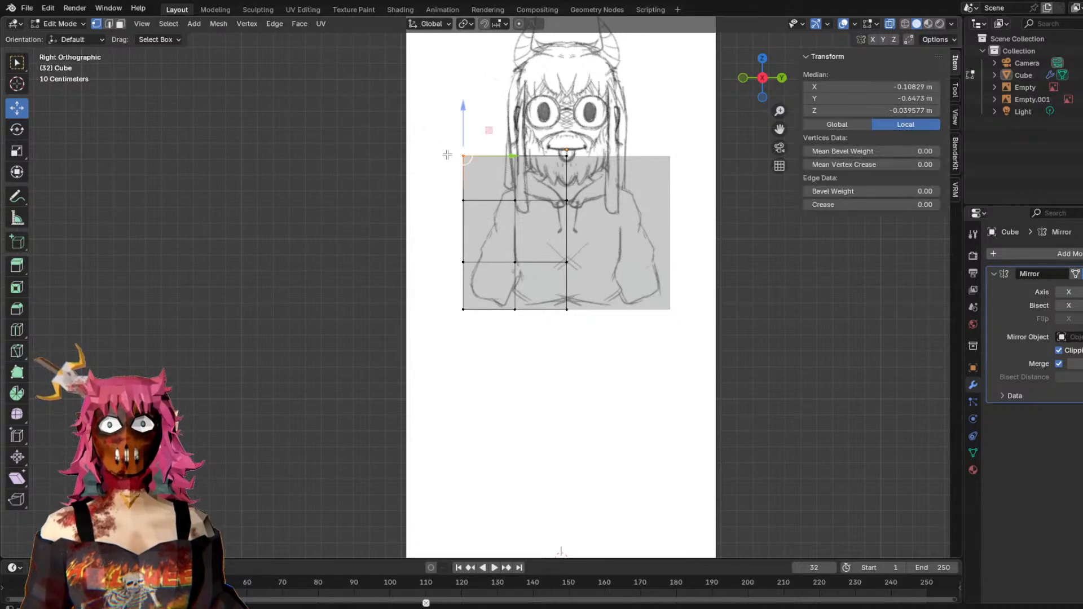
pyautogui.click(893, 25)
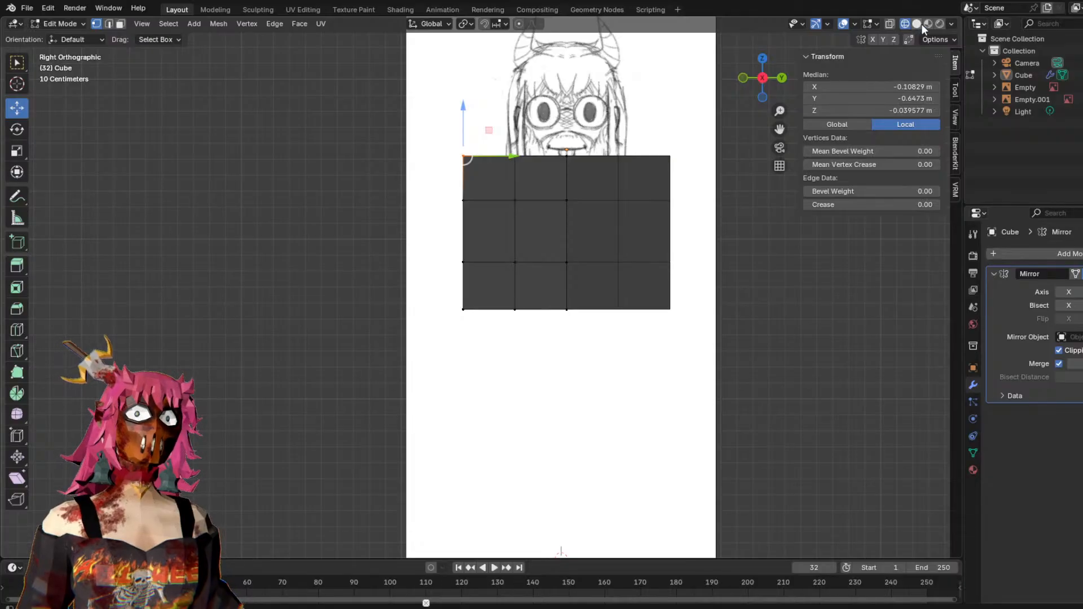
pyautogui.hotkey('alt', 'z')
pyautogui.moveTo(599, 231)
pyautogui.mouseDown(button='middle')
pyautogui.moveTo(701, 256)
pyautogui.moveTo(653, 249)
pyautogui.moveTo(457, 288)
pyautogui.moveTo(508, 191)
pyautogui.moveTo(496, 244)
pyautogui.mouseUp(button='middle')
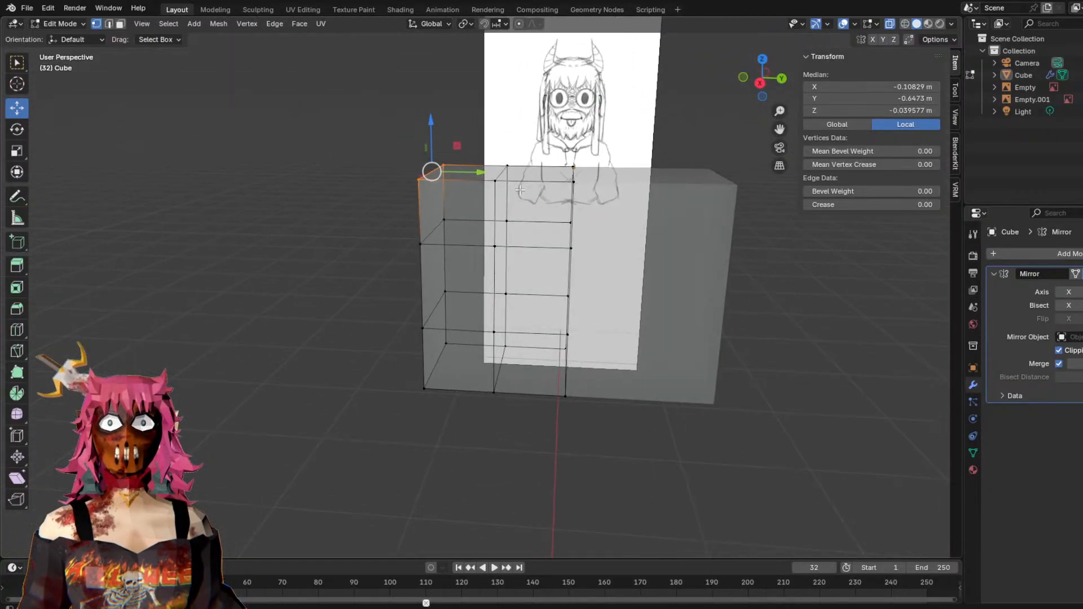
# Add the front vertex where the neckline loop crosses the vertical loop to the selection.
pyautogui.keyDown('shift'); pyautogui.click(506, 224); pyautogui.keyUp('shift')
pyautogui.moveTo(567, 221)
pyautogui.mouseDown(button='middle')
pyautogui.moveTo(524, 227)
pyautogui.moveTo(501, 273)
pyautogui.moveTo(536, 239)
pyautogui.moveTo(496, 240)
pyautogui.mouseUp(button='middle')
pyautogui.keyDown('shift'); pyautogui.click(525, 212); pyautogui.keyUp('shift')
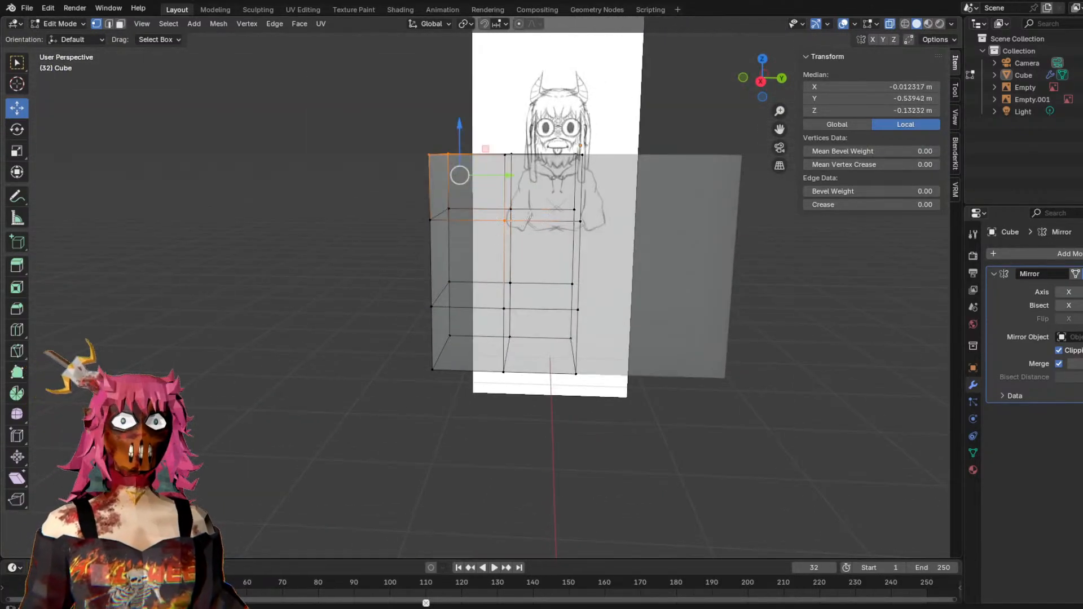
# Switch the viewport to Material Preview shading and disable X-ray so the cube displays as opaque.
pyautogui.click(928, 24)
pyautogui.moveTo(649, 170)
pyautogui.mouseDown(button='middle')
pyautogui.moveTo(596, 176)
pyautogui.moveTo(591, 153)
pyautogui.mouseUp(button='middle')
pyautogui.click(890, 24)
pyautogui.moveTo(510, 182); pyautogui.dragTo(404, 264, button='middle')
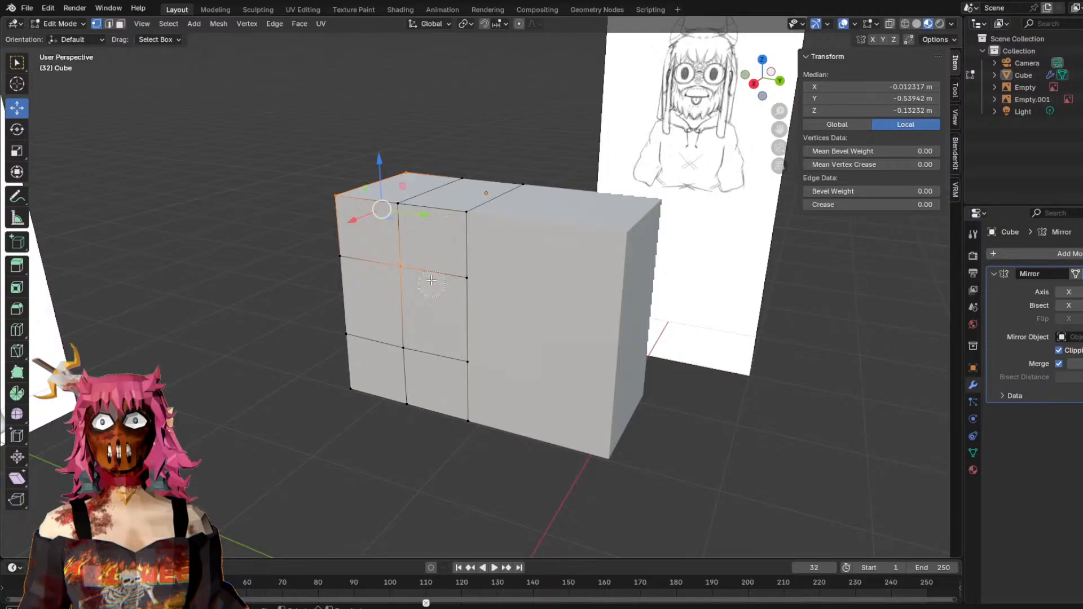
# Clear the vertex selection on the cube and turn X-ray back on.
pyautogui.moveTo(514, 271); pyautogui.dragTo(758, 278, button='middle')
pyautogui.press('c')
pyautogui.click(435, 339)
pyautogui.press('c')
pyautogui.middleClick(436, 346)
pyautogui.press('c')
pyautogui.rightClick(666, 194)
pyautogui.moveTo(614, 170); pyautogui.dragTo(462, 168, button='middle')
pyautogui.press('c')
pyautogui.hotkey('alt', 'a')
pyautogui.click(892, 24)
pyautogui.moveTo(807, 181)
pyautogui.mouseDown(button='middle')
pyautogui.moveTo(813, 145)
pyautogui.moveTo(820, 187)
pyautogui.mouseUp(button='middle')
pyautogui.press('c')
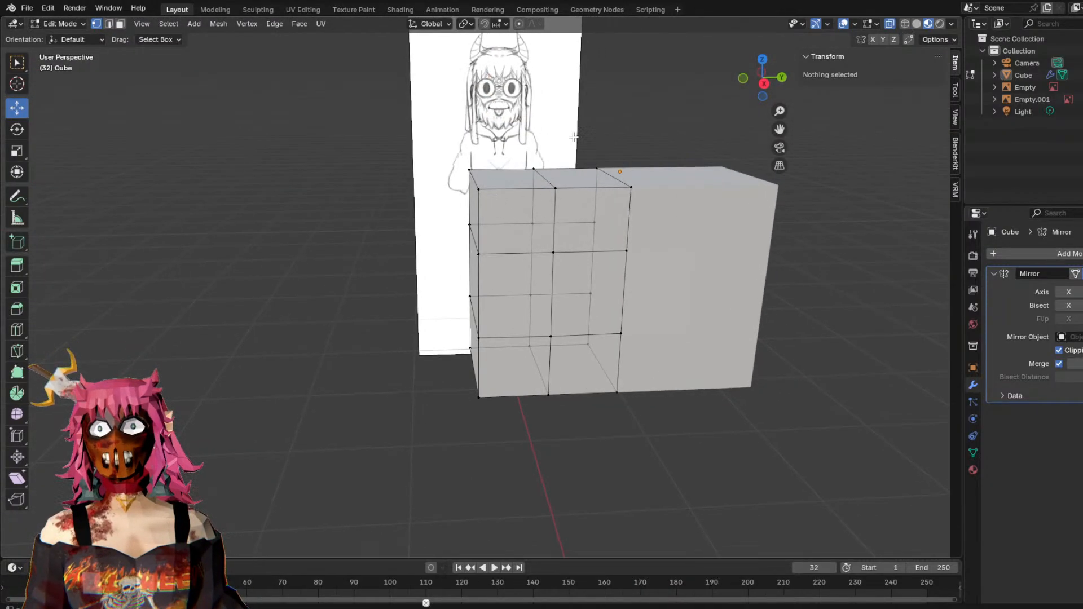
# Circle-select the front and back vertices at the upper outer corner of the editable half.
pyautogui.click(764, 84)
pyautogui.click(464, 157)
pyautogui.moveTo(519, 132); pyautogui.dragTo(569, 165, button='middle')
pyautogui.click(771, 85)
pyautogui.click(489, 176)
pyautogui.moveTo(489, 176); pyautogui.dragTo(701, 129, button='middle')
pyautogui.hotkey('ctrl', 'z')
pyautogui.press('c')
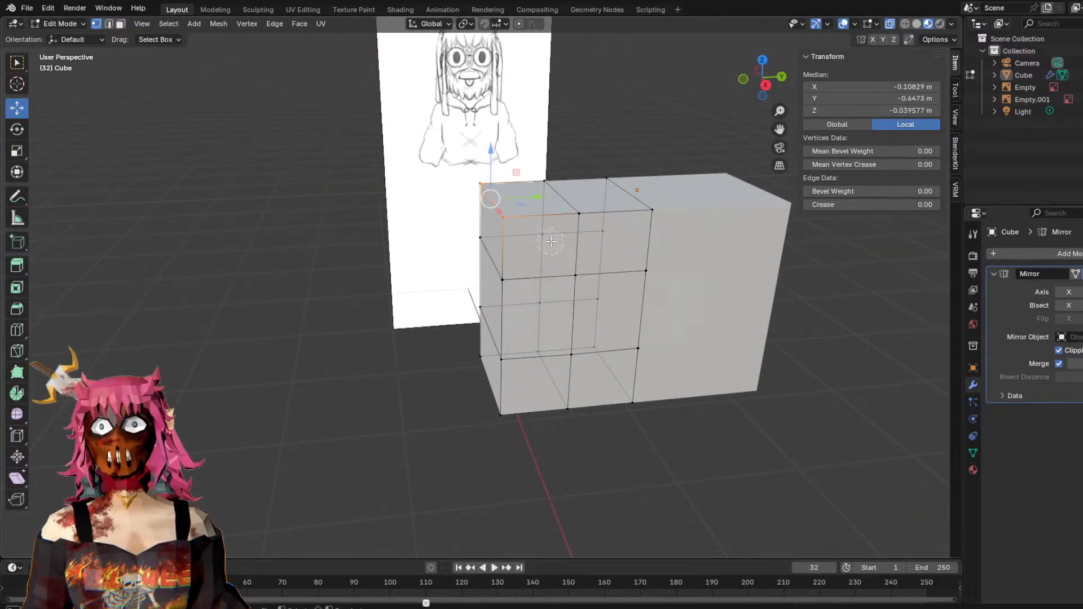
# Return to the Right Orthographic view and use solid shading with X-ray so the front reference shows through.
pyautogui.moveTo(686, 209); pyautogui.dragTo(620, 186, button='middle')
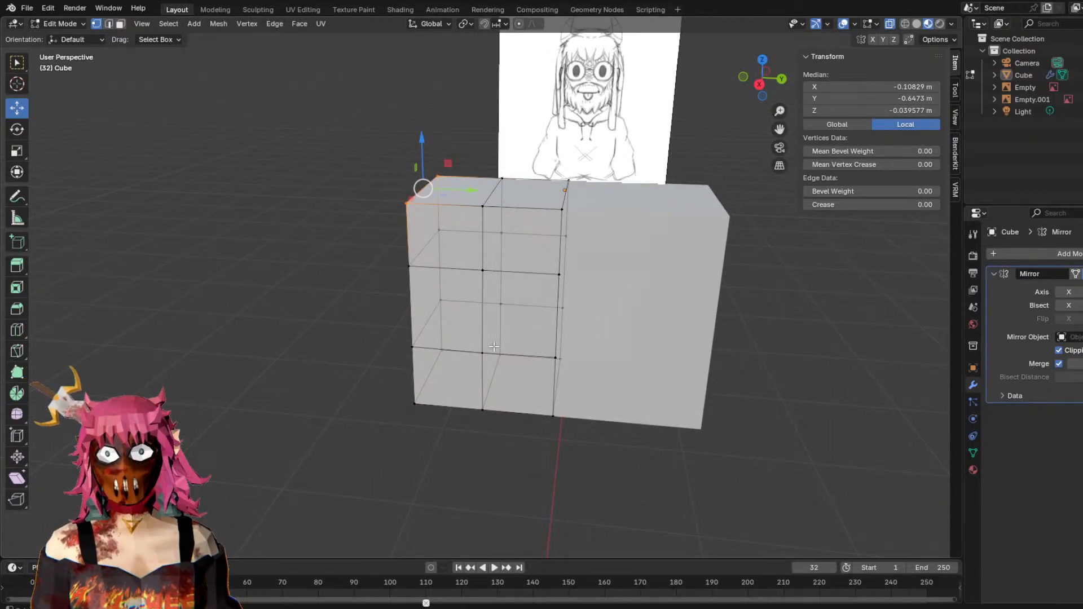
pyautogui.hotkey('alt', 'a')
pyautogui.click(407, 202)
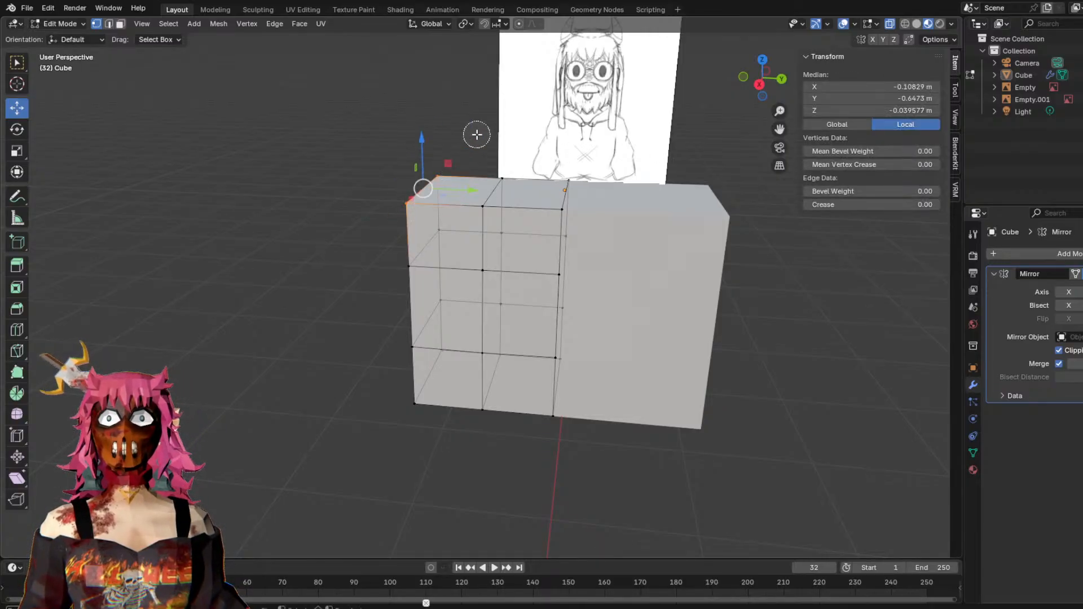
pyautogui.click(761, 85)
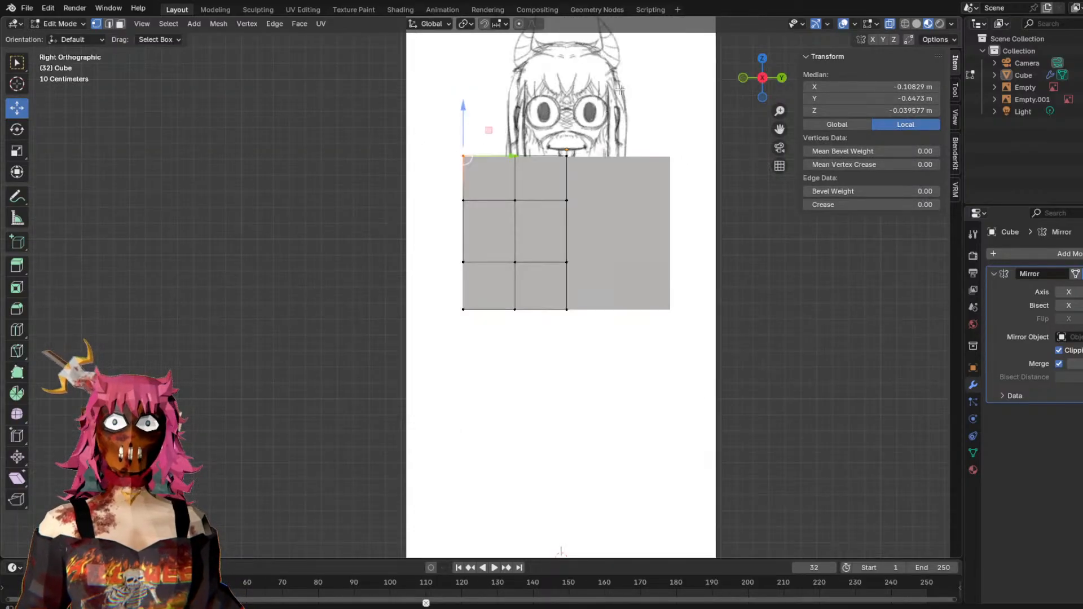
pyautogui.click(905, 24)
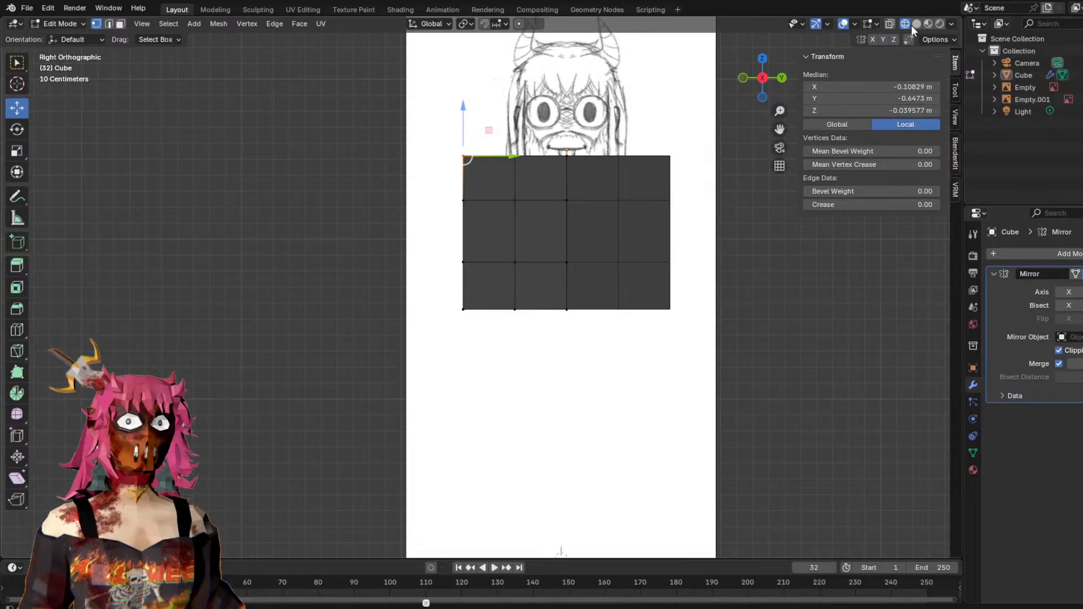
pyautogui.click(891, 24)
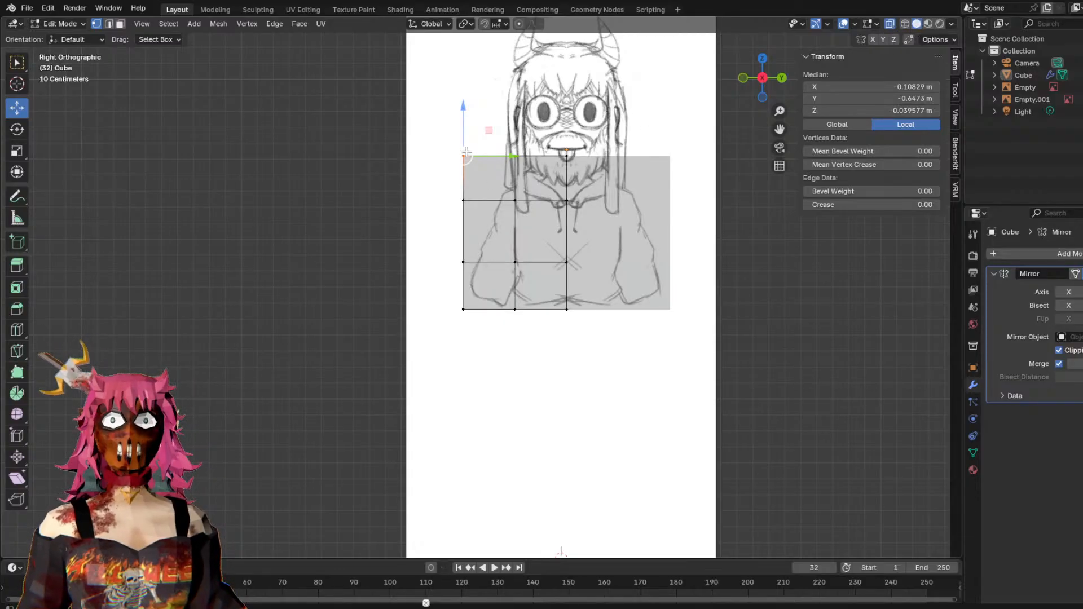
# Select the outermost column of vertices on the editable half and move it slightly inward along Y.
pyautogui.moveTo(464, 163)
pyautogui.mouseDown()
pyautogui.moveTo(483, 180)
pyautogui.moveTo(462, 206)
pyautogui.moveTo(467, 355)
pyautogui.mouseUp()
pyautogui.click(396, 243)
pyautogui.rightClick(467, 351)
pyautogui.moveTo(491, 259); pyautogui.dragTo(495, 258)
pyautogui.click(361, 266)
# Circle-select the upper outer corner vertices and move them inward and down to slope the shoulder.
pyautogui.press('c')
pyautogui.moveTo(451, 158); pyautogui.dragTo(522, 176)
pyautogui.rightClick(474, 169)
pyautogui.click(500, 140)
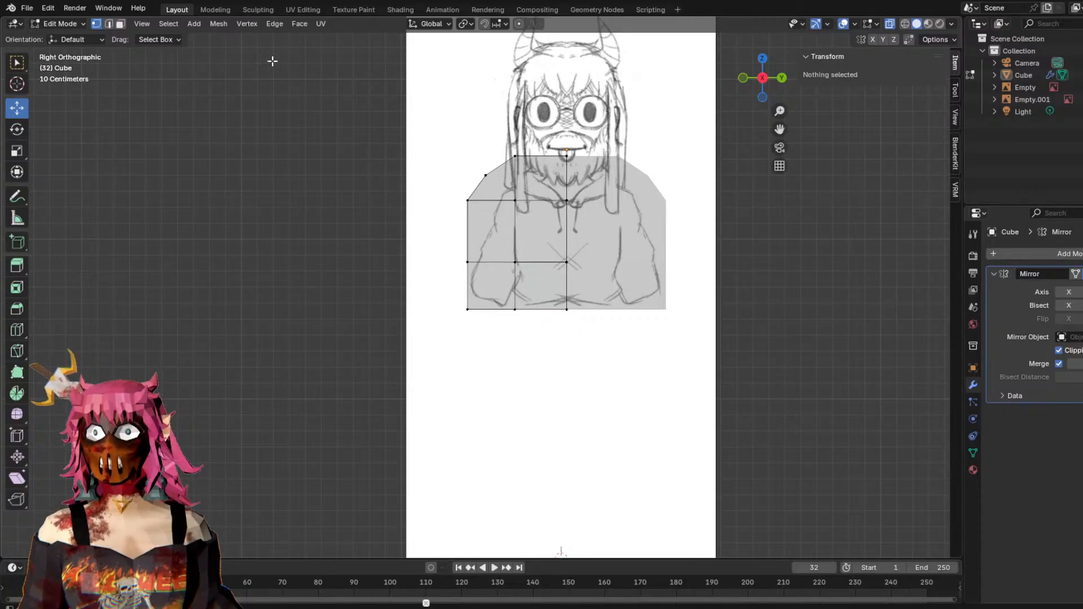
# Inspect the sloped torso block in Object Mode from several angles, and return to Edit Mode in the right view.
pyautogui.click(49, 22)
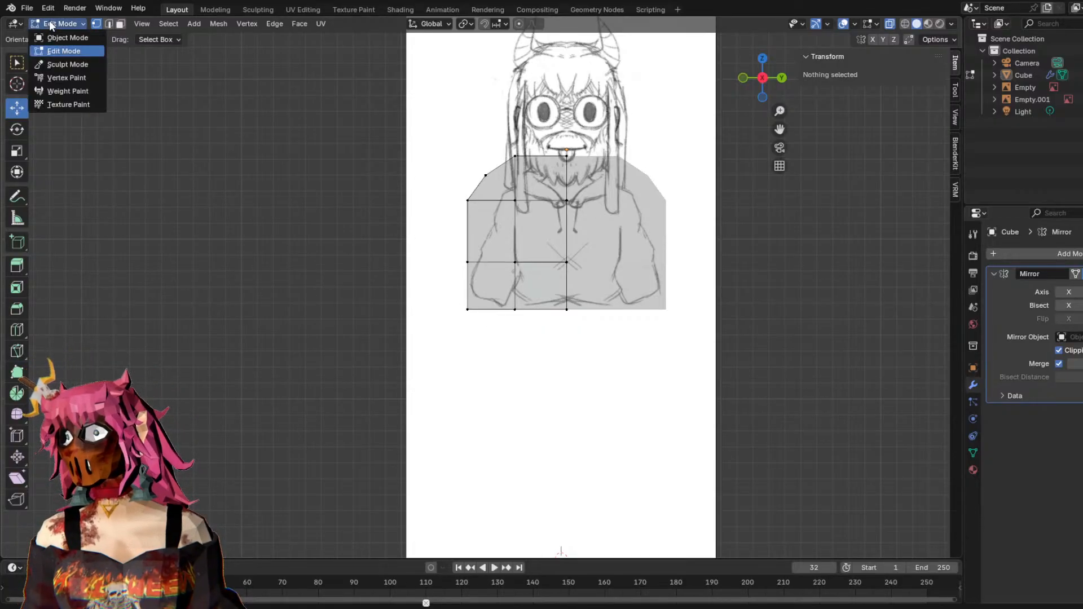
pyautogui.click(51, 32)
pyautogui.click(628, 204)
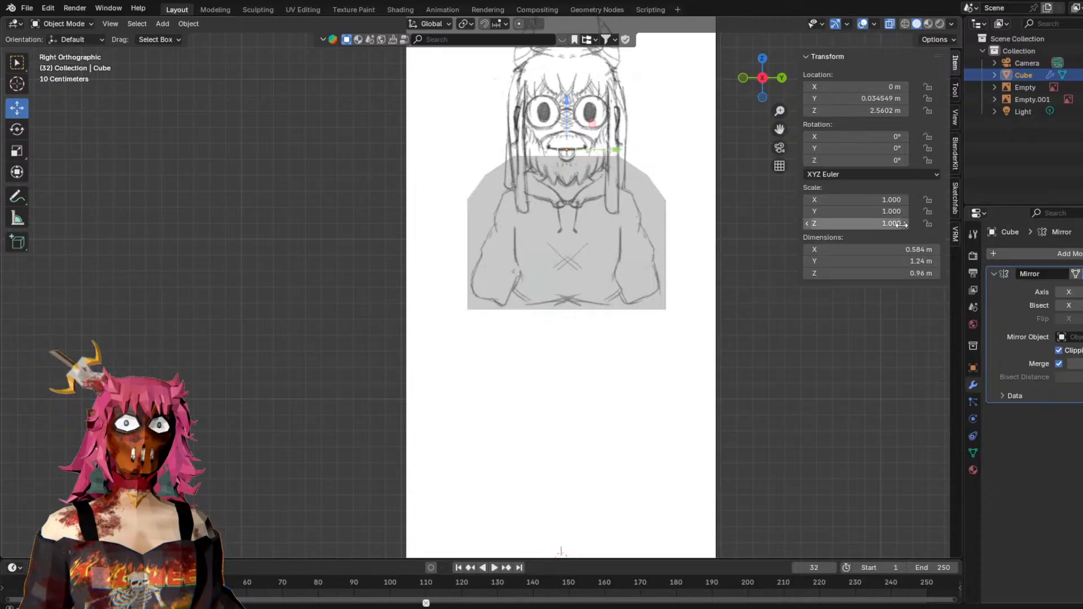
pyautogui.moveTo(454, 187); pyautogui.dragTo(726, 131, button='middle')
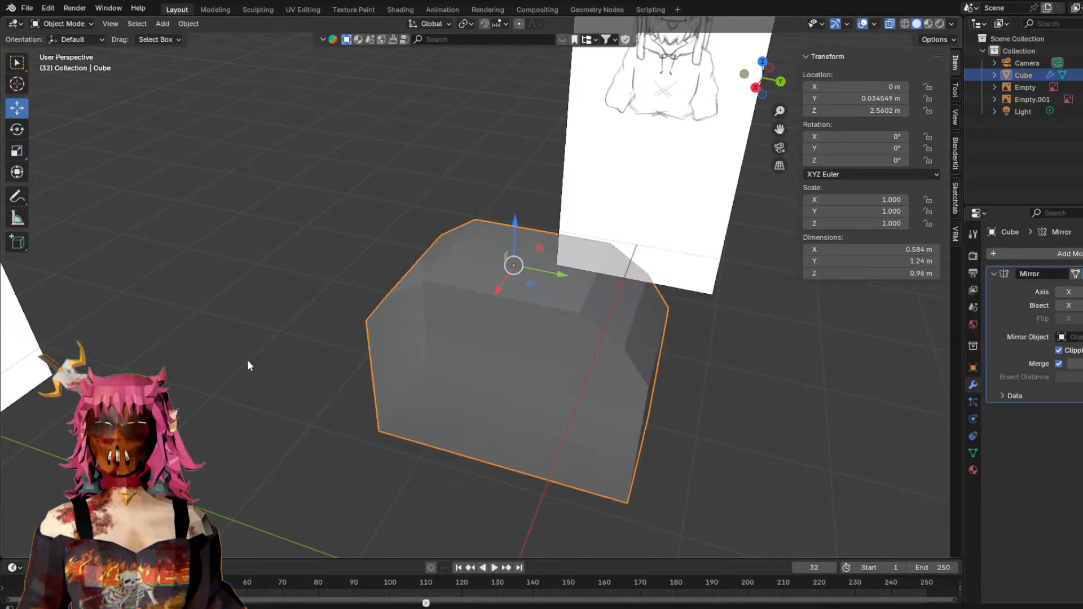
pyautogui.moveTo(628, 213); pyautogui.dragTo(656, 196, button='middle')
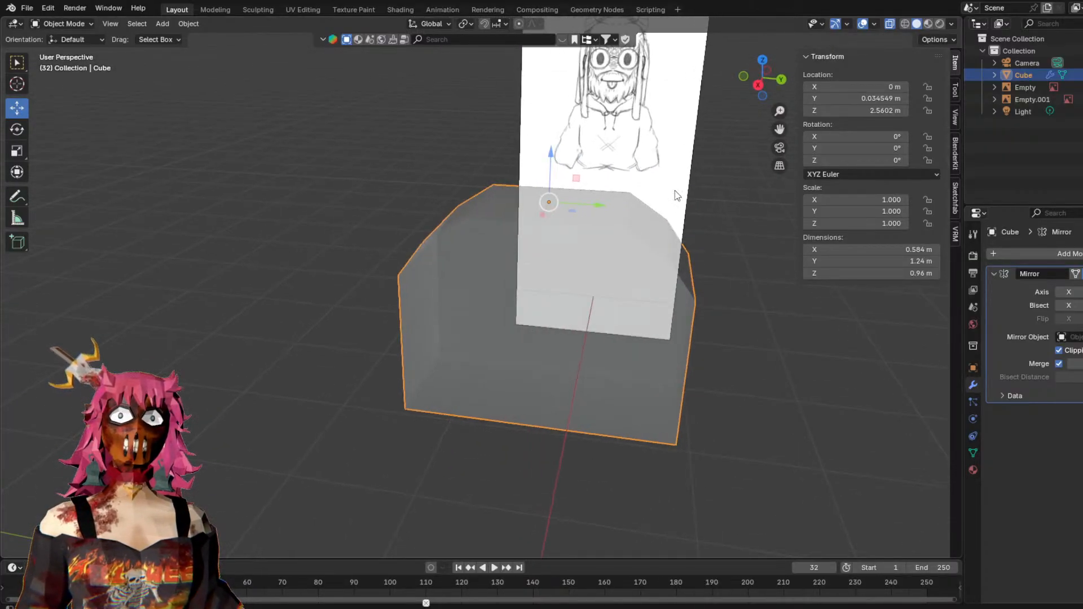
pyautogui.click(757, 86)
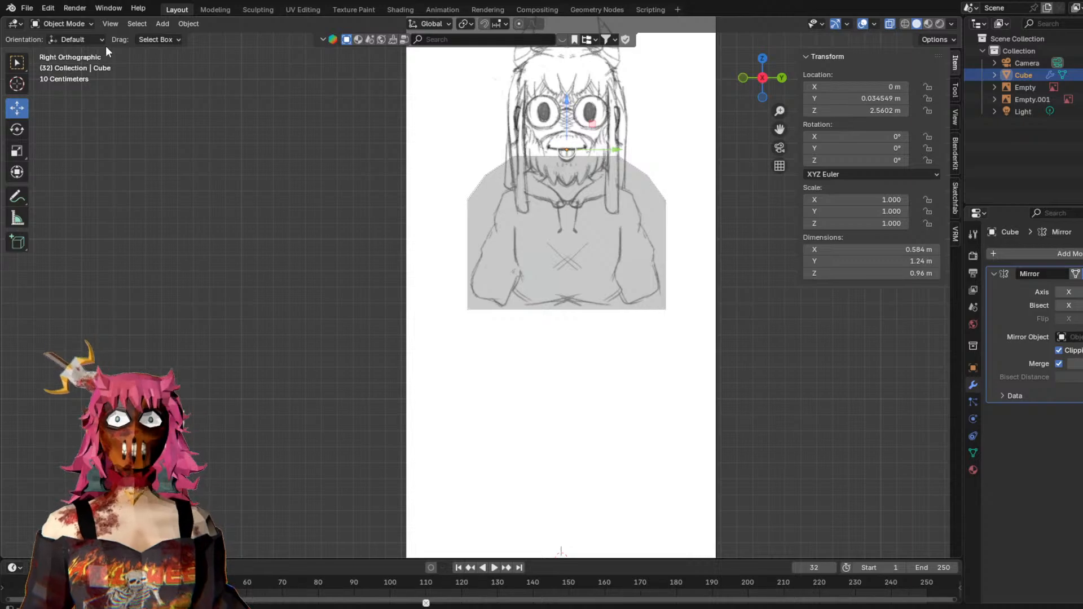
pyautogui.click(72, 23)
pyautogui.click(64, 51)
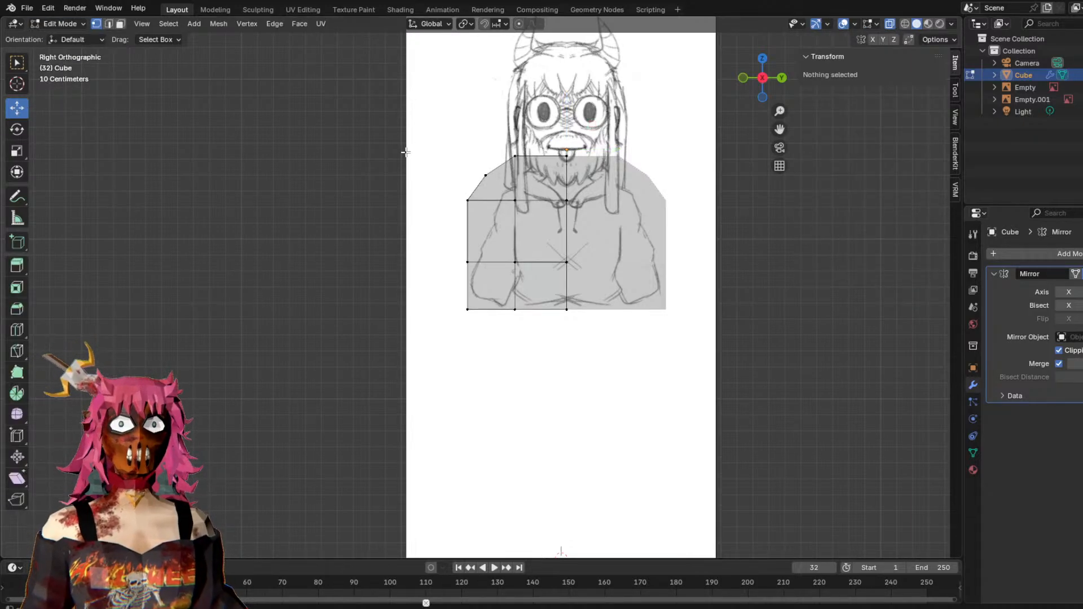
# Move the outer vertices of the neckline loop inward and down toward the sleeve outline.
pyautogui.click(463, 208)
pyautogui.rightClick(464, 208)
pyautogui.moveTo(512, 202); pyautogui.dragTo(531, 202)
pyautogui.moveTo(489, 156); pyautogui.dragTo(478, 184)
pyautogui.moveTo(516, 234); pyautogui.dragTo(506, 233)
pyautogui.click(434, 167)
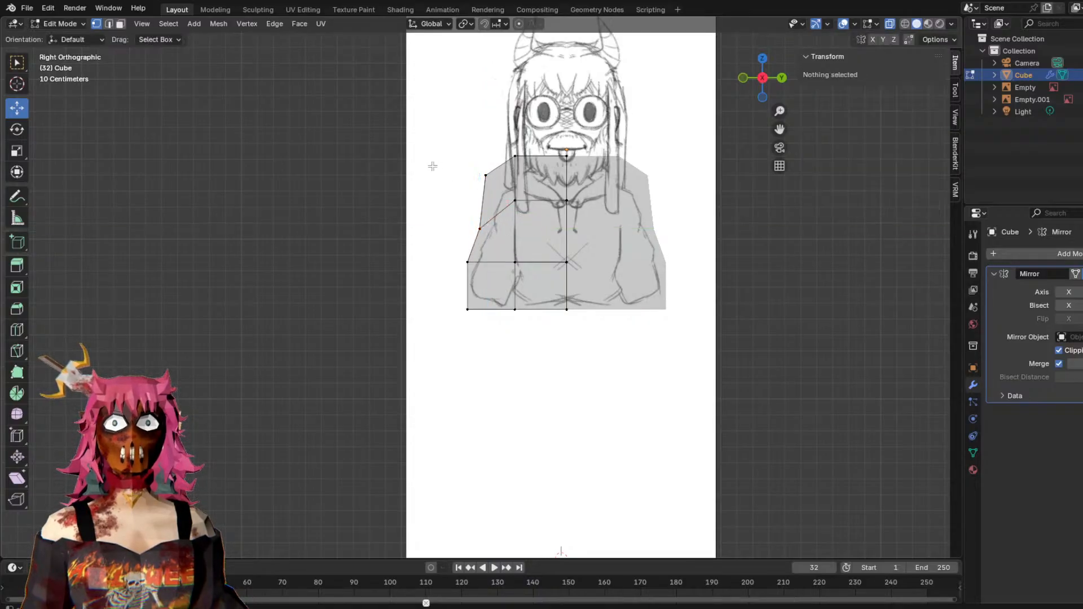
# Lower the vertices where the neckline loop crosses the vertical loop.
pyautogui.click(523, 202)
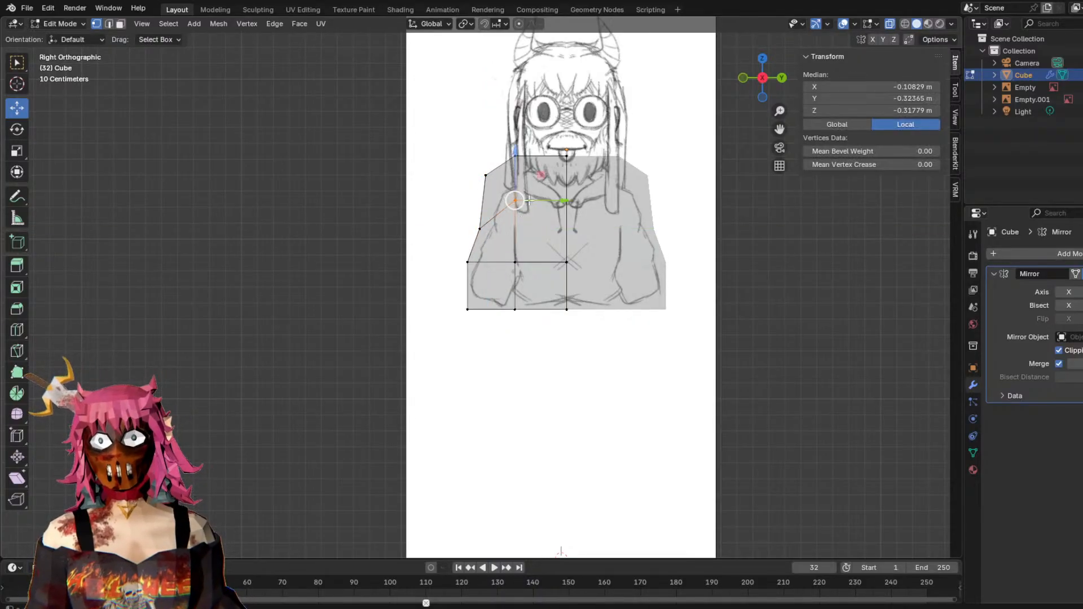
pyautogui.moveTo(518, 167); pyautogui.dragTo(557, 219)
pyautogui.click(401, 186)
# Circle-select the outer and middle top vertices and lower them together onto the reference's shoulder line.
pyautogui.moveTo(472, 161); pyautogui.dragTo(498, 189)
pyautogui.keyDown('shift'); pyautogui.moveTo(526, 139); pyautogui.dragTo(506, 165); pyautogui.keyUp('shift')
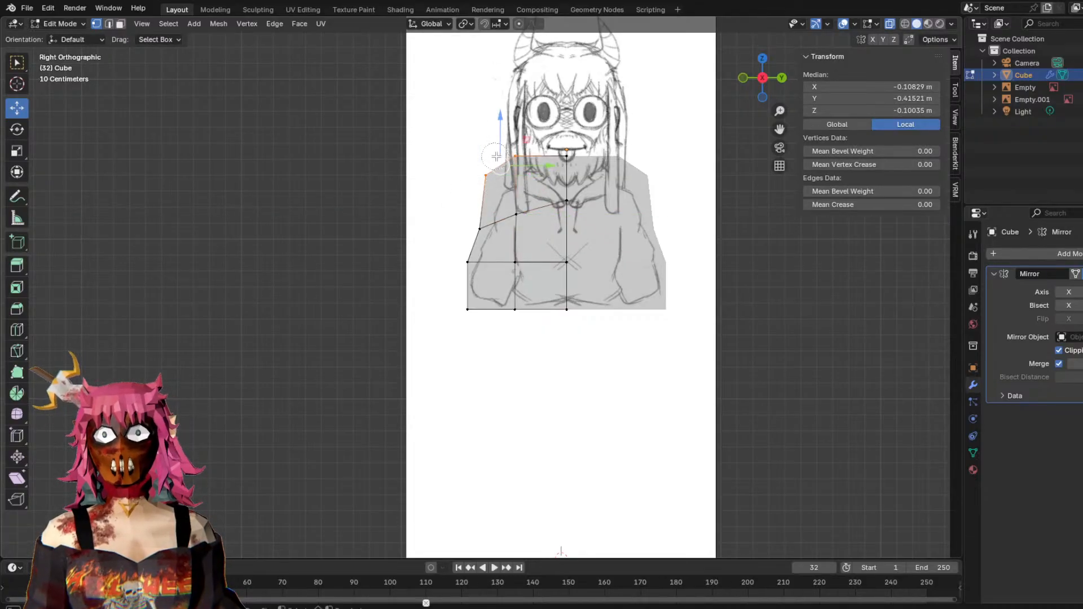
pyautogui.moveTo(496, 117); pyautogui.dragTo(497, 141)
pyautogui.moveTo(550, 191); pyautogui.dragTo(554, 194)
pyautogui.press('c')
pyautogui.moveTo(472, 198); pyautogui.dragTo(522, 178, button='middle')
pyautogui.rightClick(535, 172)
# Lower the centre top vertices to the hoodie neckline, and bring the centre vertices of the loop below level with their neighbours.
pyautogui.click(567, 157)
pyautogui.moveTo(568, 120); pyautogui.dragTo(570, 145)
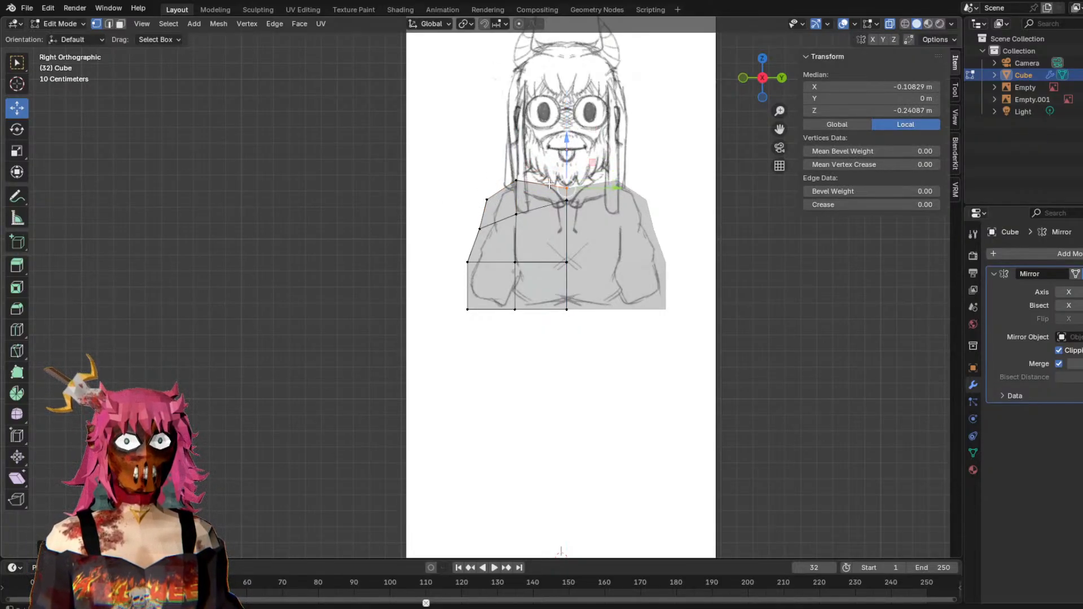
pyautogui.click(774, 232)
pyautogui.moveTo(578, 193); pyautogui.dragTo(561, 204)
pyautogui.moveTo(569, 159); pyautogui.dragTo(569, 169)
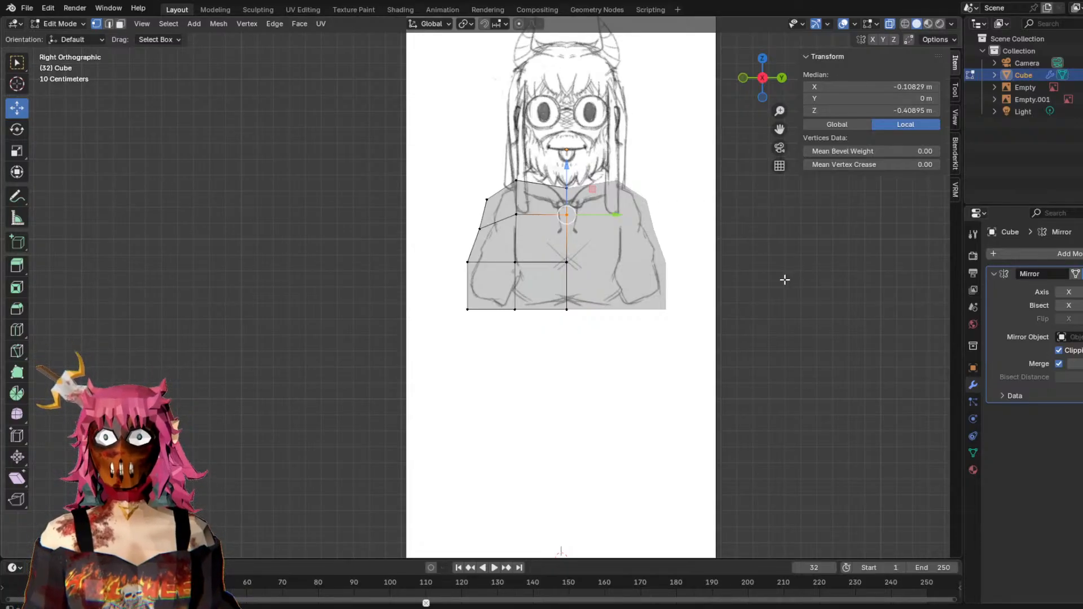
# Nudge the outer vertices of the lower horizontal loop and the bottom outer corner inward along Y to follow the sleeve.
pyautogui.click(414, 307)
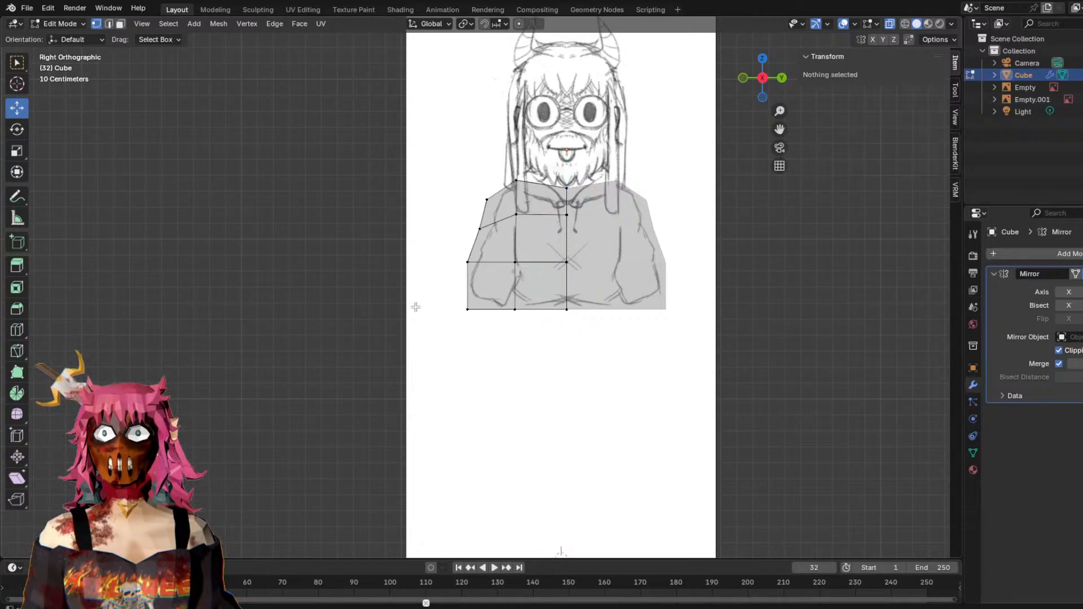
pyautogui.click(458, 265)
pyautogui.moveTo(497, 264); pyautogui.dragTo(498, 263)
pyautogui.click(420, 343)
pyautogui.click(471, 311)
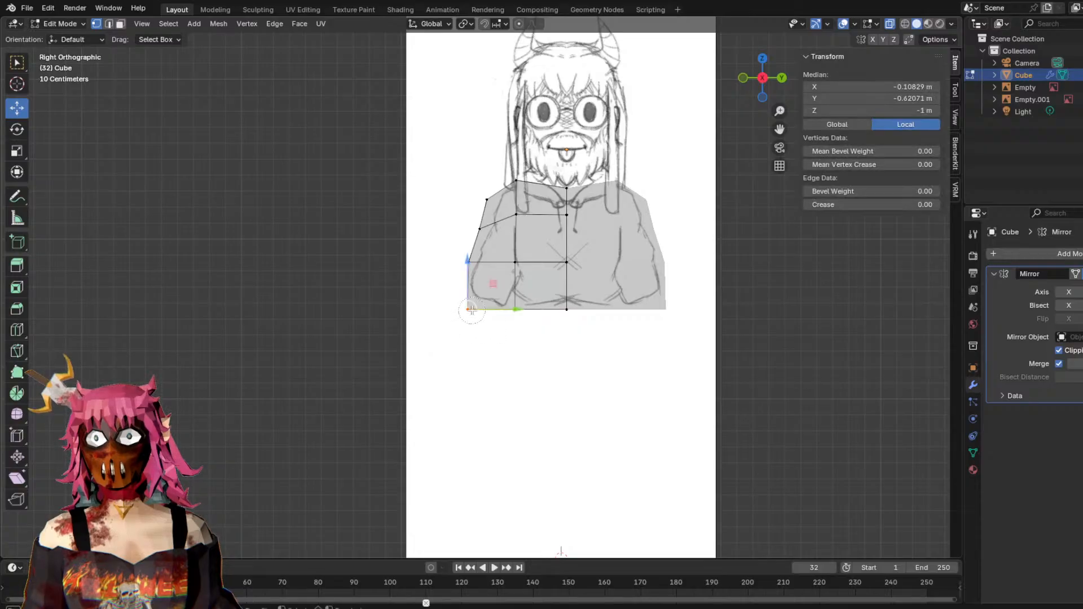
pyautogui.moveTo(496, 309); pyautogui.dragTo(499, 308)
pyautogui.click(359, 223)
# Refine the shoulder by moving its outer top vertices inward and the middle top vertices slightly down.
pyautogui.click(487, 199)
pyautogui.moveTo(524, 202); pyautogui.dragTo(530, 202)
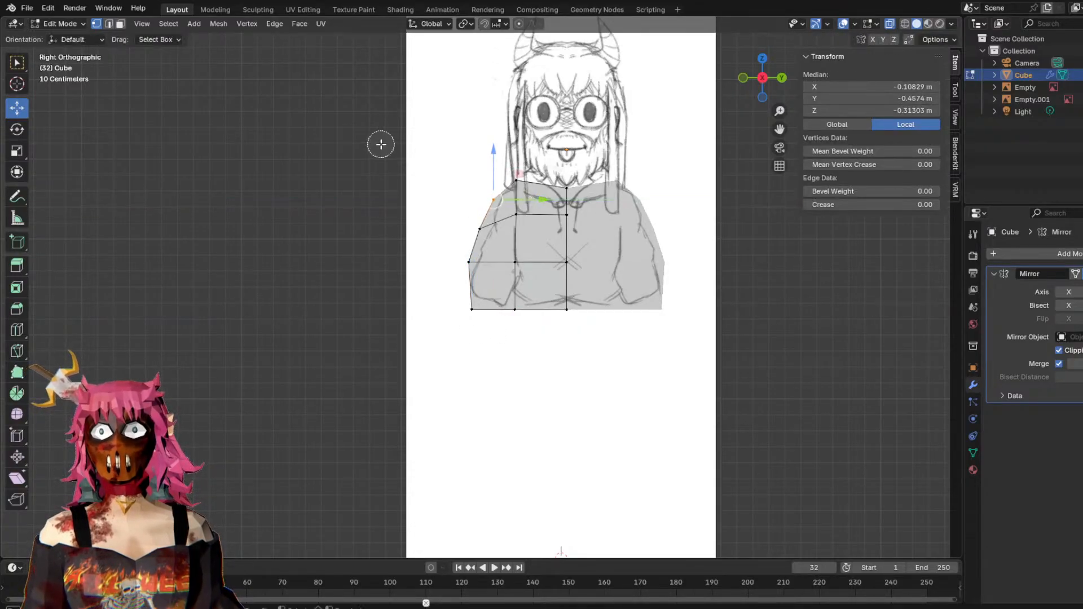
pyautogui.click(421, 152)
pyautogui.click(518, 182)
pyautogui.moveTo(518, 138); pyautogui.dragTo(519, 145)
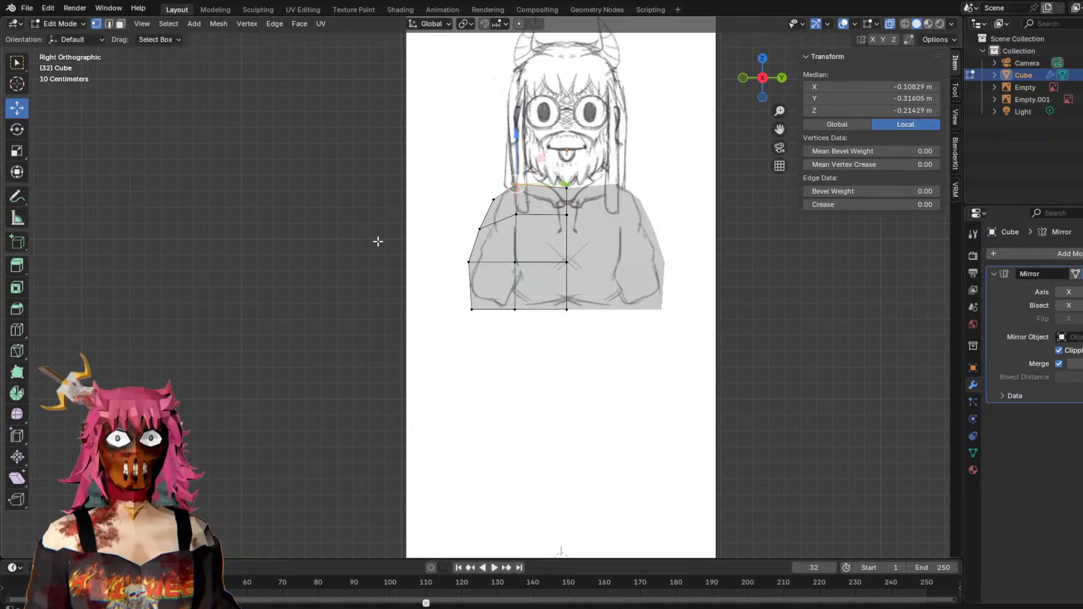
pyautogui.click(380, 239)
# Compare the torso block with the side and front references from the opposing orthographic views.
pyautogui.click(766, 83)
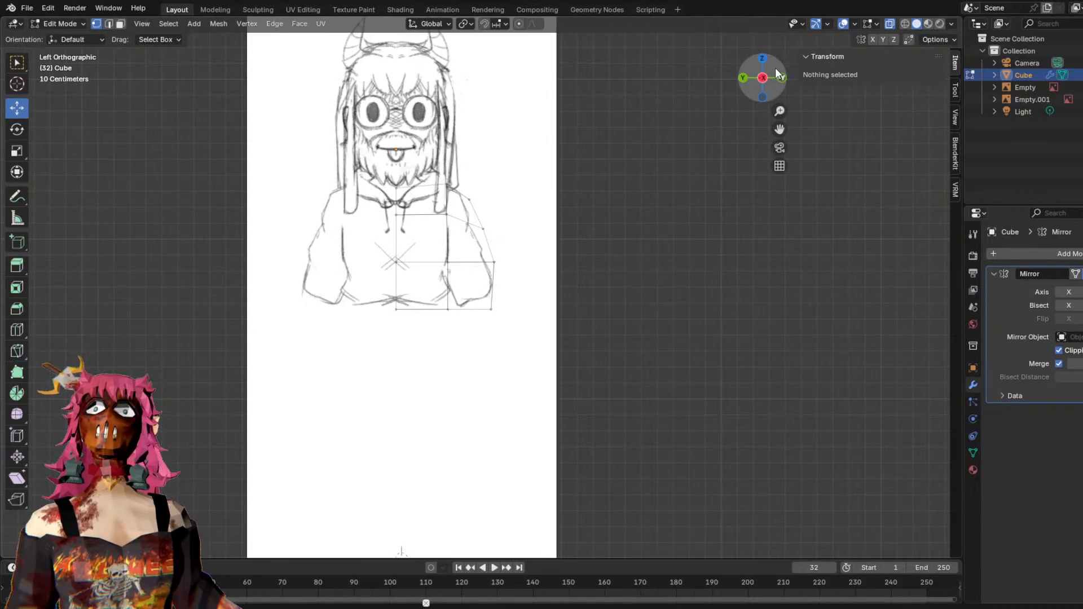
pyautogui.click(775, 68)
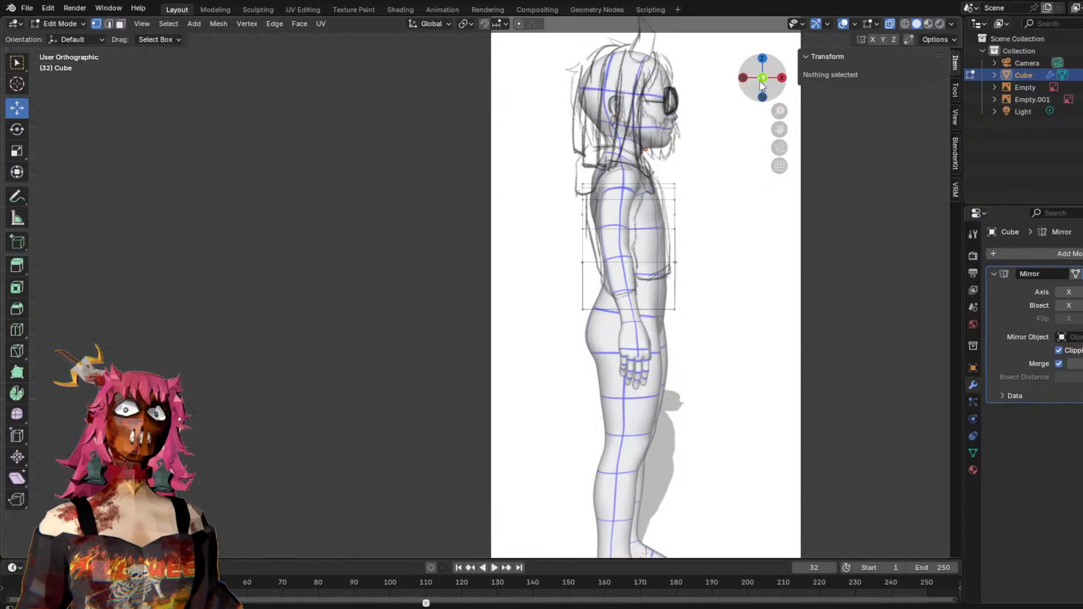
pyautogui.click(763, 79)
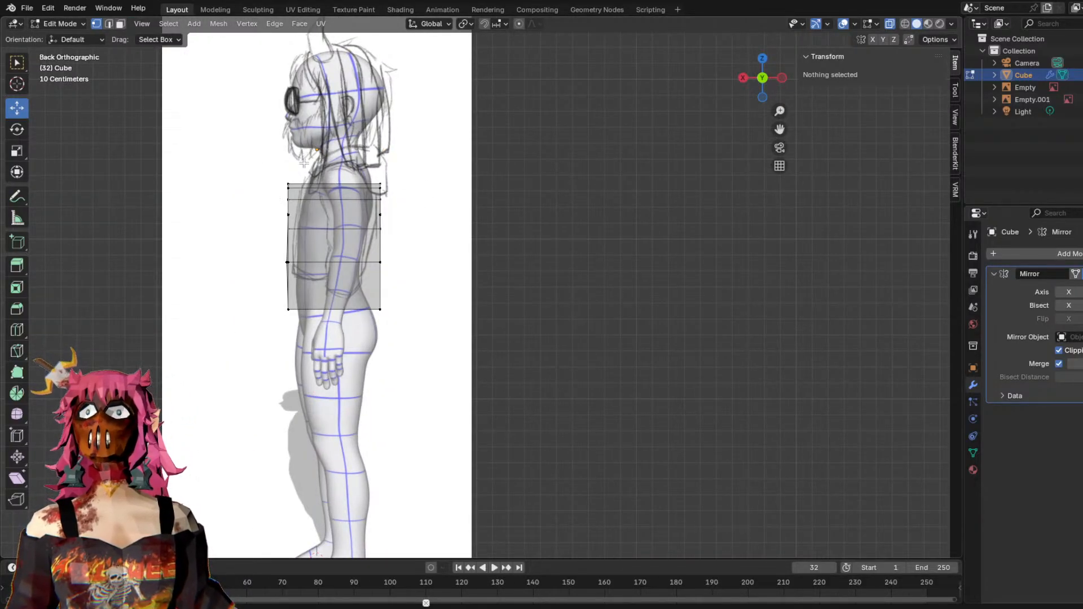
pyautogui.click(782, 79)
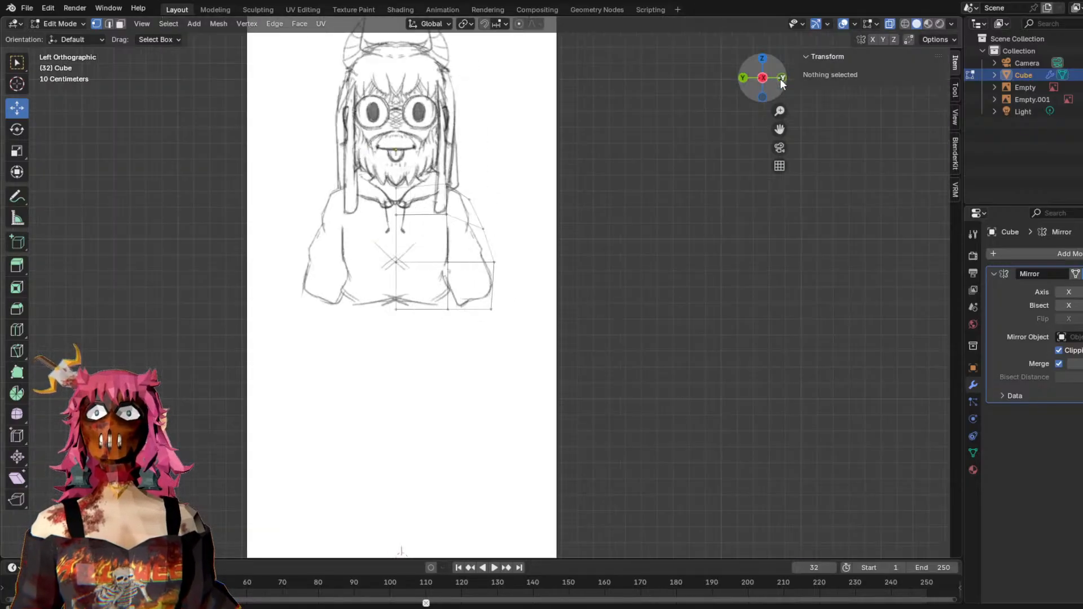
pyautogui.click(763, 78)
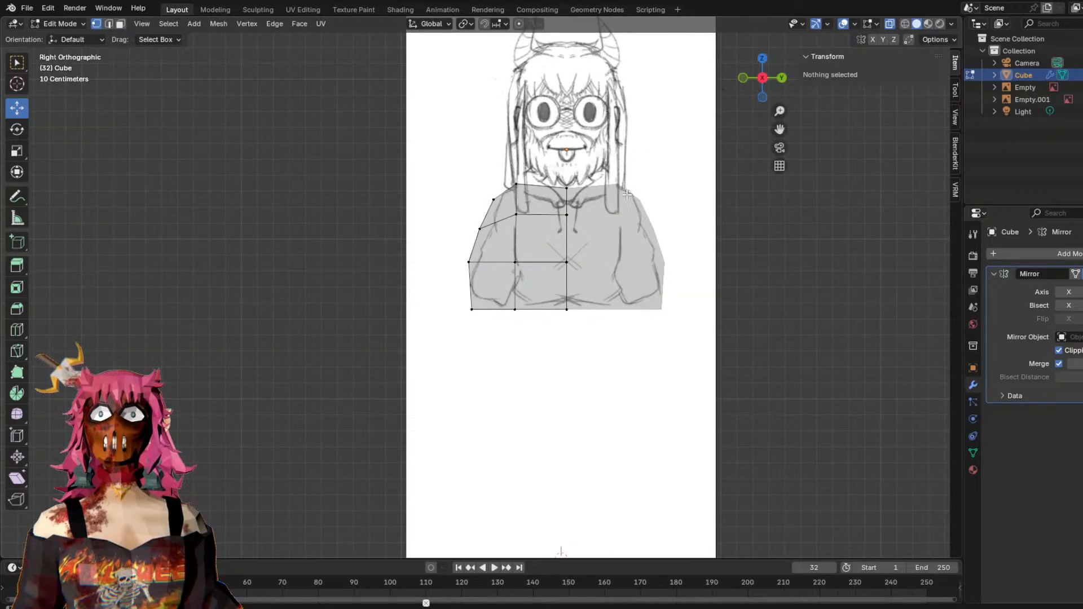
pyautogui.click(768, 79)
pyautogui.click(768, 79)
pyautogui.moveTo(660, 188); pyautogui.dragTo(626, 104, button='middle')
pyautogui.click(769, 86)
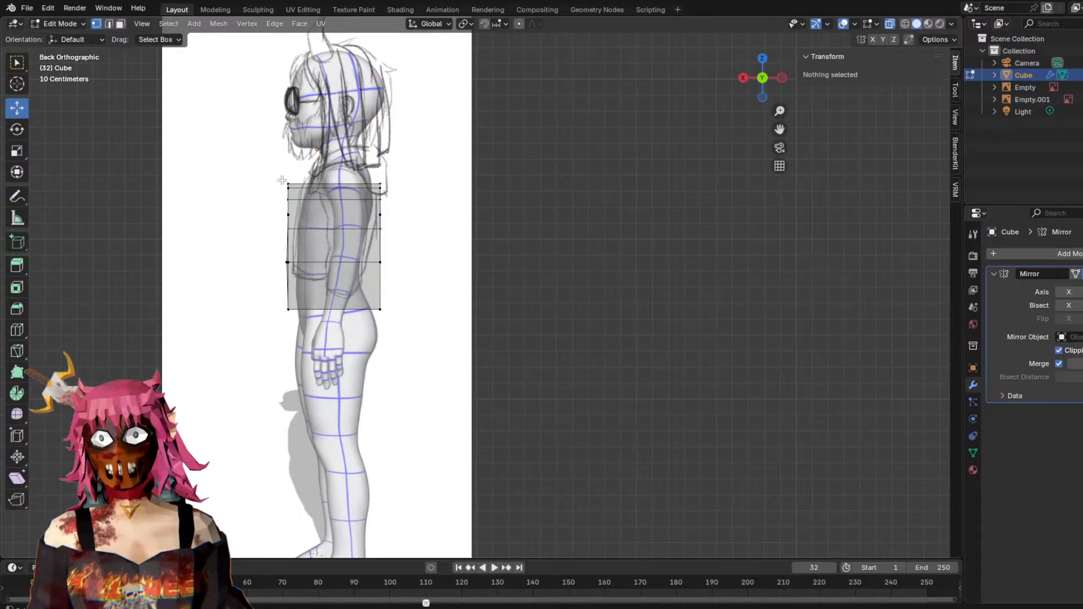
pyautogui.click(781, 79)
pyautogui.click(761, 78)
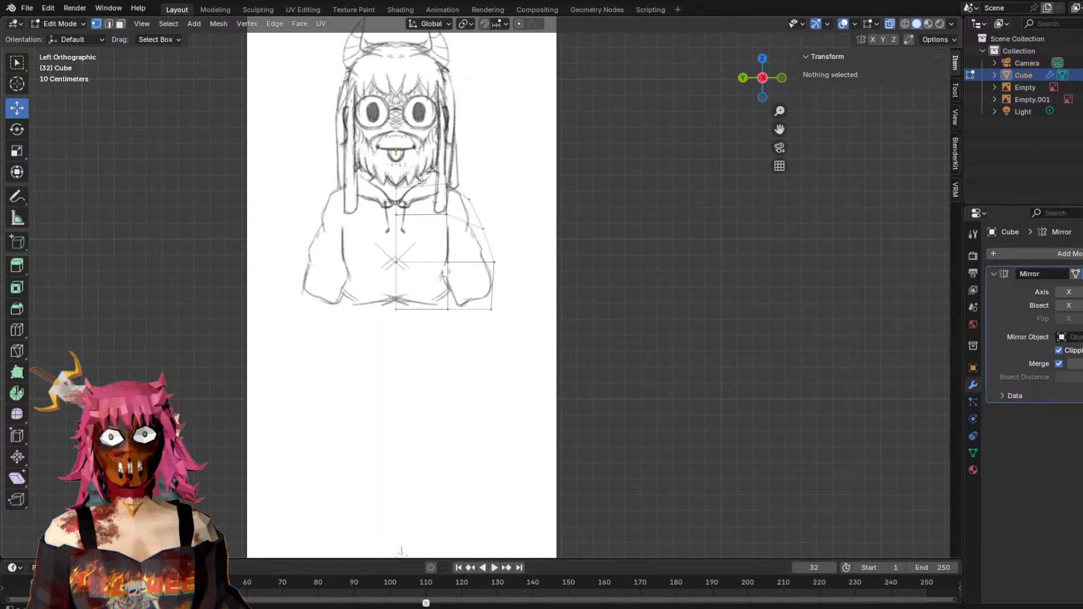
pyautogui.click(745, 78)
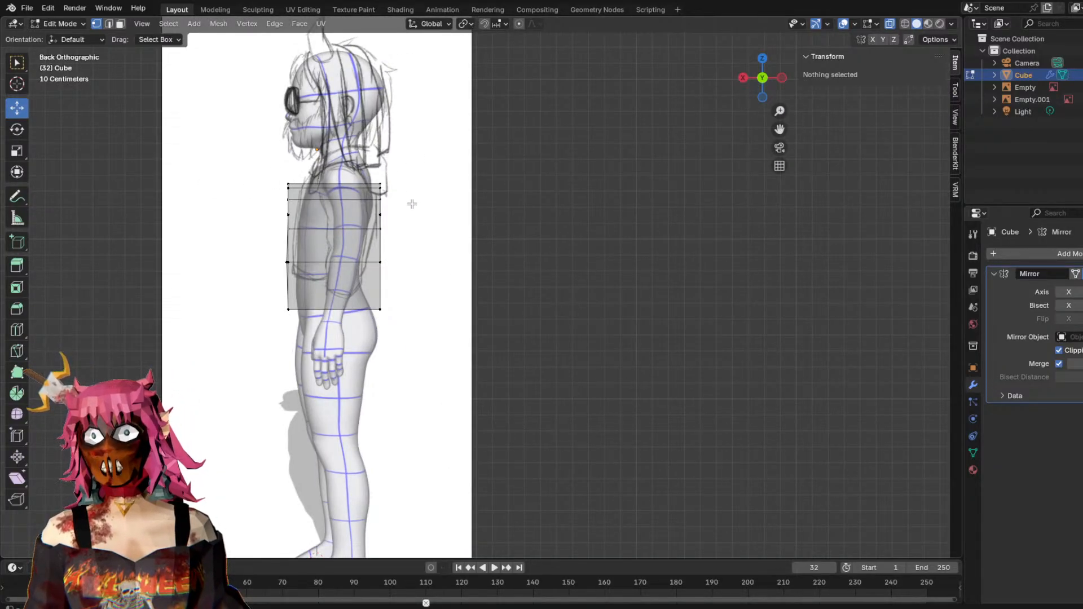
# Add one vertical loop cut through the torso's side and move it about 0.12 m along X toward the chest.
pyautogui.hotkey('ctrl', 'r')
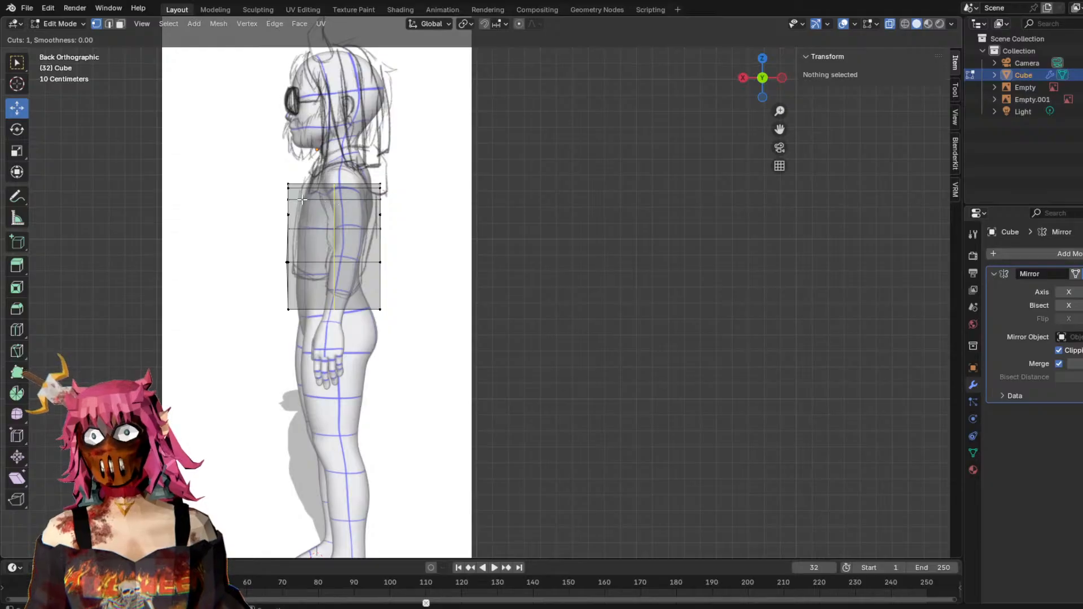
pyautogui.click(351, 188)
pyautogui.rightClick(327, 149)
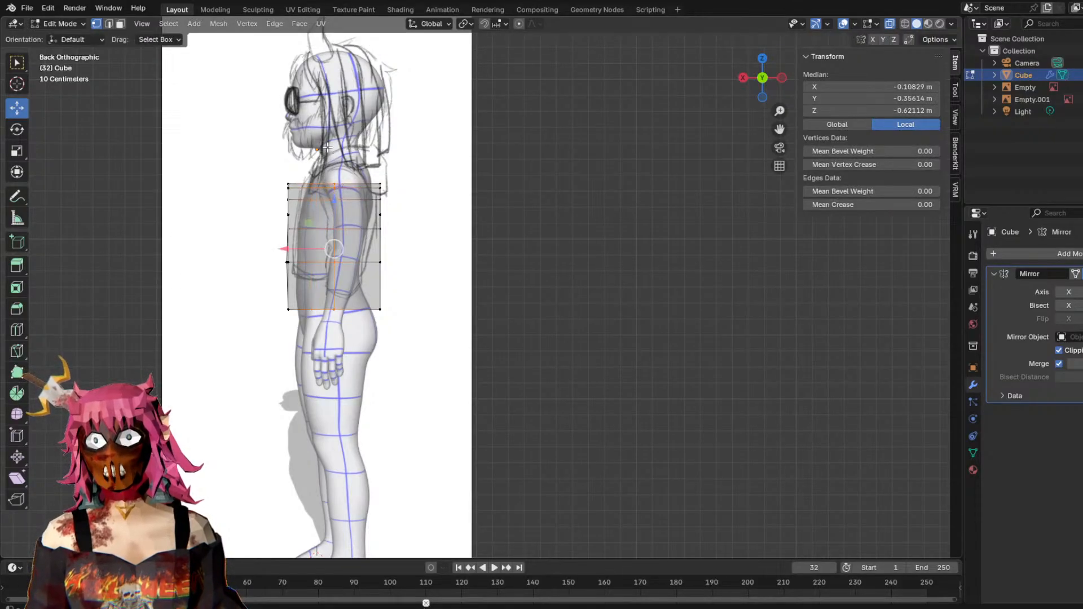
pyautogui.press('g')
pyautogui.press('x')
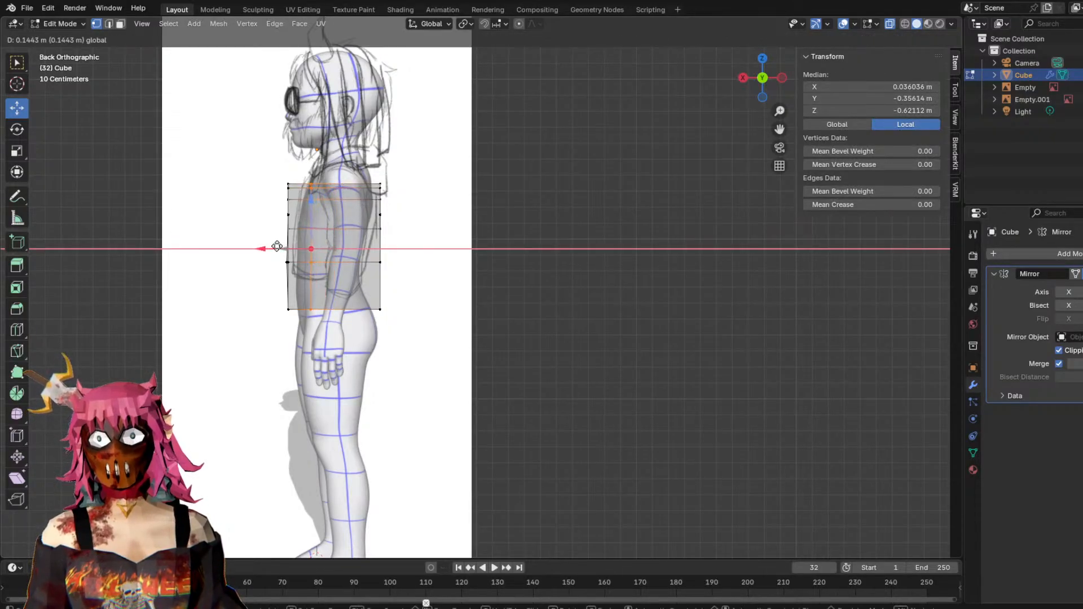
pyautogui.click(281, 247)
pyautogui.moveTo(281, 247); pyautogui.dragTo(565, 428, button='middle')
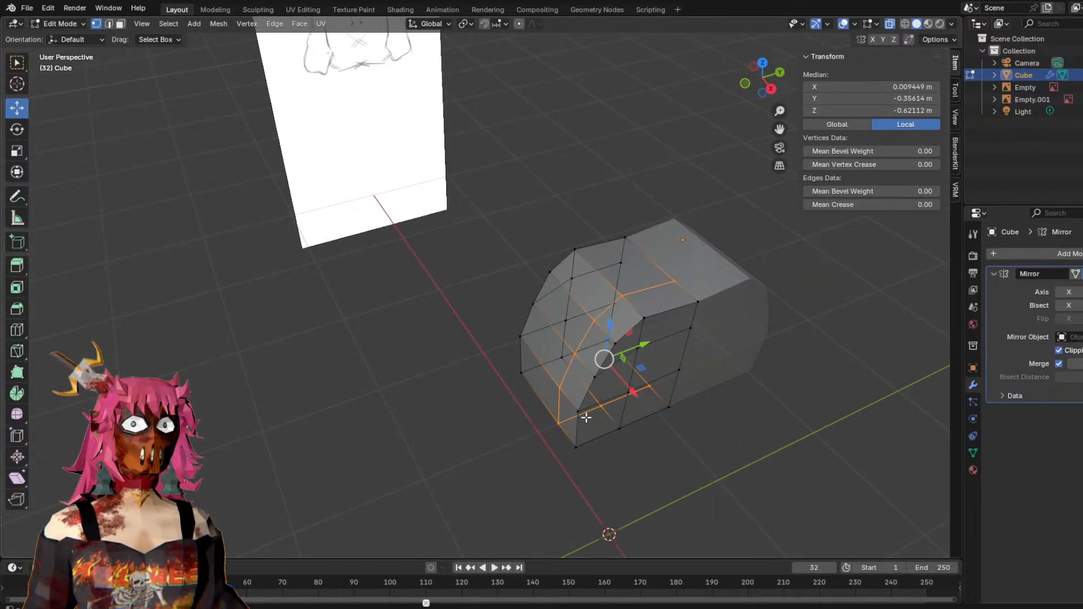
# Add a second vertical loop cut through the torso's side, behind the first one, and shift it slightly along X toward the back.
pyautogui.click(542, 213)
pyautogui.moveTo(564, 206); pyautogui.dragTo(641, 217, button='middle')
pyautogui.hotkey('ctrl', 'r')
pyautogui.click(635, 222)
pyautogui.rightClick(637, 200)
pyautogui.moveTo(684, 107); pyautogui.dragTo(513, 89, button='middle')
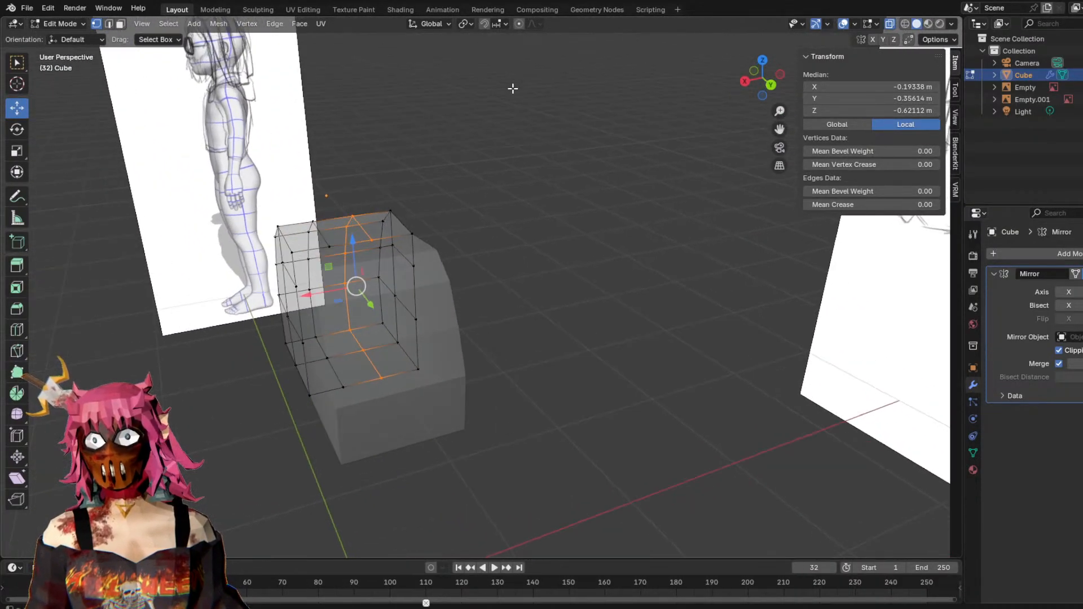
pyautogui.click(890, 24)
pyautogui.moveTo(678, 90); pyautogui.dragTo(739, 191, button='middle')
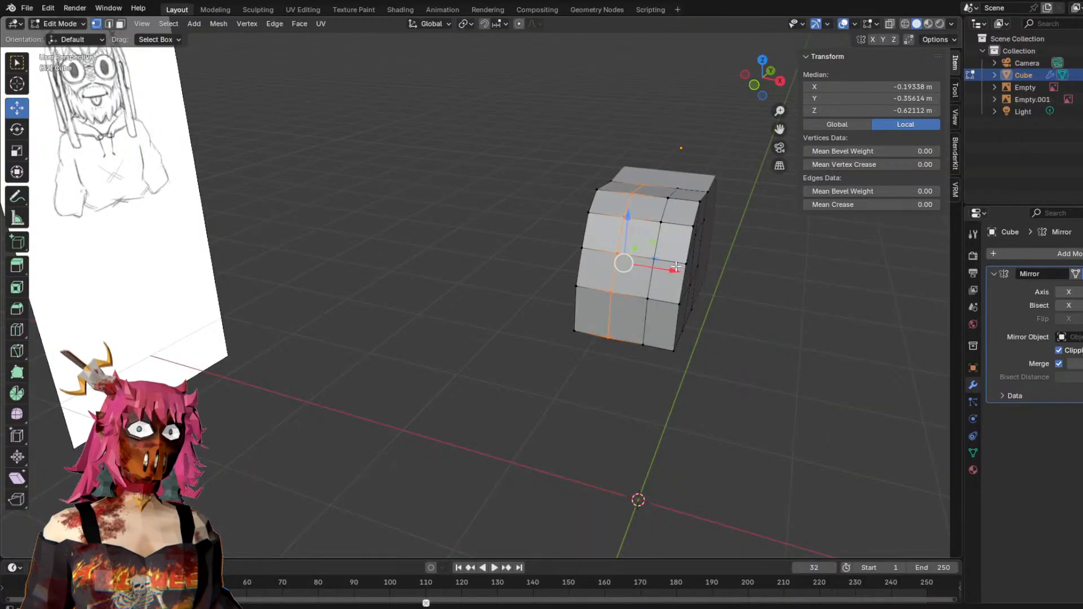
pyautogui.moveTo(671, 272); pyautogui.dragTo(664, 266)
pyautogui.click(761, 322)
# Examine the torso block with X-ray enabled against the full-body side reference and the front reference in orthographic views.
pyautogui.moveTo(798, 283); pyautogui.dragTo(617, 299, button='middle')
pyautogui.click(774, 90)
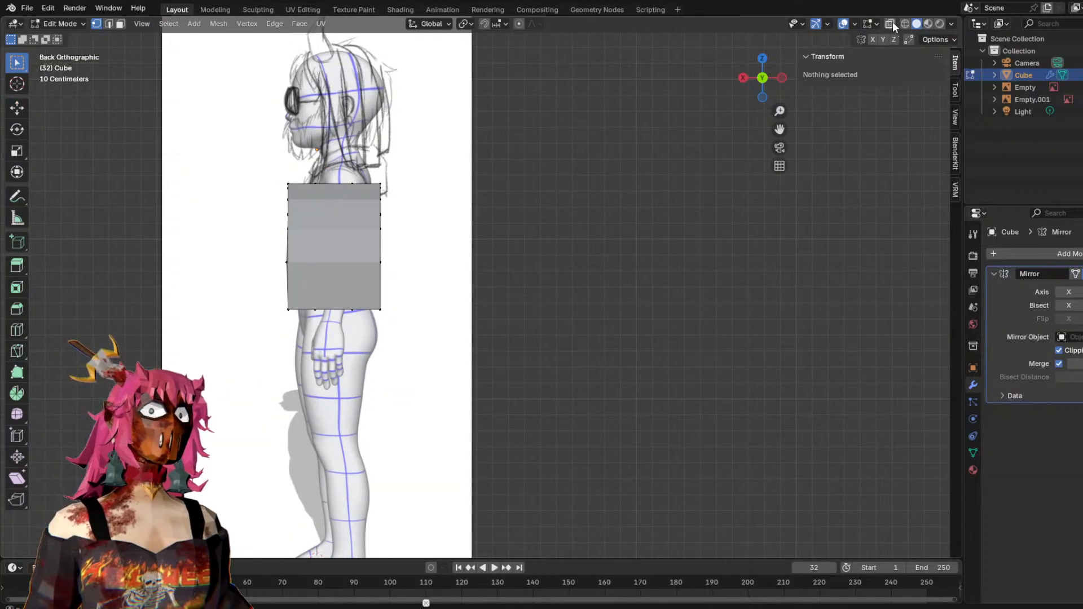
pyautogui.click(891, 24)
pyautogui.moveTo(521, 188); pyautogui.dragTo(550, 193, button='middle')
pyautogui.click(768, 85)
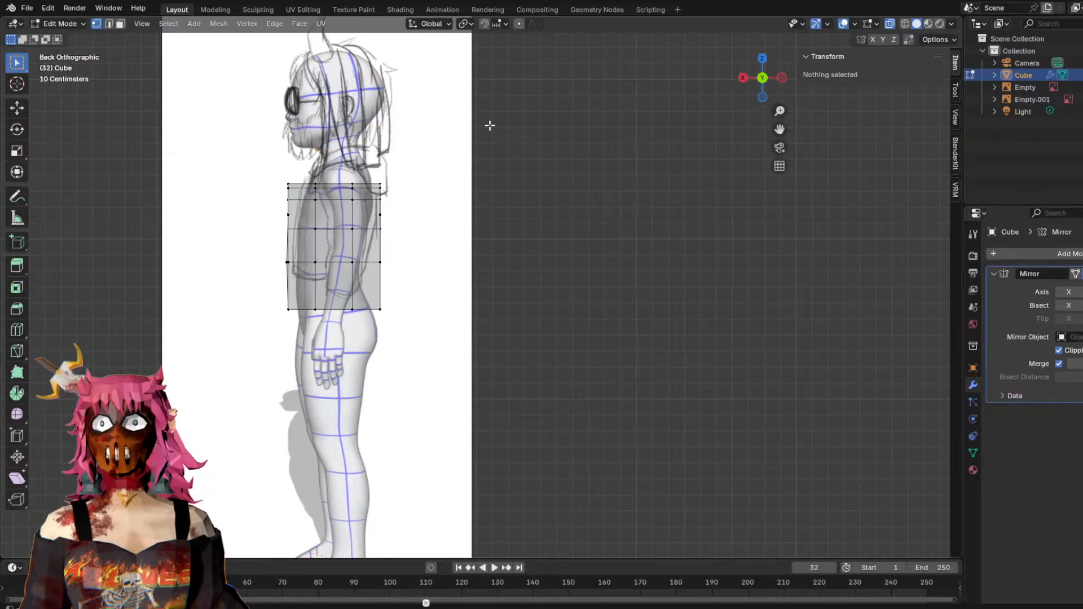
pyautogui.scroll(-3, 490, 125)
pyautogui.scroll(2, 495, 122)
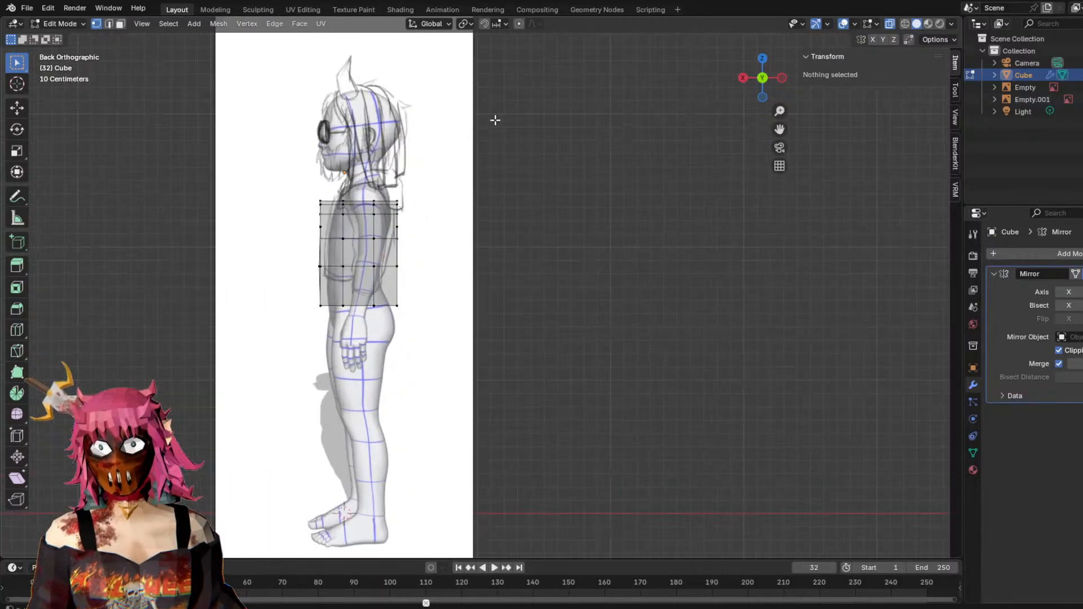
pyautogui.scroll(-4, 495, 122)
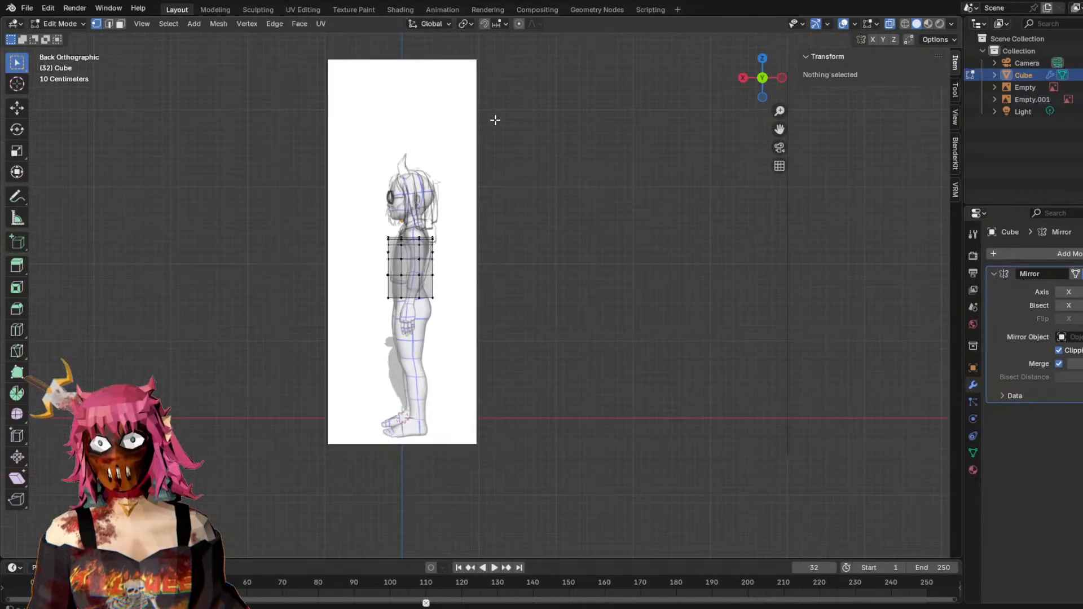
pyautogui.click(744, 78)
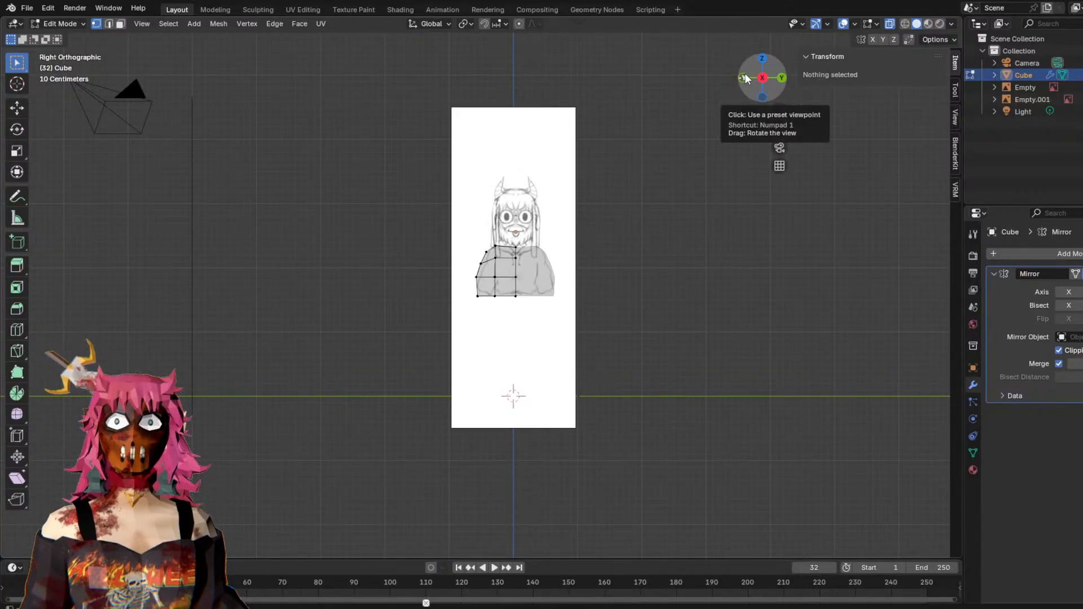
pyautogui.click(783, 78)
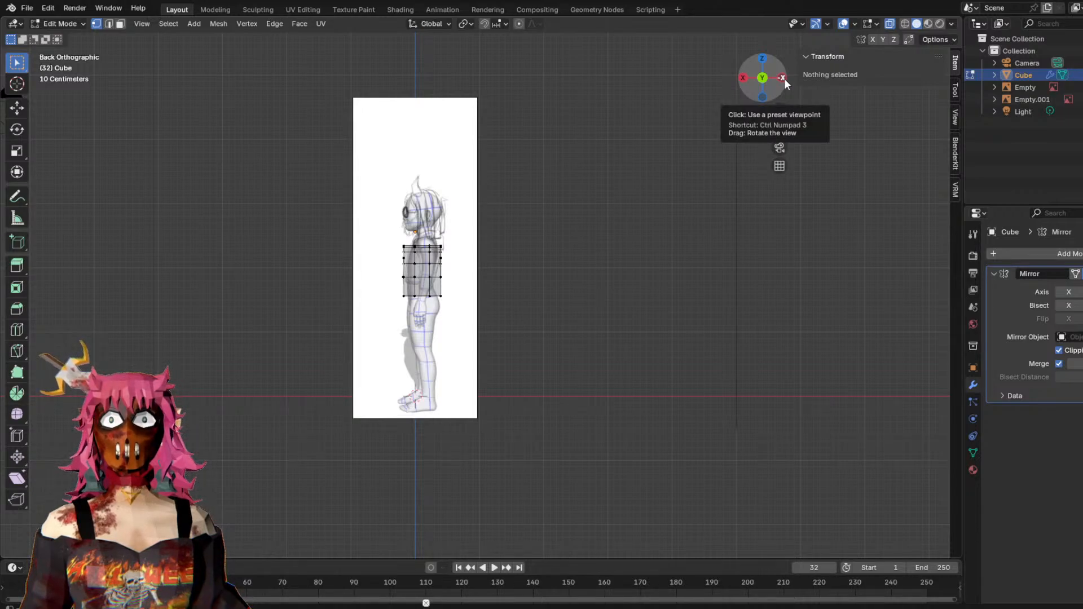
pyautogui.click(785, 79)
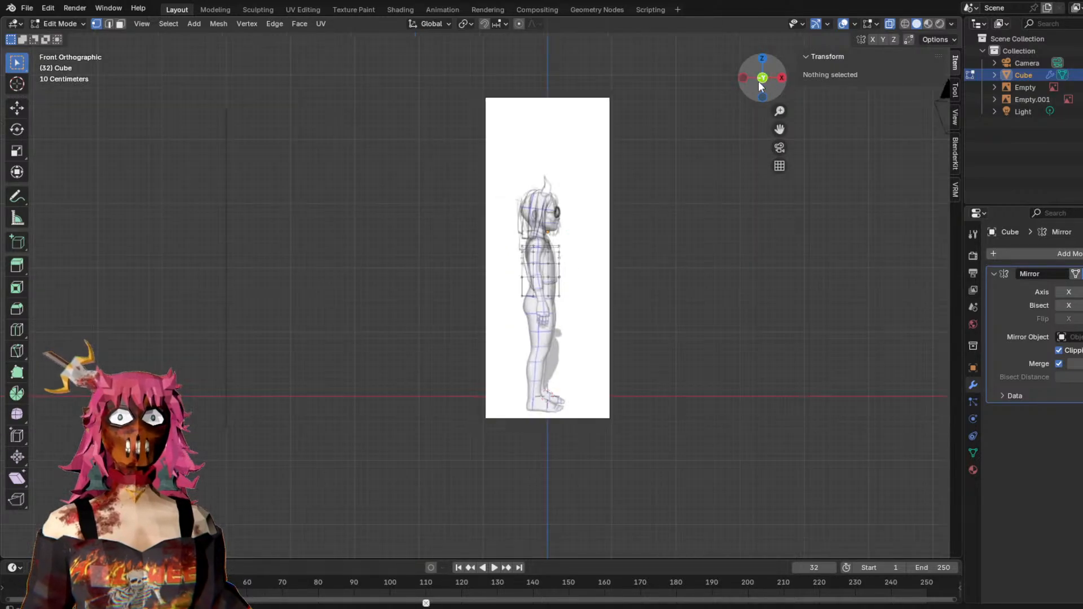
pyautogui.moveTo(682, 130); pyautogui.dragTo(268, 167, button='middle')
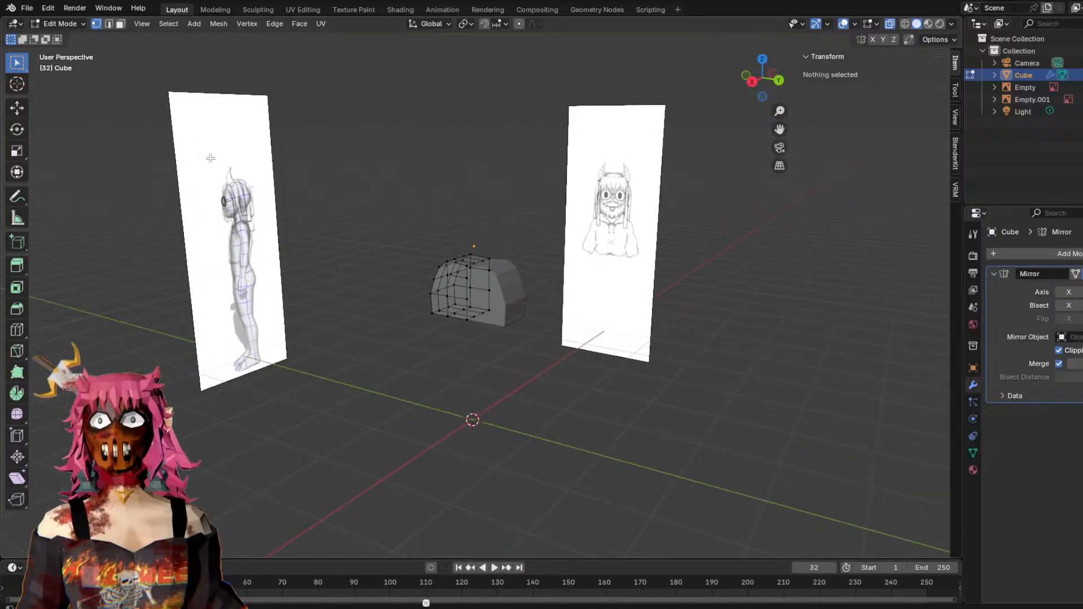
pyautogui.scroll(2, 591, 251)
pyautogui.click(780, 80)
pyautogui.moveTo(513, 206); pyautogui.dragTo(649, 170, button='middle')
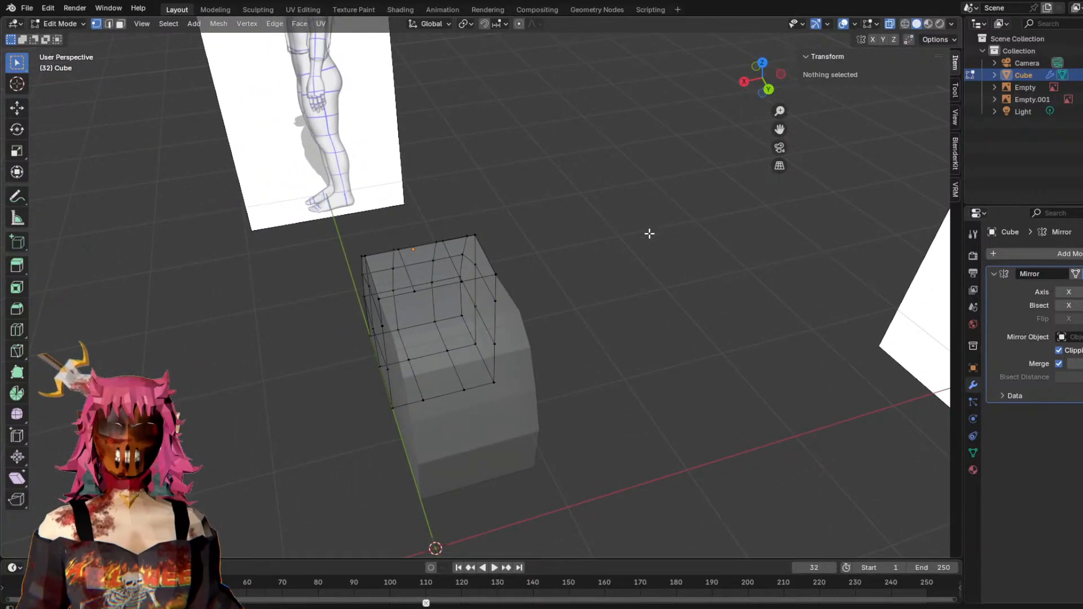
pyautogui.moveTo(561, 198); pyautogui.dragTo(527, 160, button='middle')
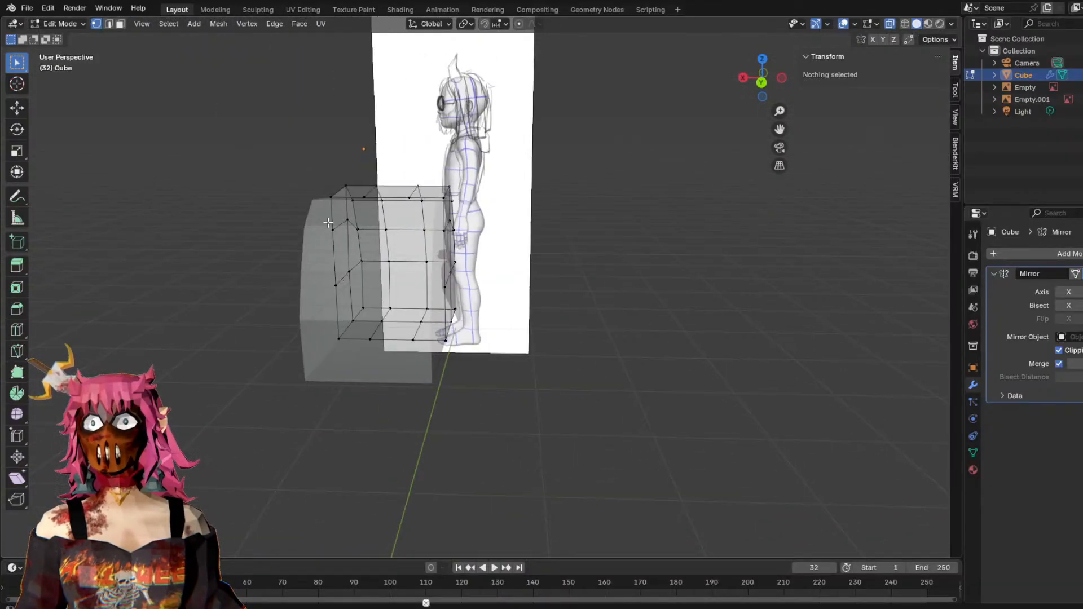
# Try to move the upper front chest vertices of the torso block along X.
pyautogui.click(340, 226)
pyautogui.click(338, 276)
pyautogui.rightClick(326, 201)
pyautogui.moveTo(379, 238)
pyautogui.mouseDown(button='middle')
pyautogui.moveTo(396, 236)
pyautogui.moveTo(394, 254)
pyautogui.moveTo(378, 256)
pyautogui.mouseUp(button='middle')
pyautogui.press('c')
pyautogui.moveTo(313, 225); pyautogui.dragTo(339, 196)
pyautogui.rightClick(348, 185)
pyautogui.moveTo(364, 273); pyautogui.dragTo(484, 242, button='middle')
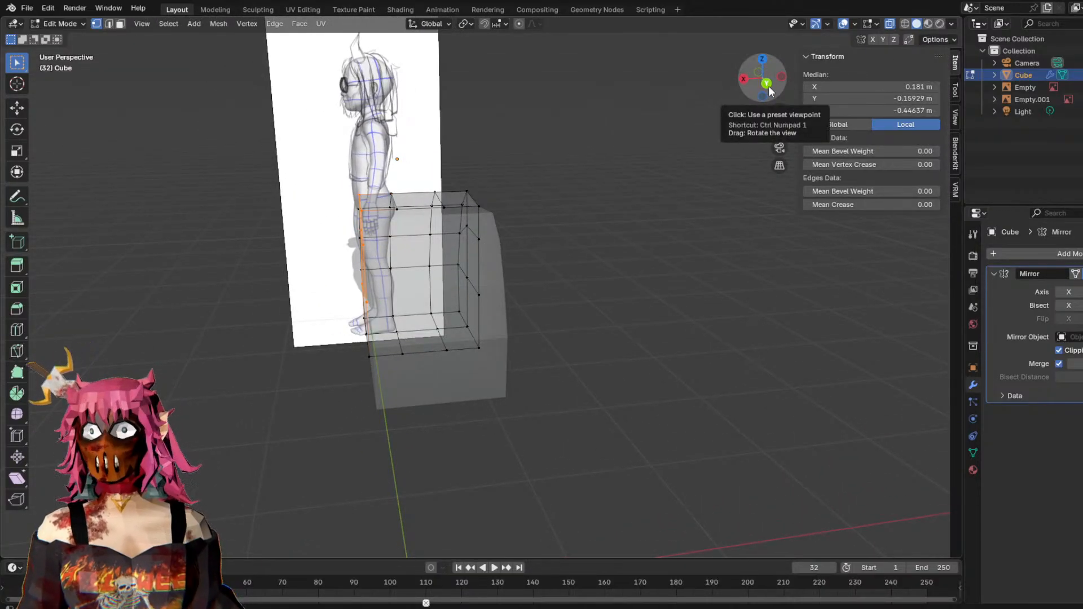
pyautogui.click(17, 108)
pyautogui.moveTo(321, 249); pyautogui.dragTo(307, 247)
pyautogui.moveTo(307, 246); pyautogui.dragTo(469, 210, button='middle')
pyautogui.hotkey('ctrl', 'z')
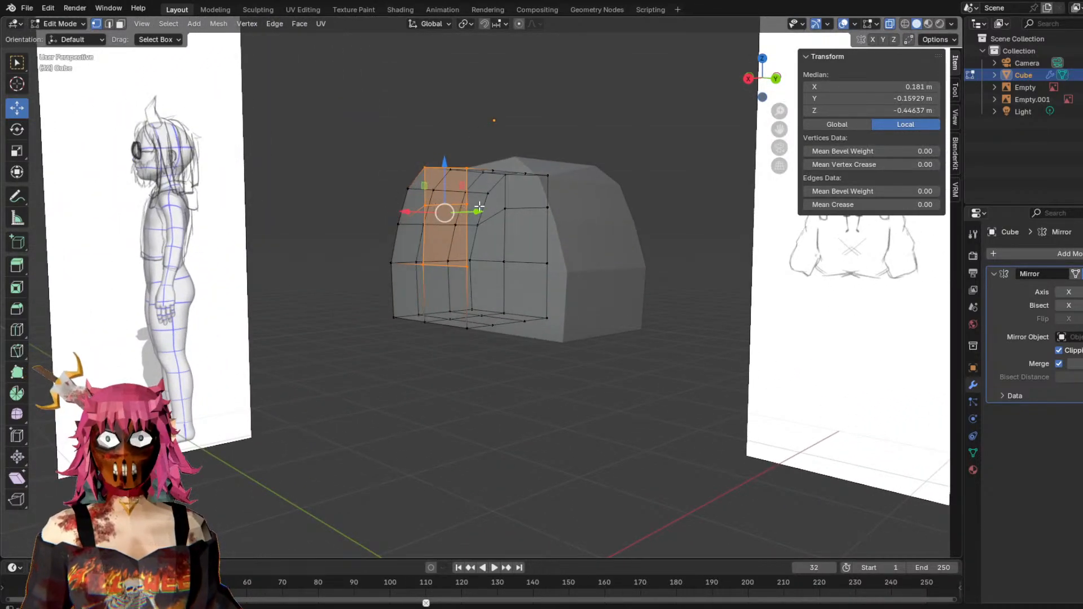
# Circle-select the chest and waist vertices on the torso's front and pull them forward along X.
pyautogui.click(623, 97)
pyautogui.moveTo(623, 96); pyautogui.dragTo(528, 115, button='middle')
pyautogui.press('c')
pyautogui.moveTo(327, 239)
pyautogui.mouseDown()
pyautogui.moveTo(342, 263)
pyautogui.moveTo(333, 275)
pyautogui.mouseUp()
pyautogui.middleClick(357, 221)
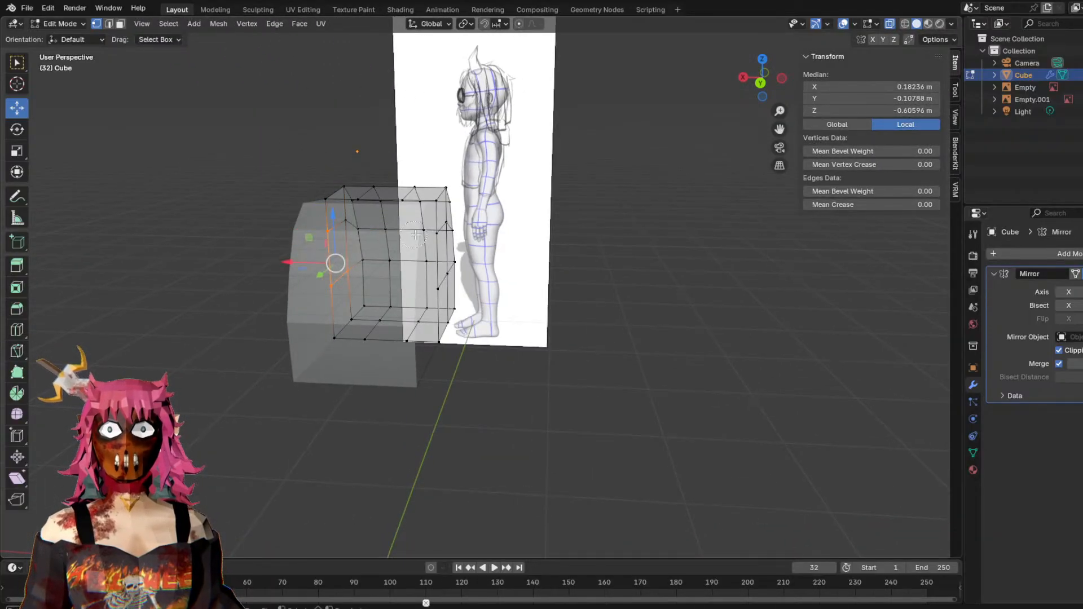
pyautogui.click(340, 227)
pyautogui.rightClick(362, 218)
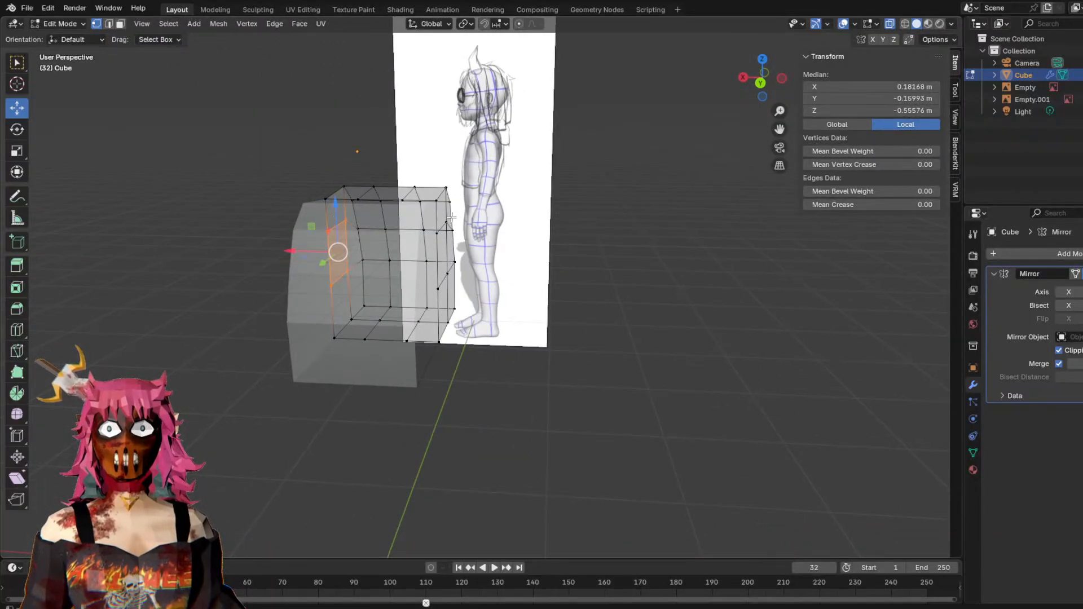
pyautogui.moveTo(314, 255); pyautogui.dragTo(332, 254)
pyautogui.moveTo(332, 254); pyautogui.dragTo(379, 231, button='middle')
pyautogui.moveTo(300, 237); pyautogui.dragTo(292, 236)
pyautogui.moveTo(395, 243)
pyautogui.mouseDown(button='middle')
pyautogui.moveTo(418, 244)
pyautogui.moveTo(407, 245)
pyautogui.mouseUp(button='middle')
# Move the bottom front row of torso vertices forward along X, level with the bulged chest in the side profile.
pyautogui.click(239, 319)
pyautogui.press('c')
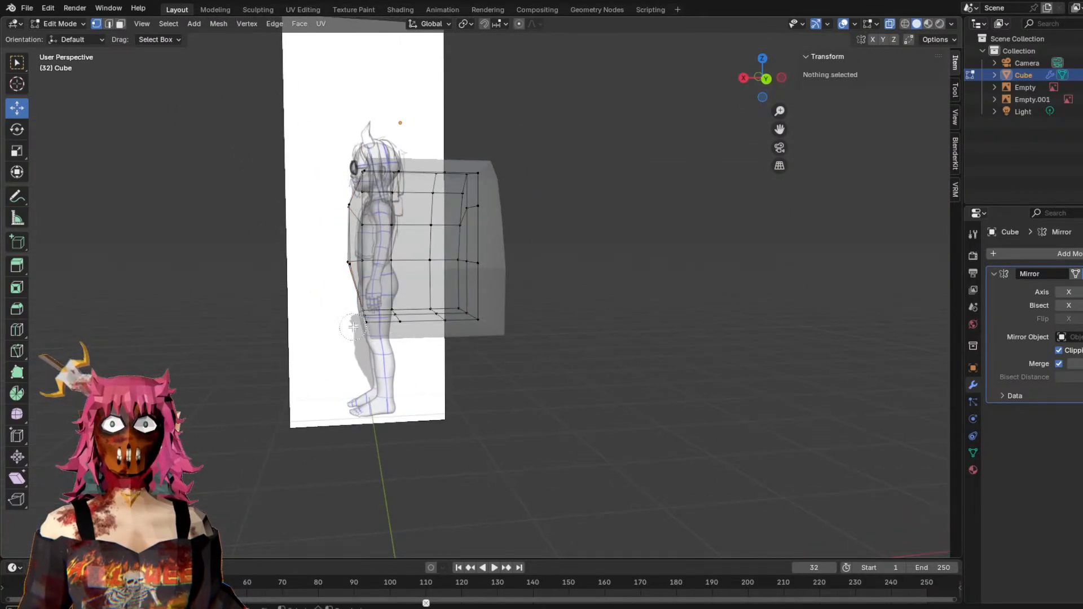
pyautogui.moveTo(389, 339); pyautogui.dragTo(302, 311)
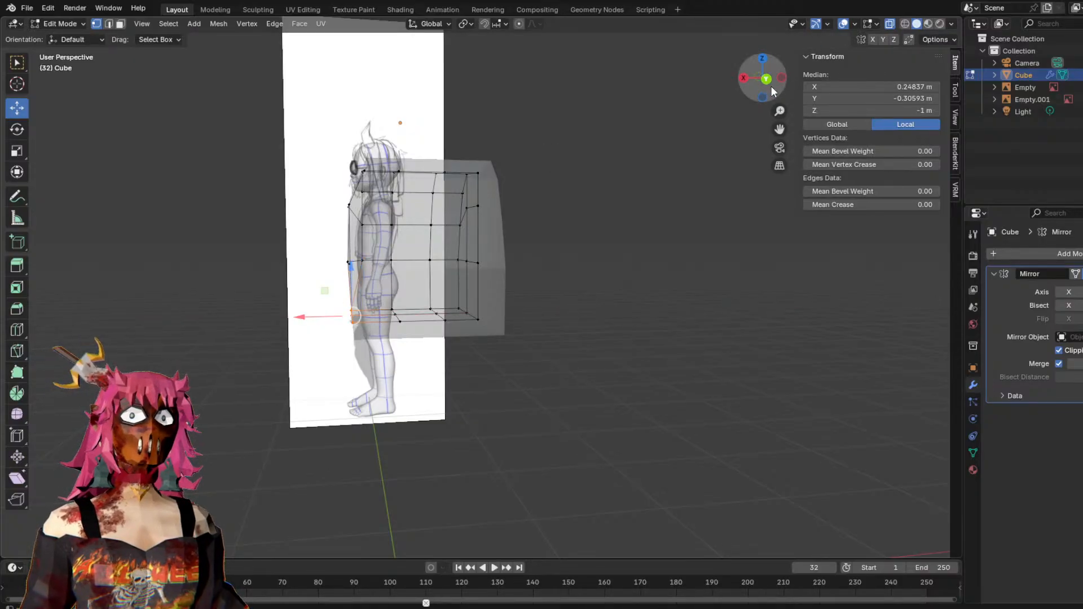
pyautogui.click(767, 78)
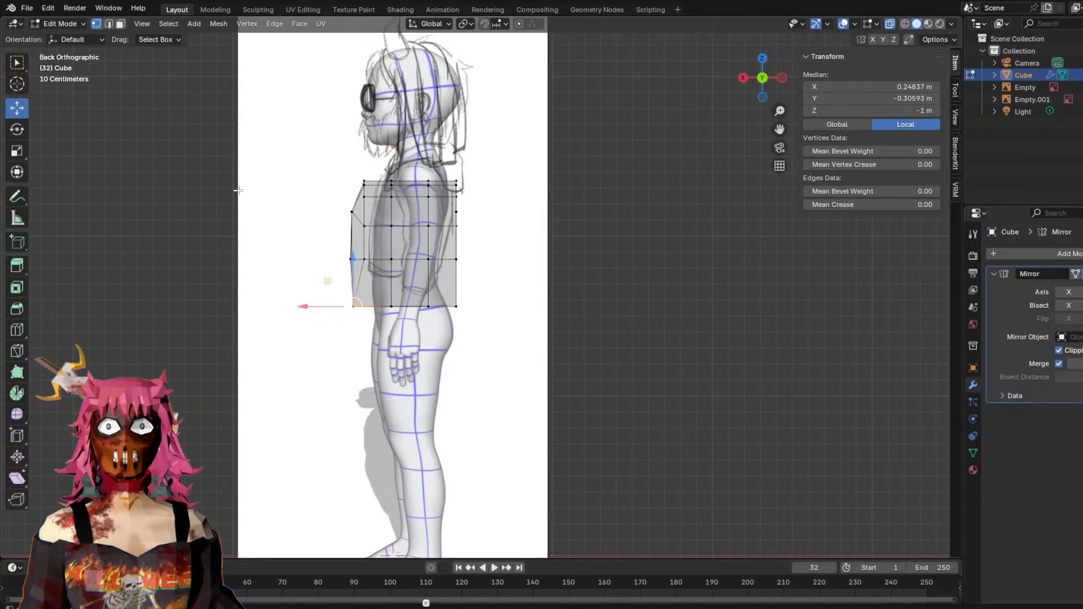
pyautogui.click(264, 177)
# Move the lower back vertices of the torso inward along X toward the side reference's back line.
pyautogui.press('c')
pyautogui.moveTo(460, 220); pyautogui.dragTo(459, 297)
pyautogui.press('Escape')
pyautogui.moveTo(407, 261); pyautogui.dragTo(453, 305)
pyautogui.click(520, 272)
# Move the back waist row further inward to about X -0.29 m to follow the reference's lower back, then clear the selection.
pyautogui.press('c')
pyautogui.press('Escape')
pyautogui.click(450, 260)
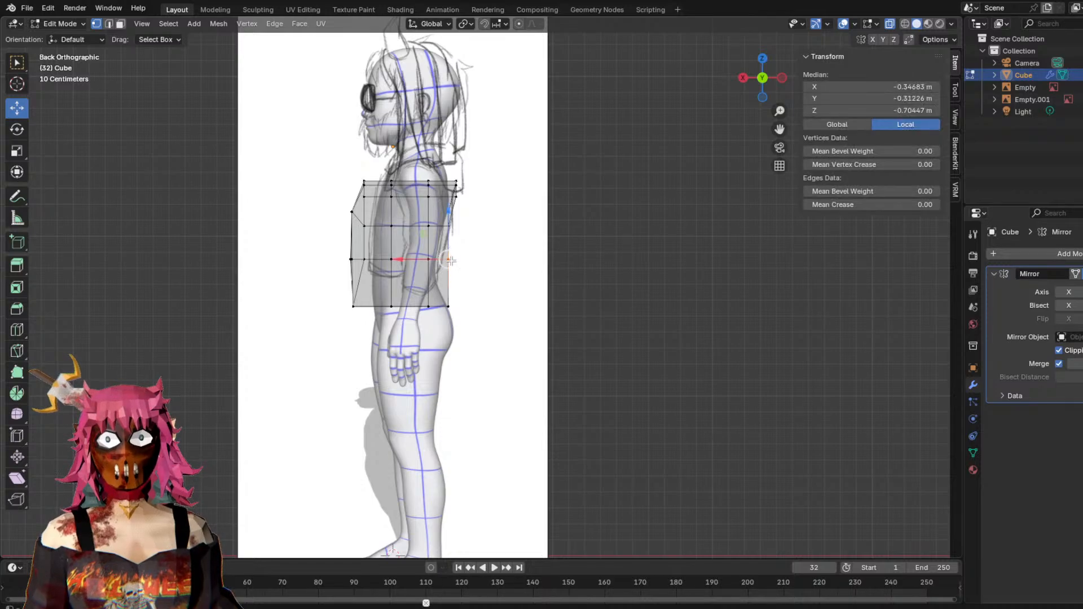
pyautogui.moveTo(396, 261); pyautogui.dragTo(390, 261)
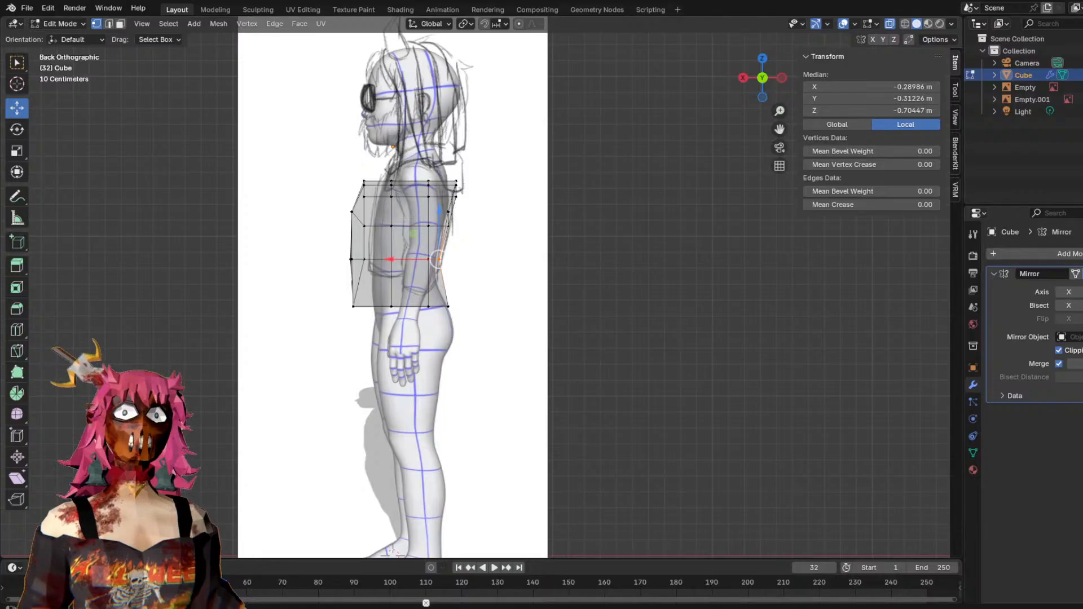
pyautogui.moveTo(514, 193); pyautogui.dragTo(690, 149, button='middle')
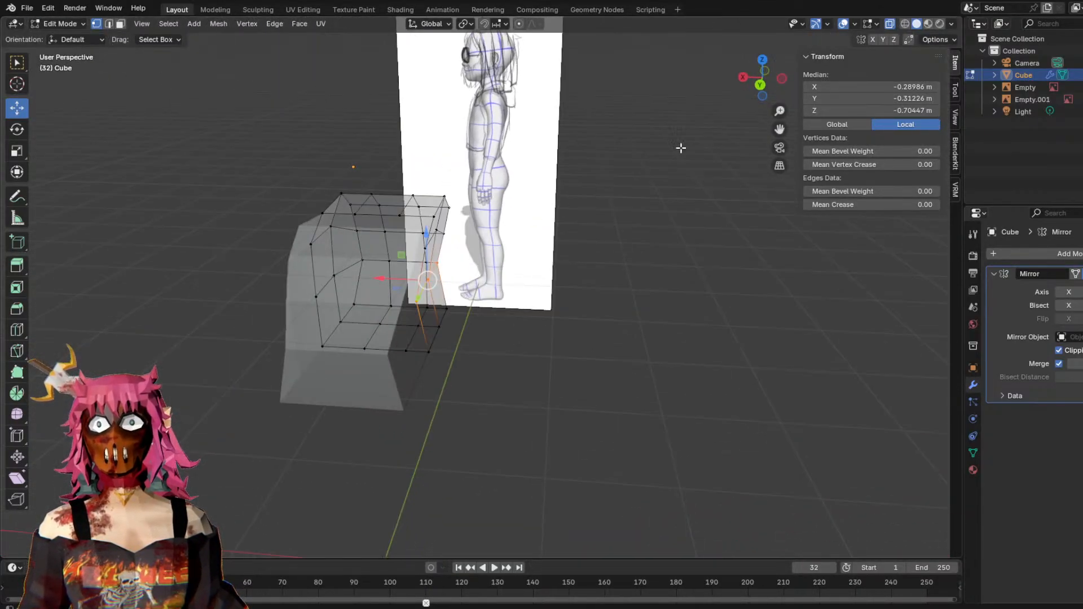
pyautogui.click(761, 85)
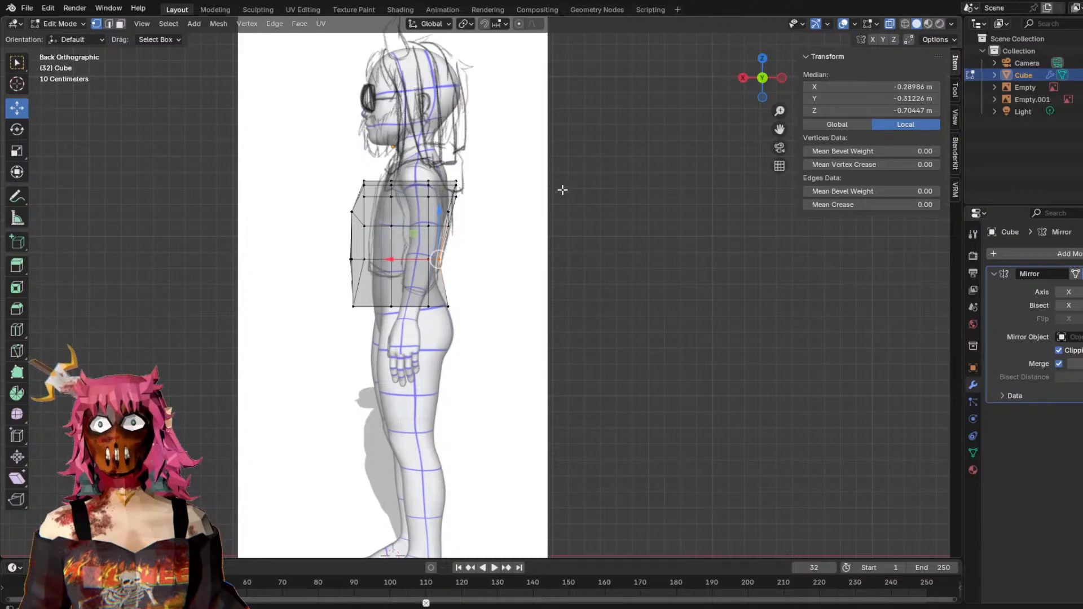
pyautogui.moveTo(517, 190); pyautogui.dragTo(588, 134, button='middle')
pyautogui.hotkey('alt', 'a')
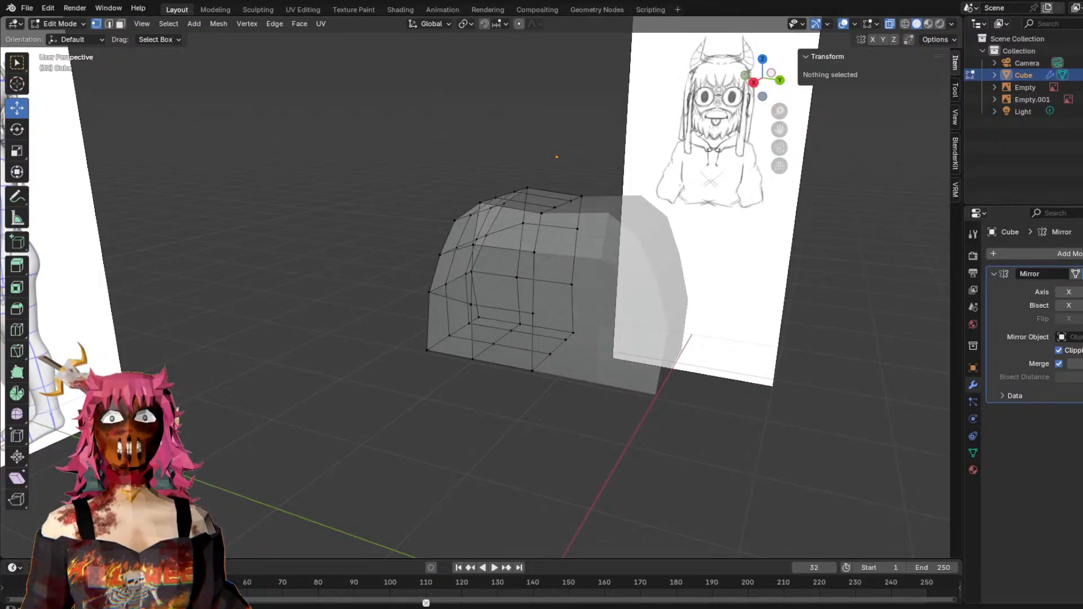
# Try to raise the top centre-line vertices of the torso along Z.
pyautogui.moveTo(594, 163); pyautogui.dragTo(619, 181, button='middle')
pyautogui.click(620, 180)
pyautogui.moveTo(672, 145); pyautogui.dragTo(649, 187, button='middle')
pyautogui.press('g')
pyautogui.press('z')
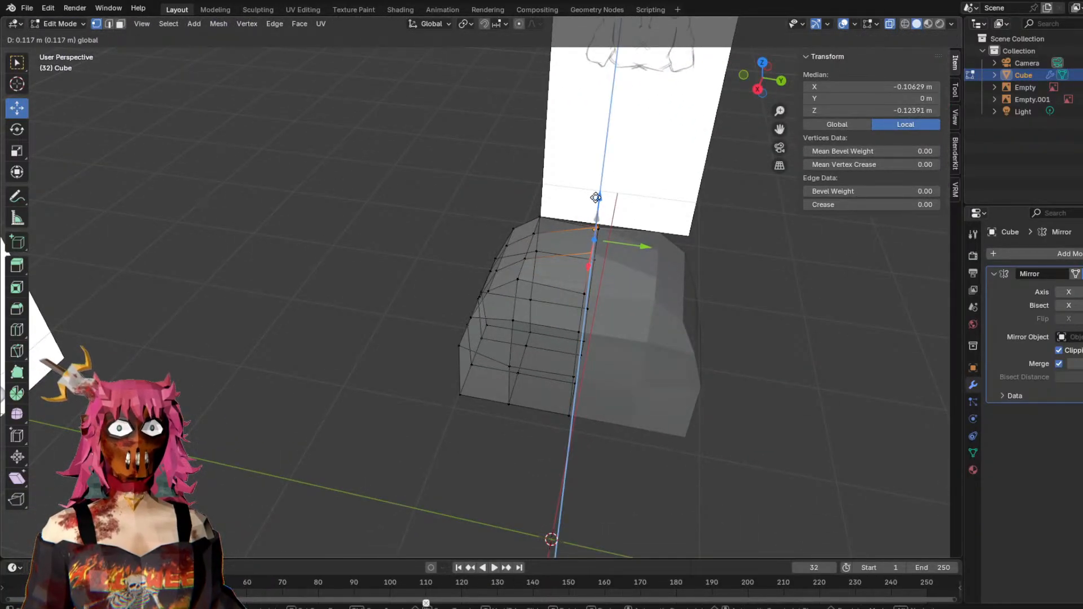
pyautogui.click(662, 149)
pyautogui.moveTo(661, 149); pyautogui.dragTo(550, 154, button='middle')
pyautogui.press('g')
pyautogui.press('z')
pyautogui.click(600, 134)
pyautogui.hotkey('ctrl', 'z')
pyautogui.hotkey('ctrl', 'z')
# Box-select all front vertices of the torso in the side profile and move them slightly back along X.
pyautogui.click(768, 87)
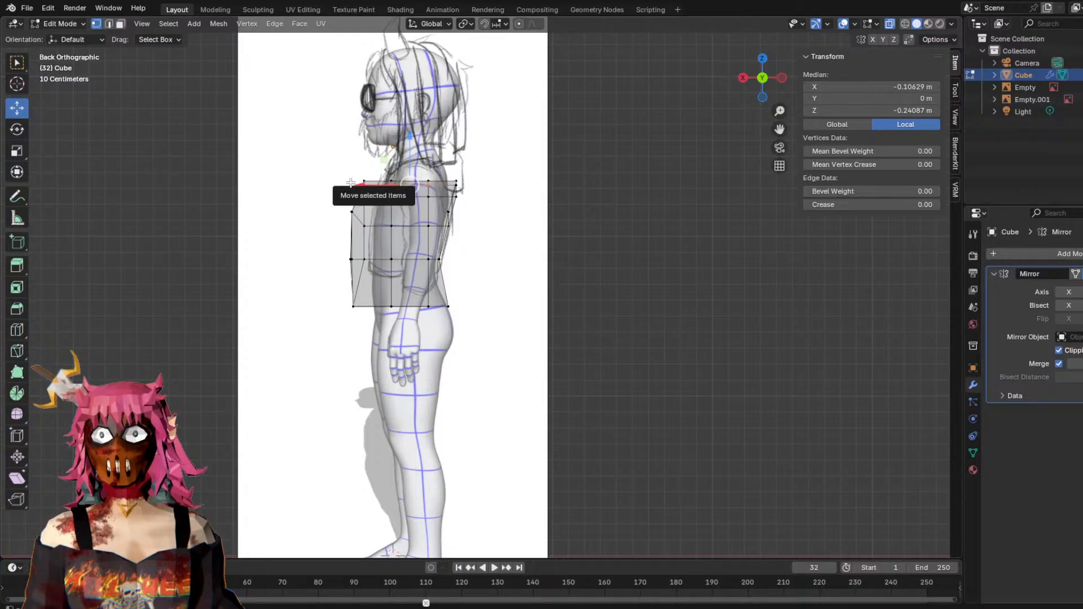
pyautogui.click(273, 235)
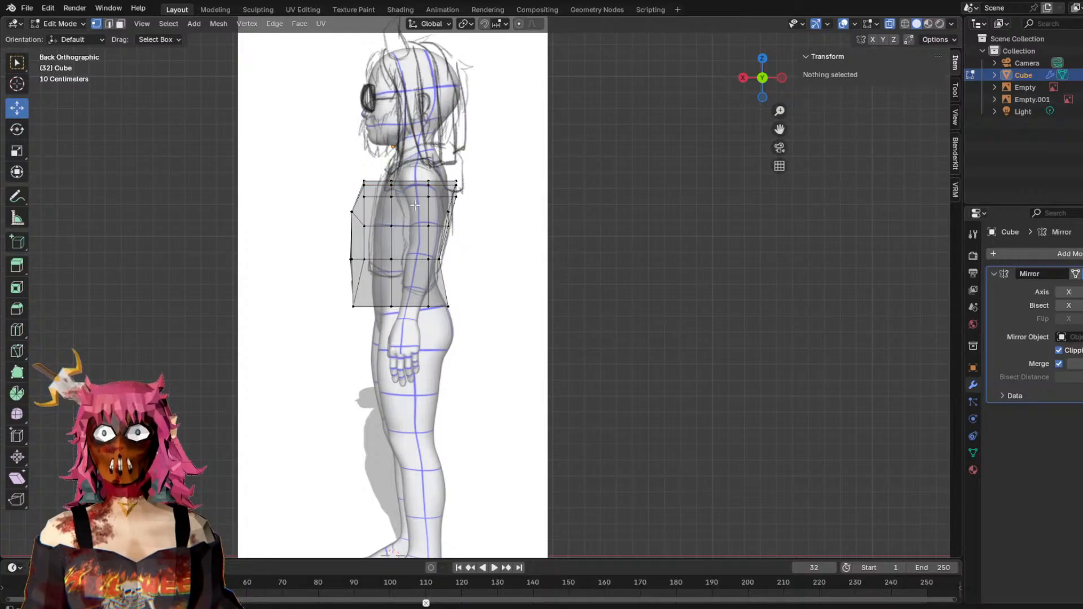
pyautogui.moveTo(343, 167); pyautogui.dragTo(377, 315)
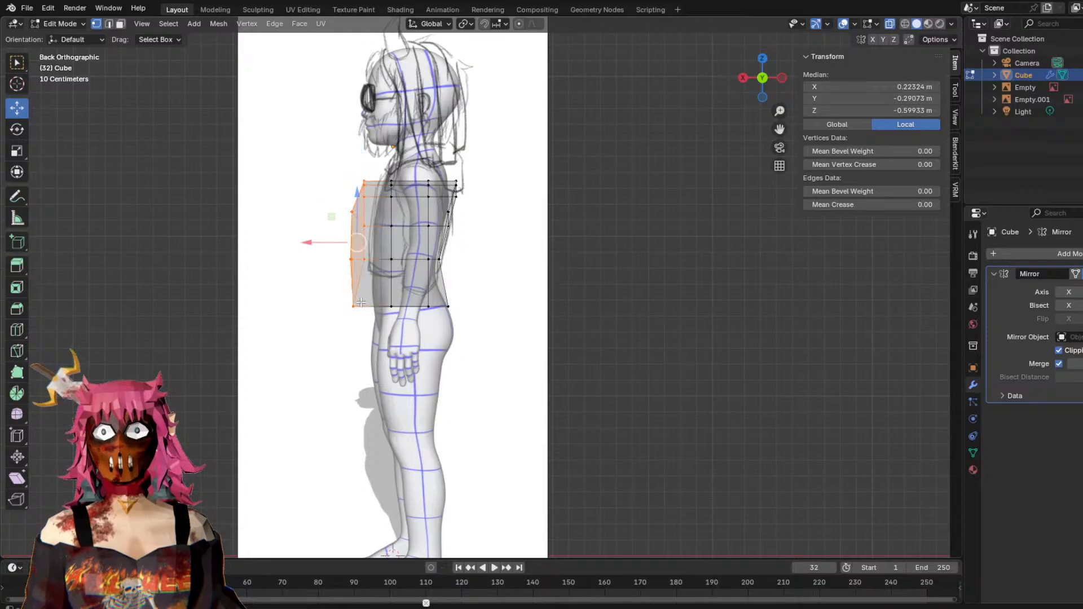
pyautogui.moveTo(319, 242); pyautogui.dragTo(327, 242)
pyautogui.click(242, 231)
# Over the front reference, move the outer and middle vertex columns inward along Y to fit the hoodie's body without sleeves.
pyautogui.click(763, 78)
pyautogui.click(764, 79)
pyautogui.click(783, 77)
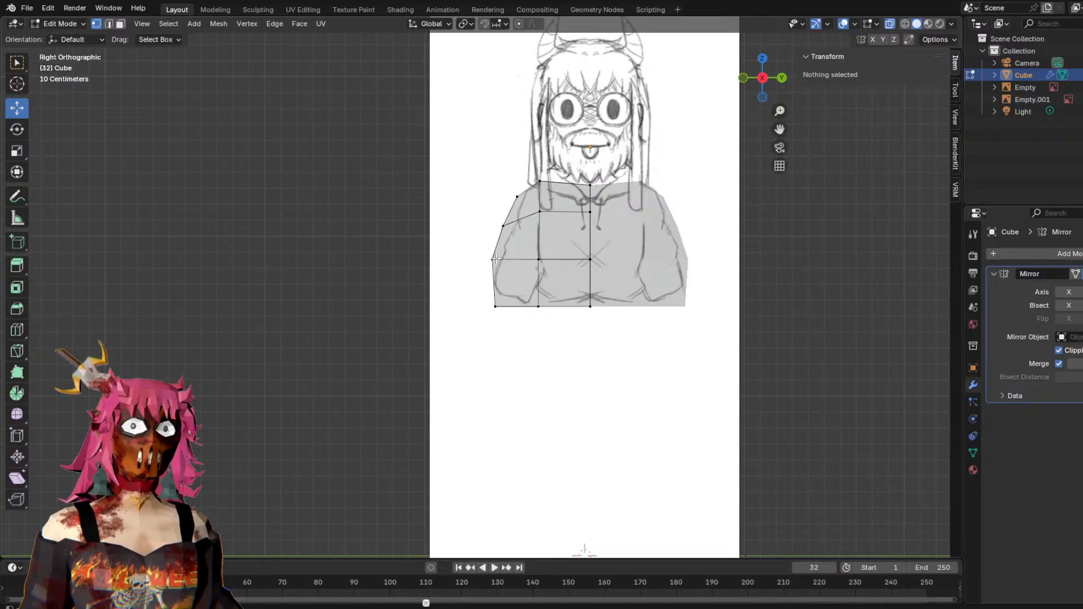
pyautogui.press('c')
pyautogui.moveTo(532, 174)
pyautogui.mouseDown()
pyautogui.moveTo(539, 189)
pyautogui.moveTo(516, 194)
pyautogui.mouseUp()
pyautogui.press('Escape')
pyautogui.click(410, 261)
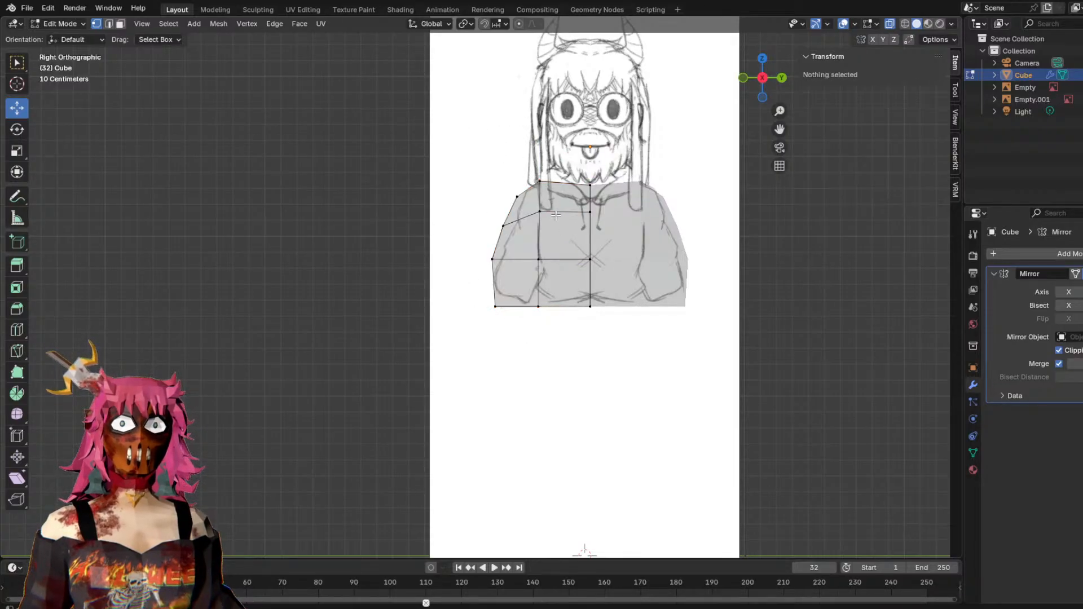
pyautogui.moveTo(534, 309)
pyautogui.mouseDown()
pyautogui.moveTo(536, 194)
pyautogui.moveTo(507, 305)
pyautogui.mouseUp()
pyautogui.moveTo(557, 247); pyautogui.dragTo(594, 241)
pyautogui.click(460, 307)
# Select the top shoulder vertices and move them back outward along Y to widen the shoulders.
pyautogui.click(556, 178)
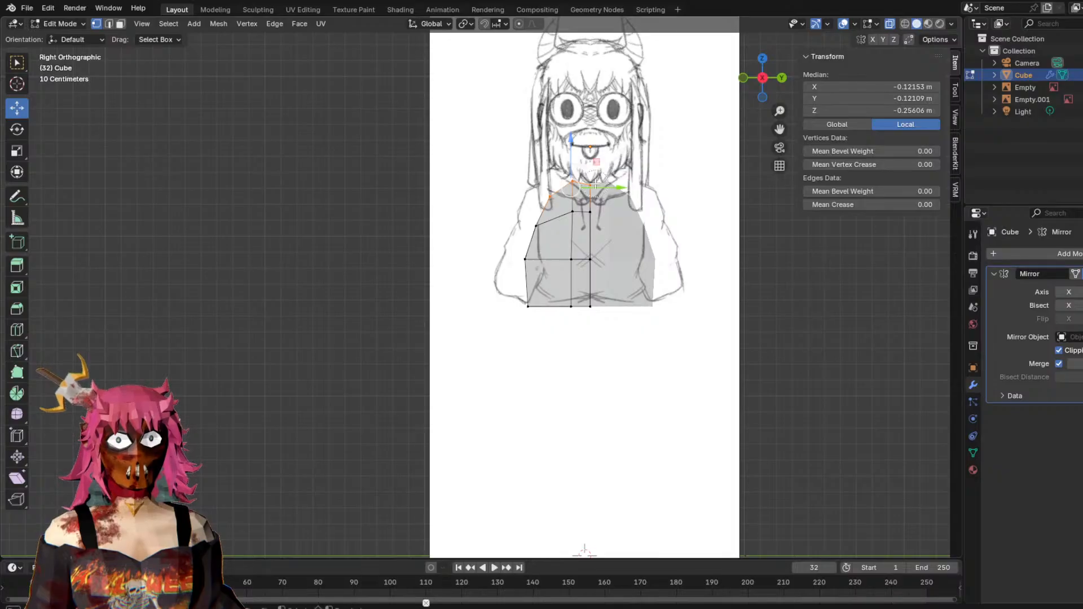
pyautogui.moveTo(591, 187); pyautogui.dragTo(558, 189)
pyautogui.moveTo(648, 196); pyautogui.dragTo(493, 259, button='middle')
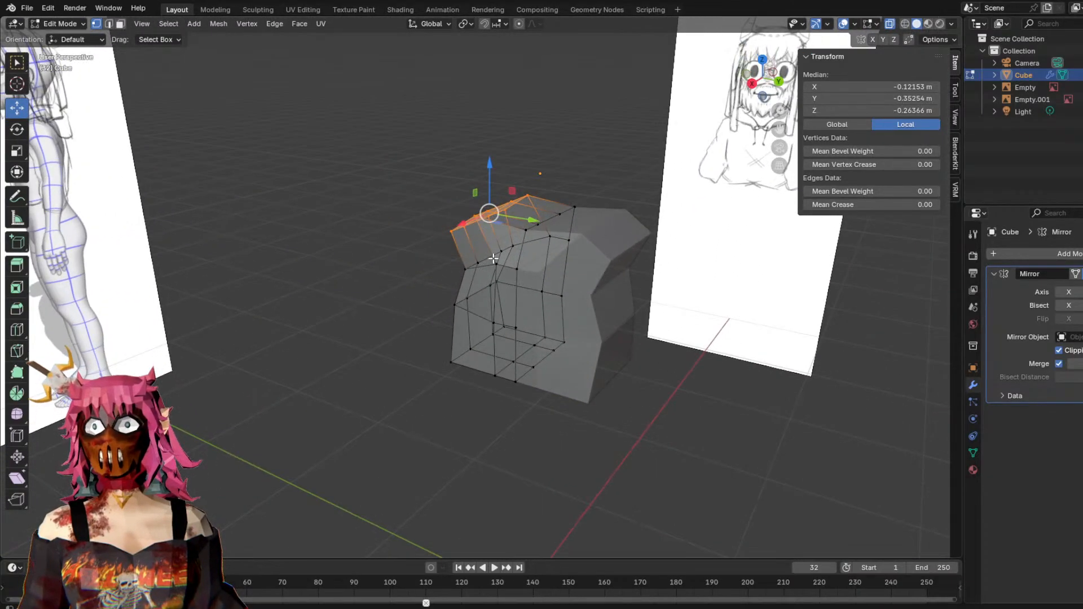
# Turn off X-ray and move the front outer waist vertex inward along Y to about -0.32 m.
pyautogui.click(892, 25)
pyautogui.moveTo(598, 265); pyautogui.dragTo(658, 285, button='middle')
pyautogui.moveTo(679, 284); pyautogui.dragTo(632, 299, button='middle')
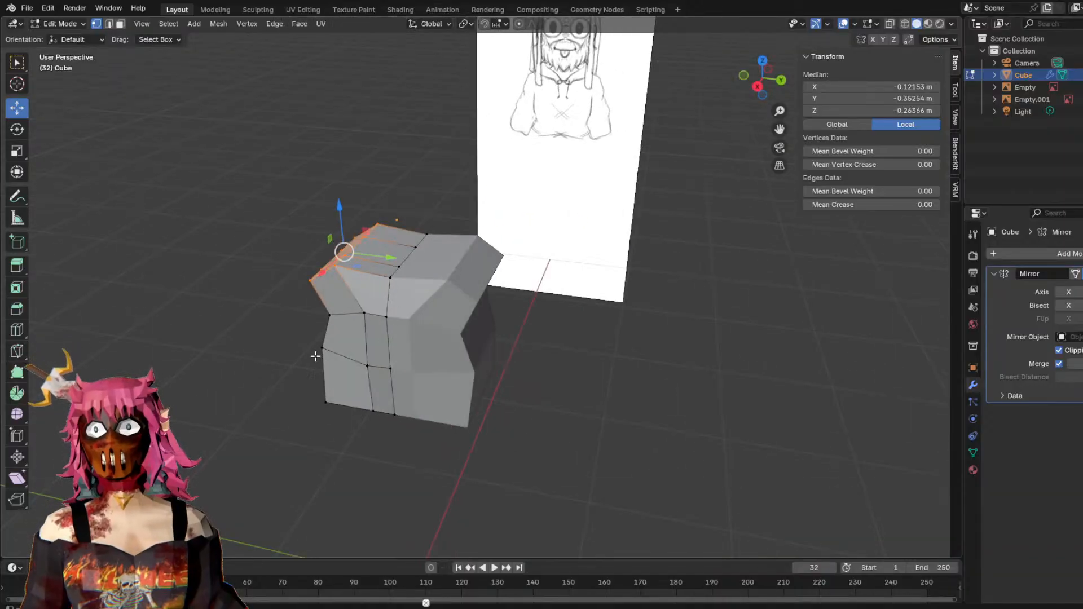
pyautogui.click(321, 348)
pyautogui.moveTo(351, 352); pyautogui.dragTo(372, 357)
pyautogui.moveTo(469, 332); pyautogui.dragTo(547, 336, button='middle')
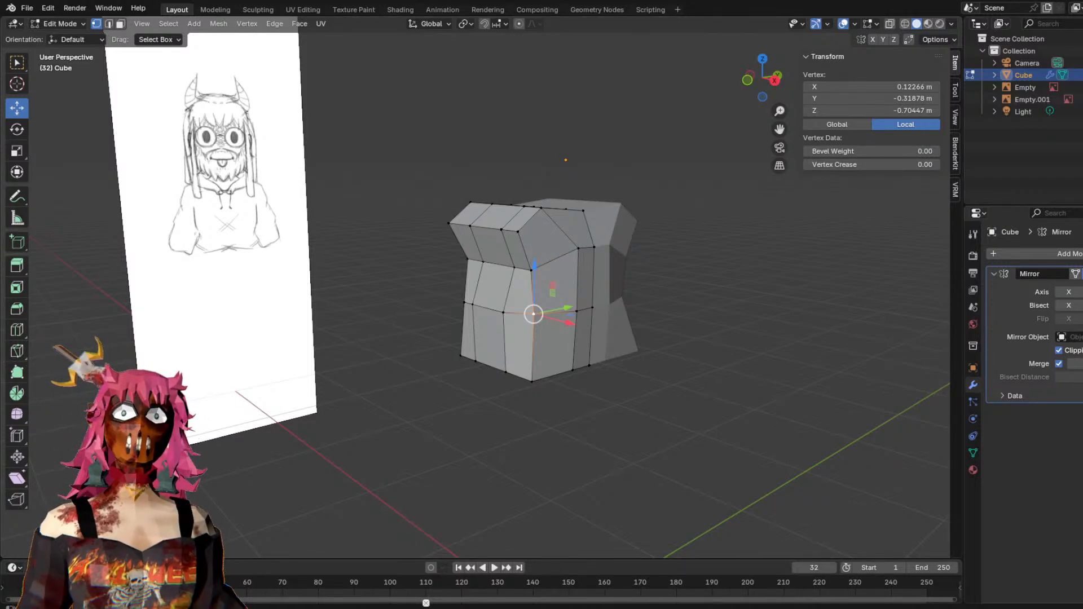
# Move the remaining side waist vertices inward along Y to narrow the waist.
pyautogui.moveTo(467, 354); pyautogui.dragTo(716, 314, button='middle')
pyautogui.click(570, 319)
pyautogui.moveTo(575, 270); pyautogui.dragTo(564, 271)
pyautogui.moveTo(564, 270); pyautogui.dragTo(437, 259, button='middle')
pyautogui.scroll(3, 405, 358)
pyautogui.moveTo(388, 331); pyautogui.dragTo(426, 345)
# Move the back waist vertices near the centre line about 0.03 m backward along X.
pyautogui.moveTo(427, 345); pyautogui.dragTo(624, 286, button='middle')
pyautogui.keyDown('shift'); pyautogui.click(625, 271); pyautogui.keyUp('shift')
pyautogui.press('g')
pyautogui.press('x')
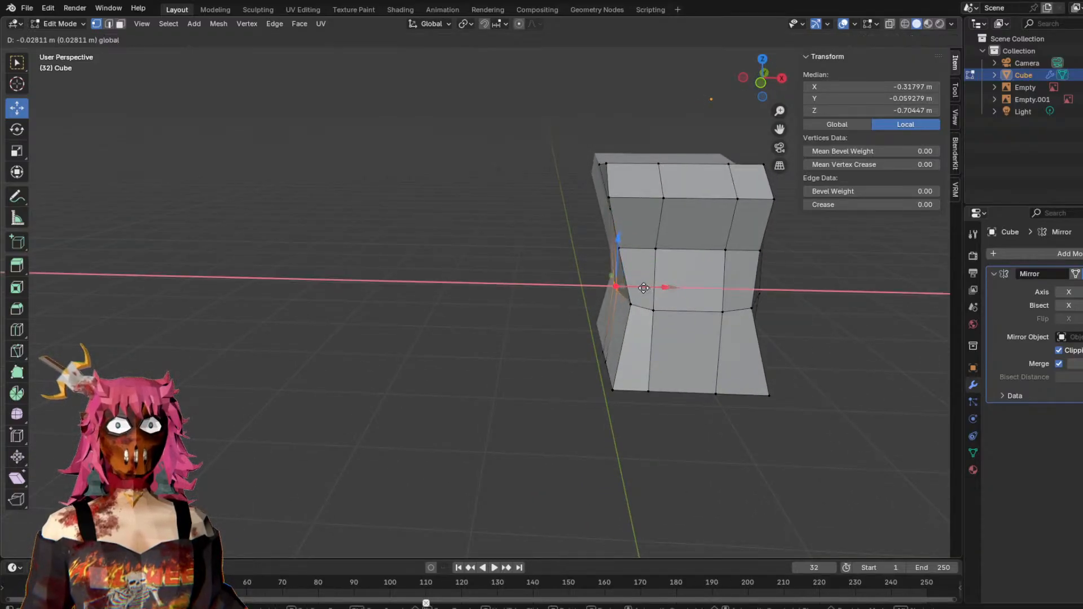
pyautogui.moveTo(639, 288); pyautogui.dragTo(639, 288)
# Move the back bottom corner vertex of the torso inward along Y to about -0.33 m.
pyautogui.moveTo(688, 285); pyautogui.dragTo(581, 404, button='middle')
pyautogui.click(583, 377)
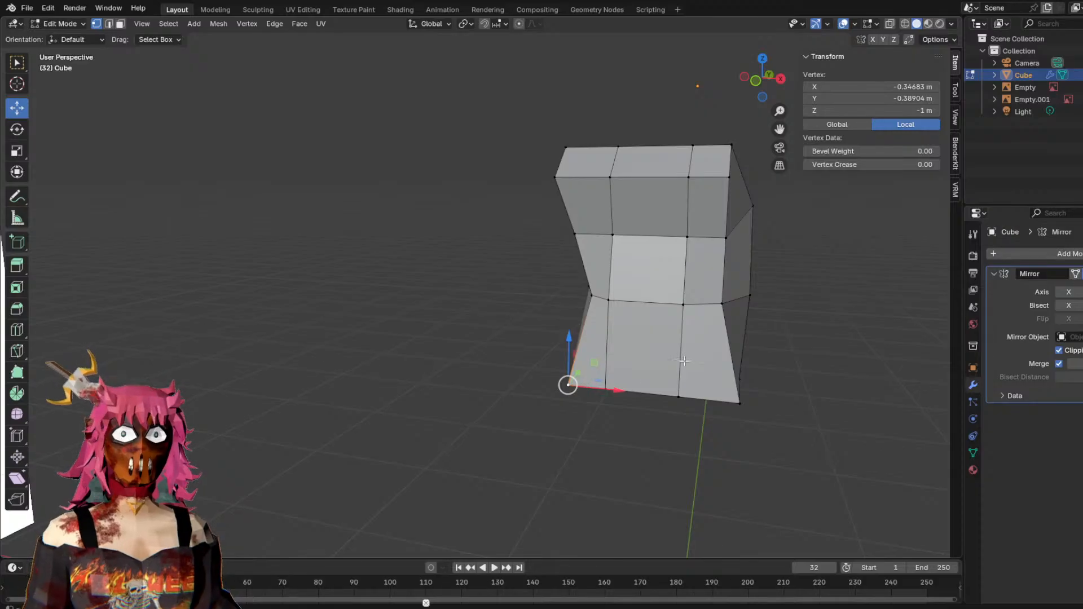
pyautogui.moveTo(683, 364); pyautogui.dragTo(449, 418, button='middle')
pyautogui.moveTo(495, 400); pyautogui.dragTo(505, 388)
pyautogui.moveTo(506, 387)
pyautogui.mouseDown(button='middle')
pyautogui.moveTo(627, 360)
pyautogui.moveTo(275, 398)
pyautogui.mouseUp(button='middle')
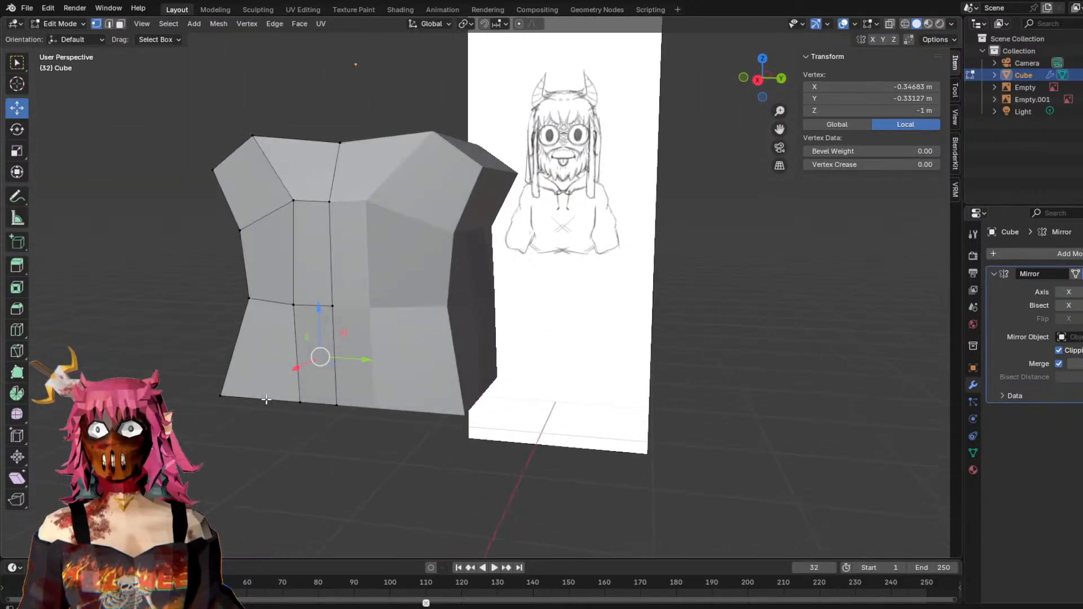
# Pull the front bottom corner vertex and the other protruding bottom side vertex inward along Y to round the hem.
pyautogui.moveTo(200, 408); pyautogui.dragTo(445, 447, button='middle')
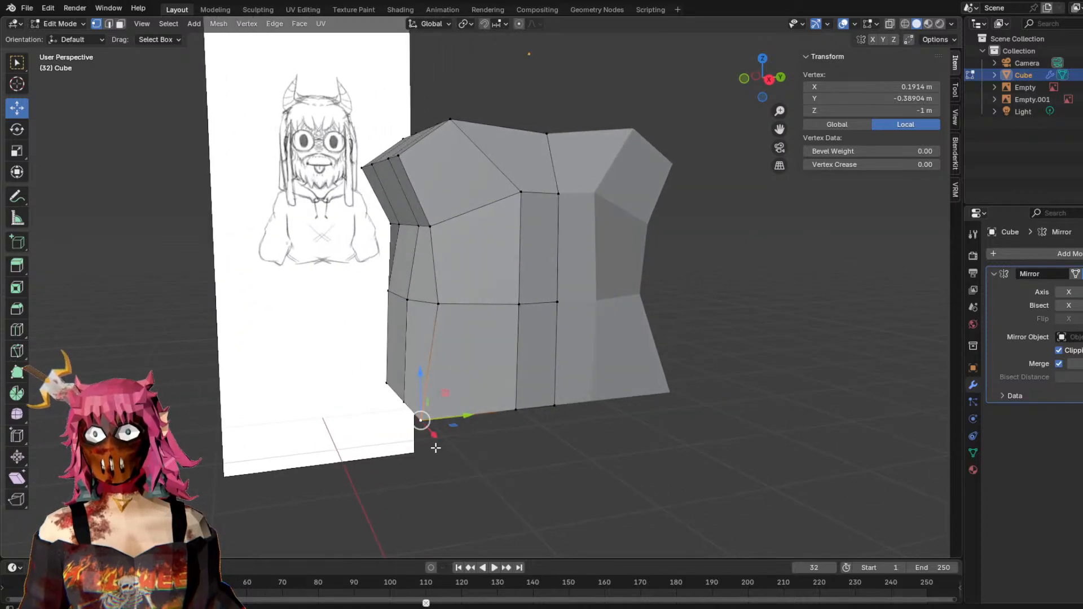
pyautogui.moveTo(458, 418); pyautogui.dragTo(480, 412)
pyautogui.moveTo(564, 378); pyautogui.dragTo(404, 412, button='middle')
pyautogui.moveTo(169, 398); pyautogui.dragTo(218, 375)
pyautogui.moveTo(218, 375); pyautogui.dragTo(266, 393, button='middle')
# Try to move a group of waist and hem vertices around the torso's front centre along X.
pyautogui.click(266, 392)
pyautogui.moveTo(404, 362); pyautogui.dragTo(354, 348, button='middle')
pyautogui.moveTo(321, 462); pyautogui.dragTo(525, 411, button='middle')
pyautogui.keyDown('shift'); pyautogui.click(273, 404); pyautogui.keyUp('shift')
pyautogui.keyDown('alt'); pyautogui.click(266, 249); pyautogui.keyUp('alt')
pyautogui.moveTo(279, 326); pyautogui.dragTo(208, 331, button='middle')
pyautogui.press('g')
pyautogui.press('x')
pyautogui.click(205, 330)
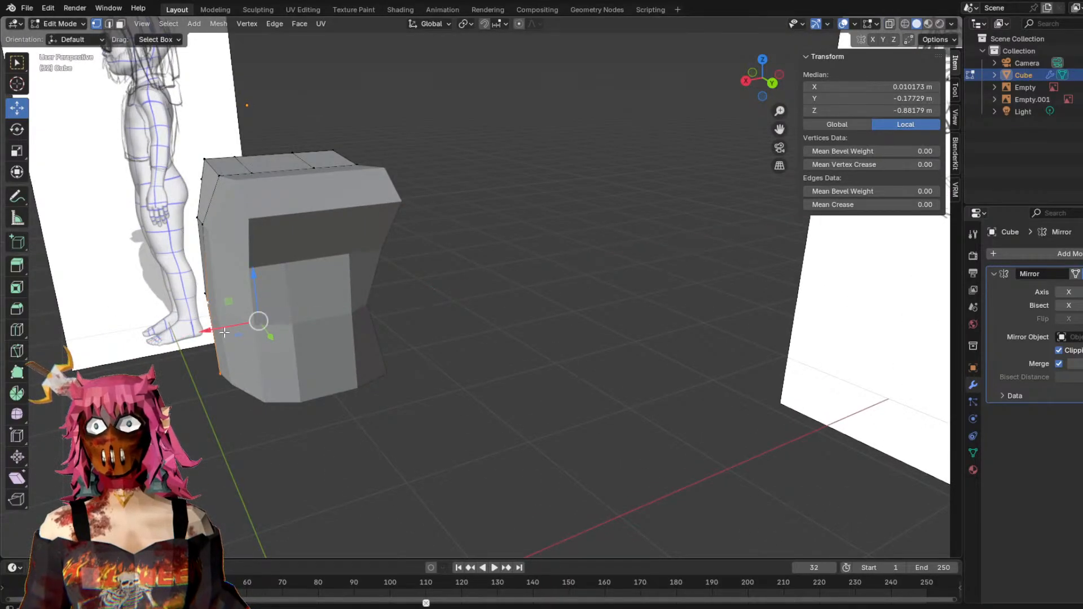
# Reduce the selection to the front centre waist and hem vertices and move them forward to about X 0.22 m.
pyautogui.moveTo(423, 305)
pyautogui.mouseDown(button='middle')
pyautogui.moveTo(372, 265)
pyautogui.moveTo(465, 225)
pyautogui.moveTo(416, 201)
pyautogui.mouseUp(button='middle')
pyautogui.click(342, 165)
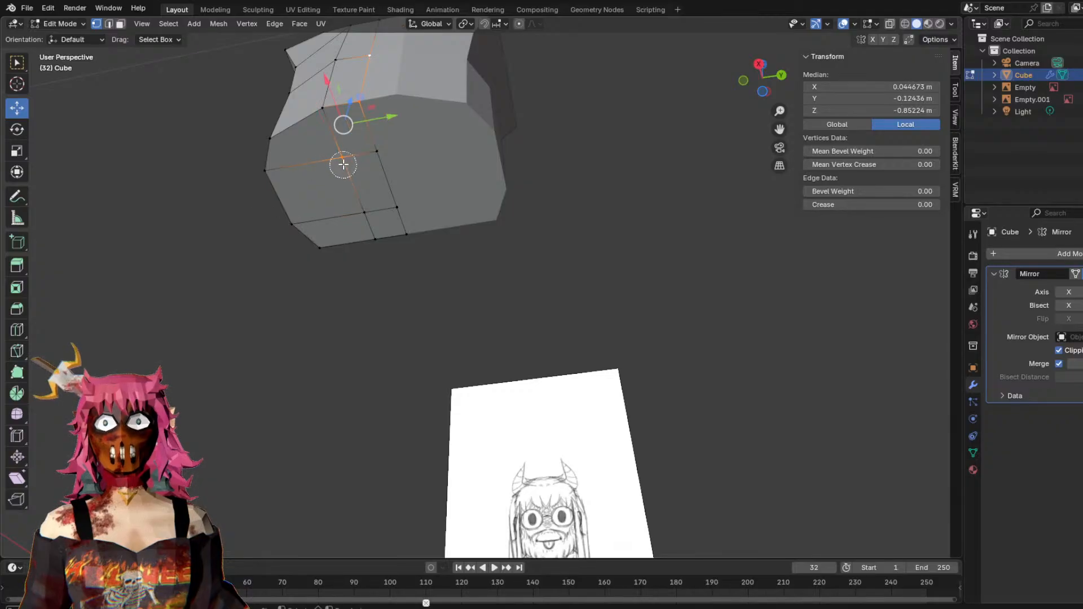
pyautogui.moveTo(522, 245)
pyautogui.mouseDown(button='middle')
pyautogui.moveTo(636, 273)
pyautogui.moveTo(685, 266)
pyautogui.moveTo(622, 240)
pyautogui.mouseUp(button='middle')
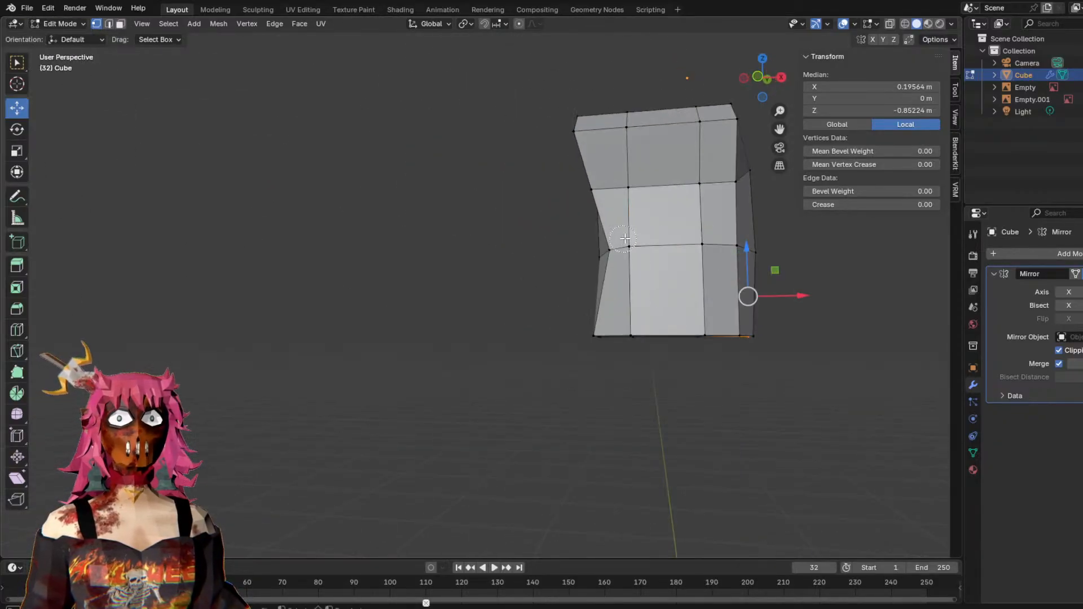
pyautogui.moveTo(614, 278)
pyautogui.mouseDown(button='middle')
pyautogui.moveTo(515, 309)
pyautogui.moveTo(330, 328)
pyautogui.mouseUp(button='middle')
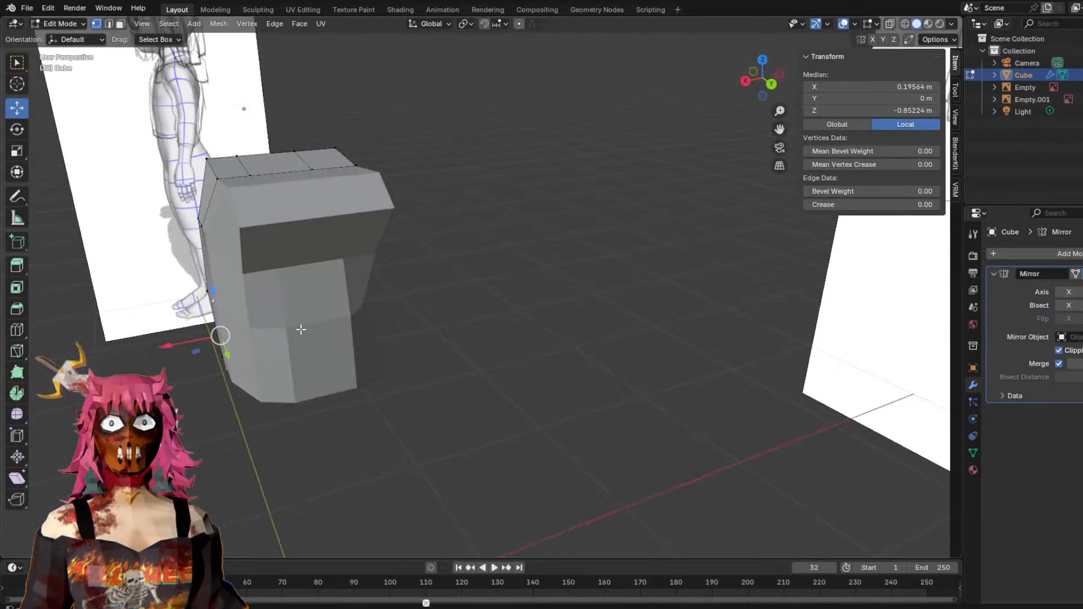
pyautogui.moveTo(170, 345); pyautogui.dragTo(161, 348)
pyautogui.moveTo(313, 308); pyautogui.dragTo(412, 289, button='middle')
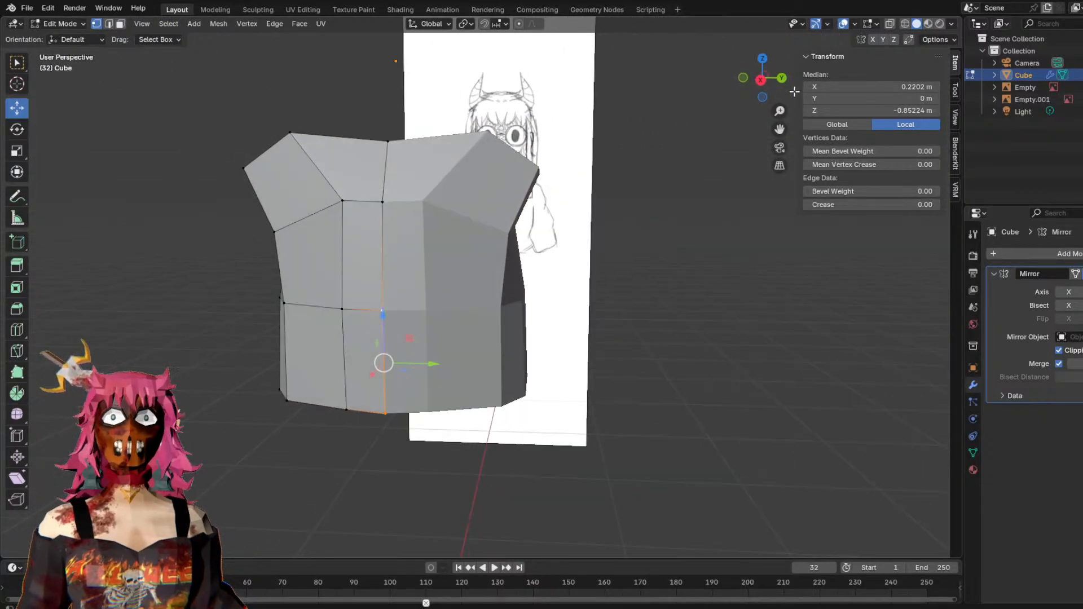
# Keep solid shading and turn on X-ray display for the torso mesh.
pyautogui.click(906, 25)
pyautogui.click(917, 24)
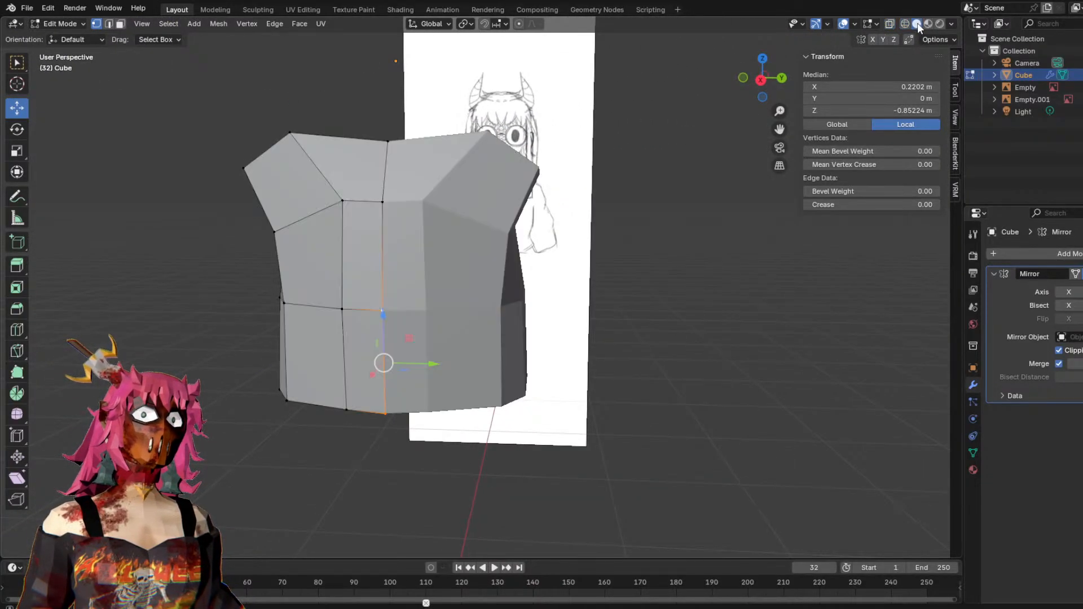
pyautogui.click(888, 25)
# Try to raise a circle-selected group of centre hem vertices of the torso along Z.
pyautogui.moveTo(665, 220); pyautogui.dragTo(512, 291, button='middle')
pyautogui.press('c')
pyautogui.moveTo(322, 376); pyautogui.dragTo(346, 369)
pyautogui.press('Escape')
pyautogui.moveTo(423, 196); pyautogui.dragTo(478, 181, button='middle')
pyautogui.moveTo(412, 345); pyautogui.dragTo(375, 224)
pyautogui.hotkey('ctrl', 'z')
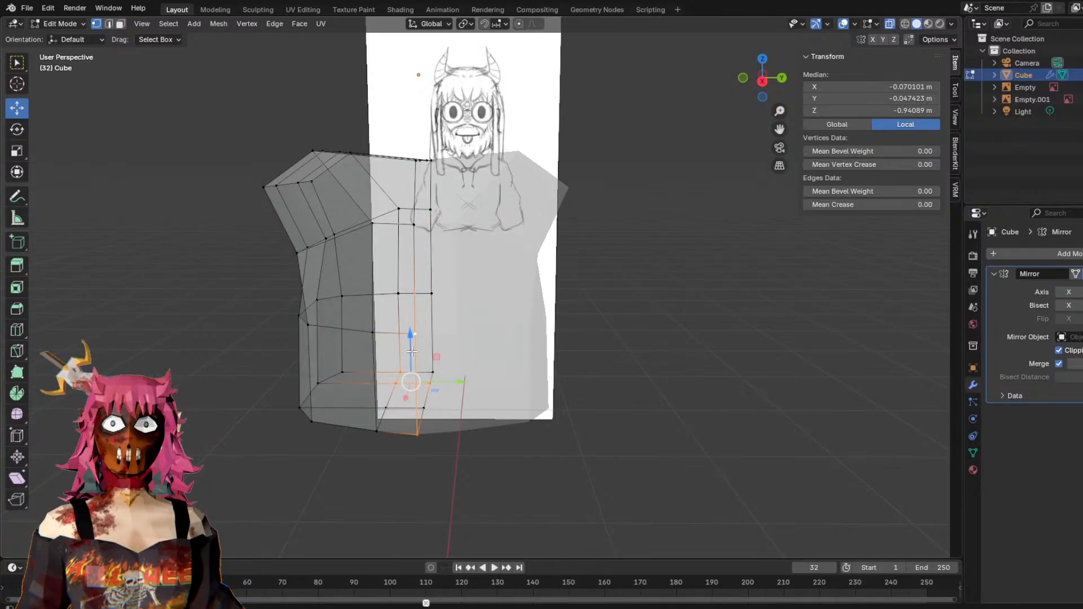
pyautogui.moveTo(478, 341); pyautogui.dragTo(524, 305, button='middle')
pyautogui.moveTo(347, 357); pyautogui.dragTo(319, 172)
pyautogui.moveTo(480, 308); pyautogui.dragTo(527, 282, button='middle')
pyautogui.click(467, 295)
pyautogui.hotkey('ctrl', 'z')
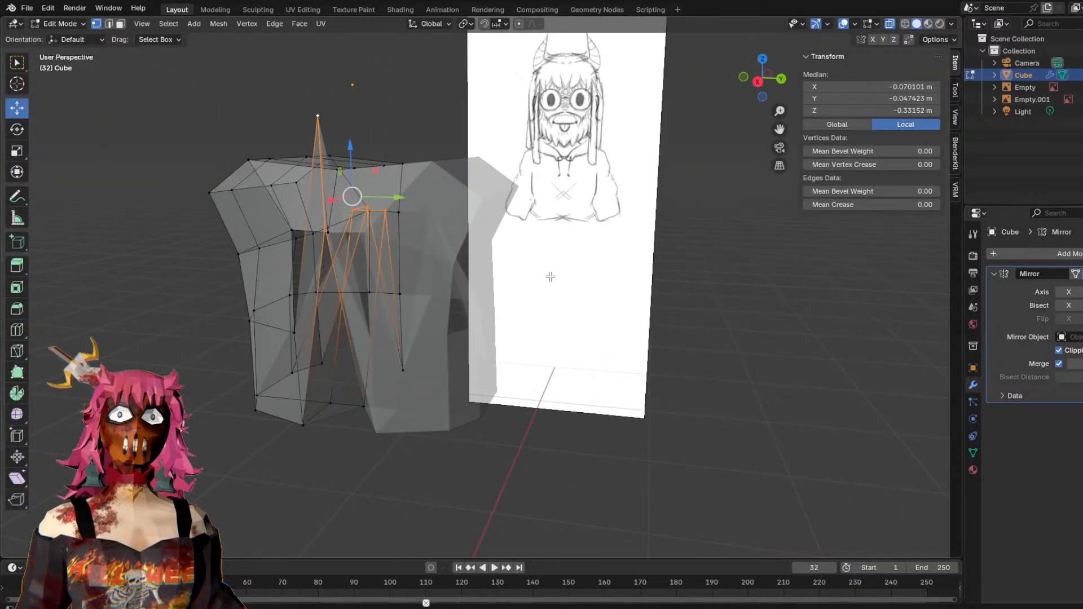
pyautogui.hotkey('ctrl', 'z')
pyautogui.moveTo(497, 449); pyautogui.dragTo(593, 465, button='middle')
pyautogui.click(721, 351)
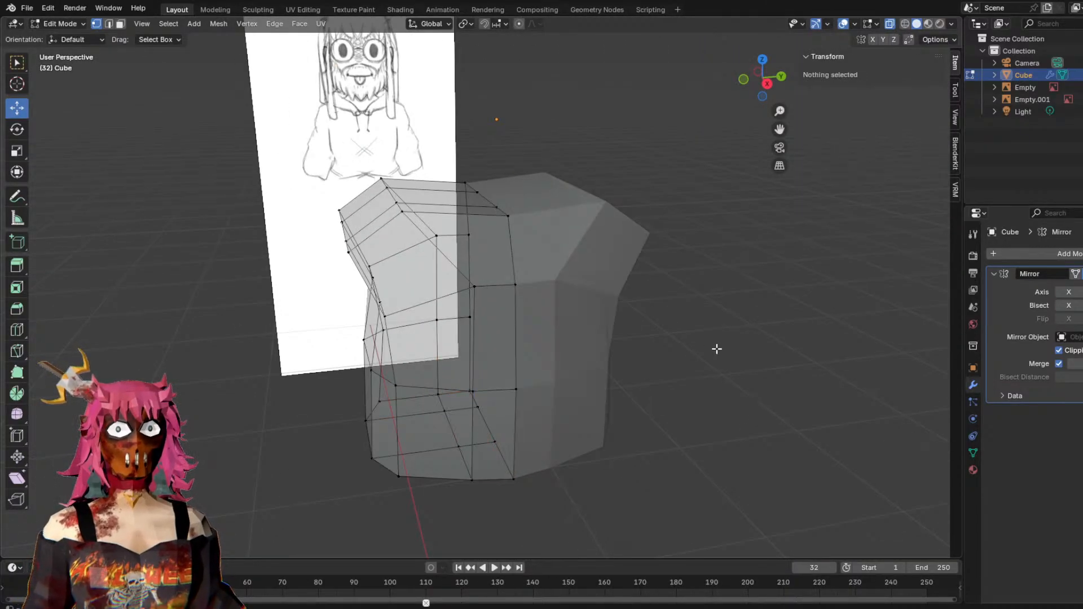
# Move the rear upper shoulder vertices forward along X to about -0.37 m, following the side drawing.
pyautogui.moveTo(721, 350); pyautogui.dragTo(653, 351, button='middle')
pyautogui.moveTo(612, 245); pyautogui.dragTo(564, 294, button='middle')
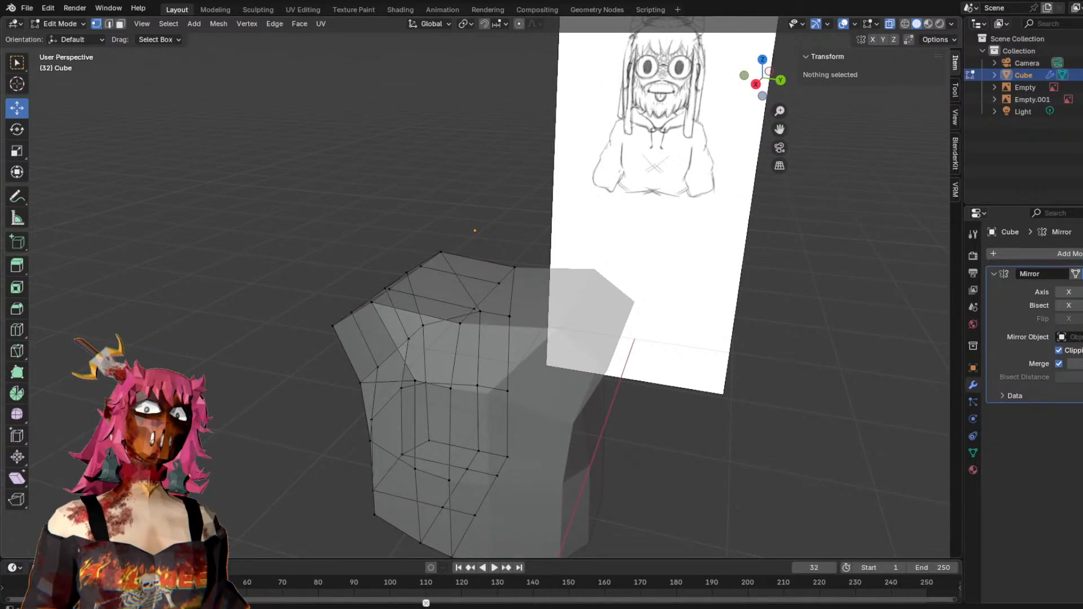
pyautogui.moveTo(772, 297); pyautogui.dragTo(796, 295, button='middle')
pyautogui.keyDown('shift'); pyautogui.moveTo(766, 289); pyautogui.dragTo(637, 212, button='middle'); pyautogui.keyUp('shift')
pyautogui.click(783, 79)
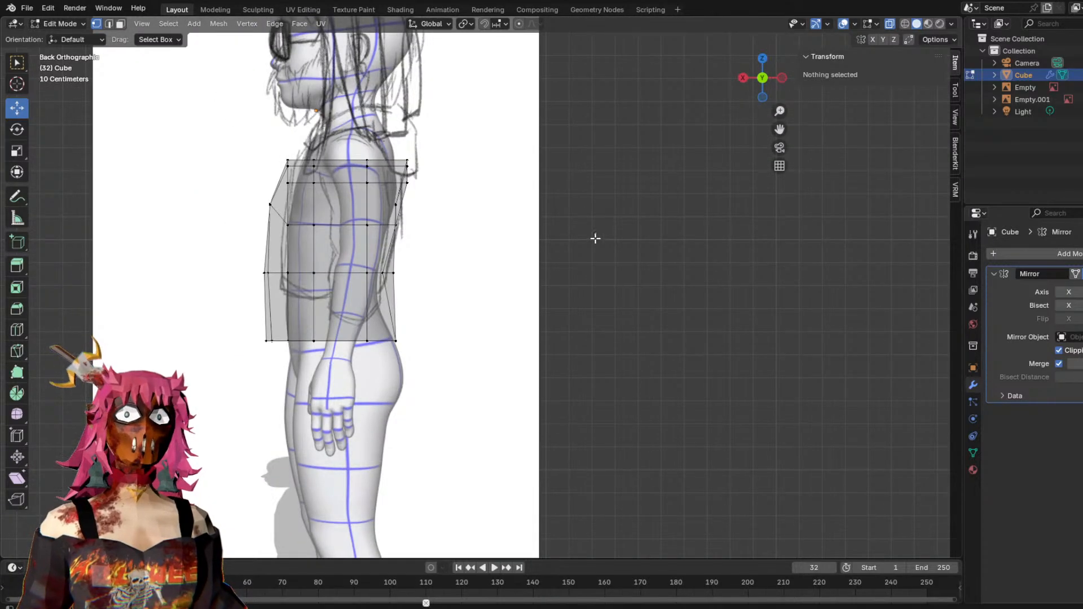
pyautogui.click(408, 162)
pyautogui.moveTo(382, 164); pyautogui.dragTo(373, 185)
pyautogui.click(407, 182)
# Raise the outer shoulder edge vertices along Z to about -0.25 m, following the front drawing.
pyautogui.moveTo(519, 187); pyautogui.dragTo(604, 209, button='middle')
pyautogui.click(780, 80)
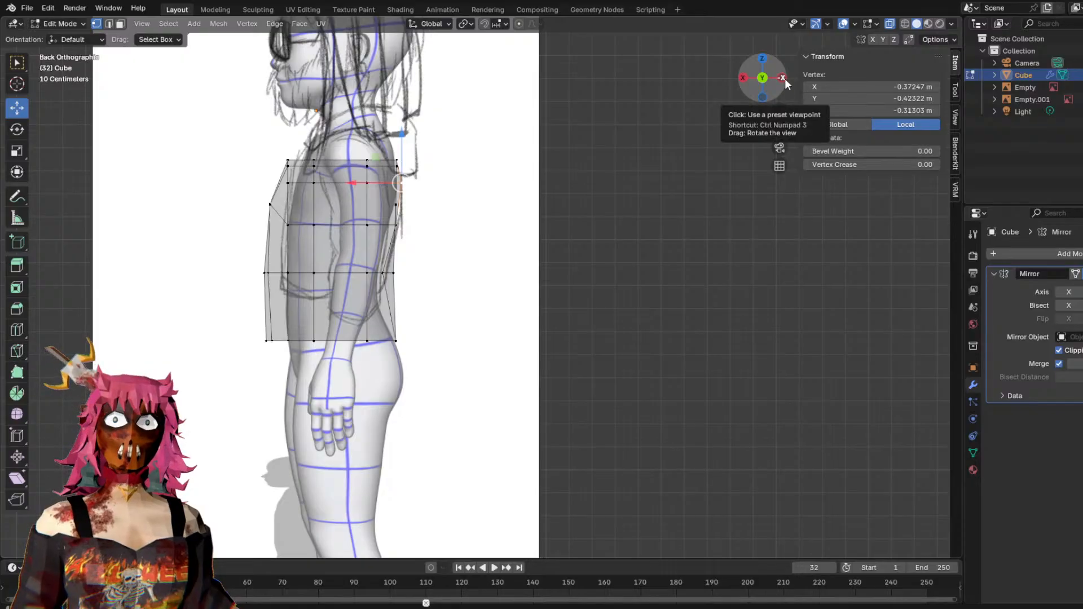
pyautogui.click(784, 79)
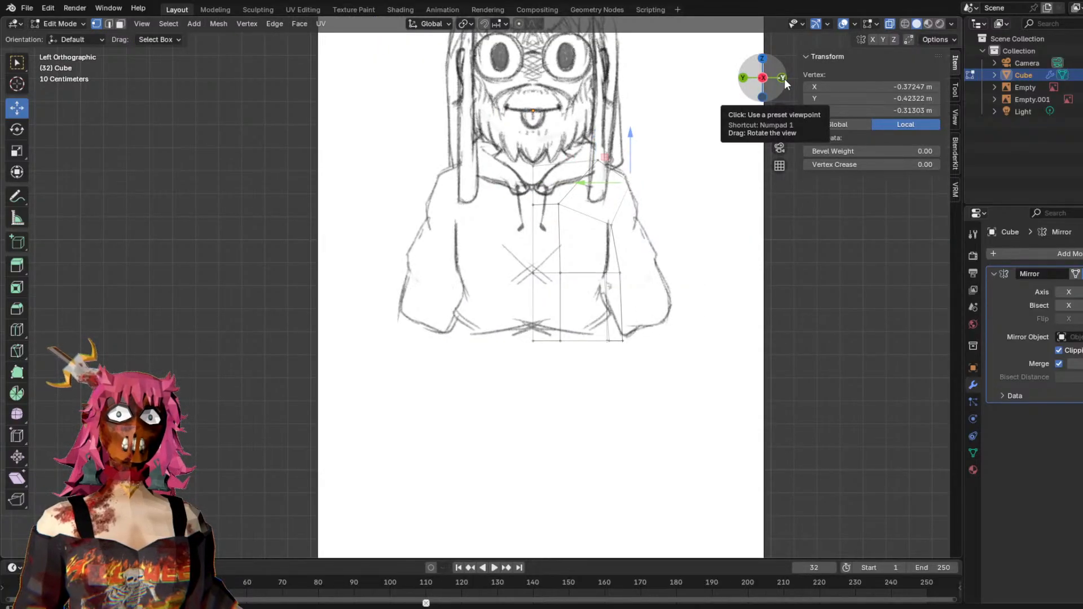
pyautogui.click(784, 79)
pyautogui.click(781, 80)
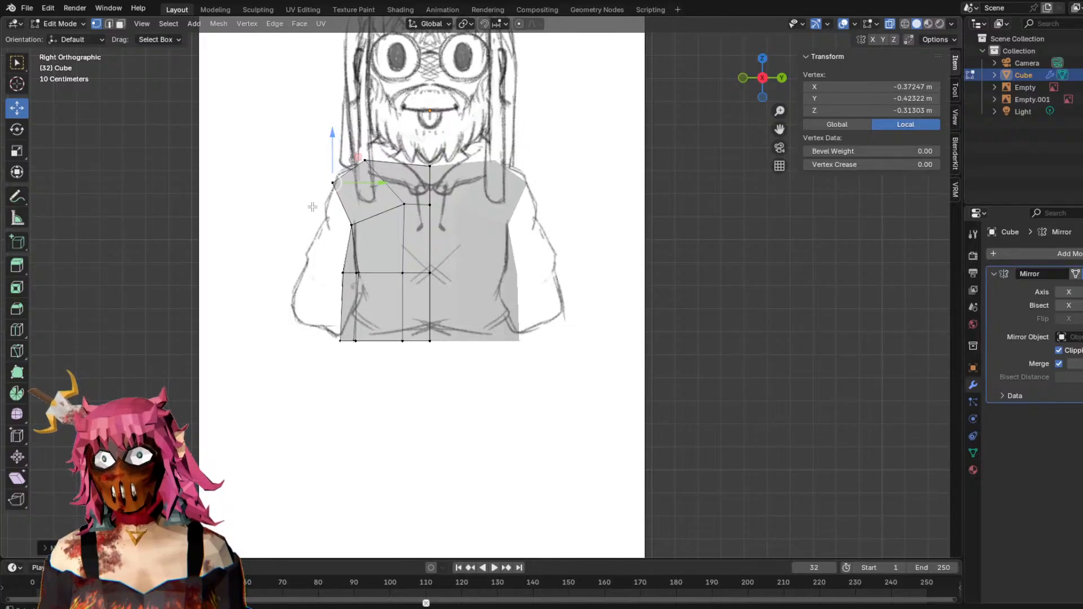
pyautogui.keyDown('shift'); pyautogui.click(328, 186); pyautogui.keyUp('shift')
pyautogui.moveTo(334, 144); pyautogui.dragTo(333, 134)
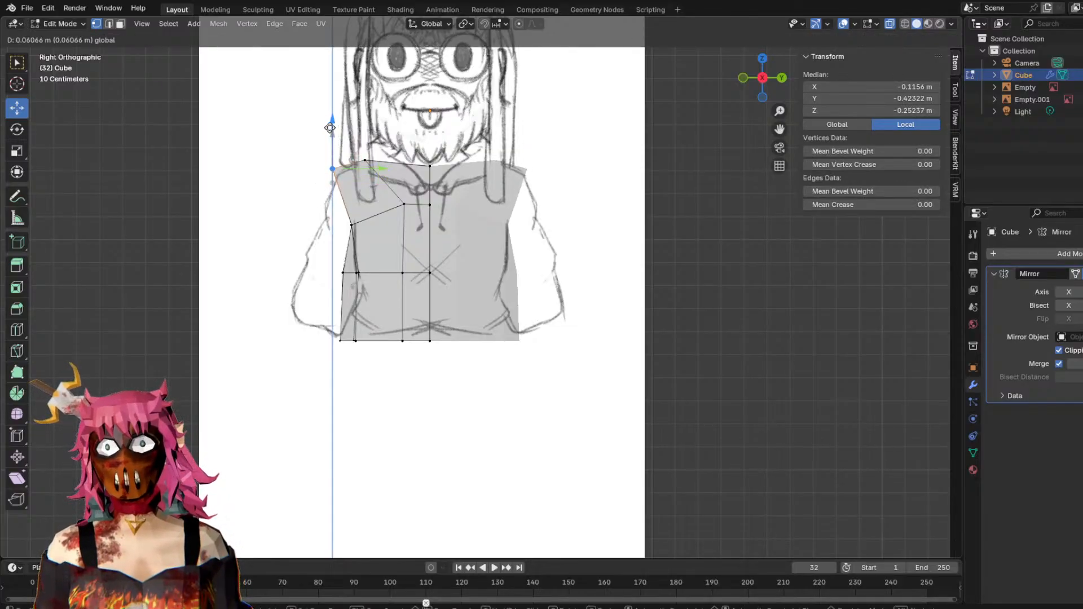
pyautogui.moveTo(330, 128); pyautogui.dragTo(331, 128)
pyautogui.click(595, 196)
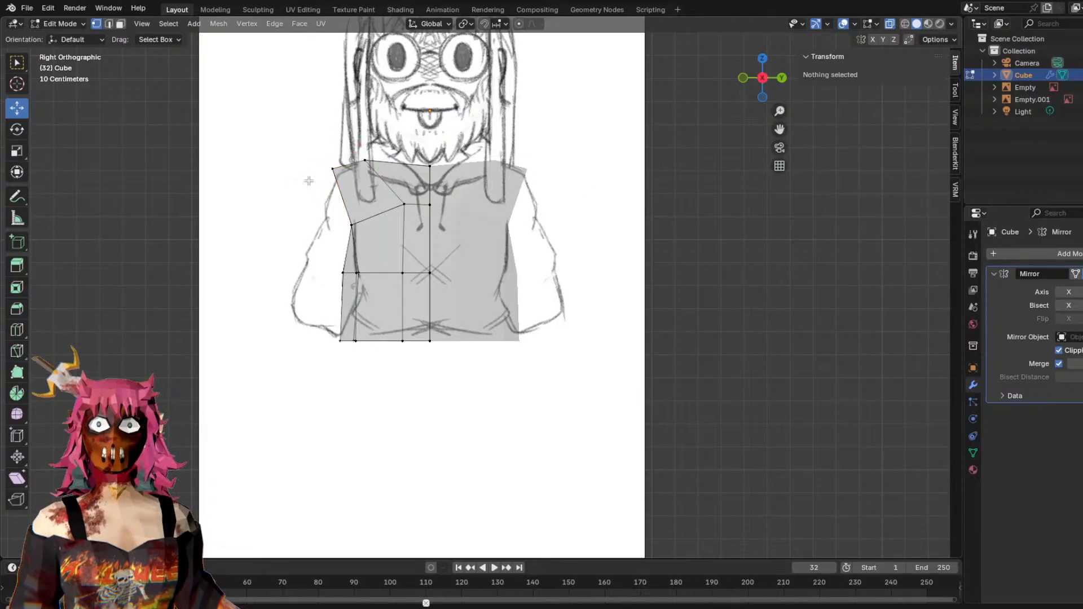
# Turn off X-ray display and show the side of the torso where the arm attaches.
pyautogui.moveTo(364, 217); pyautogui.dragTo(545, 197, button='middle')
pyautogui.moveTo(426, 187); pyautogui.dragTo(508, 147, button='middle')
pyautogui.click(889, 22)
pyautogui.moveTo(733, 127); pyautogui.dragTo(715, 147, button='middle')
# Try extruding the middle armhole face outward into a sleeve, to about Y -0.84 m.
pyautogui.press('c')
pyautogui.click(503, 259)
pyautogui.moveTo(404, 259)
pyautogui.mouseDown()
pyautogui.moveTo(406, 181)
pyautogui.moveTo(524, 170)
pyautogui.mouseUp()
pyautogui.press('Escape')
pyautogui.moveTo(568, 169)
pyautogui.mouseDown(button='middle')
pyautogui.moveTo(493, 184)
pyautogui.moveTo(520, 184)
pyautogui.moveTo(580, 145)
pyautogui.moveTo(545, 156)
pyautogui.mouseUp(button='middle')
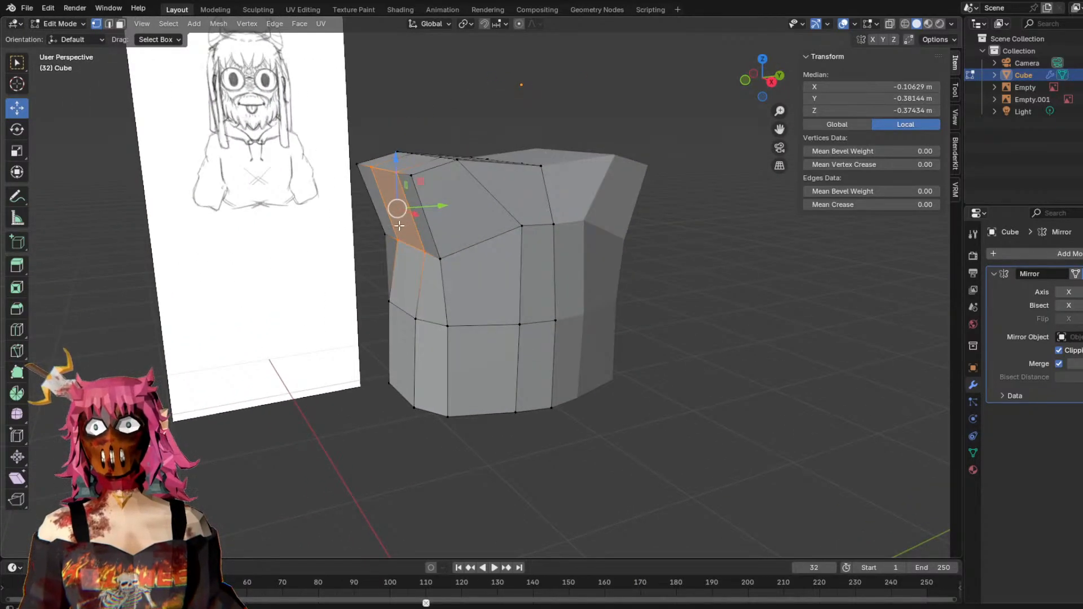
pyautogui.press('e')
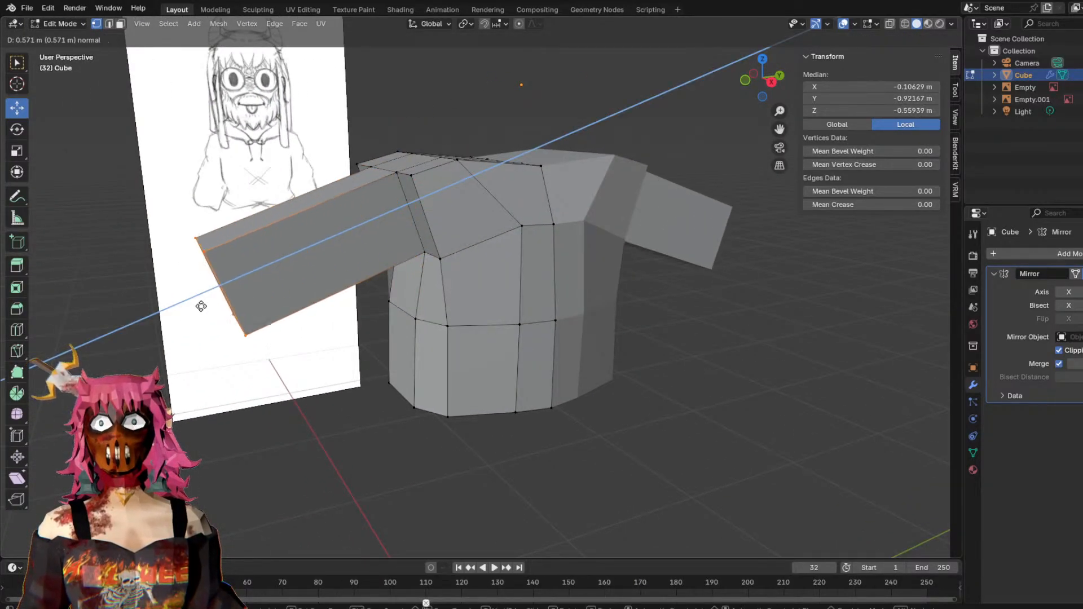
pyautogui.click(301, 290)
# Examine the inside of the mesh where the extruded sleeve joins the torso.
pyautogui.moveTo(357, 281); pyautogui.dragTo(466, 204, button='middle')
pyautogui.scroll(4, 350, 211)
pyautogui.moveTo(544, 159); pyautogui.dragTo(403, 237, button='middle')
pyautogui.keyDown('shift'); pyautogui.moveTo(527, 137); pyautogui.dragTo(540, 265, button='middle'); pyautogui.keyUp('shift')
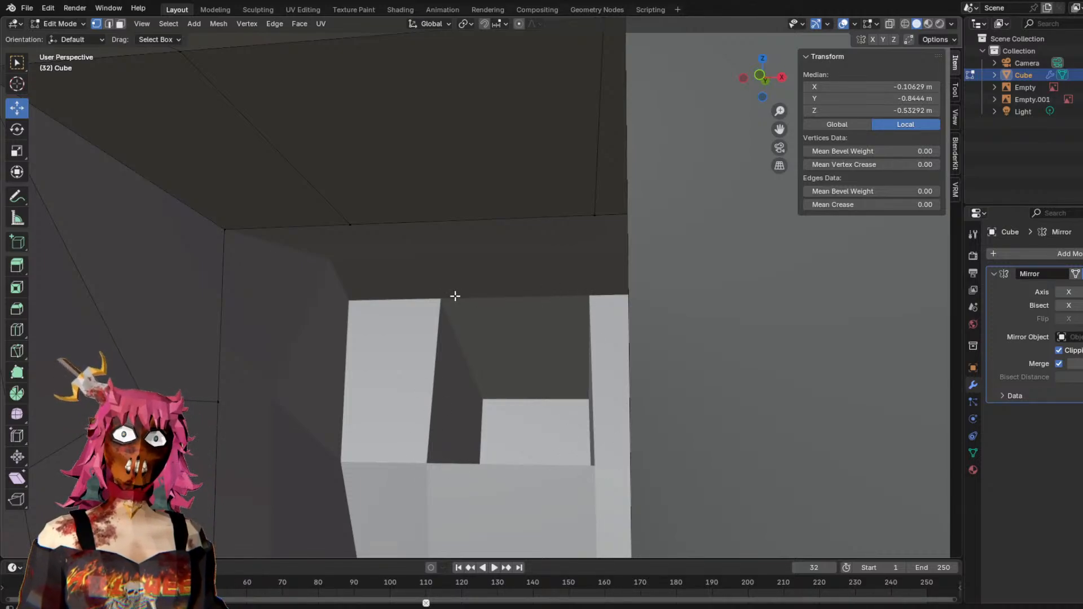
pyautogui.scroll(-4, 493, 313)
pyautogui.moveTo(552, 310); pyautogui.dragTo(458, 282, button='middle')
pyautogui.scroll(6, 516, 313)
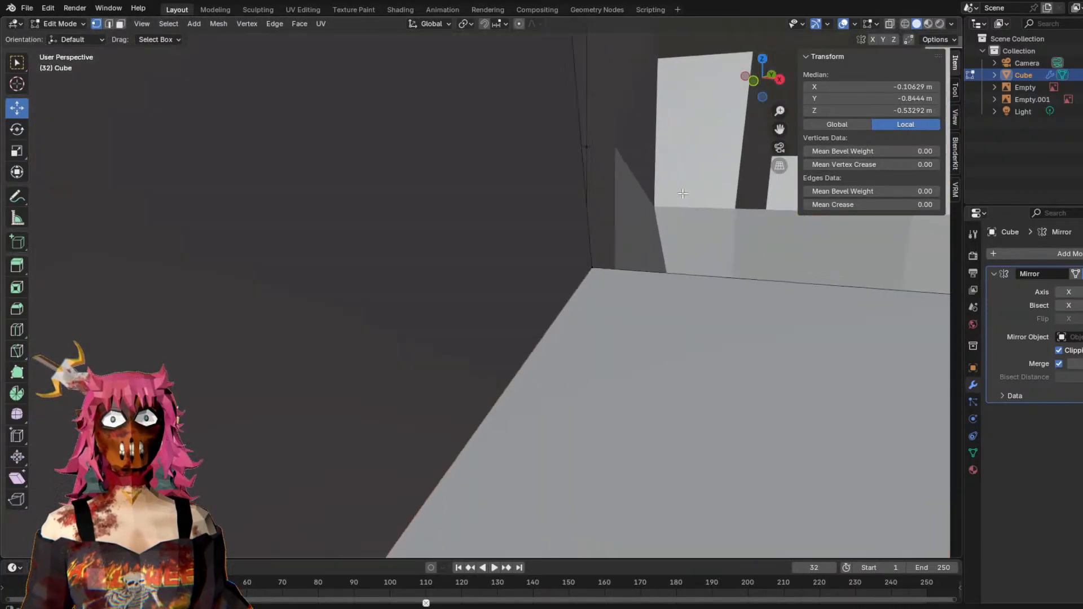
pyautogui.keyDown('shift'); pyautogui.moveTo(682, 194); pyautogui.dragTo(592, 280, button='middle'); pyautogui.keyUp('shift')
pyautogui.scroll(-4, 640, 318)
pyautogui.keyDown('shift'); pyautogui.moveTo(388, 327); pyautogui.dragTo(524, 171, button='middle'); pyautogui.keyUp('shift')
pyautogui.scroll(-5, 526, 163)
pyautogui.moveTo(635, 181); pyautogui.dragTo(571, 144, button='middle')
pyautogui.scroll(-3, 580, 224)
pyautogui.moveTo(581, 224)
pyautogui.mouseDown(button='middle')
pyautogui.moveTo(574, 281)
pyautogui.moveTo(614, 276)
pyautogui.mouseUp(button='middle')
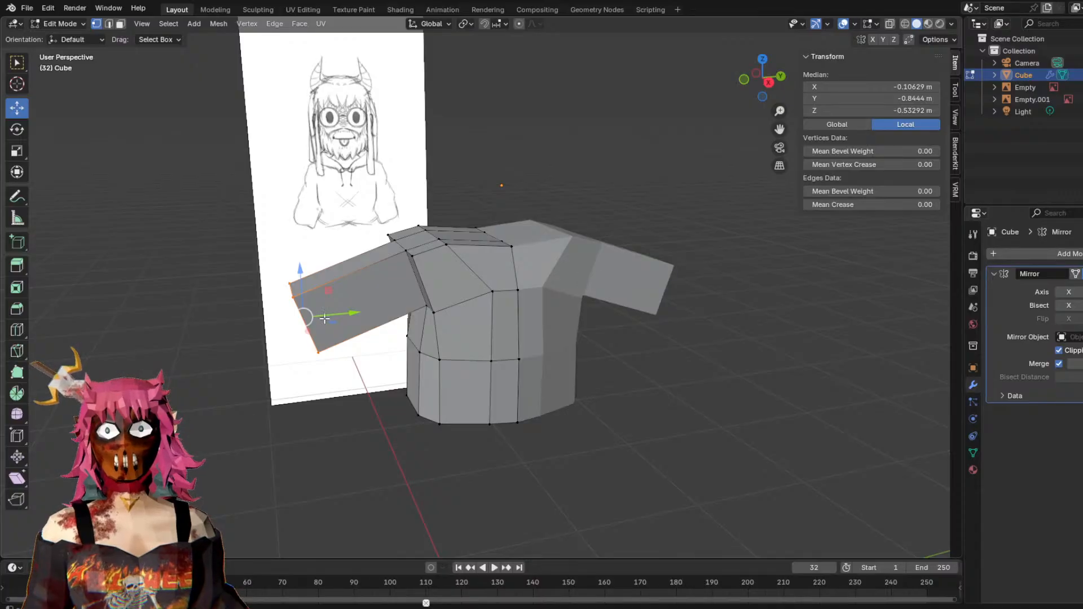
# Try to shorten, lower and rotate the sleeve by transforming its end face.
pyautogui.moveTo(418, 291); pyautogui.dragTo(434, 267, button='middle')
pyautogui.moveTo(299, 243); pyautogui.dragTo(311, 225, button='middle')
pyautogui.scroll(3, 283, 254)
pyautogui.moveTo(228, 300); pyautogui.dragTo(266, 300, button='middle')
pyautogui.moveTo(236, 303); pyautogui.dragTo(341, 257)
pyautogui.moveTo(341, 256); pyautogui.dragTo(546, 270, button='middle')
pyautogui.moveTo(707, 305); pyautogui.dragTo(657, 305)
pyautogui.moveTo(709, 298); pyautogui.dragTo(601, 283, button='middle')
pyautogui.moveTo(315, 261); pyautogui.dragTo(357, 260)
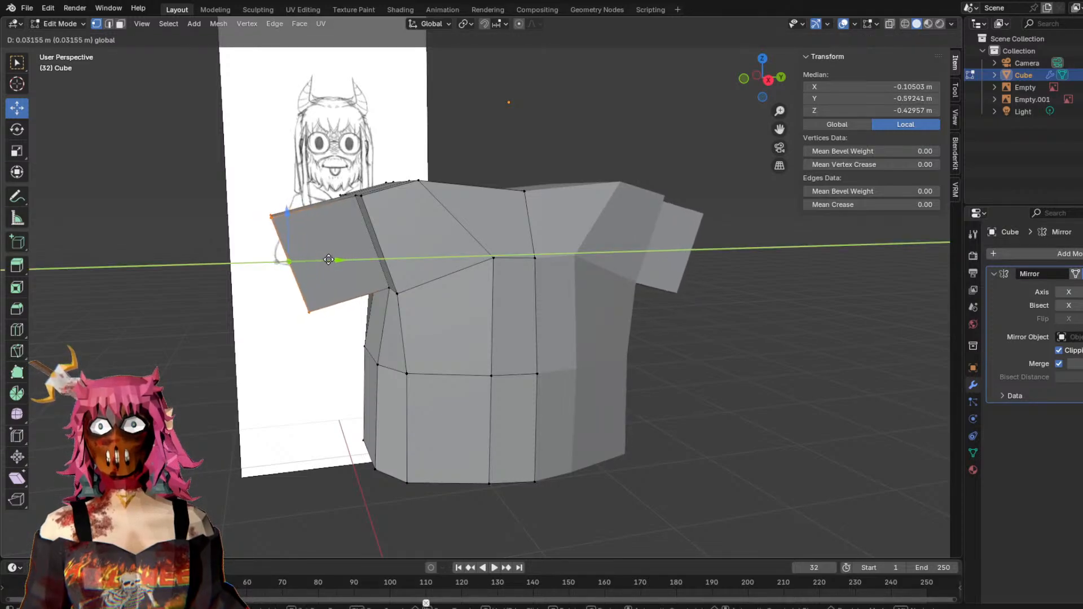
pyautogui.moveTo(304, 264)
pyautogui.mouseDown()
pyautogui.moveTo(265, 263)
pyautogui.moveTo(303, 263)
pyautogui.mouseUp()
pyautogui.moveTo(288, 220); pyautogui.dragTo(284, 258)
pyautogui.moveTo(284, 258); pyautogui.dragTo(421, 372, button='middle')
pyautogui.moveTo(377, 374); pyautogui.dragTo(518, 337, button='middle')
pyautogui.press('r')
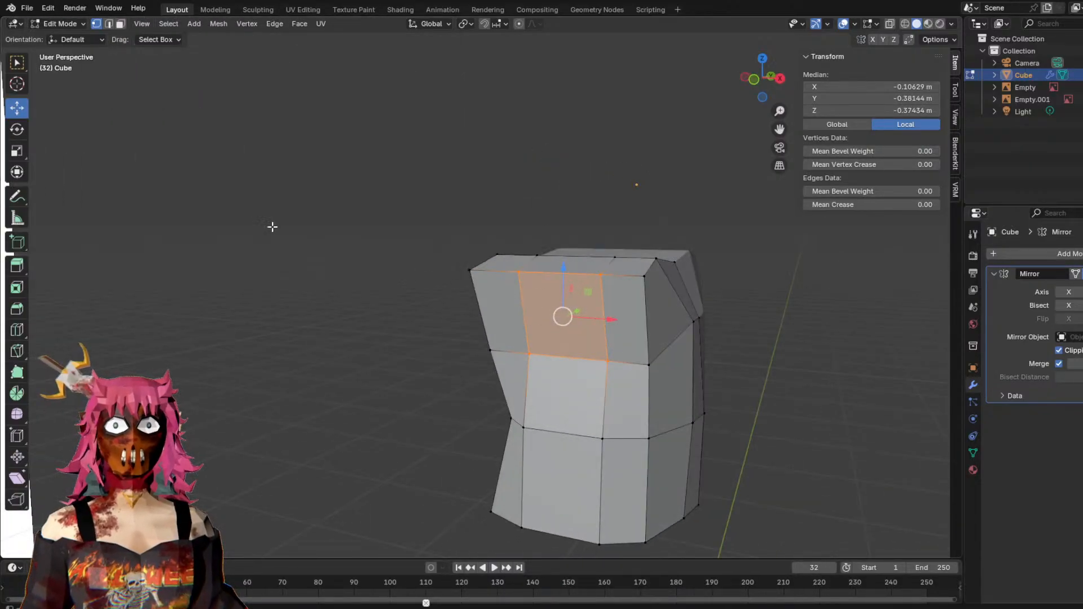
# Select the whole strip of faces on the torso's armhole side and extrude it outward about 0.064 m.
pyautogui.hotkey('alt', 'a')
pyautogui.keyDown('alt'); pyautogui.click(535, 345); pyautogui.keyUp('alt')
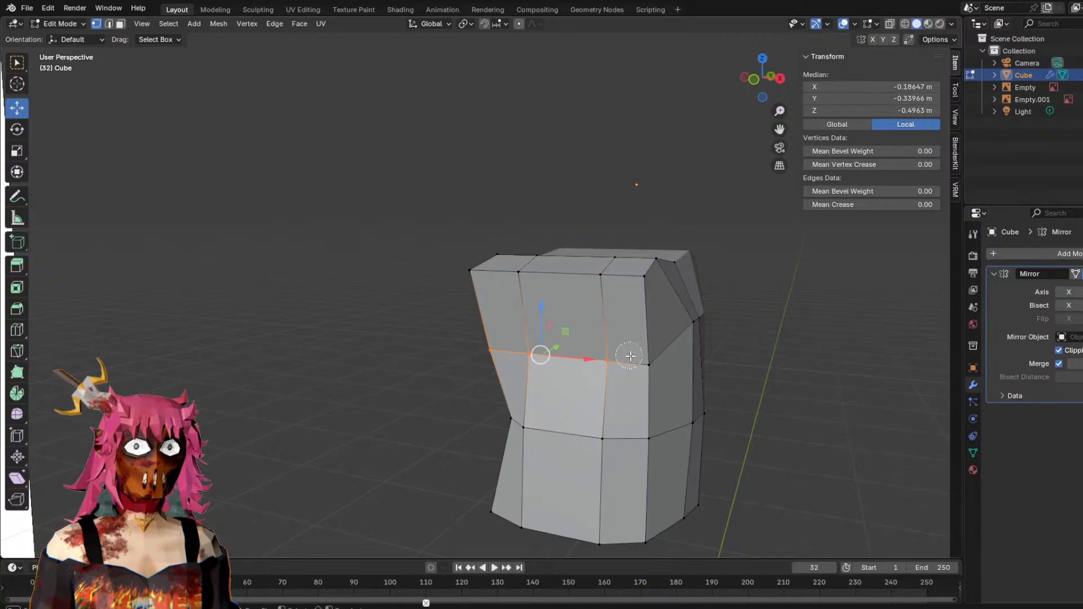
pyautogui.keyDown('alt'); pyautogui.keyDown('shift'); pyautogui.click(512, 281); pyautogui.keyUp('shift'); pyautogui.keyUp('alt')
pyautogui.moveTo(426, 239); pyautogui.dragTo(547, 227, button='middle')
pyautogui.click(784, 75)
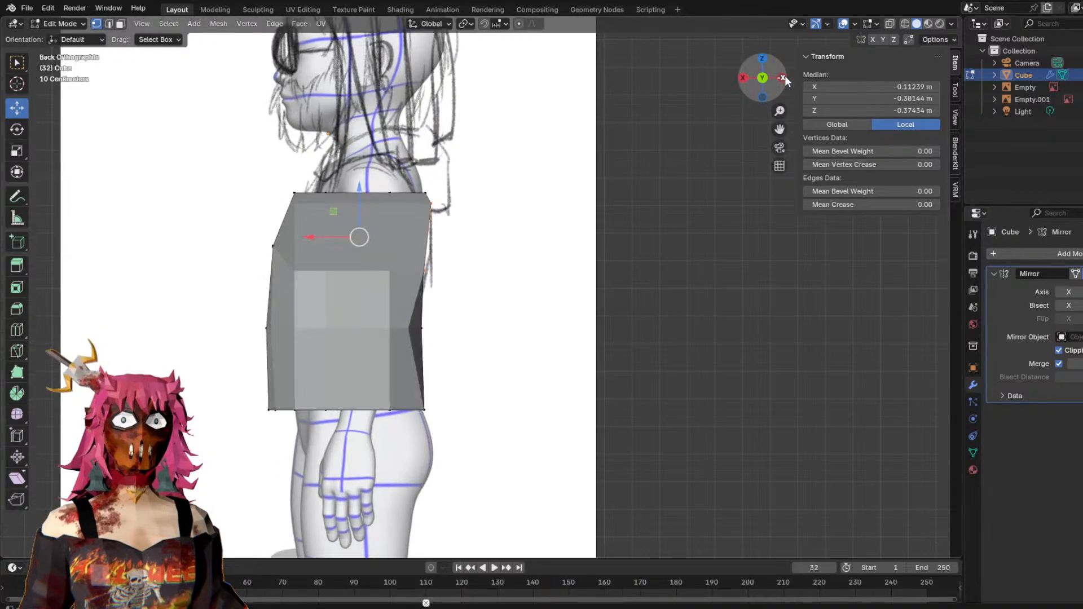
pyautogui.click(783, 77)
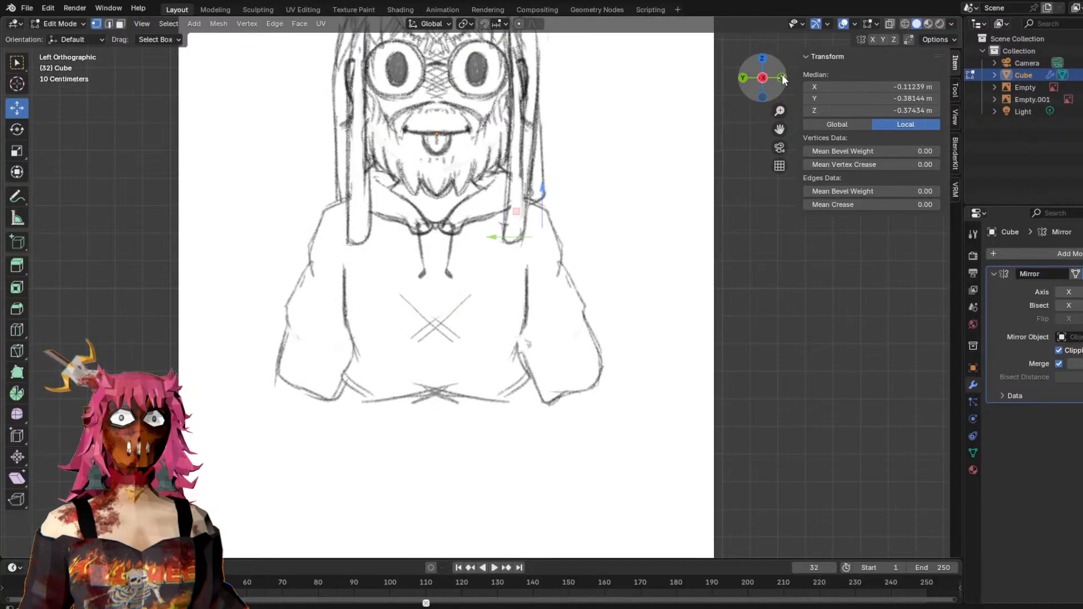
pyautogui.click(783, 77)
pyautogui.click(784, 77)
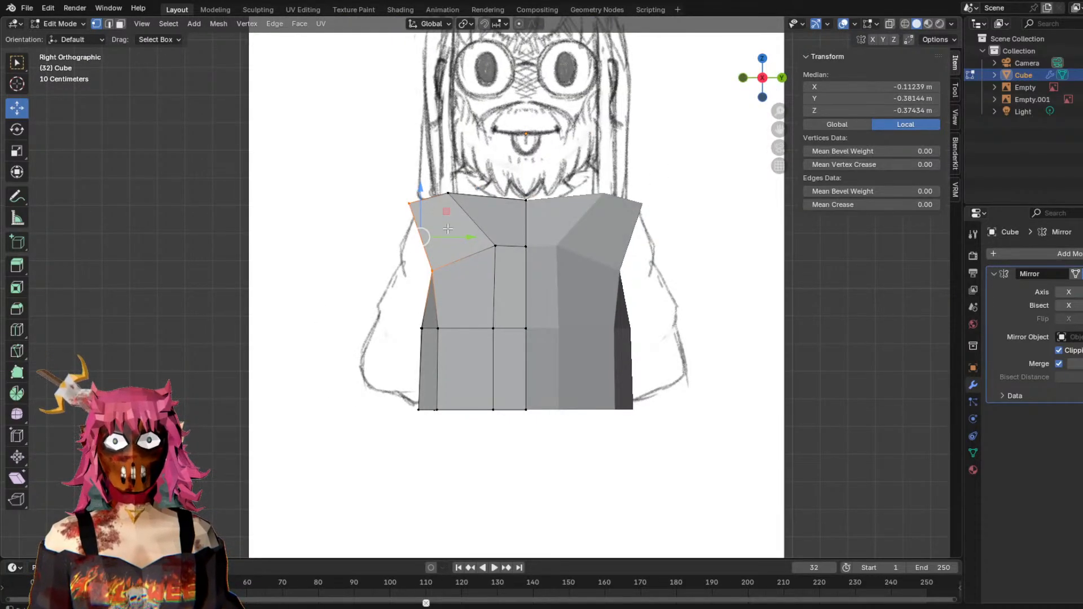
pyautogui.press('e')
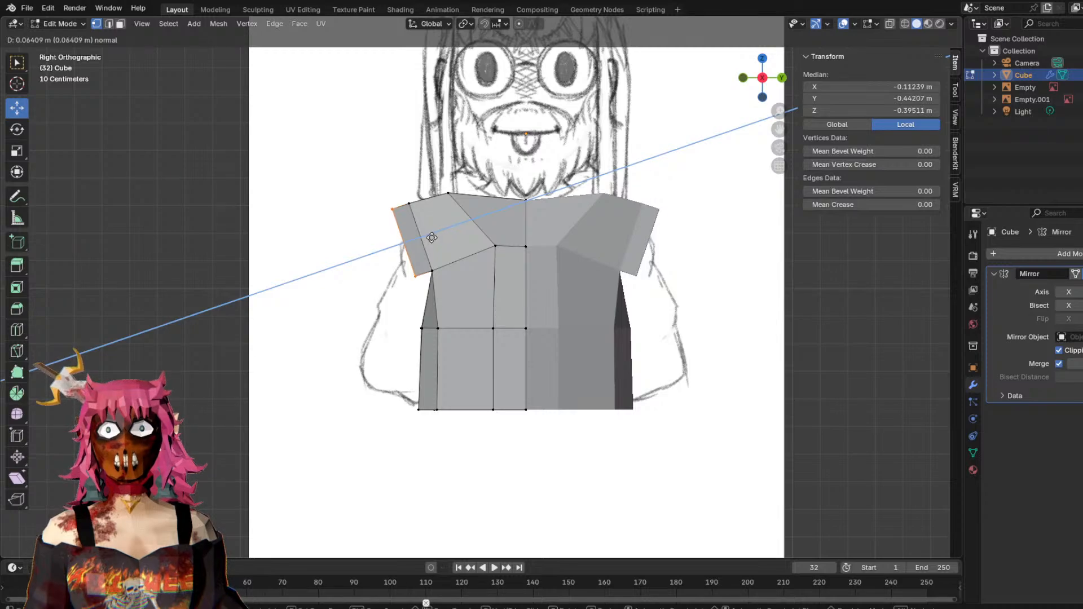
pyautogui.click(432, 237)
# Select the middle face of the extruded shoulder strip and extrude it outward as a sleeve to about Y -0.67 m.
pyautogui.moveTo(404, 179); pyautogui.dragTo(519, 222, button='middle')
pyautogui.click(376, 281)
pyautogui.moveTo(468, 271); pyautogui.dragTo(589, 252, button='middle')
pyautogui.click(579, 267)
pyautogui.keyDown('shift'); pyautogui.click(649, 267); pyautogui.keyUp('shift')
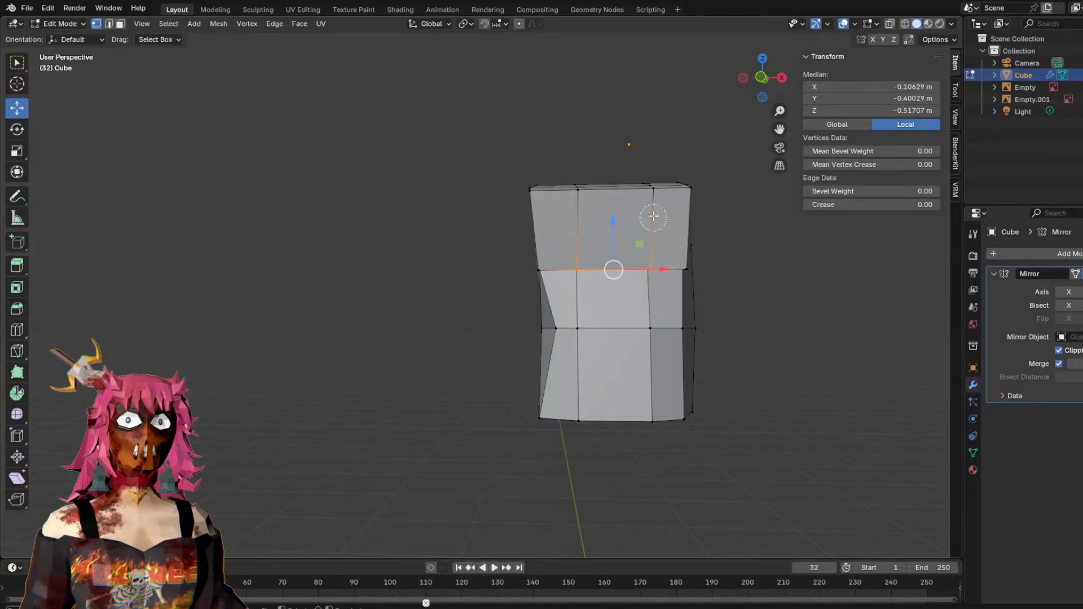
pyautogui.moveTo(549, 215); pyautogui.dragTo(446, 249, button='middle')
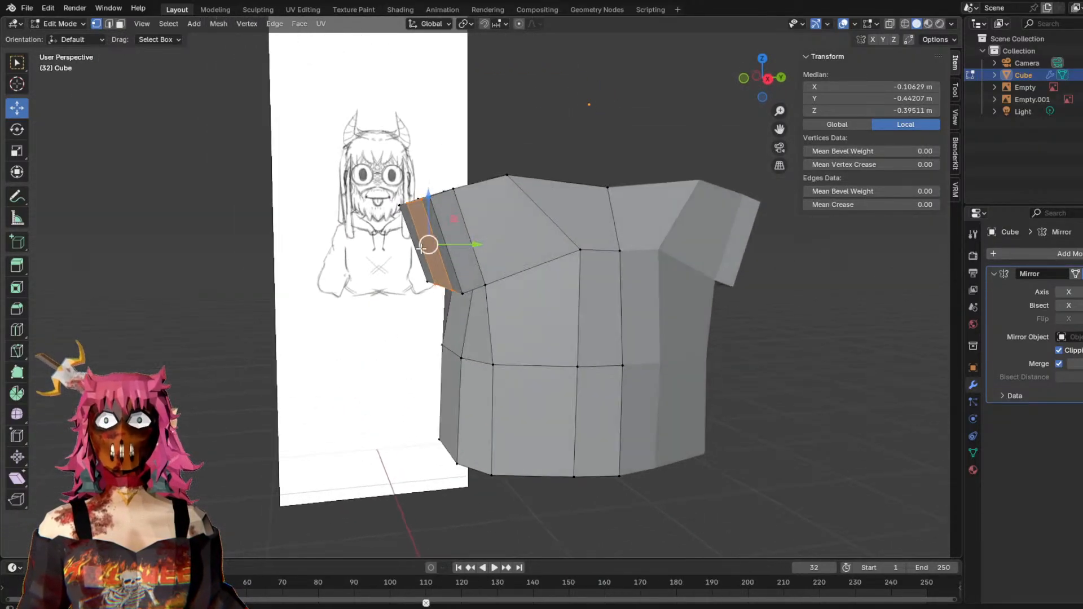
pyautogui.press('e')
pyautogui.click(326, 278)
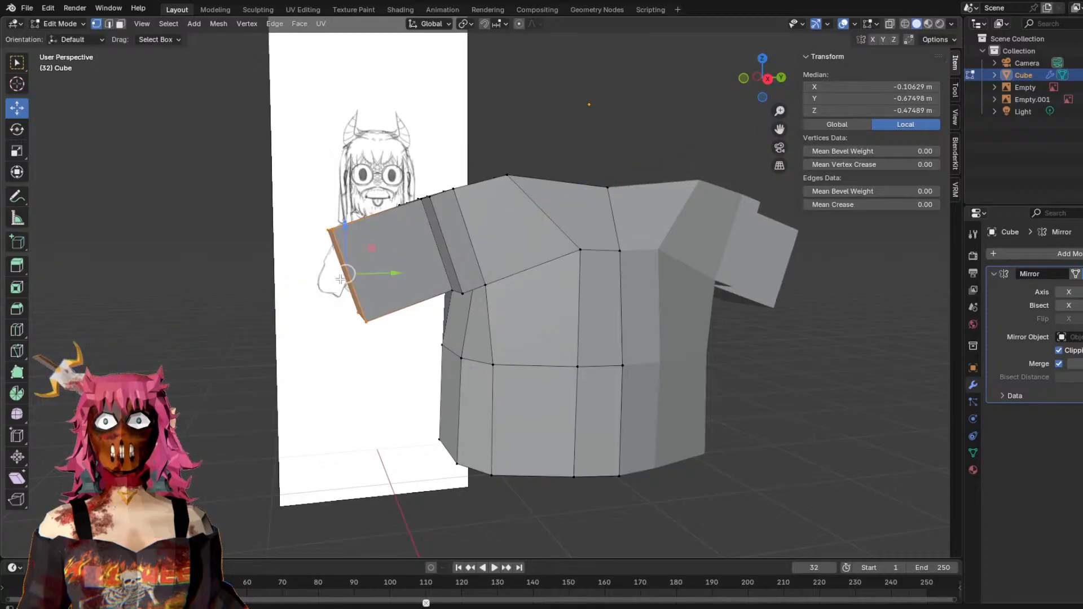
# Lower the sleeve's end face to about Z -0.88 m and shift it along Y to about -0.62 m.
pyautogui.moveTo(419, 223); pyautogui.dragTo(416, 273, button='middle')
pyautogui.moveTo(398, 258); pyautogui.dragTo(402, 288)
pyautogui.moveTo(402, 288); pyautogui.dragTo(332, 312, button='middle')
pyautogui.moveTo(329, 321); pyautogui.dragTo(361, 322)
pyautogui.moveTo(331, 276); pyautogui.dragTo(332, 369)
pyautogui.moveTo(332, 369); pyautogui.dragTo(477, 337, button='middle')
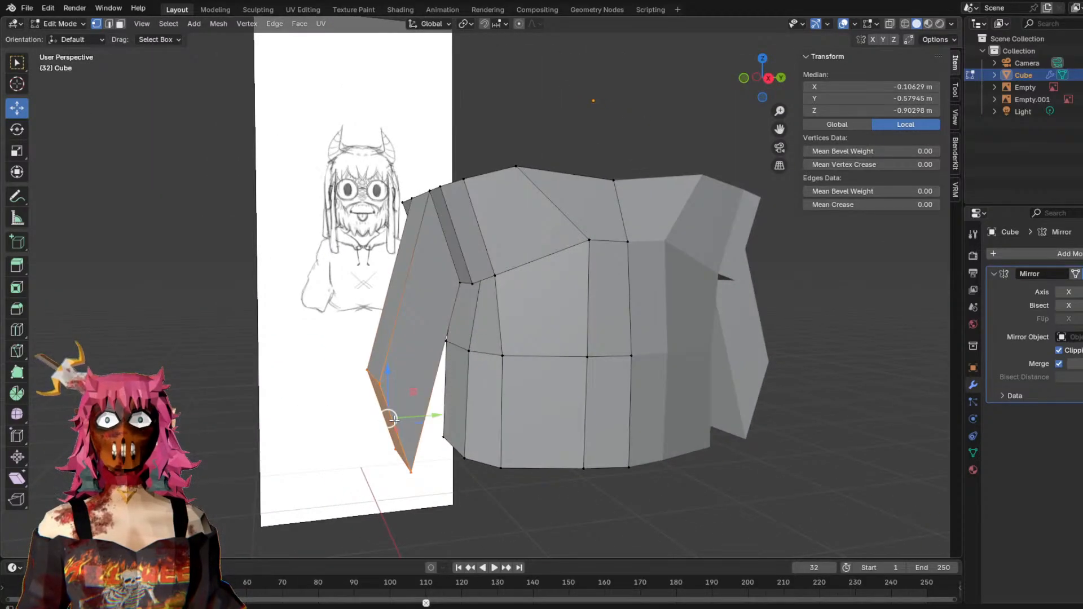
pyautogui.moveTo(390, 381)
pyautogui.mouseDown()
pyautogui.moveTo(389, 405)
pyautogui.moveTo(389, 371)
pyautogui.mouseUp()
pyautogui.moveTo(414, 409); pyautogui.dragTo(400, 408)
pyautogui.moveTo(471, 309); pyautogui.dragTo(460, 354, button='middle')
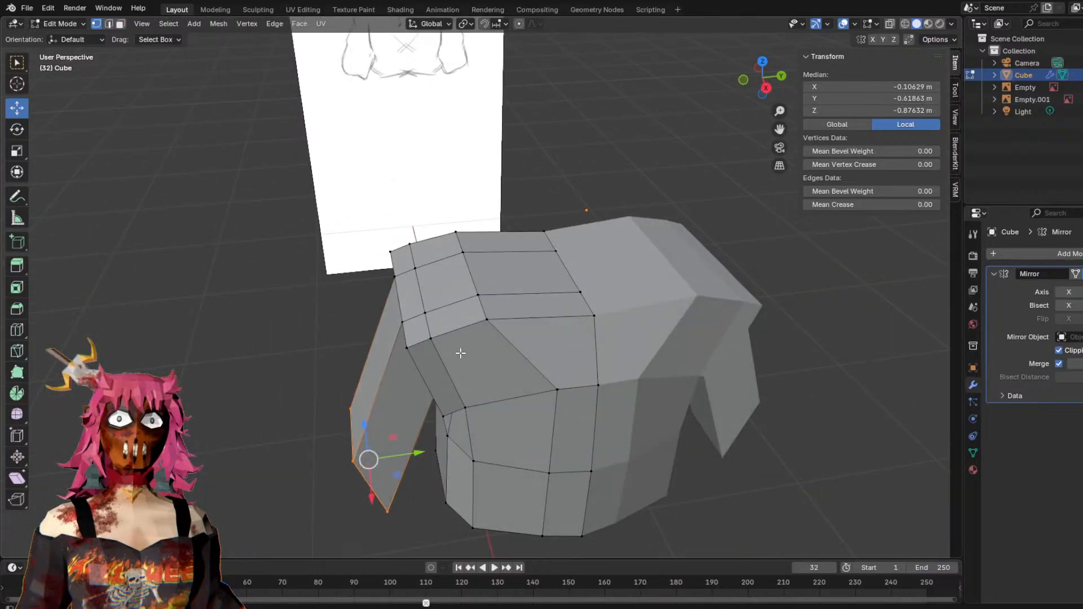
pyautogui.click(326, 273)
# Try to move a front top shoulder vertex inward along Y.
pyautogui.moveTo(326, 273); pyautogui.dragTo(436, 292, button='middle')
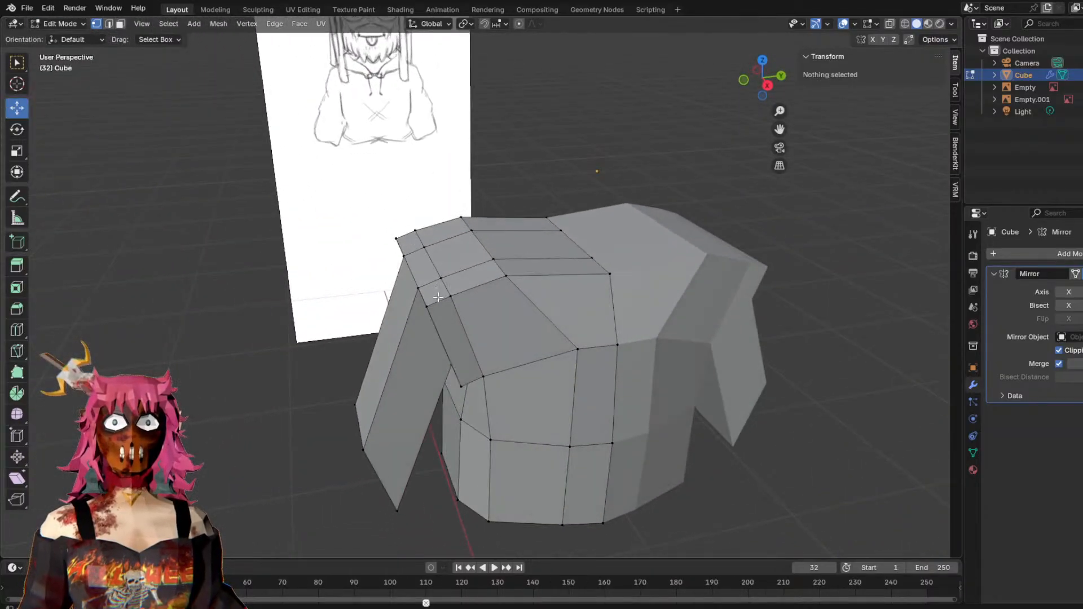
pyautogui.click(446, 301)
pyautogui.moveTo(474, 300); pyautogui.dragTo(500, 295)
pyautogui.moveTo(545, 294); pyautogui.dragTo(737, 316, button='middle')
pyautogui.moveTo(751, 261); pyautogui.dragTo(728, 262)
pyautogui.moveTo(728, 263); pyautogui.dragTo(648, 198, button='middle')
pyautogui.hotkey('ctrl', 'z')
# Try to move the shoulder strip's outer front top vertex to about X 0.07 m and Y -0.46 m.
pyautogui.moveTo(550, 208); pyautogui.dragTo(551, 258, button='middle')
pyautogui.click(559, 309)
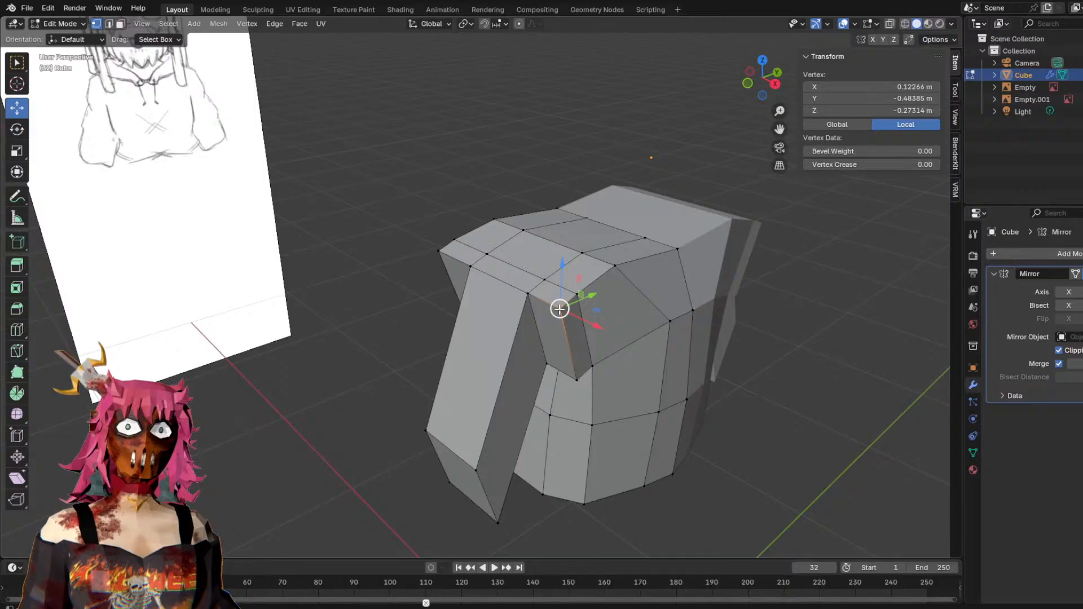
pyautogui.moveTo(474, 294)
pyautogui.mouseDown(button='middle')
pyautogui.moveTo(438, 242)
pyautogui.moveTo(497, 316)
pyautogui.moveTo(559, 260)
pyautogui.moveTo(576, 281)
pyautogui.moveTo(458, 300)
pyautogui.moveTo(518, 287)
pyautogui.moveTo(438, 333)
pyautogui.moveTo(508, 348)
pyautogui.moveTo(422, 275)
pyautogui.moveTo(400, 284)
pyautogui.mouseUp(button='middle')
pyautogui.moveTo(511, 298); pyautogui.dragTo(453, 295)
pyautogui.moveTo(449, 297)
pyautogui.mouseDown(button='middle')
pyautogui.moveTo(404, 323)
pyautogui.moveTo(446, 304)
pyautogui.mouseUp(button='middle')
pyautogui.moveTo(343, 325); pyautogui.dragTo(357, 326)
pyautogui.moveTo(358, 326); pyautogui.dragTo(466, 302, button='middle')
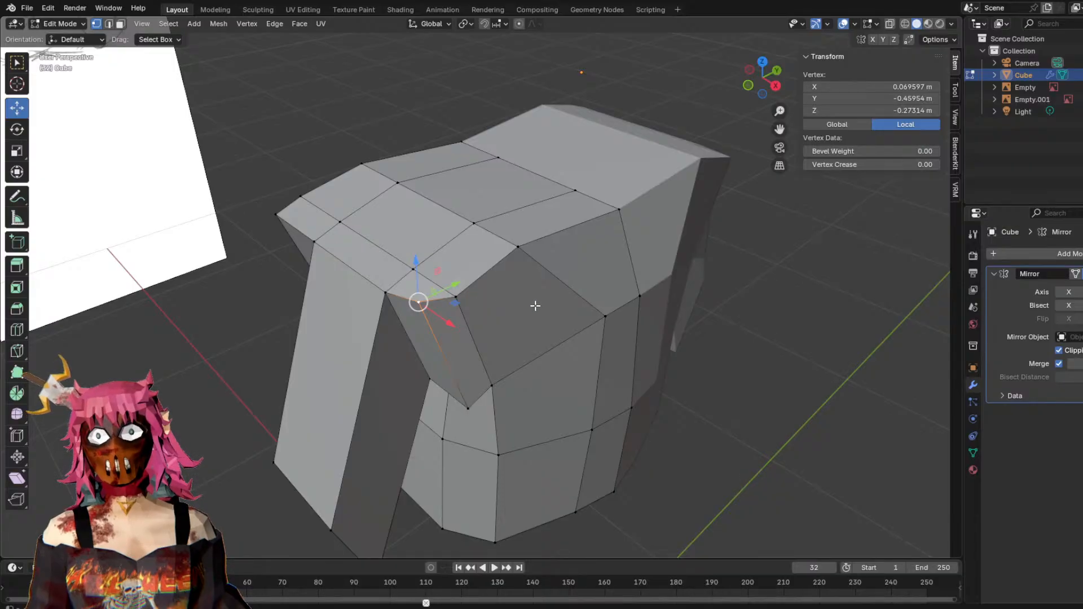
pyautogui.moveTo(536, 306); pyautogui.dragTo(452, 327, button='middle')
pyautogui.hotkey('ctrl', 'z')
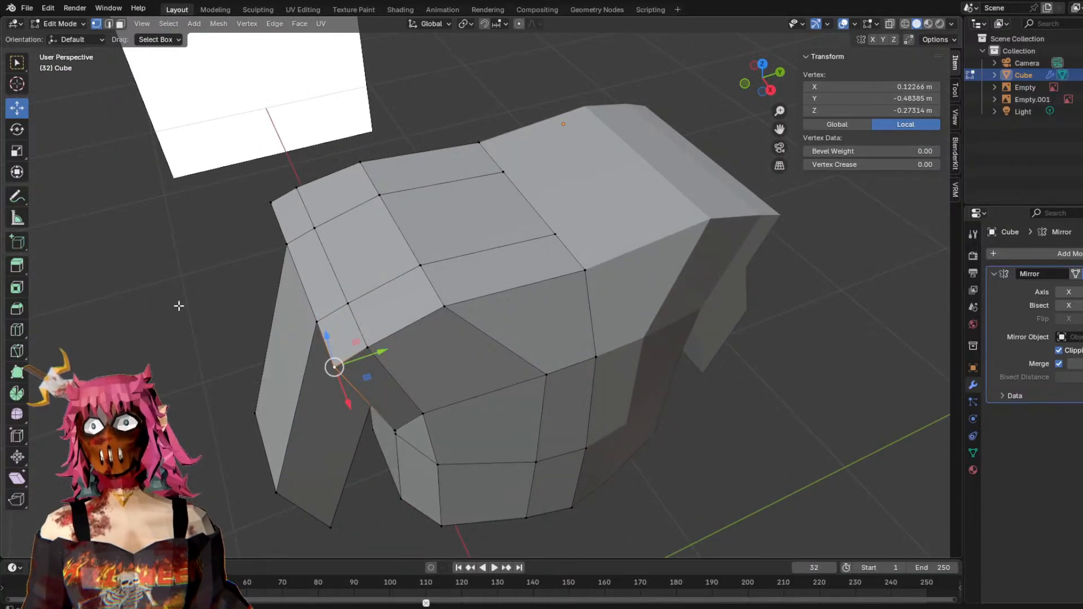
pyautogui.hotkey('ctrl', 'z')
# Select the four front vertices at the shoulder's outer edge and move them inward to a median of about X 0.06 m and Y -0.41 m.
pyautogui.click(209, 335)
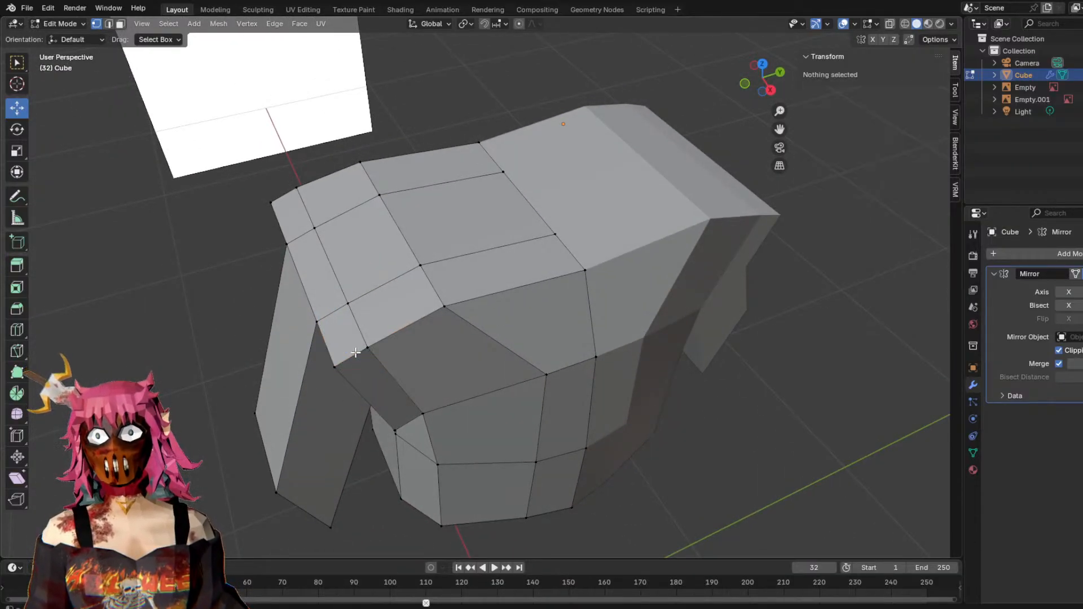
pyautogui.click(346, 357)
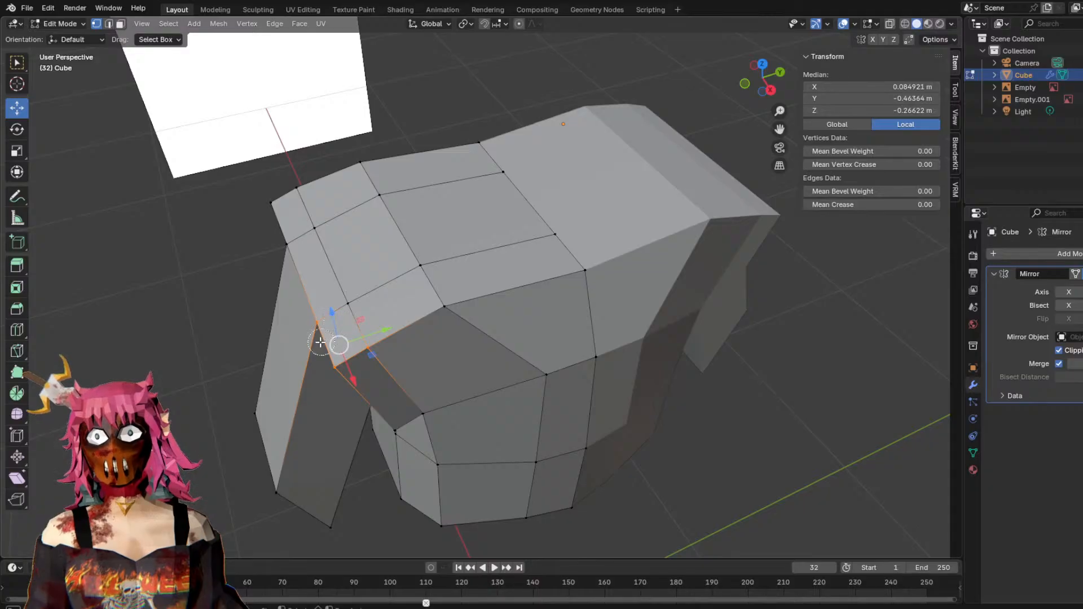
pyautogui.moveTo(347, 343); pyautogui.dragTo(559, 321, button='middle')
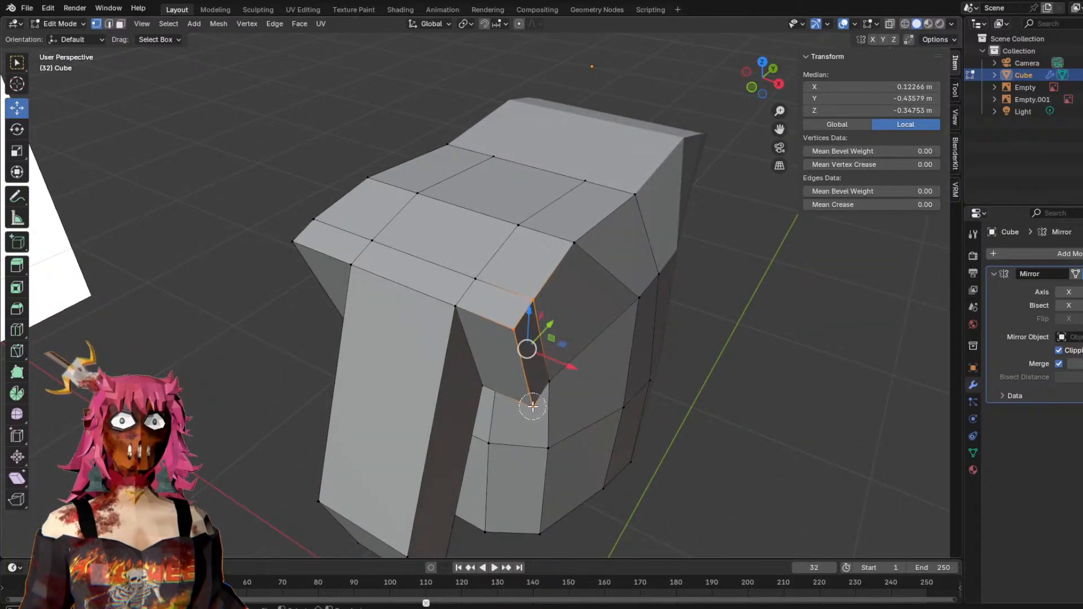
pyautogui.moveTo(562, 366); pyautogui.dragTo(525, 297)
pyautogui.press('y')
pyautogui.moveTo(525, 297); pyautogui.dragTo(588, 295, button='middle')
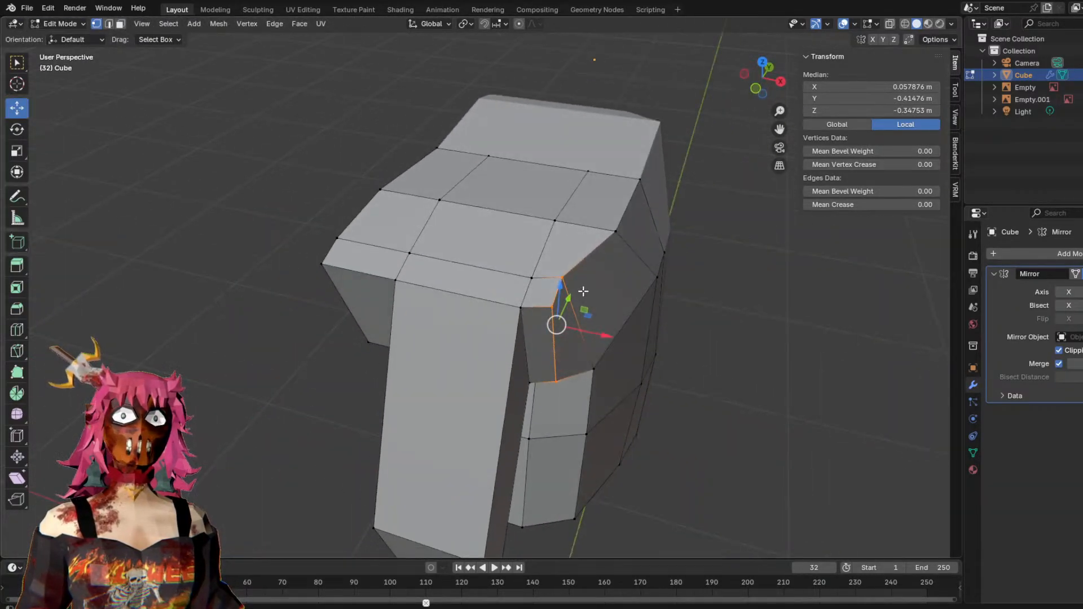
# Move the front top shoulder vertex next to the sleeve to about X 0.10 m and Y -0.36 m.
pyautogui.click(571, 277)
pyautogui.moveTo(597, 281); pyautogui.dragTo(616, 285)
pyautogui.moveTo(622, 286); pyautogui.dragTo(554, 288, button='middle')
pyautogui.moveTo(481, 309); pyautogui.dragTo(505, 297)
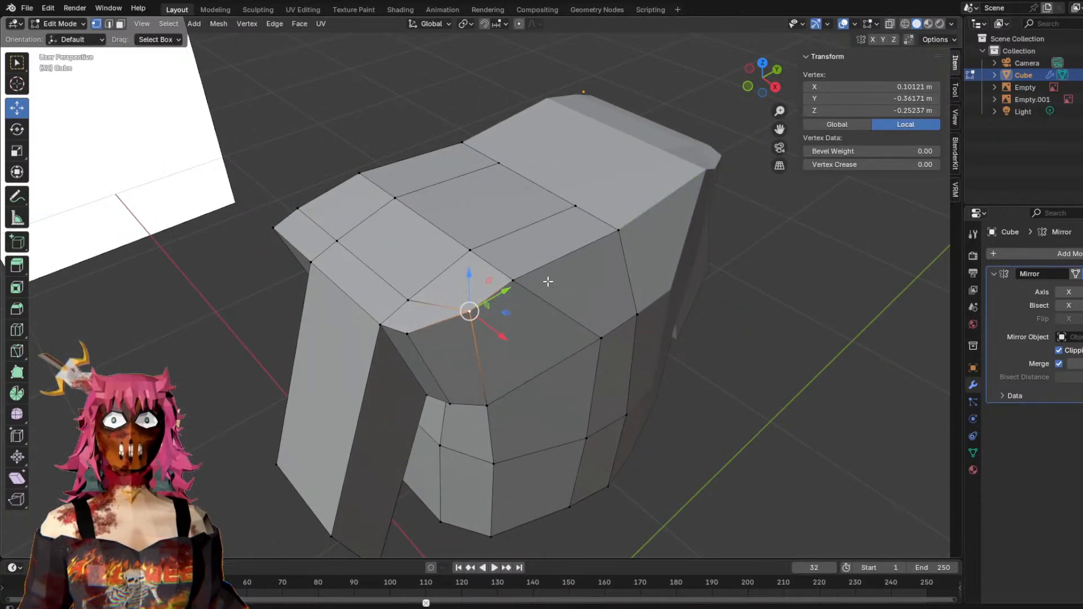
# Lower the front neckline vertex beside the centre to about Z -0.27 m and set it at about Y -0.15 m.
pyautogui.moveTo(556, 282); pyautogui.dragTo(387, 246, button='middle')
pyautogui.moveTo(403, 243); pyautogui.dragTo(467, 235)
pyautogui.moveTo(527, 290); pyautogui.dragTo(514, 227, button='middle')
pyautogui.moveTo(402, 119); pyautogui.dragTo(404, 151)
pyautogui.moveTo(452, 197); pyautogui.dragTo(474, 197)
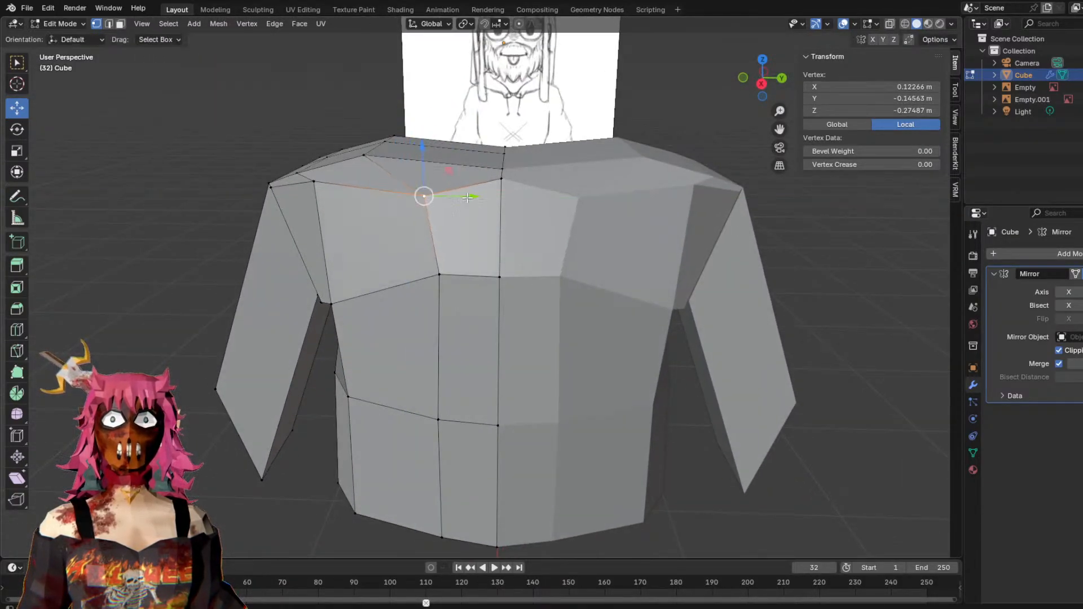
pyautogui.moveTo(510, 188); pyautogui.dragTo(524, 160, button='middle')
pyautogui.moveTo(458, 91); pyautogui.dragTo(457, 96)
# Shift the front vertex on top of the shoulder to about Y -0.39 m and raise it slightly.
pyautogui.moveTo(457, 96); pyautogui.dragTo(347, 211, button='middle')
pyautogui.moveTo(347, 211); pyautogui.dragTo(361, 208)
pyautogui.moveTo(361, 209); pyautogui.dragTo(407, 183, button='middle')
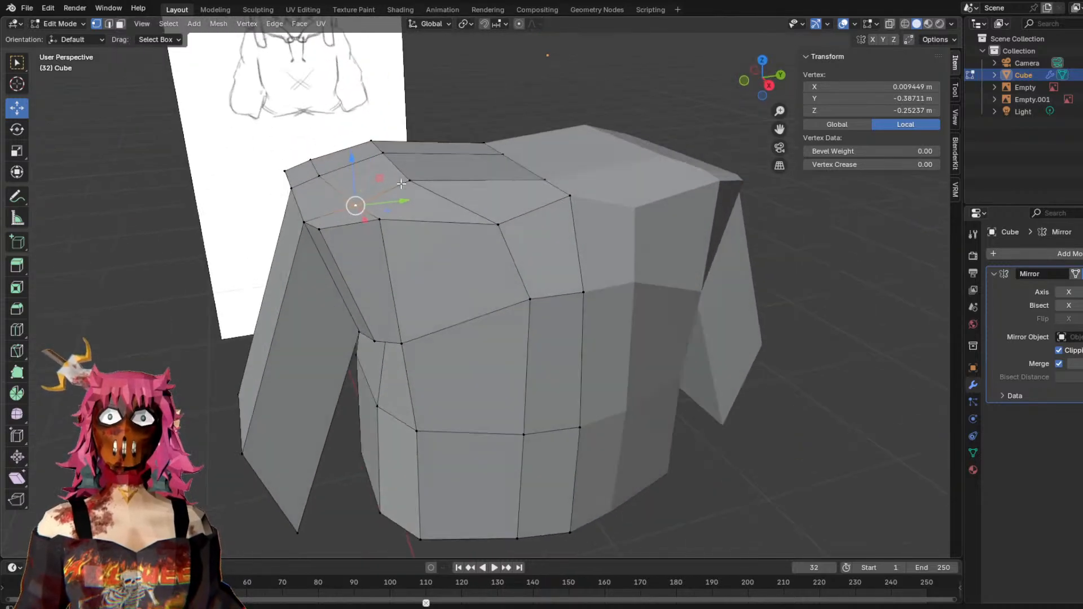
pyautogui.moveTo(355, 177); pyautogui.dragTo(356, 162)
pyautogui.moveTo(455, 176)
pyautogui.mouseDown(button='middle')
pyautogui.moveTo(423, 148)
pyautogui.moveTo(465, 184)
pyautogui.moveTo(450, 190)
pyautogui.mouseUp(button='middle')
# Move the back vertex beside the top of the shoulder inward along X to round the back contour.
pyautogui.moveTo(335, 206); pyautogui.dragTo(328, 296, button='middle')
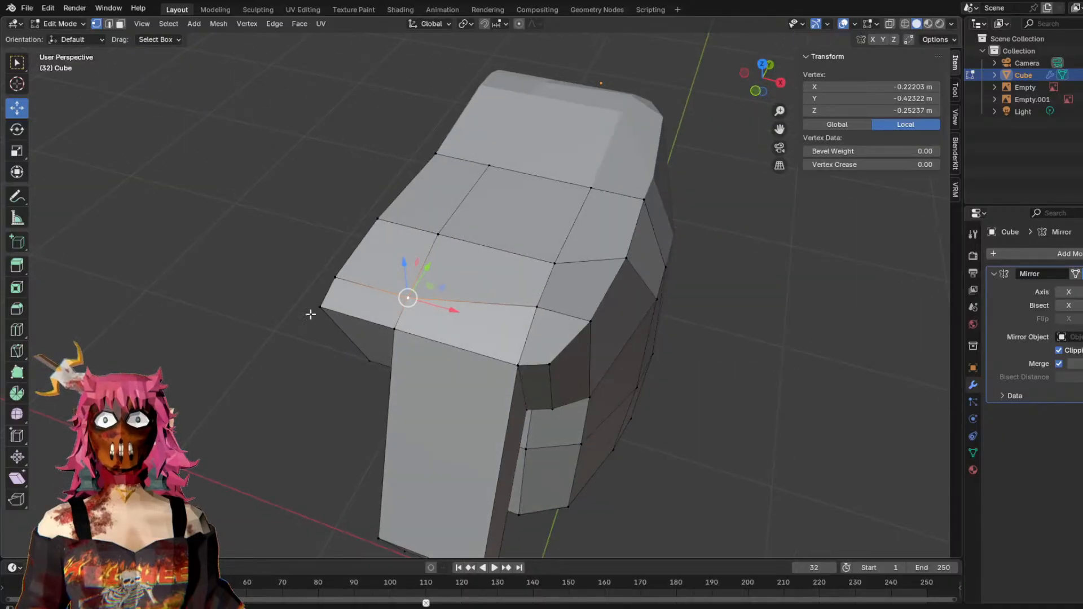
pyautogui.moveTo(346, 258)
pyautogui.mouseDown()
pyautogui.moveTo(364, 237)
pyautogui.moveTo(354, 240)
pyautogui.mouseUp()
pyautogui.moveTo(355, 240); pyautogui.dragTo(416, 265, button='middle')
pyautogui.moveTo(405, 282); pyautogui.dragTo(420, 282)
pyautogui.click(291, 329)
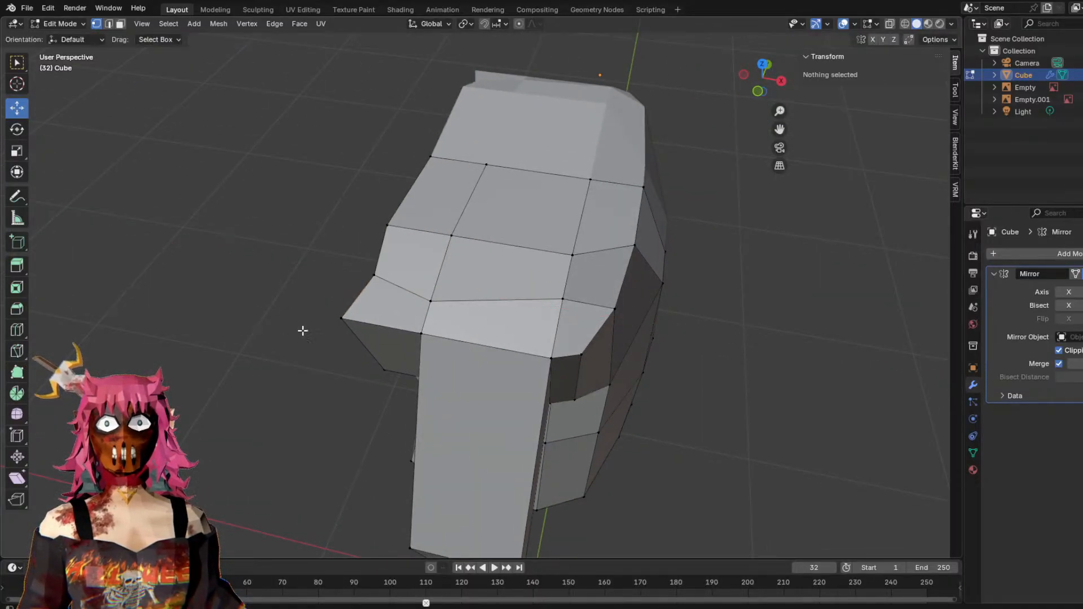
# Move the shoulder strip's outer back corner vertex inward along X and Y.
pyautogui.click(341, 320)
pyautogui.moveTo(371, 323); pyautogui.dragTo(403, 287)
pyautogui.moveTo(399, 347); pyautogui.dragTo(410, 325)
pyautogui.moveTo(410, 326); pyautogui.dragTo(596, 272, button='middle')
pyautogui.moveTo(582, 252); pyautogui.dragTo(583, 235)
pyautogui.moveTo(546, 272); pyautogui.dragTo(598, 226)
# Reposition the back armpit vertices, placing the sleeve's back underside vertex at about Y -0.40 m and Z -0.52 m.
pyautogui.moveTo(599, 226); pyautogui.dragTo(424, 310, button='middle')
pyautogui.moveTo(427, 309)
pyautogui.mouseDown()
pyautogui.moveTo(447, 308)
pyautogui.moveTo(433, 321)
pyautogui.mouseUp()
pyautogui.moveTo(433, 321); pyautogui.dragTo(514, 217, button='middle')
pyautogui.moveTo(500, 204); pyautogui.dragTo(460, 218)
pyautogui.moveTo(460, 218); pyautogui.dragTo(446, 282, button='middle')
pyautogui.moveTo(464, 276); pyautogui.dragTo(401, 282)
pyautogui.moveTo(402, 283); pyautogui.dragTo(634, 245, button='middle')
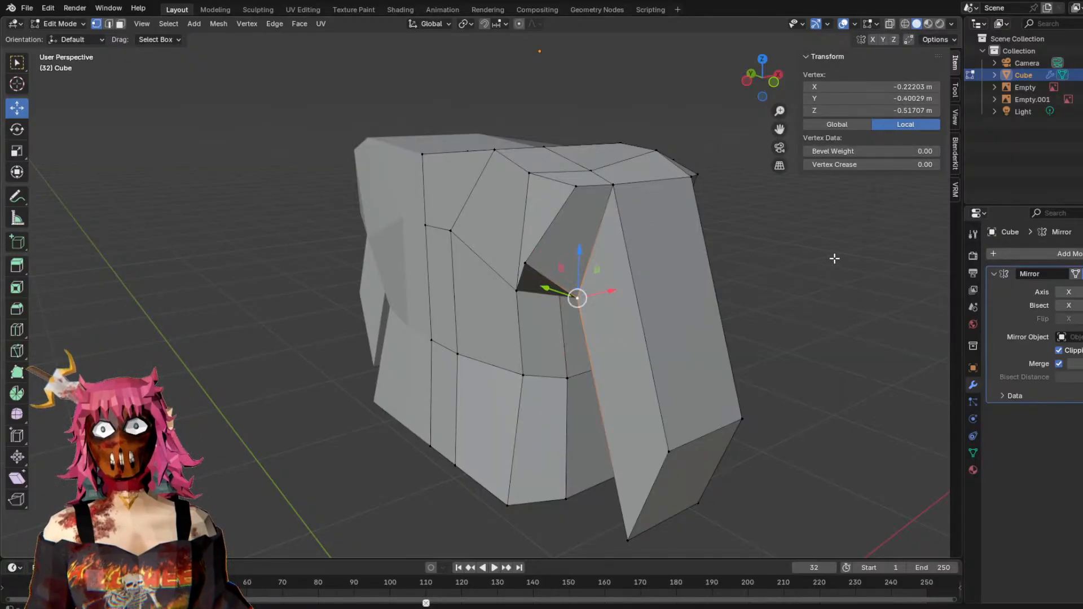
# Try to lower the sleeve's back underside vertex further along Z at the armpit.
pyautogui.click(790, 256)
pyautogui.moveTo(690, 297); pyautogui.dragTo(701, 225, button='middle')
pyautogui.click(564, 215)
pyautogui.moveTo(564, 214); pyautogui.dragTo(577, 265, button='middle')
pyautogui.moveTo(570, 220); pyautogui.dragTo(570, 290)
pyautogui.click(792, 254)
pyautogui.moveTo(712, 277); pyautogui.dragTo(790, 195, button='middle')
pyautogui.click(589, 244)
pyautogui.click(740, 232)
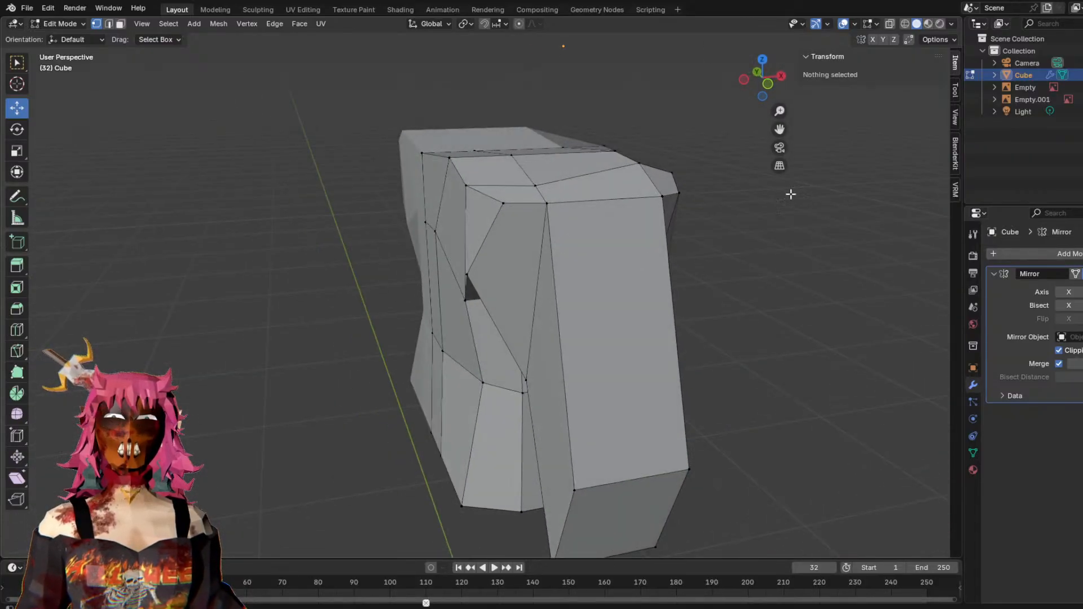
# Check the armpit in see-through display and undo the last vertex moves there.
pyautogui.click(891, 24)
pyautogui.moveTo(515, 245); pyautogui.dragTo(645, 237, button='middle')
pyautogui.click(499, 299)
pyautogui.hotkey('ctrl', 'z')
pyautogui.hotkey('ctrl', 'z')
pyautogui.hotkey('ctrl', 'z')
pyautogui.hotkey('ctrl', 'z')
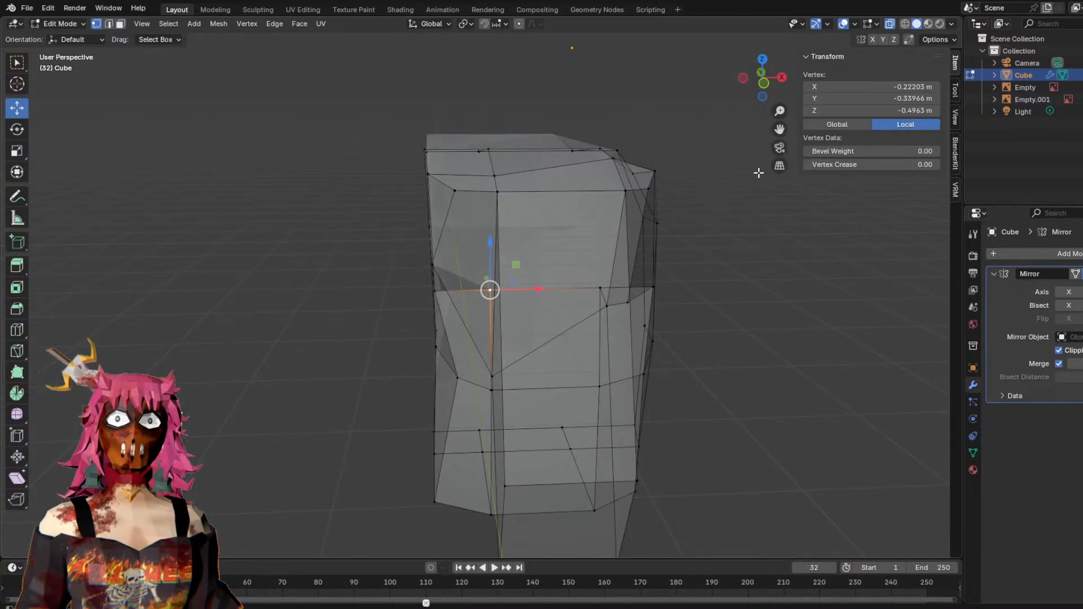
pyautogui.click(893, 21)
pyautogui.moveTo(671, 254)
pyautogui.mouseDown(button='middle')
pyautogui.moveTo(757, 218)
pyautogui.moveTo(760, 202)
pyautogui.moveTo(728, 231)
pyautogui.moveTo(759, 191)
pyautogui.moveTo(686, 249)
pyautogui.mouseUp(button='middle')
pyautogui.click(761, 202)
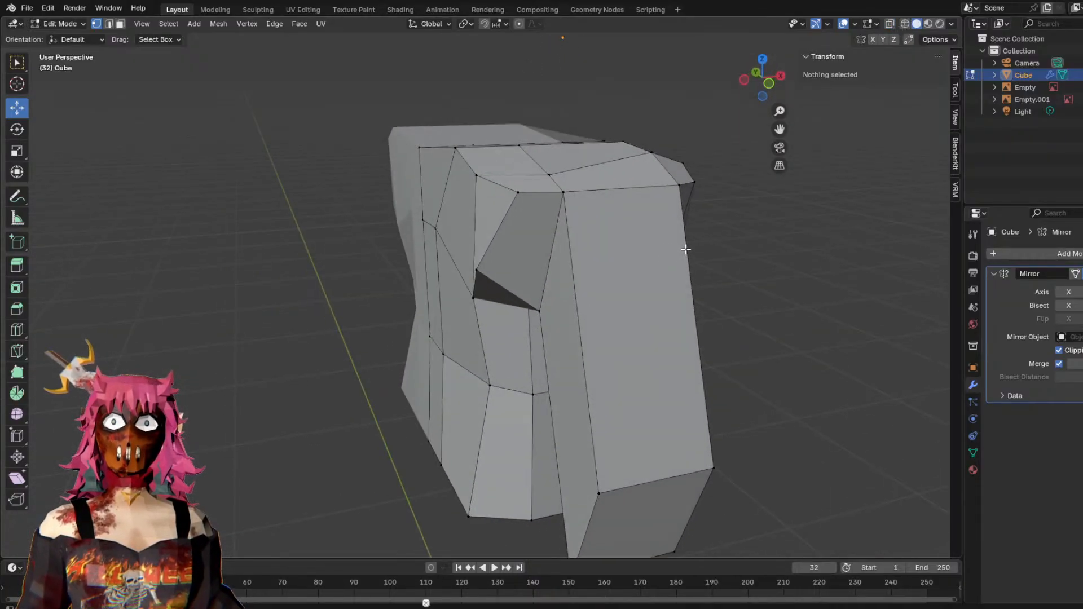
# Move the back armpit corner vertex along X and lower it along Z.
pyautogui.click(477, 271)
pyautogui.moveTo(476, 271); pyautogui.dragTo(611, 234, button='middle')
pyautogui.press('g')
pyautogui.press('x')
pyautogui.click(490, 291)
pyautogui.moveTo(582, 213); pyautogui.dragTo(575, 245)
# Lower the torso's front armpit vertex to about Z -0.59 m and shift it to about Y -0.37 m.
pyautogui.moveTo(691, 233); pyautogui.dragTo(429, 217, button='middle')
pyautogui.click(365, 220)
pyautogui.moveTo(380, 219)
pyautogui.mouseDown()
pyautogui.moveTo(378, 205)
pyautogui.moveTo(376, 235)
pyautogui.mouseUp()
pyautogui.moveTo(475, 227); pyautogui.dragTo(449, 261, button='middle')
pyautogui.moveTo(390, 317); pyautogui.dragTo(375, 318)
pyautogui.moveTo(374, 318); pyautogui.dragTo(379, 289, button='middle')
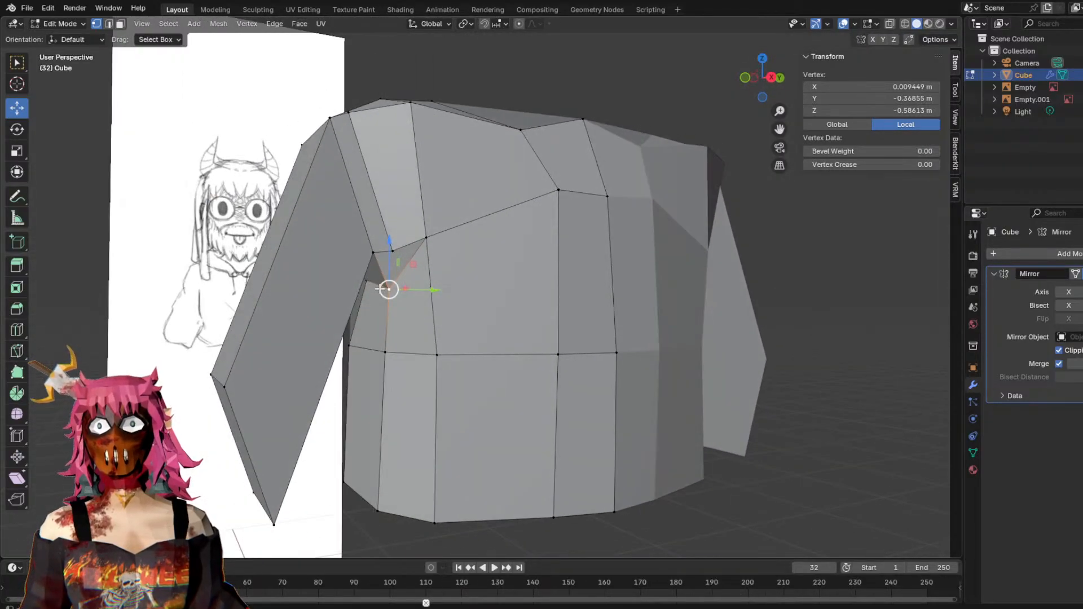
# Adjust the armpit vertices beneath the sleeve and place the front top shoulder vertex at about X 0.08 m.
pyautogui.moveTo(399, 279); pyautogui.dragTo(378, 264)
pyautogui.moveTo(378, 264); pyautogui.dragTo(311, 302, button='middle')
pyautogui.moveTo(323, 273); pyautogui.dragTo(350, 275)
pyautogui.moveTo(437, 254); pyautogui.dragTo(464, 297, button='middle')
pyautogui.moveTo(638, 360); pyautogui.dragTo(682, 326)
pyautogui.moveTo(683, 326); pyautogui.dragTo(632, 235, button='middle')
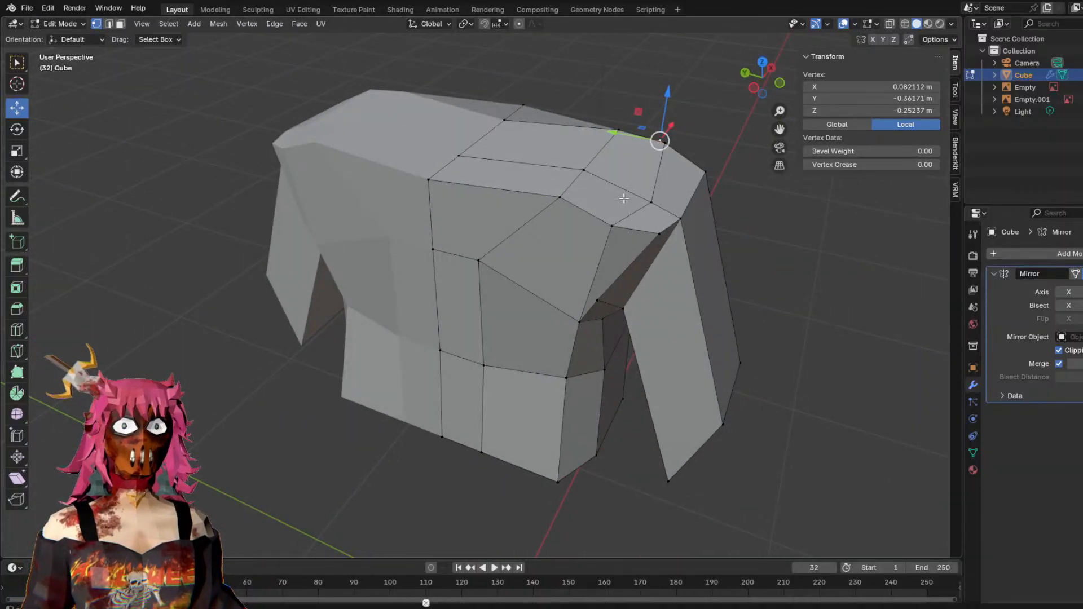
# Move two outer back shoulder vertices inward along X.
pyautogui.moveTo(606, 197); pyautogui.dragTo(395, 254, button='middle')
pyautogui.click(367, 262)
pyautogui.moveTo(407, 278); pyautogui.dragTo(420, 286)
pyautogui.click(346, 318)
pyautogui.moveTo(390, 333); pyautogui.dragTo(413, 330)
# Select a vertex on the back of the shoulder and shift it along Y toward the torso's centre.
pyautogui.moveTo(413, 330); pyautogui.dragTo(509, 207, button='middle')
pyautogui.press('c')
pyautogui.moveTo(464, 218); pyautogui.dragTo(435, 212)
pyautogui.middleClick(558, 150)
pyautogui.moveTo(453, 215); pyautogui.dragTo(415, 238, button='middle')
pyautogui.moveTo(444, 225); pyautogui.dragTo(412, 226)
# Reposition the shoulder's outer back vertices near the sleeve seam to smooth the curve.
pyautogui.moveTo(412, 227); pyautogui.dragTo(429, 311, button='middle')
pyautogui.click(405, 252)
pyautogui.click(446, 337)
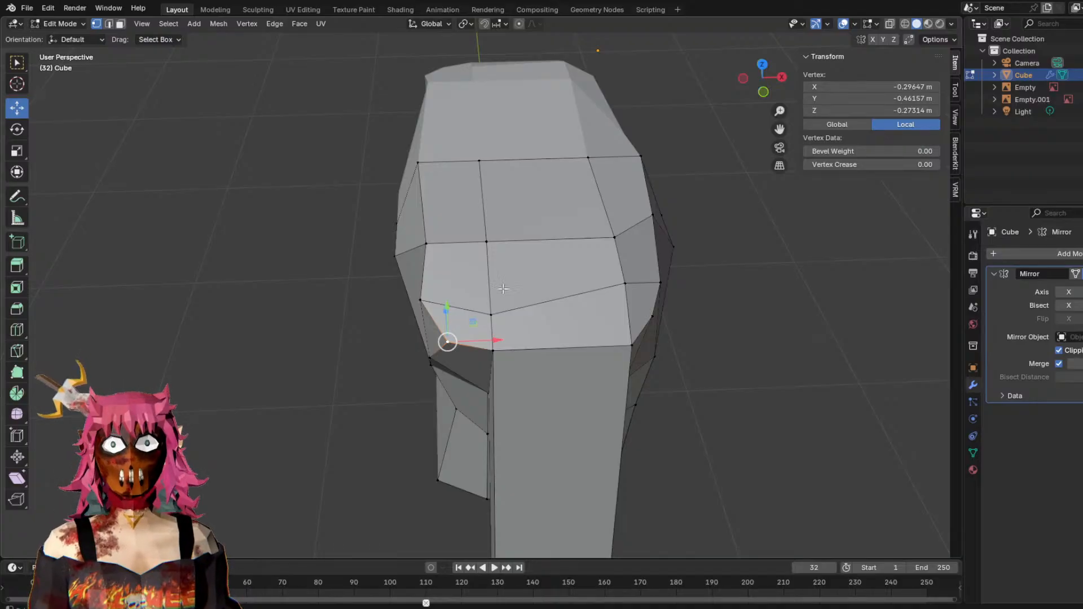
pyautogui.moveTo(502, 294); pyautogui.dragTo(316, 265, button='middle')
pyautogui.moveTo(336, 253); pyautogui.dragTo(344, 274)
pyautogui.click(311, 238)
pyautogui.moveTo(342, 235); pyautogui.dragTo(389, 239)
# Move the back top vertex between neckline and shoulder to about X -0.33 m, Y -0.26 m and Z -0.25 m.
pyautogui.click(355, 202)
pyautogui.moveTo(465, 176); pyautogui.dragTo(526, 125, button='middle')
pyautogui.moveTo(420, 188); pyautogui.dragTo(428, 203, button='middle')
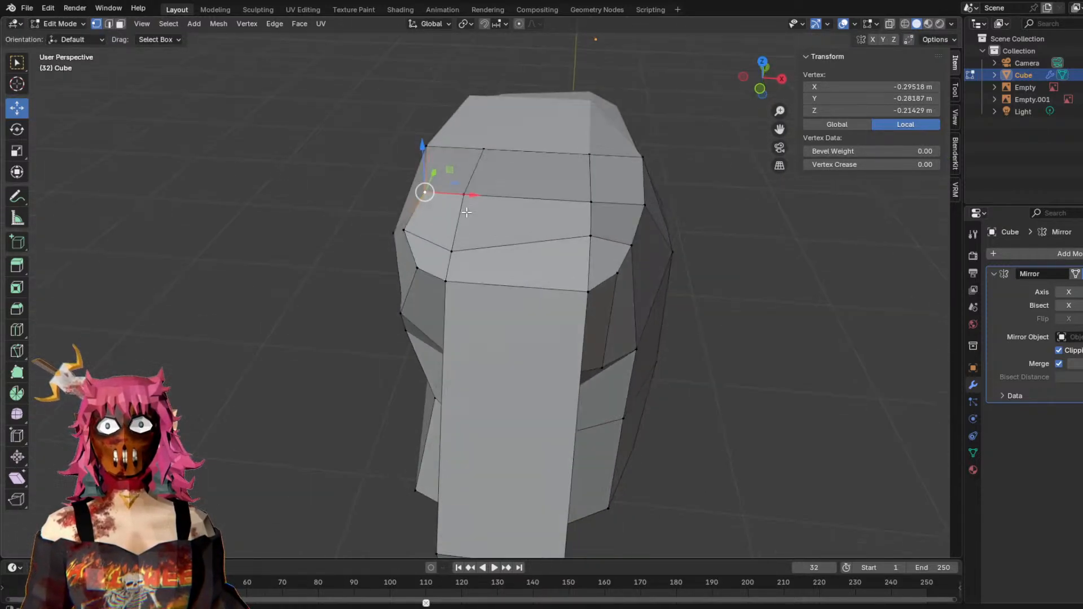
pyautogui.press('g')
pyautogui.press('x')
pyautogui.click(485, 183)
pyautogui.moveTo(485, 182); pyautogui.dragTo(593, 99, button='middle')
pyautogui.moveTo(593, 100); pyautogui.dragTo(574, 118)
pyautogui.moveTo(542, 153); pyautogui.dragTo(529, 155)
# Examine the reshaped shoulders, armpits and sleeves from the front and the side.
pyautogui.moveTo(629, 131)
pyautogui.mouseDown(button='middle')
pyautogui.moveTo(458, 143)
pyautogui.moveTo(673, 177)
pyautogui.moveTo(639, 96)
pyautogui.moveTo(672, 65)
pyautogui.mouseUp(button='middle')
pyautogui.scroll(-5, 631, 108)
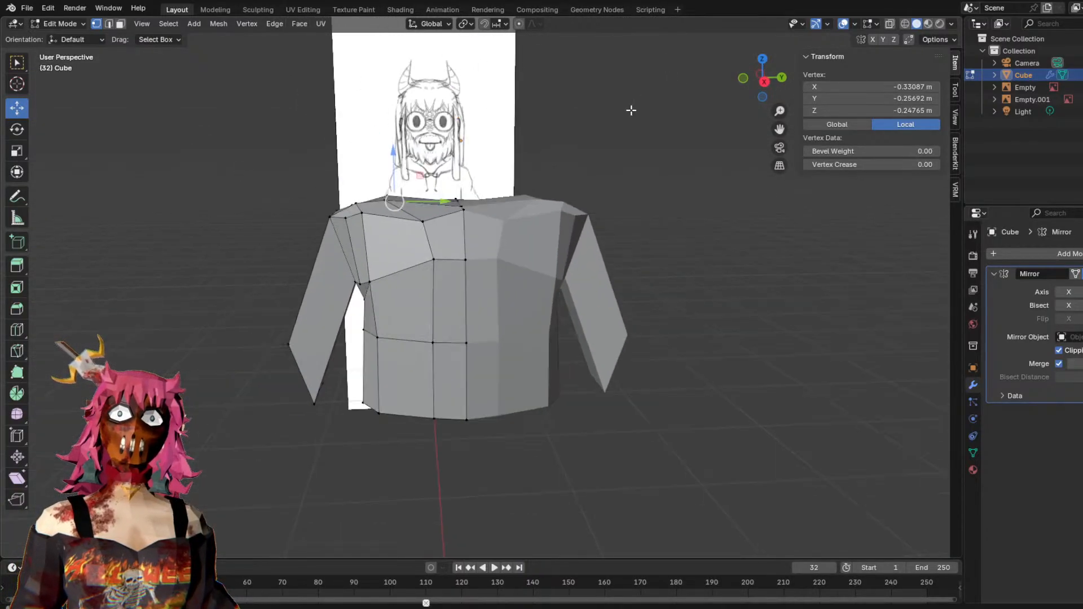
pyautogui.moveTo(618, 169); pyautogui.dragTo(656, 254, button='middle')
pyautogui.scroll(3, 641, 232)
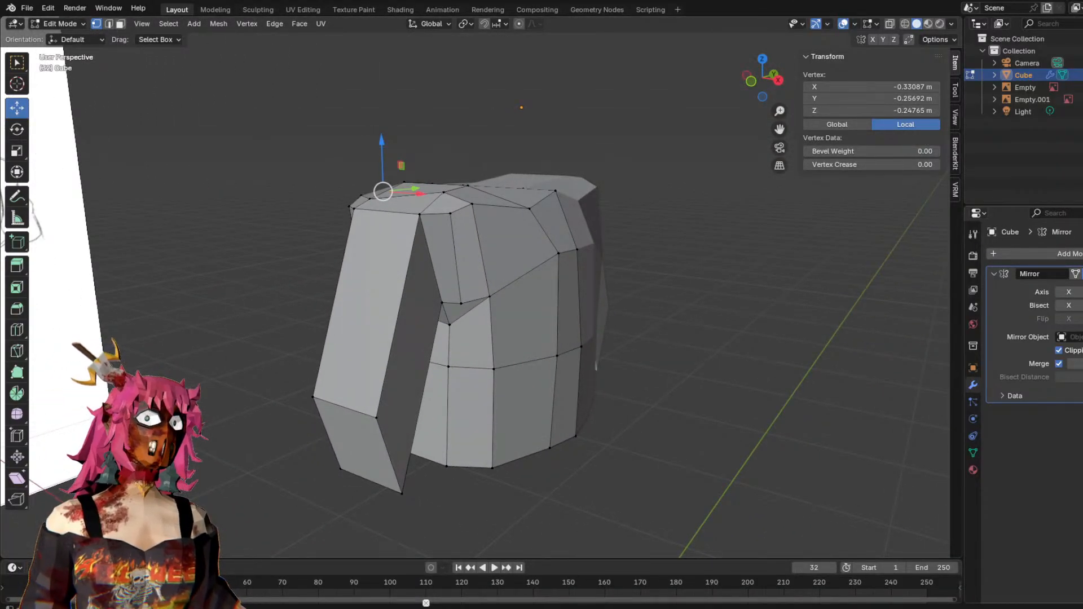
pyautogui.moveTo(524, 289)
pyautogui.mouseDown(button='middle')
pyautogui.moveTo(641, 367)
pyautogui.moveTo(759, 353)
pyautogui.moveTo(737, 341)
pyautogui.moveTo(653, 346)
pyautogui.moveTo(590, 368)
pyautogui.moveTo(685, 317)
pyautogui.mouseUp(button='middle')
pyautogui.scroll(3, 684, 305)
pyautogui.moveTo(700, 164); pyautogui.dragTo(688, 126, button='middle')
pyautogui.scroll(-4, 688, 126)
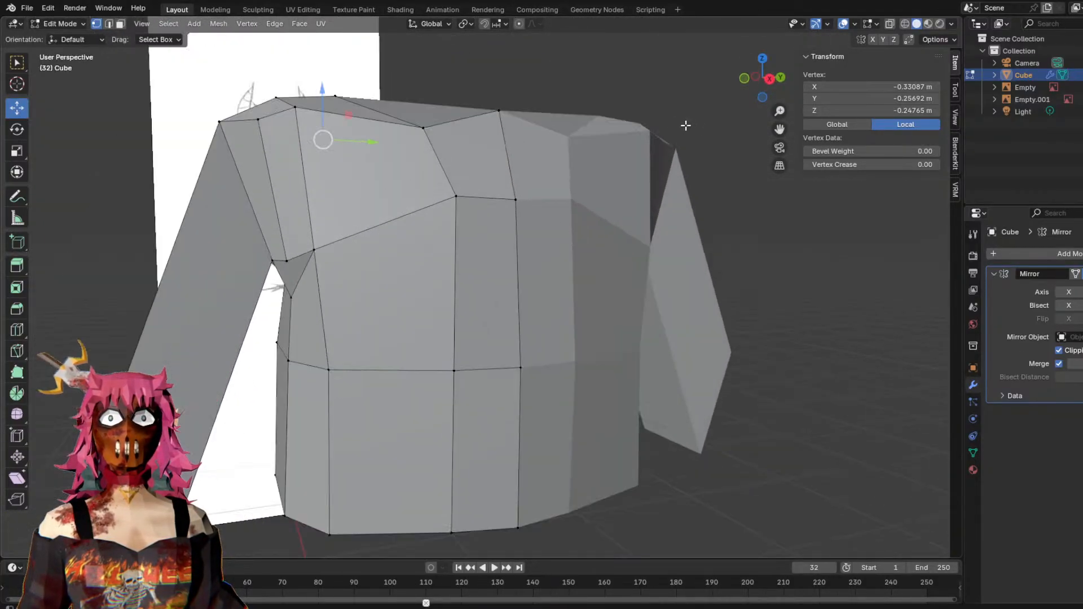
# Lower the front centre neckline vertex to about Z -0.30 m.
pyautogui.click(494, 174)
pyautogui.moveTo(593, 167); pyautogui.dragTo(583, 178, button='middle')
pyautogui.moveTo(465, 153); pyautogui.dragTo(496, 181)
pyautogui.moveTo(496, 181); pyautogui.dragTo(570, 212, button='middle')
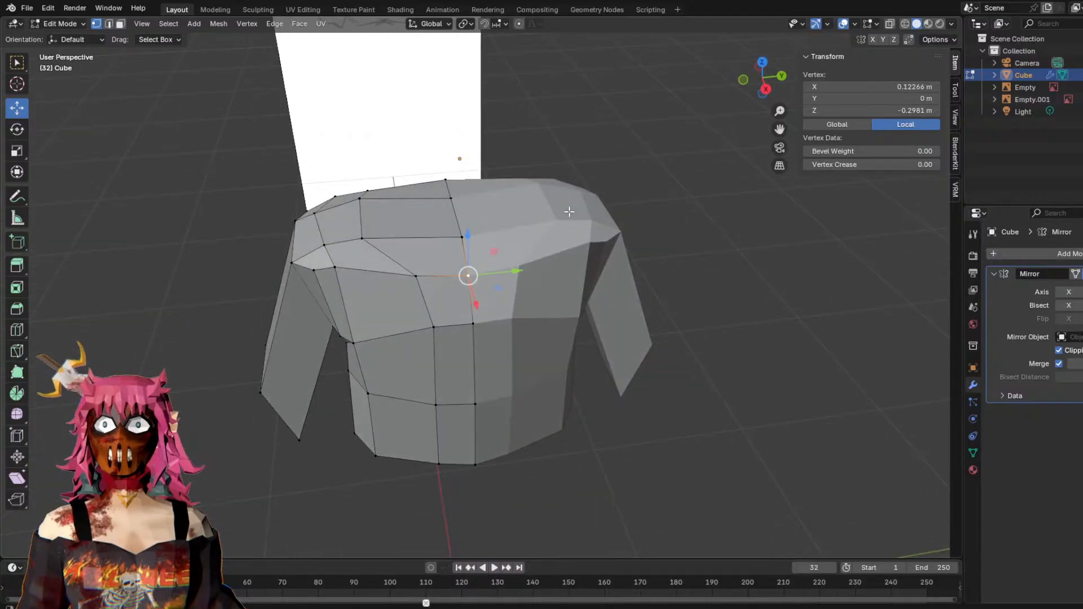
# Select the back vertex on top of the shoulder and raise it slightly along Z.
pyautogui.moveTo(319, 224)
pyautogui.mouseDown(button='middle')
pyautogui.moveTo(619, 161)
pyautogui.moveTo(619, 208)
pyautogui.moveTo(634, 203)
pyautogui.moveTo(581, 200)
pyautogui.mouseUp(button='middle')
pyautogui.click(581, 201)
pyautogui.press('c')
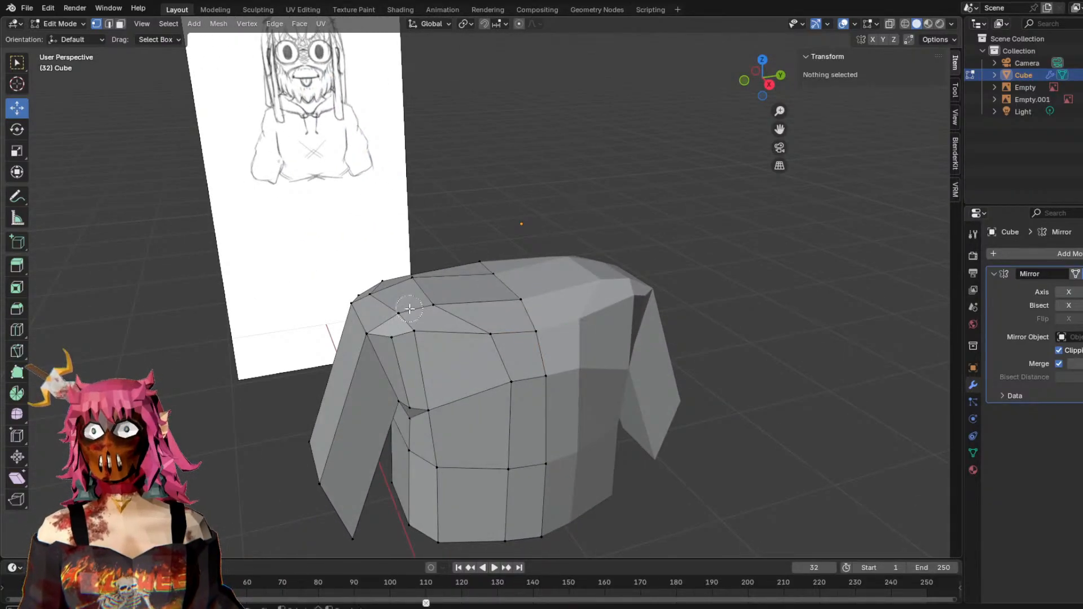
pyautogui.moveTo(394, 313); pyautogui.dragTo(379, 294)
pyautogui.moveTo(479, 256); pyautogui.dragTo(462, 302, button='middle')
pyautogui.click(460, 306)
pyautogui.moveTo(562, 308); pyautogui.dragTo(409, 271, button='middle')
pyautogui.click(409, 271)
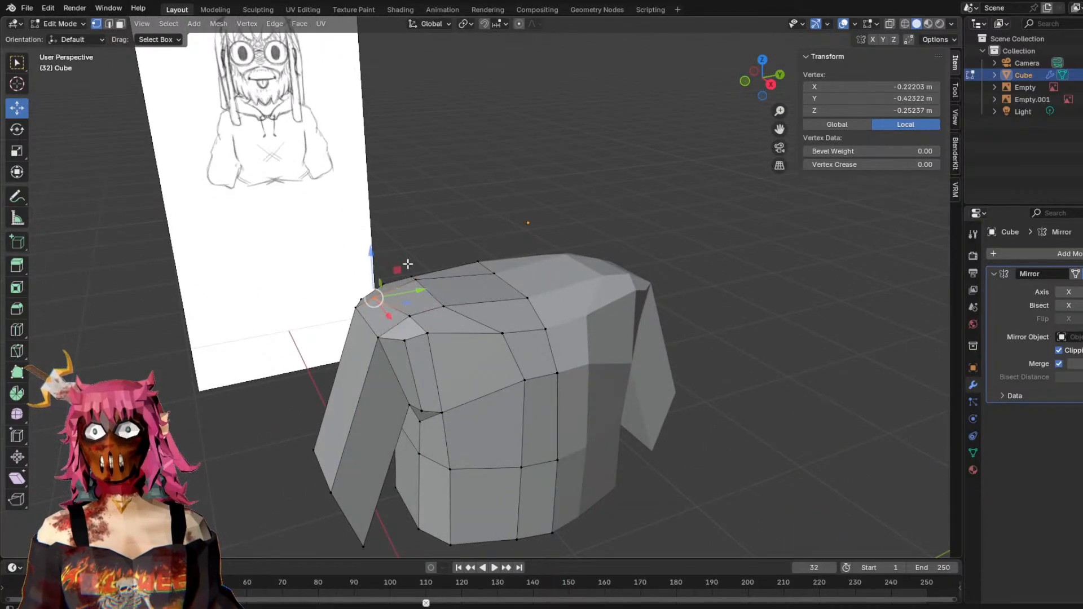
pyautogui.moveTo(377, 263); pyautogui.dragTo(376, 259)
# Raise the front and back top shoulder vertices together along Z and select the next top vertex inward.
pyautogui.moveTo(413, 252)
pyautogui.mouseDown(button='middle')
pyautogui.moveTo(391, 222)
pyautogui.moveTo(389, 242)
pyautogui.moveTo(411, 254)
pyautogui.mouseUp(button='middle')
pyautogui.keyDown('shift'); pyautogui.click(405, 325); pyautogui.keyUp('shift')
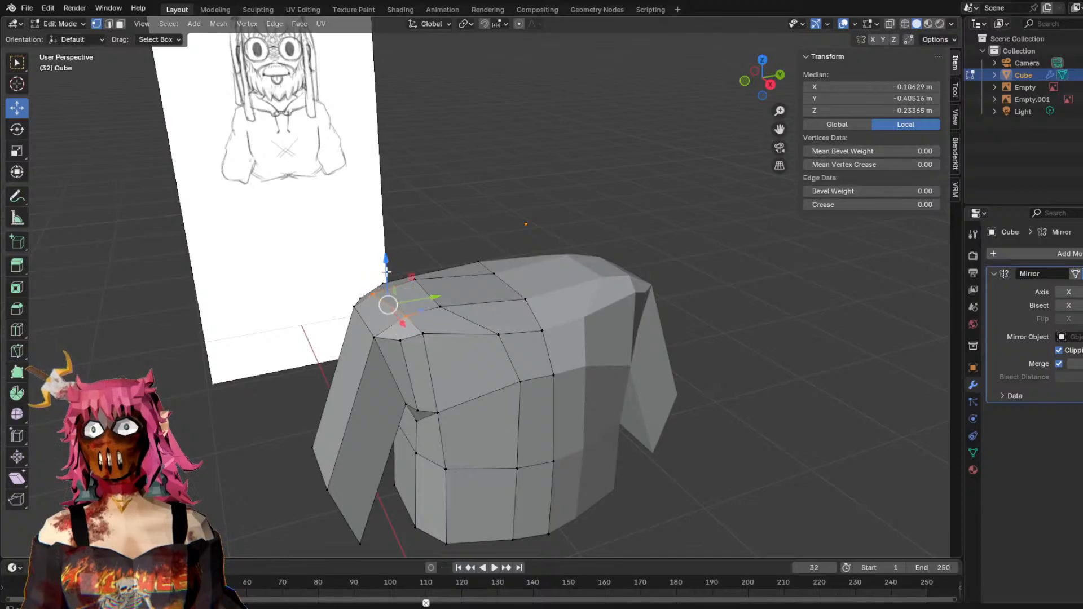
pyautogui.moveTo(388, 258); pyautogui.dragTo(387, 246)
pyautogui.moveTo(390, 244); pyautogui.dragTo(372, 175, button='middle')
pyautogui.moveTo(365, 222); pyautogui.dragTo(404, 230)
pyautogui.click(402, 277)
pyautogui.moveTo(482, 205); pyautogui.dragTo(508, 203, button='middle')
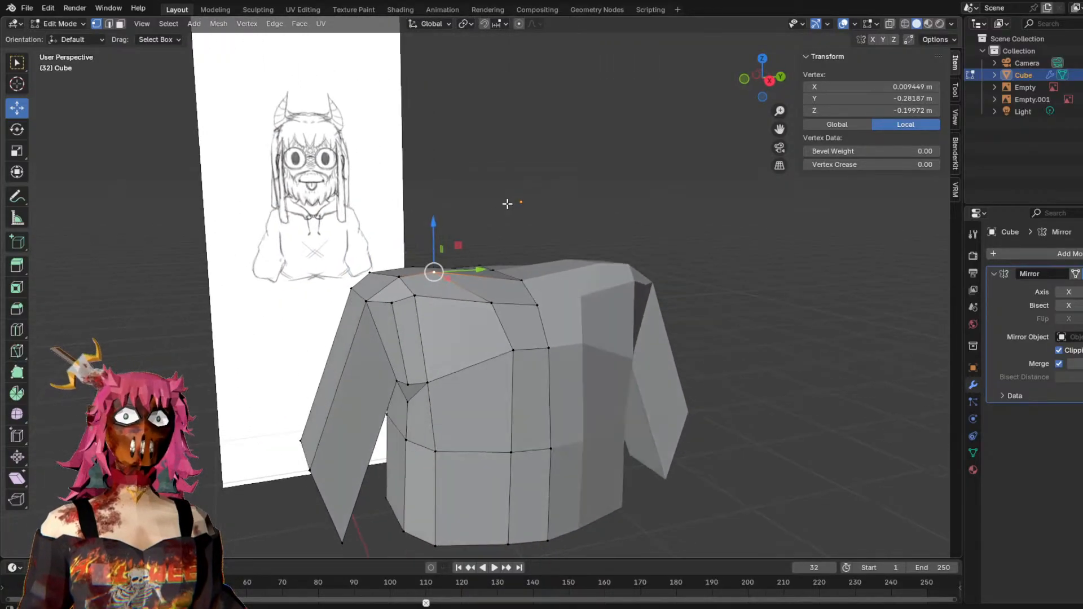
# Compare the torso with the front reference drawing and examine the shoulders and neckline area from above.
pyautogui.click(770, 80)
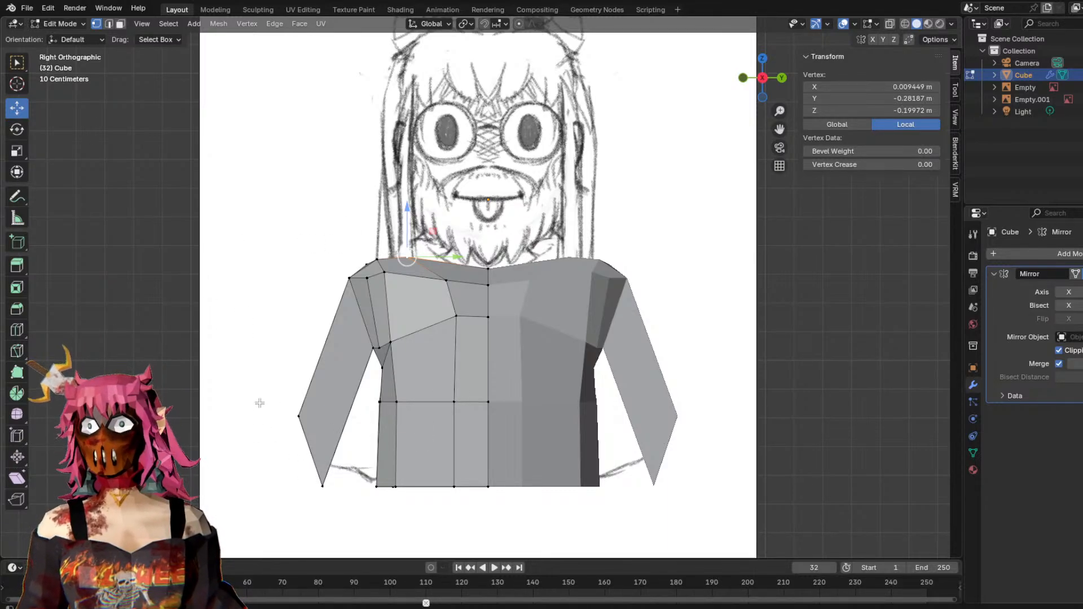
pyautogui.moveTo(468, 401); pyautogui.dragTo(429, 377, button='middle')
pyautogui.scroll(-2, 456, 370)
pyautogui.moveTo(549, 372); pyautogui.dragTo(498, 380, button='middle')
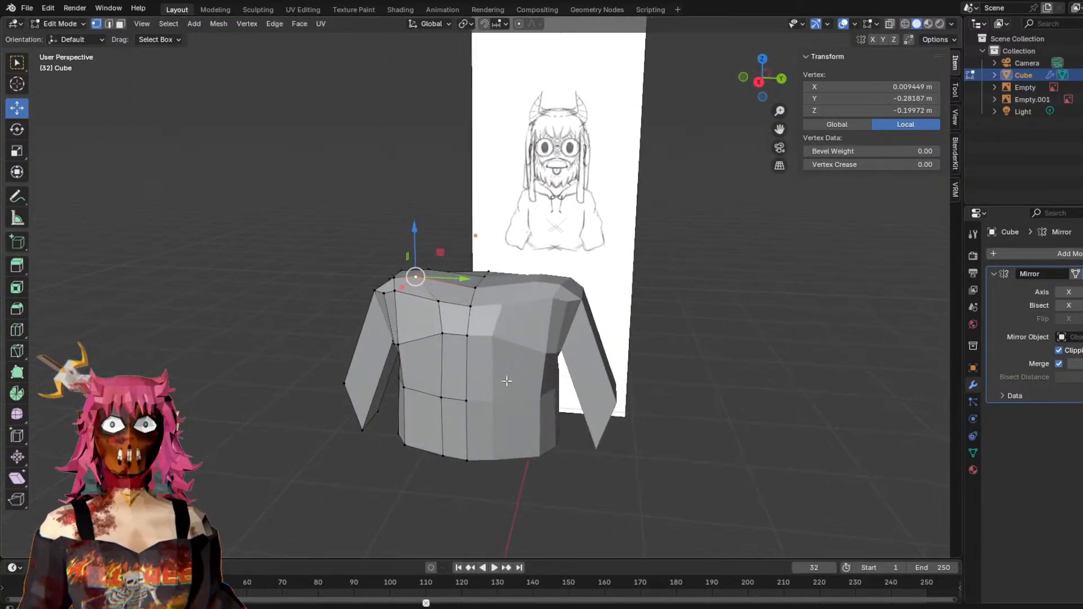
pyautogui.scroll(3, 499, 378)
pyautogui.moveTo(565, 243); pyautogui.dragTo(576, 297, button='middle')
pyautogui.scroll(1, 602, 289)
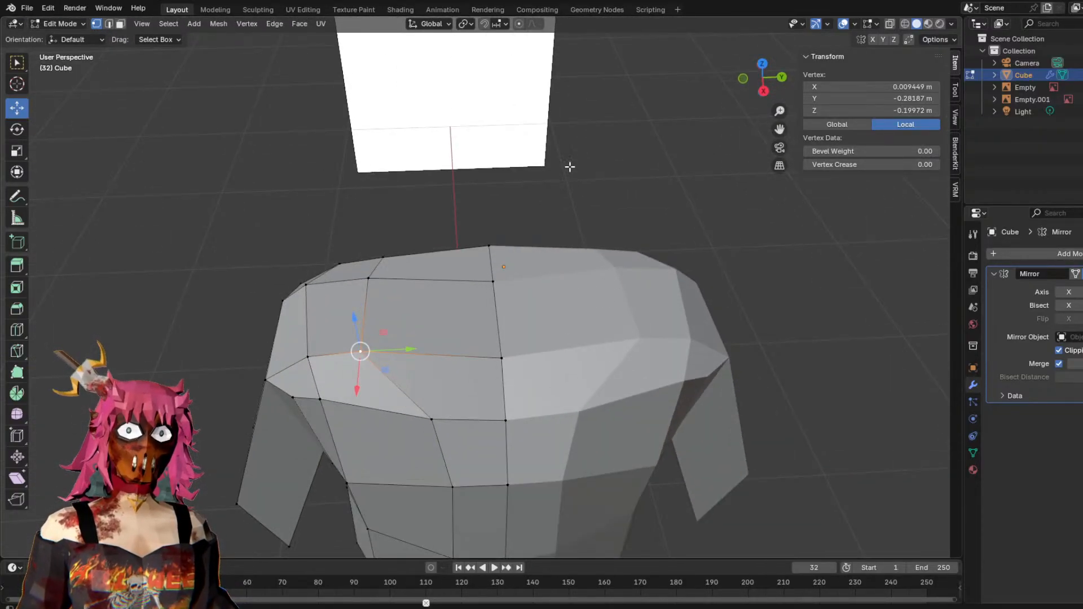
pyautogui.moveTo(570, 170); pyautogui.dragTo(562, 129, button='middle')
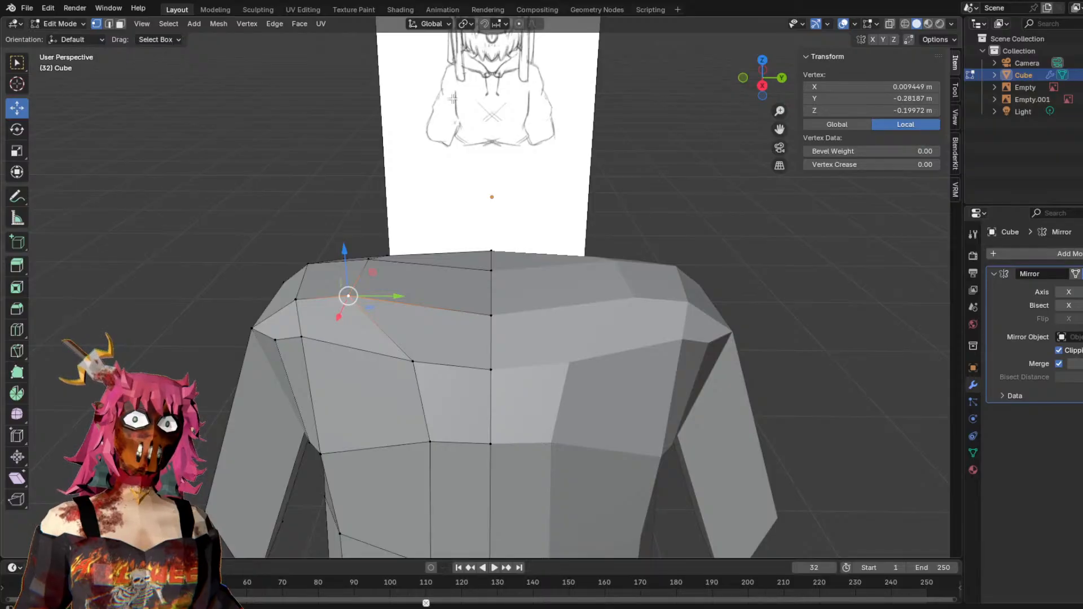
pyautogui.moveTo(541, 405); pyautogui.dragTo(540, 420, button='middle')
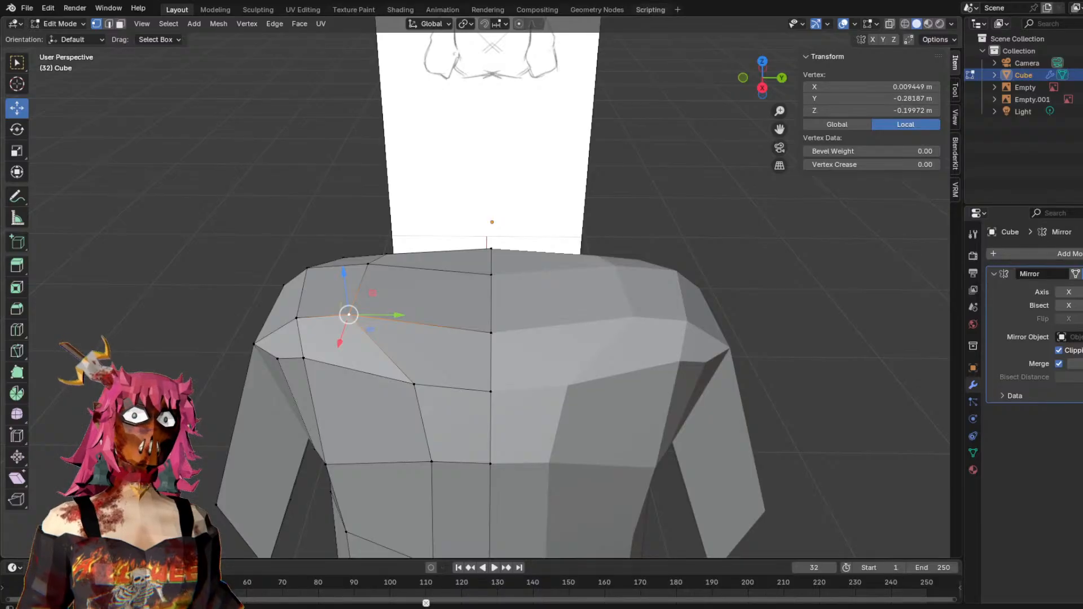
pyautogui.moveTo(519, 130); pyautogui.dragTo(549, 161, button='middle')
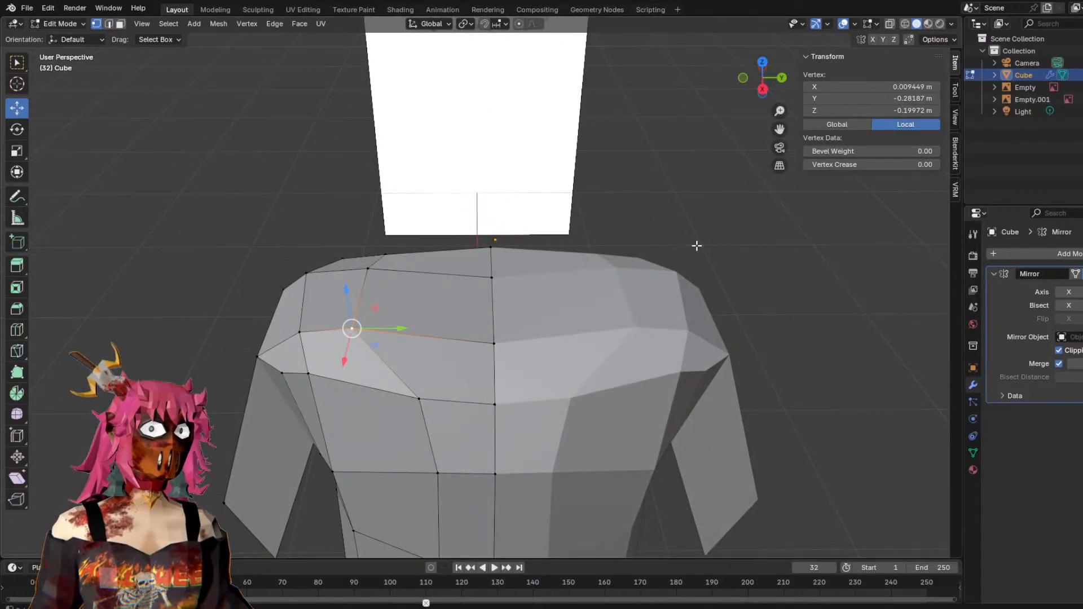
pyautogui.click(720, 224)
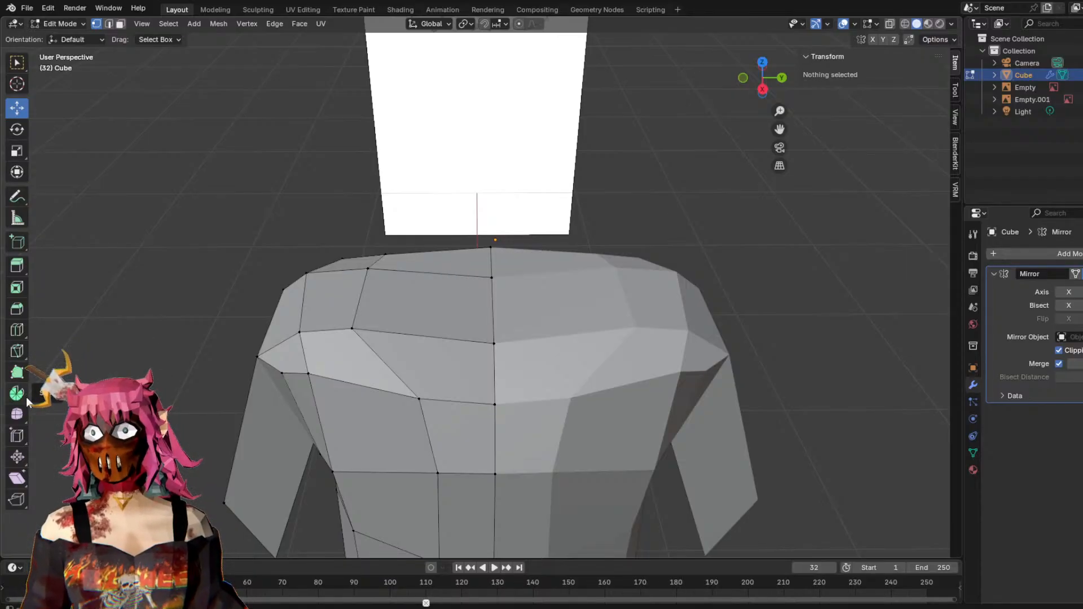
# Knife-cut a new edge across the top centre face of the torso, parallel to the mirror line.
pyautogui.click(17, 351)
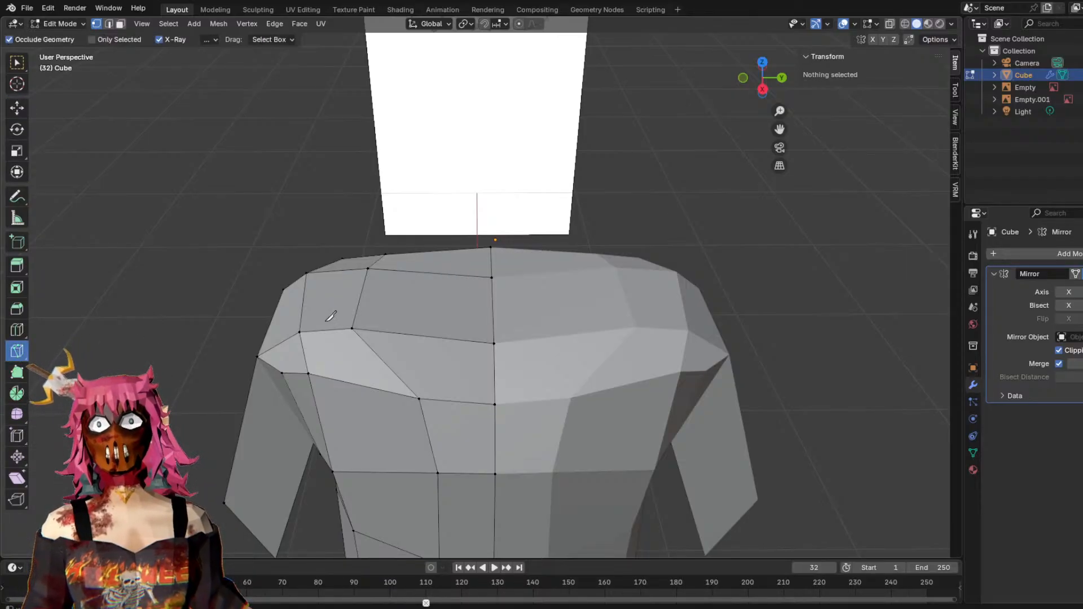
pyautogui.moveTo(595, 251); pyautogui.dragTo(612, 235, button='middle')
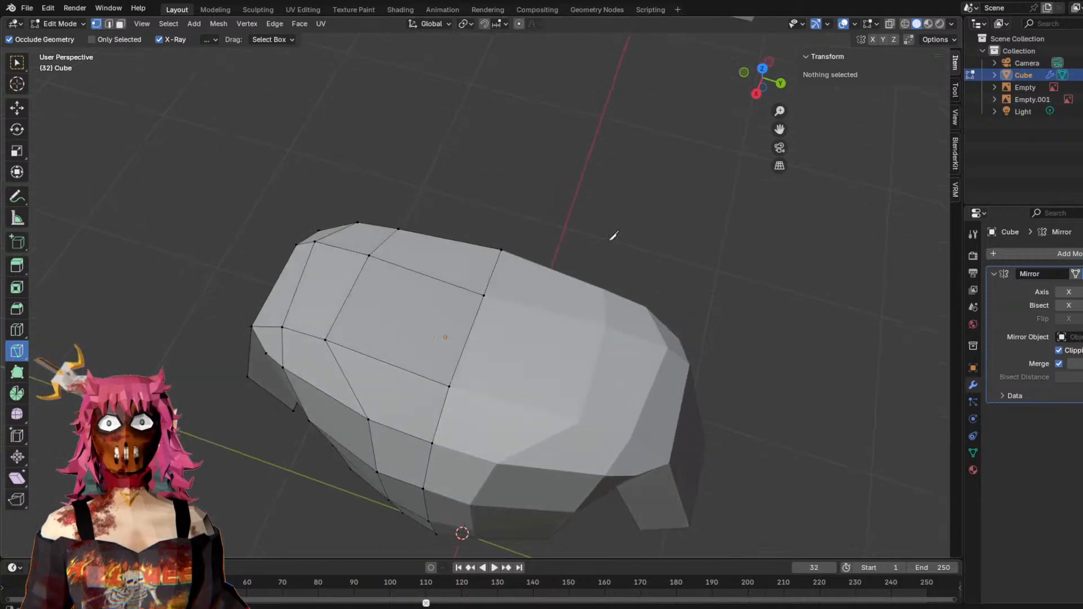
pyautogui.scroll(3, 304, 387)
pyautogui.moveTo(479, 335); pyautogui.dragTo(513, 291, button='middle')
pyautogui.click(432, 273)
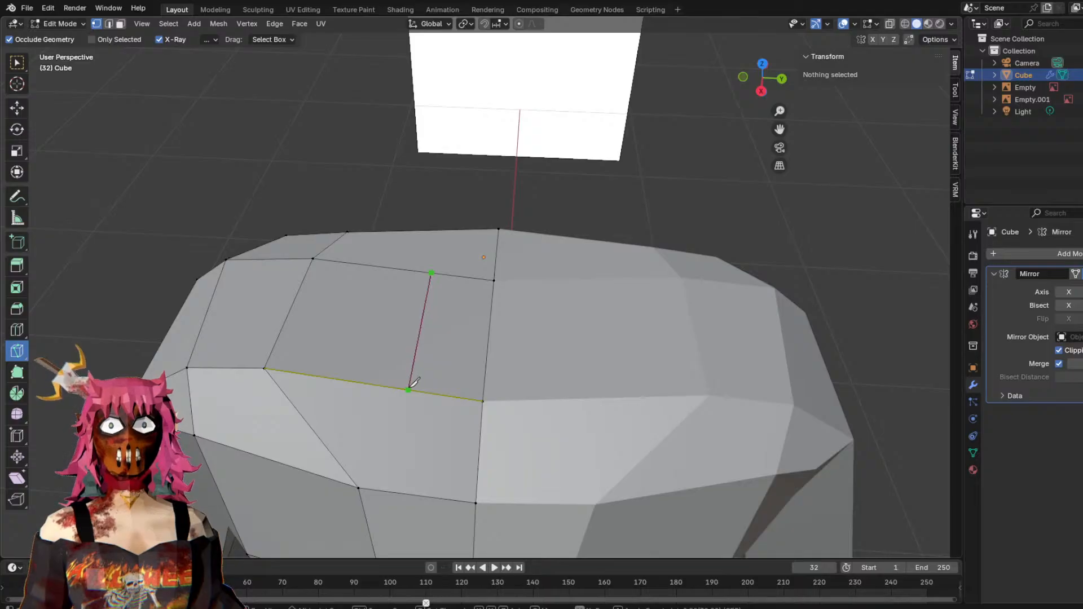
pyautogui.click(494, 281)
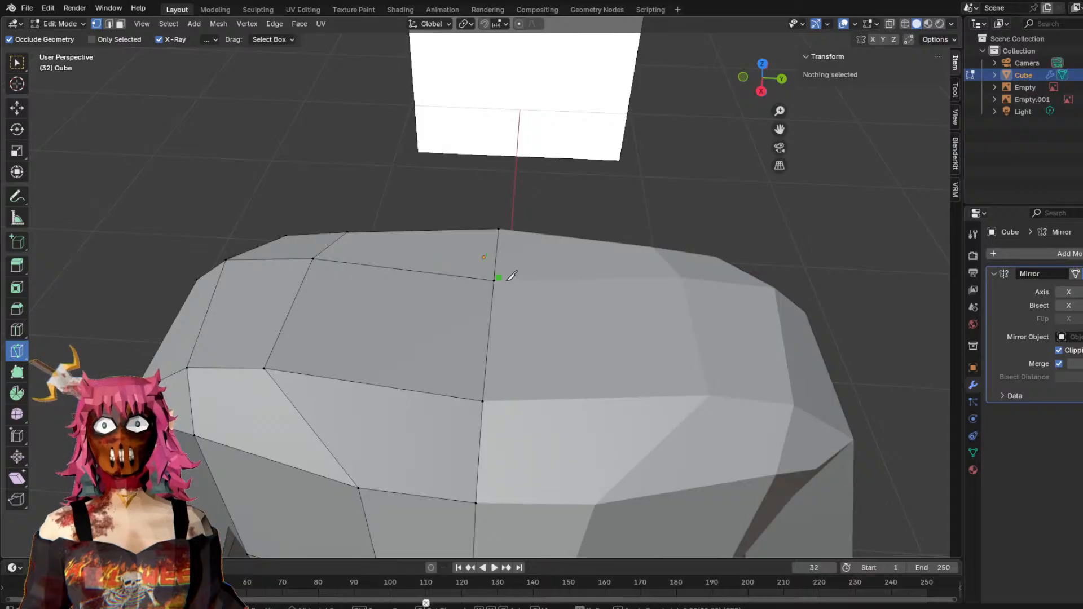
pyautogui.click(495, 280)
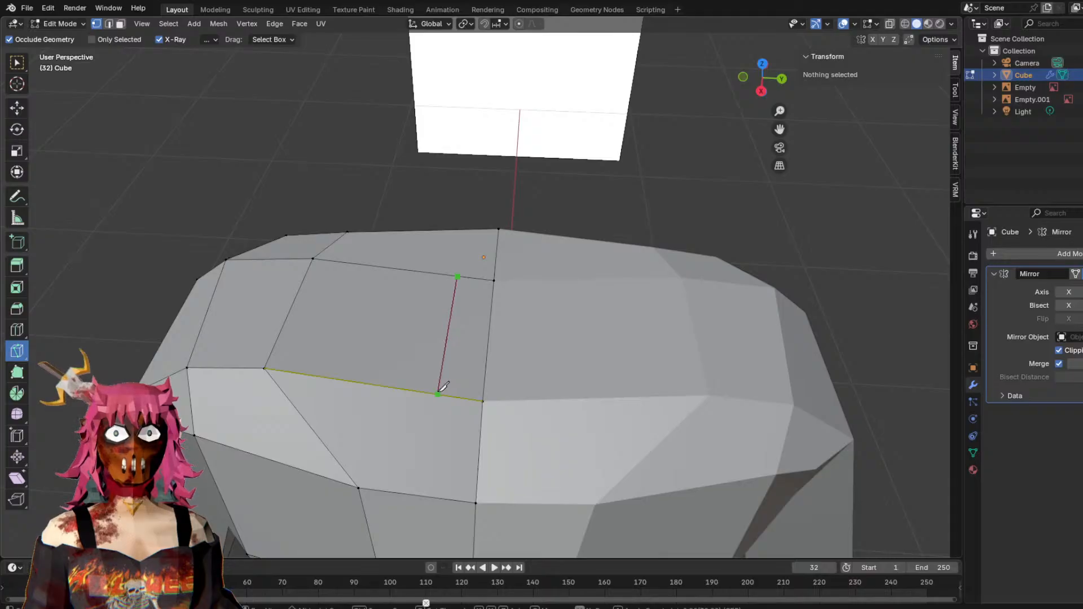
pyautogui.click(442, 275)
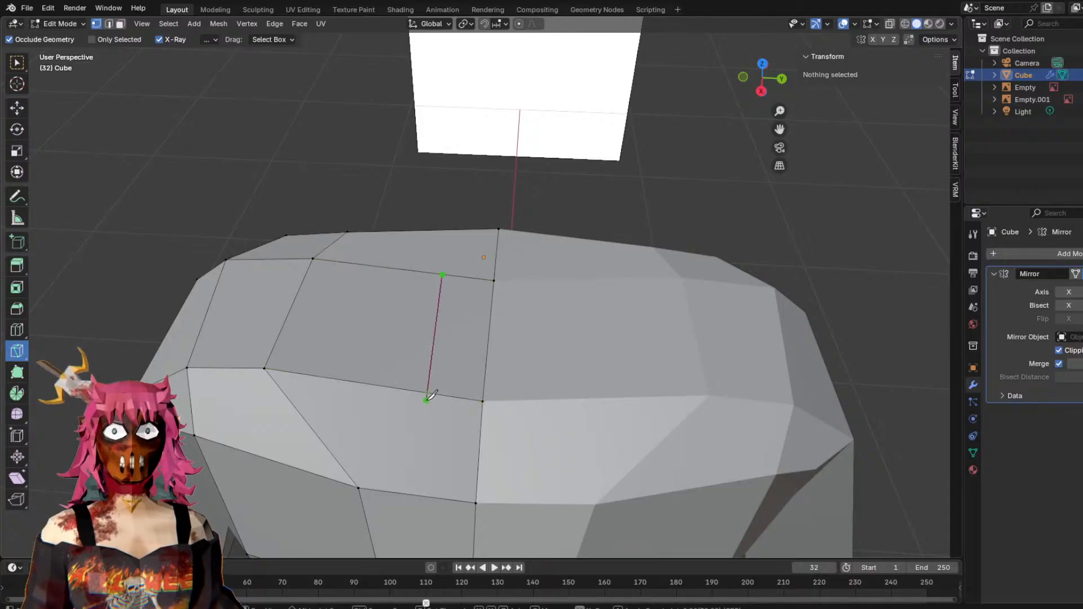
pyautogui.click(427, 391)
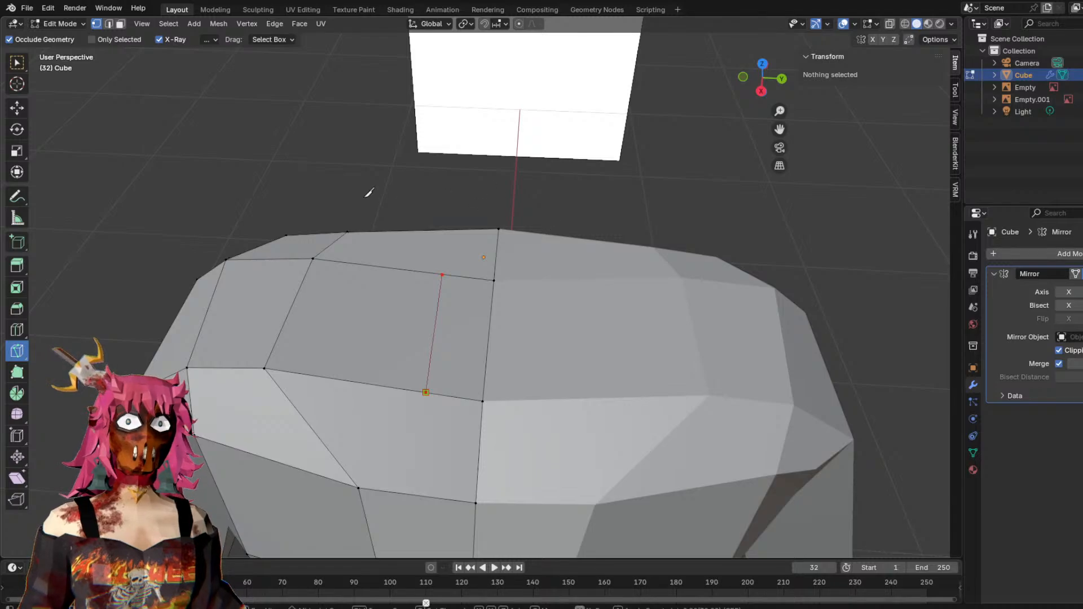
pyautogui.press('Return')
# Select the narrow face beside the mirror line and extrude it upward to about Z -0.066 m as a neck column.
pyautogui.click(23, 104)
pyautogui.moveTo(432, 208)
pyautogui.mouseDown(button='middle')
pyautogui.moveTo(509, 61)
pyautogui.moveTo(472, 200)
pyautogui.moveTo(452, 188)
pyautogui.moveTo(437, 217)
pyautogui.mouseUp(button='middle')
pyautogui.keyDown('shift'); pyautogui.click(495, 303); pyautogui.keyUp('shift')
pyautogui.moveTo(479, 328); pyautogui.dragTo(497, 259, button='middle')
pyautogui.press('e')
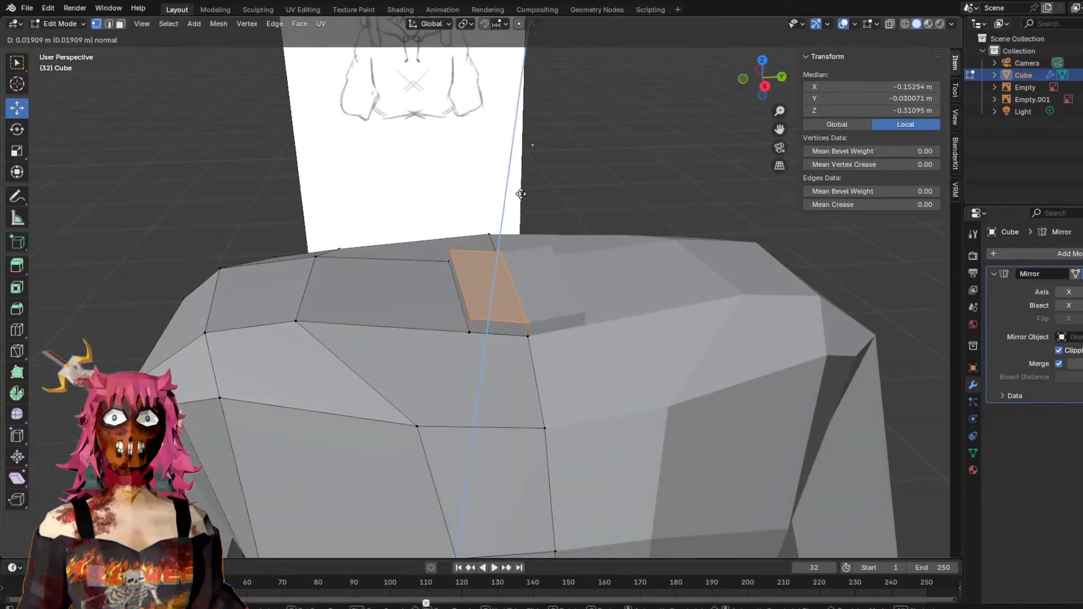
pyautogui.click(592, 135)
pyautogui.moveTo(592, 135); pyautogui.dragTo(496, 260, button='middle')
pyautogui.scroll(-3, 569, 107)
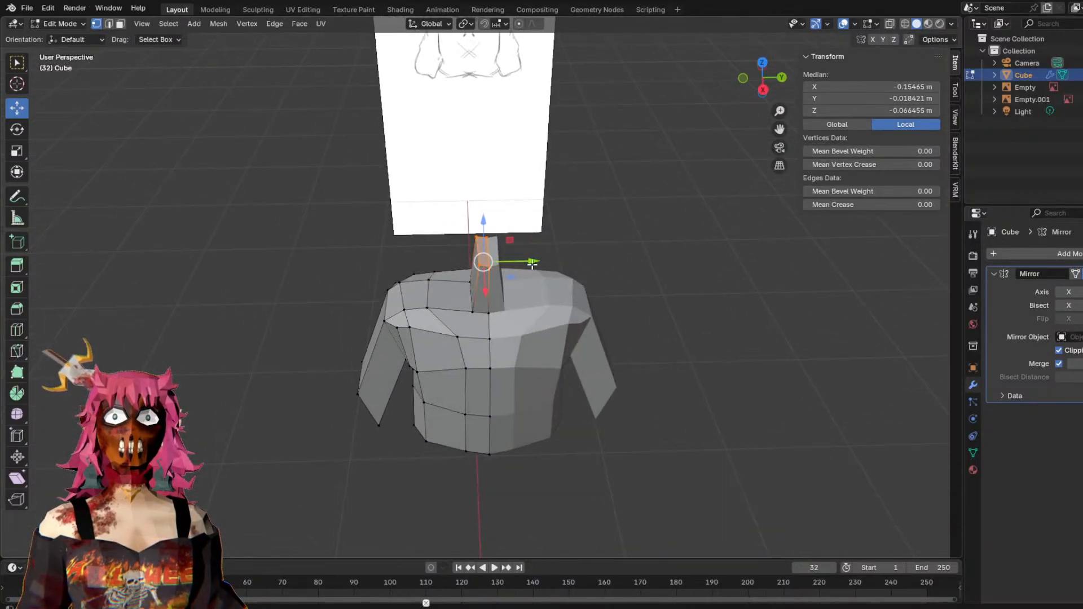
# Adjust the neck column's top face along Y until it is nearly as wide as the base.
pyautogui.press('g')
pyautogui.press('y')
pyautogui.moveTo(496, 262); pyautogui.dragTo(529, 261)
pyautogui.scroll(3, 580, 202)
pyautogui.scroll(3, 580, 202)
pyautogui.moveTo(580, 202); pyautogui.dragTo(637, 162, button='middle')
pyautogui.click(489, 134)
pyautogui.hotkey('ctrl', 'z')
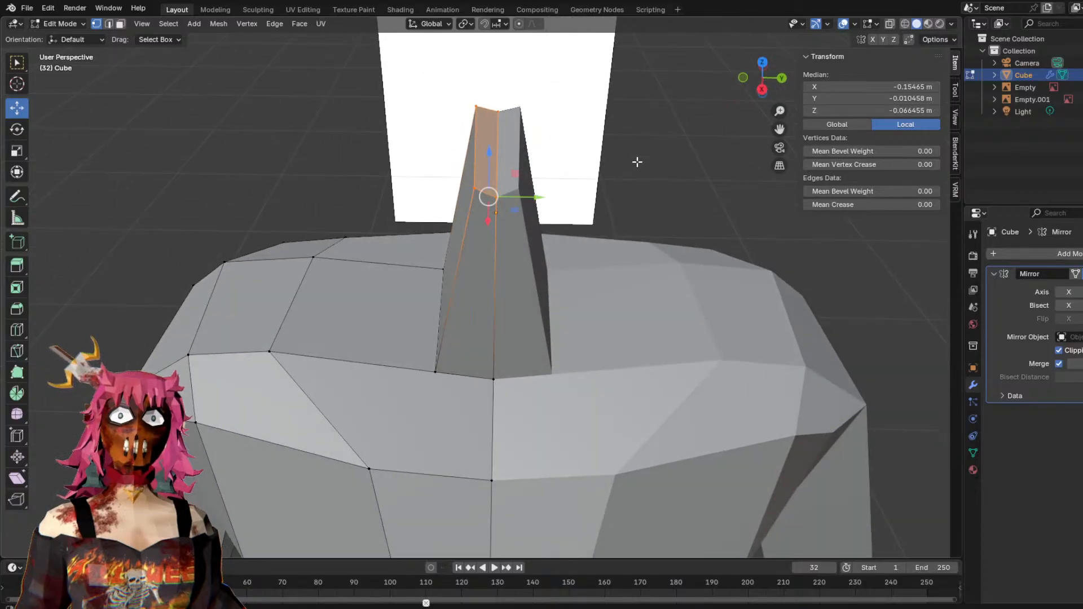
pyautogui.moveTo(529, 196); pyautogui.dragTo(495, 195)
pyautogui.moveTo(553, 164)
pyautogui.mouseDown(button='middle')
pyautogui.moveTo(665, 174)
pyautogui.moveTo(636, 217)
pyautogui.moveTo(542, 185)
pyautogui.moveTo(566, 150)
pyautogui.mouseUp(button='middle')
pyautogui.hotkey('ctrl', 'r')
pyautogui.rightClick(647, 145)
pyautogui.click(663, 152)
# Compare the neck column with the side and front reference drawings.
pyautogui.scroll(-4, 620, 168)
pyautogui.moveTo(665, 157); pyautogui.dragTo(597, 210, button='middle')
pyautogui.scroll(3, 619, 242)
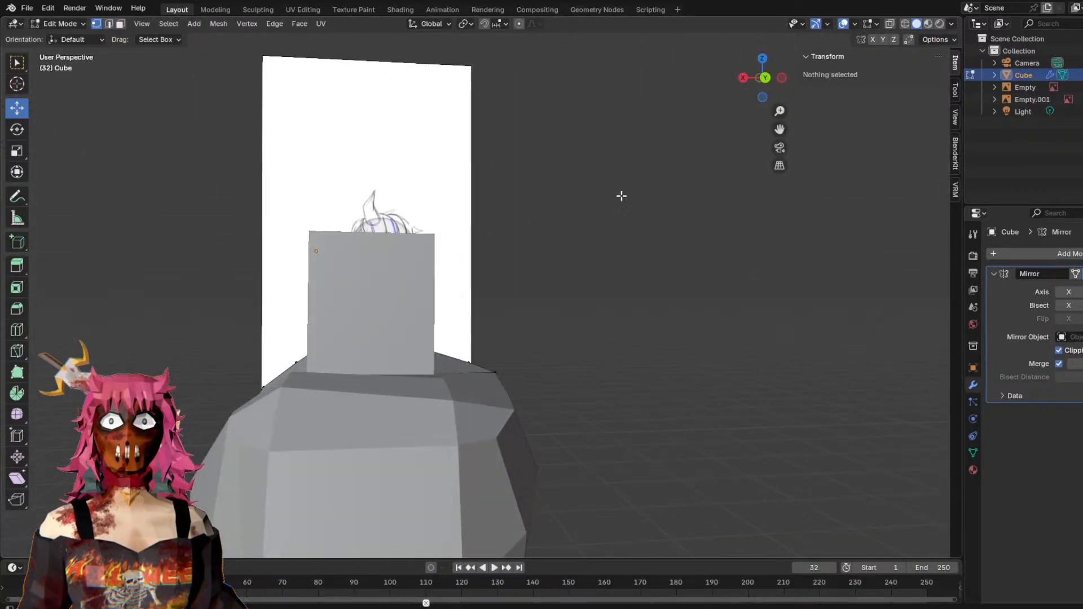
pyautogui.click(766, 78)
pyautogui.rightClick(717, 186)
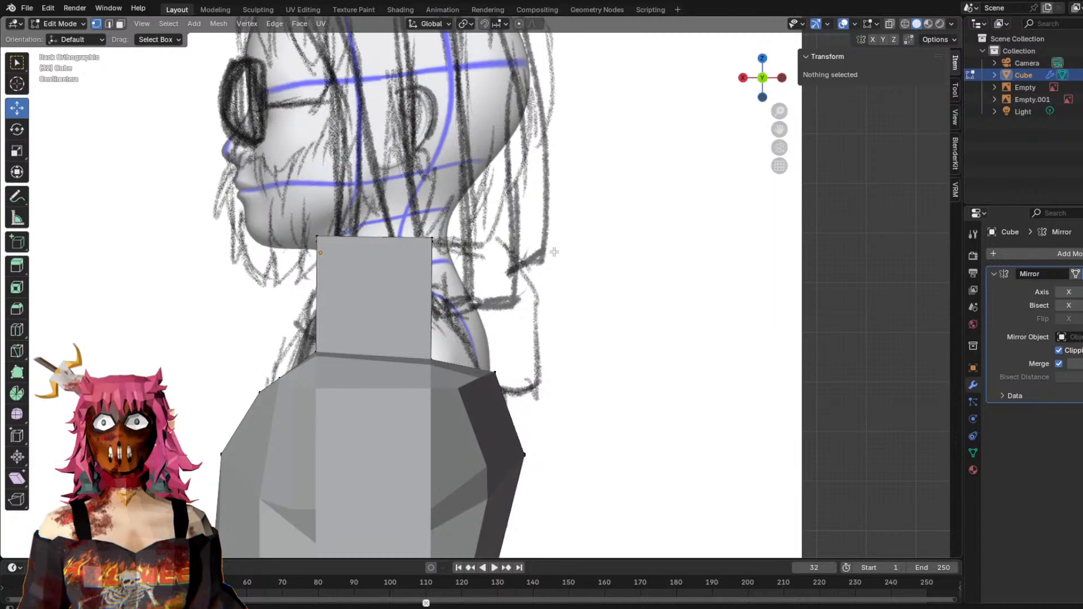
pyautogui.moveTo(429, 266)
pyautogui.mouseDown(button='middle')
pyautogui.moveTo(607, 263)
pyautogui.moveTo(651, 200)
pyautogui.mouseUp(button='middle')
pyautogui.click(760, 83)
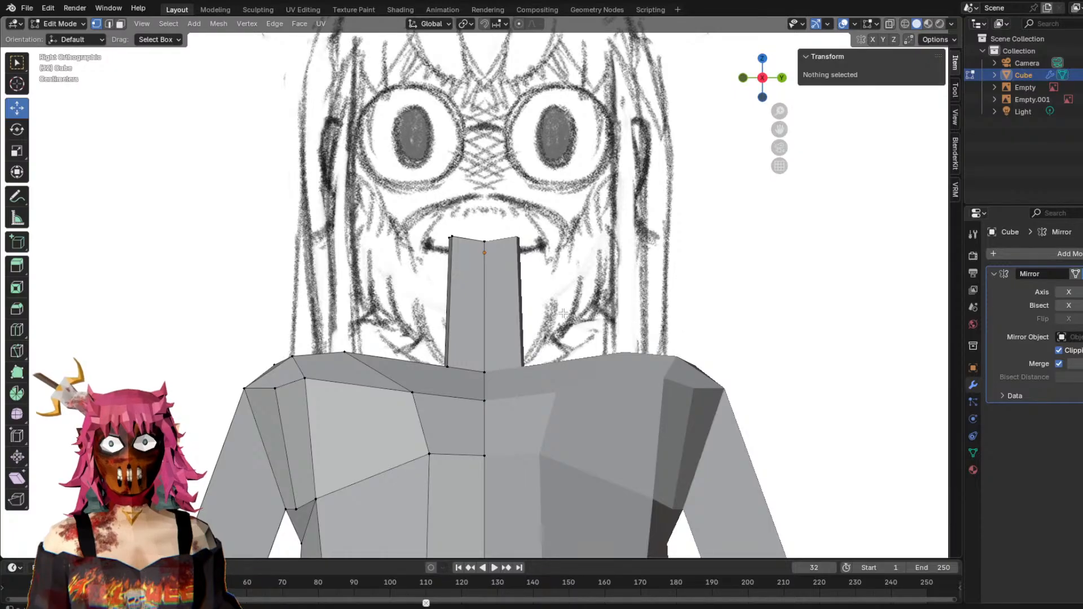
# Add a centred lengthwise loop cut running over the neck's side, the shoulder and the sleeve.
pyautogui.moveTo(593, 178); pyautogui.dragTo(511, 345, button='middle')
pyautogui.hotkey('ctrl', 'r')
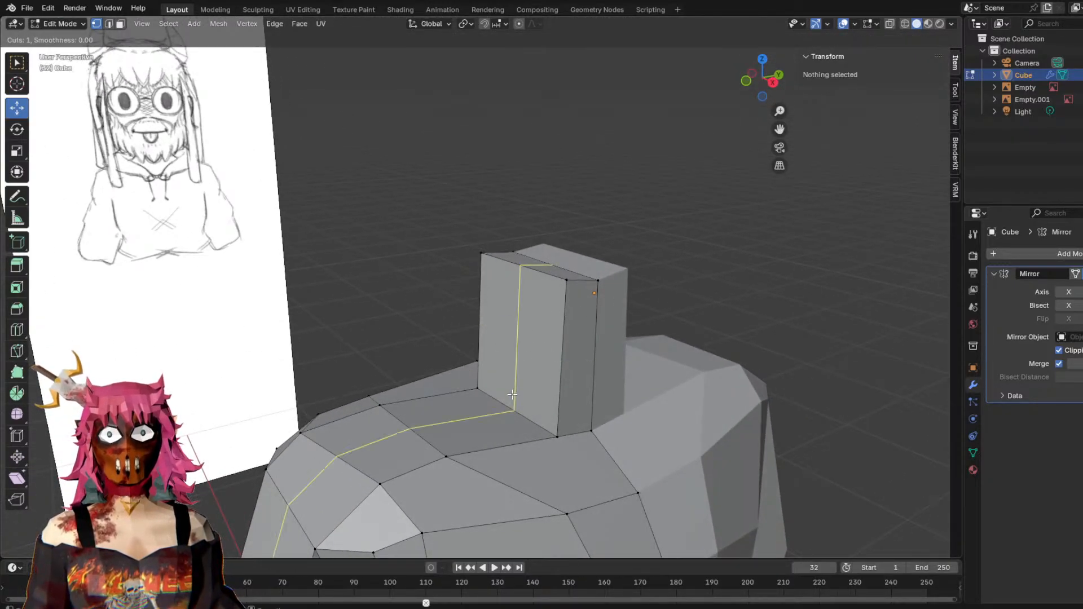
pyautogui.press('Escape')
pyautogui.moveTo(536, 238); pyautogui.dragTo(506, 237, button='middle')
pyautogui.hotkey('ctrl', 'r')
pyautogui.click(494, 380)
pyautogui.click(494, 381)
# Select the new lengthwise edge on the outside of the sleeve, move it slightly outward, and clear the selection.
pyautogui.moveTo(559, 170); pyautogui.dragTo(474, 293, button='middle')
pyautogui.click(299, 296)
pyautogui.keyDown('alt'); pyautogui.click(447, 310); pyautogui.keyUp('alt')
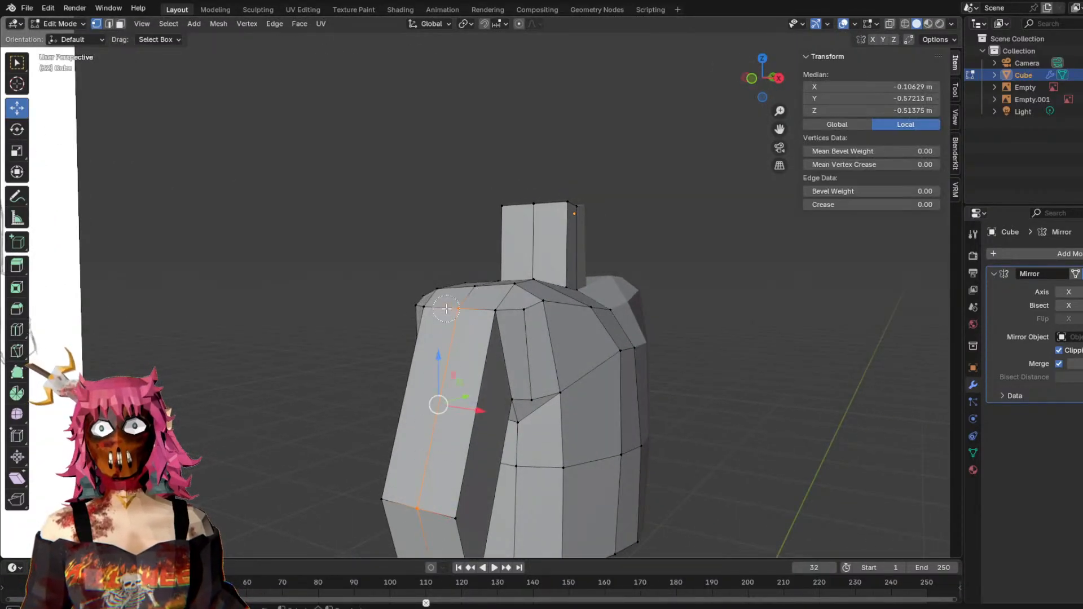
pyautogui.moveTo(506, 286); pyautogui.dragTo(405, 332, button='middle')
pyautogui.moveTo(419, 383)
pyautogui.mouseDown()
pyautogui.moveTo(391, 354)
pyautogui.moveTo(417, 375)
pyautogui.mouseUp()
pyautogui.moveTo(417, 375)
pyautogui.mouseDown(button='middle')
pyautogui.moveTo(406, 310)
pyautogui.moveTo(429, 336)
pyautogui.mouseUp(button='middle')
pyautogui.middleClick(313, 422)
pyautogui.rightClick(300, 377)
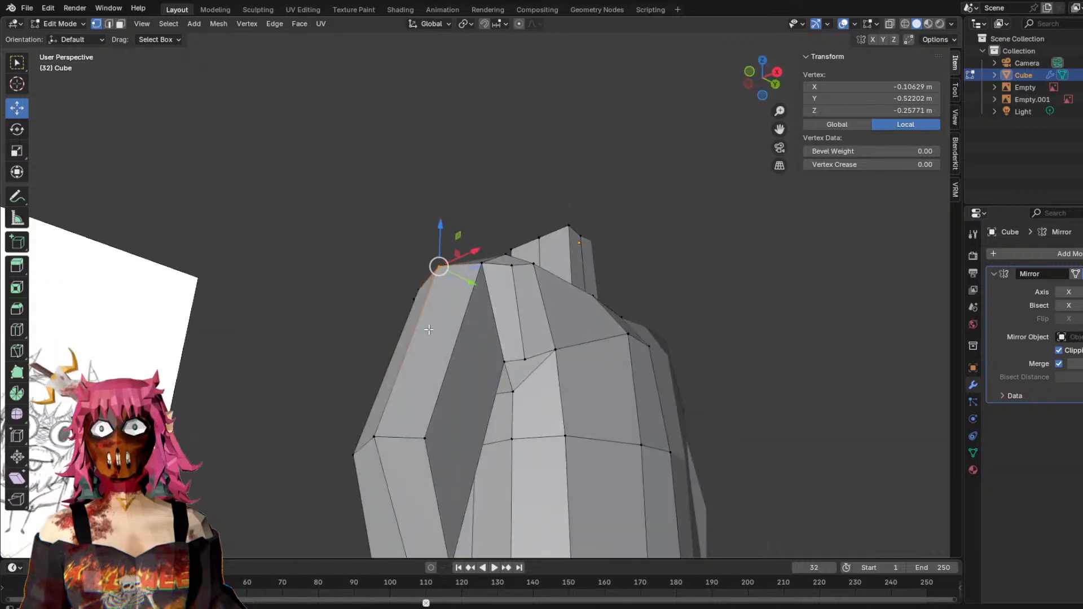
pyautogui.press('c')
pyautogui.middleClick(443, 264)
pyautogui.rightClick(442, 258)
pyautogui.moveTo(469, 366)
pyautogui.mouseDown(button='middle')
pyautogui.moveTo(394, 329)
pyautogui.moveTo(380, 347)
pyautogui.mouseUp(button='middle')
# Move the new edge on the sleeve's inner side along Y toward the body to about Y -0.468 m.
pyautogui.press('c')
pyautogui.click(343, 502)
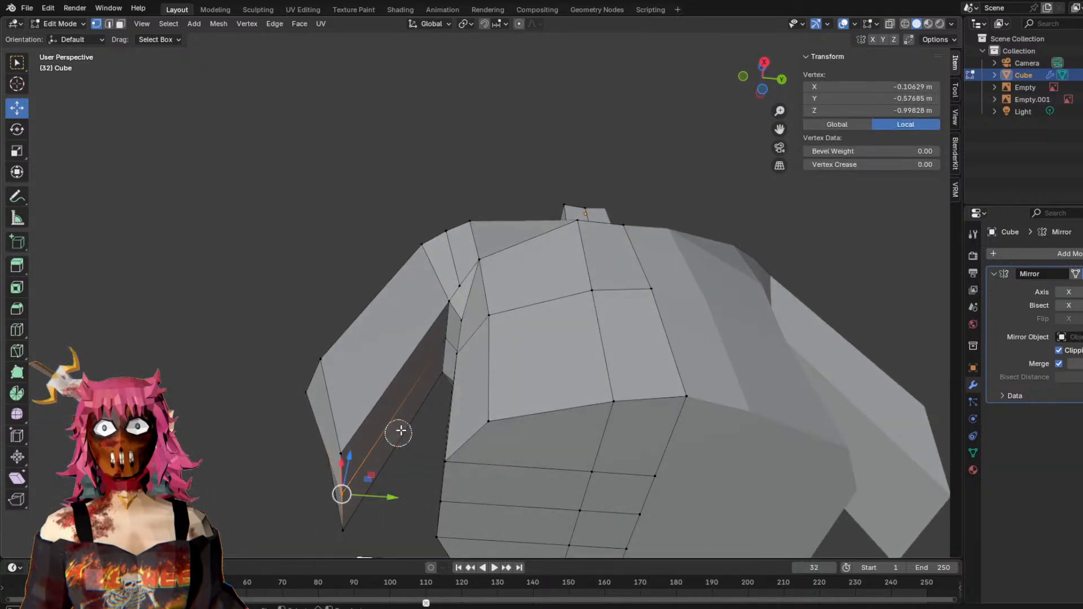
pyautogui.click(448, 342)
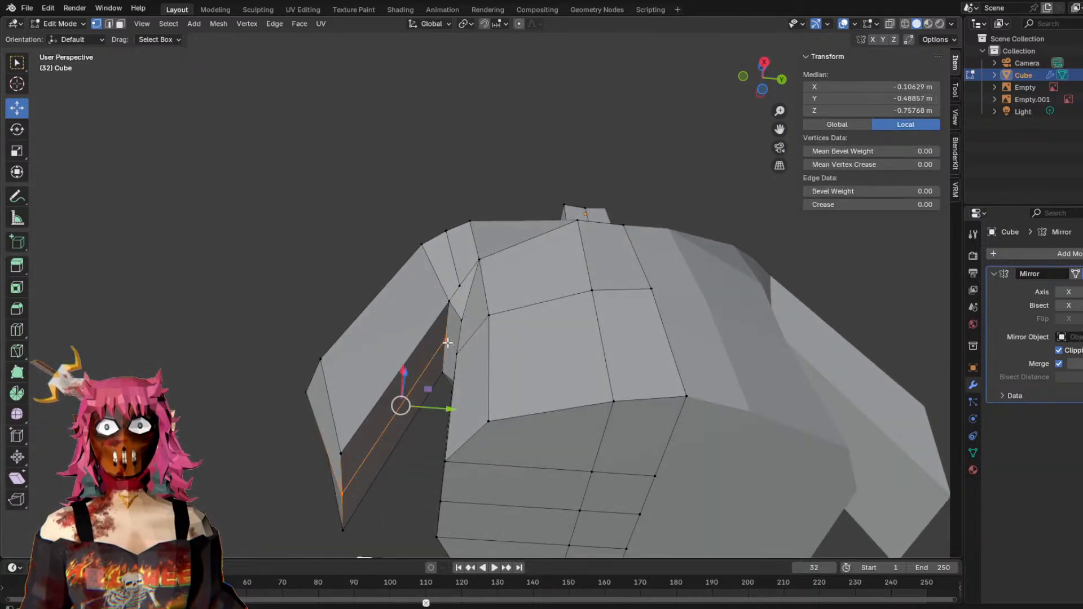
pyautogui.press('g')
pyautogui.press('y')
pyautogui.press('Escape')
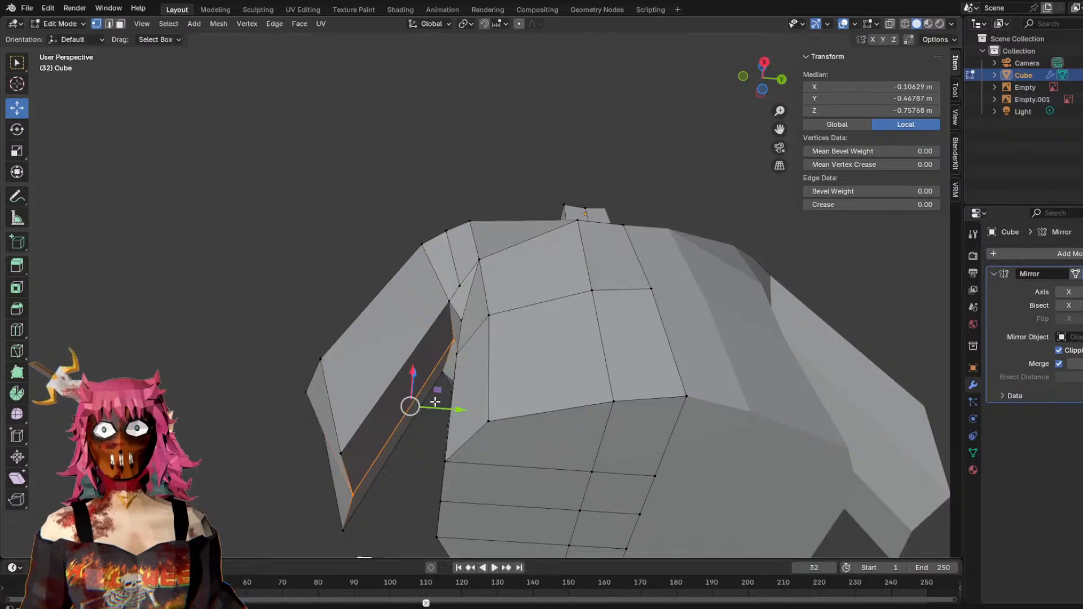
pyautogui.moveTo(401, 405)
pyautogui.mouseDown(button='middle')
pyautogui.moveTo(415, 375)
pyautogui.moveTo(429, 395)
pyautogui.moveTo(477, 298)
pyautogui.moveTo(463, 316)
pyautogui.moveTo(491, 293)
pyautogui.moveTo(475, 304)
pyautogui.mouseUp(button='middle')
pyautogui.hotkey('alt', 'a')
# Raise the new vertex on the outer shoulder top along Z and adjust the position of the next vertex inward.
pyautogui.click(476, 305)
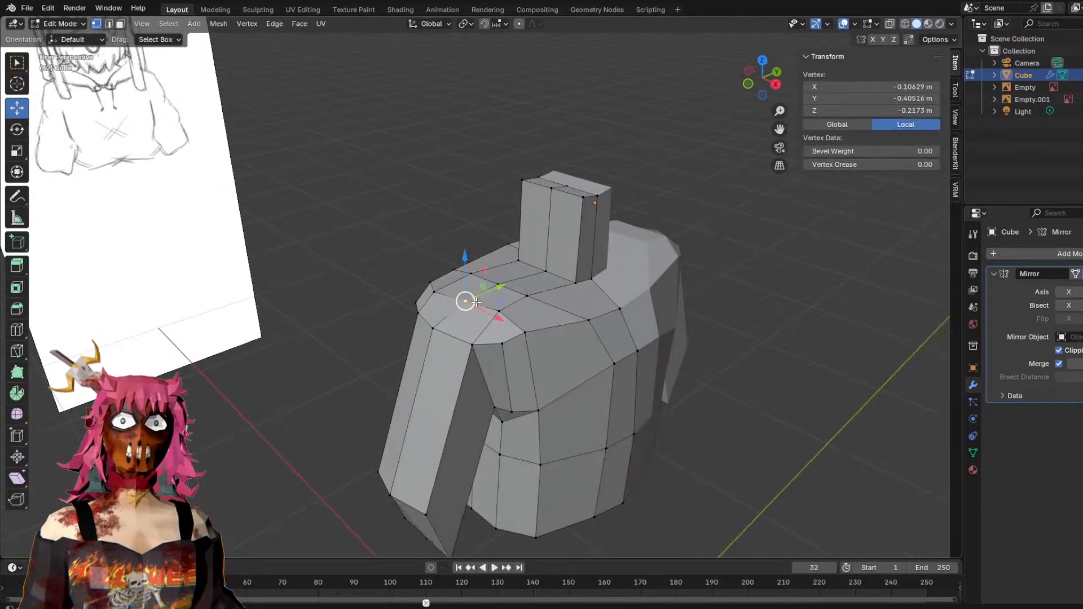
pyautogui.moveTo(467, 273); pyautogui.dragTo(466, 261)
pyautogui.moveTo(467, 261); pyautogui.dragTo(417, 233, button='middle')
pyautogui.click(488, 289)
pyautogui.moveTo(490, 261); pyautogui.dragTo(440, 262)
pyautogui.moveTo(434, 304); pyautogui.dragTo(444, 307)
pyautogui.moveTo(368, 466); pyautogui.dragTo(450, 438, button='middle')
# Shift the middle vertex at the side of the neck base outward along Y and raise it along Z.
pyautogui.moveTo(458, 221); pyautogui.dragTo(471, 264, button='middle')
pyautogui.click(559, 291)
pyautogui.moveTo(592, 290); pyautogui.dragTo(584, 289)
pyautogui.moveTo(585, 289); pyautogui.dragTo(505, 253, button='middle')
pyautogui.scroll(2, 508, 255)
pyautogui.moveTo(609, 269); pyautogui.dragTo(472, 318, button='middle')
pyautogui.moveTo(491, 302); pyautogui.dragTo(490, 281)
# Fine-tune the neck's middle side base vertex to about Y -0.121 m and Z -0.199 m against the front reference.
pyautogui.moveTo(490, 281); pyautogui.dragTo(465, 241, button='middle')
pyautogui.moveTo(507, 310); pyautogui.dragTo(501, 309)
pyautogui.moveTo(472, 273); pyautogui.dragTo(472, 280)
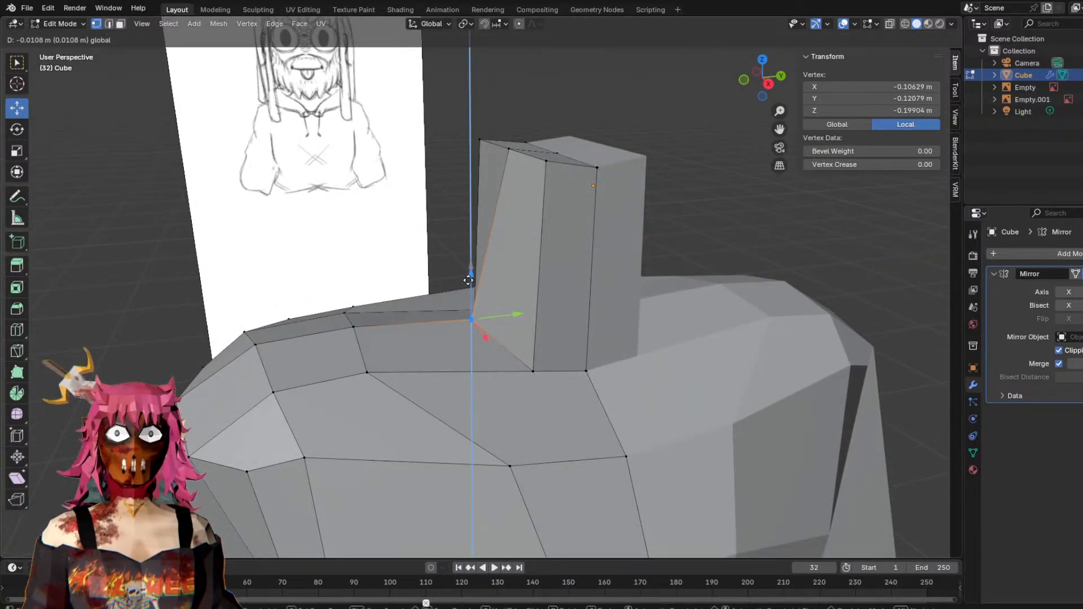
pyautogui.moveTo(472, 280); pyautogui.dragTo(451, 265, button='middle')
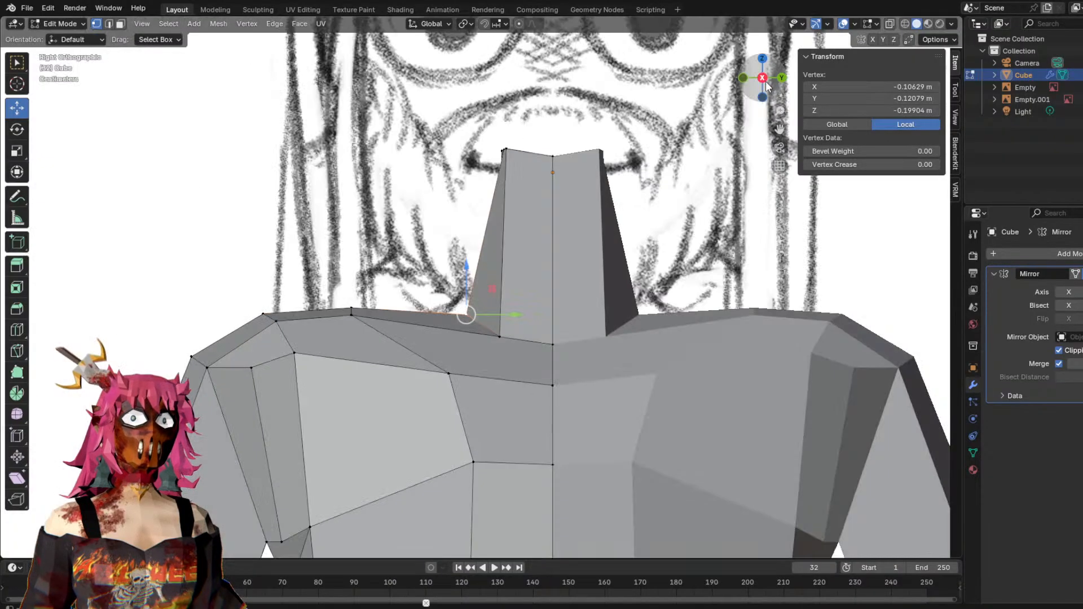
pyautogui.click(764, 79)
pyautogui.moveTo(478, 315); pyautogui.dragTo(489, 314)
pyautogui.click(439, 214)
# Add two horizontal loop cuts around the neck, slid to about Z -0.185 m and Z -0.127 m.
pyautogui.hotkey('ctrl', 'r')
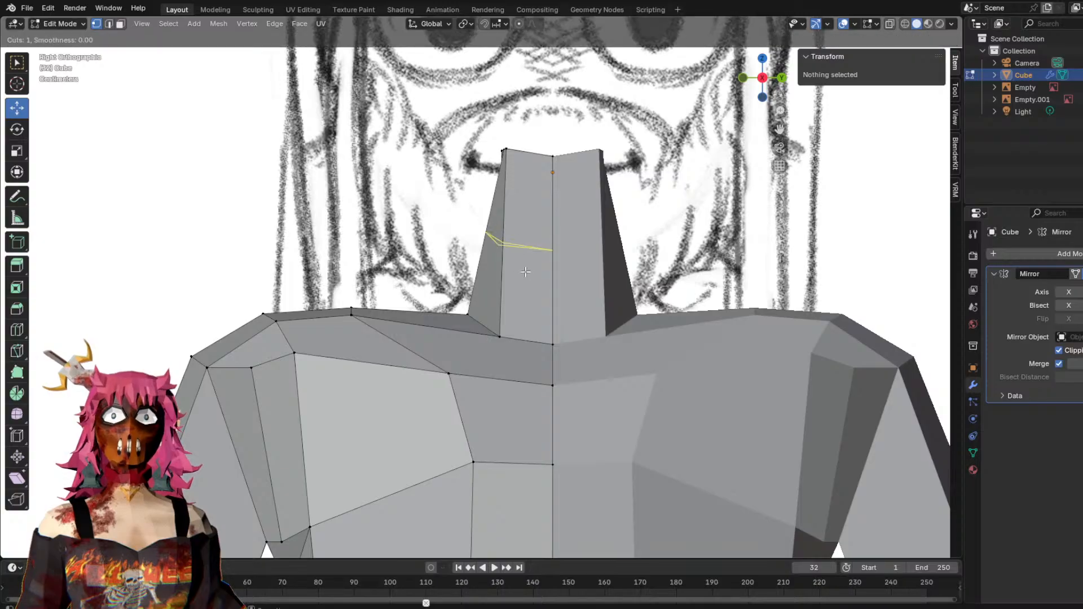
pyautogui.click(489, 237)
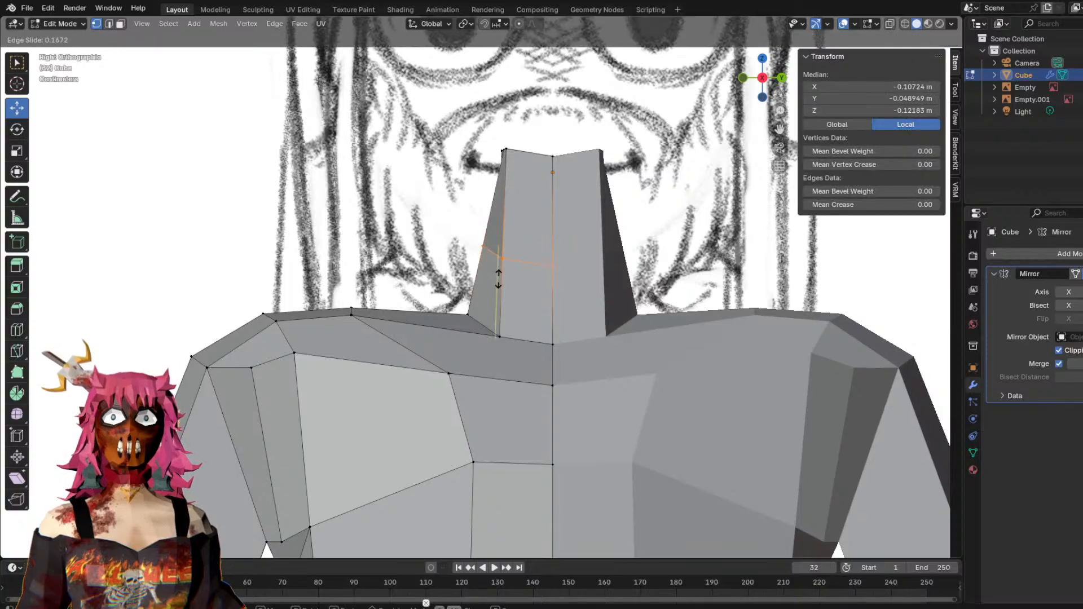
pyautogui.click(541, 327)
pyautogui.rightClick(602, 196)
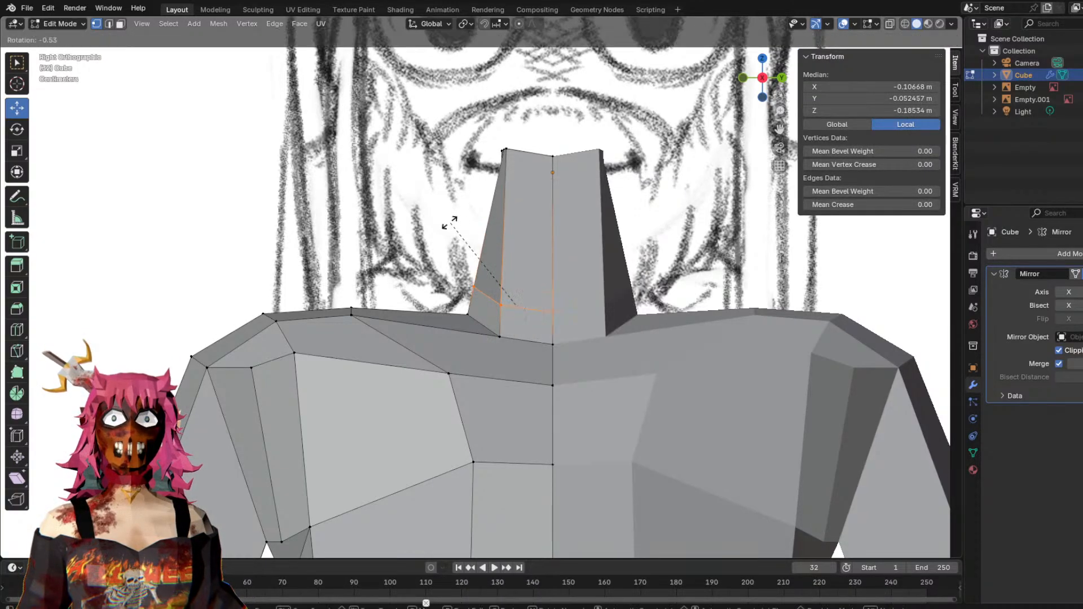
pyautogui.hotkey('ctrl', 'r')
pyautogui.click(515, 255)
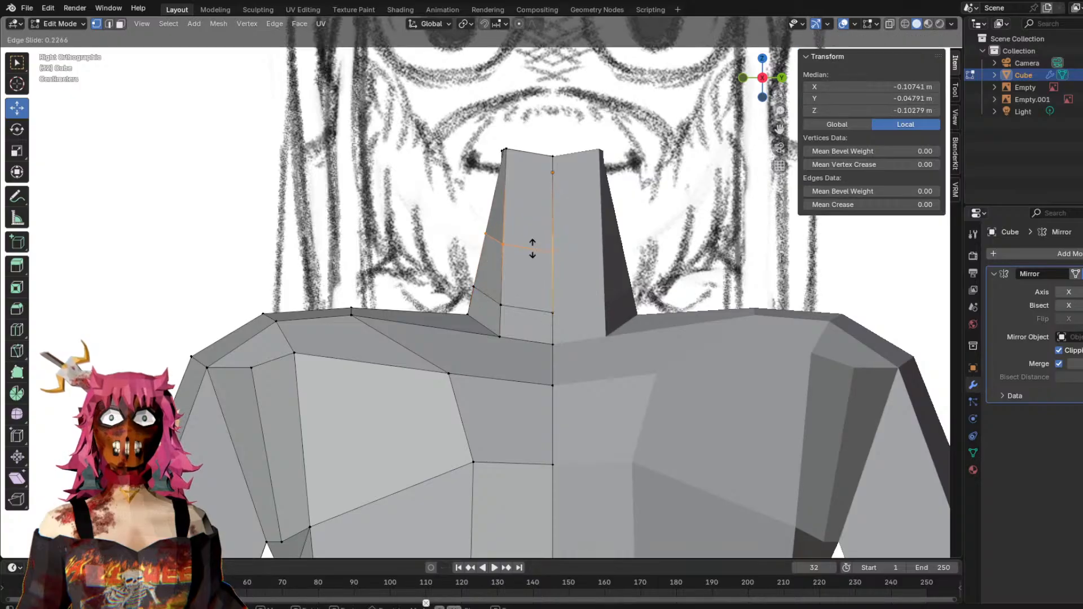
pyautogui.click(597, 264)
pyautogui.rightClick(310, 211)
# Add a third horizontal loop cut around the neck, slid to about Z -0.069 m.
pyautogui.hotkey('ctrl', 'r')
pyautogui.rightClick(530, 211)
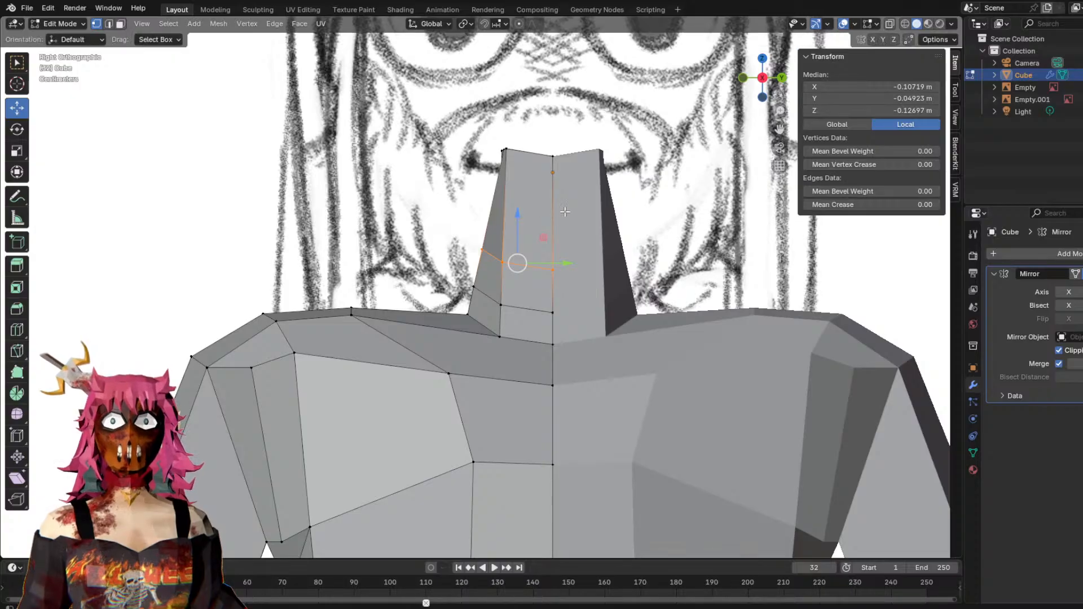
pyautogui.hotkey('ctrl', 'r')
pyautogui.click(497, 213)
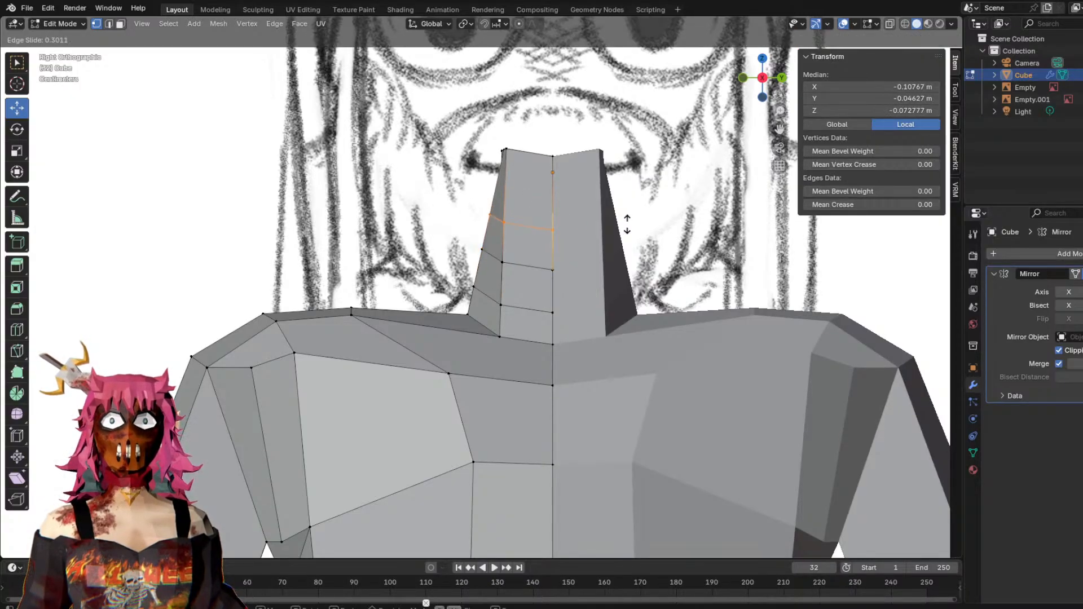
pyautogui.click(630, 221)
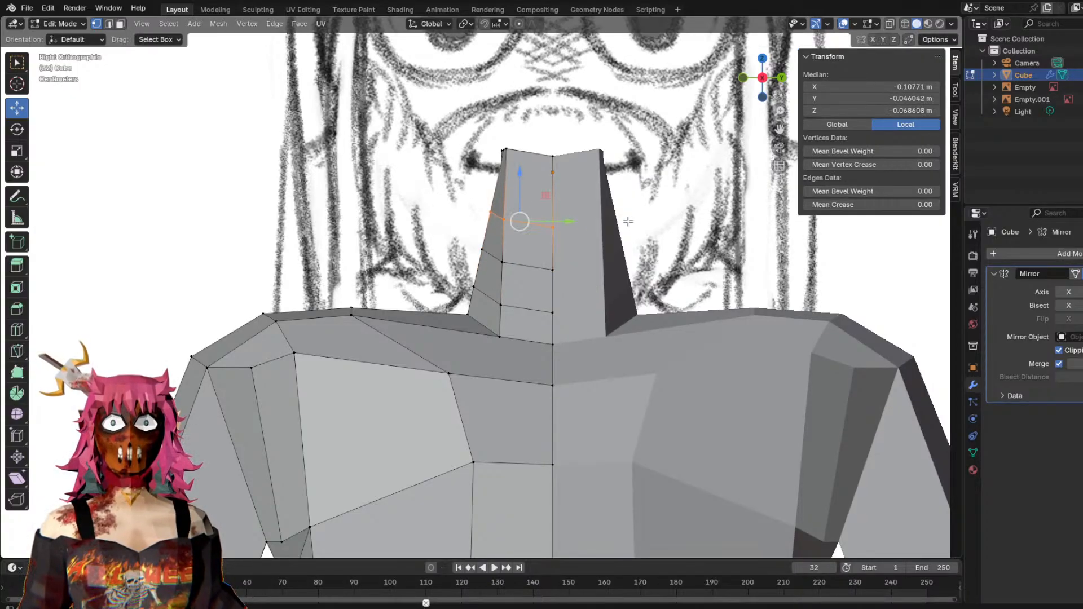
pyautogui.click(295, 163)
# Move the back corner vertex at the neck base along Y to about Y -0.086 m.
pyautogui.moveTo(462, 303); pyautogui.dragTo(664, 320, button='middle')
pyautogui.click(441, 358)
pyautogui.moveTo(440, 358); pyautogui.dragTo(511, 349, button='middle')
pyautogui.press('g')
pyautogui.press('y')
pyautogui.click(499, 350)
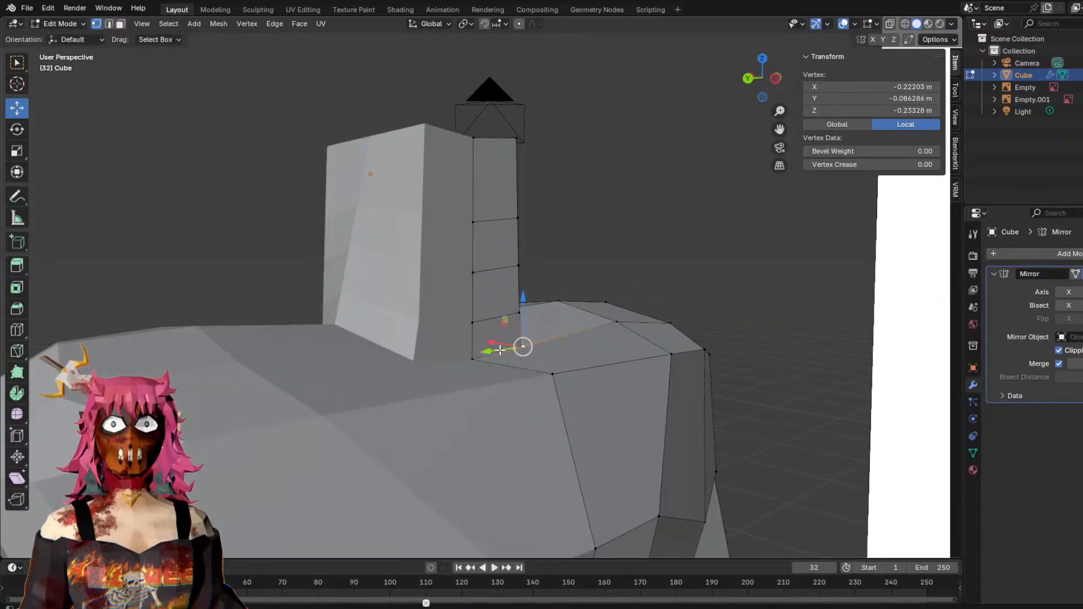
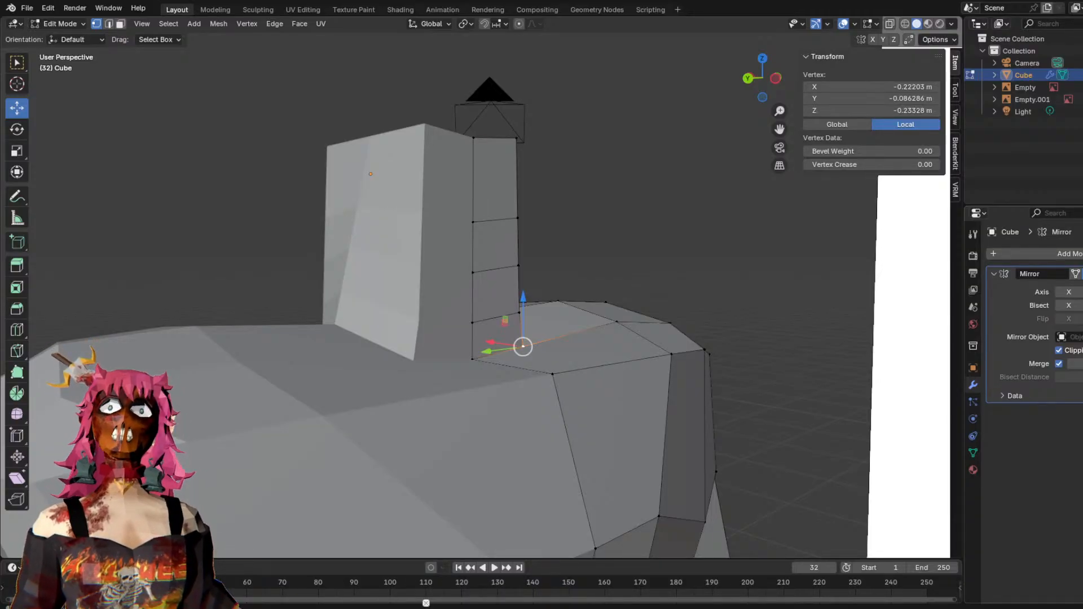
# Move the back centre vertex of the neck base and a neighbouring base vertex along X.
pyautogui.moveTo(739, 353); pyautogui.dragTo(506, 377, button='middle')
pyautogui.click(509, 383)
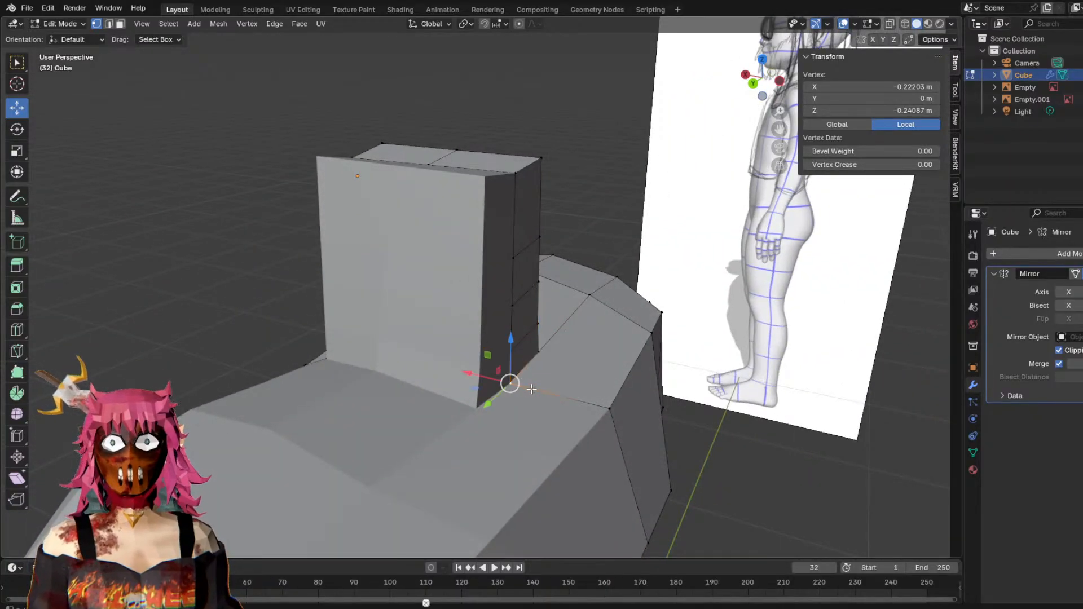
pyautogui.press('g')
pyautogui.press('x')
pyautogui.click(496, 379)
pyautogui.moveTo(496, 379); pyautogui.dragTo(601, 301, button='middle')
pyautogui.click(395, 298)
pyautogui.press('g')
pyautogui.press('x')
pyautogui.click(409, 297)
# Lower one neck base vertex along Z, then shift another base vertex horizontally and raise it slightly.
pyautogui.click(331, 387)
pyautogui.moveTo(572, 393); pyautogui.dragTo(454, 388, button='middle')
pyautogui.moveTo(332, 285); pyautogui.dragTo(332, 302)
pyautogui.moveTo(336, 316); pyautogui.dragTo(408, 332, button='middle')
pyautogui.click(420, 332)
pyautogui.moveTo(497, 345); pyautogui.dragTo(471, 370, button='middle')
pyautogui.moveTo(472, 324); pyautogui.dragTo(452, 317)
pyautogui.moveTo(517, 314); pyautogui.dragTo(461, 295, button='middle')
pyautogui.moveTo(463, 264); pyautogui.dragTo(462, 260)
# Nudge further neck base vertices horizontally to smooth the flare between neck and shoulder.
pyautogui.click(474, 323)
pyautogui.moveTo(519, 333); pyautogui.dragTo(498, 329, button='middle')
pyautogui.moveTo(502, 318); pyautogui.dragTo(494, 317)
pyautogui.moveTo(494, 317); pyautogui.dragTo(480, 290, button='middle')
pyautogui.click(498, 333)
pyautogui.moveTo(522, 331); pyautogui.dragTo(516, 331)
pyautogui.moveTo(516, 331); pyautogui.dragTo(553, 362, button='middle')
pyautogui.moveTo(554, 361); pyautogui.dragTo(534, 360)
# Shift one more neck base vertex horizontally and inspect the middle side base vertex.
pyautogui.click(580, 367)
pyautogui.moveTo(580, 367); pyautogui.dragTo(588, 314, button='middle')
pyautogui.moveTo(632, 327); pyautogui.dragTo(662, 331)
pyautogui.moveTo(661, 332); pyautogui.dragTo(550, 326, button='middle')
pyautogui.click(460, 318)
pyautogui.moveTo(484, 322); pyautogui.dragTo(406, 138, button='middle')
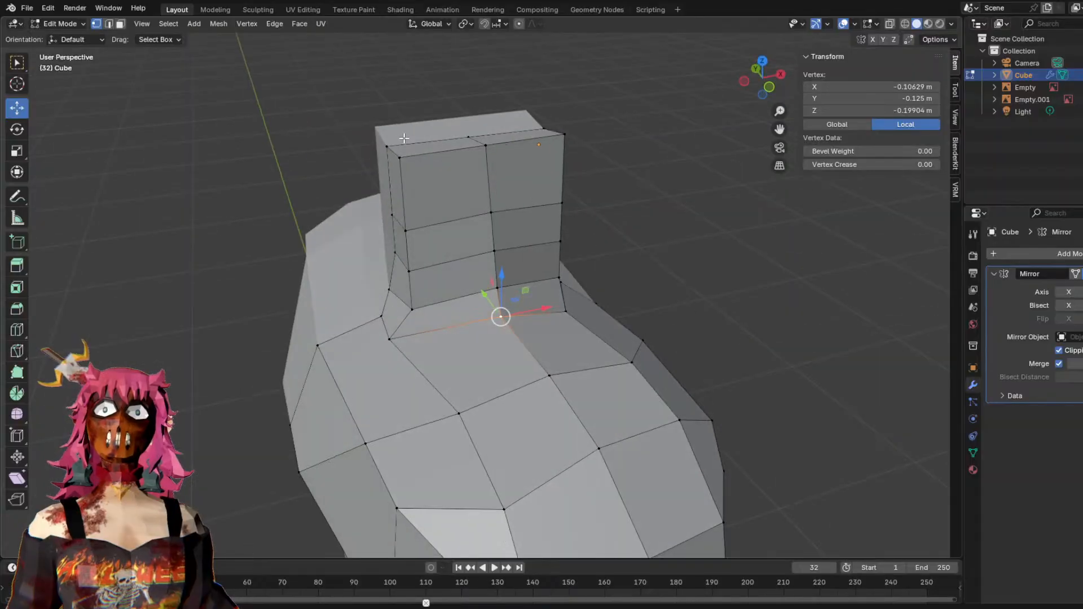
pyautogui.click(699, 208)
# Move the back corner vertex at the top of the neck forward to start rounding the neck's back edge.
pyautogui.moveTo(446, 182); pyautogui.dragTo(428, 221, button='middle')
pyautogui.click(386, 222)
pyautogui.moveTo(417, 203); pyautogui.dragTo(433, 247)
pyautogui.moveTo(434, 247); pyautogui.dragTo(427, 217, button='middle')
pyautogui.moveTo(430, 209); pyautogui.dragTo(418, 216)
pyautogui.click(382, 188)
# Move the back corner vertex in the neck's upper edge loop forward along X.
pyautogui.moveTo(382, 188); pyautogui.dragTo(380, 319, button='middle')
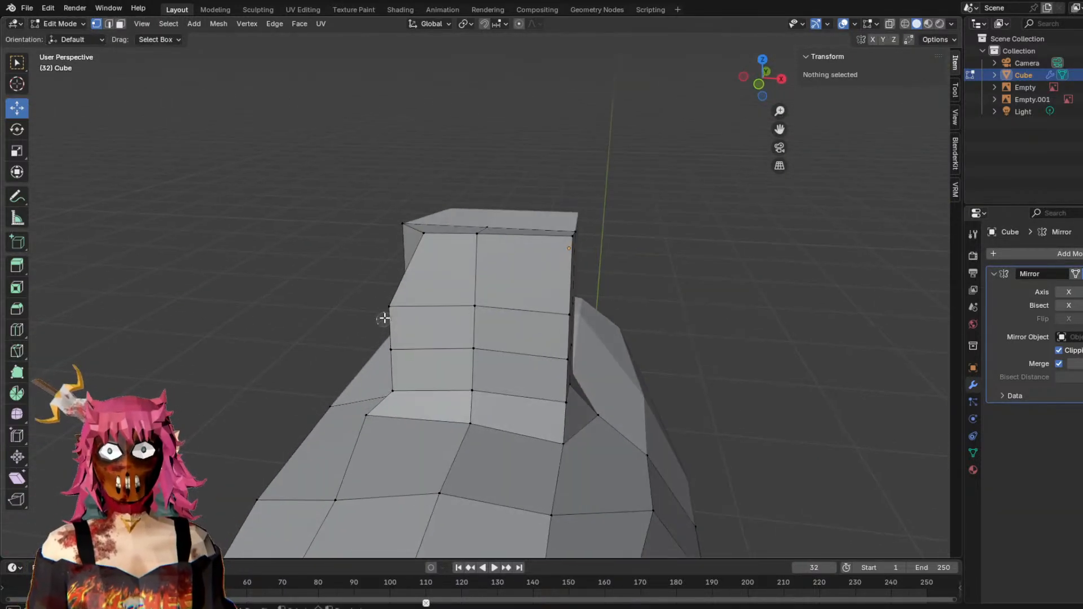
pyautogui.click(388, 307)
pyautogui.moveTo(427, 308); pyautogui.dragTo(443, 309)
pyautogui.moveTo(443, 309); pyautogui.dragTo(495, 364, button='middle')
pyautogui.keyDown('shift'); pyautogui.click(481, 351); pyautogui.keyUp('shift')
pyautogui.moveTo(598, 269); pyautogui.dragTo(530, 277, button='middle')
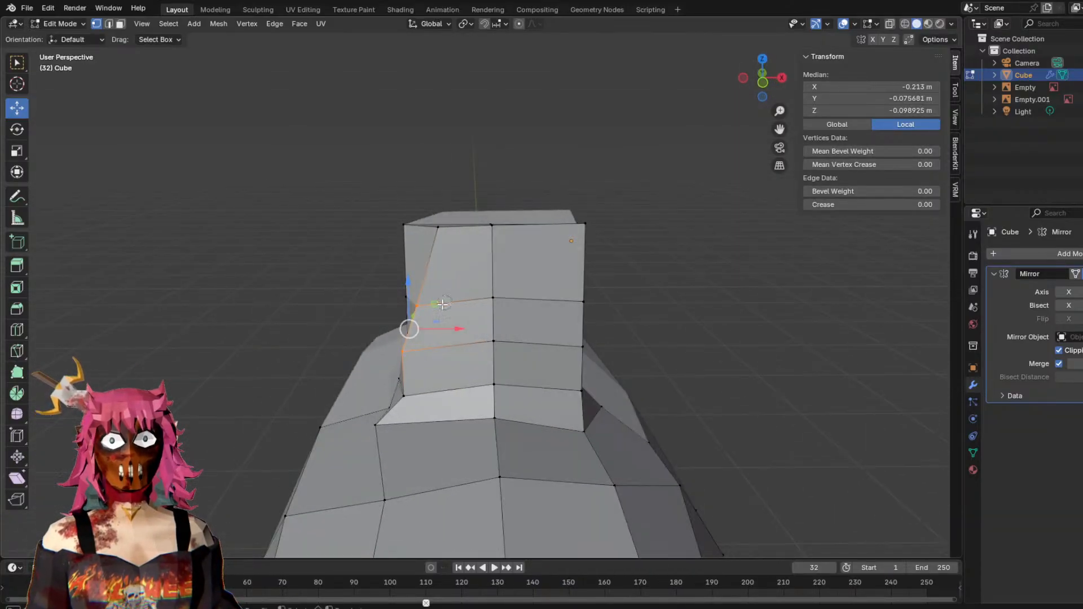
# Move the next back corner vertex down the neck and the back centre vertex above it forward along X.
pyautogui.click(404, 351)
pyautogui.moveTo(467, 301); pyautogui.dragTo(436, 306, button='middle')
pyautogui.moveTo(422, 352); pyautogui.dragTo(432, 350)
pyautogui.click(400, 298)
pyautogui.moveTo(419, 299); pyautogui.dragTo(434, 305)
# Move the back centre vertex of the neck's top edge forward along X and raise the adjacent back corner vertex slightly.
pyautogui.moveTo(434, 305); pyautogui.dragTo(394, 242, button='middle')
pyautogui.moveTo(475, 239); pyautogui.dragTo(450, 230, button='middle')
pyautogui.moveTo(443, 235); pyautogui.dragTo(458, 238)
pyautogui.moveTo(475, 236)
pyautogui.mouseDown(button='middle')
pyautogui.moveTo(444, 186)
pyautogui.moveTo(508, 204)
pyautogui.moveTo(469, 252)
pyautogui.mouseUp(button='middle')
pyautogui.click(418, 243)
pyautogui.moveTo(429, 237); pyautogui.dragTo(431, 229)
pyautogui.moveTo(485, 233); pyautogui.dragTo(512, 190, button='middle')
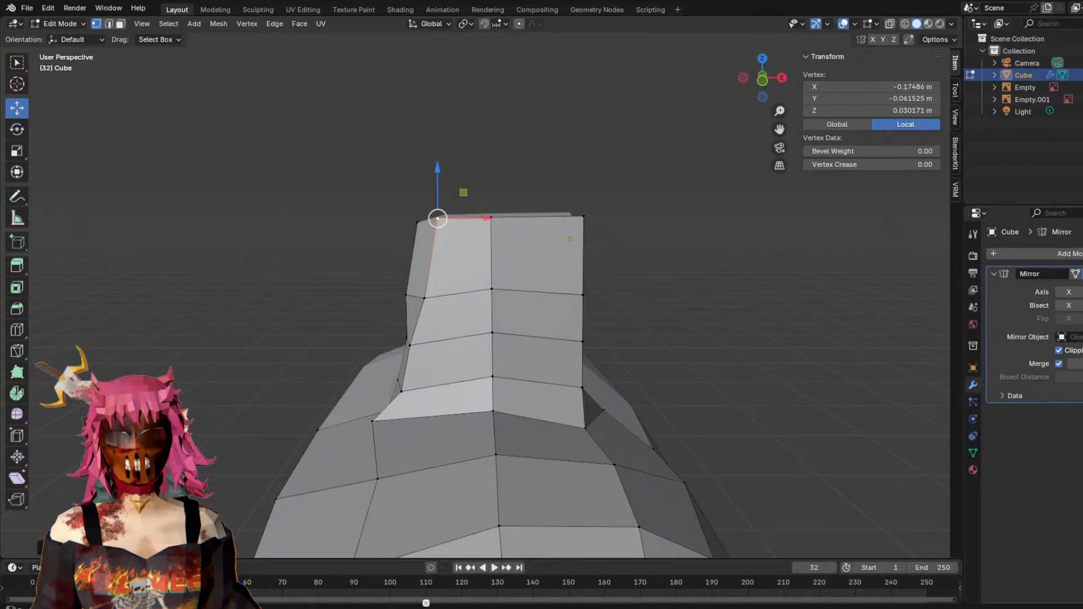
# Shift one neck vertex horizontally and raise the front corner vertex at the neck base along Z.
pyautogui.click(704, 241)
pyautogui.moveTo(706, 241); pyautogui.dragTo(736, 251, button='middle')
pyautogui.click(441, 356)
pyautogui.moveTo(443, 356)
pyautogui.mouseDown(button='middle')
pyautogui.moveTo(696, 334)
pyautogui.moveTo(510, 349)
pyautogui.moveTo(428, 331)
pyautogui.mouseUp(button='middle')
pyautogui.moveTo(419, 324); pyautogui.dragTo(493, 321)
pyautogui.moveTo(493, 322)
pyautogui.mouseDown(button='middle')
pyautogui.moveTo(595, 295)
pyautogui.moveTo(687, 290)
pyautogui.moveTo(784, 305)
pyautogui.moveTo(571, 297)
pyautogui.moveTo(448, 324)
pyautogui.mouseUp(button='middle')
pyautogui.click(358, 412)
pyautogui.moveTo(429, 366)
pyautogui.mouseDown(button='middle')
pyautogui.moveTo(443, 318)
pyautogui.moveTo(429, 370)
pyautogui.mouseUp(button='middle')
pyautogui.click(349, 374)
pyautogui.click(362, 413)
pyautogui.moveTo(357, 384); pyautogui.dragTo(356, 372)
pyautogui.moveTo(357, 372)
pyautogui.mouseDown(button='middle')
pyautogui.moveTo(591, 327)
pyautogui.moveTo(496, 332)
pyautogui.moveTo(459, 399)
pyautogui.moveTo(446, 402)
pyautogui.mouseUp(button='middle')
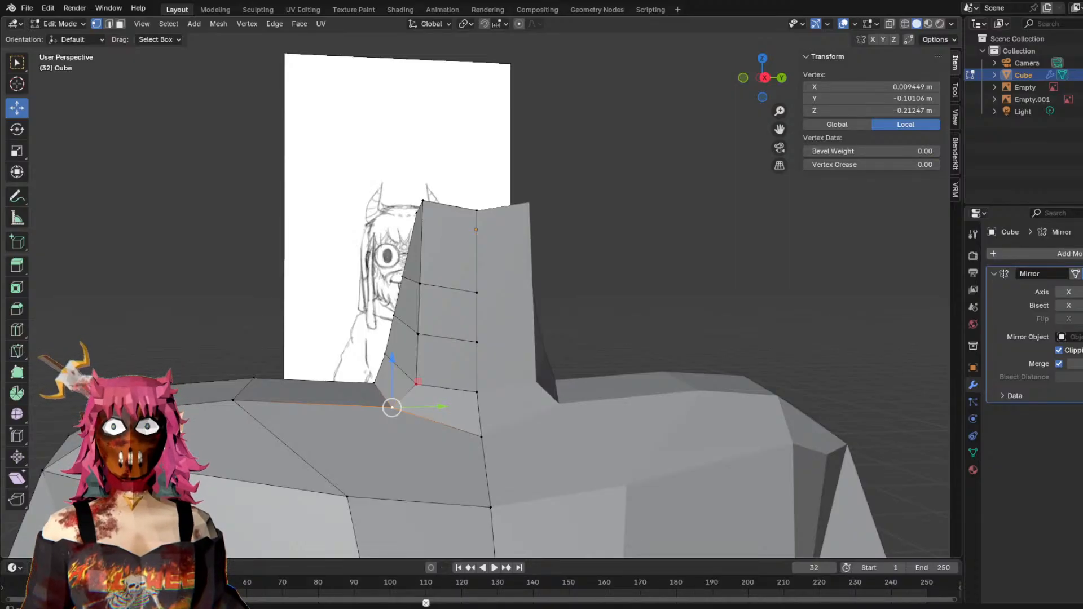
# Pull two front corner vertices of the neck back along X to round its front edge.
pyautogui.click(269, 194)
pyautogui.moveTo(440, 263); pyautogui.dragTo(395, 257, button='middle')
pyautogui.click(389, 248)
pyautogui.moveTo(379, 263); pyautogui.dragTo(440, 247)
pyautogui.moveTo(445, 247); pyautogui.dragTo(374, 276, button='middle')
pyautogui.click(370, 298)
pyautogui.moveTo(337, 314); pyautogui.dragTo(364, 302)
# Adjust the remaining front corner vertices of the neck along X to even out the rounded front.
pyautogui.moveTo(364, 303); pyautogui.dragTo(607, 304, button='middle')
pyautogui.click(580, 345)
pyautogui.moveTo(607, 344); pyautogui.dragTo(592, 343)
pyautogui.moveTo(592, 343)
pyautogui.mouseDown(button='middle')
pyautogui.moveTo(607, 336)
pyautogui.moveTo(539, 336)
pyautogui.moveTo(551, 367)
pyautogui.moveTo(649, 354)
pyautogui.moveTo(621, 361)
pyautogui.mouseUp(button='middle')
pyautogui.click(568, 392)
pyautogui.click(584, 392)
pyautogui.moveTo(584, 392)
pyautogui.mouseDown(button='middle')
pyautogui.moveTo(580, 343)
pyautogui.moveTo(466, 355)
pyautogui.moveTo(371, 286)
pyautogui.moveTo(551, 279)
pyautogui.moveTo(592, 302)
pyautogui.moveTo(594, 320)
pyautogui.moveTo(568, 316)
pyautogui.mouseUp(button='middle')
pyautogui.click(374, 287)
pyautogui.press('g')
pyautogui.press('x')
pyautogui.click(387, 285)
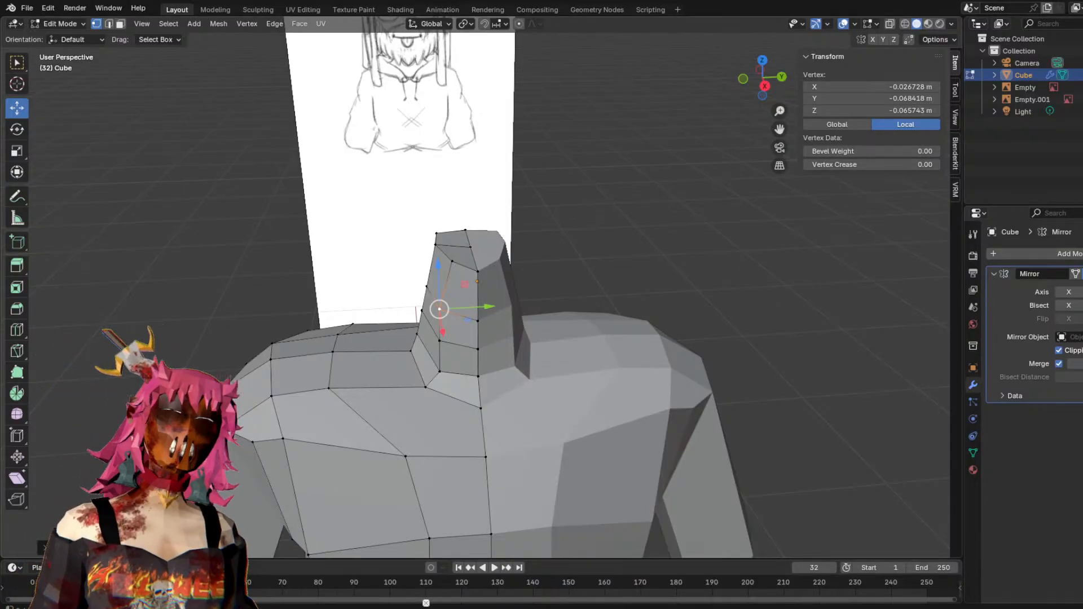
# Enlarge the 3D viewport and shift the front centre vertex of the neck's top edge along X.
pyautogui.moveTo(728, 560); pyautogui.dragTo(714, 591)
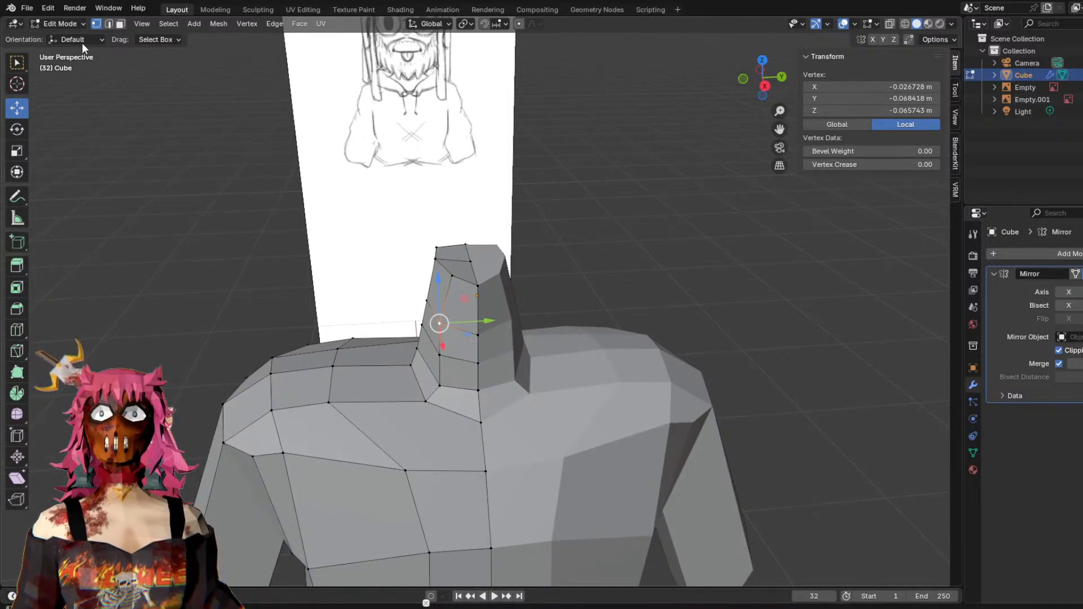
pyautogui.moveTo(689, 247); pyautogui.dragTo(707, 286, button='middle')
pyautogui.click(541, 283)
pyautogui.moveTo(637, 257); pyautogui.dragTo(585, 260, button='middle')
pyautogui.click(541, 283)
pyautogui.moveTo(570, 303); pyautogui.dragTo(577, 300)
pyautogui.moveTo(648, 247); pyautogui.dragTo(418, 123, button='middle')
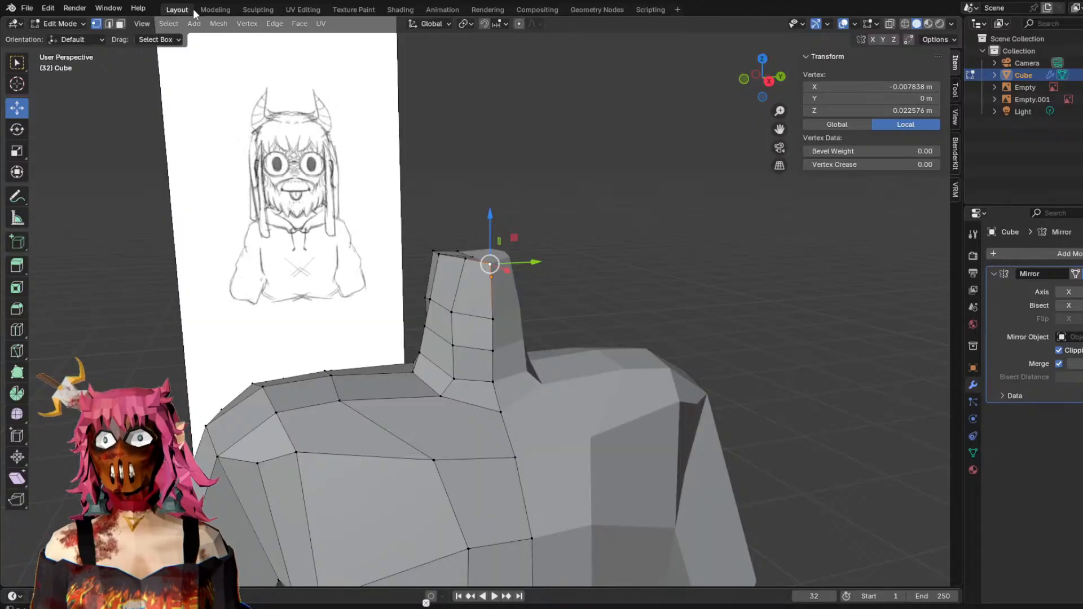
pyautogui.moveTo(665, 205); pyautogui.dragTo(624, 206, button='middle')
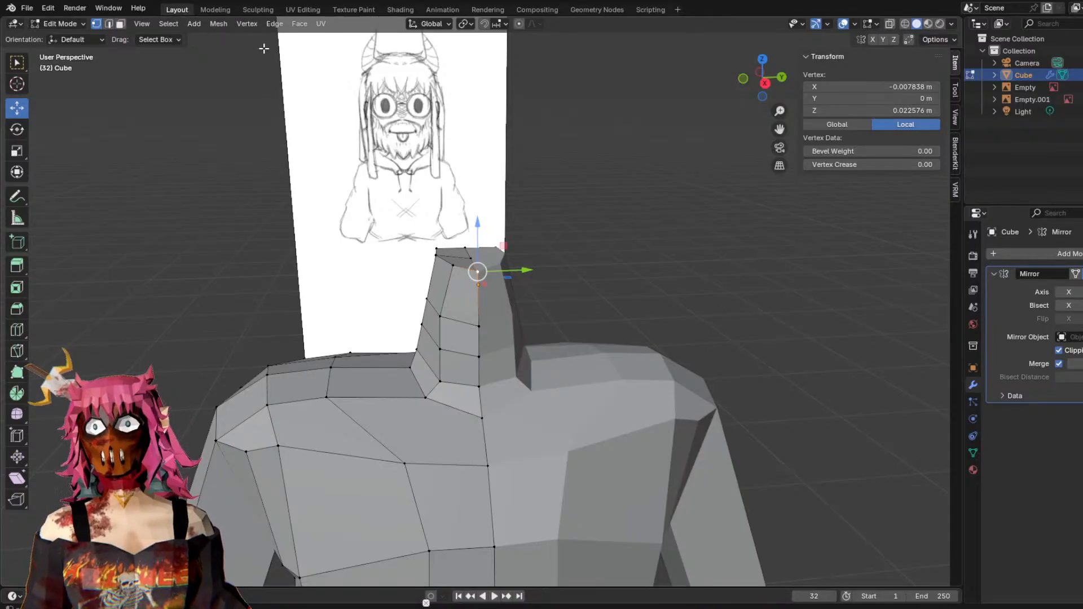
# Shift the front corner vertex of the neck's top edge slightly along X.
pyautogui.moveTo(554, 163); pyautogui.dragTo(620, 240, button='middle')
pyautogui.scroll(2, 689, 210)
pyautogui.click(544, 260)
pyautogui.moveTo(572, 260); pyautogui.dragTo(566, 260)
pyautogui.moveTo(566, 260); pyautogui.dragTo(492, 203, button='middle')
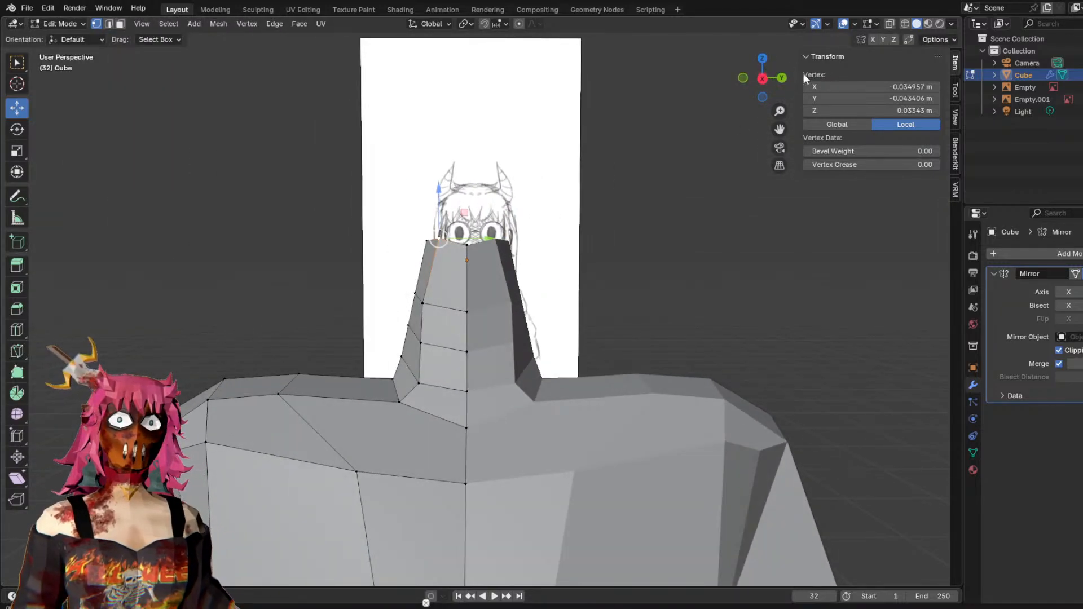
# Try pulling the centre vertex of the neck's top face far upward along Z.
pyautogui.moveTo(597, 203); pyautogui.dragTo(451, 243, button='middle')
pyautogui.click(466, 251)
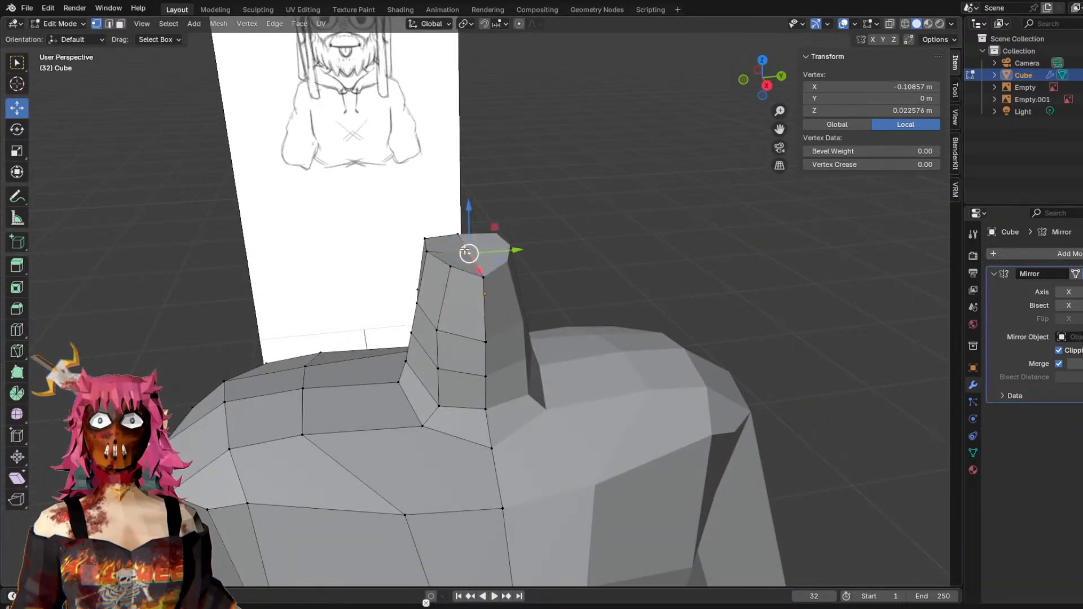
pyautogui.moveTo(468, 218); pyautogui.dragTo(468, 33)
pyautogui.scroll(-6, 597, 185)
pyautogui.moveTo(597, 185); pyautogui.dragTo(559, 219, button='middle')
pyautogui.scroll(4, 588, 203)
pyautogui.moveTo(470, 97); pyautogui.dragTo(471, 17)
pyautogui.scroll(-4, 511, 437)
pyautogui.moveTo(511, 437); pyautogui.dragTo(621, 387, button='middle')
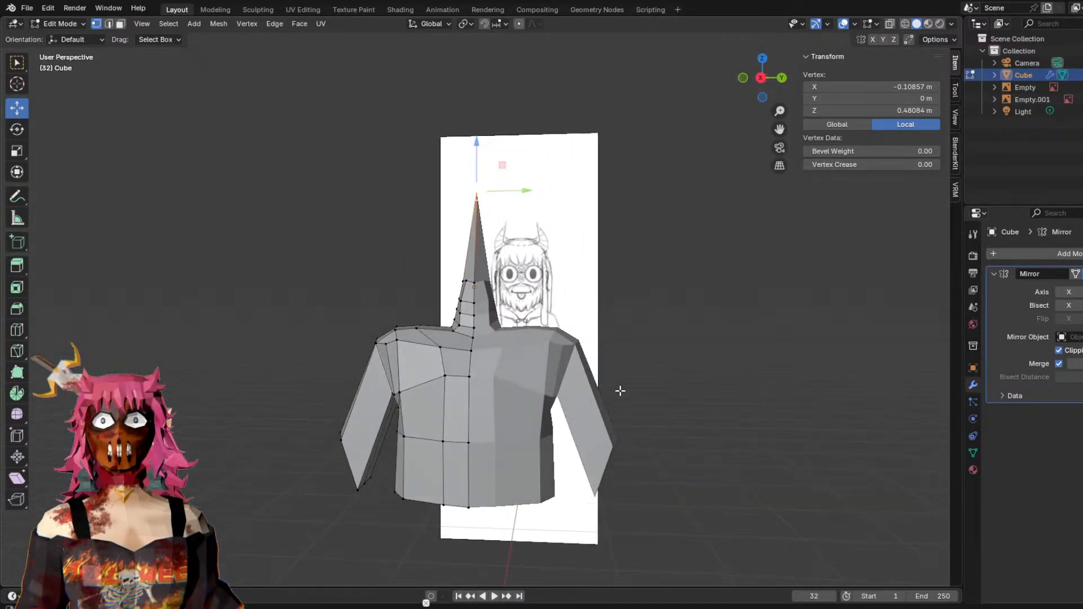
pyautogui.scroll(3, 621, 387)
pyautogui.moveTo(768, 313); pyautogui.dragTo(697, 324, button='middle')
pyautogui.click(907, 24)
pyautogui.click(920, 23)
pyautogui.moveTo(701, 205); pyautogui.dragTo(682, 248, button='middle')
pyautogui.scroll(2, 637, 182)
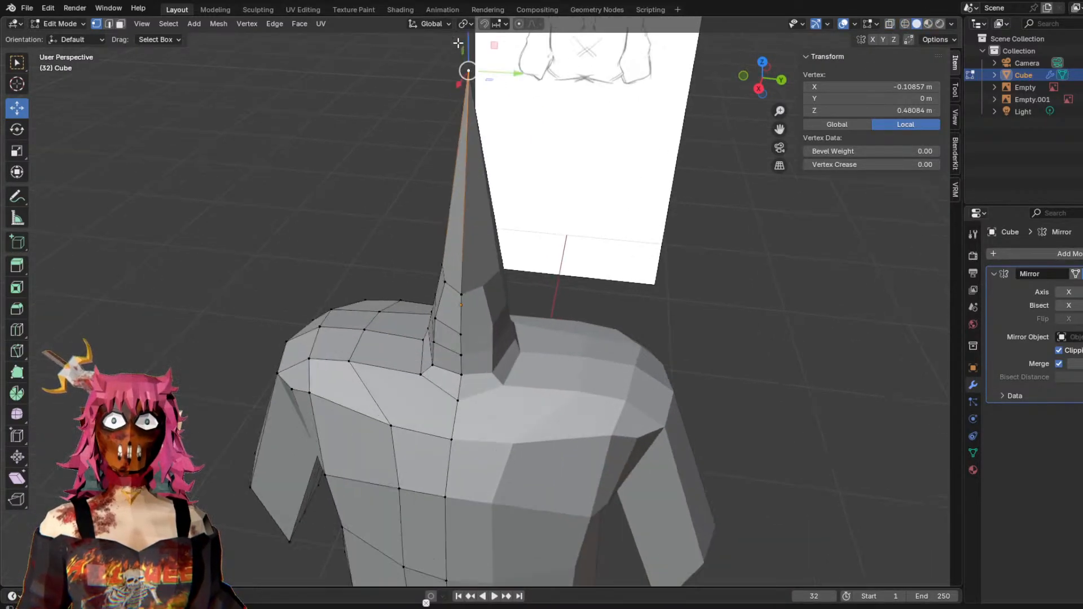
# Lower the neck's top centre vertex along Z and delete it to open the top of the neck.
pyautogui.moveTo(469, 47); pyautogui.dragTo(472, 251)
pyautogui.rightClick(469, 231)
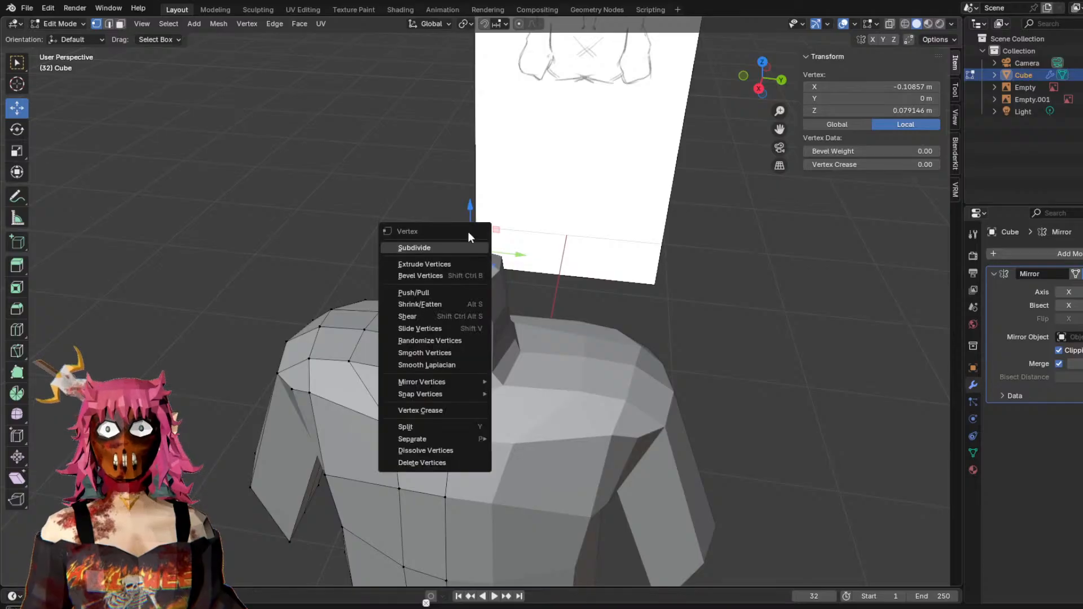
pyautogui.click(442, 462)
pyautogui.moveTo(529, 283)
pyautogui.mouseDown(button='middle')
pyautogui.moveTo(564, 290)
pyautogui.moveTo(498, 358)
pyautogui.moveTo(559, 212)
pyautogui.moveTo(561, 259)
pyautogui.moveTo(598, 220)
pyautogui.moveTo(579, 331)
pyautogui.mouseUp(button='middle')
pyautogui.scroll(3, 590, 250)
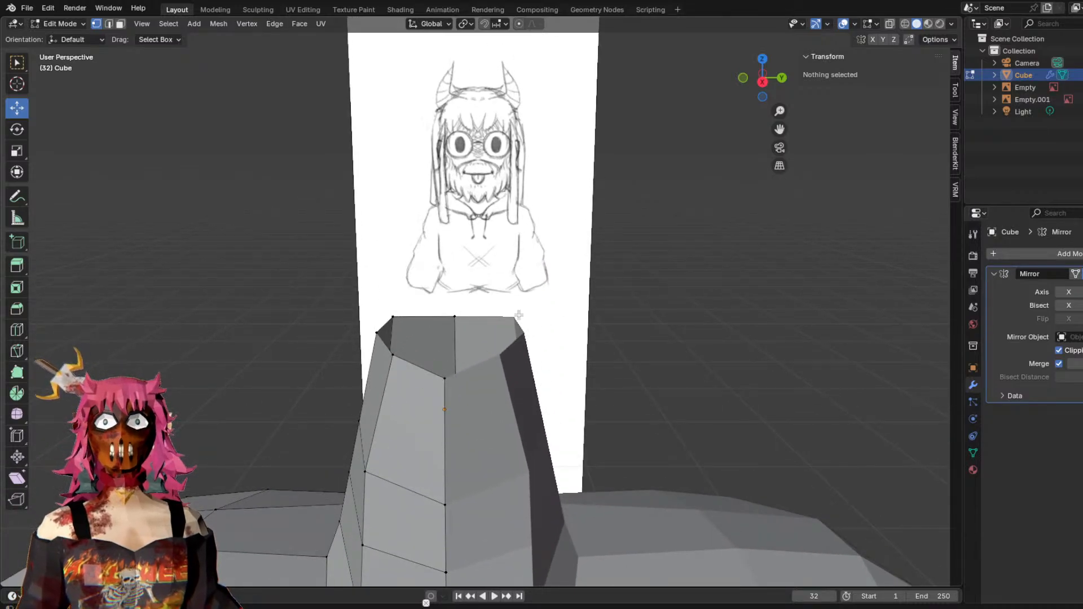
pyautogui.moveTo(565, 366)
pyautogui.mouseDown(button='middle')
pyautogui.moveTo(646, 382)
pyautogui.moveTo(576, 360)
pyautogui.moveTo(539, 366)
pyautogui.moveTo(576, 356)
pyautogui.moveTo(544, 375)
pyautogui.moveTo(580, 251)
pyautogui.moveTo(670, 269)
pyautogui.moveTo(578, 268)
pyautogui.moveTo(725, 272)
pyautogui.moveTo(564, 273)
pyautogui.moveTo(570, 295)
pyautogui.moveTo(742, 302)
pyautogui.moveTo(568, 295)
pyautogui.moveTo(789, 300)
pyautogui.moveTo(713, 250)
pyautogui.moveTo(685, 282)
pyautogui.moveTo(525, 252)
pyautogui.moveTo(598, 269)
pyautogui.mouseUp(button='middle')
# Move an upper back shoulder vertex forward along X and adjust the neighbouring back vertex.
pyautogui.click(414, 294)
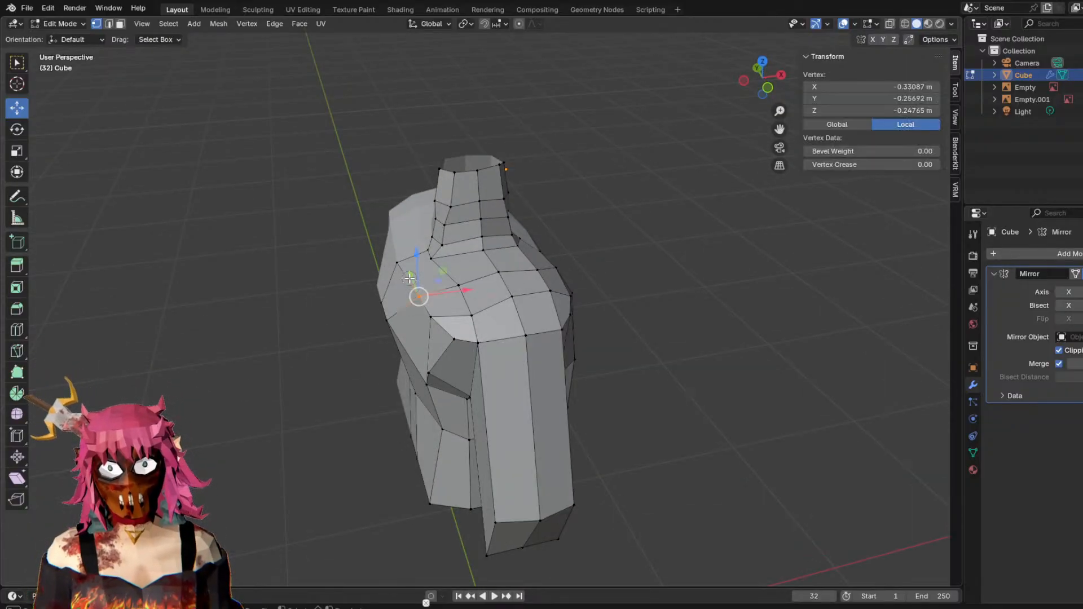
pyautogui.moveTo(490, 271); pyautogui.dragTo(464, 270, button='middle')
pyautogui.moveTo(439, 264); pyautogui.dragTo(450, 265)
pyautogui.click(383, 299)
pyautogui.moveTo(423, 300); pyautogui.dragTo(423, 355)
pyautogui.click(394, 325)
pyautogui.click(386, 353)
pyautogui.click(373, 303)
# Move two adjacent mid-back vertices forward along X together, and adjust the back centre vertex separately.
pyautogui.moveTo(385, 315); pyautogui.dragTo(419, 317, button='middle')
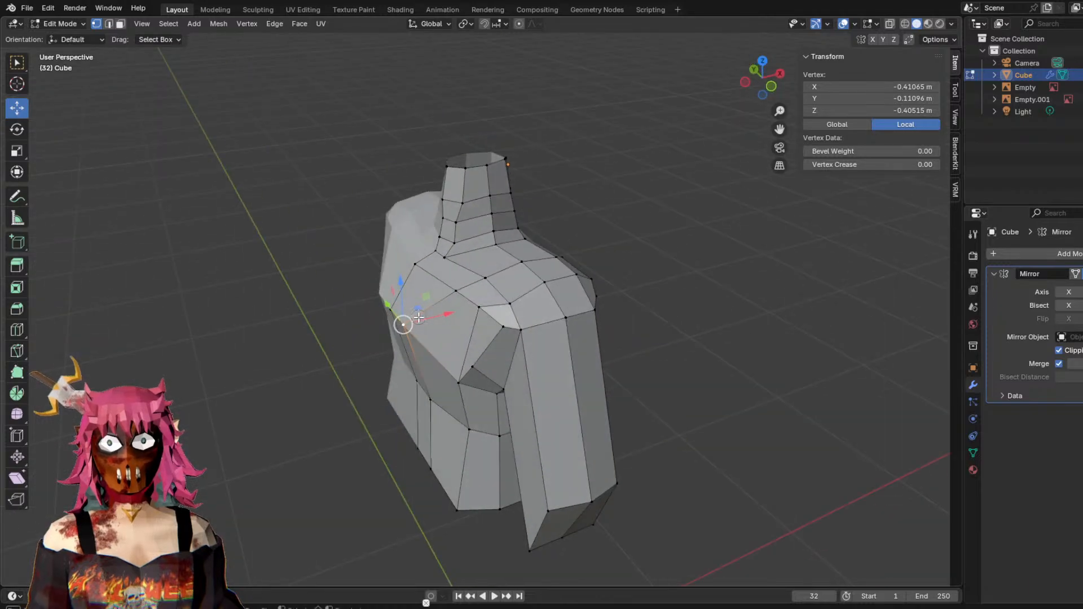
pyautogui.keyDown('shift'); pyautogui.click(390, 310); pyautogui.keyUp('shift')
pyautogui.moveTo(439, 307); pyautogui.dragTo(448, 304)
pyautogui.moveTo(481, 285); pyautogui.dragTo(449, 250, button='middle')
pyautogui.click(386, 312)
pyautogui.moveTo(412, 310); pyautogui.dragTo(424, 308)
pyautogui.moveTo(424, 308); pyautogui.dragTo(458, 313, button='middle')
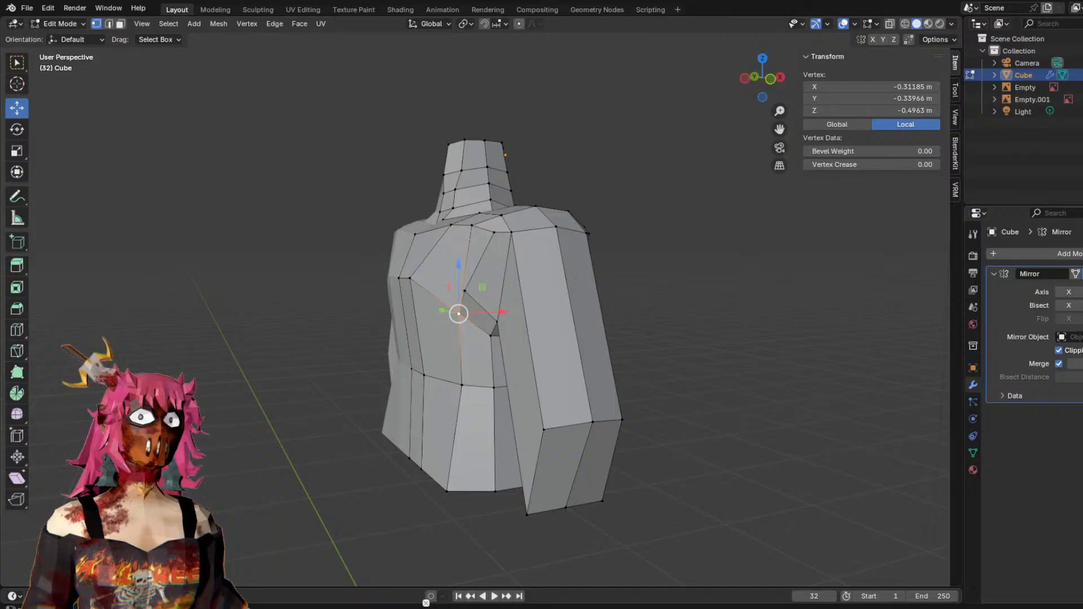
# Compare the torso with the side and front reference drawings, using X-ray to see the sketch through the mesh.
pyautogui.moveTo(694, 293); pyautogui.dragTo(570, 248, button='middle')
pyautogui.click(771, 82)
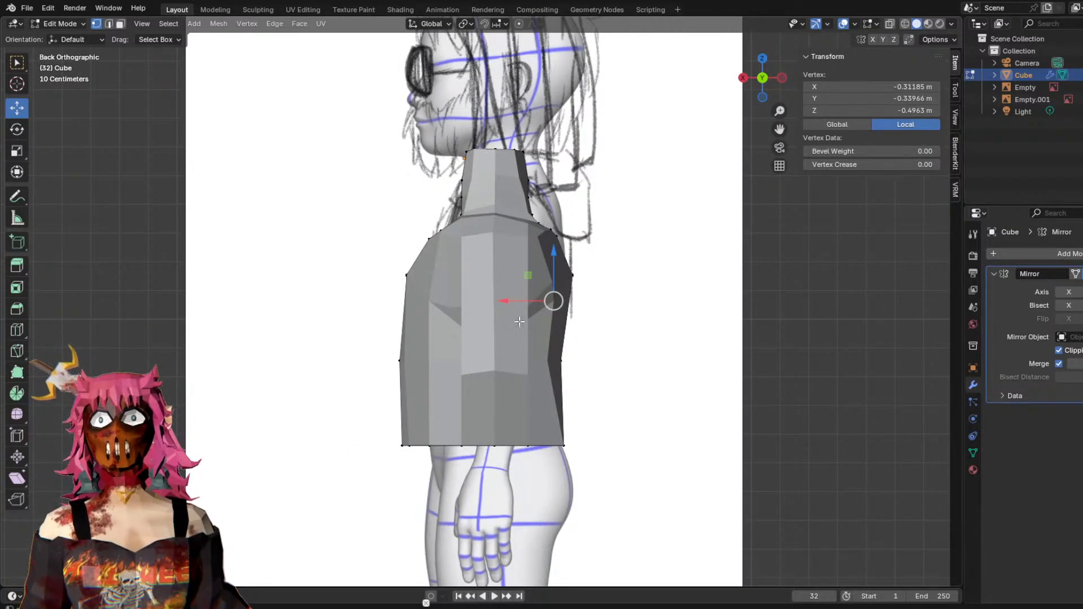
pyautogui.moveTo(514, 219); pyautogui.dragTo(810, 209, button='middle')
pyautogui.click(776, 78)
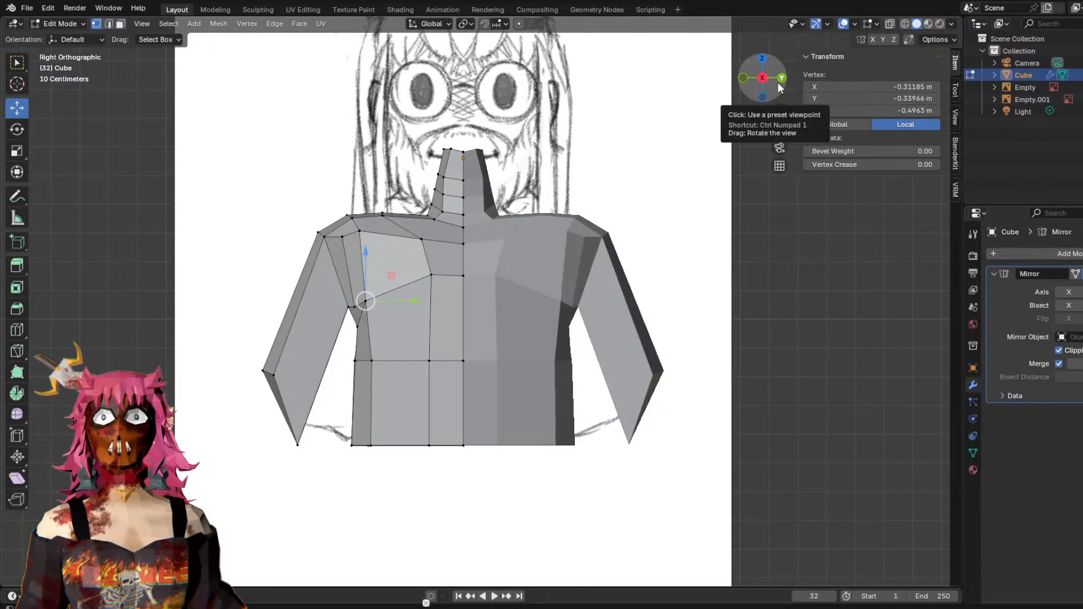
pyautogui.click(890, 23)
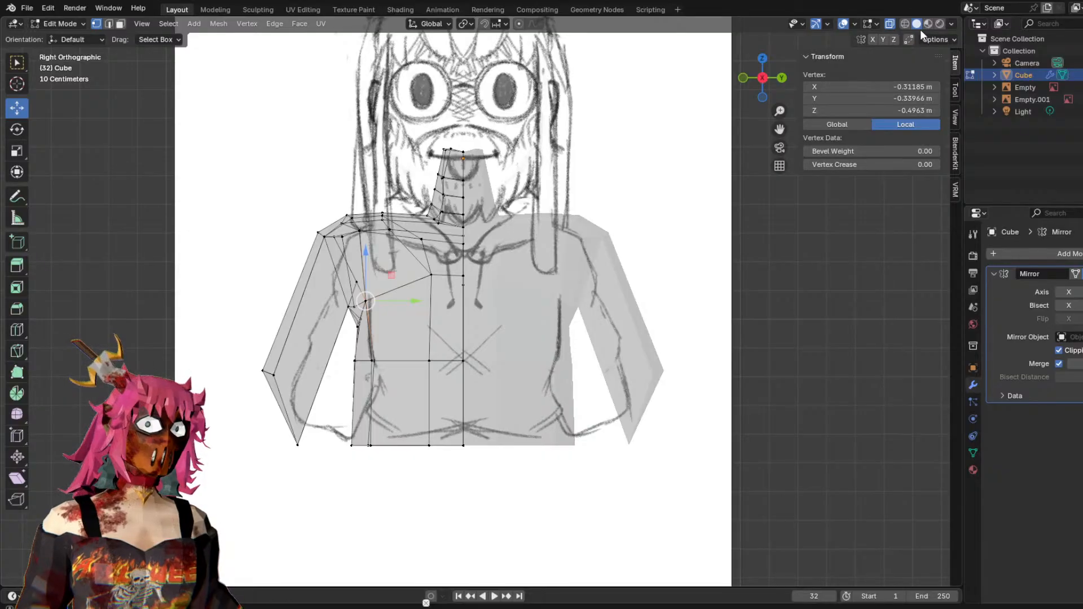
pyautogui.moveTo(667, 237); pyautogui.dragTo(437, 249, button='middle')
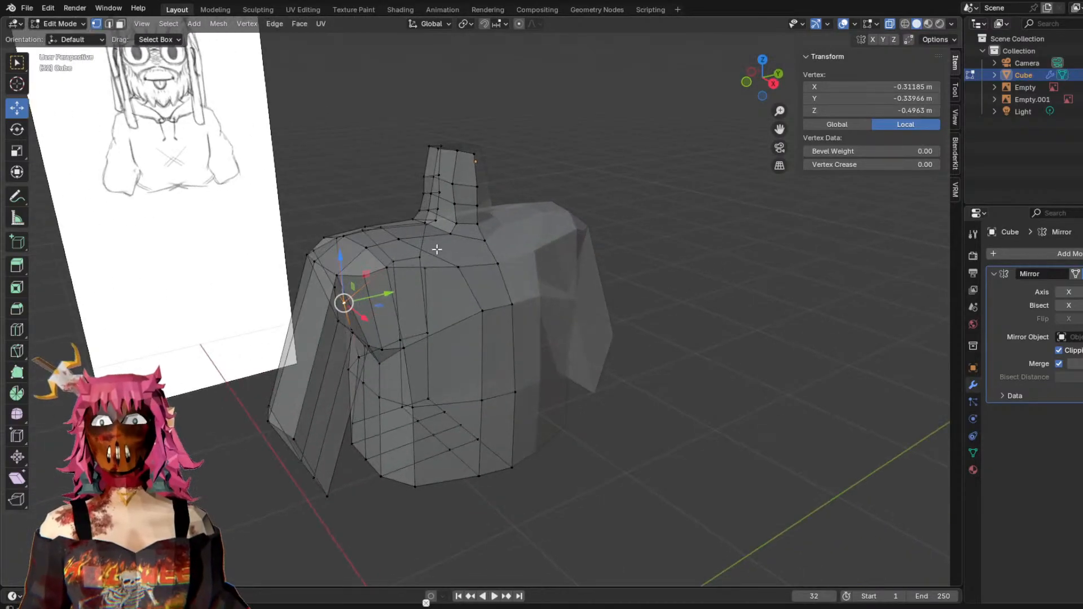
pyautogui.moveTo(637, 207); pyautogui.dragTo(556, 276, button='middle')
pyautogui.moveTo(472, 187); pyautogui.dragTo(527, 208, button='middle')
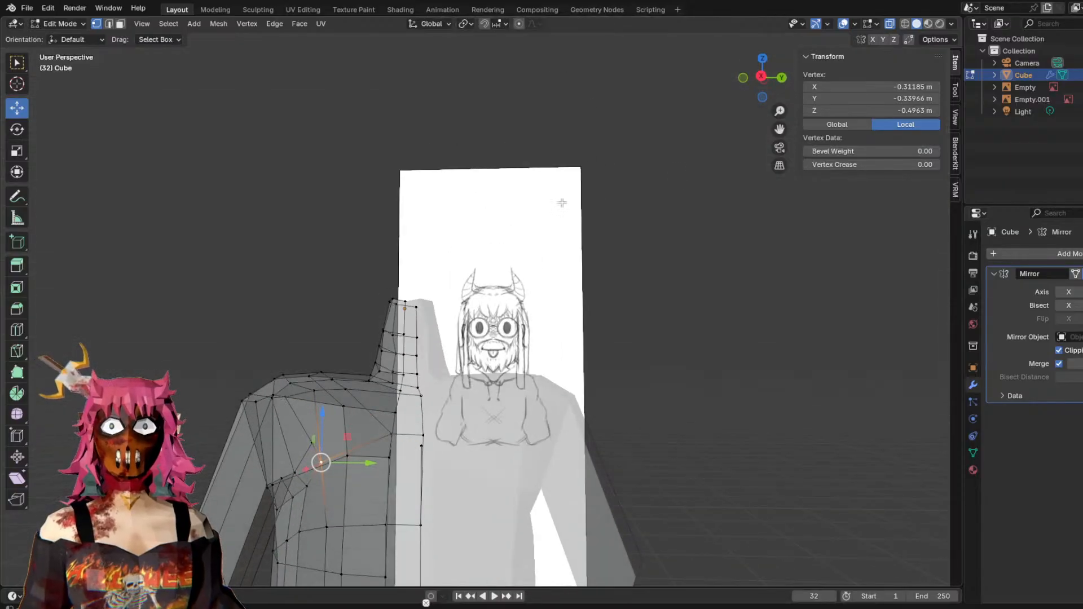
pyautogui.moveTo(510, 267); pyautogui.dragTo(629, 168, button='middle')
pyautogui.scroll(-3, 714, 122)
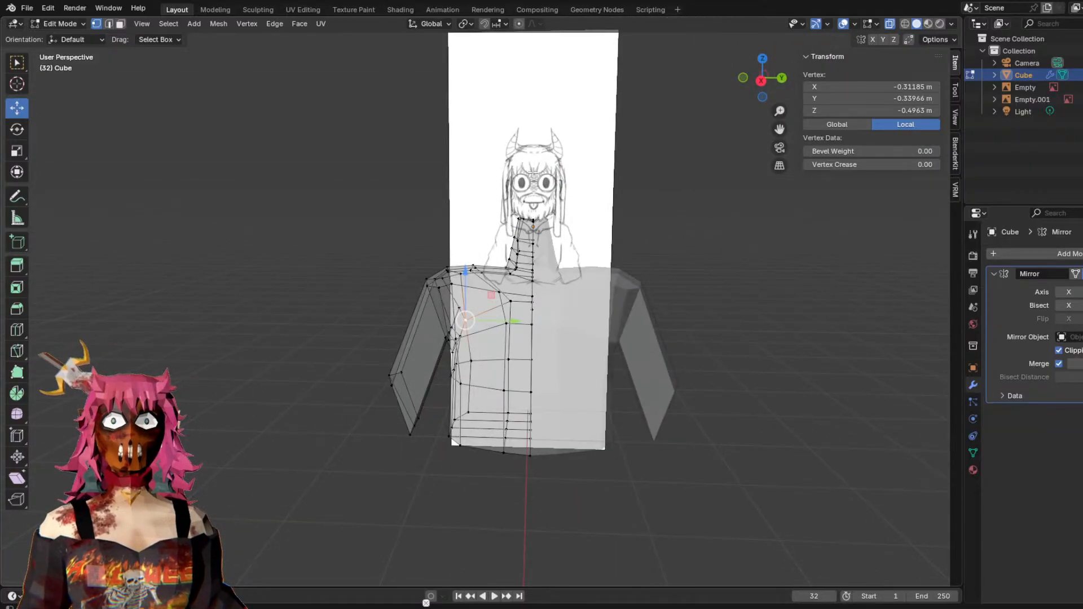
pyautogui.moveTo(625, 181); pyautogui.dragTo(641, 235, button='middle')
pyautogui.scroll(3, 557, 264)
pyautogui.moveTo(592, 354); pyautogui.dragTo(448, 220, button='middle')
# Turn off X-ray and knife a cut across the middle of the sleeve's end faces.
pyautogui.click(433, 290)
pyautogui.scroll(3, 535, 279)
pyautogui.keyDown('shift'); pyautogui.moveTo(534, 279); pyautogui.dragTo(545, 296, button='middle'); pyautogui.keyUp('shift')
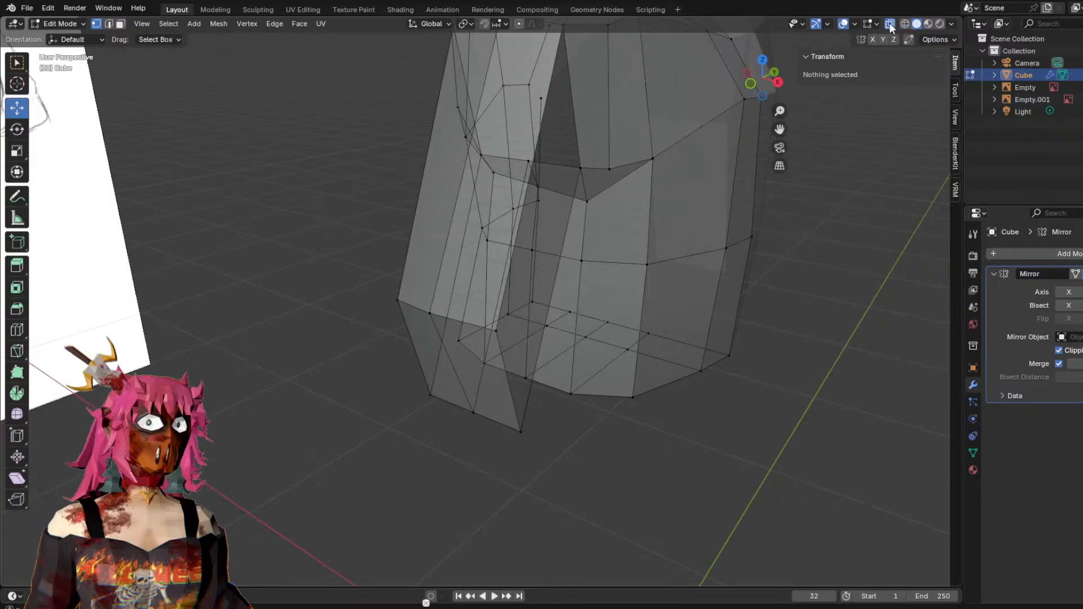
pyautogui.click(890, 24)
pyautogui.moveTo(665, 261); pyautogui.dragTo(502, 387, button='middle')
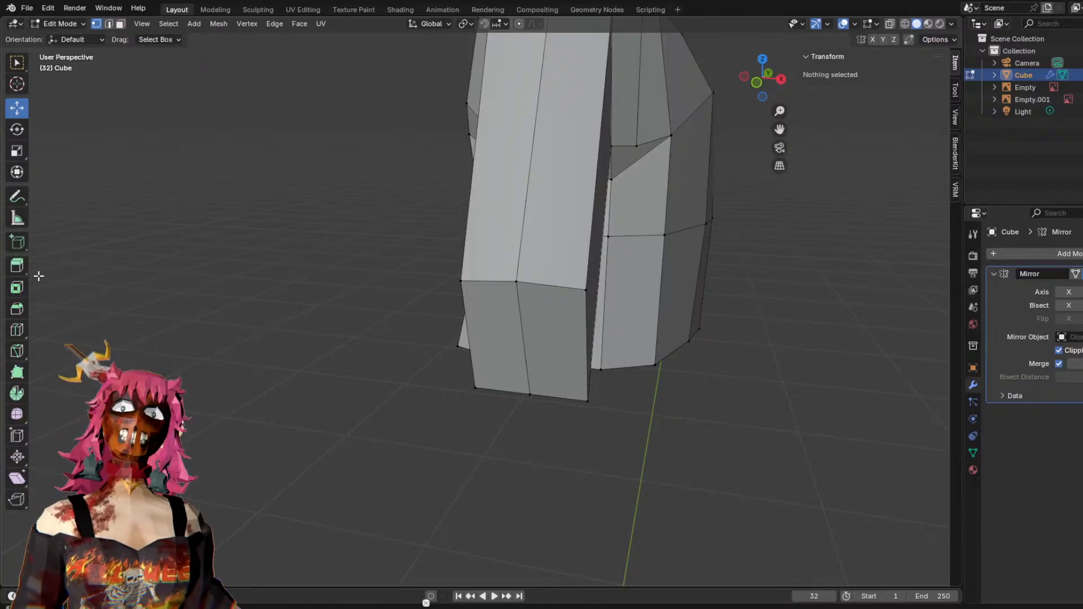
pyautogui.click(16, 352)
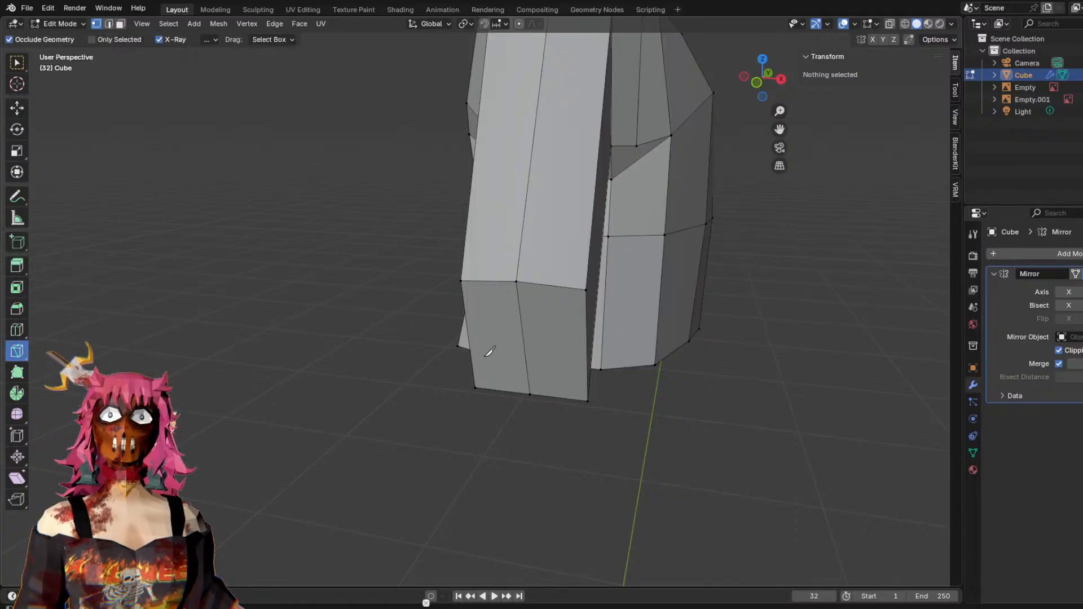
pyautogui.moveTo(483, 378); pyautogui.dragTo(547, 245, button='middle')
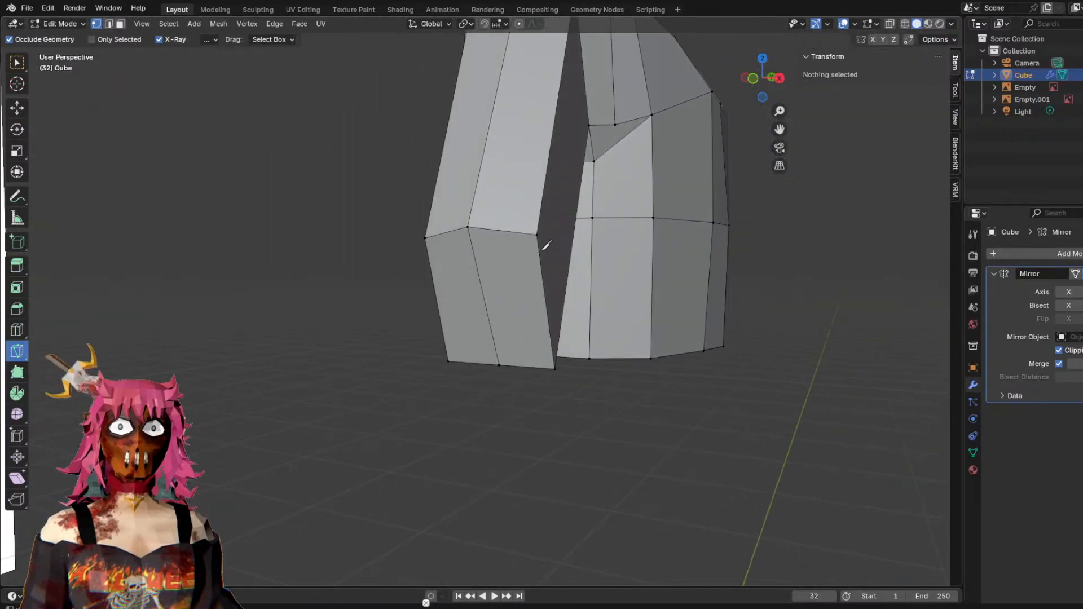
pyautogui.click(546, 296)
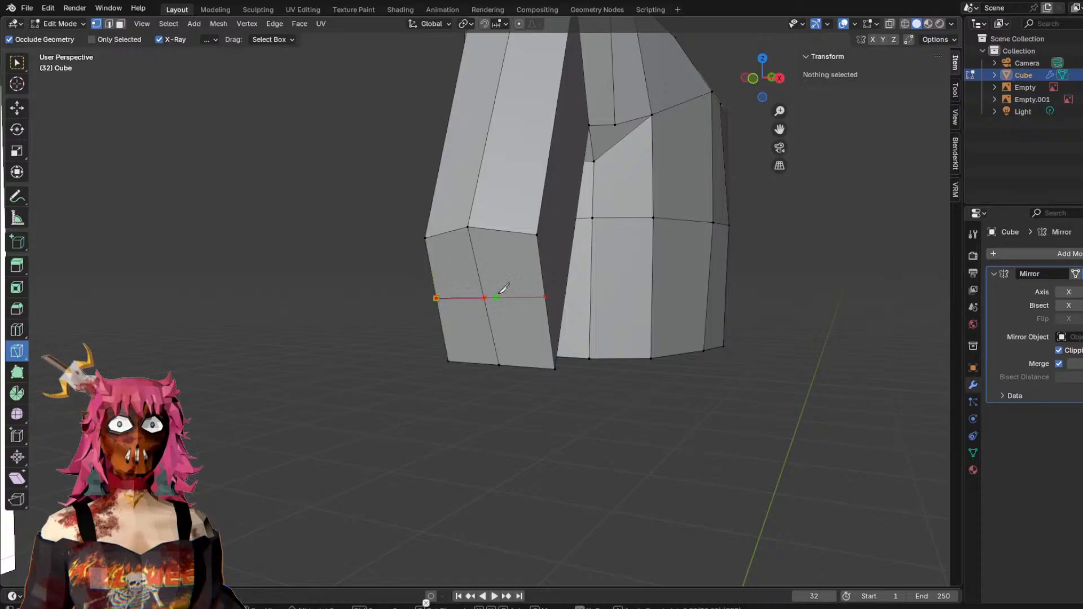
pyautogui.press('Return')
# Move the middle vertex of the sleeve-end cut outward along Y and down along Z.
pyautogui.moveTo(658, 271); pyautogui.dragTo(523, 279, button='middle')
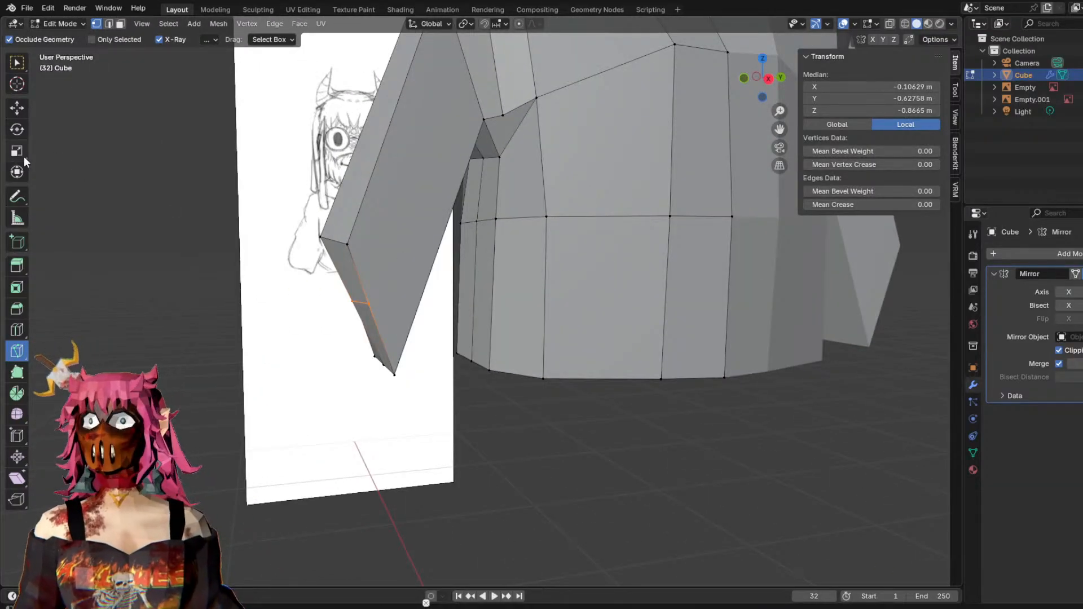
pyautogui.click(17, 111)
pyautogui.moveTo(362, 305); pyautogui.dragTo(483, 313, button='middle')
pyautogui.click(442, 319)
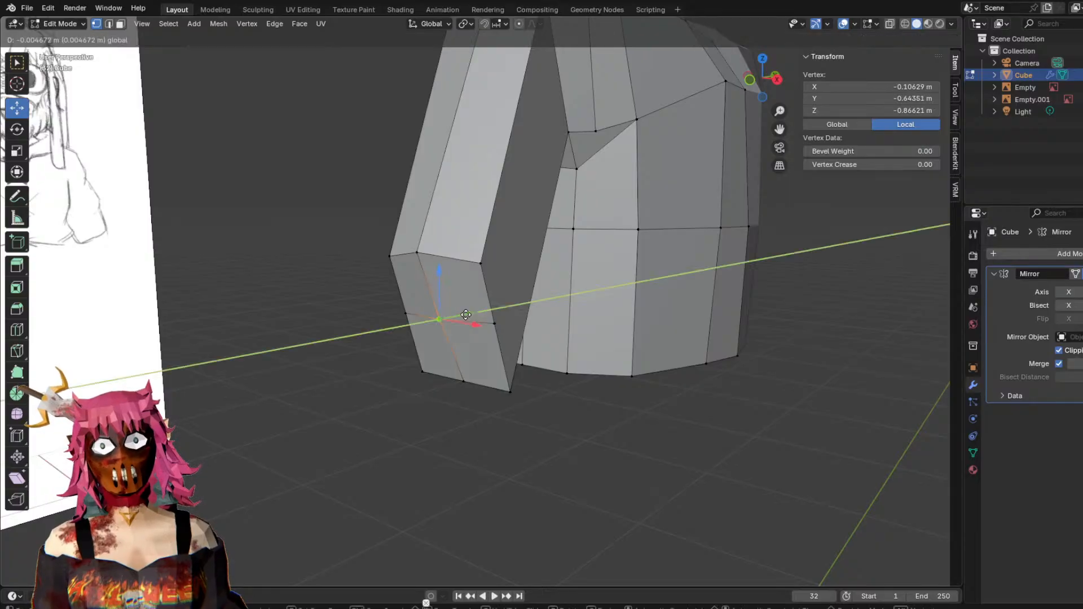
pyautogui.moveTo(468, 314); pyautogui.dragTo(458, 317)
pyautogui.moveTo(458, 317); pyautogui.dragTo(367, 286, button='middle')
pyautogui.moveTo(292, 244); pyautogui.dragTo(292, 279)
# Raise the bottom back and bottom middle vertices of the sleeve end along Z.
pyautogui.click(351, 347)
pyautogui.moveTo(352, 339); pyautogui.dragTo(365, 274)
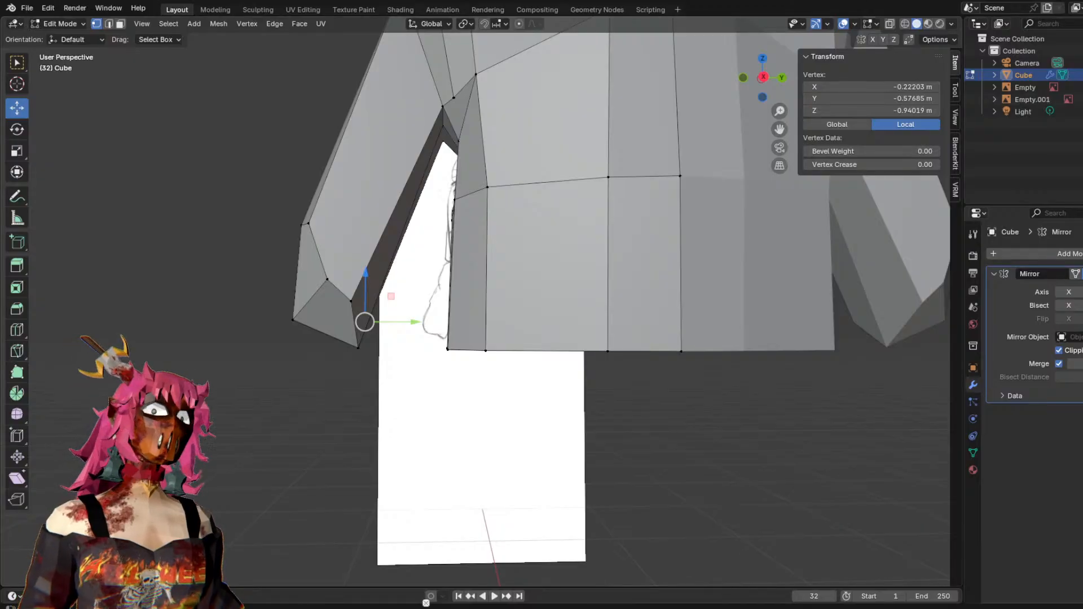
pyautogui.moveTo(461, 245); pyautogui.dragTo(441, 279, button='middle')
pyautogui.click(347, 348)
pyautogui.moveTo(422, 343)
pyautogui.mouseDown(button='middle')
pyautogui.moveTo(411, 312)
pyautogui.moveTo(416, 342)
pyautogui.mouseUp(button='middle')
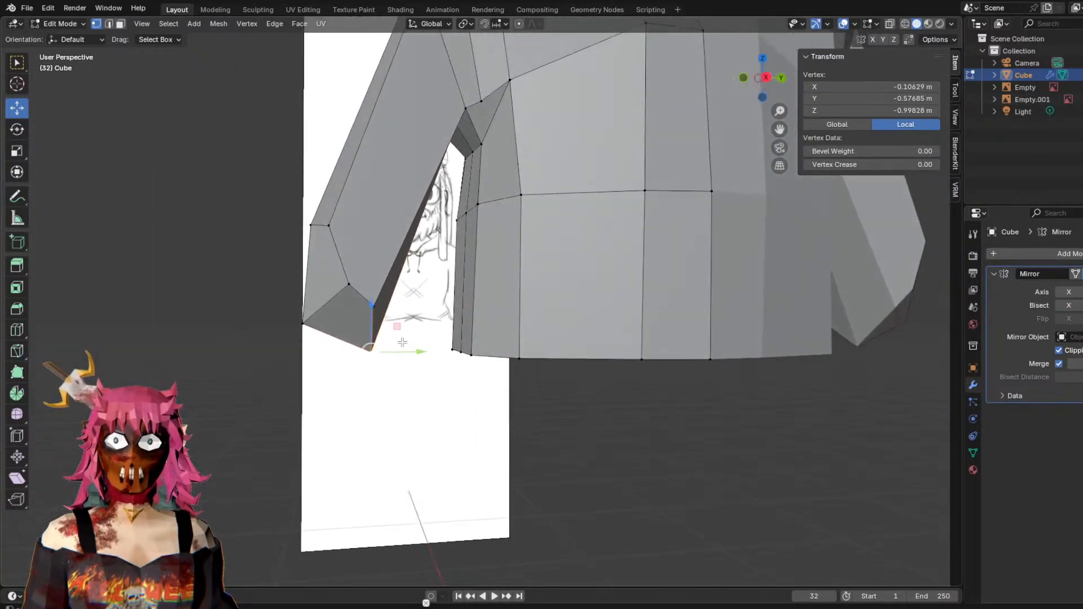
pyautogui.moveTo(370, 321); pyautogui.dragTo(371, 295)
# Raise further vertices around the sleeve end along Z to level the cuff.
pyautogui.click(348, 284)
pyautogui.moveTo(427, 298); pyautogui.dragTo(397, 304, button='middle')
pyautogui.click(338, 313)
pyautogui.moveTo(332, 275); pyautogui.dragTo(334, 255)
pyautogui.moveTo(414, 293); pyautogui.dragTo(476, 357, button='middle')
pyautogui.moveTo(472, 322); pyautogui.dragTo(468, 302)
# Shift the outer vertices around the sleeve end inward along Y to round and narrow the cuff.
pyautogui.click(397, 392)
pyautogui.moveTo(473, 368); pyautogui.dragTo(416, 352, button='middle')
pyautogui.moveTo(360, 358); pyautogui.dragTo(392, 359)
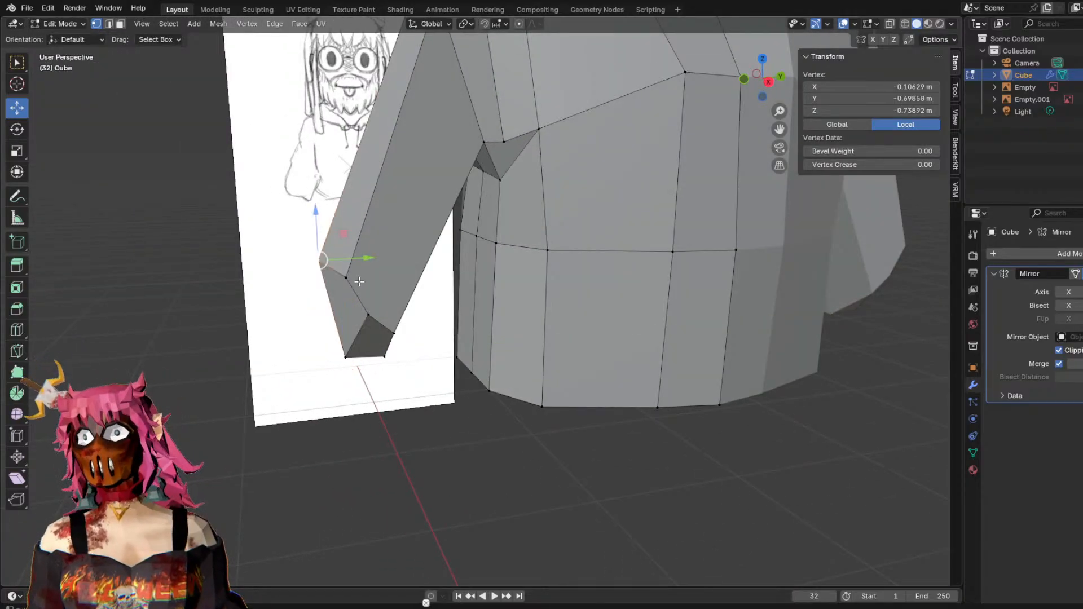
pyautogui.moveTo(367, 278); pyautogui.dragTo(392, 276)
pyautogui.moveTo(352, 302); pyautogui.dragTo(390, 319, button='middle')
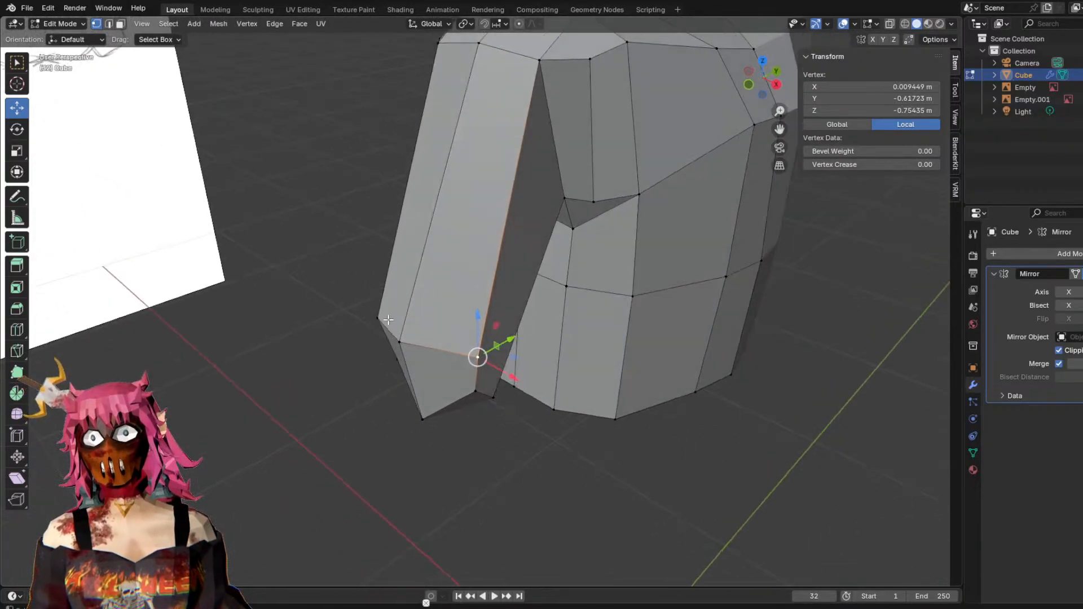
pyautogui.moveTo(386, 319); pyautogui.dragTo(399, 310)
pyautogui.moveTo(399, 310); pyautogui.dragTo(361, 285, button='middle')
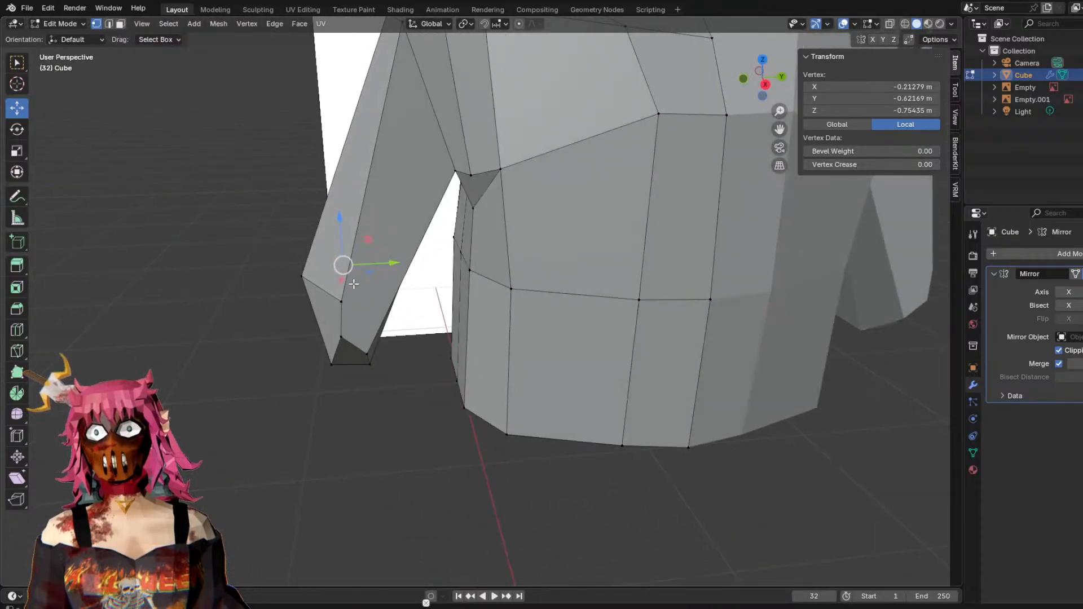
# Shift the outer vertex of the sleeve-end cut inward along Y.
pyautogui.moveTo(343, 276); pyautogui.dragTo(357, 275)
pyautogui.moveTo(356, 275); pyautogui.dragTo(412, 282, button='middle')
pyautogui.scroll(-4, 410, 263)
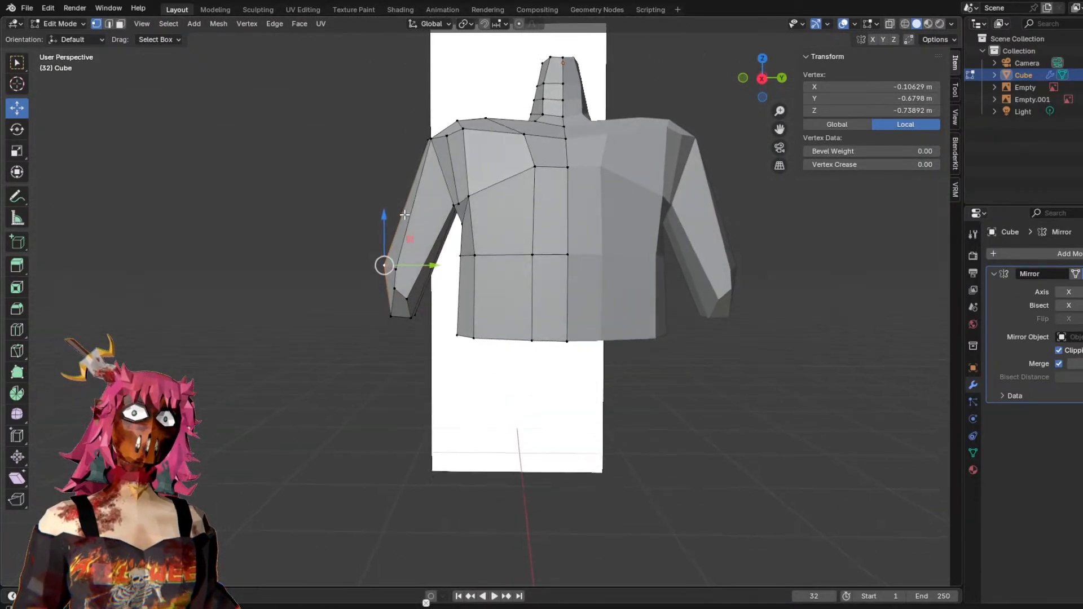
pyautogui.scroll(4, 412, 285)
# Raise the back vertex at the bottom of the sleeve end along Z and shift it along Y.
pyautogui.click(261, 218)
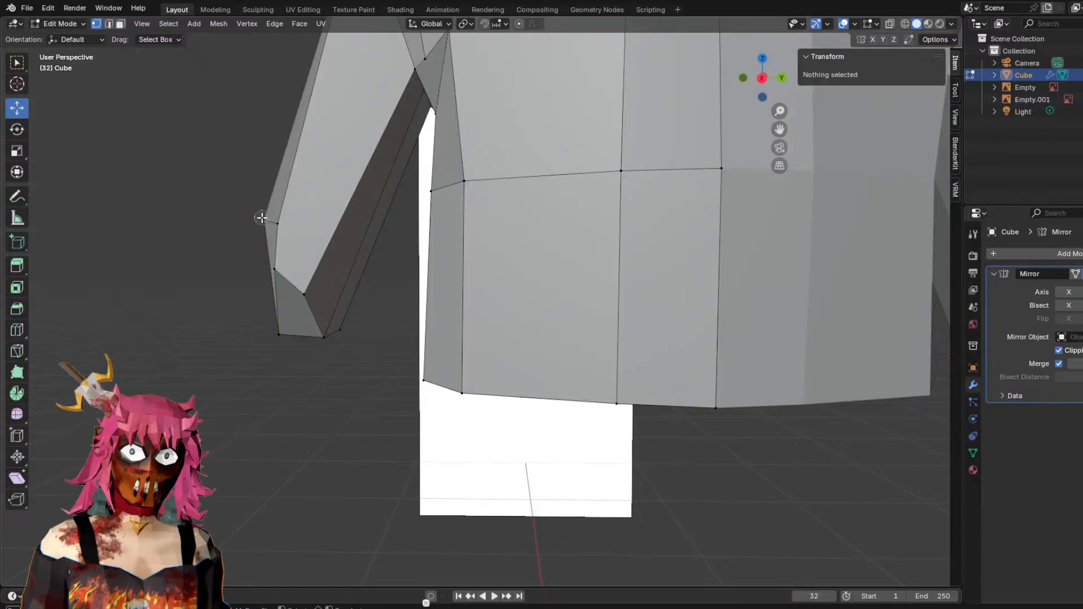
pyautogui.click(333, 334)
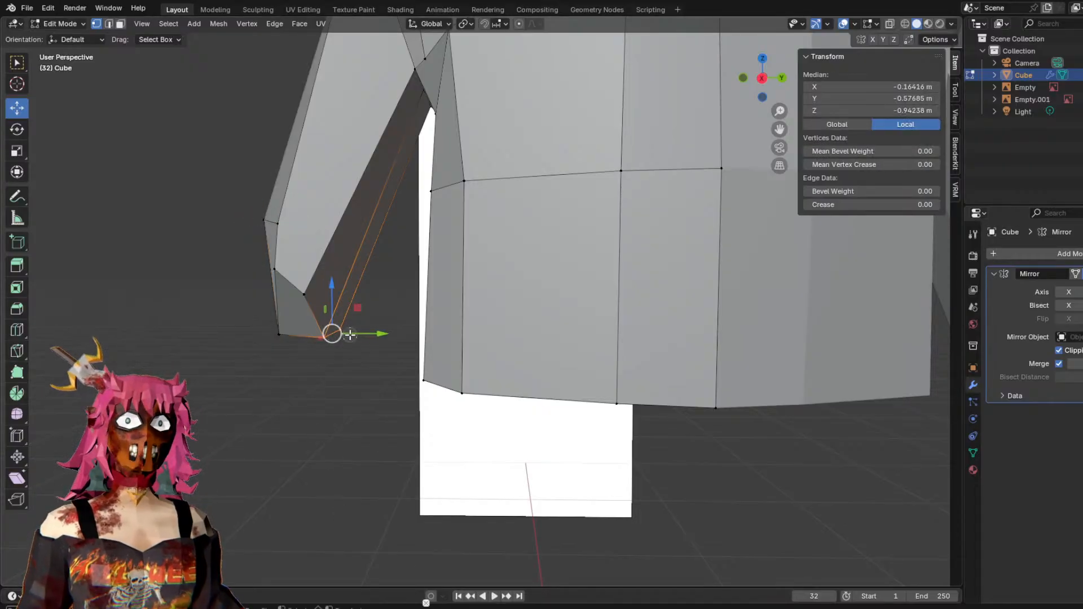
pyautogui.moveTo(358, 362); pyautogui.dragTo(330, 317, button='middle')
pyautogui.moveTo(374, 355); pyautogui.dragTo(439, 400, button='middle')
pyautogui.click(381, 443)
pyautogui.moveTo(381, 443); pyautogui.dragTo(605, 410, button='middle')
pyautogui.click(623, 328)
pyautogui.moveTo(623, 284); pyautogui.dragTo(620, 254)
pyautogui.moveTo(621, 254); pyautogui.dragTo(352, 322, button='middle')
pyautogui.moveTo(328, 355); pyautogui.dragTo(355, 342)
# Lower the front outer vertex at the bottom of the sleeve end along Z, level with its neighbour.
pyautogui.moveTo(355, 342); pyautogui.dragTo(624, 408, button='middle')
pyautogui.click(523, 480)
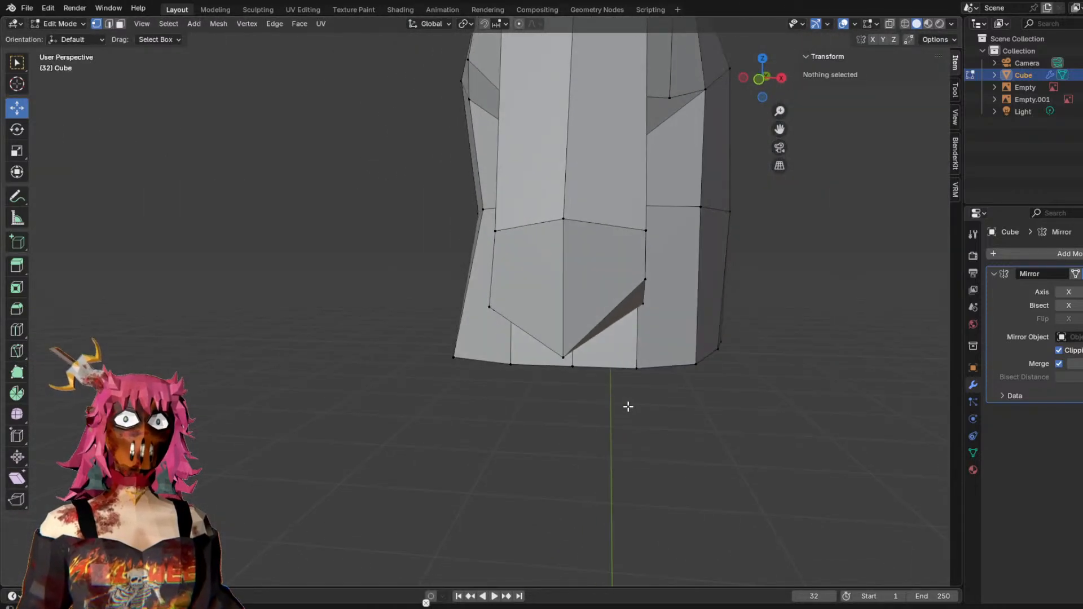
pyautogui.click(646, 280)
pyautogui.moveTo(646, 240); pyautogui.dragTo(644, 267)
pyautogui.moveTo(644, 268); pyautogui.dragTo(477, 418, button='middle')
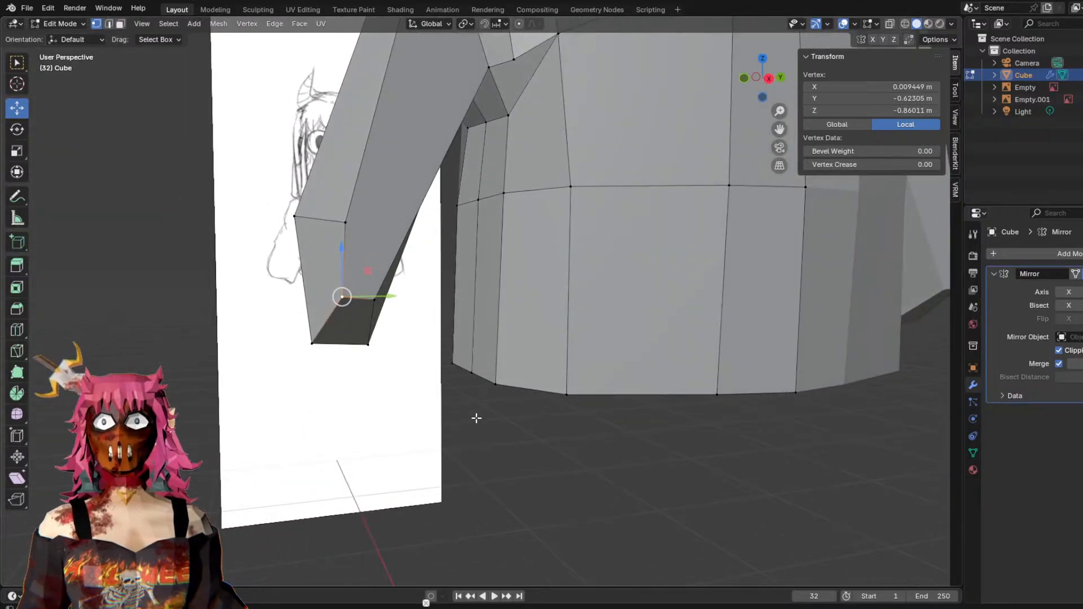
# Shift the bottom inner vertex of the sleeve end outward along Y.
pyautogui.moveTo(557, 463); pyautogui.dragTo(365, 372, button='middle')
pyautogui.click(323, 343)
pyautogui.moveTo(358, 346); pyautogui.dragTo(349, 342)
pyautogui.moveTo(349, 342); pyautogui.dragTo(374, 343, button='middle')
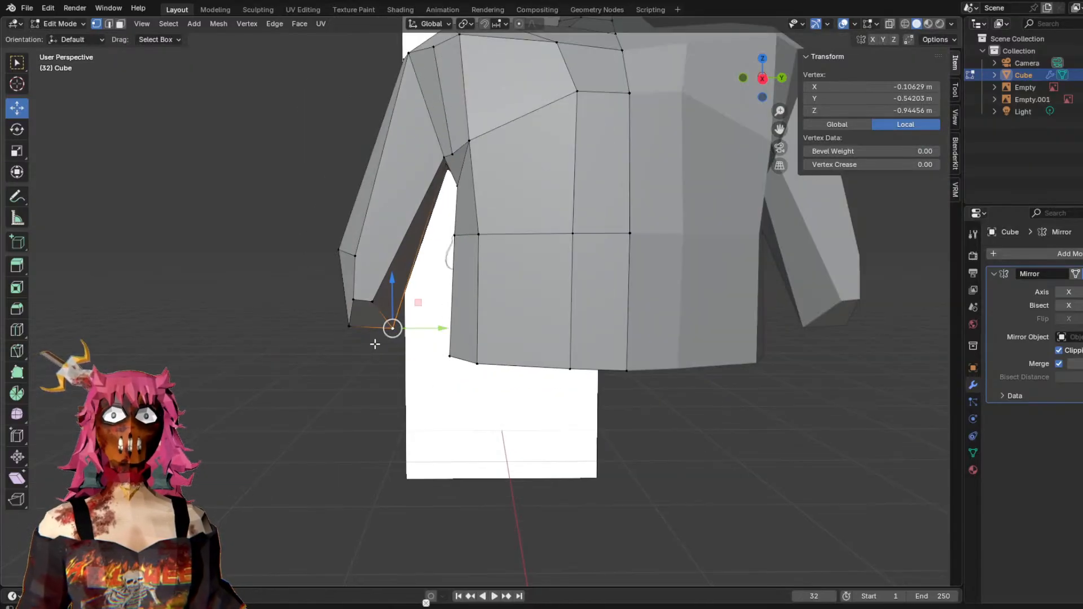
pyautogui.scroll(-1, 458, 400)
pyautogui.moveTo(474, 391)
pyautogui.mouseDown(button='middle')
pyautogui.moveTo(578, 428)
pyautogui.moveTo(621, 398)
pyautogui.mouseUp(button='middle')
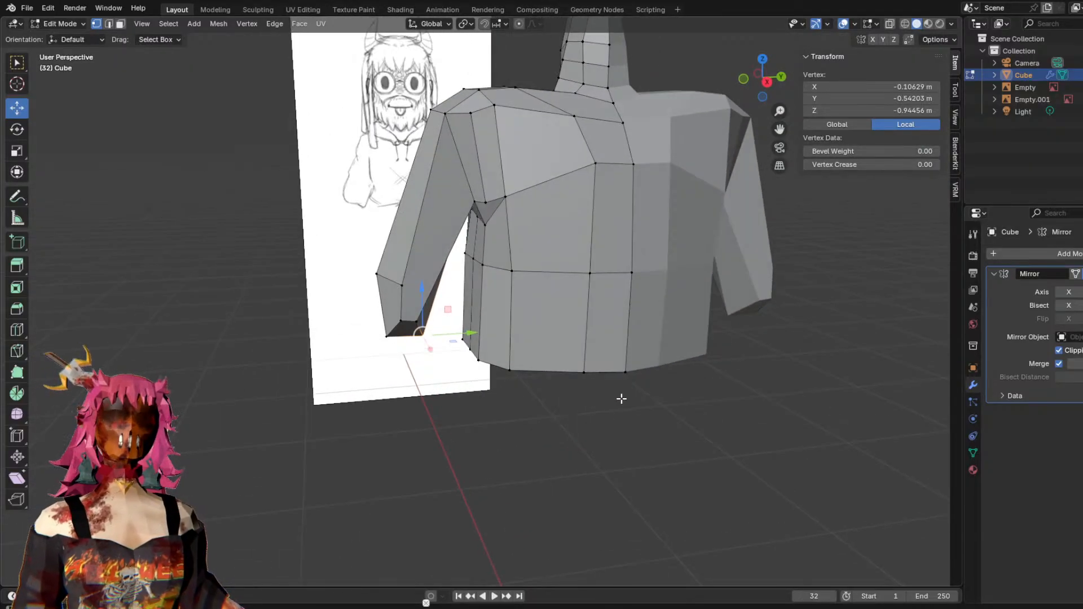
# Lower the underarm vertex of the sleeve along Z.
pyautogui.keyDown('shift'); pyautogui.moveTo(577, 427); pyautogui.dragTo(495, 528, button='middle'); pyautogui.keyUp('shift')
pyautogui.moveTo(490, 515)
pyautogui.mouseDown(button='middle')
pyautogui.moveTo(511, 503)
pyautogui.moveTo(491, 497)
pyautogui.mouseUp(button='middle')
pyautogui.scroll(2, 392, 427)
pyautogui.click(360, 310)
pyautogui.moveTo(362, 309); pyautogui.dragTo(322, 299, button='middle')
pyautogui.moveTo(316, 252); pyautogui.dragTo(315, 278)
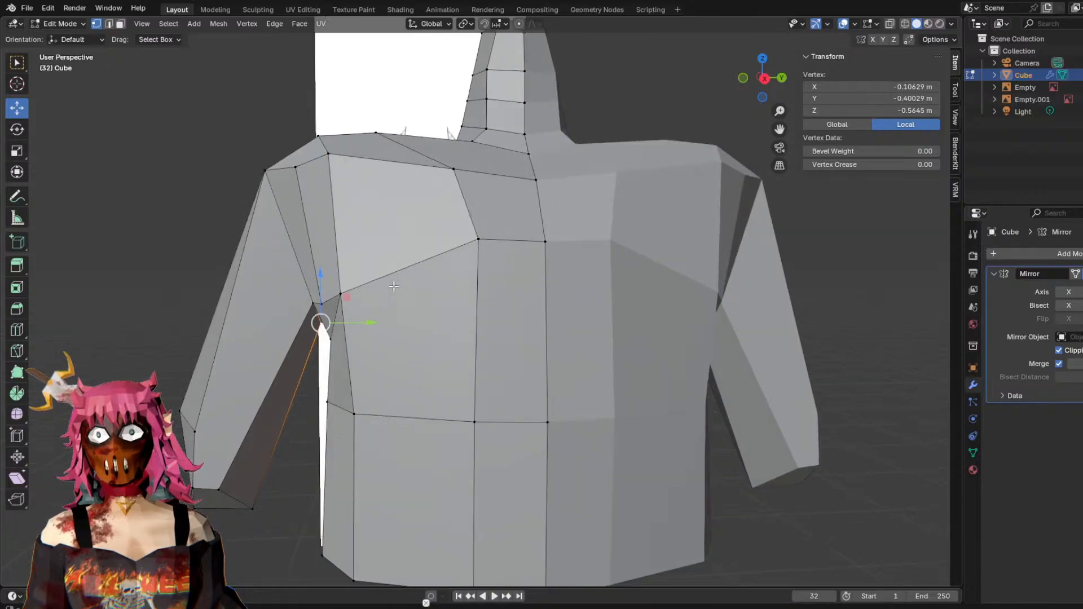
# Lower the underarm vertex further along Z and nudge it inward along Y towards the torso.
pyautogui.moveTo(315, 278); pyautogui.dragTo(392, 323, button='middle')
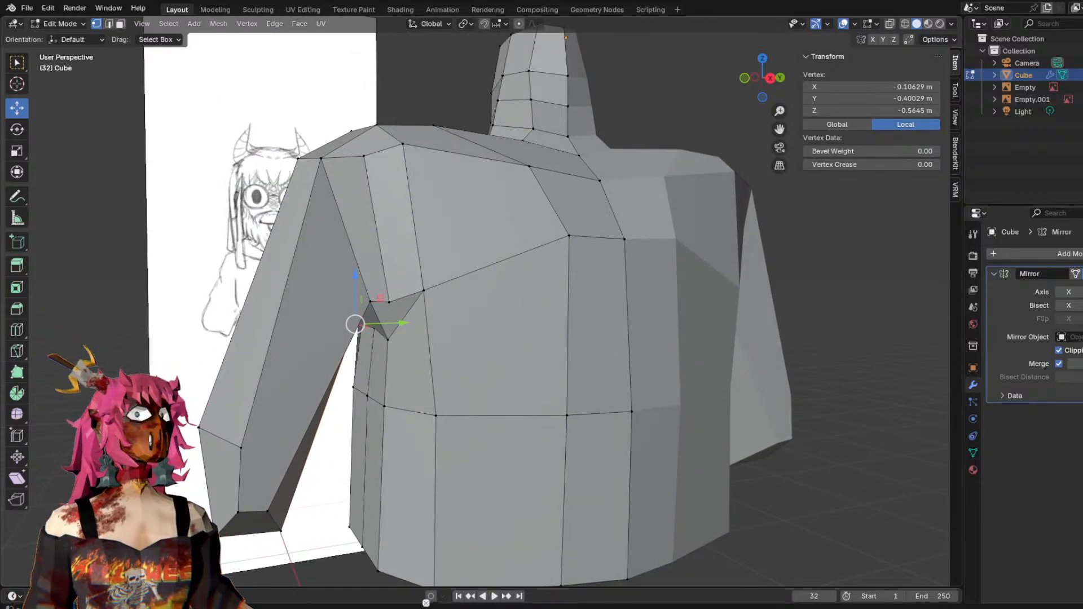
pyautogui.moveTo(432, 417); pyautogui.dragTo(428, 364, button='middle')
pyautogui.moveTo(359, 253); pyautogui.dragTo(330, 249, button='middle')
pyautogui.moveTo(328, 250); pyautogui.dragTo(327, 271)
pyautogui.moveTo(349, 294); pyautogui.dragTo(371, 320, button='middle')
pyautogui.moveTo(373, 329); pyautogui.dragTo(371, 329)
pyautogui.moveTo(330, 287); pyautogui.dragTo(331, 299)
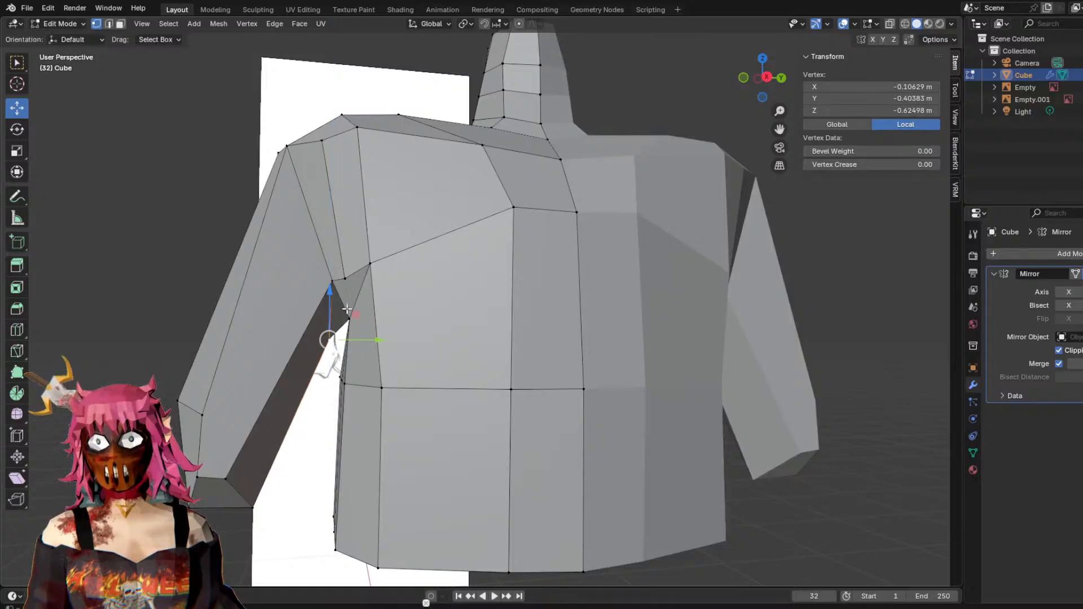
pyautogui.moveTo(353, 339); pyautogui.dragTo(352, 339)
# Nudge the back torso hem vertex beneath the sleeve sideways.
pyautogui.moveTo(361, 339); pyautogui.dragTo(483, 461, button='middle')
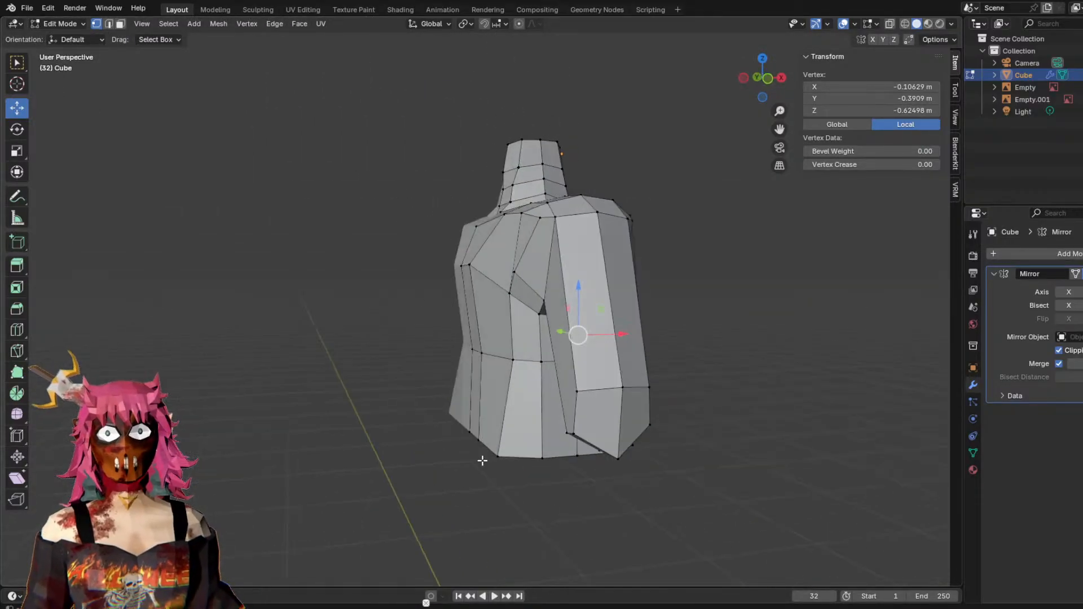
pyautogui.moveTo(566, 448); pyautogui.dragTo(512, 453, button='middle')
pyautogui.moveTo(512, 453); pyautogui.dragTo(524, 453)
pyautogui.moveTo(523, 453); pyautogui.dragTo(380, 460, button='middle')
# Lower the sleeve's front shoulder vertex along Z and move it slightly forward along X.
pyautogui.moveTo(512, 424); pyautogui.dragTo(488, 346, button='middle')
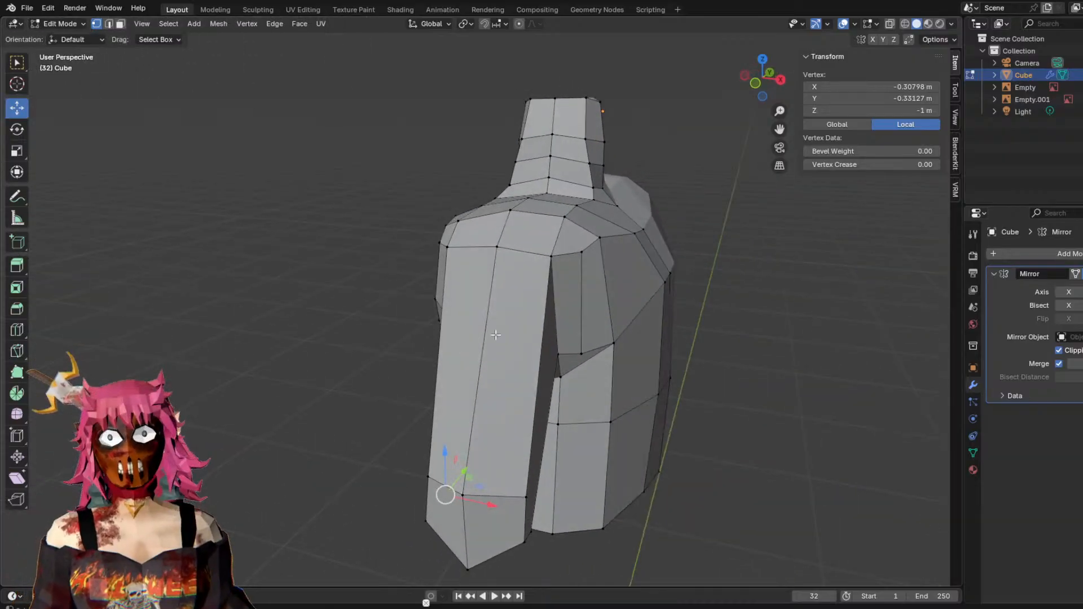
pyautogui.moveTo(551, 257); pyautogui.dragTo(472, 254, button='middle')
pyautogui.moveTo(332, 179); pyautogui.dragTo(338, 206)
pyautogui.moveTo(395, 214); pyautogui.dragTo(502, 264, button='middle')
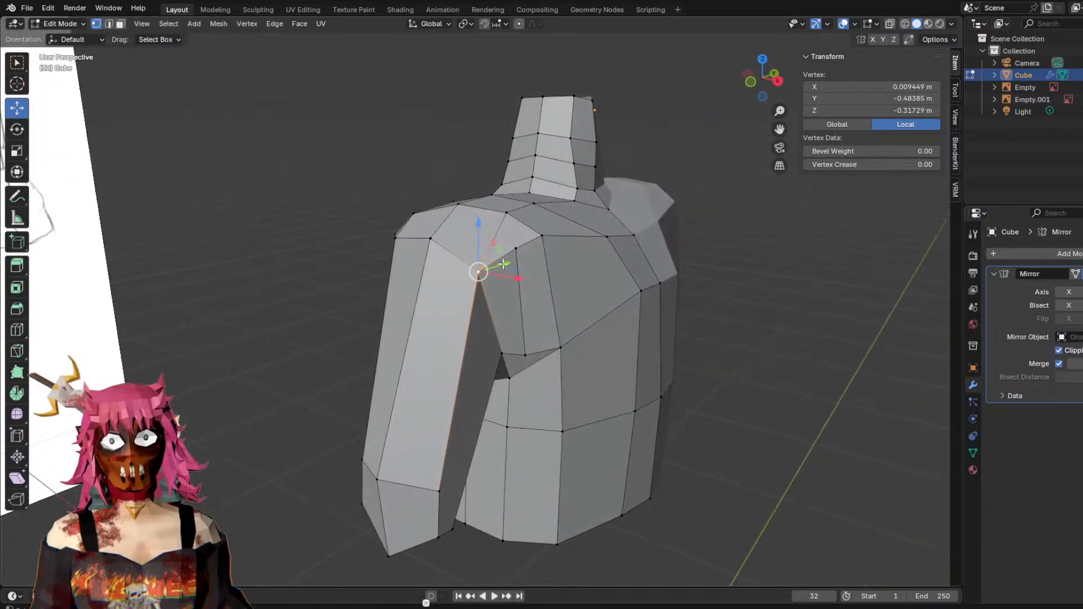
pyautogui.moveTo(507, 276); pyautogui.dragTo(512, 277)
# Raise the front torso vertex next to the sleeve's shoulder corner along Z and nudge it into line.
pyautogui.moveTo(512, 277); pyautogui.dragTo(309, 244, button='middle')
pyautogui.moveTo(300, 222); pyautogui.dragTo(299, 210)
pyautogui.moveTo(339, 247)
pyautogui.mouseDown()
pyautogui.moveTo(367, 243)
pyautogui.moveTo(334, 232)
pyautogui.mouseUp()
pyautogui.moveTo(333, 232); pyautogui.dragTo(479, 277, button='middle')
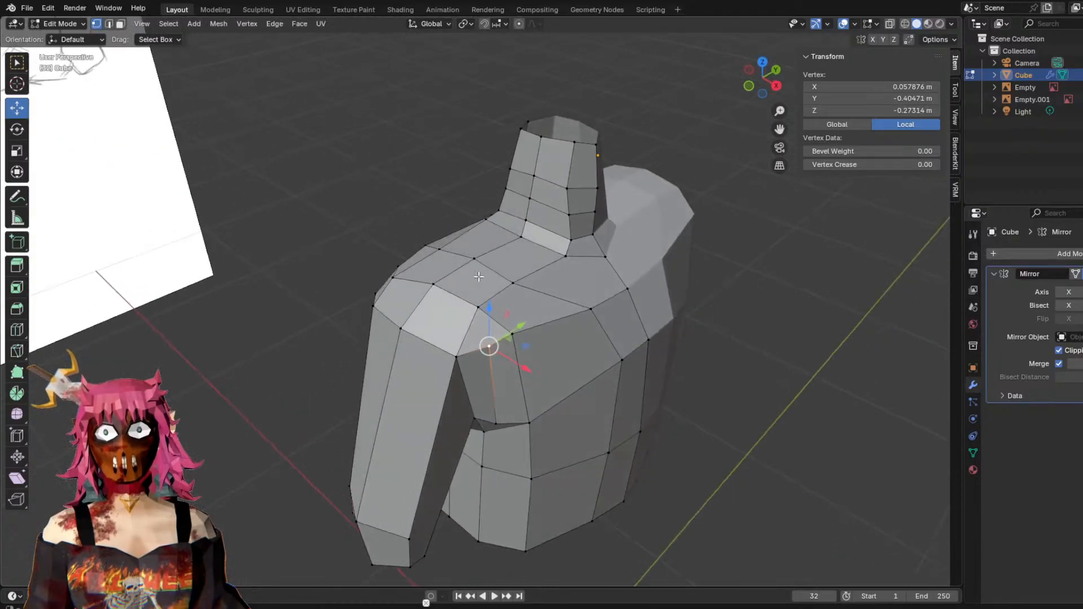
# Try to move the sleeve's front shoulder vertex inward to meet the neighbouring torso vertex.
pyautogui.rightClick(489, 347)
pyautogui.click(455, 335)
pyautogui.moveTo(455, 335); pyautogui.dragTo(451, 285, button='middle')
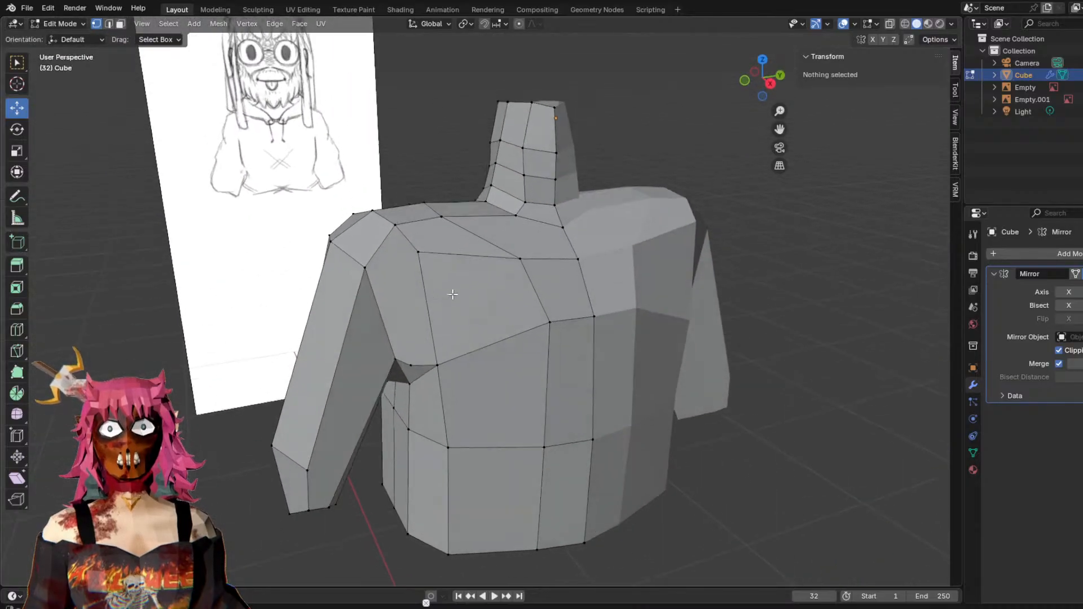
pyautogui.click(411, 360)
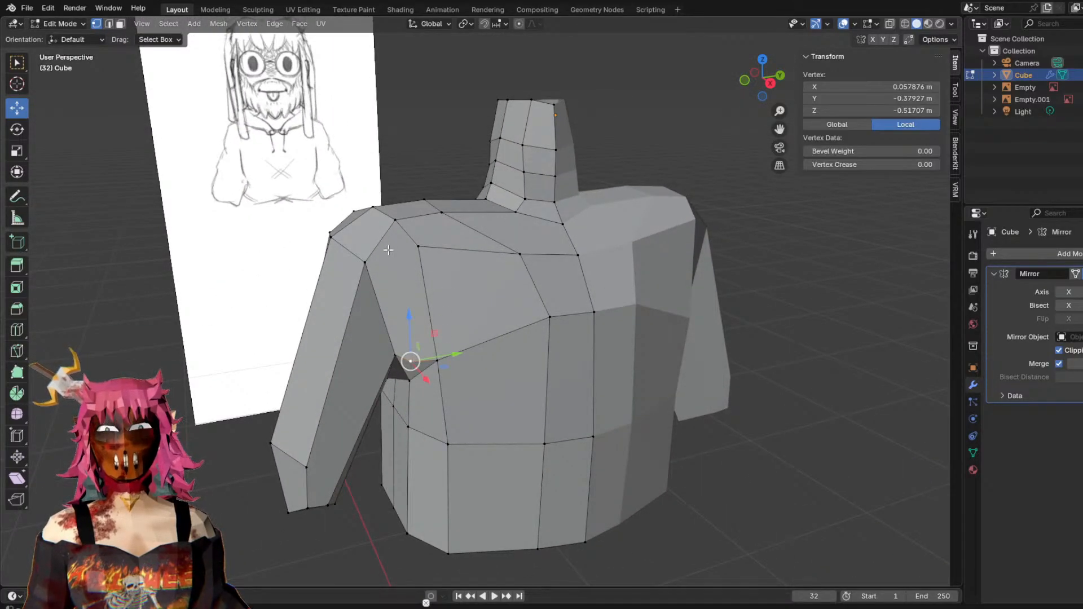
pyautogui.moveTo(381, 261); pyautogui.dragTo(418, 260)
pyautogui.moveTo(418, 260); pyautogui.dragTo(488, 312, button='middle')
pyautogui.moveTo(496, 313); pyautogui.dragTo(510, 319)
pyautogui.moveTo(511, 320)
pyautogui.mouseDown(button='middle')
pyautogui.moveTo(344, 285)
pyautogui.moveTo(446, 290)
pyautogui.moveTo(280, 232)
pyautogui.mouseUp(button='middle')
pyautogui.moveTo(279, 232); pyautogui.dragTo(273, 231)
pyautogui.moveTo(322, 236)
pyautogui.mouseDown(button='middle')
pyautogui.moveTo(409, 240)
pyautogui.moveTo(308, 223)
pyautogui.moveTo(315, 197)
pyautogui.moveTo(392, 235)
pyautogui.moveTo(347, 299)
pyautogui.moveTo(364, 287)
pyautogui.mouseUp(button='middle')
pyautogui.click(347, 299)
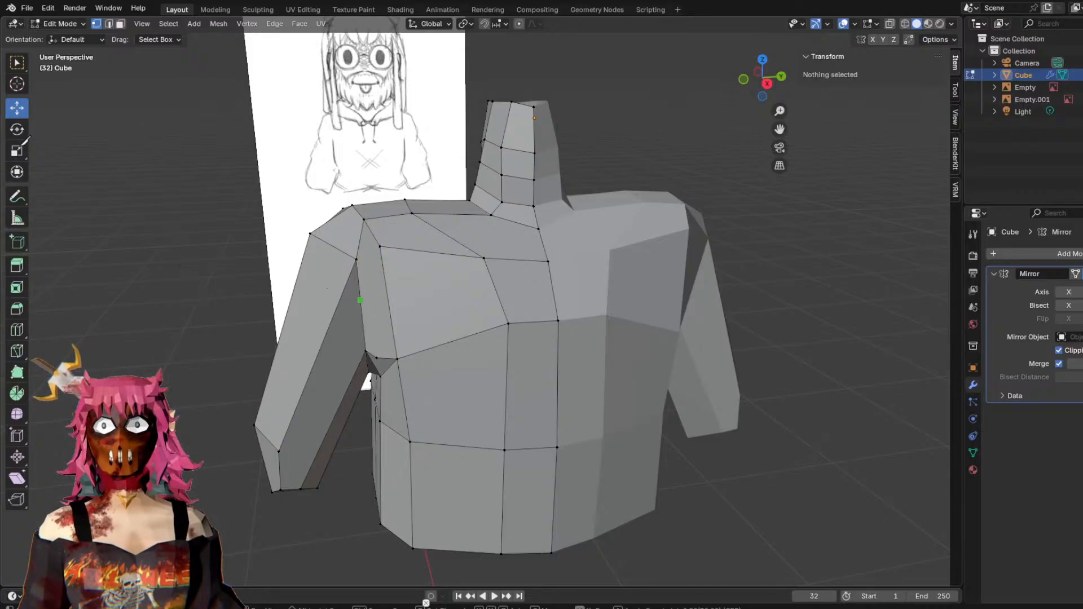
# Undo the recent vertex moves at the front of the shoulder.
pyautogui.hotkey('ctrl', 'z')
pyautogui.hotkey('ctrl', 'z')
pyautogui.hotkey('ctrl', 'z')
pyautogui.hotkey('ctrl', 'z')
pyautogui.hotkey('ctrl', 'z')
pyautogui.hotkey('ctrl', 'z')
pyautogui.hotkey('ctrl', 'z')
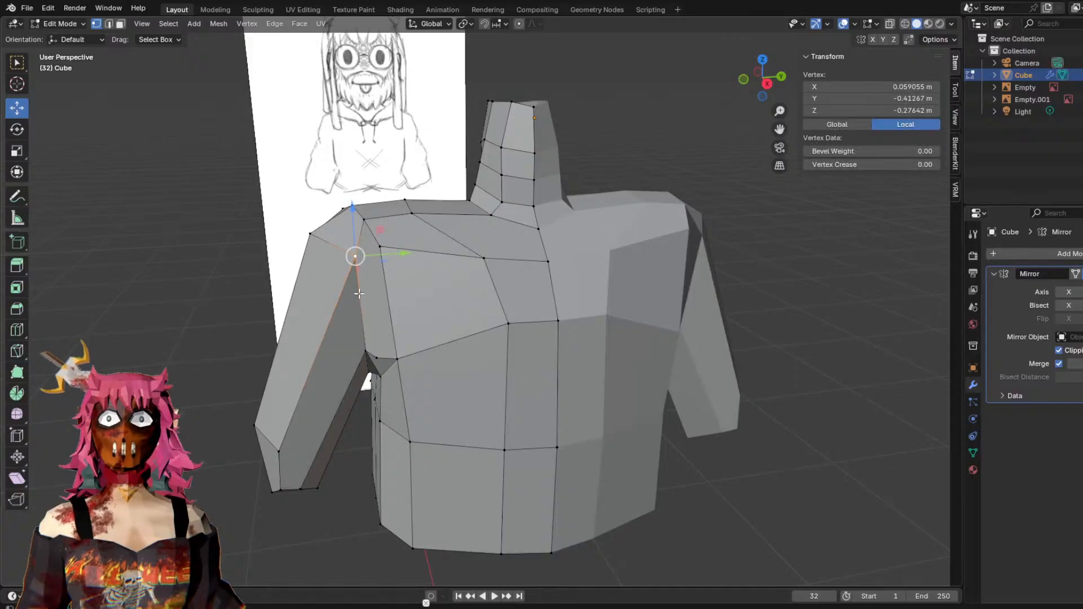
pyautogui.hotkey('ctrl', 'shift', 'z')
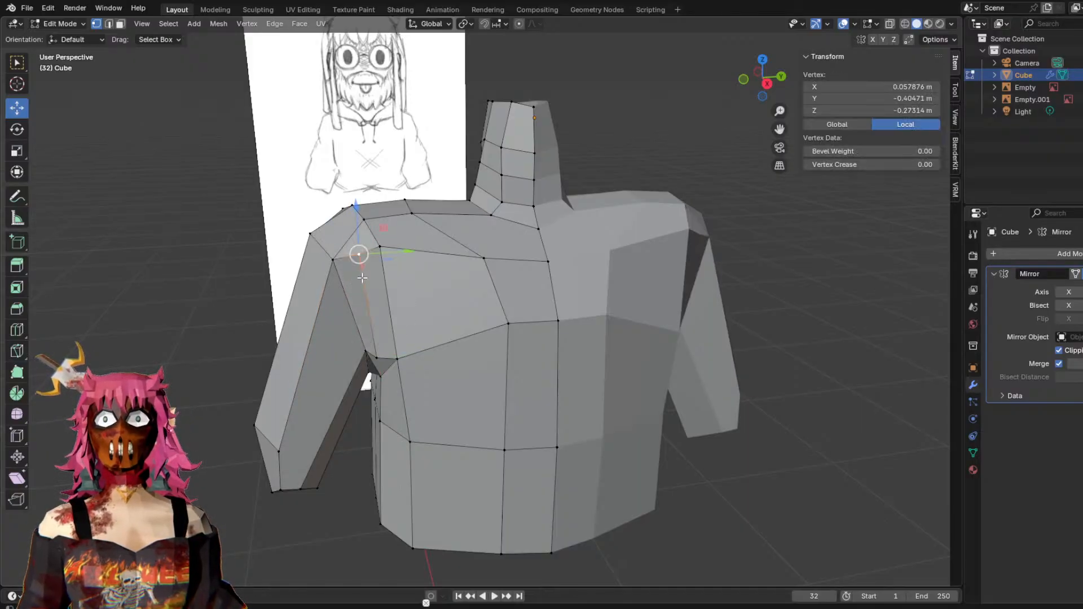
# Lower the front shoulder-edge vertex and the two vertices below it along Z to round the shoulder.
pyautogui.moveTo(131, 231); pyautogui.dragTo(258, 248, button='middle')
pyautogui.click(257, 248)
pyautogui.moveTo(599, 276); pyautogui.dragTo(544, 295, button='middle')
pyautogui.moveTo(349, 253)
pyautogui.mouseDown(button='middle')
pyautogui.moveTo(629, 295)
pyautogui.moveTo(457, 259)
pyautogui.moveTo(443, 290)
pyautogui.moveTo(636, 274)
pyautogui.mouseUp(button='middle')
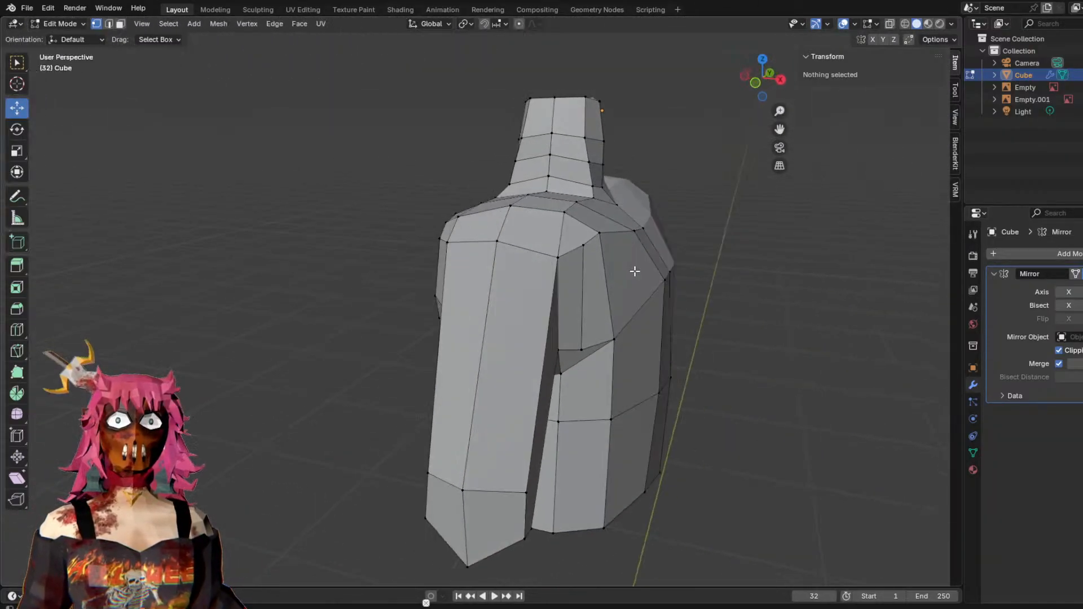
pyautogui.click(560, 211)
pyautogui.moveTo(563, 167); pyautogui.dragTo(604, 229)
pyautogui.moveTo(685, 277); pyautogui.dragTo(748, 287, button='middle')
pyautogui.keyDown('shift'); pyautogui.click(585, 264); pyautogui.keyUp('shift')
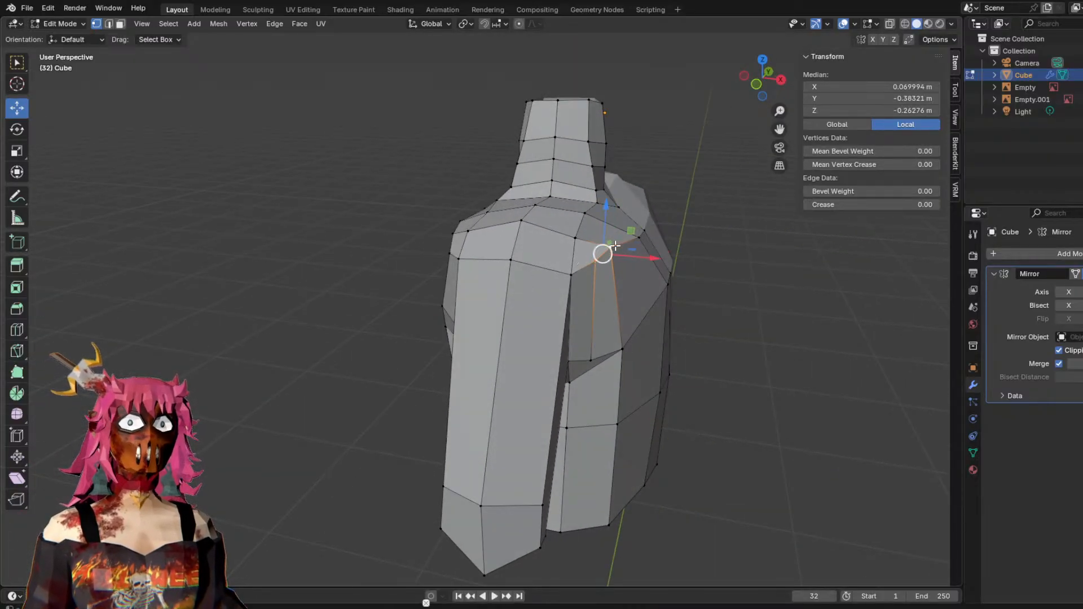
pyautogui.moveTo(613, 211); pyautogui.dragTo(607, 226)
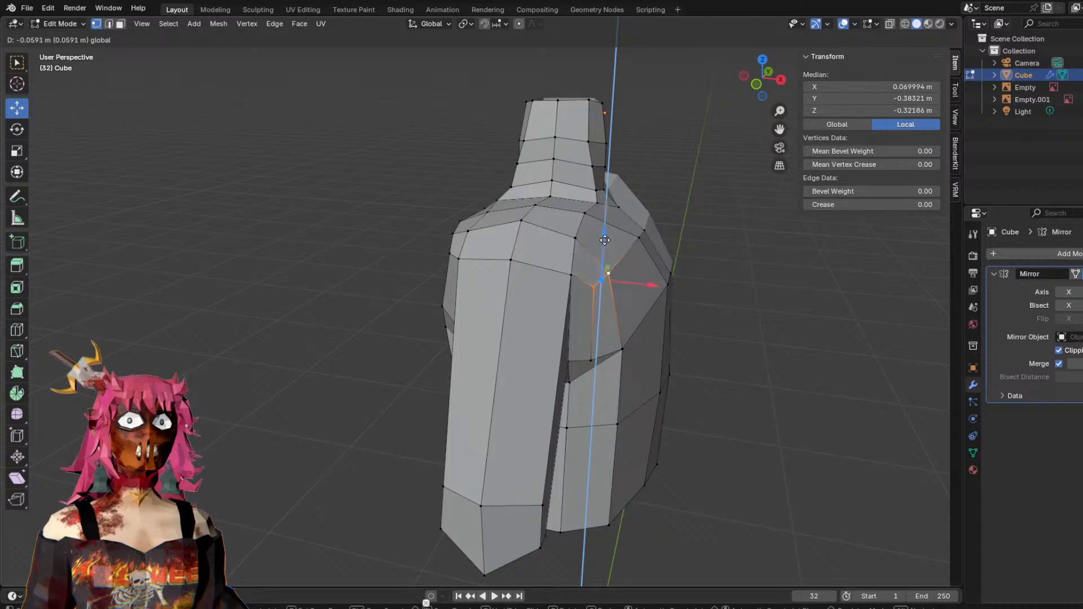
# Reposition the middle vertex on top of the shoulder to smooth its curve.
pyautogui.moveTo(630, 235); pyautogui.dragTo(658, 235, button='middle')
pyautogui.click(628, 209)
pyautogui.moveTo(662, 213); pyautogui.dragTo(667, 200)
pyautogui.moveTo(667, 200); pyautogui.dragTo(530, 181, button='middle')
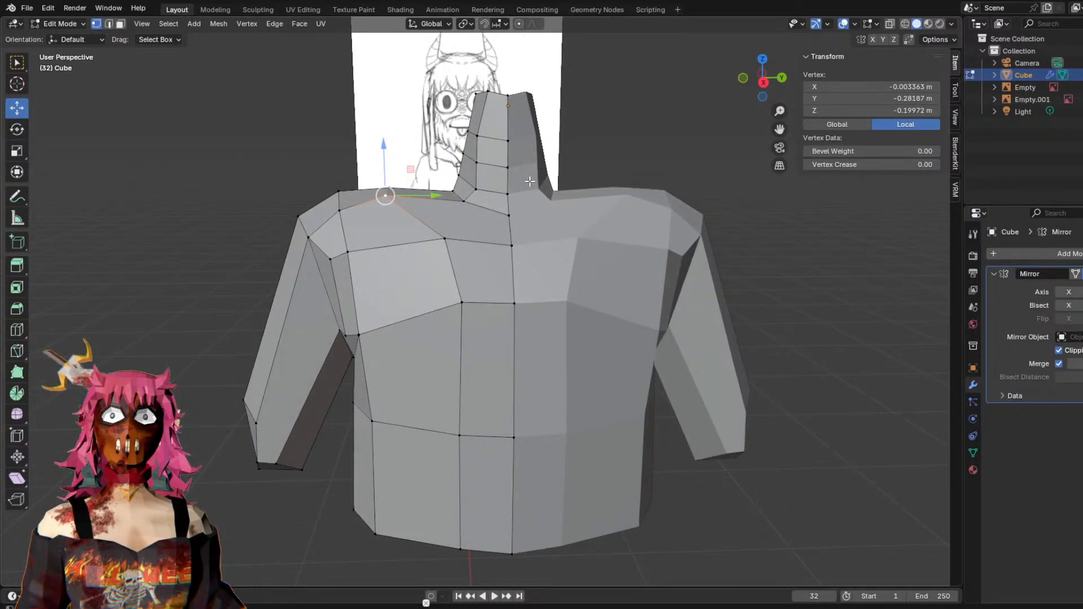
# Select all vertices of the sleeve and shoulder cap through the mesh using X-ray in the right orthographic view, excluding the torso's underarm vertices.
pyautogui.click(764, 83)
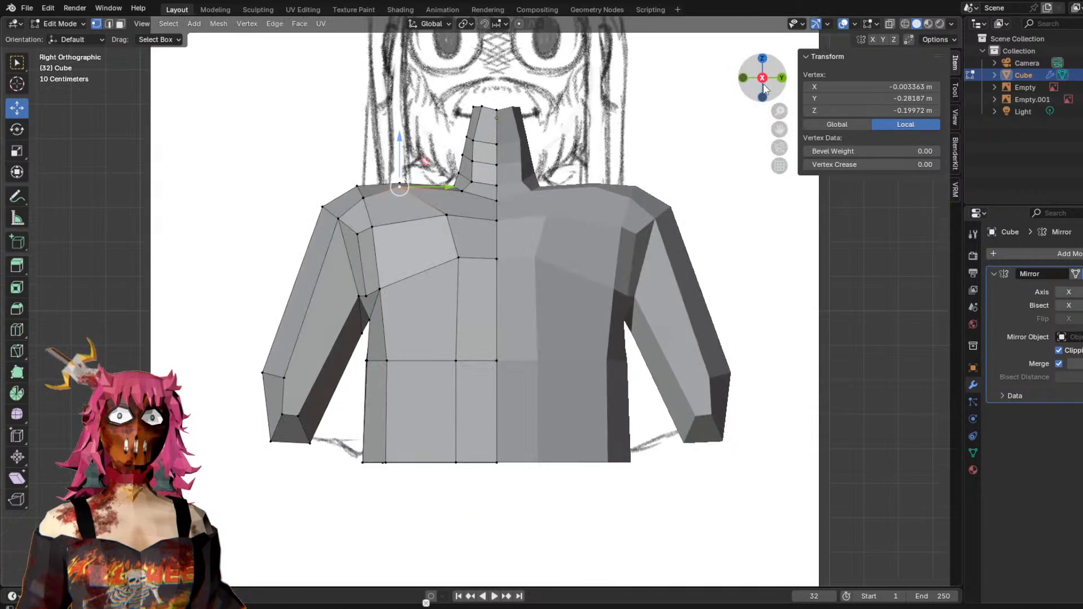
pyautogui.click(890, 24)
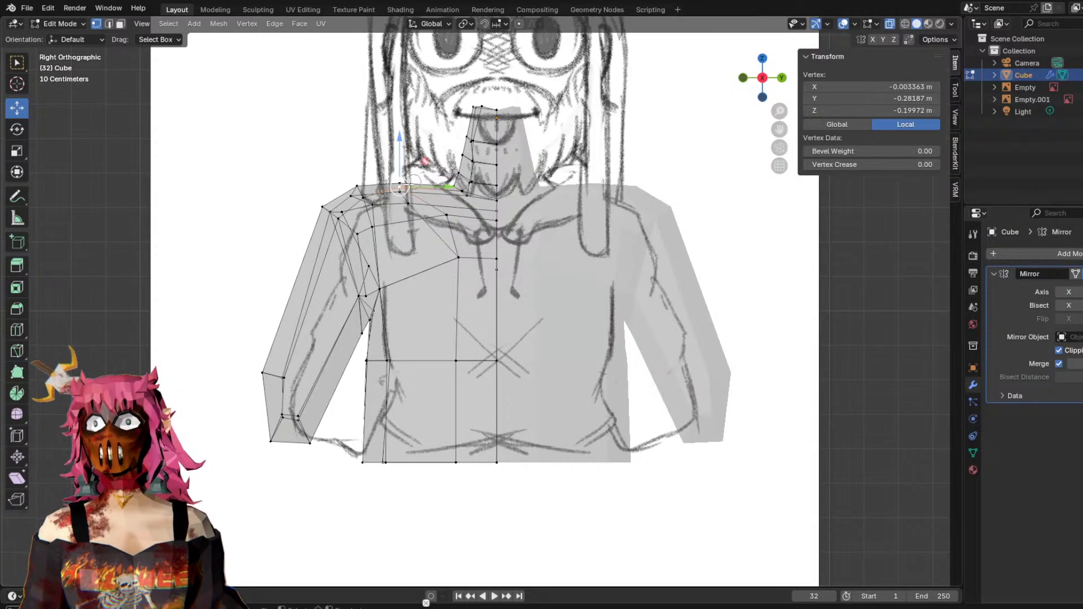
pyautogui.moveTo(351, 181)
pyautogui.mouseDown()
pyautogui.moveTo(357, 213)
pyautogui.moveTo(279, 423)
pyautogui.moveTo(288, 434)
pyautogui.moveTo(334, 317)
pyautogui.mouseUp()
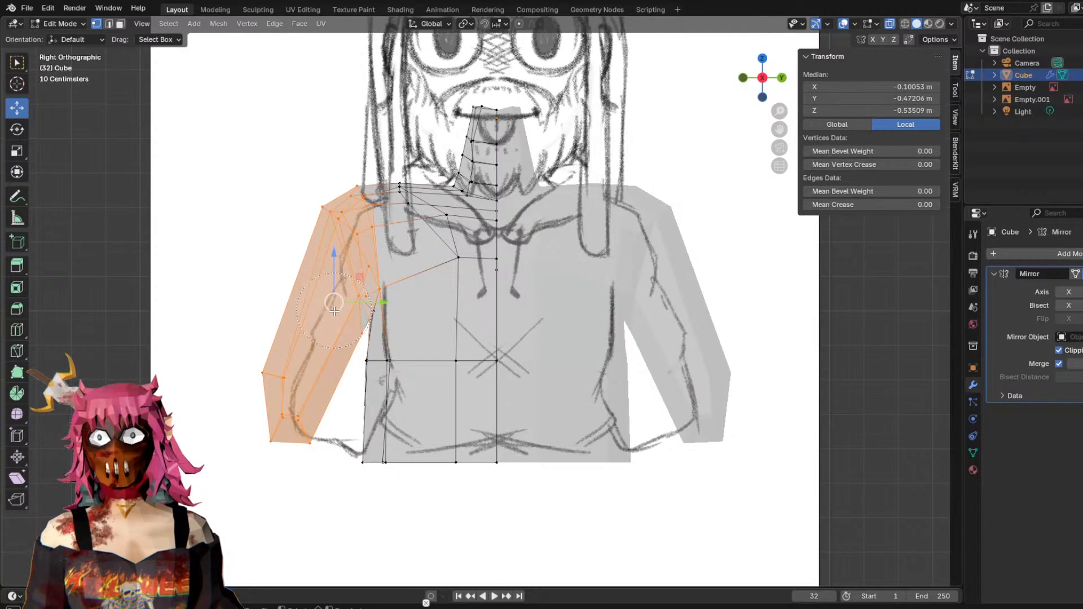
pyautogui.moveTo(331, 322)
pyautogui.mouseDown(button='middle')
pyautogui.moveTo(355, 299)
pyautogui.moveTo(372, 316)
pyautogui.moveTo(355, 323)
pyautogui.moveTo(364, 327)
pyautogui.moveTo(428, 295)
pyautogui.moveTo(395, 291)
pyautogui.moveTo(441, 294)
pyautogui.moveTo(440, 322)
pyautogui.moveTo(488, 259)
pyautogui.mouseUp(button='middle')
pyautogui.scroll(4, 417, 292)
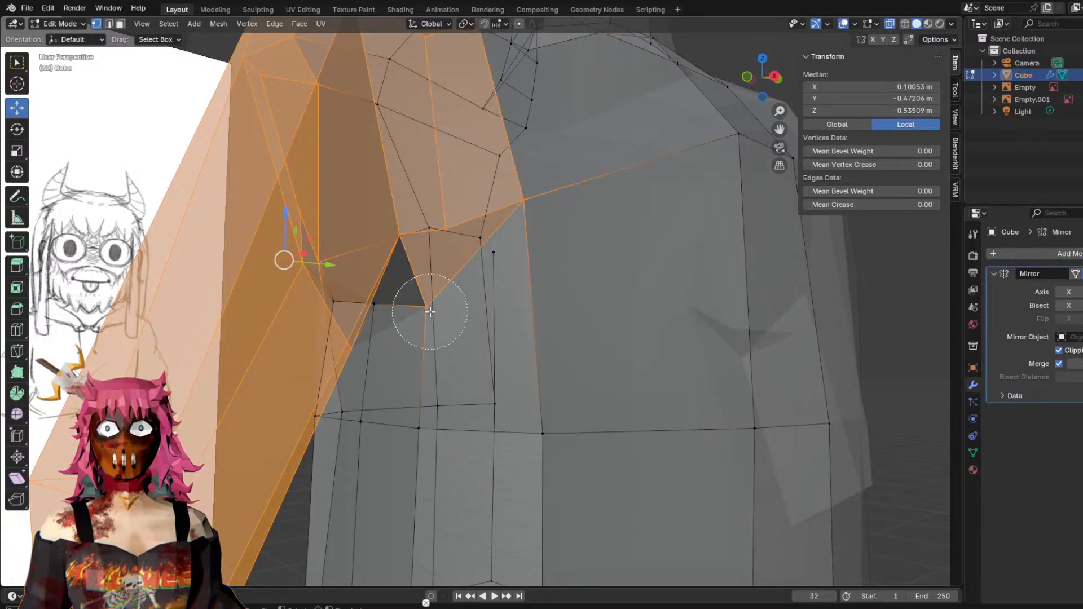
pyautogui.moveTo(463, 313)
pyautogui.mouseDown(button='middle')
pyautogui.moveTo(491, 266)
pyautogui.moveTo(466, 248)
pyautogui.moveTo(389, 274)
pyautogui.moveTo(392, 266)
pyautogui.mouseUp(button='middle')
# Try to lower the selected sleeve vertices along Z.
pyautogui.moveTo(330, 274); pyautogui.dragTo(316, 300)
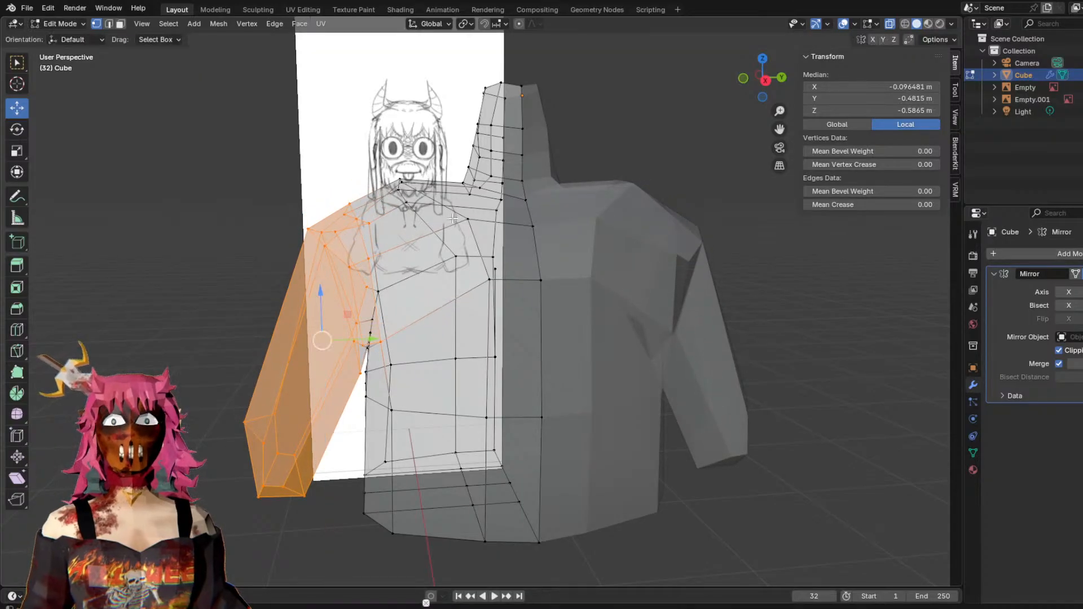
pyautogui.moveTo(316, 300); pyautogui.dragTo(432, 207, button='middle')
pyautogui.hotkey('ctrl', 'z')
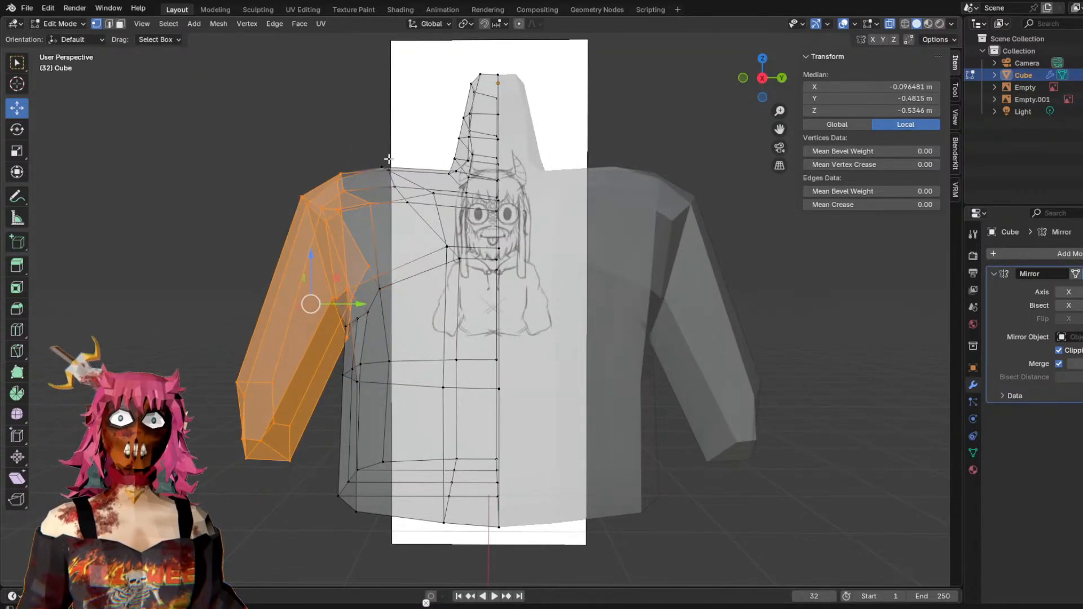
# Add the vertices on top of the shoulder to the sleeve selection with Circle Select.
pyautogui.press('c')
pyautogui.click(392, 171)
pyautogui.rightClick(362, 164)
pyautogui.moveTo(433, 199); pyautogui.dragTo(462, 244, button='middle')
# Try to lower the sleeve together with the added shoulder vertices along Z.
pyautogui.press('g')
pyautogui.press('z')
pyautogui.click(320, 271)
pyautogui.hotkey('ctrl', 'z')
# Refine the sleeve and shoulder selection with Circle Select and lower it about 0.06 m along Z.
pyautogui.press('c')
pyautogui.moveTo(480, 310); pyautogui.dragTo(467, 311, button='middle')
pyautogui.rightClick(468, 311)
pyautogui.moveTo(517, 272); pyautogui.dragTo(361, 287, button='middle')
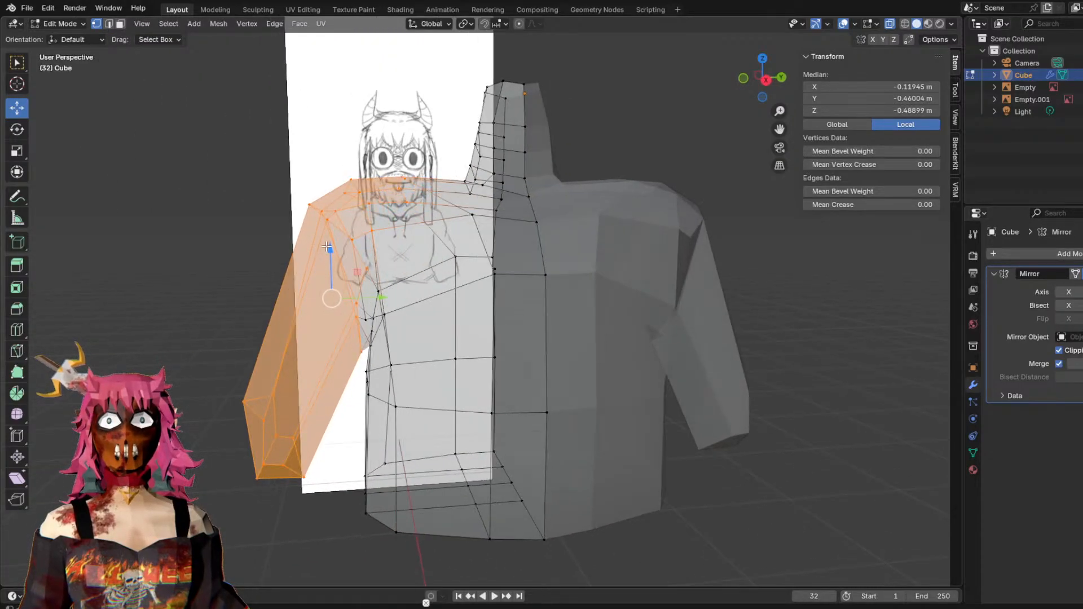
pyautogui.press('g')
pyautogui.press('z')
pyautogui.moveTo(324, 274); pyautogui.dragTo(324, 275)
pyautogui.press('h')
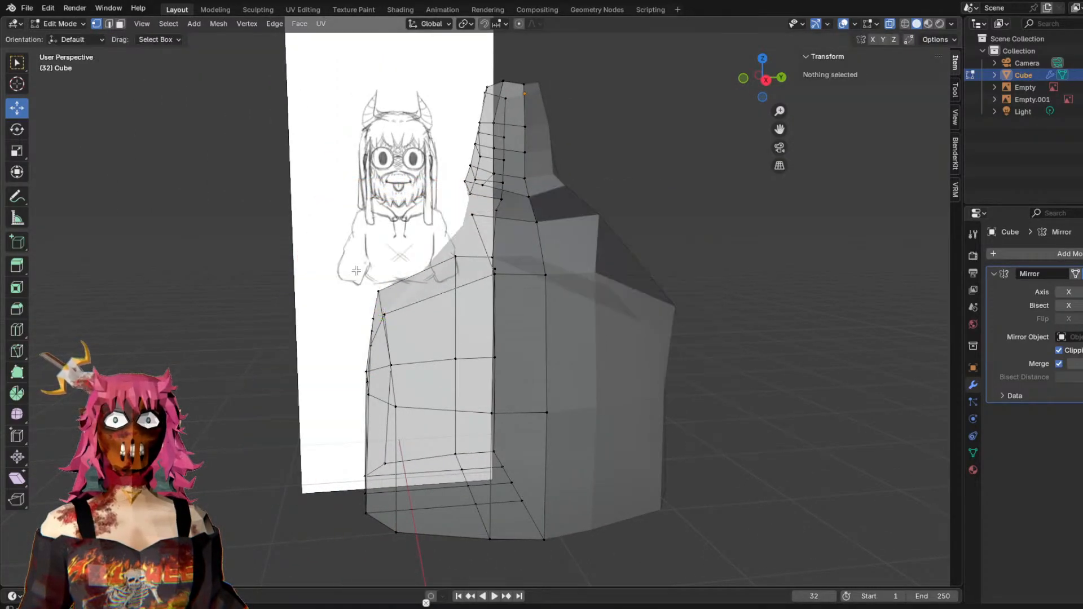
pyautogui.hotkey('alt', 'h')
# Add the remaining underarm vertices to the sleeve selection with Circle Select.
pyautogui.moveTo(392, 275); pyautogui.dragTo(496, 244, button='middle')
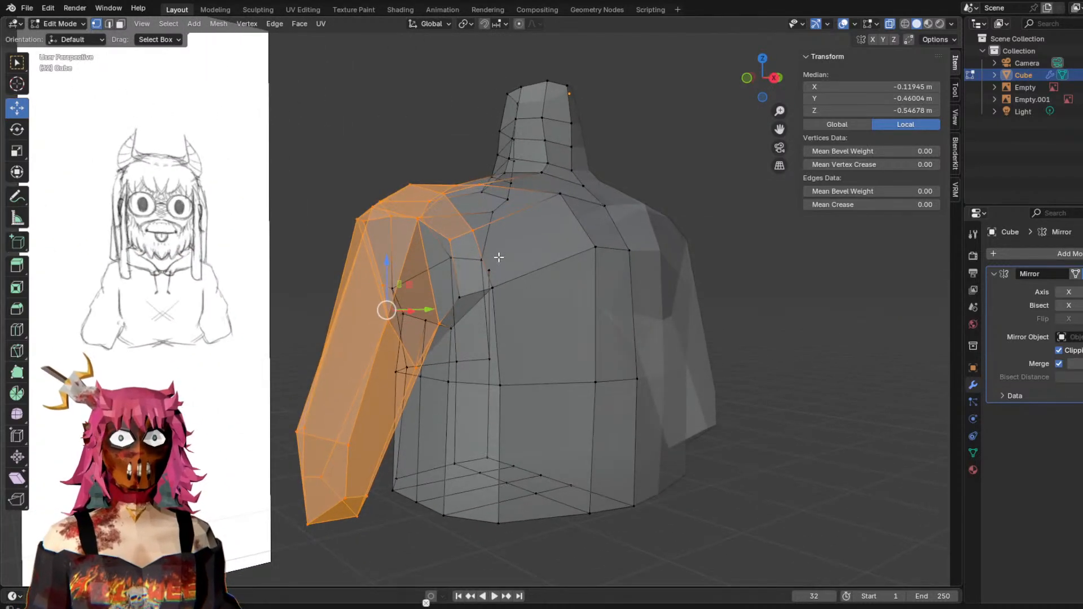
pyautogui.moveTo(515, 290)
pyautogui.mouseDown(button='middle')
pyautogui.moveTo(480, 269)
pyautogui.moveTo(450, 273)
pyautogui.moveTo(483, 269)
pyautogui.moveTo(385, 272)
pyautogui.mouseUp(button='middle')
pyautogui.scroll(4, 483, 268)
pyautogui.press('c')
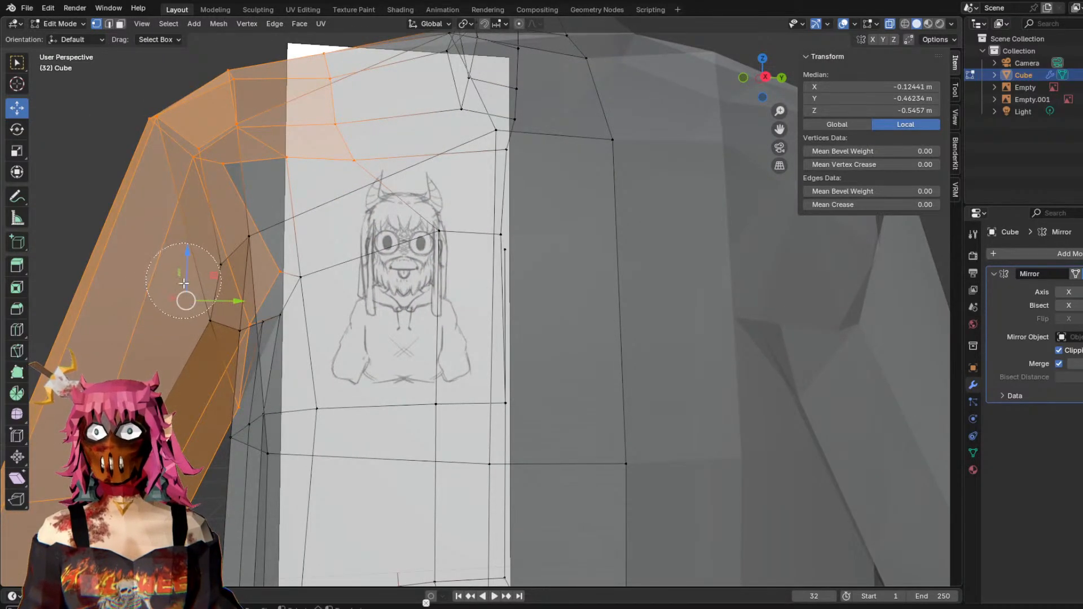
pyautogui.click(189, 294)
pyautogui.click(215, 261)
pyautogui.press('Escape')
pyautogui.moveTo(278, 192); pyautogui.dragTo(361, 244, button='middle')
pyautogui.scroll(-3, 325, 233)
pyautogui.press('g')
pyautogui.press('z')
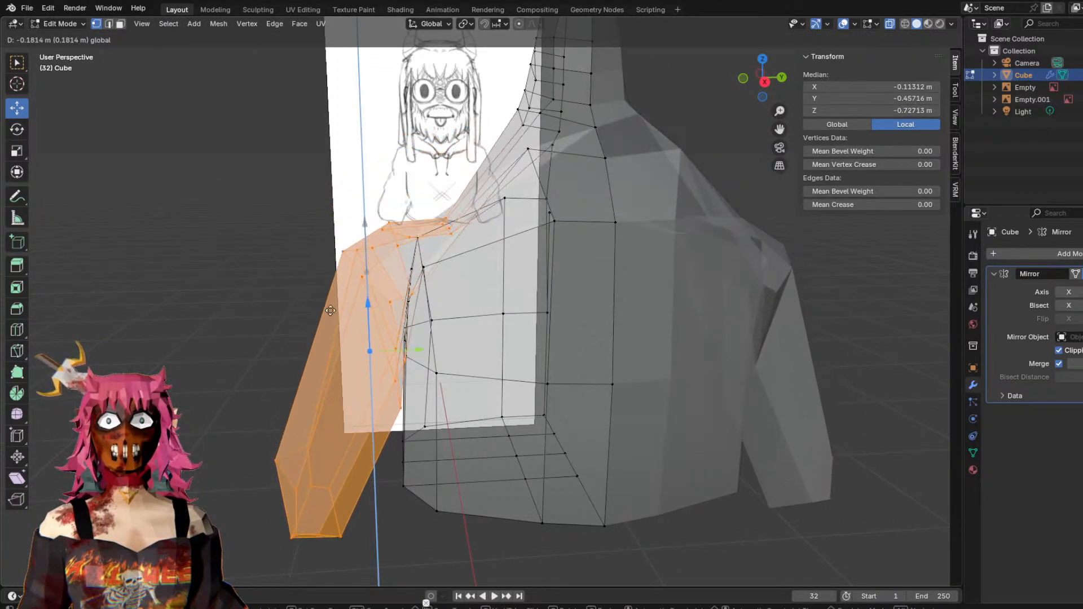
pyautogui.press('Escape')
pyautogui.press('space')
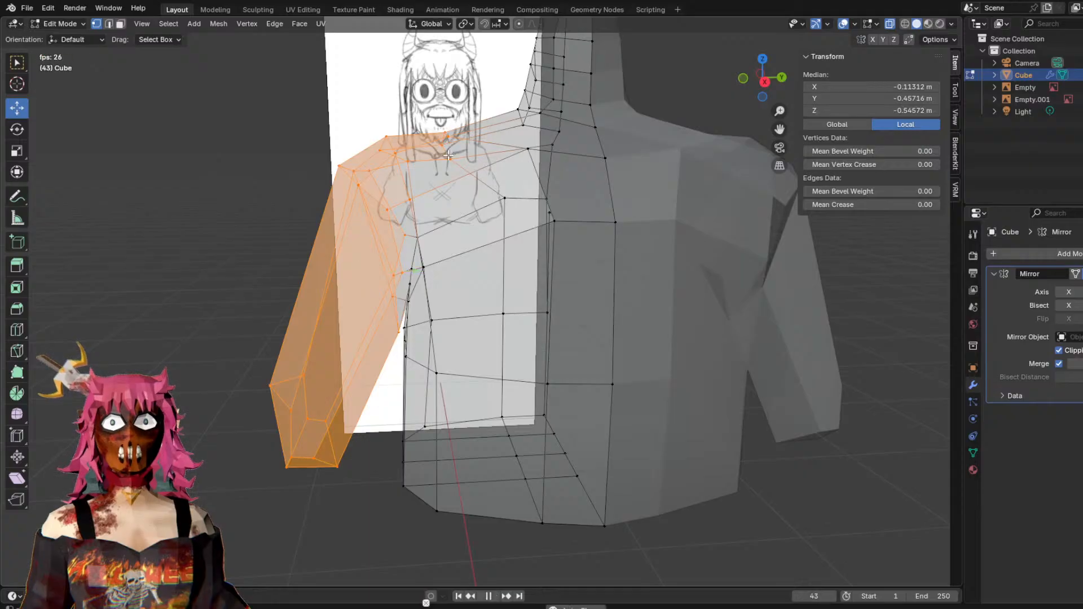
# Stop the animation playback, lower the selected sleeve about 0.04 m along Z, and clear the selection.
pyautogui.press('space')
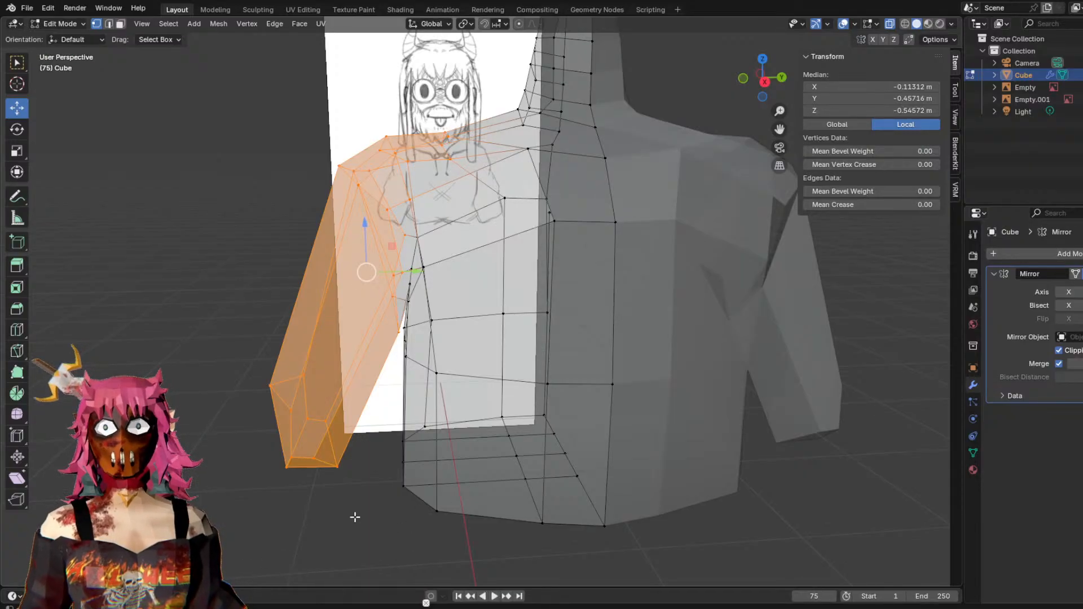
pyautogui.middleClick(457, 133)
pyautogui.moveTo(352, 264); pyautogui.dragTo(352, 278)
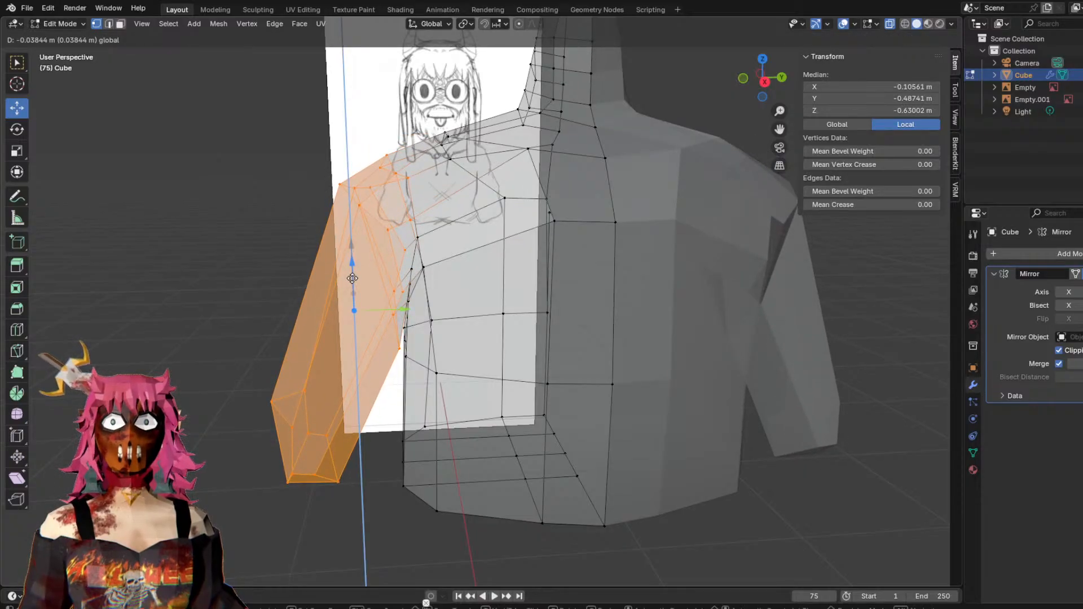
pyautogui.scroll(-2, 457, 217)
pyautogui.moveTo(457, 217); pyautogui.dragTo(485, 238, button='middle')
pyautogui.moveTo(389, 257); pyautogui.dragTo(389, 253)
pyautogui.moveTo(415, 253); pyautogui.dragTo(389, 223, button='middle')
pyautogui.click(287, 229)
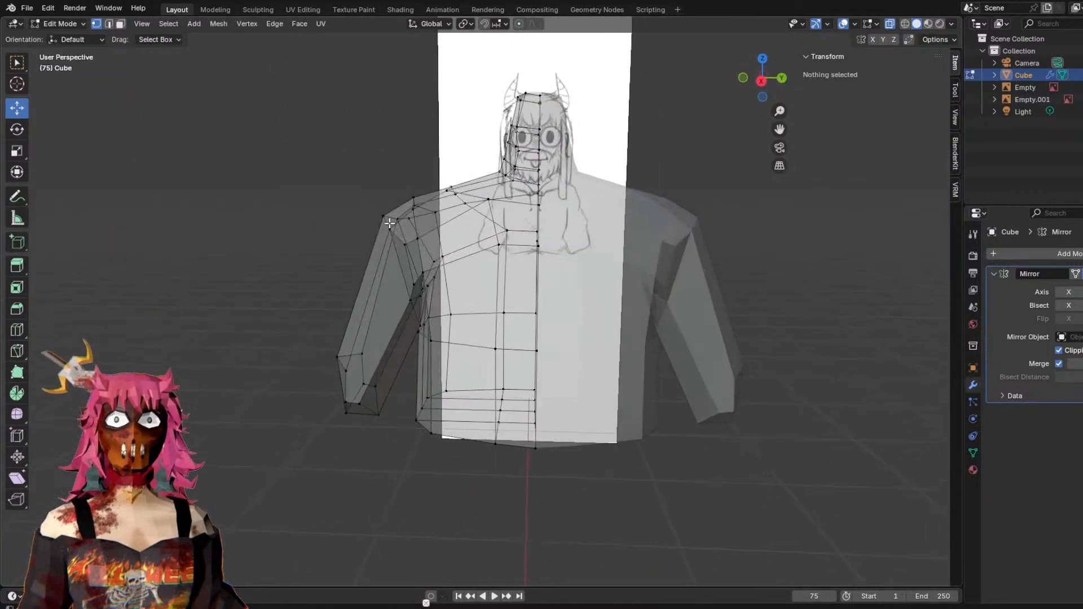
# Switch to Object Mode and hide the hoodie torso object.
pyautogui.click(761, 81)
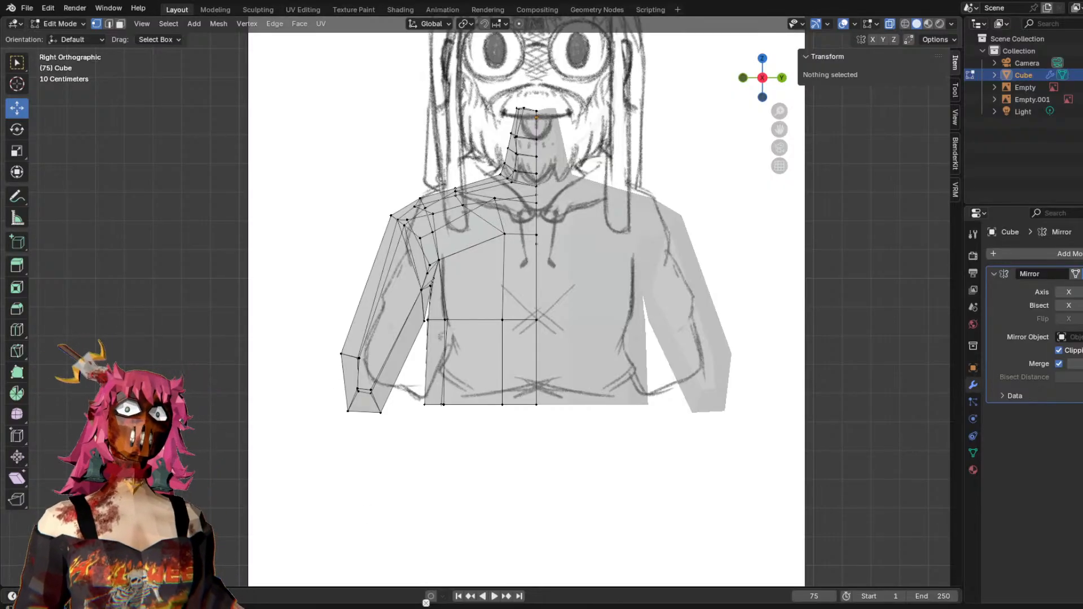
pyautogui.moveTo(639, 203); pyautogui.dragTo(656, 382, button='middle')
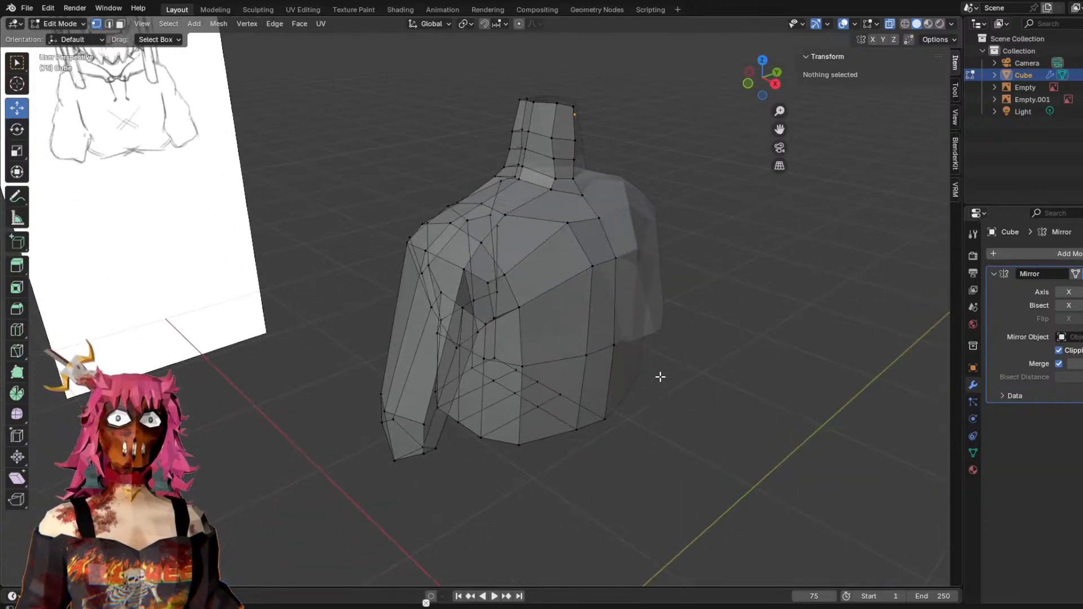
pyautogui.moveTo(675, 195); pyautogui.dragTo(531, 237, button='middle')
pyautogui.scroll(-3, 604, 187)
pyautogui.moveTo(530, 237); pyautogui.dragTo(612, 260, button='middle')
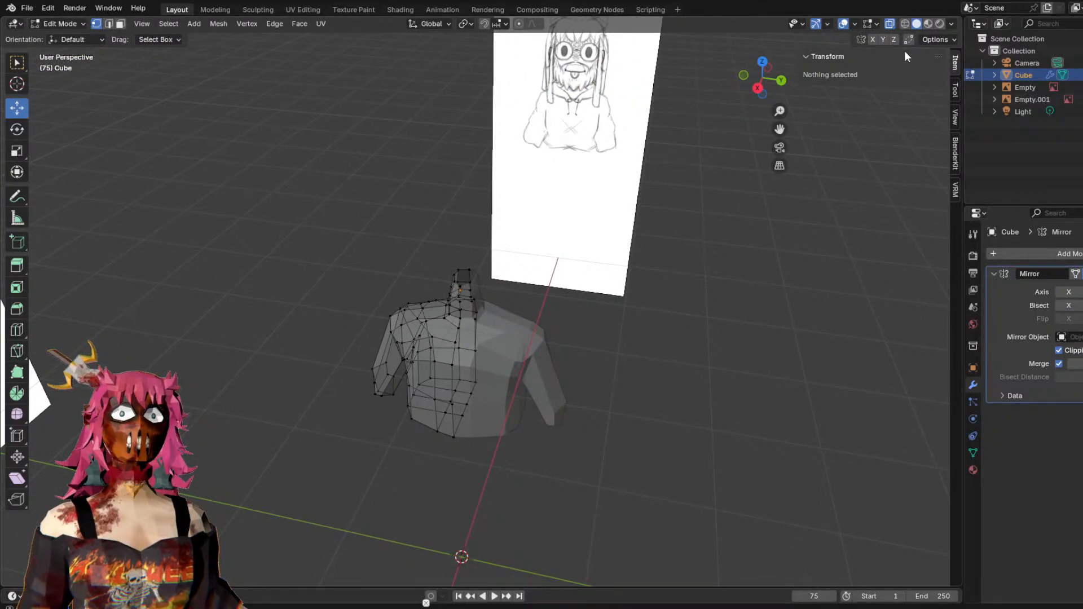
pyautogui.moveTo(739, 240); pyautogui.dragTo(738, 222, button='middle')
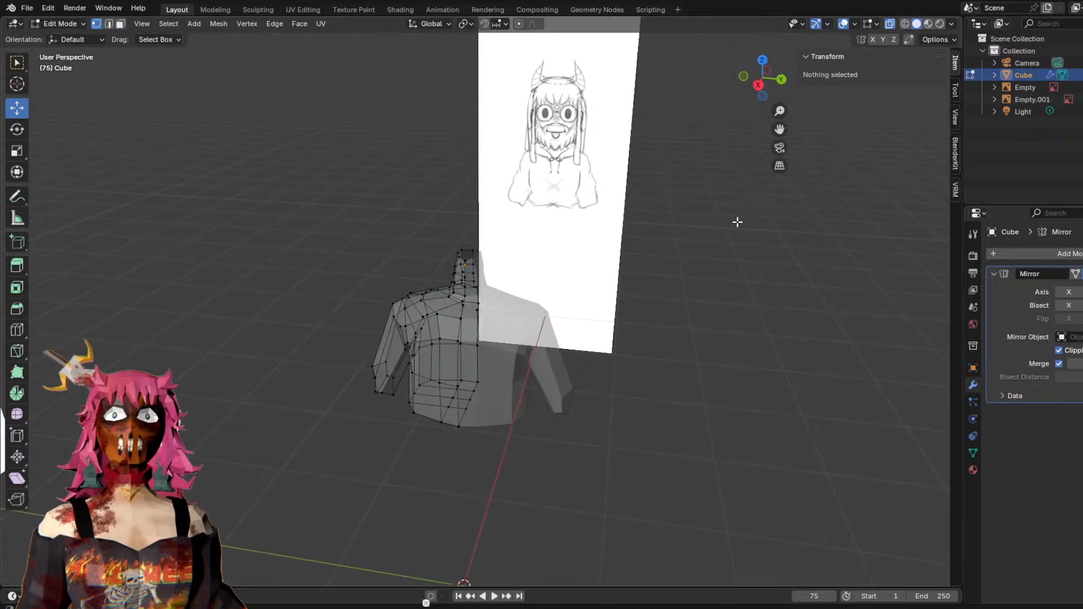
pyautogui.click(44, 22)
pyautogui.click(57, 35)
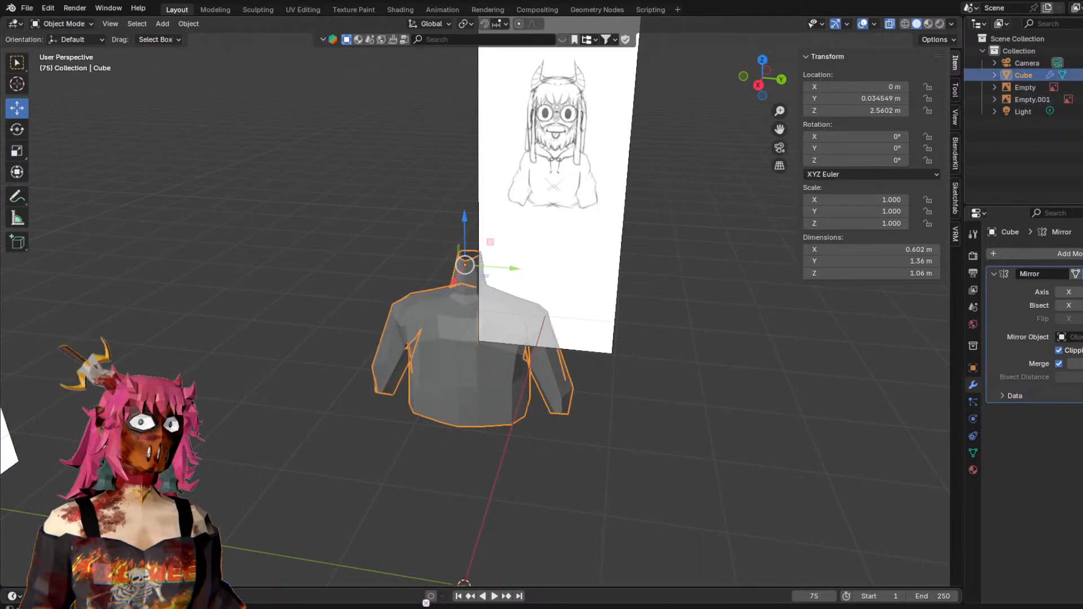
pyautogui.click(1079, 172)
pyautogui.click(1082, 75)
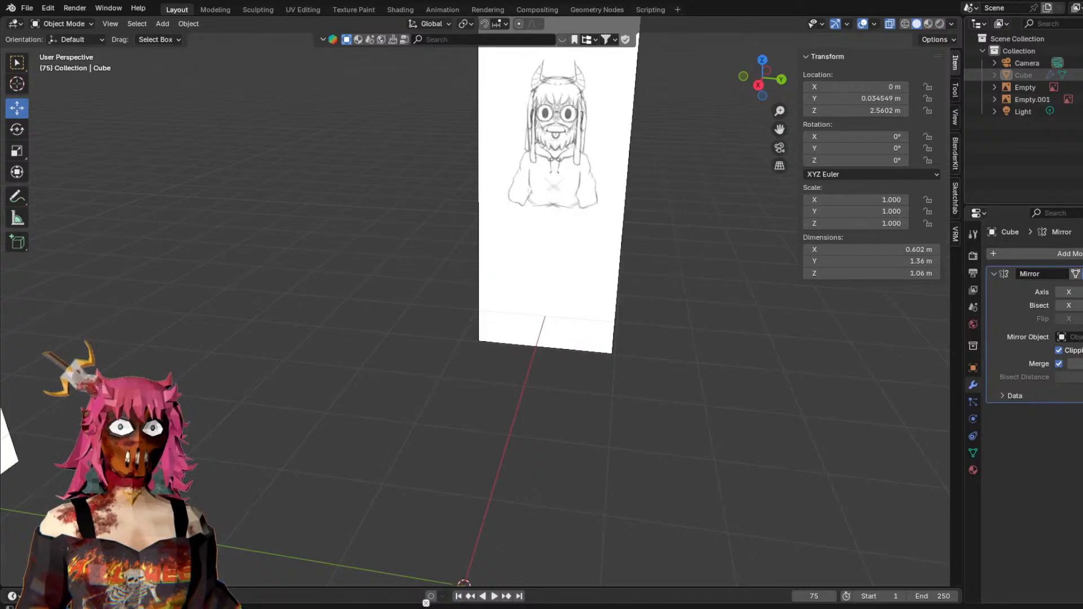
pyautogui.click(1079, 75)
pyautogui.click(1079, 75)
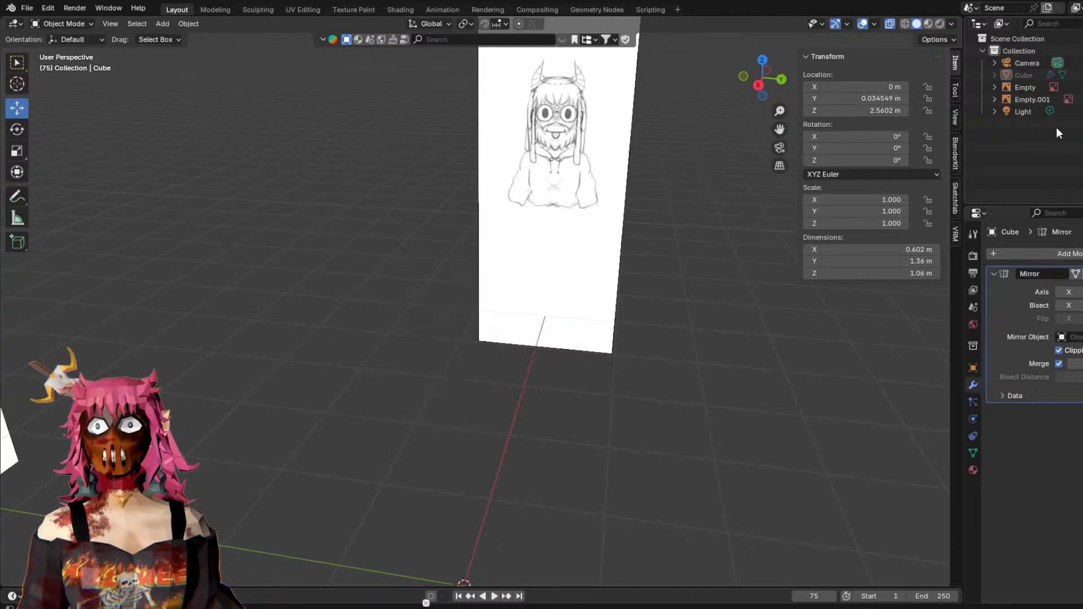
# Add a new cube mesh to the scene.
pyautogui.moveTo(477, 260); pyautogui.dragTo(474, 237, button='middle')
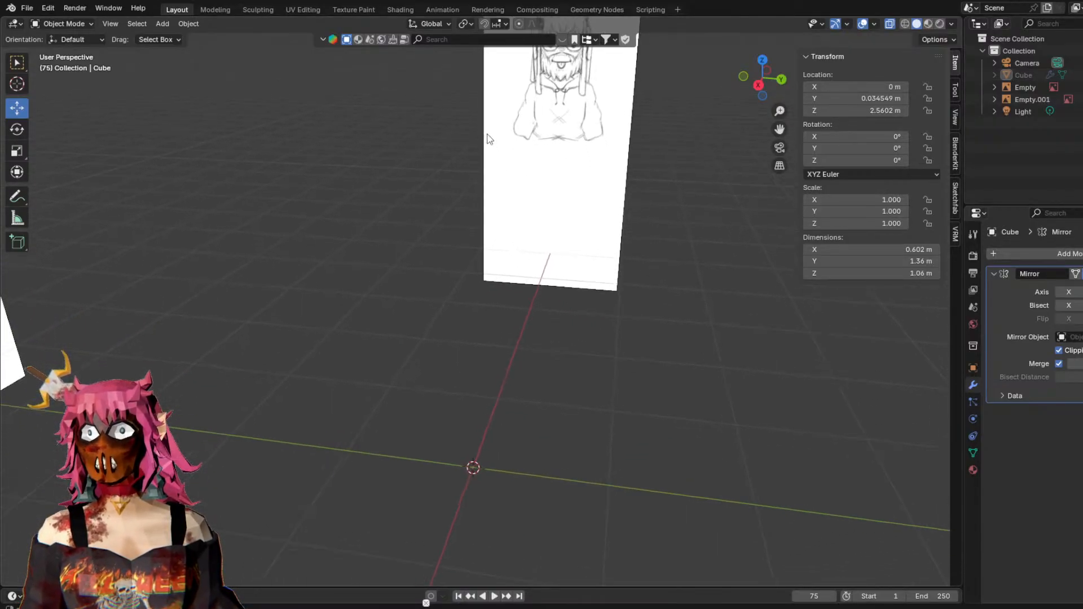
pyautogui.click(162, 23)
pyautogui.click(162, 23)
pyautogui.click(164, 23)
pyautogui.moveTo(206, 39)
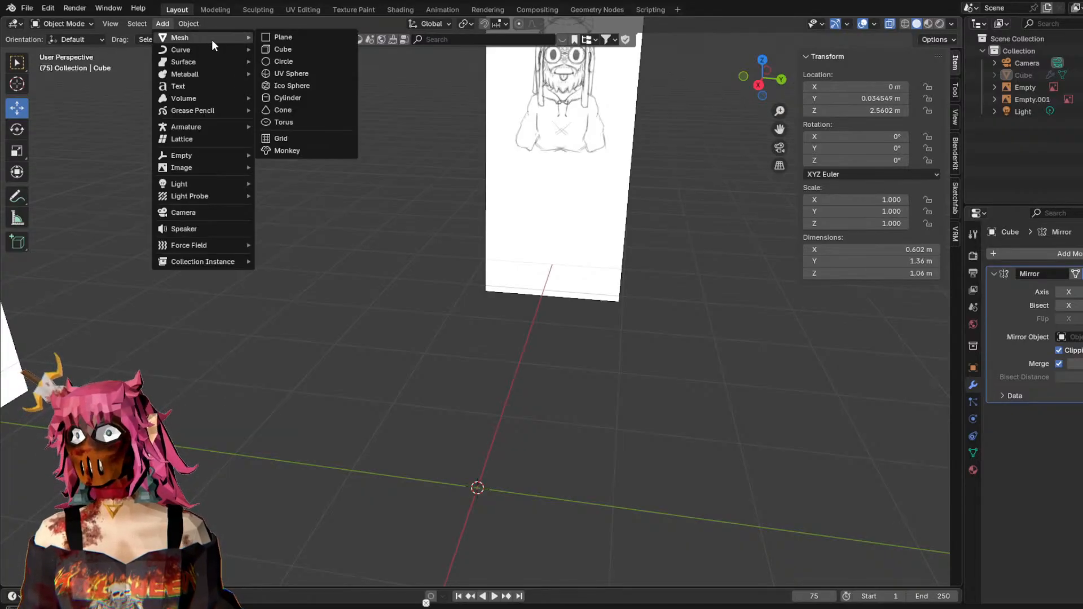
pyautogui.click(293, 50)
# Raise the new cube along Z over the head in the front reference drawing, to about 2.89 m.
pyautogui.moveTo(506, 257)
pyautogui.mouseDown(button='middle')
pyautogui.moveTo(562, 285)
pyautogui.moveTo(546, 290)
pyautogui.mouseUp(button='middle')
pyautogui.click(783, 79)
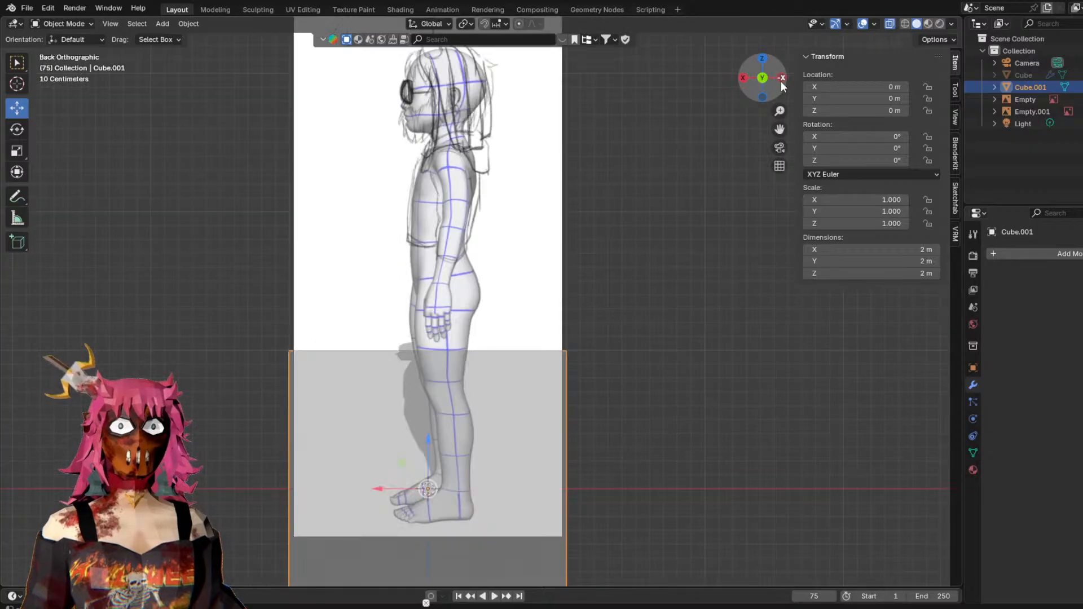
pyautogui.click(766, 78)
pyautogui.click(765, 79)
pyautogui.click(764, 79)
pyautogui.moveTo(671, 259)
pyautogui.mouseDown(button='middle')
pyautogui.moveTo(670, 329)
pyautogui.moveTo(745, 295)
pyautogui.moveTo(554, 307)
pyautogui.moveTo(741, 164)
pyautogui.mouseUp(button='middle')
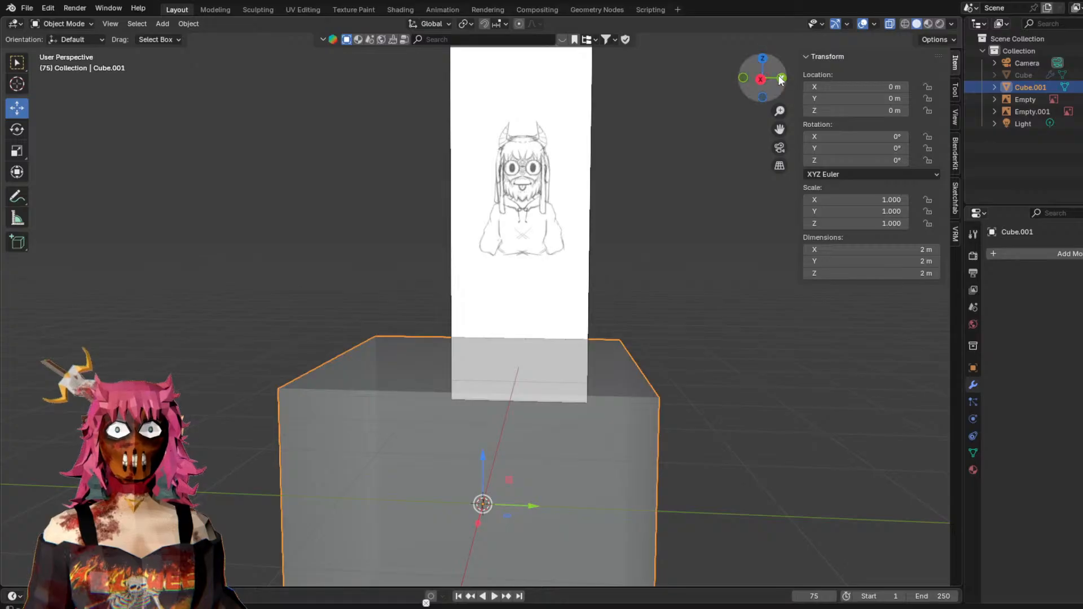
pyautogui.click(760, 81)
pyautogui.moveTo(489, 447); pyautogui.dragTo(489, 171)
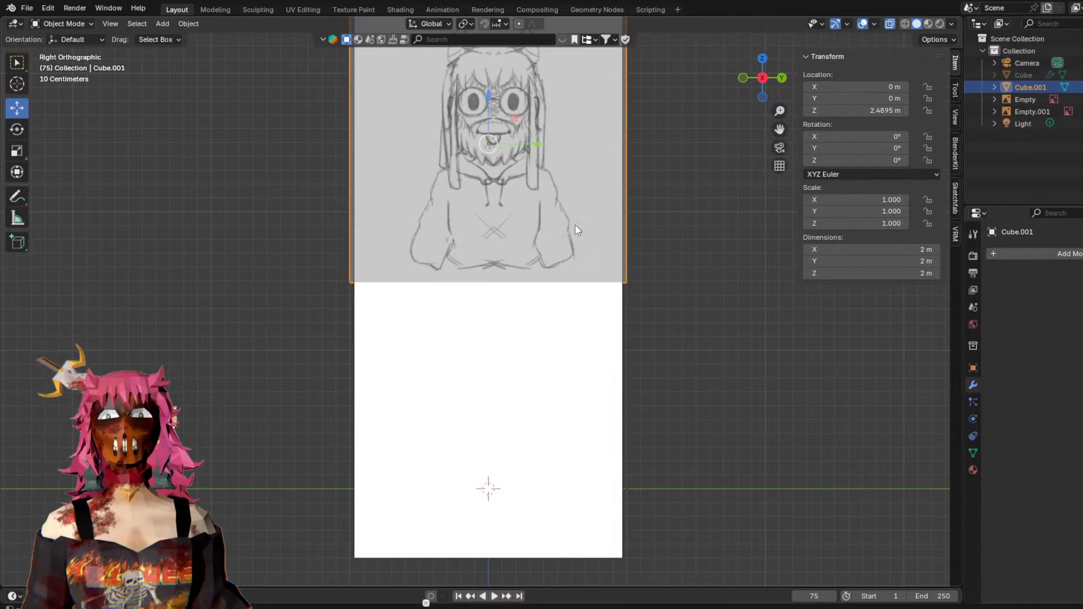
pyautogui.keyDown('shift'); pyautogui.moveTo(681, 116); pyautogui.dragTo(659, 308, button='middle'); pyautogui.keyUp('shift')
pyautogui.scroll(2, 658, 308)
pyautogui.moveTo(518, 316); pyautogui.dragTo(517, 235)
pyautogui.press('s')
pyautogui.press('Escape')
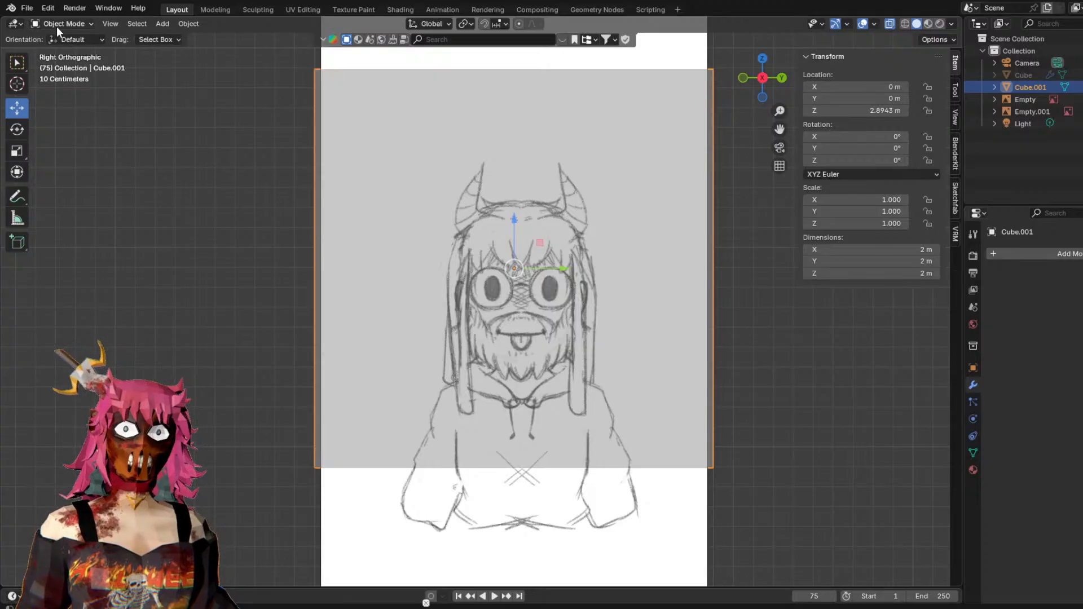
pyautogui.moveTo(772, 209); pyautogui.dragTo(730, 225, button='middle')
pyautogui.press('s')
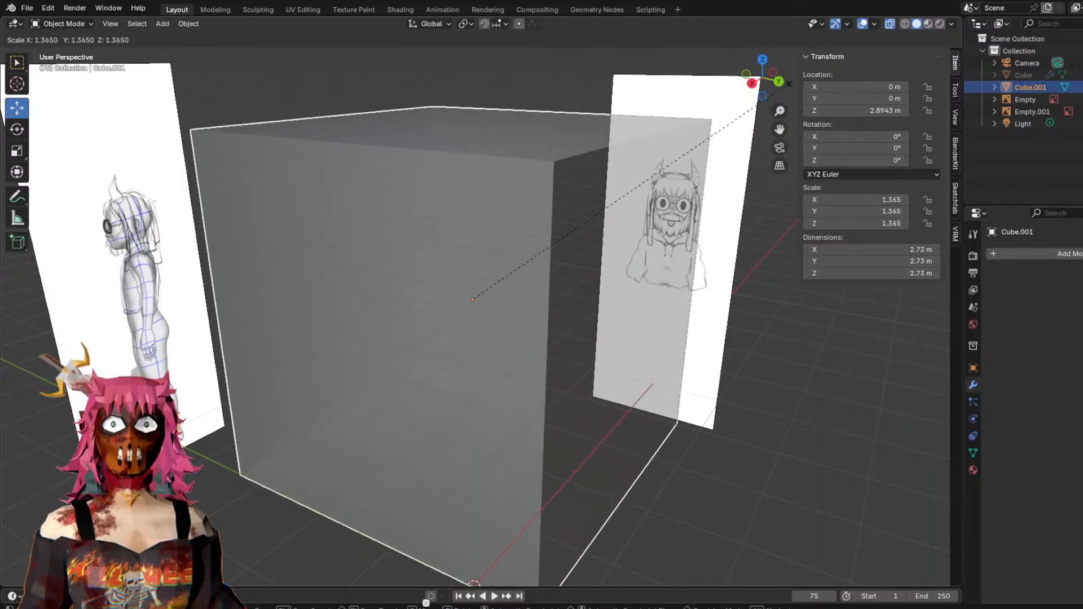
pyautogui.press('Escape')
pyautogui.press('KP_3')
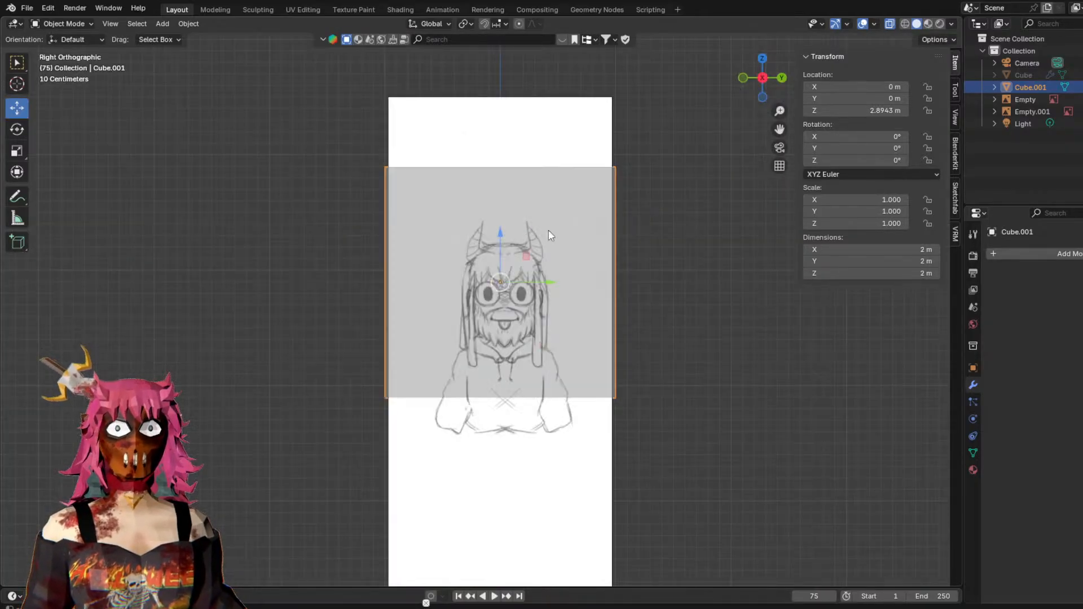
pyautogui.press('s')
pyautogui.press('Escape')
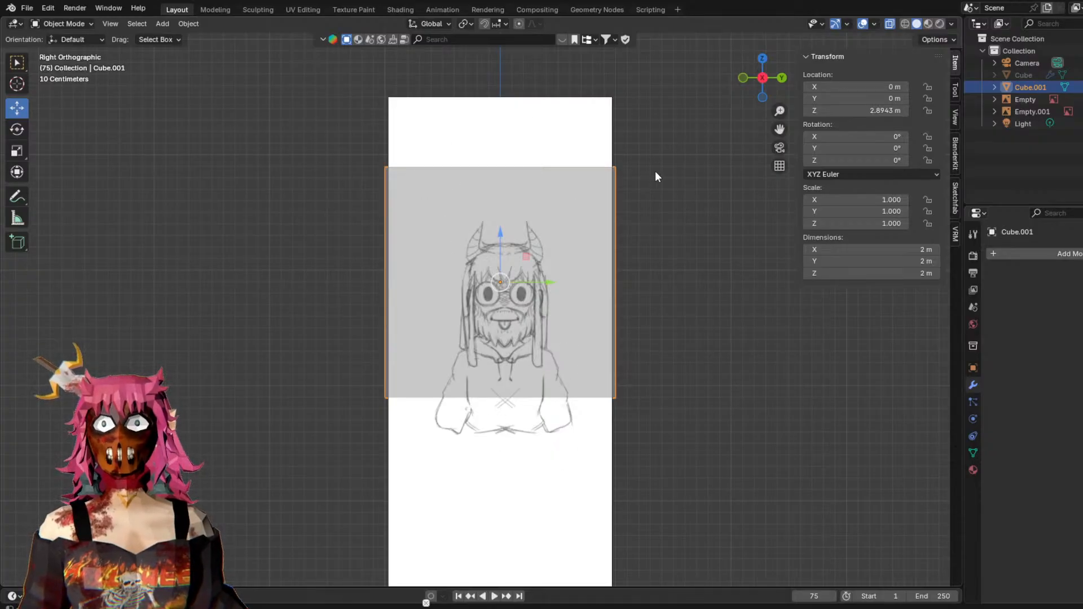
# Scale the cube to 0.36 and centre it on the drawn head at about Y 0.042 m, Z 2.73 m.
pyautogui.press('s')
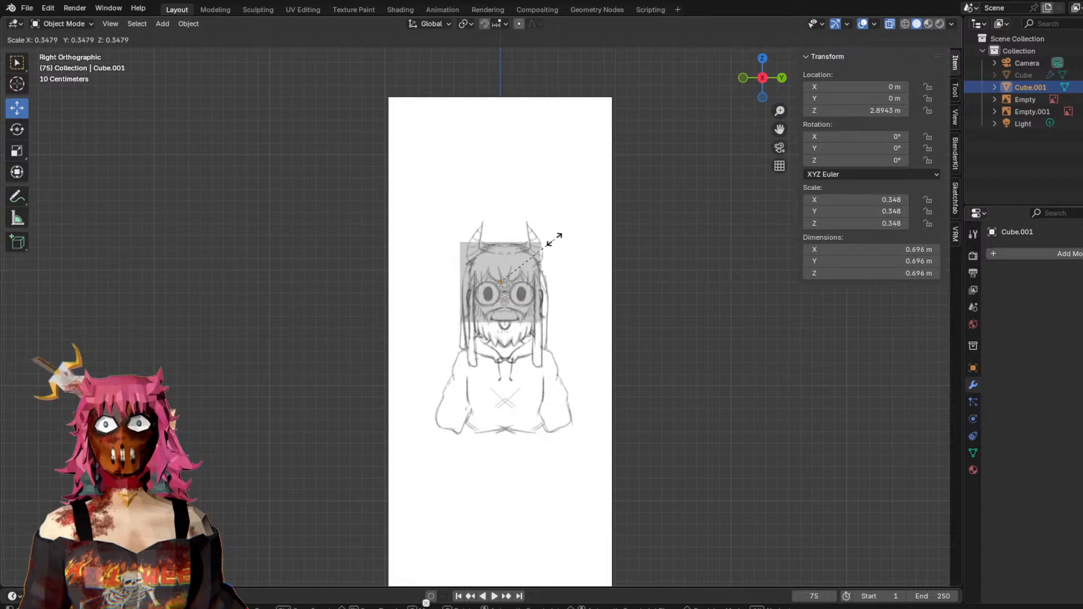
pyautogui.click(561, 245)
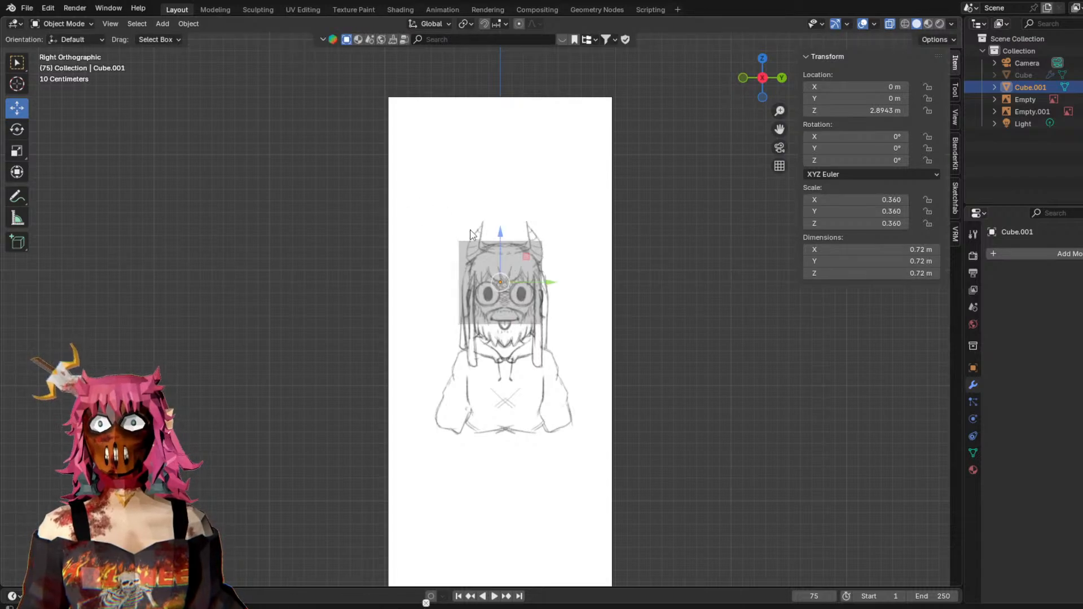
pyautogui.moveTo(538, 284); pyautogui.dragTo(546, 284)
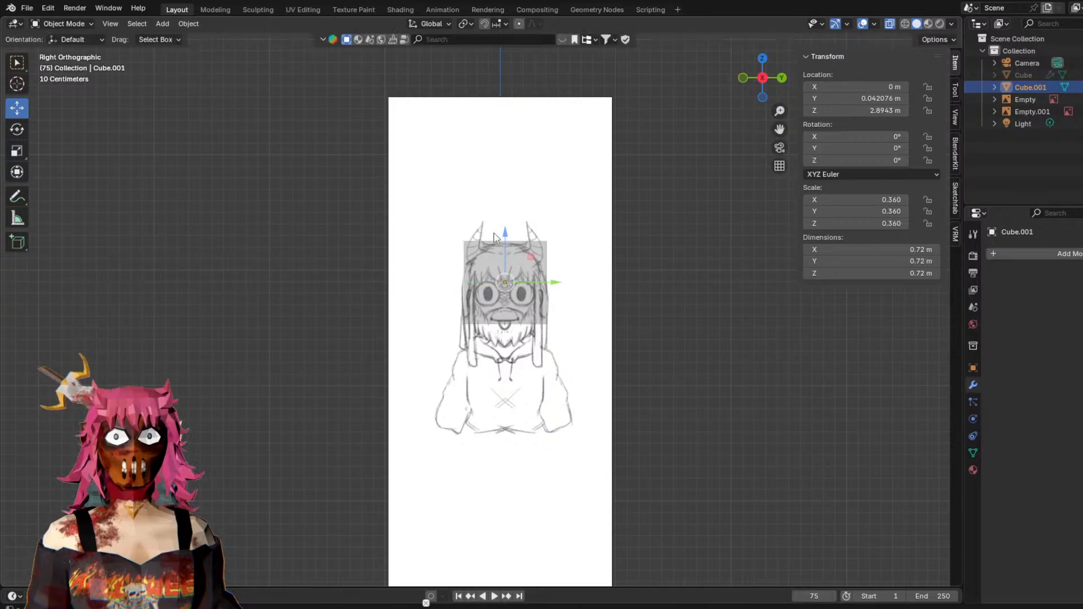
pyautogui.moveTo(505, 233); pyautogui.dragTo(504, 251)
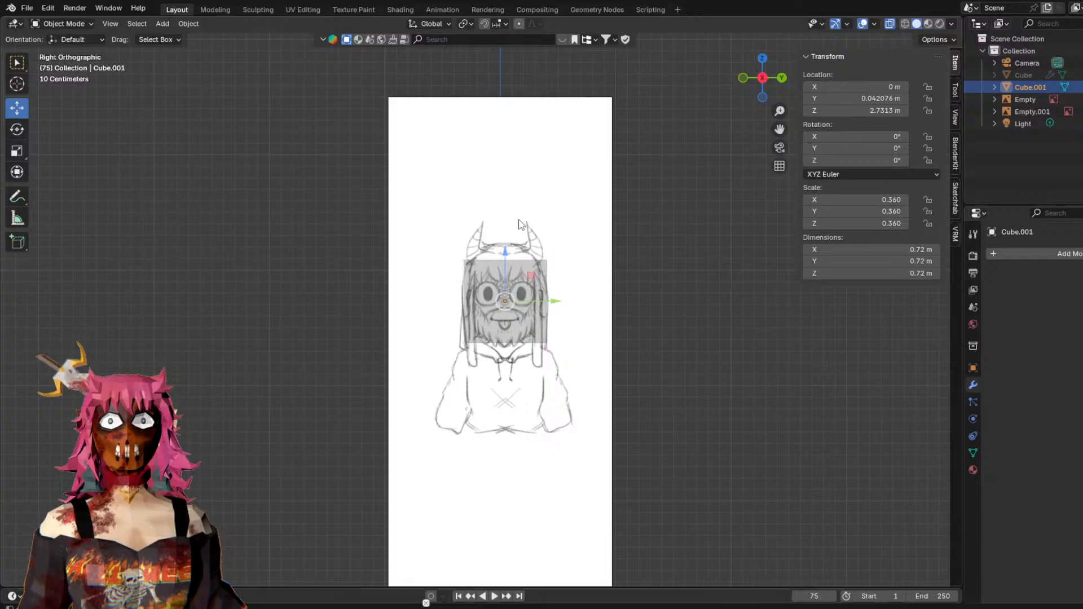
# Enlarge the cube to about 0.85 m per side and raise it to about Z 2.83 m.
pyautogui.press('s')
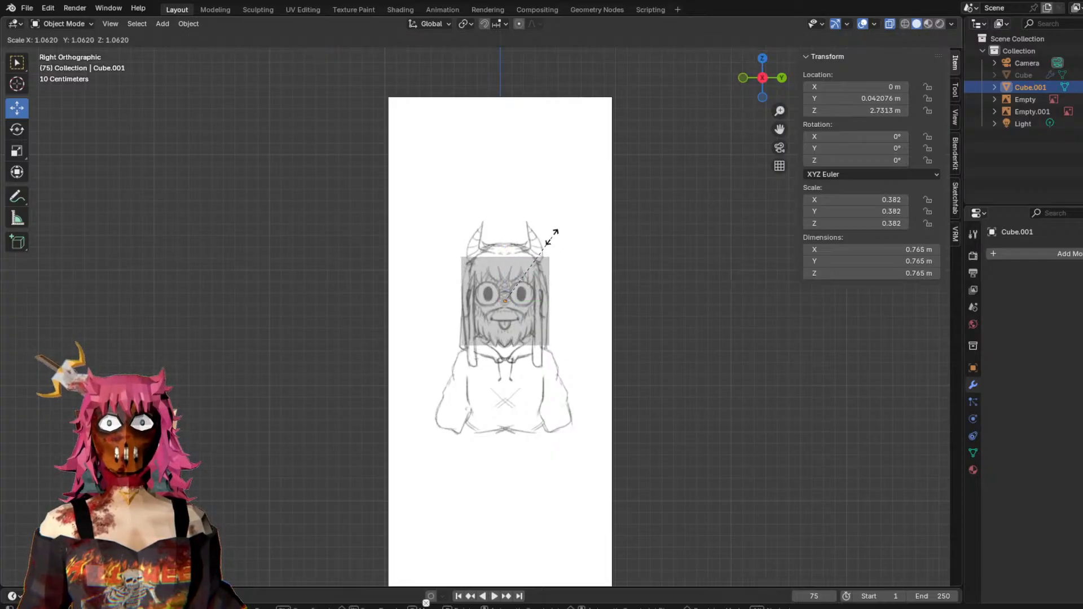
pyautogui.click(559, 233)
pyautogui.moveTo(504, 259); pyautogui.dragTo(504, 248)
pyautogui.click(565, 241)
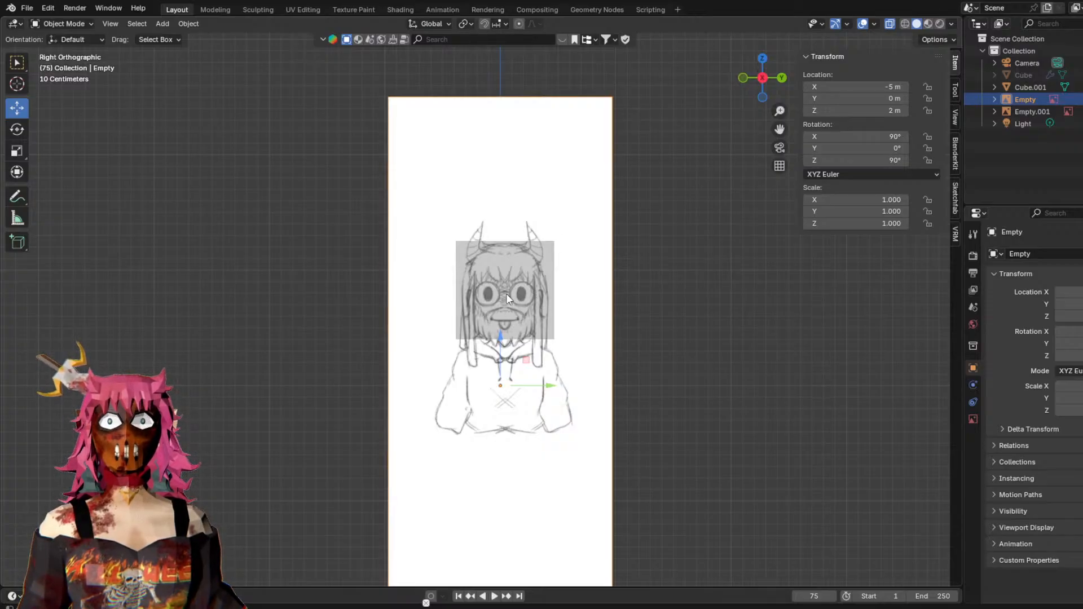
# Reselect the head cube and enter Edit Mode with none of its vertices selected.
pyautogui.moveTo(565, 289); pyautogui.dragTo(588, 285, button='middle')
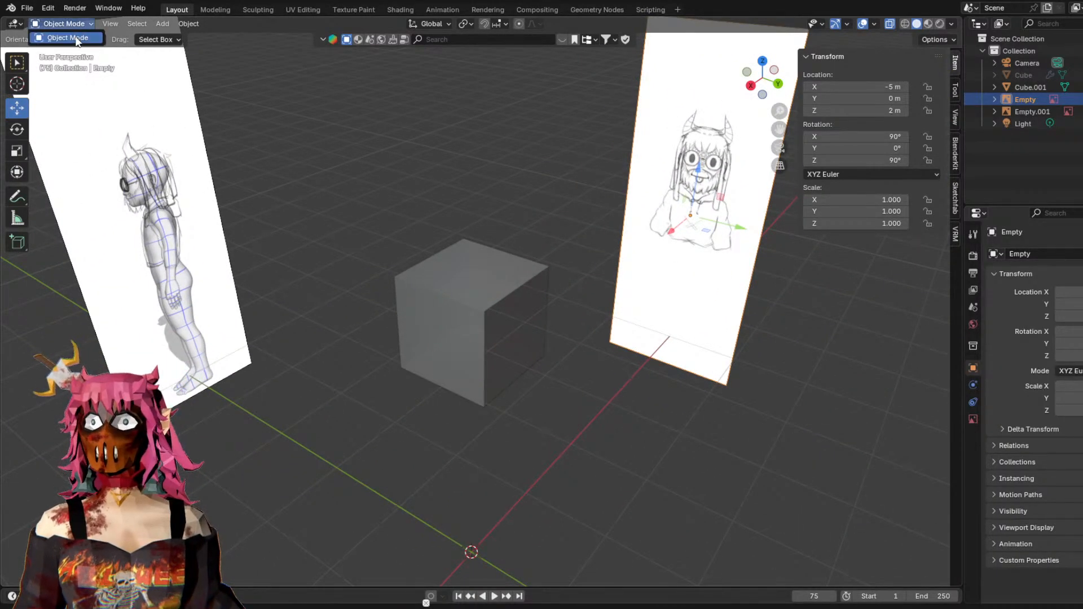
pyautogui.click(327, 109)
pyautogui.click(489, 298)
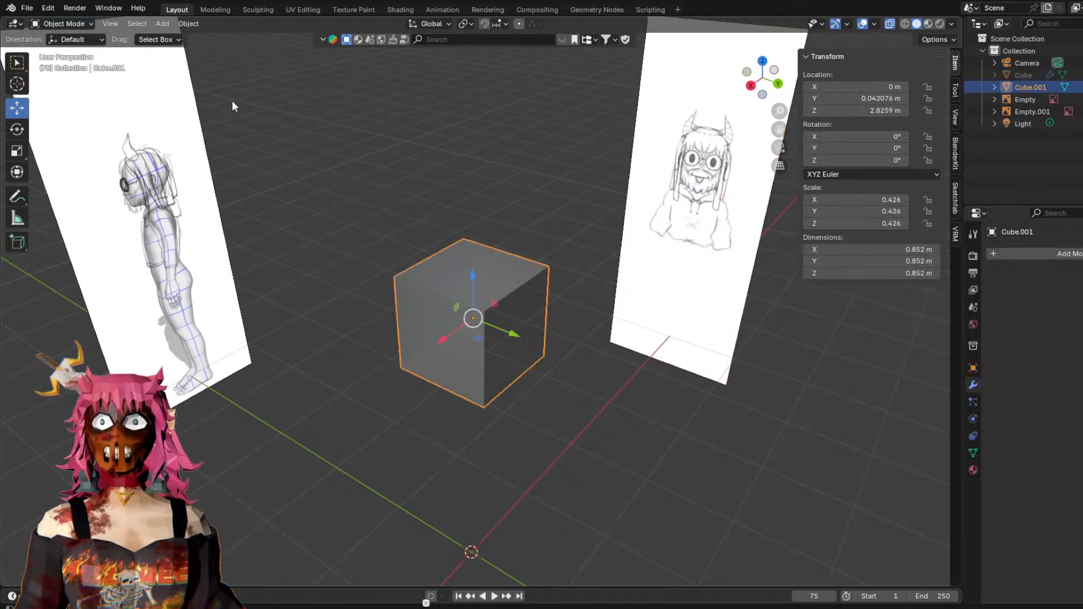
pyautogui.click(80, 22)
pyautogui.click(82, 52)
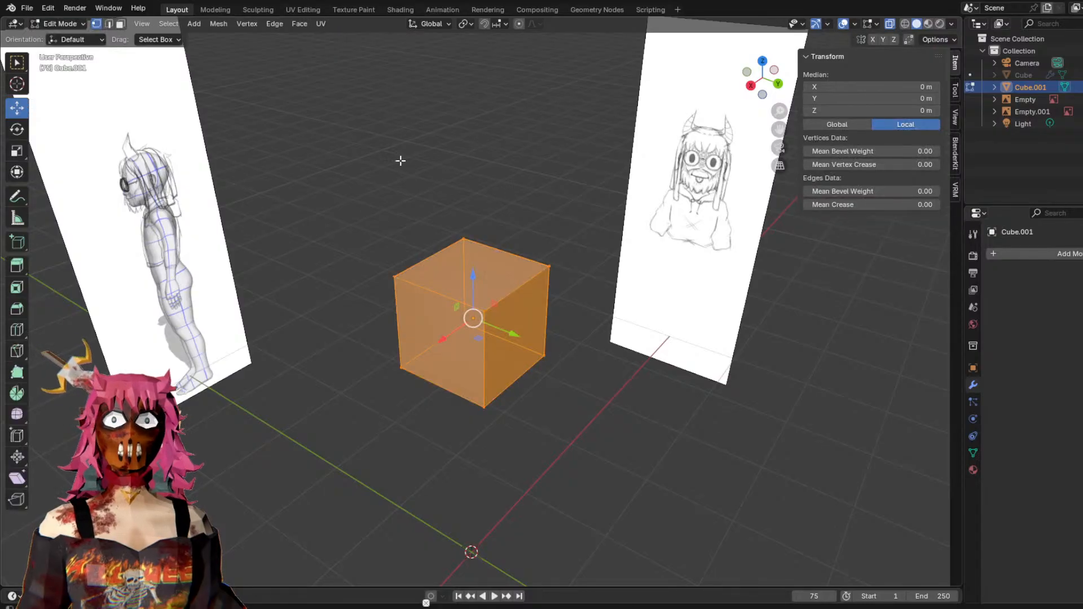
pyautogui.click(722, 519)
# Select the vertices of the cube's +Y side with Circle Select, extrude them outward along Y, and delete the extruded vertices.
pyautogui.moveTo(624, 459); pyautogui.dragTo(618, 423, button='middle')
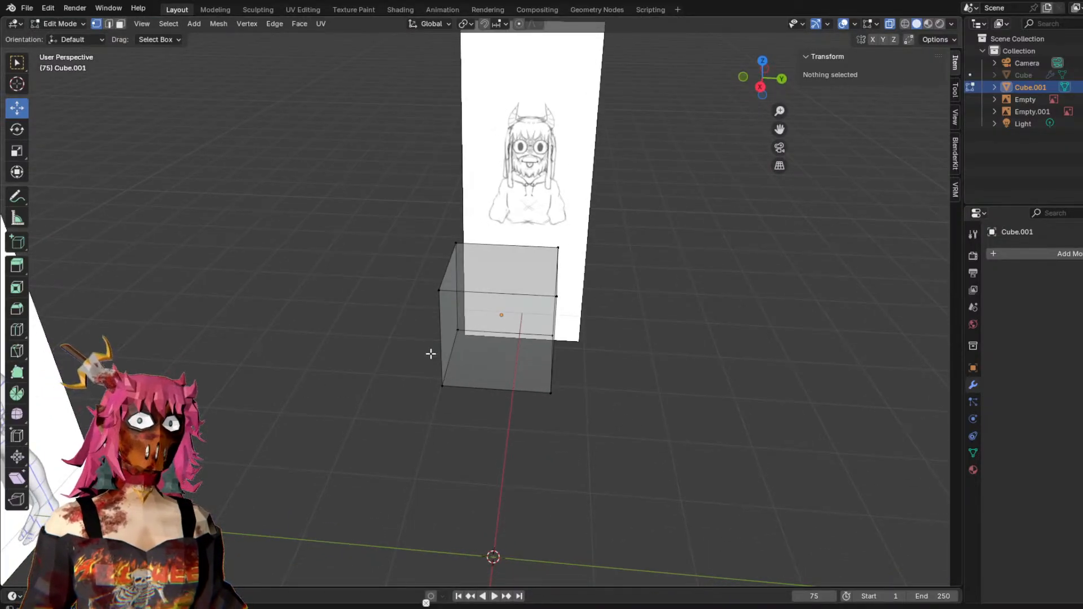
pyautogui.moveTo(592, 316); pyautogui.dragTo(660, 314, button='middle')
pyautogui.press('c')
pyautogui.moveTo(534, 370)
pyautogui.mouseDown()
pyautogui.moveTo(513, 304)
pyautogui.moveTo(513, 389)
pyautogui.mouseUp()
pyautogui.press('Escape')
pyautogui.moveTo(511, 321); pyautogui.dragTo(541, 328, button='middle')
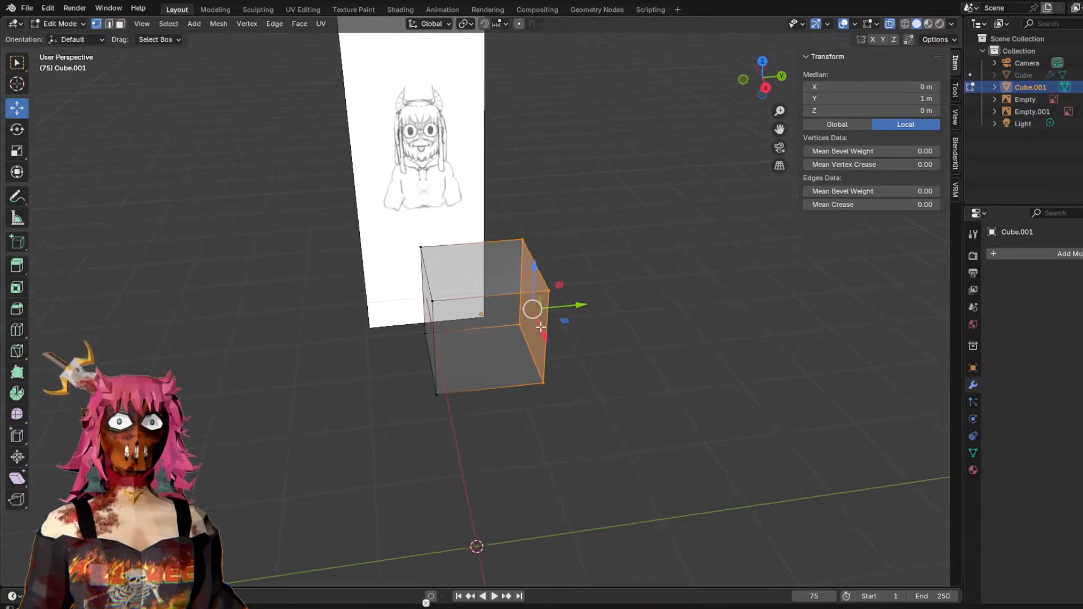
pyautogui.press('e')
pyautogui.click(591, 320)
pyautogui.moveTo(687, 281); pyautogui.dragTo(638, 286, button='middle')
pyautogui.rightClick(546, 338)
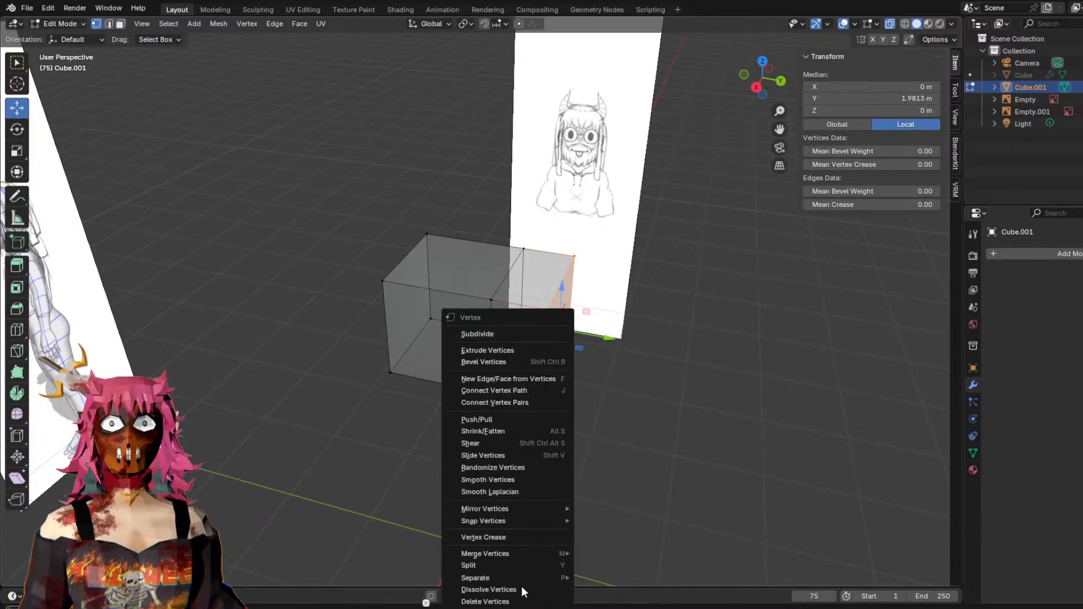
pyautogui.click(490, 601)
pyautogui.moveTo(558, 406); pyautogui.dragTo(687, 378, button='middle')
# Return to Object Mode and add a Mirror modifier to the head cube.
pyautogui.click(60, 23)
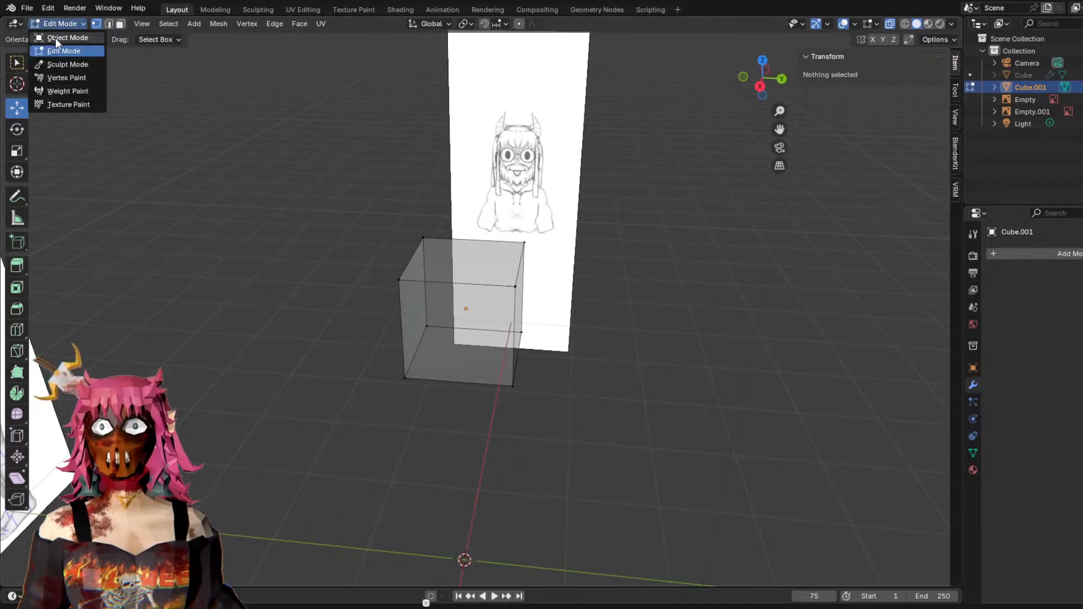
pyautogui.click(55, 38)
pyautogui.click(464, 262)
pyautogui.click(447, 286)
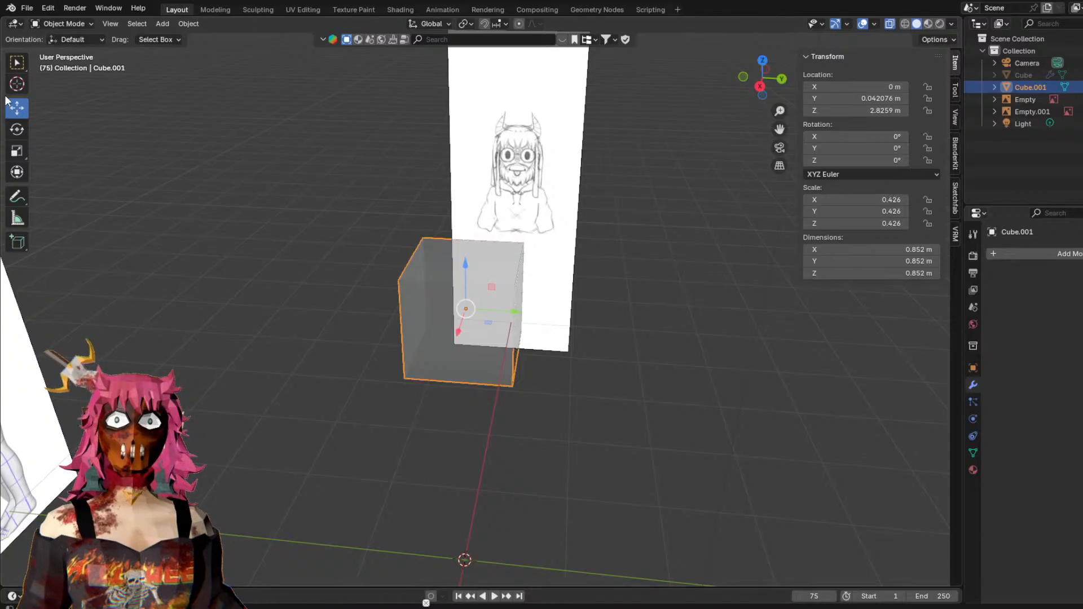
pyautogui.click(1017, 252)
pyautogui.click(980, 250)
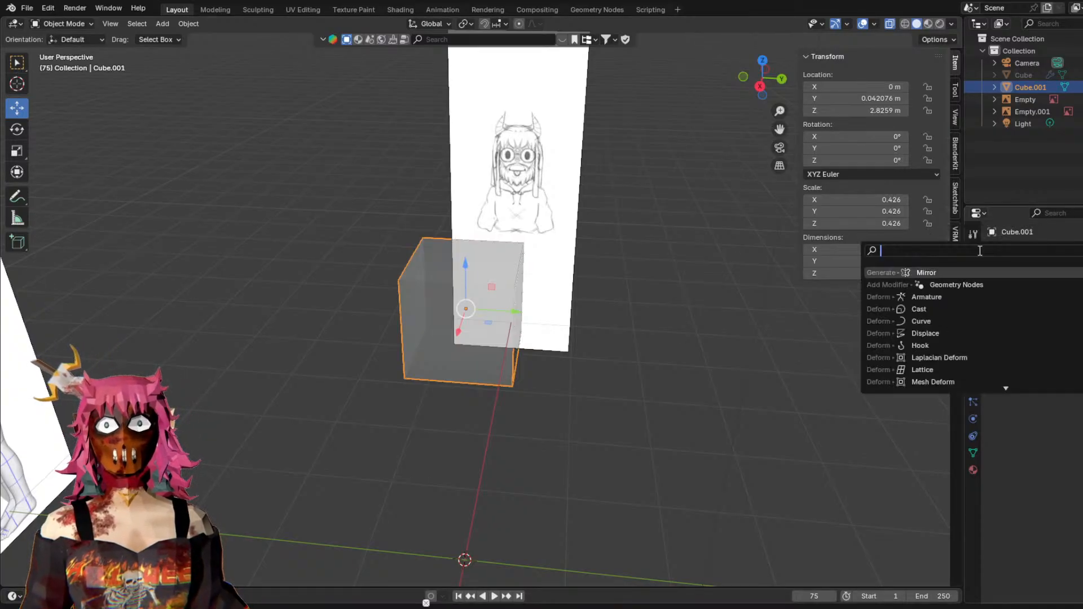
pyautogui.click(946, 273)
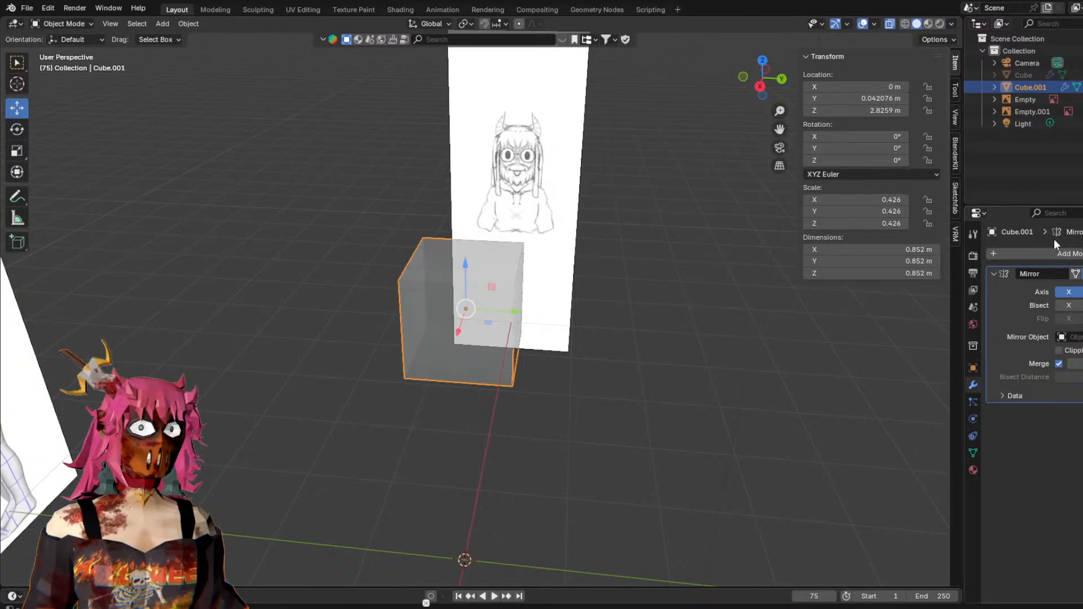
# Turn off the Mirror modifier's X axis and enable Clipping, testing the mirroring by moving the head cube along Y.
pyautogui.moveTo(504, 308); pyautogui.dragTo(594, 309)
pyautogui.hotkey('ctrl', 'z')
pyautogui.click(1072, 293)
pyautogui.moveTo(507, 309); pyautogui.dragTo(431, 308)
pyautogui.hotkey('ctrl', 'z')
pyautogui.click(1067, 349)
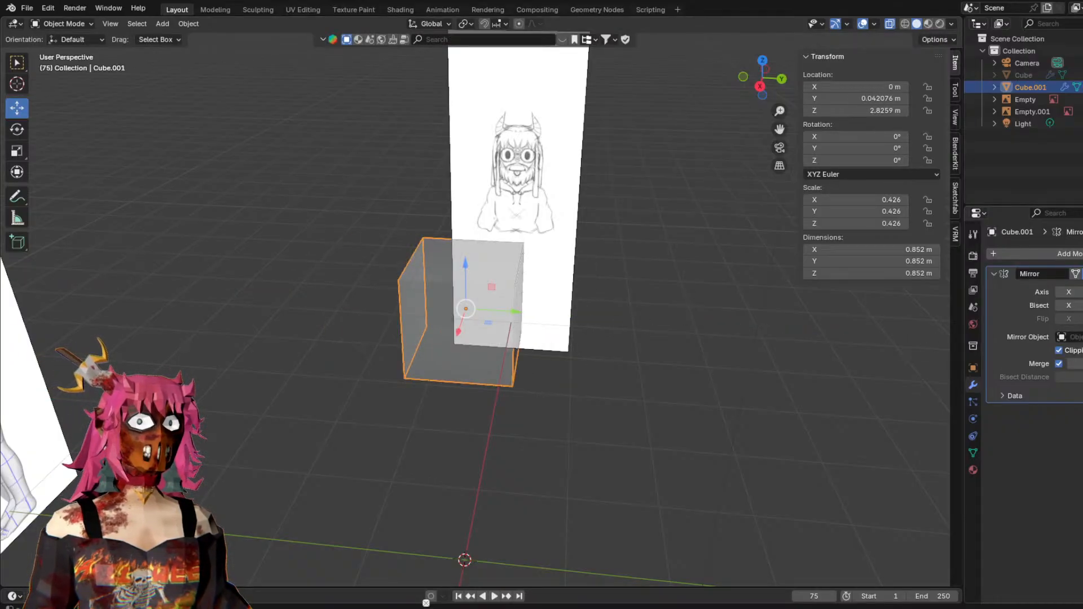
# Set Cube as the Mirror Object and move the head cube along Y to about -0.395 m.
pyautogui.scroll(5, 603, 339)
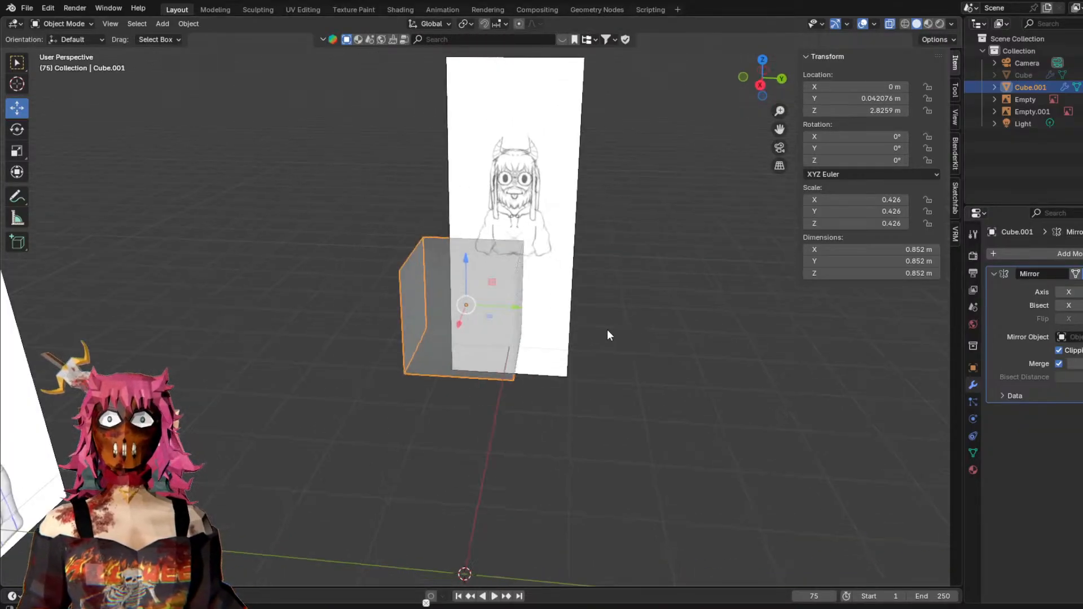
pyautogui.click(1072, 337)
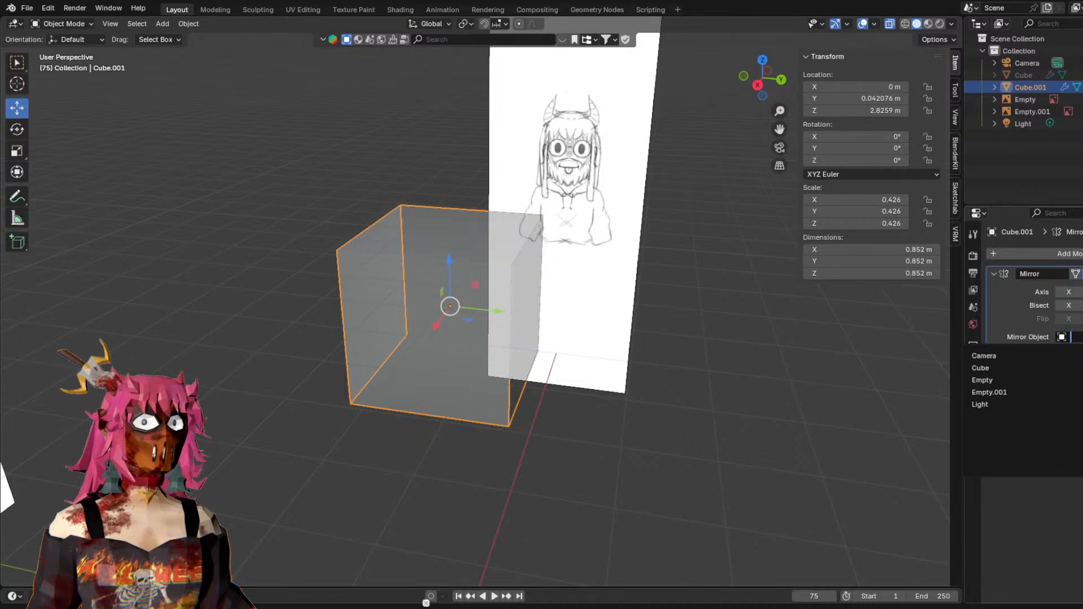
pyautogui.click(996, 367)
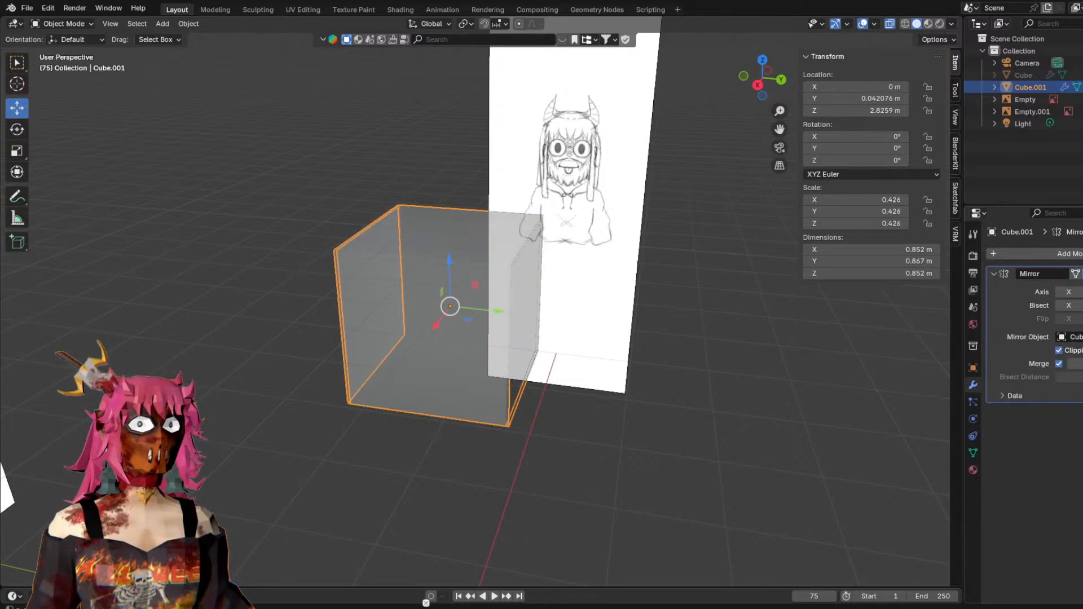
pyautogui.moveTo(477, 310); pyautogui.dragTo(421, 303)
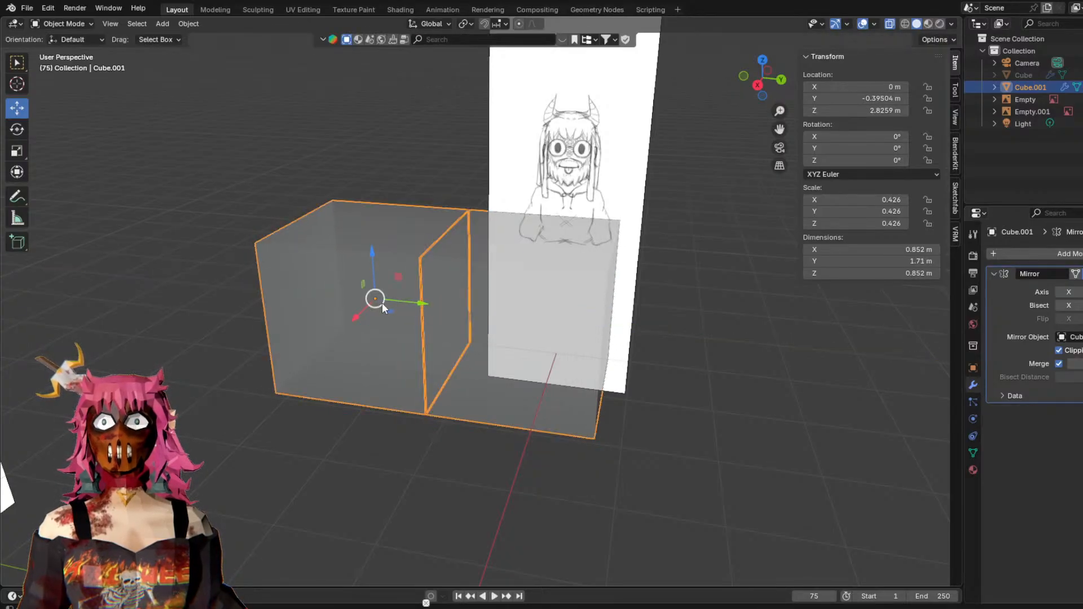
# Enter Edit Mode on the head cube and move the upper front vertex of its +Y side onto the mirror plane.
pyautogui.moveTo(571, 306); pyautogui.dragTo(714, 355, button='middle')
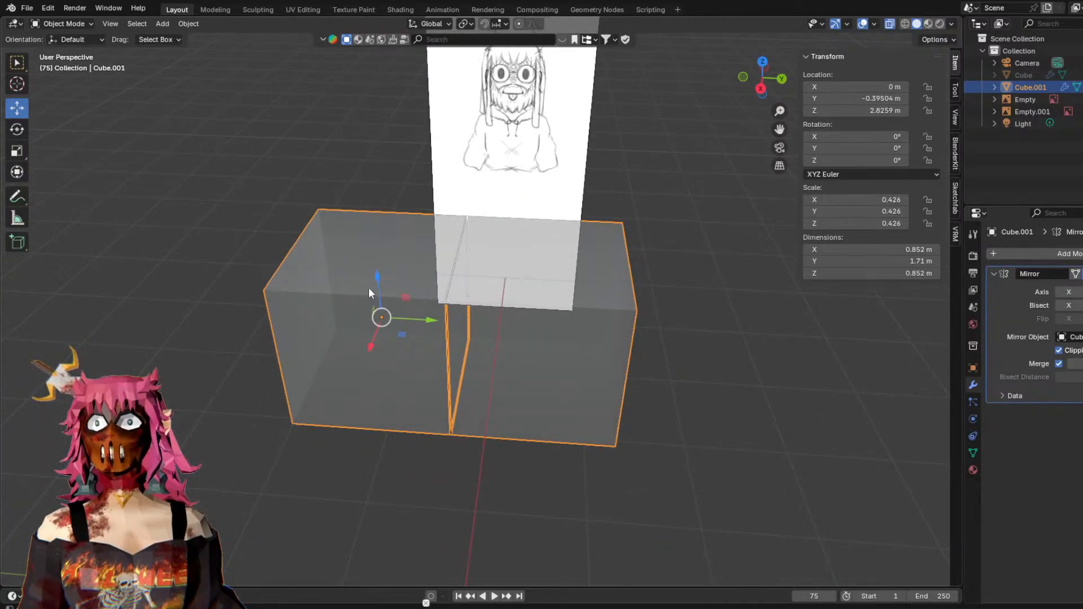
pyautogui.click(454, 291)
pyautogui.moveTo(454, 291); pyautogui.dragTo(592, 258, button='middle')
pyautogui.click(55, 22)
pyautogui.click(67, 37)
pyautogui.click(475, 266)
pyautogui.click(61, 23)
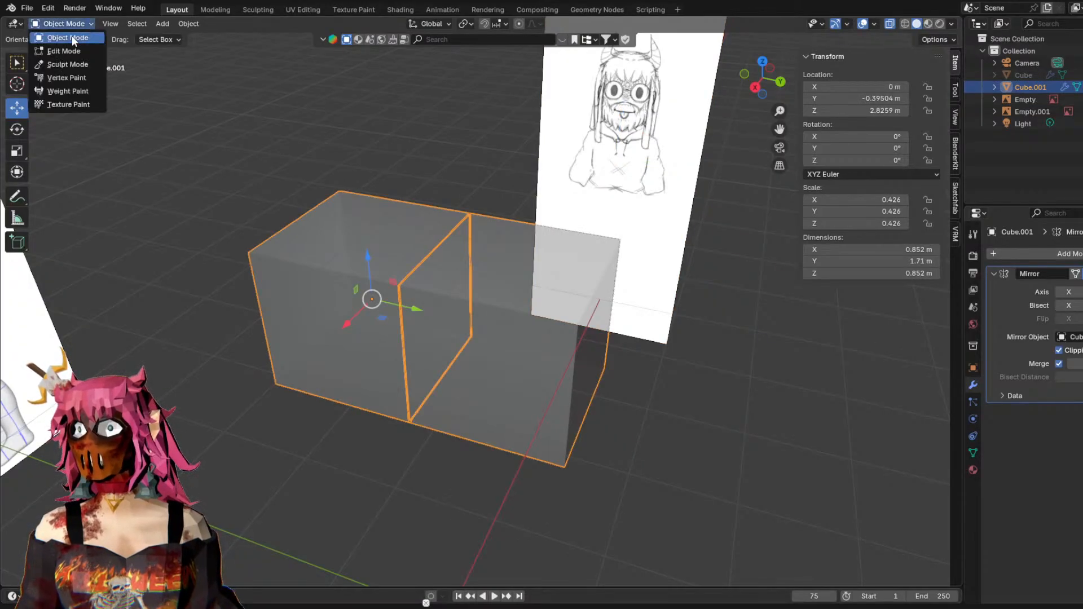
pyautogui.click(66, 49)
pyautogui.click(395, 280)
pyautogui.moveTo(439, 292); pyautogui.dragTo(446, 293)
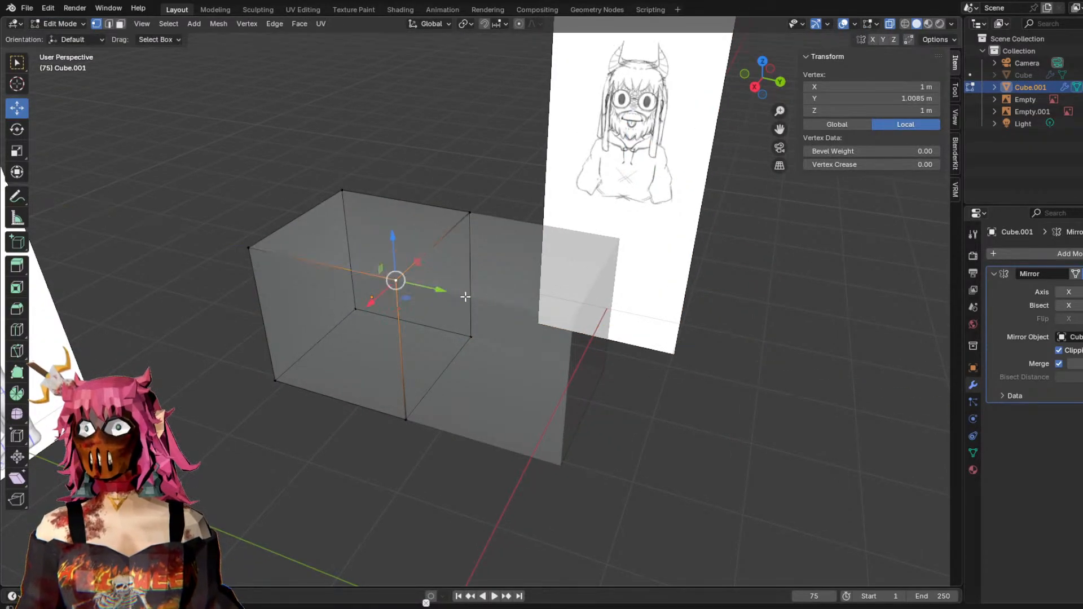
# Select the remaining +Y side vertices with Circle Select, move them along Y onto the mirror plane, and clear the selection.
pyautogui.moveTo(446, 293); pyautogui.dragTo(474, 314, button='middle')
pyautogui.press('c')
pyautogui.moveTo(453, 433)
pyautogui.mouseDown()
pyautogui.moveTo(479, 353)
pyautogui.moveTo(516, 356)
pyautogui.mouseUp()
pyautogui.rightClick(486, 346)
pyautogui.press('c')
pyautogui.click(468, 211)
pyautogui.rightClick(472, 208)
pyautogui.moveTo(501, 320); pyautogui.dragTo(516, 323)
pyautogui.click(710, 304)
# Move the head's outer -Y side vertices inward to about local Y 0.25 m to match the width of the drawn head.
pyautogui.moveTo(654, 224); pyautogui.dragTo(598, 207, button='middle')
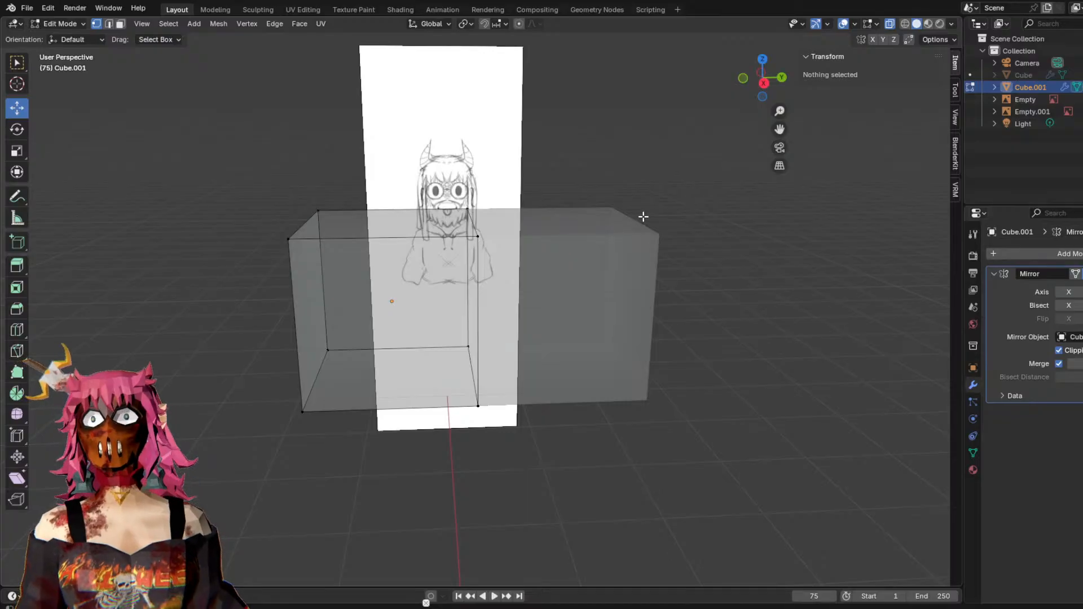
pyautogui.moveTo(638, 313); pyautogui.dragTo(733, 302, button='middle')
pyautogui.press('c')
pyautogui.moveTo(316, 217); pyautogui.dragTo(298, 423)
pyautogui.rightClick(298, 424)
pyautogui.moveTo(339, 305); pyautogui.dragTo(448, 280)
pyautogui.click(765, 82)
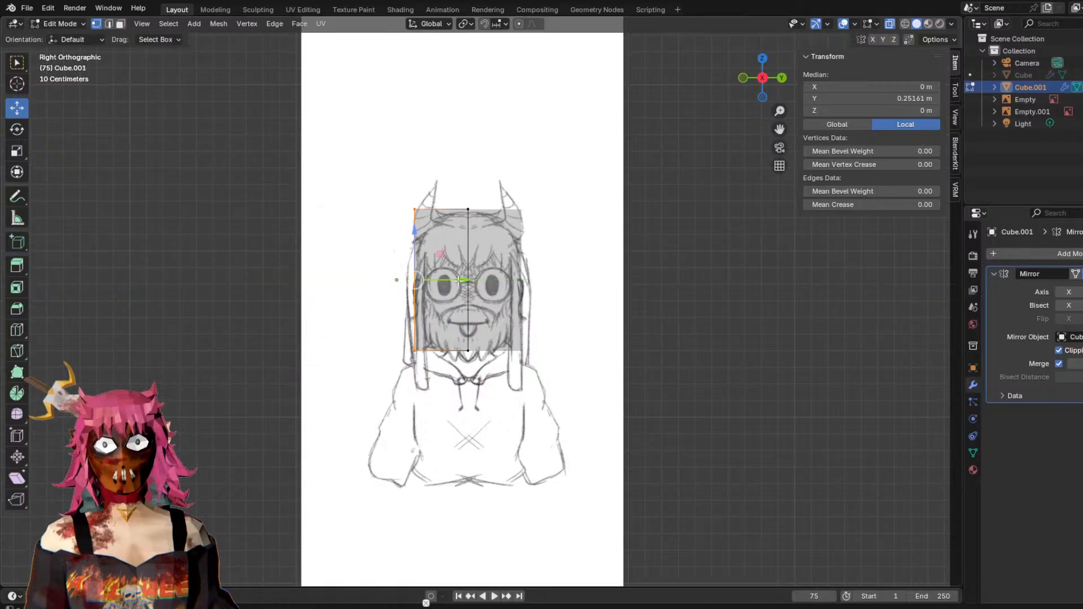
# Lower the head's upper outer vertices slightly along Z to slope the top toward the drawn hairline.
pyautogui.click(416, 210)
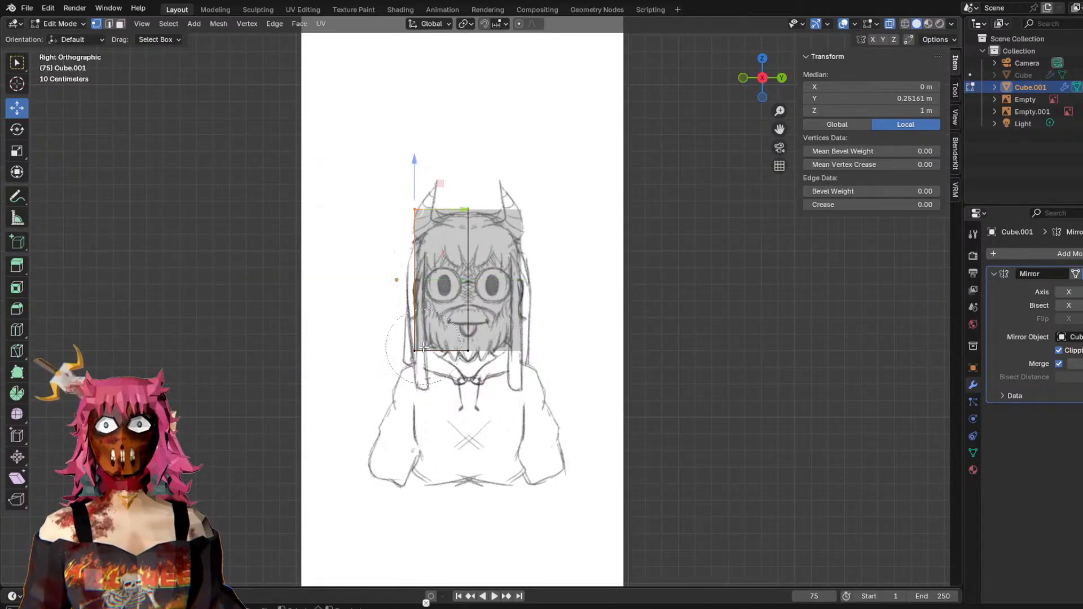
pyautogui.press('c')
pyautogui.press('Escape')
pyautogui.moveTo(415, 162)
pyautogui.mouseDown()
pyautogui.moveTo(413, 192)
pyautogui.moveTo(414, 183)
pyautogui.mouseUp()
pyautogui.press('c')
pyautogui.press('Escape')
# Raise the head's lower outer vertices slightly and lower the bottom centre vertices to follow the drawn beard.
pyautogui.hotkey('alt', 'a')
pyautogui.press('c')
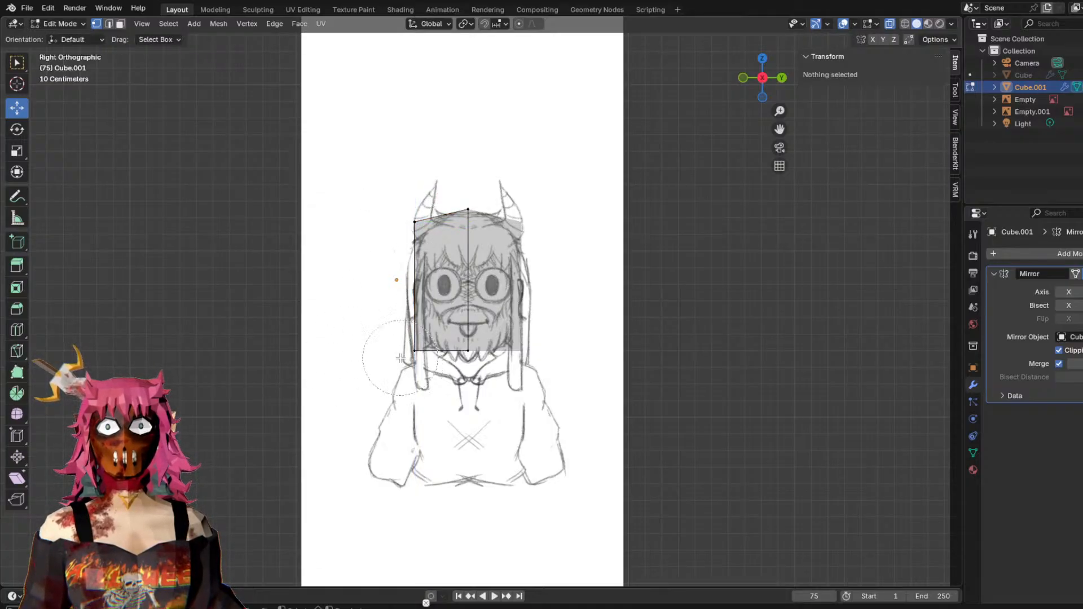
pyautogui.click(398, 360)
pyautogui.press('Escape')
pyautogui.moveTo(416, 319); pyautogui.dragTo(441, 306)
pyautogui.keyDown('shift'); pyautogui.click(467, 351); pyautogui.keyUp('shift')
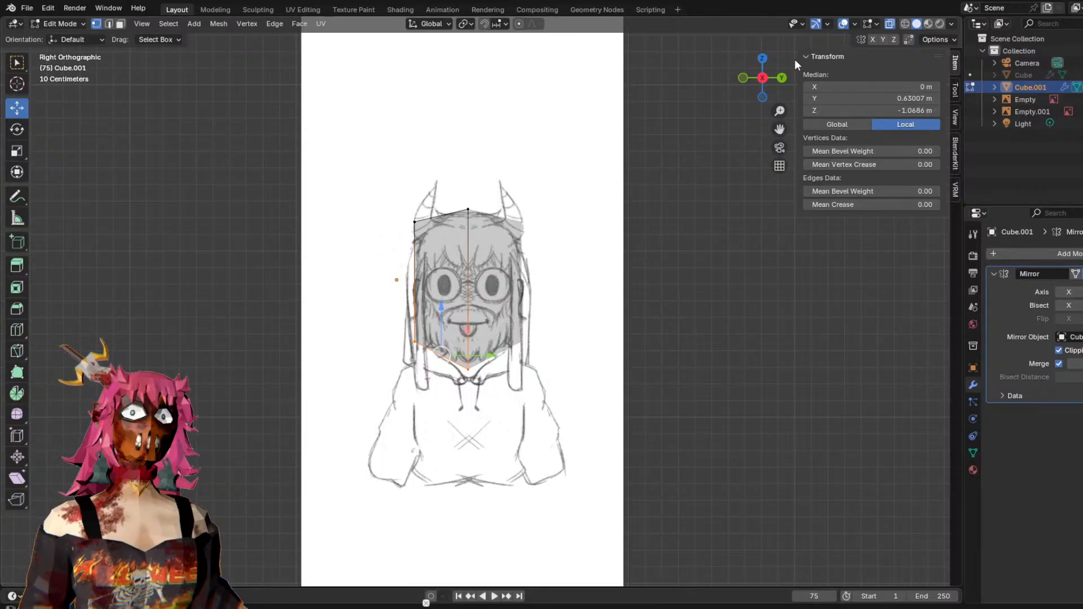
# In the side view, move the head's front vertices back along X to line up with the drawn face.
pyautogui.moveTo(615, 246)
pyautogui.mouseDown(button='middle')
pyautogui.moveTo(723, 220)
pyautogui.moveTo(627, 249)
pyautogui.mouseUp(button='middle')
pyautogui.click(773, 83)
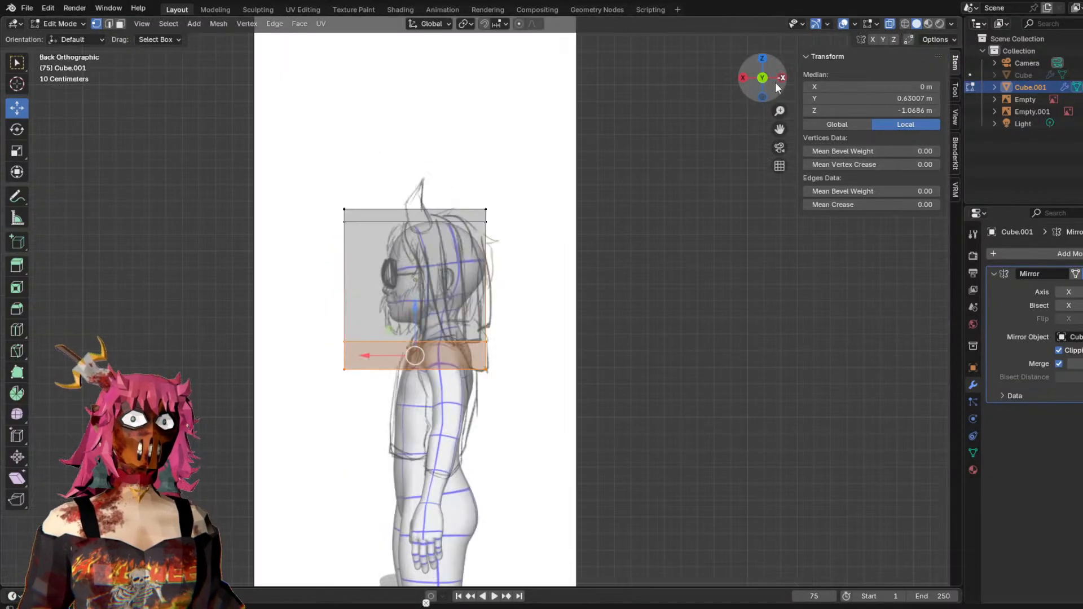
pyautogui.click(340, 230)
pyautogui.keyDown('shift'); pyautogui.click(345, 369); pyautogui.keyUp('shift')
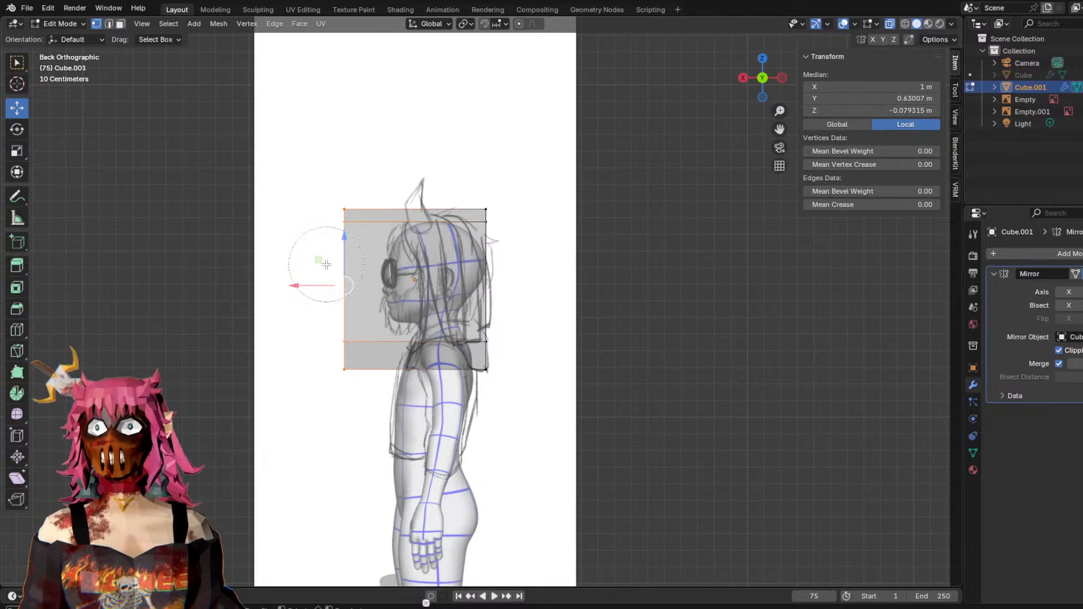
pyautogui.moveTo(300, 286); pyautogui.dragTo(335, 290)
pyautogui.click(581, 300)
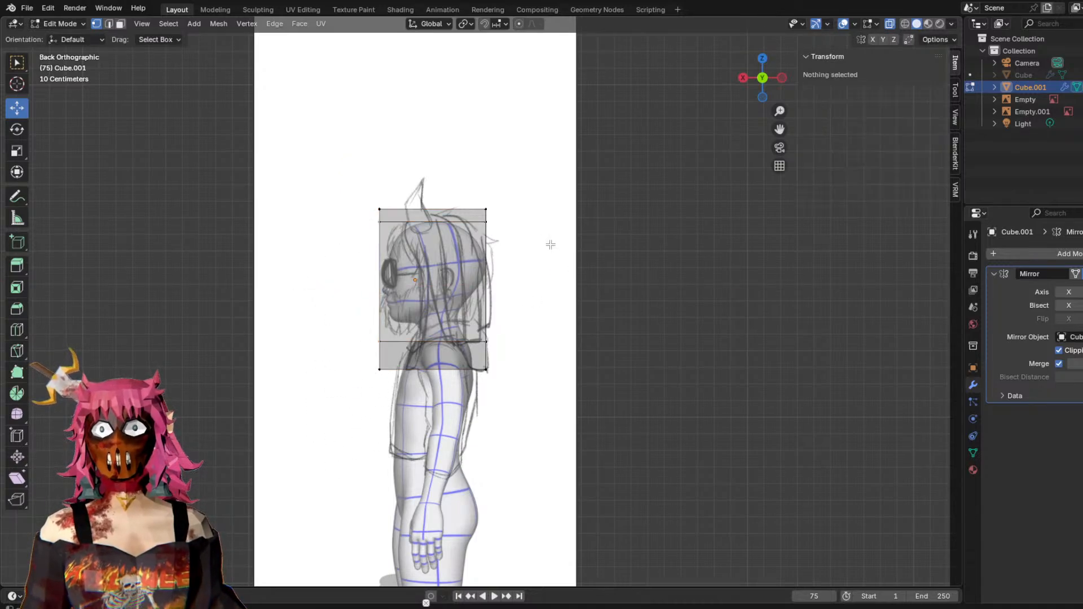
# Try to lower the head's front upper vertices slightly in the side view.
pyautogui.press('c')
pyautogui.click(364, 200)
pyautogui.rightClick(364, 195)
pyautogui.moveTo(377, 166)
pyautogui.mouseDown()
pyautogui.moveTo(388, 187)
pyautogui.moveTo(398, 170)
pyautogui.mouseUp()
pyautogui.click(311, 270)
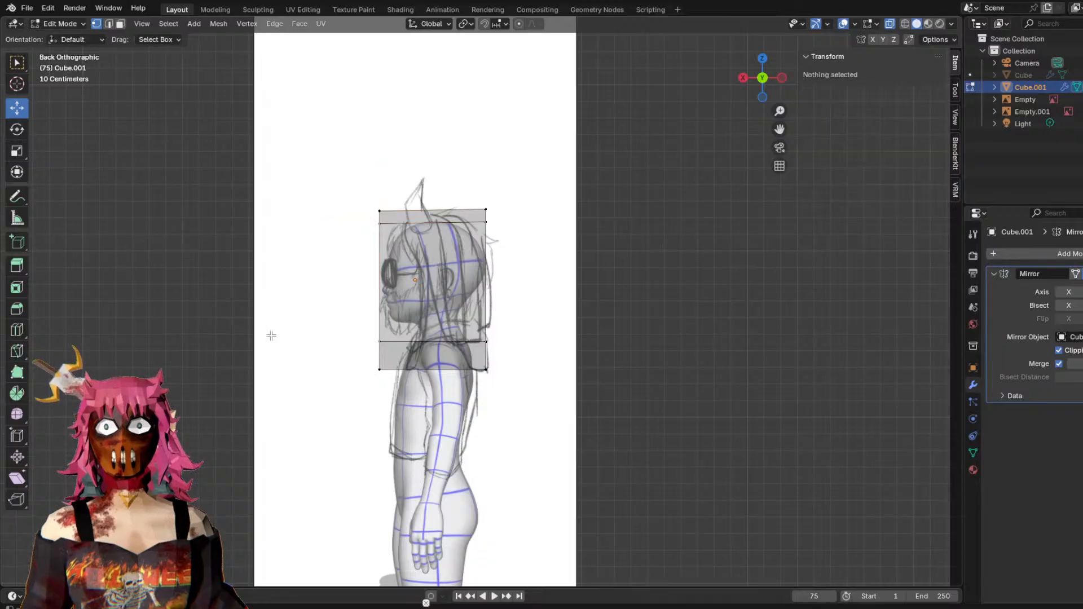
pyautogui.hotkey('ctrl', 'z')
pyautogui.hotkey('ctrl', 'z')
pyautogui.click(518, 378)
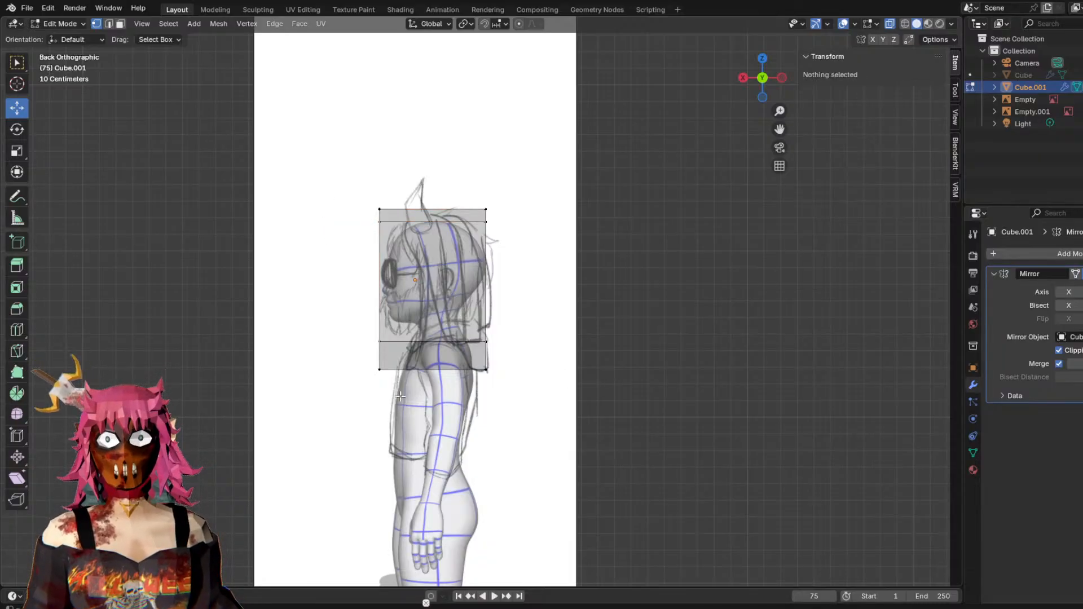
pyautogui.press('c')
pyautogui.press('Escape')
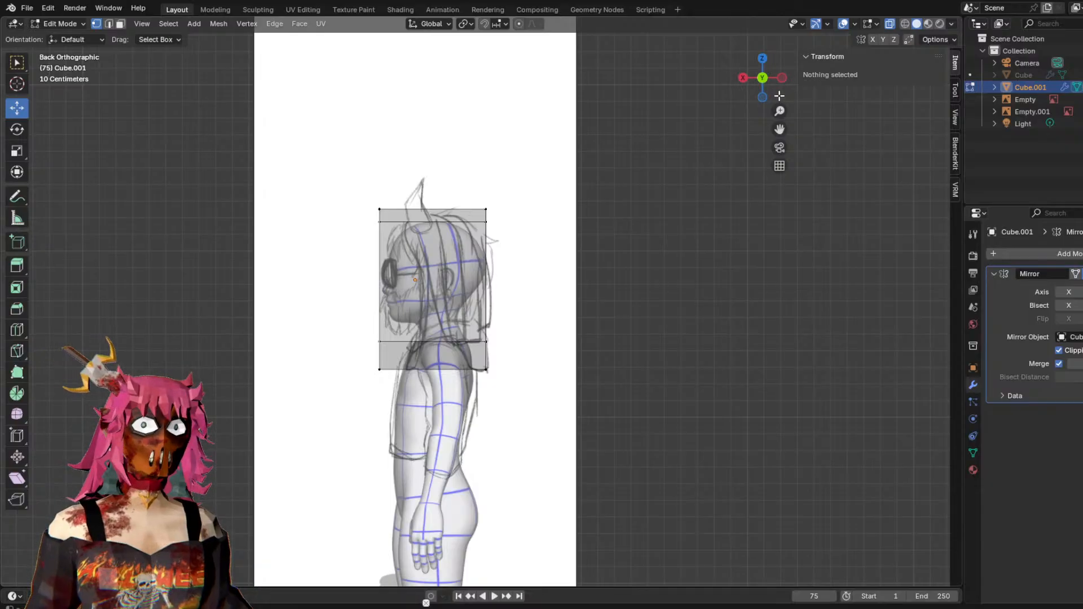
# Examine the head block against the front and side reference drawings and from several angles.
pyautogui.click(746, 77)
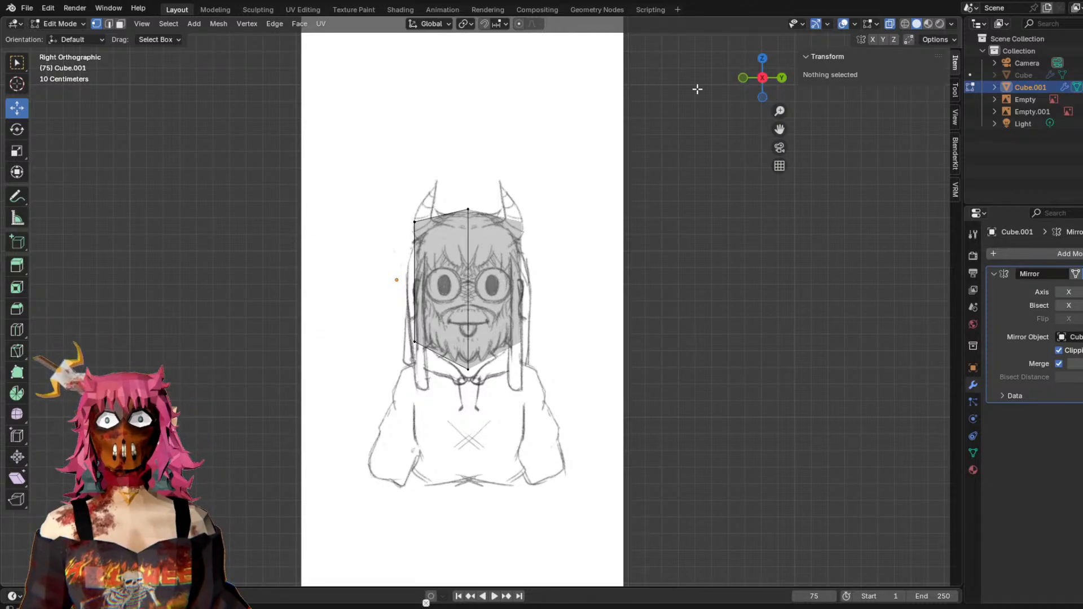
pyautogui.click(782, 78)
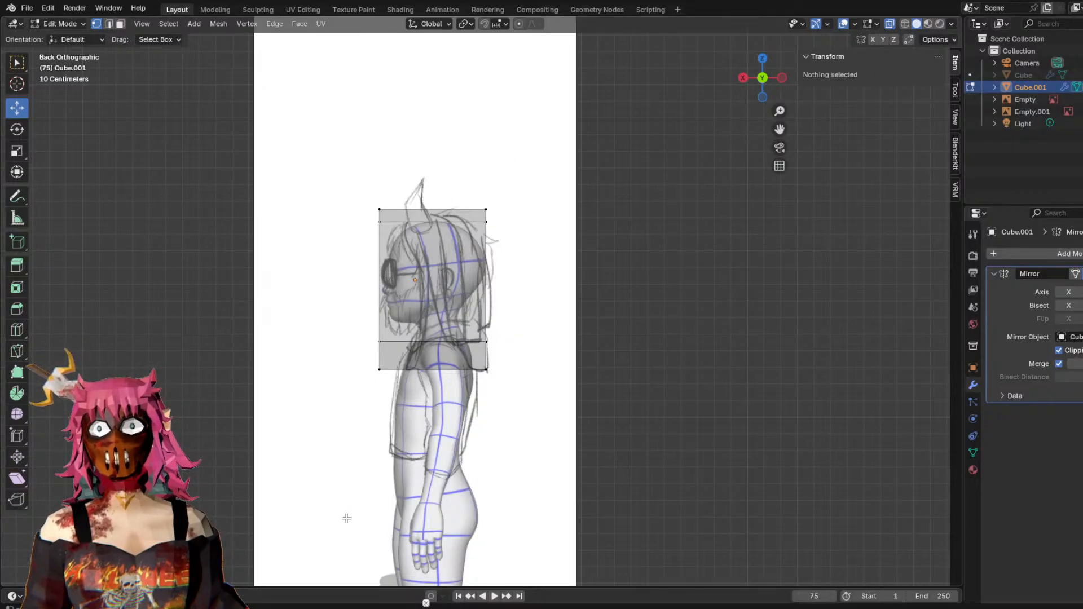
pyautogui.click(767, 76)
pyautogui.click(766, 75)
pyautogui.moveTo(747, 307); pyautogui.dragTo(346, 186, button='middle')
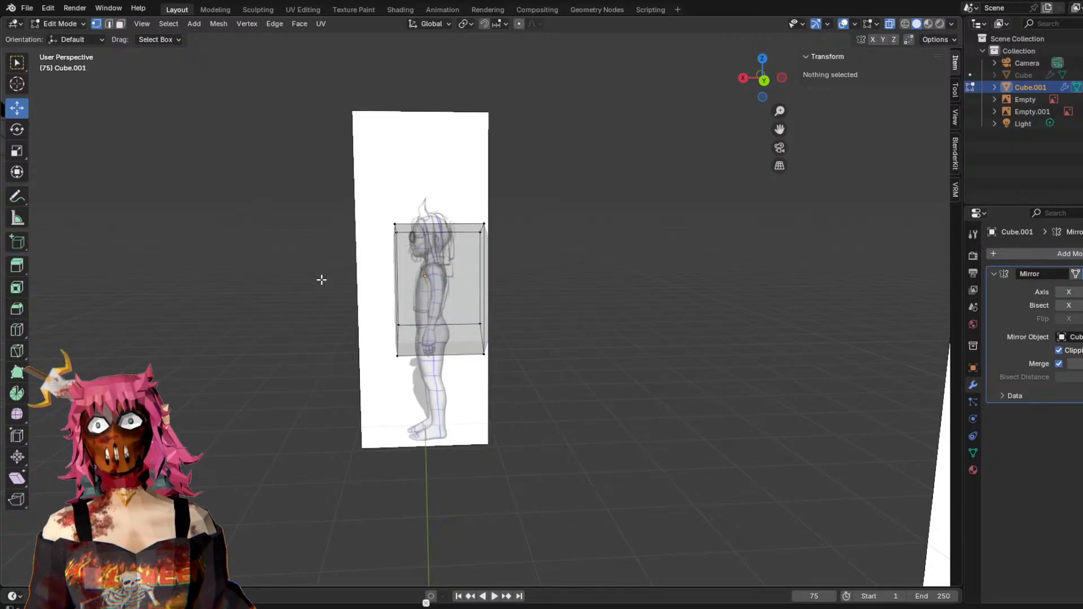
pyautogui.moveTo(494, 198); pyautogui.dragTo(601, 253, button='middle')
pyautogui.moveTo(416, 251); pyautogui.dragTo(586, 196, button='middle')
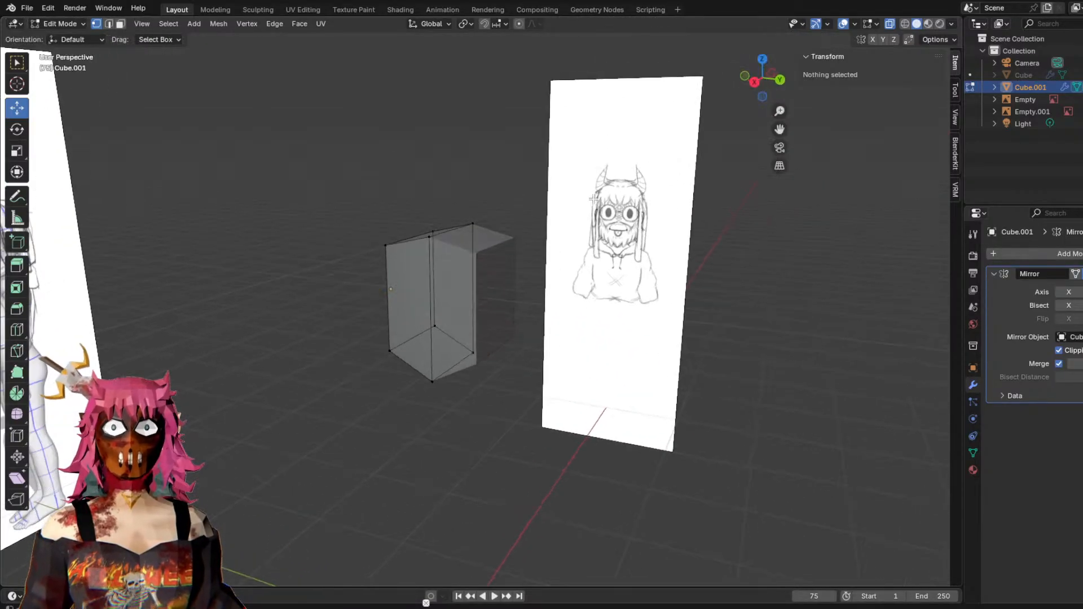
pyautogui.moveTo(531, 328); pyautogui.dragTo(583, 336, button='middle')
pyautogui.hotkey('ctrl', 'r')
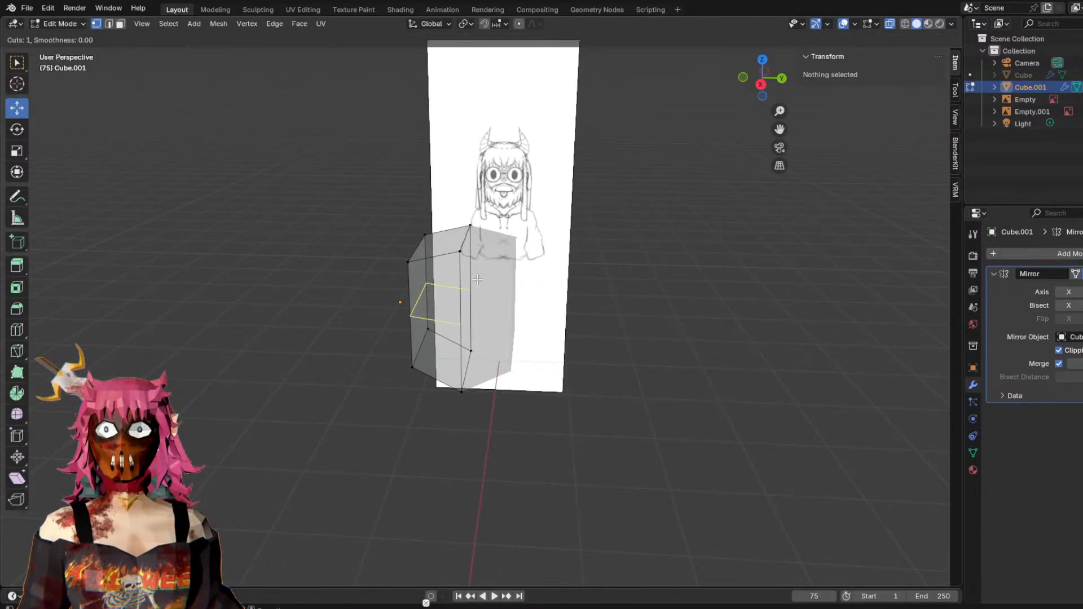
pyautogui.press('Escape')
pyautogui.moveTo(467, 259); pyautogui.dragTo(547, 267, button='middle')
pyautogui.moveTo(490, 290); pyautogui.dragTo(421, 282, button='middle')
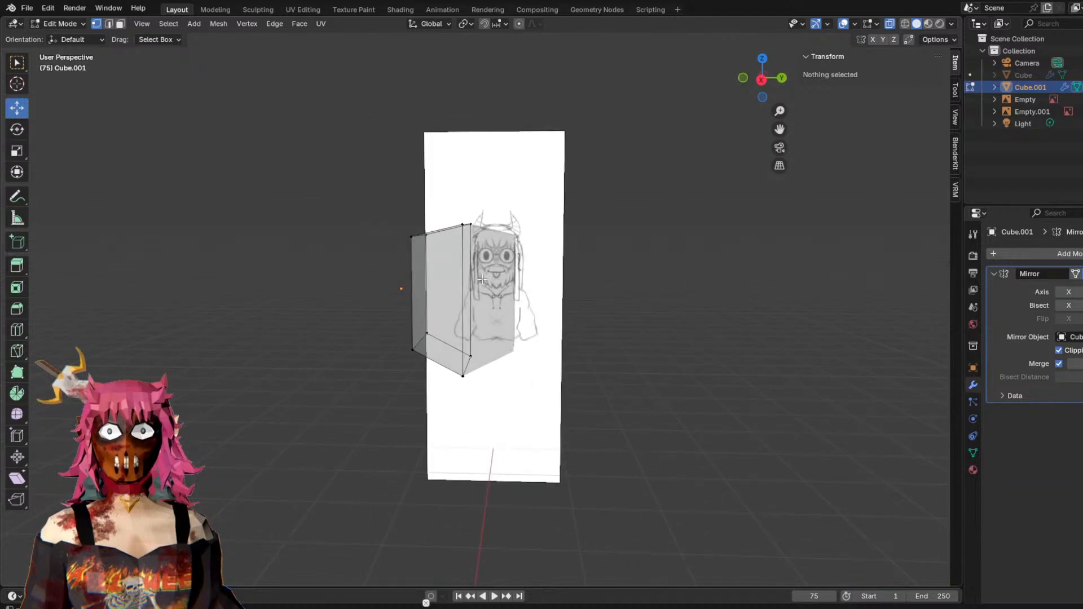
pyautogui.scroll(2, 679, 173)
pyautogui.moveTo(679, 173); pyautogui.dragTo(650, 243, button='middle')
pyautogui.click(784, 80)
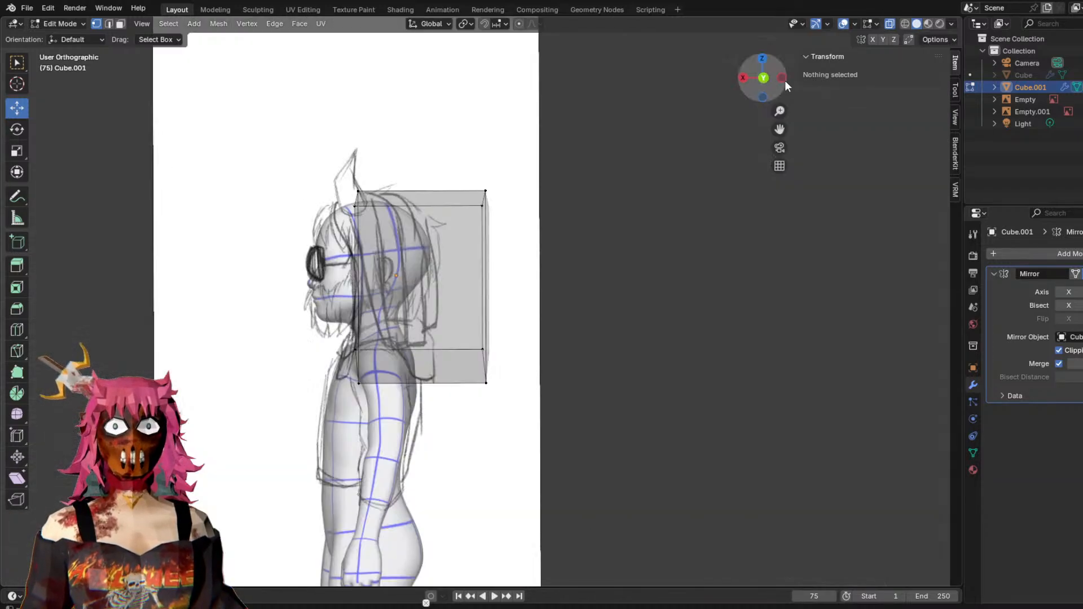
# Add one centred vertical and one centred horizontal loop cut to the modelled half of the head.
pyautogui.click(743, 77)
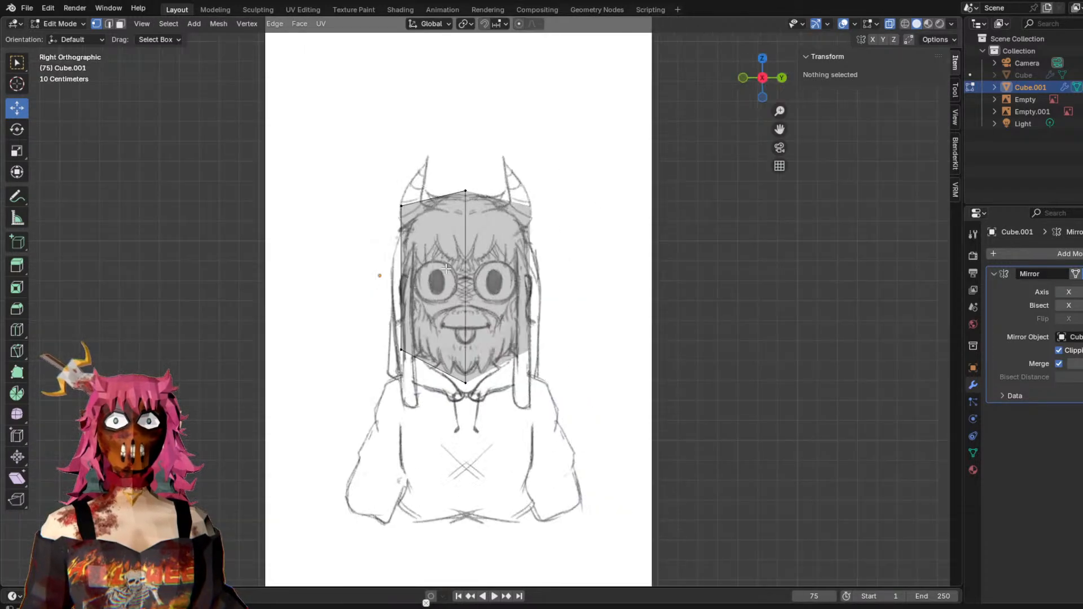
pyautogui.hotkey('ctrl', 'r')
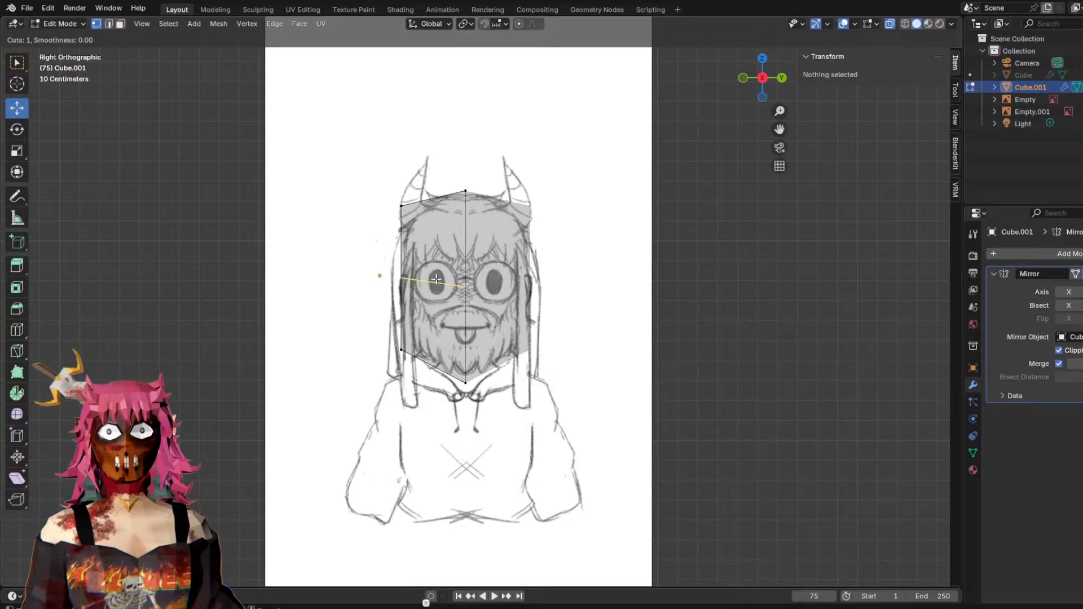
pyautogui.click(429, 360)
pyautogui.rightClick(508, 159)
pyautogui.click(303, 320)
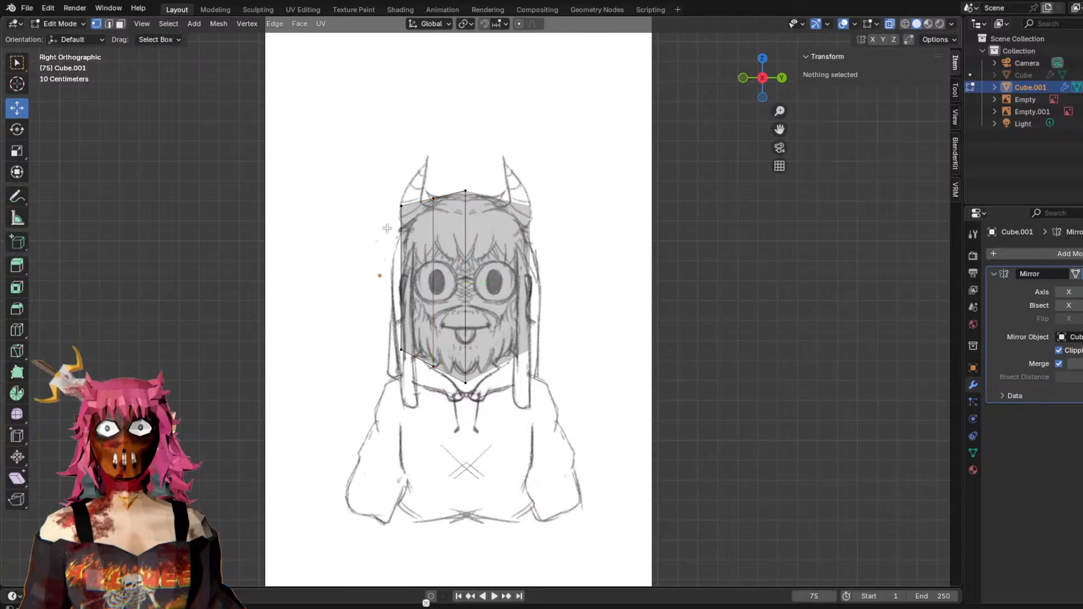
pyautogui.hotkey('ctrl', 'r')
pyautogui.click(412, 282)
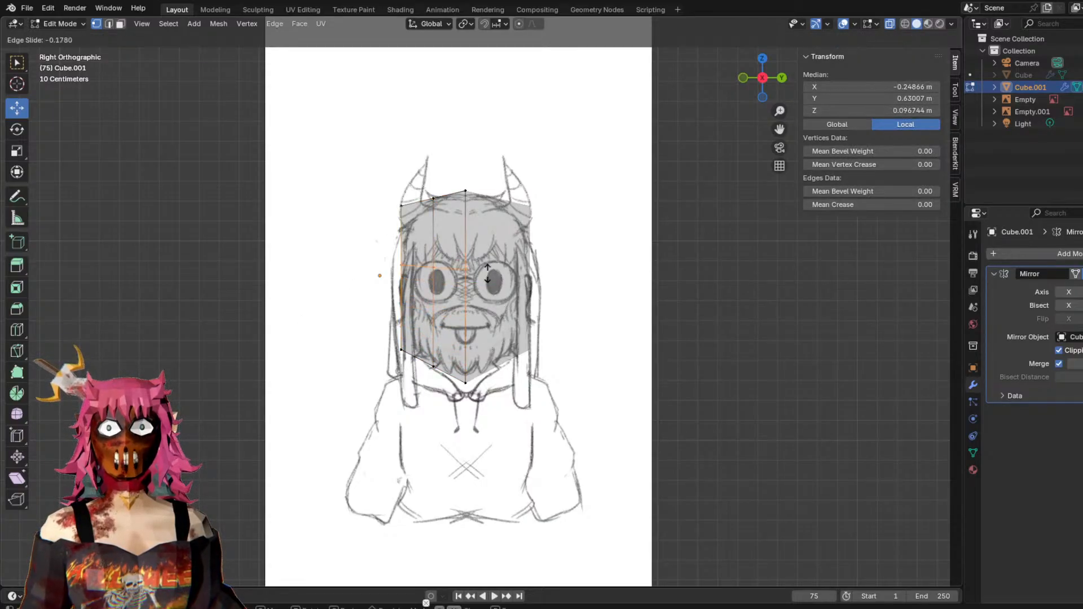
pyautogui.rightClick(482, 304)
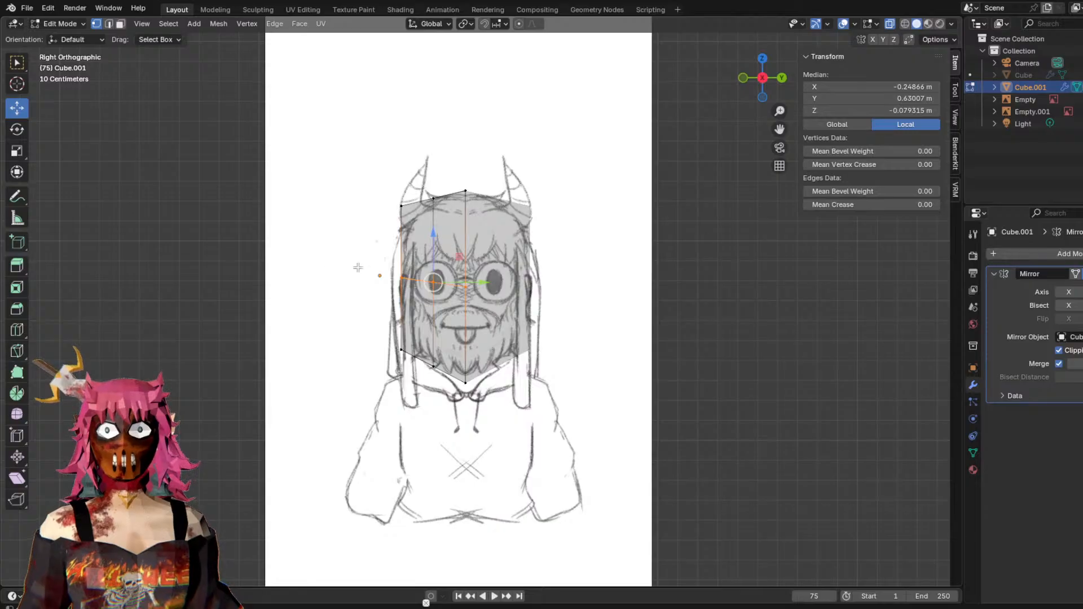
# Undo the loop cuts and the vertex adjustments back to the plain rectangular head block.
pyautogui.hotkey('ctrl', 'z')
pyautogui.hotkey('ctrl', 'z')
pyautogui.hotkey('ctrl', 'z')
pyautogui.hotkey('ctrl', 'z')
pyautogui.hotkey('ctrl', 'z')
pyautogui.hotkey('ctrl', 'z')
pyautogui.hotkey('ctrl', 'z')
pyautogui.hotkey('ctrl', 'z')
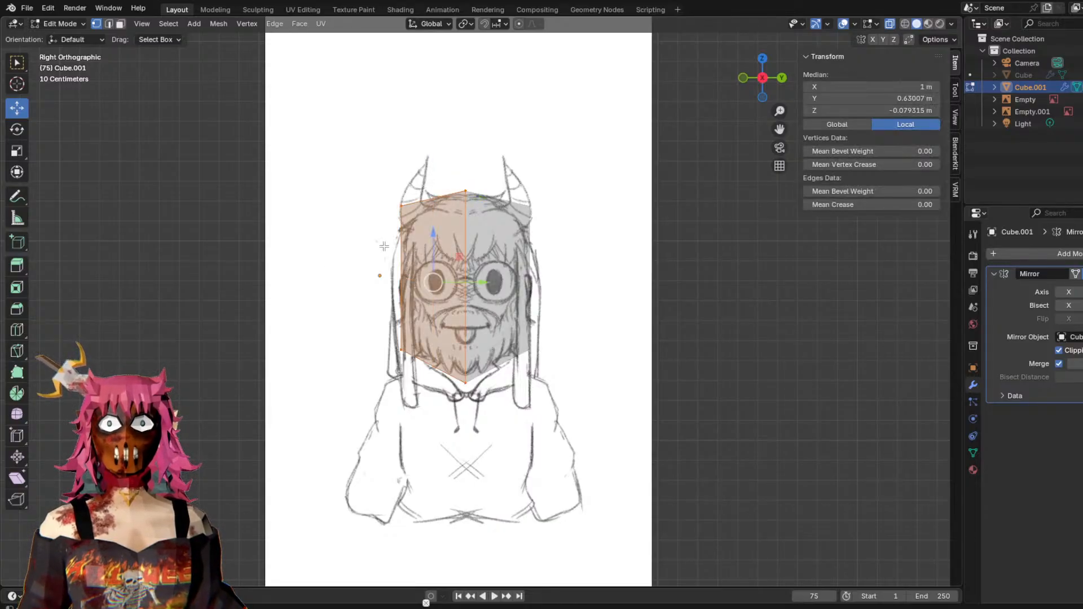
pyautogui.hotkey('ctrl', 'z')
pyautogui.hotkey('ctrl', 'z')
pyautogui.hotkey('ctrl', 'z')
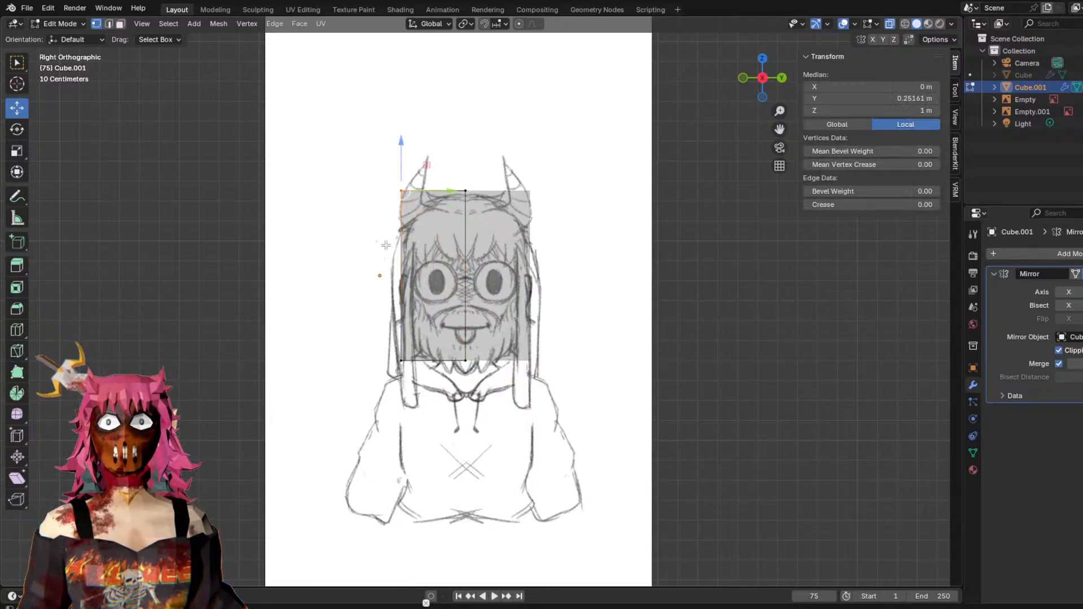
# Add a vertical loop cut centred in the modelled half of the head block.
pyautogui.click(243, 219)
pyautogui.moveTo(418, 237)
pyautogui.mouseDown(button='middle')
pyautogui.moveTo(559, 252)
pyautogui.moveTo(415, 248)
pyautogui.mouseUp(button='middle')
pyautogui.click(761, 81)
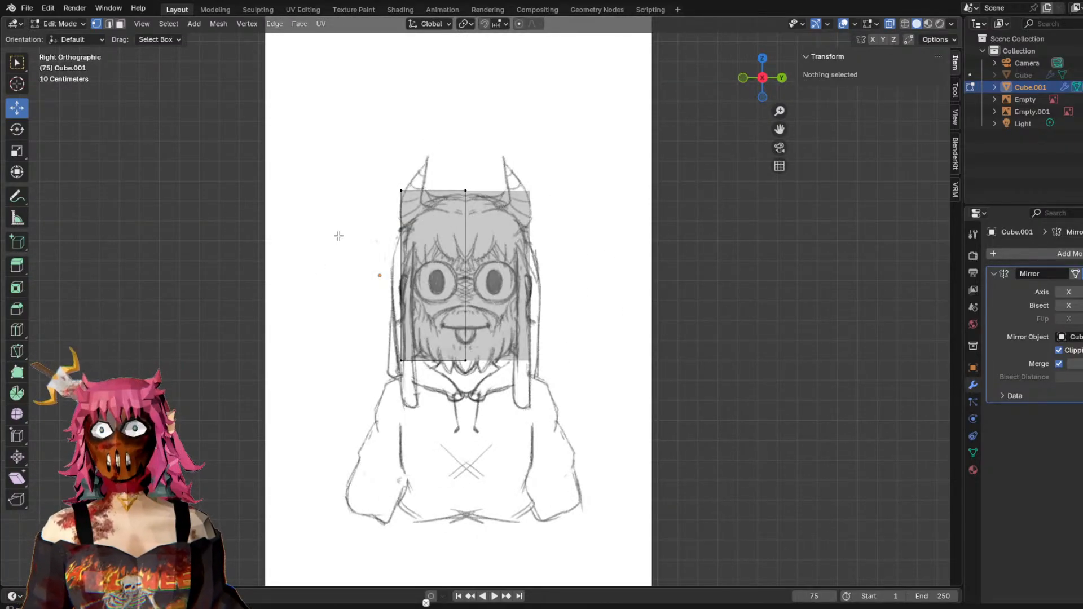
pyautogui.hotkey('ctrl', 'r')
pyautogui.click(439, 195)
pyautogui.rightClick(424, 239)
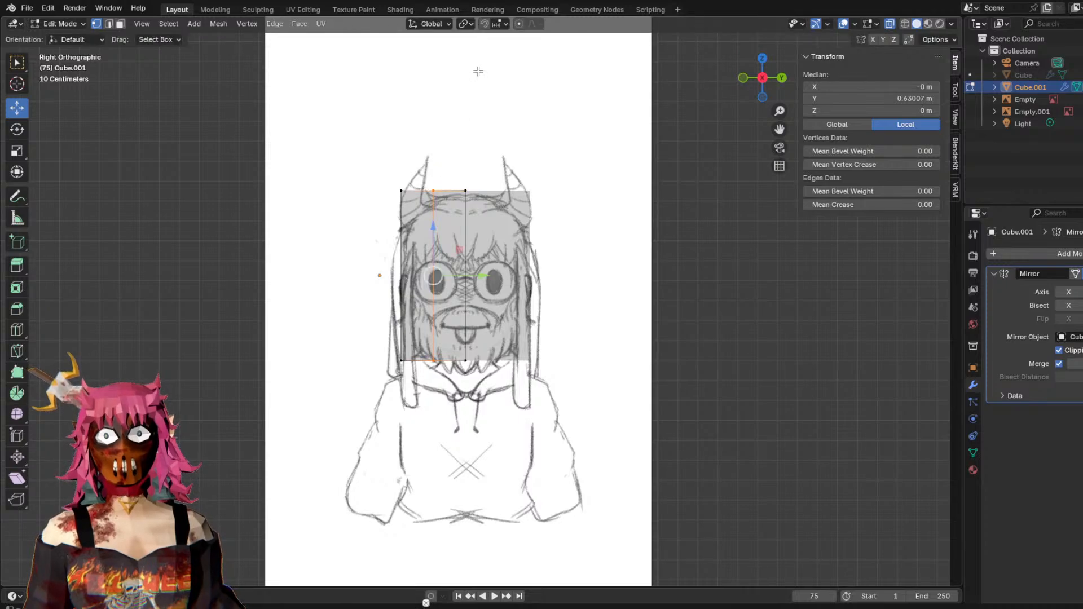
# Add horizontal loop cuts at the head block's mid-height and at the middle of its upper half.
pyautogui.hotkey('ctrl', 'r')
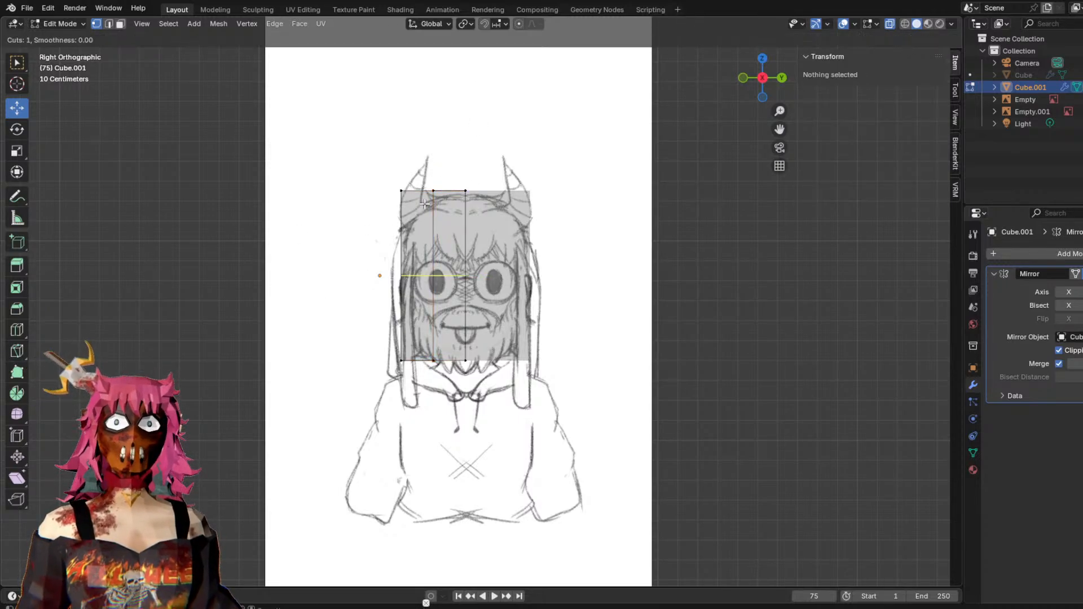
pyautogui.click(425, 202)
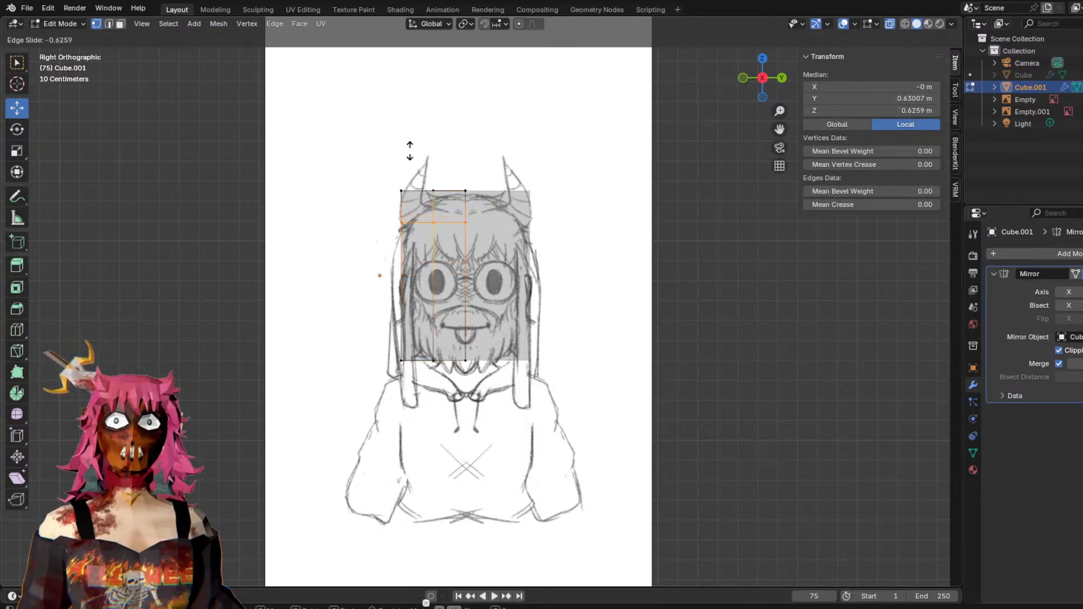
pyautogui.rightClick(411, 150)
pyautogui.click(207, 236)
pyautogui.hotkey('ctrl', 'r')
pyautogui.click(402, 227)
pyautogui.rightClick(390, 184)
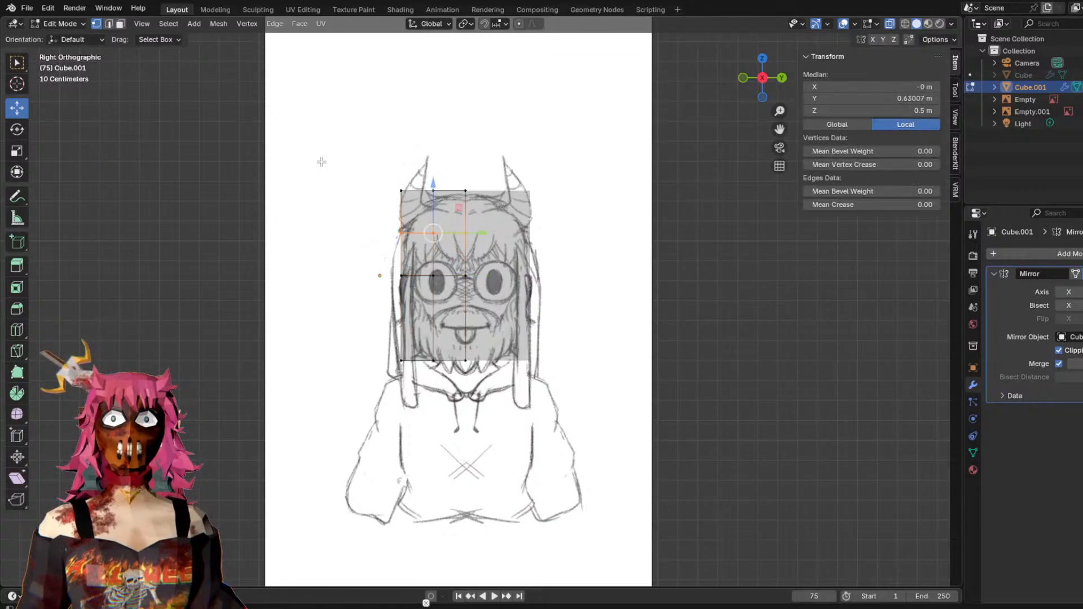
pyautogui.click(240, 333)
# Add a horizontal loop cut centred in the lower half of the head block.
pyautogui.hotkey('ctrl', 'r')
pyautogui.rightClick(386, 316)
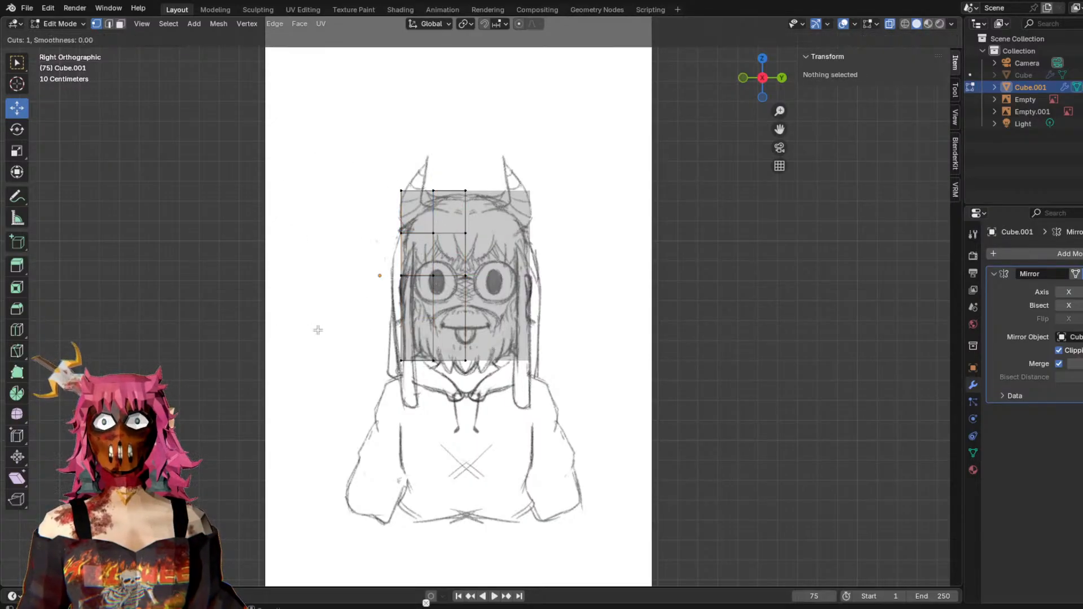
pyautogui.hotkey('ctrl', 'r')
pyautogui.click(400, 307)
pyautogui.rightClick(440, 277)
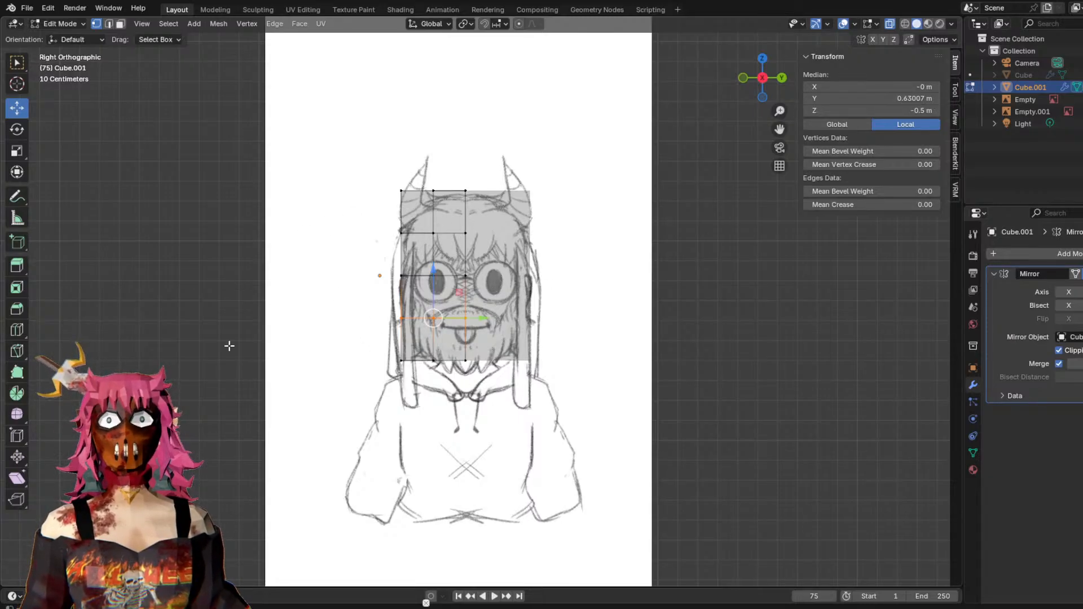
pyautogui.click(184, 334)
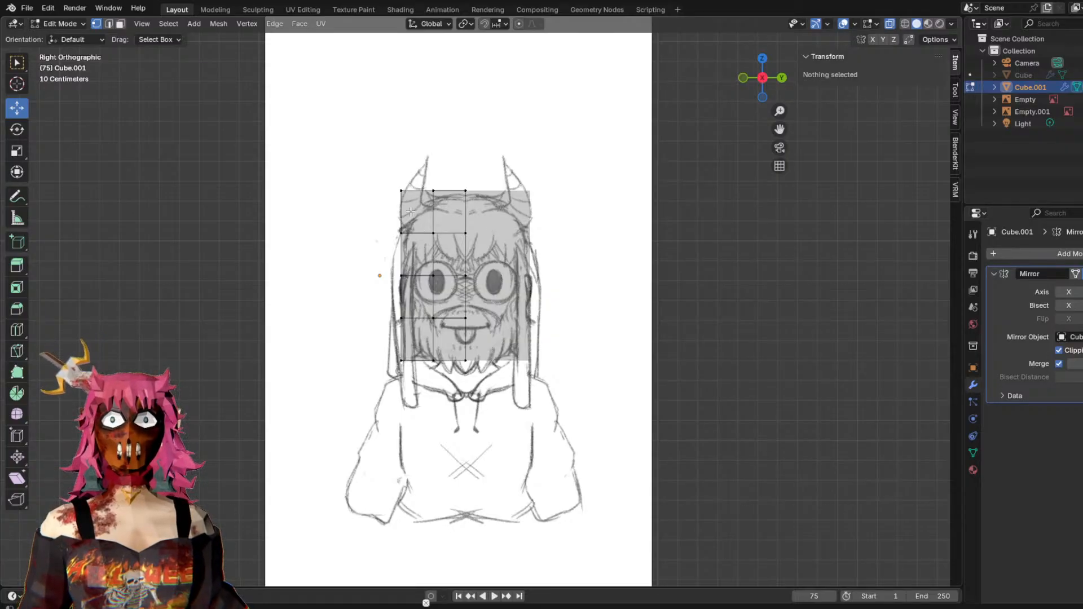
# In the side profile view, add a vertical loop cut centred in the head block's depth.
pyautogui.moveTo(508, 221); pyautogui.dragTo(656, 243, button='middle')
pyautogui.click(768, 75)
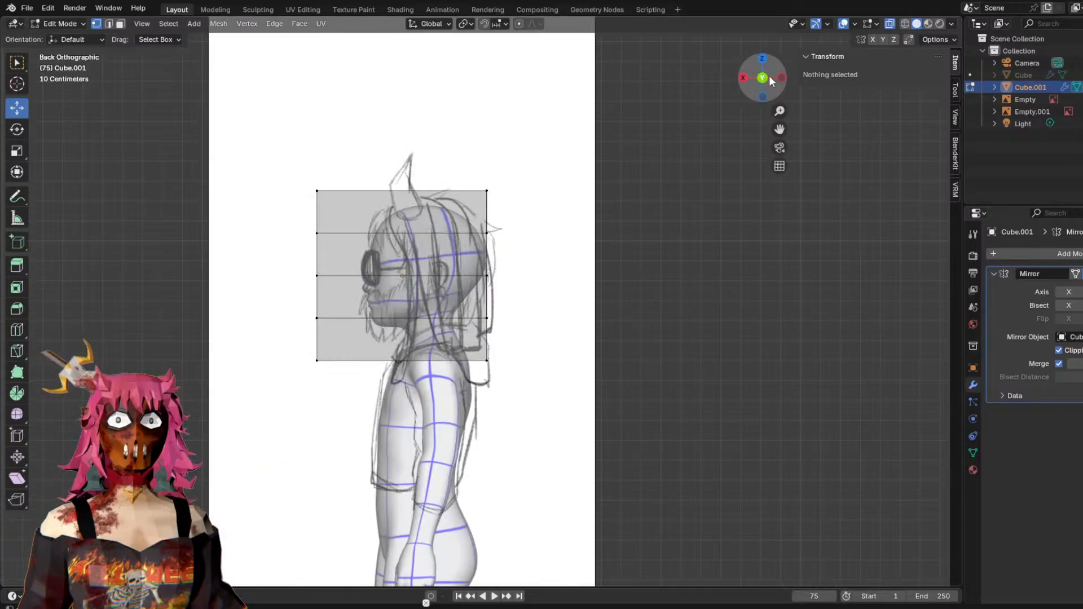
pyautogui.hotkey('ctrl', 'r')
pyautogui.click(438, 235)
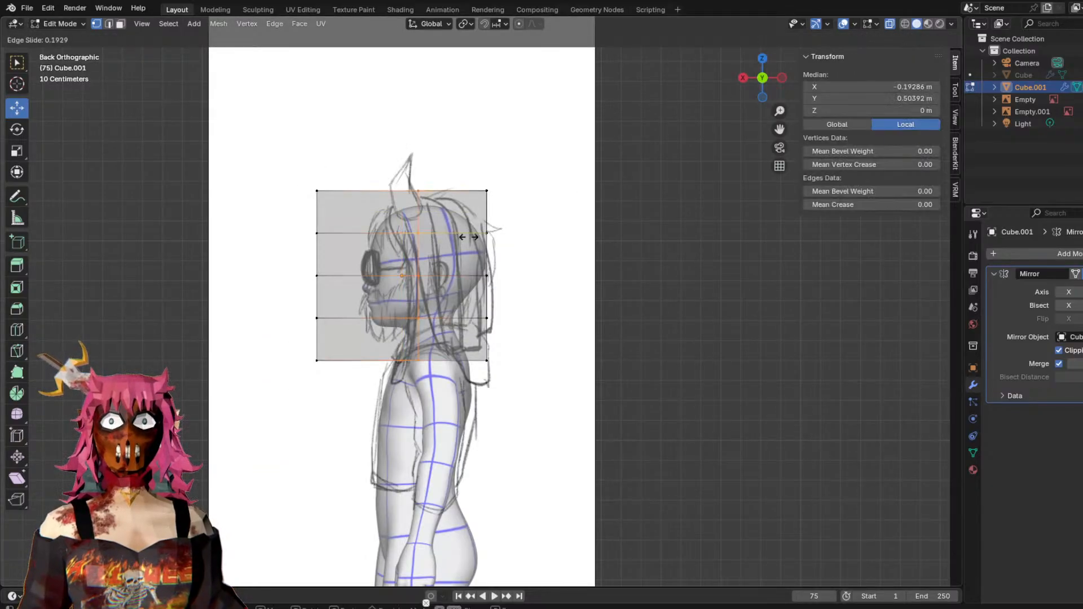
pyautogui.rightClick(500, 229)
pyautogui.click(223, 259)
# Add centred vertical loop cuts to the front and back halves of the head block's side profile.
pyautogui.hotkey('ctrl', 'r')
pyautogui.click(370, 255)
pyautogui.rightClick(406, 223)
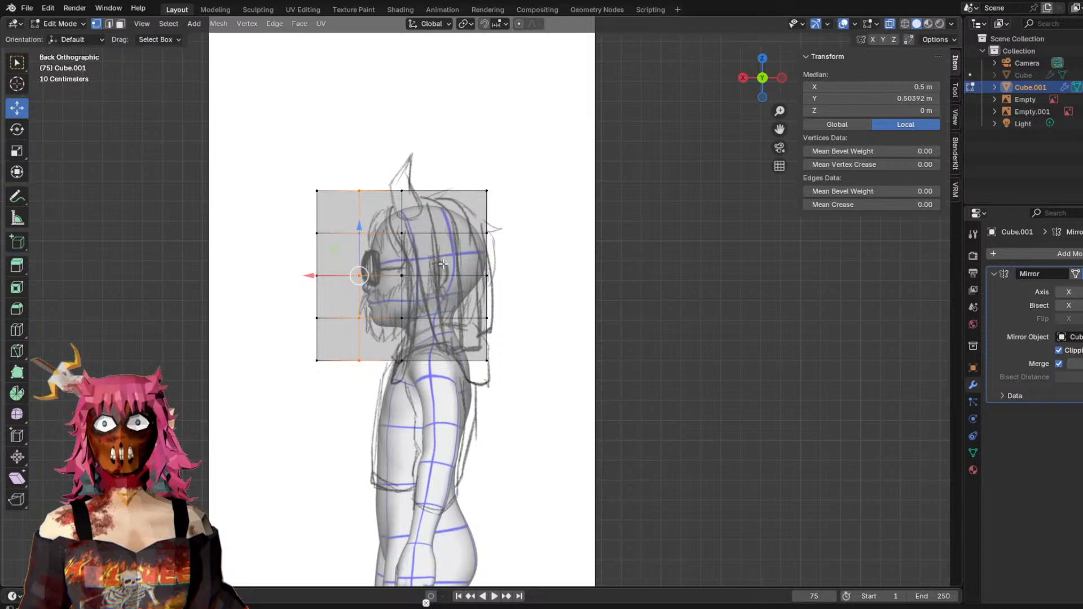
pyautogui.hotkey('ctrl', 'r')
pyautogui.click(456, 253)
pyautogui.rightClick(449, 245)
pyautogui.moveTo(544, 295); pyautogui.dragTo(790, 327, button='middle')
pyautogui.hotkey('alt', 'a')
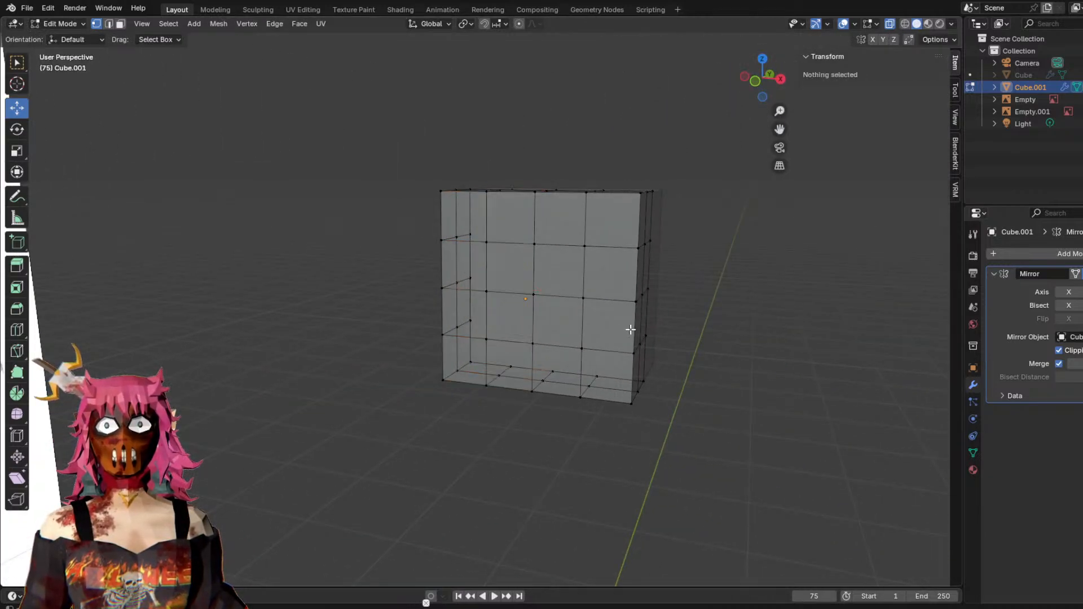
# Try an extra horizontal loop cut slid just above the head block's mid-height.
pyautogui.moveTo(463, 313)
pyautogui.mouseDown(button='middle')
pyautogui.moveTo(682, 290)
pyautogui.moveTo(652, 302)
pyautogui.moveTo(600, 262)
pyautogui.moveTo(495, 247)
pyautogui.mouseUp(button='middle')
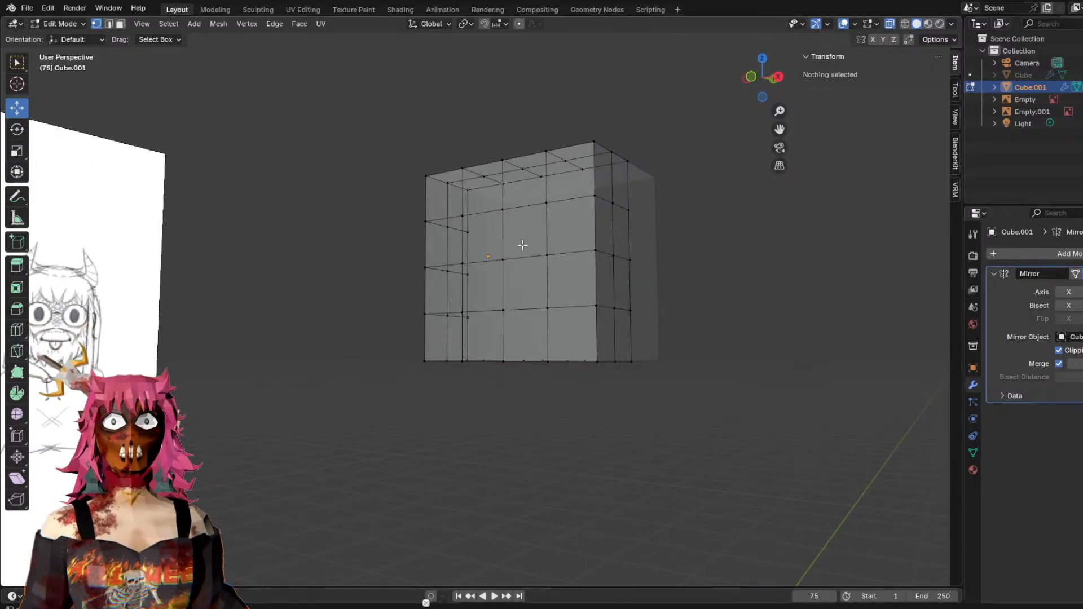
pyautogui.moveTo(571, 264); pyautogui.dragTo(619, 286, button='middle')
pyautogui.hotkey('ctrl', 'r')
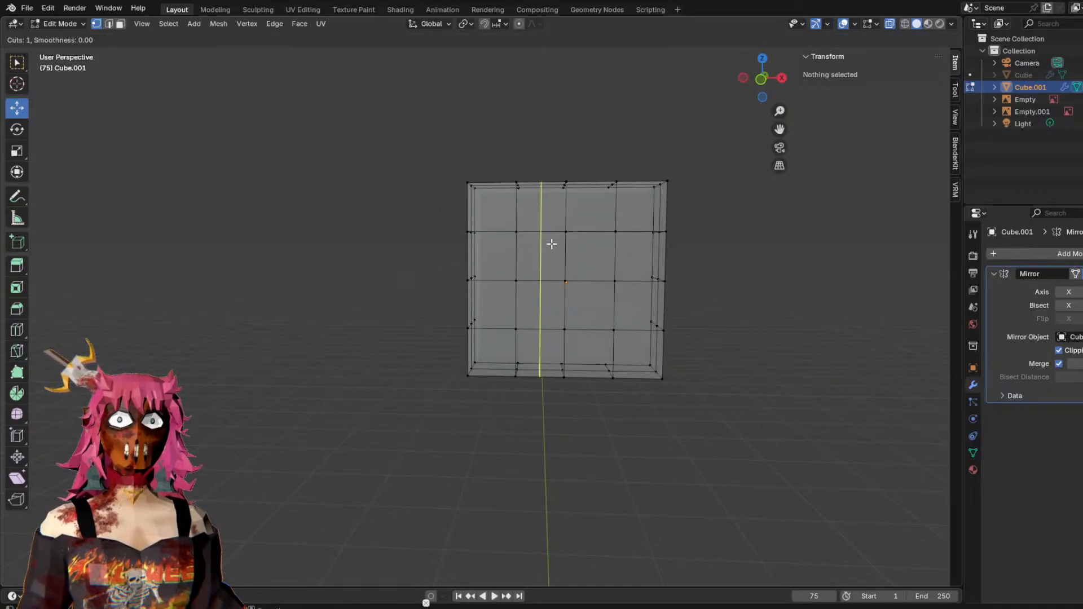
pyautogui.click(588, 255)
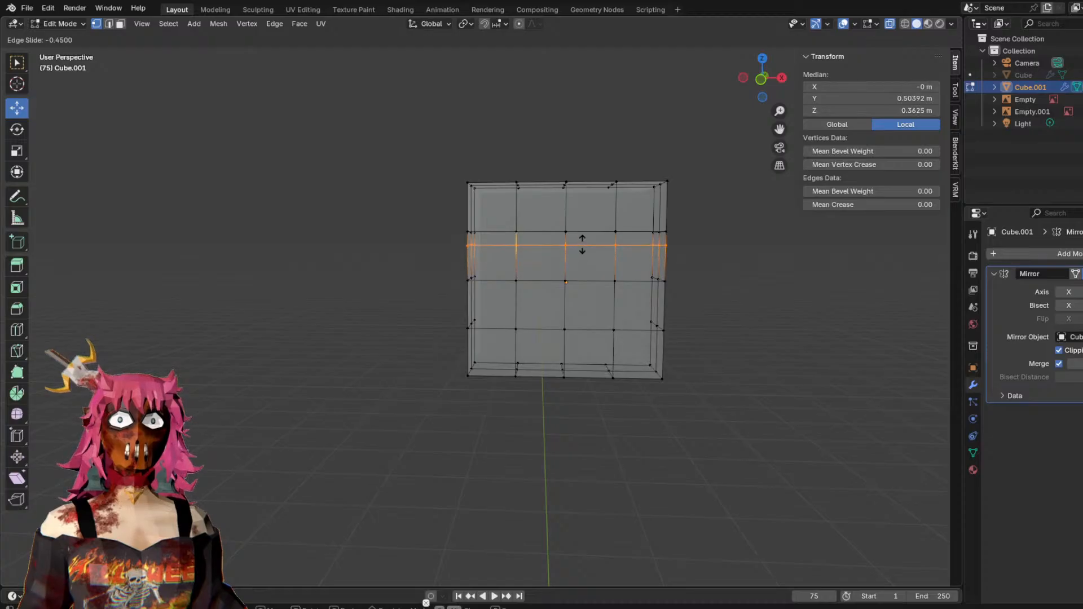
pyautogui.click(584, 253)
pyautogui.hotkey('ctrl', 'r')
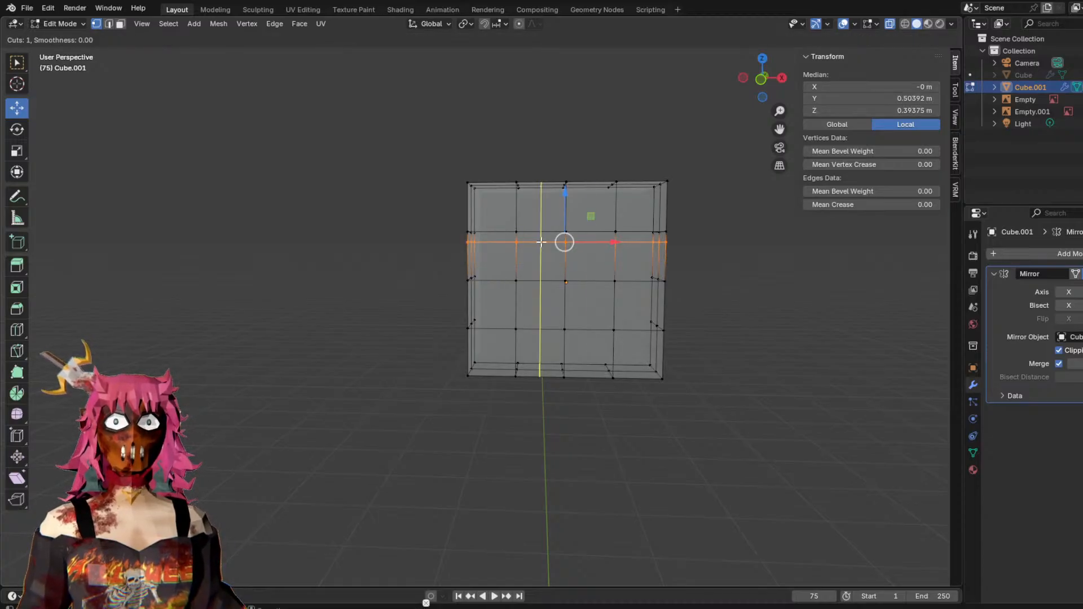
pyautogui.rightClick(531, 244)
pyautogui.hotkey('ctrl', 'z')
pyautogui.hotkey('ctrl', 'z')
# Examine the subdivided head block from several angles and compare it with the front reference drawing.
pyautogui.moveTo(777, 300); pyautogui.dragTo(727, 283, button='middle')
pyautogui.hotkey('alt', 'a')
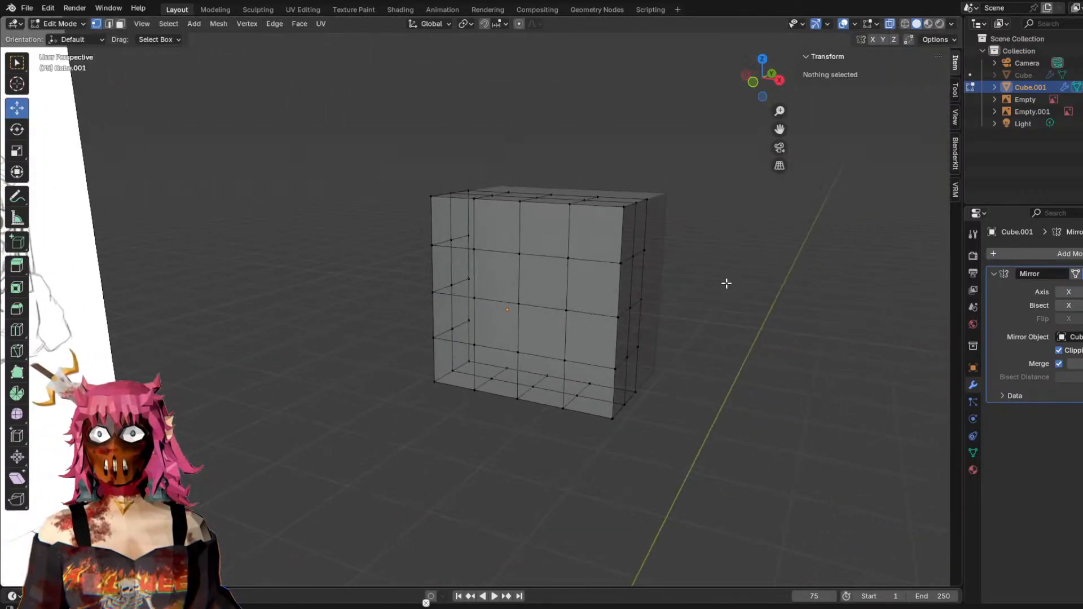
pyautogui.click(764, 80)
pyautogui.moveTo(638, 232); pyautogui.dragTo(760, 288, button='middle')
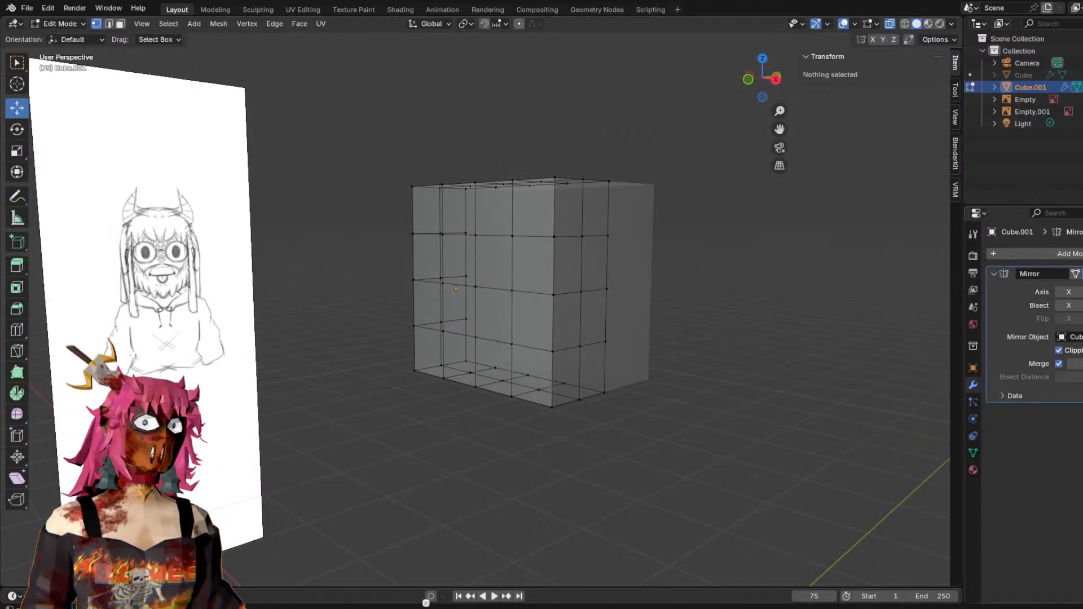
pyautogui.moveTo(671, 315)
pyautogui.mouseDown(button='middle')
pyautogui.moveTo(662, 334)
pyautogui.moveTo(663, 321)
pyautogui.mouseUp(button='middle')
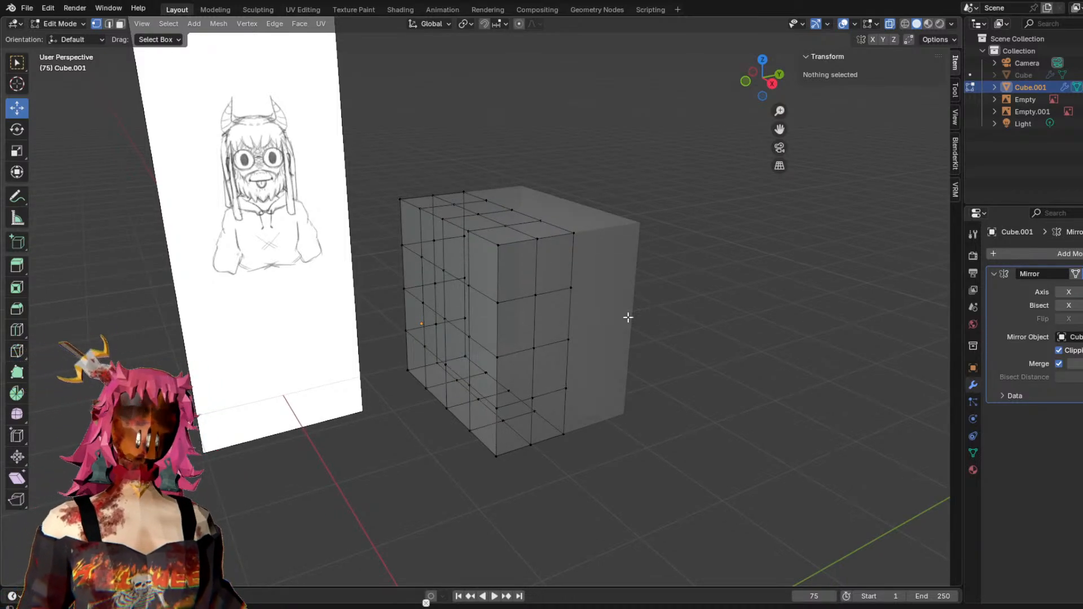
pyautogui.scroll(5, 539, 236)
pyautogui.scroll(-3, 562, 241)
pyautogui.moveTo(584, 303)
pyautogui.mouseDown(button='middle')
pyautogui.moveTo(641, 278)
pyautogui.moveTo(658, 284)
pyautogui.mouseUp(button='middle')
# Move the inner vertices of the head block's outer side face outward so the side bulges in the front view.
pyautogui.press('c')
pyautogui.moveTo(557, 242)
pyautogui.mouseDown()
pyautogui.moveTo(547, 290)
pyautogui.moveTo(621, 320)
pyautogui.moveTo(590, 244)
pyautogui.mouseUp()
pyautogui.press('Escape')
pyautogui.moveTo(670, 255); pyautogui.dragTo(442, 311, button='middle')
pyautogui.moveTo(441, 312); pyautogui.dragTo(413, 310)
pyautogui.moveTo(686, 275); pyautogui.dragTo(665, 250, button='middle')
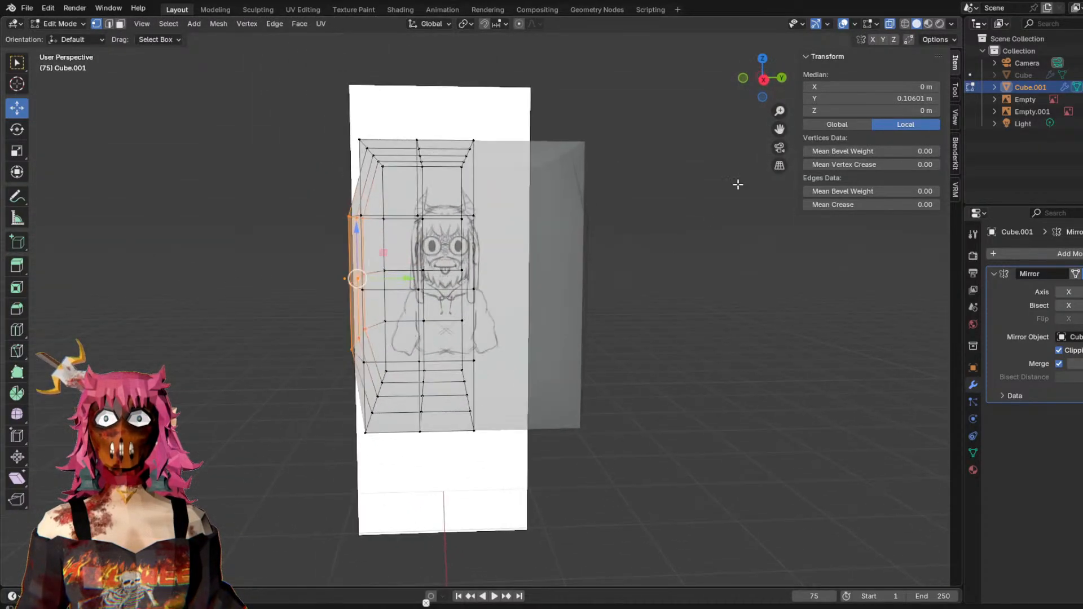
pyautogui.click(761, 79)
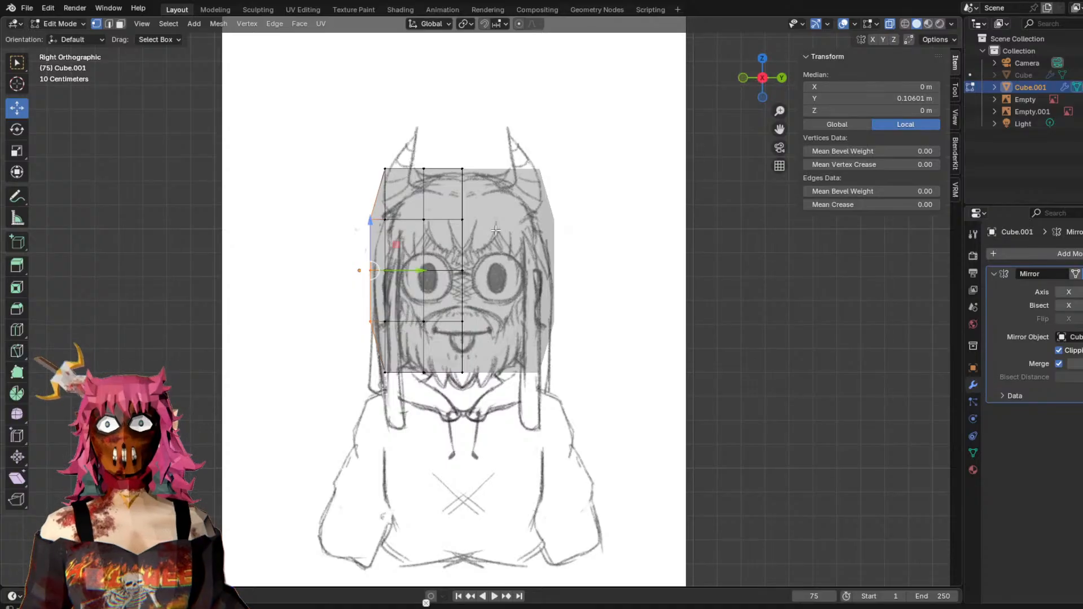
pyautogui.click(265, 185)
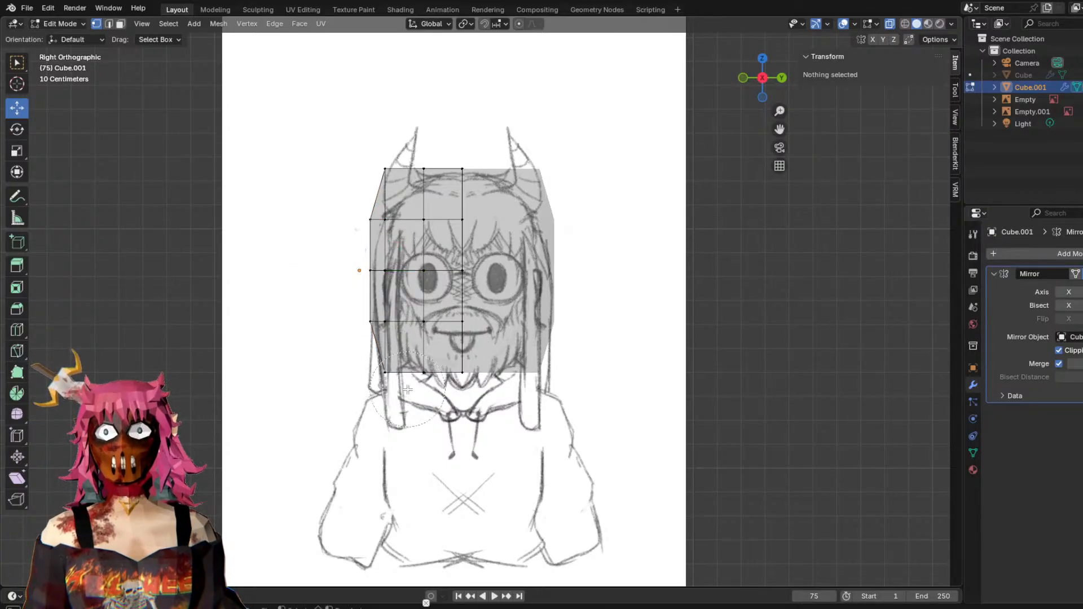
pyautogui.moveTo(375, 363); pyautogui.dragTo(465, 370)
pyautogui.click(294, 358)
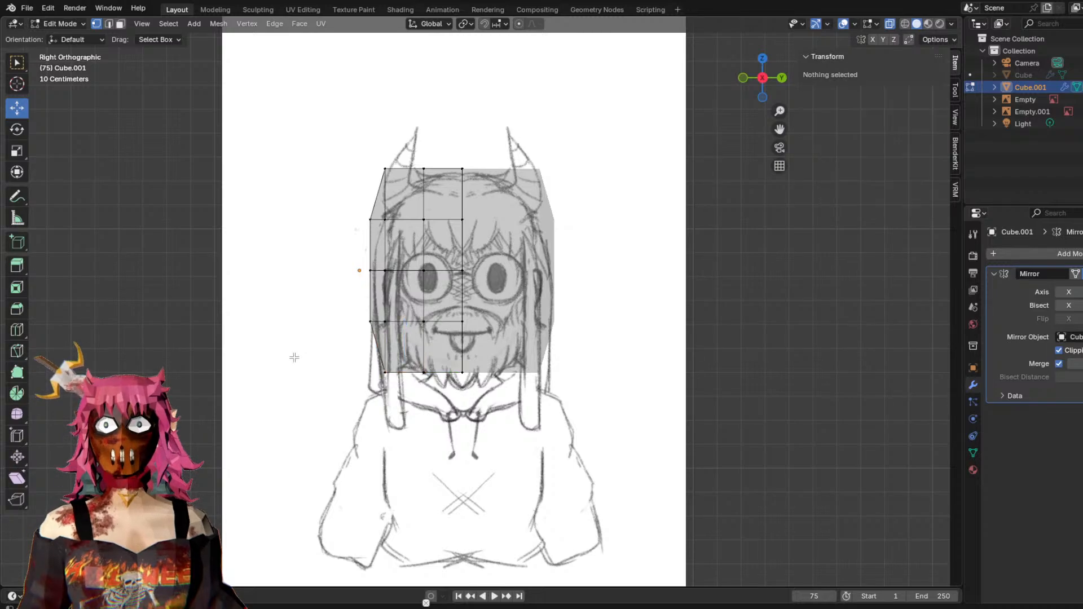
pyautogui.moveTo(412, 185); pyautogui.dragTo(449, 215, button='middle')
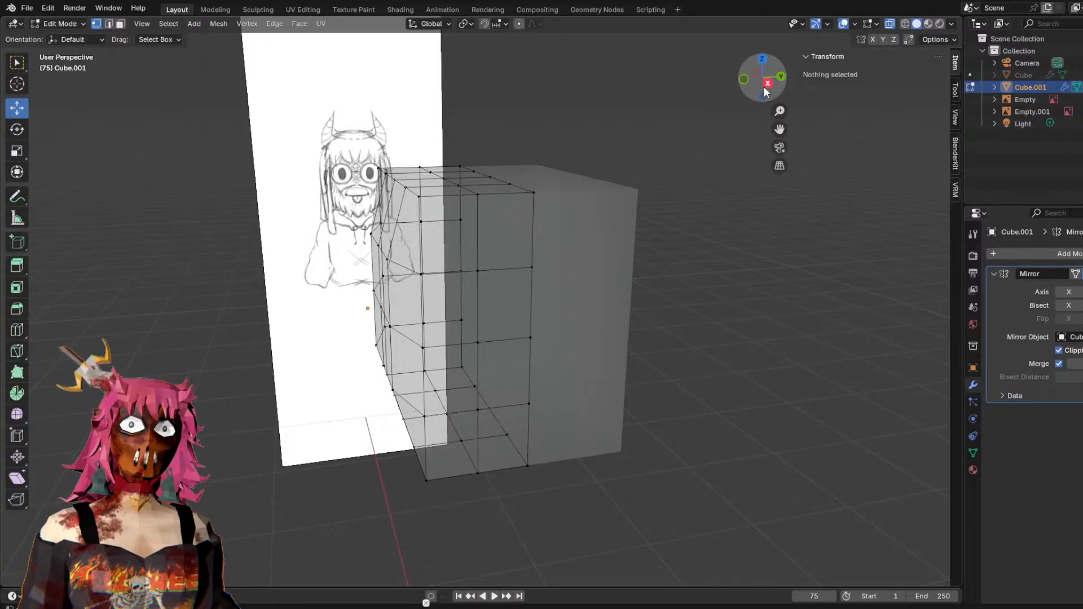
# Move the top vertices of the head block inward and slightly down towards the crown of the front reference.
pyautogui.click(768, 83)
pyautogui.press('c')
pyautogui.moveTo(397, 168); pyautogui.dragTo(483, 169)
pyautogui.rightClick(440, 163)
pyautogui.moveTo(437, 135); pyautogui.dragTo(440, 138)
pyautogui.click(288, 175)
# Lower the top outer corner vertices onto the drawn head outline to round off the crown.
pyautogui.press('c')
pyautogui.click(386, 168)
pyautogui.rightClick(386, 168)
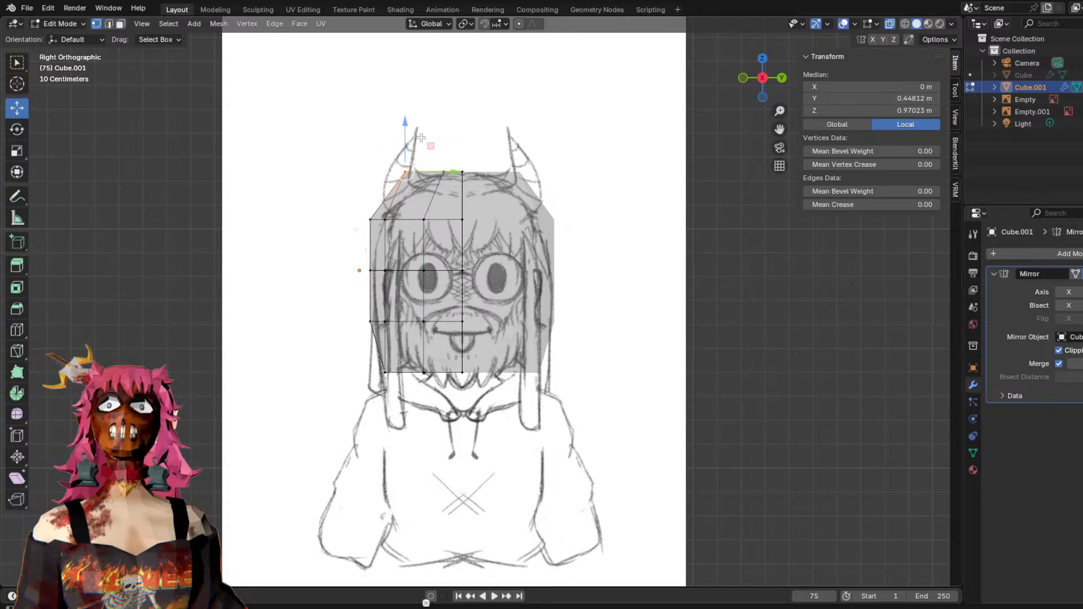
pyautogui.moveTo(406, 136); pyautogui.dragTo(404, 152)
pyautogui.click(323, 237)
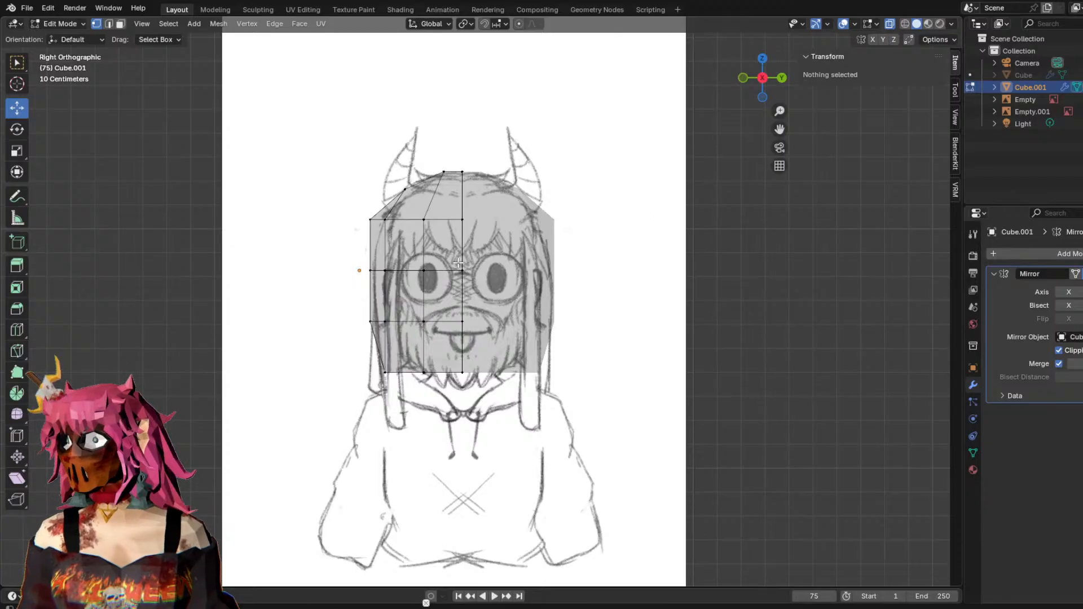
# Try to move the bottom outer corner and lower side vertices inward.
pyautogui.click(385, 373)
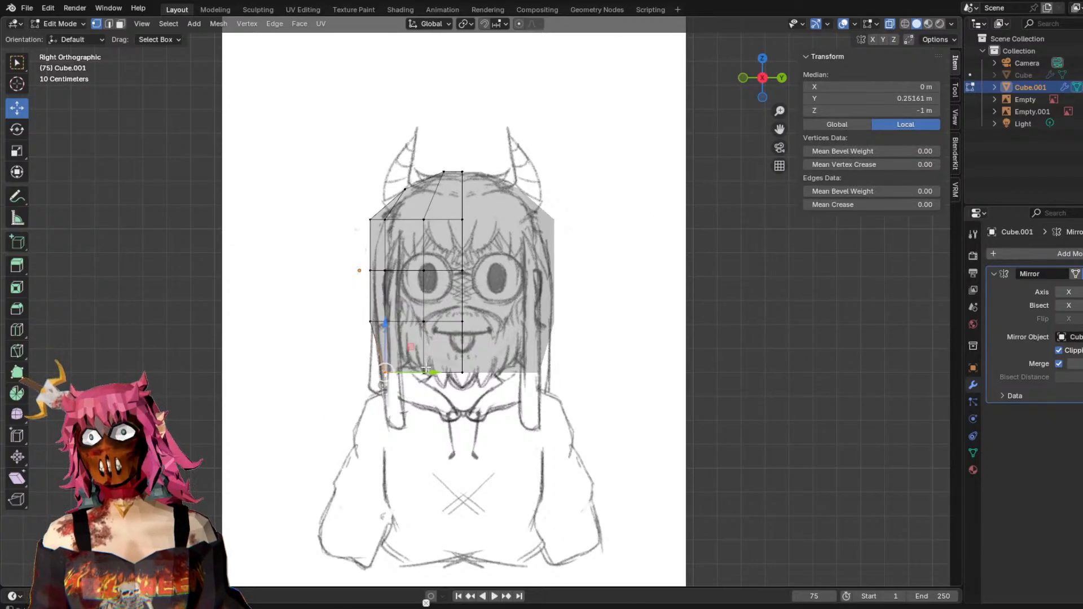
pyautogui.keyDown('shift'); pyautogui.click(361, 328); pyautogui.keyUp('shift')
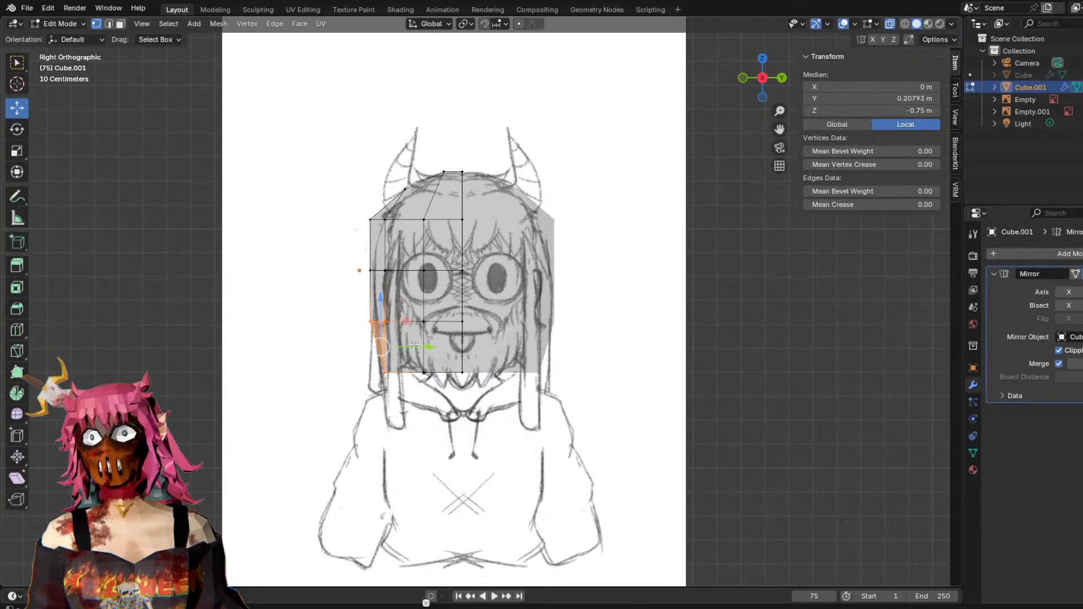
pyautogui.moveTo(416, 348); pyautogui.dragTo(424, 349)
pyautogui.hotkey('ctrl', 'z')
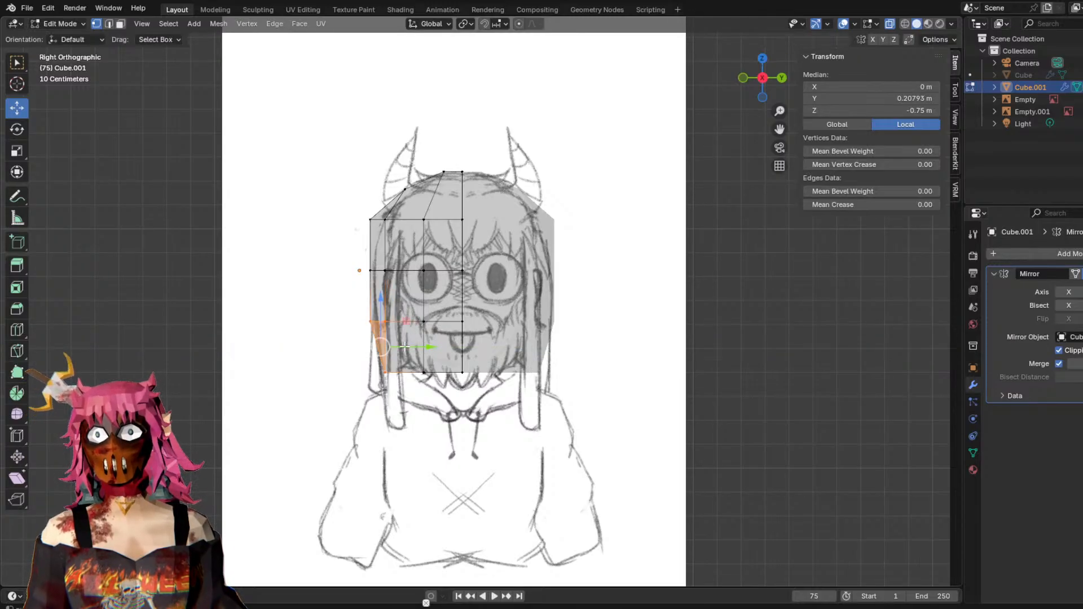
pyautogui.click(228, 293)
# Move all vertex columns except the centre line inward to narrow the head to the reference outline.
pyautogui.press('c')
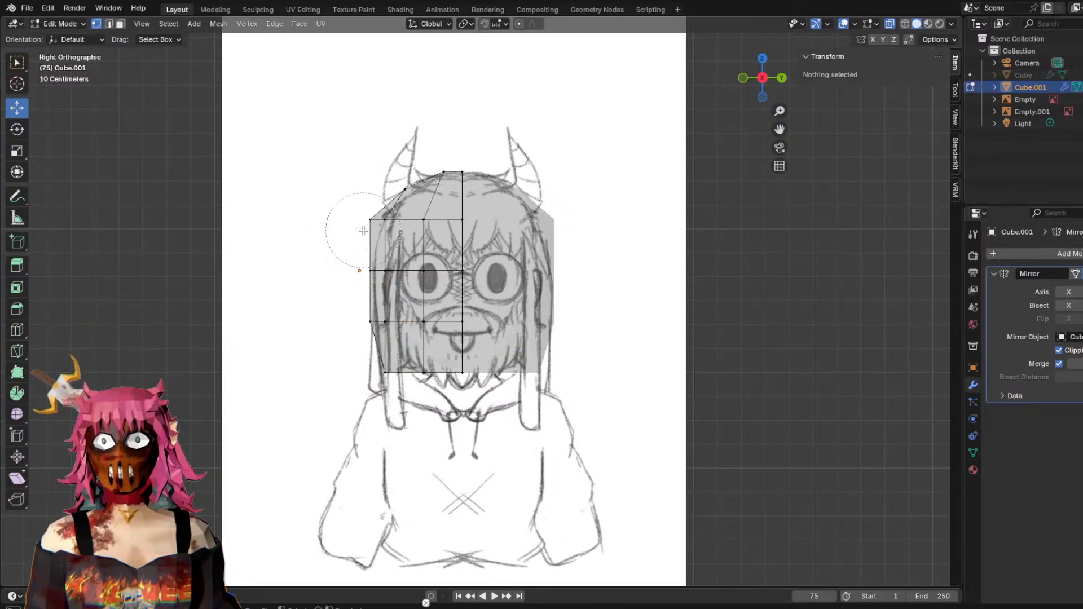
pyautogui.moveTo(406, 180); pyautogui.dragTo(402, 387)
pyautogui.rightClick(407, 384)
pyautogui.moveTo(454, 271); pyautogui.dragTo(449, 274)
pyautogui.hotkey('alt', 'a')
# Move the bottom outer corner vertices inward to taper the jaw along the drawn beard.
pyautogui.press('c')
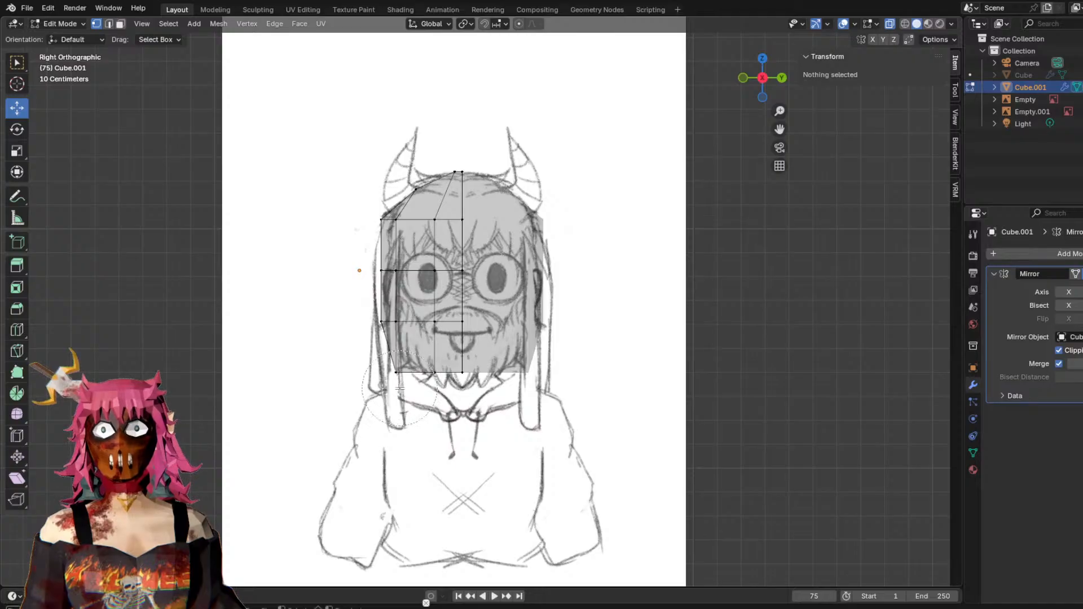
pyautogui.click(399, 390)
pyautogui.press('Escape')
pyautogui.moveTo(438, 373); pyautogui.dragTo(448, 365)
pyautogui.hotkey('alt', 'a')
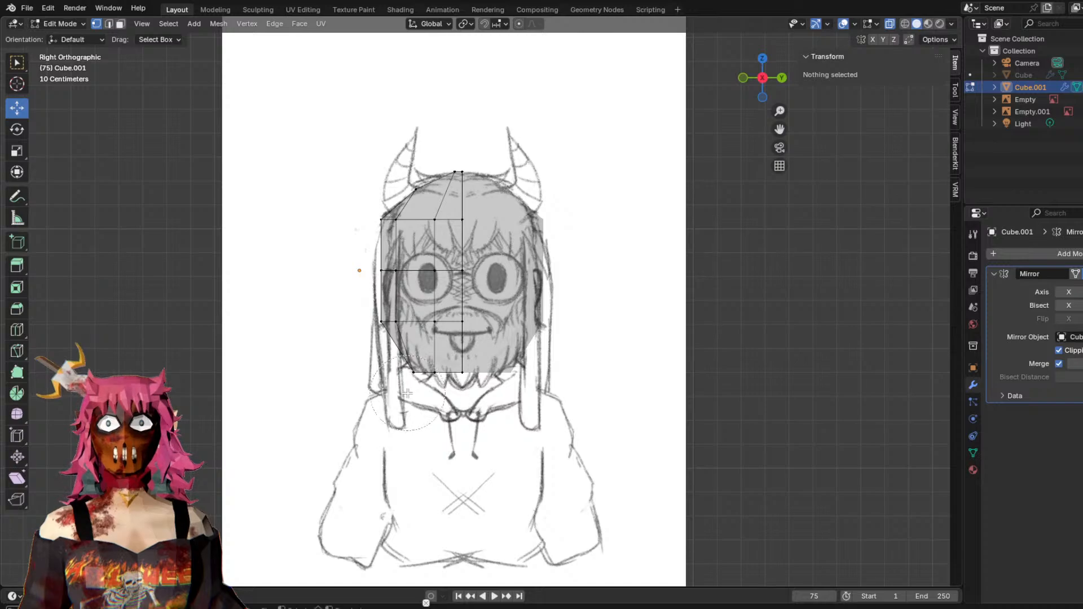
# Lower the bottom vertices of the centre line and the neighbouring column to start the chin.
pyautogui.click(462, 368)
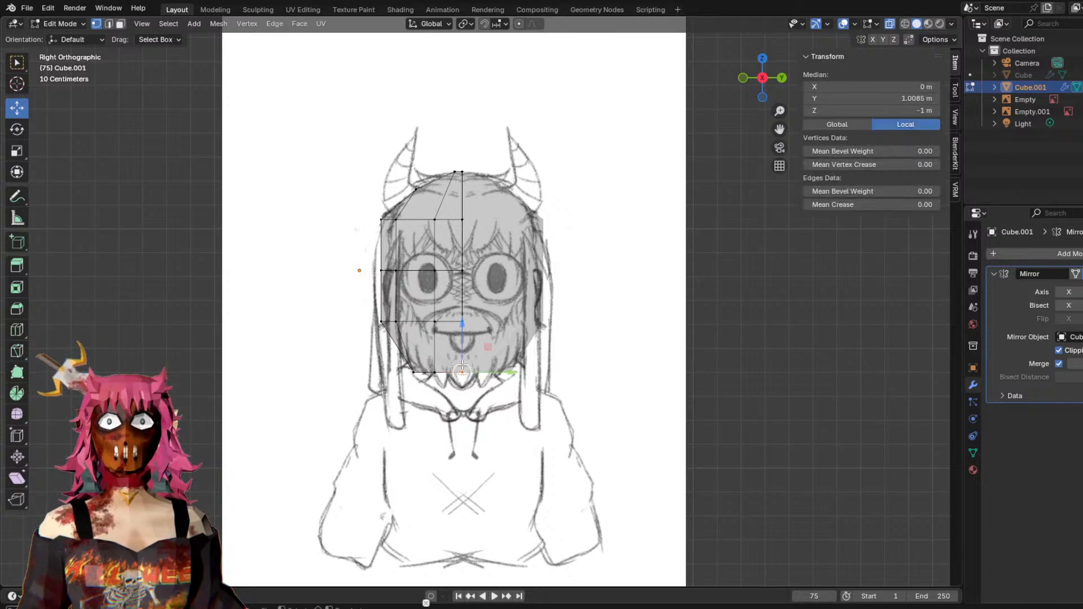
pyautogui.moveTo(458, 317); pyautogui.dragTo(458, 327)
pyautogui.moveTo(458, 327); pyautogui.dragTo(556, 317, button='middle')
pyautogui.hotkey('ctrl', 'z')
pyautogui.click(764, 83)
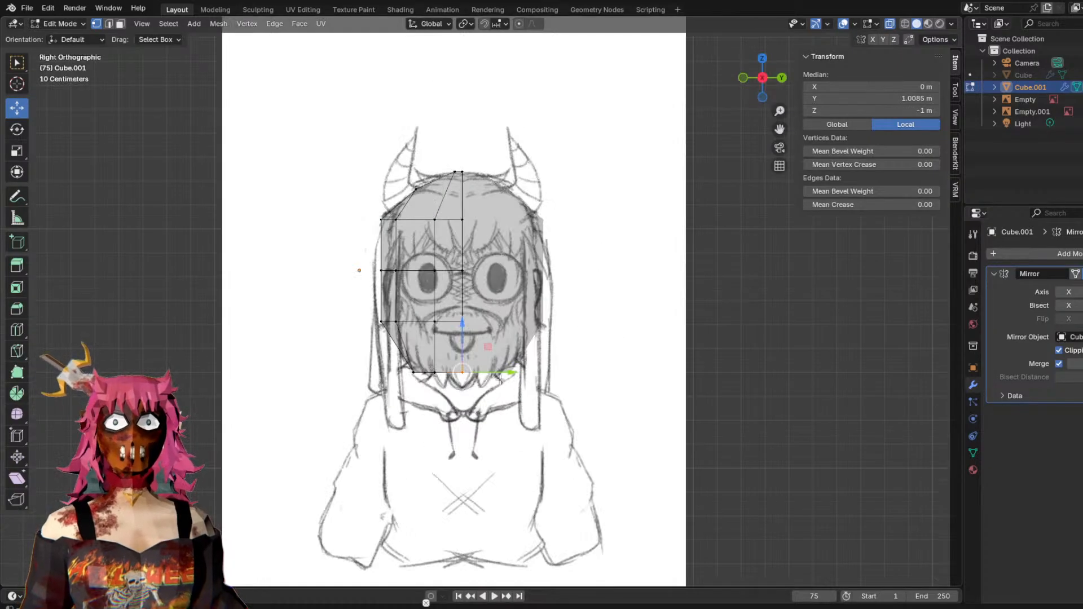
pyautogui.press('c')
pyautogui.click(435, 376)
pyautogui.moveTo(450, 337); pyautogui.dragTo(450, 345)
pyautogui.moveTo(531, 298)
pyautogui.mouseDown(button='middle')
pyautogui.moveTo(571, 259)
pyautogui.moveTo(540, 303)
pyautogui.mouseUp(button='middle')
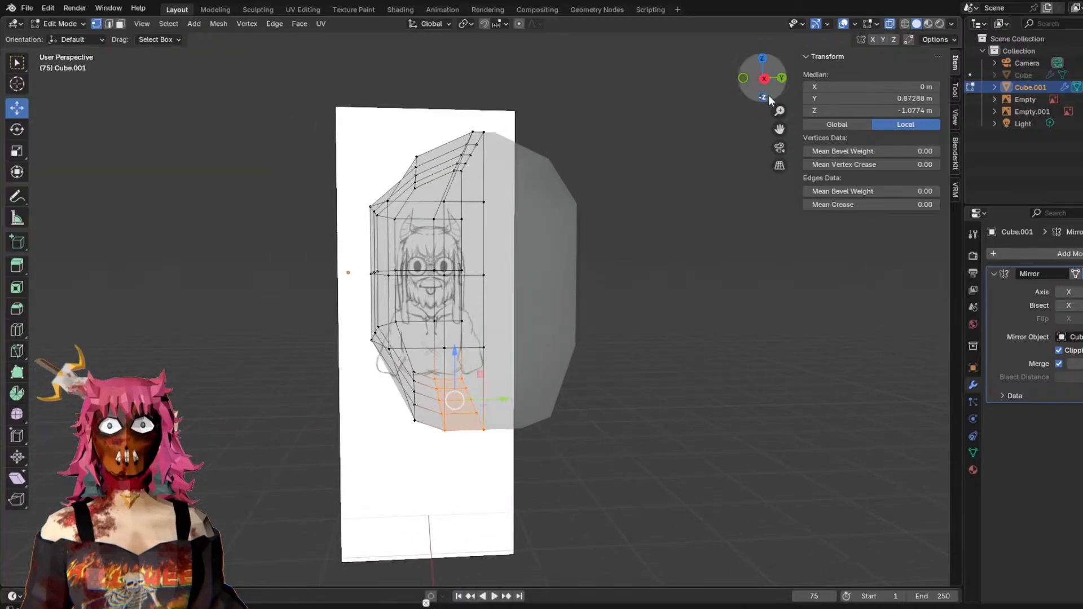
# Lower the bottom centre-line vertices further so the chin comes to a shallow point.
pyautogui.click(764, 79)
pyautogui.moveTo(448, 342); pyautogui.dragTo(469, 348)
pyautogui.click(515, 379)
pyautogui.click(463, 385)
pyautogui.click(643, 258)
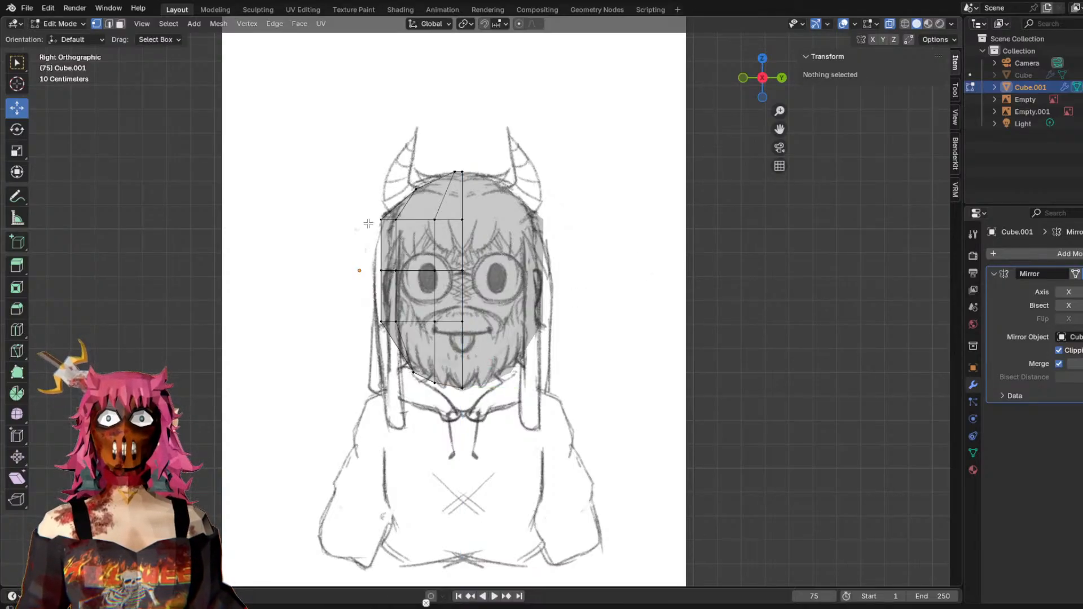
pyautogui.click(397, 220)
pyautogui.moveTo(565, 148); pyautogui.dragTo(669, 164, button='middle')
pyautogui.click(591, 109)
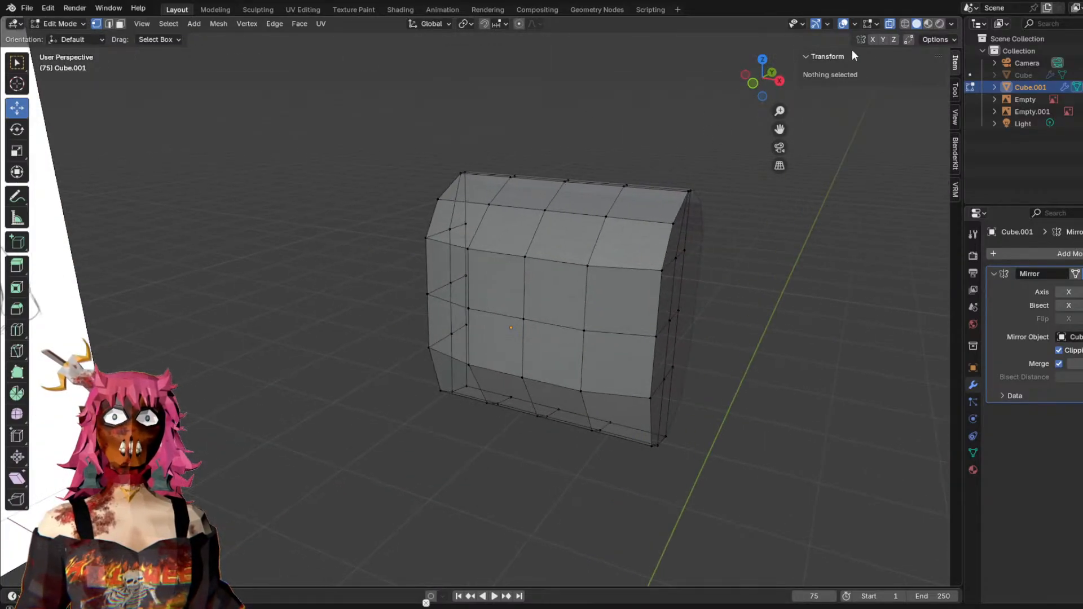
# Turn off X-ray display and examine the head block's front, back and underside.
pyautogui.click(891, 23)
pyautogui.moveTo(779, 226)
pyautogui.mouseDown(button='middle')
pyautogui.moveTo(726, 223)
pyautogui.moveTo(625, 242)
pyautogui.moveTo(549, 232)
pyautogui.moveTo(535, 218)
pyautogui.moveTo(543, 207)
pyautogui.moveTo(615, 205)
pyautogui.mouseUp(button='middle')
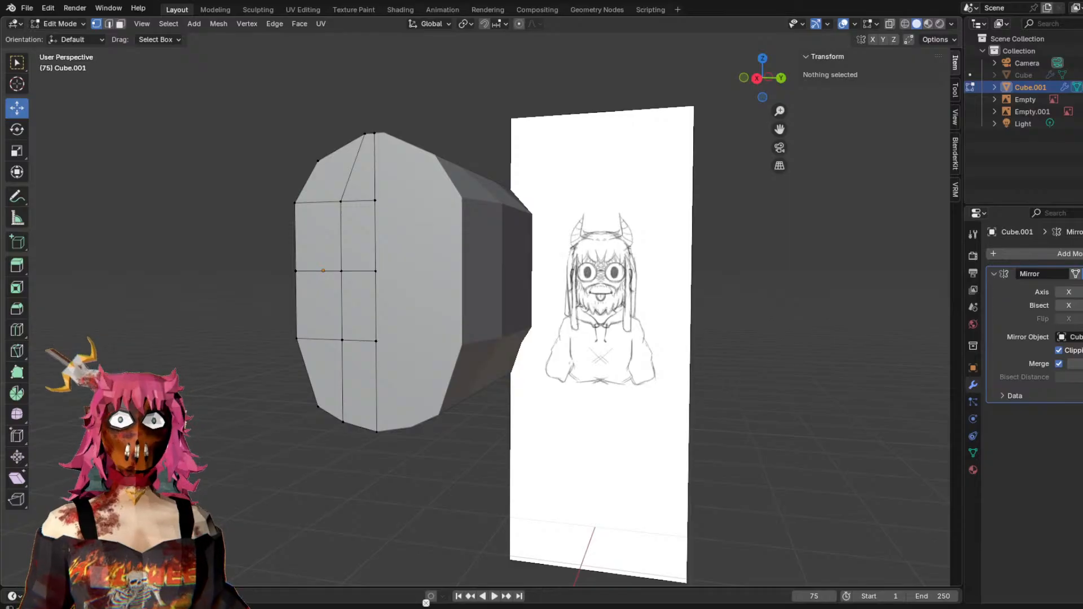
pyautogui.moveTo(298, 445)
pyautogui.mouseDown(button='middle')
pyautogui.moveTo(485, 409)
pyautogui.moveTo(459, 420)
pyautogui.moveTo(491, 387)
pyautogui.moveTo(354, 364)
pyautogui.mouseUp(button='middle')
pyautogui.scroll(2, 354, 364)
pyautogui.moveTo(557, 215)
pyautogui.mouseDown(button='middle')
pyautogui.moveTo(510, 176)
pyautogui.moveTo(651, 219)
pyautogui.moveTo(747, 303)
pyautogui.mouseUp(button='middle')
pyautogui.moveTo(559, 314)
pyautogui.mouseDown(button='middle')
pyautogui.moveTo(757, 322)
pyautogui.moveTo(703, 321)
pyautogui.mouseUp(button='middle')
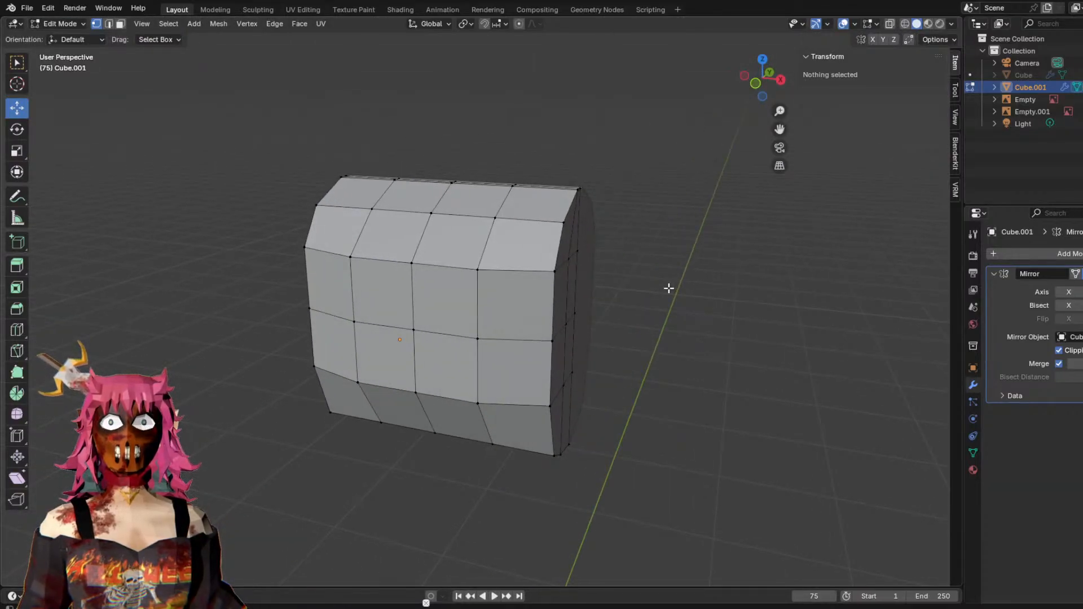
pyautogui.moveTo(702, 202)
pyautogui.mouseDown(button='middle')
pyautogui.moveTo(446, 175)
pyautogui.moveTo(405, 184)
pyautogui.mouseUp(button='middle')
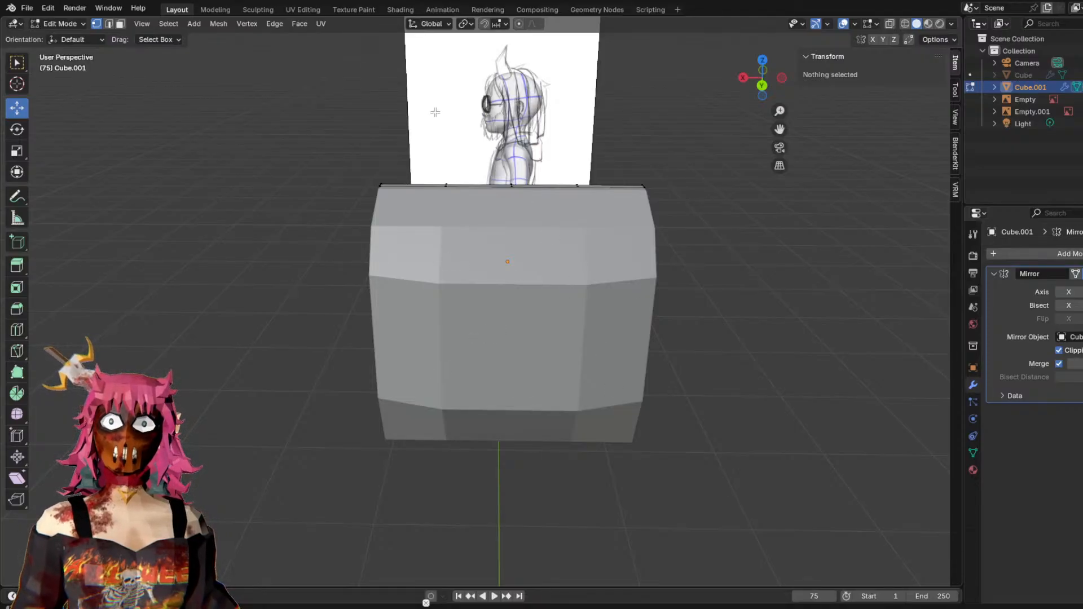
pyautogui.moveTo(450, 100)
pyautogui.mouseDown(button='middle')
pyautogui.moveTo(624, 230)
pyautogui.moveTo(476, 231)
pyautogui.mouseUp(button='middle')
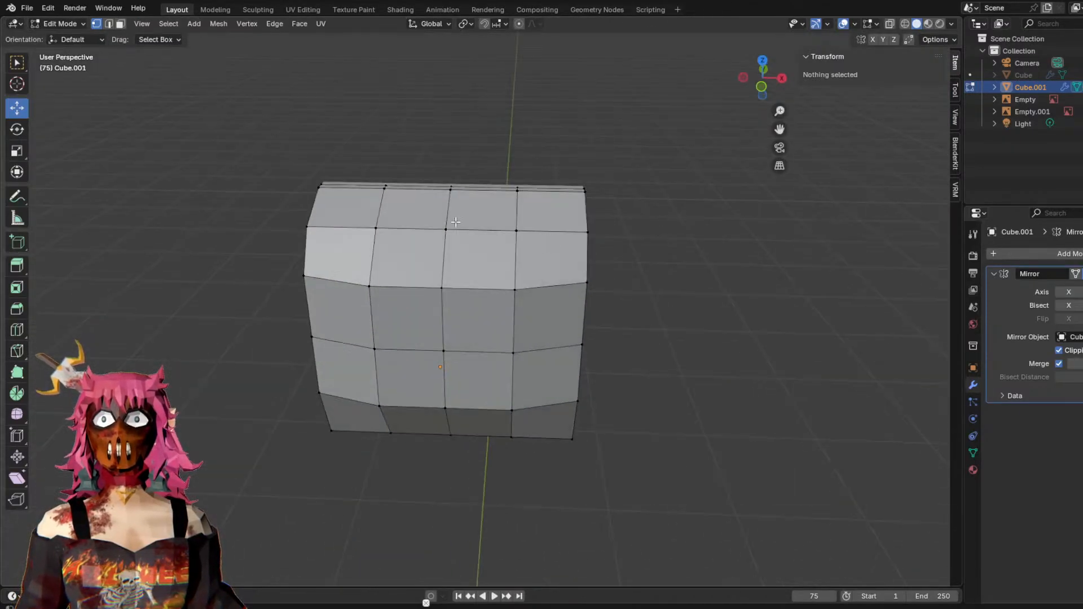
# Move the inner vertices of the head's back face, in the three middle rows, outward along X so the back bulges.
pyautogui.moveTo(577, 153)
pyautogui.mouseDown(button='middle')
pyautogui.moveTo(645, 155)
pyautogui.moveTo(629, 147)
pyautogui.moveTo(707, 135)
pyautogui.moveTo(695, 140)
pyautogui.mouseUp(button='middle')
pyautogui.press('c')
pyautogui.moveTo(389, 276)
pyautogui.mouseDown()
pyautogui.moveTo(445, 294)
pyautogui.moveTo(382, 375)
pyautogui.moveTo(447, 423)
pyautogui.mouseUp()
pyautogui.press('Escape')
pyautogui.moveTo(447, 423); pyautogui.dragTo(383, 327, button='middle')
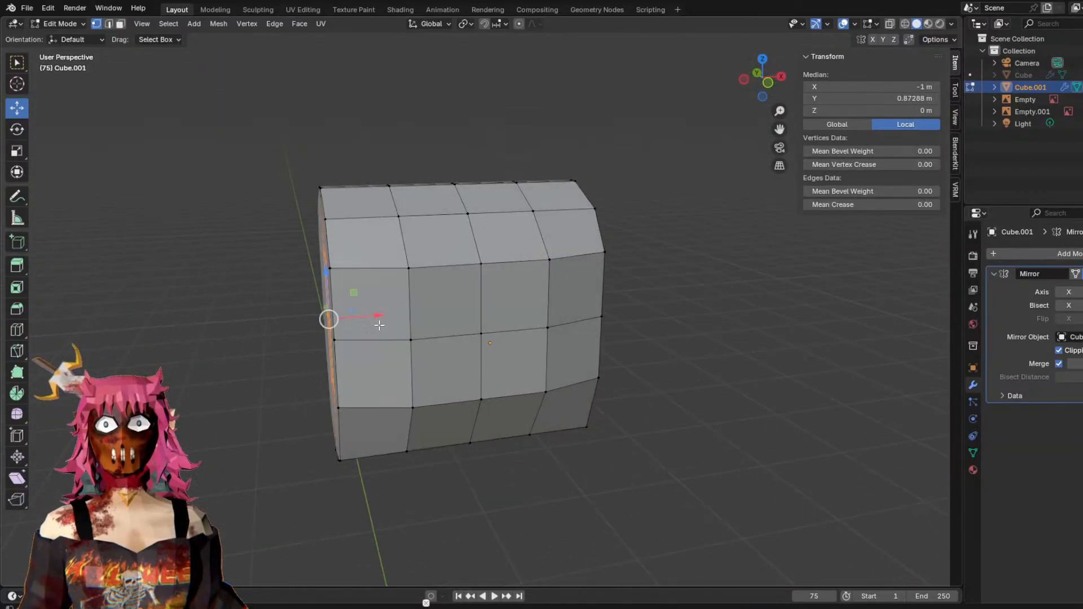
pyautogui.moveTo(382, 318); pyautogui.dragTo(349, 318)
pyautogui.click(691, 297)
# Move the inner vertices of the head's front face, in the three middle rows, outward along X to round the face.
pyautogui.moveTo(692, 298); pyautogui.dragTo(568, 287, button='middle')
pyautogui.press('c')
pyautogui.moveTo(549, 257)
pyautogui.mouseDown()
pyautogui.moveTo(508, 270)
pyautogui.moveTo(516, 401)
pyautogui.mouseUp()
pyautogui.moveTo(554, 333); pyautogui.dragTo(587, 346)
pyautogui.hotkey('ctrl', 'z')
pyautogui.press('c')
pyautogui.click(544, 319)
pyautogui.moveTo(598, 342); pyautogui.dragTo(714, 320, button='middle')
pyautogui.click(726, 287)
pyautogui.moveTo(721, 257); pyautogui.dragTo(661, 306, button='middle')
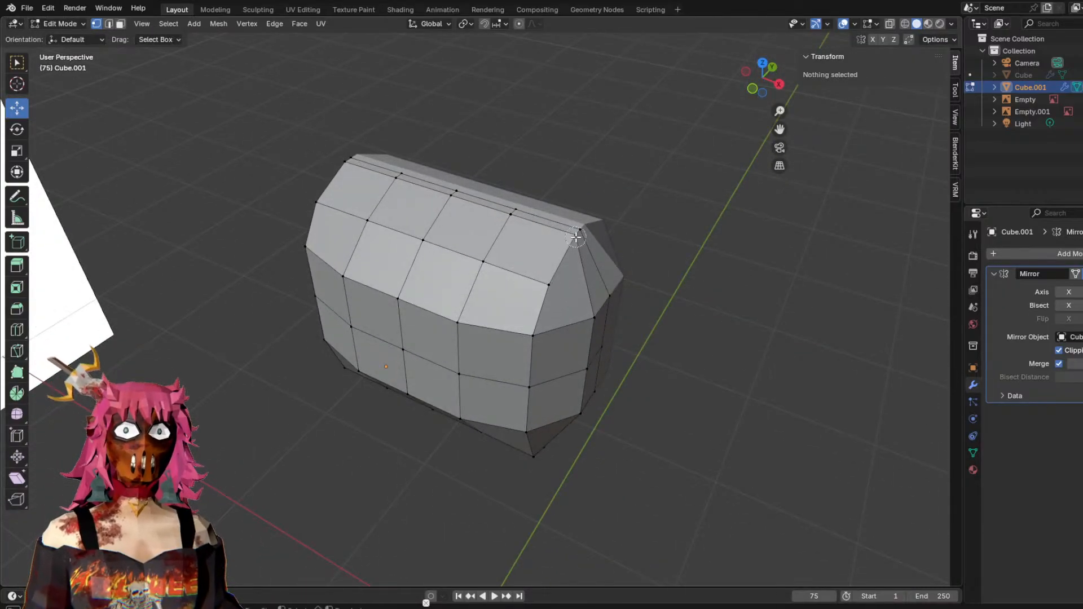
# Move the top front vertices of the head back along X and slightly down to slope the forehead.
pyautogui.click(547, 284)
pyautogui.keyDown('shift'); pyautogui.click(578, 231); pyautogui.keyUp('shift')
pyautogui.press('g')
pyautogui.press('x')
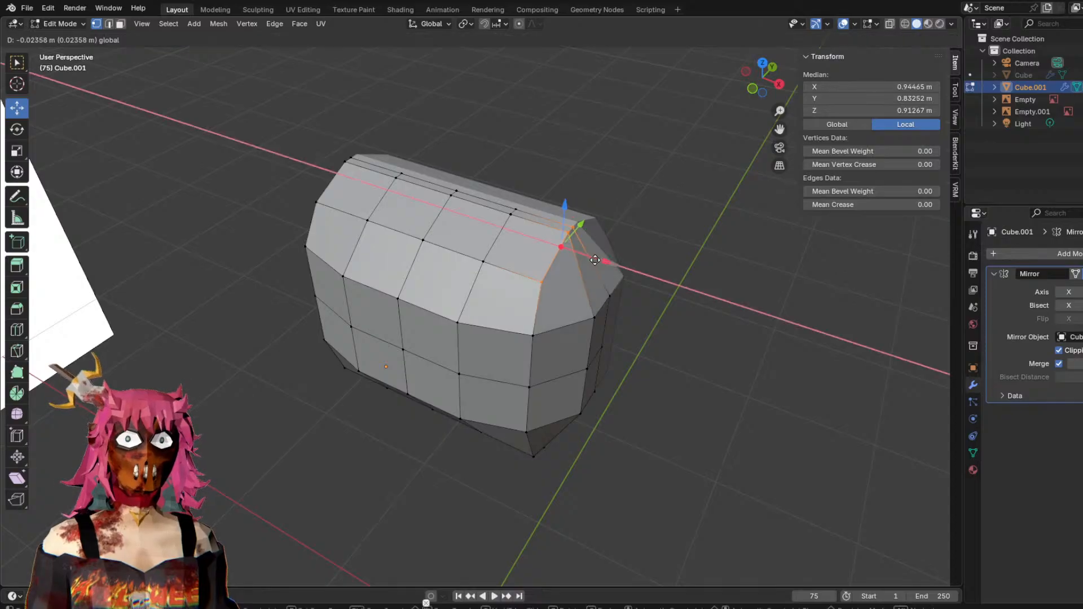
pyautogui.moveTo(578, 258); pyautogui.dragTo(578, 258)
pyautogui.moveTo(655, 230); pyautogui.dragTo(697, 206, button='middle')
pyautogui.moveTo(600, 198); pyautogui.dragTo(614, 200)
pyautogui.moveTo(576, 156); pyautogui.dragTo(570, 168)
pyautogui.moveTo(600, 210); pyautogui.dragTo(580, 209)
pyautogui.moveTo(669, 243); pyautogui.dragTo(649, 228, button='middle')
pyautogui.click(724, 256)
pyautogui.moveTo(671, 350)
pyautogui.mouseDown(button='middle')
pyautogui.moveTo(684, 302)
pyautogui.moveTo(682, 336)
pyautogui.mouseUp(button='middle')
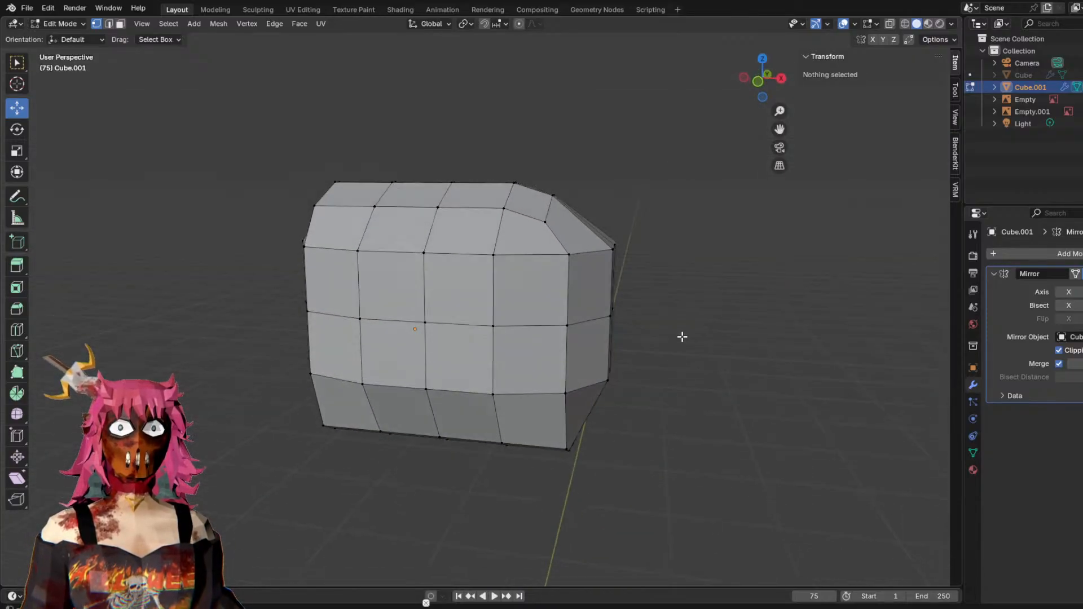
# Move the front face's upper row of vertices, just below the forehead, back along X.
pyautogui.click(592, 250)
pyautogui.moveTo(669, 237); pyautogui.dragTo(699, 247, button='middle')
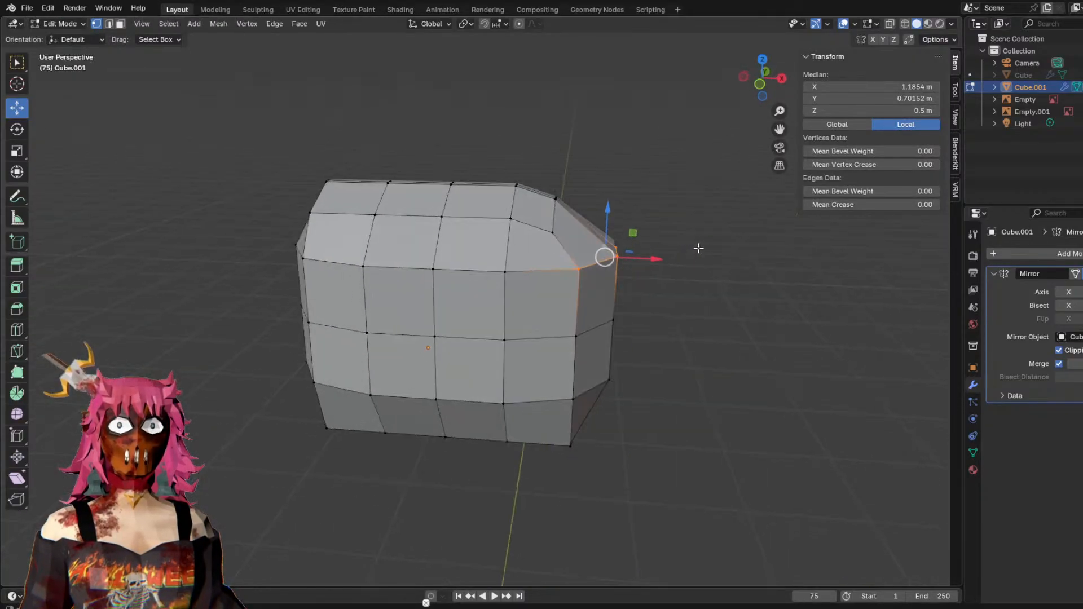
pyautogui.moveTo(655, 261); pyautogui.dragTo(621, 257)
pyautogui.moveTo(673, 257); pyautogui.dragTo(585, 308, button='middle')
# Move the outer vertices of the front face's middle row slightly back along X.
pyautogui.keyDown('shift'); pyautogui.click(584, 308); pyautogui.keyUp('shift')
pyautogui.moveTo(672, 263); pyautogui.dragTo(613, 274, button='middle')
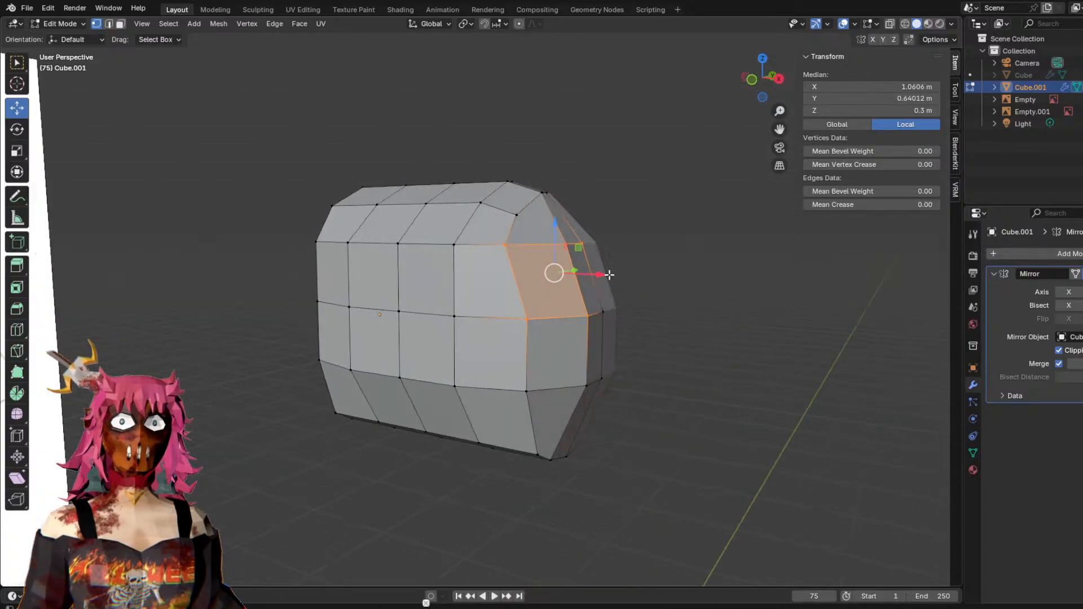
pyautogui.moveTo(507, 246); pyautogui.dragTo(587, 240, button='middle')
pyautogui.rightClick(588, 242)
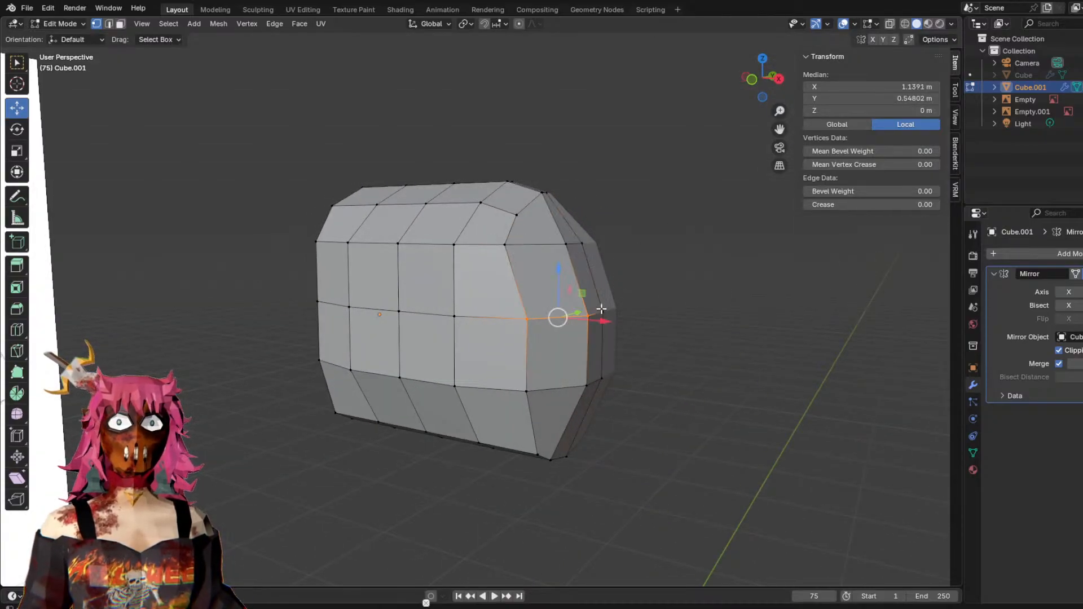
pyautogui.moveTo(599, 320); pyautogui.dragTo(586, 318)
pyautogui.moveTo(618, 308); pyautogui.dragTo(662, 303, button='middle')
# Move the outer vertices of the front face's lower row back along X to round the cheek.
pyautogui.moveTo(566, 375); pyautogui.dragTo(626, 370)
pyautogui.moveTo(603, 307); pyautogui.dragTo(555, 300, button='middle')
pyautogui.rightClick(587, 320)
pyautogui.moveTo(687, 374)
pyautogui.mouseDown(button='middle')
pyautogui.moveTo(644, 365)
pyautogui.moveTo(656, 366)
pyautogui.moveTo(648, 374)
pyautogui.mouseUp(button='middle')
pyautogui.press('c')
pyautogui.middleClick(602, 379)
pyautogui.moveTo(648, 374); pyautogui.dragTo(619, 380)
pyautogui.moveTo(619, 380)
pyautogui.mouseDown(button='middle')
pyautogui.moveTo(689, 358)
pyautogui.moveTo(636, 395)
pyautogui.moveTo(495, 411)
pyautogui.moveTo(643, 409)
pyautogui.mouseUp(button='middle')
# Adjust the front bottom corner vertices along X to round the jaw toward the chin.
pyautogui.click(599, 482)
pyautogui.click(579, 435)
pyautogui.moveTo(606, 436)
pyautogui.mouseDown()
pyautogui.moveTo(582, 436)
pyautogui.moveTo(614, 439)
pyautogui.mouseUp()
pyautogui.click(666, 438)
pyautogui.click(582, 438)
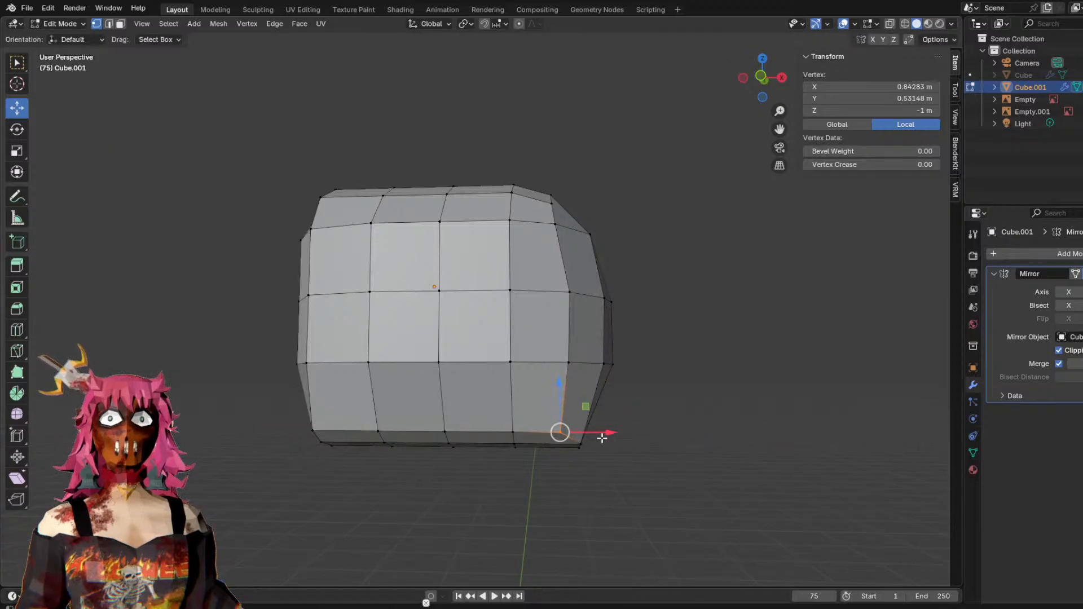
pyautogui.click(595, 446)
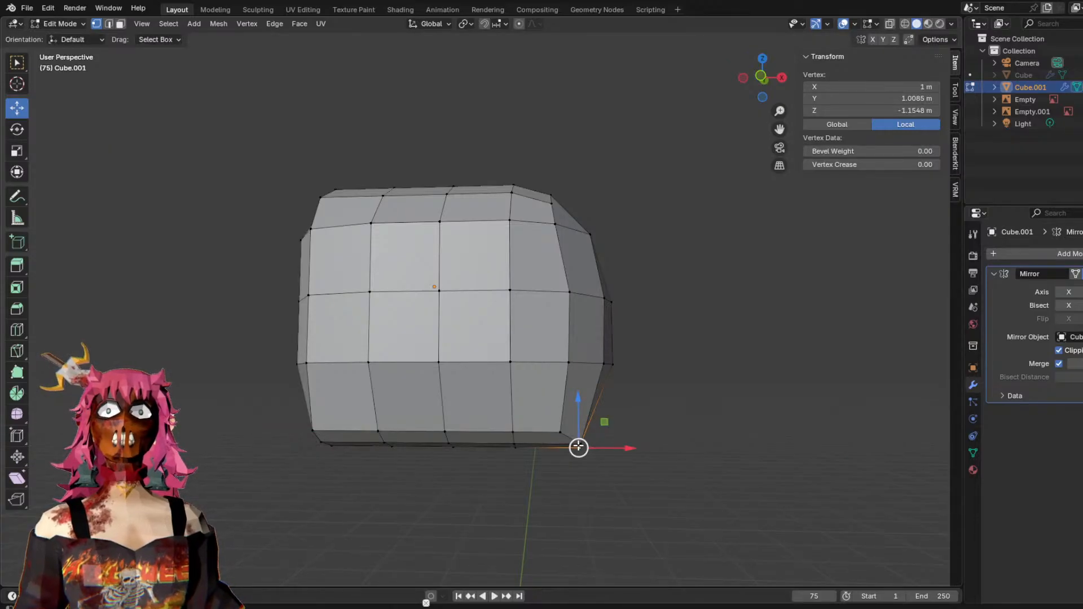
pyautogui.moveTo(601, 446); pyautogui.dragTo(600, 446)
pyautogui.moveTo(600, 445); pyautogui.dragTo(680, 426, button='middle')
pyautogui.click(701, 209)
# Move the two rearmost vertex columns of the head forward along X to shorten the back of the head.
pyautogui.moveTo(715, 286); pyautogui.dragTo(738, 289, button='middle')
pyautogui.press('c')
pyautogui.scroll(-7, 322, 192)
pyautogui.moveTo(321, 178); pyautogui.dragTo(298, 428)
pyautogui.rightClick(302, 428)
pyautogui.moveTo(447, 392); pyautogui.dragTo(510, 371, button='middle')
pyautogui.press('c')
pyautogui.moveTo(382, 458); pyautogui.dragTo(335, 242)
pyautogui.rightClick(317, 158)
pyautogui.moveTo(443, 237); pyautogui.dragTo(378, 294, button='middle')
pyautogui.press('c')
pyautogui.moveTo(343, 198)
pyautogui.mouseDown()
pyautogui.moveTo(355, 206)
pyautogui.moveTo(350, 314)
pyautogui.moveTo(370, 447)
pyautogui.moveTo(399, 242)
pyautogui.moveTo(371, 316)
pyautogui.moveTo(360, 173)
pyautogui.mouseUp()
pyautogui.rightClick(361, 173)
pyautogui.moveTo(398, 293); pyautogui.dragTo(405, 175, button='middle')
pyautogui.press('c')
pyautogui.moveTo(346, 382); pyautogui.dragTo(374, 381)
pyautogui.rightClick(375, 380)
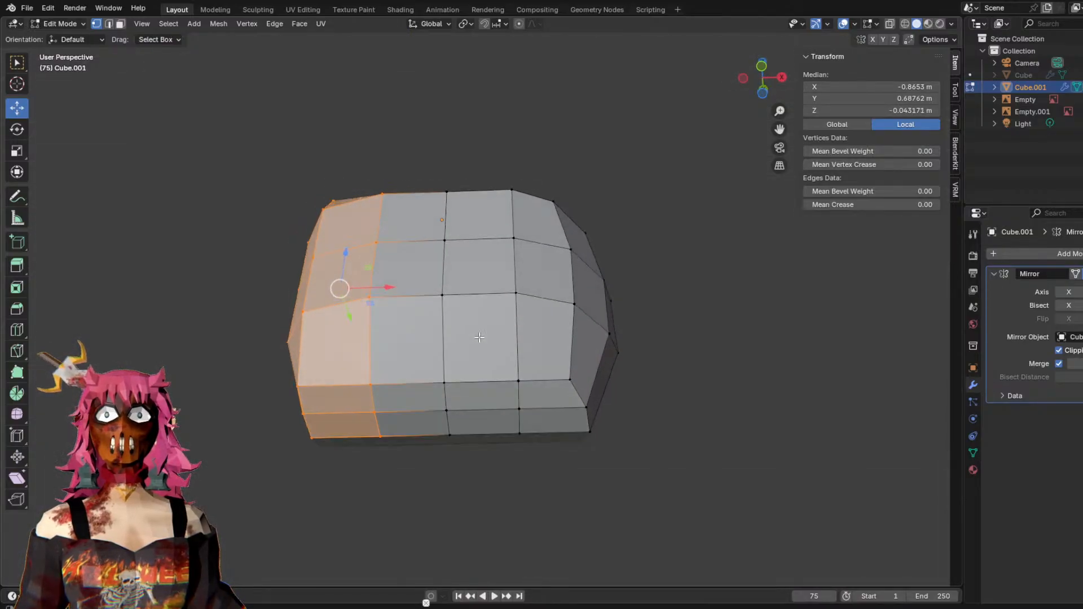
pyautogui.moveTo(491, 319); pyautogui.dragTo(488, 393, button='middle')
pyautogui.moveTo(386, 310); pyautogui.dragTo(421, 310)
pyautogui.click(295, 145)
# Move the three rearmost vertex columns of the head further forward along X.
pyautogui.press('c')
pyautogui.moveTo(335, 137)
pyautogui.mouseDown()
pyautogui.moveTo(399, 179)
pyautogui.moveTo(377, 164)
pyautogui.moveTo(473, 375)
pyautogui.mouseUp()
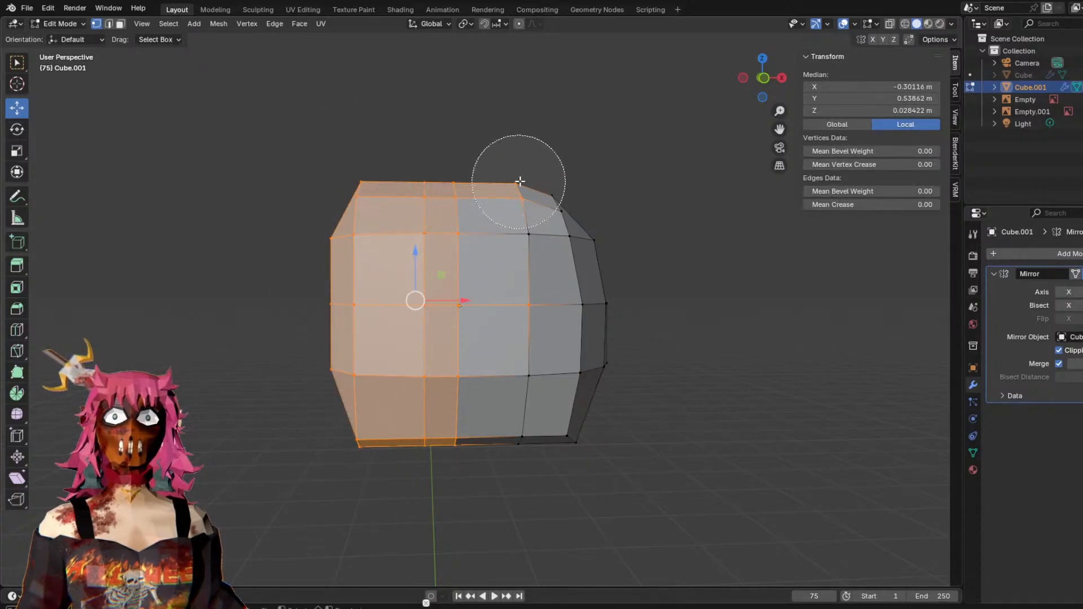
pyautogui.rightClick(579, 358)
pyautogui.moveTo(525, 349); pyautogui.dragTo(509, 282, button='middle')
pyautogui.press('c')
pyautogui.moveTo(378, 426); pyautogui.dragTo(327, 363)
pyautogui.rightClick(320, 232)
pyautogui.moveTo(402, 237)
pyautogui.mouseDown(button='middle')
pyautogui.moveTo(316, 198)
pyautogui.moveTo(487, 193)
pyautogui.mouseUp(button='middle')
pyautogui.press('c')
pyautogui.rightClick(295, 184)
pyautogui.press('c')
pyautogui.moveTo(359, 277); pyautogui.dragTo(353, 414)
pyautogui.rightClick(353, 413)
pyautogui.moveTo(466, 247)
pyautogui.mouseDown(button='middle')
pyautogui.moveTo(428, 244)
pyautogui.moveTo(466, 247)
pyautogui.mouseUp(button='middle')
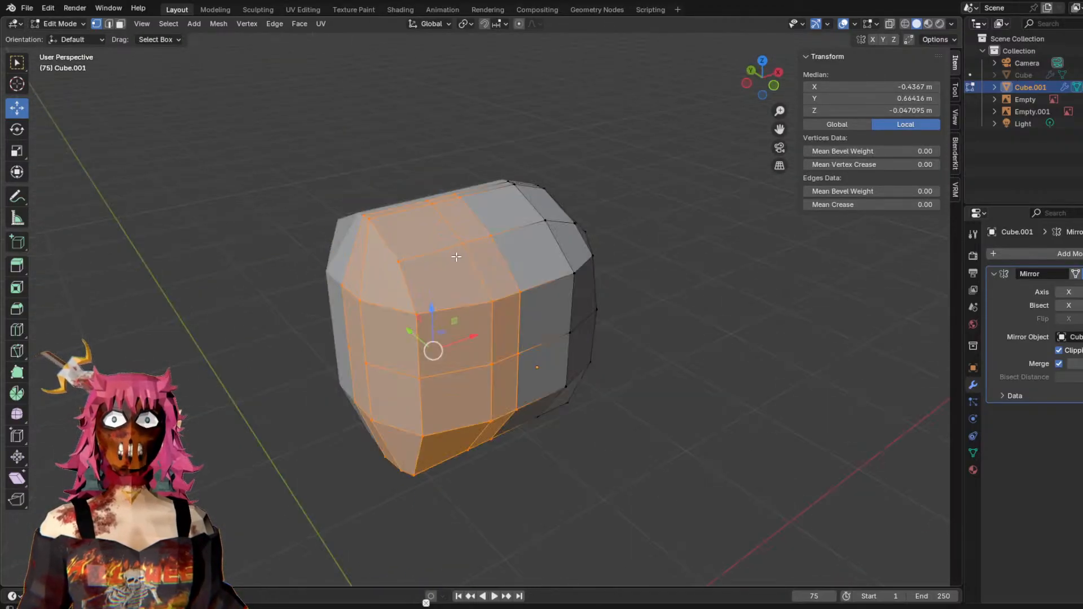
pyautogui.moveTo(539, 267); pyautogui.dragTo(478, 265, button='middle')
pyautogui.moveTo(427, 324); pyautogui.dragTo(453, 325)
pyautogui.moveTo(533, 291); pyautogui.dragTo(562, 259, button='middle')
pyautogui.hotkey('alt', 'a')
# Lower the top vertices at the rear edge of the head to slope the back of the crown.
pyautogui.press('c')
pyautogui.click(358, 143)
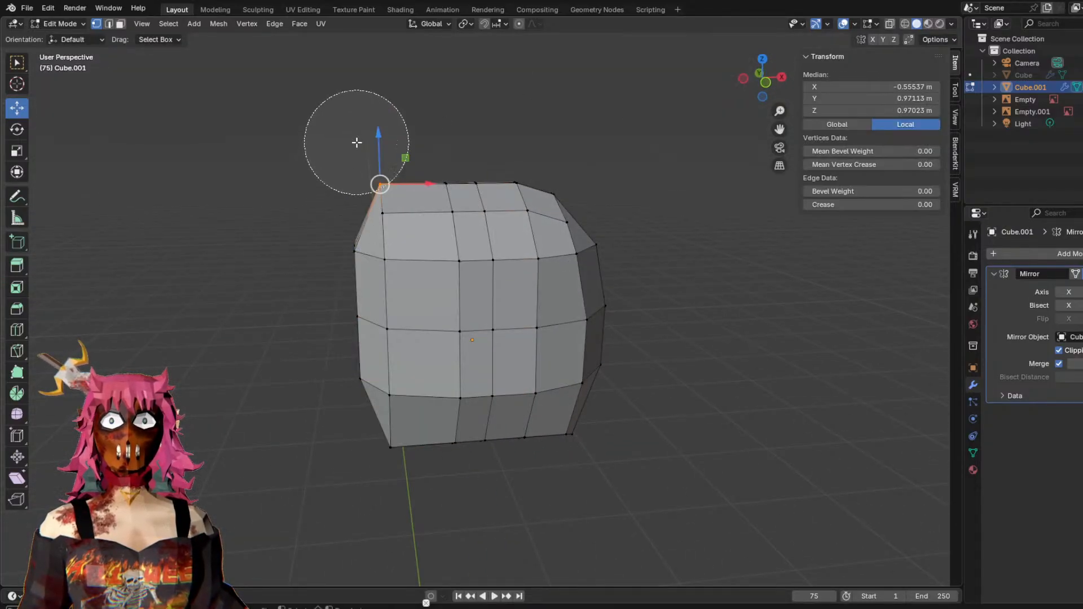
pyautogui.click(367, 167)
pyautogui.press('Escape')
pyautogui.moveTo(380, 138); pyautogui.dragTo(380, 157)
pyautogui.moveTo(426, 123); pyautogui.dragTo(403, 104, button='middle')
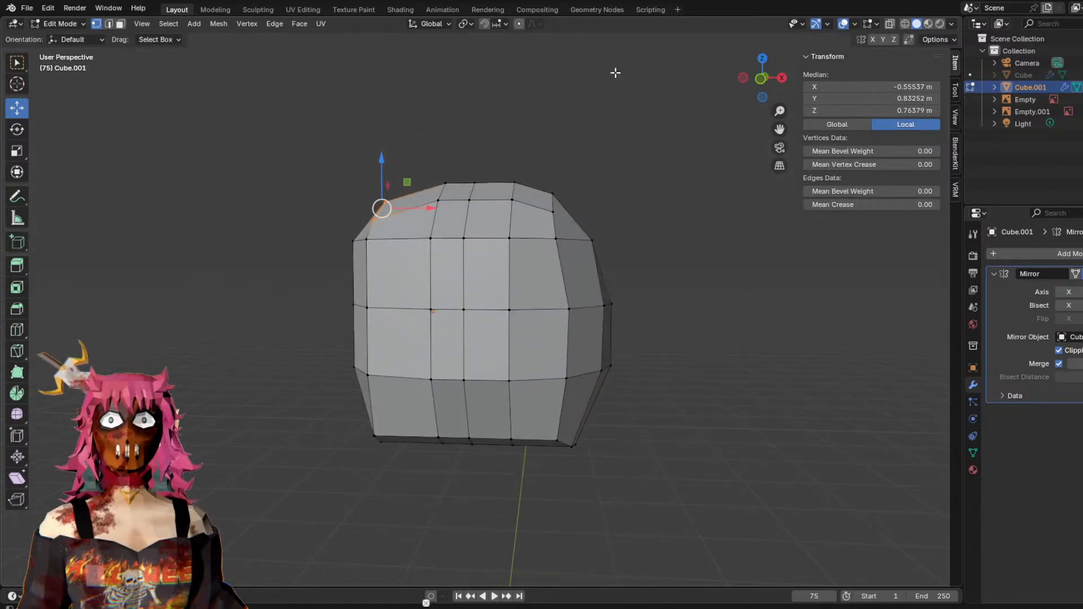
pyautogui.hotkey('alt', 'a')
# Compare the head with the front and side reference drawings in orthographic views and switch to Object Mode.
pyautogui.click(783, 77)
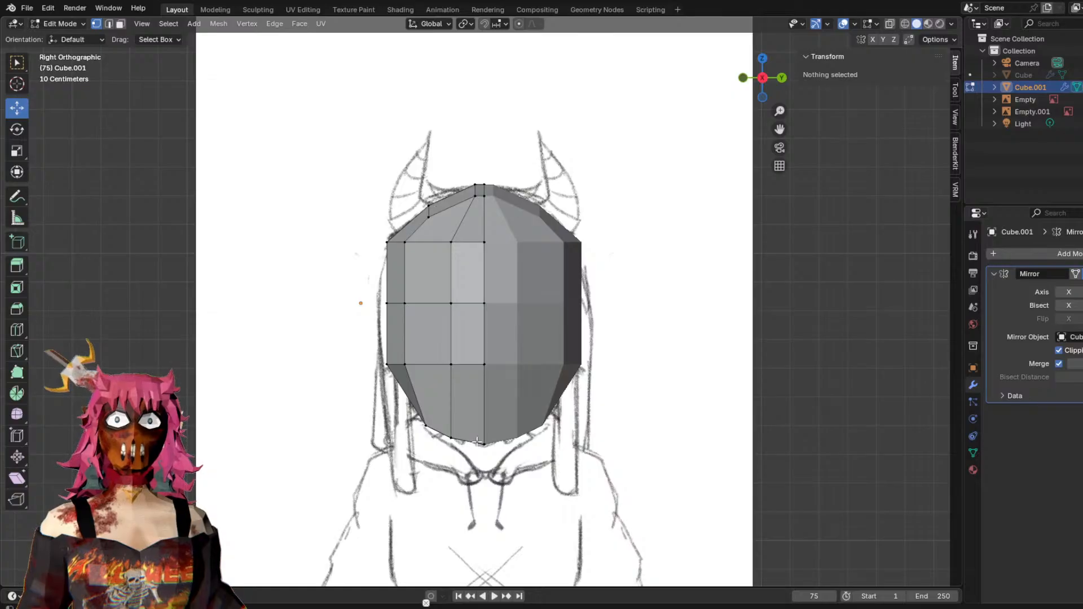
pyautogui.click(765, 81)
pyautogui.moveTo(772, 88); pyautogui.dragTo(763, 84)
pyautogui.click(762, 79)
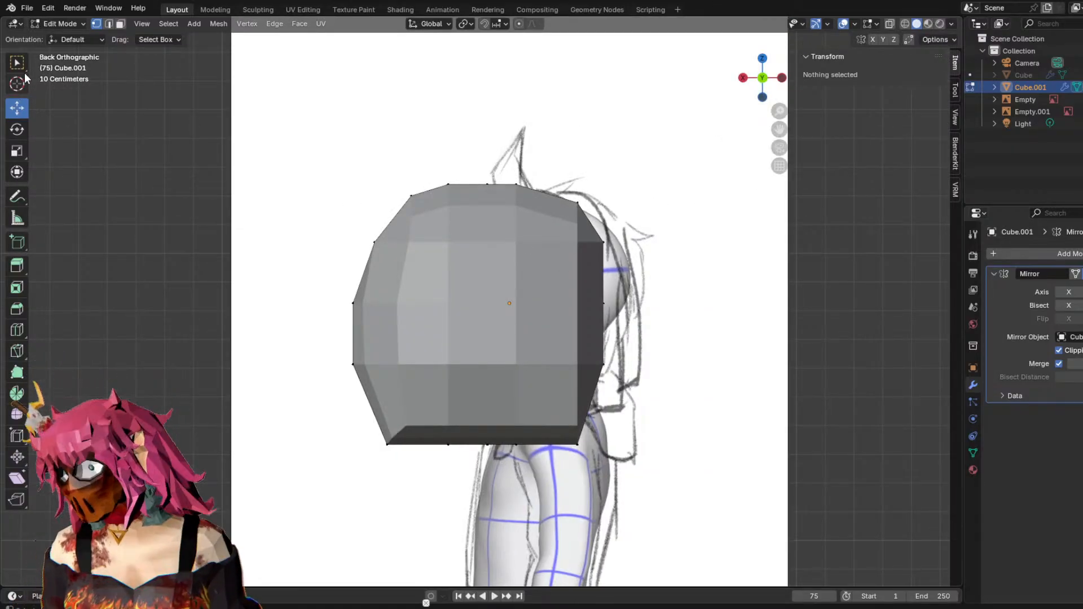
pyautogui.click(59, 23)
pyautogui.click(67, 41)
# Move the head object along X to about -0.243 m so it sits over the head in the side drawing.
pyautogui.press('a')
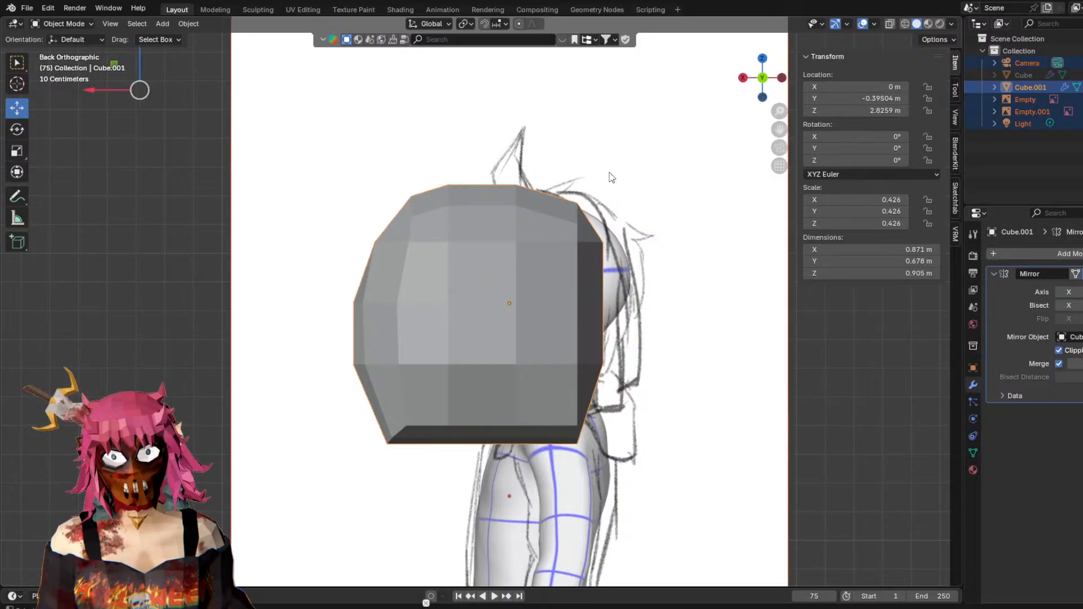
pyautogui.rightClick(519, 204)
pyautogui.click(756, 425)
pyautogui.moveTo(757, 424); pyautogui.dragTo(760, 311, button='middle')
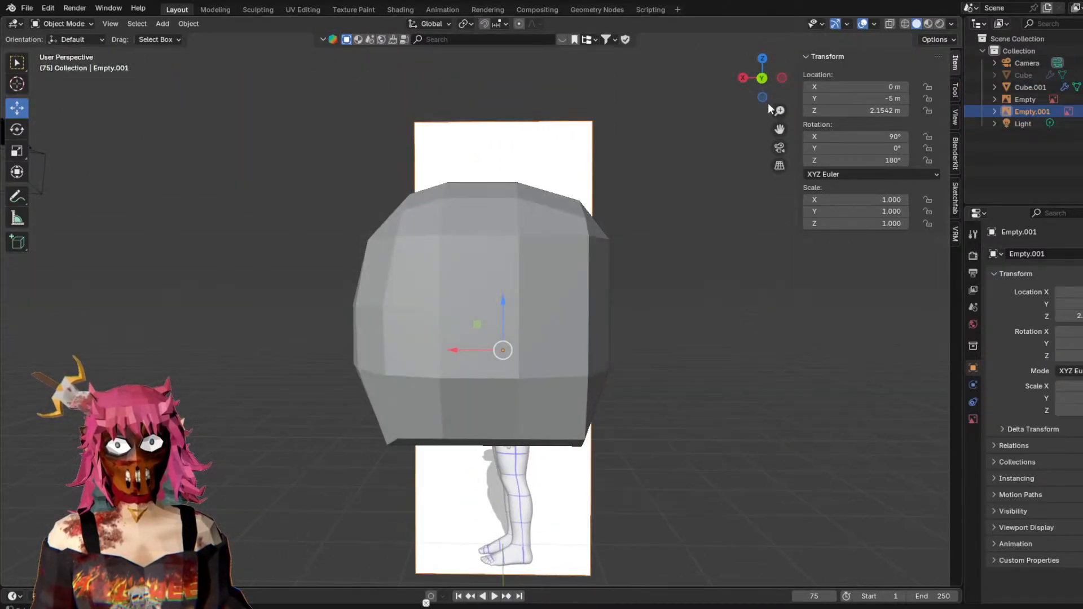
pyautogui.click(766, 83)
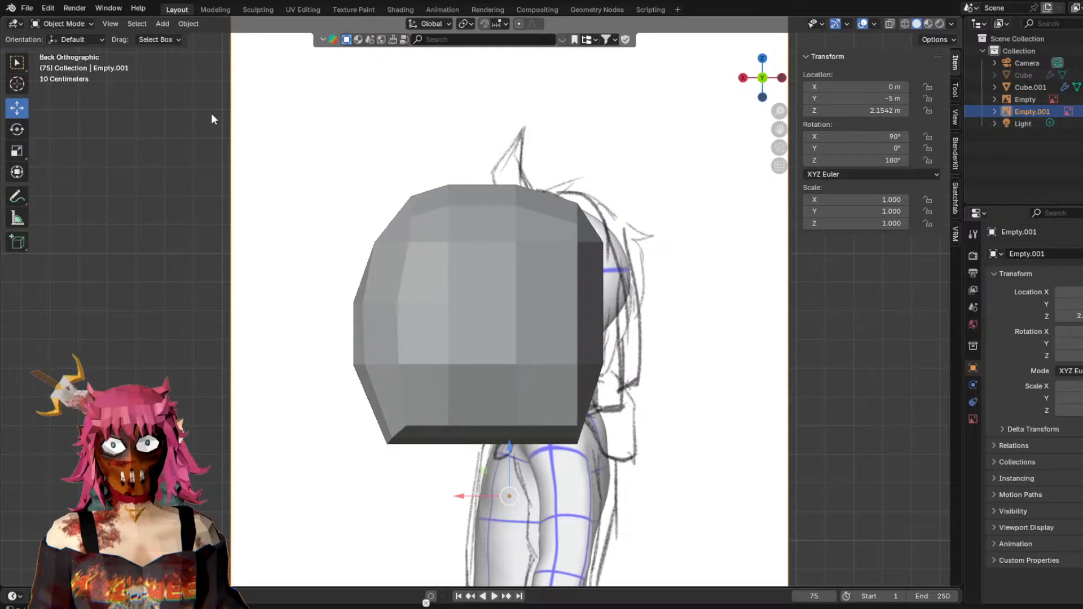
pyautogui.click(160, 136)
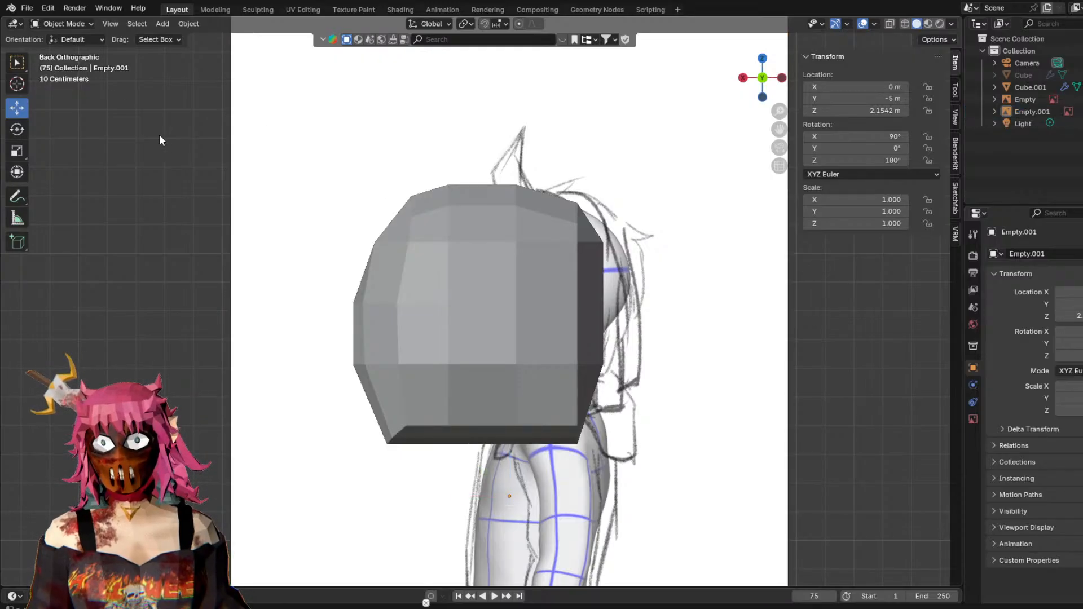
pyautogui.click(441, 243)
pyautogui.moveTo(472, 309); pyautogui.dragTo(537, 323)
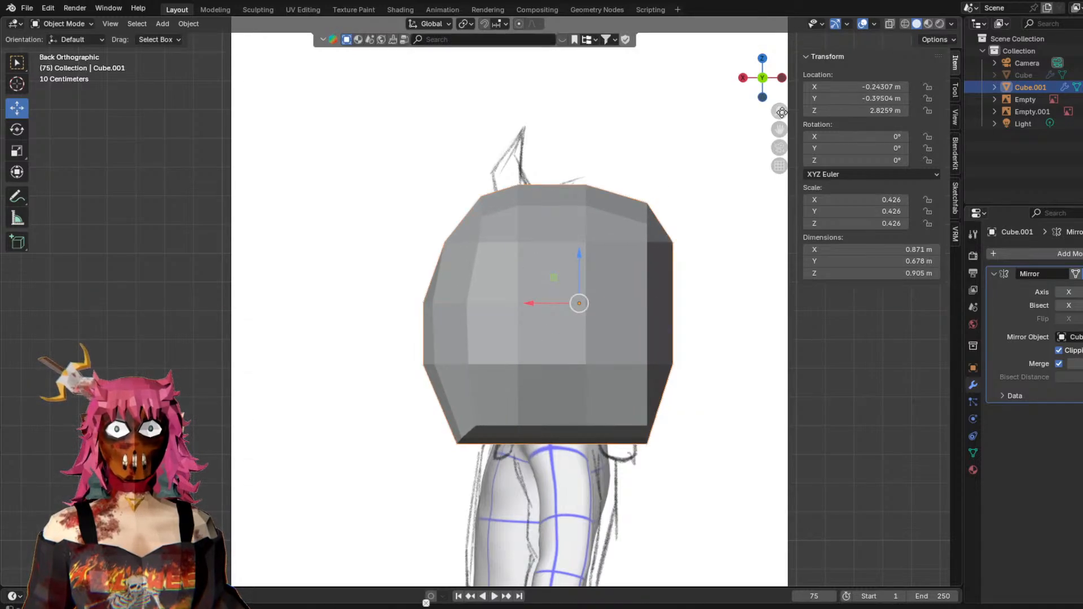
pyautogui.click(764, 79)
pyautogui.moveTo(684, 193); pyautogui.dragTo(554, 205, button='middle')
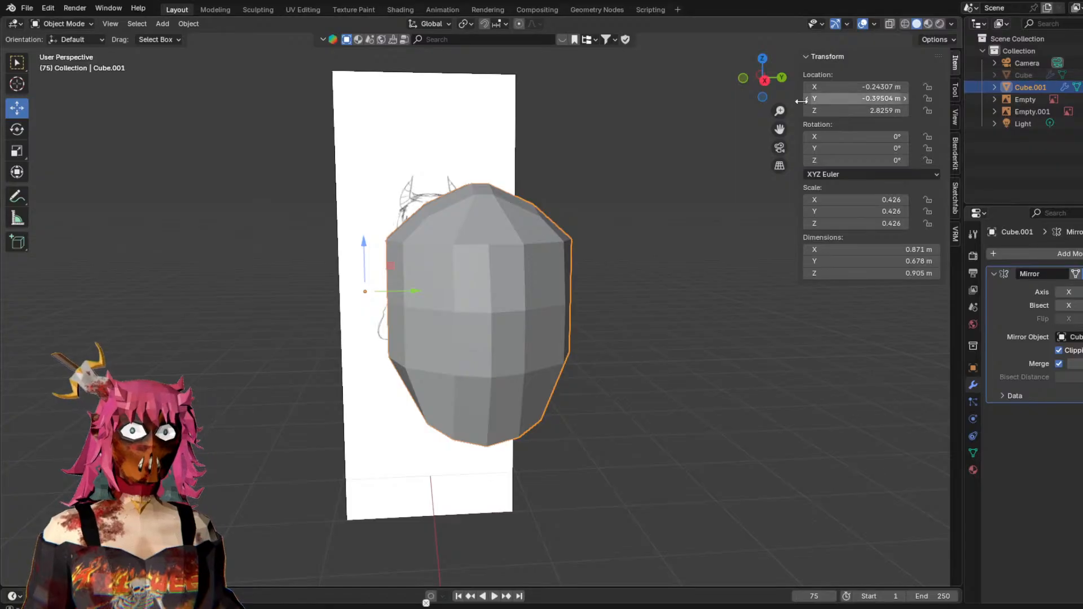
# Rename the hidden Cube object as Body and the Cube.001 object as Head.
pyautogui.doubleClick(1023, 75)
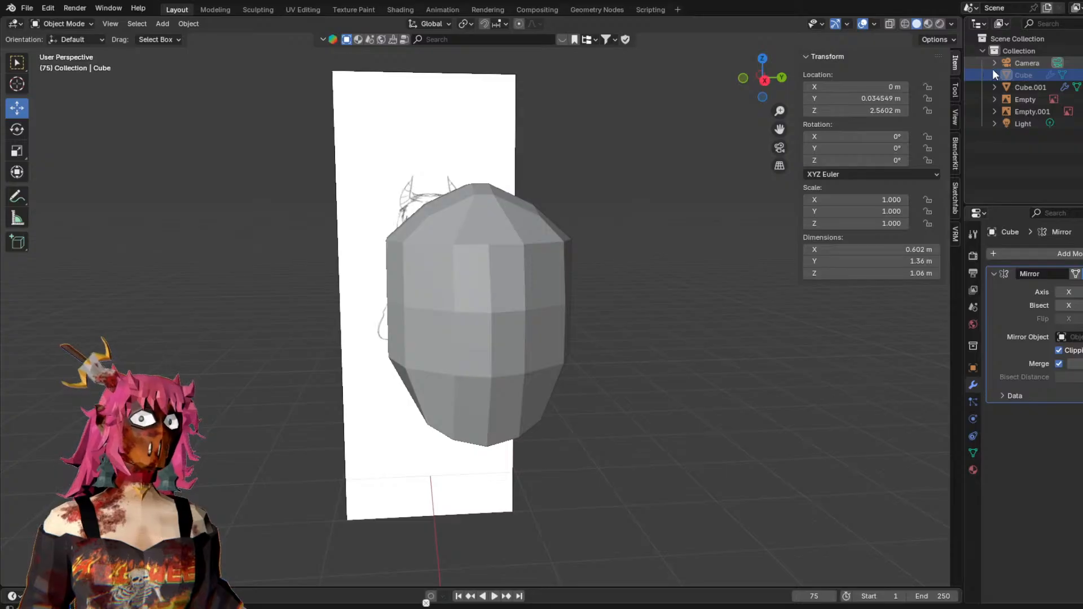
pyautogui.click(991, 68)
pyautogui.click(993, 74)
pyautogui.click(995, 111)
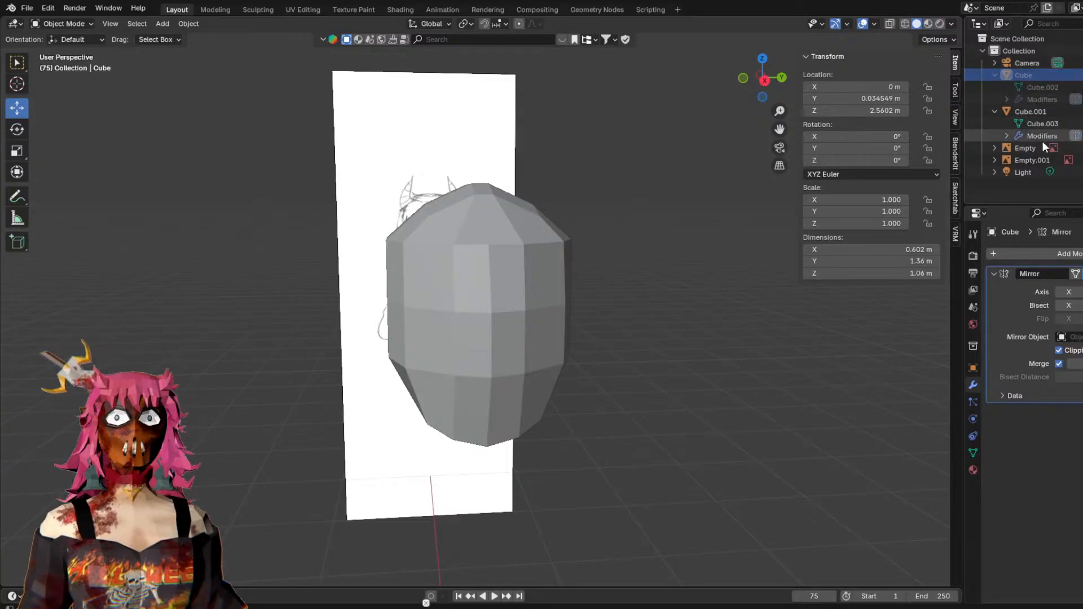
pyautogui.doubleClick(1027, 76)
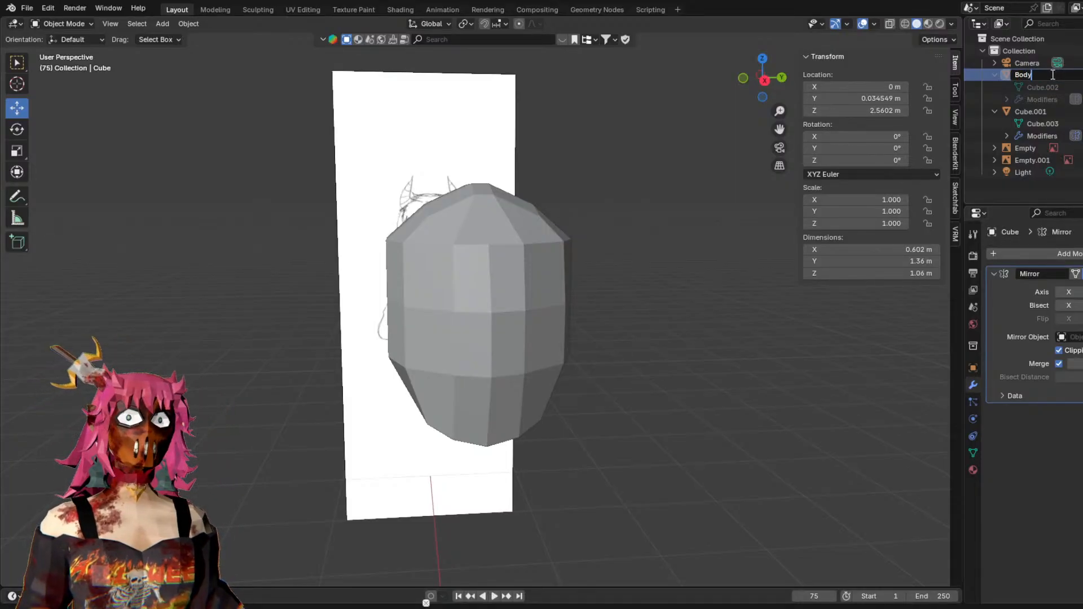
pyautogui.press('Return')
pyautogui.doubleClick(1034, 111)
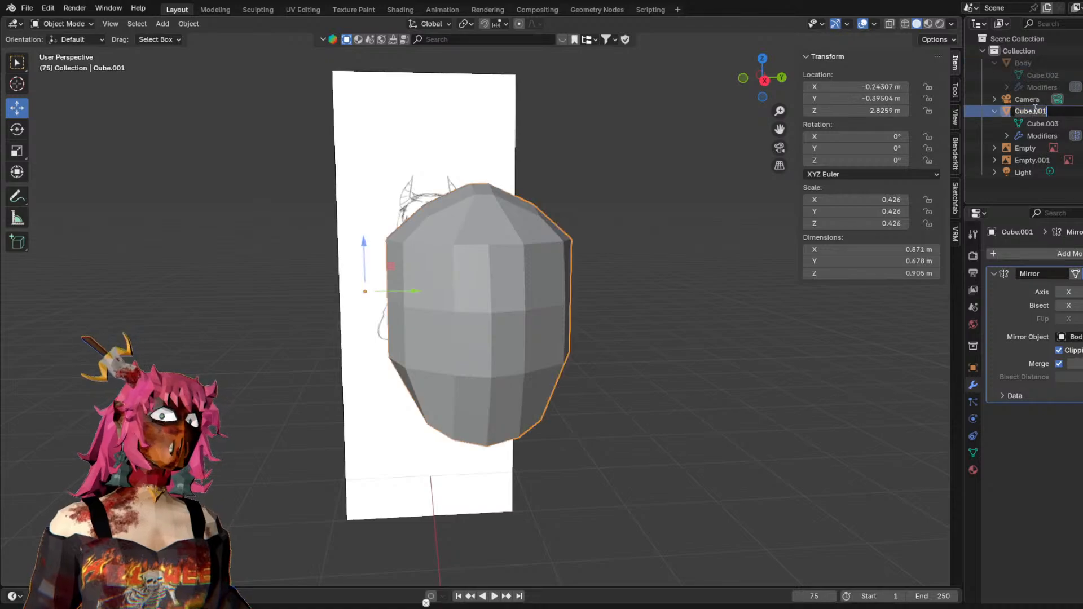
pyautogui.press('Return')
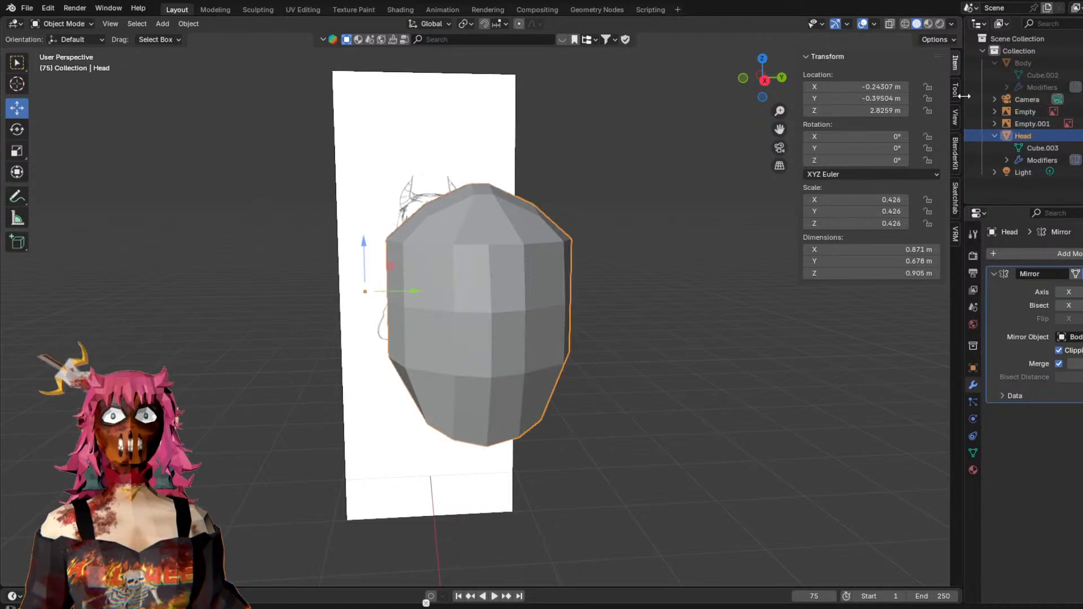
# Rename the mesh data Cube.002 as Body and Cube.003 as Head.
pyautogui.click(1035, 76)
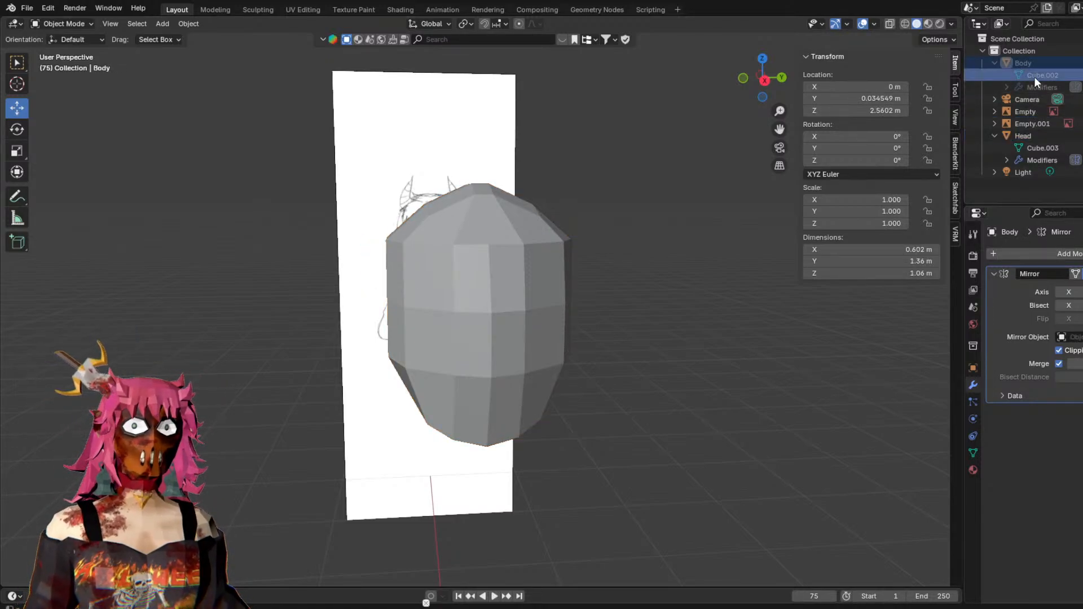
pyautogui.doubleClick(1044, 77)
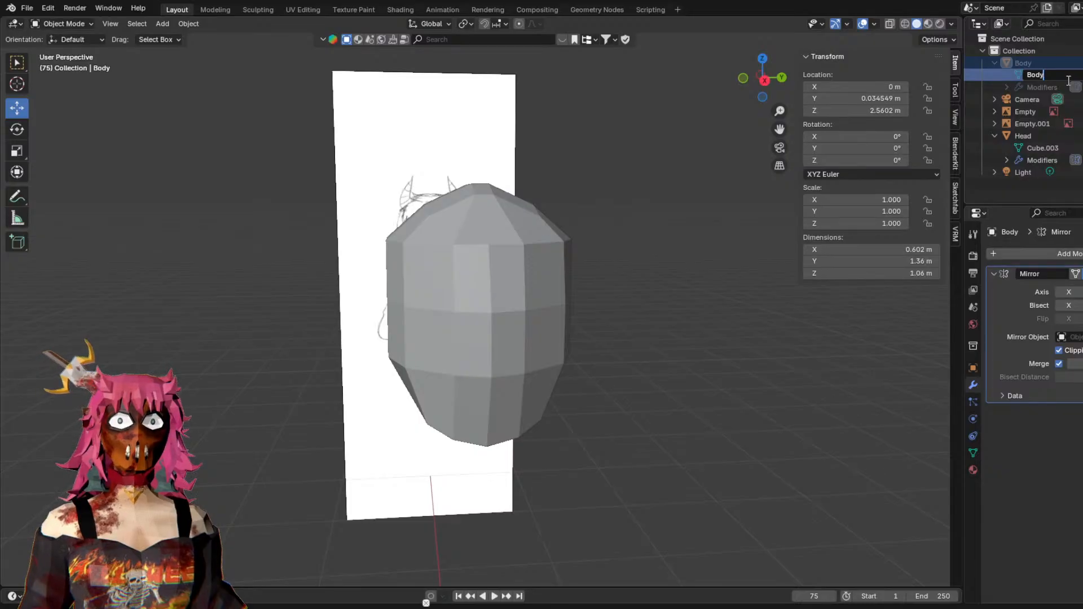
pyautogui.doubleClick(1039, 147)
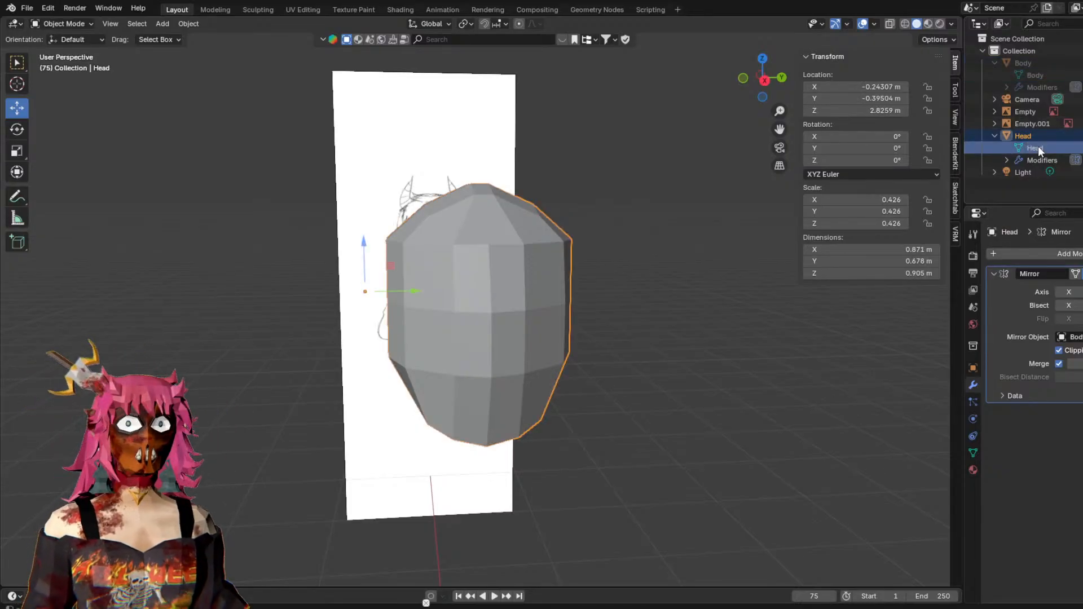
pyautogui.click(1007, 159)
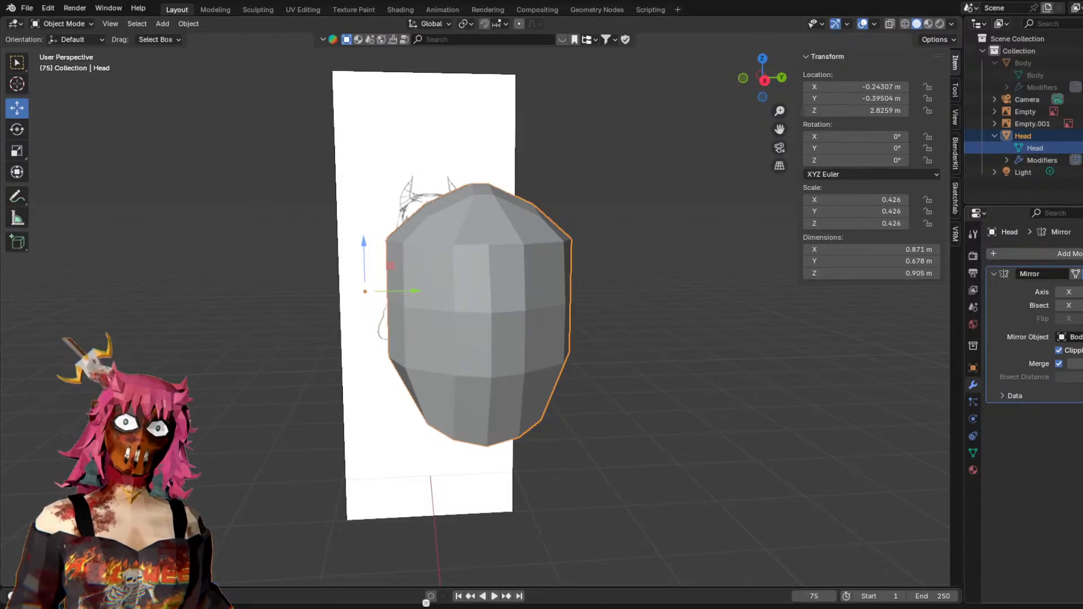
# Put the Head object into Edit Mode with solid shading and X-ray off.
pyautogui.moveTo(641, 295); pyautogui.dragTo(740, 296, button='middle')
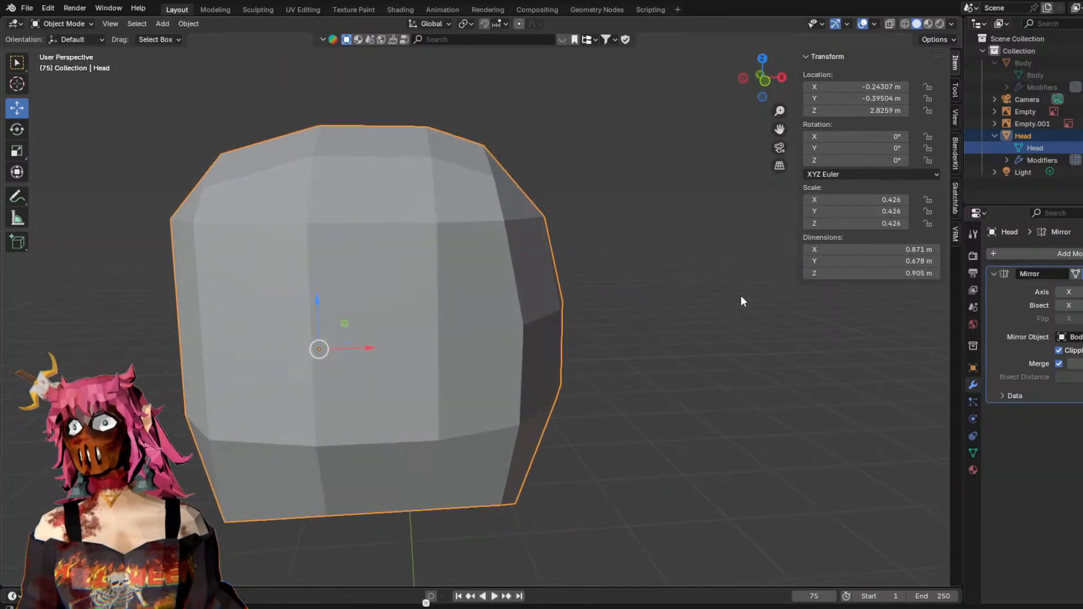
pyautogui.click(655, 297)
pyautogui.moveTo(655, 296); pyautogui.dragTo(686, 304, button='middle')
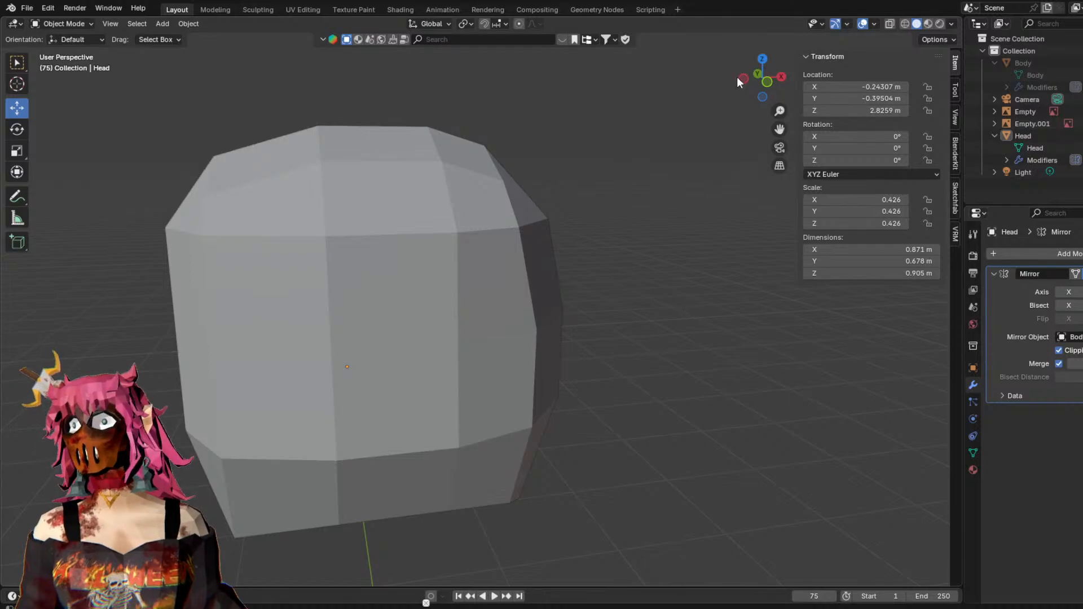
pyautogui.click(893, 24)
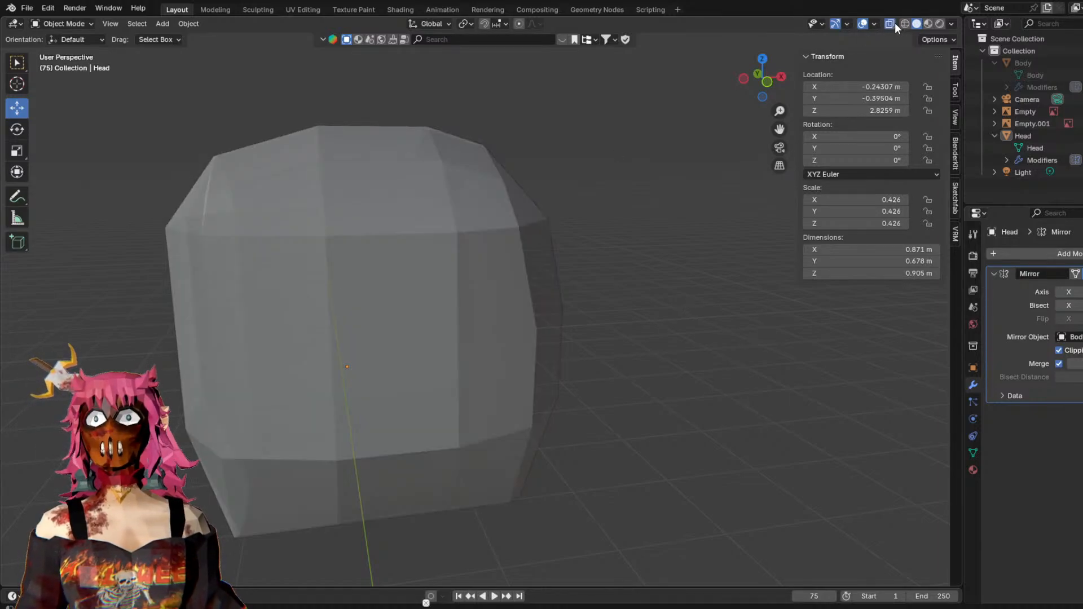
pyautogui.click(893, 24)
pyautogui.click(908, 25)
pyautogui.moveTo(661, 172); pyautogui.dragTo(734, 164, button='middle')
pyautogui.click(51, 24)
pyautogui.click(70, 54)
pyautogui.click(918, 24)
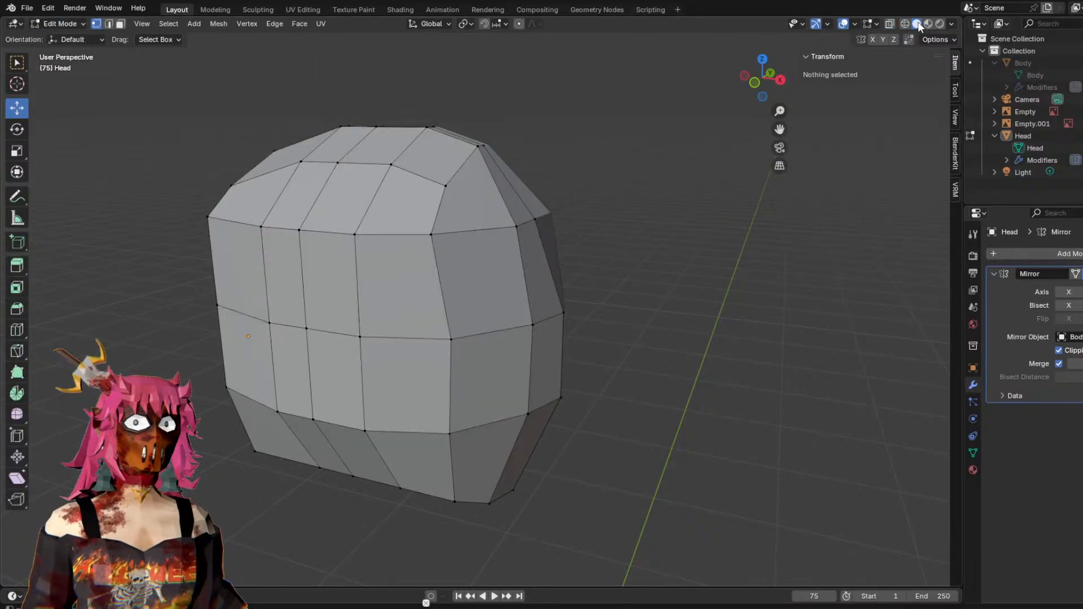
pyautogui.moveTo(636, 233)
pyautogui.mouseDown(button='middle')
pyautogui.moveTo(689, 227)
pyautogui.moveTo(583, 223)
pyautogui.moveTo(658, 225)
pyautogui.moveTo(559, 233)
pyautogui.moveTo(610, 239)
pyautogui.moveTo(554, 128)
pyautogui.moveTo(635, 263)
pyautogui.moveTo(875, 230)
pyautogui.moveTo(444, 349)
pyautogui.mouseUp(button='middle')
pyautogui.press('c')
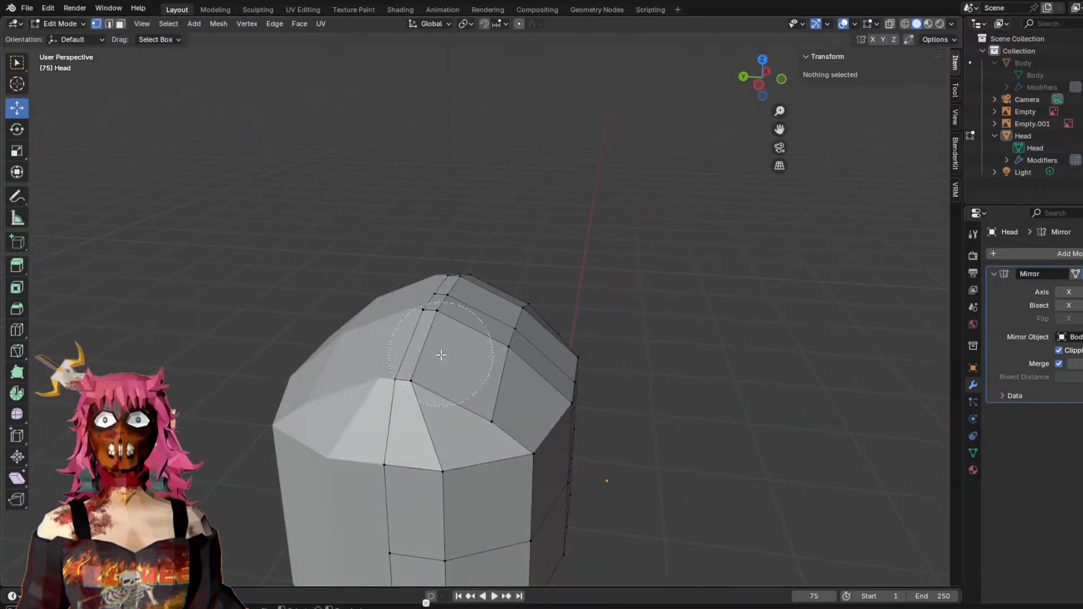
pyautogui.moveTo(444, 350); pyautogui.dragTo(430, 315)
pyautogui.moveTo(631, 142); pyautogui.dragTo(450, 236, button='middle')
pyautogui.moveTo(455, 244); pyautogui.dragTo(455, 250)
pyautogui.moveTo(598, 174); pyautogui.dragTo(480, 169, button='middle')
pyautogui.moveTo(479, 249); pyautogui.dragTo(480, 254)
pyautogui.click(612, 184)
pyautogui.moveTo(612, 184); pyautogui.dragTo(485, 294, button='middle')
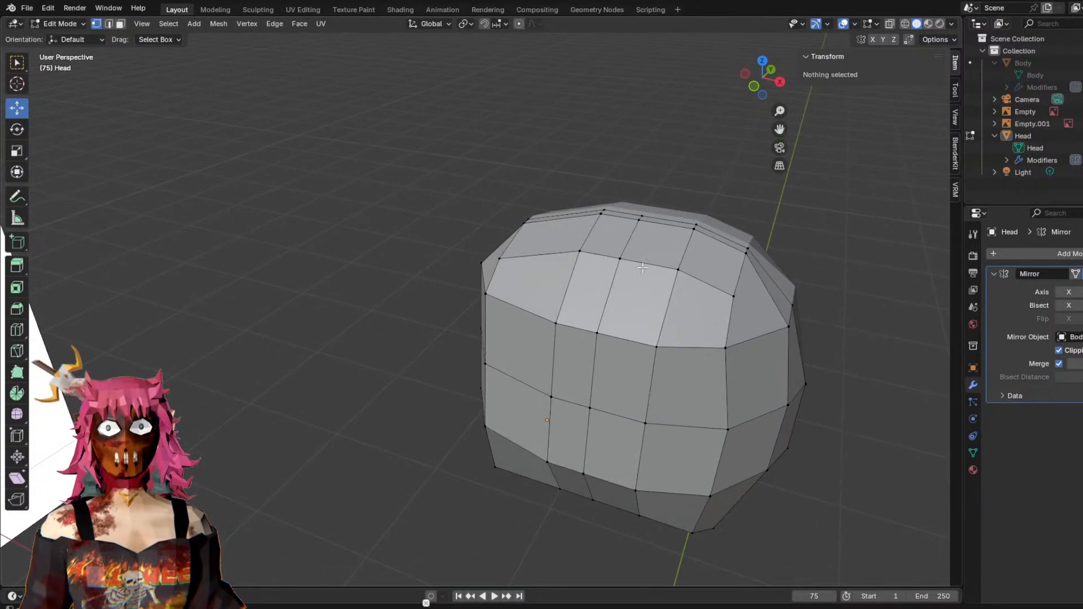
pyautogui.click(486, 294)
pyautogui.moveTo(525, 299); pyautogui.dragTo(539, 274)
pyautogui.moveTo(586, 227); pyautogui.dragTo(520, 266, button='middle')
pyautogui.moveTo(610, 261)
pyautogui.mouseDown(button='middle')
pyautogui.moveTo(674, 240)
pyautogui.moveTo(699, 254)
pyautogui.moveTo(612, 205)
pyautogui.moveTo(781, 251)
pyautogui.moveTo(711, 290)
pyautogui.moveTo(764, 290)
pyautogui.moveTo(741, 293)
pyautogui.moveTo(755, 288)
pyautogui.mouseUp(button='middle')
pyautogui.hotkey('ctrl', 'z')
pyautogui.hotkey('alt', 'a')
# Raise the lower back side vertices of the head along Z to about -0.647 m local, keeping them near 0.445 m in Y.
pyautogui.press('c')
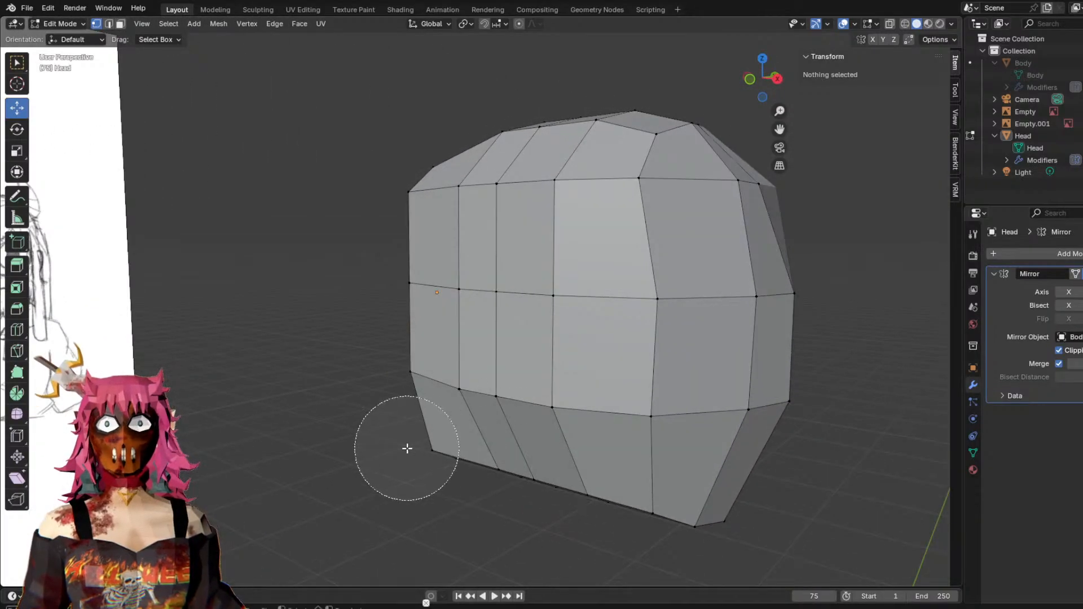
pyautogui.moveTo(408, 448); pyautogui.dragTo(367, 382)
pyautogui.rightClick(368, 382)
pyautogui.moveTo(487, 334)
pyautogui.mouseDown(button='middle')
pyautogui.moveTo(498, 296)
pyautogui.moveTo(475, 329)
pyautogui.mouseUp(button='middle')
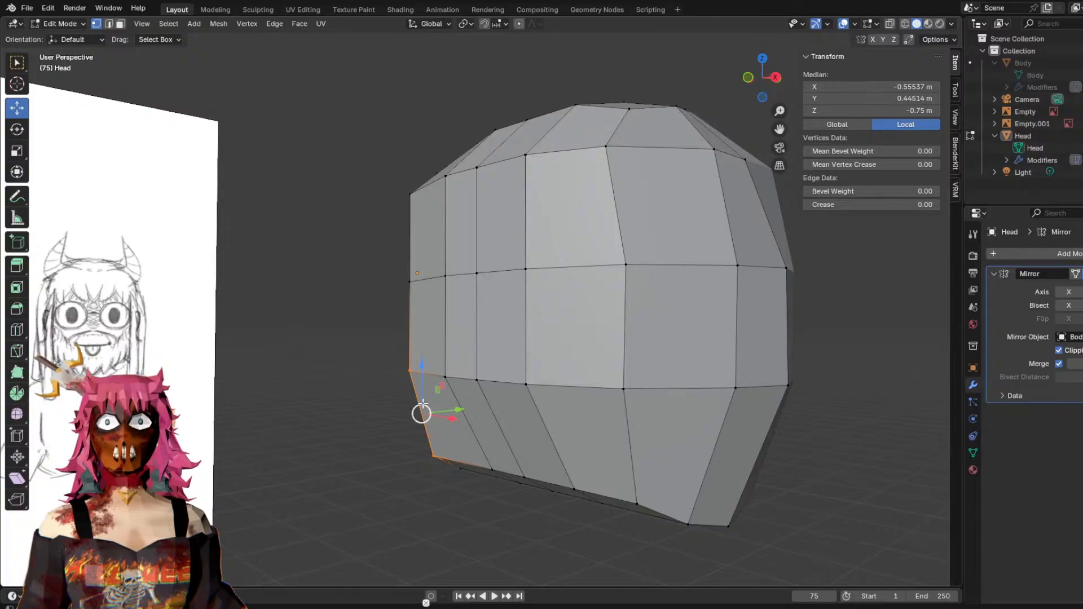
pyautogui.press('g')
pyautogui.press('z')
pyautogui.press('y')
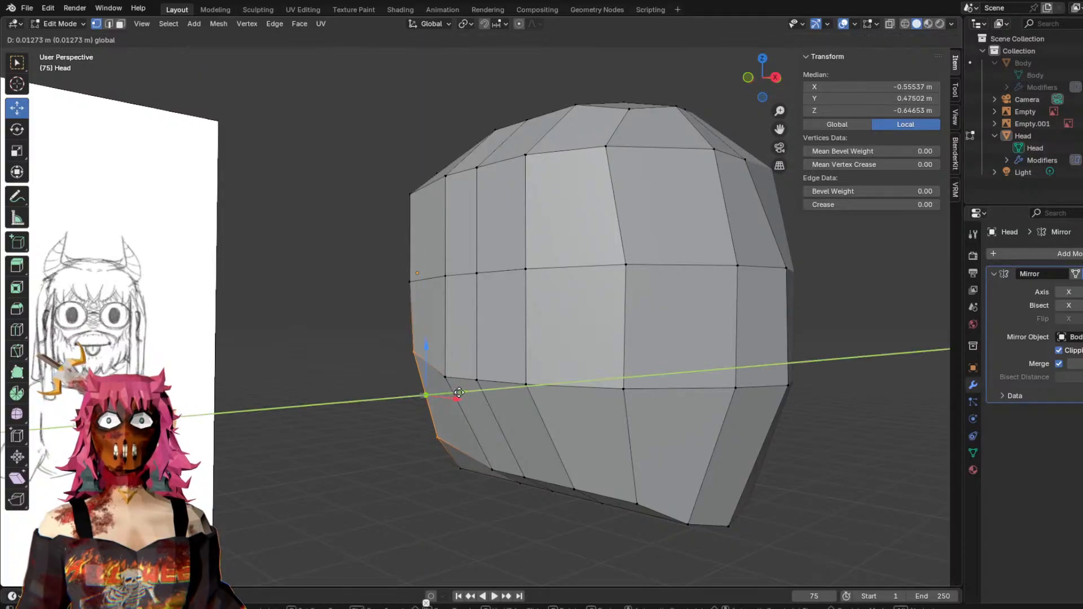
pyautogui.click(423, 392)
pyautogui.moveTo(424, 392); pyautogui.dragTo(414, 286, button='middle')
pyautogui.moveTo(513, 232); pyautogui.dragTo(589, 259, button='middle')
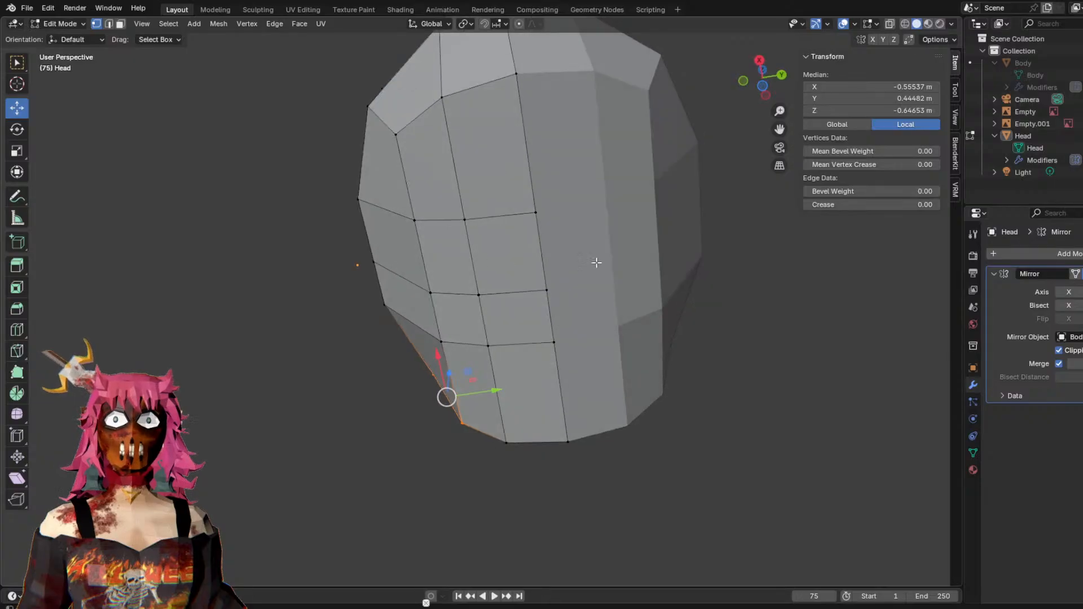
# Try to delete the block of vertices in the middle of the head's underside.
pyautogui.hotkey('alt', 'a')
pyautogui.moveTo(573, 313)
pyautogui.mouseDown()
pyautogui.moveTo(515, 314)
pyautogui.moveTo(516, 239)
pyautogui.mouseUp()
pyautogui.hotkey('alt', 'a')
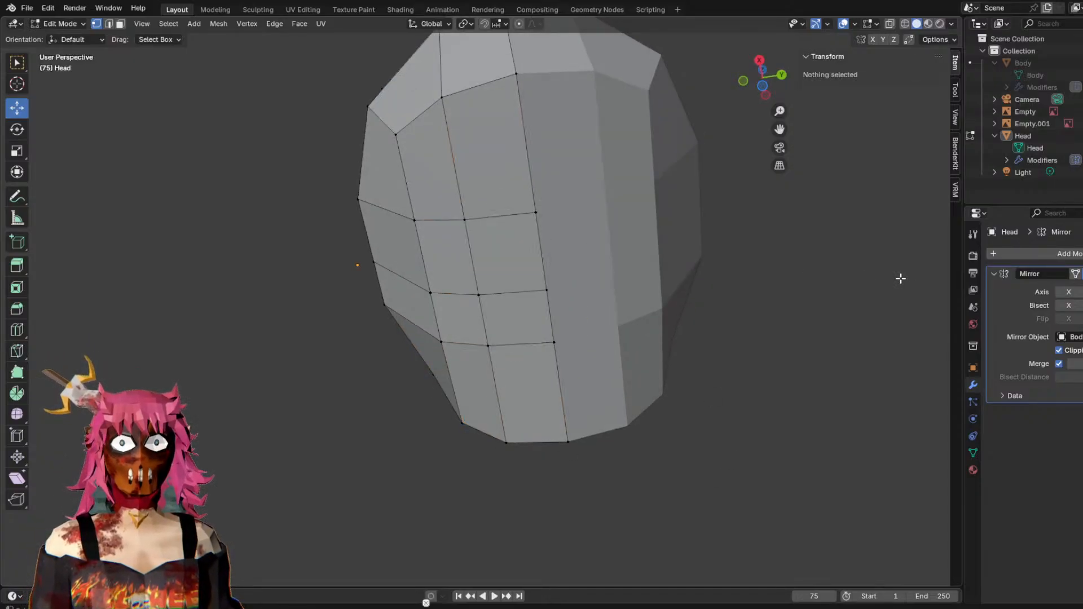
pyautogui.moveTo(739, 292); pyautogui.dragTo(558, 351, button='middle')
pyautogui.press('c')
pyautogui.moveTo(559, 350)
pyautogui.mouseDown()
pyautogui.moveTo(515, 344)
pyautogui.moveTo(504, 305)
pyautogui.mouseUp()
pyautogui.hotkey('ctrl', 'v')
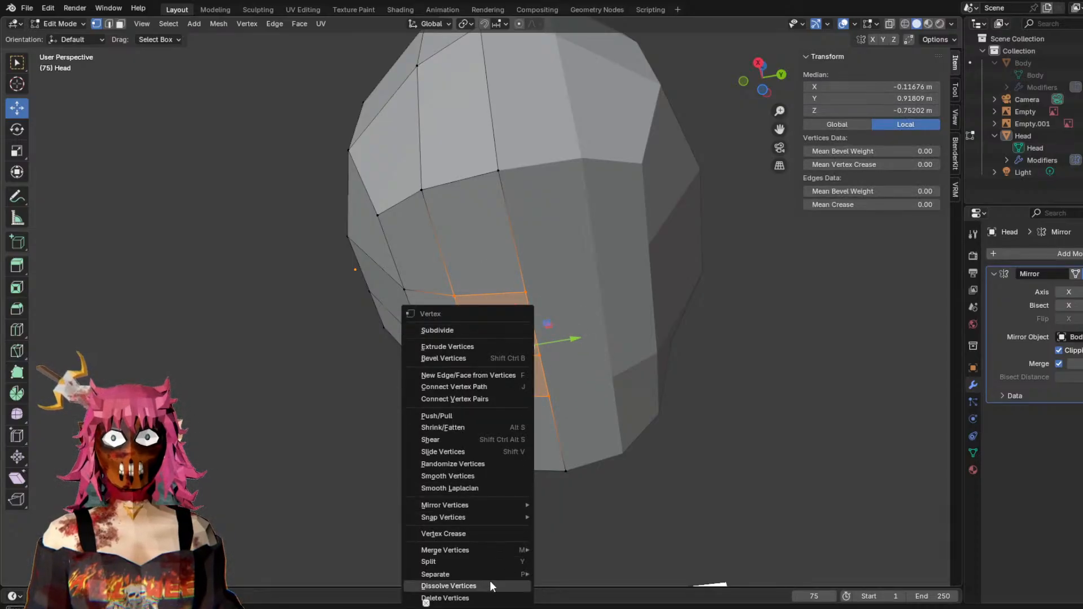
pyautogui.click(464, 598)
pyautogui.moveTo(600, 433); pyautogui.dragTo(692, 411, button='middle')
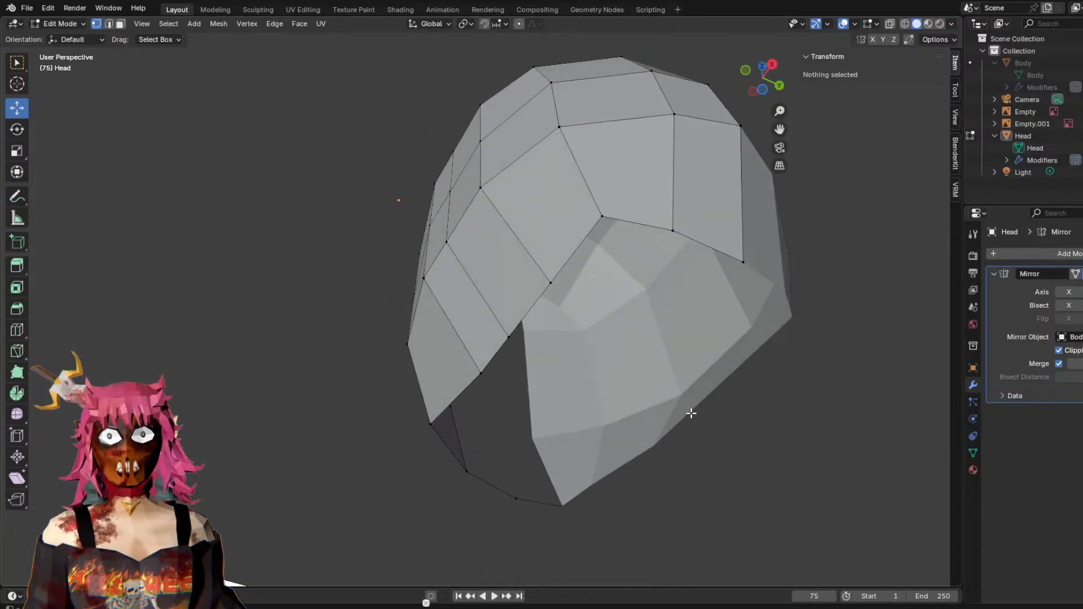
pyautogui.hotkey('ctrl', 'z')
pyautogui.moveTo(735, 376); pyautogui.dragTo(771, 380, button='middle')
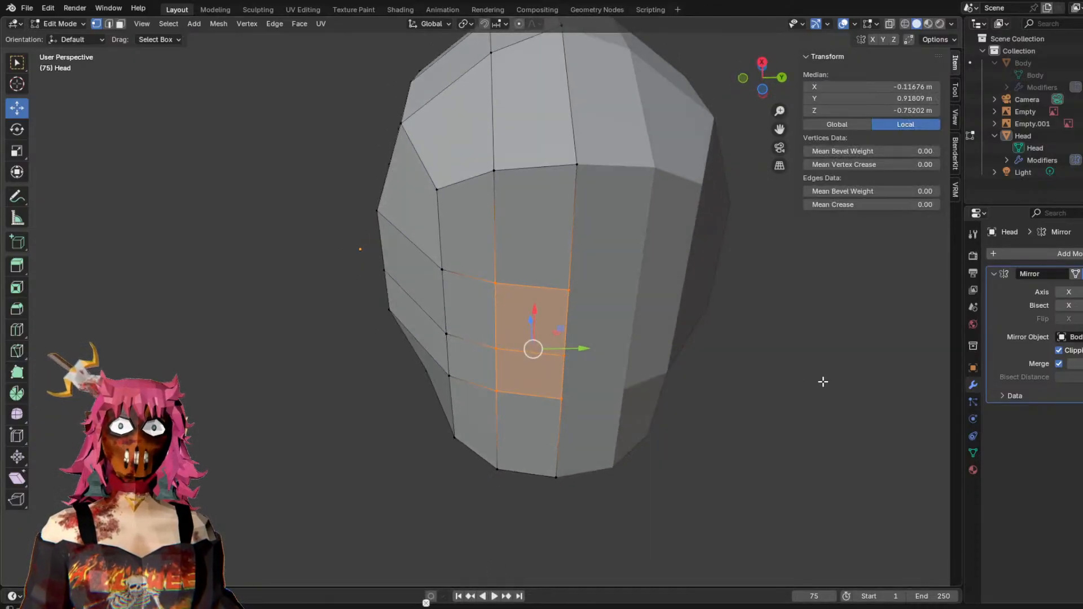
pyautogui.click(783, 364)
# Delete the single middle vertex of the underside column nearest the mirror plane to open a hole under the head.
pyautogui.press('c')
pyautogui.moveTo(580, 344); pyautogui.dragTo(580, 333)
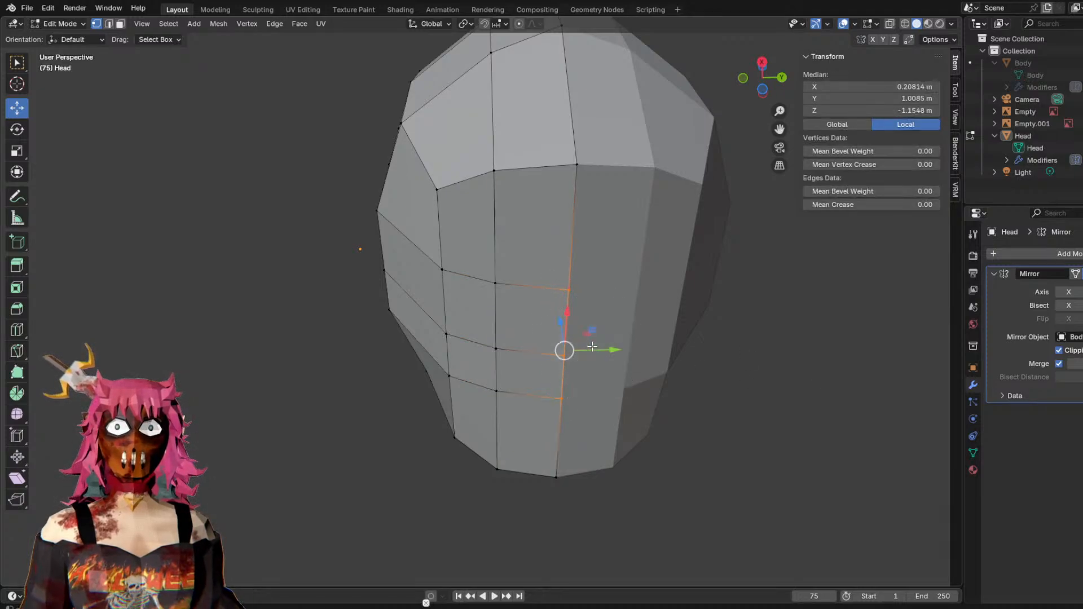
pyautogui.hotkey('alt', 'a')
pyautogui.click(604, 347)
pyautogui.scroll(3, 609, 348)
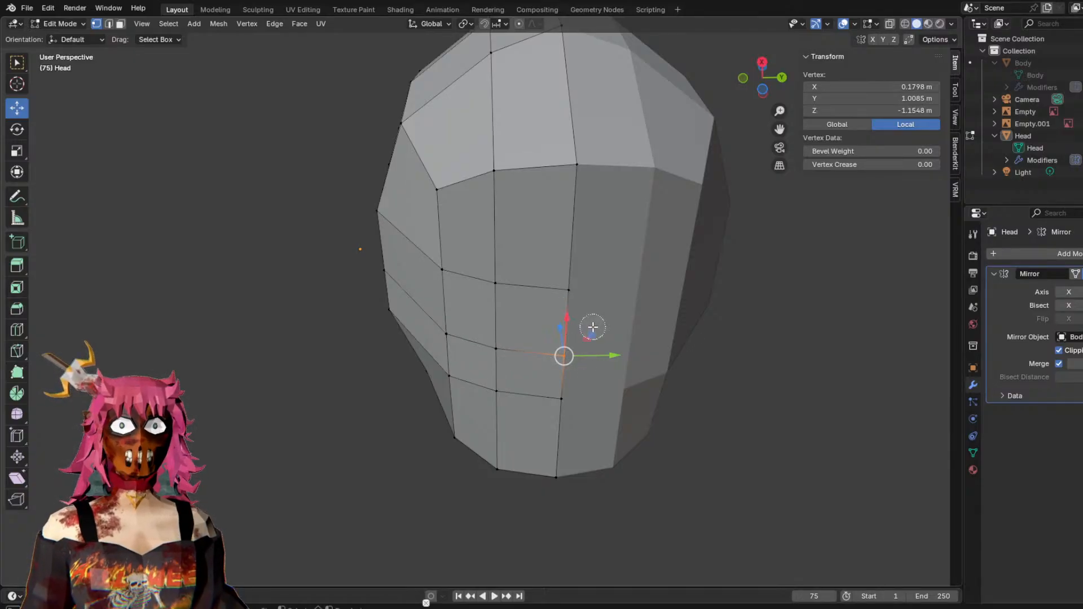
pyautogui.rightClick(582, 359)
pyautogui.click(552, 356)
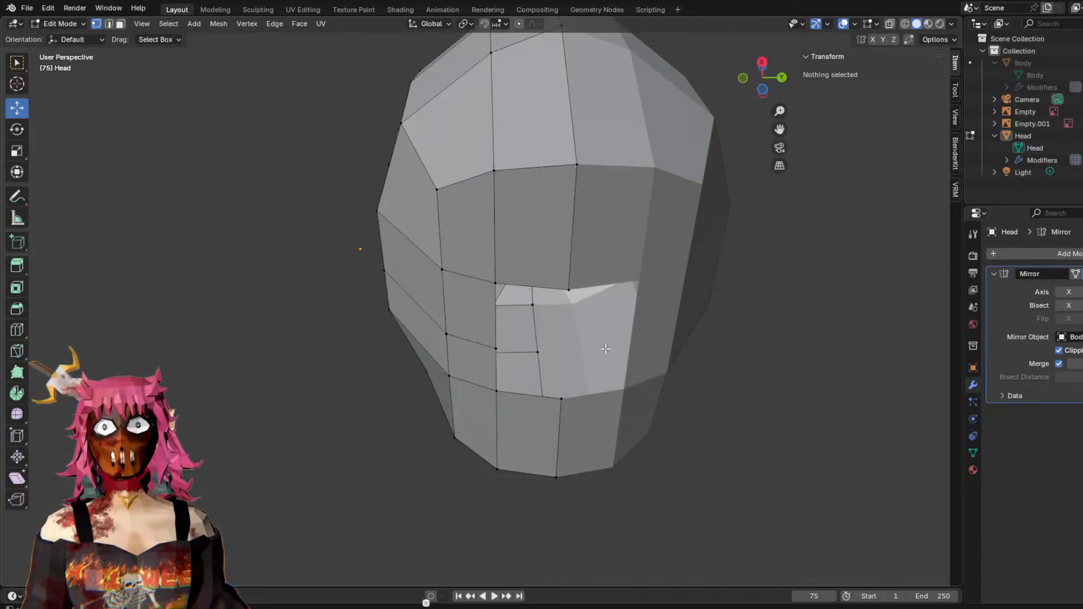
pyautogui.moveTo(590, 299)
pyautogui.mouseDown(button='middle')
pyautogui.moveTo(599, 275)
pyautogui.moveTo(604, 333)
pyautogui.moveTo(615, 316)
pyautogui.moveTo(609, 284)
pyautogui.moveTo(699, 368)
pyautogui.moveTo(778, 391)
pyautogui.moveTo(703, 346)
pyautogui.moveTo(656, 334)
pyautogui.moveTo(730, 346)
pyautogui.moveTo(733, 380)
pyautogui.moveTo(616, 370)
pyautogui.moveTo(647, 299)
pyautogui.moveTo(574, 271)
pyautogui.moveTo(585, 307)
pyautogui.moveTo(570, 232)
pyautogui.moveTo(625, 370)
pyautogui.moveTo(648, 333)
pyautogui.moveTo(699, 346)
pyautogui.moveTo(703, 358)
pyautogui.moveTo(632, 374)
pyautogui.moveTo(685, 399)
pyautogui.moveTo(764, 350)
pyautogui.moveTo(697, 327)
pyautogui.moveTo(723, 299)
pyautogui.moveTo(679, 278)
pyautogui.moveTo(594, 280)
pyautogui.moveTo(645, 299)
pyautogui.moveTo(713, 365)
pyautogui.moveTo(636, 362)
pyautogui.moveTo(742, 353)
pyautogui.mouseUp(button='middle')
pyautogui.moveTo(520, 232)
pyautogui.mouseDown(button='middle')
pyautogui.moveTo(660, 305)
pyautogui.moveTo(630, 322)
pyautogui.mouseUp(button='middle')
pyautogui.click(470, 318)
pyautogui.moveTo(470, 318); pyautogui.dragTo(646, 327, button='middle')
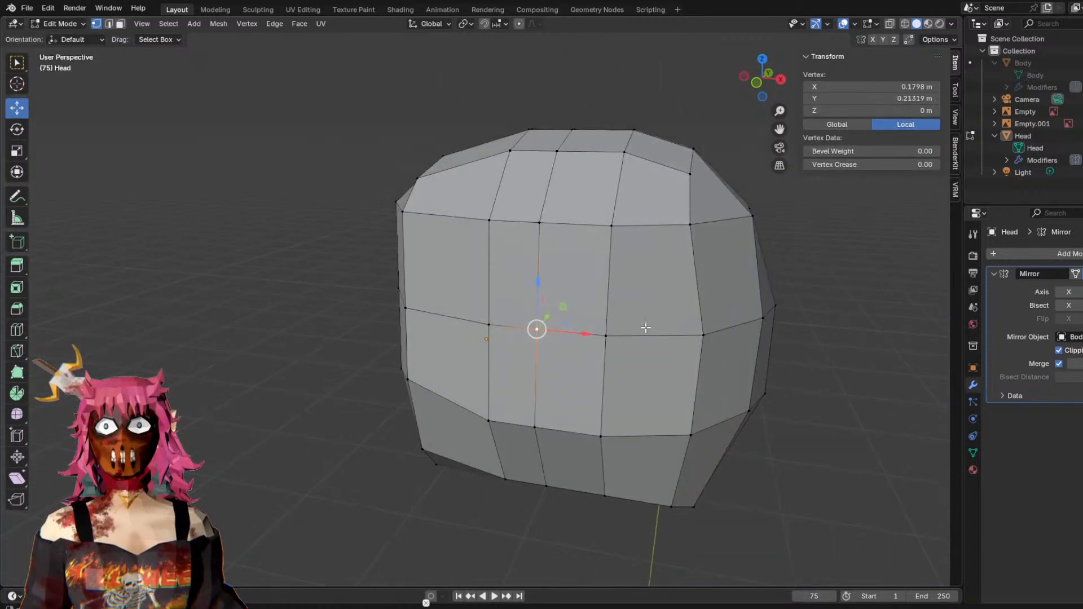
pyautogui.click(810, 395)
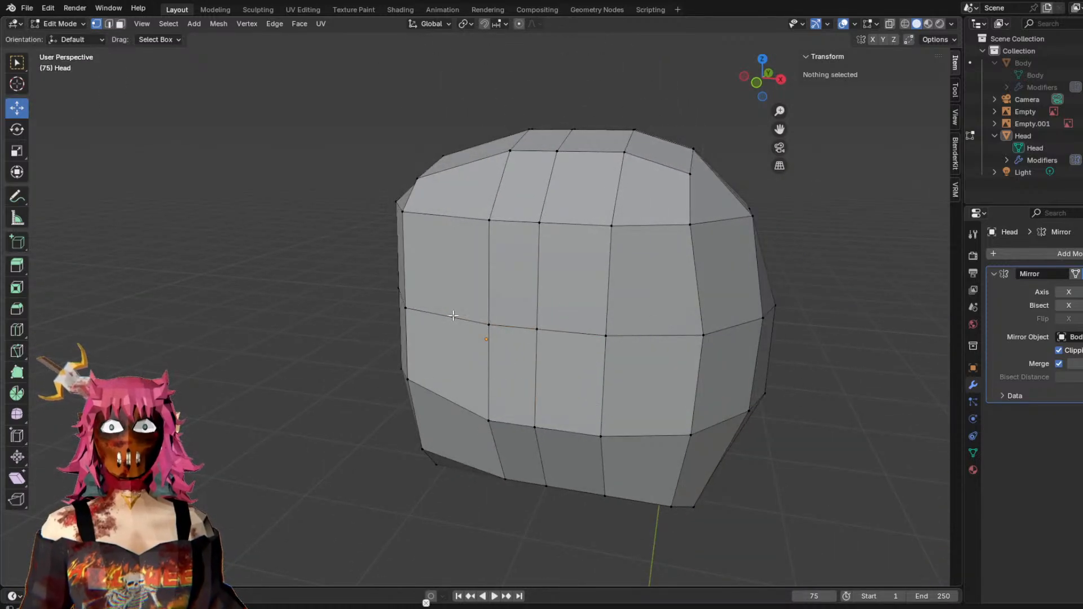
pyautogui.click(17, 352)
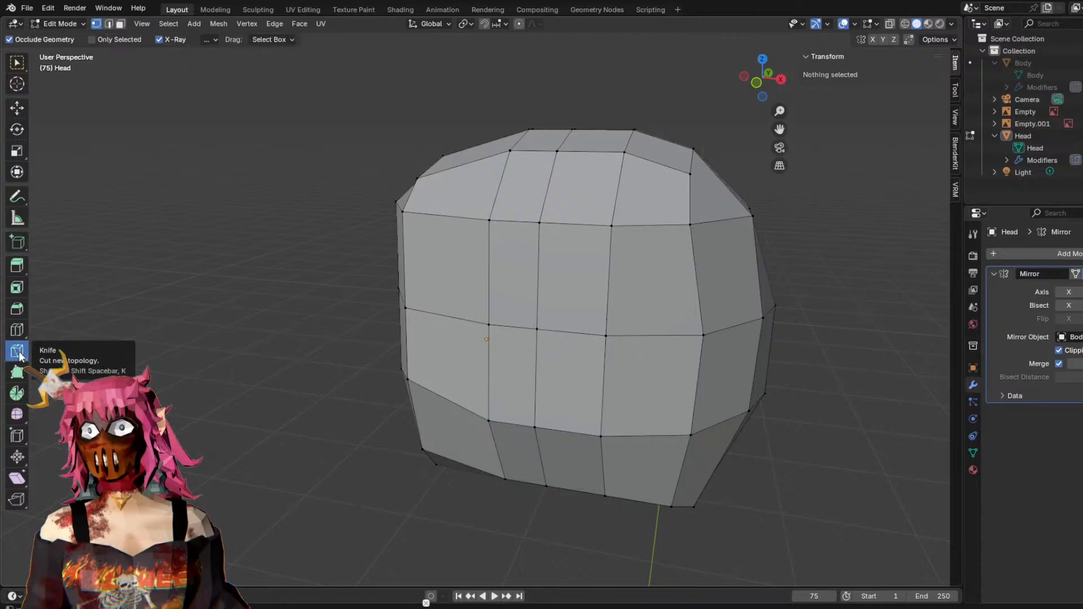
pyautogui.moveTo(336, 282)
pyautogui.mouseDown(button='middle')
pyautogui.moveTo(356, 266)
pyautogui.moveTo(458, 275)
pyautogui.mouseUp(button='middle')
pyautogui.scroll(2, 525, 286)
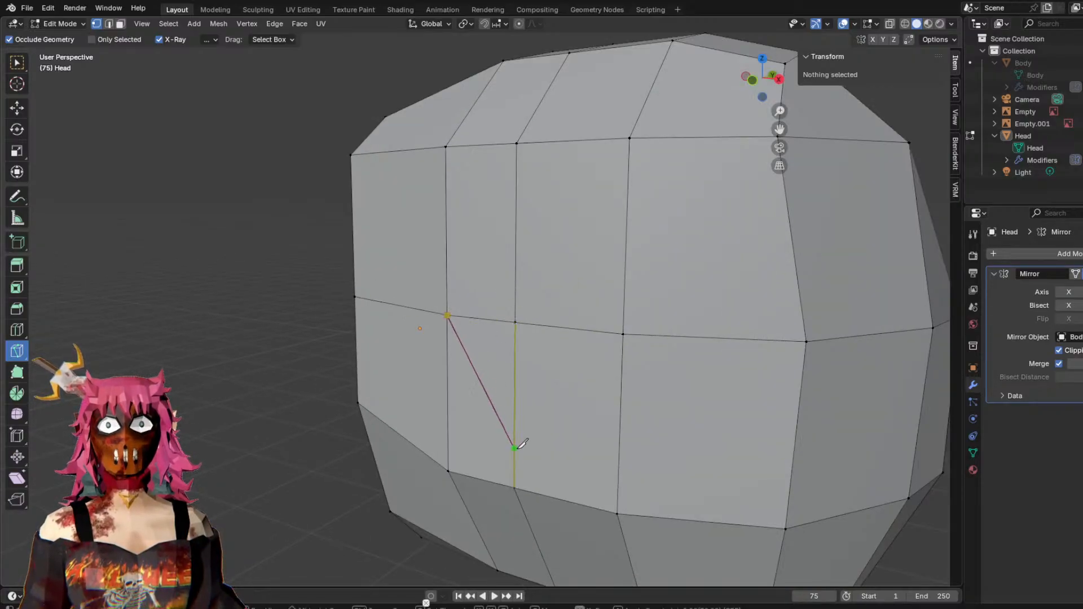
pyautogui.rightClick(516, 488)
pyautogui.moveTo(564, 280); pyautogui.dragTo(596, 287, button='middle')
pyautogui.scroll(-2, 593, 287)
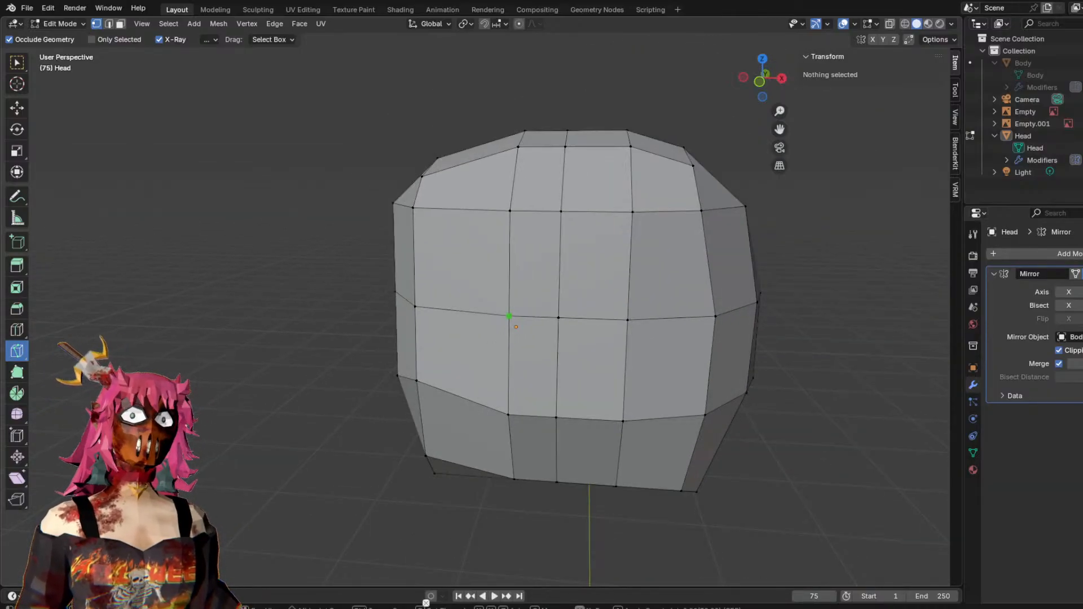
pyautogui.moveTo(858, 371)
pyautogui.mouseDown(button='middle')
pyautogui.moveTo(810, 363)
pyautogui.moveTo(835, 375)
pyautogui.moveTo(771, 412)
pyautogui.mouseUp(button='middle')
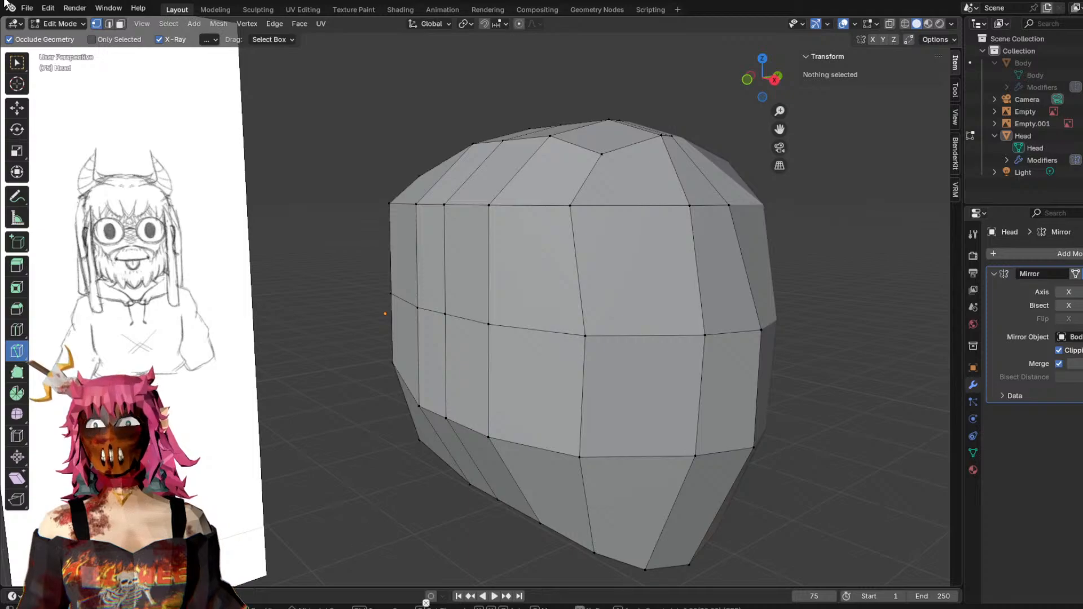
pyautogui.click(17, 111)
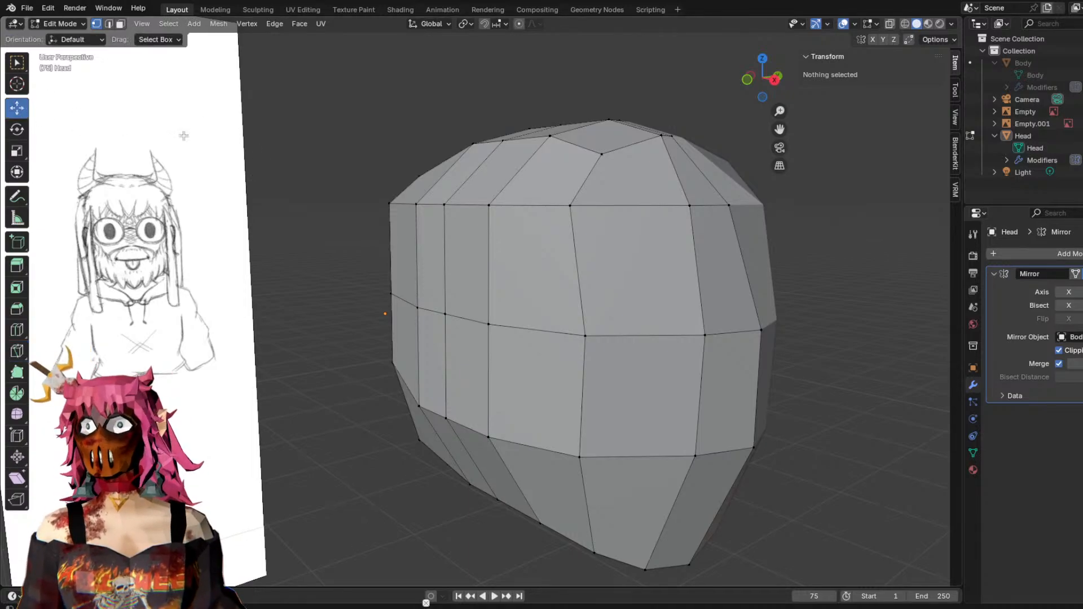
# Try to pull the middle side vertex of the head outward along Y and shift its height to form an ear.
pyautogui.click(447, 314)
pyautogui.moveTo(658, 290)
pyautogui.mouseDown(button='middle')
pyautogui.moveTo(605, 295)
pyautogui.moveTo(643, 293)
pyautogui.mouseUp(button='middle')
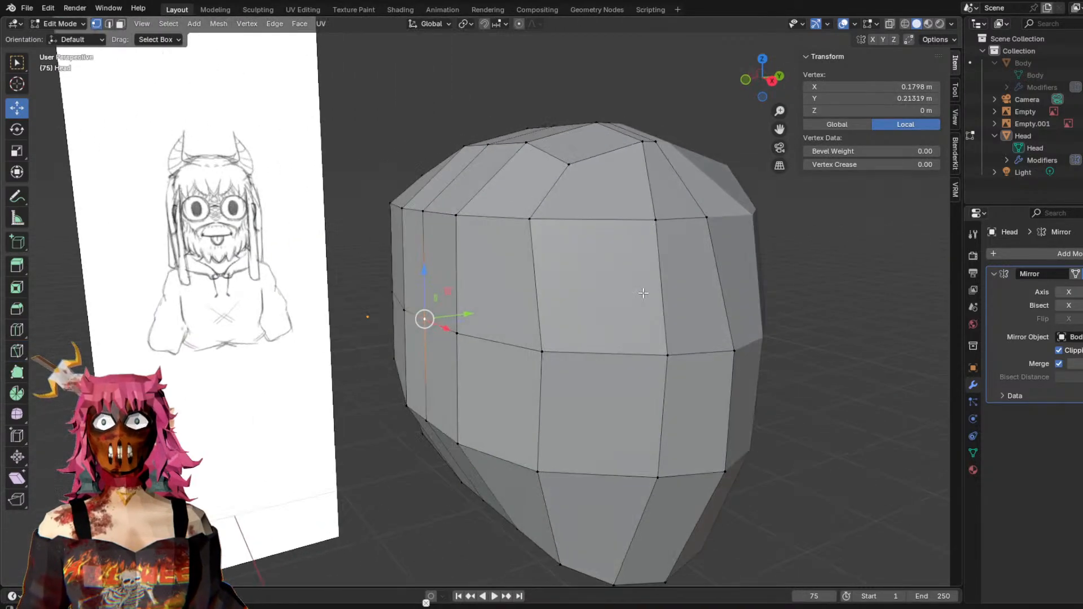
pyautogui.moveTo(479, 314); pyautogui.dragTo(442, 323)
pyautogui.moveTo(380, 294); pyautogui.dragTo(372, 231)
pyautogui.moveTo(427, 234); pyautogui.dragTo(426, 236, button='middle')
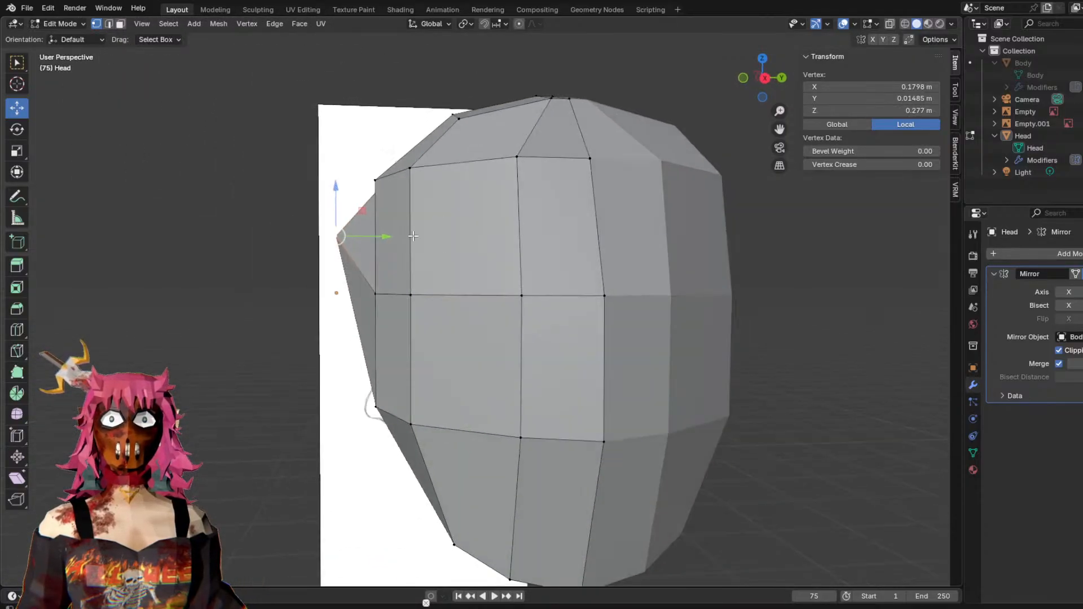
pyautogui.moveTo(339, 201); pyautogui.dragTo(341, 250)
pyautogui.moveTo(389, 288); pyautogui.dragTo(333, 291)
pyautogui.moveTo(517, 301)
pyautogui.mouseDown(button='middle')
pyautogui.moveTo(498, 302)
pyautogui.moveTo(527, 293)
pyautogui.moveTo(581, 315)
pyautogui.moveTo(512, 318)
pyautogui.moveTo(629, 314)
pyautogui.moveTo(667, 331)
pyautogui.moveTo(552, 345)
pyautogui.mouseUp(button='middle')
pyautogui.hotkey('ctrl', 'z')
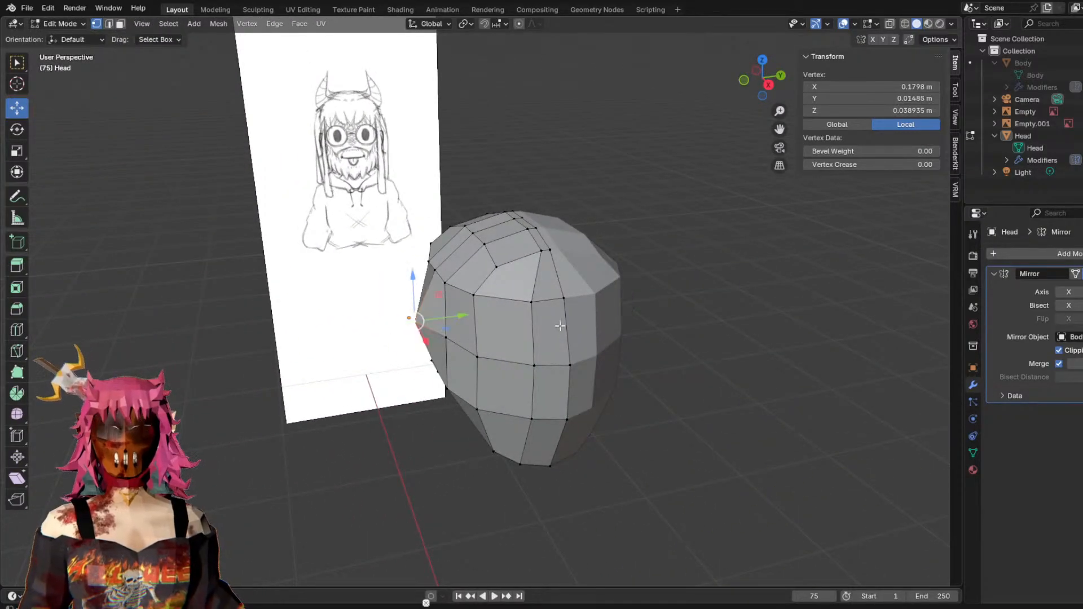
pyautogui.scroll(2, 541, 327)
pyautogui.hotkey('ctrl', 'z')
pyautogui.hotkey('ctrl', 'z')
# Cut a diamond around the middle side vertex of the head with the Knife tool.
pyautogui.scroll(3, 497, 331)
pyautogui.moveTo(496, 331); pyautogui.dragTo(557, 326, button='middle')
pyautogui.scroll(4, 557, 326)
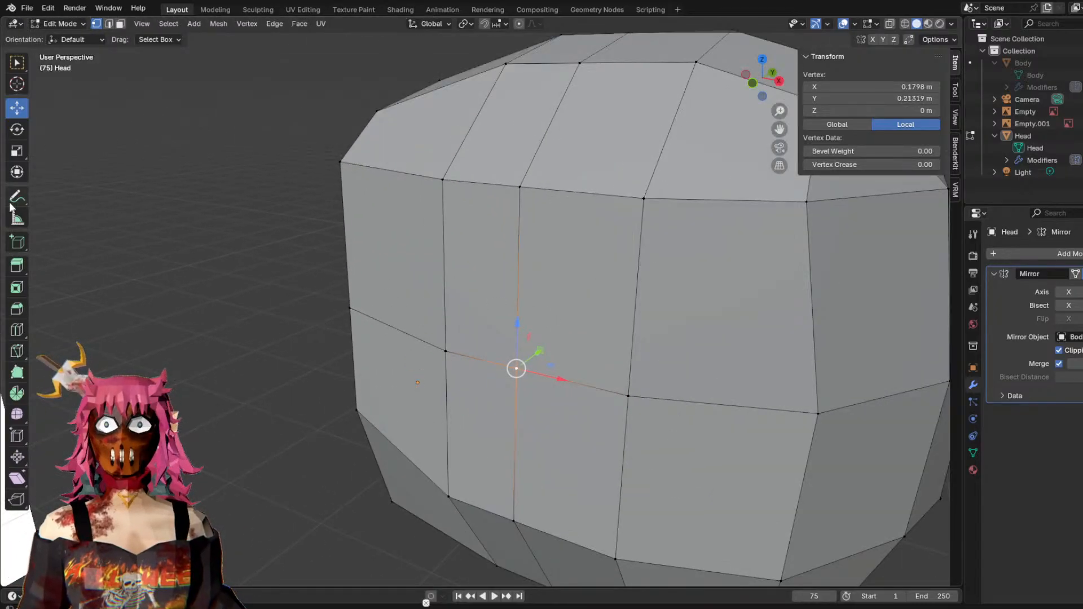
pyautogui.click(43, 358)
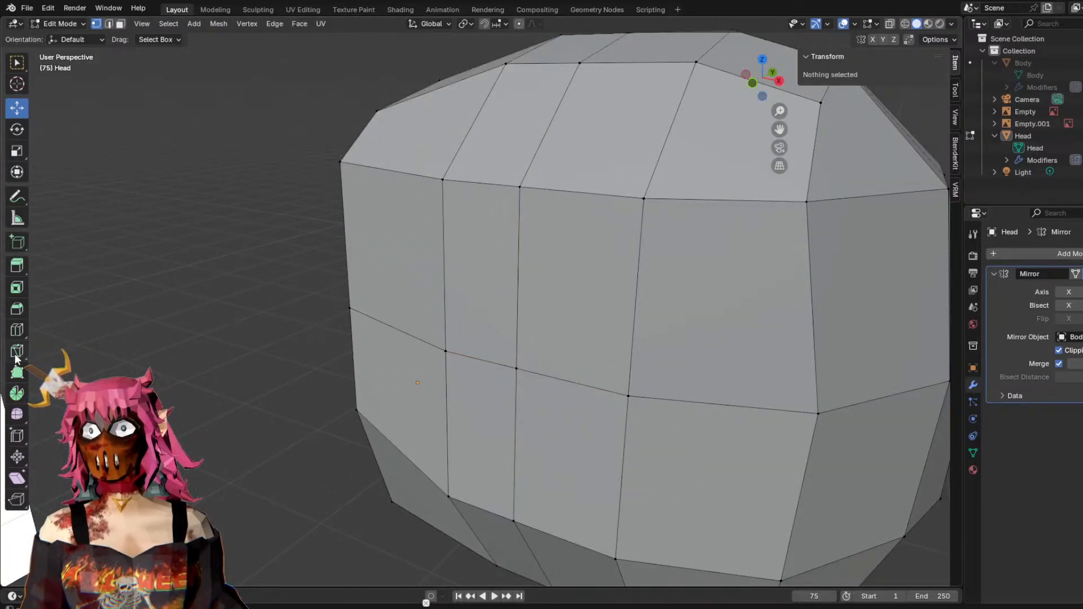
pyautogui.click(16, 354)
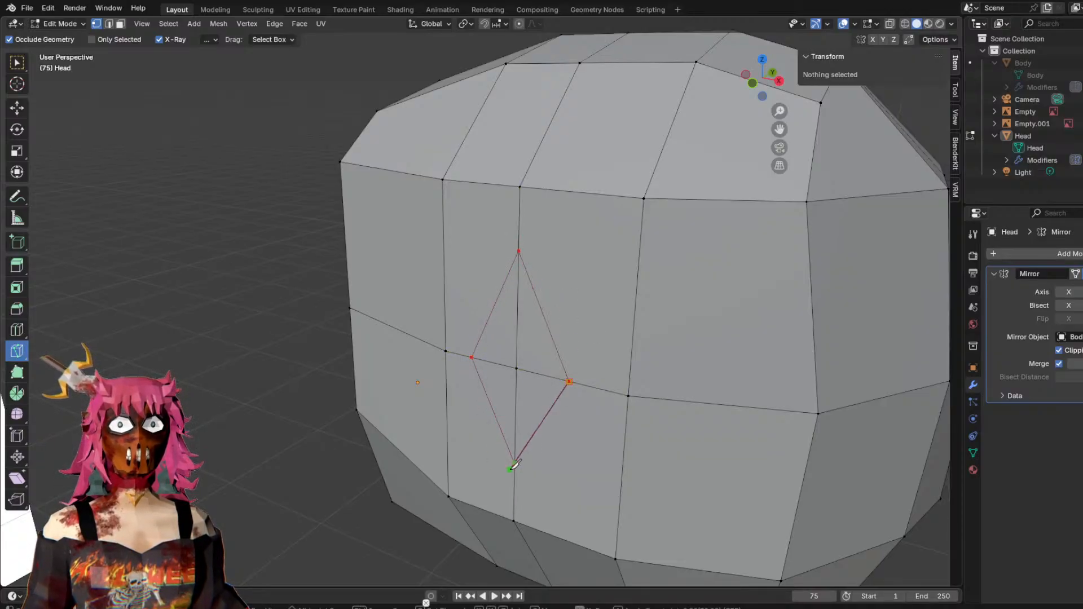
pyautogui.press('Return')
pyautogui.moveTo(294, 246); pyautogui.dragTo(234, 262, button='middle')
pyautogui.scroll(-4, 128, 204)
# Pull the diamond's centre vertex outward along Y to about -0.21 m and raise it along Z.
pyautogui.click(16, 108)
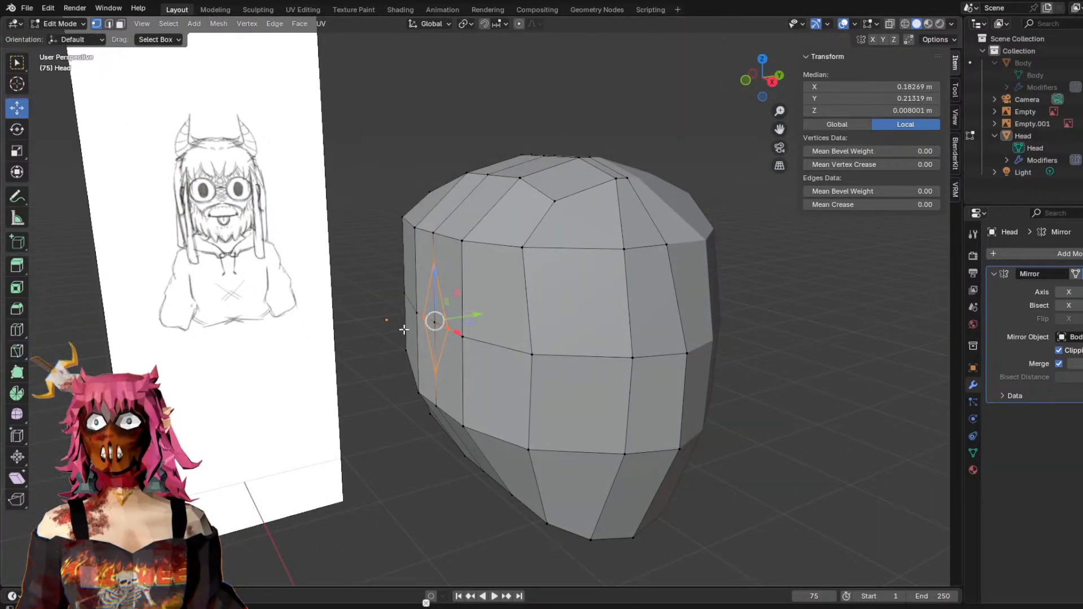
pyautogui.click(436, 325)
pyautogui.moveTo(477, 315); pyautogui.dragTo(429, 320)
pyautogui.moveTo(427, 299)
pyautogui.mouseDown(button='middle')
pyautogui.moveTo(404, 258)
pyautogui.moveTo(438, 296)
pyautogui.moveTo(384, 290)
pyautogui.mouseUp(button='middle')
pyautogui.moveTo(388, 316); pyautogui.dragTo(361, 316)
pyautogui.moveTo(315, 272); pyautogui.dragTo(314, 209)
# Move the ear tip back along X to about -0.157 m and lower it along Z to about 0.198 m.
pyautogui.moveTo(502, 219); pyautogui.dragTo(621, 246, button='middle')
pyautogui.scroll(-4, 500, 229)
pyautogui.moveTo(555, 290); pyautogui.dragTo(526, 291)
pyautogui.moveTo(556, 286); pyautogui.dragTo(490, 280, button='middle')
pyautogui.scroll(2, 452, 271)
pyautogui.moveTo(399, 258); pyautogui.dragTo(440, 249, button='middle')
pyautogui.scroll(1, 440, 249)
pyautogui.moveTo(395, 204); pyautogui.dragTo(395, 242)
pyautogui.moveTo(395, 243); pyautogui.dragTo(392, 215, button='middle')
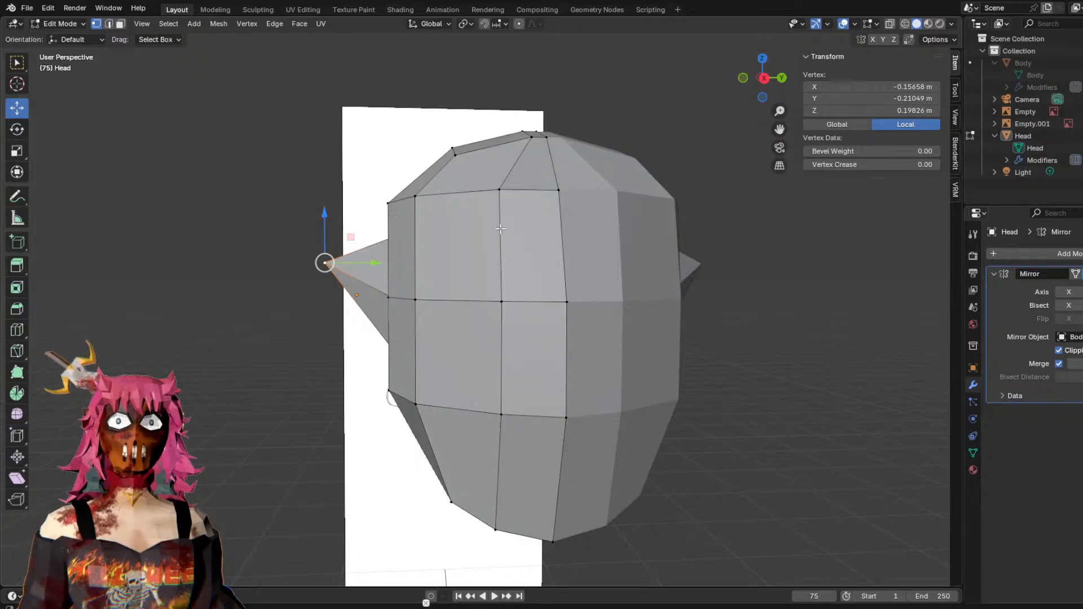
# Bring the ear tip forward along X to about -0.03 m.
pyautogui.moveTo(501, 229); pyautogui.dragTo(478, 233, button='middle')
pyautogui.moveTo(562, 249); pyautogui.dragTo(479, 341, button='middle')
pyautogui.moveTo(494, 342); pyautogui.dragTo(521, 343)
pyautogui.moveTo(584, 319)
pyautogui.mouseDown(button='middle')
pyautogui.moveTo(533, 310)
pyautogui.moveTo(487, 337)
pyautogui.moveTo(583, 333)
pyautogui.mouseUp(button='middle')
pyautogui.scroll(2, 483, 341)
pyautogui.moveTo(614, 327); pyautogui.dragTo(592, 333)
pyautogui.moveTo(592, 334); pyautogui.dragTo(525, 334, button='middle')
pyautogui.moveTo(421, 276); pyautogui.dragTo(551, 302, button='middle')
pyautogui.scroll(-2, 363, 275)
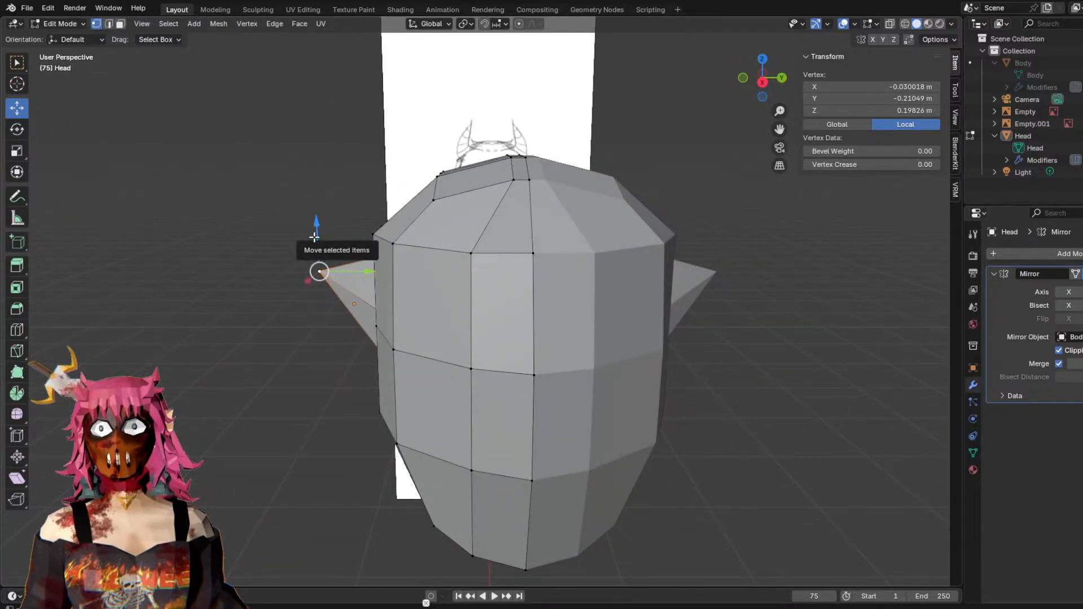
# Lower the ear tip slightly along Z, pull it a little closer to the head along Y and deselect it.
pyautogui.moveTo(316, 237); pyautogui.dragTo(318, 252)
pyautogui.moveTo(353, 288); pyautogui.dragTo(368, 288)
pyautogui.moveTo(426, 270); pyautogui.dragTo(495, 232, button='middle')
pyautogui.click(295, 293)
pyautogui.moveTo(295, 293); pyautogui.dragTo(325, 293, button='middle')
pyautogui.scroll(4, 336, 271)
pyautogui.hotkey('ctrl', 'r')
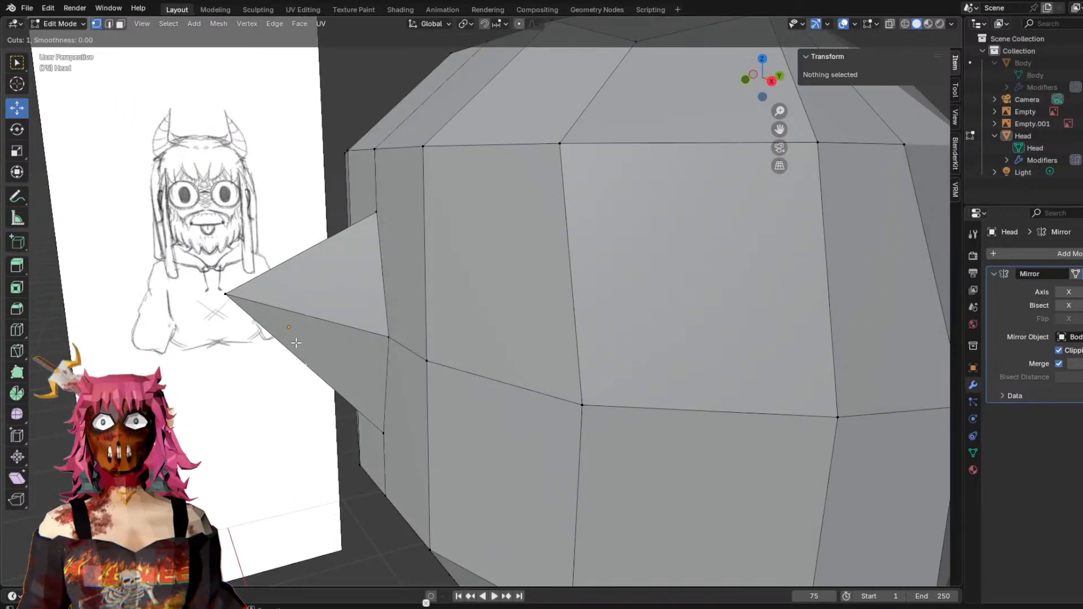
pyautogui.moveTo(327, 354); pyautogui.dragTo(360, 368, button='middle')
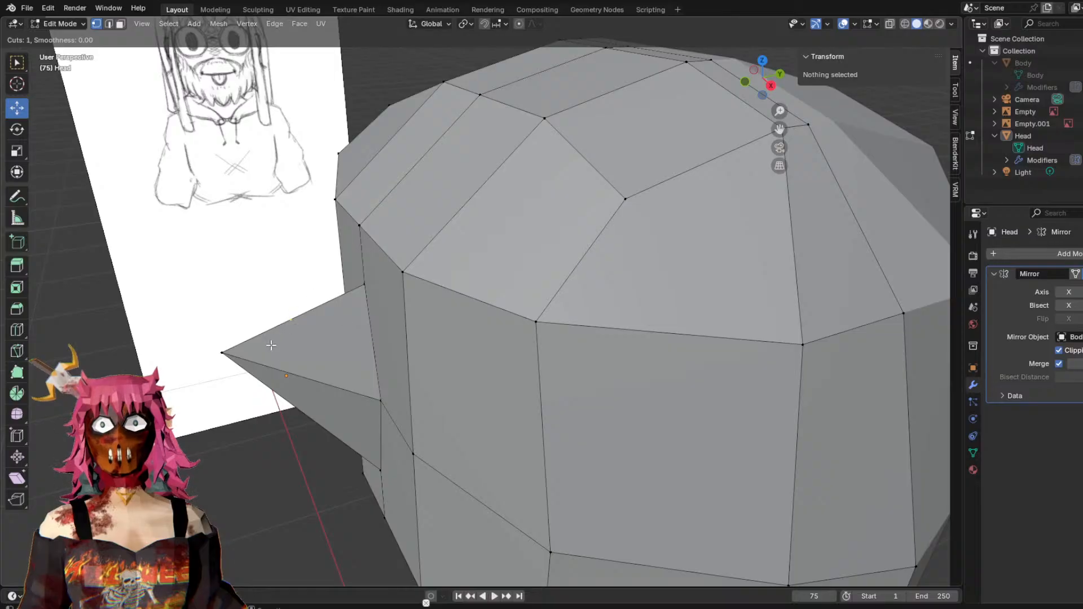
pyautogui.press('Escape')
# Select the ear tip vertex and try shifting it along X to adjust how the ear points.
pyautogui.moveTo(262, 304); pyautogui.dragTo(519, 317, button='middle')
pyautogui.click(233, 364)
pyautogui.moveTo(234, 364); pyautogui.dragTo(418, 339, button='middle')
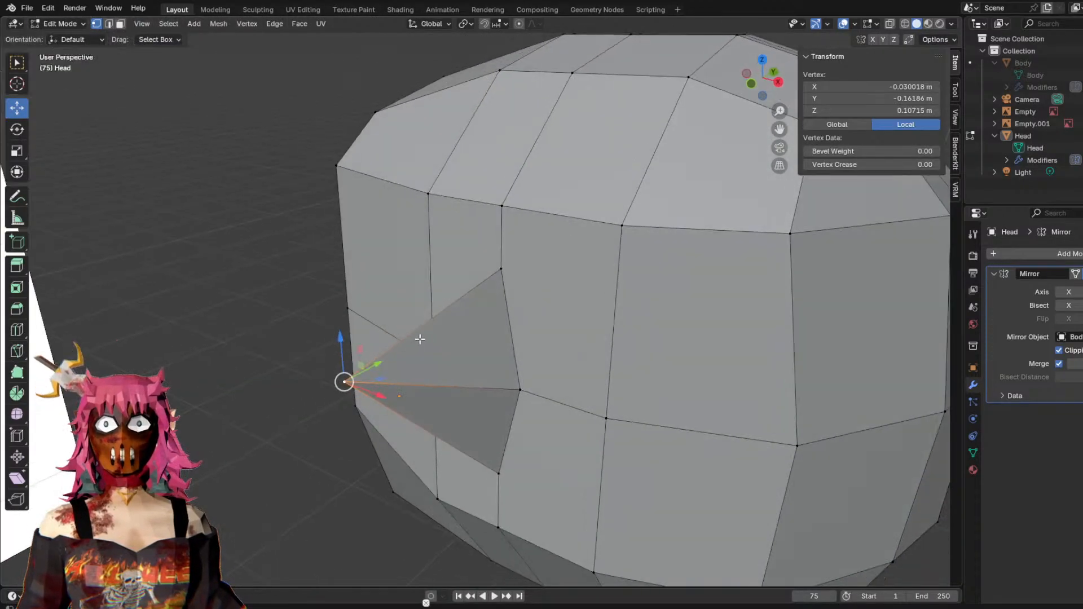
pyautogui.press('g')
pyautogui.press('x')
pyautogui.click(477, 423)
pyautogui.moveTo(477, 423)
pyautogui.mouseDown(button='middle')
pyautogui.moveTo(564, 395)
pyautogui.moveTo(529, 376)
pyautogui.moveTo(554, 371)
pyautogui.moveTo(494, 372)
pyautogui.mouseUp(button='middle')
pyautogui.moveTo(292, 341)
pyautogui.mouseDown()
pyautogui.moveTo(415, 337)
pyautogui.moveTo(395, 333)
pyautogui.mouseUp()
pyautogui.moveTo(395, 333); pyautogui.dragTo(504, 286, button='middle')
# Undo the ear shaping and the diamond cut on the side of the head, back to the plain face grid.
pyautogui.hotkey('ctrl', 'z')
pyautogui.hotkey('ctrl', 'z')
pyautogui.hotkey('ctrl', 'z')
pyautogui.hotkey('ctrl', 'z')
pyautogui.hotkey('ctrl', 'z')
pyautogui.hotkey('ctrl', 'z')
pyautogui.hotkey('ctrl', 'z')
pyautogui.hotkey('ctrl', 'z')
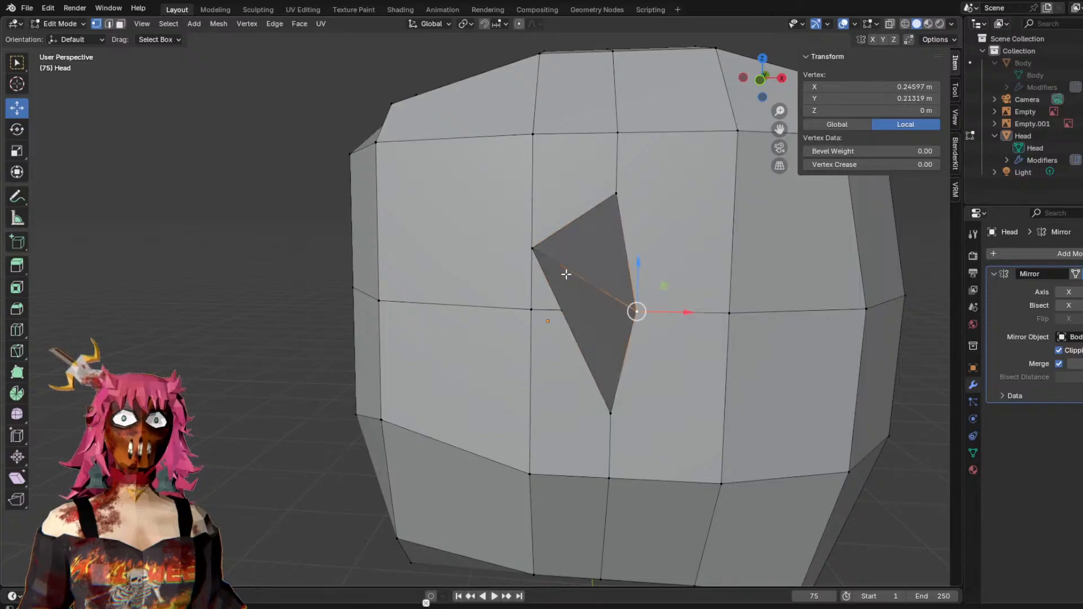
pyautogui.hotkey('ctrl', 'z')
pyautogui.hotkey('ctrl', 'z')
pyautogui.hotkey('ctrl', 'z')
pyautogui.hotkey('ctrl', 'z')
pyautogui.hotkey('ctrl', 'z')
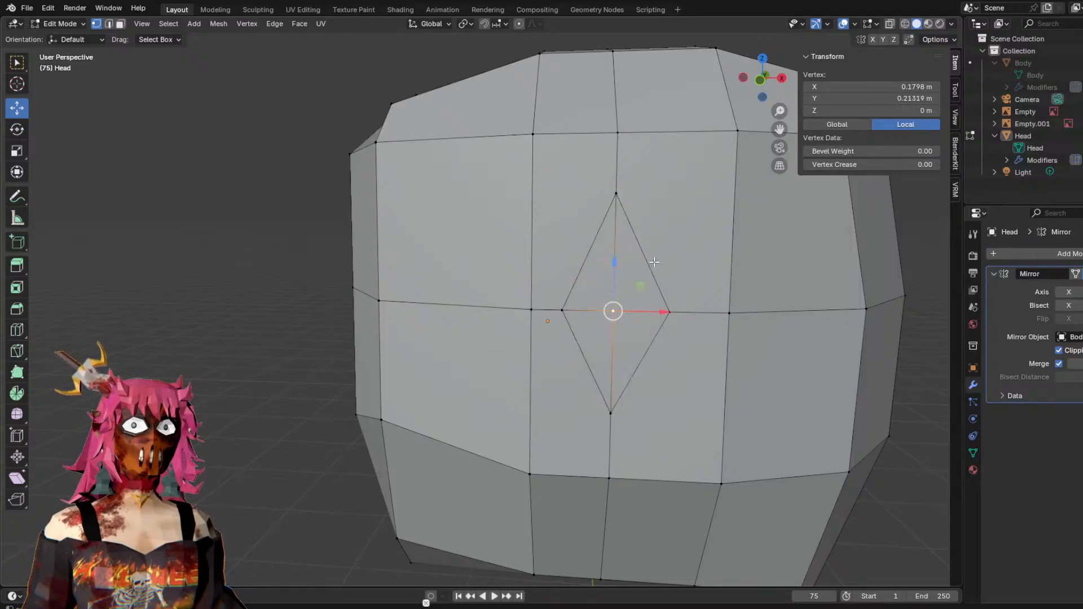
pyautogui.moveTo(643, 262); pyautogui.dragTo(616, 269, button='middle')
pyautogui.hotkey('ctrl', 'z')
pyautogui.click(17, 196)
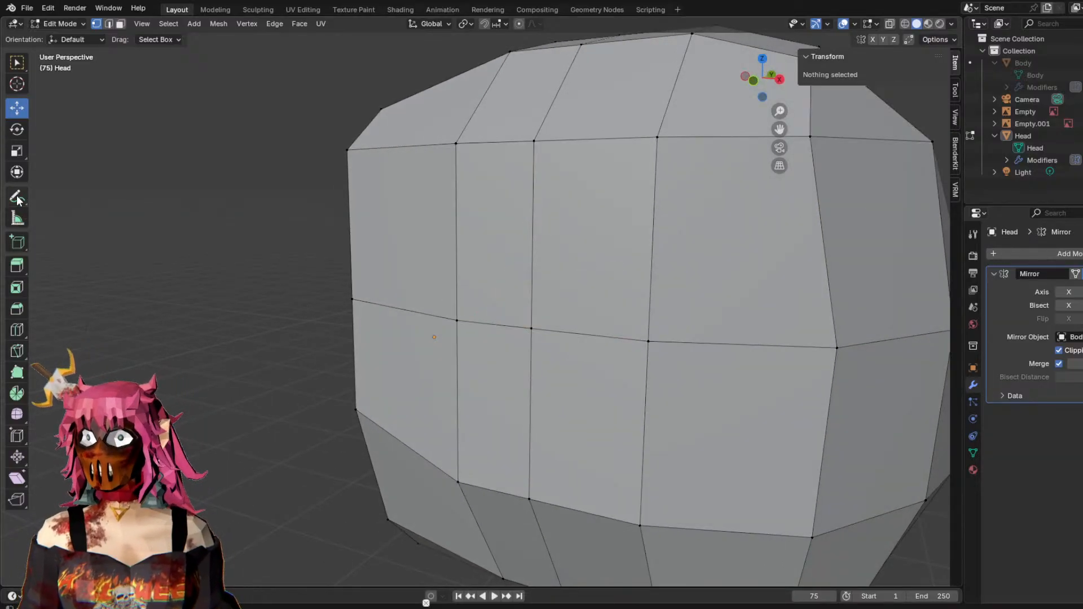
pyautogui.click(483, 323)
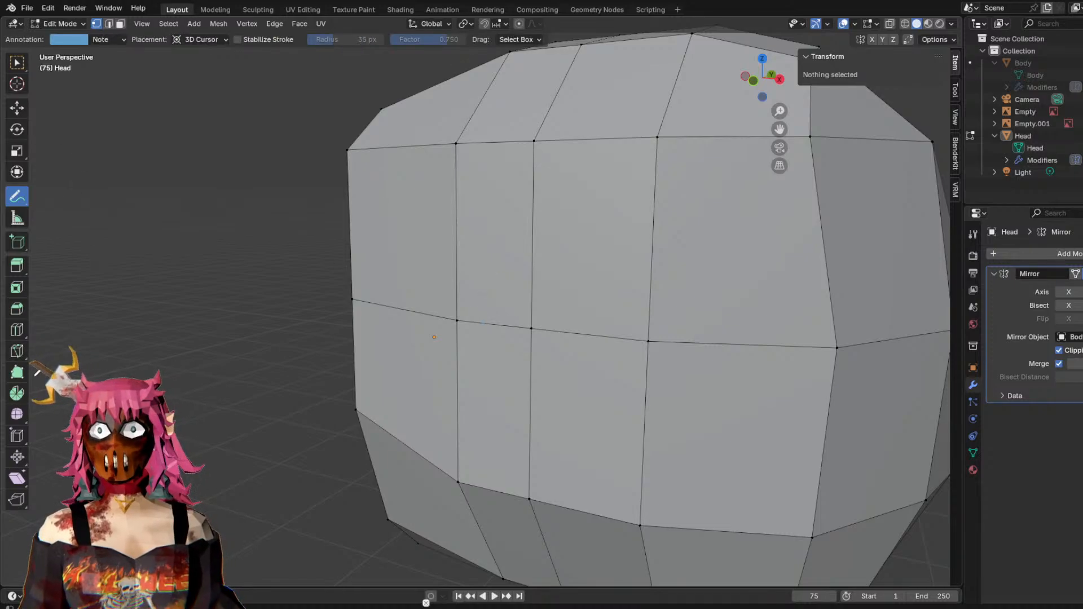
pyautogui.hotkey('ctrl', 'z')
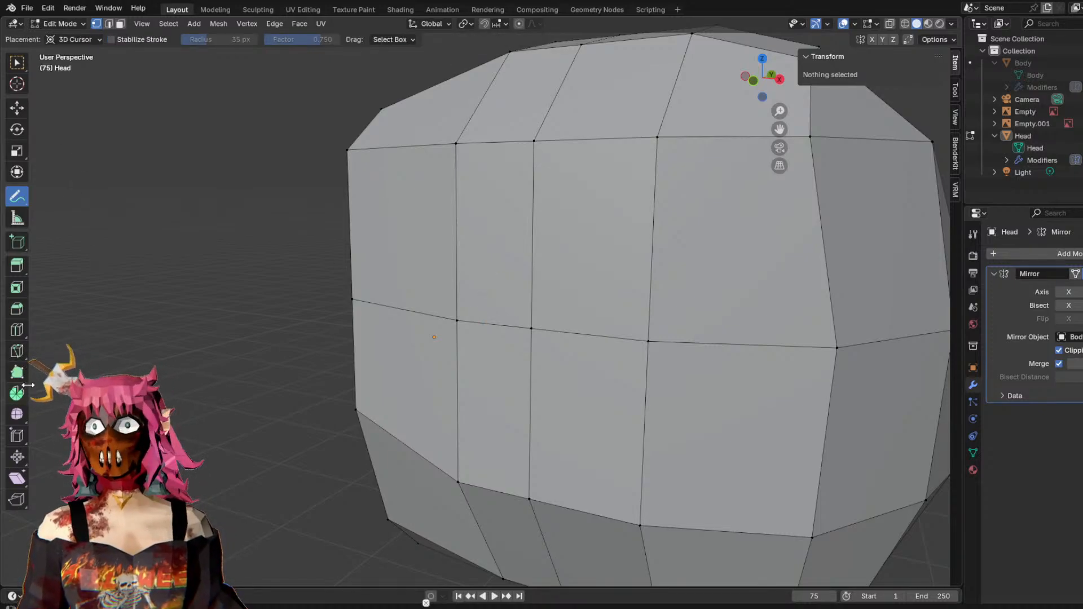
# Start a Knife cut at the middle of the horizontal edge in the narrow face column on the head's side.
pyautogui.click(17, 351)
pyautogui.click(494, 325)
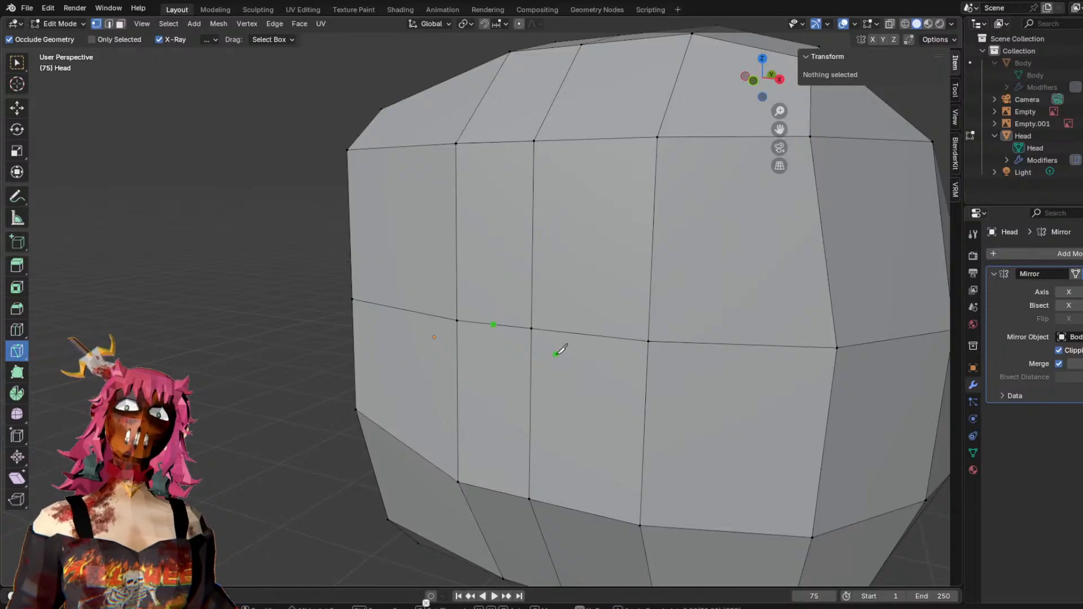
pyautogui.moveTo(533, 346); pyautogui.dragTo(539, 343, button='middle')
pyautogui.scroll(-3, 539, 343)
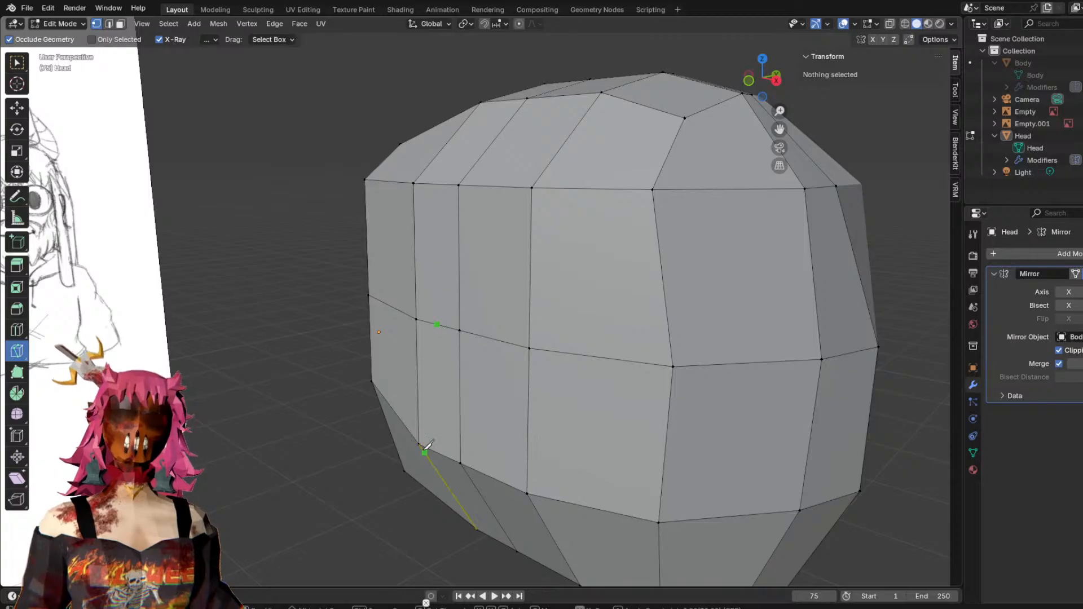
# Inspect the head mesh from several angles, abandon the pending knife cut and activate the Move tool.
pyautogui.scroll(-2, 384, 435)
pyautogui.moveTo(547, 447); pyautogui.dragTo(476, 435, button='middle')
pyautogui.moveTo(586, 432)
pyautogui.mouseDown(button='middle')
pyautogui.moveTo(672, 440)
pyautogui.moveTo(594, 427)
pyautogui.moveTo(510, 368)
pyautogui.moveTo(565, 399)
pyautogui.moveTo(516, 401)
pyautogui.mouseUp(button='middle')
pyautogui.scroll(-3, 565, 400)
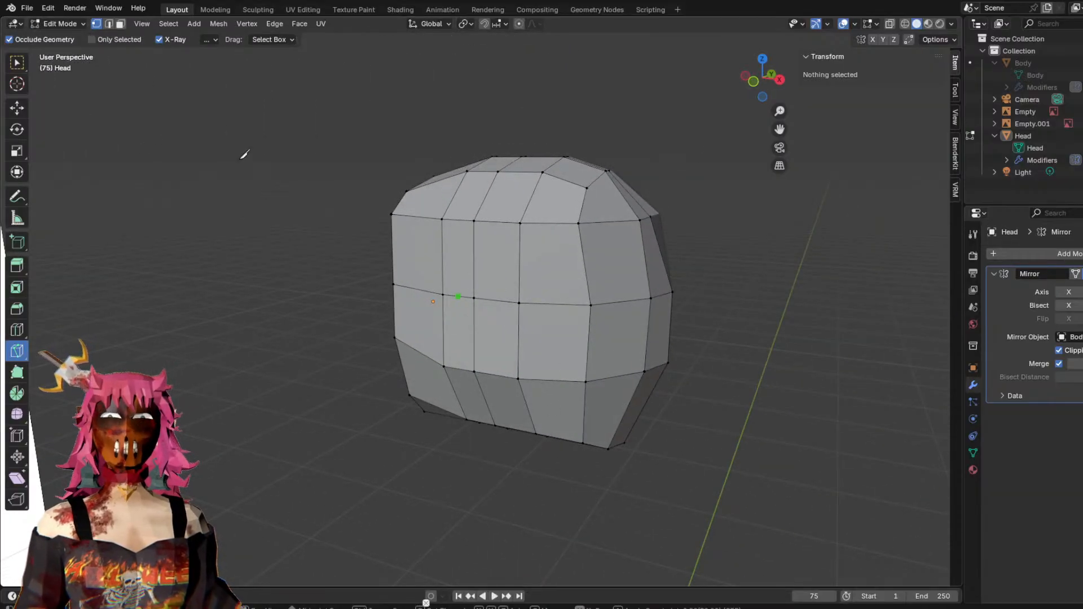
pyautogui.moveTo(281, 192); pyautogui.dragTo(181, 146, button='middle')
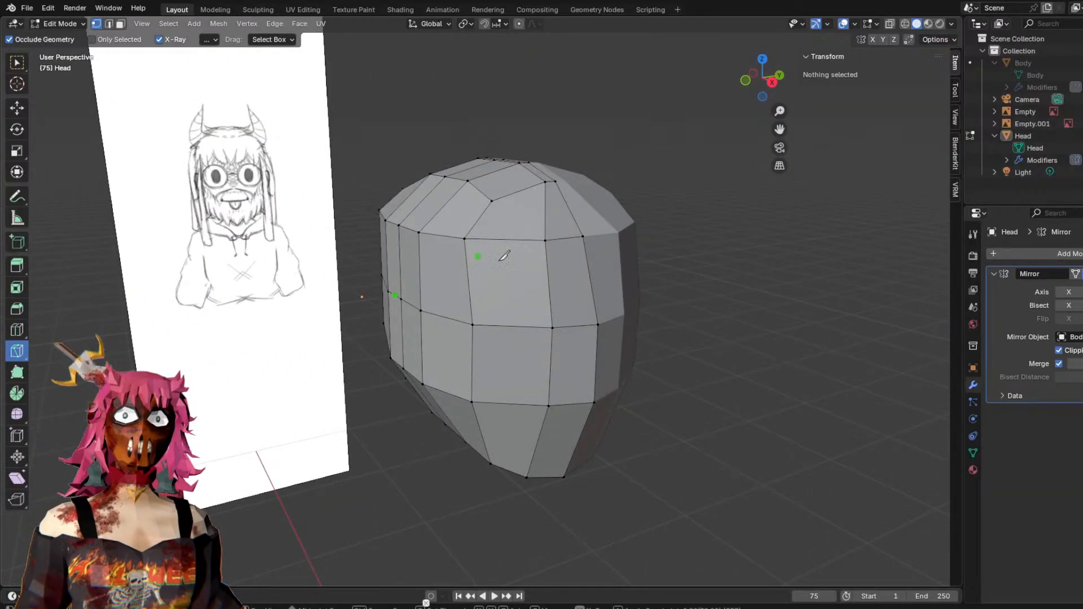
pyautogui.moveTo(605, 270)
pyautogui.mouseDown(button='middle')
pyautogui.moveTo(702, 248)
pyautogui.moveTo(665, 249)
pyautogui.mouseUp(button='middle')
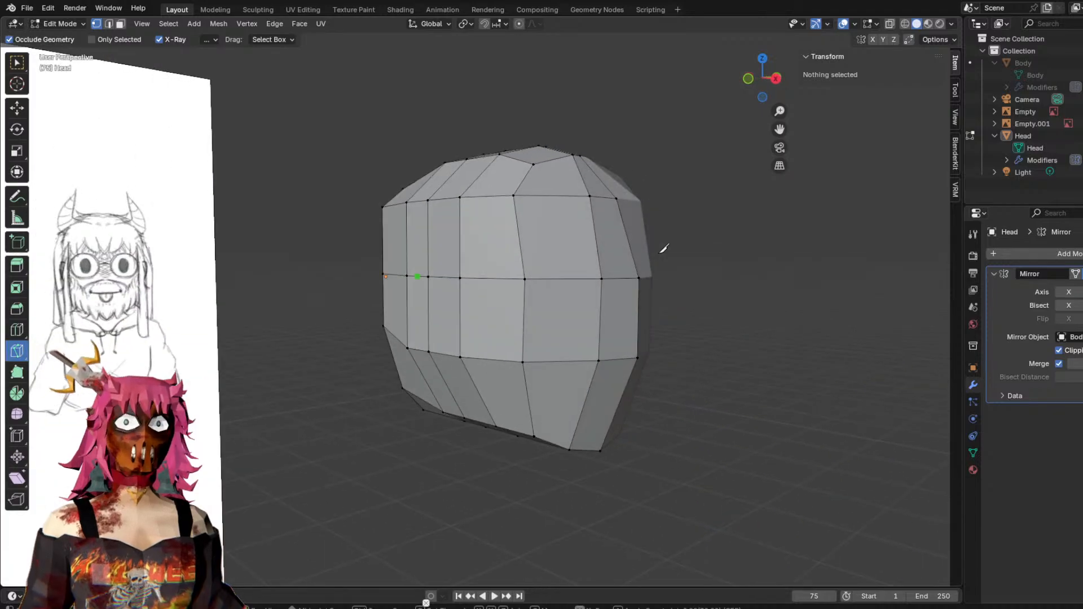
pyautogui.scroll(2, 407, 234)
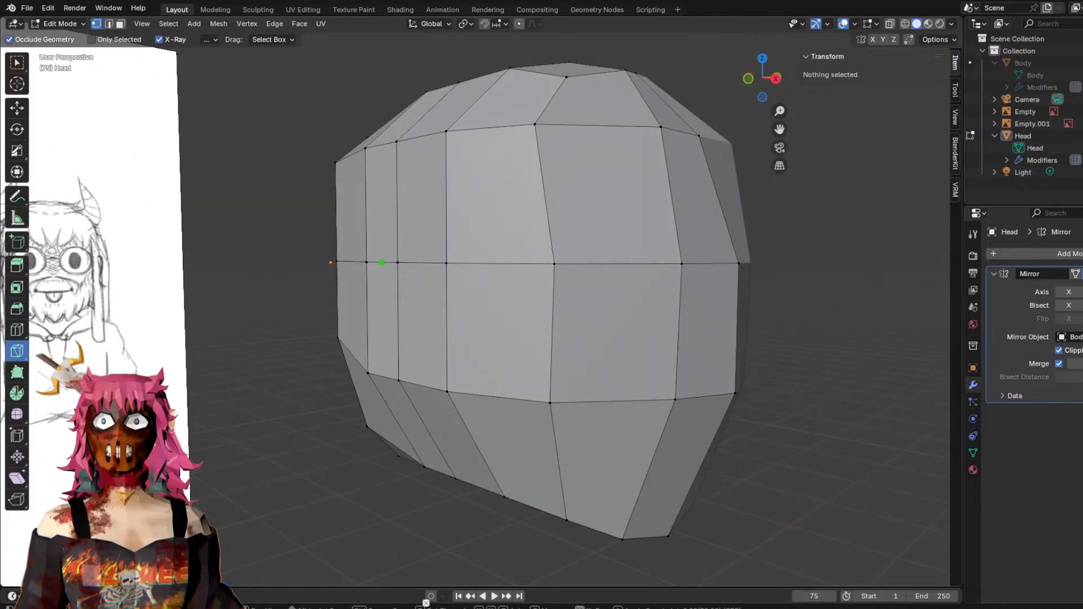
pyautogui.click(17, 107)
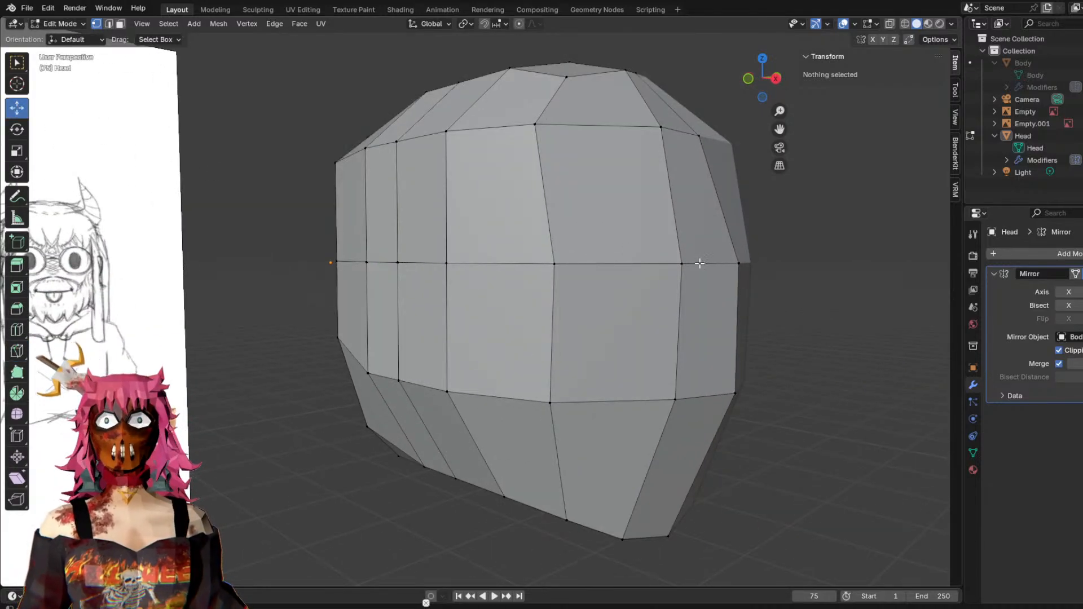
# Try moving a vertex on the head's middle edge row inward.
pyautogui.click(680, 263)
pyautogui.moveTo(772, 271)
pyautogui.mouseDown(button='middle')
pyautogui.moveTo(682, 300)
pyautogui.moveTo(520, 326)
pyautogui.moveTo(689, 328)
pyautogui.moveTo(701, 283)
pyautogui.moveTo(579, 269)
pyautogui.moveTo(589, 310)
pyautogui.mouseUp(button='middle')
pyautogui.scroll(4, 589, 310)
pyautogui.moveTo(743, 381); pyautogui.dragTo(638, 360)
pyautogui.moveTo(638, 361); pyautogui.dragTo(667, 324, button='middle')
pyautogui.scroll(-3, 612, 326)
pyautogui.hotkey('ctrl', 'z')
pyautogui.scroll(-1, 678, 316)
pyautogui.click(721, 318)
# Add a vertical loop cut down the middle of the wide face column beside the innermost column.
pyautogui.scroll(1, 667, 325)
pyautogui.scroll(1, 667, 325)
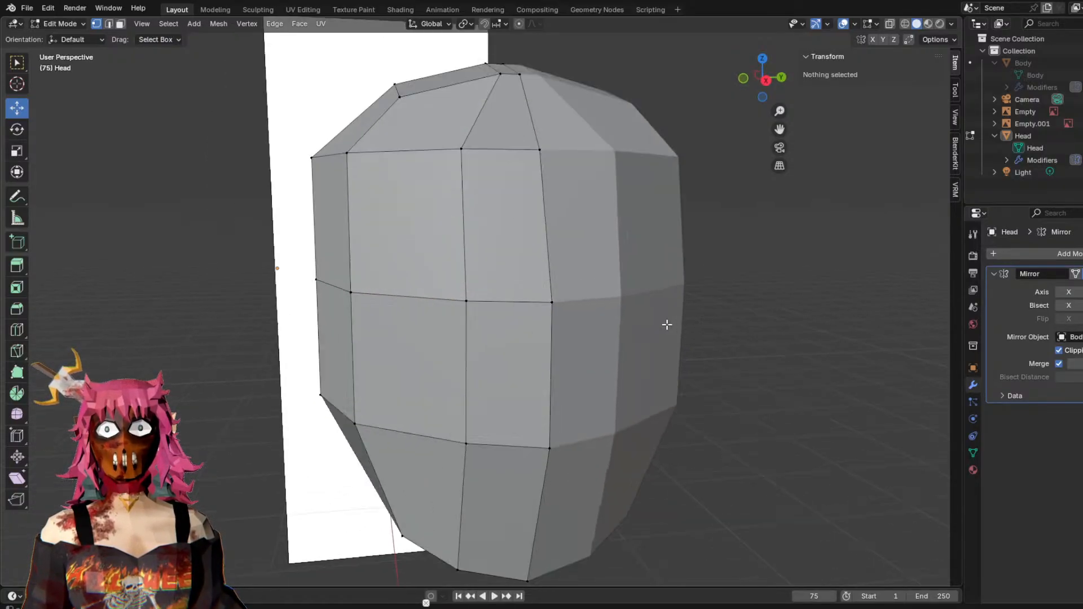
pyautogui.hotkey('ctrl', 'r')
pyautogui.click(451, 292)
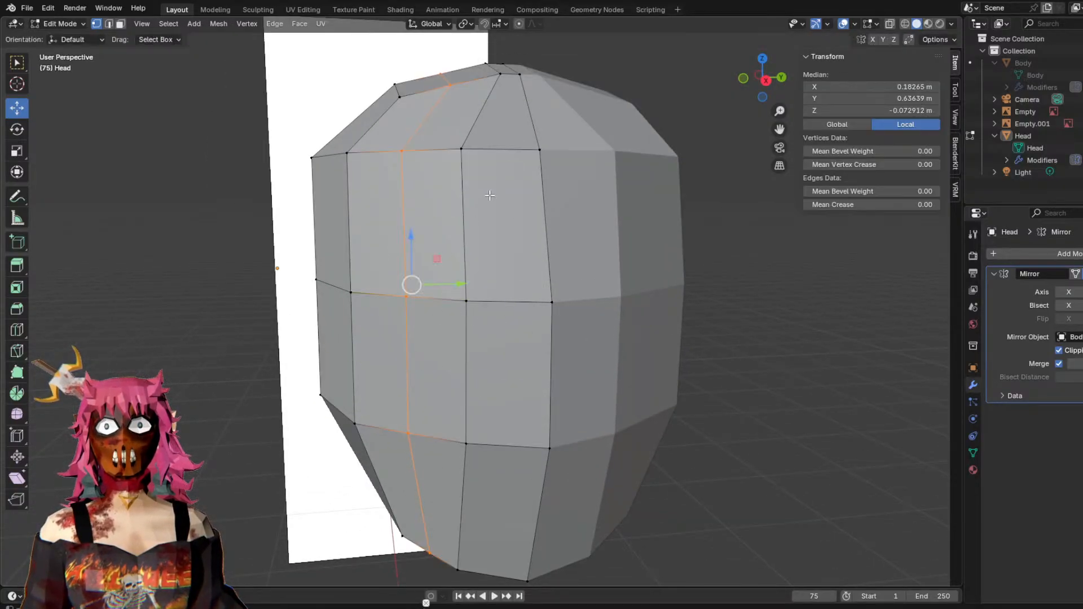
pyautogui.click(753, 334)
# Examine the shape of the head with its added vertical loop from the front, side and above.
pyautogui.moveTo(759, 333); pyautogui.dragTo(693, 313, button='middle')
pyautogui.scroll(-2, 767, 375)
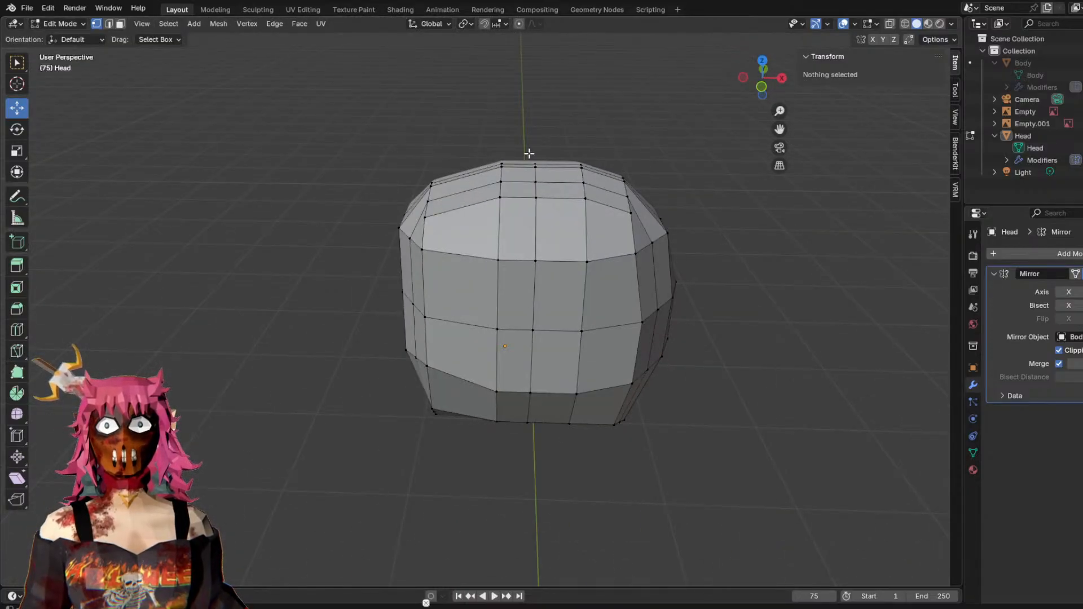
pyautogui.moveTo(380, 266); pyautogui.dragTo(491, 231, button='middle')
pyautogui.moveTo(507, 135); pyautogui.dragTo(618, 221, button='middle')
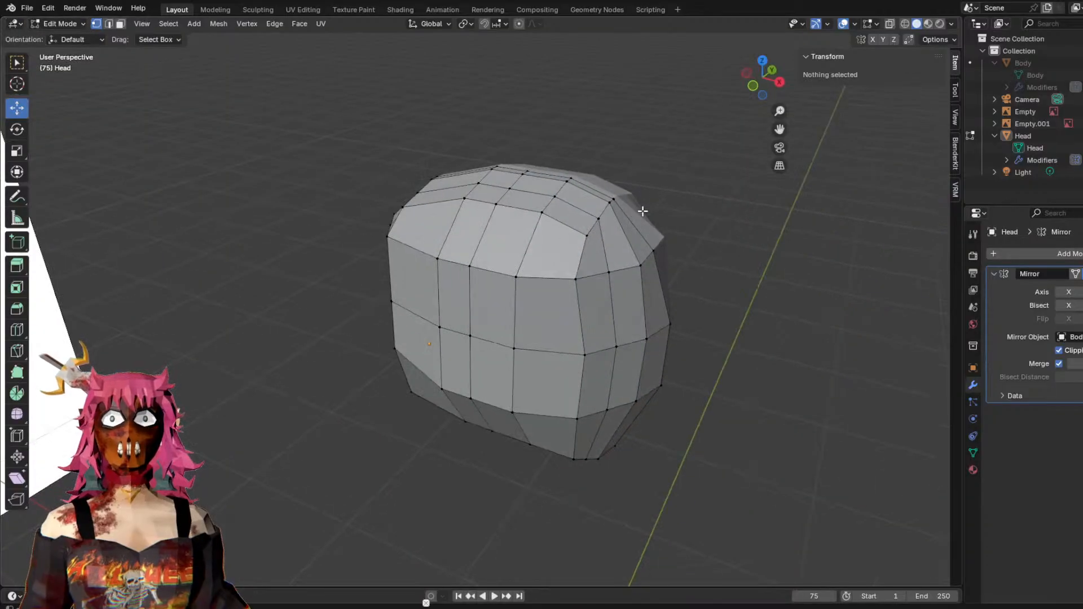
pyautogui.moveTo(550, 238); pyautogui.dragTo(476, 237, button='middle')
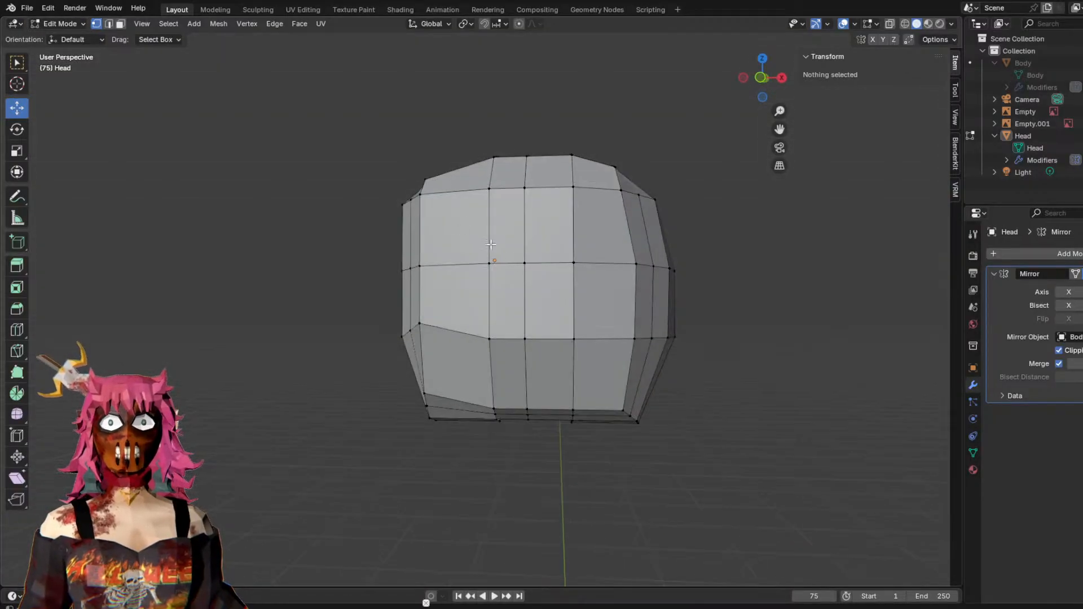
pyautogui.moveTo(623, 383); pyautogui.dragTo(598, 427, button='middle')
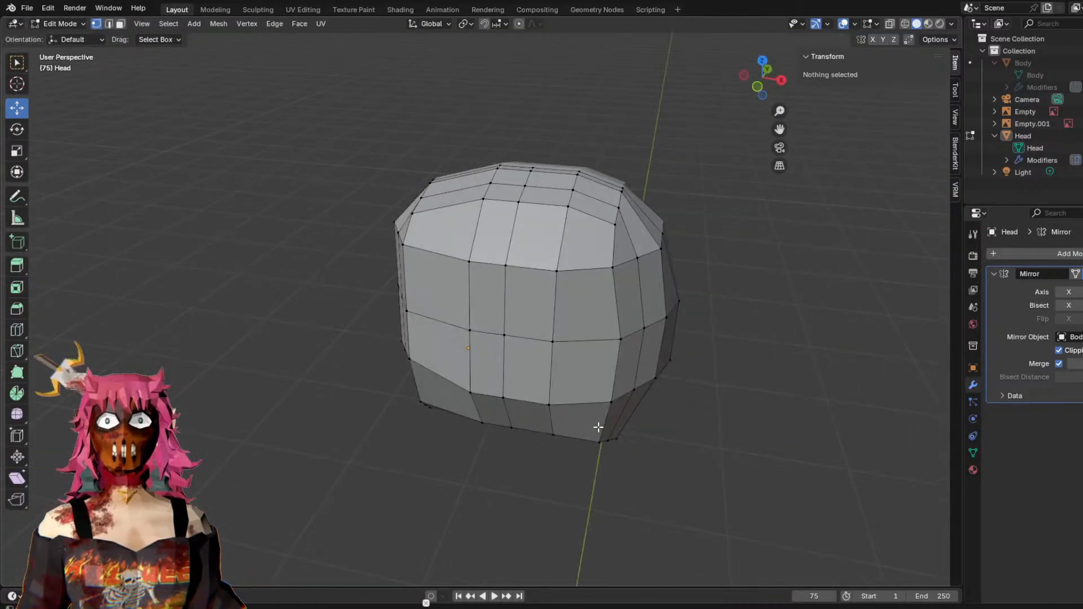
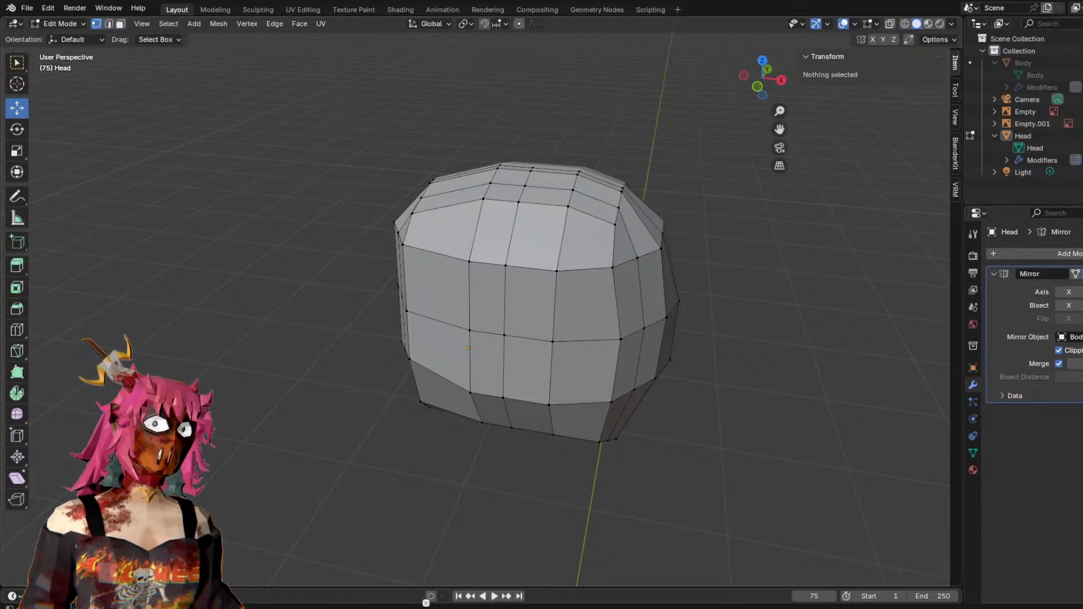
pyautogui.moveTo(674, 202)
pyautogui.mouseDown(button='middle')
pyautogui.moveTo(778, 200)
pyautogui.moveTo(586, 177)
pyautogui.moveTo(531, 207)
pyautogui.mouseUp(button='middle')
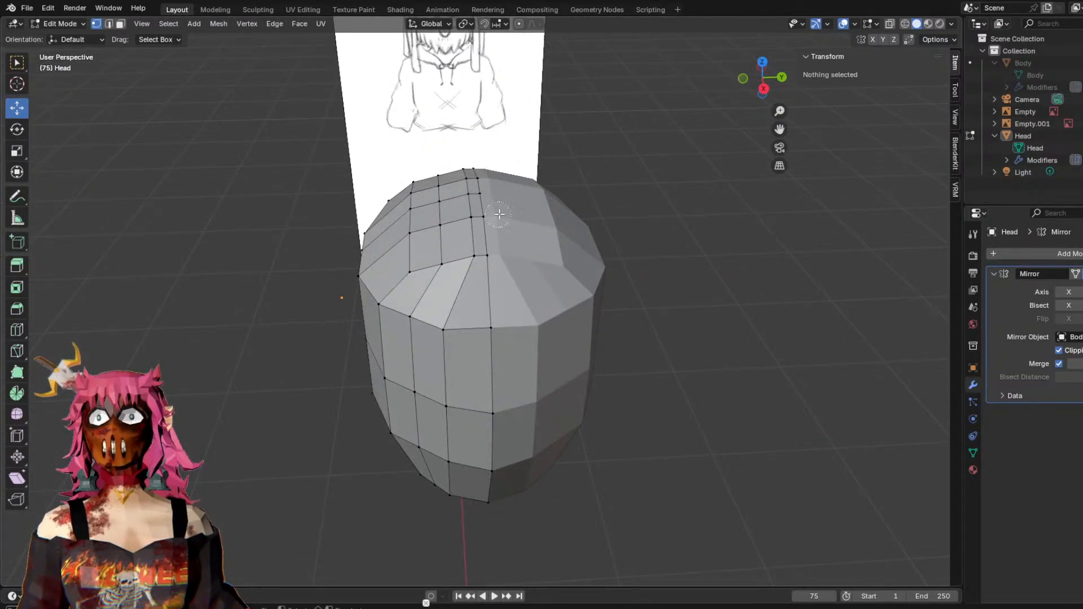
pyautogui.moveTo(417, 215)
pyautogui.mouseDown(button='middle')
pyautogui.moveTo(395, 192)
pyautogui.moveTo(464, 152)
pyautogui.moveTo(646, 179)
pyautogui.moveTo(614, 179)
pyautogui.moveTo(624, 203)
pyautogui.moveTo(599, 199)
pyautogui.moveTo(621, 233)
pyautogui.mouseUp(button='middle')
pyautogui.scroll(2, 594, 175)
pyautogui.scroll(-2, 591, 198)
# Pick single vertices on the face's middle edge row and check how the surface curves around them.
pyautogui.click(514, 323)
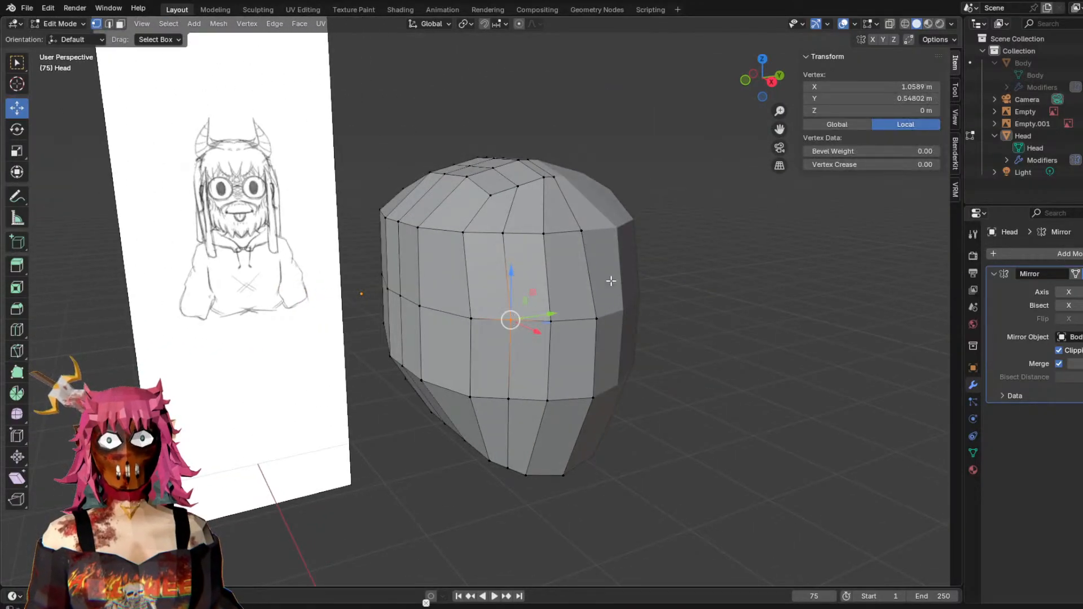
pyautogui.moveTo(599, 283); pyautogui.dragTo(567, 281, button='middle')
pyautogui.click(651, 299)
pyautogui.moveTo(651, 300); pyautogui.dragTo(733, 303, button='middle')
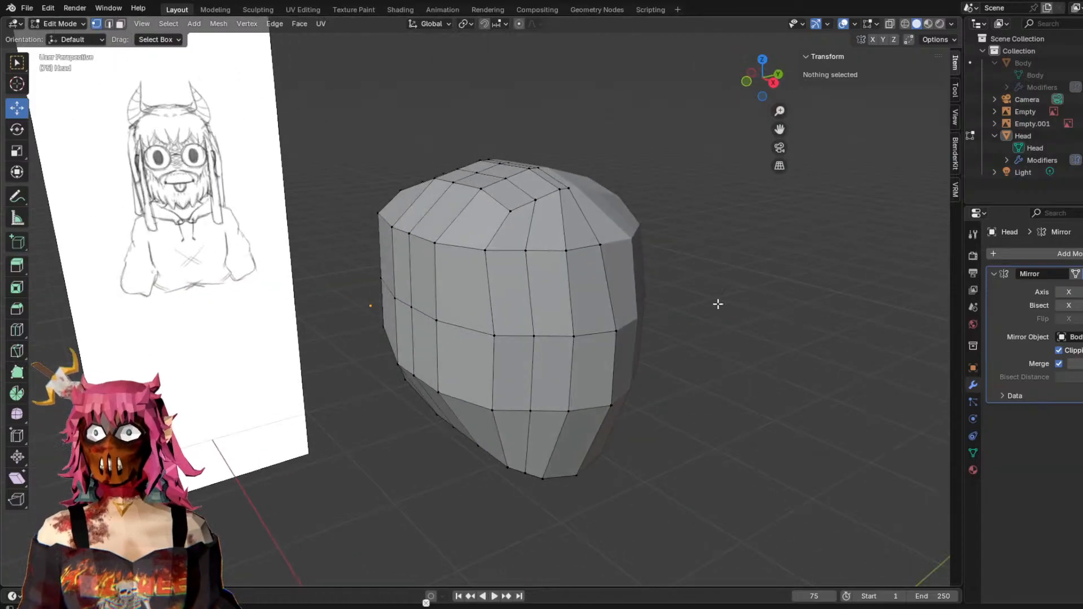
pyautogui.click(534, 336)
pyautogui.moveTo(534, 334); pyautogui.dragTo(632, 332, button='middle')
pyautogui.click(789, 297)
pyautogui.moveTo(789, 298)
pyautogui.mouseDown(button='middle')
pyautogui.moveTo(682, 266)
pyautogui.moveTo(684, 276)
pyautogui.moveTo(754, 282)
pyautogui.moveTo(686, 297)
pyautogui.moveTo(641, 290)
pyautogui.moveTo(801, 303)
pyautogui.moveTo(682, 287)
pyautogui.moveTo(940, 275)
pyautogui.moveTo(728, 280)
pyautogui.moveTo(766, 278)
pyautogui.moveTo(711, 261)
pyautogui.moveTo(712, 286)
pyautogui.moveTo(602, 300)
pyautogui.moveTo(567, 339)
pyautogui.mouseUp(button='middle')
# Examine the vertex nearest the face's centre line and the overall head profile beside the reference drawing.
pyautogui.click(320, 328)
pyautogui.moveTo(312, 339)
pyautogui.mouseDown()
pyautogui.moveTo(295, 352)
pyautogui.moveTo(310, 345)
pyautogui.mouseUp()
pyautogui.moveTo(388, 275)
pyautogui.mouseDown(button='middle')
pyautogui.moveTo(370, 308)
pyautogui.moveTo(411, 216)
pyautogui.mouseUp(button='middle')
pyautogui.moveTo(581, 263)
pyautogui.mouseDown(button='middle')
pyautogui.moveTo(653, 261)
pyautogui.moveTo(590, 261)
pyautogui.moveTo(621, 273)
pyautogui.moveTo(487, 321)
pyautogui.mouseUp(button='middle')
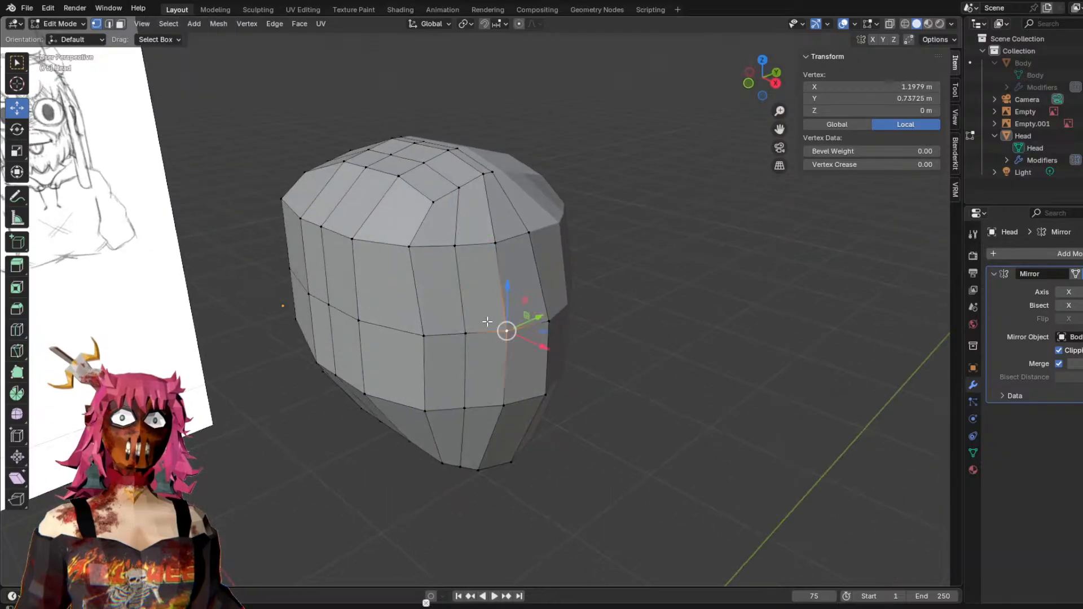
pyautogui.moveTo(557, 304)
pyautogui.mouseDown(button='middle')
pyautogui.moveTo(576, 317)
pyautogui.moveTo(525, 307)
pyautogui.mouseUp(button='middle')
pyautogui.scroll(3, 525, 307)
pyautogui.moveTo(584, 329); pyautogui.dragTo(527, 313, button='middle')
pyautogui.click(631, 288)
pyautogui.moveTo(626, 285); pyautogui.dragTo(568, 280, button='middle')
pyautogui.scroll(-5, 553, 279)
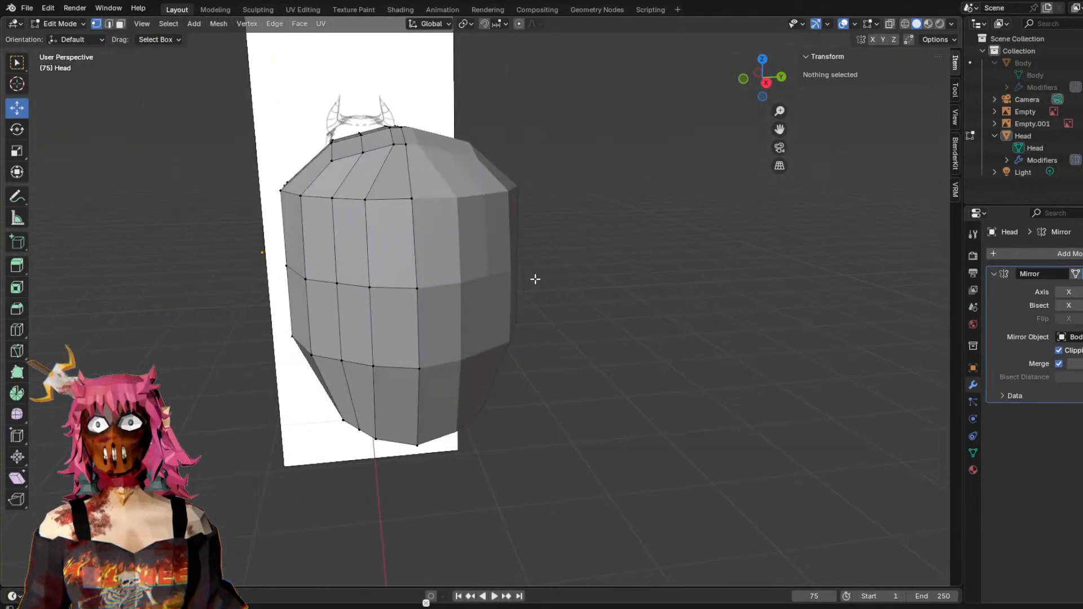
pyautogui.moveTo(501, 280)
pyautogui.mouseDown(button='middle')
pyautogui.moveTo(709, 278)
pyautogui.moveTo(742, 232)
pyautogui.mouseUp(button='middle')
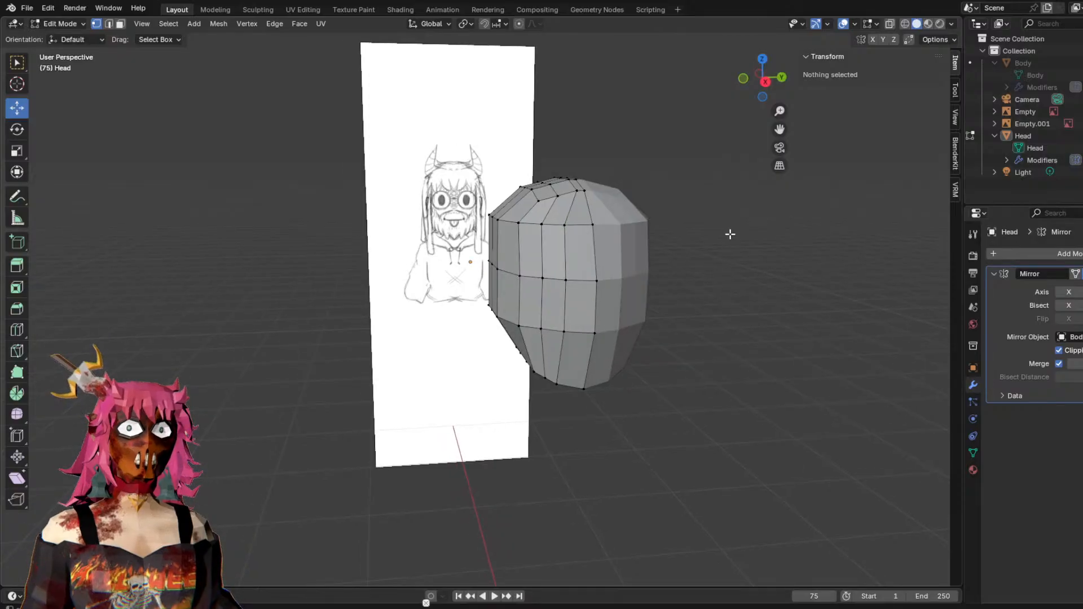
pyautogui.moveTo(578, 172)
pyautogui.mouseDown(button='middle')
pyautogui.moveTo(705, 226)
pyautogui.moveTo(801, 237)
pyautogui.moveTo(680, 251)
pyautogui.moveTo(556, 285)
pyautogui.moveTo(644, 254)
pyautogui.moveTo(651, 181)
pyautogui.moveTo(634, 244)
pyautogui.moveTo(611, 261)
pyautogui.moveTo(593, 145)
pyautogui.moveTo(636, 242)
pyautogui.moveTo(574, 278)
pyautogui.moveTo(497, 230)
pyautogui.moveTo(508, 314)
pyautogui.moveTo(573, 304)
pyautogui.moveTo(679, 339)
pyautogui.moveTo(705, 361)
pyautogui.moveTo(641, 307)
pyautogui.mouseUp(button='middle')
pyautogui.scroll(2, 672, 346)
pyautogui.scroll(1, 728, 341)
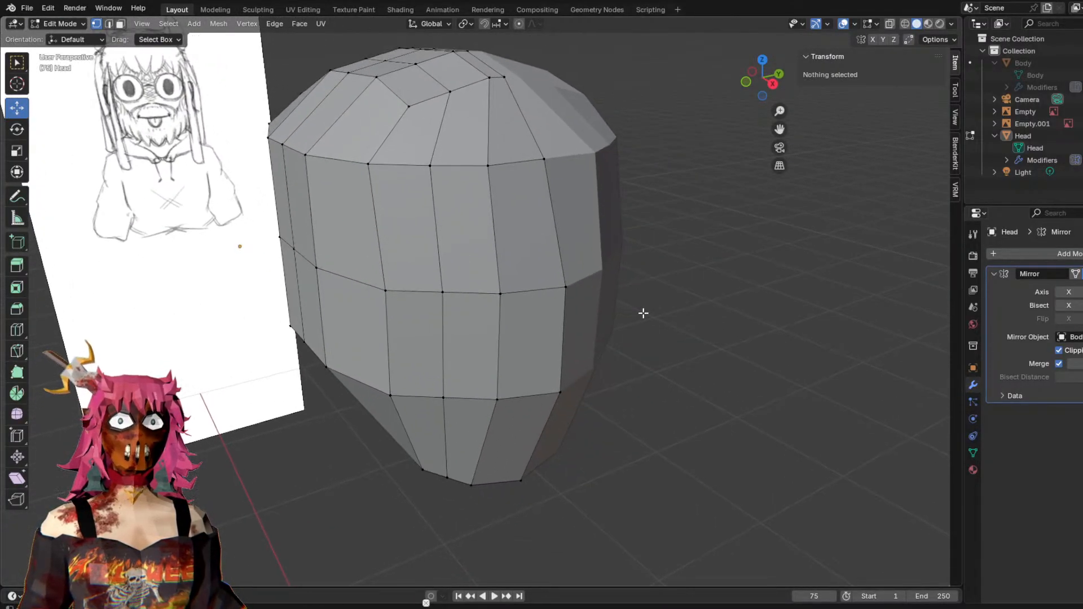
# Try moving the middle-row vertex near the face's centre line inward.
pyautogui.click(498, 302)
pyautogui.moveTo(498, 302); pyautogui.dragTo(757, 314, button='middle')
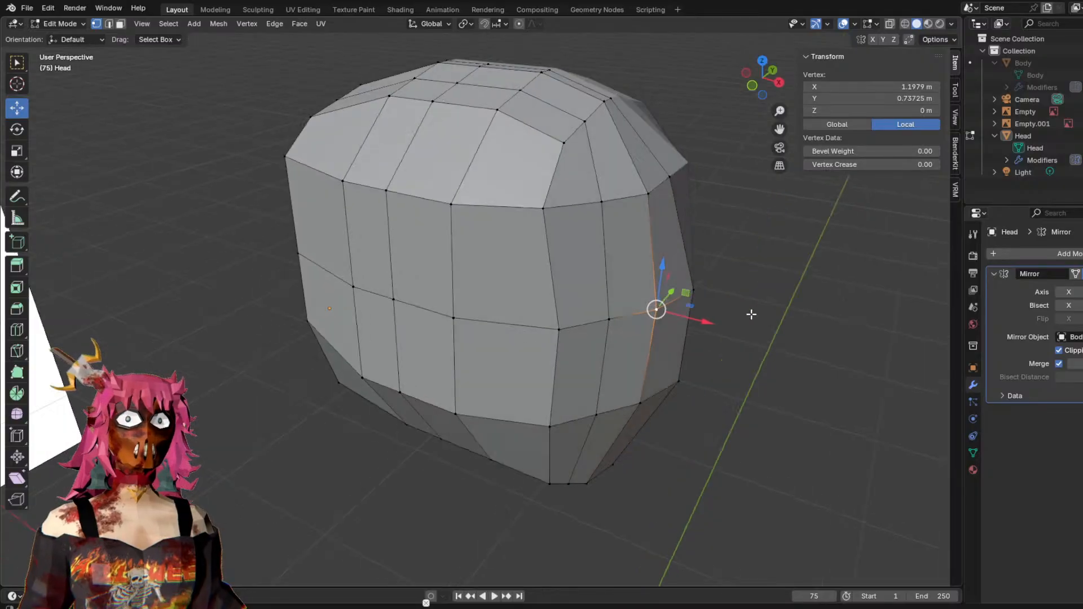
pyautogui.press('KP_Decimal')
pyautogui.moveTo(601, 327); pyautogui.dragTo(763, 305, button='middle')
pyautogui.moveTo(772, 289); pyautogui.dragTo(703, 285)
pyautogui.moveTo(773, 277); pyautogui.dragTo(675, 257, button='middle')
pyautogui.hotkey('ctrl', 'z')
pyautogui.click(643, 263)
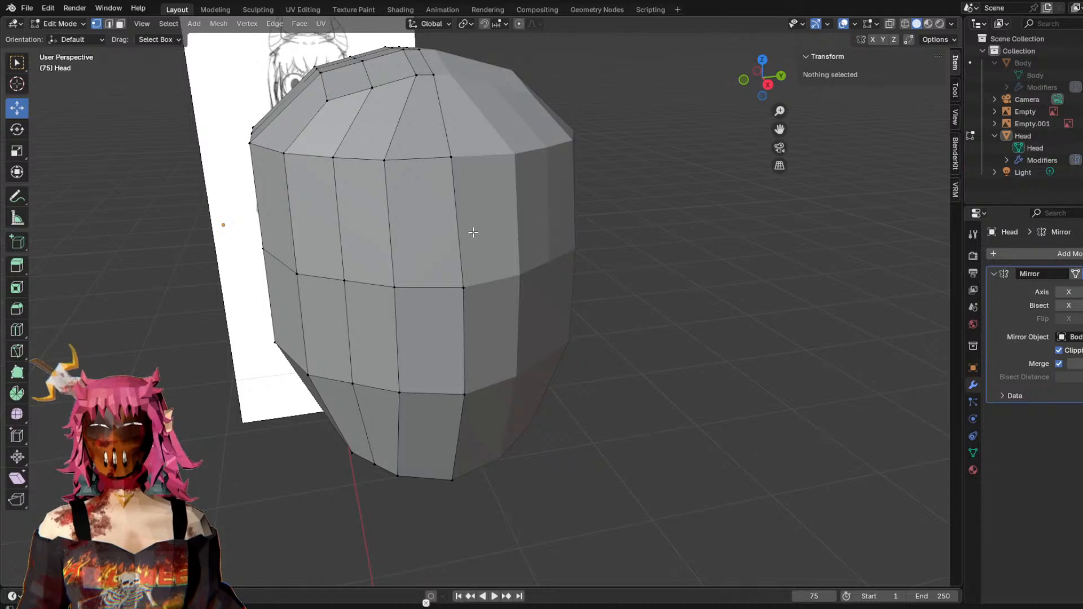
# Try a horizontal loop cut across the upper face and compare it with the reference in the right orthographic view.
pyautogui.hotkey('ctrl', 'r')
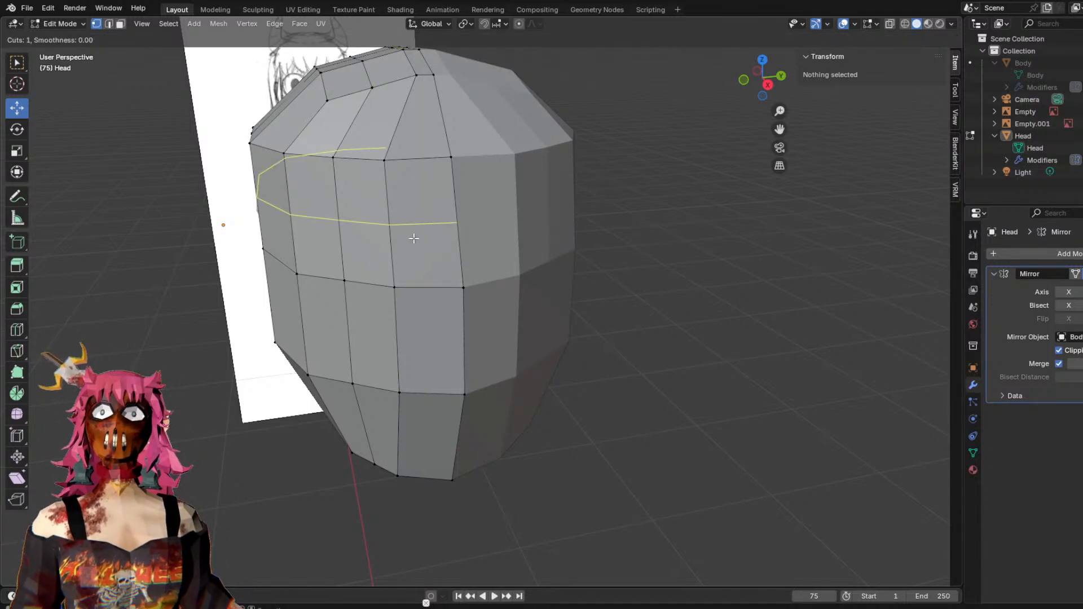
pyautogui.click(413, 242)
pyautogui.rightClick(520, 246)
pyautogui.moveTo(593, 218); pyautogui.dragTo(561, 197, button='middle')
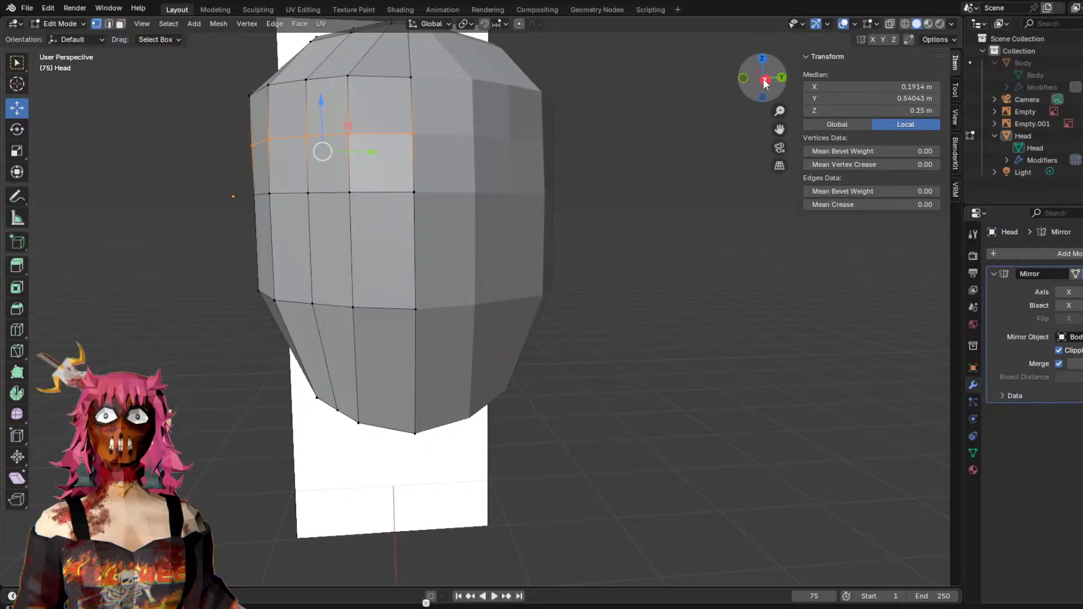
pyautogui.click(765, 81)
pyautogui.click(589, 207)
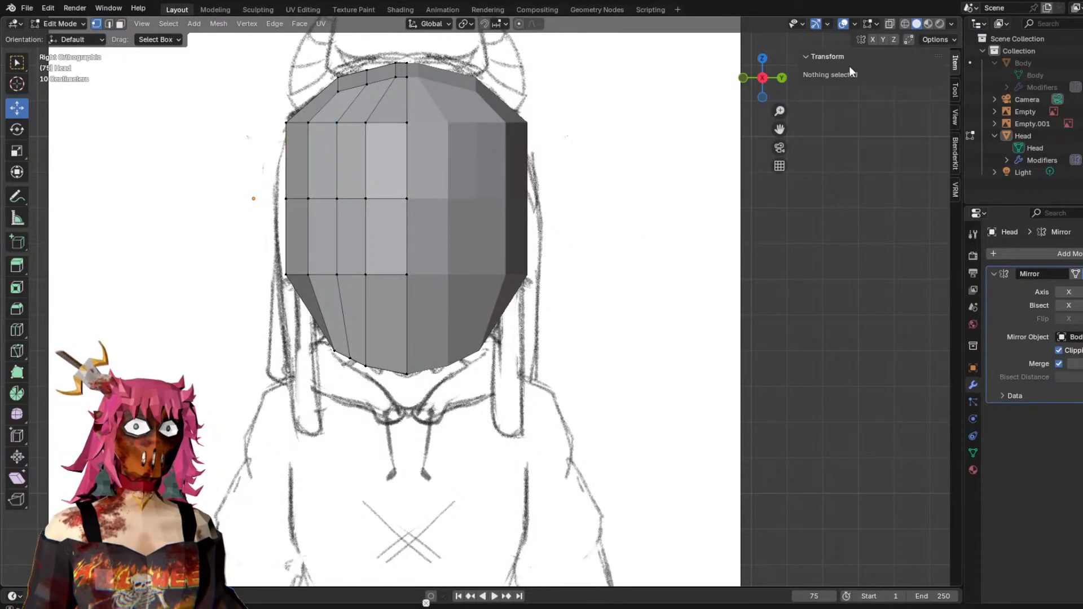
pyautogui.hotkey('ctrl', 'z')
pyautogui.hotkey('ctrl', 'z')
pyautogui.hotkey('ctrl', 'z')
pyautogui.hotkey('ctrl', 'z')
pyautogui.hotkey('ctrl', 'z')
pyautogui.click(695, 177)
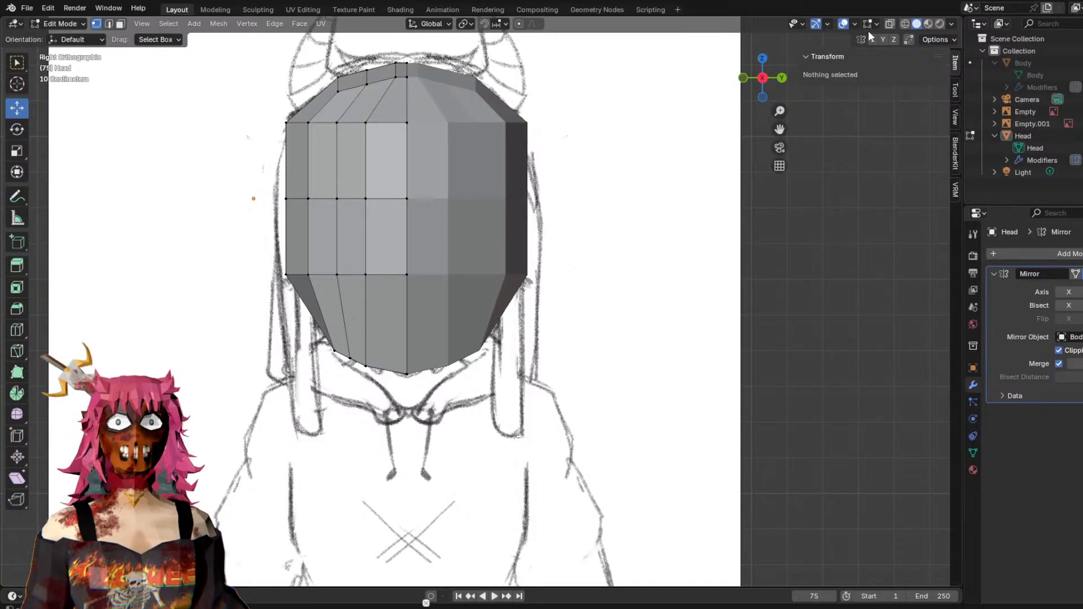
# Turn on X-ray and add a vertical loop cut midway between the face's centre line and the neighbouring edge column.
pyautogui.click(891, 24)
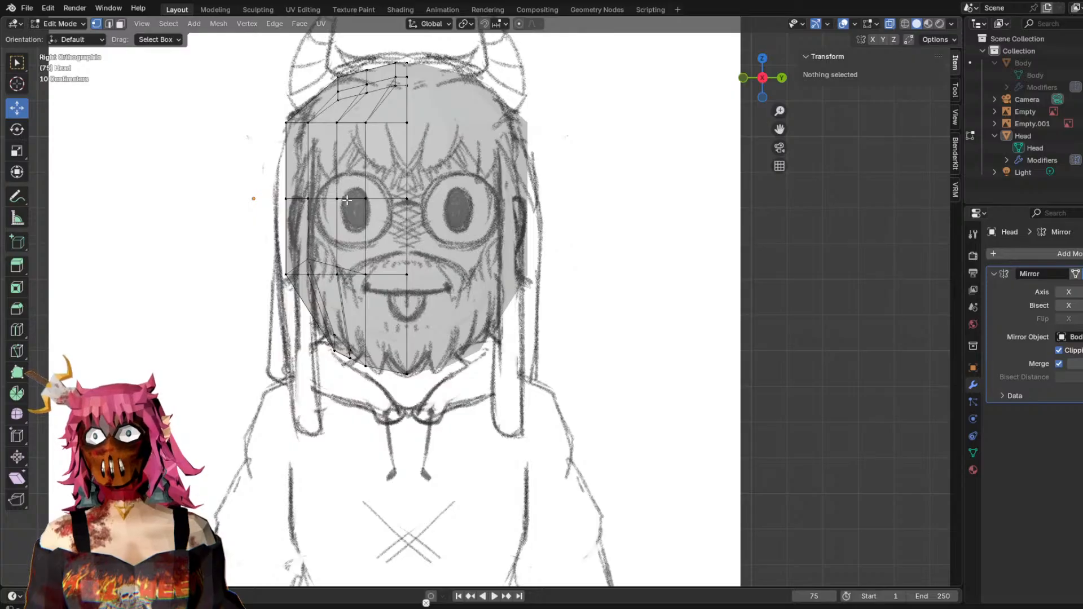
pyautogui.hotkey('ctrl', 'r')
pyautogui.click(390, 199)
pyautogui.rightClick(392, 172)
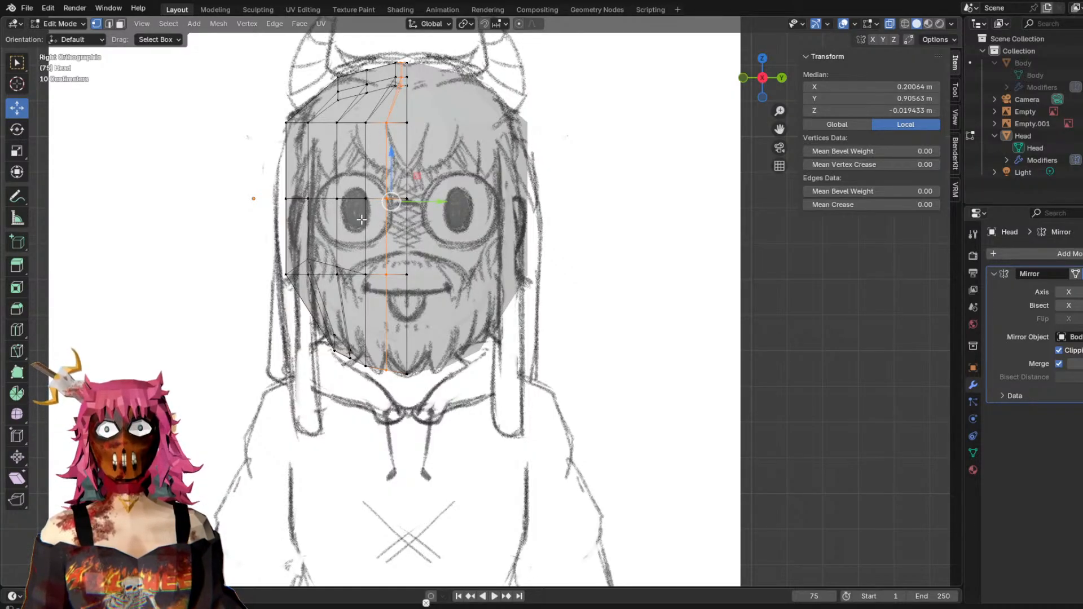
pyautogui.click(139, 247)
# Add two horizontal loop cuts, midway through the face rows directly below and directly above the eye line.
pyautogui.hotkey('ctrl', 'r')
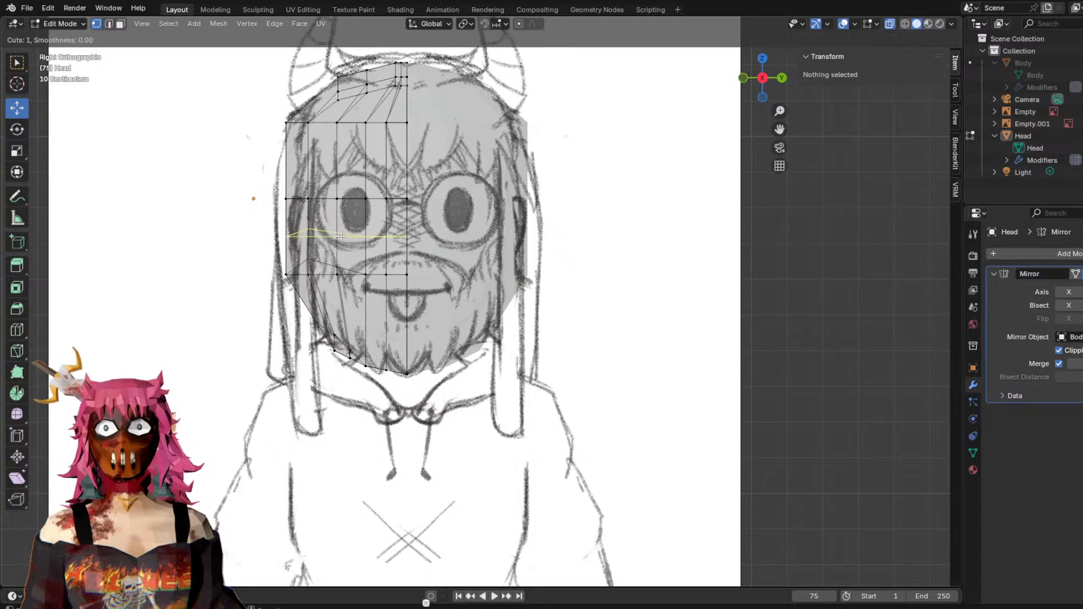
pyautogui.click(341, 236)
pyautogui.rightClick(337, 197)
pyautogui.click(158, 194)
pyautogui.hotkey('ctrl', 'r')
pyautogui.click(305, 160)
pyautogui.rightClick(287, 151)
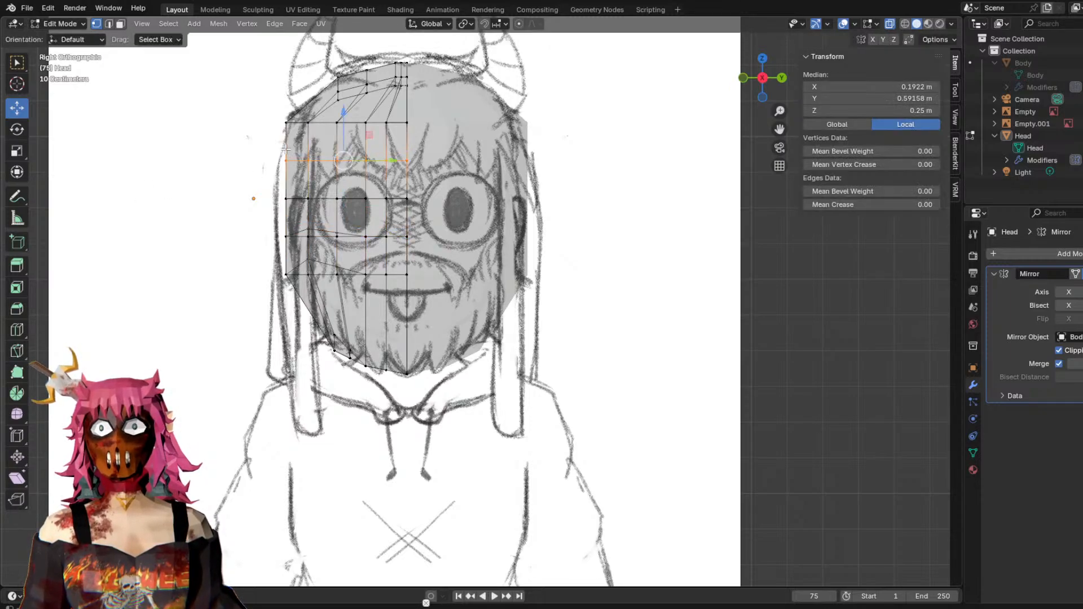
pyautogui.click(161, 220)
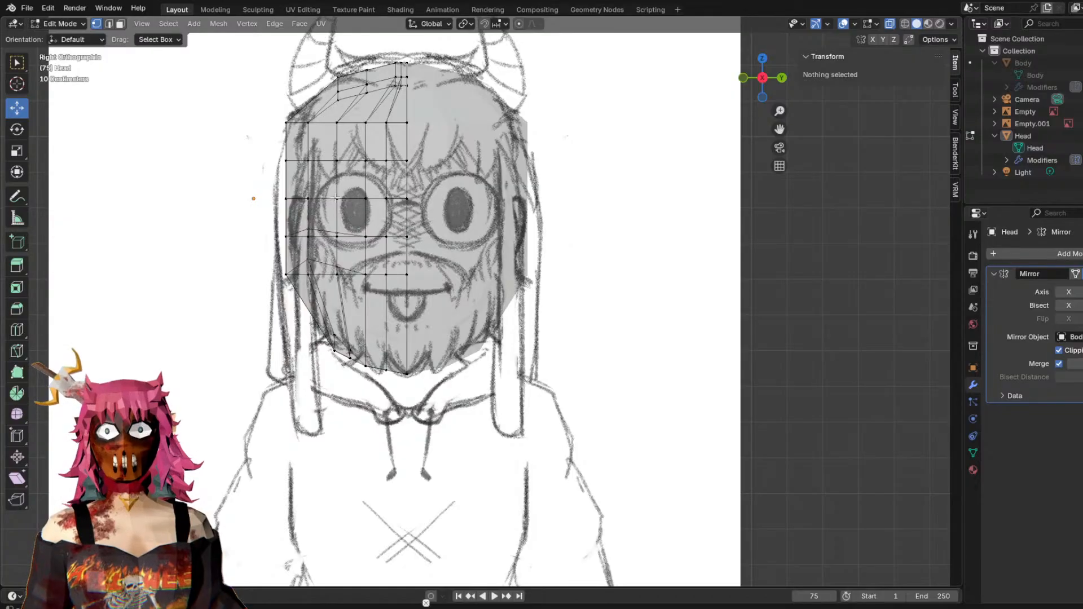
# Turn off X-ray and push the four vertices of the eye face into the head along X to about 0.98 m.
pyautogui.moveTo(370, 188)
pyautogui.mouseDown(button='middle')
pyautogui.moveTo(654, 119)
pyautogui.moveTo(496, 177)
pyautogui.moveTo(568, 158)
pyautogui.mouseUp(button='middle')
pyautogui.click(896, 23)
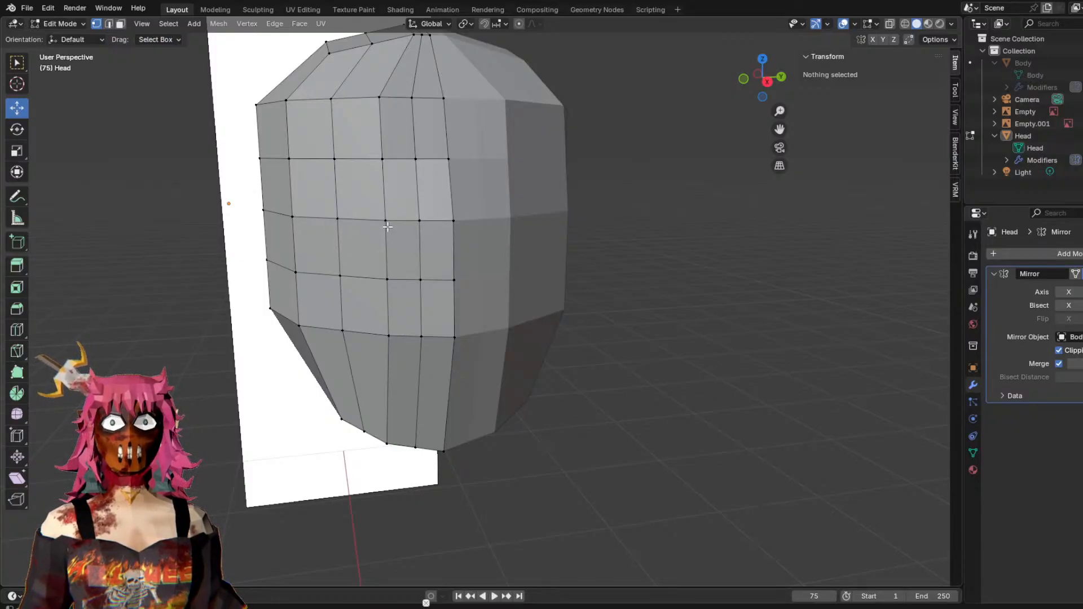
pyautogui.click(384, 275)
pyautogui.keyDown('shift'); pyautogui.click(379, 216); pyautogui.keyUp('shift')
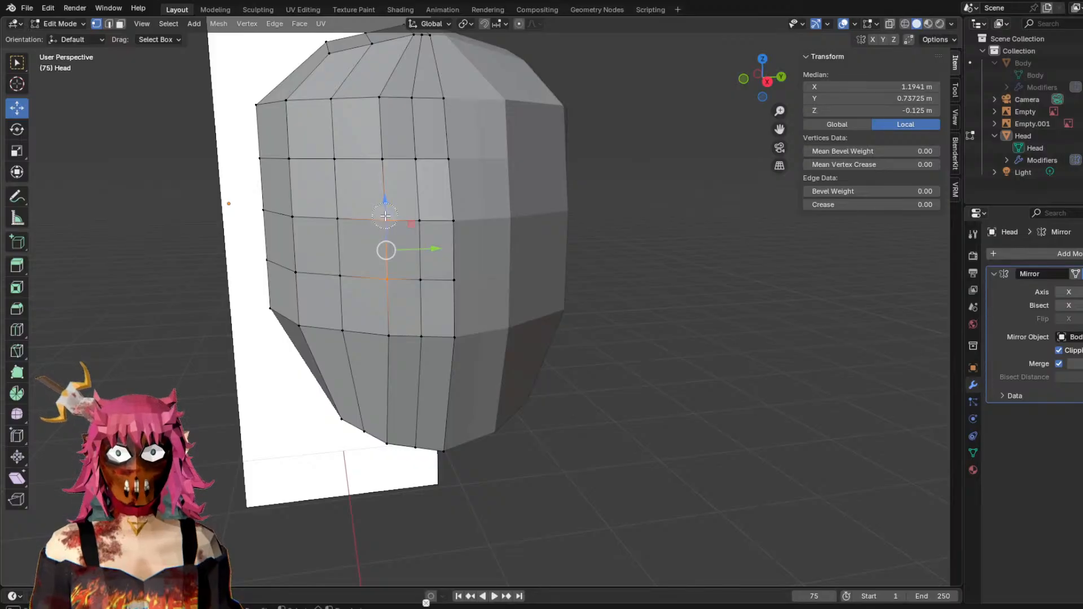
pyautogui.keyDown('shift'); pyautogui.click(340, 216); pyautogui.keyUp('shift')
pyautogui.keyDown('shift'); pyautogui.click(341, 273); pyautogui.keyUp('shift')
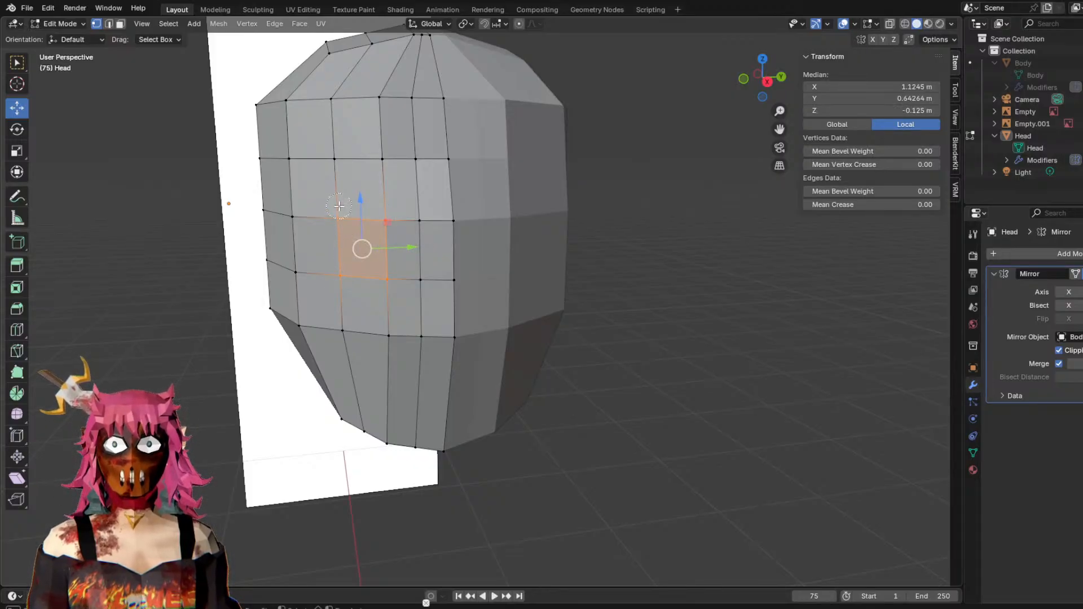
pyautogui.moveTo(377, 202)
pyautogui.mouseDown(button='middle')
pyautogui.moveTo(648, 282)
pyautogui.moveTo(493, 261)
pyautogui.moveTo(522, 265)
pyautogui.mouseUp(button='middle')
pyautogui.press('g')
pyautogui.press('x')
pyautogui.click(624, 283)
# Raise the recessed eye face along Z to a median of about -0.05 m.
pyautogui.press('g')
pyautogui.press('z')
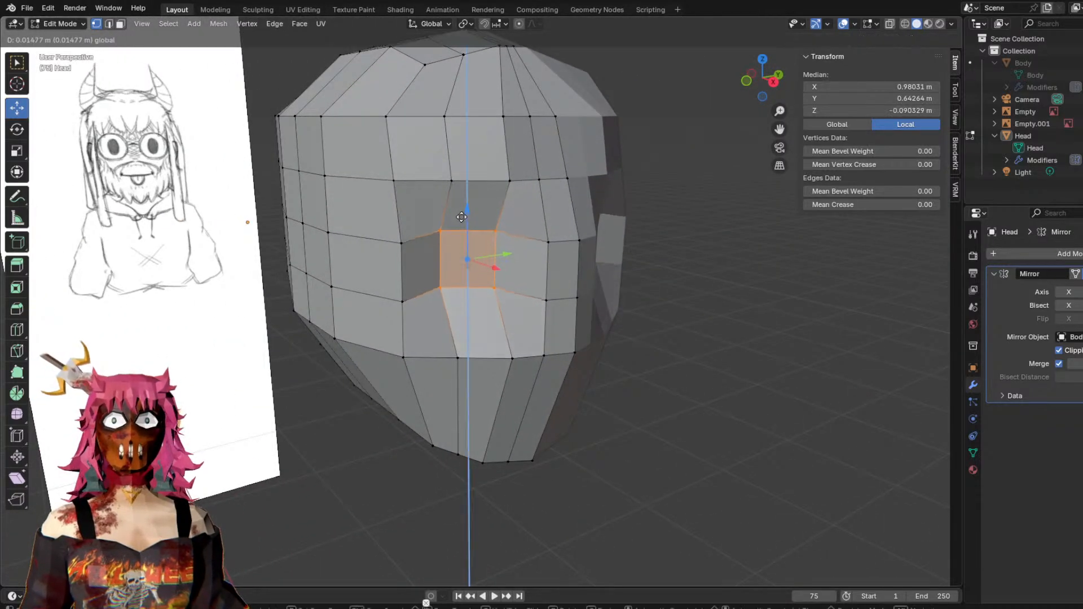
pyautogui.click(523, 210)
pyautogui.moveTo(524, 209); pyautogui.dragTo(487, 205, button='middle')
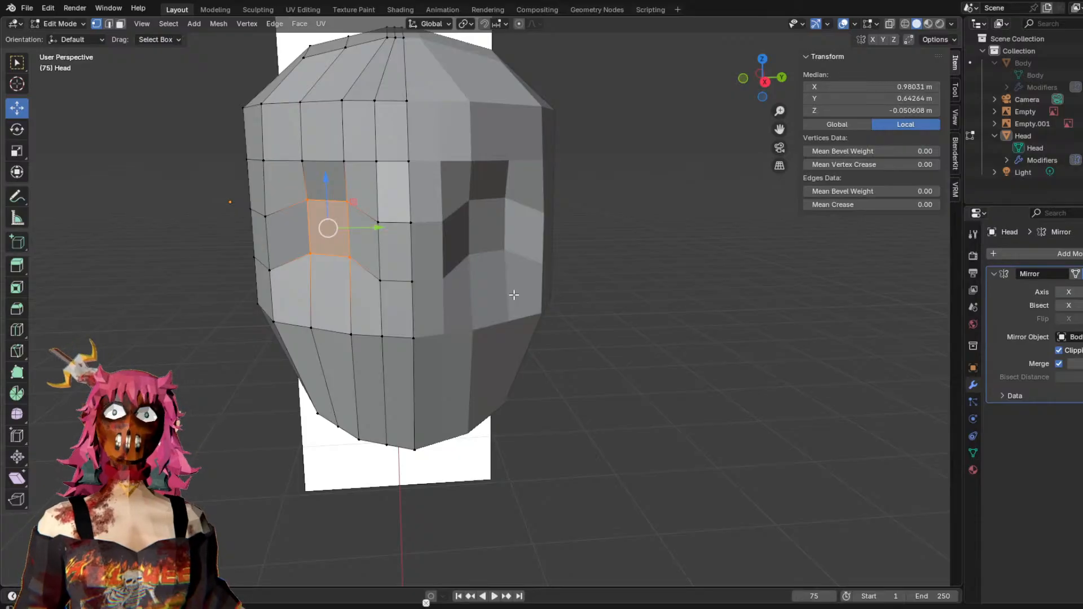
# Fine-tune the depth of the recessed eye face by moving it along X, and clear the selection.
pyautogui.moveTo(553, 175)
pyautogui.mouseDown(button='middle')
pyautogui.moveTo(645, 230)
pyautogui.moveTo(685, 235)
pyautogui.moveTo(689, 247)
pyautogui.moveTo(666, 254)
pyautogui.mouseUp(button='middle')
pyautogui.moveTo(552, 282); pyautogui.dragTo(532, 276)
pyautogui.moveTo(550, 240)
pyautogui.mouseDown(button='middle')
pyautogui.moveTo(508, 234)
pyautogui.moveTo(626, 246)
pyautogui.moveTo(567, 244)
pyautogui.mouseUp(button='middle')
pyautogui.moveTo(563, 292); pyautogui.dragTo(621, 290)
pyautogui.moveTo(650, 276)
pyautogui.mouseDown(button='middle')
pyautogui.moveTo(602, 254)
pyautogui.moveTo(527, 259)
pyautogui.moveTo(558, 269)
pyautogui.moveTo(346, 250)
pyautogui.mouseUp(button='middle')
pyautogui.moveTo(241, 276); pyautogui.dragTo(231, 283)
pyautogui.click(578, 341)
pyautogui.moveTo(578, 339)
pyautogui.mouseDown(button='middle')
pyautogui.moveTo(498, 315)
pyautogui.moveTo(547, 312)
pyautogui.moveTo(534, 317)
pyautogui.mouseUp(button='middle')
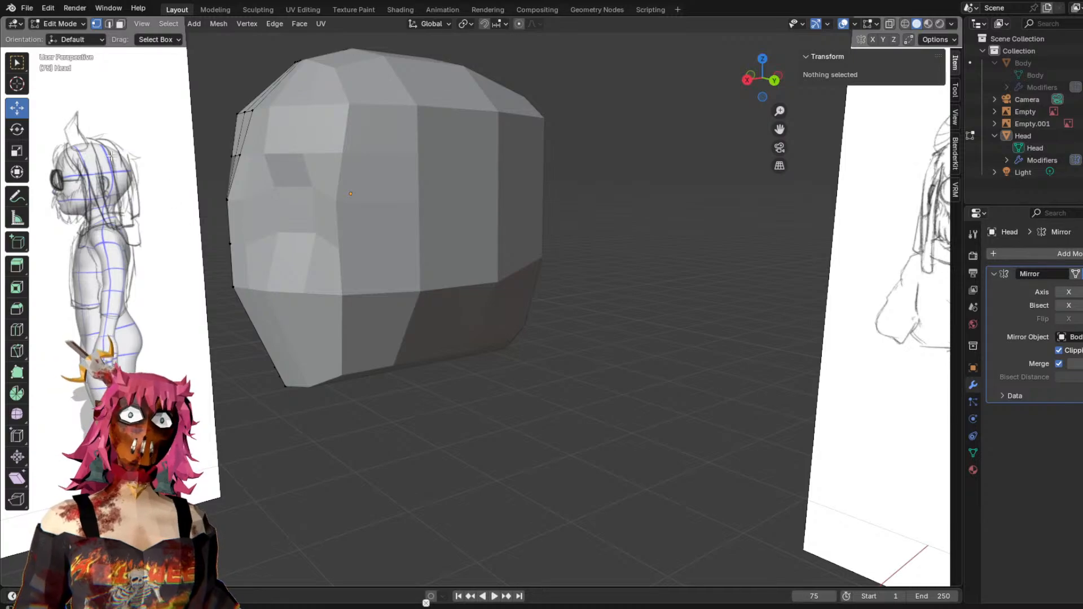
# Examine the eye sockets and face profile from the front and both sides.
pyautogui.moveTo(238, 204)
pyautogui.mouseDown(button='middle')
pyautogui.moveTo(341, 235)
pyautogui.moveTo(308, 232)
pyautogui.moveTo(371, 264)
pyautogui.moveTo(409, 252)
pyautogui.mouseUp(button='middle')
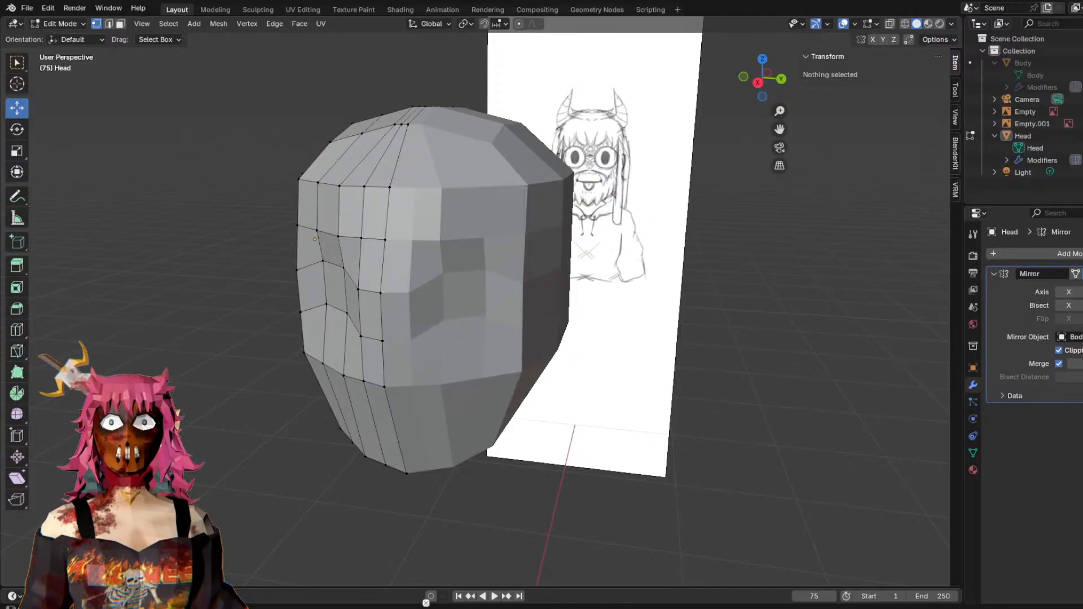
pyautogui.moveTo(266, 355); pyautogui.dragTo(405, 261, button='middle')
pyautogui.hotkey('ctrl', 'r')
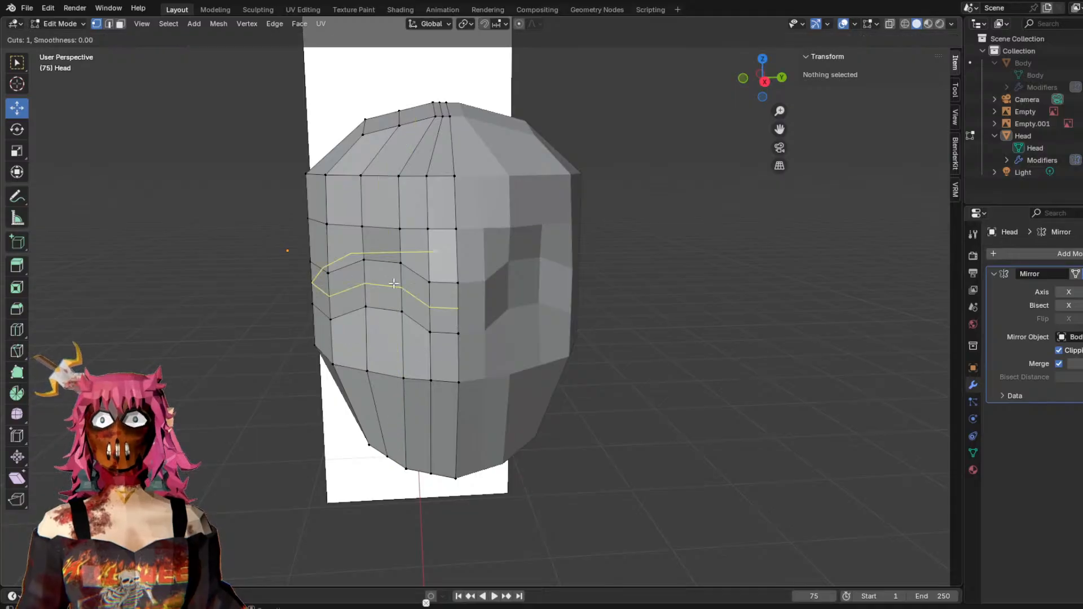
pyautogui.press('Escape')
pyautogui.moveTo(465, 287); pyautogui.dragTo(480, 277, button='middle')
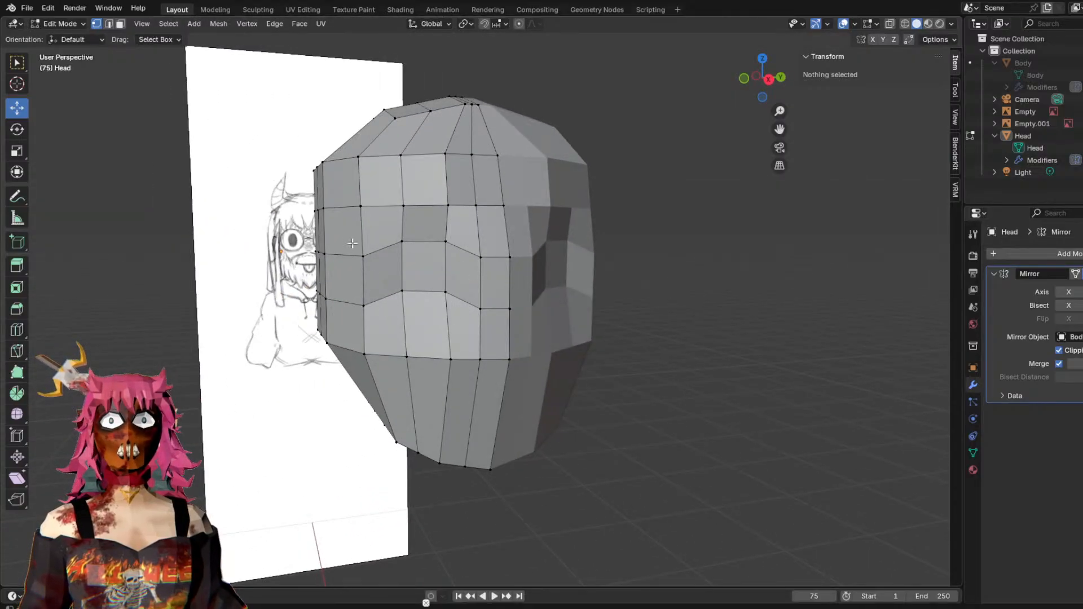
pyautogui.moveTo(551, 291); pyautogui.dragTo(588, 300, button='middle')
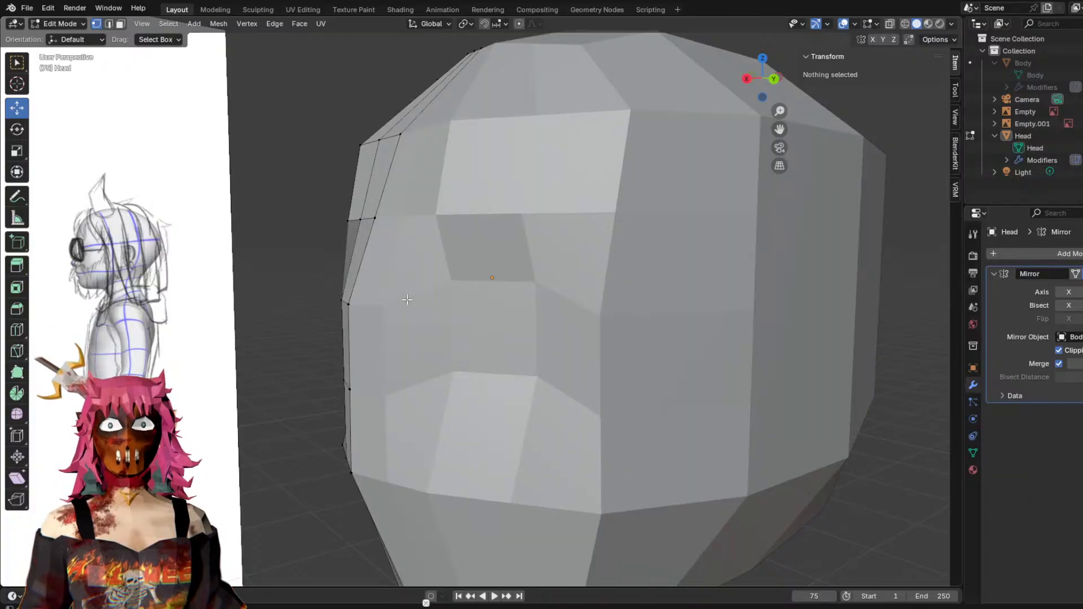
pyautogui.moveTo(392, 283); pyautogui.dragTo(425, 289, button='middle')
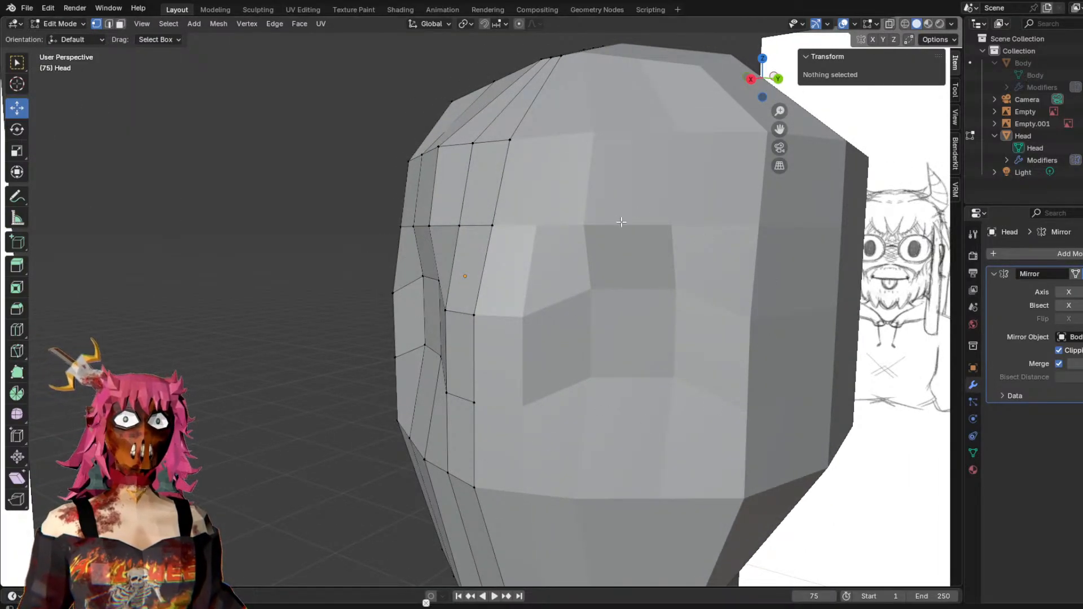
pyautogui.moveTo(701, 334); pyautogui.dragTo(432, 391, button='middle')
# Push the outer eye-corner vertex on the eye line into the head along X.
pyautogui.click(391, 421)
pyautogui.moveTo(391, 421); pyautogui.dragTo(299, 358, button='middle')
pyautogui.click(303, 336)
pyautogui.click(299, 277)
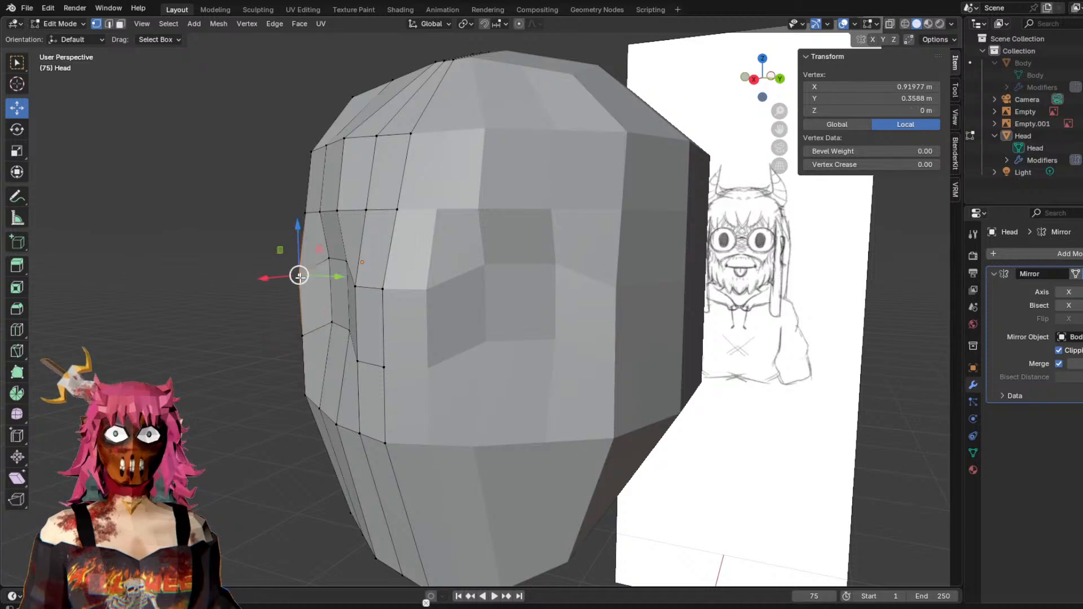
pyautogui.moveTo(284, 274); pyautogui.dragTo(349, 275)
pyautogui.moveTo(350, 275); pyautogui.dragTo(682, 276, button='middle')
pyautogui.moveTo(656, 281); pyautogui.dragTo(665, 282)
pyautogui.moveTo(664, 282); pyautogui.dragTo(469, 274, button='middle')
# Move the brow vertex above the inner eye corner along X to about 1.08 m.
pyautogui.keyDown('alt'); pyautogui.click(292, 223); pyautogui.keyUp('alt')
pyautogui.moveTo(293, 225); pyautogui.dragTo(388, 259, button='middle')
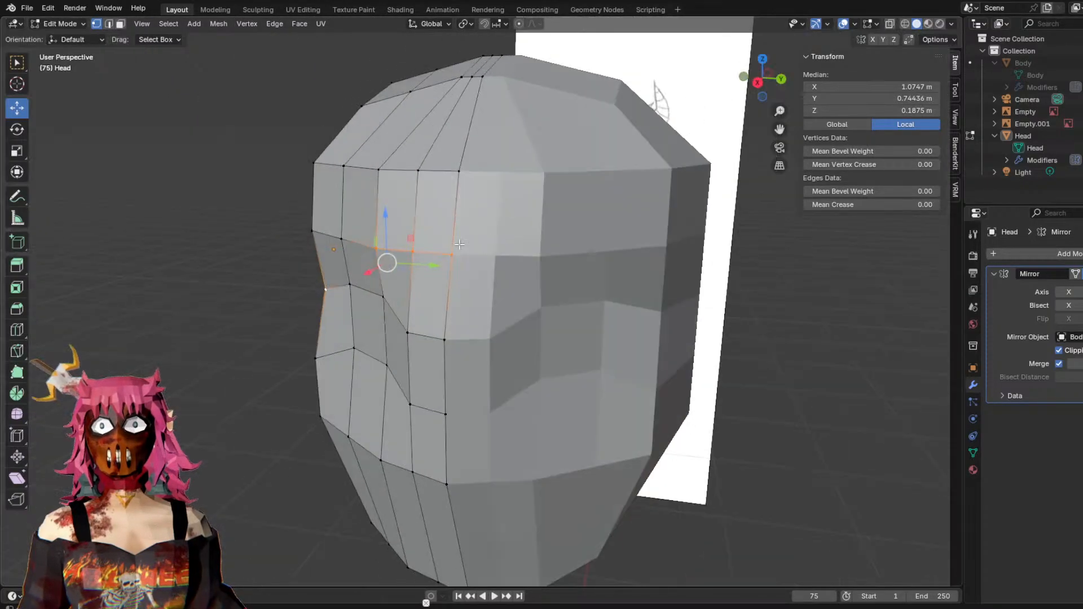
pyautogui.moveTo(315, 282); pyautogui.dragTo(288, 239, button='middle')
pyautogui.moveTo(286, 238); pyautogui.dragTo(317, 231)
pyautogui.moveTo(317, 232)
pyautogui.mouseDown(button='middle')
pyautogui.moveTo(282, 220)
pyautogui.moveTo(334, 248)
pyautogui.mouseUp(button='middle')
pyautogui.click(344, 255)
pyautogui.moveTo(318, 265); pyautogui.dragTo(328, 261)
pyautogui.moveTo(328, 260); pyautogui.dragTo(258, 226, button='middle')
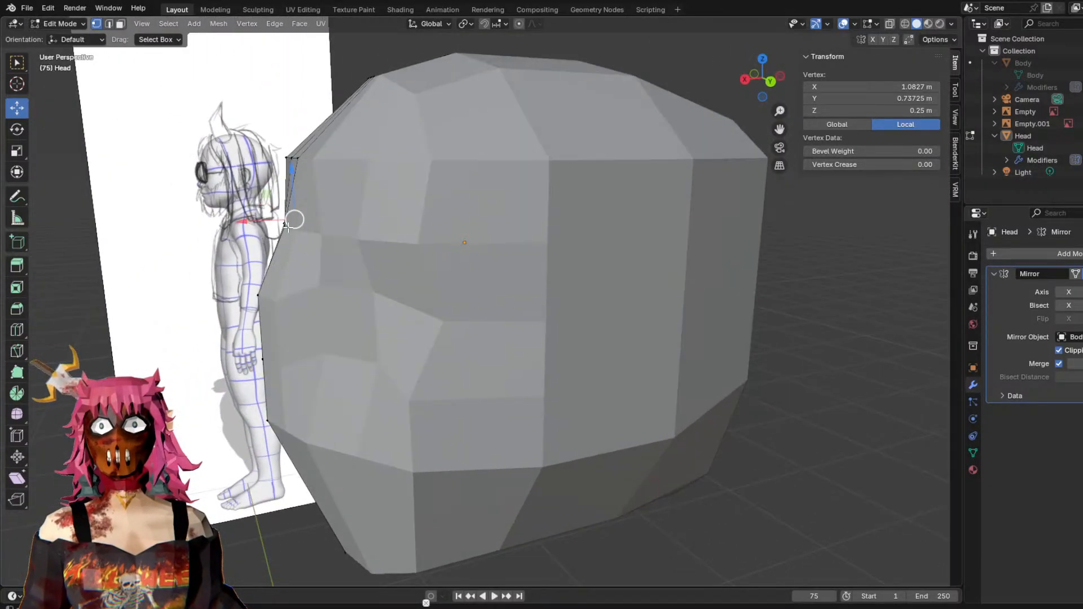
# Lower the six nose-bridge vertices beside the face's centre line along Z to a median of about -0.08 m.
pyautogui.click(200, 262)
pyautogui.moveTo(274, 372); pyautogui.dragTo(323, 376, button='middle')
pyautogui.moveTo(325, 226); pyautogui.dragTo(369, 266)
pyautogui.moveTo(417, 298)
pyautogui.mouseDown(button='middle')
pyautogui.moveTo(510, 314)
pyautogui.moveTo(427, 287)
pyautogui.mouseUp(button='middle')
pyautogui.keyDown('shift'); pyautogui.click(488, 394); pyautogui.keyUp('shift')
pyautogui.keyDown('shift'); pyautogui.click(526, 396); pyautogui.keyUp('shift')
pyautogui.keyDown('shift'); pyautogui.click(485, 318); pyautogui.keyUp('shift')
pyautogui.keyDown('shift'); pyautogui.click(526, 320); pyautogui.keyUp('shift')
pyautogui.moveTo(302, 257); pyautogui.dragTo(301, 283)
pyautogui.moveTo(345, 268)
pyautogui.mouseDown(button='middle')
pyautogui.moveTo(259, 251)
pyautogui.moveTo(342, 237)
pyautogui.mouseUp(button='middle')
pyautogui.click(746, 84)
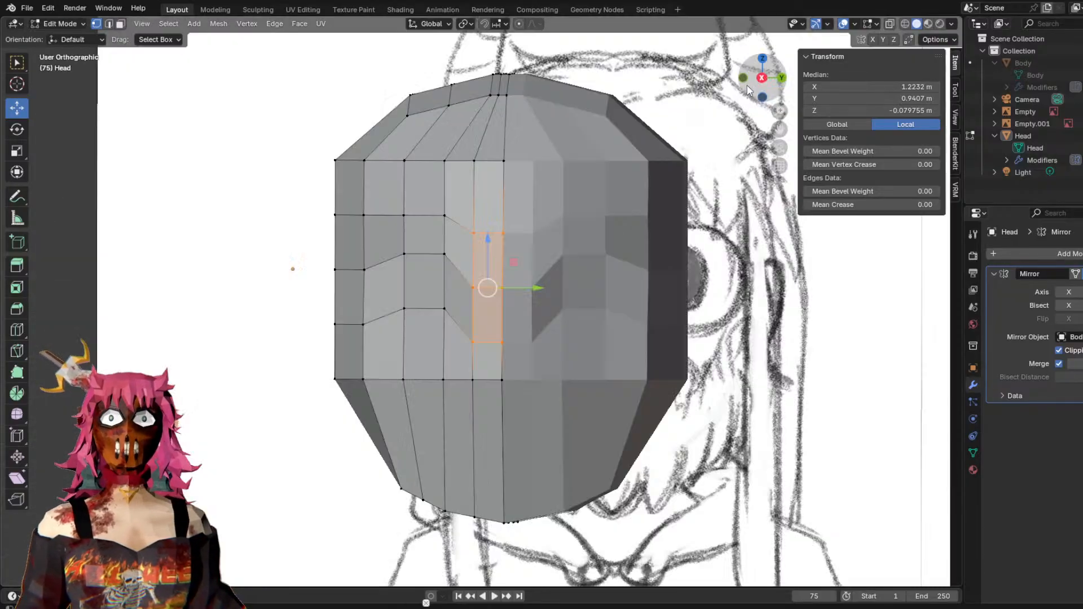
pyautogui.moveTo(572, 263); pyautogui.dragTo(606, 288, button='middle')
pyautogui.click(745, 314)
# Add two horizontal loop cuts across the lower face between the cheek line and the chin.
pyautogui.moveTo(761, 317)
pyautogui.mouseDown(button='middle')
pyautogui.moveTo(812, 336)
pyautogui.moveTo(864, 337)
pyautogui.moveTo(738, 346)
pyautogui.moveTo(764, 300)
pyautogui.moveTo(745, 321)
pyautogui.moveTo(662, 312)
pyautogui.moveTo(760, 304)
pyautogui.moveTo(722, 307)
pyautogui.moveTo(740, 310)
pyautogui.mouseUp(button='middle')
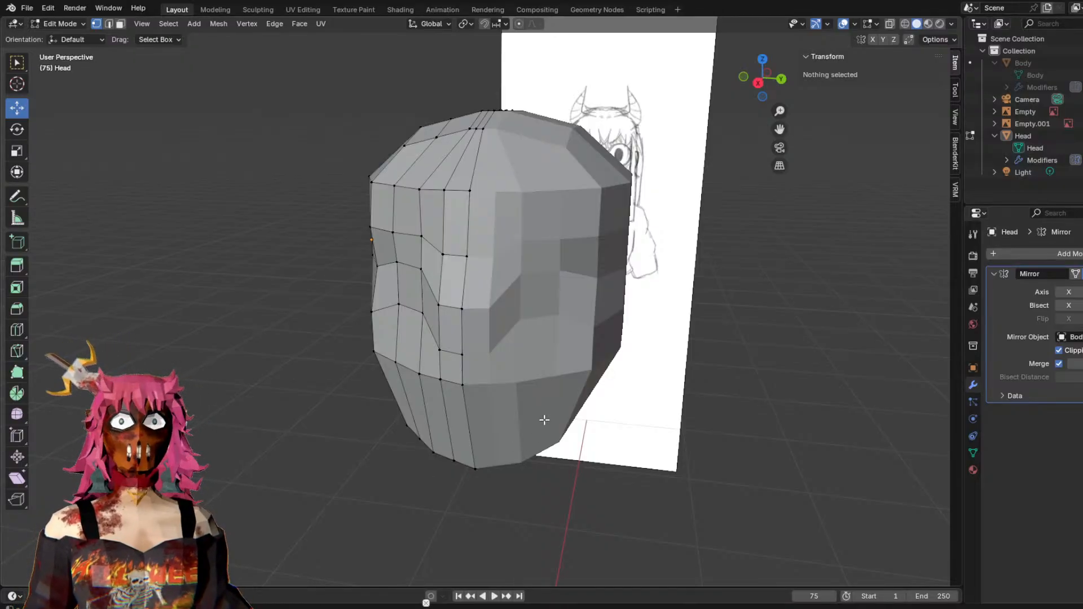
pyautogui.moveTo(581, 422)
pyautogui.mouseDown(button='middle')
pyautogui.moveTo(570, 419)
pyautogui.moveTo(625, 421)
pyautogui.moveTo(650, 400)
pyautogui.moveTo(472, 372)
pyautogui.mouseUp(button='middle')
pyautogui.keyDown('alt'); pyautogui.click(527, 449); pyautogui.keyUp('alt')
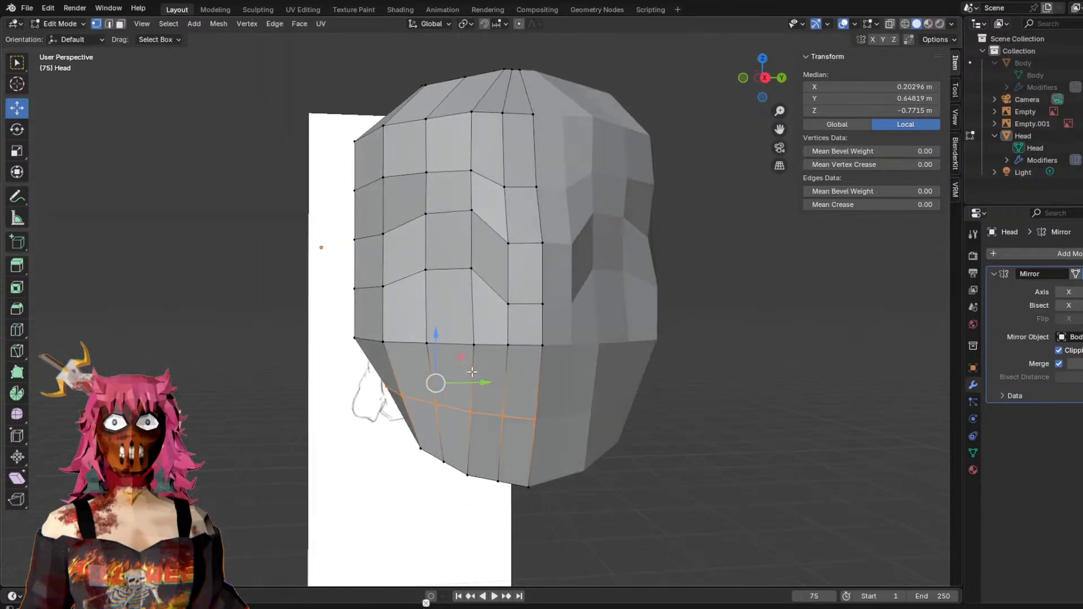
pyautogui.hotkey('alt', 'a')
pyautogui.hotkey('ctrl', 'r')
pyautogui.click(486, 397)
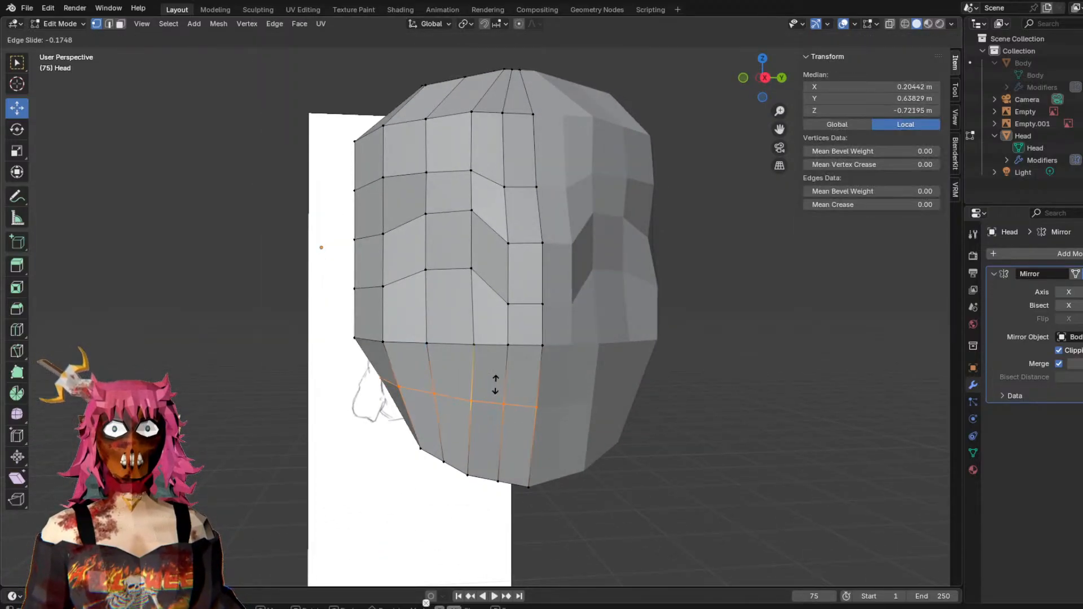
pyautogui.click(505, 371)
pyautogui.hotkey('ctrl', 'r')
pyautogui.click(479, 441)
pyautogui.click(479, 434)
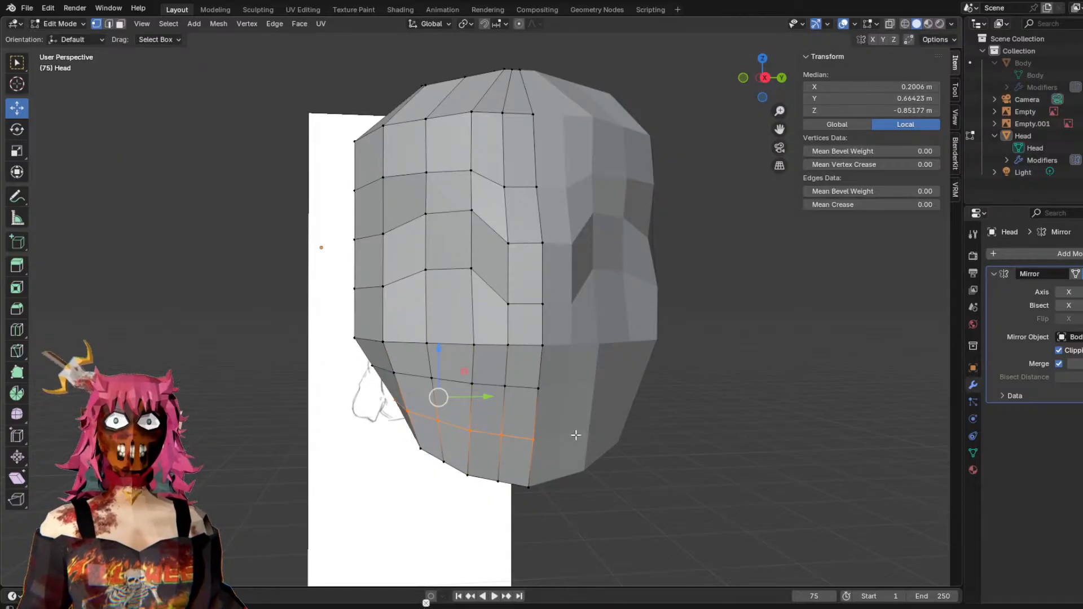
pyautogui.hotkey('alt', 'a')
# Push the front forehead edge near the centre line back along X to about 1.05 m.
pyautogui.moveTo(780, 428); pyautogui.dragTo(760, 441, button='middle')
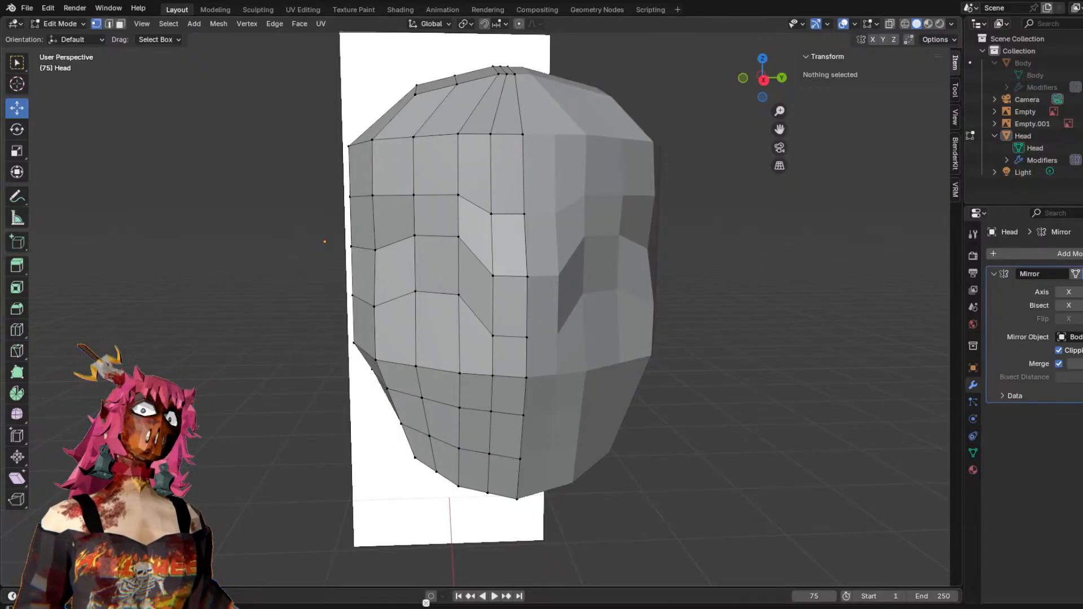
pyautogui.moveTo(510, 261); pyautogui.dragTo(678, 297, button='middle')
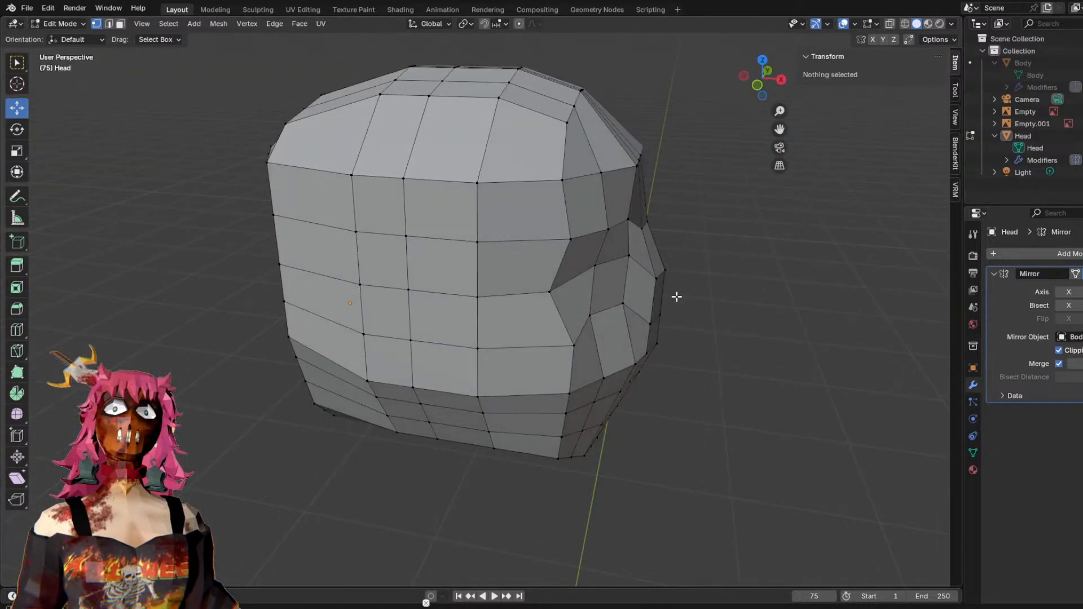
pyautogui.click(608, 231)
pyautogui.moveTo(610, 230); pyautogui.dragTo(331, 201, button='middle')
pyautogui.keyDown('alt'); pyautogui.click(324, 179); pyautogui.keyUp('alt')
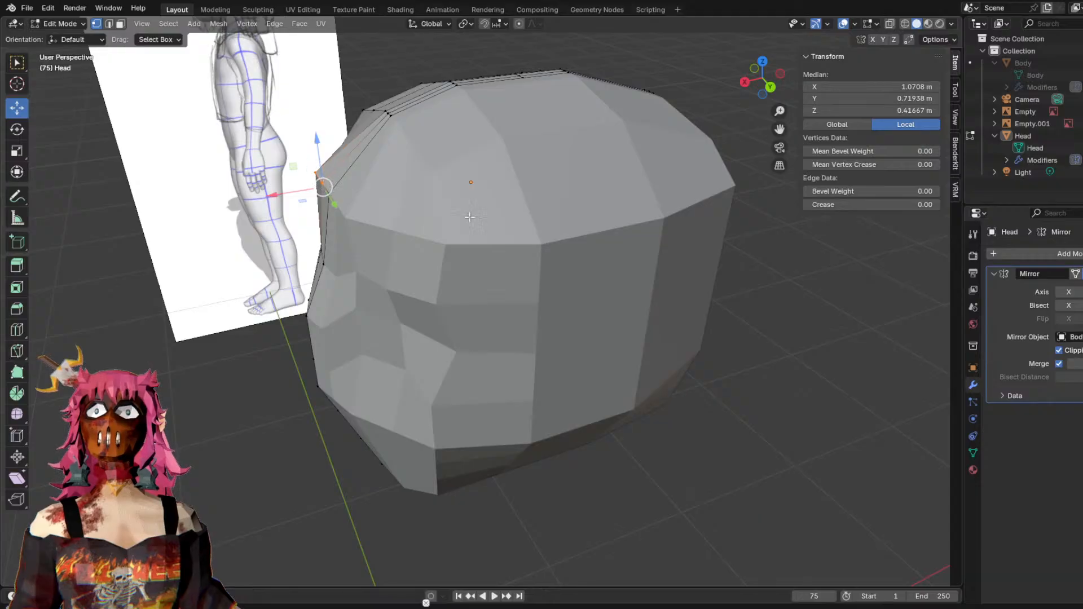
pyautogui.moveTo(463, 216); pyautogui.dragTo(465, 221, button='middle')
pyautogui.keyDown('shift'); pyautogui.click(335, 241); pyautogui.keyUp('shift')
pyautogui.moveTo(314, 225); pyautogui.dragTo(318, 222)
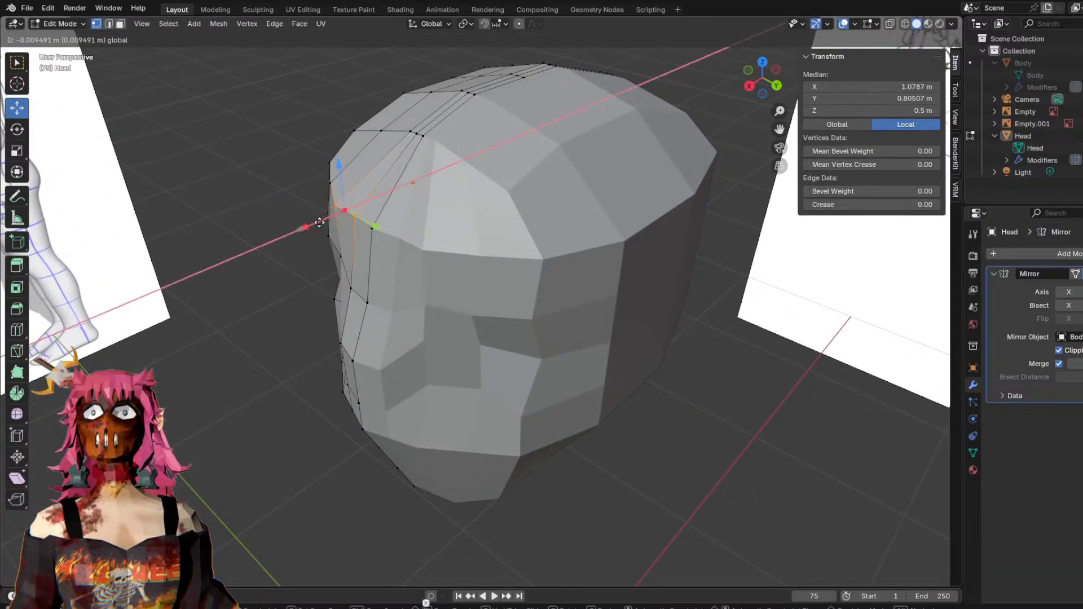
pyautogui.moveTo(340, 207); pyautogui.dragTo(324, 191, button='middle')
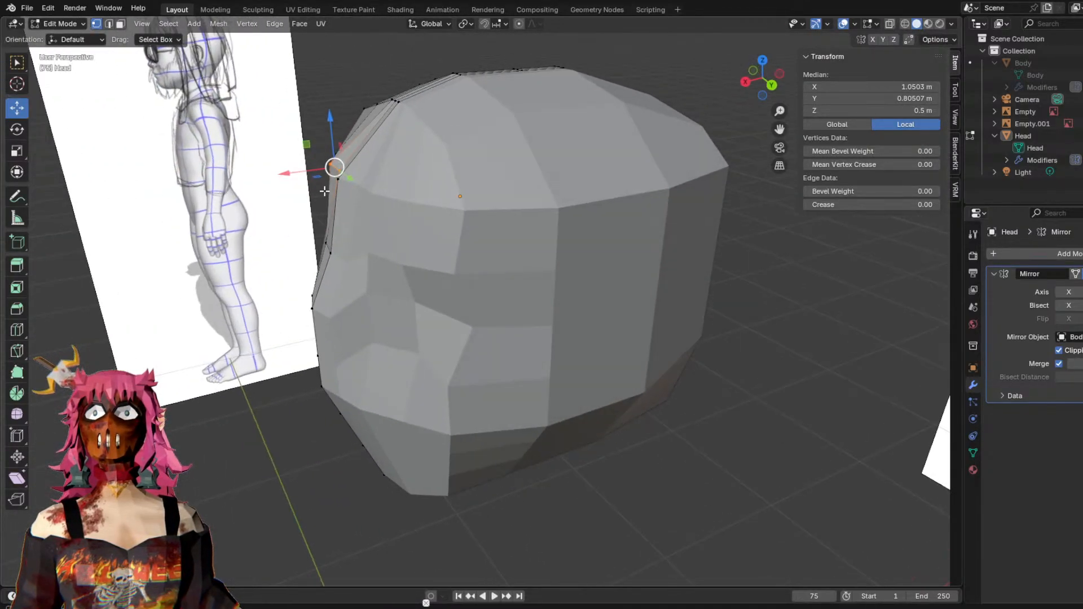
# Nudge a single front forehead vertex slightly forward along X and clear the selection.
pyautogui.moveTo(390, 197); pyautogui.dragTo(360, 220, button='middle')
pyautogui.click(374, 210)
pyautogui.moveTo(291, 203); pyautogui.dragTo(284, 204)
pyautogui.moveTo(350, 218); pyautogui.dragTo(350, 275, button='middle')
pyautogui.click(290, 295)
pyautogui.moveTo(290, 295); pyautogui.dragTo(261, 284, button='middle')
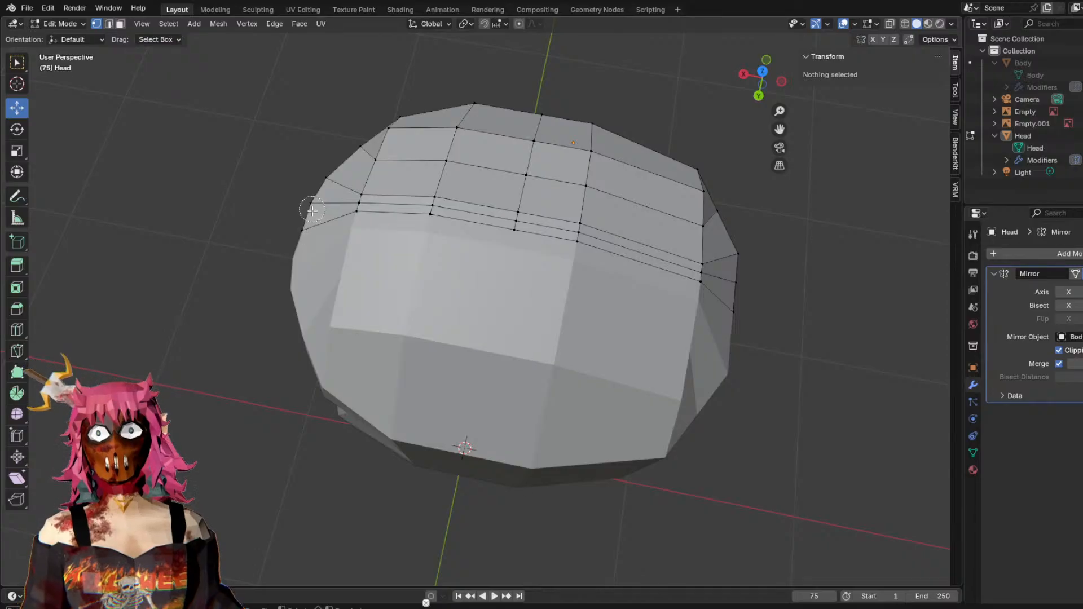
# Push the forehead's front centre vertex back to round the brow outline as seen from above.
pyautogui.click(299, 229)
pyautogui.moveTo(264, 227); pyautogui.dragTo(286, 206)
pyautogui.click(229, 220)
pyautogui.click(302, 228)
pyautogui.keyDown('shift'); pyautogui.click(317, 175); pyautogui.keyUp('shift')
pyautogui.moveTo(286, 207); pyautogui.dragTo(307, 131, button='middle')
pyautogui.click(266, 95)
# Push the centre-line brow vertex back along X to about 1.17 m and clear the selection.
pyautogui.moveTo(267, 94); pyautogui.dragTo(334, 228, button='middle')
pyautogui.click(334, 227)
pyautogui.moveTo(290, 229); pyautogui.dragTo(297, 228)
pyautogui.moveTo(298, 228); pyautogui.dragTo(565, 299, button='middle')
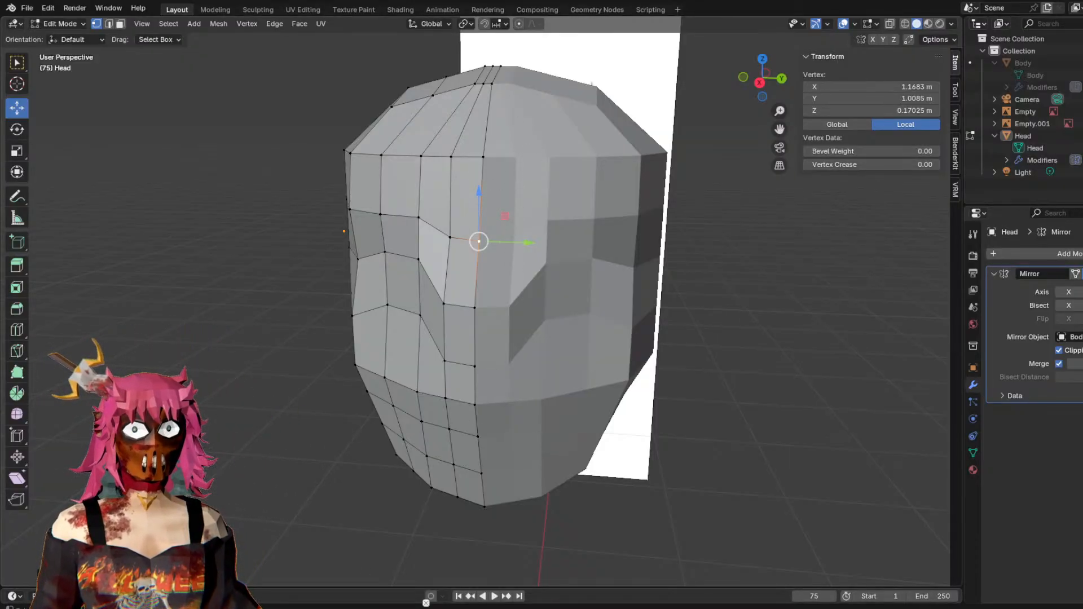
pyautogui.click(430, 551)
pyautogui.moveTo(514, 345); pyautogui.dragTo(602, 341, button='middle')
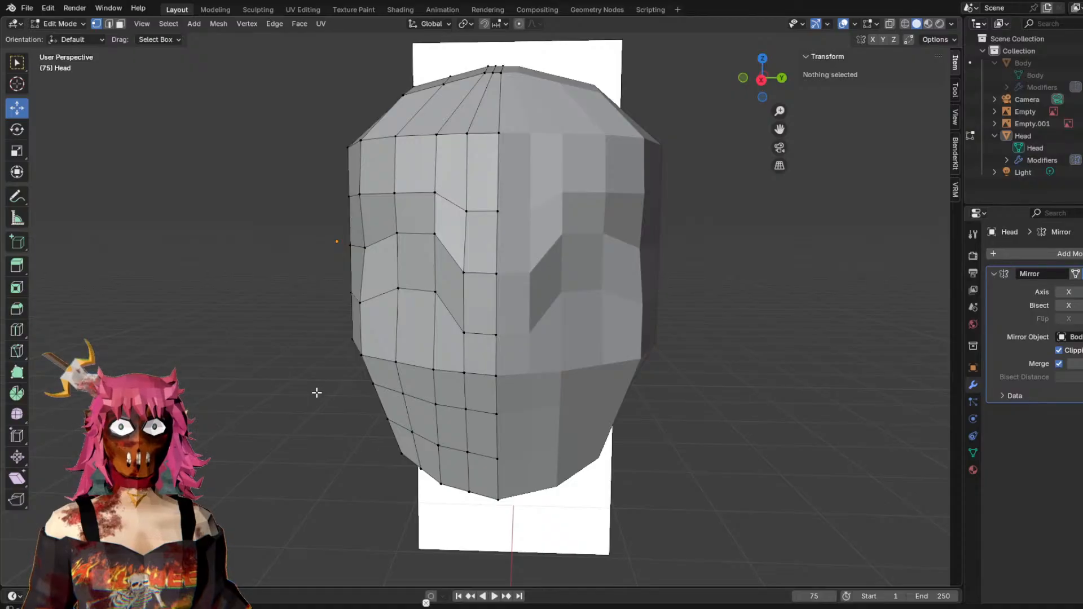
# Move the outer lower eye-socket vertex along X to about 0.85 m.
pyautogui.moveTo(561, 313)
pyautogui.mouseDown(button='middle')
pyautogui.moveTo(779, 291)
pyautogui.moveTo(565, 295)
pyautogui.mouseUp(button='middle')
pyautogui.click(335, 294)
pyautogui.moveTo(334, 290); pyautogui.dragTo(595, 361, button='middle')
pyautogui.press('g')
pyautogui.press('x')
pyautogui.click(317, 297)
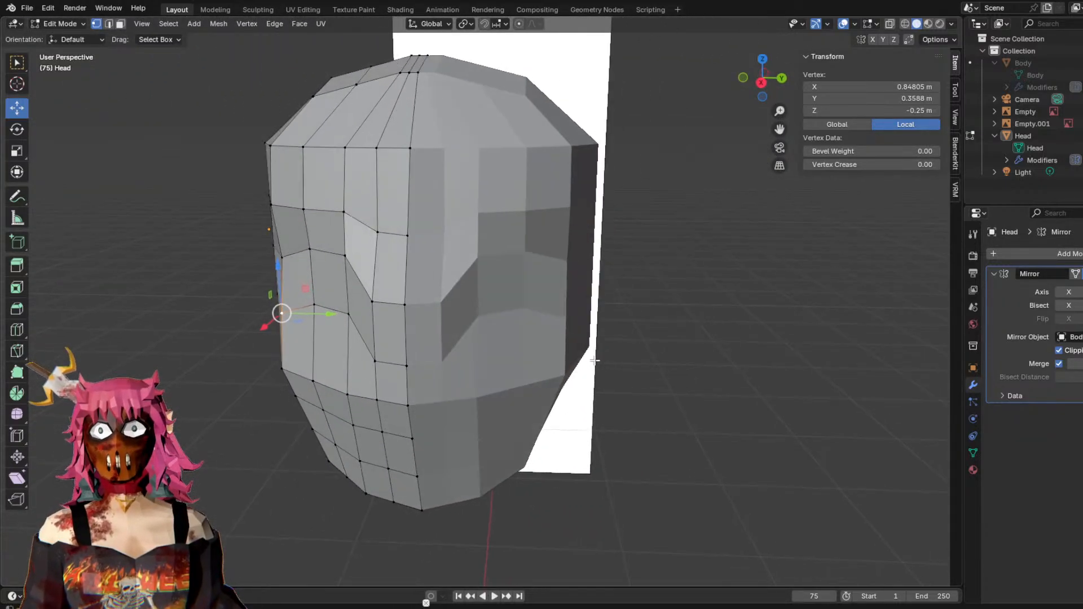
# Shift the inner upper eye-socket vertex along Y toward the nose.
pyautogui.moveTo(358, 260); pyautogui.dragTo(412, 280, button='middle')
pyautogui.click(359, 310)
pyautogui.moveTo(594, 277); pyautogui.dragTo(561, 274, button='middle')
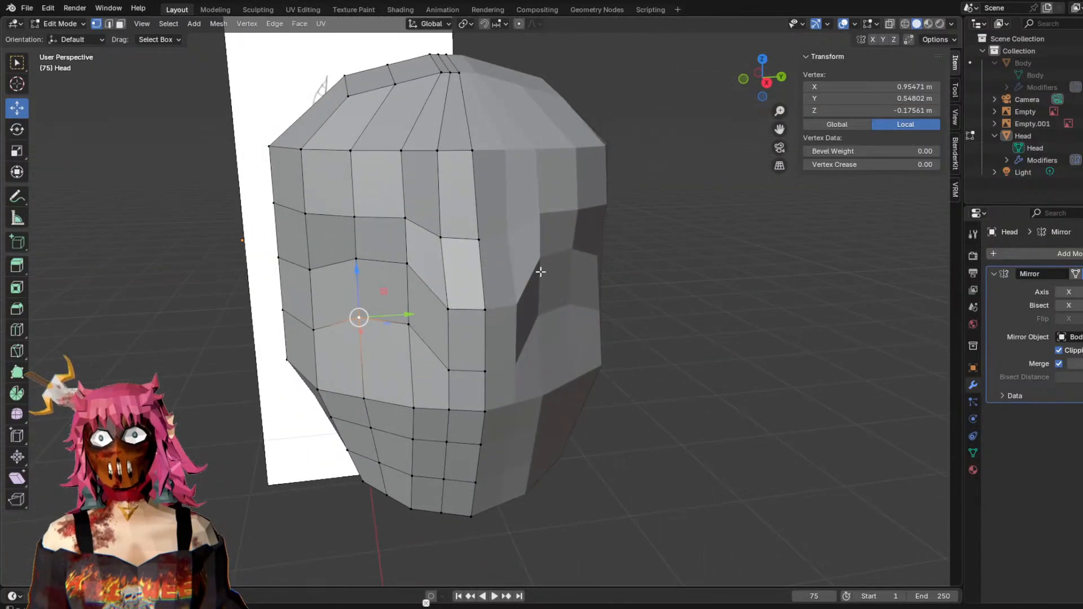
pyautogui.moveTo(427, 268)
pyautogui.mouseDown(button='middle')
pyautogui.moveTo(395, 269)
pyautogui.moveTo(453, 272)
pyautogui.mouseUp(button='middle')
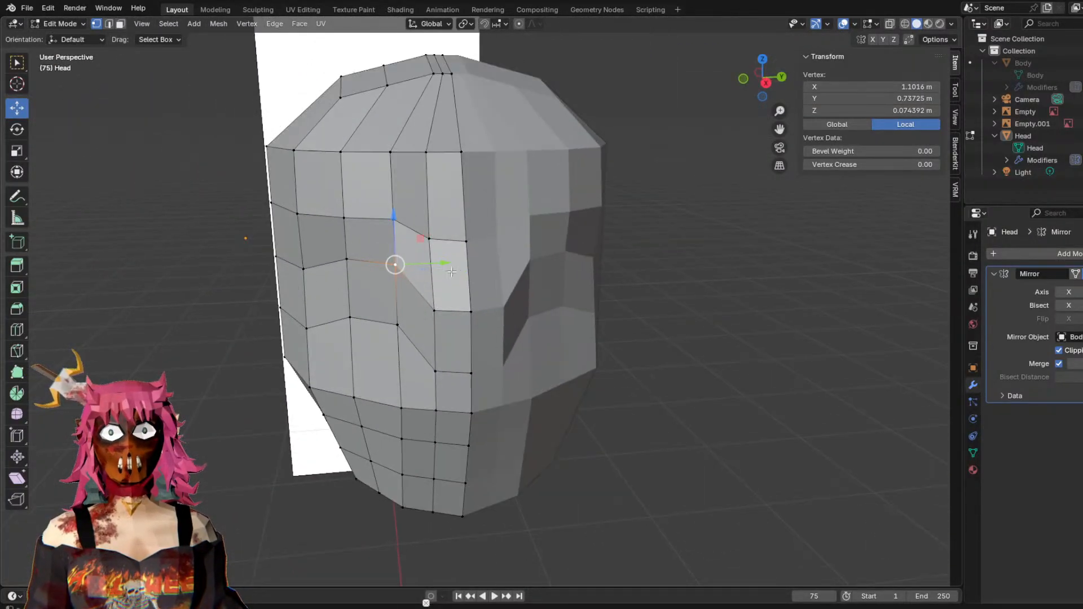
pyautogui.moveTo(426, 265); pyautogui.dragTo(445, 266)
pyautogui.click(404, 263)
pyautogui.moveTo(404, 263)
pyautogui.mouseDown(button='middle')
pyautogui.moveTo(454, 234)
pyautogui.moveTo(398, 258)
pyautogui.mouseUp(button='middle')
# Pull the brow vertex beside the centre line forward along X and shift it along Y toward the nose.
pyautogui.click(292, 235)
pyautogui.moveTo(292, 235); pyautogui.dragTo(254, 233, button='middle')
pyautogui.moveTo(266, 206); pyautogui.dragTo(242, 206)
pyautogui.moveTo(241, 206); pyautogui.dragTo(456, 209, button='middle')
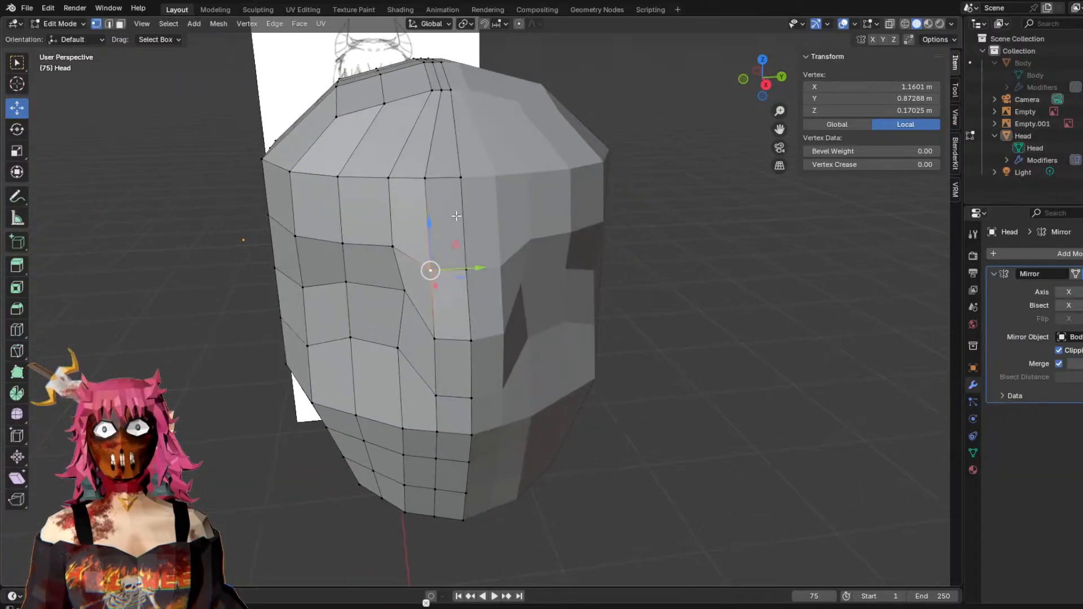
pyautogui.moveTo(458, 267); pyautogui.dragTo(467, 267)
pyautogui.moveTo(467, 267); pyautogui.dragTo(367, 241, button='middle')
pyautogui.moveTo(262, 225); pyautogui.dragTo(254, 225)
pyautogui.moveTo(254, 225); pyautogui.dragTo(460, 260, button='middle')
# Fine-tune the vertices around the inner eye corner with small moves along X.
pyautogui.scroll(4, 330, 258)
pyautogui.press('c')
pyautogui.click(326, 243)
pyautogui.moveTo(299, 248); pyautogui.dragTo(314, 245)
pyautogui.moveTo(338, 241); pyautogui.dragTo(479, 259, button='middle')
pyautogui.click(575, 267)
pyautogui.moveTo(575, 266); pyautogui.dragTo(442, 256, button='middle')
pyautogui.moveTo(253, 258); pyautogui.dragTo(256, 256)
# Select the four vertices of the face between the inner upper eye corner and nose bridge and apply Smooth Vertices.
pyautogui.moveTo(257, 256); pyautogui.dragTo(499, 290, button='middle')
pyautogui.keyDown('shift'); pyautogui.click(540, 355); pyautogui.keyUp('shift')
pyautogui.keyDown('shift'); pyautogui.click(556, 218); pyautogui.keyUp('shift')
pyautogui.keyDown('shift'); pyautogui.click(476, 175); pyautogui.keyUp('shift')
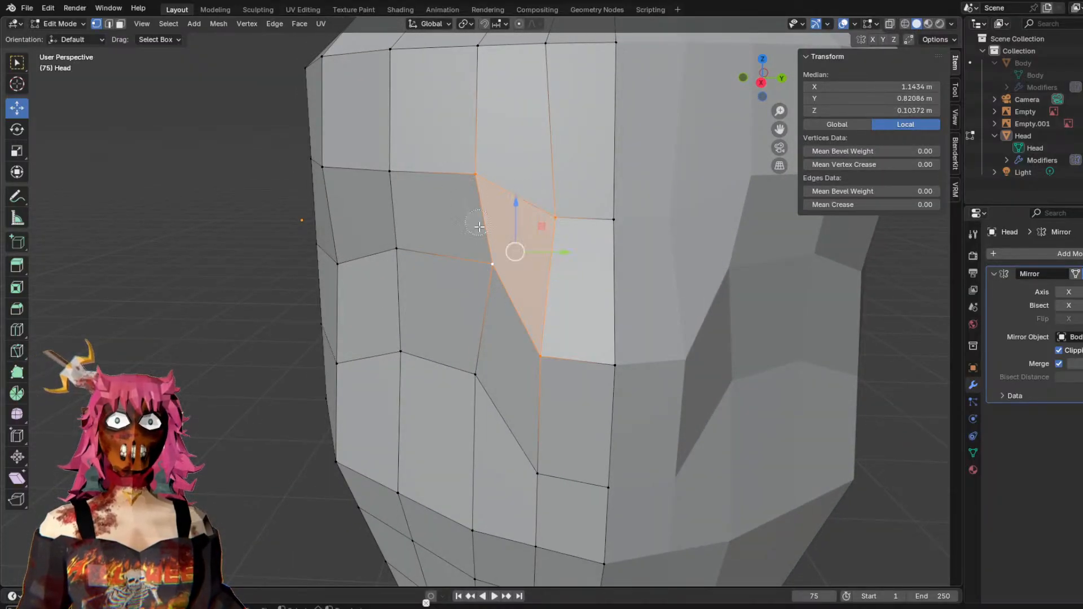
pyautogui.click(206, 307)
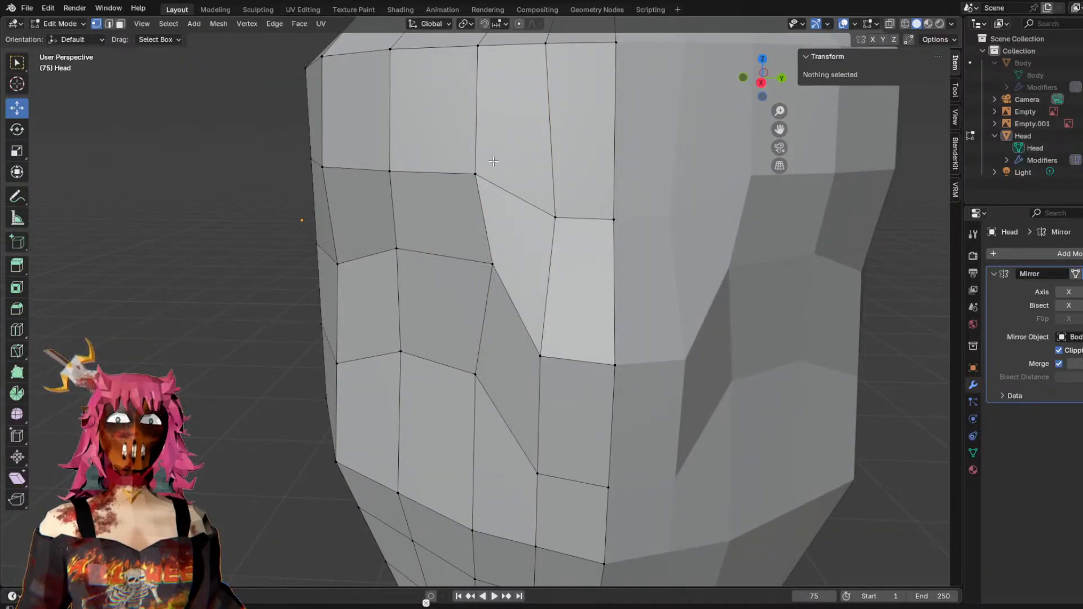
pyautogui.hotkey('ctrl', 'z')
pyautogui.hotkey('ctrl', 'v')
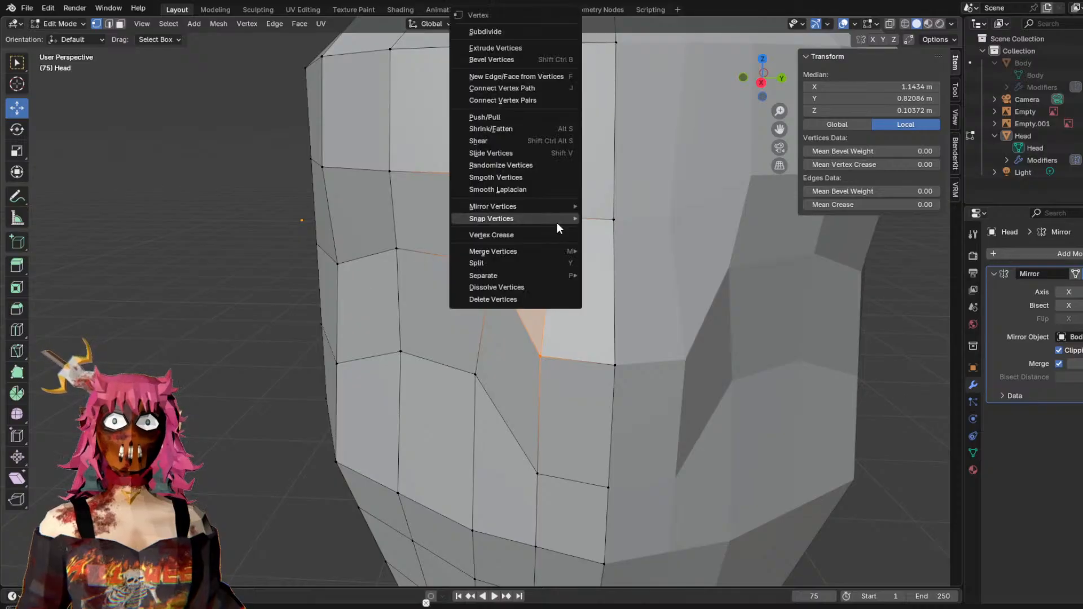
pyautogui.click(538, 180)
pyautogui.moveTo(506, 190); pyautogui.dragTo(427, 318, button='middle')
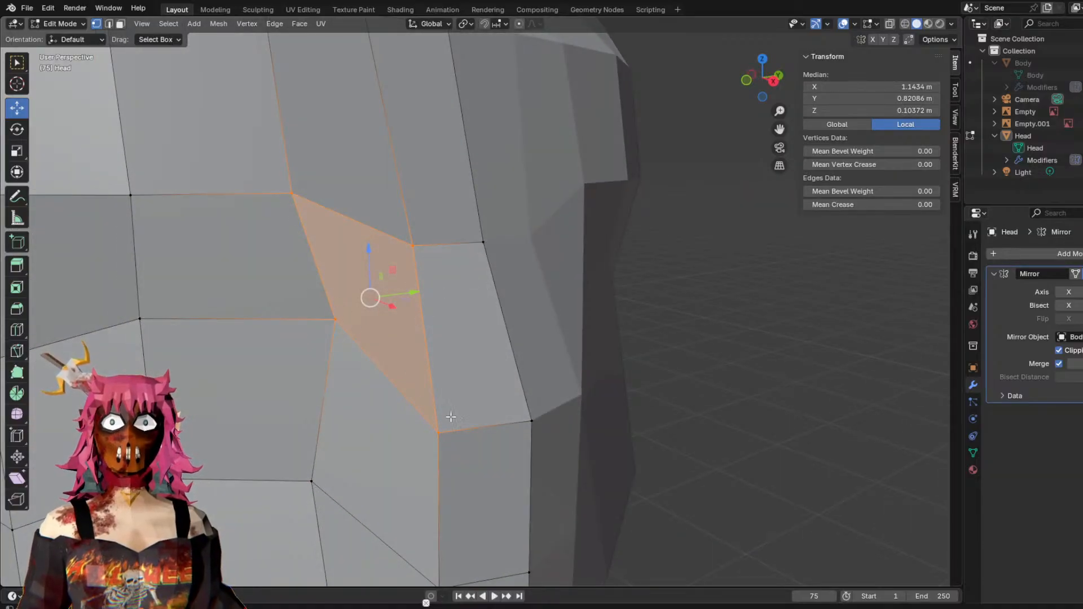
pyautogui.moveTo(411, 302); pyautogui.dragTo(520, 296, button='middle')
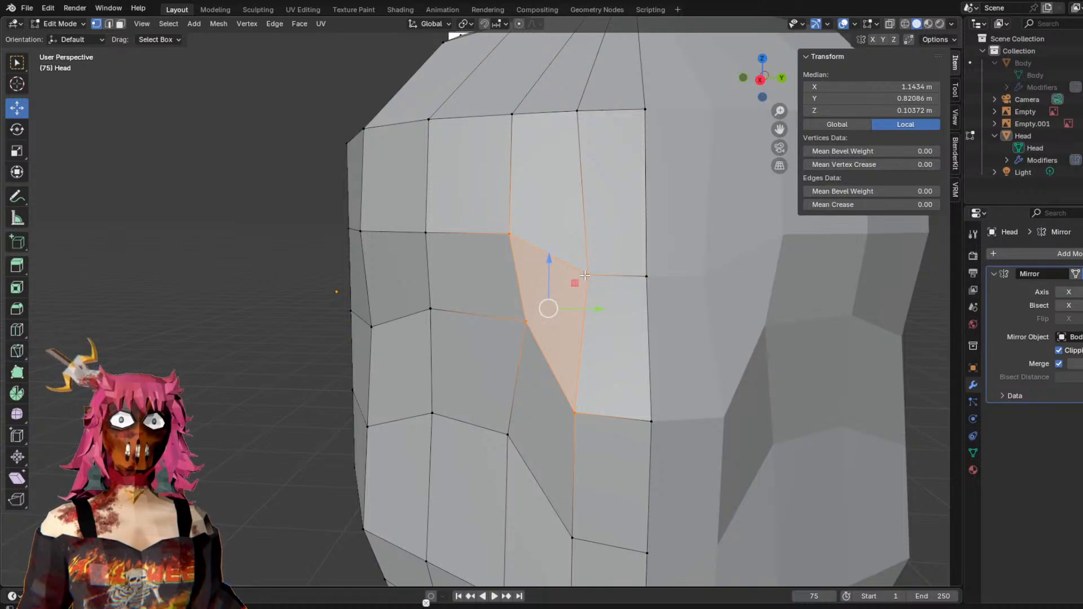
pyautogui.moveTo(525, 296); pyautogui.dragTo(477, 297, button='middle')
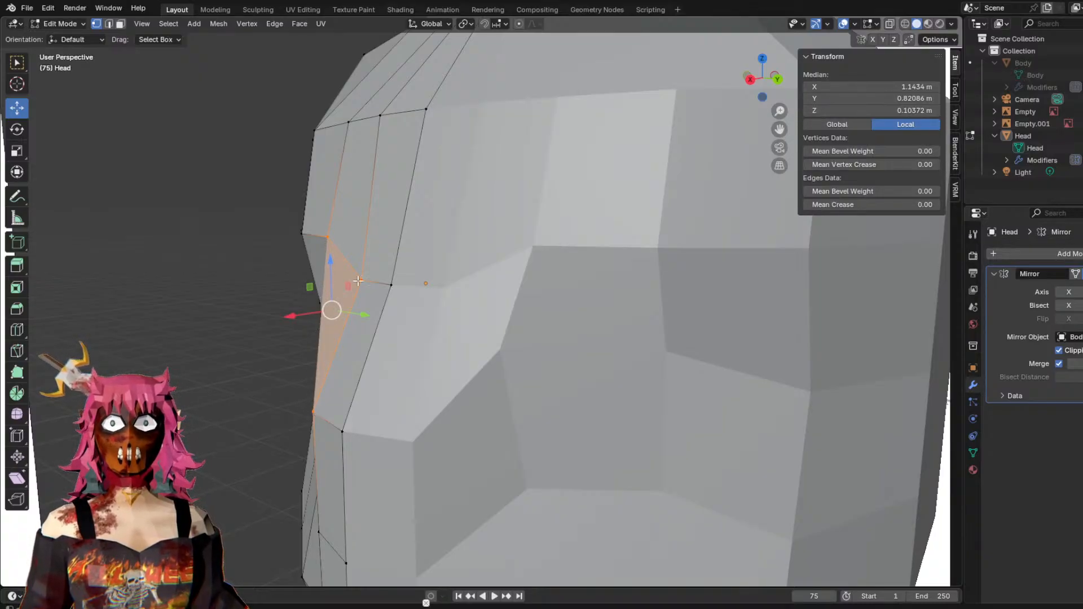
pyautogui.moveTo(321, 299); pyautogui.dragTo(404, 295, button='middle')
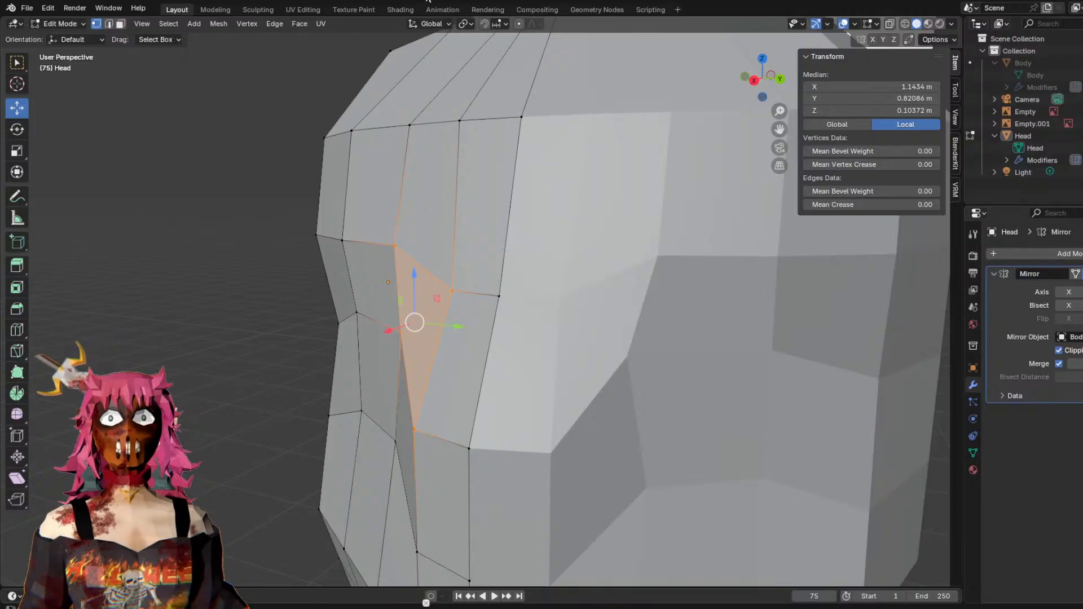
pyautogui.hotkey('ctrl', 'v')
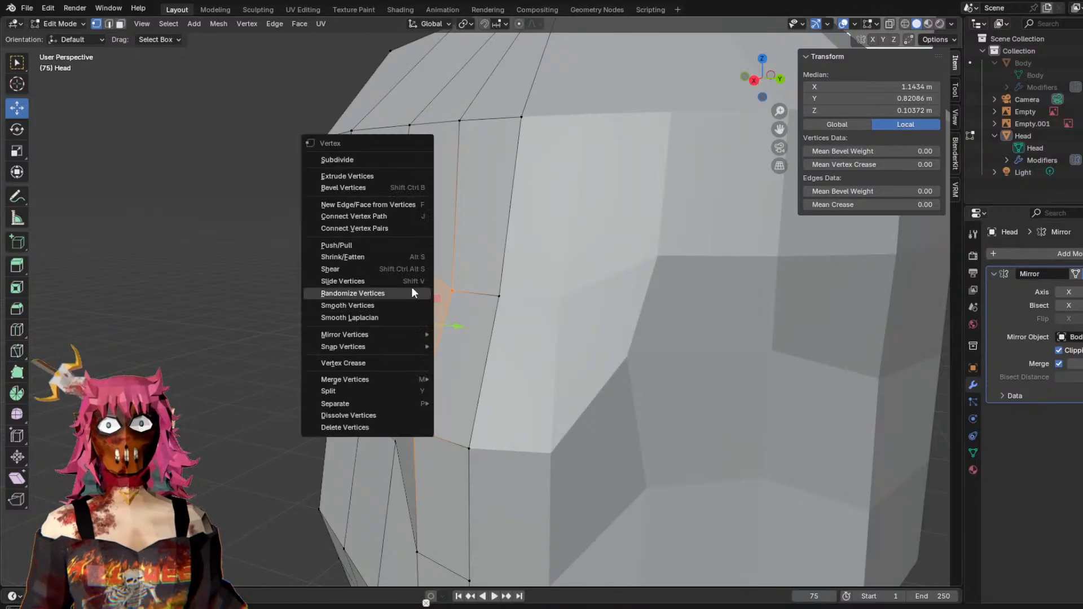
pyautogui.click(386, 306)
pyautogui.moveTo(443, 308)
pyautogui.mouseDown(button='middle')
pyautogui.moveTo(569, 310)
pyautogui.moveTo(411, 299)
pyautogui.moveTo(435, 318)
pyautogui.moveTo(441, 299)
pyautogui.mouseUp(button='middle')
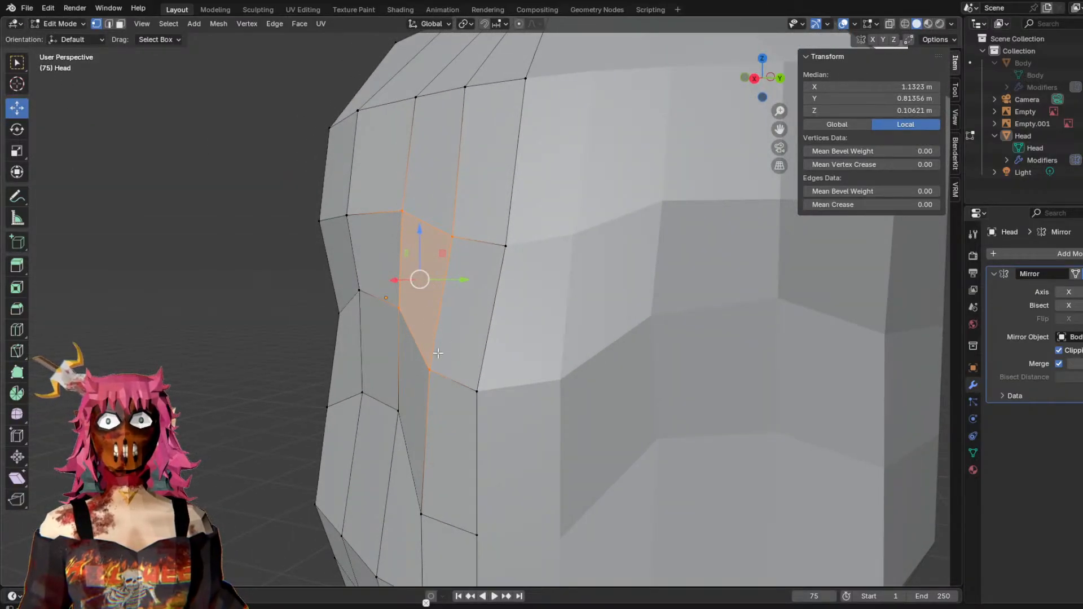
# Select the lower inner eye-corner vertex, adjust its position, and undo the last move.
pyautogui.moveTo(446, 244); pyautogui.dragTo(343, 370, button='middle')
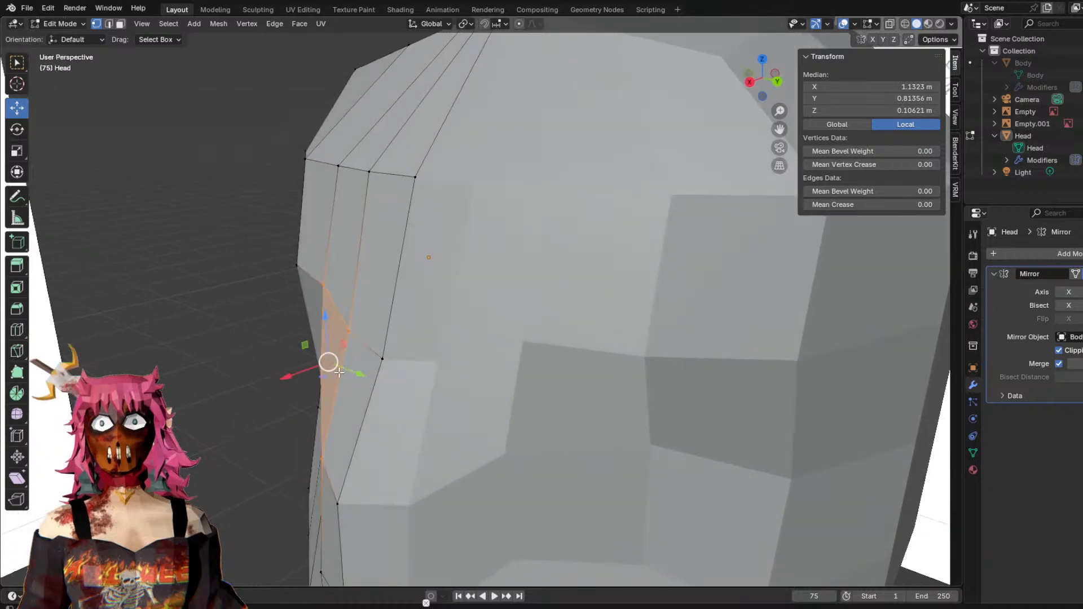
pyautogui.moveTo(323, 442); pyautogui.dragTo(397, 284, button='middle')
pyautogui.moveTo(266, 282); pyautogui.dragTo(208, 293, button='middle')
pyautogui.click(208, 293)
pyautogui.moveTo(330, 279)
pyautogui.mouseDown(button='middle')
pyautogui.moveTo(399, 284)
pyautogui.moveTo(330, 283)
pyautogui.mouseUp(button='middle')
pyautogui.click(373, 288)
pyautogui.moveTo(271, 281); pyautogui.dragTo(294, 280)
pyautogui.moveTo(293, 280); pyautogui.dragTo(361, 309, button='middle')
pyautogui.moveTo(364, 311); pyautogui.dragTo(377, 318)
pyautogui.moveTo(377, 318); pyautogui.dragTo(463, 319, button='middle')
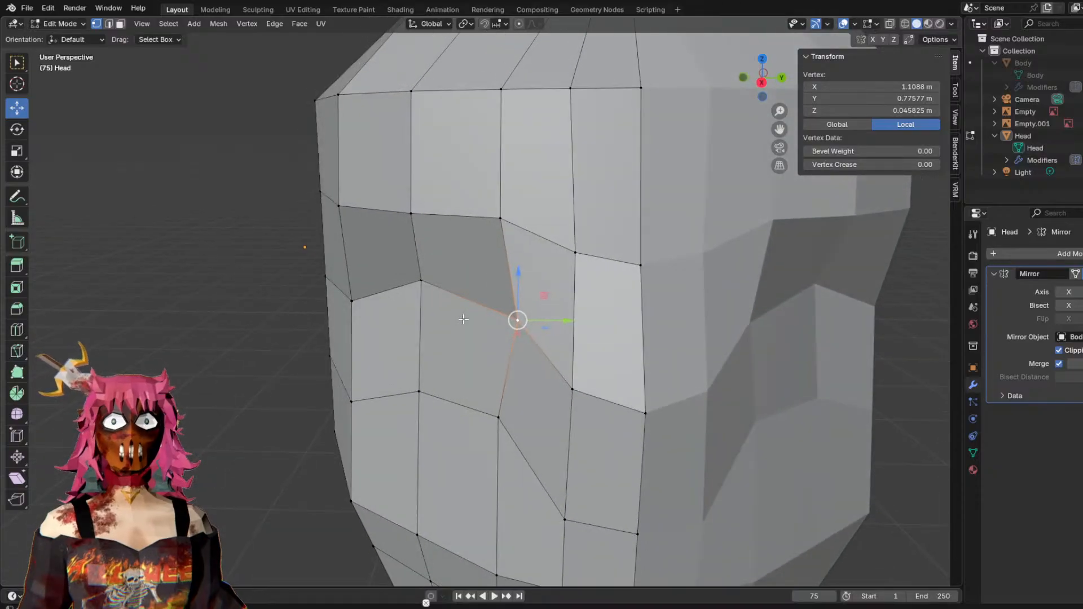
pyautogui.hotkey('ctrl', 'z')
# Examine the eye sockets and brow of the whole head from front and three-quarter views.
pyautogui.click(502, 222)
pyautogui.moveTo(541, 237); pyautogui.dragTo(615, 299, button='middle')
pyautogui.scroll(-5, 536, 254)
pyautogui.click(637, 298)
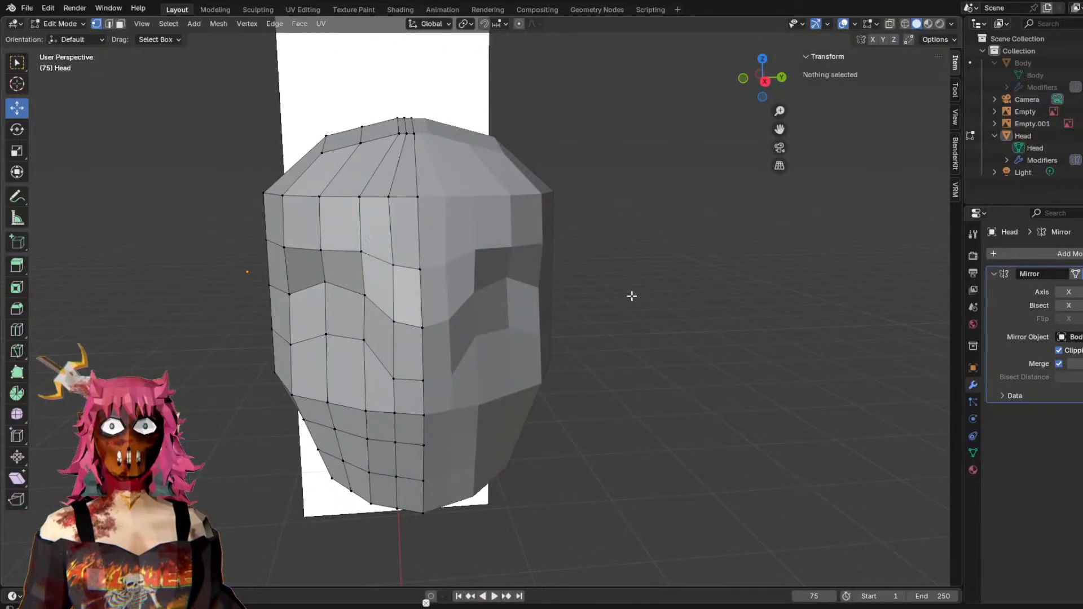
pyautogui.scroll(2, 632, 297)
pyautogui.keyDown('shift'); pyautogui.moveTo(508, 273); pyautogui.dragTo(596, 261, button='middle'); pyautogui.keyUp('shift')
pyautogui.scroll(-4, 596, 260)
pyautogui.moveTo(573, 295)
pyautogui.mouseDown(button='middle')
pyautogui.moveTo(598, 331)
pyautogui.moveTo(677, 336)
pyautogui.moveTo(569, 328)
pyautogui.moveTo(648, 322)
pyautogui.moveTo(618, 306)
pyautogui.mouseUp(button='middle')
pyautogui.scroll(3, 620, 295)
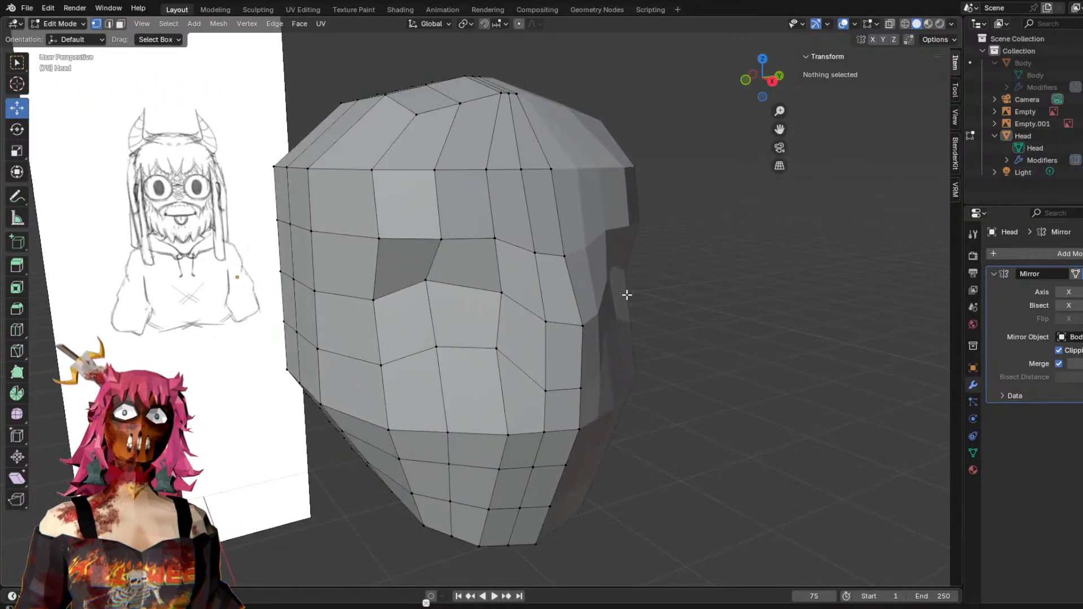
# Reposition the vertex at the lower inner corner of the eye socket with small moves, checking from two angles.
pyautogui.moveTo(663, 305)
pyautogui.mouseDown(button='middle')
pyautogui.moveTo(604, 307)
pyautogui.moveTo(588, 296)
pyautogui.moveTo(699, 294)
pyautogui.moveTo(611, 309)
pyautogui.mouseUp(button='middle')
pyautogui.click(444, 295)
pyautogui.moveTo(525, 297); pyautogui.dragTo(607, 296, button='middle')
pyautogui.moveTo(500, 311); pyautogui.dragTo(494, 308)
pyautogui.moveTo(494, 309); pyautogui.dragTo(559, 290, button='middle')
pyautogui.moveTo(559, 290); pyautogui.dragTo(531, 291)
pyautogui.moveTo(651, 293); pyautogui.dragTo(581, 289, button='middle')
pyautogui.click(124, 335)
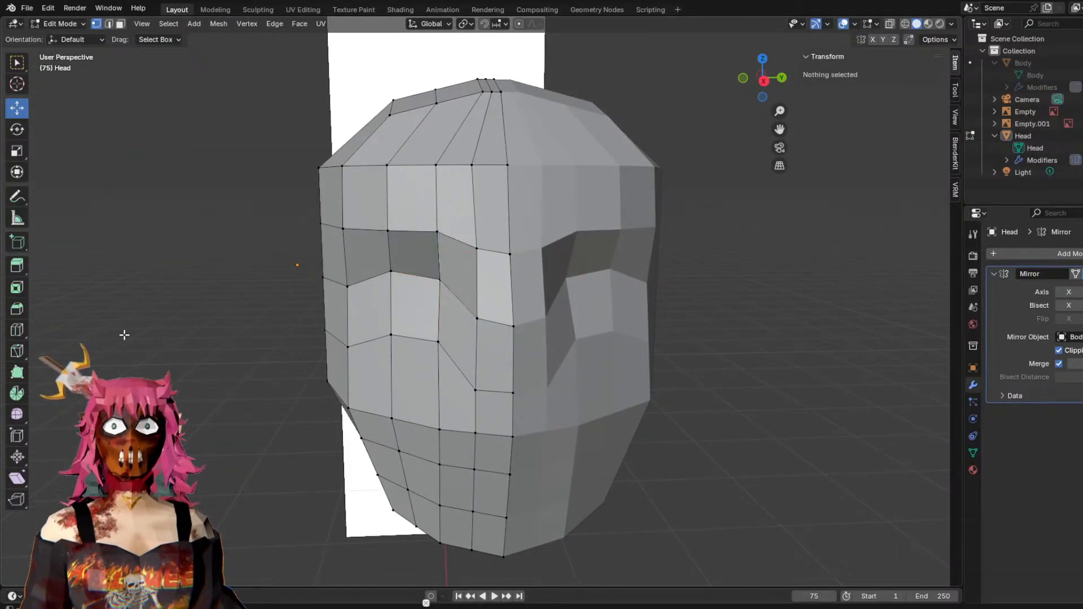
# Add one centred horizontal loop cut through the eye socket and nose bridge, without sliding it.
pyautogui.hotkey('ctrl', 'r')
pyautogui.click(475, 266)
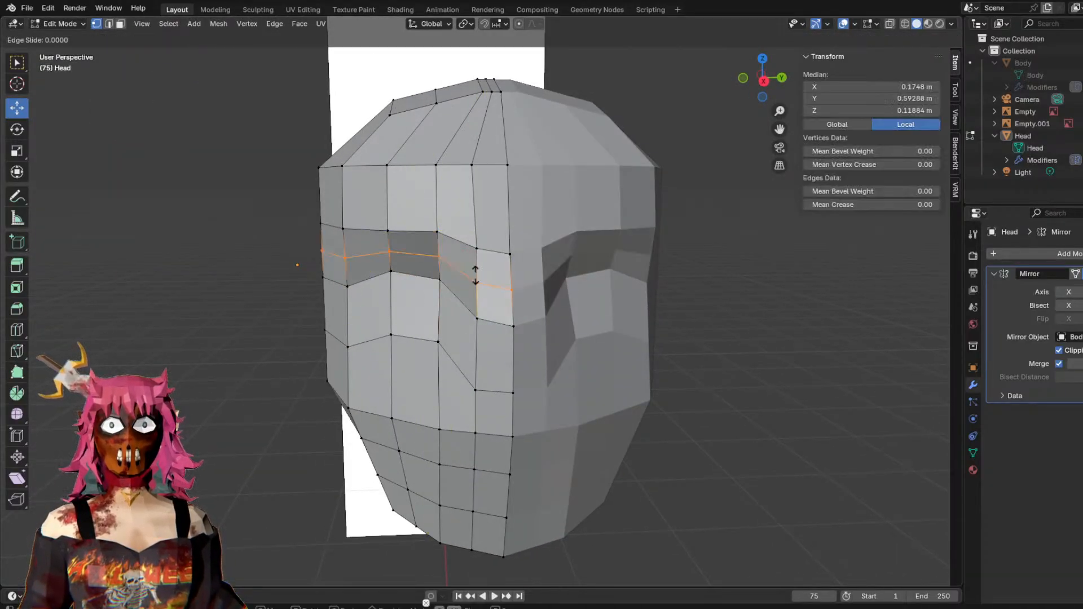
pyautogui.rightClick(475, 265)
pyautogui.click(278, 321)
# Compare the head's side profile with the side reference drawing using X-ray, and return to solid display.
pyautogui.moveTo(389, 305)
pyautogui.mouseDown(button='middle')
pyautogui.moveTo(476, 297)
pyautogui.moveTo(453, 251)
pyautogui.moveTo(581, 249)
pyautogui.moveTo(459, 242)
pyautogui.moveTo(564, 265)
pyautogui.moveTo(524, 305)
pyautogui.moveTo(518, 347)
pyautogui.moveTo(316, 348)
pyautogui.mouseUp(button='middle')
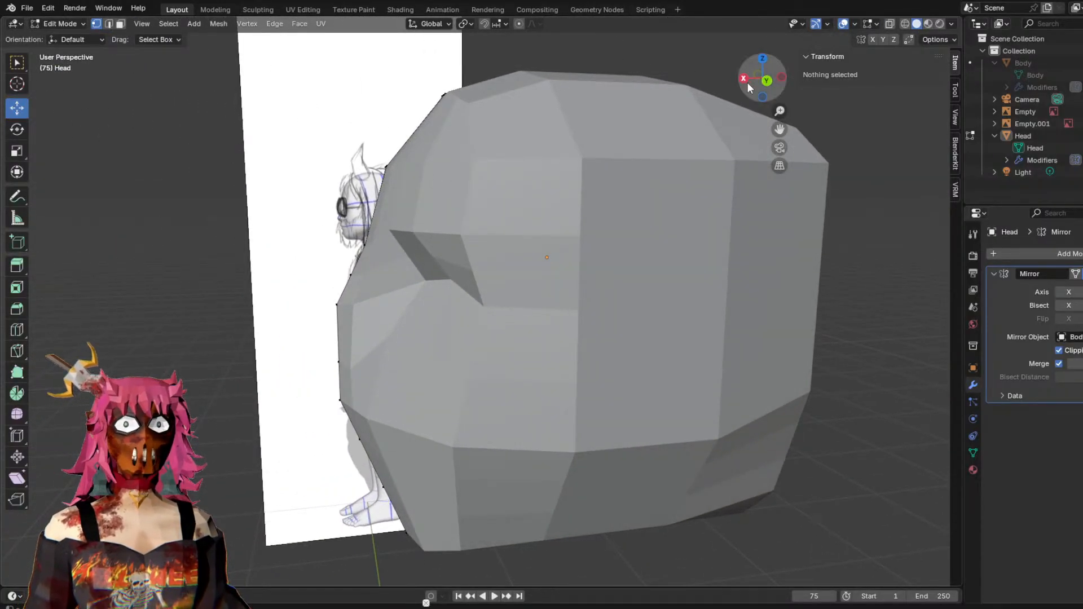
pyautogui.click(767, 81)
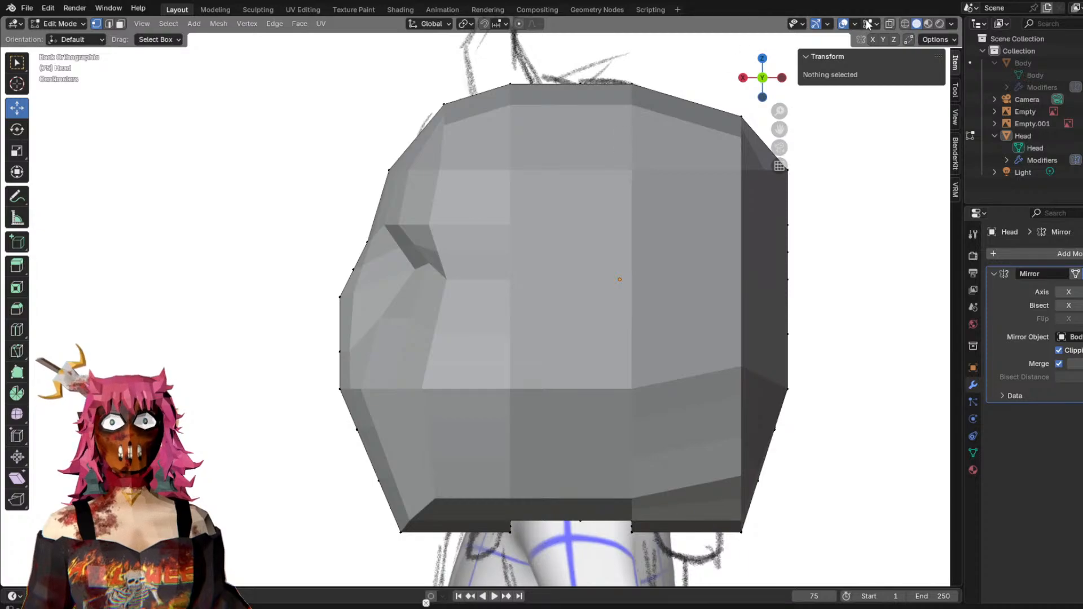
pyautogui.click(890, 24)
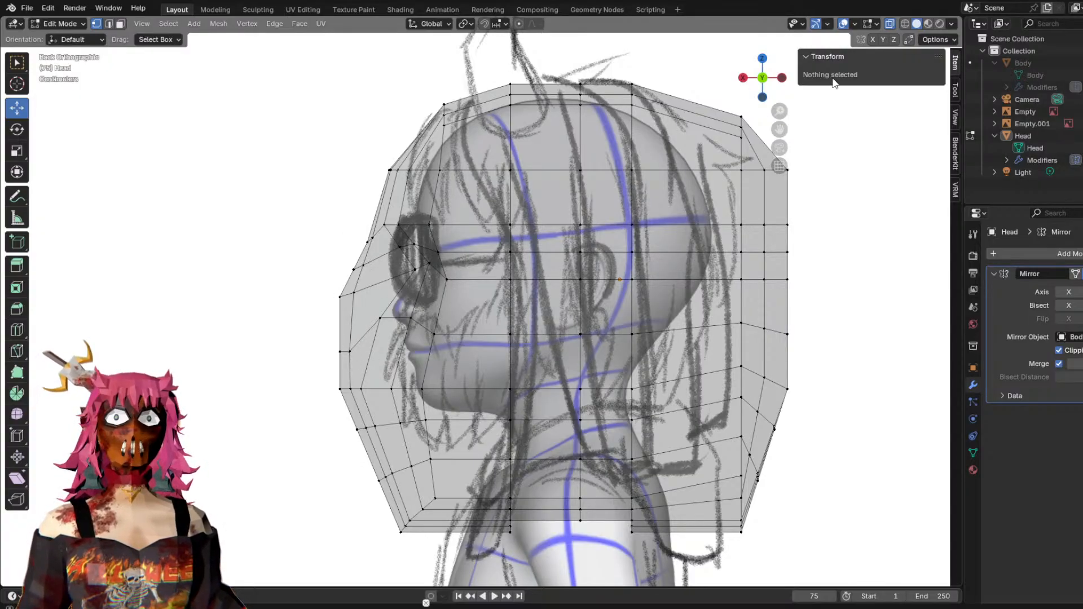
pyautogui.moveTo(583, 264); pyautogui.dragTo(851, 138, button='middle')
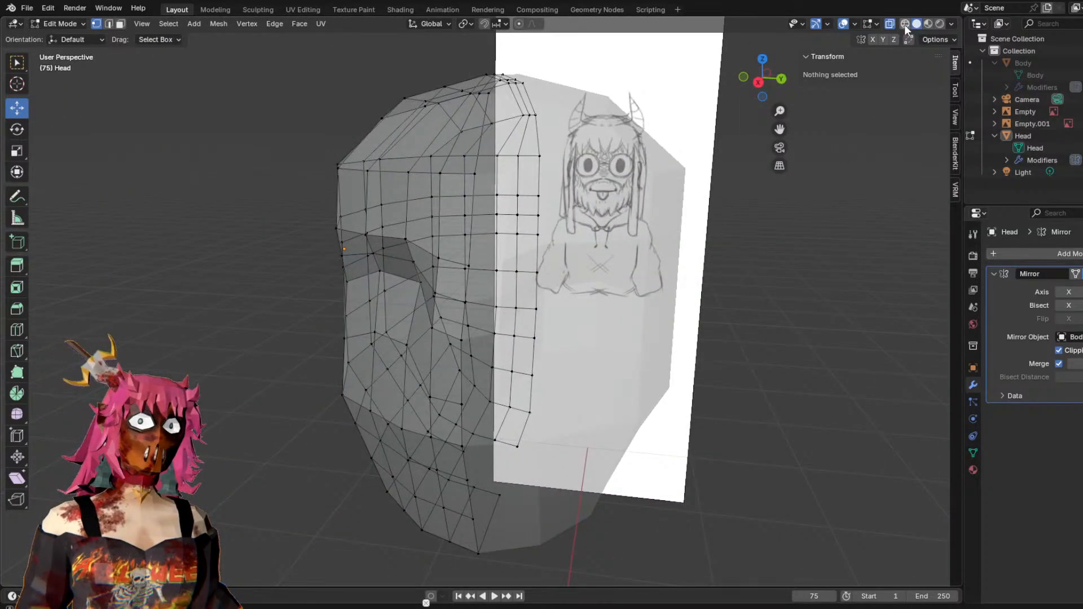
pyautogui.click(889, 24)
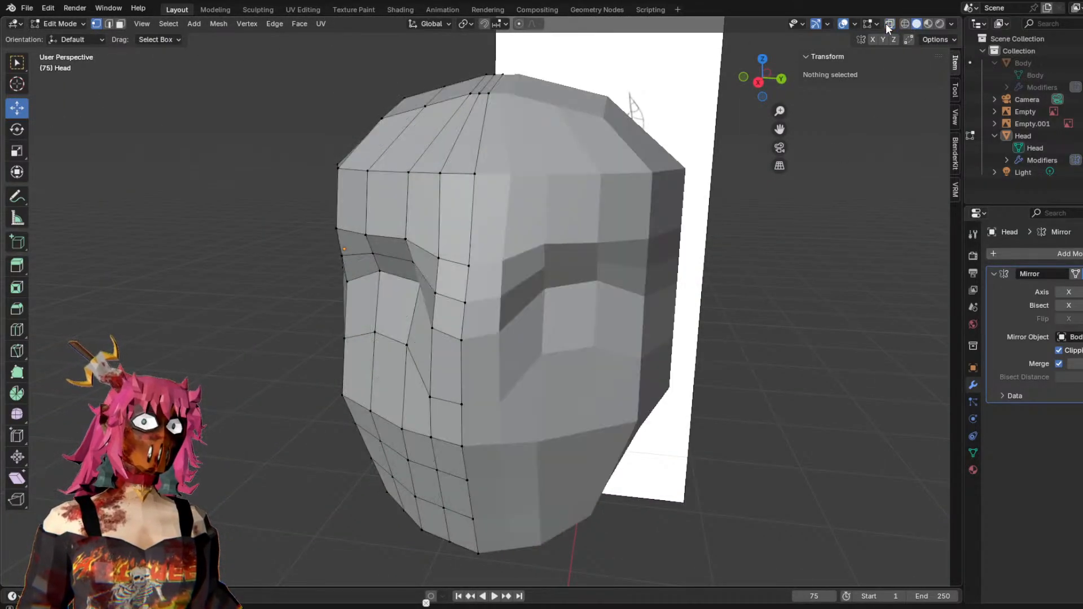
pyautogui.moveTo(688, 254)
pyautogui.mouseDown(button='middle')
pyautogui.moveTo(624, 261)
pyautogui.moveTo(599, 247)
pyautogui.mouseUp(button='middle')
pyautogui.moveTo(326, 323); pyautogui.dragTo(369, 260)
pyautogui.moveTo(426, 257); pyautogui.dragTo(626, 231, button='middle')
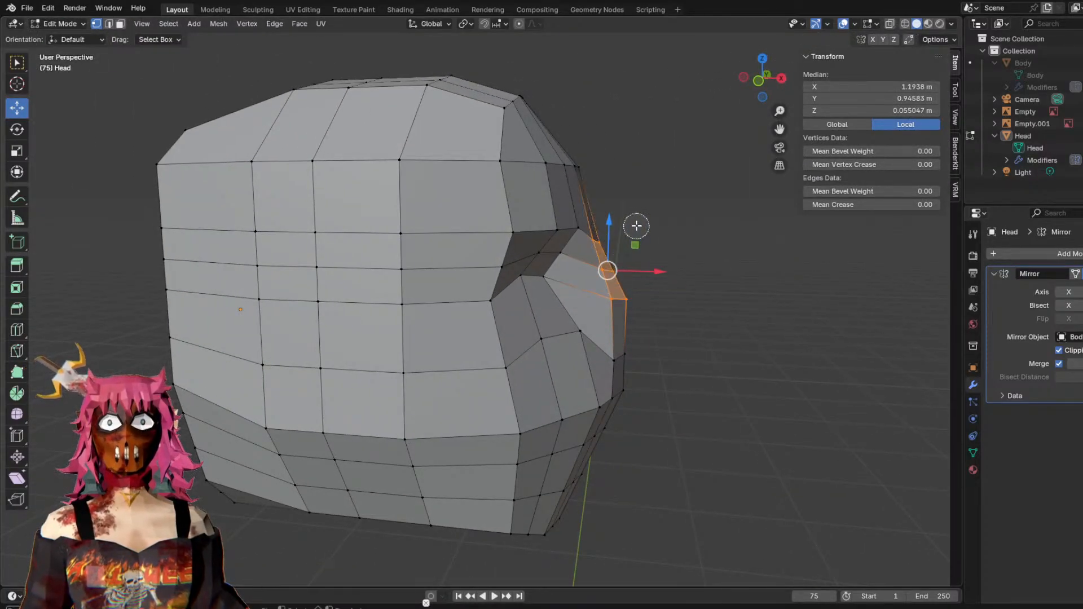
pyautogui.moveTo(613, 212); pyautogui.dragTo(627, 225)
pyautogui.moveTo(718, 271)
pyautogui.mouseDown(button='middle')
pyautogui.moveTo(641, 283)
pyautogui.moveTo(720, 276)
pyautogui.mouseUp(button='middle')
pyautogui.click(708, 284)
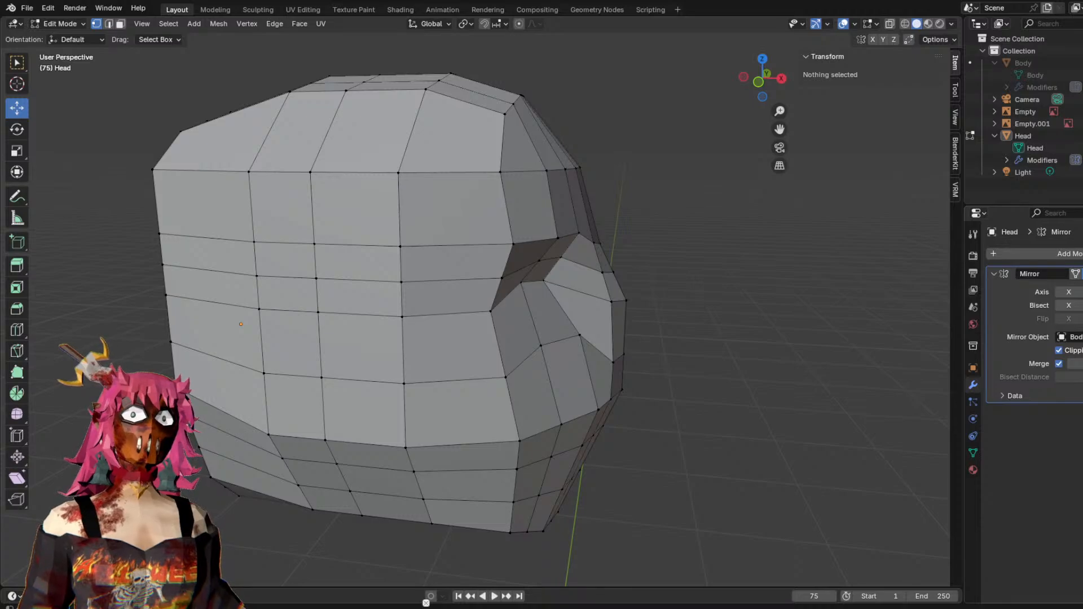
# Push the upper two rows of nose-bridge vertices back along X and adjust their height along Z.
pyautogui.moveTo(781, 363); pyautogui.dragTo(734, 328, button='middle')
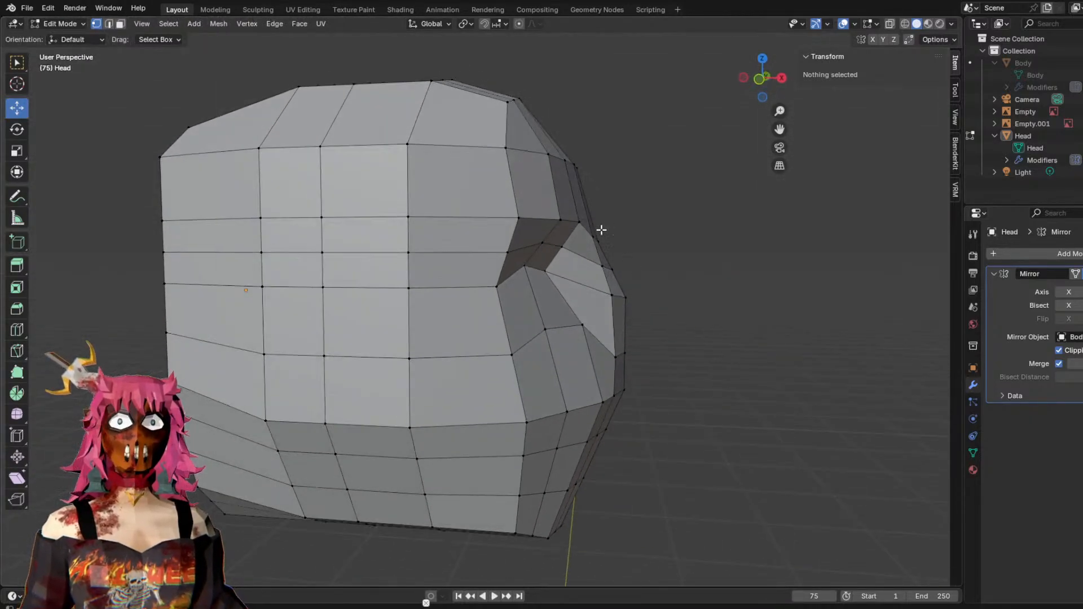
pyautogui.keyDown('alt'); pyautogui.click(616, 258); pyautogui.keyUp('alt')
pyautogui.press('g')
pyautogui.press('x')
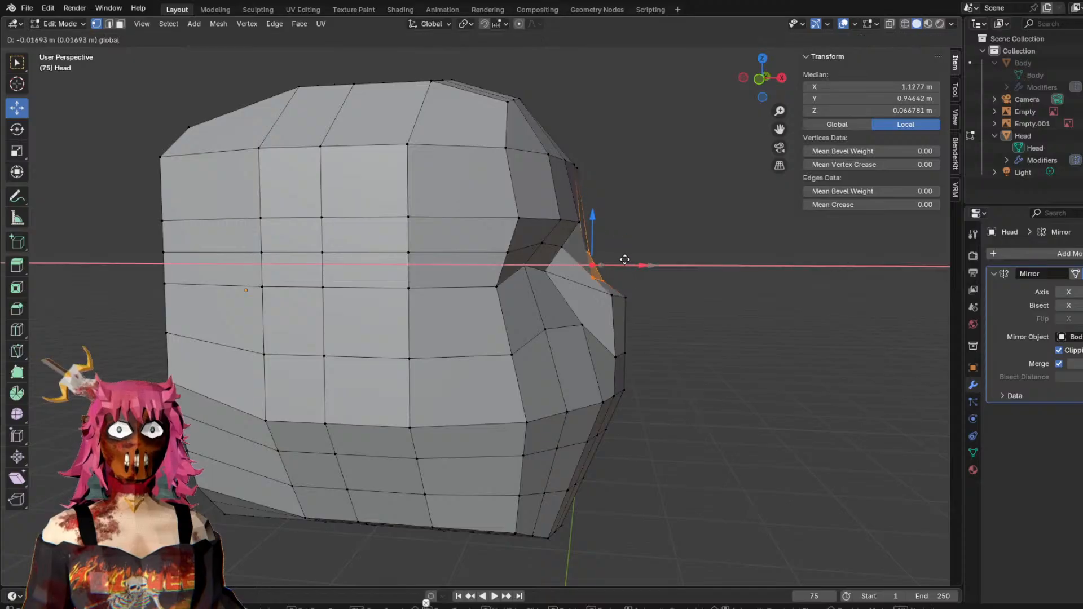
pyautogui.click(612, 260)
pyautogui.moveTo(613, 260); pyautogui.dragTo(588, 238, button='middle')
pyautogui.moveTo(587, 239); pyautogui.dragTo(587, 232)
pyautogui.moveTo(754, 316); pyautogui.dragTo(705, 311, button='middle')
pyautogui.click(706, 311)
# Lower the edge at the bottom of the nose bridge to a median Z of about -0.17 m and bring it slightly forward along X.
pyautogui.click(631, 302)
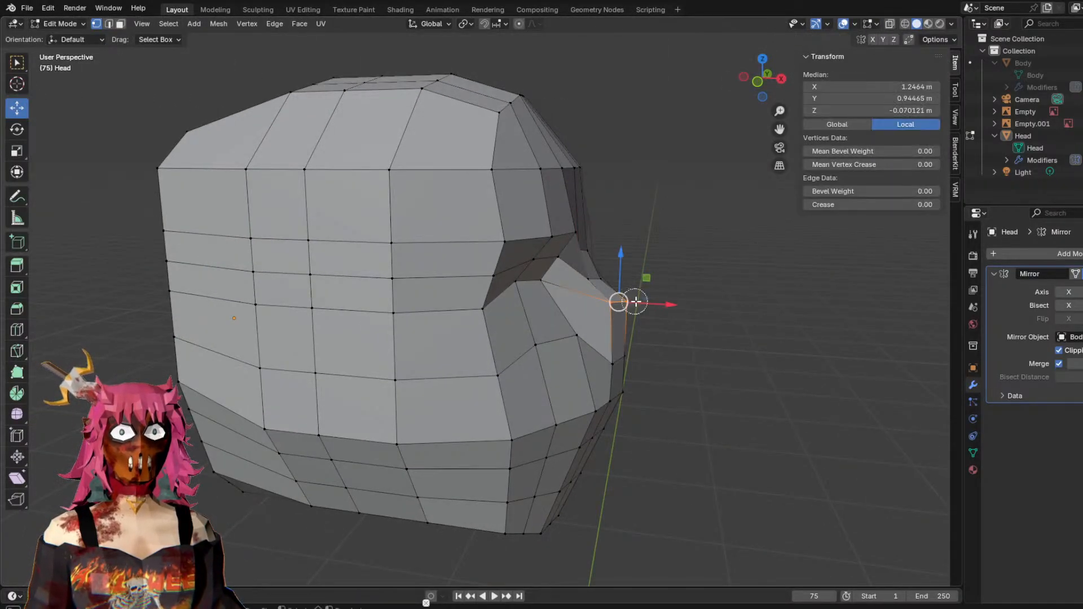
pyautogui.moveTo(622, 263); pyautogui.dragTo(619, 283)
pyautogui.moveTo(650, 326); pyautogui.dragTo(654, 326)
pyautogui.moveTo(654, 326); pyautogui.dragTo(372, 279, button='middle')
pyautogui.rightClick(362, 388)
pyautogui.moveTo(420, 495); pyautogui.dragTo(481, 513, button='middle')
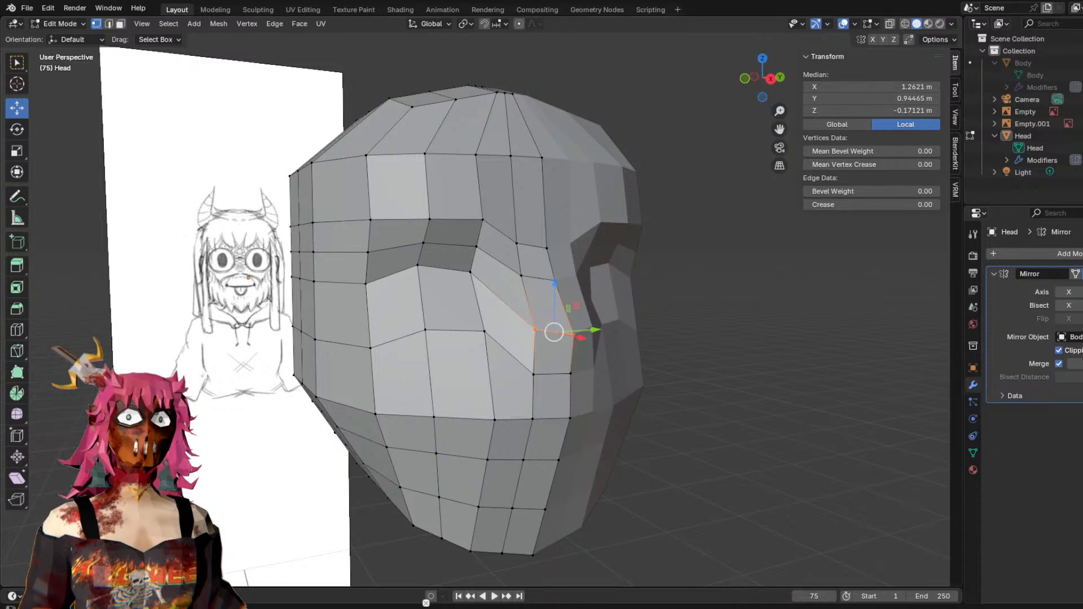
# Select the middle centre-line vertex of the nose bridge and nudge it slightly along X.
pyautogui.moveTo(720, 385)
pyautogui.mouseDown(button='middle')
pyautogui.moveTo(818, 389)
pyautogui.moveTo(568, 399)
pyautogui.moveTo(324, 352)
pyautogui.mouseUp(button='middle')
pyautogui.moveTo(288, 331); pyautogui.dragTo(234, 326)
pyautogui.moveTo(305, 325)
pyautogui.mouseDown(button='middle')
pyautogui.moveTo(259, 311)
pyautogui.moveTo(389, 322)
pyautogui.moveTo(280, 316)
pyautogui.mouseUp(button='middle')
pyautogui.moveTo(288, 283); pyautogui.dragTo(288, 230)
pyautogui.moveTo(446, 327); pyautogui.dragTo(580, 298, button='middle')
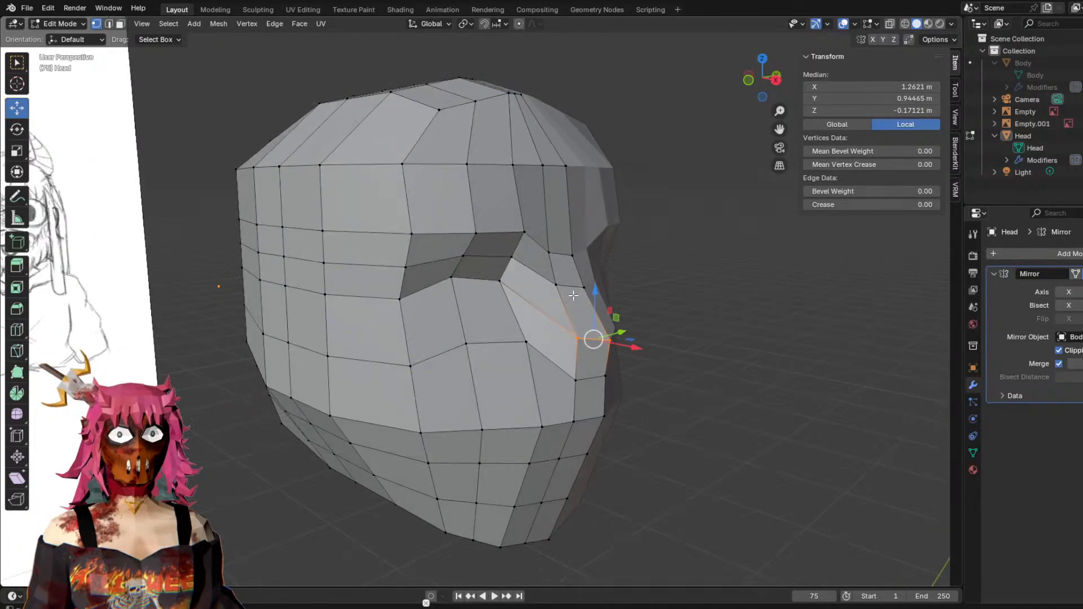
pyautogui.moveTo(616, 289); pyautogui.dragTo(620, 289)
# Add one centred vertical loop cut between the inner eye corner and the side of the nose.
pyautogui.moveTo(621, 289); pyautogui.dragTo(536, 303, button='middle')
pyautogui.scroll(4, 542, 293)
pyautogui.hotkey('ctrl', 'r')
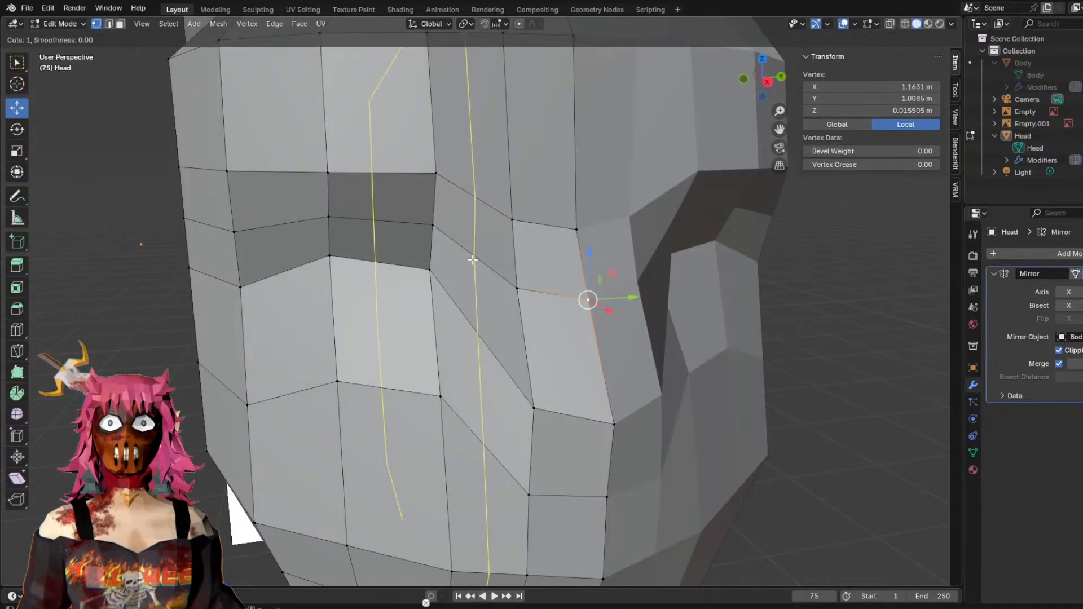
pyautogui.click(478, 256)
pyautogui.click(478, 256)
pyautogui.click(849, 343)
pyautogui.moveTo(849, 343); pyautogui.dragTo(788, 328, button='middle')
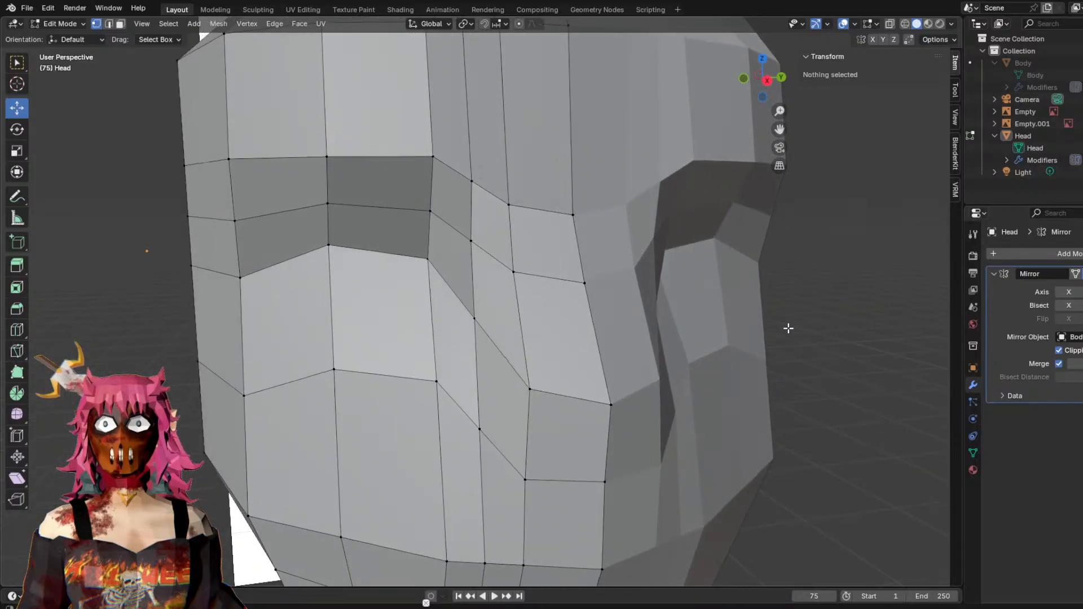
# Select the six vertices between the inner eye corner and the side of the nose and apply Smooth Vertices.
pyautogui.moveTo(534, 360); pyautogui.dragTo(404, 233)
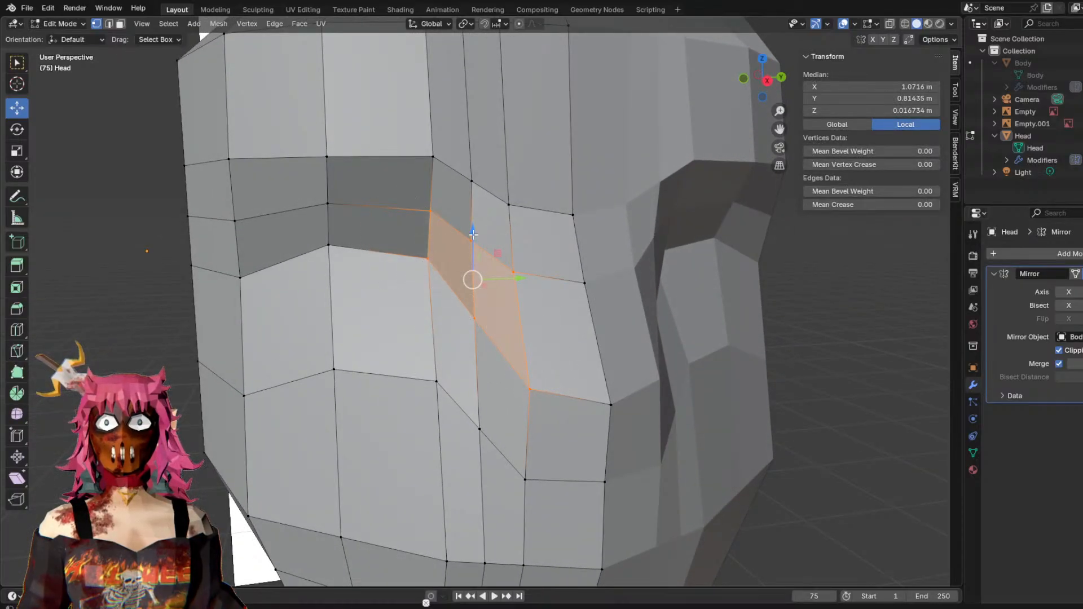
pyautogui.hotkey('ctrl', 'v')
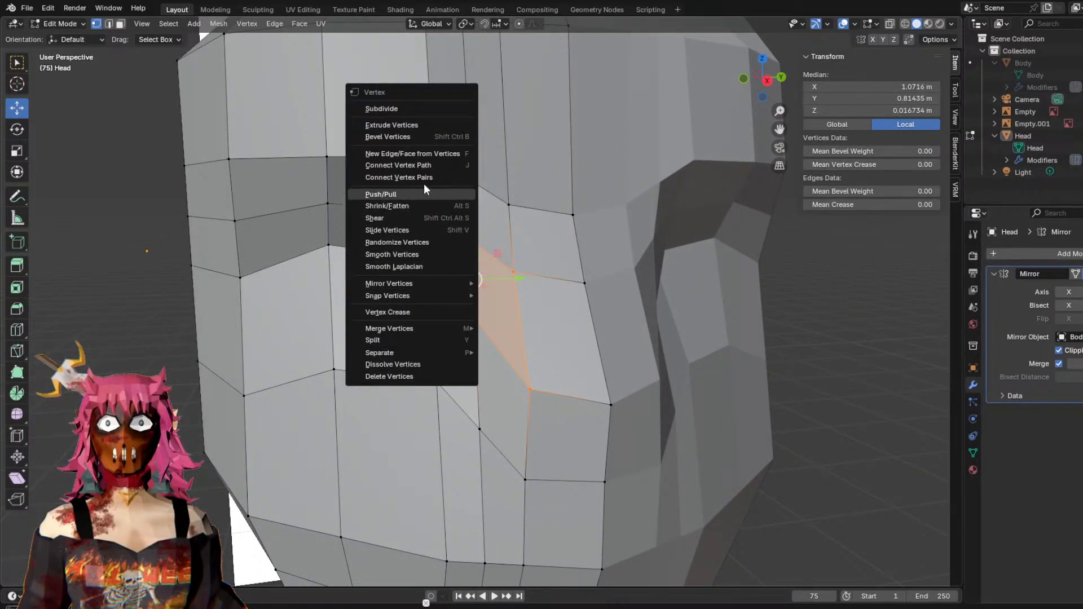
pyautogui.click(422, 258)
pyautogui.moveTo(588, 278); pyautogui.dragTo(530, 275, button='middle')
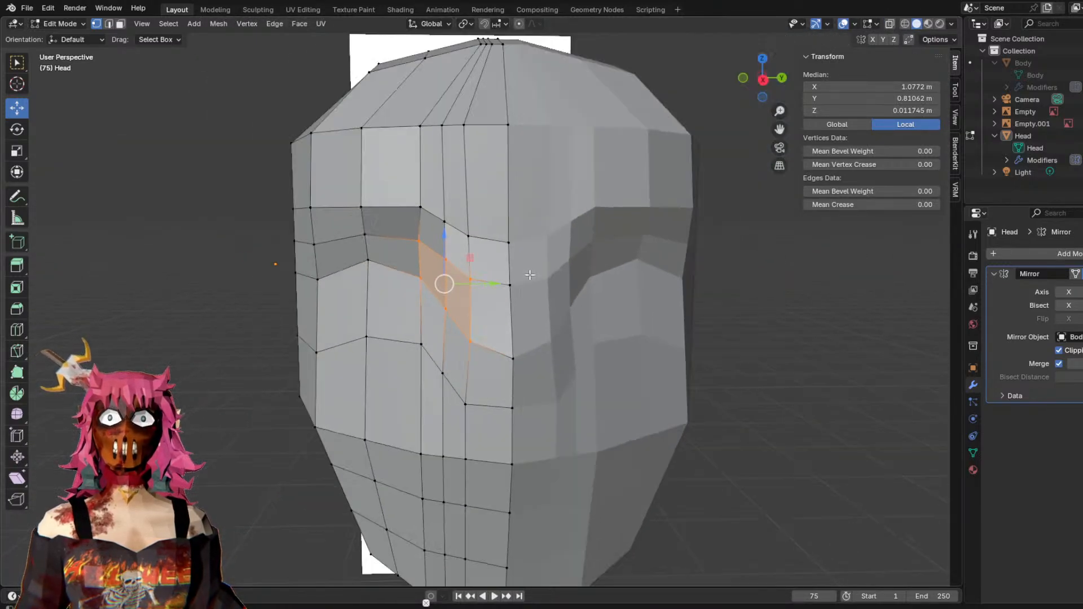
pyautogui.click(742, 332)
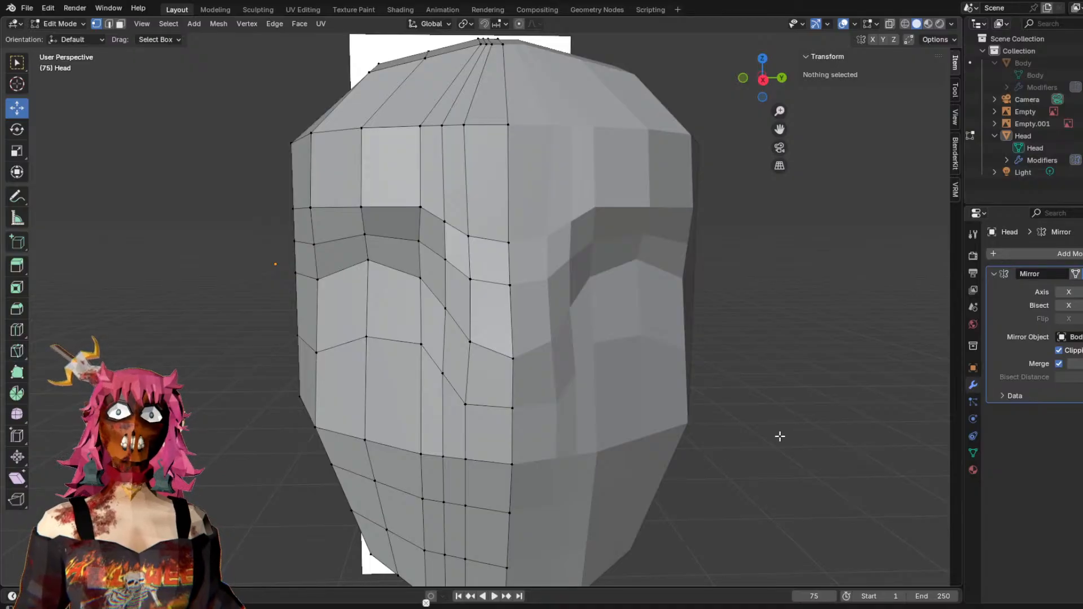
# Select the vertices of the inner eye socket, brow and upper nose bridge and apply Smooth Vertices twice.
pyautogui.moveTo(758, 328); pyautogui.dragTo(576, 421, button='middle')
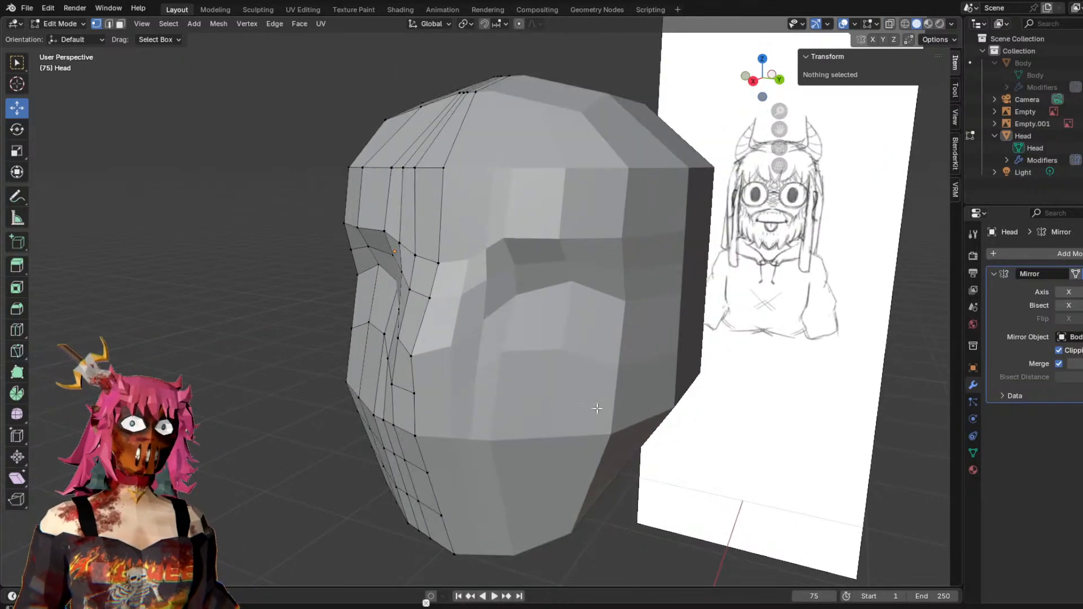
pyautogui.moveTo(689, 405)
pyautogui.mouseDown(button='middle')
pyautogui.moveTo(845, 387)
pyautogui.moveTo(653, 406)
pyautogui.moveTo(709, 408)
pyautogui.mouseUp(button='middle')
pyautogui.moveTo(466, 280); pyautogui.dragTo(440, 264, button='middle')
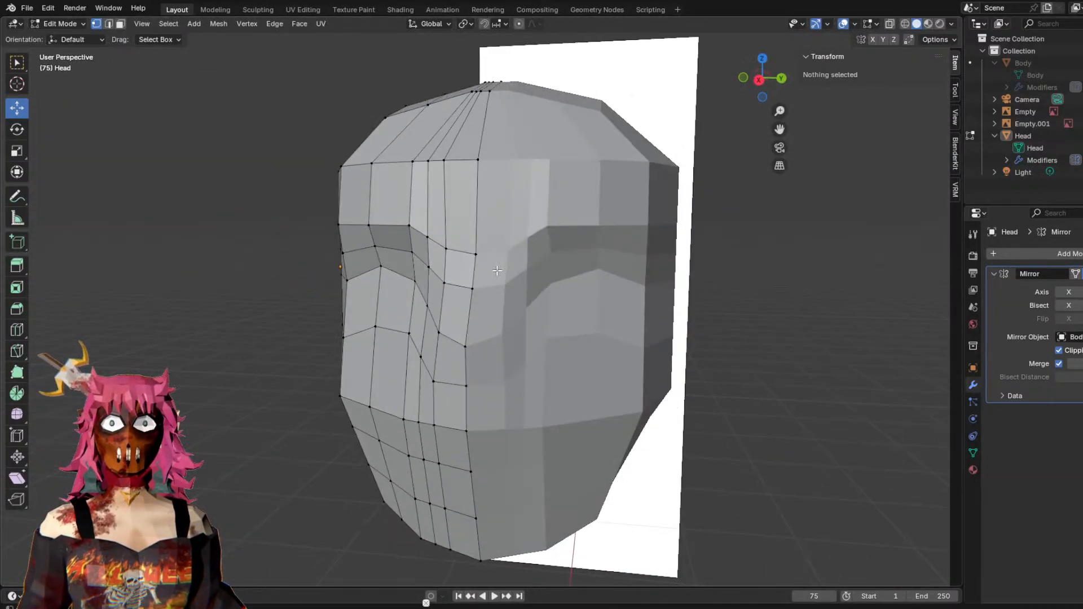
pyautogui.click(436, 262)
pyautogui.rightClick(413, 274)
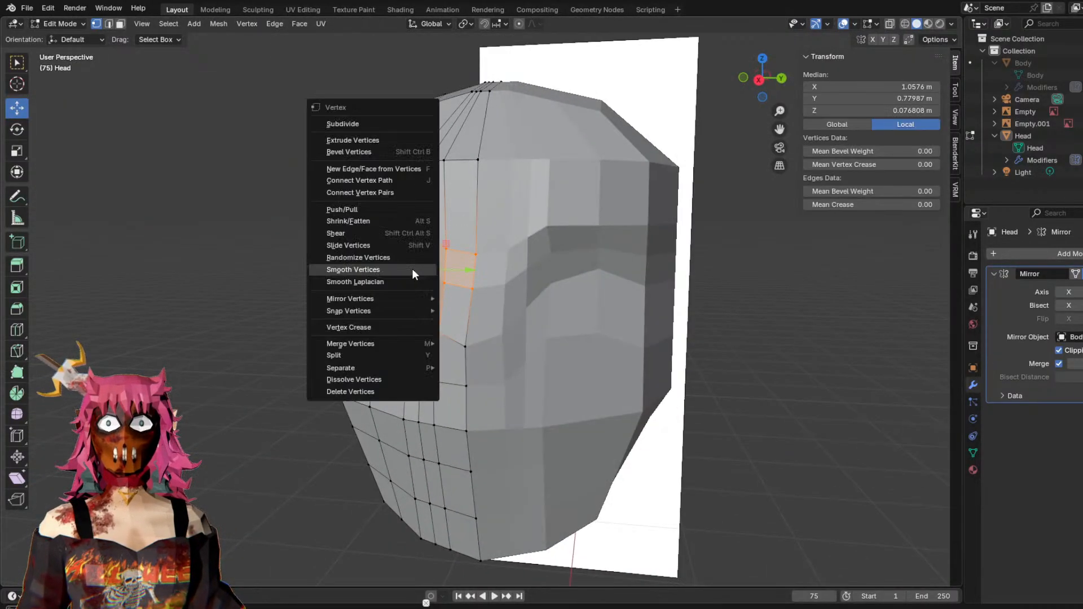
pyautogui.click(379, 271)
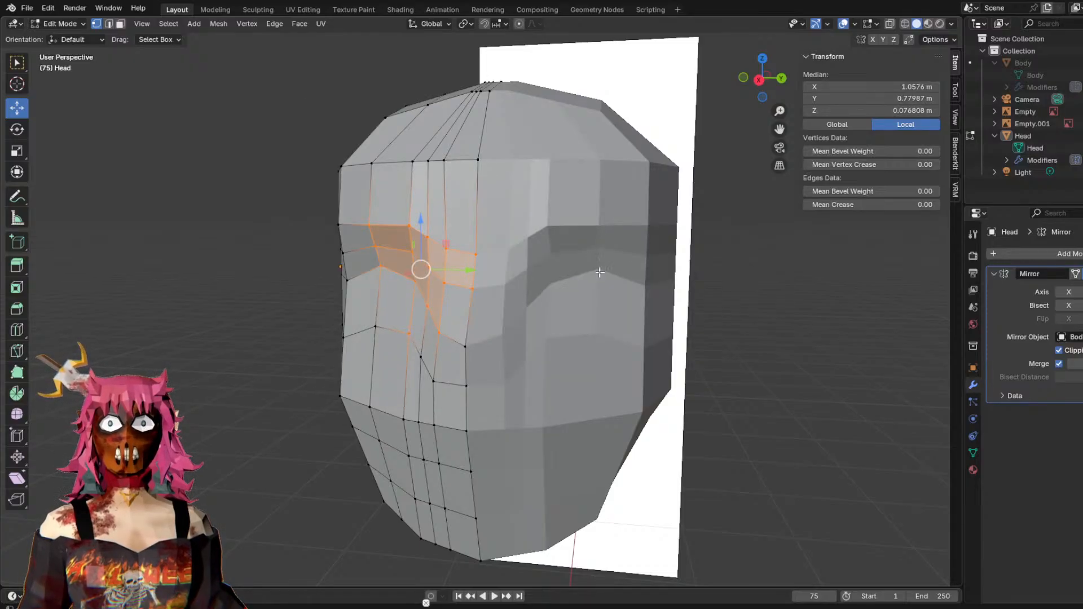
pyautogui.rightClick(420, 247)
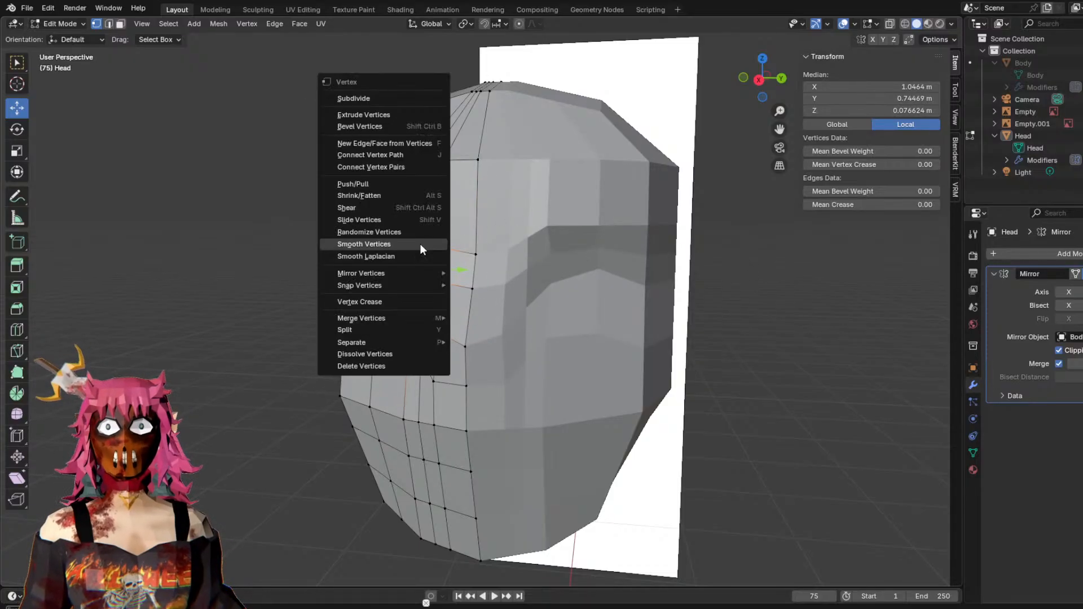
pyautogui.click(375, 244)
pyautogui.moveTo(706, 276)
pyautogui.mouseDown(button='middle')
pyautogui.moveTo(534, 277)
pyautogui.moveTo(628, 271)
pyautogui.moveTo(685, 282)
pyautogui.moveTo(659, 295)
pyautogui.moveTo(357, 259)
pyautogui.moveTo(738, 286)
pyautogui.moveTo(630, 277)
pyautogui.moveTo(718, 278)
pyautogui.moveTo(757, 139)
pyautogui.mouseUp(button='middle')
pyautogui.hotkey('alt', 'a')
# Compare the face with the front reference sketch using X-ray, and return to solid display.
pyautogui.click(779, 79)
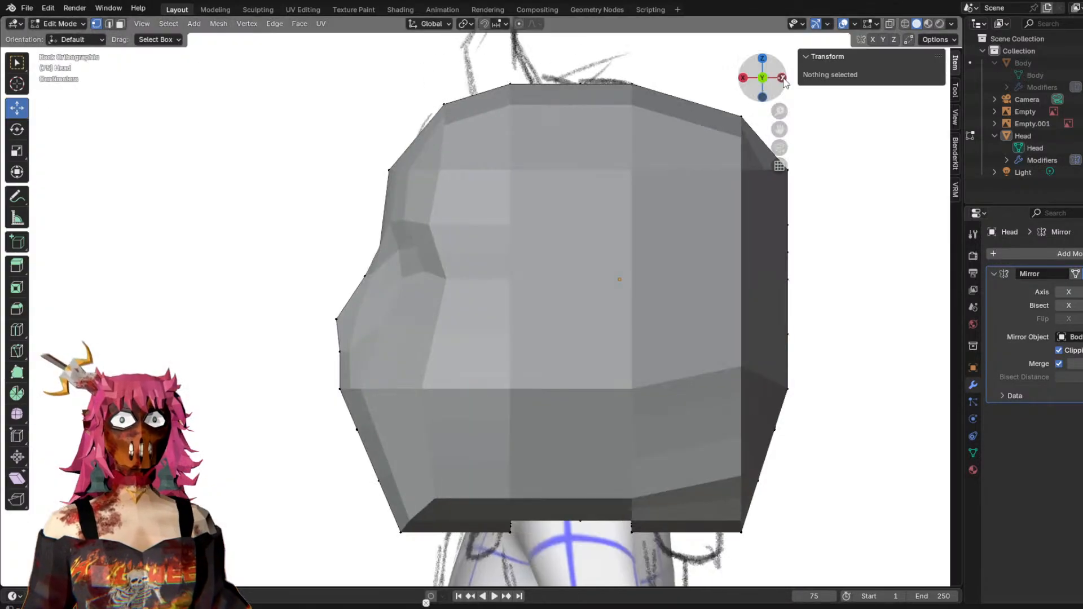
pyautogui.click(745, 79)
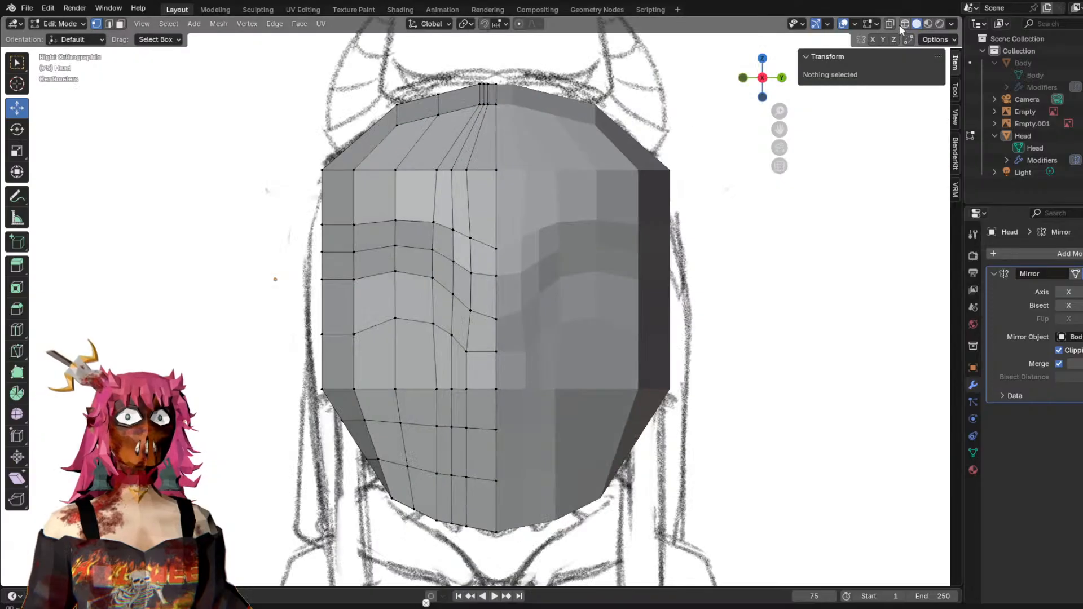
pyautogui.click(890, 24)
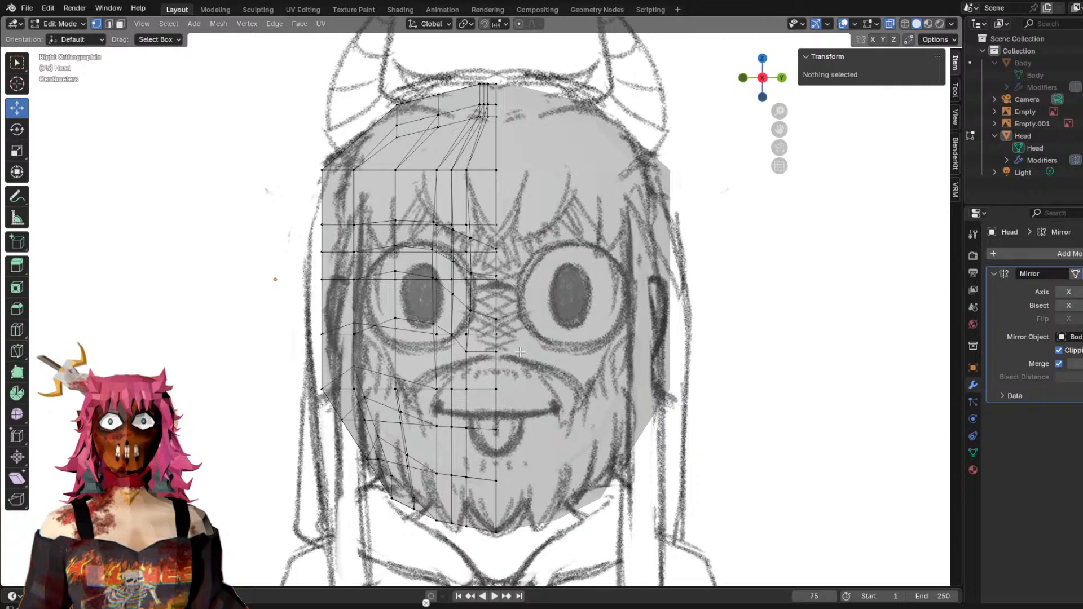
pyautogui.click(889, 23)
# Push the lower centre-line vertex of the nose bridge back along X to about 1.24 m.
pyautogui.moveTo(724, 321); pyautogui.dragTo(835, 324, button='middle')
pyautogui.scroll(3, 652, 328)
pyautogui.click(630, 319)
pyautogui.press('g')
pyautogui.press('x')
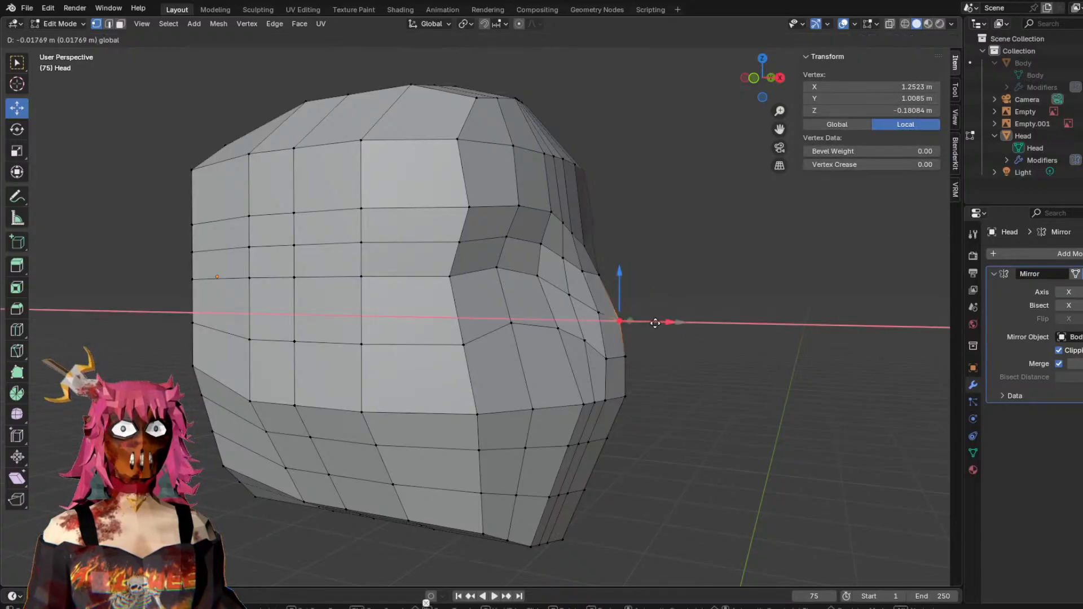
pyautogui.moveTo(651, 323); pyautogui.dragTo(652, 324)
# Select the centre-line vertex below the nose bridge and pull it forward along X to about 1.34 m as a nose tip.
pyautogui.moveTo(704, 338); pyautogui.dragTo(748, 361, button='middle')
pyautogui.press('c')
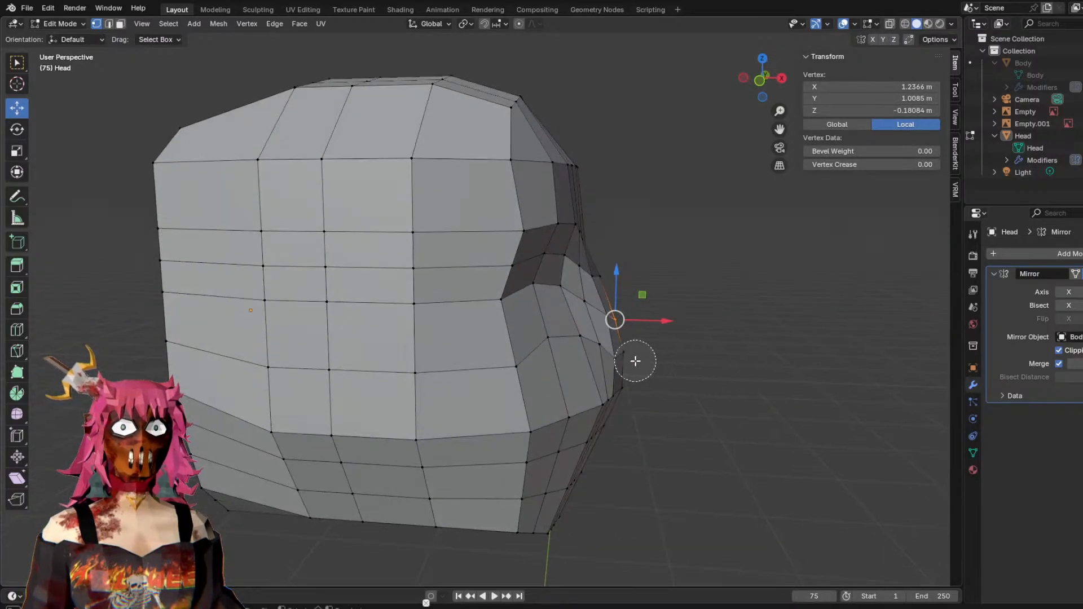
pyautogui.moveTo(734, 312)
pyautogui.mouseDown(button='middle')
pyautogui.moveTo(646, 310)
pyautogui.moveTo(558, 339)
pyautogui.mouseUp(button='middle')
pyautogui.moveTo(683, 328); pyautogui.dragTo(785, 324, button='middle')
pyautogui.moveTo(676, 360); pyautogui.dragTo(693, 360)
pyautogui.moveTo(693, 360); pyautogui.dragTo(769, 361, button='middle')
pyautogui.rightClick(706, 385)
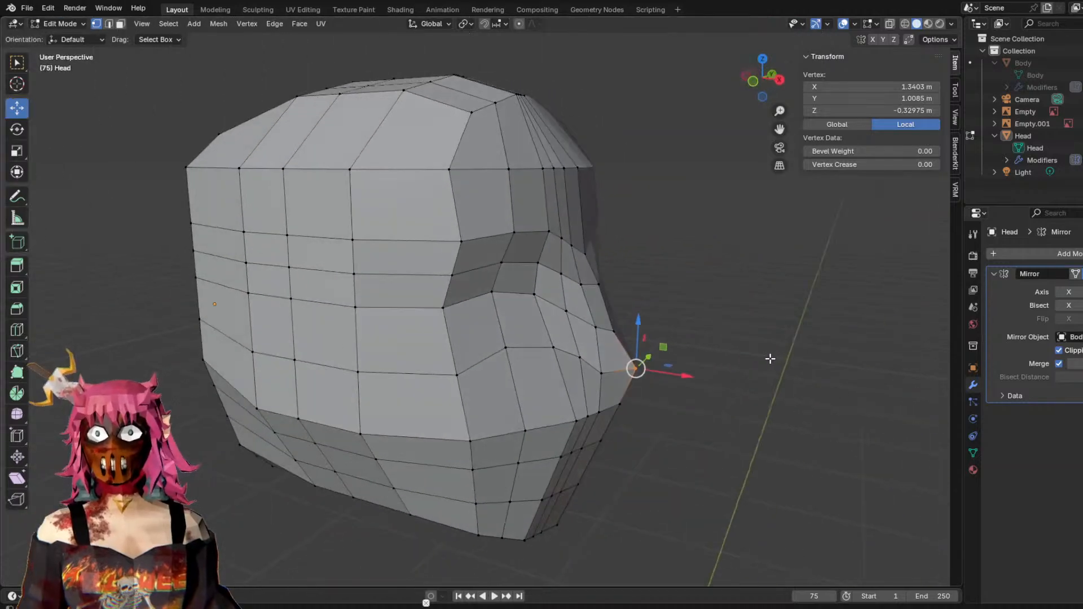
# Select the vertex beside the nose tip and reposition it to about X 1.26 m and Y 0.91 m.
pyautogui.press('c')
pyautogui.click(618, 373)
pyautogui.moveTo(645, 379); pyautogui.dragTo(652, 380)
pyautogui.moveTo(656, 367); pyautogui.dragTo(411, 419, button='middle')
pyautogui.moveTo(451, 411); pyautogui.dragTo(466, 410)
pyautogui.moveTo(465, 410); pyautogui.dragTo(638, 373, button='middle')
pyautogui.moveTo(664, 359); pyautogui.dragTo(655, 358)
pyautogui.moveTo(654, 347)
pyautogui.mouseDown(button='middle')
pyautogui.moveTo(501, 370)
pyautogui.moveTo(431, 440)
pyautogui.moveTo(519, 394)
pyautogui.moveTo(500, 463)
pyautogui.moveTo(709, 418)
pyautogui.moveTo(634, 389)
pyautogui.moveTo(652, 365)
pyautogui.mouseUp(button='middle')
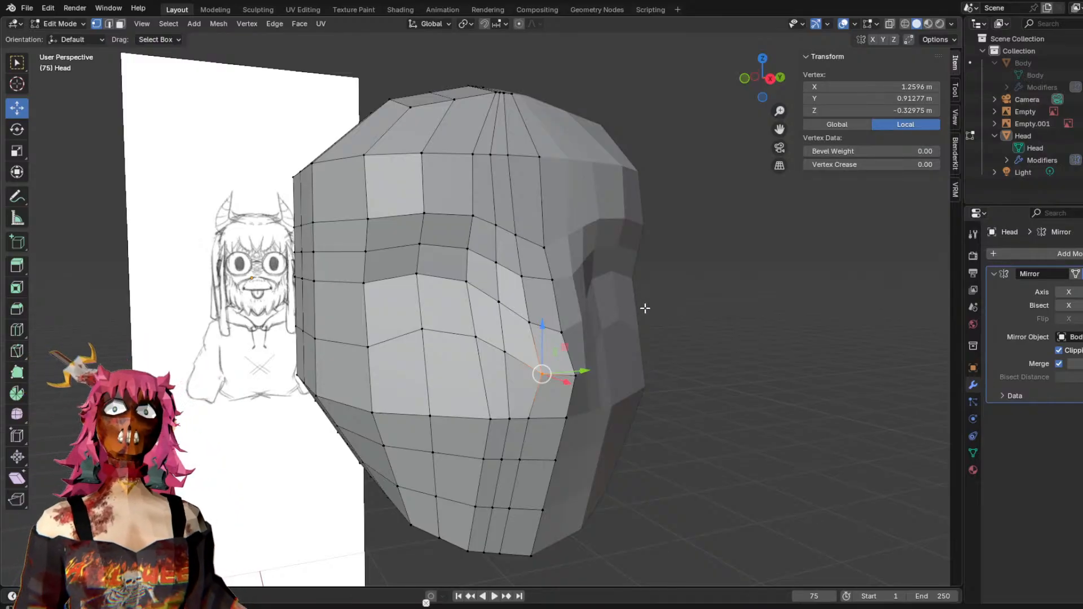
# Select the nose tip, its side vertex and the lower bridge vertices and nudge them together slightly along X.
pyautogui.moveTo(778, 370); pyautogui.dragTo(844, 354, button='middle')
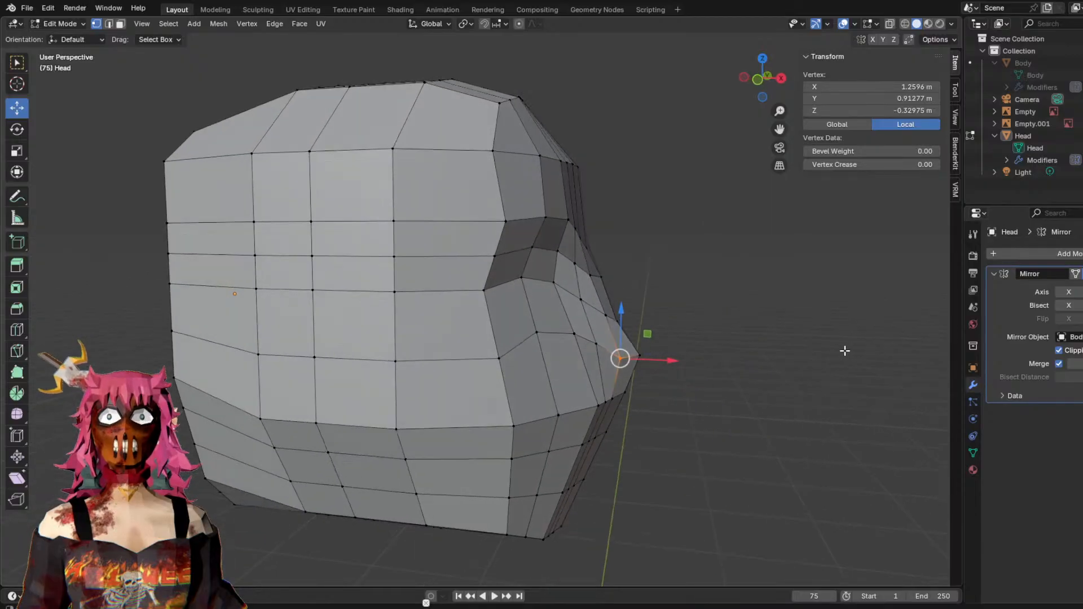
pyautogui.keyDown('shift'); pyautogui.click(639, 352); pyautogui.keyUp('shift')
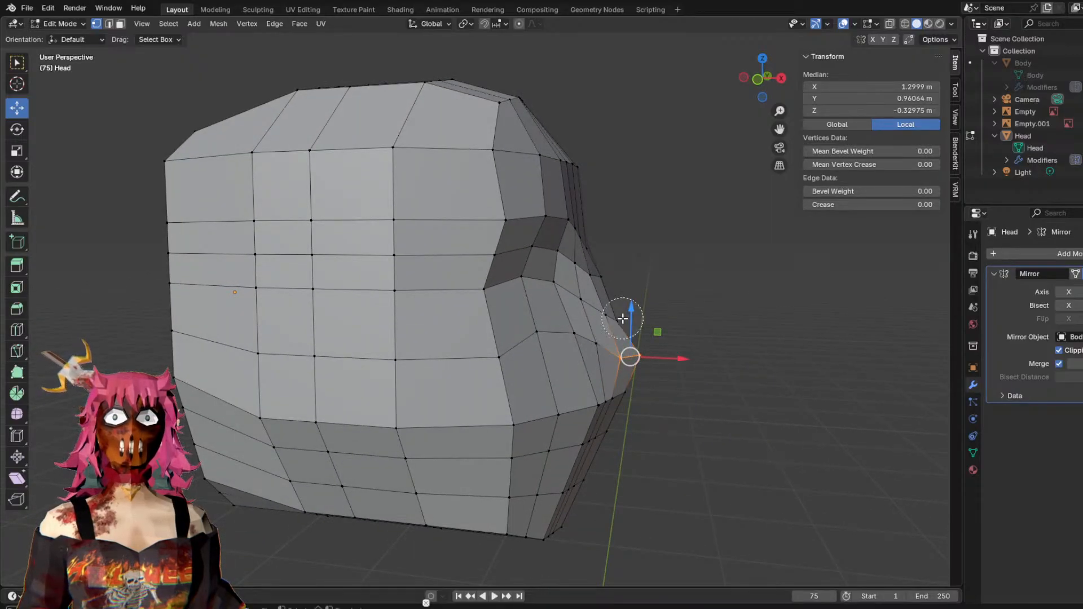
pyautogui.press('g')
pyautogui.press('x')
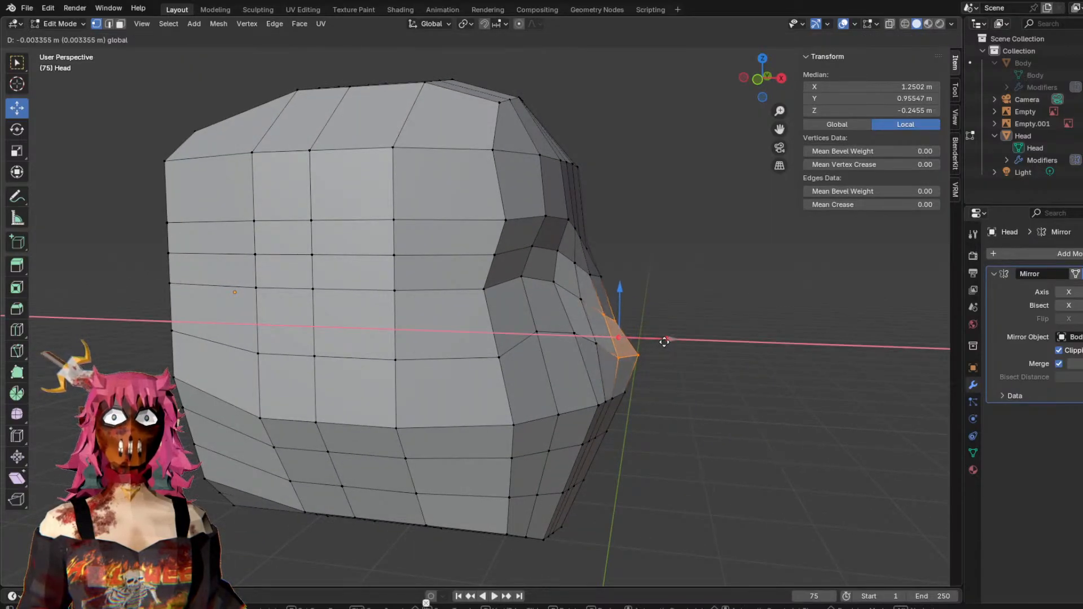
pyautogui.moveTo(665, 342); pyautogui.dragTo(666, 342)
pyautogui.click(757, 317)
# Select the lower nose bridge vertices to refine the profile, and push the nose tip slightly back along X.
pyautogui.moveTo(757, 316); pyautogui.dragTo(666, 322, button='middle')
pyautogui.press('c')
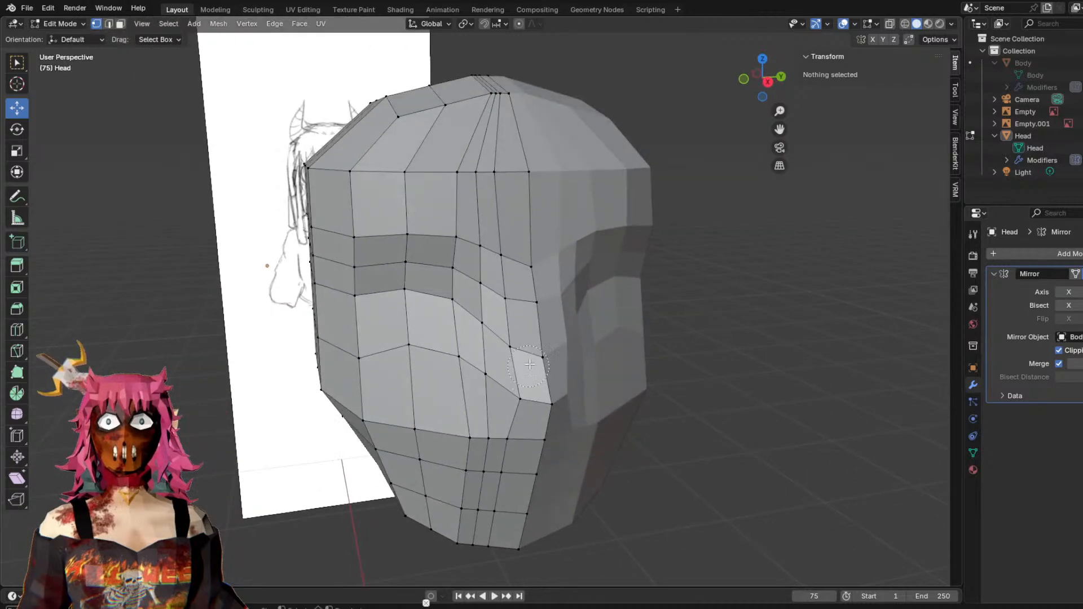
pyautogui.moveTo(527, 370); pyautogui.dragTo(527, 356)
pyautogui.rightClick(533, 390)
pyautogui.rightClick(536, 382)
pyautogui.click(744, 359)
pyautogui.moveTo(728, 357); pyautogui.dragTo(814, 363, button='middle')
pyautogui.click(636, 353)
pyautogui.moveTo(686, 353); pyautogui.dragTo(674, 356)
# Adjust the centre-line vertex of the upper nose bridge to about 1.14 m along X.
pyautogui.moveTo(682, 375); pyautogui.dragTo(404, 308, button='middle')
pyautogui.moveTo(342, 291); pyautogui.dragTo(358, 302)
pyautogui.moveTo(359, 302); pyautogui.dragTo(559, 328, button='middle')
pyautogui.scroll(2, 504, 279)
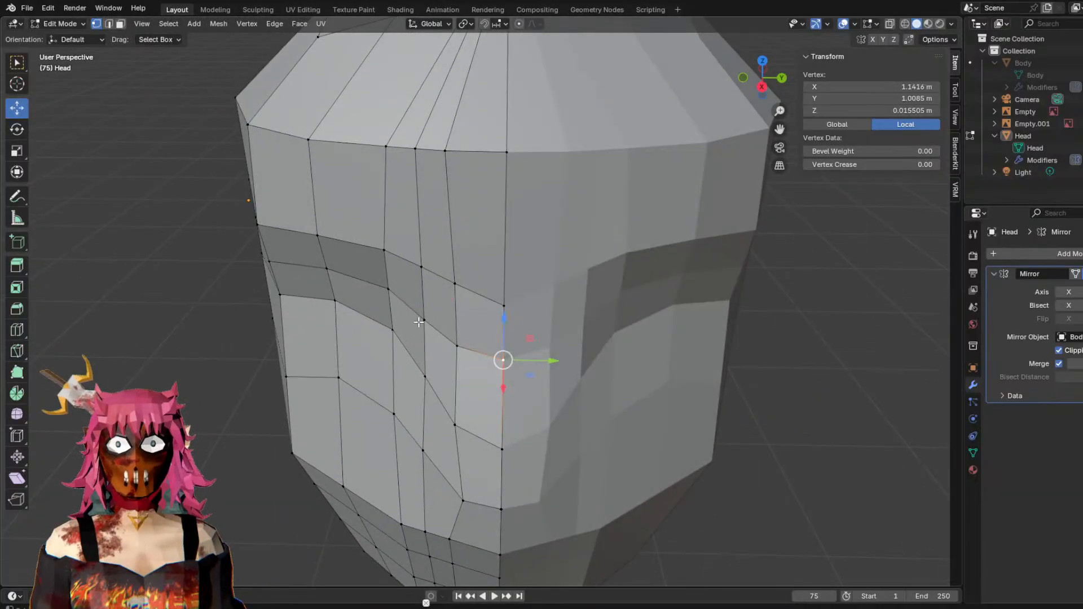
pyautogui.click(501, 361)
pyautogui.moveTo(501, 362); pyautogui.dragTo(435, 298, button='middle')
pyautogui.scroll(-6, 436, 299)
pyautogui.moveTo(550, 337); pyautogui.dragTo(616, 331, button='middle')
pyautogui.click(608, 217)
# Select the strip of vertices along the centre line on top of the head and delete it, opening the crown.
pyautogui.moveTo(607, 218); pyautogui.dragTo(492, 201, button='middle')
pyautogui.press('c')
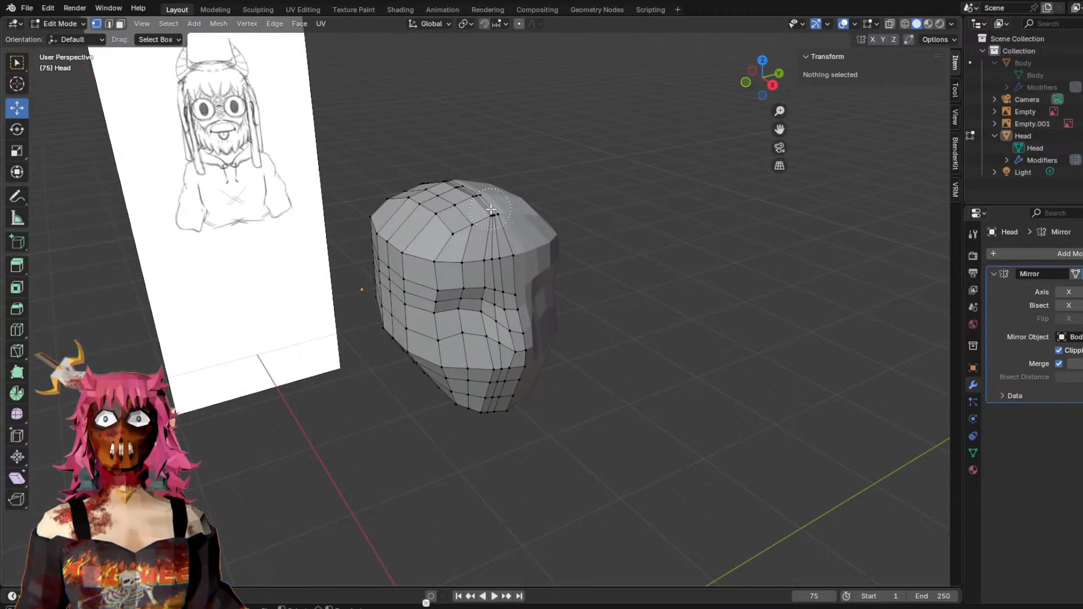
pyautogui.moveTo(488, 210); pyautogui.dragTo(455, 184)
pyautogui.moveTo(492, 148); pyautogui.dragTo(623, 321, button='middle')
pyautogui.scroll(2, 530, 263)
pyautogui.press('c')
pyautogui.moveTo(686, 383); pyautogui.dragTo(588, 387, button='middle')
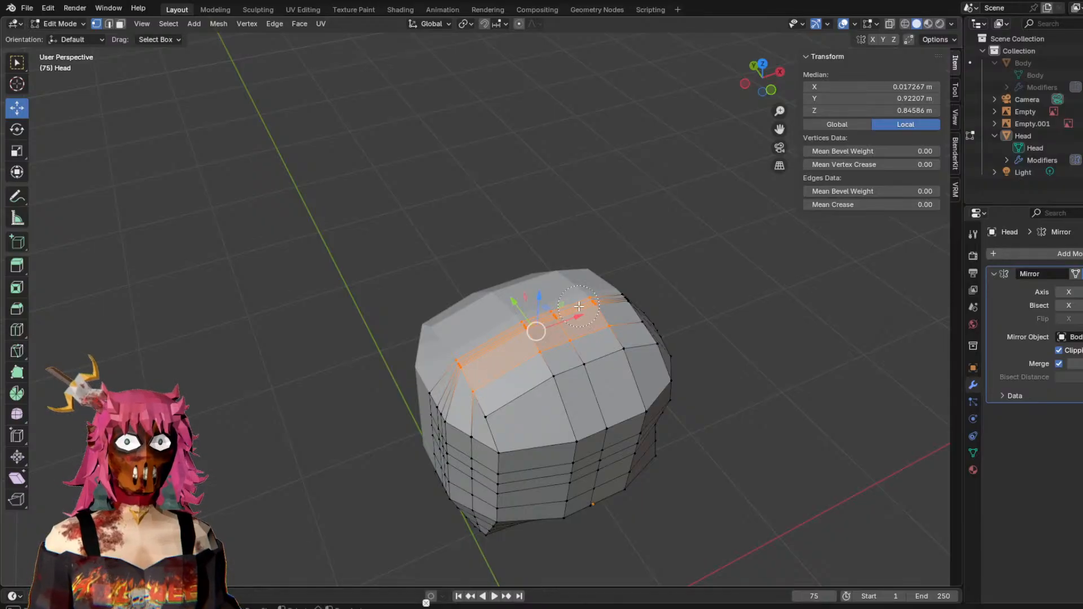
pyautogui.rightClick(519, 326)
pyautogui.click(491, 447)
pyautogui.moveTo(688, 336); pyautogui.dragTo(484, 247, button='middle')
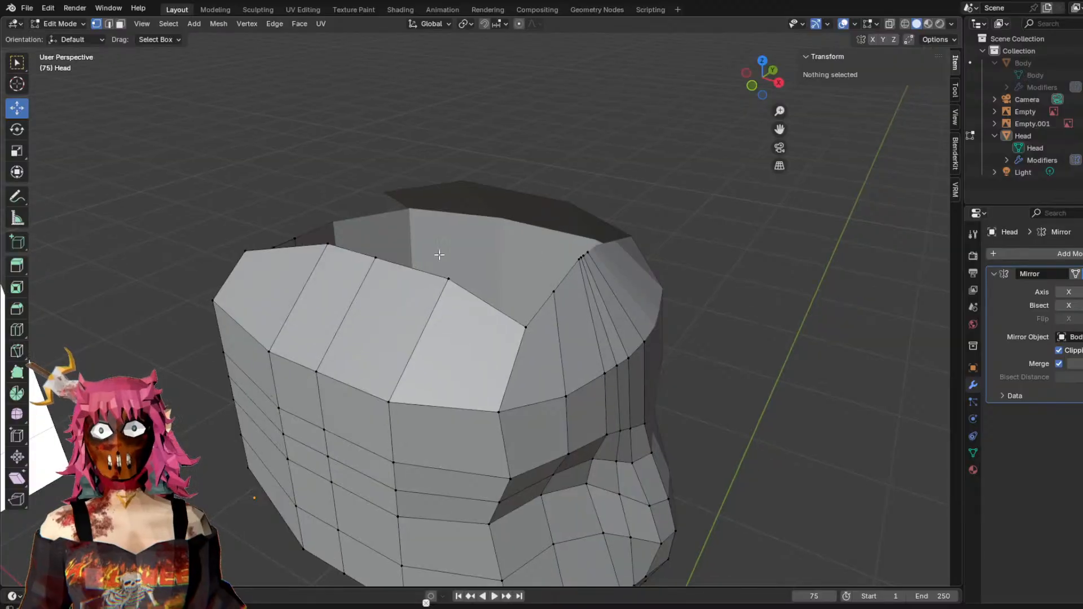
# Add one centred edge loop around the crown between the opening and the upper head ring.
pyautogui.hotkey('ctrl', 'r')
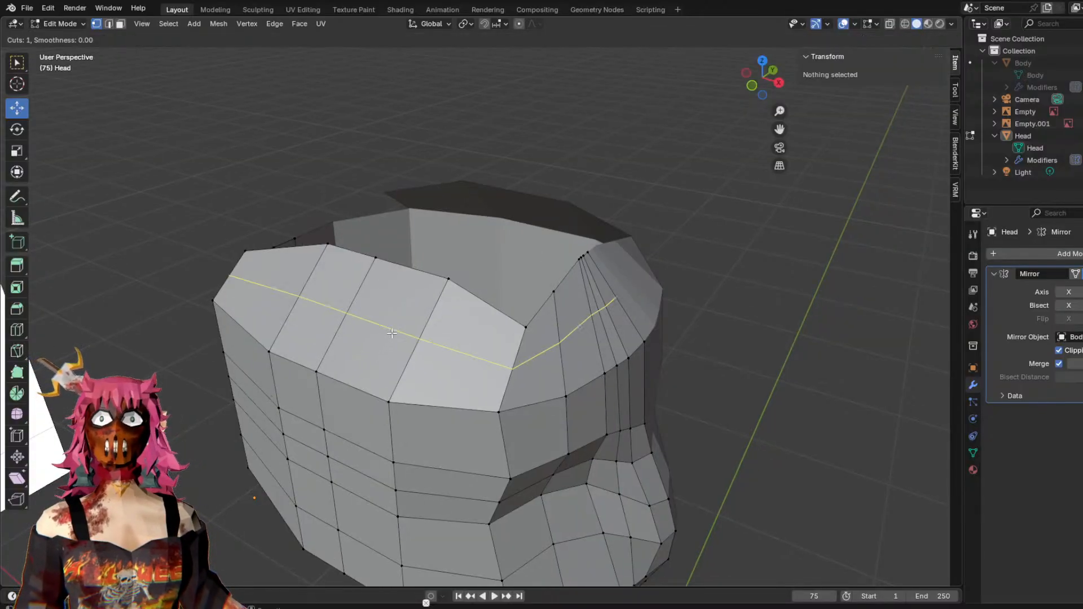
pyautogui.click(433, 333)
pyautogui.rightClick(431, 334)
pyautogui.moveTo(631, 211); pyautogui.dragTo(634, 166, button='middle')
pyautogui.hotkey('alt', 'a')
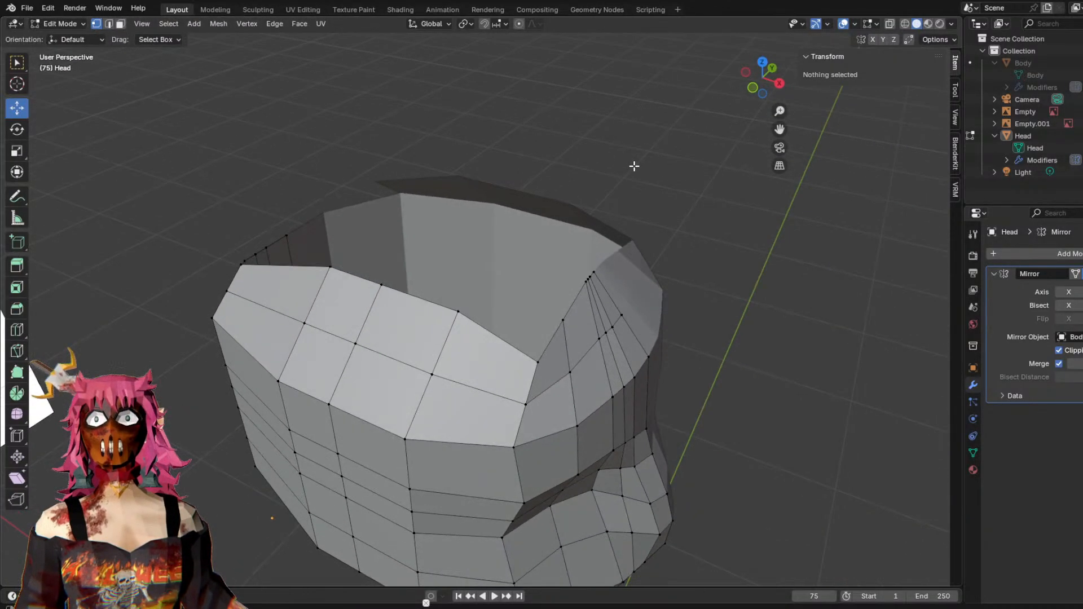
# Try to extrude a face beside the crown opening outward along its normal as a horn base.
pyautogui.click(443, 342)
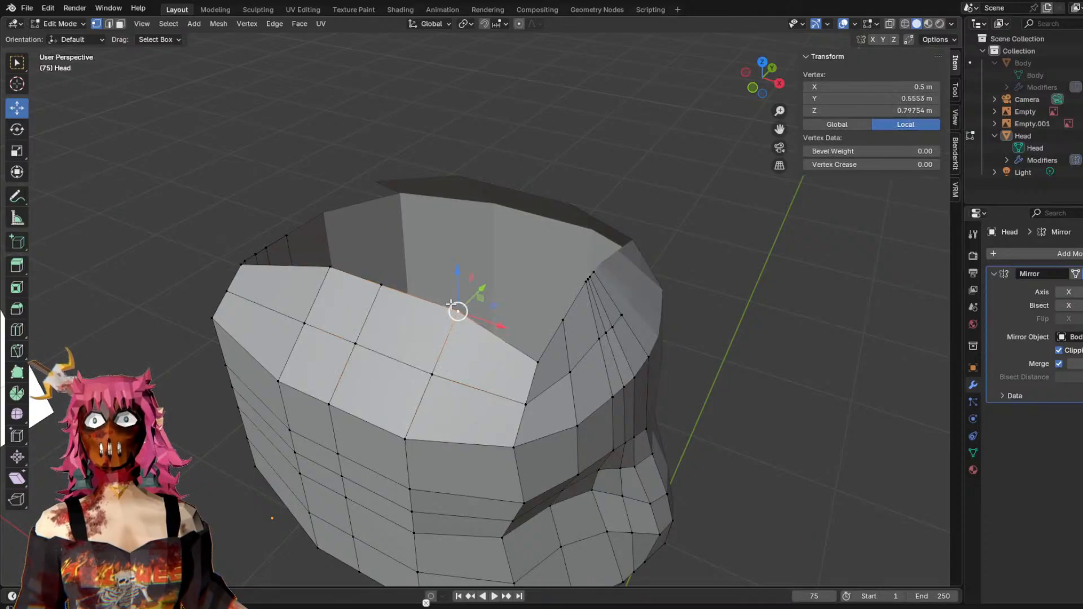
pyautogui.click(432, 363)
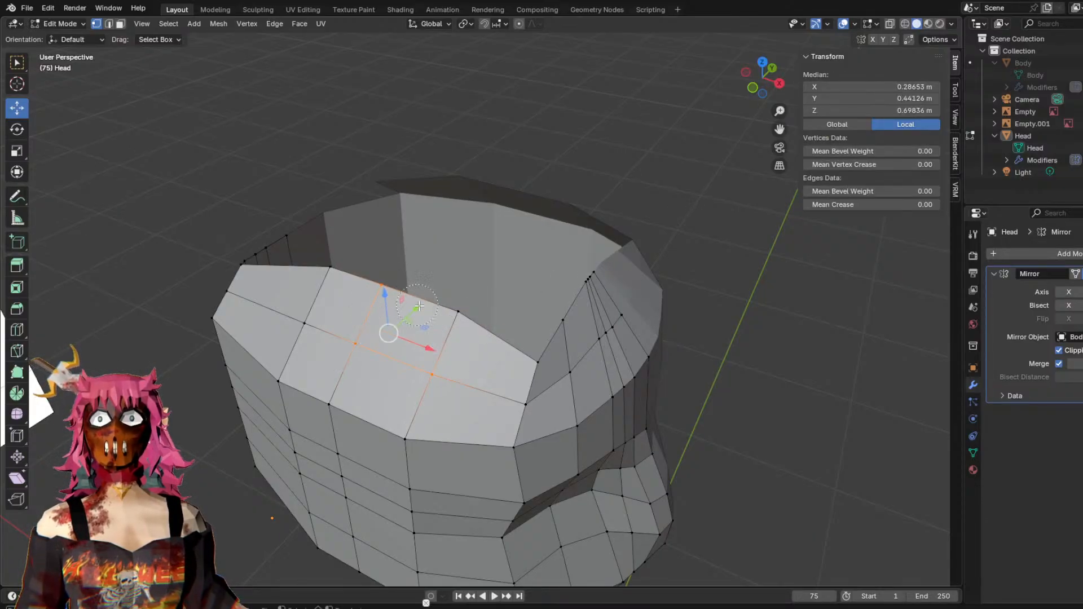
pyautogui.moveTo(562, 246); pyautogui.dragTo(368, 218, button='middle')
pyautogui.press('e')
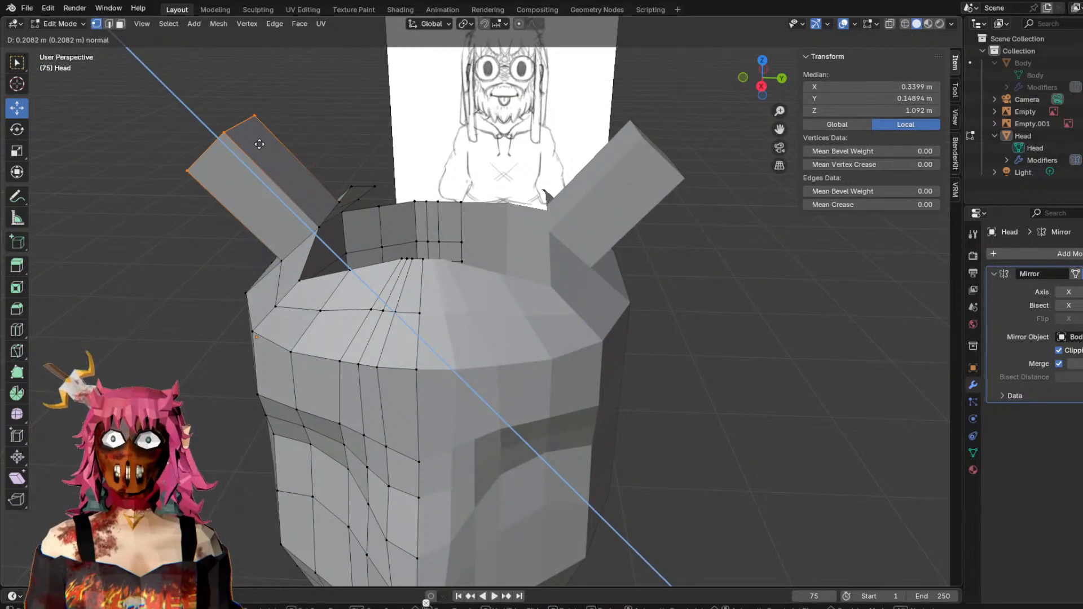
pyautogui.click(316, 206)
pyautogui.moveTo(315, 194); pyautogui.dragTo(394, 231, button='middle')
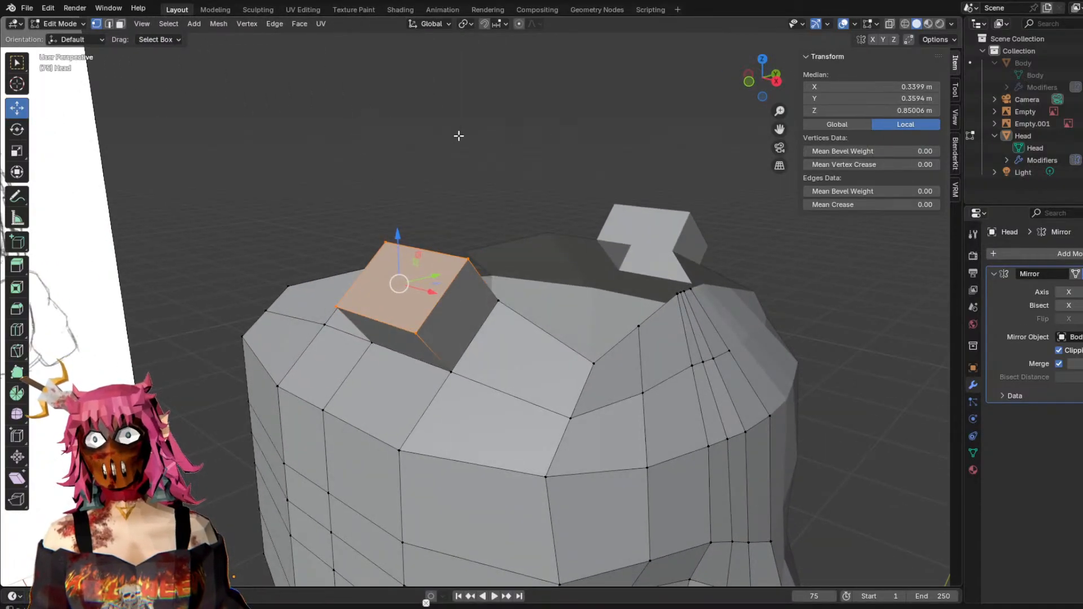
# Try to add a centred edge loop through the extruded horn base and around the crown.
pyautogui.click(459, 136)
pyautogui.hotkey('ctrl', 'r')
pyautogui.press('Escape')
pyautogui.moveTo(530, 147)
pyautogui.mouseDown(button='middle')
pyautogui.moveTo(379, 148)
pyautogui.moveTo(397, 209)
pyautogui.moveTo(395, 265)
pyautogui.mouseUp(button='middle')
pyautogui.moveTo(499, 237); pyautogui.dragTo(526, 231, button='middle')
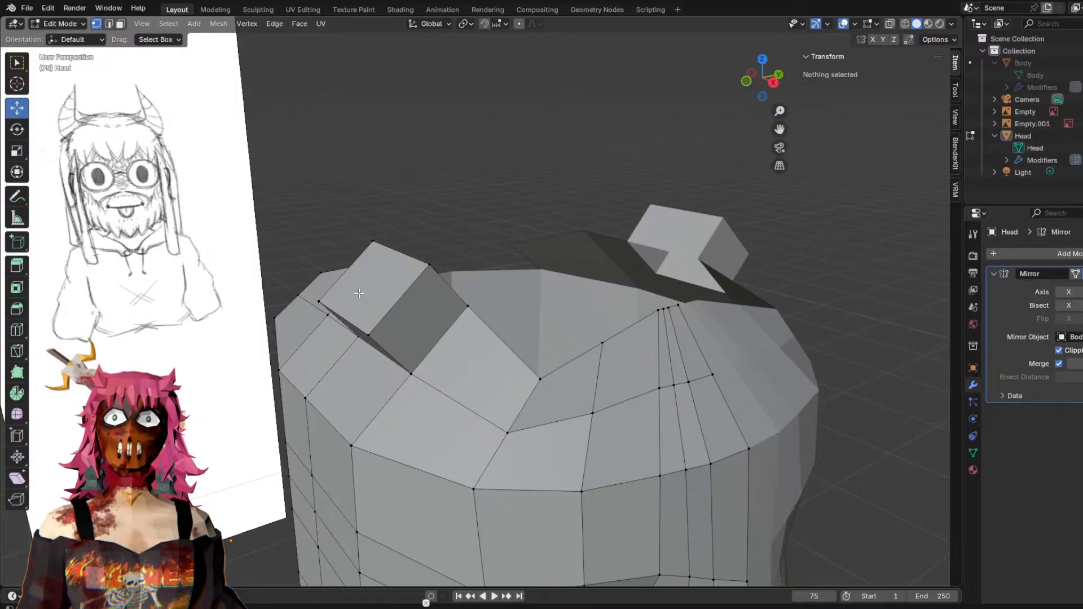
pyautogui.moveTo(219, 230); pyautogui.dragTo(317, 238, button='middle')
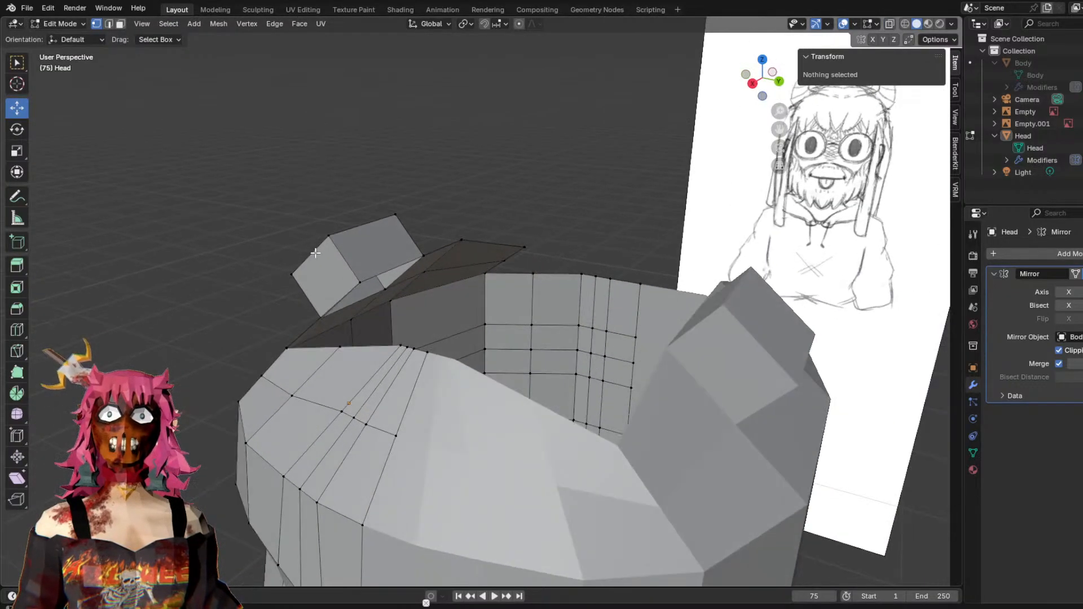
pyautogui.hotkey('ctrl', 'r')
pyautogui.click(316, 249)
pyautogui.rightClick(309, 231)
pyautogui.moveTo(334, 175); pyautogui.dragTo(410, 189, button='middle')
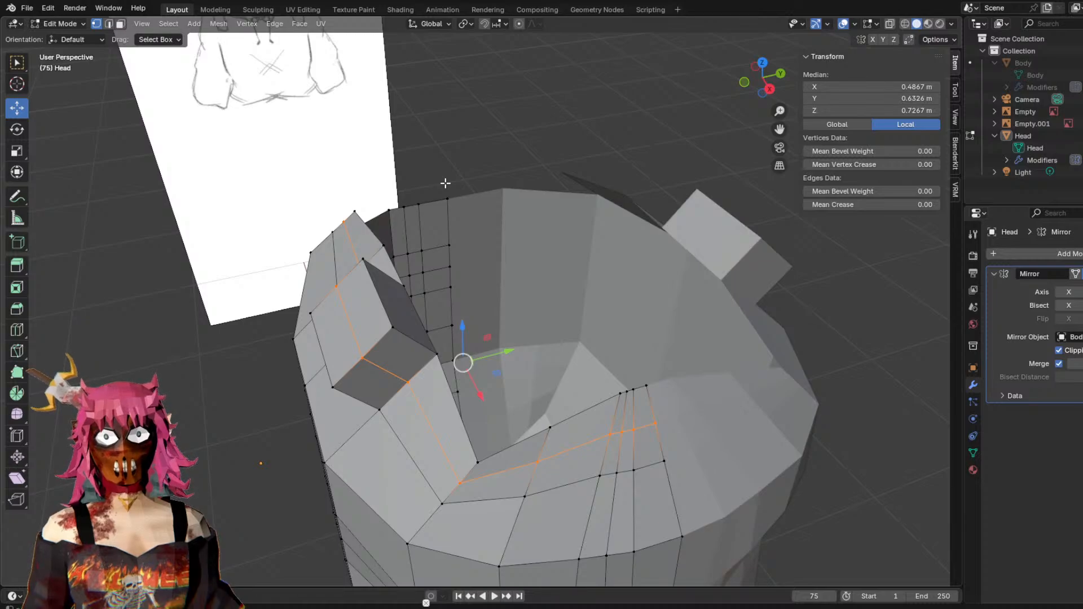
pyautogui.moveTo(337, 232); pyautogui.dragTo(281, 158, button='middle')
# Undo the horn base's loop cut and extrusion.
pyautogui.hotkey('ctrl', 'z')
pyautogui.hotkey('ctrl', 'z')
pyautogui.moveTo(502, 174); pyautogui.dragTo(545, 153, button='middle')
pyautogui.click(400, 166)
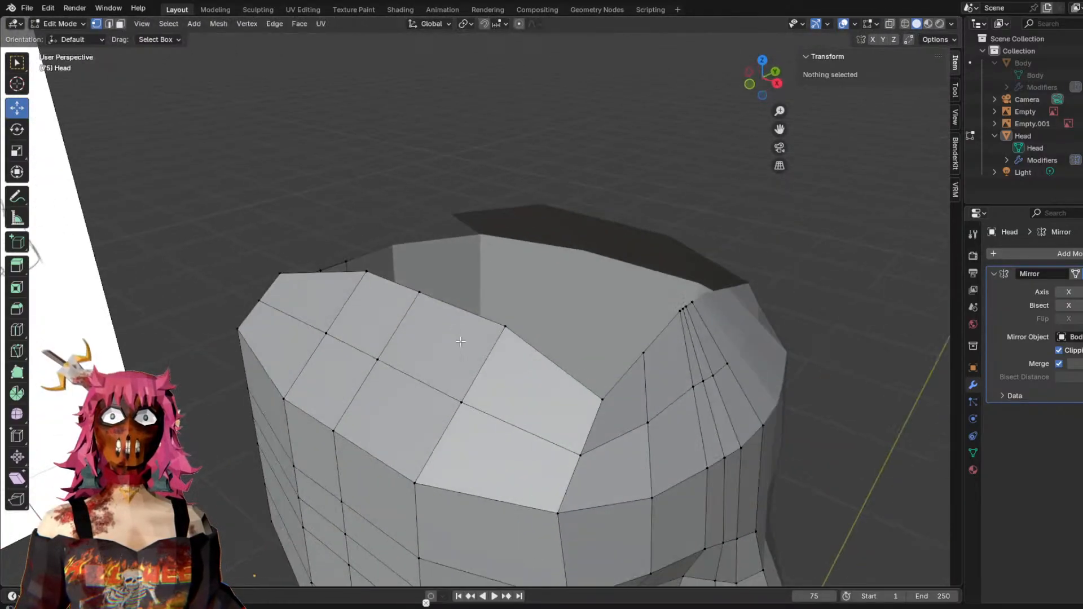
# Add an edge loop between the crown opening and the existing crown loop, and a vertical loop through the planned horn area.
pyautogui.scroll(2, 411, 353)
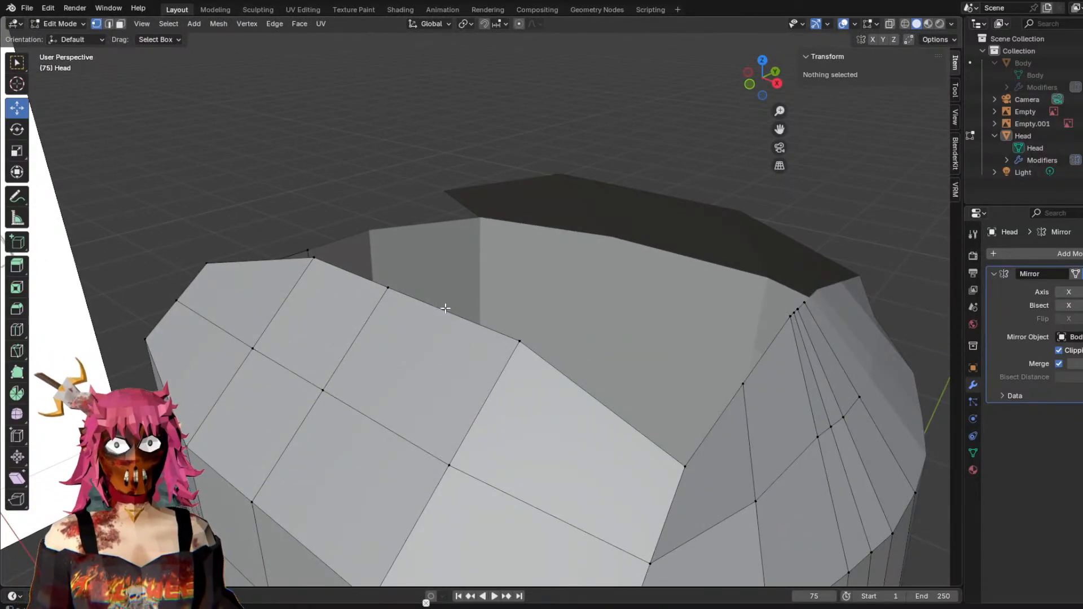
pyautogui.hotkey('ctrl', 'r')
pyautogui.click(474, 378)
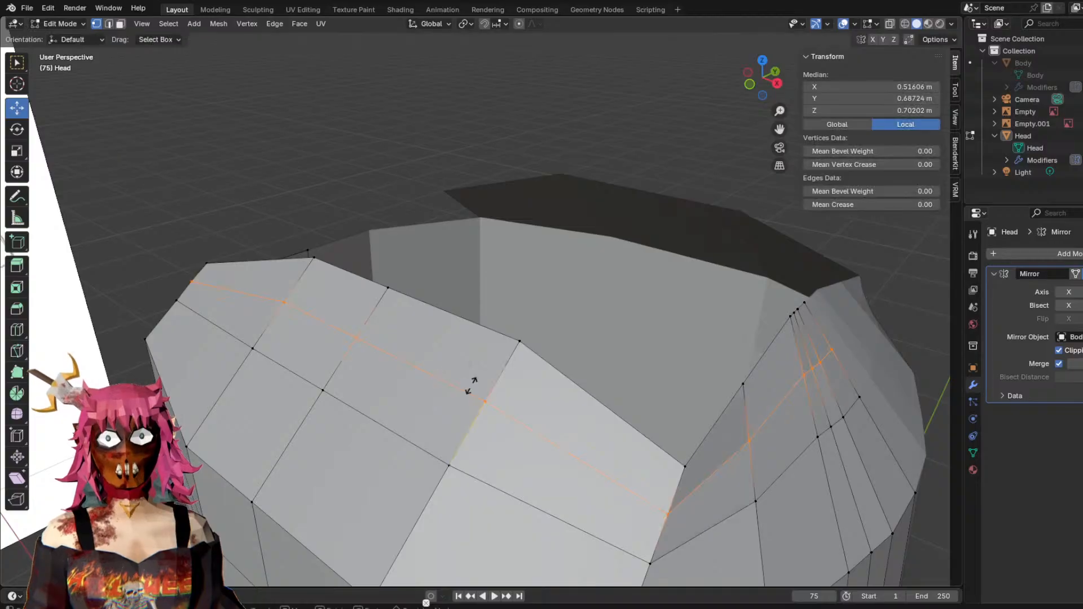
pyautogui.hotkey('ctrl', 'r')
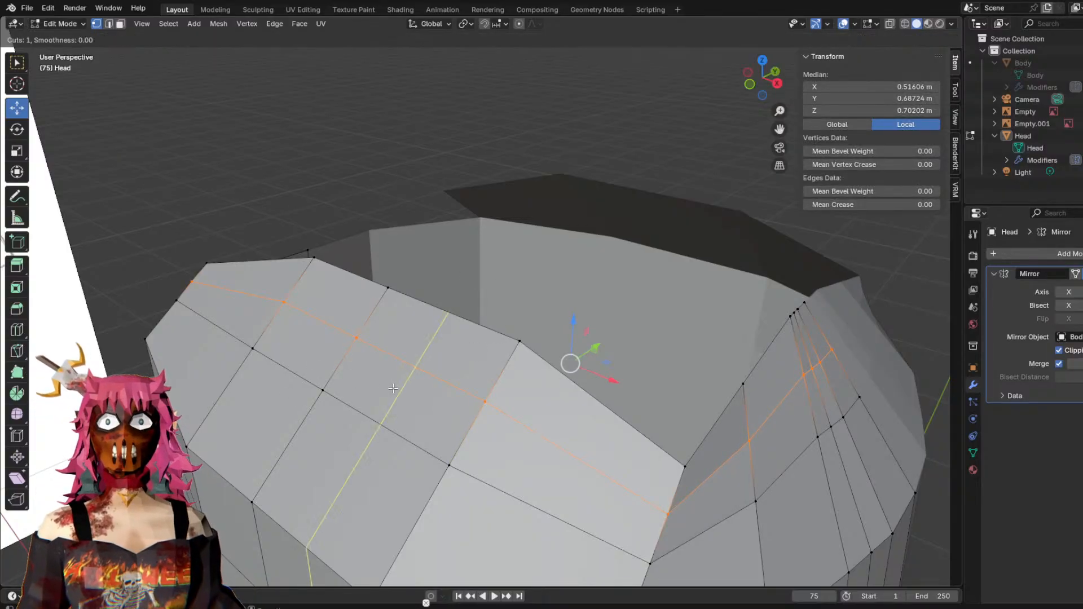
pyautogui.click(385, 359)
pyautogui.click(378, 333)
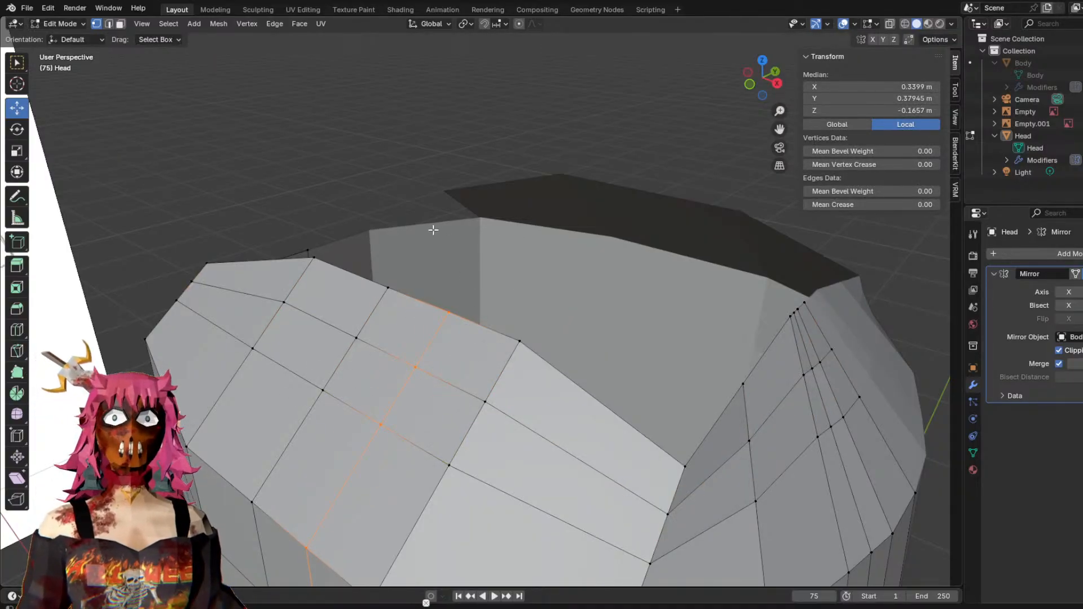
pyautogui.click(351, 194)
pyautogui.moveTo(351, 194)
pyautogui.mouseDown(button='middle')
pyautogui.moveTo(334, 179)
pyautogui.moveTo(351, 191)
pyautogui.mouseUp(button='middle')
pyautogui.press('c')
pyautogui.click(353, 348)
pyautogui.click(404, 362)
pyautogui.press('Escape')
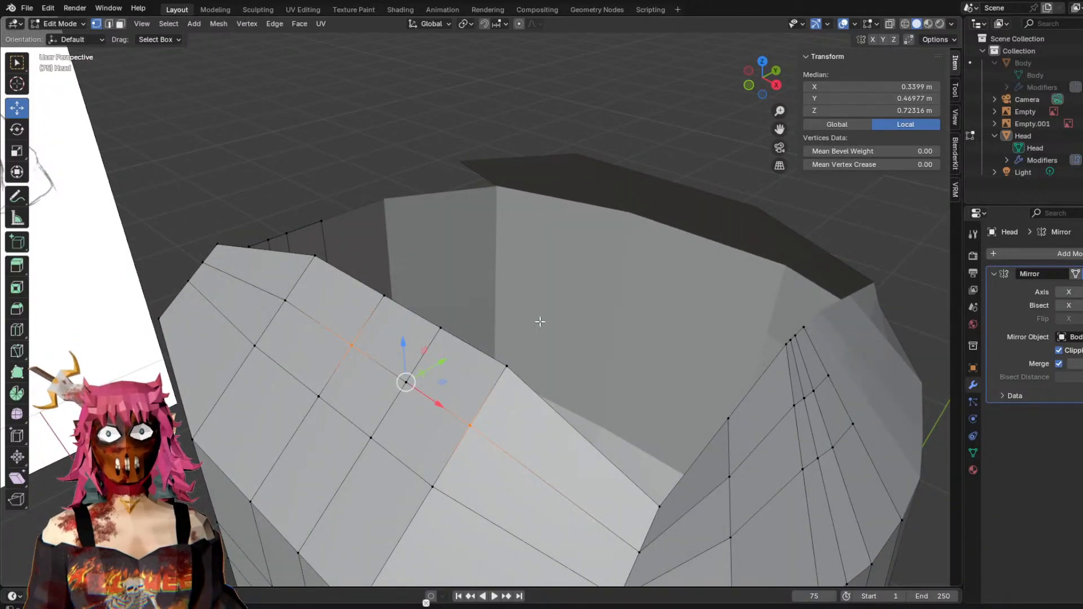
pyautogui.moveTo(549, 321); pyautogui.dragTo(520, 367, button='middle')
pyautogui.click(270, 125)
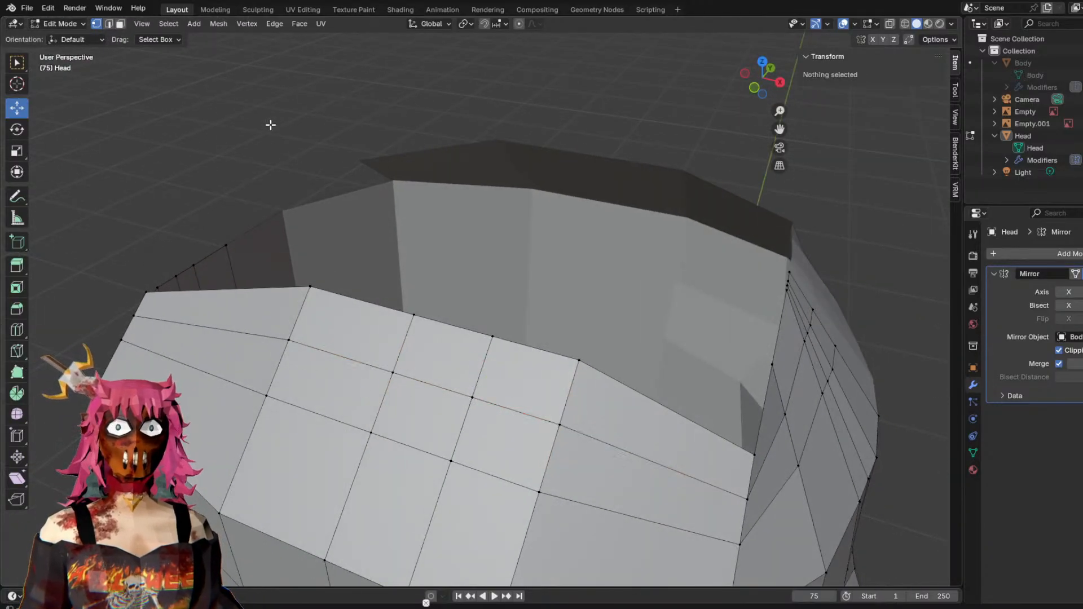
# Spread the rear and front middle vertices of the horn area apart along X, placing the front one at about 0.52 m.
pyautogui.click(388, 375)
pyautogui.moveTo(429, 382); pyautogui.dragTo(407, 379)
pyautogui.press('g')
pyautogui.press('x')
pyautogui.click(597, 434)
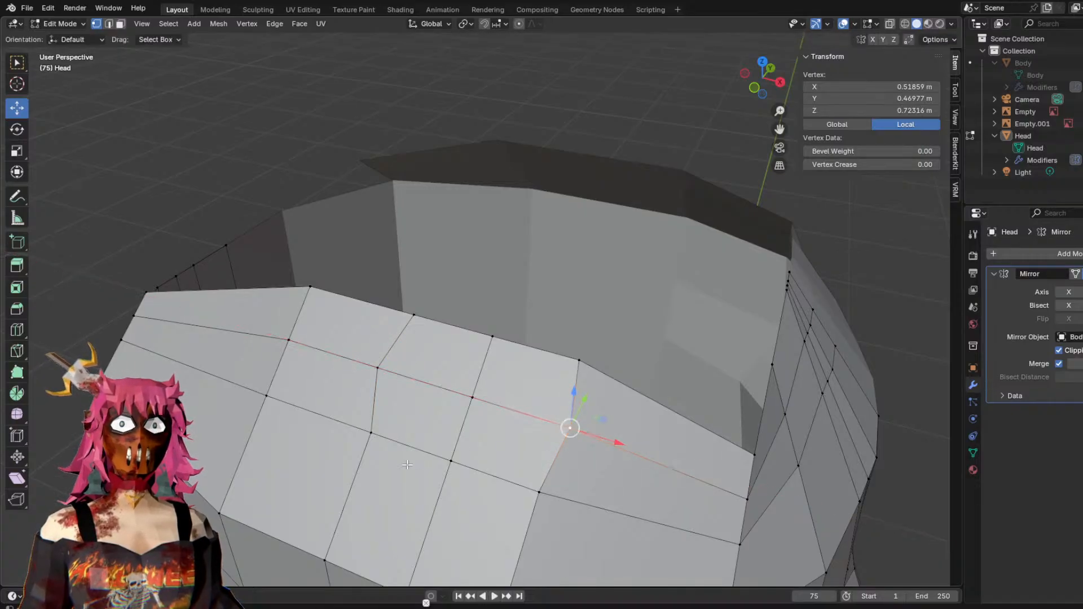
# Move the lower middle vertex of the horn area outward along Y and slightly down along Z.
pyautogui.click(452, 456)
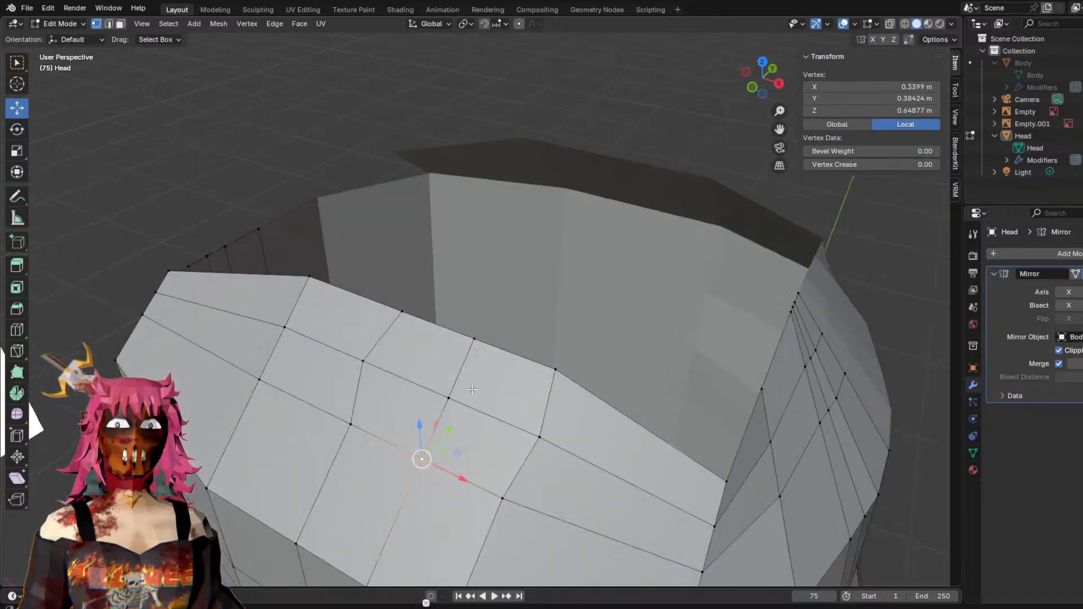
pyautogui.moveTo(477, 389); pyautogui.dragTo(358, 356, button='middle')
pyautogui.moveTo(326, 390); pyautogui.dragTo(309, 391)
pyautogui.moveTo(310, 391); pyautogui.dragTo(274, 328, button='middle')
pyautogui.moveTo(263, 330); pyautogui.dragTo(265, 342)
pyautogui.moveTo(264, 342); pyautogui.dragTo(558, 291, button='middle')
# Raise the upper middle vertex of the horn area to about Z 0.84 m and shift it inward to about Y 0.58 m.
pyautogui.click(466, 315)
pyautogui.moveTo(488, 310); pyautogui.dragTo(488, 285)
pyautogui.moveTo(489, 285); pyautogui.dragTo(409, 285, button='middle')
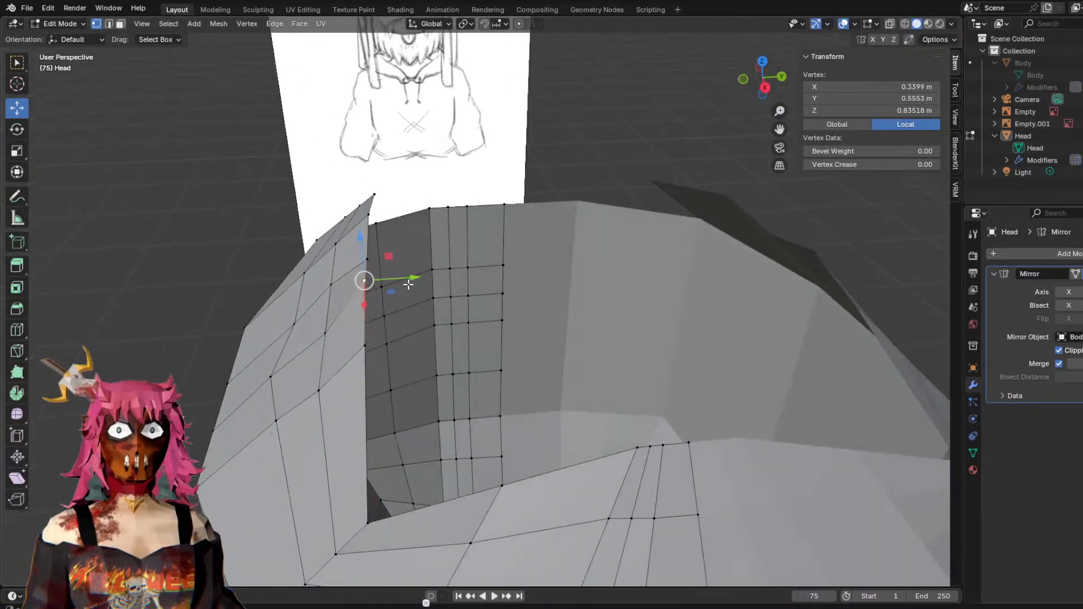
pyautogui.moveTo(395, 283); pyautogui.dragTo(415, 278)
pyautogui.moveTo(416, 278); pyautogui.dragTo(441, 306, button='middle')
# Draw the two upper corner vertices of the horn area inward along X and raise them slightly, the front one to about Z 0.82 m.
pyautogui.click(438, 309)
pyautogui.moveTo(476, 316); pyautogui.dragTo(494, 318)
pyautogui.moveTo(451, 283); pyautogui.dragTo(451, 275)
pyautogui.click(614, 333)
pyautogui.moveTo(665, 346); pyautogui.dragTo(649, 343)
pyautogui.moveTo(600, 294); pyautogui.dragTo(601, 281)
pyautogui.moveTo(621, 284)
pyautogui.mouseDown(button='middle')
pyautogui.moveTo(559, 289)
pyautogui.moveTo(630, 285)
pyautogui.mouseUp(button='middle')
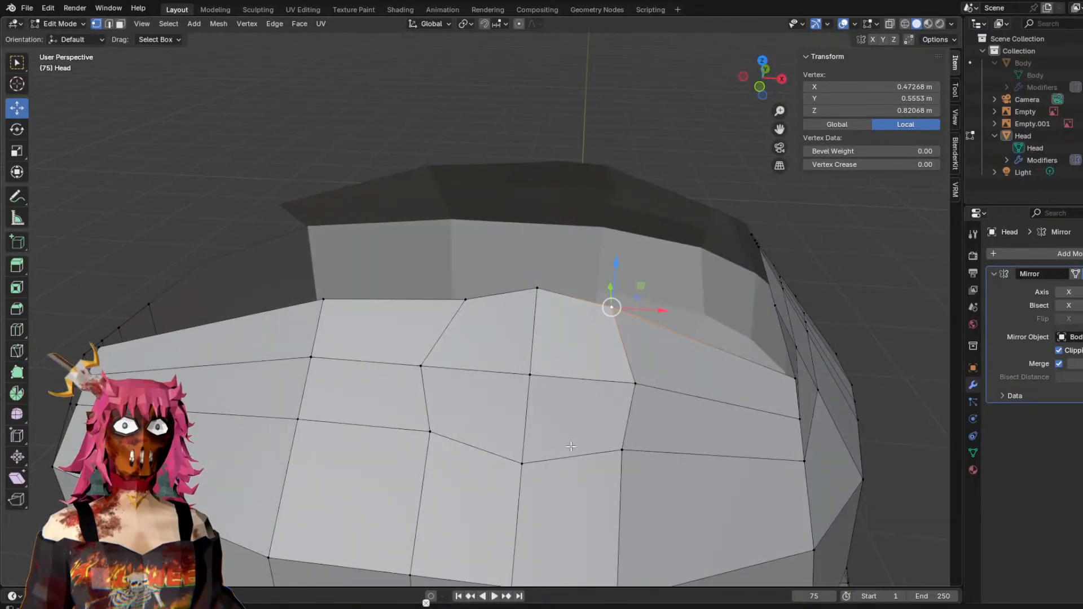
# Round the horn ring by moving its rear middle vertex to about X 0.17 m and both lower corner vertices inward along X.
pyautogui.click(420, 366)
pyautogui.moveTo(446, 367); pyautogui.dragTo(462, 369)
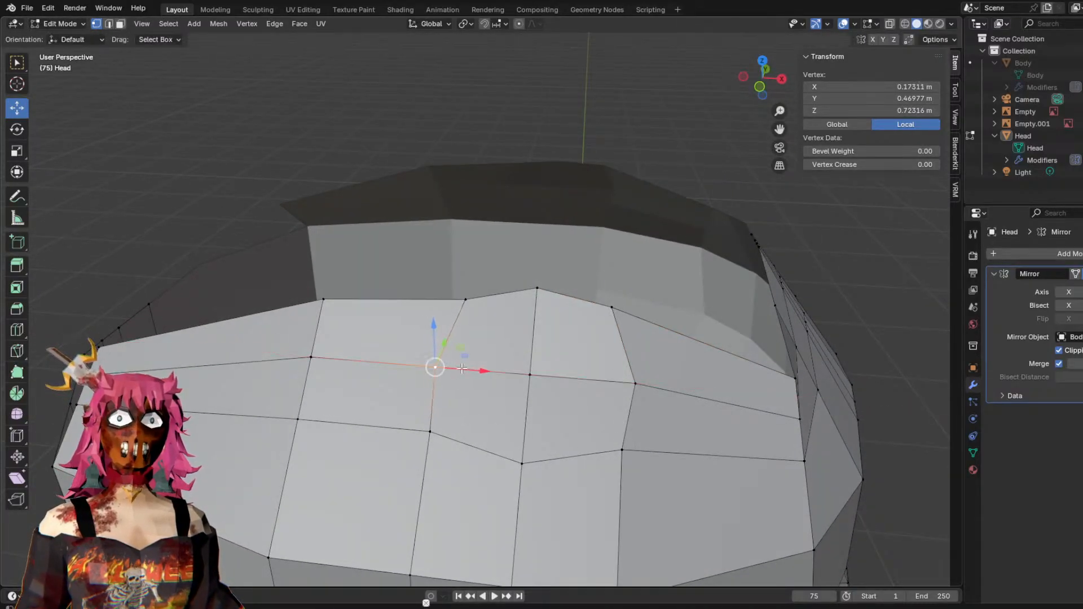
pyautogui.click(427, 433)
pyautogui.moveTo(453, 433); pyautogui.dragTo(471, 432)
pyautogui.click(623, 455)
pyautogui.moveTo(655, 455); pyautogui.dragTo(639, 455)
# Fine-tune the horn ring by moving its upper front vertex to about X 0.47 m and nudging the lower middle vertex back along X.
pyautogui.click(636, 384)
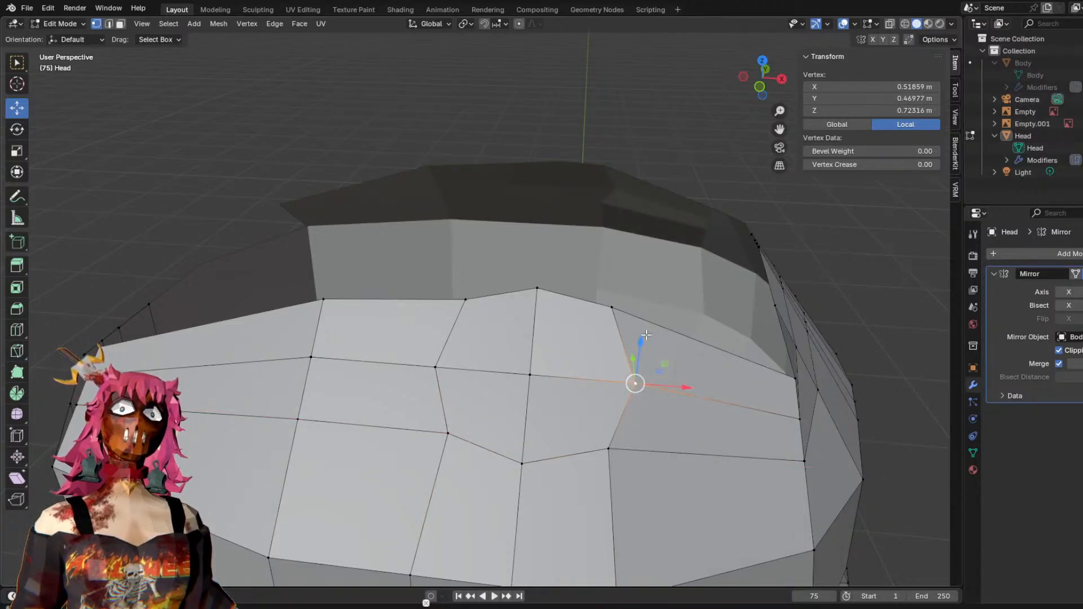
pyautogui.click(611, 306)
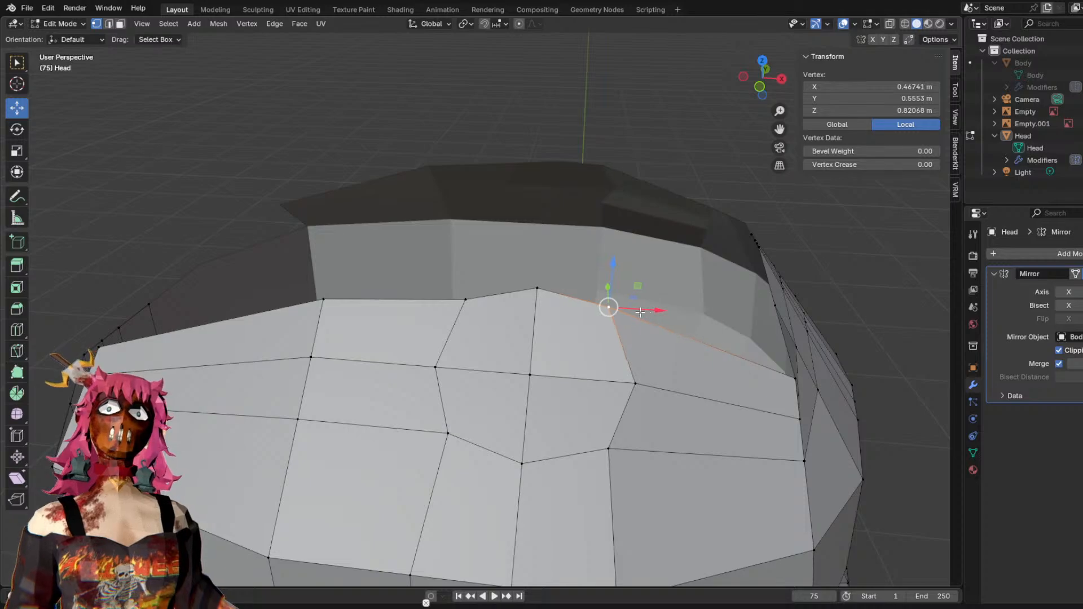
pyautogui.click(536, 289)
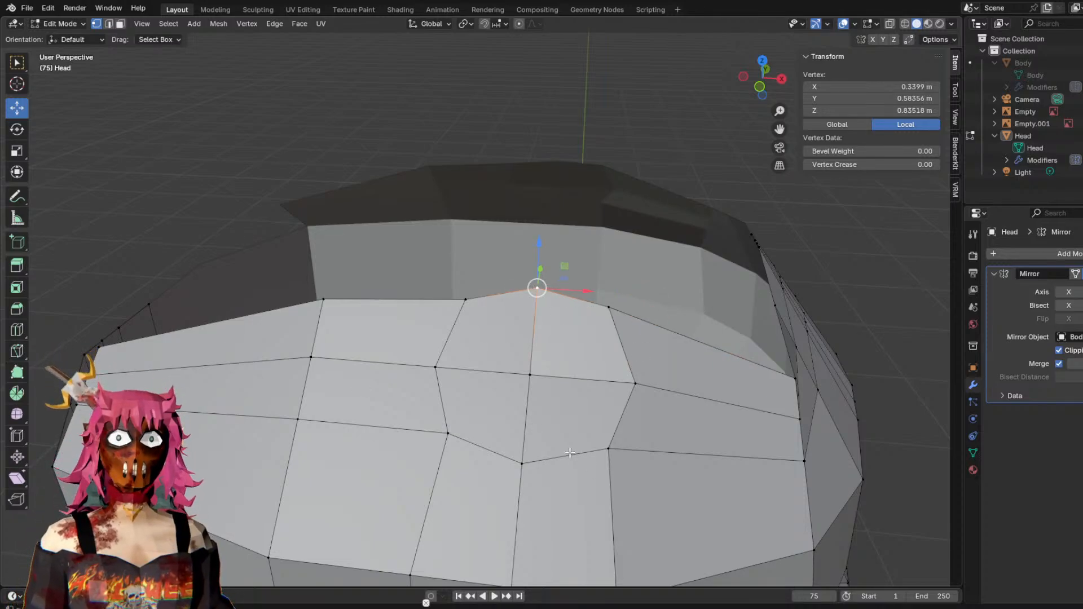
pyautogui.click(520, 460)
pyautogui.moveTo(556, 466); pyautogui.dragTo(543, 469)
pyautogui.moveTo(560, 451); pyautogui.dragTo(507, 418, button='middle')
pyautogui.click(397, 164)
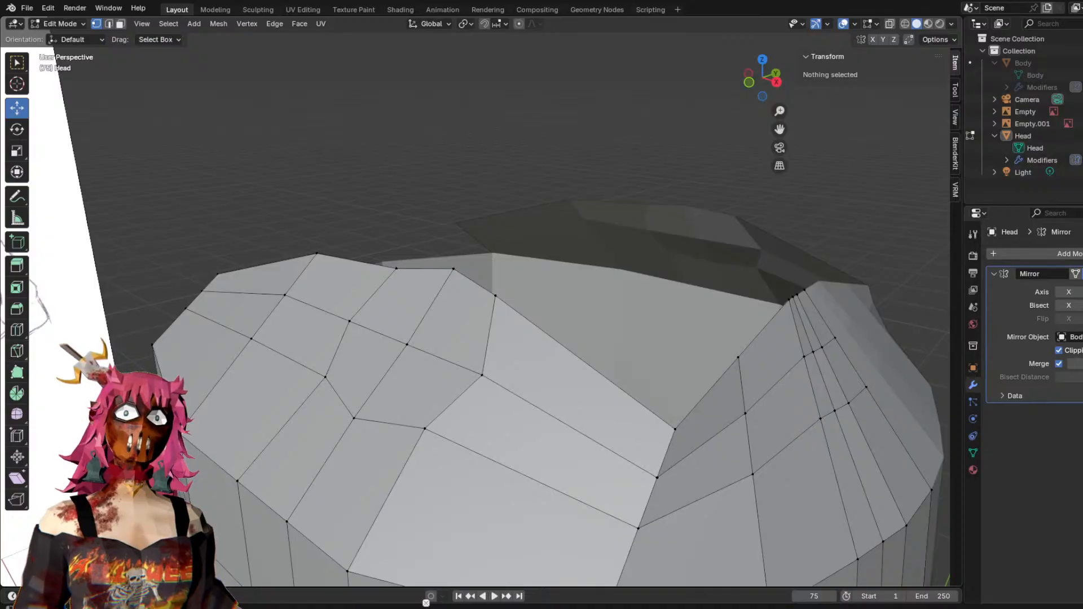
pyautogui.moveTo(473, 180); pyautogui.dragTo(480, 230, button='middle')
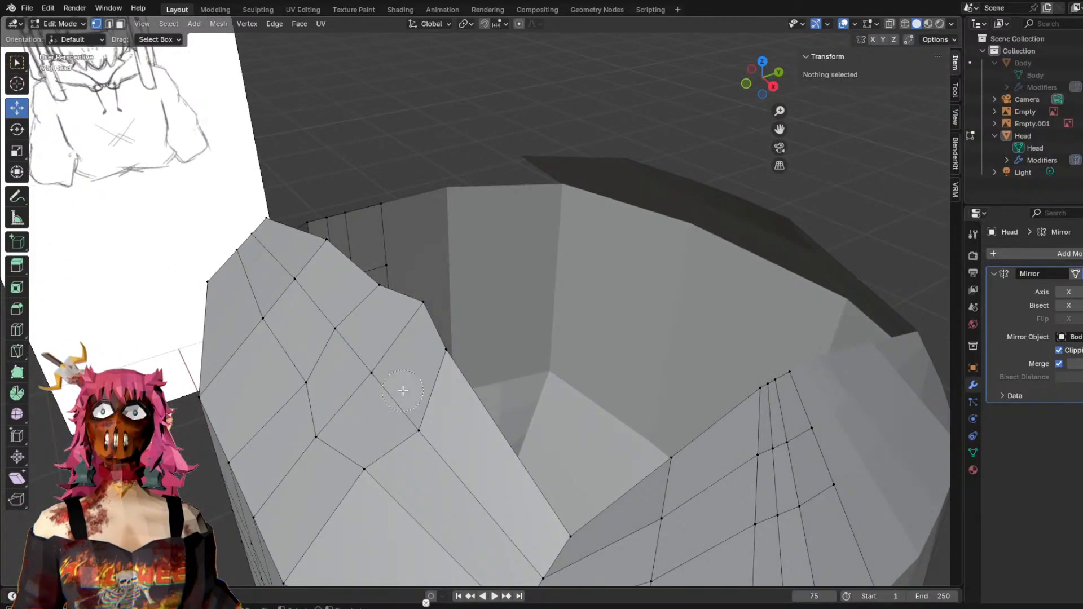
# Extrude the ring of horn-base faces on the crown outward to about Y 0.40 m, Z 0.80 m.
pyautogui.click(420, 433)
pyautogui.keyDown('shift'); pyautogui.click(373, 462); pyautogui.keyUp('shift')
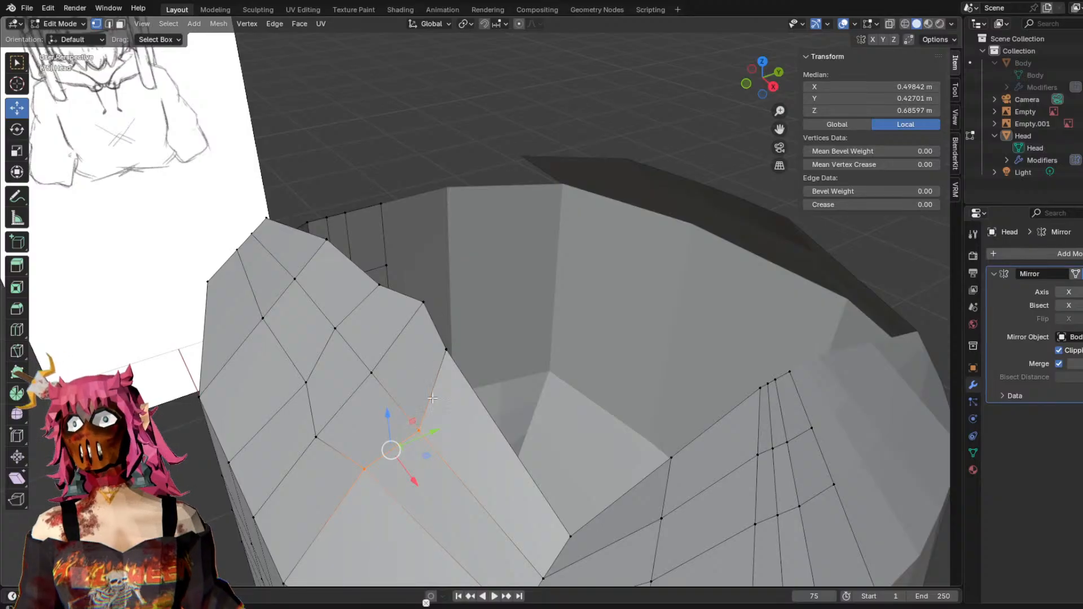
pyautogui.moveTo(362, 457)
pyautogui.mouseDown()
pyautogui.moveTo(327, 412)
pyautogui.moveTo(350, 326)
pyautogui.mouseUp()
pyautogui.click(387, 290)
pyautogui.click(422, 311)
pyautogui.click(444, 358)
pyautogui.rightClick(476, 297)
pyautogui.moveTo(476, 298); pyautogui.dragTo(397, 289, button='middle')
pyautogui.scroll(-3, 431, 317)
pyautogui.moveTo(459, 308); pyautogui.dragTo(433, 292, button='middle')
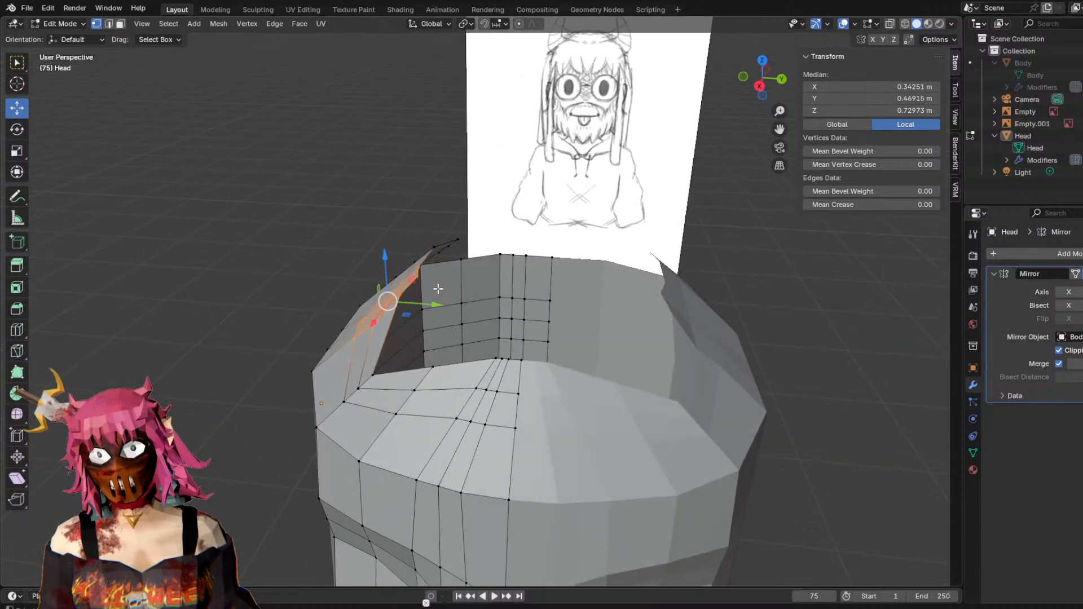
pyautogui.press('e')
pyautogui.click(408, 248)
pyautogui.rightClick(410, 241)
# Compare the extruded horn base with the horns in the reference sketch from several angles.
pyautogui.moveTo(292, 220); pyautogui.dragTo(445, 245, button='middle')
pyautogui.scroll(3, 299, 204)
pyautogui.moveTo(482, 332); pyautogui.dragTo(536, 334, button='middle')
pyautogui.moveTo(615, 300); pyautogui.dragTo(444, 302, button='middle')
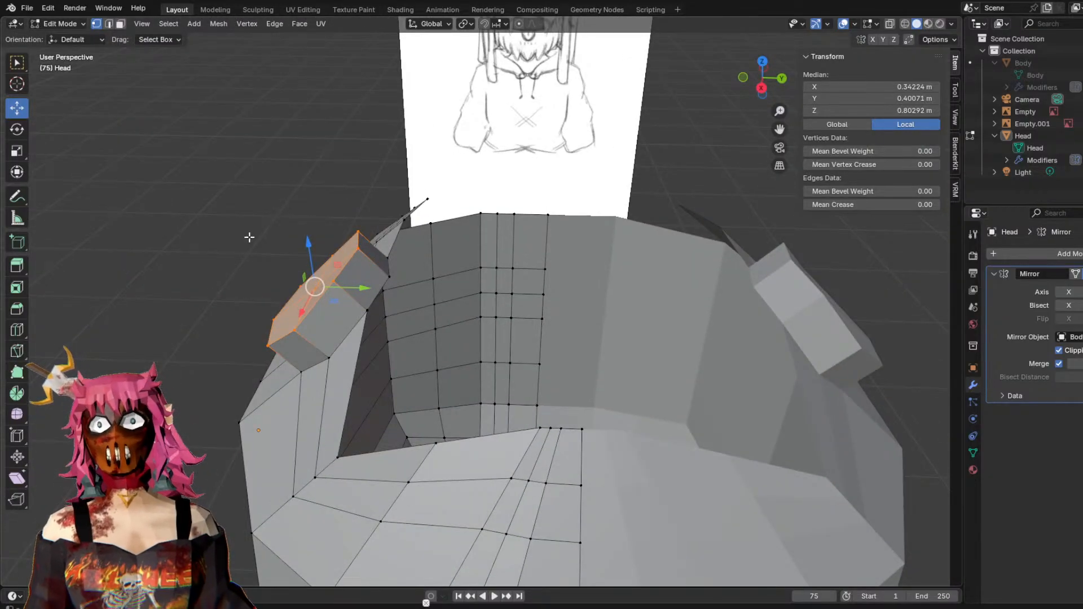
pyautogui.moveTo(372, 269); pyautogui.dragTo(430, 317, button='middle')
pyautogui.moveTo(707, 228)
pyautogui.mouseDown(button='middle')
pyautogui.moveTo(368, 324)
pyautogui.moveTo(564, 307)
pyautogui.moveTo(746, 328)
pyautogui.moveTo(699, 357)
pyautogui.moveTo(650, 289)
pyautogui.moveTo(476, 215)
pyautogui.mouseUp(button='middle')
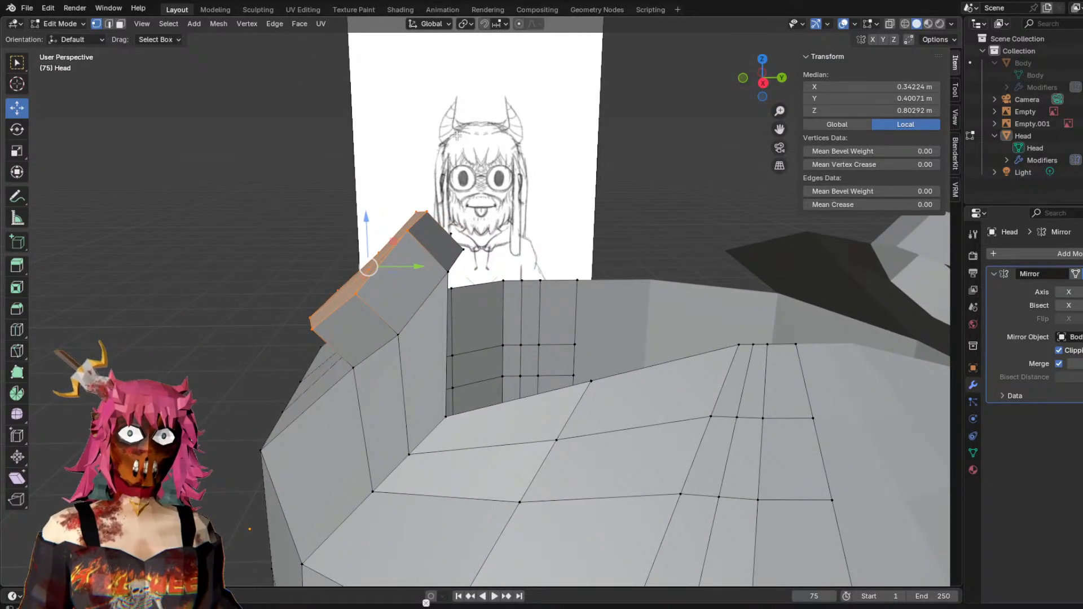
pyautogui.moveTo(368, 270); pyautogui.dragTo(423, 136, button='middle')
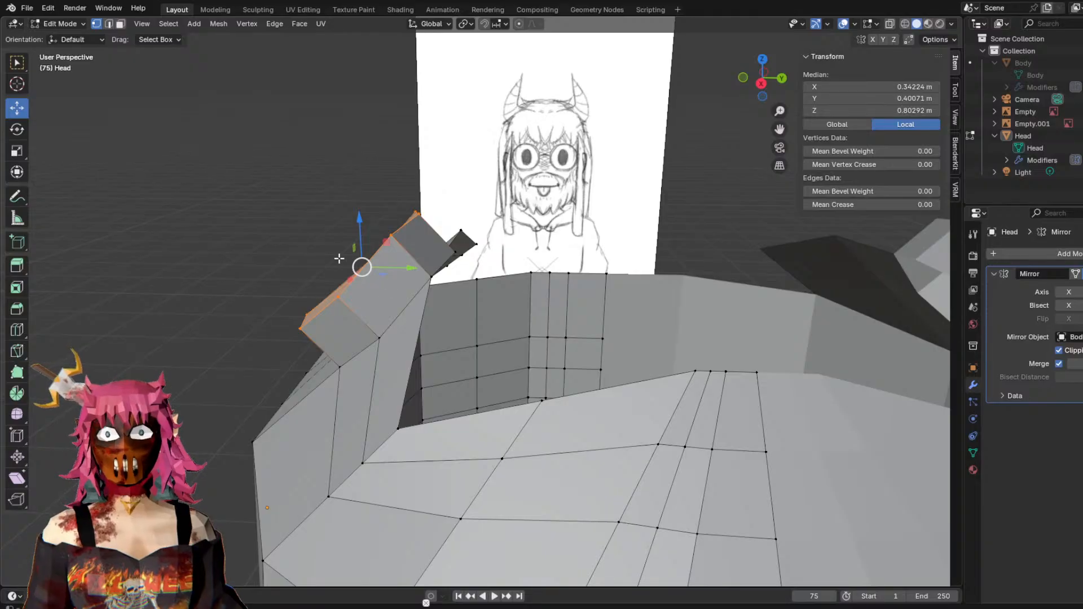
pyautogui.moveTo(436, 207); pyautogui.dragTo(463, 212, button='middle')
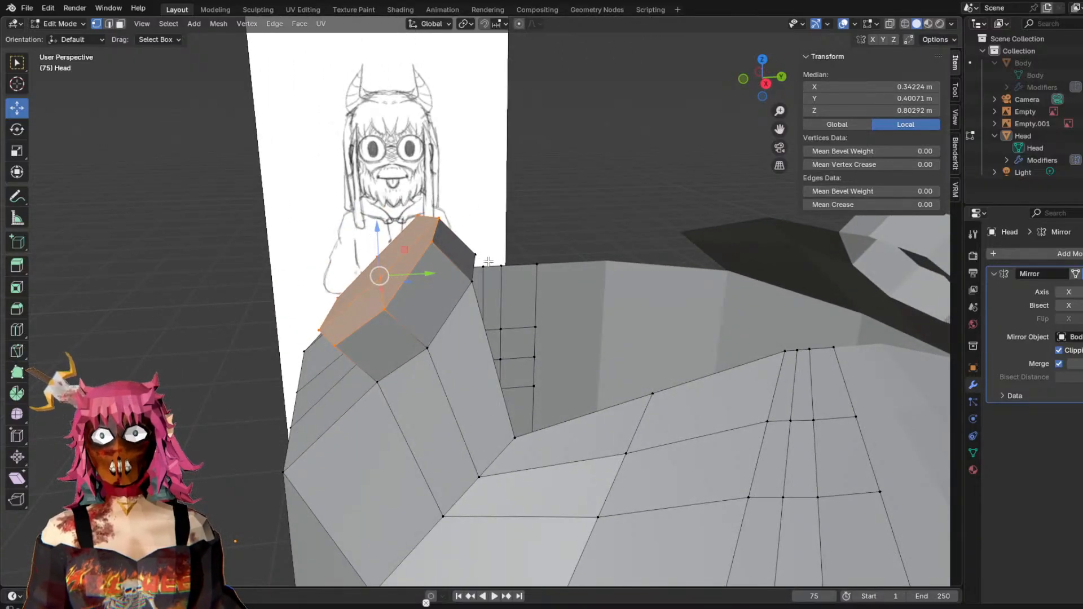
# Taper the horn's first segment by scaling down its end faces.
pyautogui.press('s')
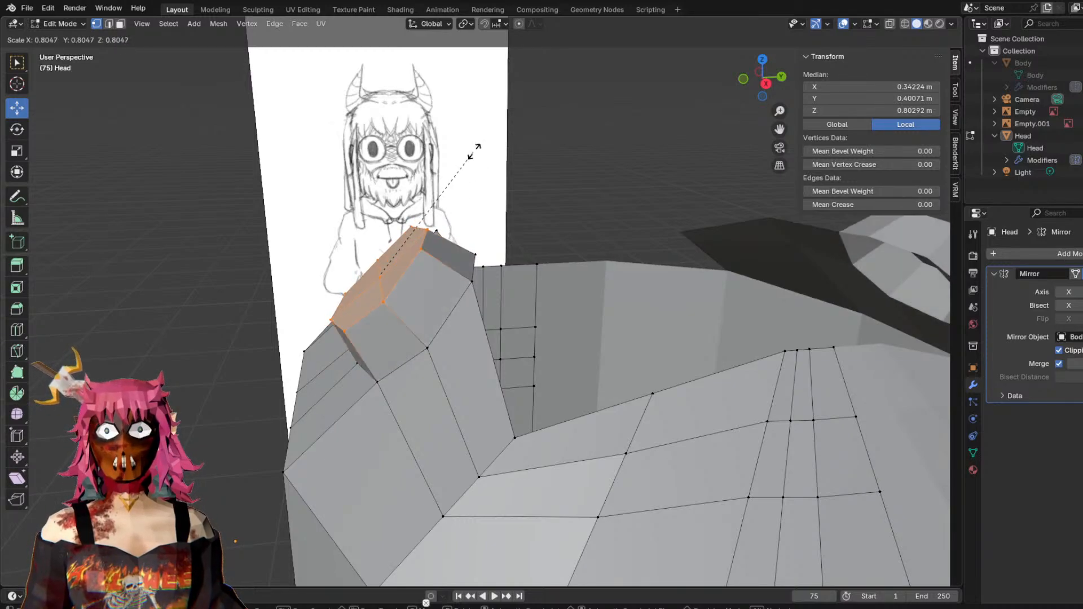
pyautogui.click(612, 45)
pyautogui.moveTo(536, 183); pyautogui.dragTo(498, 241, button='middle')
pyautogui.press('s')
pyautogui.click(478, 178)
pyautogui.press('s')
pyautogui.click(485, 178)
# Extrude a second horn segment to about Y 0.32 m, Z 0.89 m and scale its end down.
pyautogui.press('e')
pyautogui.click(452, 213)
pyautogui.press('s')
pyautogui.click(452, 171)
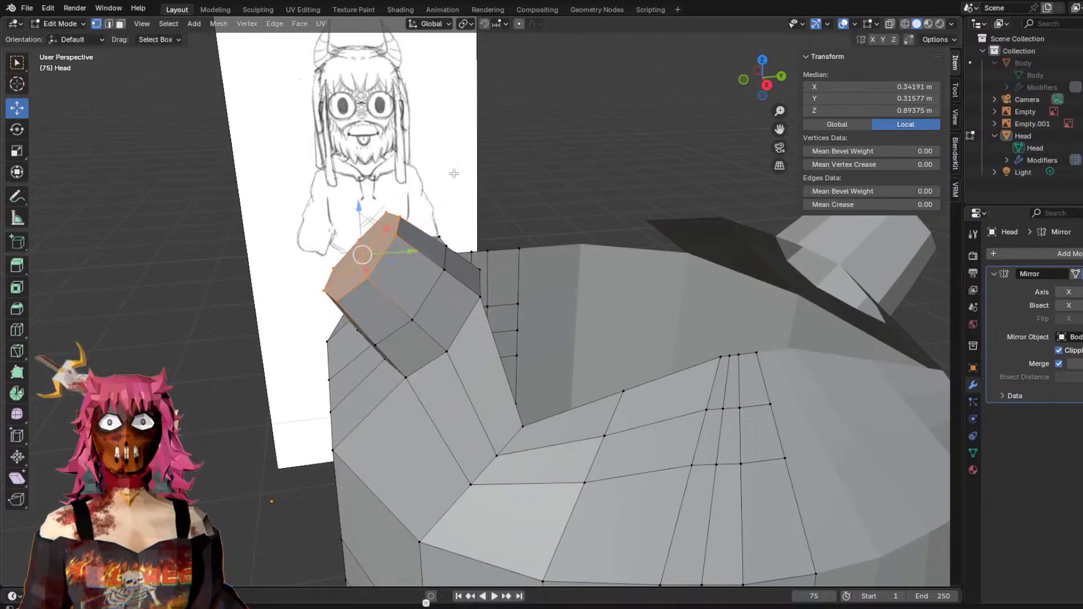
# Extrude and shrink a third horn segment, then shift its end inward and up to about Y 0.26 m, Z 1.03 m.
pyautogui.press('e')
pyautogui.click(406, 135)
pyautogui.press('s')
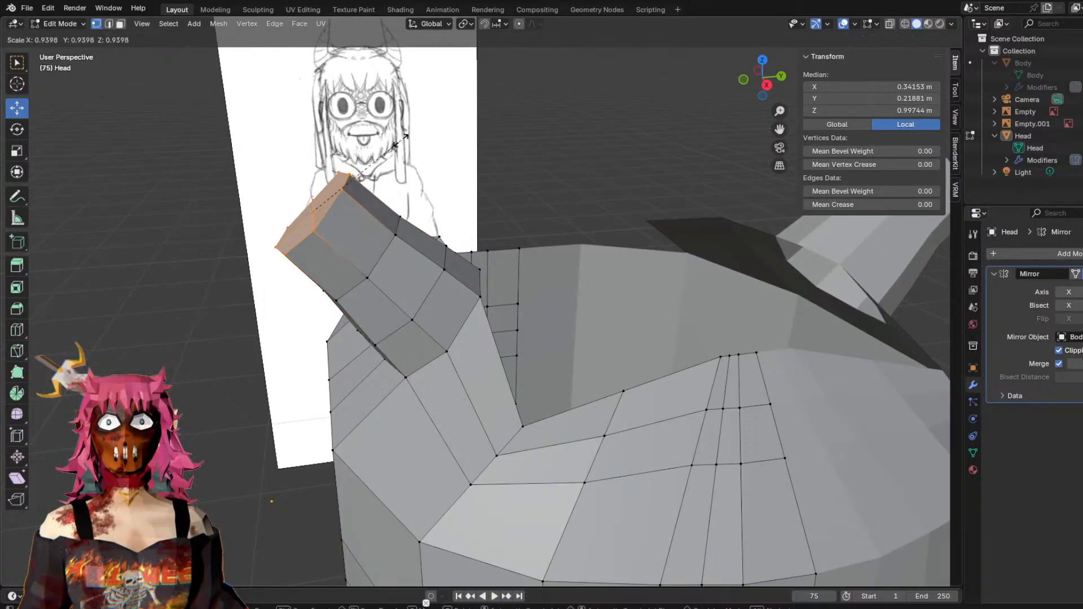
pyautogui.click(391, 152)
pyautogui.moveTo(438, 141); pyautogui.dragTo(389, 235, button='middle')
pyautogui.moveTo(343, 305); pyautogui.dragTo(357, 303)
pyautogui.moveTo(326, 257); pyautogui.dragTo(326, 246)
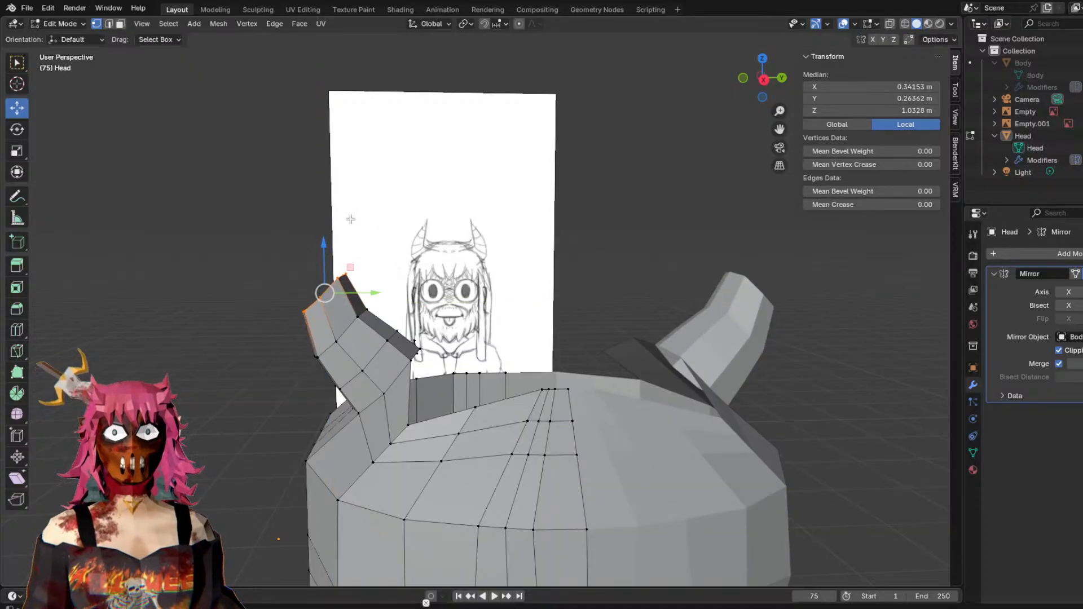
# Extrude a fourth horn segment, bend its end inward to about Y 0.24 m, Z 1.17 m, and scale it down.
pyautogui.press('g')
pyautogui.click(344, 176)
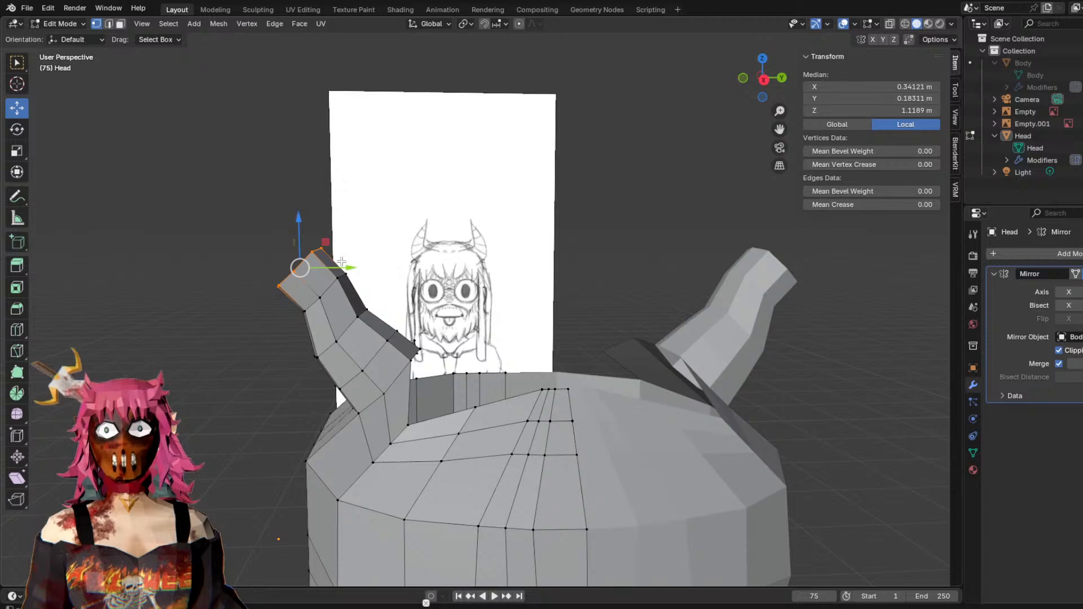
pyautogui.moveTo(299, 220); pyautogui.dragTo(300, 214)
pyautogui.moveTo(347, 269); pyautogui.dragTo(372, 269)
pyautogui.press('s')
pyautogui.click(413, 204)
# Extrude a fifth horn segment, curve its end inward to about Y 0.29 m, Z 1.26 m, and scale it down.
pyautogui.moveTo(413, 205); pyautogui.dragTo(434, 217, button='middle')
pyautogui.scroll(2, 434, 217)
pyautogui.press('e')
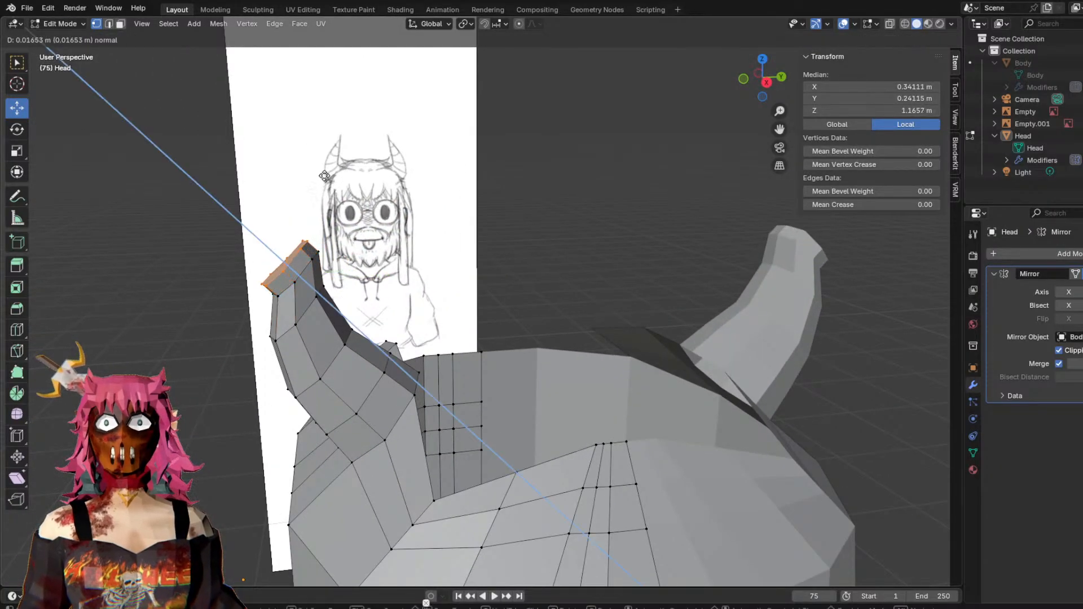
pyautogui.click(311, 158)
pyautogui.moveTo(320, 246); pyautogui.dragTo(348, 245)
pyautogui.moveTo(294, 199); pyautogui.dragTo(293, 177)
pyautogui.moveTo(340, 226); pyautogui.dragTo(349, 225)
pyautogui.press('s')
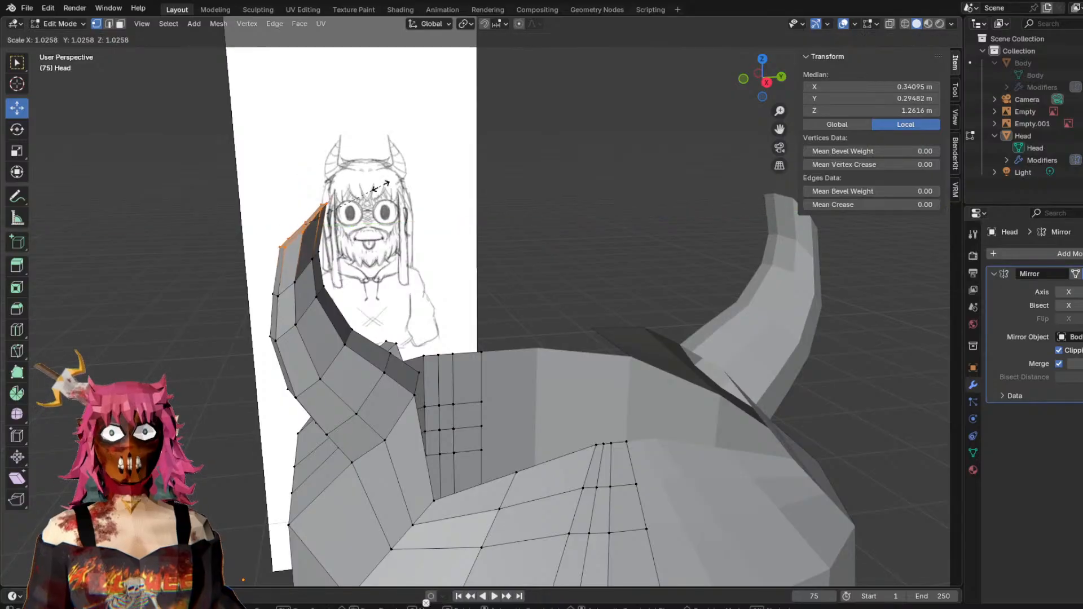
pyautogui.click(345, 197)
# Extrude the horn tip, scale it almost to a point, and move it to about Y 0.32 m, Z 1.40 m.
pyautogui.press('e')
pyautogui.click(303, 140)
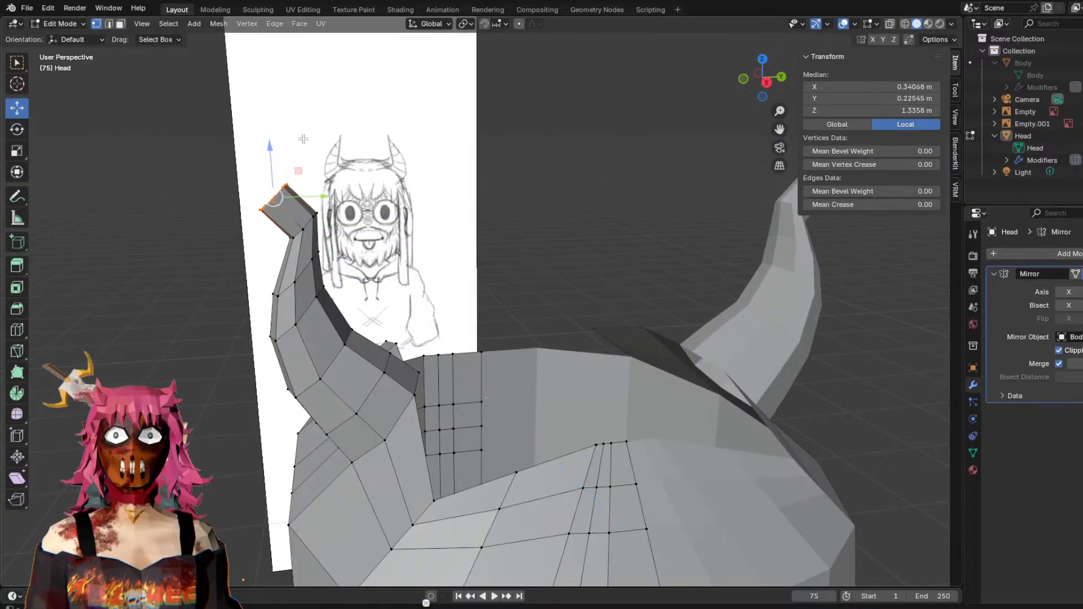
pyautogui.press('s')
pyautogui.click(260, 183)
pyautogui.press('g')
pyautogui.press('y')
pyautogui.moveTo(351, 203); pyautogui.dragTo(352, 203)
pyautogui.moveTo(310, 148); pyautogui.dragTo(308, 120)
# Select the vertices along the horn's inner curve and move them inward along Y to about 0.41 m.
pyautogui.moveTo(350, 181); pyautogui.dragTo(455, 203, button='middle')
pyautogui.moveTo(518, 225)
pyautogui.mouseDown(button='middle')
pyautogui.moveTo(670, 213)
pyautogui.moveTo(675, 196)
pyautogui.moveTo(425, 203)
pyautogui.moveTo(432, 330)
pyautogui.moveTo(395, 339)
pyautogui.moveTo(393, 353)
pyautogui.mouseUp(button='middle')
pyautogui.moveTo(368, 209)
pyautogui.mouseDown(button='middle')
pyautogui.moveTo(353, 174)
pyautogui.moveTo(455, 176)
pyautogui.moveTo(361, 194)
pyautogui.moveTo(462, 200)
pyautogui.moveTo(449, 178)
pyautogui.moveTo(416, 232)
pyautogui.moveTo(481, 252)
pyautogui.moveTo(436, 214)
pyautogui.mouseUp(button='middle')
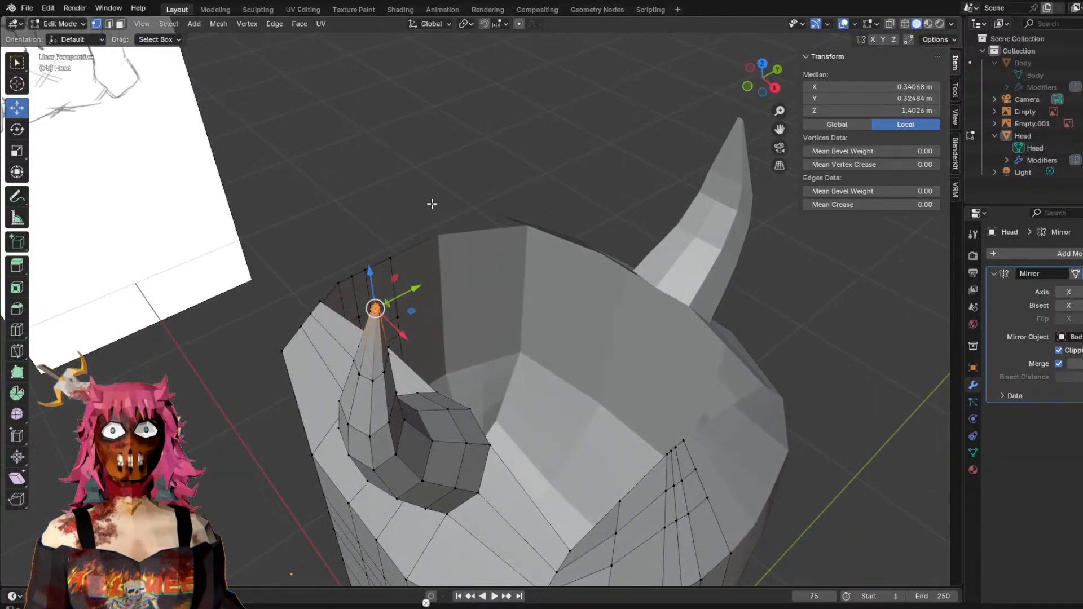
pyautogui.moveTo(449, 171)
pyautogui.mouseDown(button='middle')
pyautogui.moveTo(420, 163)
pyautogui.moveTo(490, 163)
pyautogui.moveTo(448, 171)
pyautogui.moveTo(440, 161)
pyautogui.moveTo(320, 283)
pyautogui.mouseUp(button='middle')
pyautogui.click(459, 171)
pyautogui.keyDown('alt'); pyautogui.click(258, 358); pyautogui.keyUp('alt')
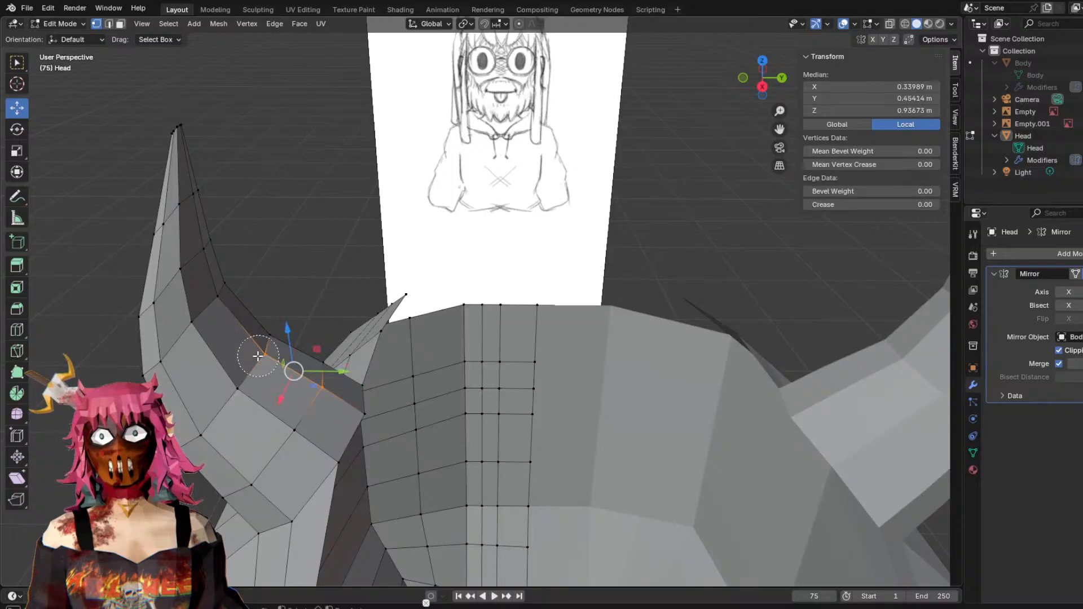
pyautogui.click(221, 301)
pyautogui.click(204, 258)
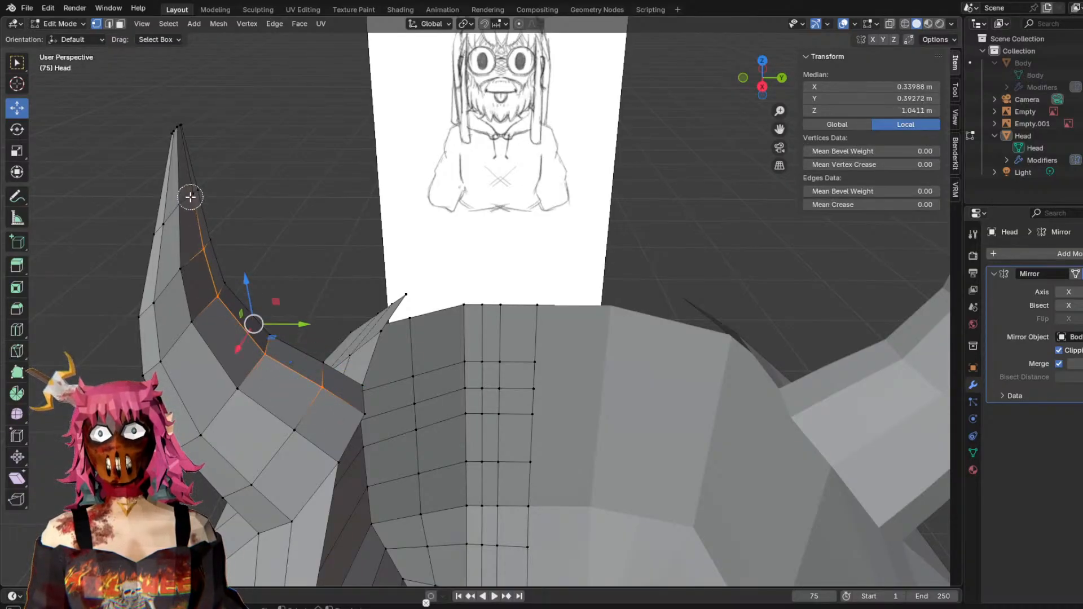
pyautogui.click(189, 203)
pyautogui.click(204, 183)
pyautogui.moveTo(204, 181); pyautogui.dragTo(288, 267, button='middle')
pyautogui.press('g')
pyautogui.press('y')
pyautogui.moveTo(302, 263); pyautogui.dragTo(335, 262)
# Shift the horn's inner-curve vertices slightly further inward, to about Y 0.43 m.
pyautogui.scroll(-3, 327, 229)
pyautogui.moveTo(456, 239); pyautogui.dragTo(428, 235, button='middle')
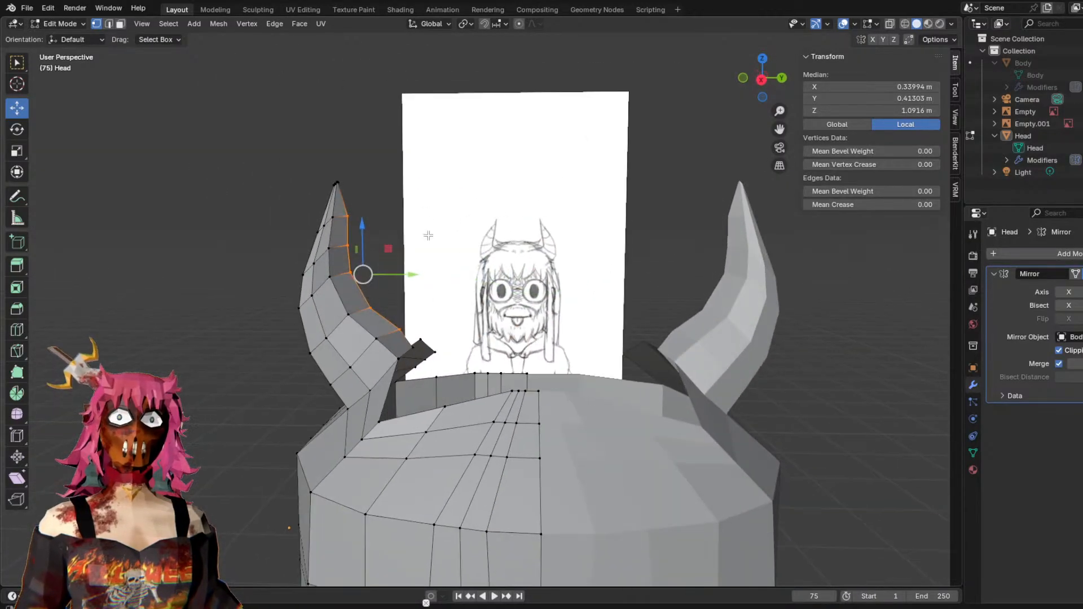
pyautogui.moveTo(408, 275); pyautogui.dragTo(411, 276)
pyautogui.moveTo(381, 231)
pyautogui.mouseDown(button='middle')
pyautogui.moveTo(412, 231)
pyautogui.moveTo(389, 230)
pyautogui.mouseUp(button='middle')
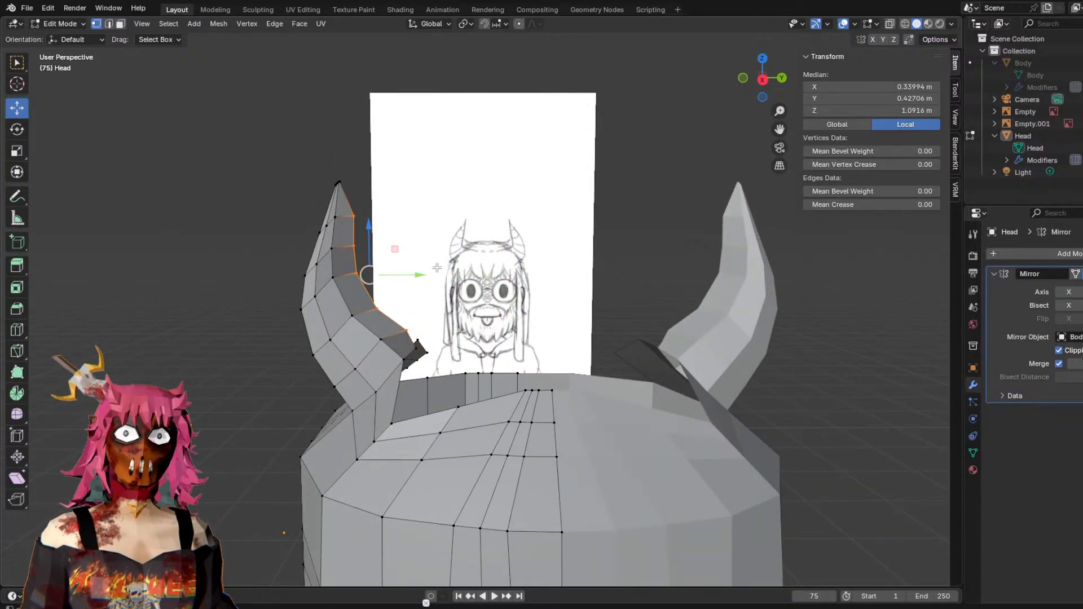
pyautogui.moveTo(403, 275)
pyautogui.mouseDown()
pyautogui.moveTo(420, 275)
pyautogui.moveTo(405, 275)
pyautogui.mouseUp()
# Nudge the front vertex just below the horn's tip outward along Y and clear the selection.
pyautogui.click(233, 229)
pyautogui.moveTo(233, 229); pyautogui.dragTo(358, 222, button='middle')
pyautogui.scroll(2, 345, 220)
pyautogui.click(337, 219)
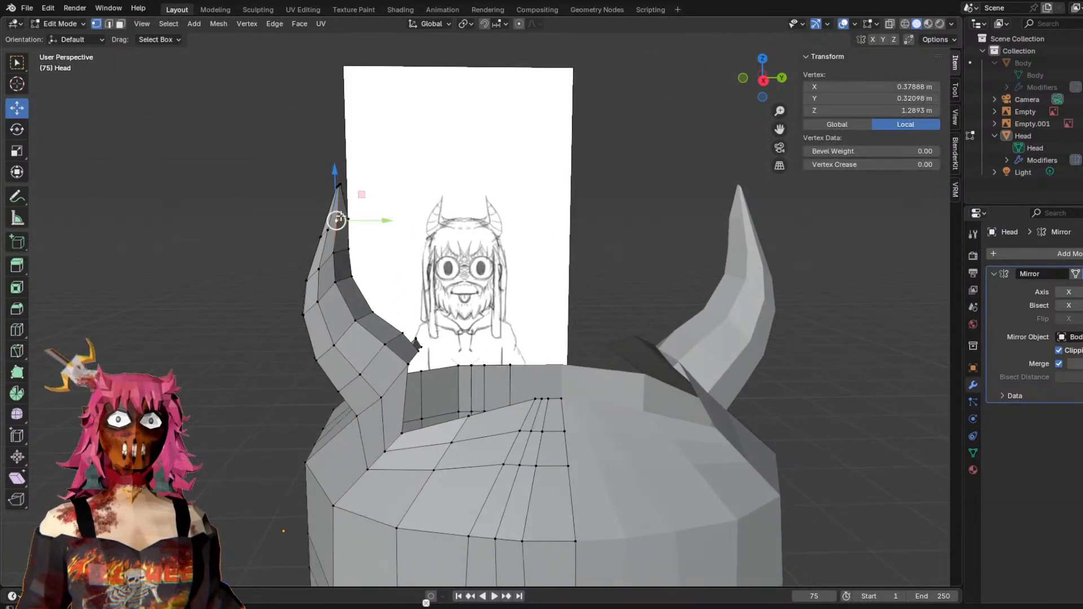
pyautogui.moveTo(367, 218); pyautogui.dragTo(346, 218)
pyautogui.click(248, 237)
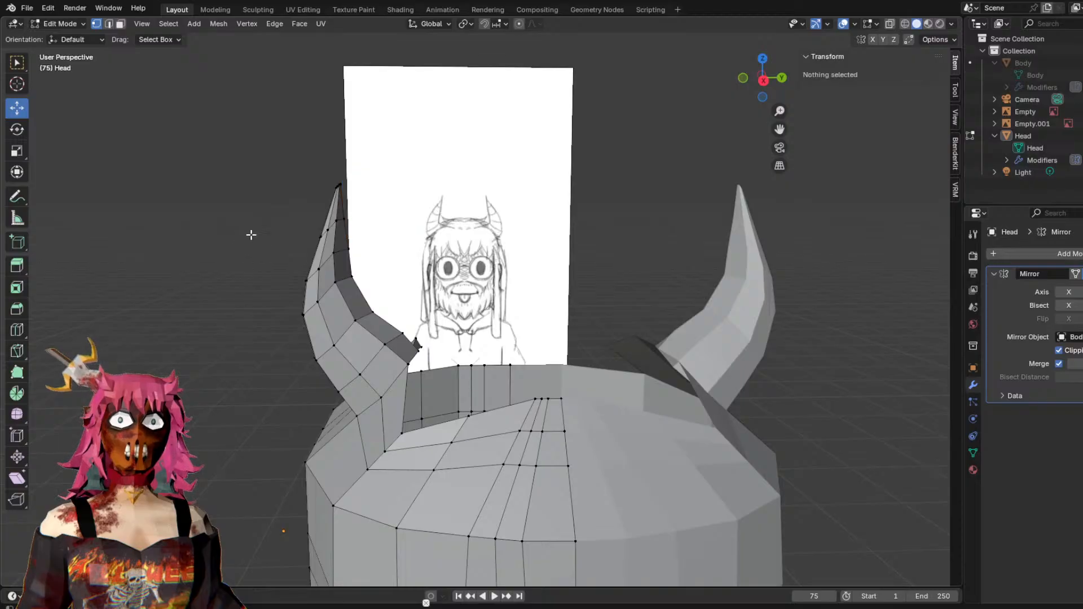
# Turn on X-ray and select all vertices of the horn from its base to its tip.
pyautogui.moveTo(448, 256); pyautogui.dragTo(528, 250, button='middle')
pyautogui.scroll(-3, 491, 263)
pyautogui.scroll(4, 552, 271)
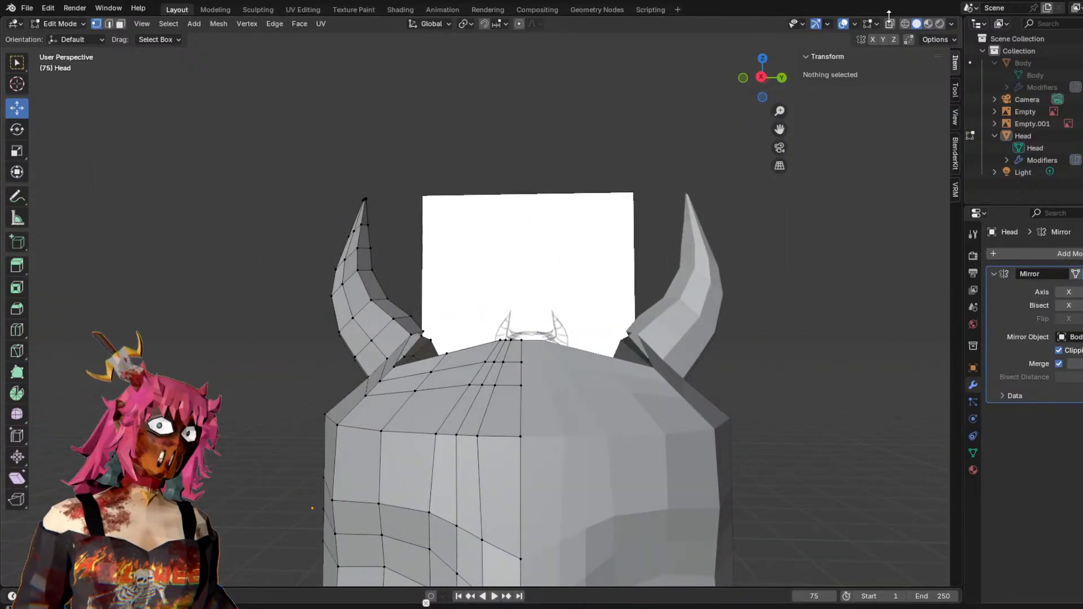
pyautogui.moveTo(444, 197); pyautogui.dragTo(575, 191, button='middle')
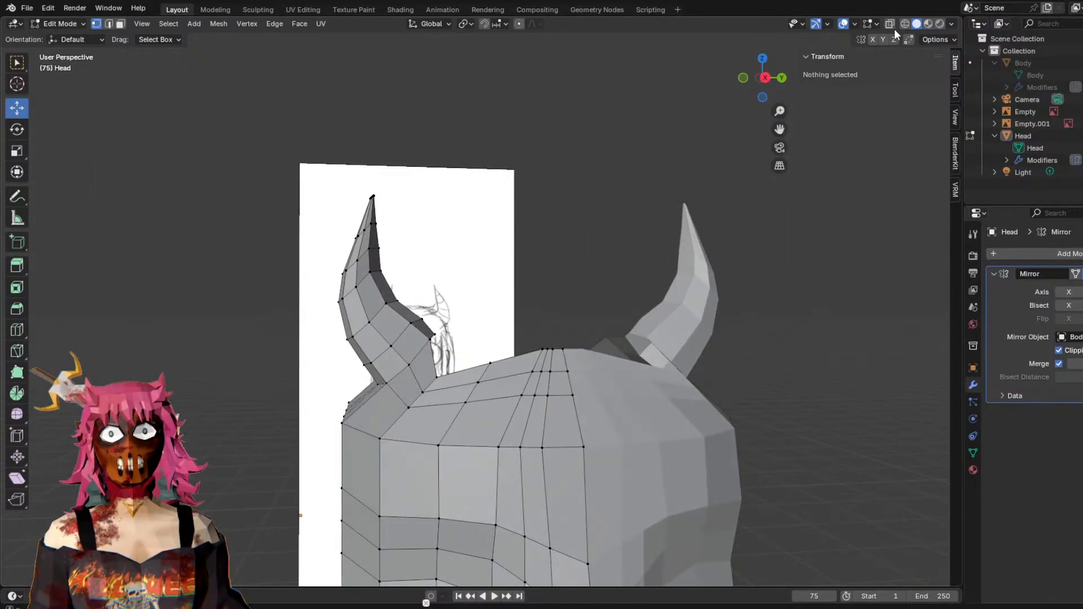
pyautogui.click(891, 23)
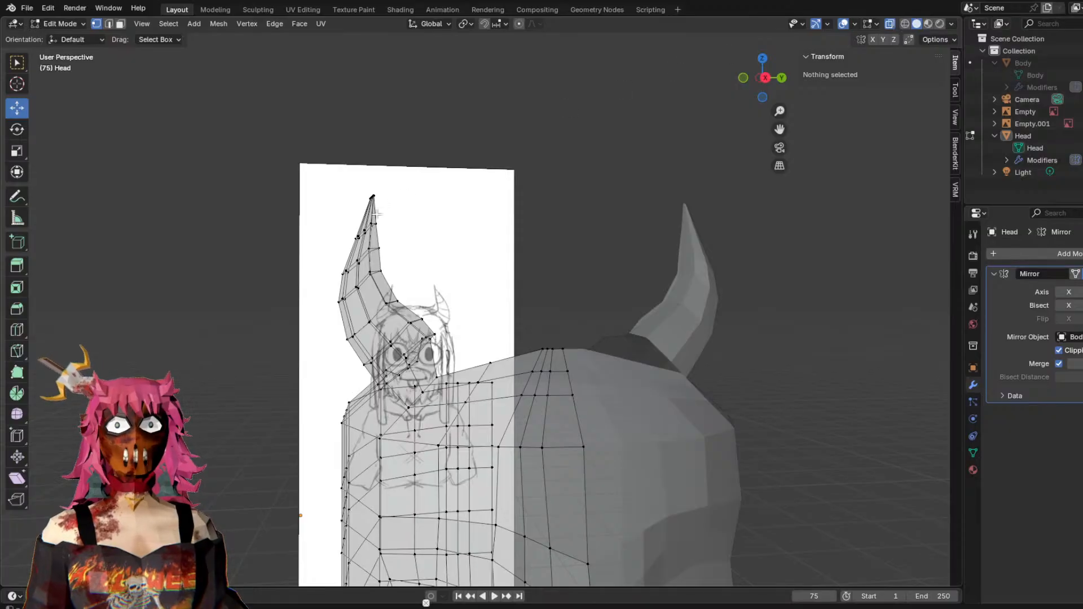
pyautogui.moveTo(370, 181)
pyautogui.mouseDown()
pyautogui.moveTo(389, 200)
pyautogui.moveTo(388, 285)
pyautogui.moveTo(403, 292)
pyautogui.mouseUp()
pyautogui.moveTo(423, 200)
pyautogui.mouseDown(button='middle')
pyautogui.moveTo(444, 228)
pyautogui.moveTo(429, 169)
pyautogui.mouseUp(button='middle')
pyautogui.moveTo(393, 219)
pyautogui.mouseDown()
pyautogui.moveTo(374, 343)
pyautogui.moveTo(423, 304)
pyautogui.mouseUp()
pyautogui.moveTo(402, 321)
pyautogui.mouseDown(button='middle')
pyautogui.moveTo(510, 254)
pyautogui.moveTo(561, 244)
pyautogui.moveTo(510, 351)
pyautogui.mouseUp(button='middle')
pyautogui.moveTo(510, 350); pyautogui.dragTo(480, 350)
# Scale the whole horn up, then raise and shift it outward to about Y 0.18 m, Z 1.28 m.
pyautogui.moveTo(525, 294)
pyautogui.mouseDown(button='middle')
pyautogui.moveTo(534, 274)
pyautogui.moveTo(502, 287)
pyautogui.mouseUp(button='middle')
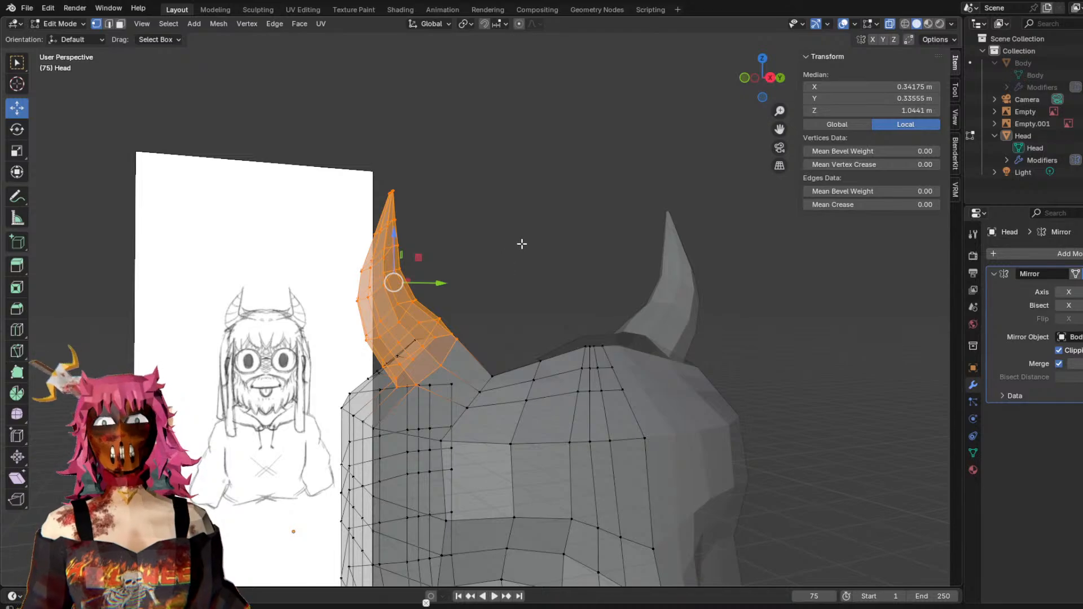
pyautogui.moveTo(522, 244); pyautogui.dragTo(532, 249, button='middle')
pyautogui.press('s')
pyautogui.click(516, 206)
pyautogui.moveTo(517, 206); pyautogui.dragTo(449, 210, button='middle')
pyautogui.moveTo(369, 240); pyautogui.dragTo(369, 188)
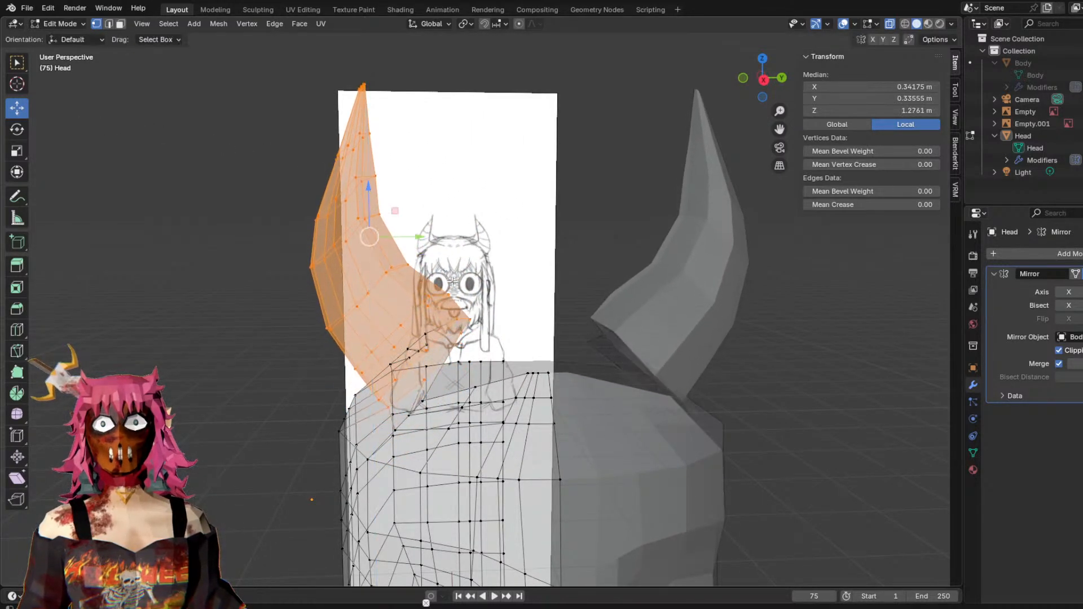
pyautogui.moveTo(413, 236); pyautogui.dragTo(364, 235)
pyautogui.moveTo(364, 235); pyautogui.dragTo(424, 238, button='middle')
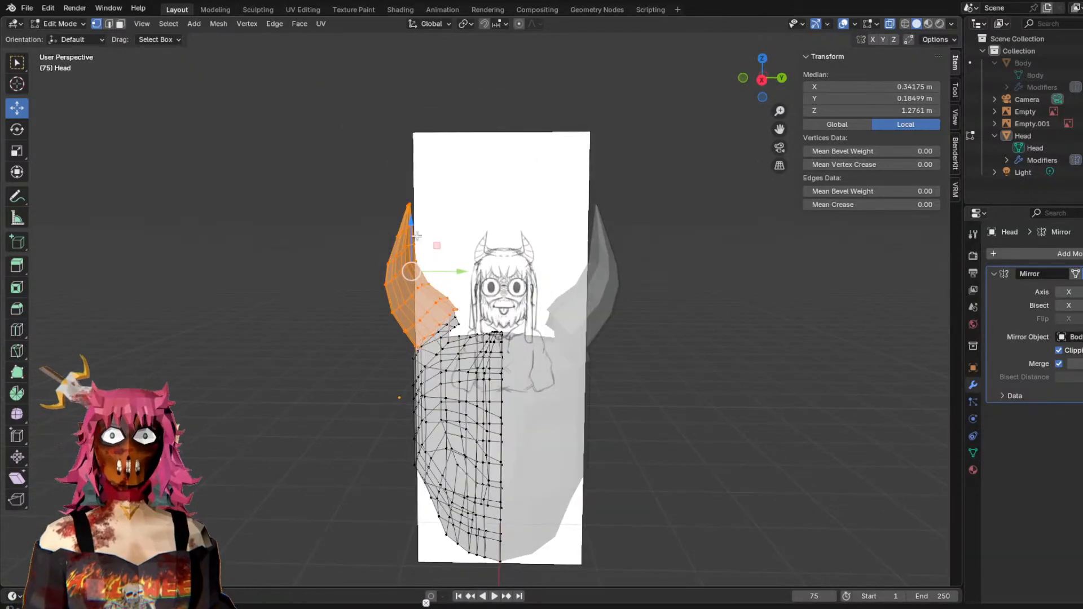
# Scale the horn down slightly and settle it onto the crown at about Y 0.26 m, Z 1.16 m.
pyautogui.press('s')
pyautogui.click(531, 221)
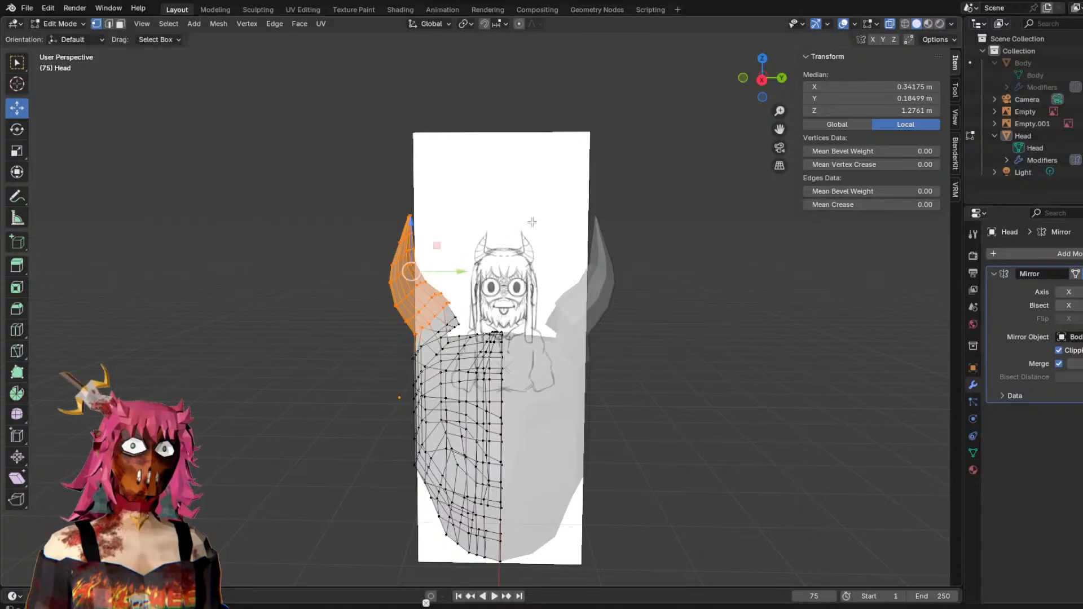
pyautogui.moveTo(530, 221); pyautogui.dragTo(552, 210, button='middle')
pyautogui.moveTo(416, 222); pyautogui.dragTo(467, 291)
pyautogui.moveTo(467, 288); pyautogui.dragTo(471, 282, button='middle')
pyautogui.scroll(3, 471, 280)
pyautogui.moveTo(375, 239); pyautogui.dragTo(373, 230)
pyautogui.moveTo(381, 231); pyautogui.dragTo(237, 176, button='middle')
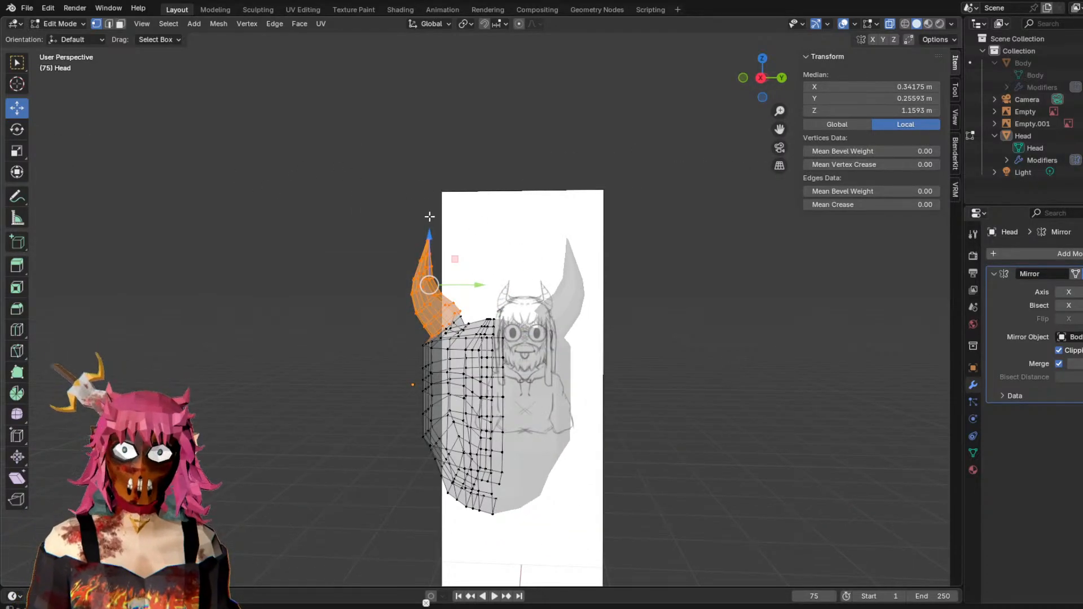
# Try to rotate the selected horn freely and reposition it, then discard the changes.
pyautogui.moveTo(430, 216); pyautogui.dragTo(474, 260, button='middle')
pyautogui.press('r')
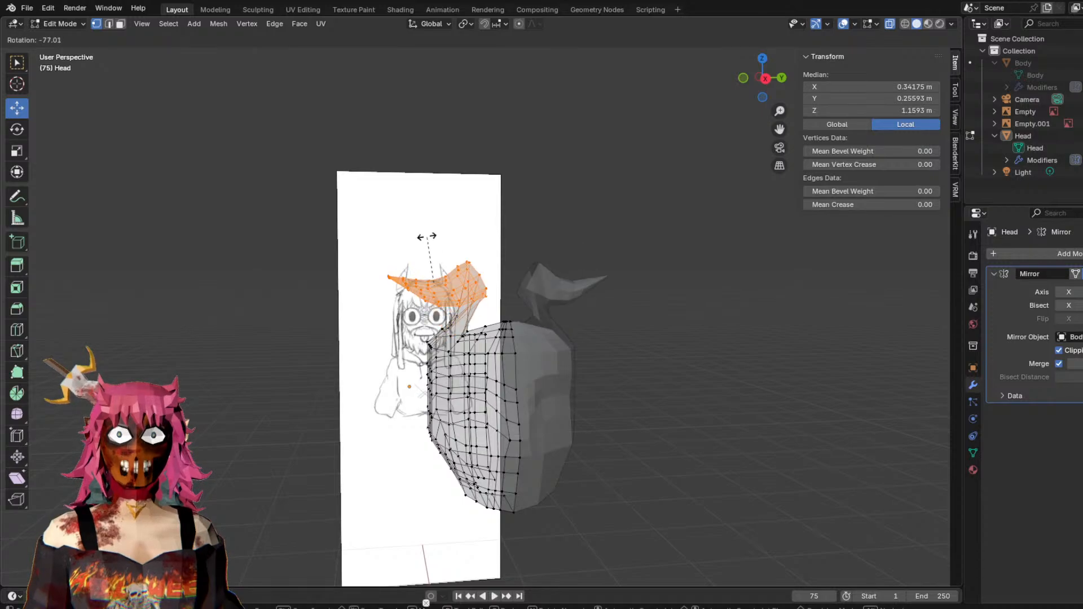
pyautogui.click(448, 239)
pyautogui.moveTo(479, 286); pyautogui.dragTo(430, 284)
pyautogui.moveTo(385, 238); pyautogui.dragTo(384, 280)
pyautogui.moveTo(468, 257)
pyautogui.mouseDown(button='middle')
pyautogui.moveTo(390, 250)
pyautogui.moveTo(484, 258)
pyautogui.moveTo(467, 252)
pyautogui.moveTo(476, 252)
pyautogui.mouseUp(button='middle')
pyautogui.hotkey('ctrl', 'z')
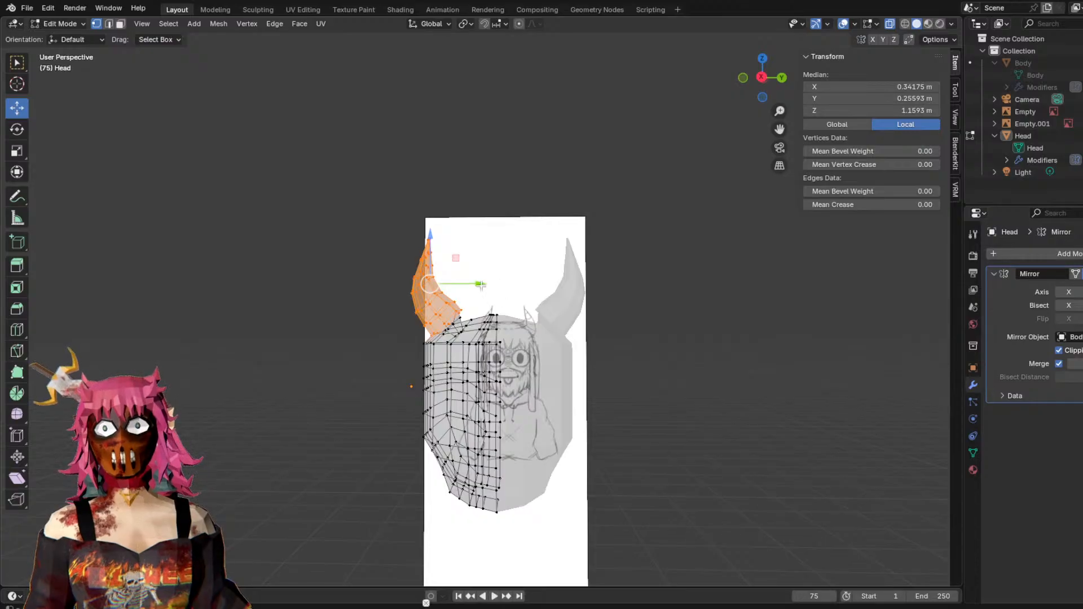
pyautogui.press('r')
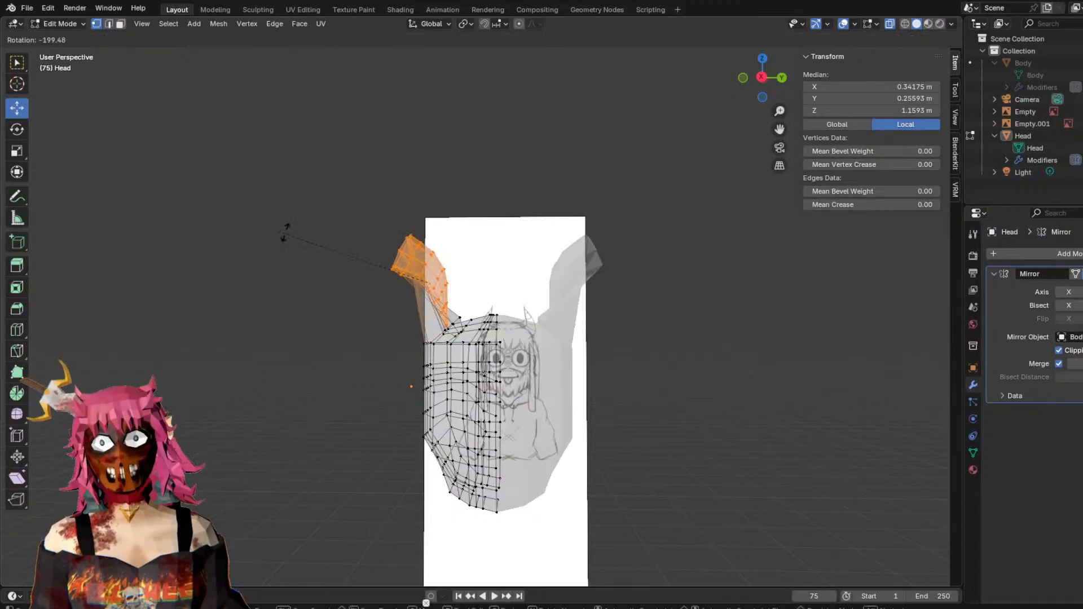
pyautogui.rightClick(367, 219)
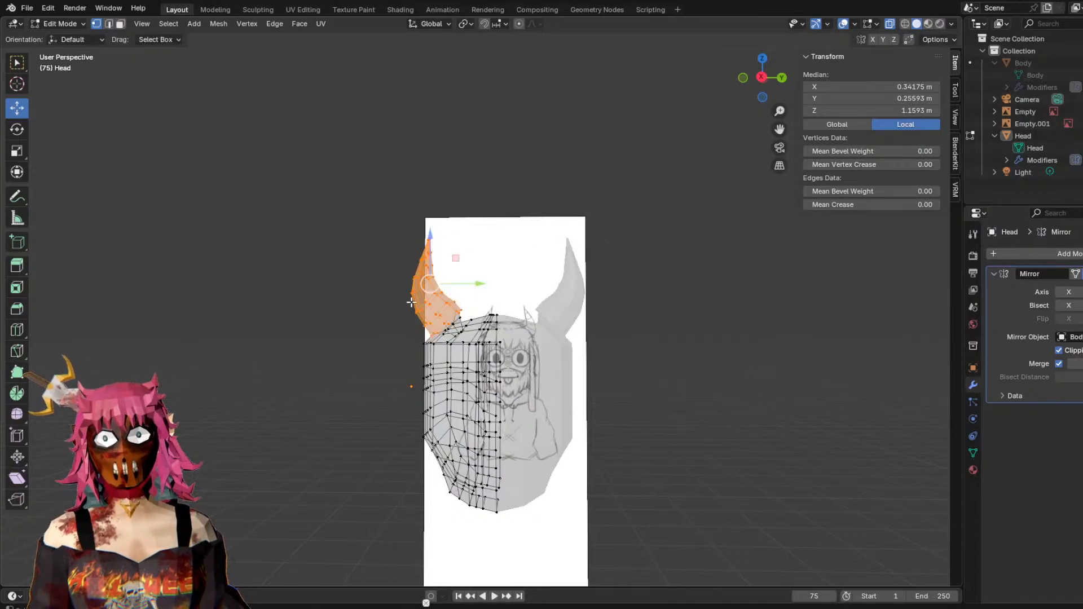
# Try to tilt the horn with the Rotate tool, undo the rotations, and return to the Move tool.
pyautogui.click(16, 130)
pyautogui.moveTo(432, 239); pyautogui.dragTo(442, 279)
pyautogui.moveTo(445, 282); pyautogui.dragTo(500, 320, button='middle')
pyautogui.moveTo(500, 319); pyautogui.dragTo(582, 320)
pyautogui.hotkey('ctrl', 'z')
pyautogui.hotkey('ctrl', 'z')
pyautogui.moveTo(570, 257); pyautogui.dragTo(560, 255, button='middle')
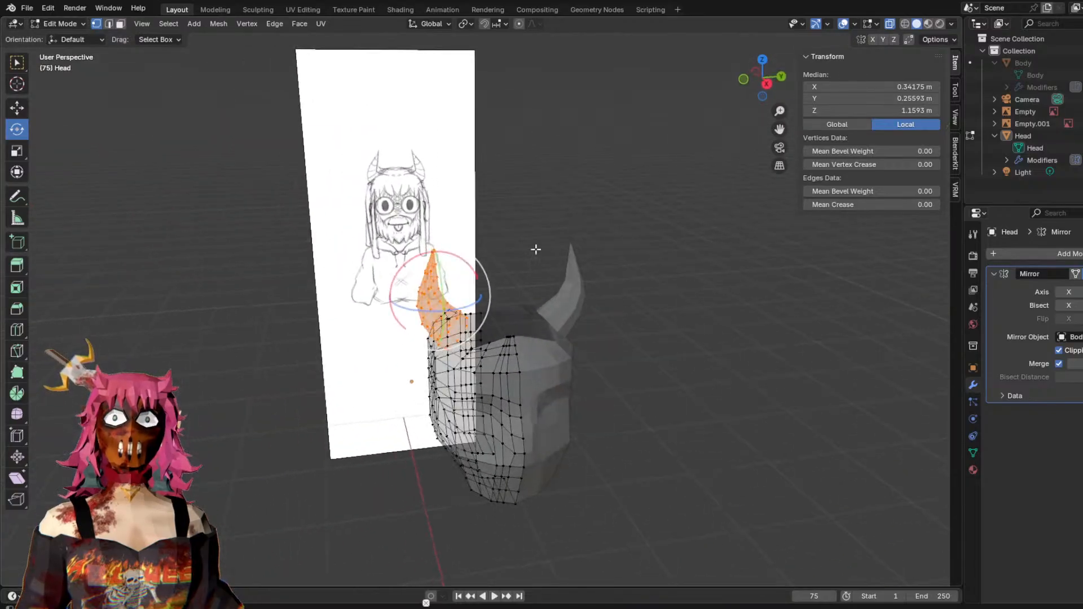
pyautogui.click(17, 107)
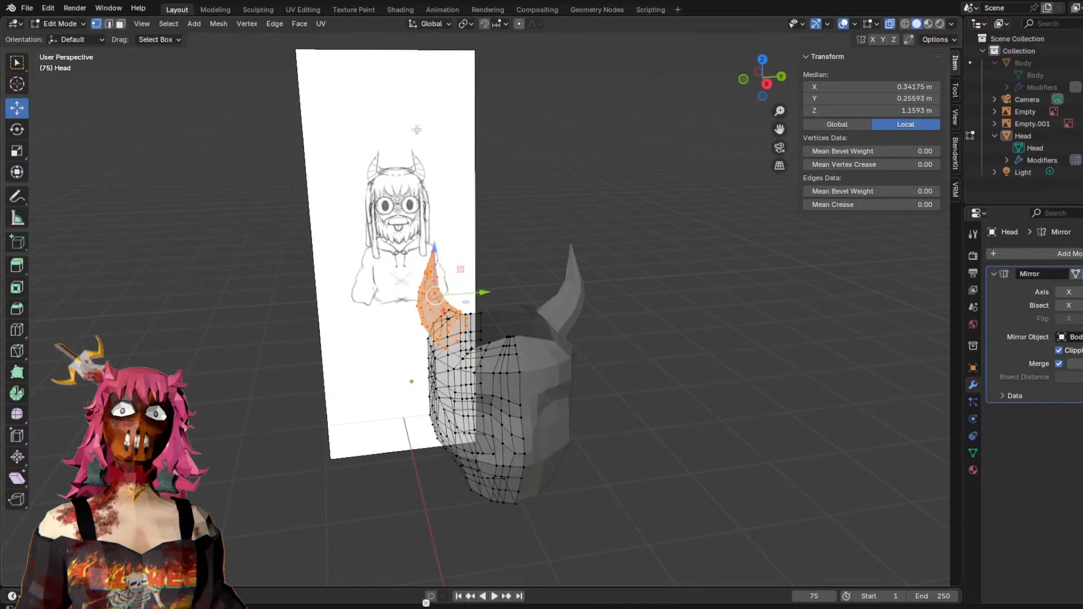
pyautogui.scroll(4, 649, 305)
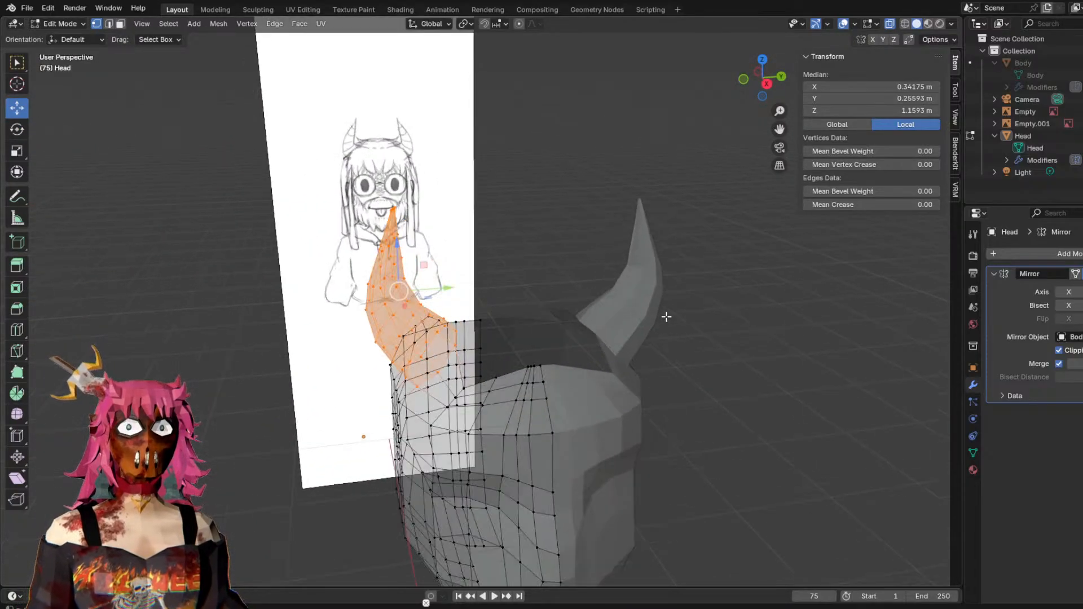
pyautogui.moveTo(610, 217); pyautogui.dragTo(643, 220, button='middle')
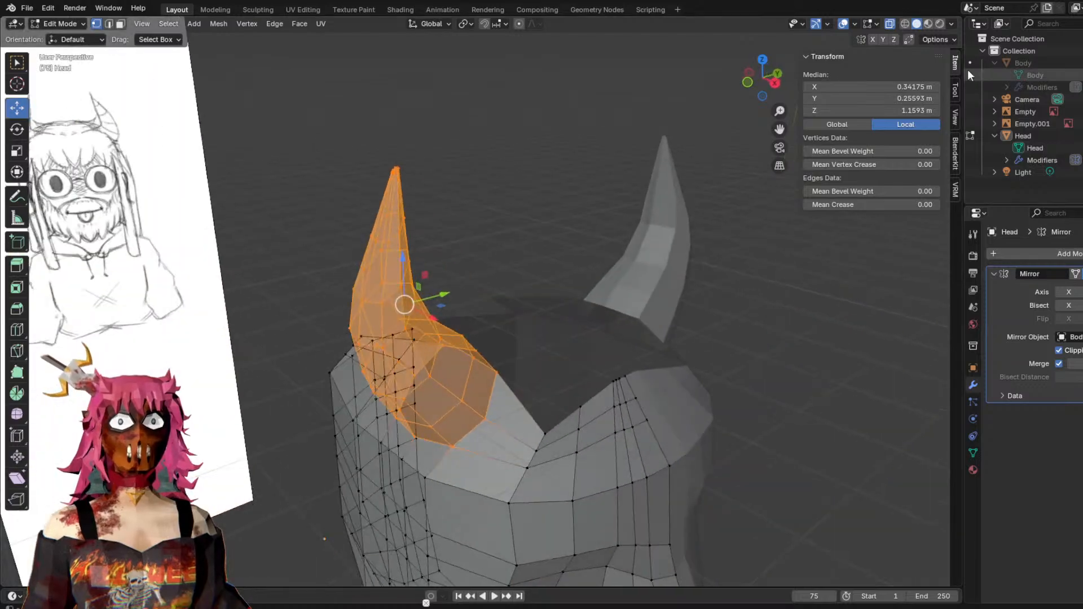
pyautogui.click(955, 89)
pyautogui.click(955, 117)
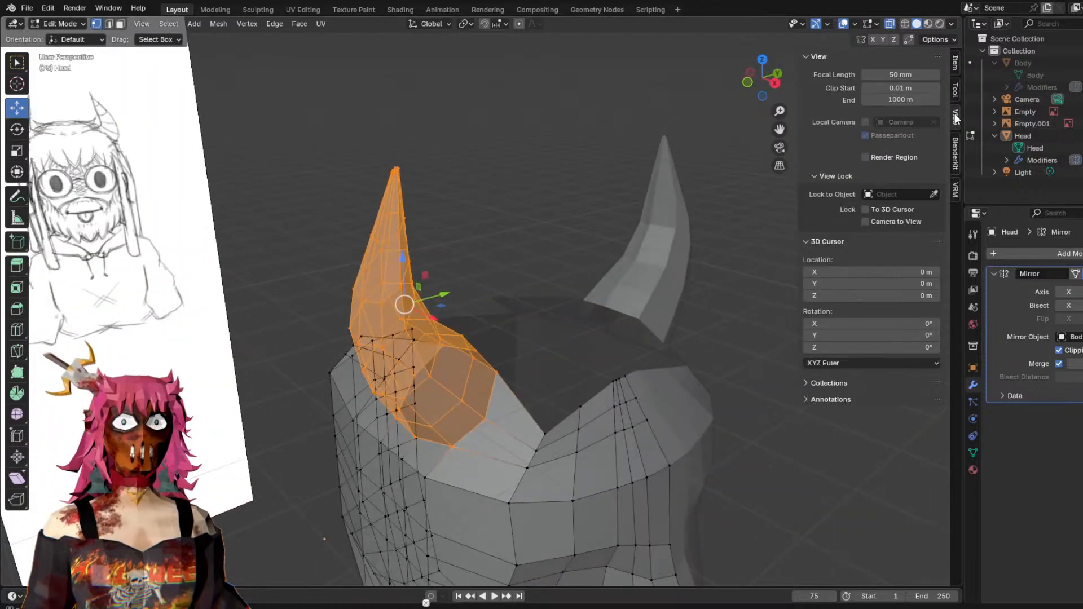
pyautogui.click(955, 60)
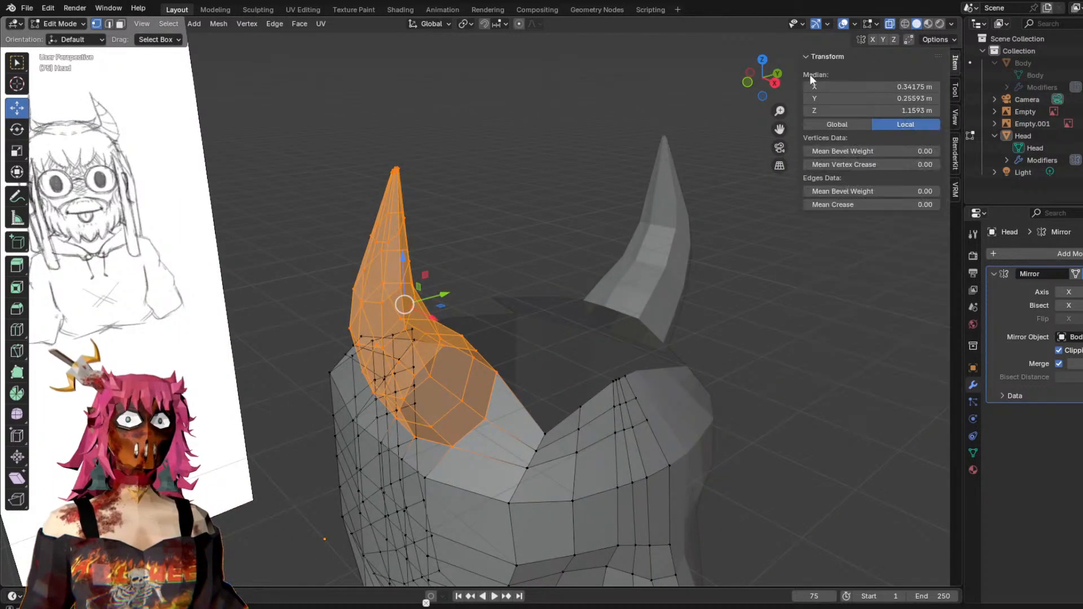
# Deselect the horn and compare the head and both horns with the reference sketches from the front, side and angled views.
pyautogui.click(805, 317)
pyautogui.moveTo(805, 316); pyautogui.dragTo(740, 303, button='middle')
pyautogui.scroll(-6, 740, 303)
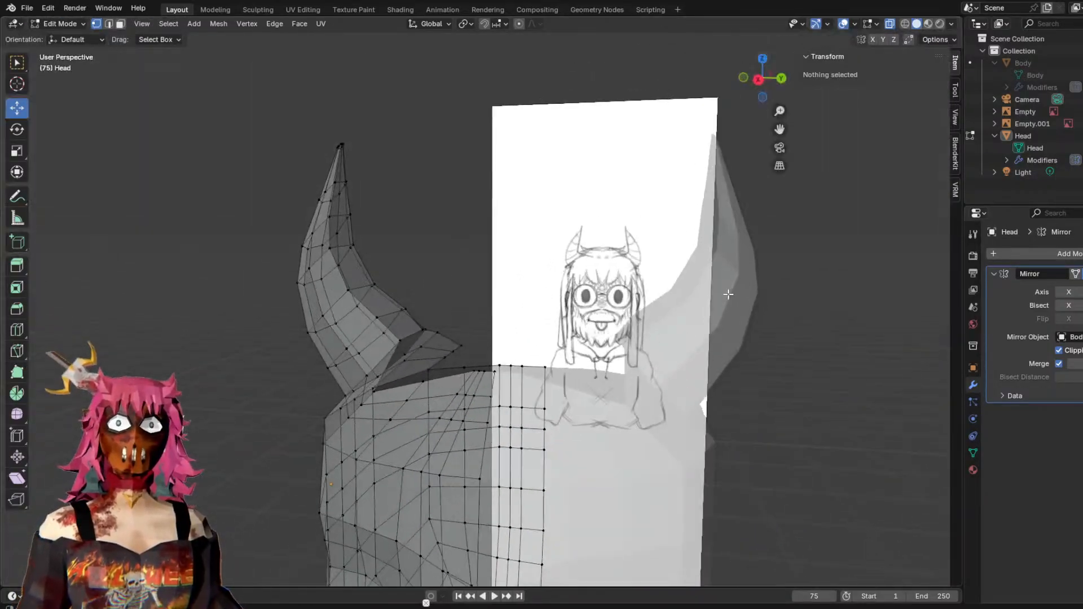
pyautogui.click(782, 79)
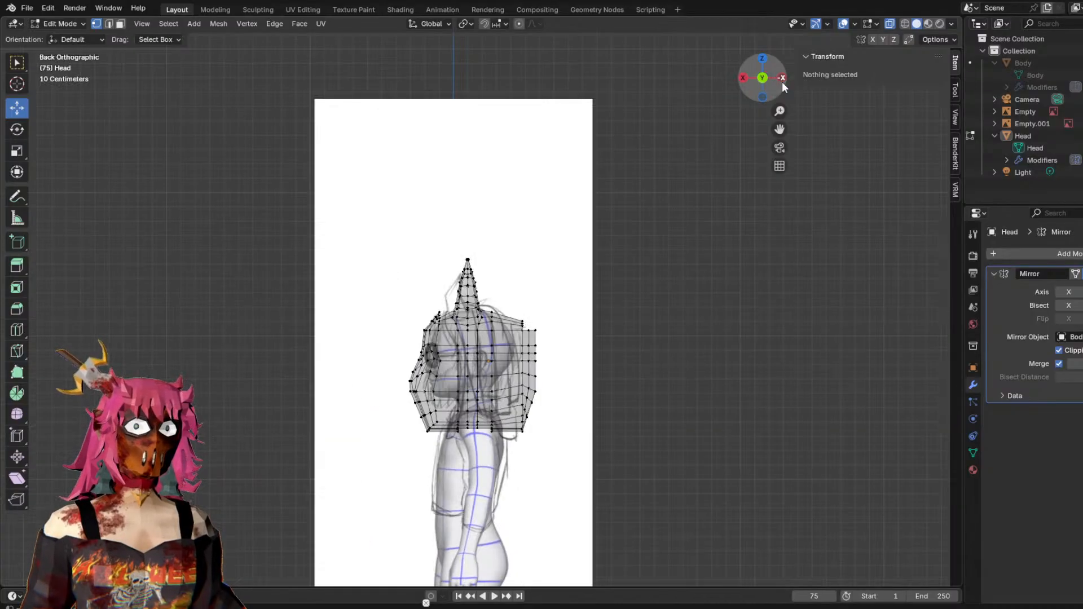
pyautogui.moveTo(481, 296); pyautogui.dragTo(660, 295, button='middle')
pyautogui.scroll(2, 646, 292)
pyautogui.click(762, 79)
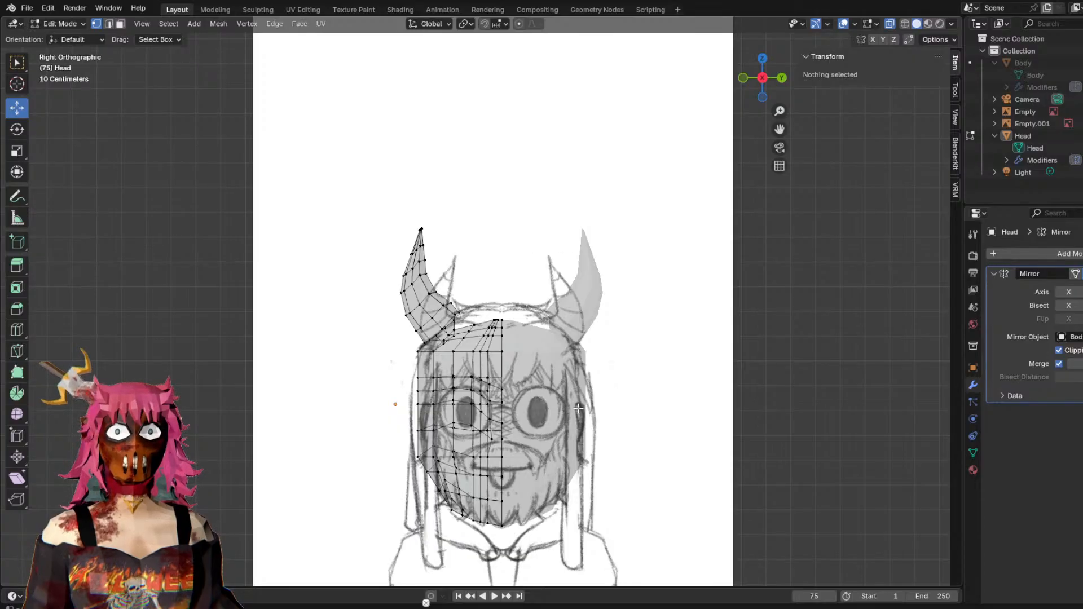
pyautogui.scroll(-3, 561, 378)
pyautogui.moveTo(561, 378); pyautogui.dragTo(484, 362, button='middle')
pyautogui.scroll(2, 600, 377)
pyautogui.moveTo(456, 445); pyautogui.dragTo(623, 332, button='middle')
pyautogui.scroll(-2, 597, 326)
pyautogui.keyDown('shift'); pyautogui.moveTo(619, 271); pyautogui.dragTo(639, 318, button='middle'); pyautogui.keyUp('shift')
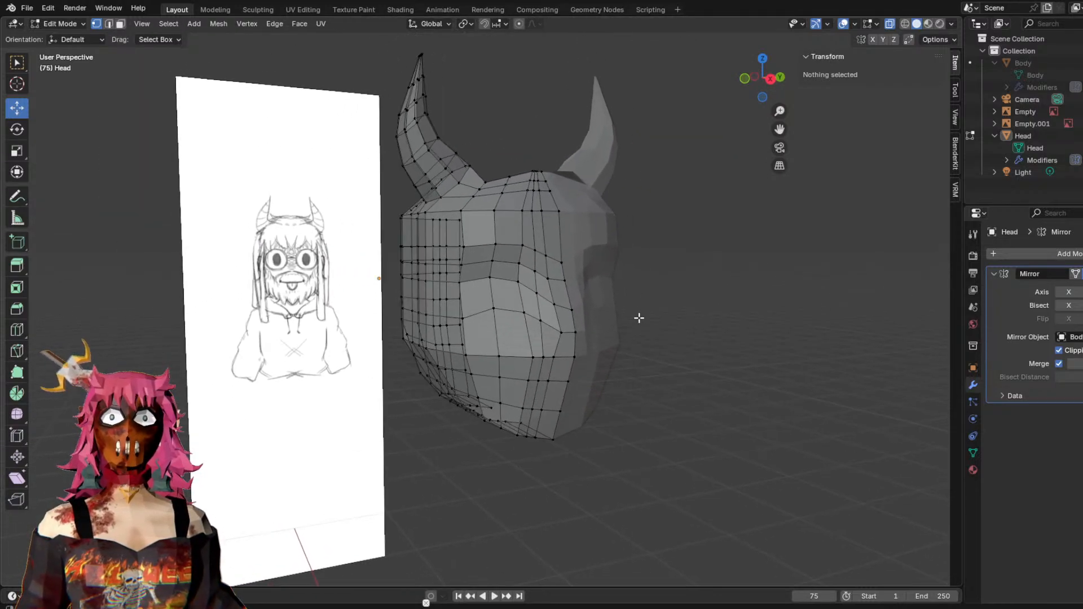
# Turn off X-ray display for the head mesh.
pyautogui.click(890, 23)
pyautogui.moveTo(718, 317); pyautogui.dragTo(401, 356, button='middle')
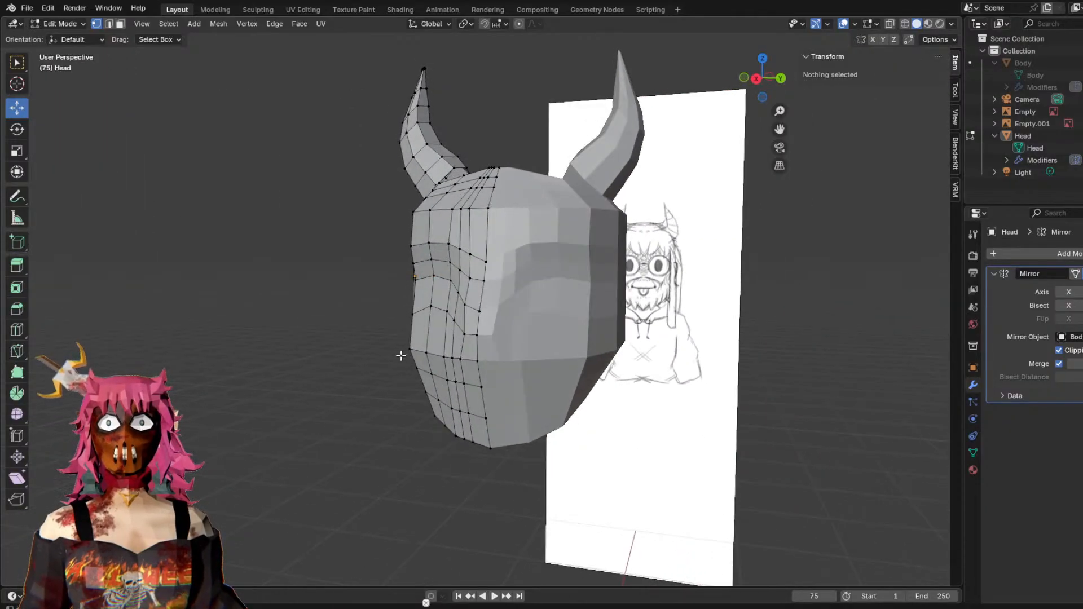
pyautogui.moveTo(405, 355); pyautogui.dragTo(497, 447)
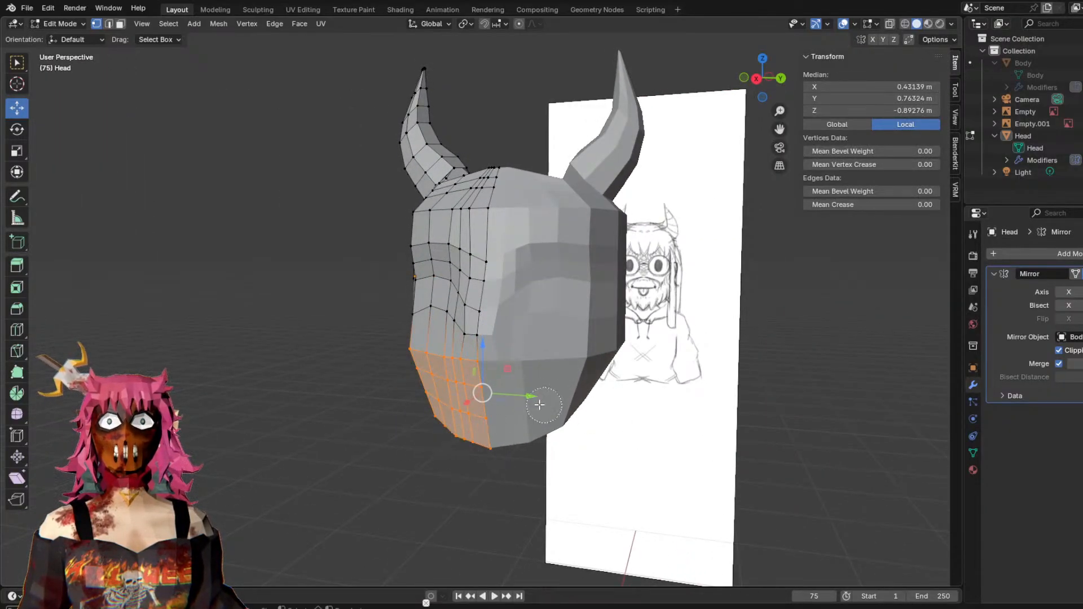
pyautogui.moveTo(523, 351); pyautogui.dragTo(604, 358, button='middle')
pyautogui.press('c')
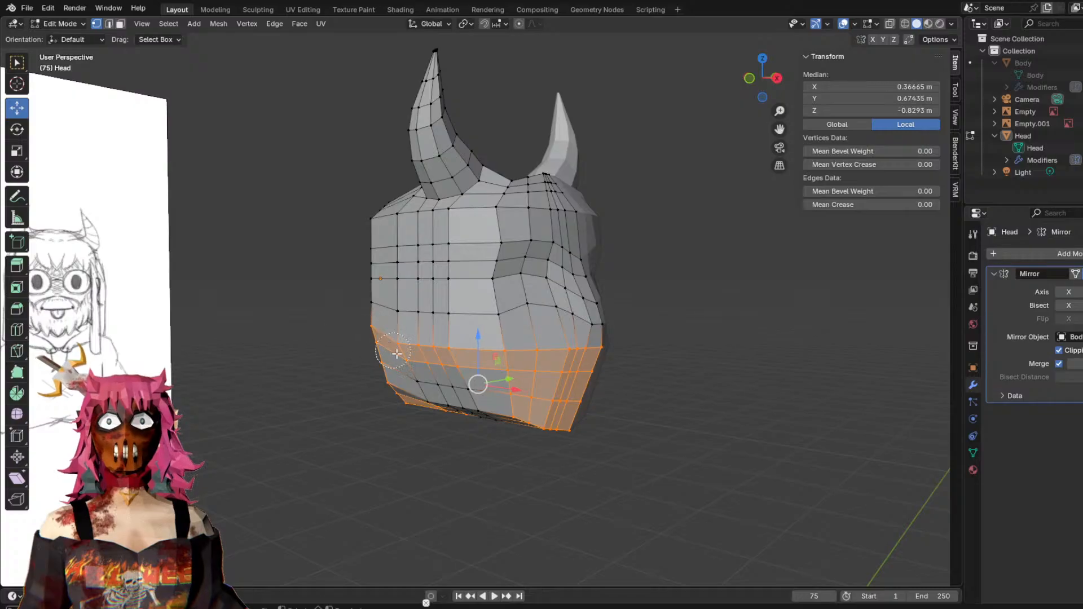
pyautogui.moveTo(491, 417); pyautogui.dragTo(457, 428)
pyautogui.press('Escape')
pyautogui.moveTo(607, 340)
pyautogui.mouseDown(button='middle')
pyautogui.moveTo(400, 339)
pyautogui.moveTo(485, 340)
pyautogui.moveTo(458, 340)
pyautogui.mouseUp(button='middle')
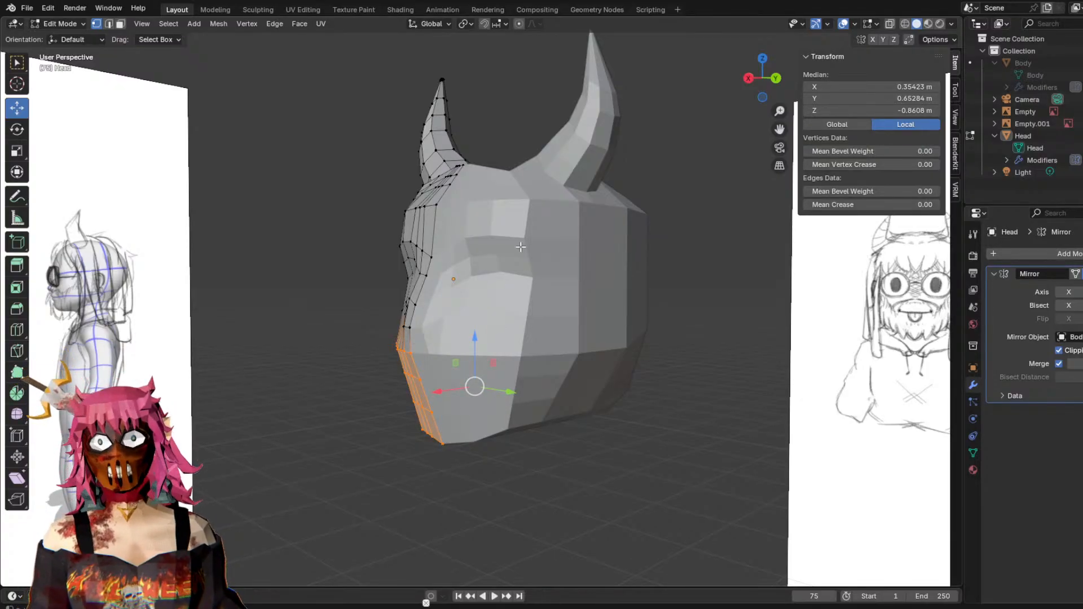
pyautogui.moveTo(395, 335); pyautogui.dragTo(365, 516, button='middle')
pyautogui.moveTo(497, 408); pyautogui.dragTo(251, 416, button='middle')
pyautogui.moveTo(363, 385); pyautogui.dragTo(480, 305, button='middle')
pyautogui.click(332, 377)
# Shift the jaw-line vertex at the cheek inward to about Y 0.38 m, then pull it slightly back along X.
pyautogui.scroll(3, 356, 372)
pyautogui.scroll(1, 346, 375)
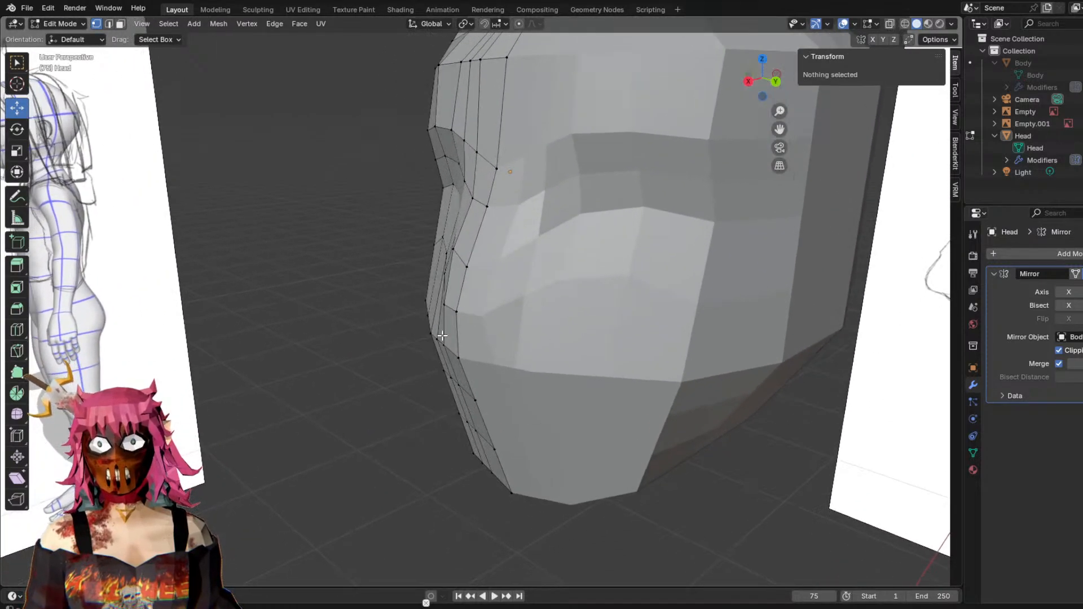
pyautogui.click(430, 332)
pyautogui.moveTo(429, 336); pyautogui.dragTo(459, 456, button='middle')
pyautogui.moveTo(457, 485); pyautogui.dragTo(455, 476)
pyautogui.moveTo(455, 476); pyautogui.dragTo(436, 468, button='middle')
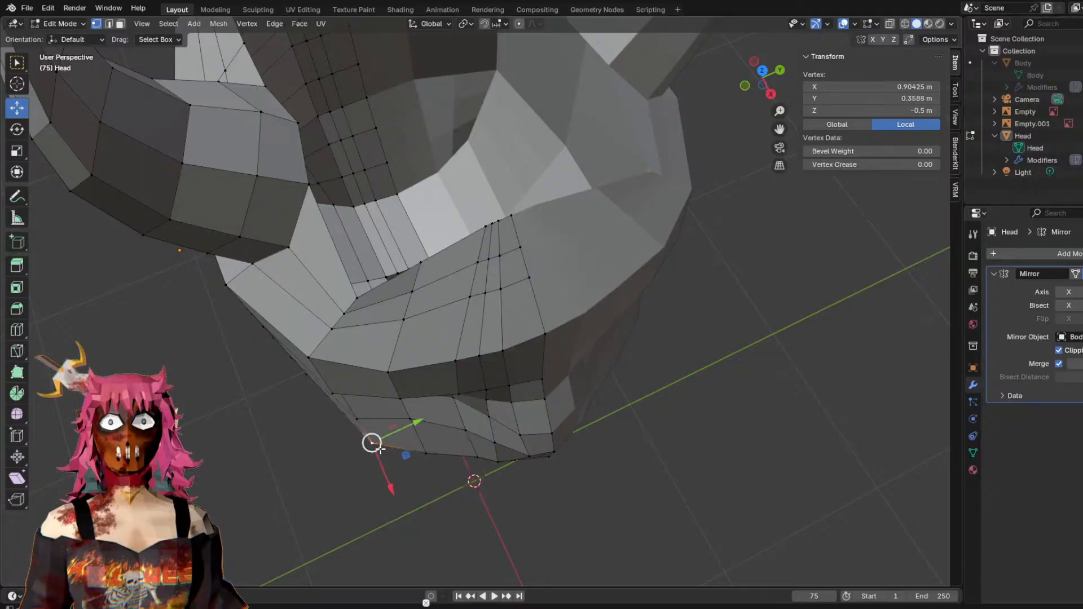
pyautogui.moveTo(435, 425); pyautogui.dragTo(395, 402, button='middle')
pyautogui.moveTo(388, 404); pyautogui.dragTo(395, 403)
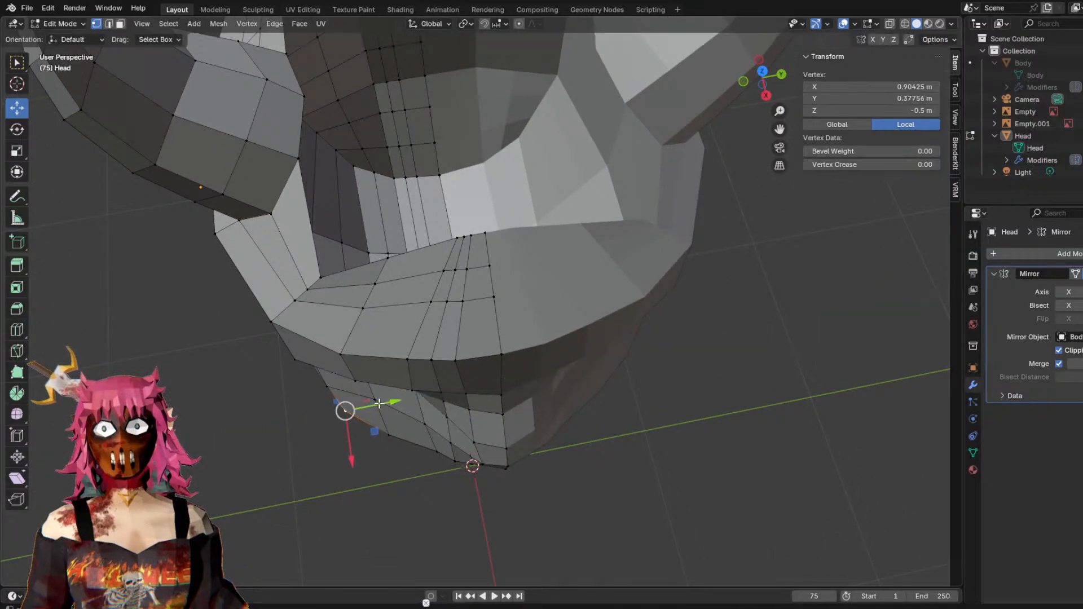
pyautogui.moveTo(396, 392); pyautogui.dragTo(427, 412, button='middle')
pyautogui.moveTo(384, 469); pyautogui.dragTo(380, 460)
pyautogui.moveTo(381, 459); pyautogui.dragTo(425, 365, button='middle')
# Nudge the neighbouring jaw-line vertex slightly inward along Y and clear the selection.
pyautogui.click(300, 343)
pyautogui.moveTo(310, 343); pyautogui.dragTo(295, 366, button='middle')
pyautogui.moveTo(316, 319); pyautogui.dragTo(326, 316)
pyautogui.moveTo(326, 316); pyautogui.dragTo(416, 284, button='middle')
pyautogui.press('c')
pyautogui.moveTo(416, 285); pyautogui.dragTo(353, 284)
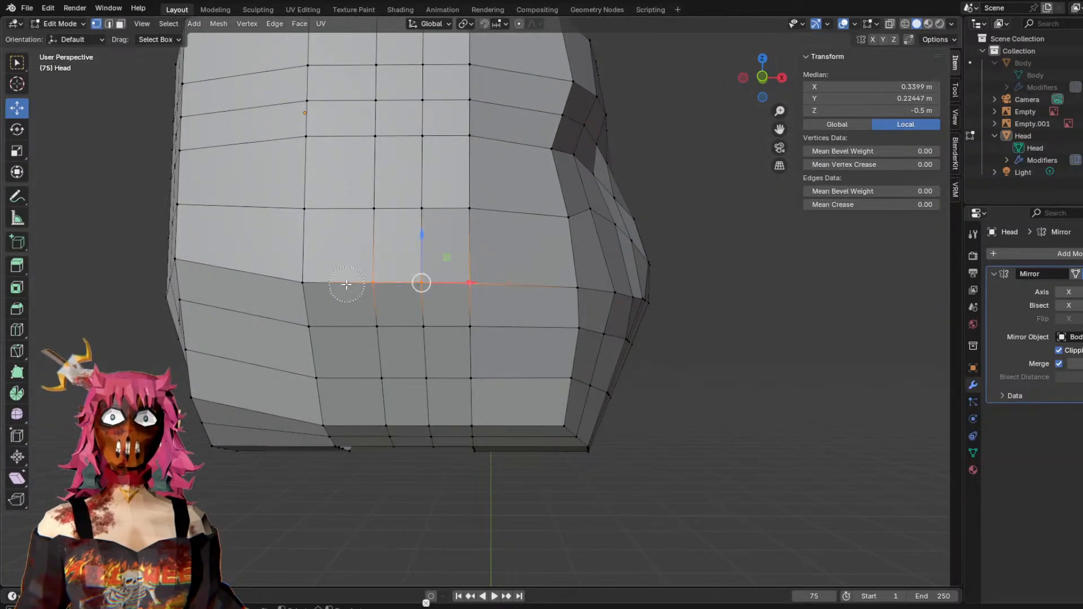
pyautogui.moveTo(467, 272); pyautogui.dragTo(448, 294, button='middle')
pyautogui.click(249, 262)
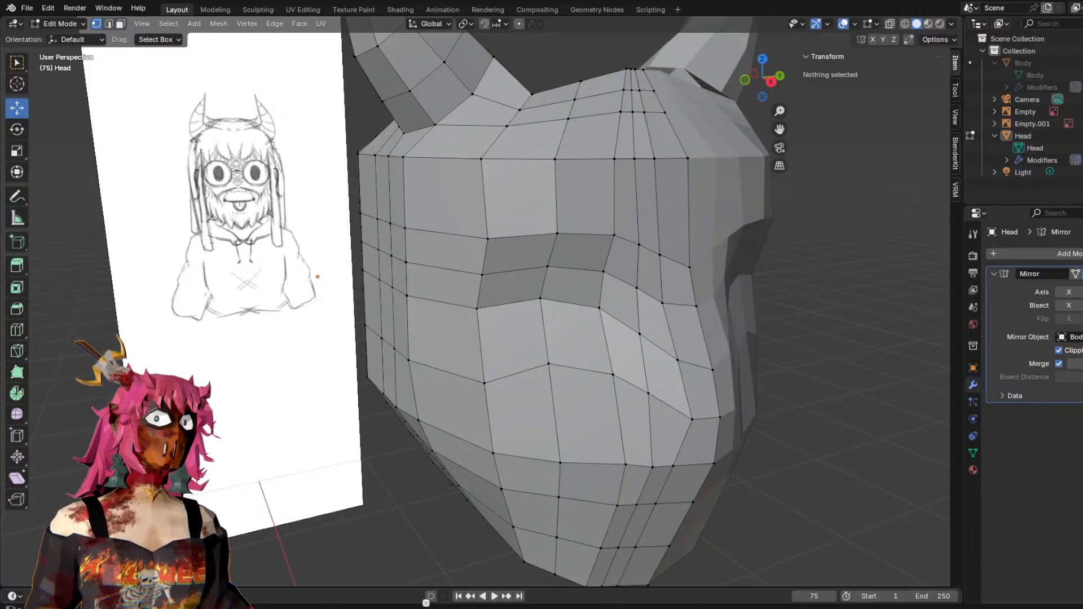
# Try to extrude the small face on the side of the head, then undo it.
pyautogui.moveTo(452, 560); pyautogui.dragTo(407, 322, button='middle')
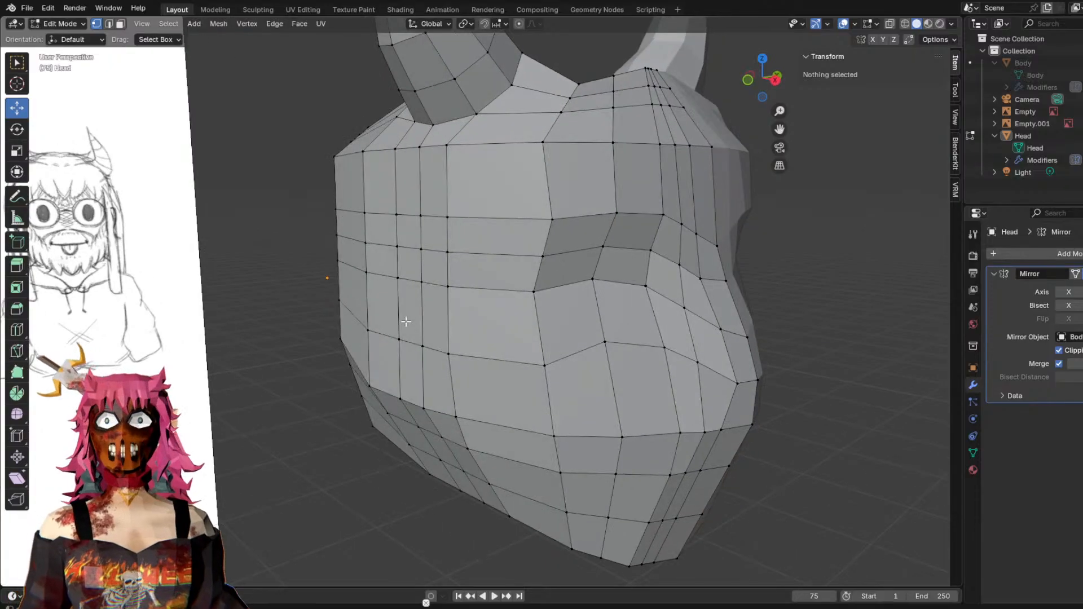
pyautogui.moveTo(198, 227); pyautogui.dragTo(307, 264, button='middle')
pyautogui.click(450, 302)
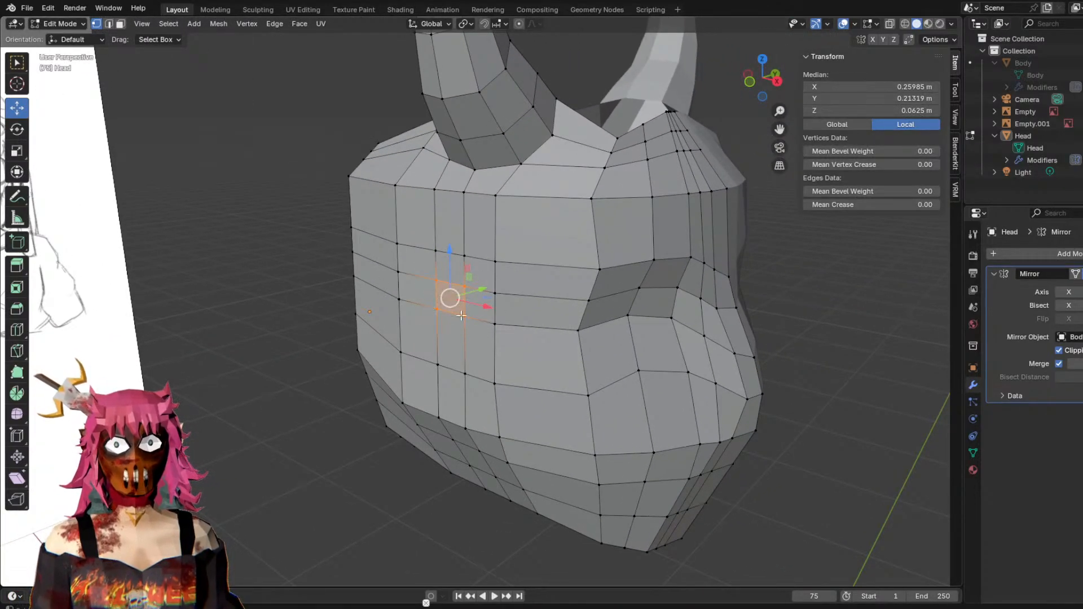
pyautogui.moveTo(451, 328); pyautogui.dragTo(399, 309, button='middle')
pyautogui.moveTo(459, 312); pyautogui.dragTo(398, 319)
pyautogui.moveTo(398, 318); pyautogui.dragTo(471, 293, button='middle')
pyautogui.scroll(-3, 439, 279)
pyautogui.hotkey('ctrl', 'z')
# Extrude the two stacked faces on the head's side outward to about Y -0.015 m to form an ear block.
pyautogui.scroll(5, 381, 293)
pyautogui.scroll(3, 381, 293)
pyautogui.moveTo(382, 294); pyautogui.dragTo(473, 314, button='middle')
pyautogui.moveTo(473, 313); pyautogui.dragTo(464, 319)
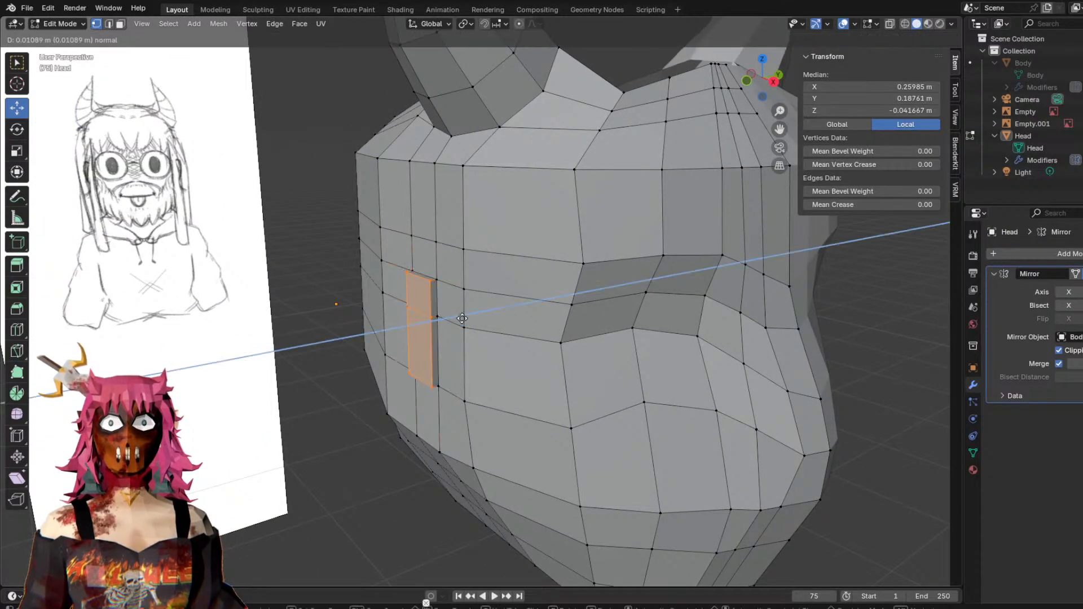
pyautogui.click(430, 320)
pyautogui.moveTo(430, 320); pyautogui.dragTo(469, 305, button='middle')
pyautogui.scroll(-5, 432, 285)
pyautogui.scroll(3, 469, 305)
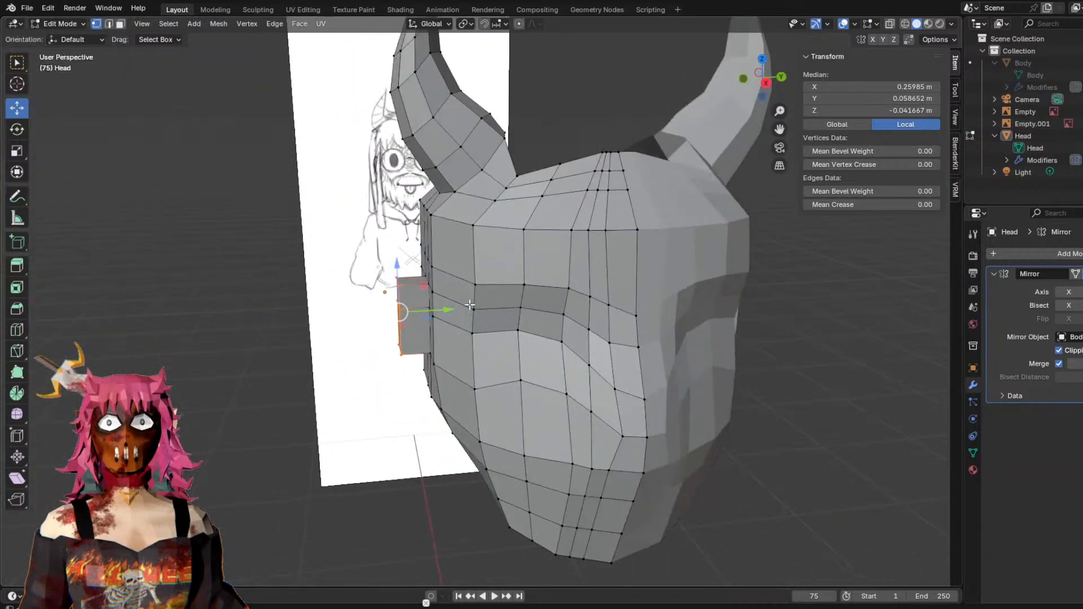
pyautogui.scroll(2, 374, 310)
pyautogui.moveTo(393, 317); pyautogui.dragTo(368, 316)
pyautogui.click(283, 313)
# Taper the ear block's top by lowering its upper outer edge slightly and moving it toward the head.
pyautogui.moveTo(283, 312); pyautogui.dragTo(311, 318, button='middle')
pyautogui.click(337, 290)
pyautogui.moveTo(328, 257); pyautogui.dragTo(327, 264)
pyautogui.moveTo(364, 294); pyautogui.dragTo(372, 293)
pyautogui.moveTo(372, 293)
pyautogui.mouseDown(button='middle')
pyautogui.moveTo(301, 351)
pyautogui.moveTo(330, 299)
pyautogui.moveTo(426, 345)
pyautogui.moveTo(381, 367)
pyautogui.moveTo(319, 360)
pyautogui.mouseUp(button='middle')
# Move the ear block's lower outer edge toward the head to about Y 0.08 m, Z -0.28 m, and clear the selection.
pyautogui.click(307, 316)
pyautogui.click(316, 359)
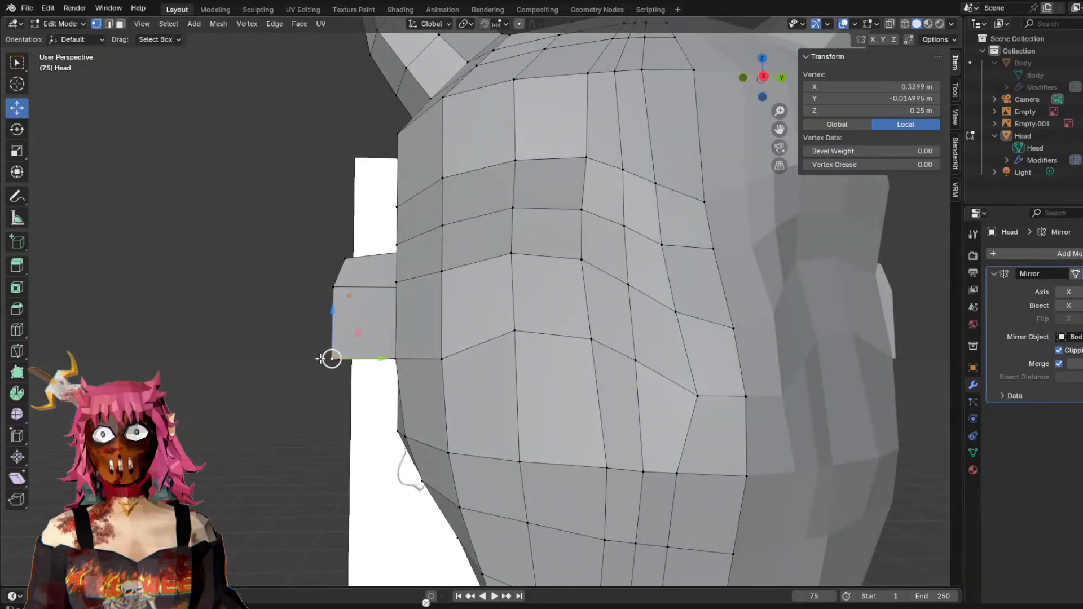
pyautogui.click(283, 407)
pyautogui.press('c')
pyautogui.click(337, 371)
pyautogui.moveTo(338, 330); pyautogui.dragTo(340, 319)
pyautogui.moveTo(362, 348); pyautogui.dragTo(377, 350)
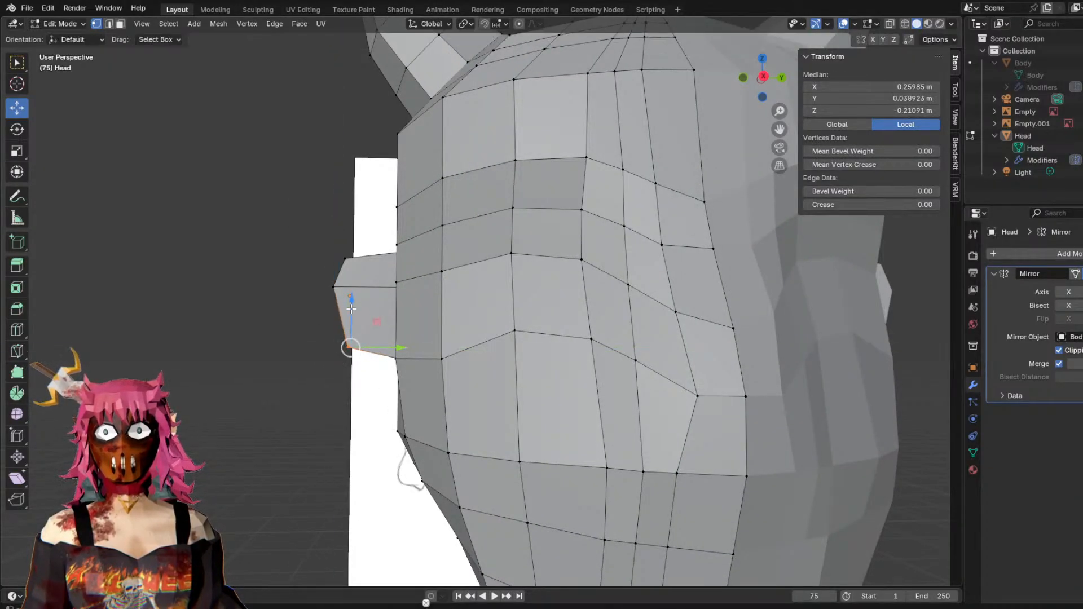
pyautogui.moveTo(353, 310); pyautogui.dragTo(355, 334)
pyautogui.moveTo(375, 376); pyautogui.dragTo(366, 334)
pyautogui.moveTo(390, 341); pyautogui.dragTo(542, 362, button='middle')
pyautogui.hotkey('alt', 'a')
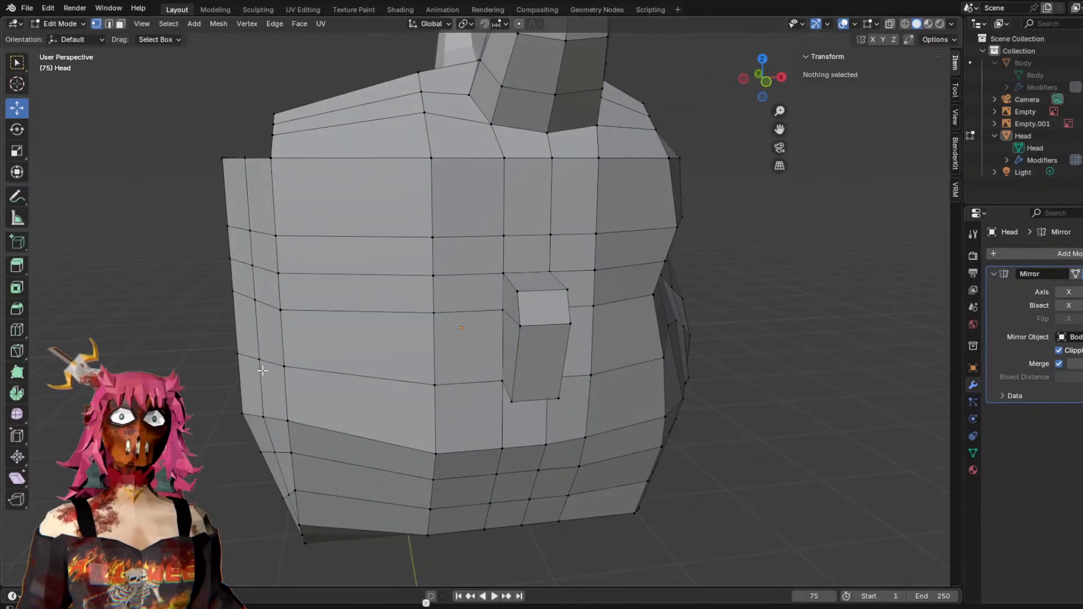
# Try to shift the ear's lower rear outer vertex forward along X.
pyautogui.click(514, 400)
pyautogui.moveTo(545, 398); pyautogui.dragTo(545, 399)
pyautogui.moveTo(546, 399); pyautogui.dragTo(497, 339, button='middle')
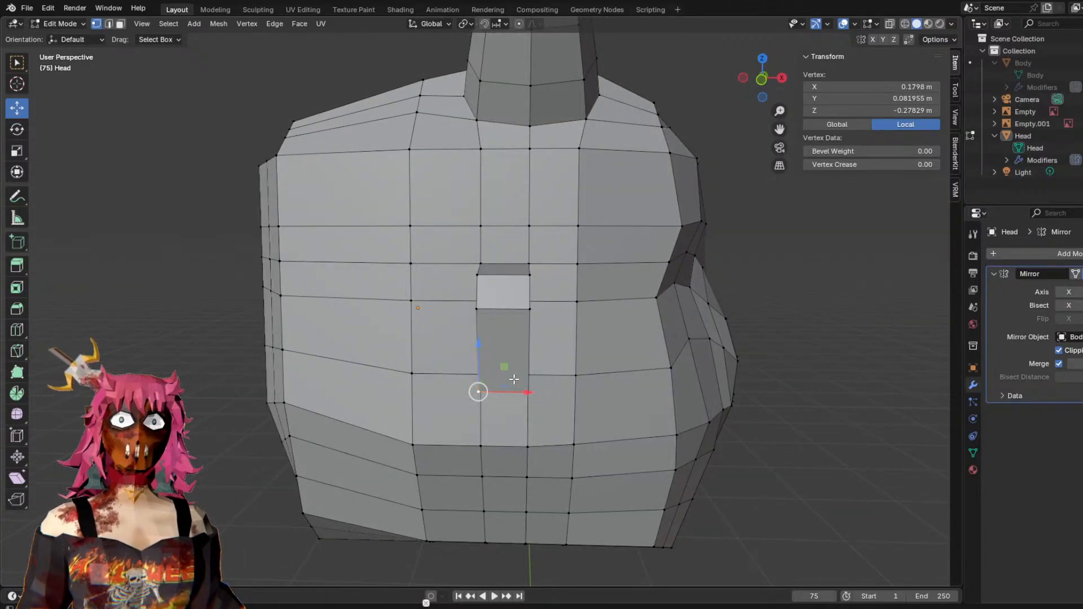
pyautogui.moveTo(545, 390); pyautogui.dragTo(568, 390)
pyautogui.moveTo(567, 391); pyautogui.dragTo(242, 371, button='middle')
pyautogui.scroll(-8, 260, 365)
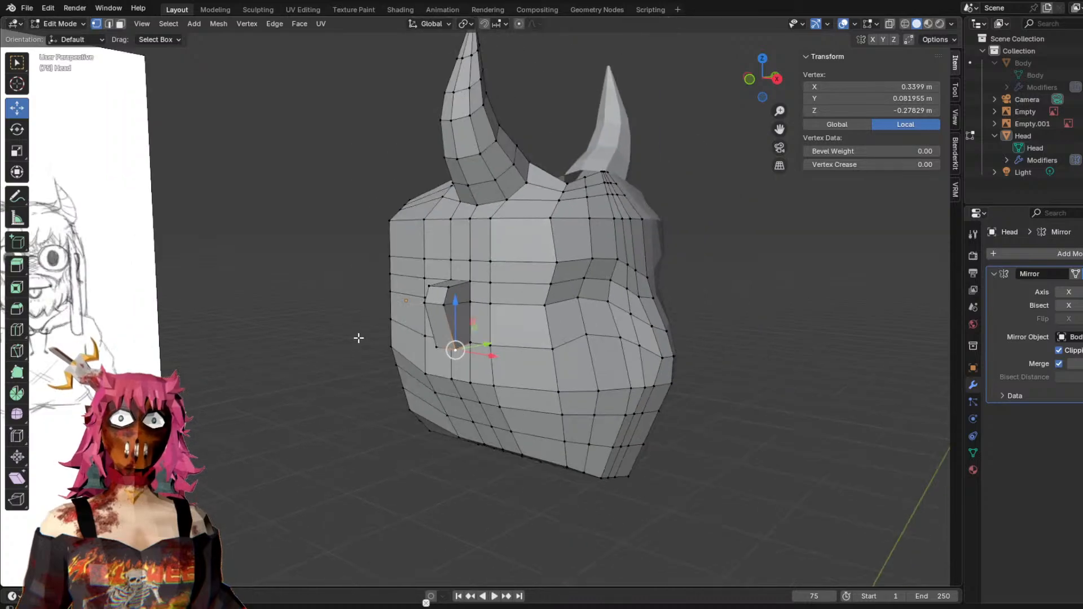
pyautogui.moveTo(623, 311); pyautogui.dragTo(587, 319, button='middle')
pyautogui.scroll(4, 593, 316)
pyautogui.moveTo(716, 303); pyautogui.dragTo(658, 305, button='middle')
pyautogui.moveTo(613, 360); pyautogui.dragTo(617, 361, button='middle')
pyautogui.click(632, 364)
# Add a centred loop cut around the ear block, midway between its outer face and the head.
pyautogui.moveTo(523, 348); pyautogui.dragTo(404, 322, button='middle')
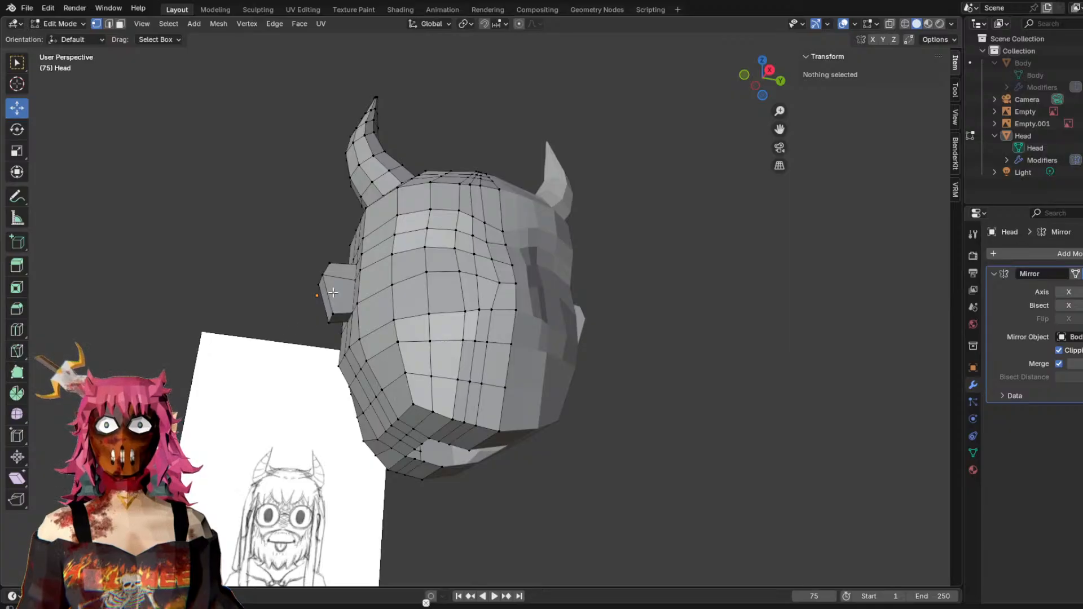
pyautogui.hotkey('ctrl', 'r')
pyautogui.click(332, 273)
pyautogui.click(332, 273)
pyautogui.moveTo(285, 254); pyautogui.dragTo(276, 307, button='middle')
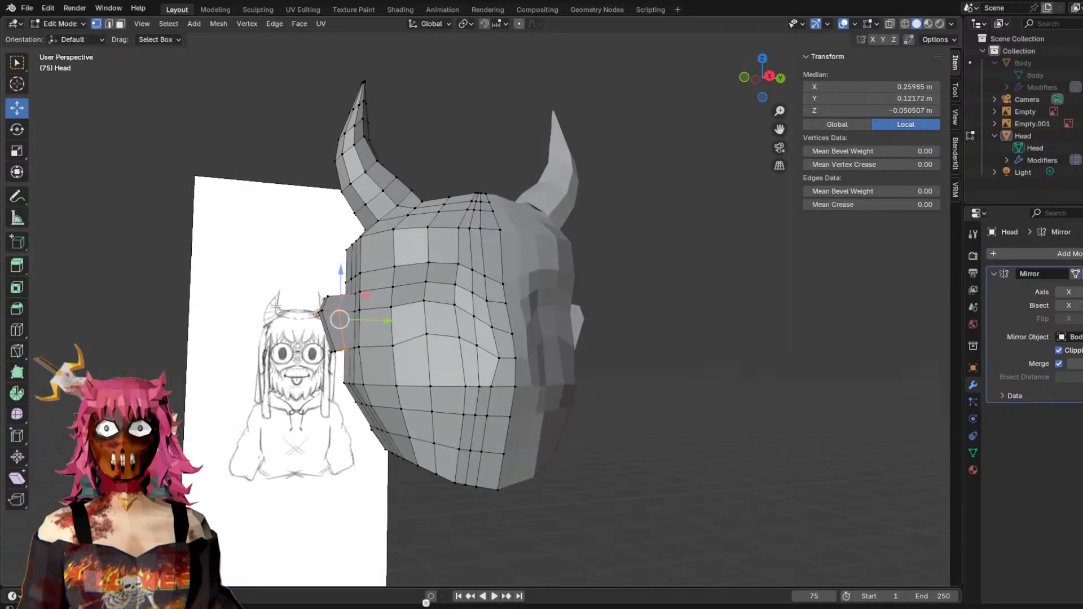
# Lower the bottom two vertices of the ear's middle loop to about Z -0.32 m and adjust their depth.
pyautogui.scroll(4, 276, 307)
pyautogui.click(155, 345)
pyautogui.moveTo(186, 353); pyautogui.dragTo(223, 364, button='middle')
pyautogui.press('c')
pyautogui.click(214, 324)
pyautogui.press('g')
pyautogui.press('z')
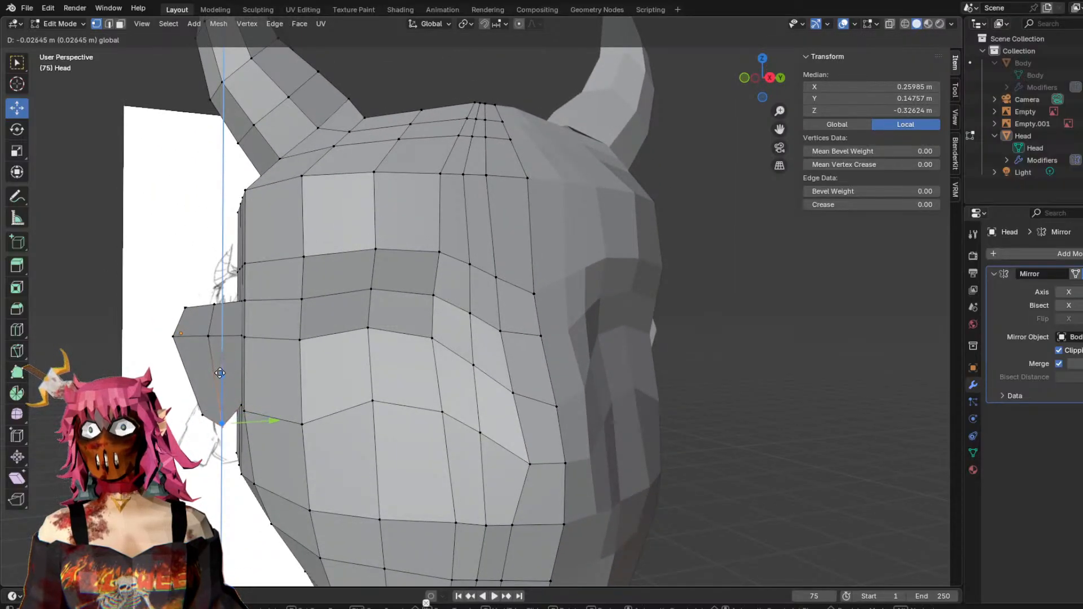
pyautogui.click(220, 375)
pyautogui.moveTo(257, 423); pyautogui.dragTo(230, 393)
# Raise the top vertices of the ear's middle loop slightly to round the upper edge, and clear the selection.
pyautogui.click(139, 315)
pyautogui.press('c')
pyautogui.click(206, 304)
pyautogui.rightClick(209, 302)
pyautogui.moveTo(215, 282); pyautogui.dragTo(216, 311, button='middle')
pyautogui.moveTo(221, 320); pyautogui.dragTo(216, 303)
pyautogui.scroll(-6, 210, 300)
pyautogui.moveTo(233, 277); pyautogui.dragTo(205, 244, button='middle')
pyautogui.click(308, 291)
# Nudge the ear's outer edge, then shift its upper rear vertices forward to about X 0.22 m.
pyautogui.moveTo(309, 291); pyautogui.dragTo(360, 297, button='middle')
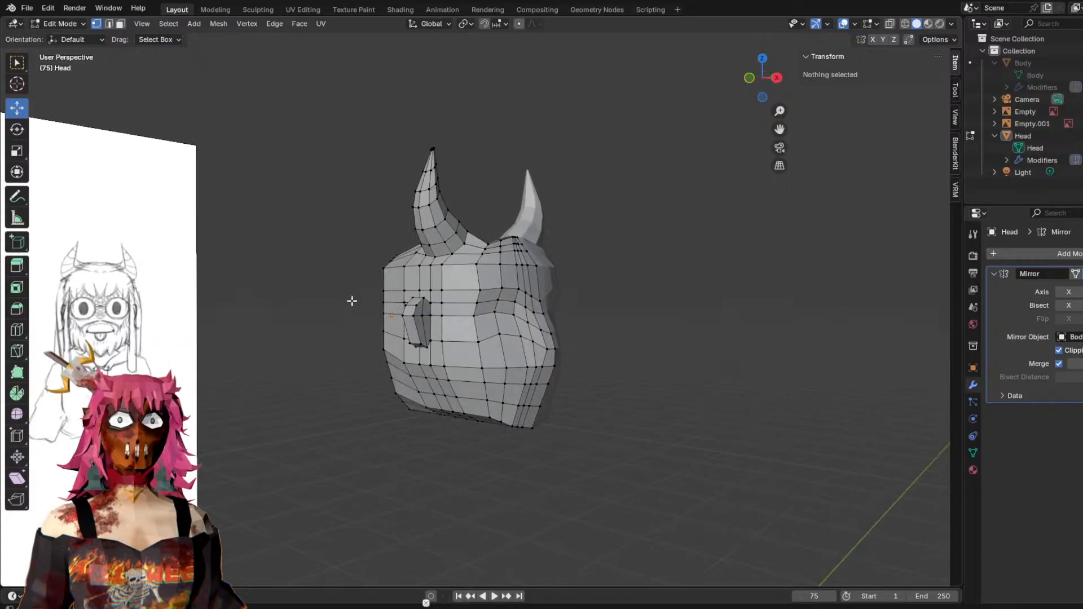
pyautogui.scroll(5, 350, 316)
pyautogui.click(339, 338)
pyautogui.moveTo(359, 337); pyautogui.dragTo(347, 338)
pyautogui.moveTo(347, 338); pyautogui.dragTo(275, 393, button='middle')
pyautogui.click(274, 394)
pyautogui.click(487, 377)
pyautogui.moveTo(535, 363); pyautogui.dragTo(547, 362)
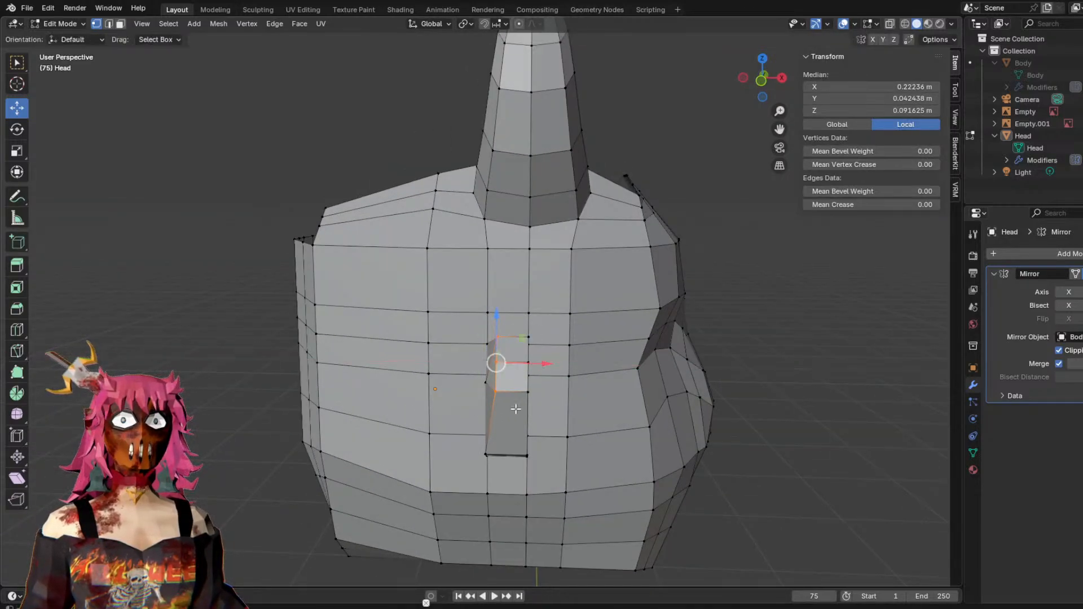
# Shift the ear's lower rear vertices forward, placing the middle-loop vertex at about X 0.22 m.
pyautogui.click(504, 440)
pyautogui.moveTo(515, 460)
pyautogui.mouseDown()
pyautogui.moveTo(556, 454)
pyautogui.moveTo(531, 453)
pyautogui.mouseUp()
pyautogui.moveTo(531, 453); pyautogui.dragTo(574, 364, button='middle')
pyautogui.moveTo(591, 357); pyautogui.dragTo(606, 358)
pyautogui.moveTo(606, 357); pyautogui.dragTo(453, 376, button='middle')
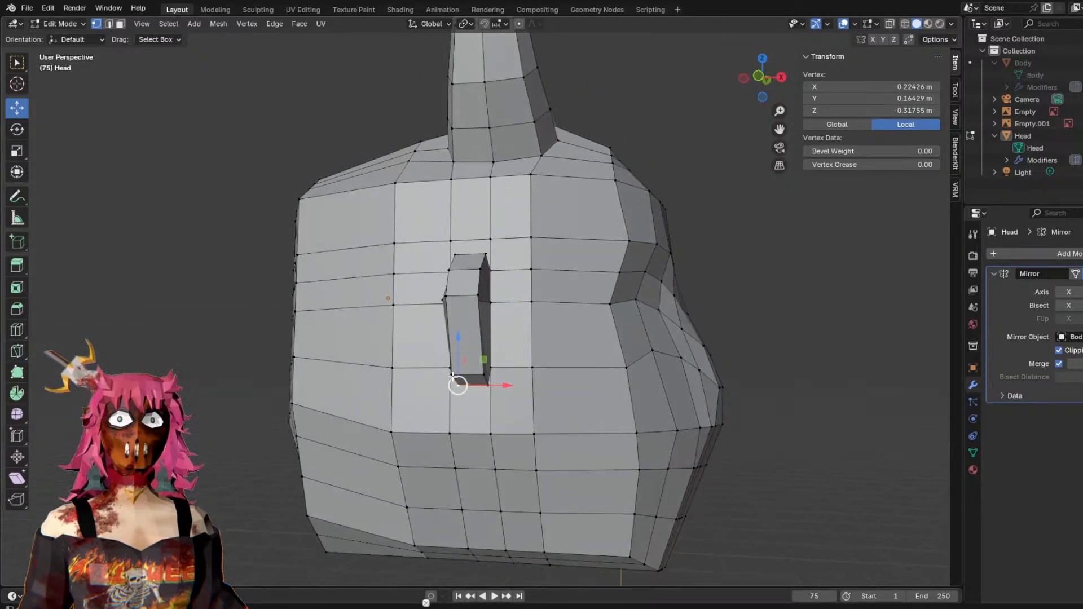
pyautogui.moveTo(496, 376); pyautogui.dragTo(503, 374)
# Move the ear's lower front outer vertex back to about X 0.29 m, narrowing the lobe.
pyautogui.moveTo(503, 373); pyautogui.dragTo(550, 387, button='middle')
pyautogui.moveTo(589, 378); pyautogui.dragTo(551, 367)
pyautogui.moveTo(552, 367)
pyautogui.mouseDown(button='middle')
pyautogui.moveTo(395, 389)
pyautogui.moveTo(428, 395)
pyautogui.moveTo(395, 418)
pyautogui.moveTo(513, 425)
pyautogui.moveTo(395, 395)
pyautogui.moveTo(342, 441)
pyautogui.moveTo(333, 389)
pyautogui.moveTo(347, 364)
pyautogui.mouseUp(button='middle')
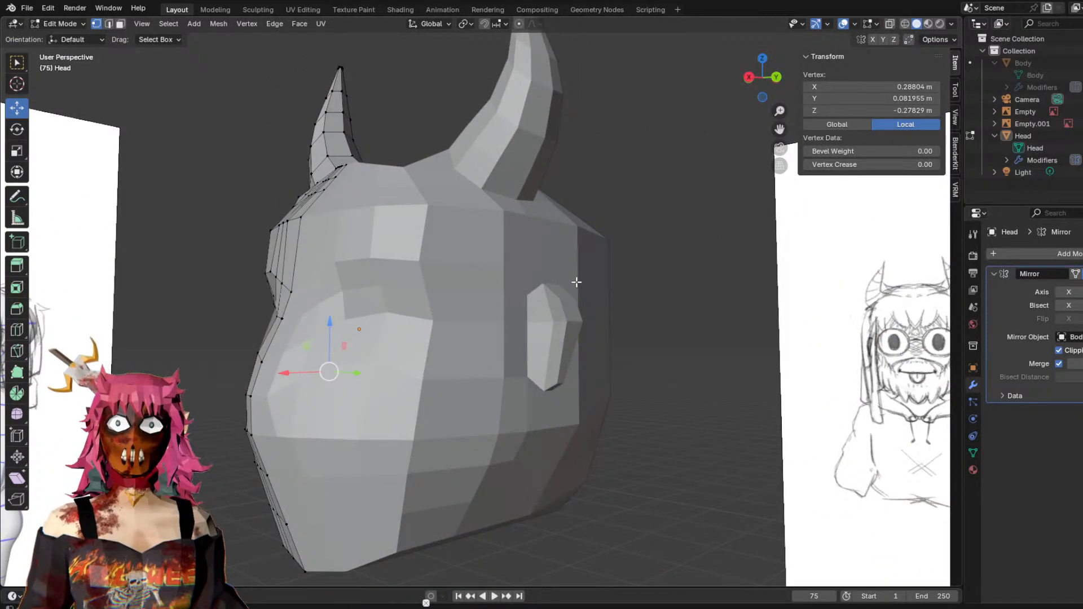
pyautogui.moveTo(436, 387); pyautogui.dragTo(429, 447, button='middle')
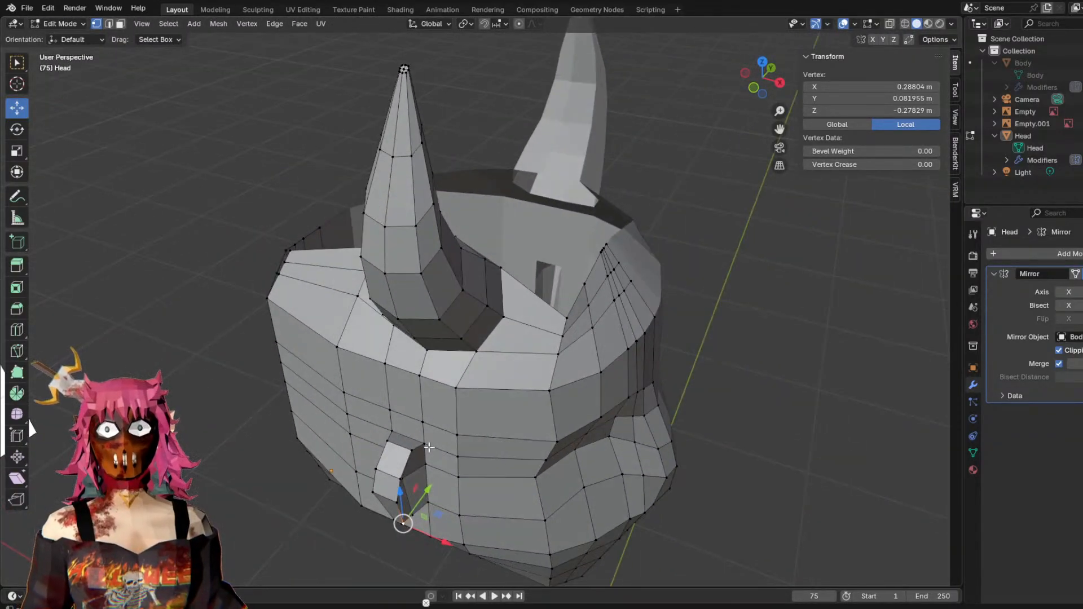
# Pull the ear's front outer vertices back toward the rim, placing the middle-loop vertex at about X 0.30 m.
pyautogui.moveTo(430, 445); pyautogui.dragTo(452, 471)
pyautogui.click(402, 480)
pyautogui.moveTo(404, 480); pyautogui.dragTo(586, 440, button='middle')
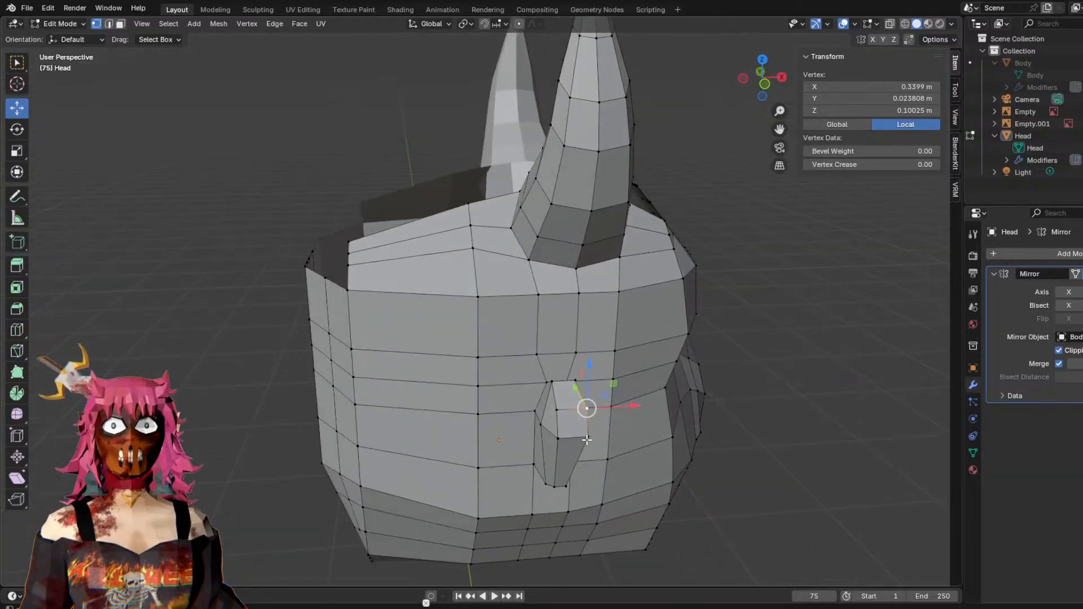
pyautogui.moveTo(633, 407); pyautogui.dragTo(600, 435)
pyautogui.moveTo(599, 435); pyautogui.dragTo(586, 399, button='middle')
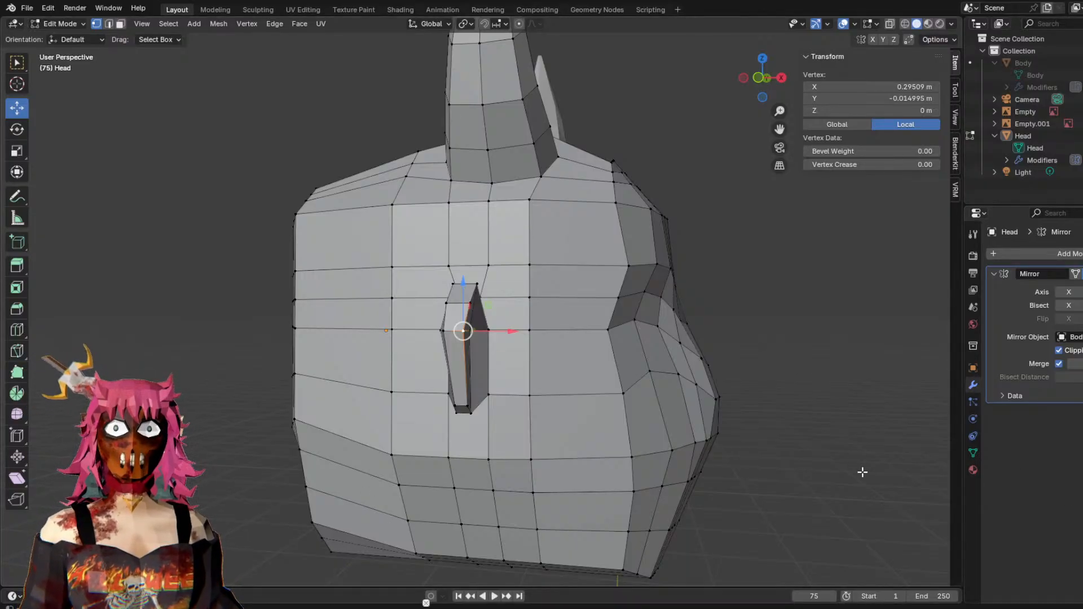
# Inspect the reshaped ears and the face from the side and front against the reference sketch.
pyautogui.moveTo(783, 410); pyautogui.dragTo(687, 412, button='middle')
pyautogui.scroll(-3, 641, 459)
pyautogui.moveTo(641, 459); pyautogui.dragTo(448, 429, button='middle')
pyautogui.moveTo(429, 370)
pyautogui.mouseDown(button='middle')
pyautogui.moveTo(638, 368)
pyautogui.moveTo(358, 363)
pyautogui.moveTo(479, 336)
pyautogui.mouseUp(button='middle')
pyautogui.scroll(3, 354, 354)
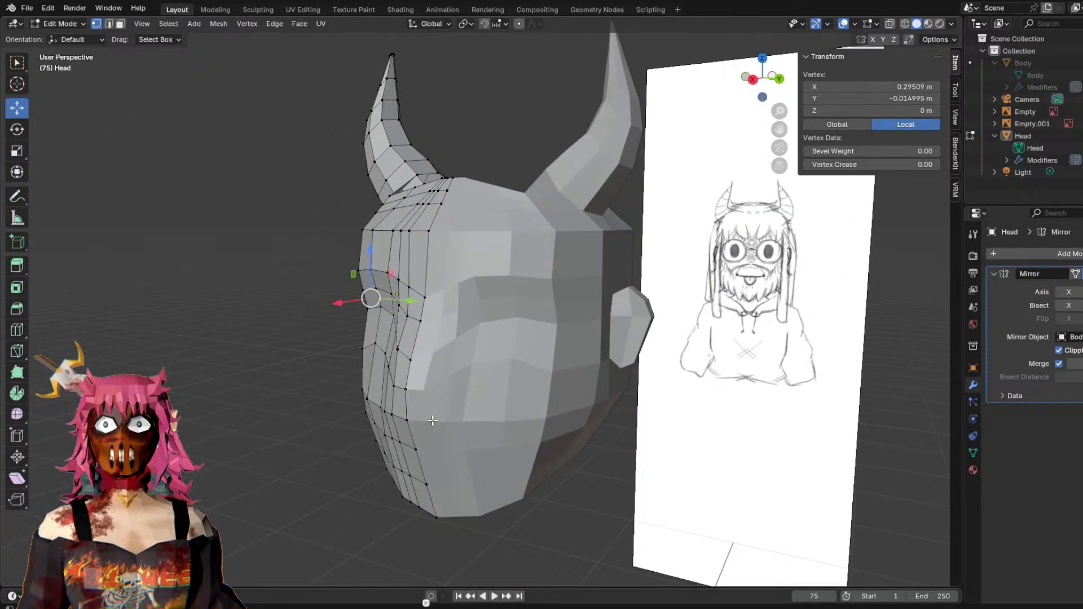
pyautogui.scroll(3, 433, 421)
pyautogui.moveTo(380, 378); pyautogui.dragTo(486, 373, button='middle')
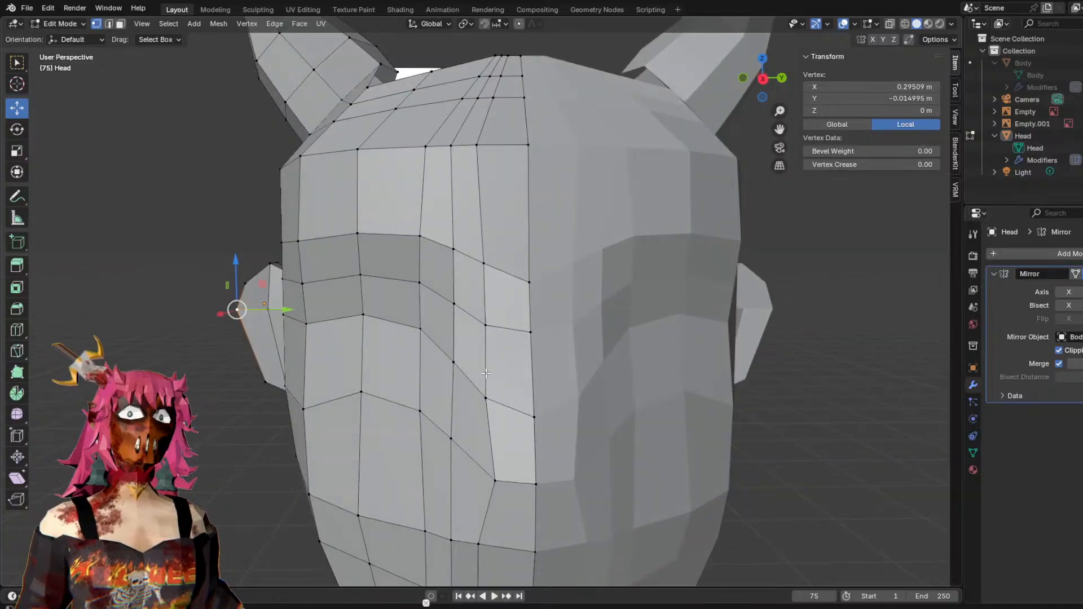
# Move the outer jaw-side vertex inward and slightly up, to about X 0.89, Y 0.41, Z -0.64 m.
pyautogui.moveTo(579, 434); pyautogui.dragTo(700, 431, button='middle')
pyautogui.click(732, 473)
pyautogui.moveTo(777, 466); pyautogui.dragTo(789, 486, button='middle')
pyautogui.moveTo(772, 458); pyautogui.dragTo(762, 458)
pyautogui.moveTo(718, 454)
pyautogui.mouseDown(button='middle')
pyautogui.moveTo(653, 544)
pyautogui.moveTo(684, 476)
pyautogui.moveTo(611, 428)
pyautogui.moveTo(576, 440)
pyautogui.moveTo(615, 394)
pyautogui.moveTo(683, 394)
pyautogui.moveTo(687, 380)
pyautogui.moveTo(610, 389)
pyautogui.mouseUp(button='middle')
pyautogui.moveTo(345, 419); pyautogui.dragTo(293, 419, button='middle')
pyautogui.moveTo(249, 392); pyautogui.dragTo(254, 390)
pyautogui.moveTo(311, 379); pyautogui.dragTo(593, 518, button='middle')
pyautogui.moveTo(630, 521); pyautogui.dragTo(581, 477)
pyautogui.moveTo(581, 477); pyautogui.dragTo(509, 400, button='middle')
pyautogui.moveTo(372, 382); pyautogui.dragTo(373, 370)
# Check the adjusted jaw outline from the side and front, comparing the head with the reference sketch.
pyautogui.moveTo(443, 420); pyautogui.dragTo(473, 349, button='middle')
pyautogui.scroll(-5, 593, 412)
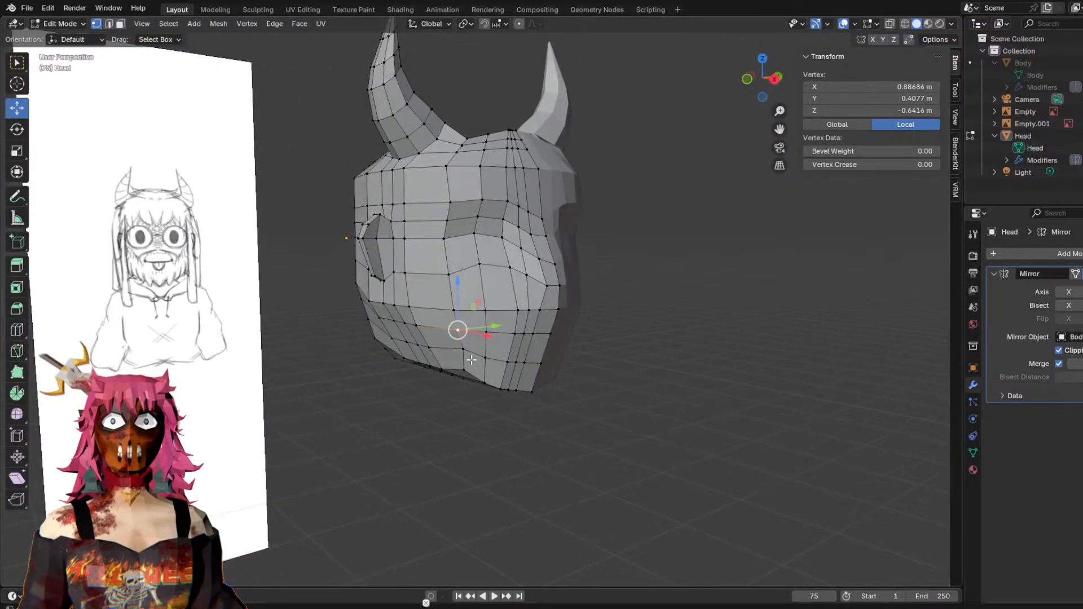
pyautogui.moveTo(565, 351); pyautogui.dragTo(404, 336, button='middle')
pyautogui.scroll(2, 493, 364)
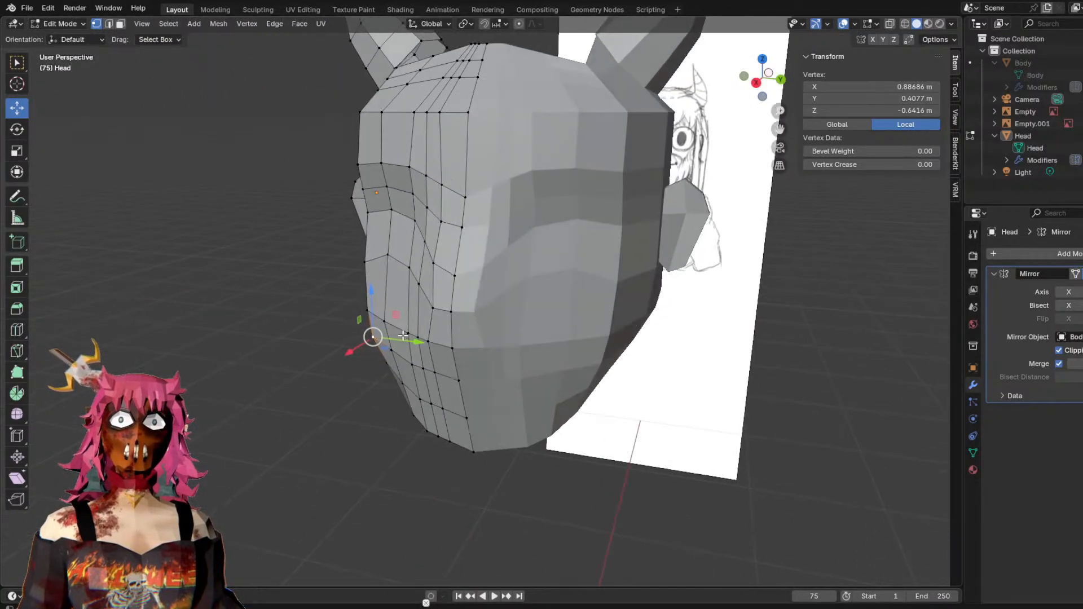
pyautogui.moveTo(420, 296)
pyautogui.mouseDown(button='middle')
pyautogui.moveTo(406, 316)
pyautogui.moveTo(597, 285)
pyautogui.moveTo(623, 336)
pyautogui.moveTo(516, 339)
pyautogui.moveTo(440, 316)
pyautogui.moveTo(456, 295)
pyautogui.moveTo(419, 279)
pyautogui.mouseUp(button='middle')
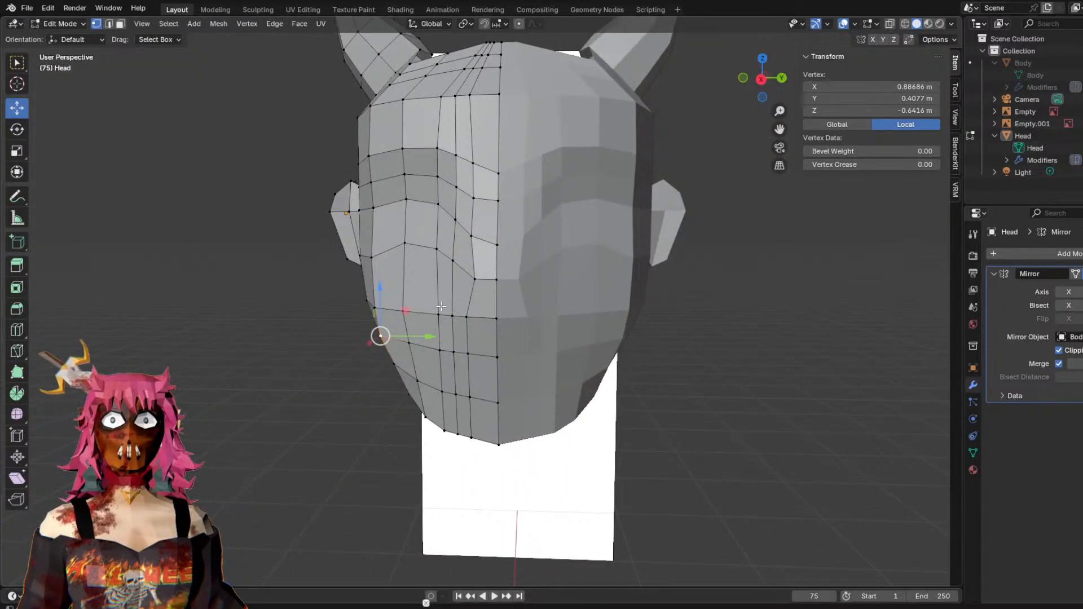
pyautogui.scroll(-4, 583, 323)
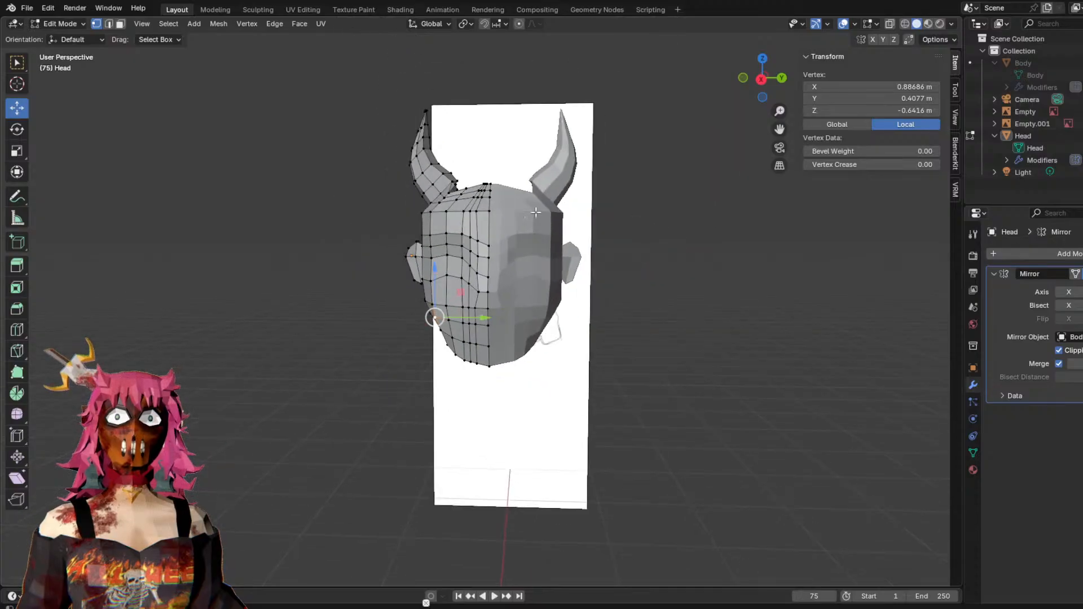
pyautogui.moveTo(614, 253); pyautogui.dragTo(564, 345, button='middle')
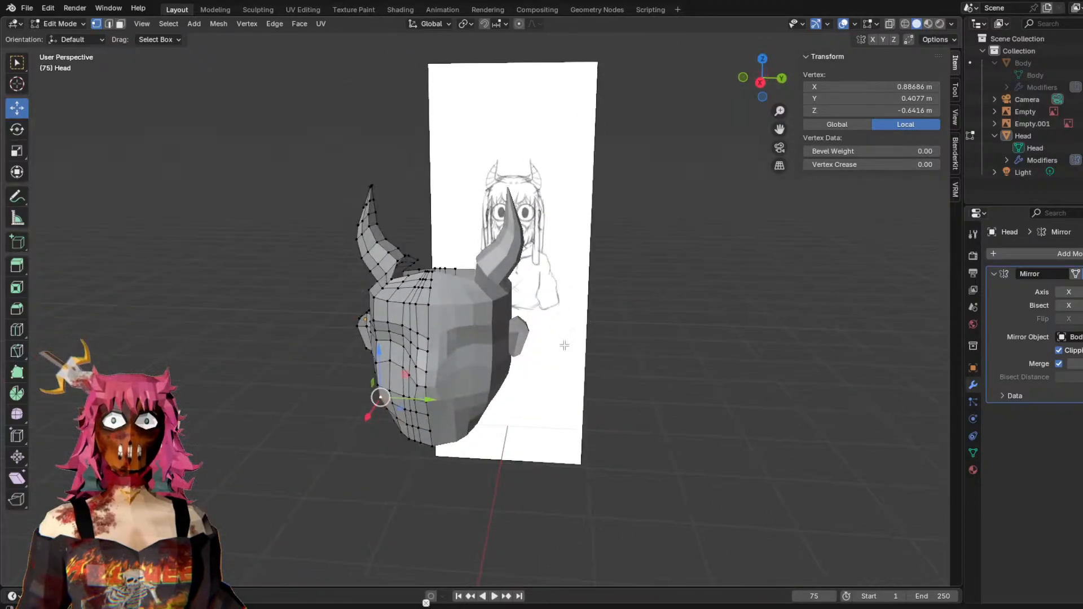
pyautogui.moveTo(582, 202); pyautogui.dragTo(353, 334, button='middle')
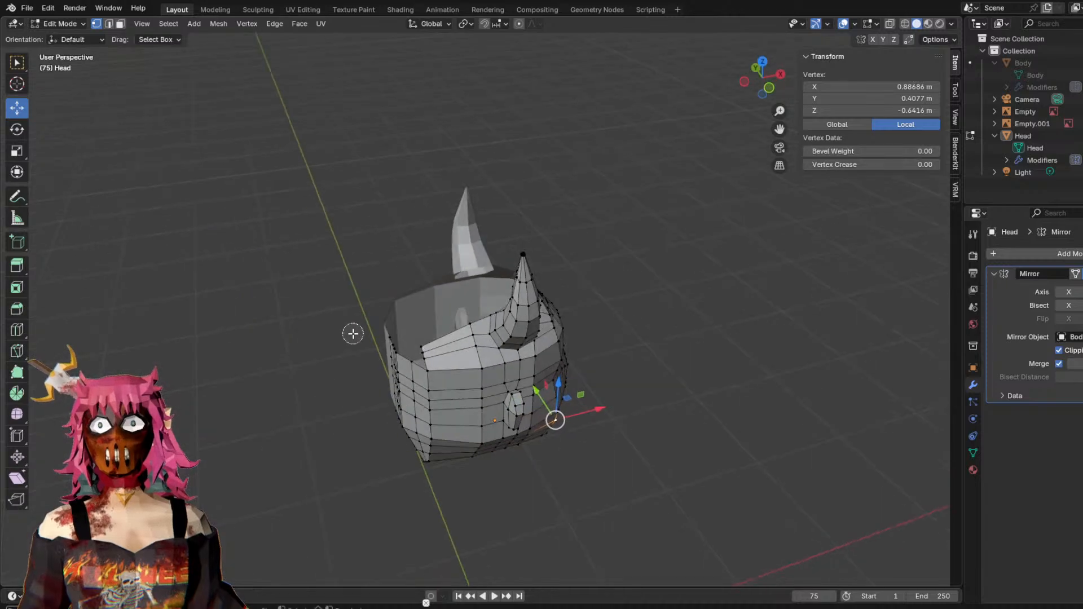
pyautogui.keyDown('alt'); pyautogui.click(402, 370); pyautogui.keyUp('alt')
pyautogui.moveTo(402, 373); pyautogui.dragTo(416, 459)
pyautogui.rightClick(416, 459)
pyautogui.moveTo(415, 459)
pyautogui.mouseDown(button='middle')
pyautogui.moveTo(531, 300)
pyautogui.moveTo(607, 350)
pyautogui.moveTo(586, 397)
pyautogui.mouseUp(button='middle')
pyautogui.press('c')
pyautogui.rightClick(586, 398)
pyautogui.moveTo(625, 361); pyautogui.dragTo(603, 312, button='middle')
pyautogui.press('c')
pyautogui.moveTo(503, 351)
pyautogui.mouseDown(button='middle')
pyautogui.moveTo(453, 401)
pyautogui.moveTo(415, 399)
pyautogui.mouseUp(button='middle')
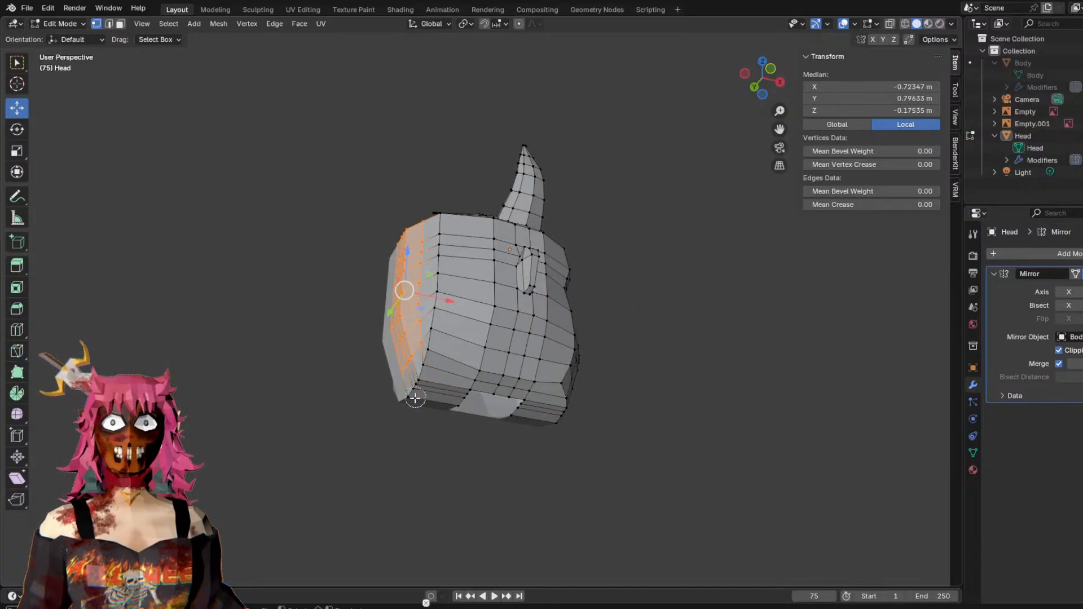
pyautogui.rightClick(405, 291)
pyautogui.click(365, 304)
# Examine the whole head's profile, underside and front proportions next to the reference sketch.
pyautogui.moveTo(594, 292); pyautogui.dragTo(510, 345, button='middle')
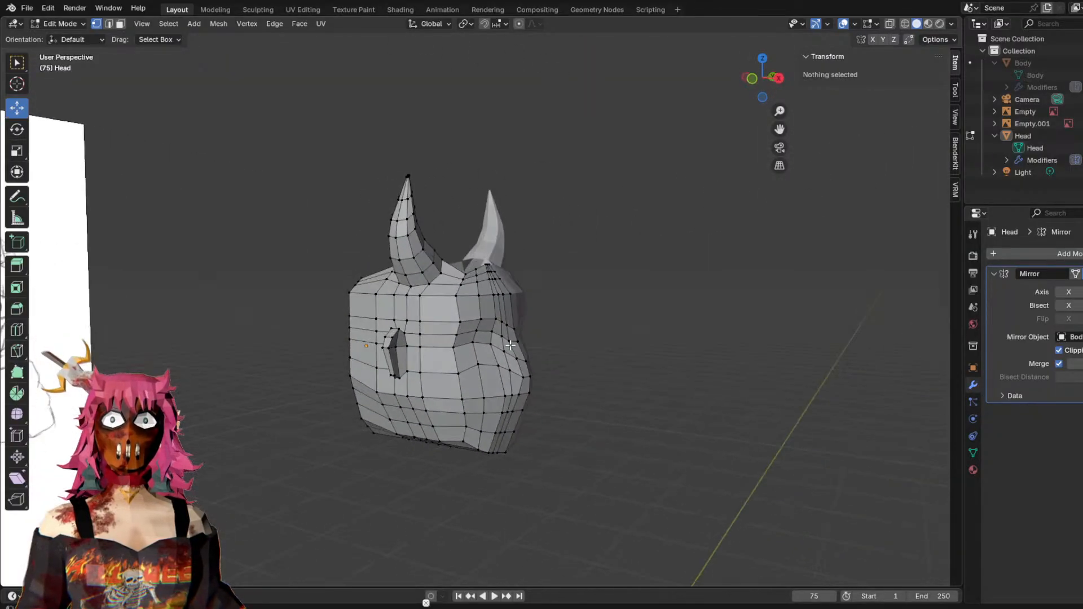
pyautogui.moveTo(531, 283); pyautogui.dragTo(385, 317, button='middle')
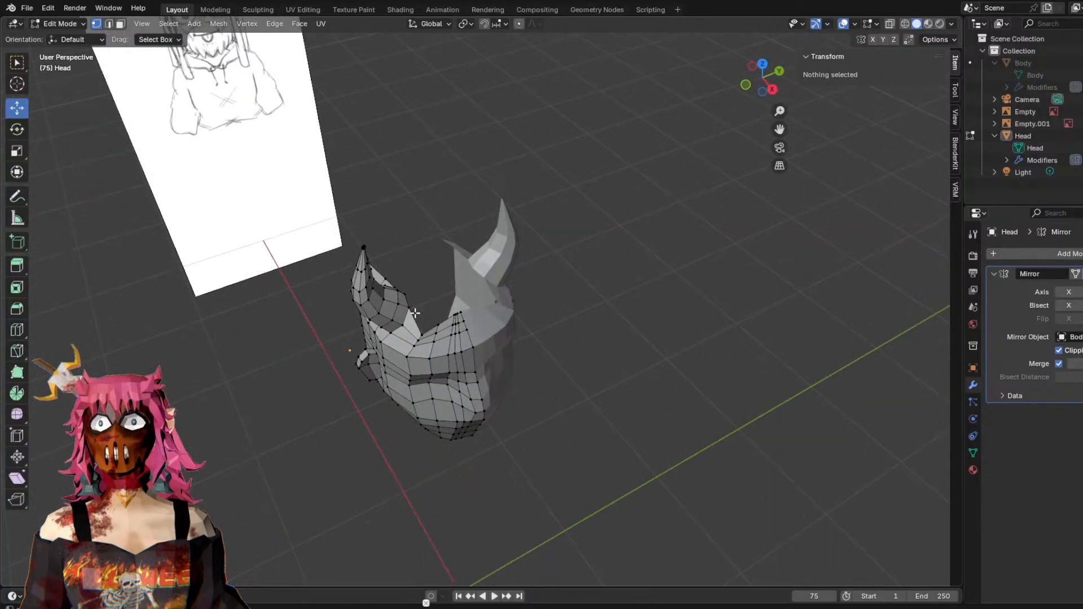
pyautogui.moveTo(436, 290); pyautogui.dragTo(564, 238, button='middle')
pyautogui.moveTo(449, 309); pyautogui.dragTo(458, 239, button='middle')
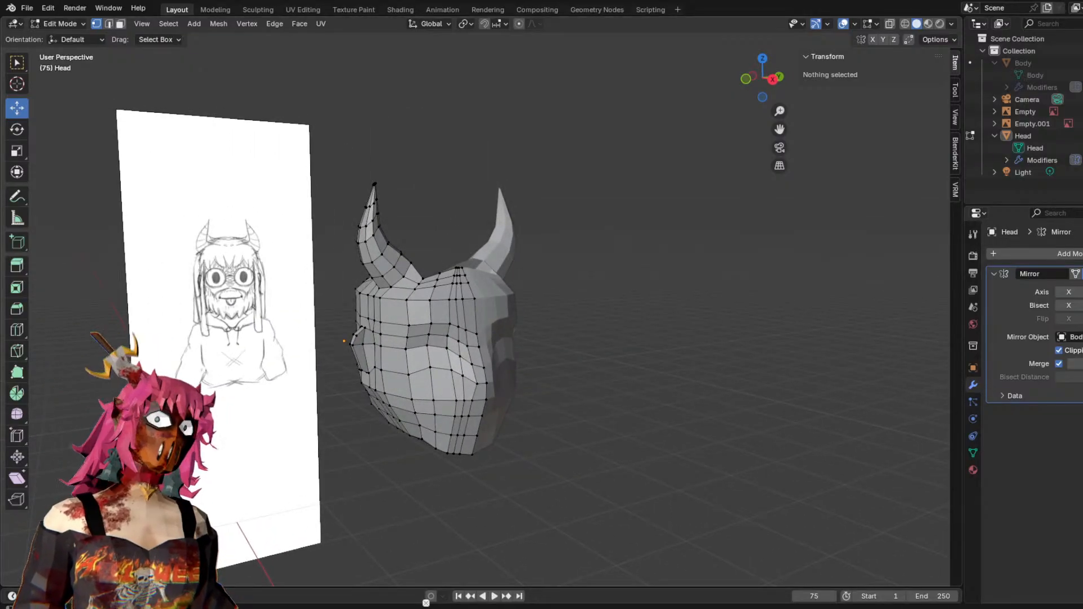
pyautogui.moveTo(584, 419); pyautogui.dragTo(592, 423, button='middle')
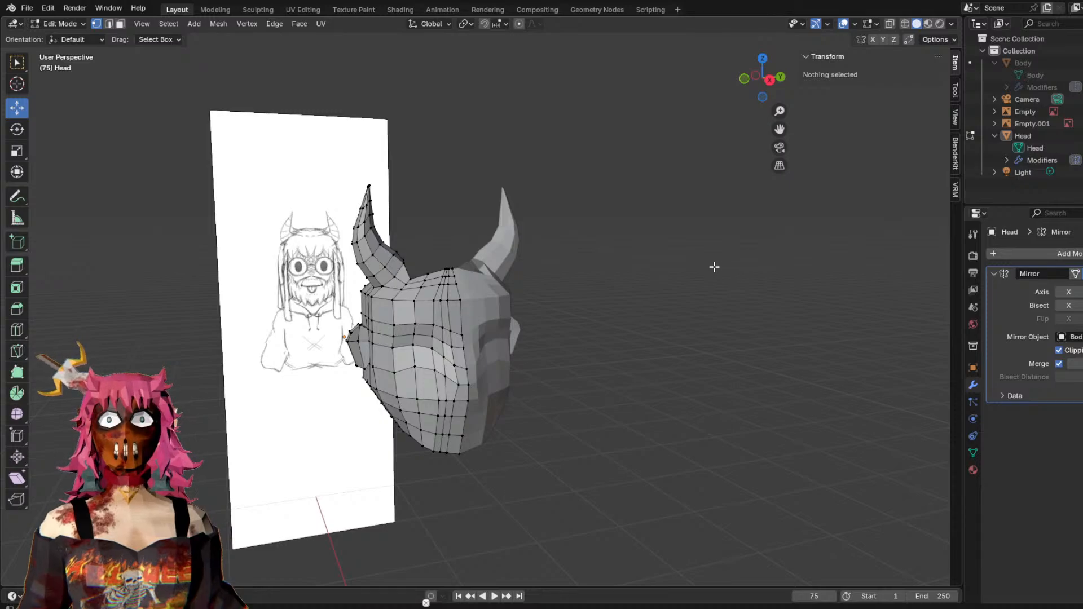
pyautogui.moveTo(533, 276)
pyautogui.mouseDown(button='middle')
pyautogui.moveTo(580, 268)
pyautogui.moveTo(517, 265)
pyautogui.mouseUp(button='middle')
pyautogui.keyDown('shift'); pyautogui.moveTo(518, 266); pyautogui.dragTo(589, 306, button='middle'); pyautogui.keyUp('shift')
pyautogui.scroll(2, 584, 273)
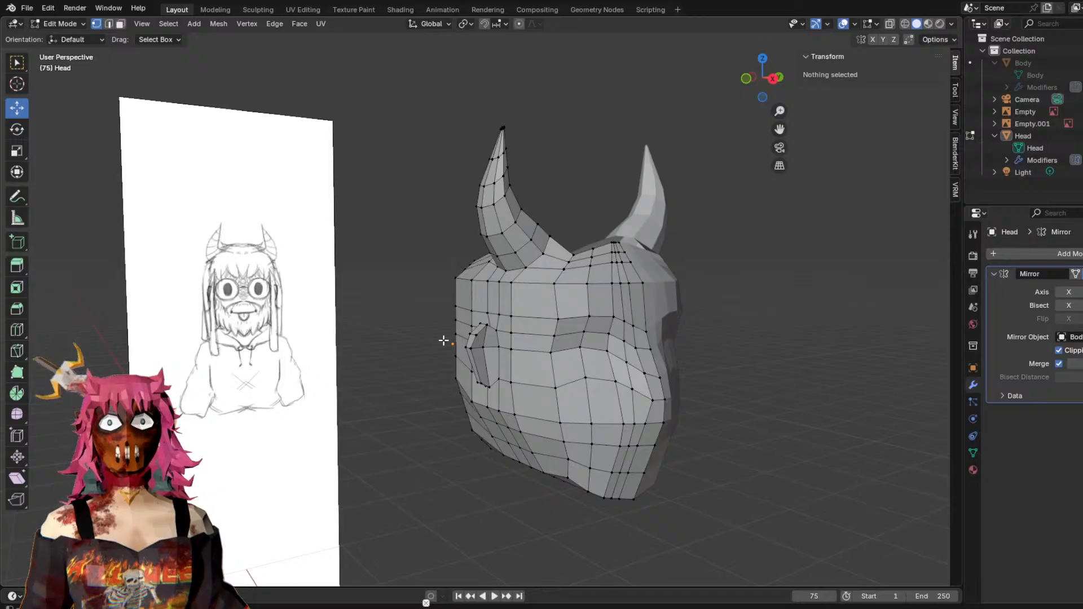
pyautogui.moveTo(457, 360); pyautogui.dragTo(506, 307, button='middle')
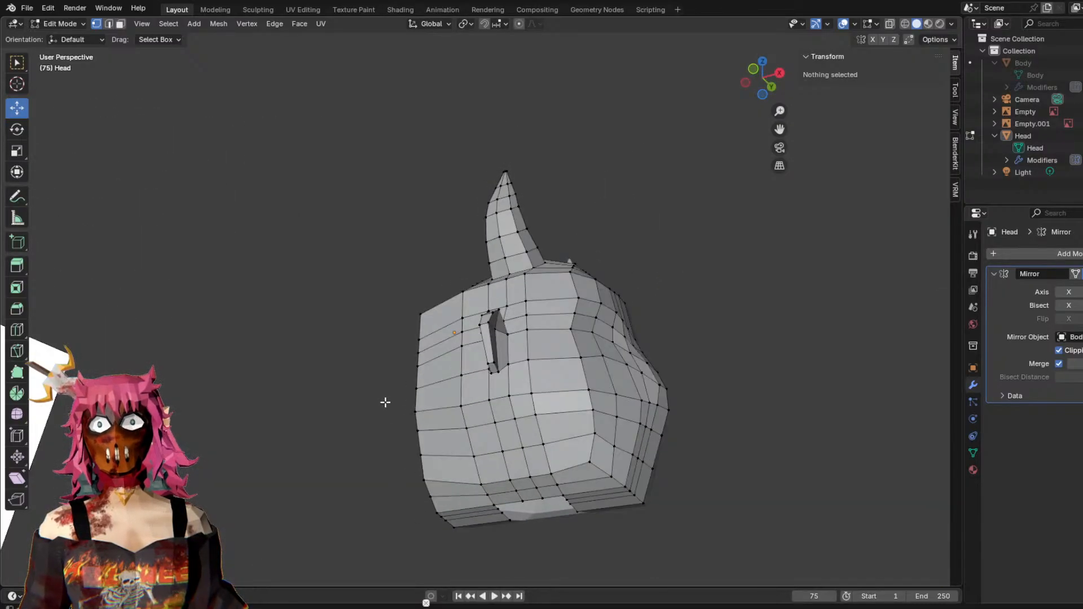
pyautogui.moveTo(469, 377); pyautogui.dragTo(424, 415, button='middle')
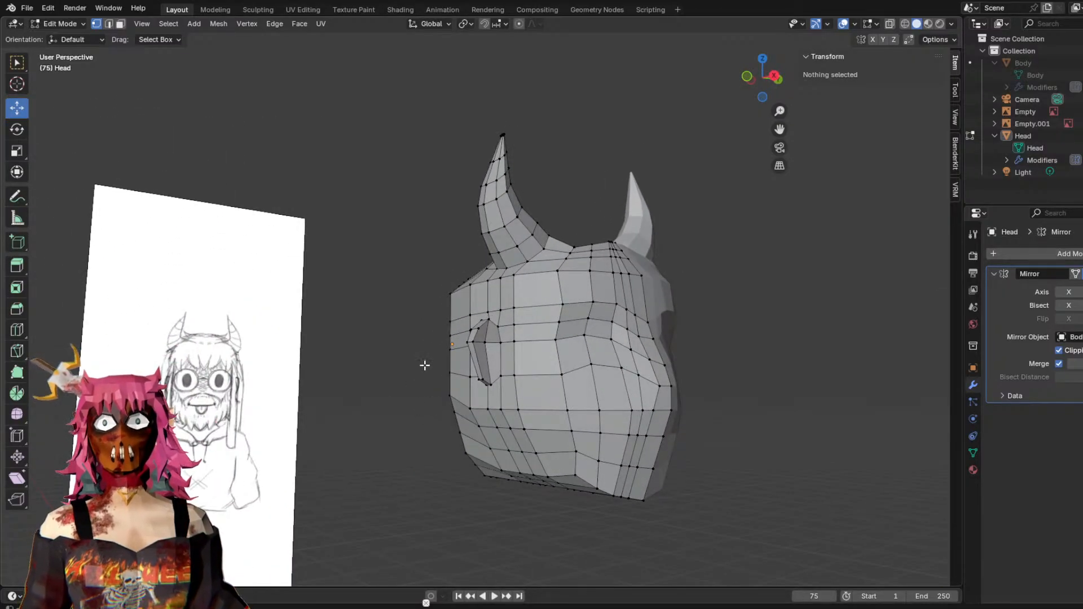
pyautogui.moveTo(509, 321)
pyautogui.mouseDown(button='middle')
pyautogui.moveTo(541, 237)
pyautogui.moveTo(570, 265)
pyautogui.moveTo(505, 313)
pyautogui.mouseUp(button='middle')
pyautogui.moveTo(684, 179); pyautogui.dragTo(527, 215, button='middle')
pyautogui.moveTo(495, 265); pyautogui.dragTo(462, 389, button='middle')
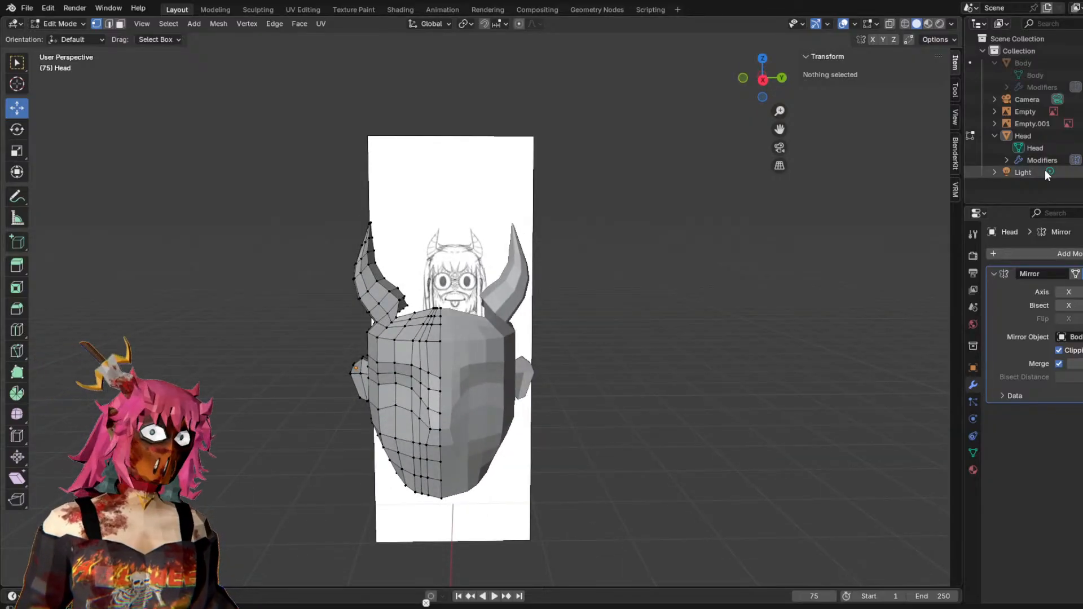
pyautogui.moveTo(588, 235)
pyautogui.mouseDown(button='middle')
pyautogui.moveTo(638, 316)
pyautogui.moveTo(592, 310)
pyautogui.moveTo(612, 216)
pyautogui.mouseUp(button='middle')
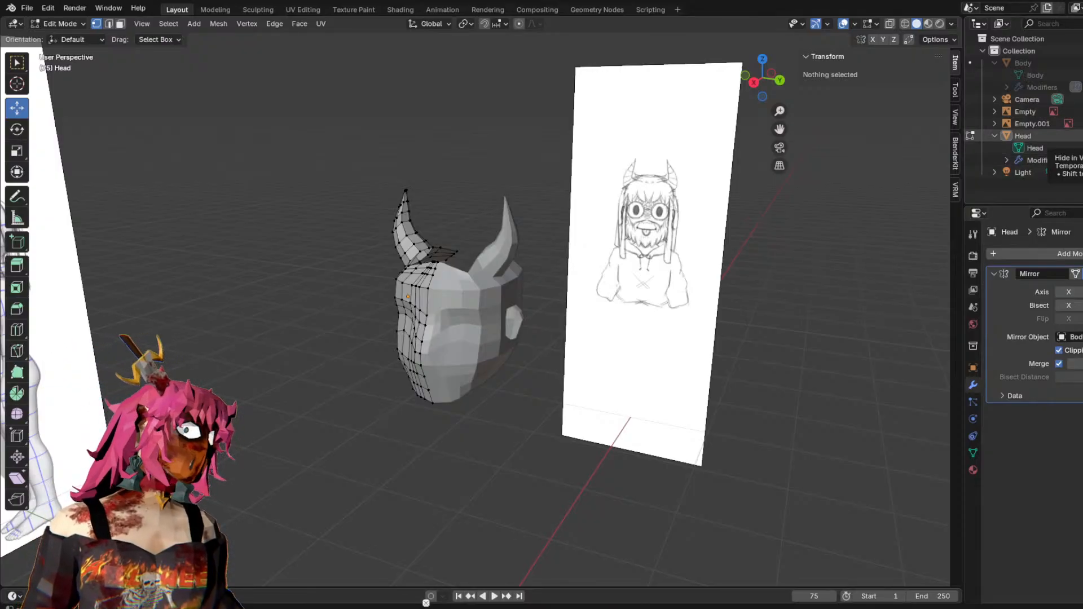
# Unhide the Body alongside the Head, and switch the head to Object Mode.
pyautogui.click(1082, 136)
pyautogui.click(995, 136)
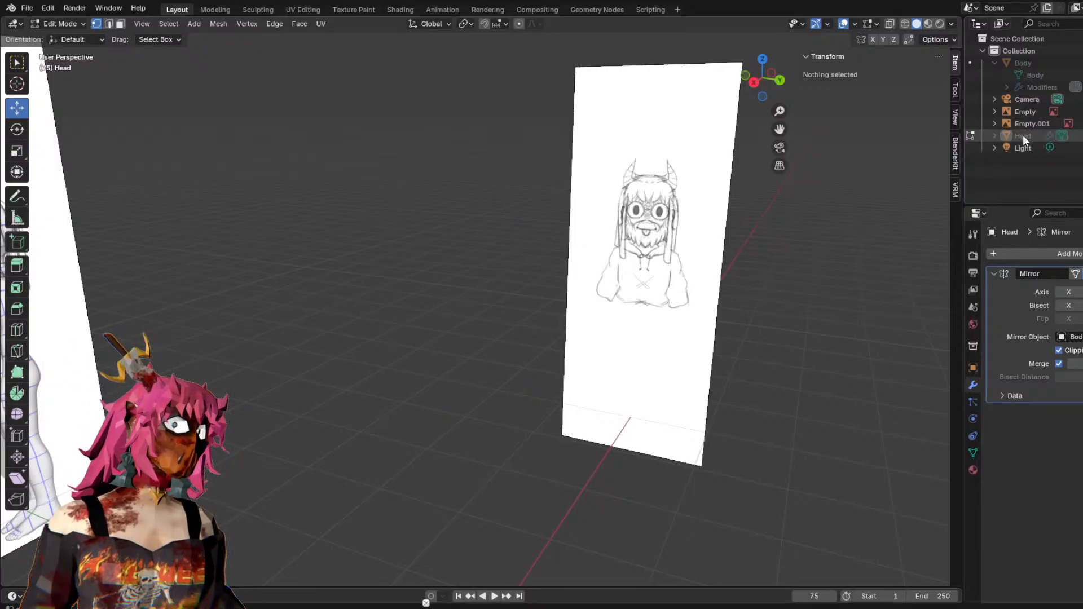
pyautogui.click(993, 136)
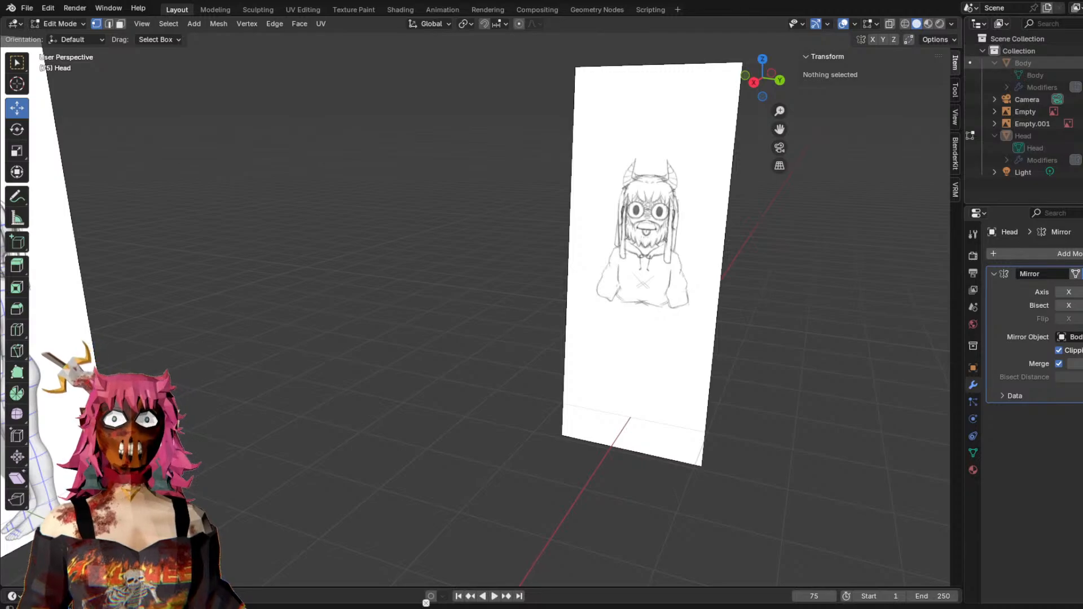
pyautogui.click(1081, 63)
pyautogui.click(1081, 136)
pyautogui.moveTo(964, 168)
pyautogui.mouseDown(button='middle')
pyautogui.moveTo(861, 164)
pyautogui.moveTo(915, 167)
pyautogui.moveTo(708, 194)
pyautogui.moveTo(581, 188)
pyautogui.moveTo(829, 162)
pyautogui.moveTo(697, 203)
pyautogui.moveTo(740, 202)
pyautogui.mouseUp(button='middle')
pyautogui.click(1023, 136)
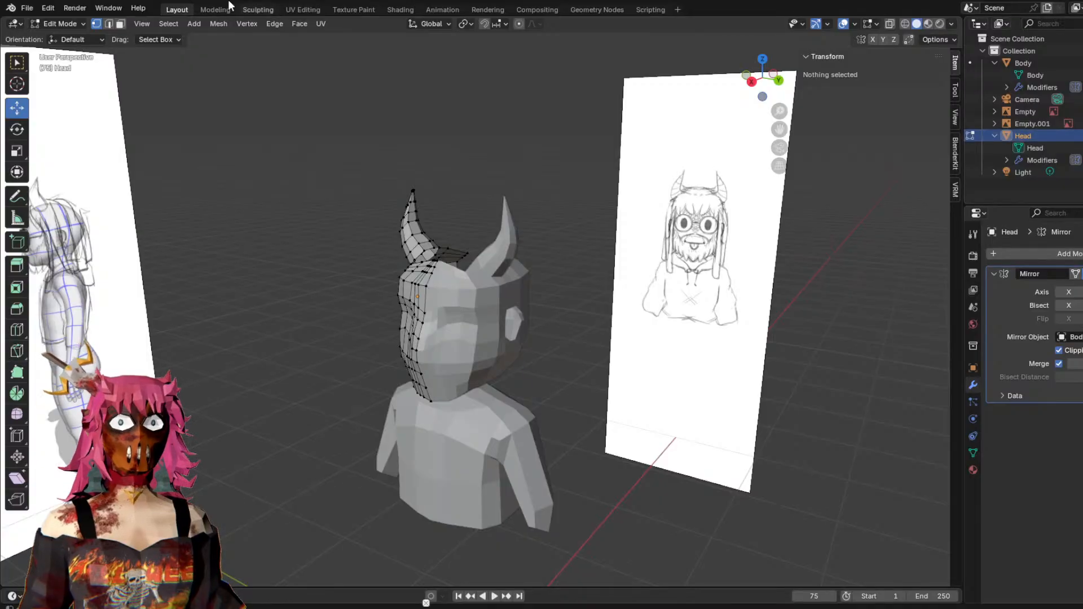
pyautogui.click(85, 23)
pyautogui.click(79, 39)
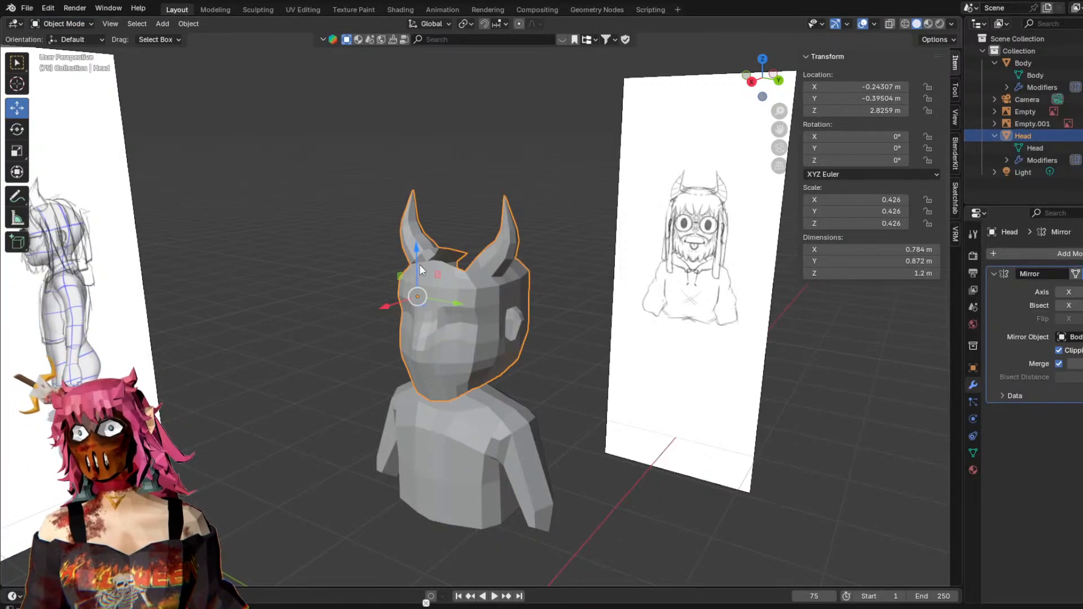
# Raise the head to Z 2.998 m and shift it to X -0.1885 m over the neck, then deselect it.
pyautogui.moveTo(420, 265); pyautogui.dragTo(419, 242)
pyautogui.moveTo(553, 249); pyautogui.dragTo(509, 252, button='middle')
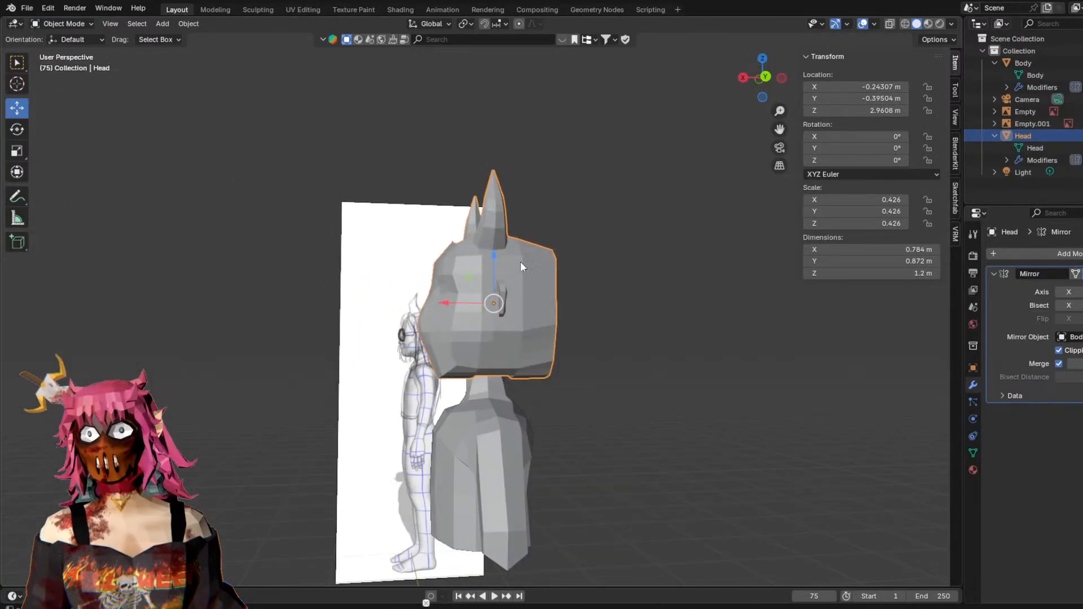
pyautogui.moveTo(492, 252); pyautogui.dragTo(487, 250)
pyautogui.moveTo(449, 300); pyautogui.dragTo(436, 299)
pyautogui.moveTo(436, 299); pyautogui.dragTo(705, 254, button='middle')
pyautogui.click(675, 282)
# Check the head's fit on the body, and undo its recent repositioning.
pyautogui.scroll(3, 463, 203)
pyautogui.moveTo(527, 231); pyautogui.dragTo(412, 225, button='middle')
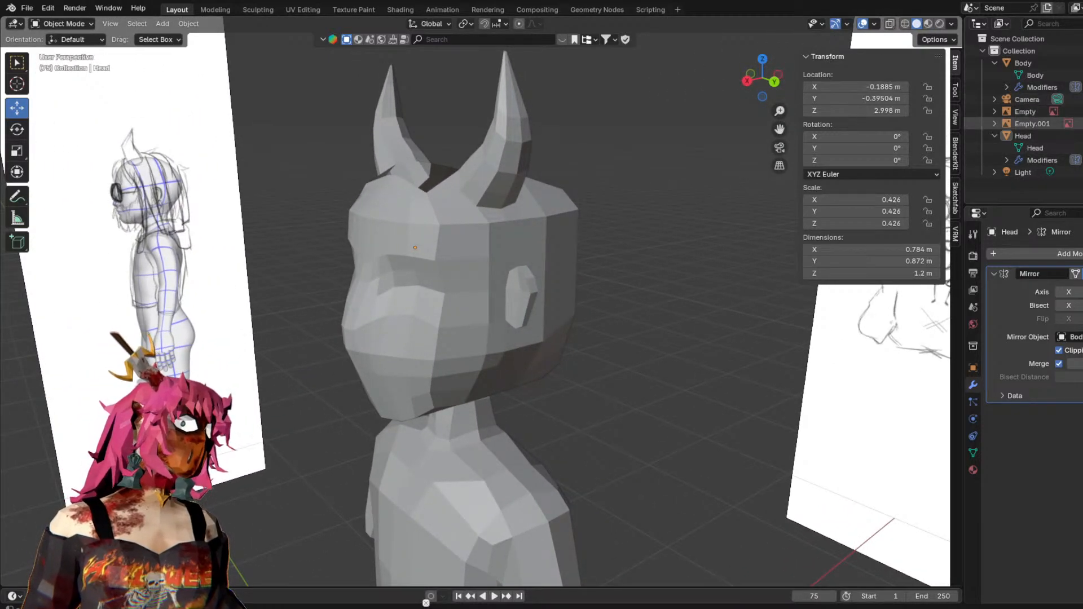
pyautogui.moveTo(679, 205); pyautogui.dragTo(610, 199, button='middle')
pyautogui.scroll(-5, 585, 275)
pyautogui.moveTo(586, 275); pyautogui.dragTo(556, 329, button='middle')
pyautogui.hotkey('ctrl', 'z')
pyautogui.hotkey('ctrl', 'z')
pyautogui.hotkey('ctrl', 'z')
pyautogui.hotkey('ctrl', 'z')
# Reposition the head over the body's neck at about X -0.20 m and Z 2.96 m.
pyautogui.press('g')
pyautogui.press('z')
pyautogui.click(501, 242)
pyautogui.moveTo(500, 241); pyautogui.dragTo(490, 299, button='middle')
pyautogui.moveTo(457, 300); pyautogui.dragTo(450, 300)
pyautogui.moveTo(450, 300); pyautogui.dragTo(665, 320, button='middle')
pyautogui.scroll(2, 495, 280)
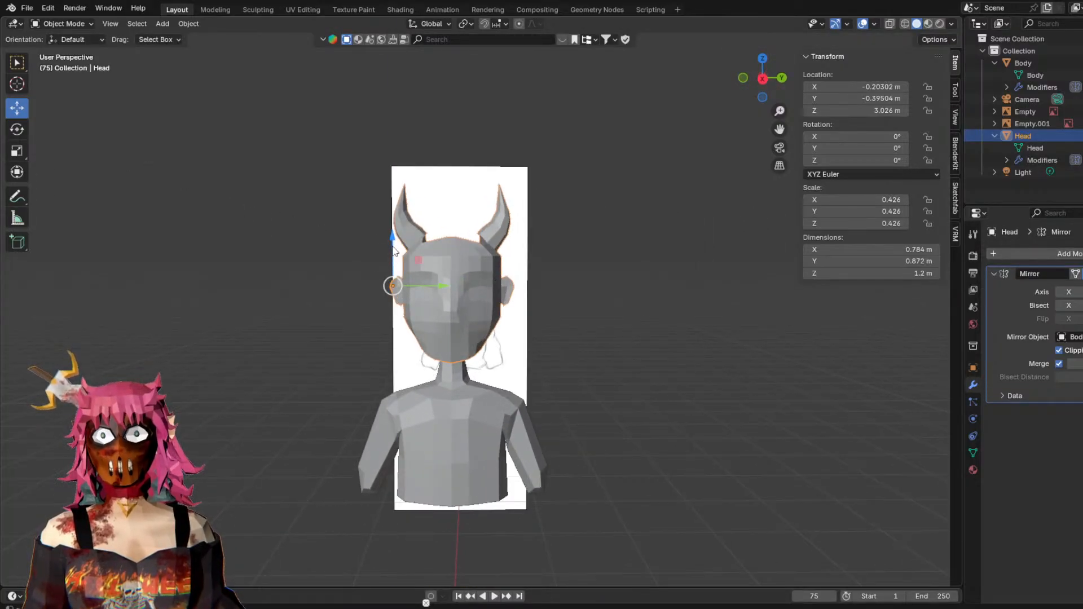
pyautogui.moveTo(392, 245); pyautogui.dragTo(392, 255)
pyautogui.moveTo(391, 255)
pyautogui.mouseDown(button='middle')
pyautogui.moveTo(522, 218)
pyautogui.moveTo(494, 234)
pyautogui.moveTo(570, 265)
pyautogui.moveTo(632, 272)
pyautogui.moveTo(580, 273)
pyautogui.moveTo(663, 266)
pyautogui.mouseUp(button='middle')
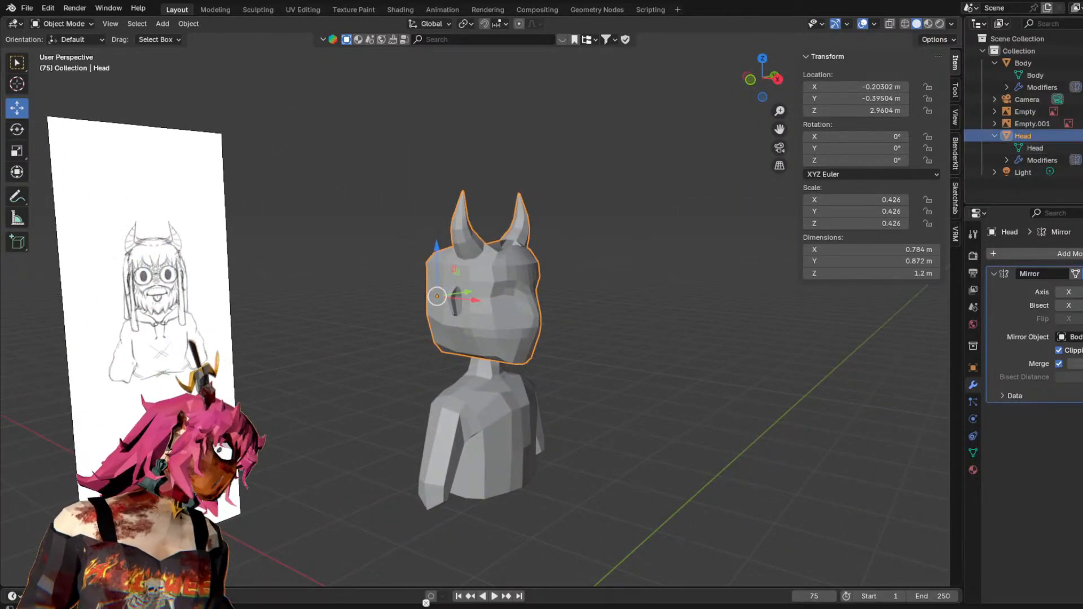
# Hide the Head and Body objects, leaving the reference sketches in view.
pyautogui.click(1082, 136)
pyautogui.click(1082, 63)
pyautogui.moveTo(537, 239); pyautogui.dragTo(451, 220, button='middle')
pyautogui.click(52, 24)
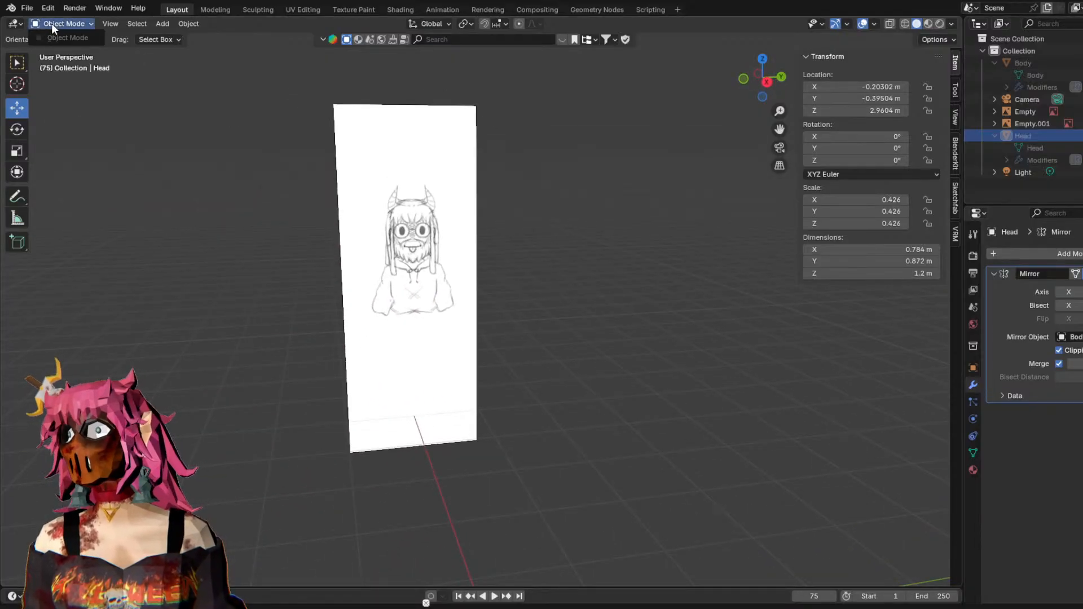
pyautogui.moveTo(584, 222)
pyautogui.keyDown('shift'); pyautogui.mouseDown(button='middle')
pyautogui.moveTo(526, 115)
pyautogui.moveTo(192, 13)
pyautogui.mouseUp(button='middle'); pyautogui.keyUp('shift')
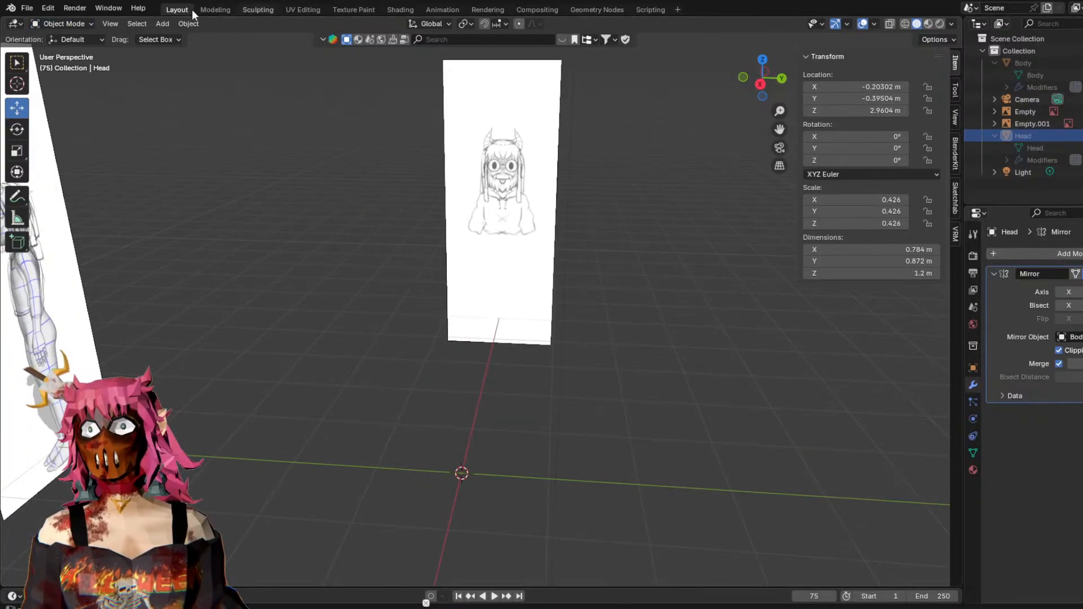
# Add a cube mesh and raise it to about Z 2.85 m, in front of the front reference sketch.
pyautogui.click(160, 26)
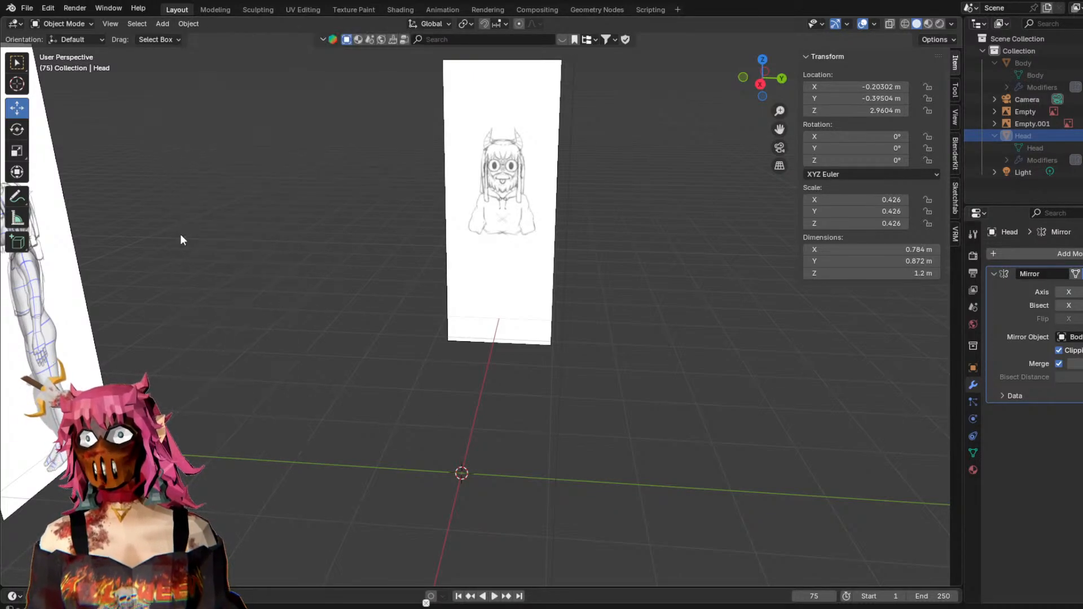
pyautogui.click(189, 24)
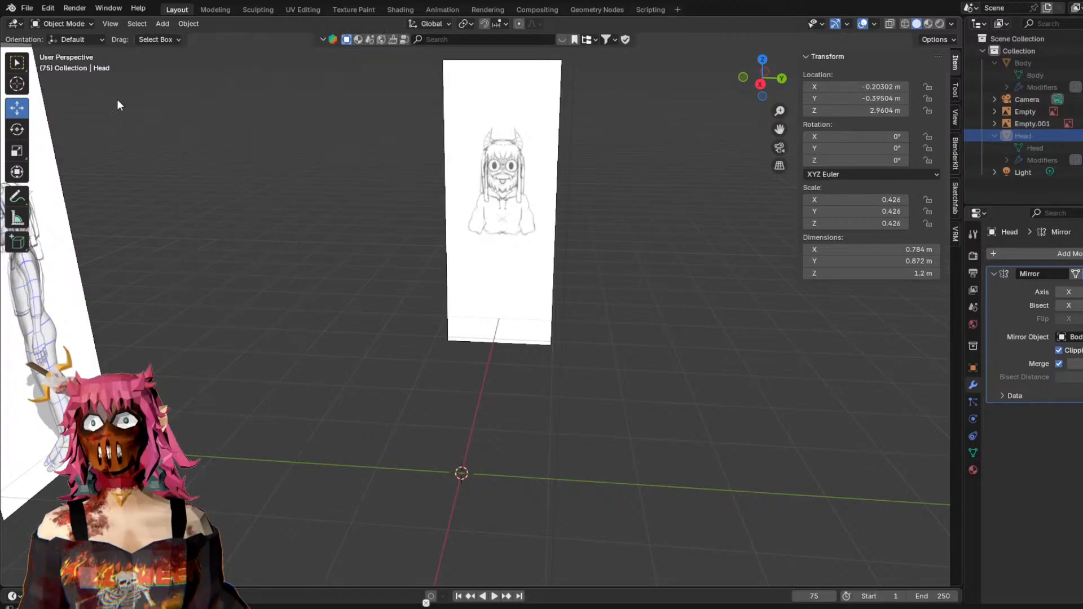
pyautogui.click(169, 25)
pyautogui.moveTo(169, 35)
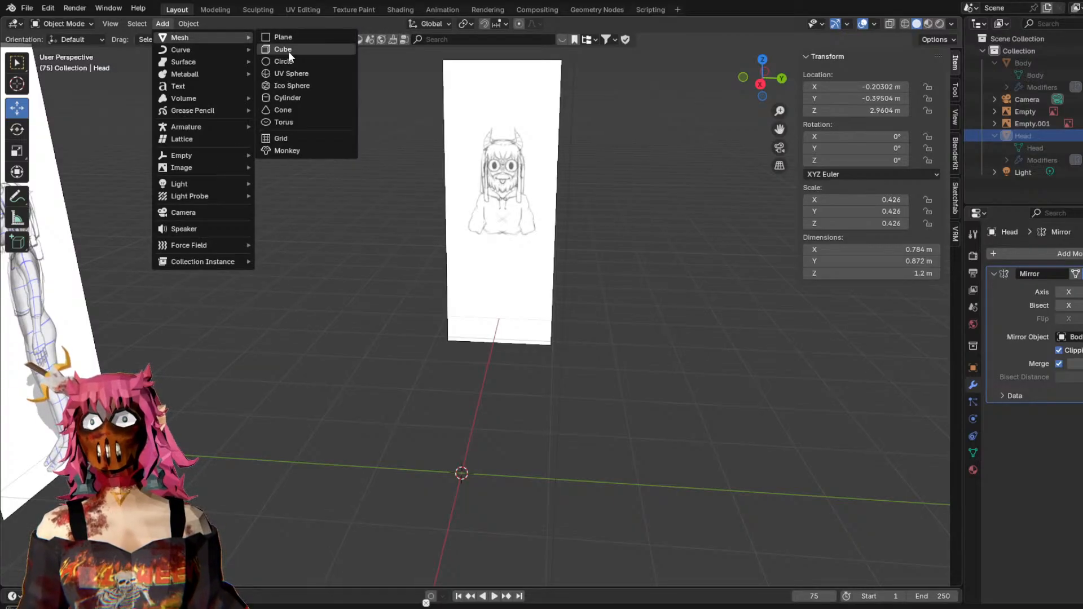
pyautogui.click(290, 49)
pyautogui.moveTo(457, 428); pyautogui.dragTo(459, 187)
pyautogui.keyDown('shift'); pyautogui.moveTo(525, 135); pyautogui.dragTo(560, 242, button='middle'); pyautogui.keyUp('shift')
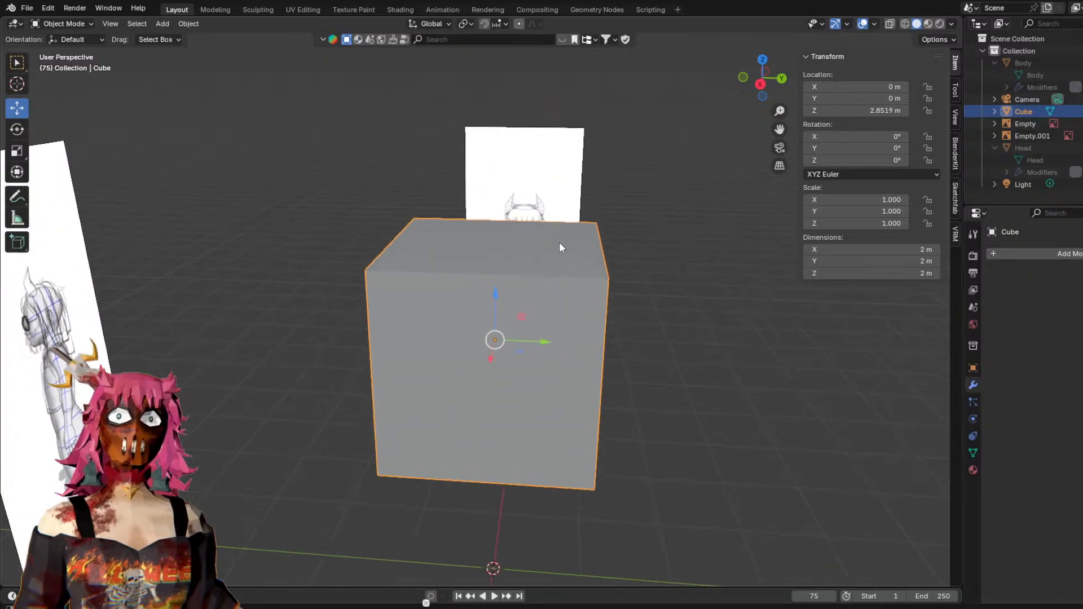
pyautogui.click(763, 86)
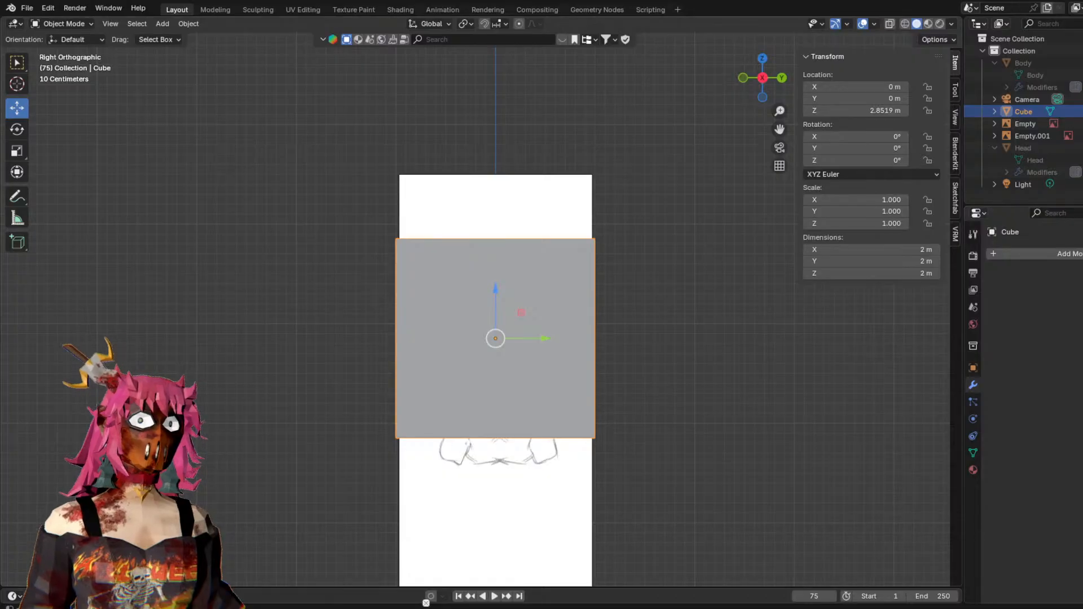
# Turn on X-ray display and switch the cube to Edit Mode with the front reference sketch visible through it.
pyautogui.click(288, 406)
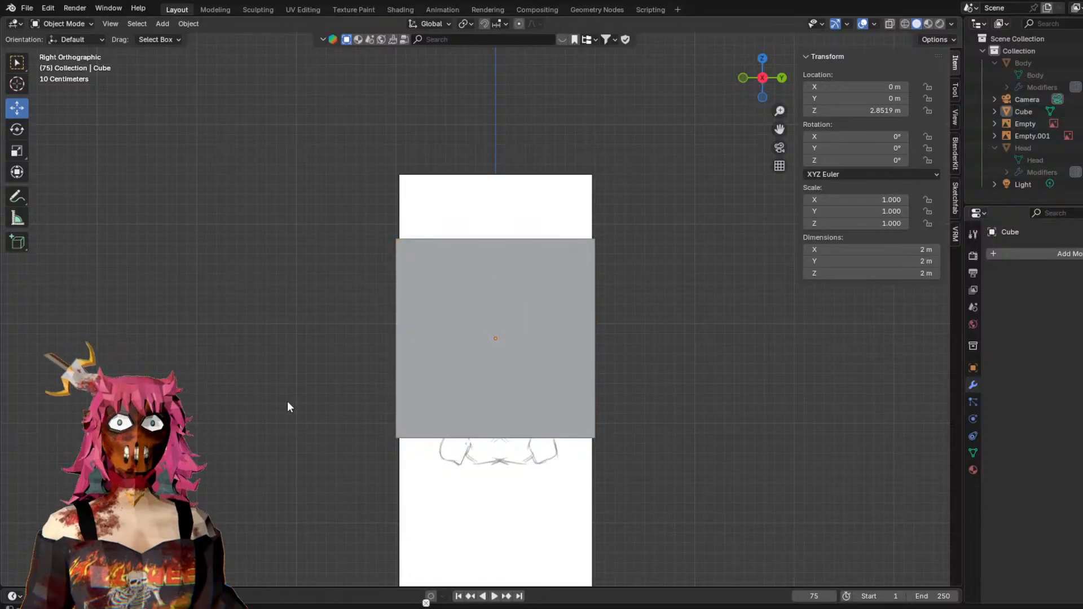
pyautogui.click(891, 24)
pyautogui.click(49, 8)
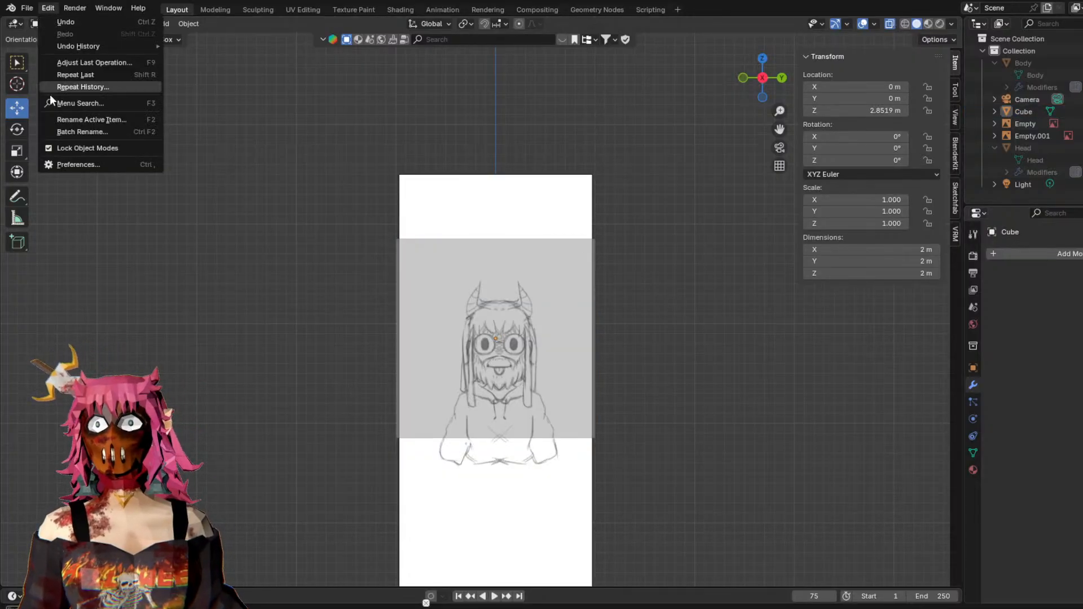
pyautogui.click(412, 252)
pyautogui.click(58, 23)
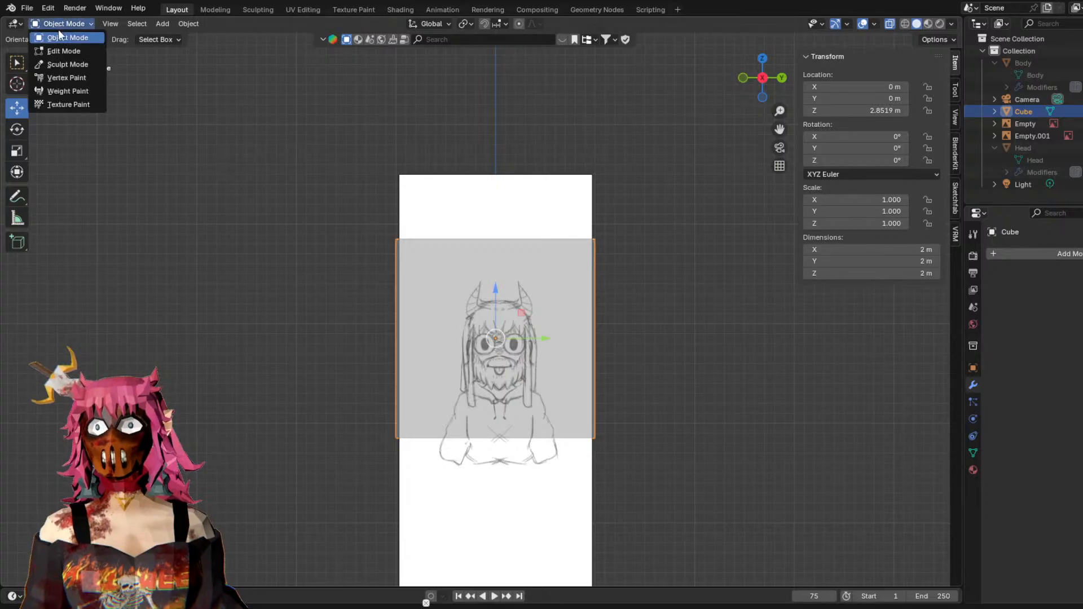
pyautogui.click(67, 49)
pyautogui.moveTo(539, 199); pyautogui.dragTo(535, 232, button='middle')
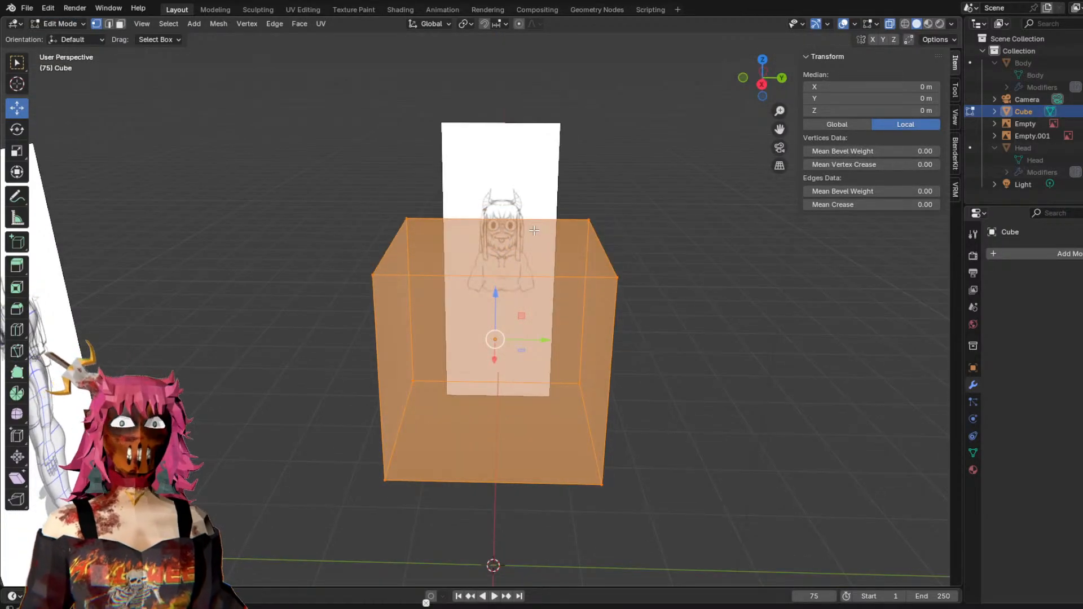
# Rename the cube object to Hair.
pyautogui.doubleClick(1018, 112)
pyautogui.write('Hair')
pyautogui.press('Return')
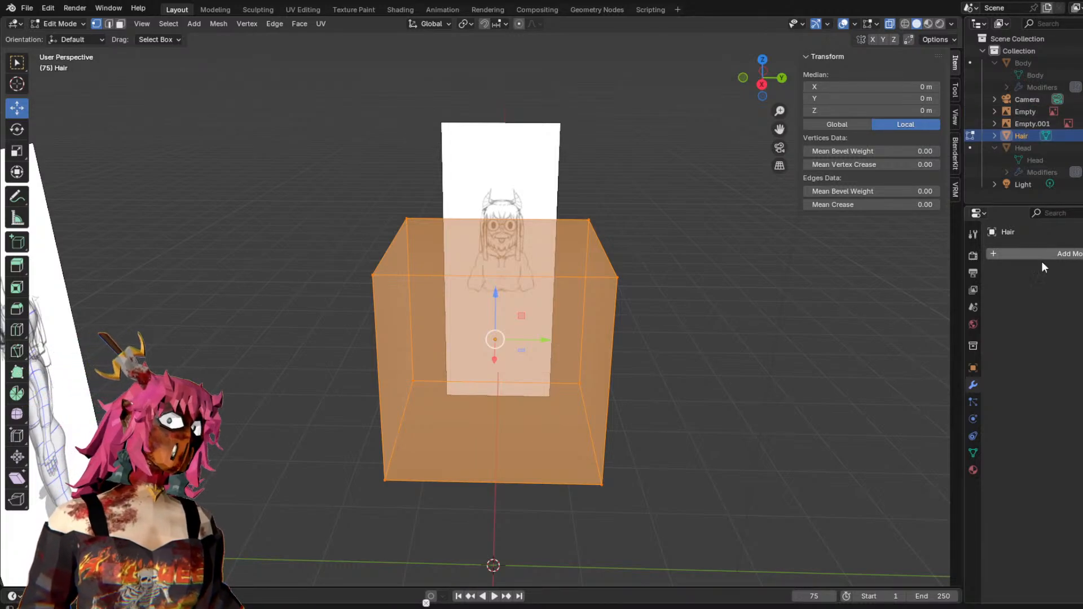
pyautogui.click(998, 255)
# Select the four corner vertices of the cube's +Y face and extrude them about 0.35 m outward along Y.
pyautogui.hotkey('alt', 'a')
pyautogui.moveTo(763, 462); pyautogui.dragTo(698, 301, button='middle')
pyautogui.click(545, 193)
pyautogui.keyDown('shift'); pyautogui.click(506, 467); pyautogui.keyUp('shift')
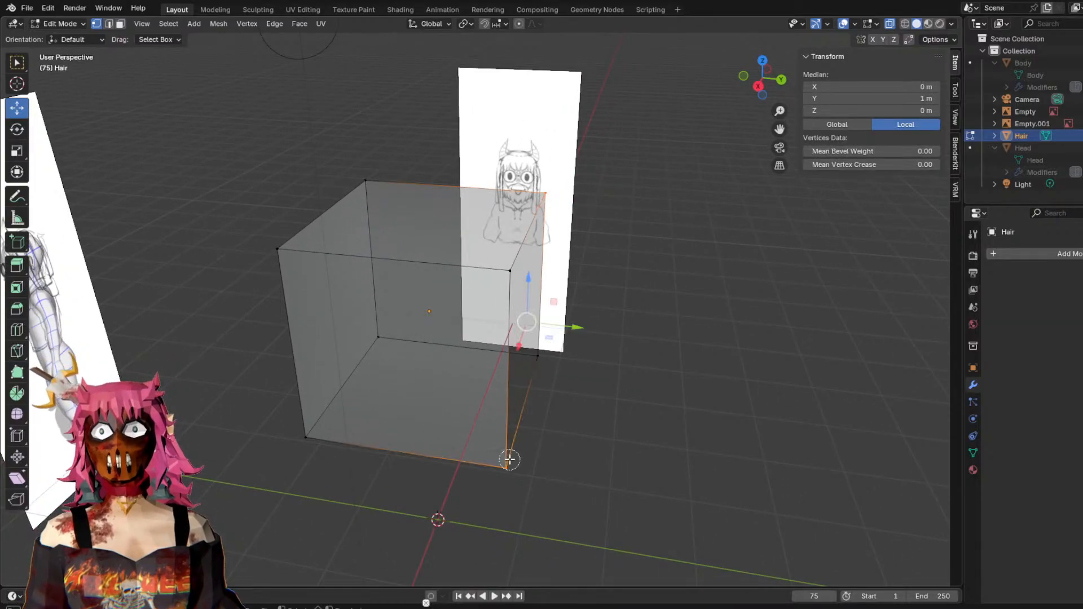
pyautogui.keyDown('shift'); pyautogui.click(538, 355); pyautogui.keyUp('shift')
pyautogui.keyDown('shift'); pyautogui.click(511, 272); pyautogui.keyUp('shift')
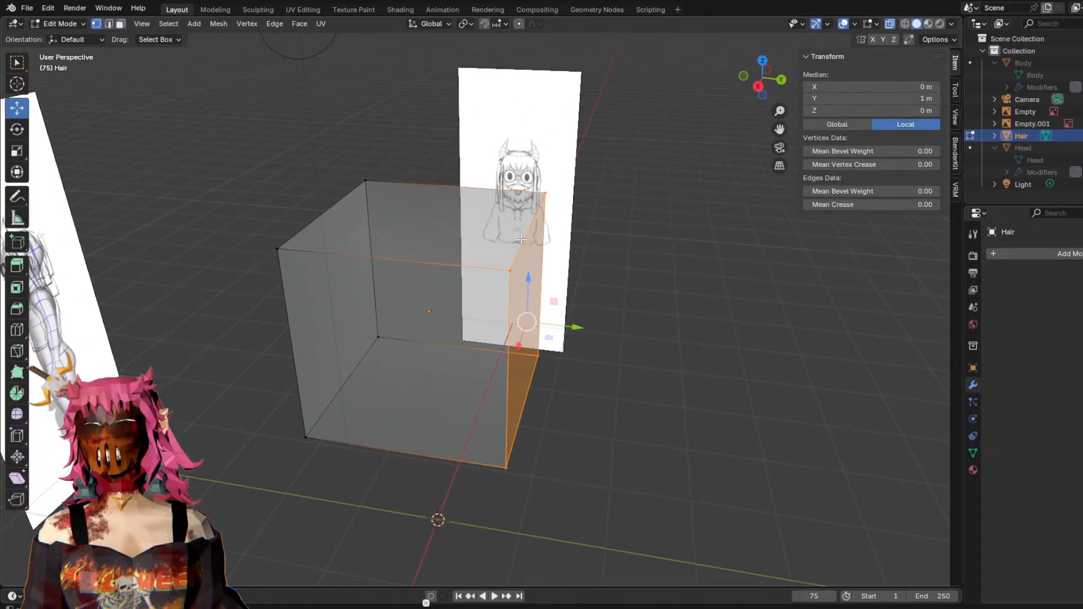
pyautogui.rightClick(555, 284)
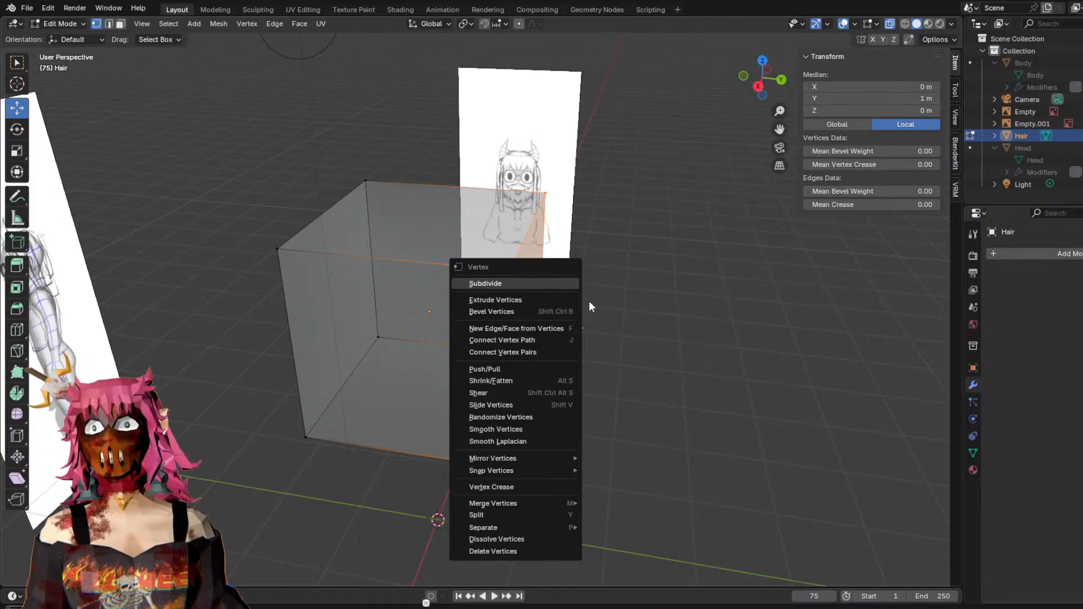
pyautogui.rightClick(530, 307)
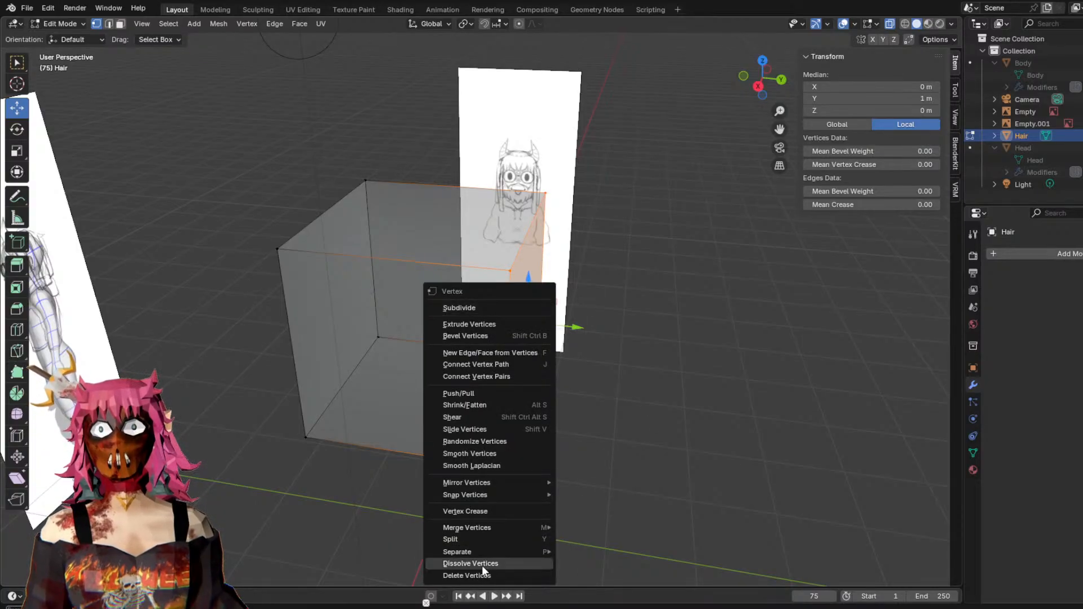
pyautogui.press('g')
pyautogui.press('y')
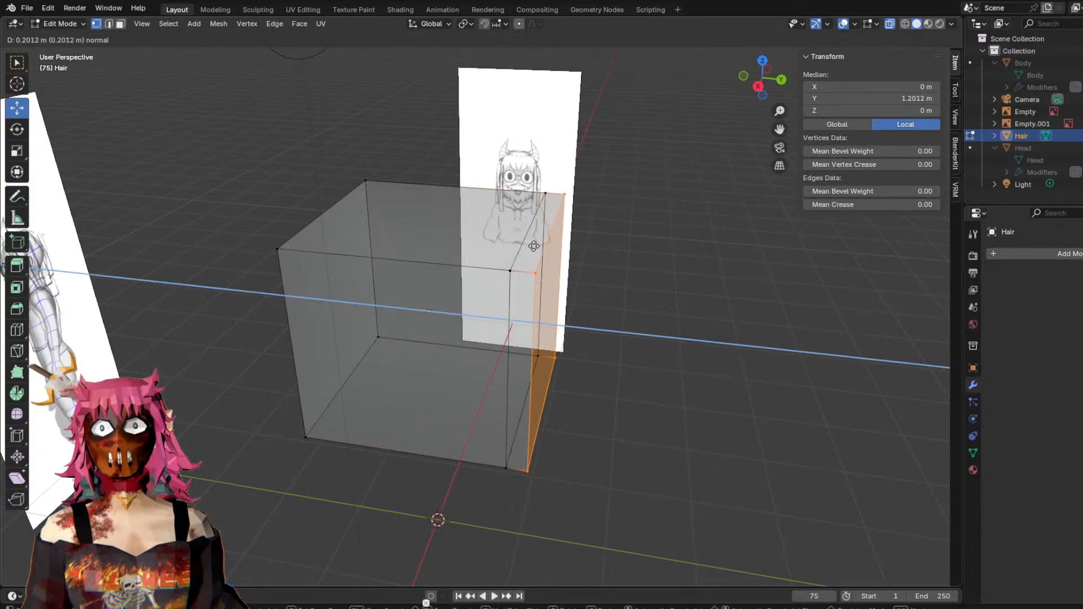
pyautogui.click(555, 284)
# Delete the extruded end vertices so the cube's +Y side is left open.
pyautogui.rightClick(555, 283)
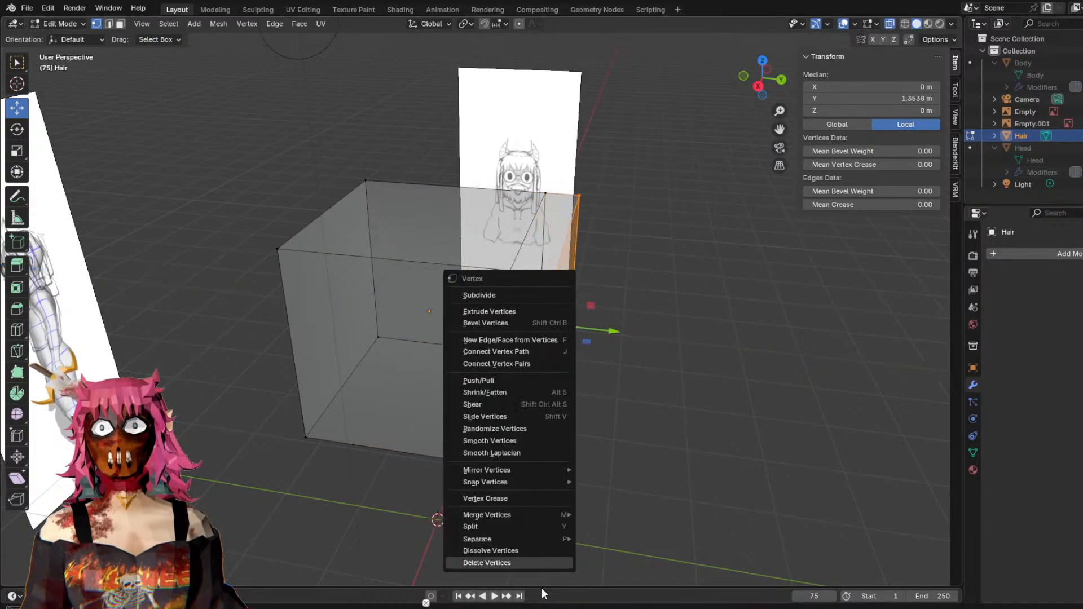
pyautogui.click(510, 567)
pyautogui.moveTo(566, 459); pyautogui.dragTo(573, 301, button='middle')
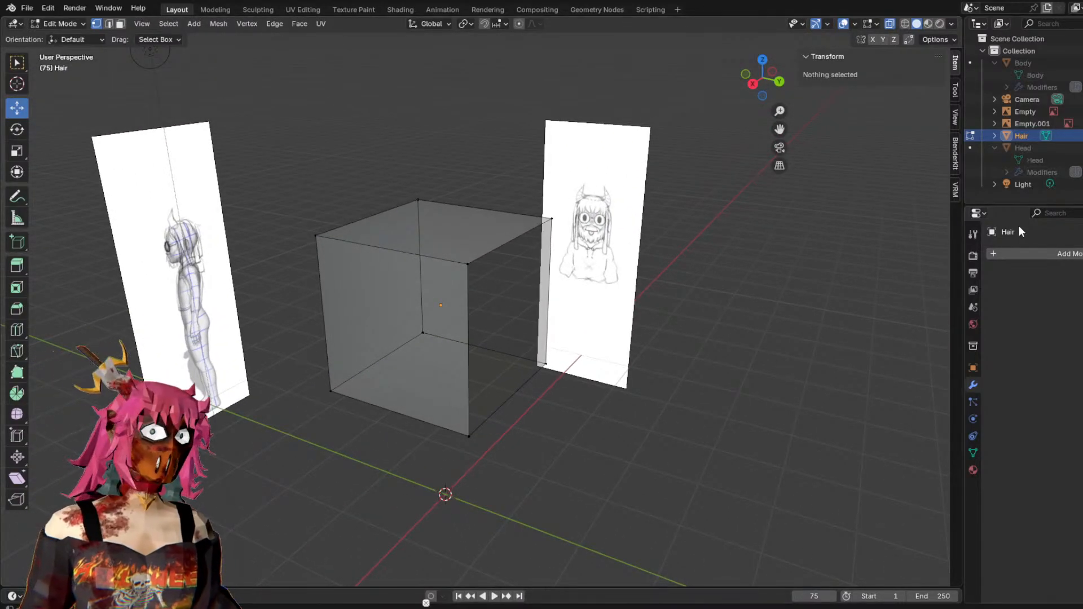
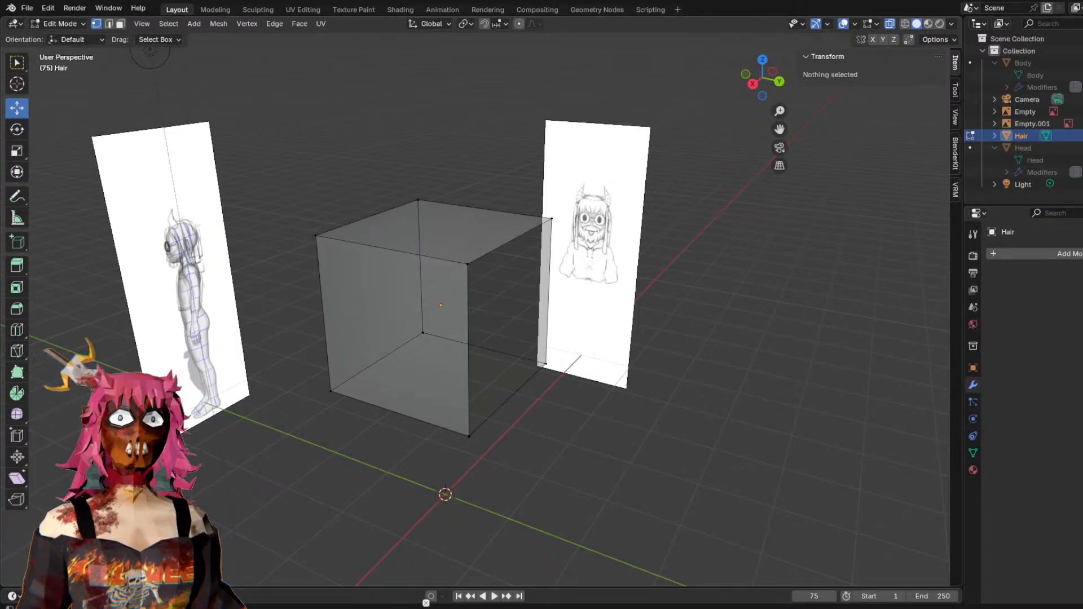
# Add a Mirror modifier to the Hair object and enable Clipping.
pyautogui.scroll(2, 689, 262)
pyautogui.moveTo(667, 290); pyautogui.dragTo(633, 303, button='middle')
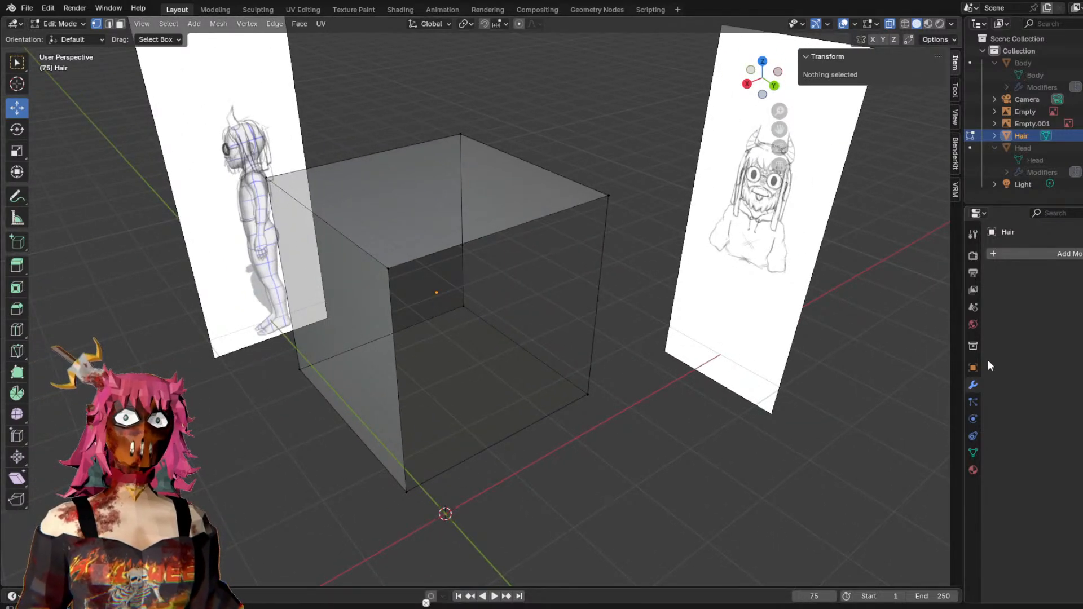
pyautogui.moveTo(715, 324); pyautogui.dragTo(739, 340, button='middle')
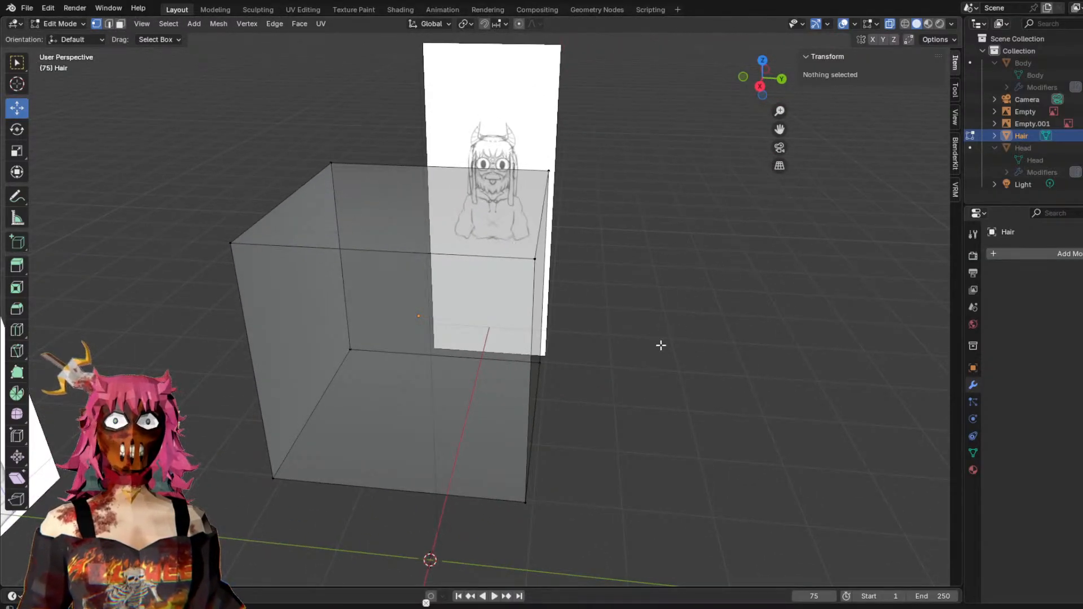
pyautogui.moveTo(584, 361); pyautogui.dragTo(575, 209, button='middle')
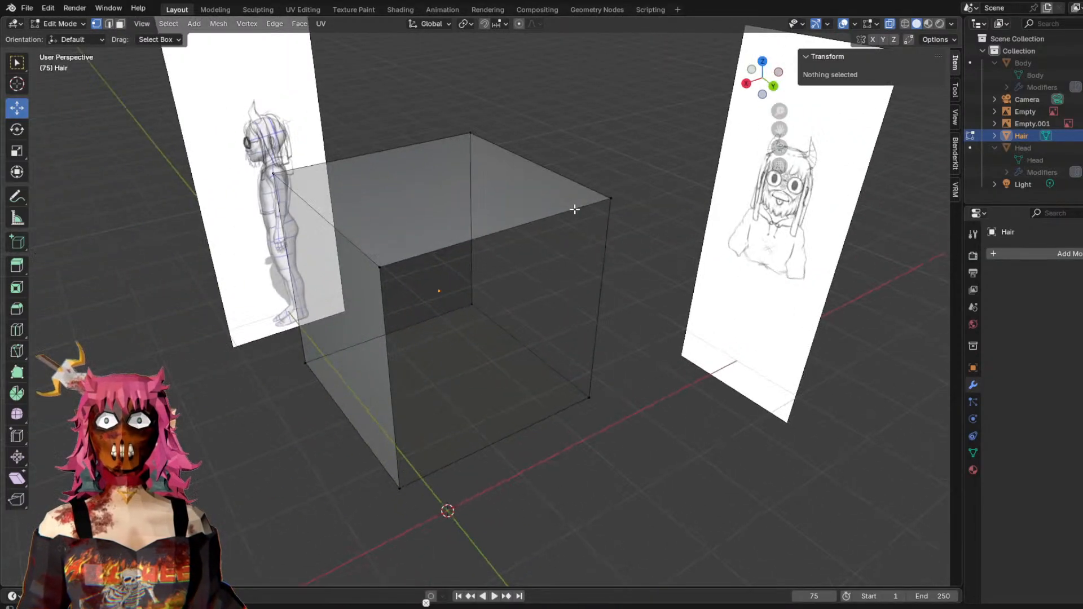
pyautogui.click(1016, 253)
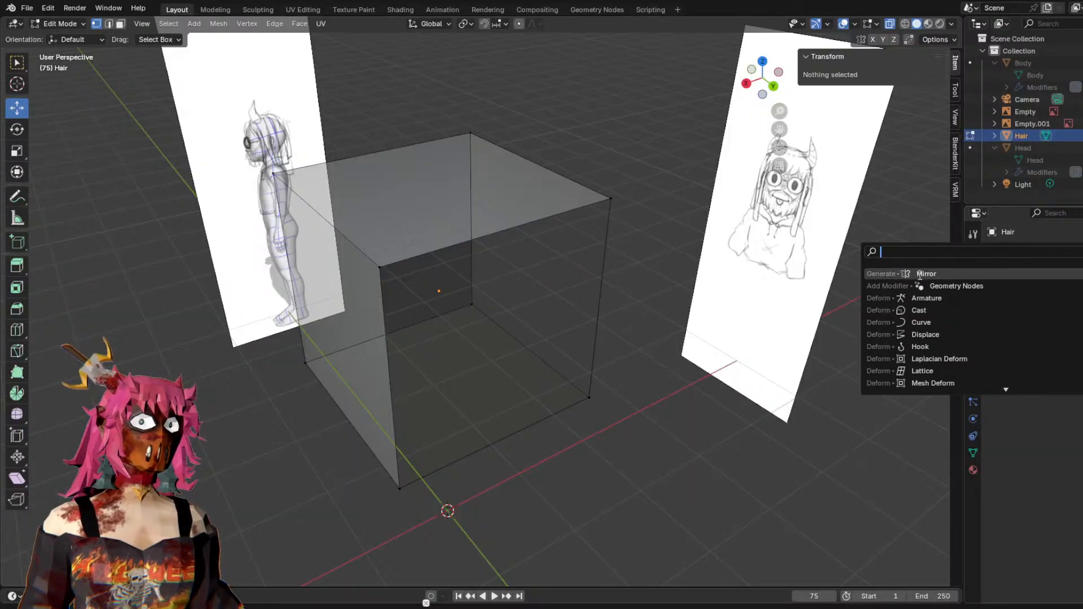
pyautogui.click(920, 275)
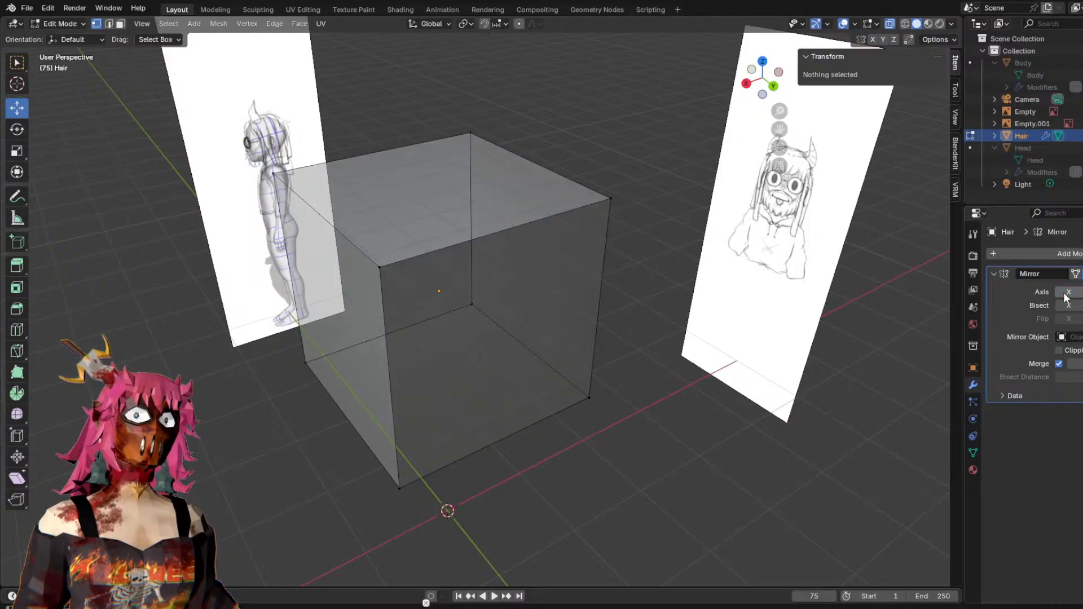
pyautogui.moveTo(593, 316); pyautogui.dragTo(642, 519, button='middle')
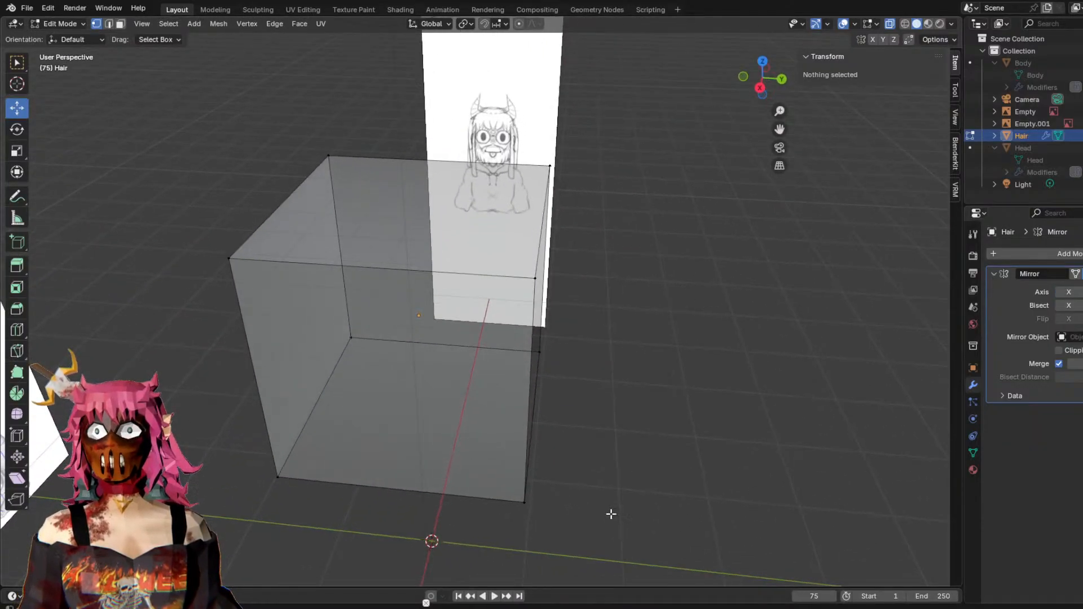
pyautogui.moveTo(696, 354); pyautogui.dragTo(537, 313, button='middle')
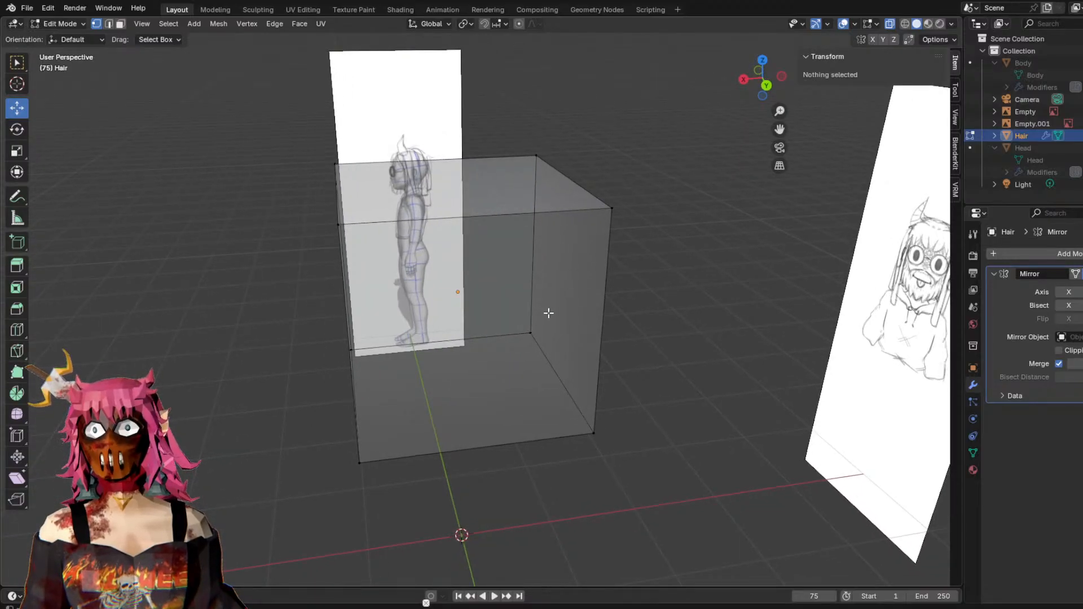
pyautogui.moveTo(555, 291); pyautogui.dragTo(696, 307, button='middle')
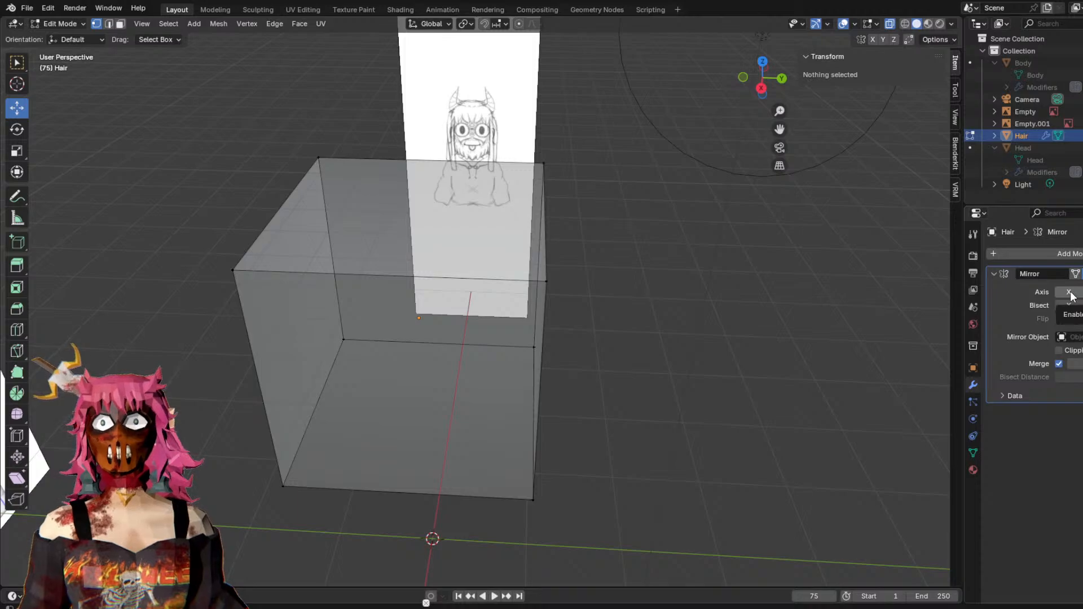
pyautogui.moveTo(770, 257); pyautogui.dragTo(874, 290, button='middle')
pyautogui.click(1060, 351)
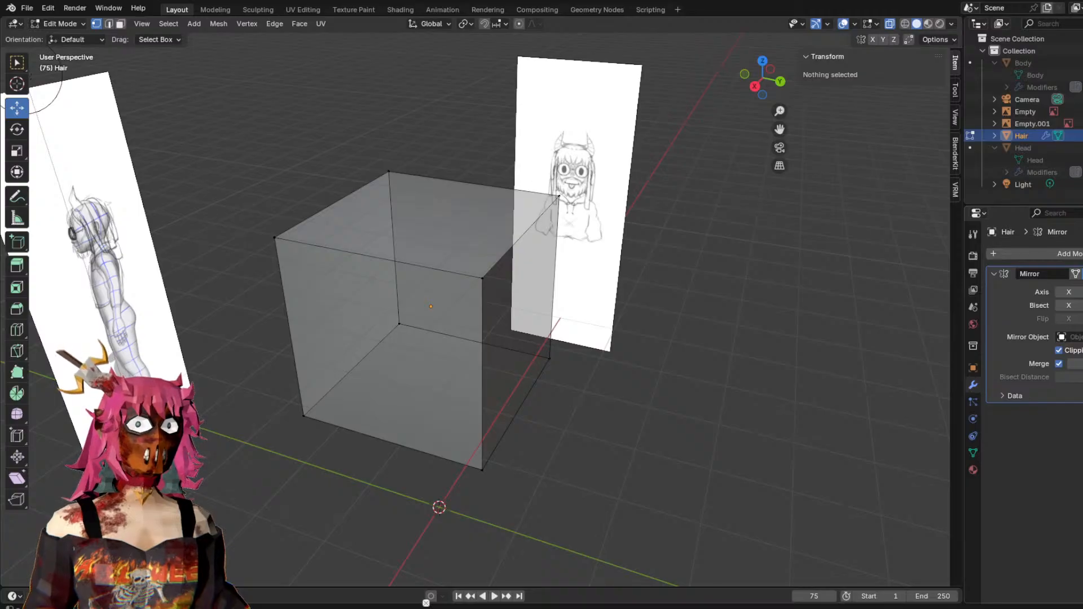
pyautogui.click(1075, 337)
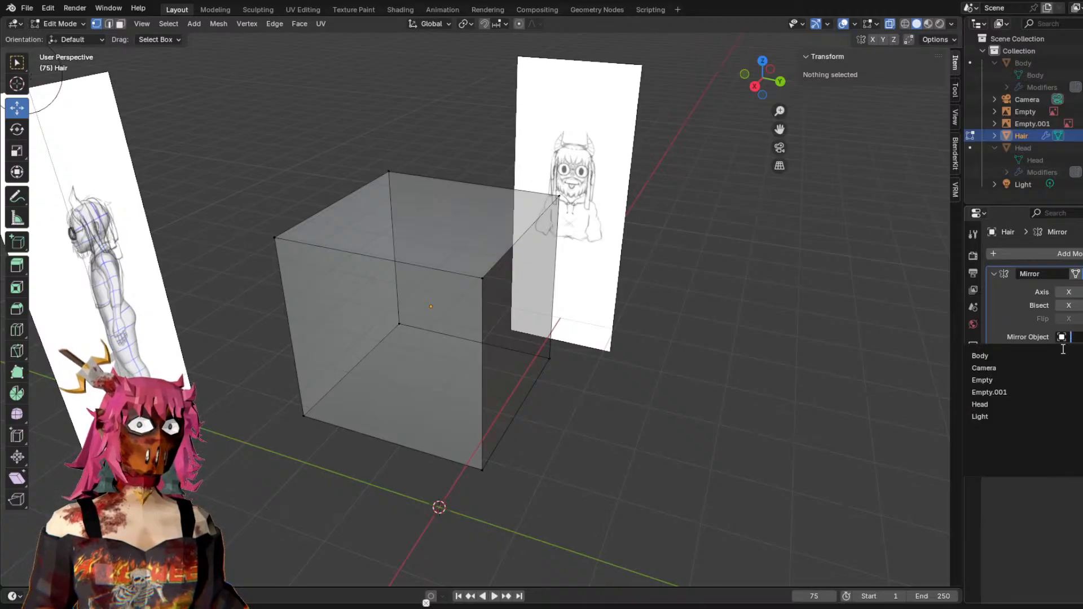
pyautogui.click(1059, 540)
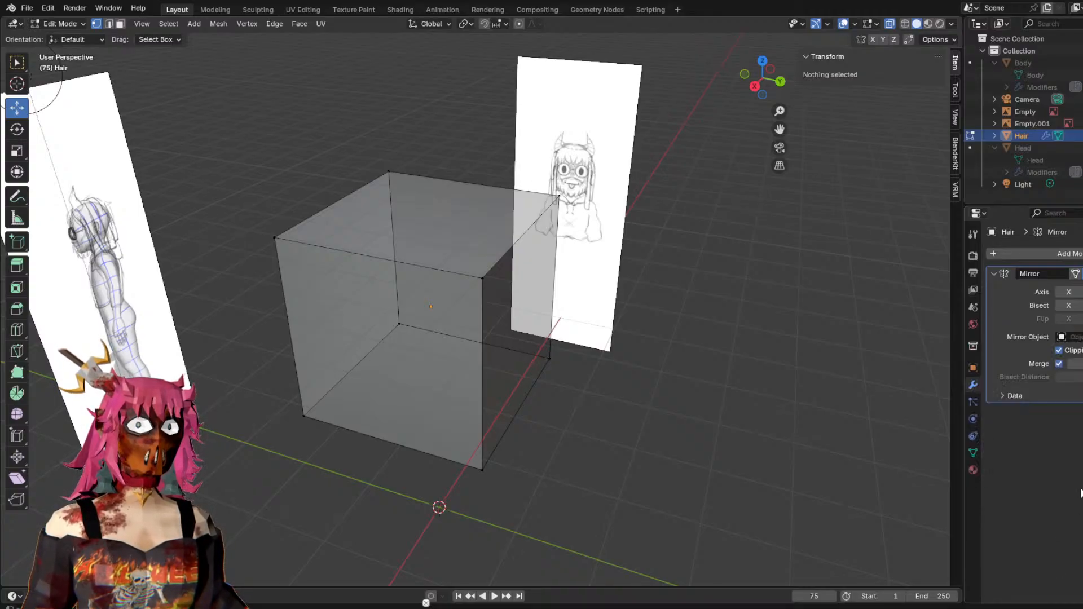
pyautogui.click(1075, 337)
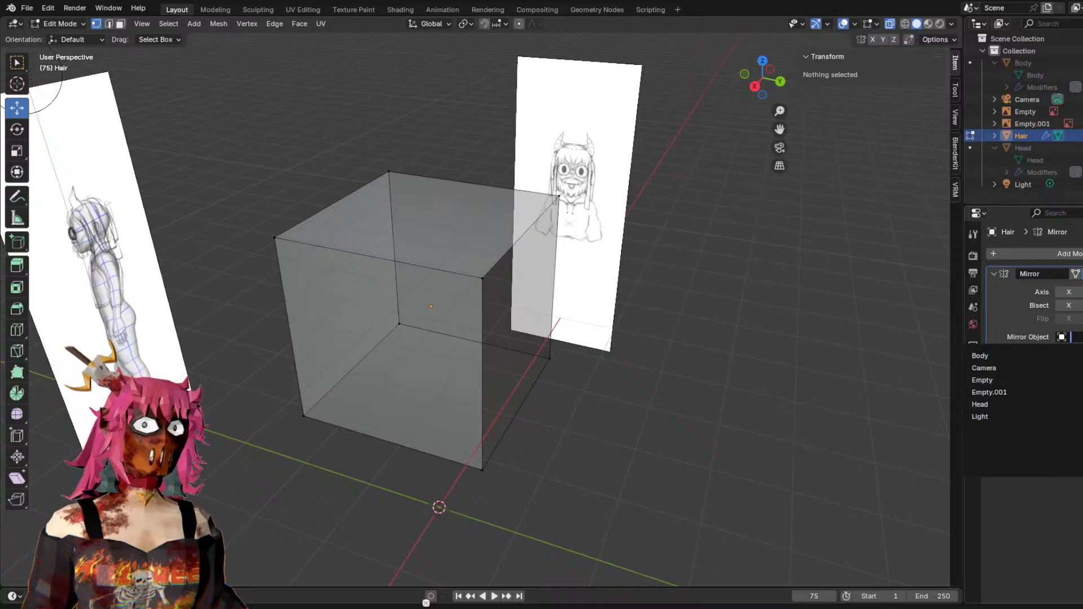
pyautogui.moveTo(723, 327); pyautogui.dragTo(586, 357, button='middle')
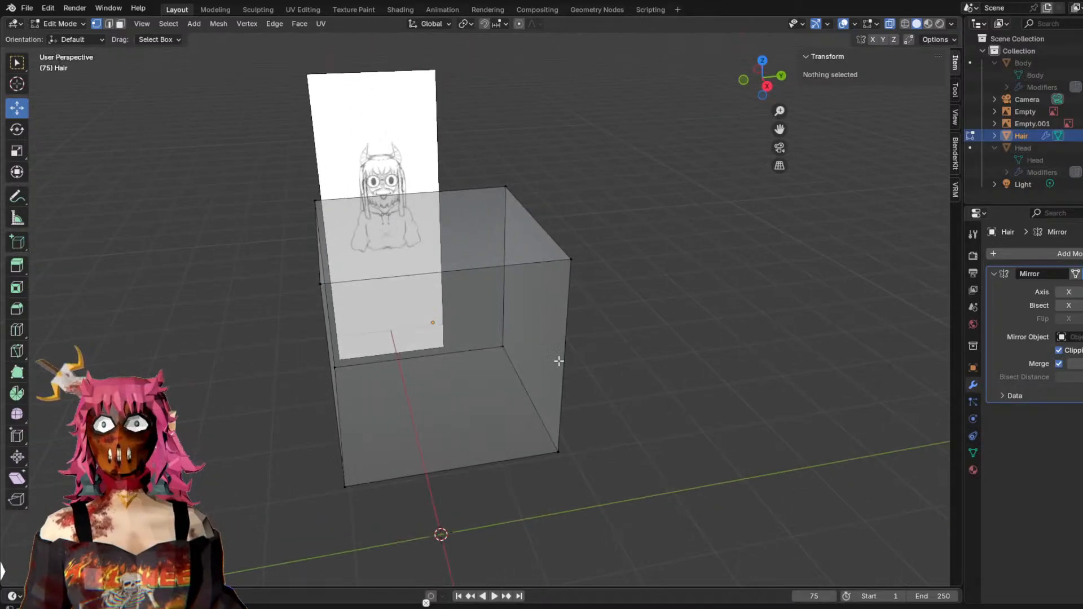
# Try moving the far lower corner vertex on the cube's -Y side outward along Y, and cancel the move.
pyautogui.click(488, 350)
pyautogui.press('g')
pyautogui.press('y')
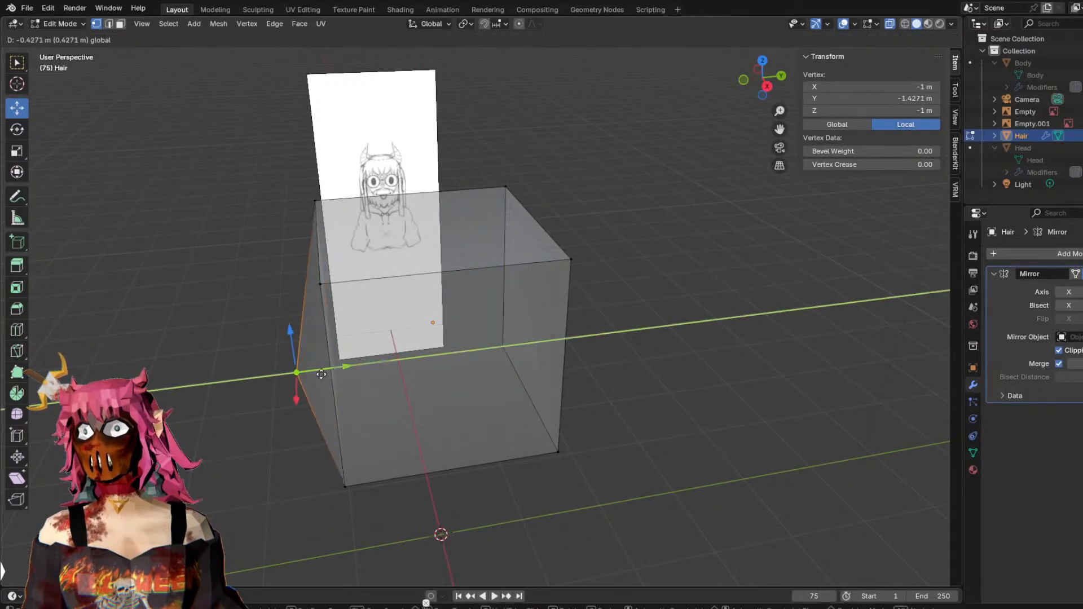
pyautogui.press('Escape')
pyautogui.moveTo(532, 358); pyautogui.dragTo(562, 321, button='middle')
pyautogui.click(576, 320)
pyautogui.click(630, 320)
pyautogui.scroll(1, 584, 319)
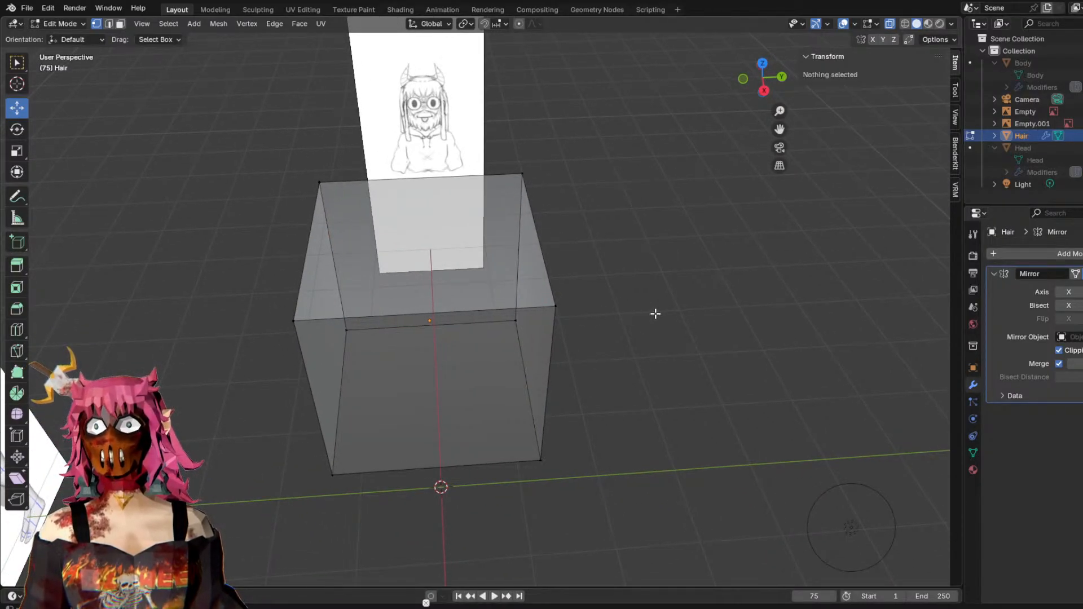
# Try circle-selecting the corner vertices on the cube's +Y side, and undo the recent changes.
pyautogui.moveTo(761, 407); pyautogui.dragTo(561, 405, button='middle')
pyautogui.press('space')
pyautogui.click(499, 468)
pyautogui.click(614, 436)
pyautogui.press('c')
pyautogui.moveTo(502, 472)
pyautogui.mouseDown()
pyautogui.moveTo(534, 344)
pyautogui.moveTo(518, 286)
pyautogui.moveTo(560, 191)
pyautogui.mouseUp()
pyautogui.rightClick(588, 242)
pyautogui.moveTo(573, 324); pyautogui.dragTo(605, 325, button='middle')
pyautogui.rightClick(591, 309)
pyautogui.click(532, 309)
pyautogui.hotkey('ctrl', 'z')
pyautogui.hotkey('ctrl', 'z')
pyautogui.hotkey('ctrl', 'z')
pyautogui.hotkey('ctrl', 'z')
pyautogui.hotkey('ctrl', 'z')
pyautogui.hotkey('ctrl', 'z')
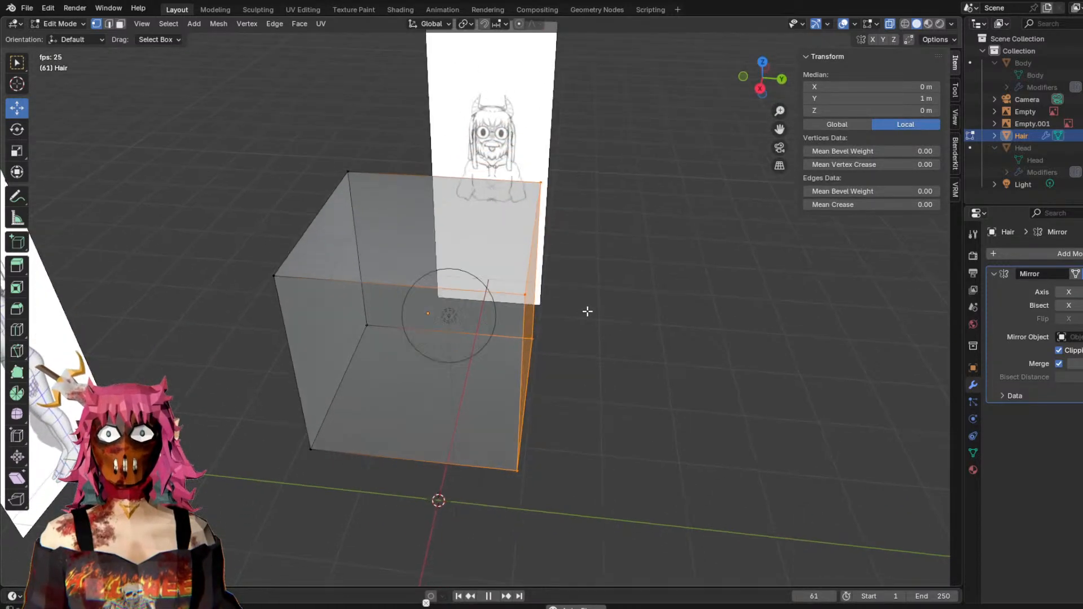
# Select the four corner vertices on the Hair cube's +Y side.
pyautogui.click(618, 323)
pyautogui.moveTo(563, 262); pyautogui.dragTo(558, 200, button='middle')
pyautogui.click(548, 181)
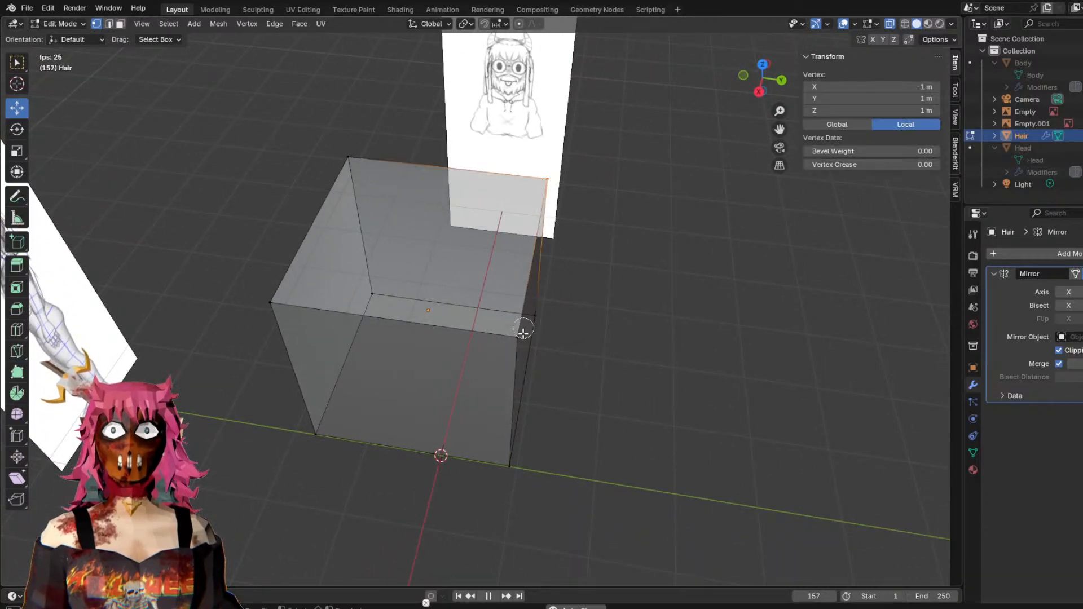
pyautogui.click(519, 337)
pyautogui.click(532, 322)
pyautogui.rightClick(517, 457)
pyautogui.keyDown('shift'); pyautogui.click(509, 465); pyautogui.keyUp('shift')
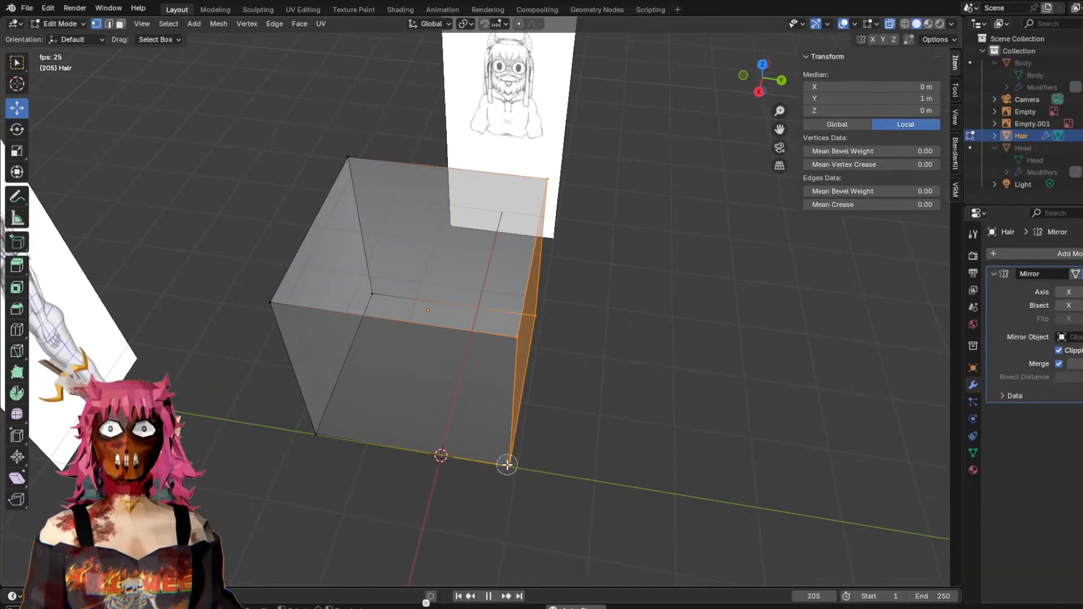
pyautogui.moveTo(496, 291); pyautogui.dragTo(339, 189, button='middle')
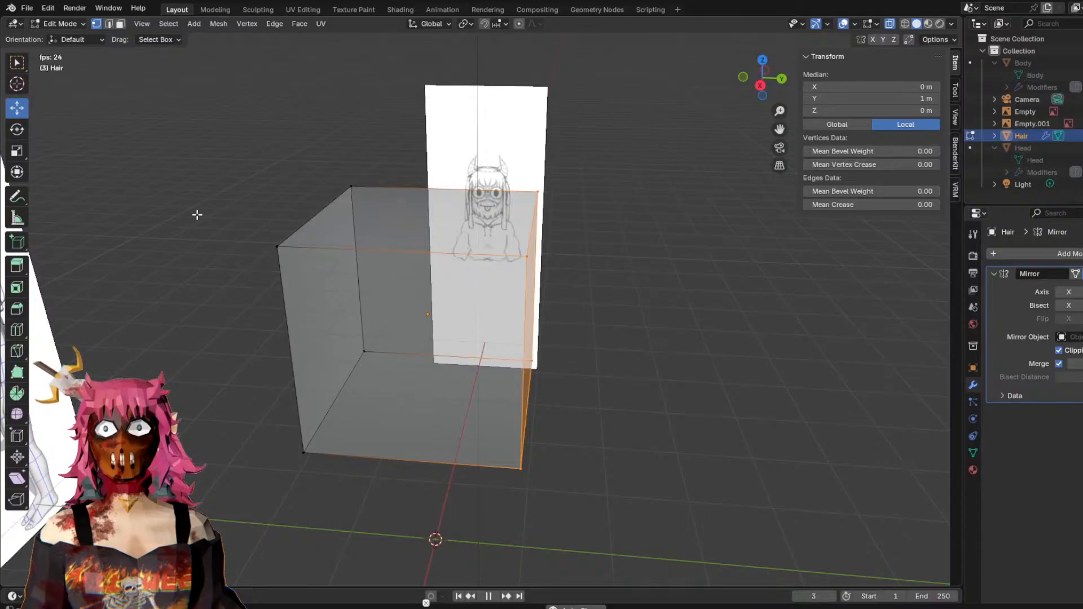
# Clear the vertex selection and remove the Mirror modifier from the Hair object.
pyautogui.click(526, 255)
pyautogui.click(497, 268)
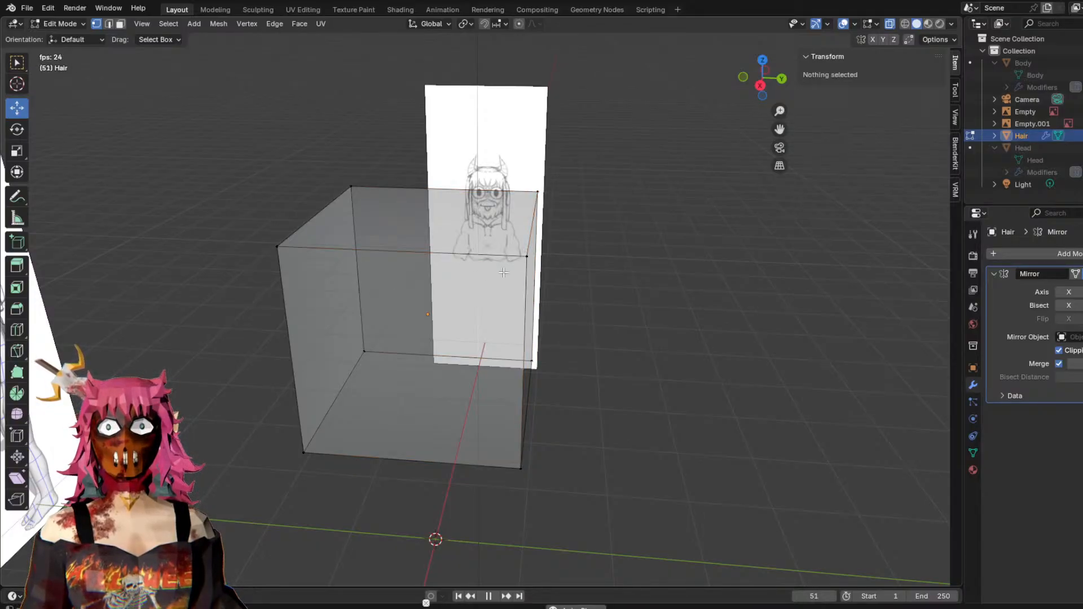
pyautogui.click(305, 451)
pyautogui.click(354, 434)
pyautogui.moveTo(354, 434); pyautogui.dragTo(590, 427, button='middle')
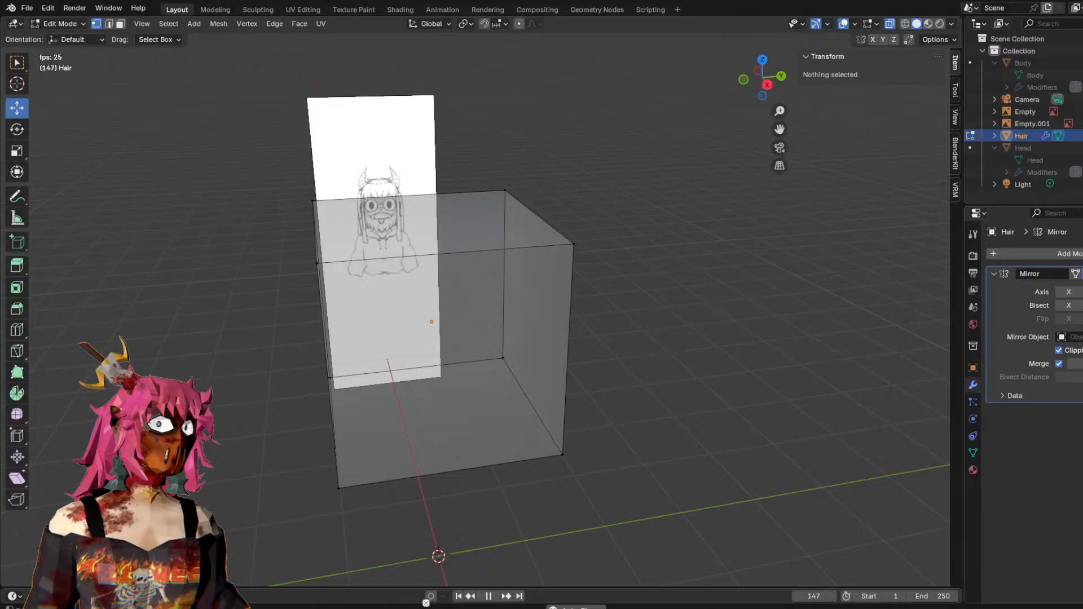
pyautogui.press('x')
# Return to Object Mode and delete the Hair object from the scene.
pyautogui.click(526, 352)
pyautogui.moveTo(615, 339); pyautogui.dragTo(567, 357, button='middle')
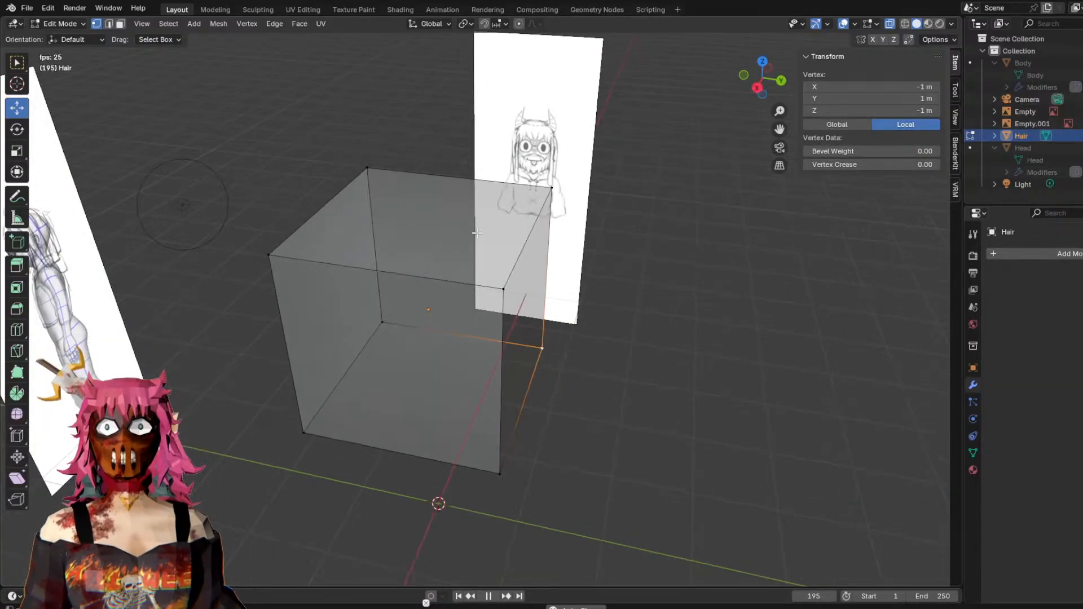
pyautogui.click(57, 23)
pyautogui.click(68, 36)
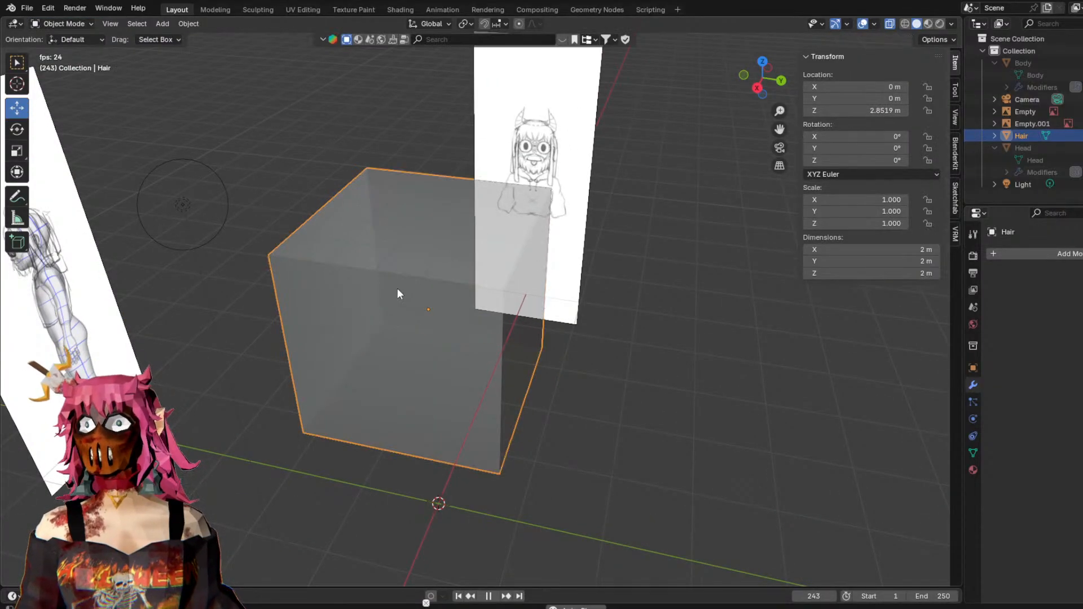
pyautogui.rightClick(391, 278)
pyautogui.click(357, 289)
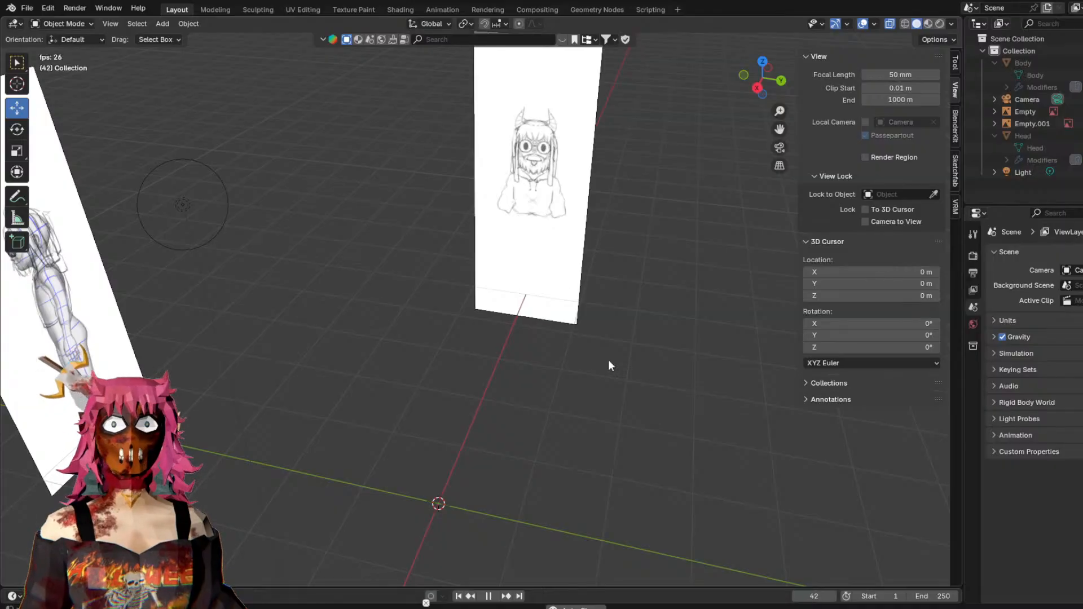
# Add a new mesh cube at the origin and rename the object Hair.
pyautogui.click(163, 23)
pyautogui.moveTo(221, 35)
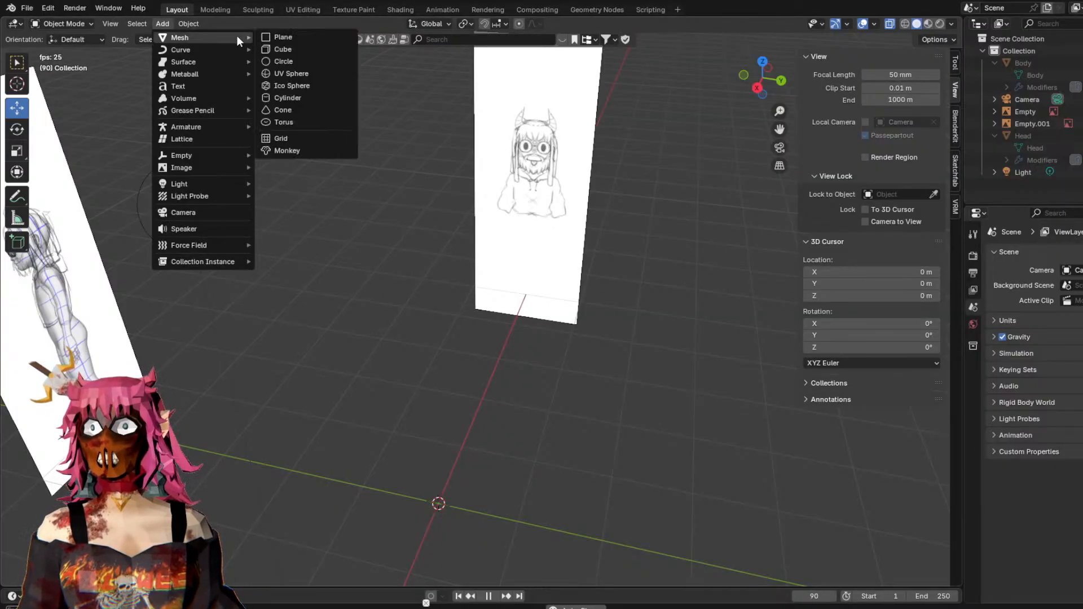
pyautogui.click(302, 50)
pyautogui.keyDown('shift'); pyautogui.moveTo(774, 375); pyautogui.dragTo(660, 312, button='middle'); pyautogui.keyUp('shift')
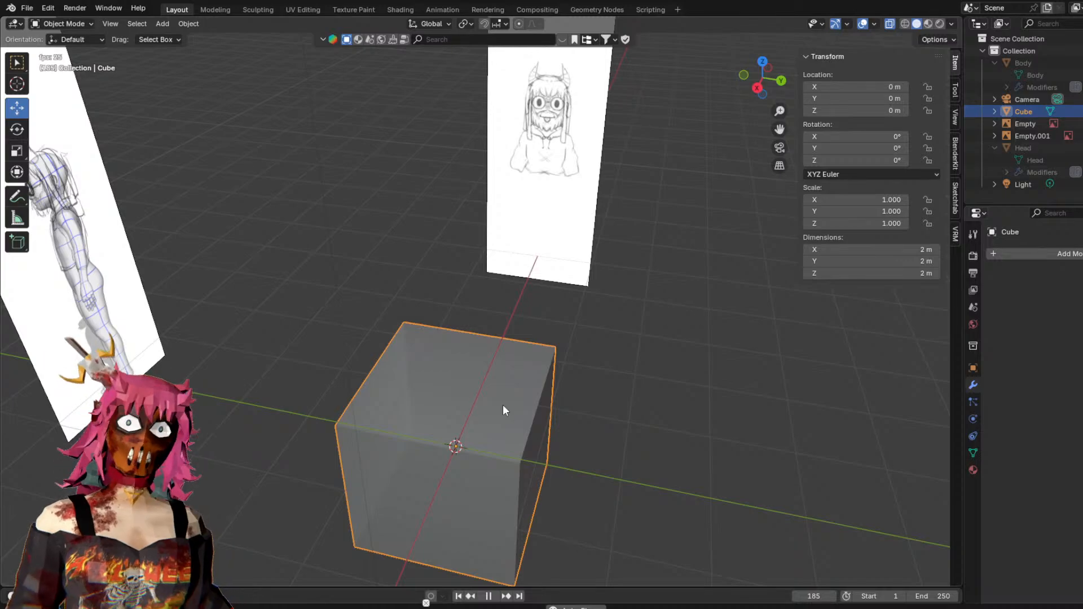
pyautogui.doubleClick(1027, 111)
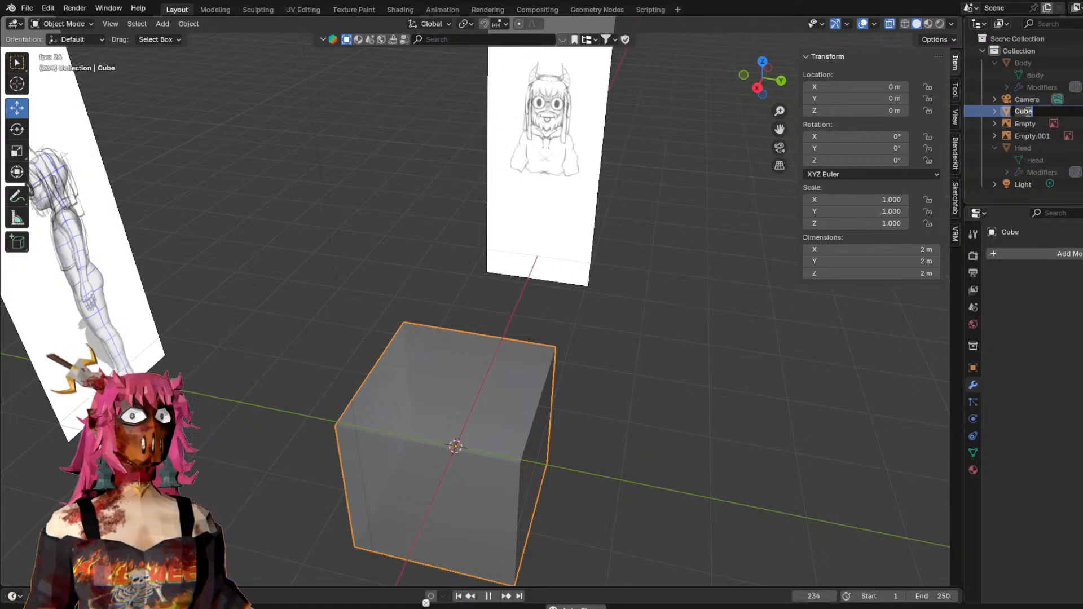
pyautogui.write('Hair')
pyautogui.press('Return')
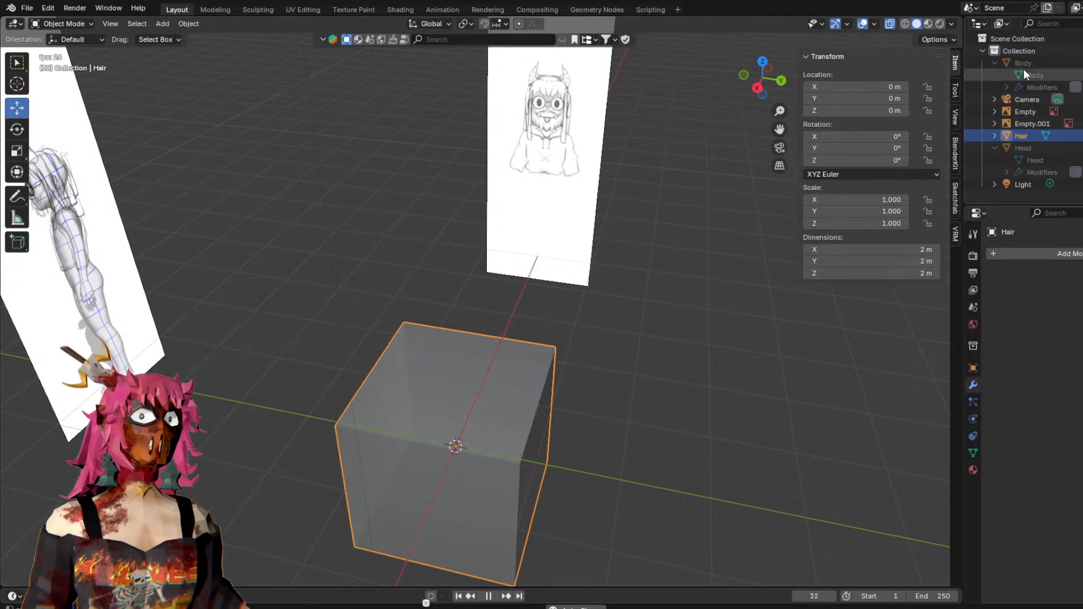
# Rename the new cube's mesh data to Hair and check the Hair object's modifier settings.
pyautogui.click(995, 137)
pyautogui.click(1022, 148)
pyautogui.doubleClick(1038, 148)
pyautogui.write('Hair')
pyautogui.press('Return')
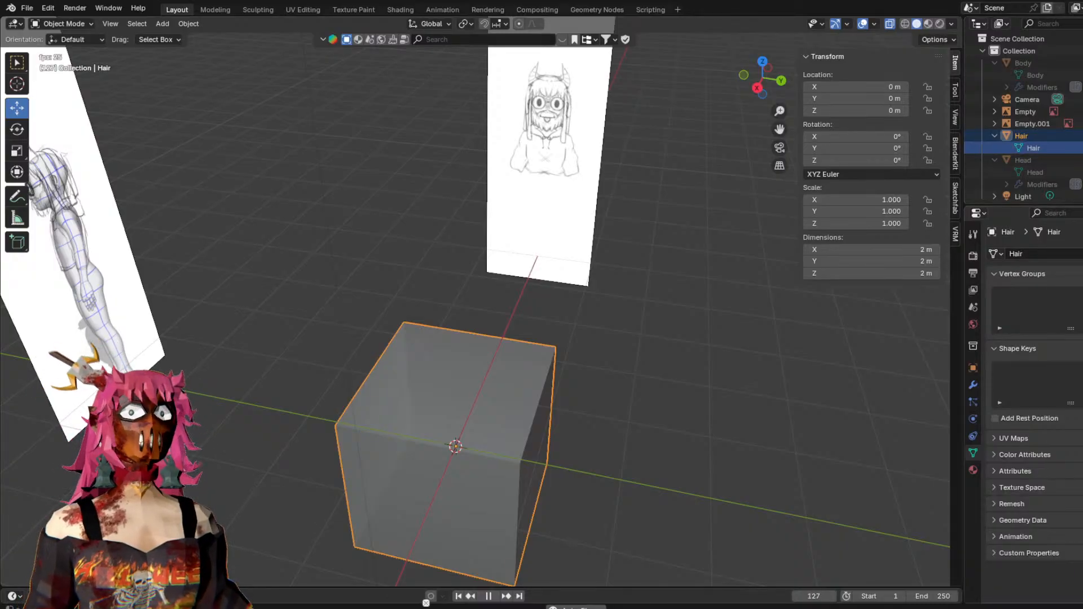
pyautogui.click(1025, 137)
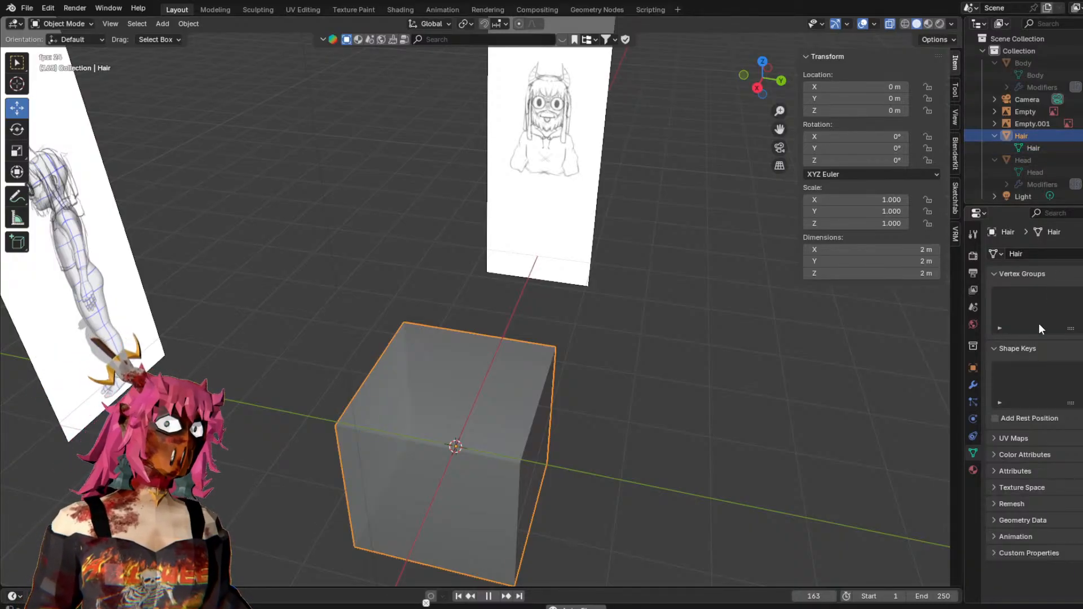
pyautogui.click(977, 387)
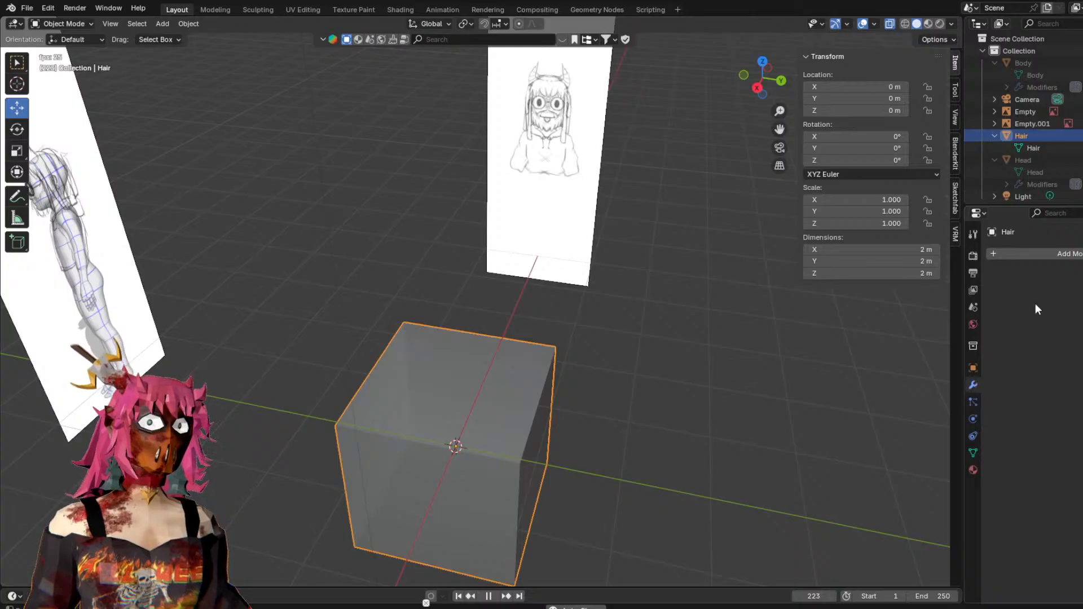
pyautogui.click(990, 252)
pyautogui.click(760, 485)
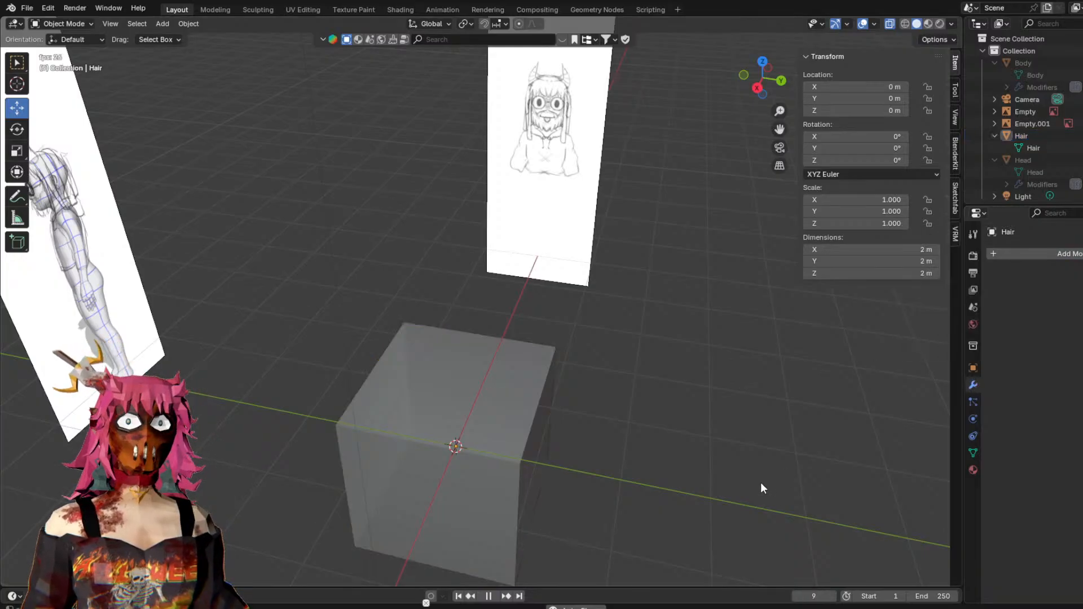
# Enter Edit Mode on the new Hair cube and circle-select the four corner vertices on its +Y side.
pyautogui.click(485, 417)
pyautogui.click(64, 22)
pyautogui.click(69, 51)
pyautogui.click(634, 376)
pyautogui.scroll(2, 620, 402)
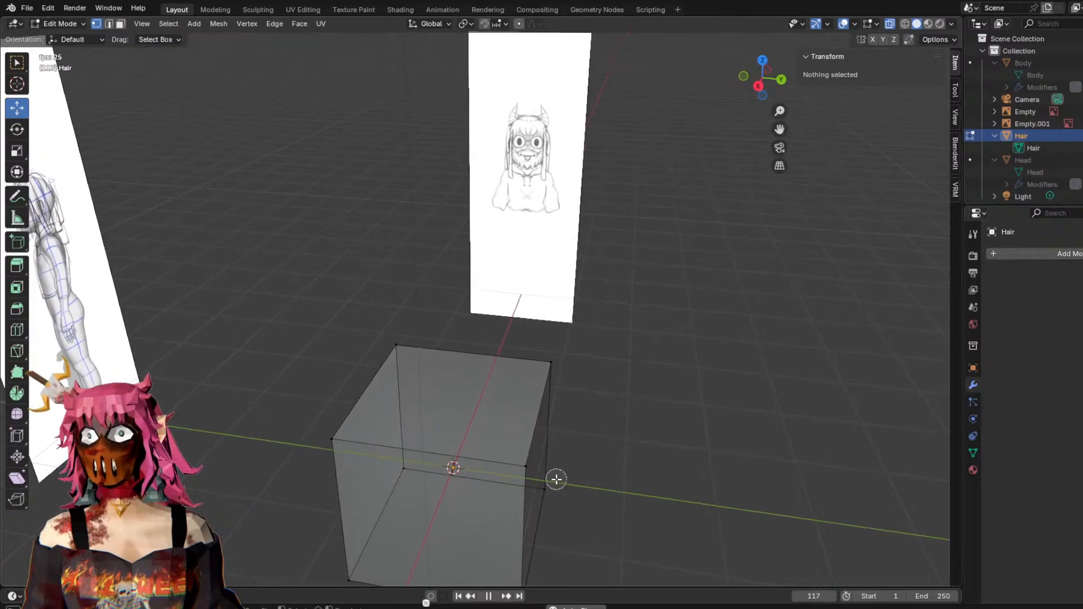
pyautogui.moveTo(691, 410); pyautogui.dragTo(555, 429, button='middle')
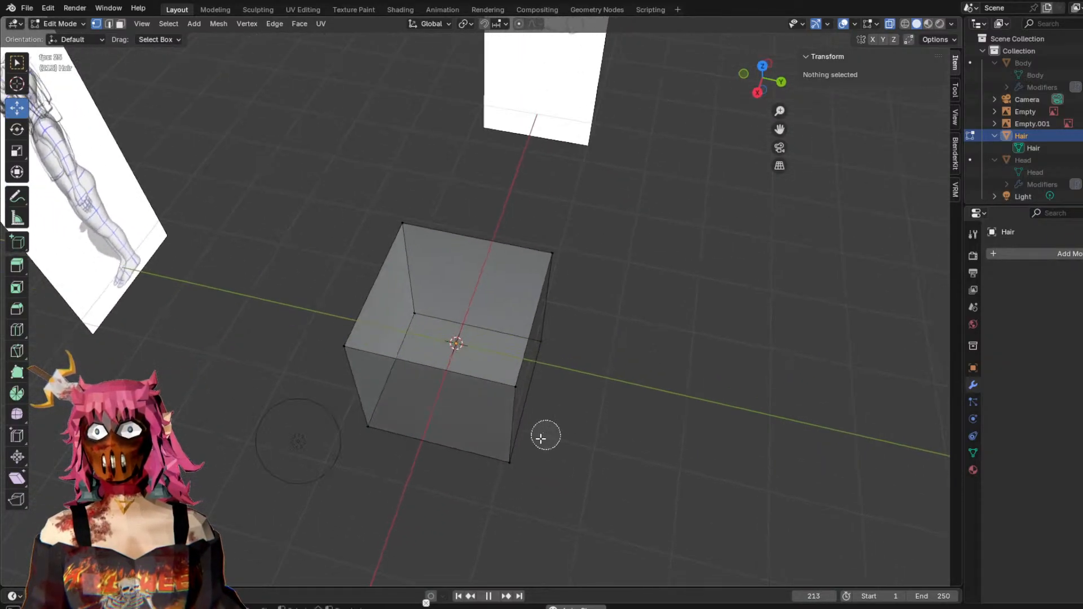
pyautogui.moveTo(512, 458); pyautogui.dragTo(545, 296)
pyautogui.rightClick(545, 296)
pyautogui.press('c')
pyautogui.click(554, 245)
pyautogui.rightClick(552, 233)
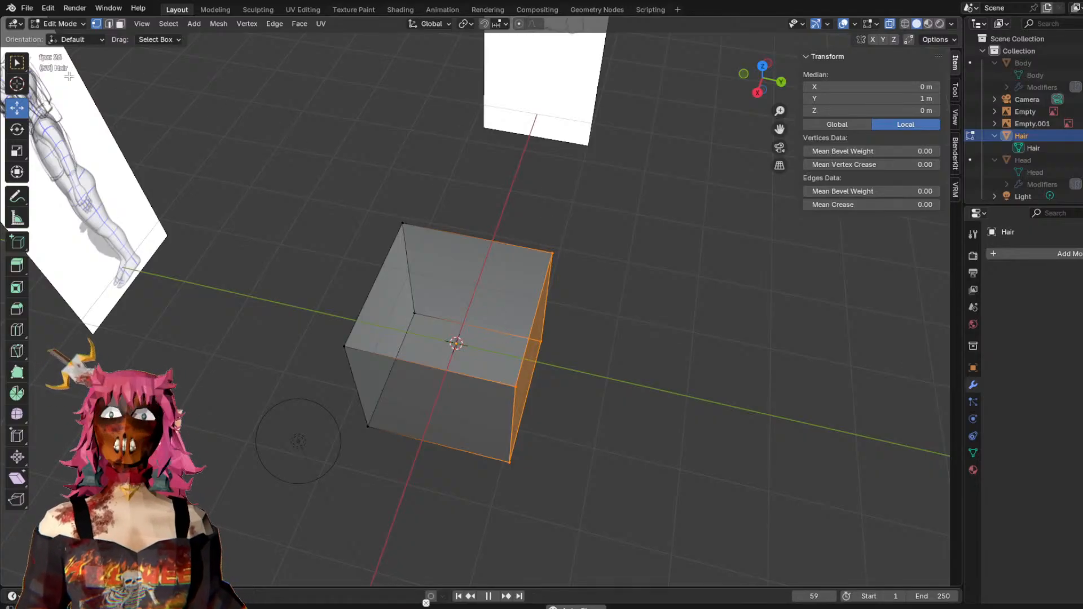
# Try extruding the cube's +Y side outward about 0.55 m along Y, and undo the change.
pyautogui.press('g')
pyautogui.press('y')
pyautogui.click(620, 270)
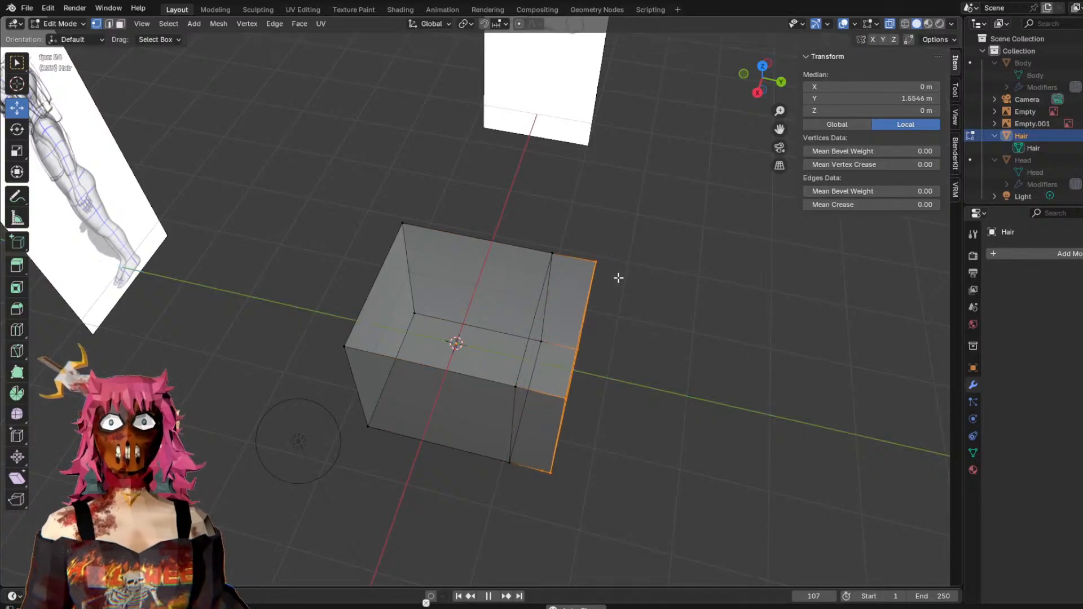
pyautogui.rightClick(565, 325)
pyautogui.click(516, 593)
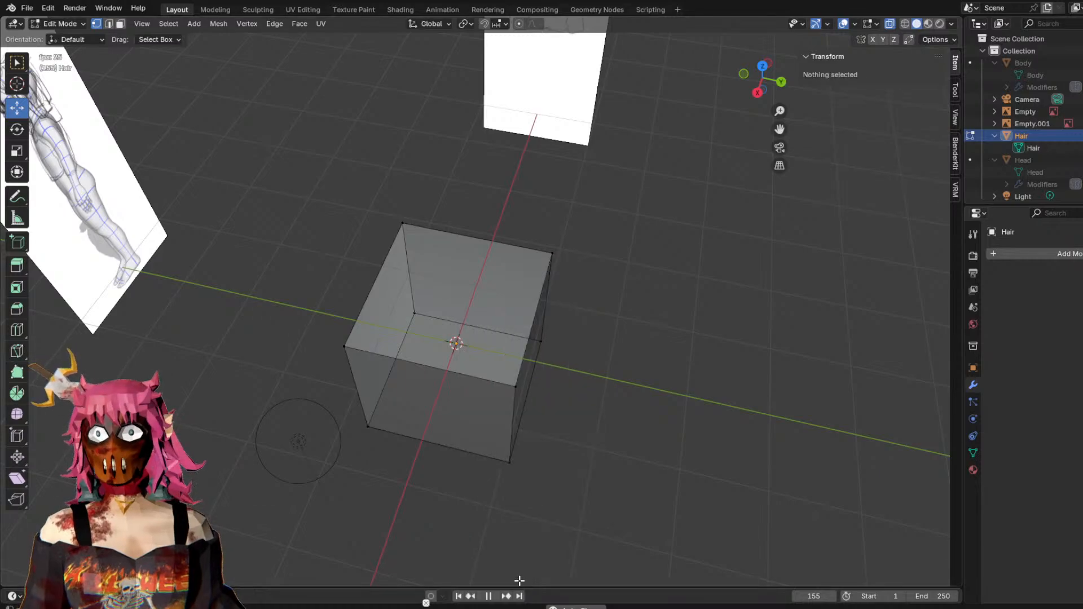
# Return to Object Mode and examine the Hair cube from several angles, checking its selection and modifier settings.
pyautogui.moveTo(682, 351); pyautogui.dragTo(619, 346, button='middle')
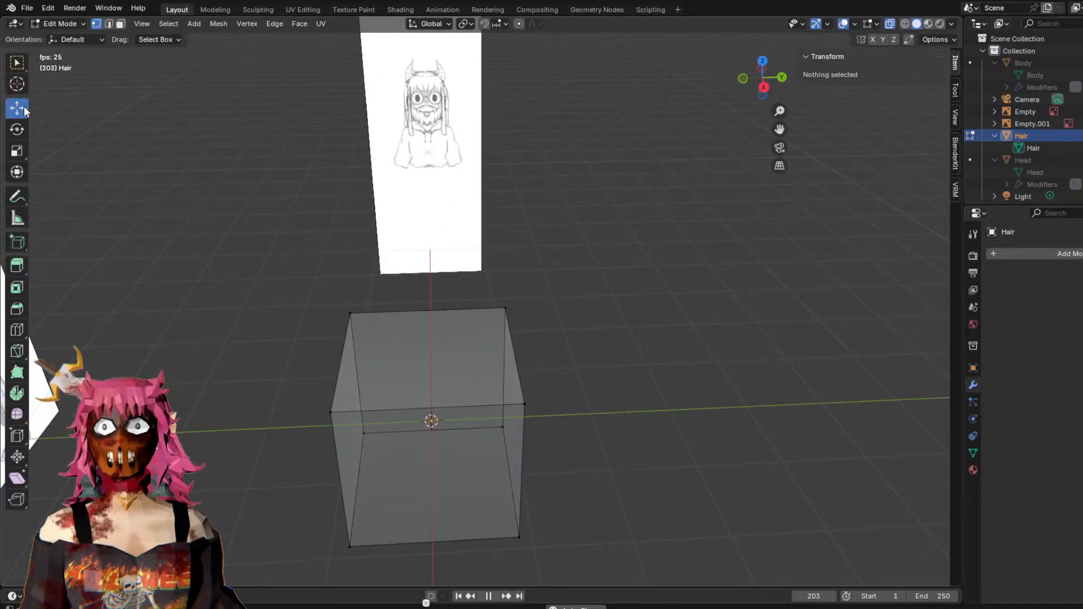
pyautogui.click(59, 23)
pyautogui.click(96, 37)
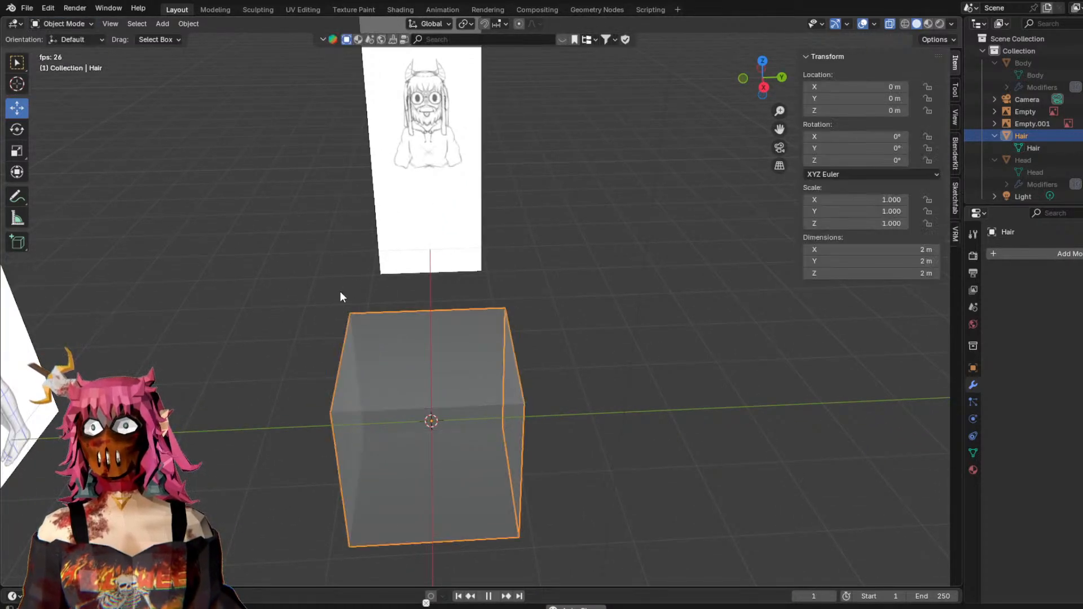
pyautogui.moveTo(492, 333); pyautogui.dragTo(615, 310, button='middle')
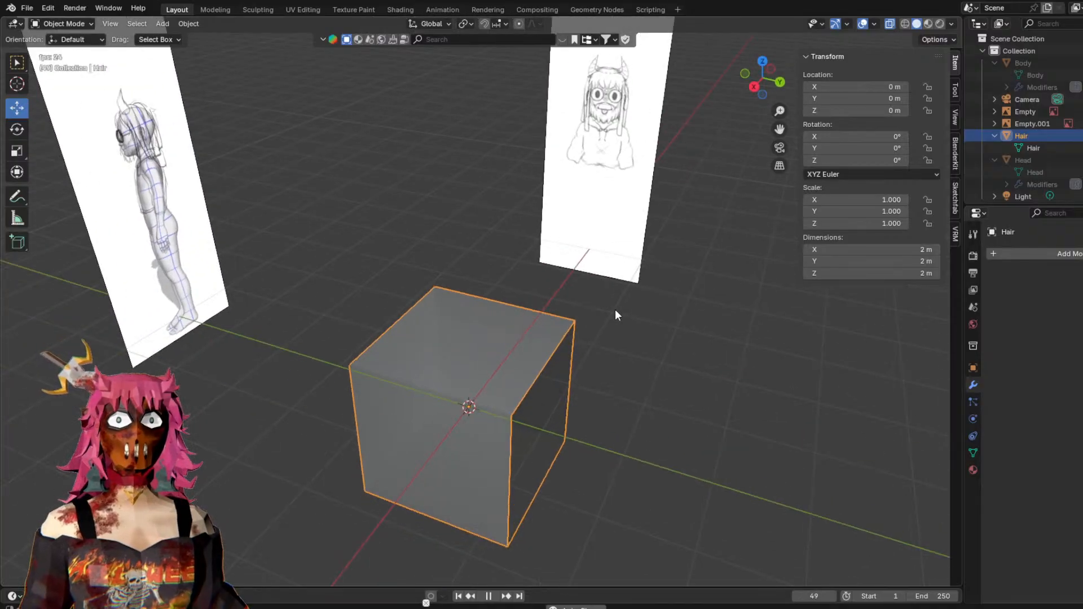
pyautogui.moveTo(876, 366); pyautogui.dragTo(503, 387, button='middle')
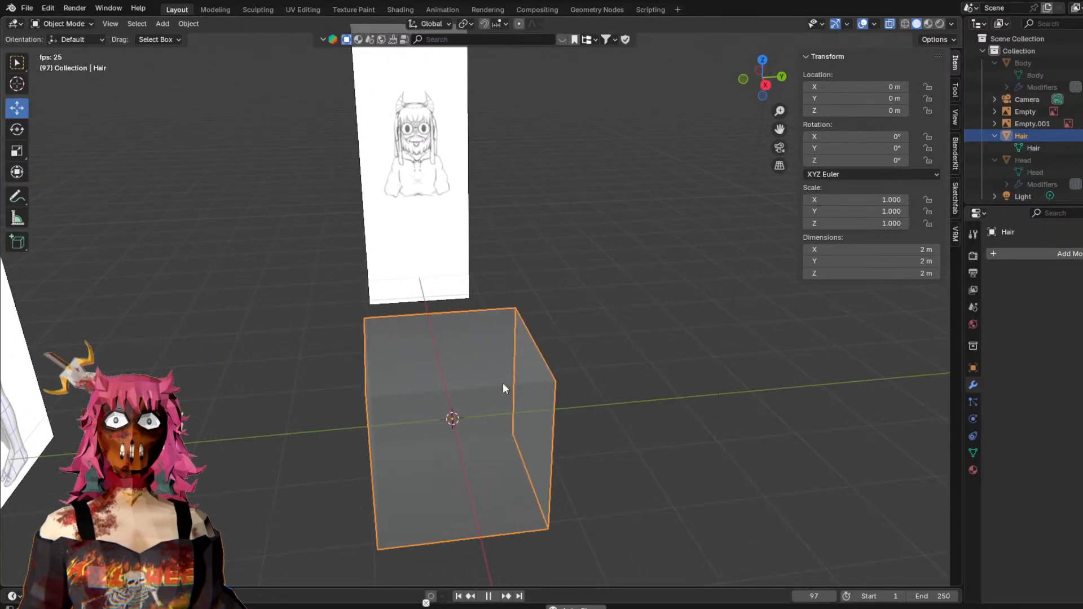
pyautogui.moveTo(620, 354); pyautogui.dragTo(159, 220, button='middle')
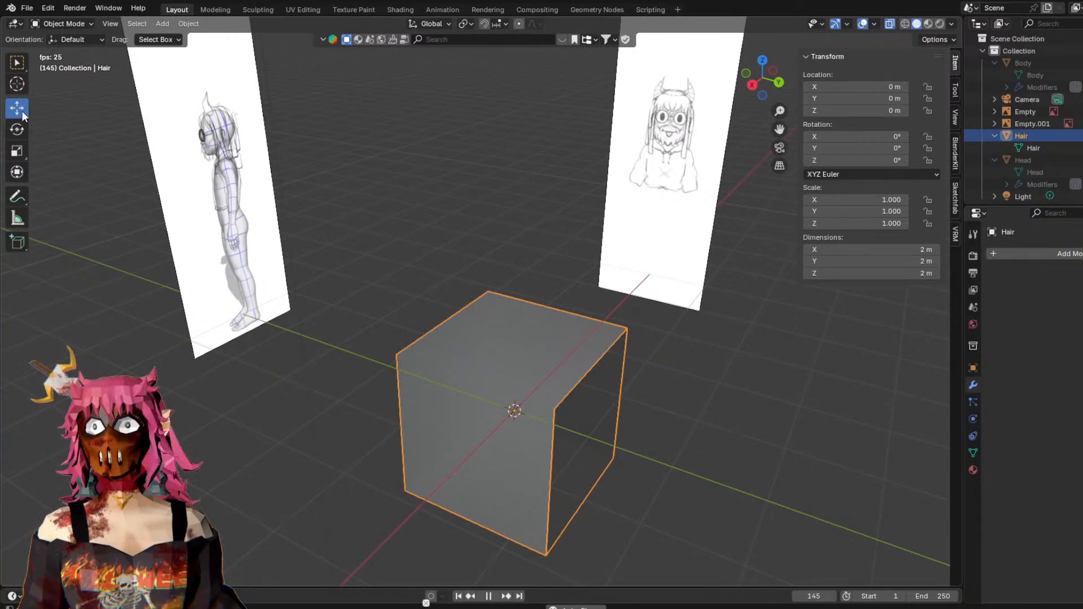
pyautogui.rightClick(485, 376)
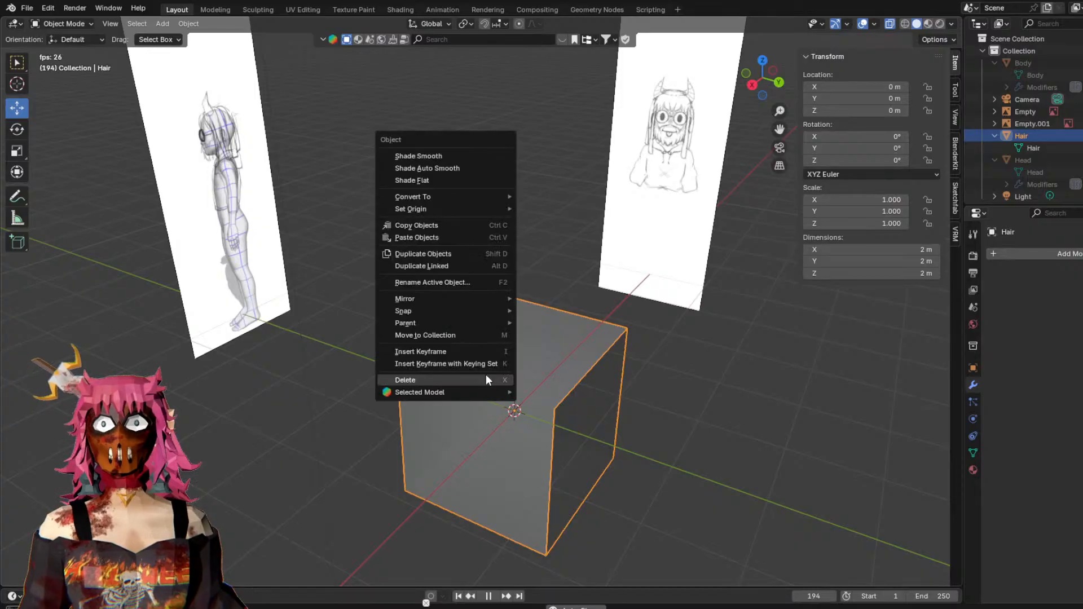
pyautogui.click(774, 384)
pyautogui.moveTo(775, 384); pyautogui.dragTo(823, 357, button='middle')
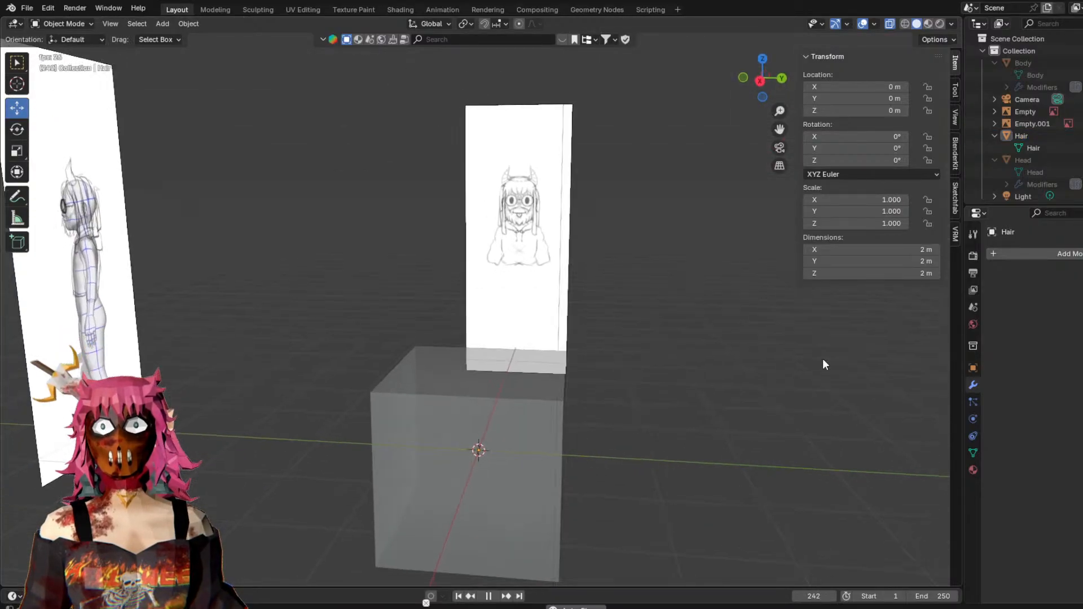
pyautogui.click(1021, 136)
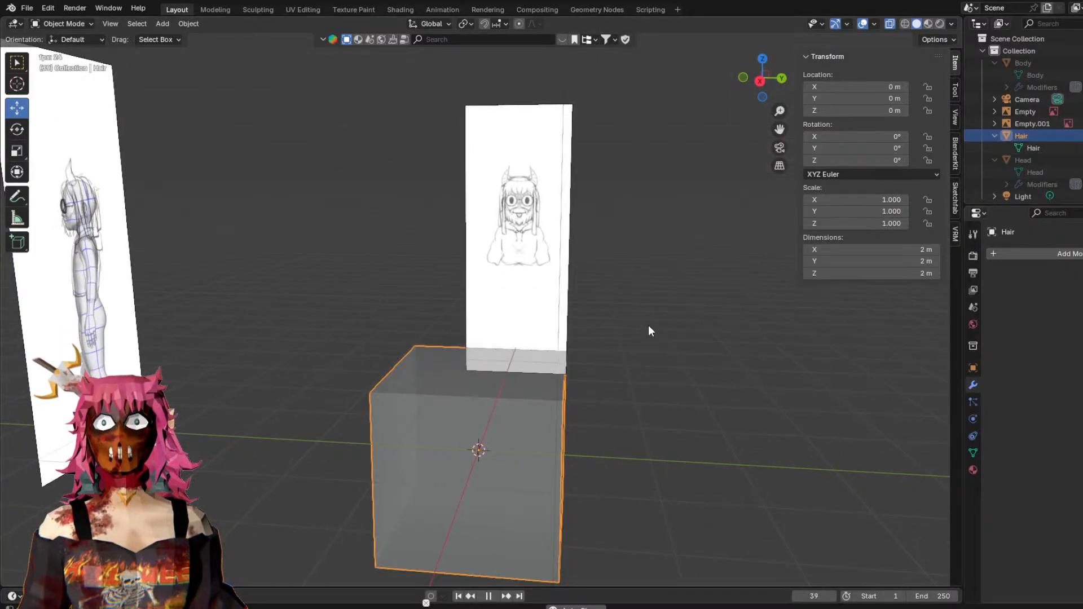
pyautogui.scroll(-3, 668, 370)
pyautogui.moveTo(668, 371); pyautogui.dragTo(636, 390, button='middle')
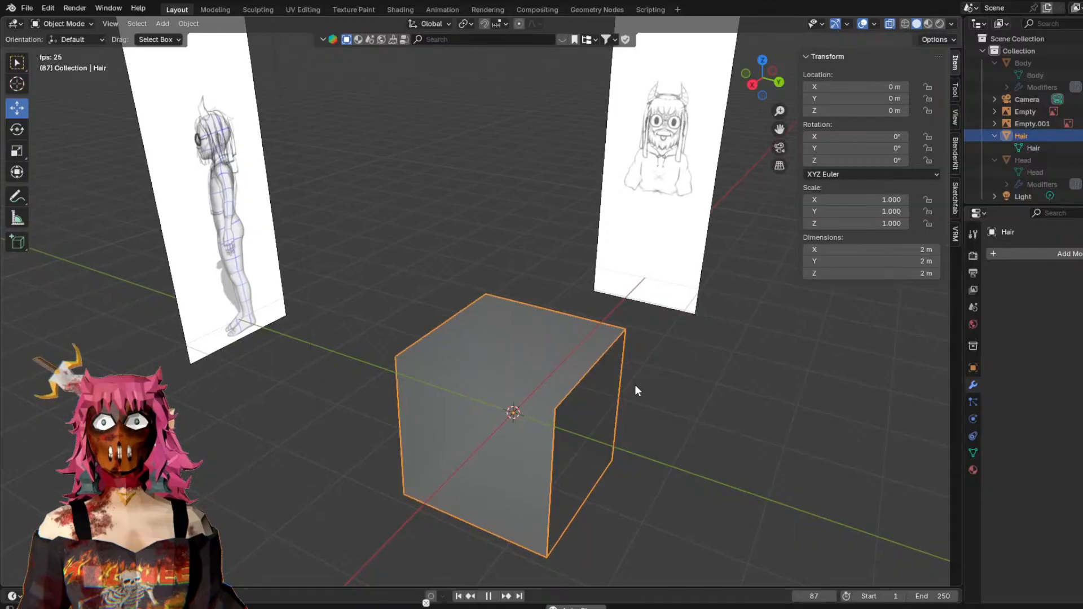
pyautogui.scroll(-2, 643, 378)
pyautogui.scroll(5, 649, 339)
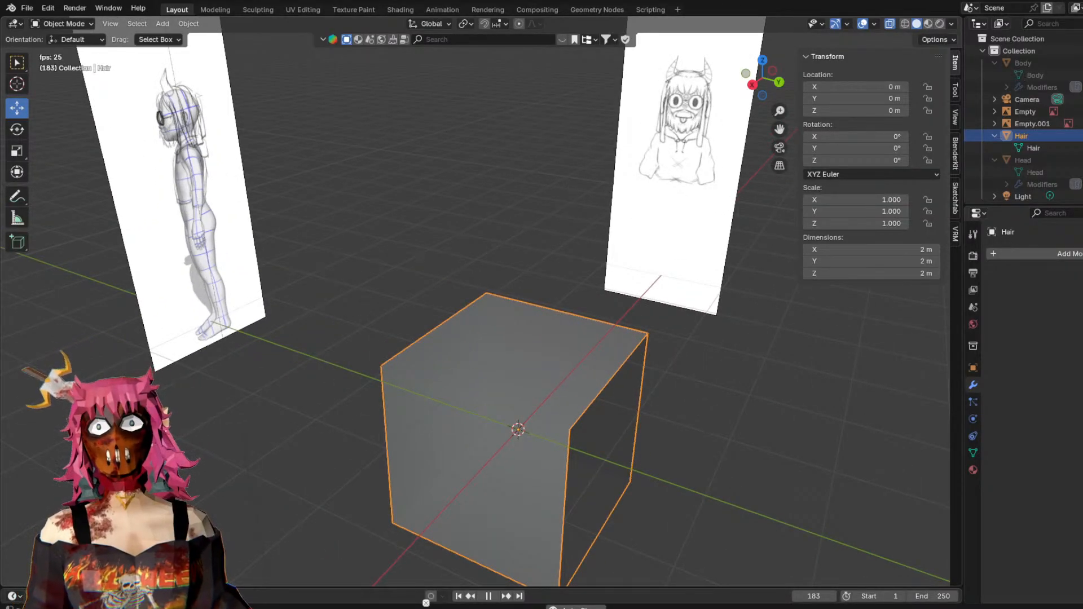
pyautogui.click(494, 367)
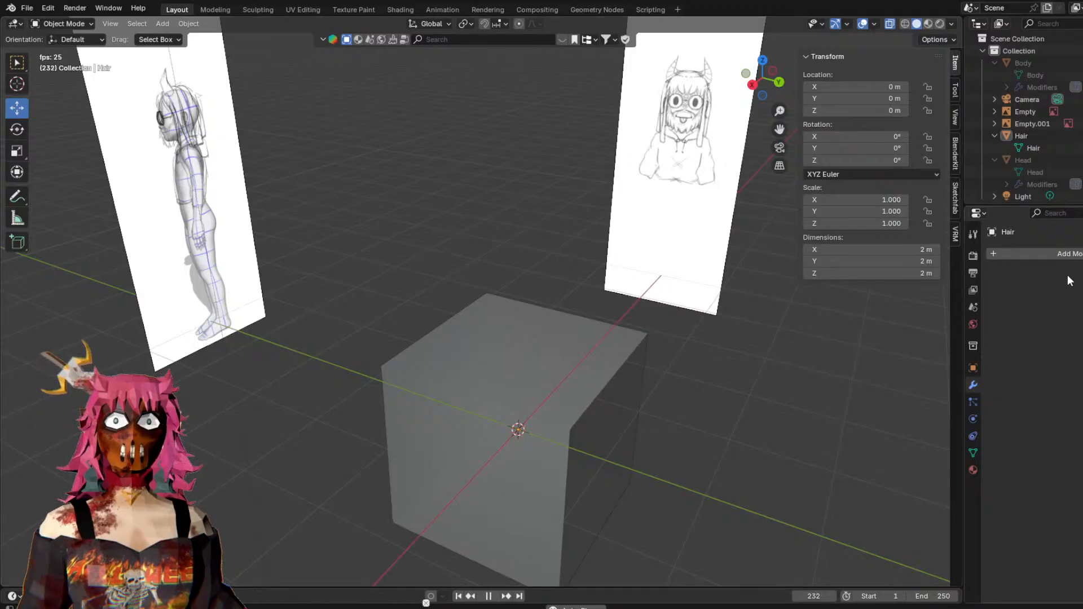
pyautogui.click(452, 350)
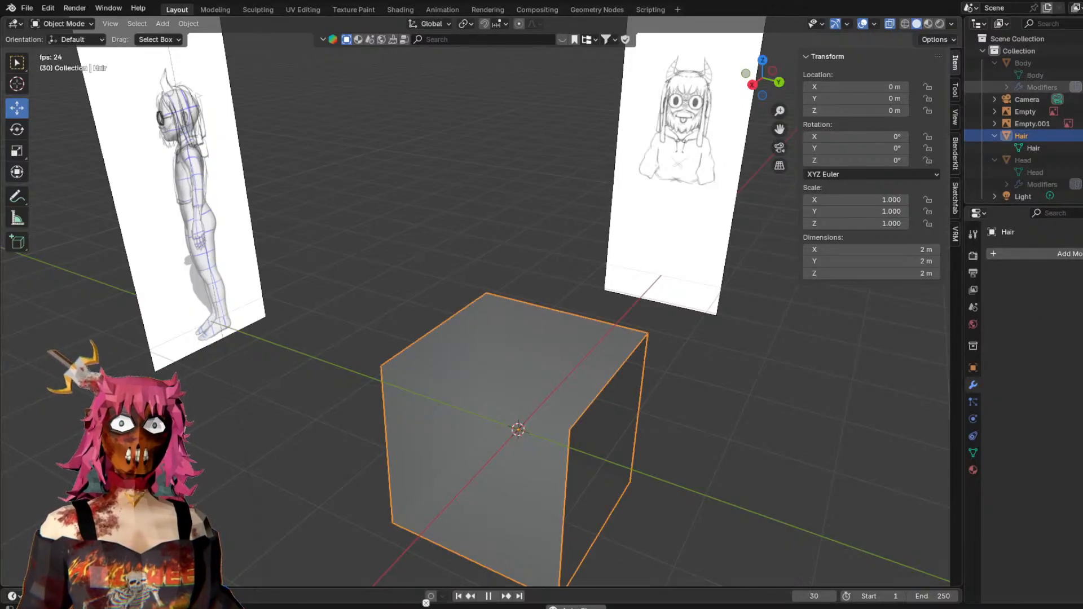
pyautogui.click(1032, 124)
pyautogui.click(1021, 136)
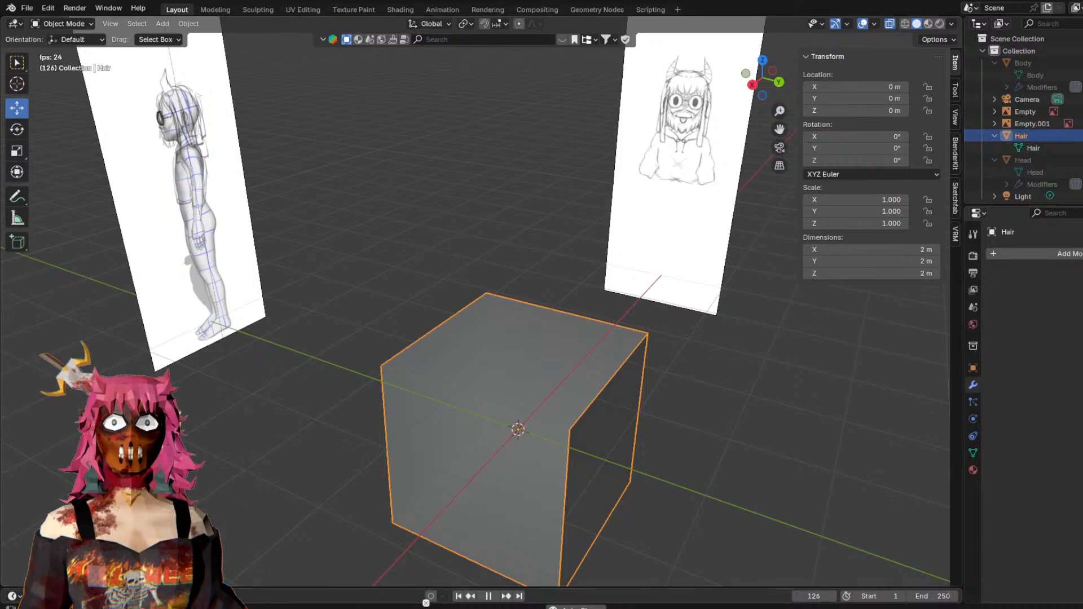
# Enter Edit Mode on the Hair cube and try selecting its upper corner vertices individually.
pyautogui.scroll(-3, 402, 213)
pyautogui.moveTo(402, 213); pyautogui.dragTo(641, 293, button='middle')
pyautogui.click(60, 23)
pyautogui.click(52, 49)
pyautogui.scroll(3, 629, 312)
pyautogui.click(576, 404)
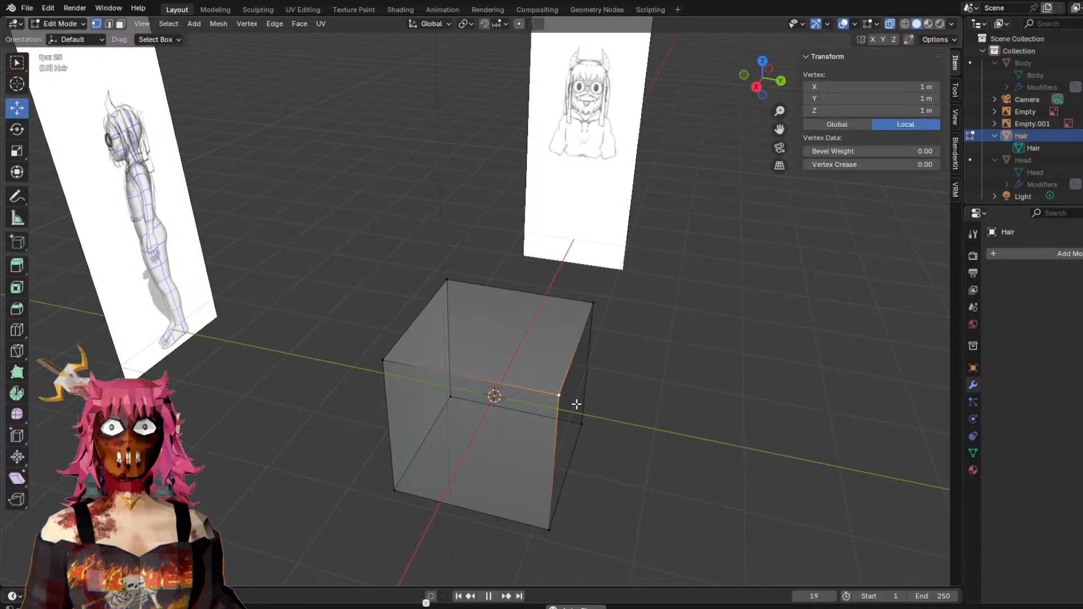
pyautogui.click(392, 369)
pyautogui.click(251, 276)
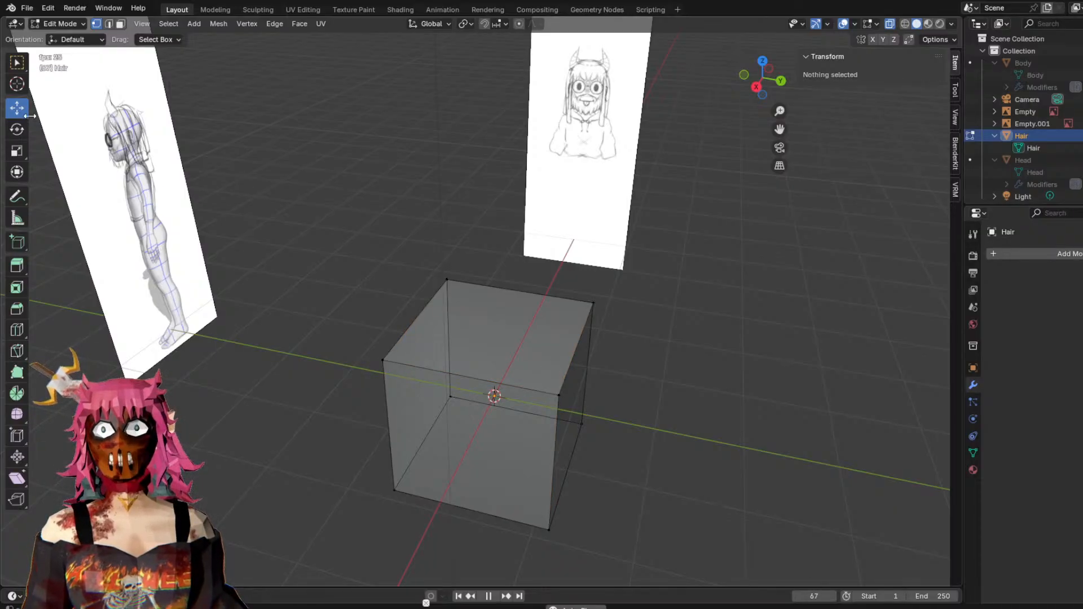
pyautogui.moveTo(384, 361)
pyautogui.mouseDown()
pyautogui.moveTo(469, 343)
pyautogui.moveTo(390, 358)
pyautogui.mouseUp()
# Check the Hair object's contents in the scene hierarchy and turn off X-ray display in the viewport.
pyautogui.click(25, 133)
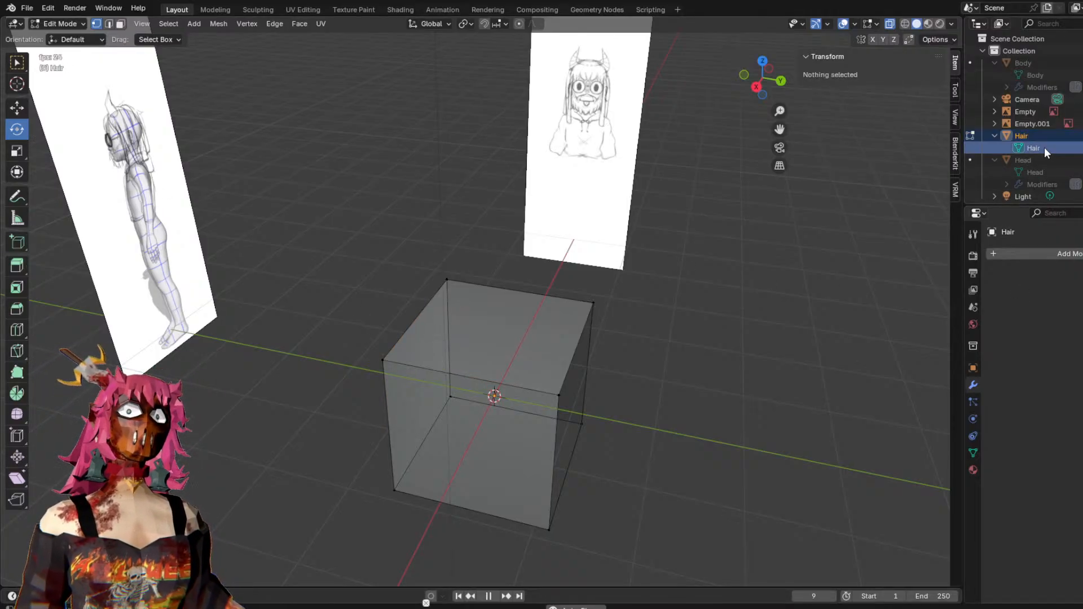
pyautogui.click(995, 137)
pyautogui.click(996, 137)
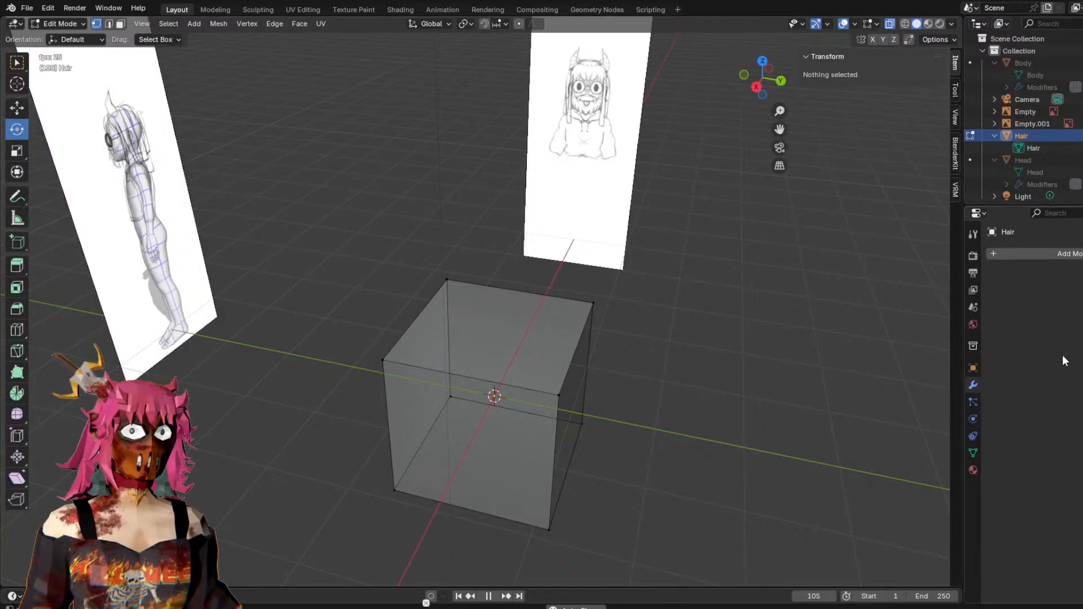
pyautogui.click(891, 24)
pyautogui.moveTo(713, 325); pyautogui.dragTo(680, 325, button='middle')
pyautogui.click(16, 107)
# Switch back to Object Mode and delete the replacement Hair cube.
pyautogui.click(59, 23)
pyautogui.click(62, 35)
pyautogui.click(510, 340)
pyautogui.keyDown('shift'); pyautogui.moveTo(753, 385); pyautogui.dragTo(652, 341, button='middle'); pyautogui.keyUp('shift')
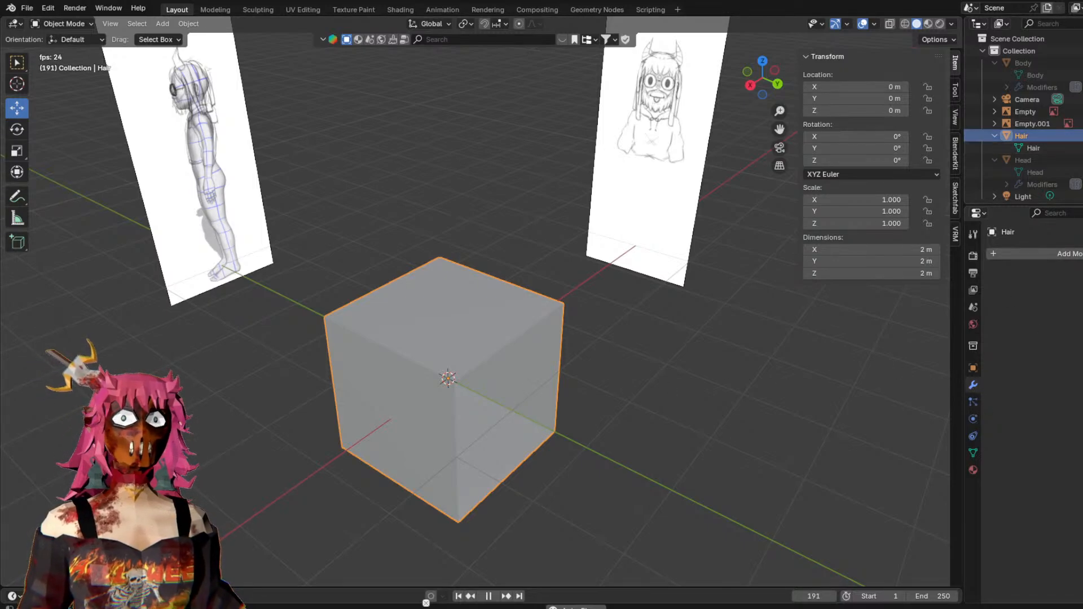
pyautogui.rightClick(452, 299)
pyautogui.click(419, 296)
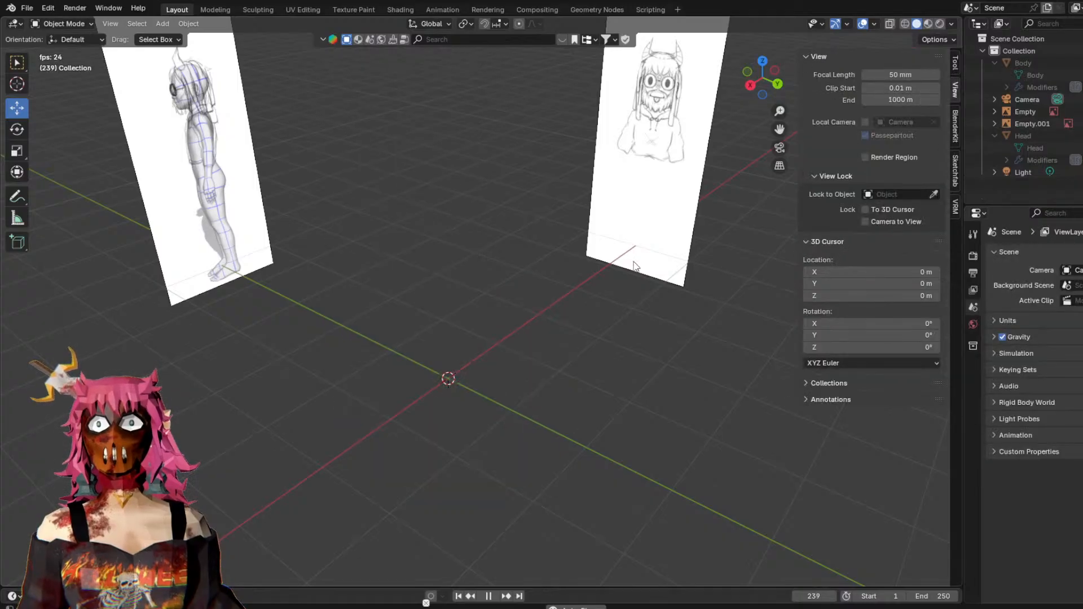
# Add a new mesh cube at the scene origin as a fresh base for the hair.
pyautogui.moveTo(375, 379); pyautogui.dragTo(522, 384, button='middle')
pyautogui.click(163, 23)
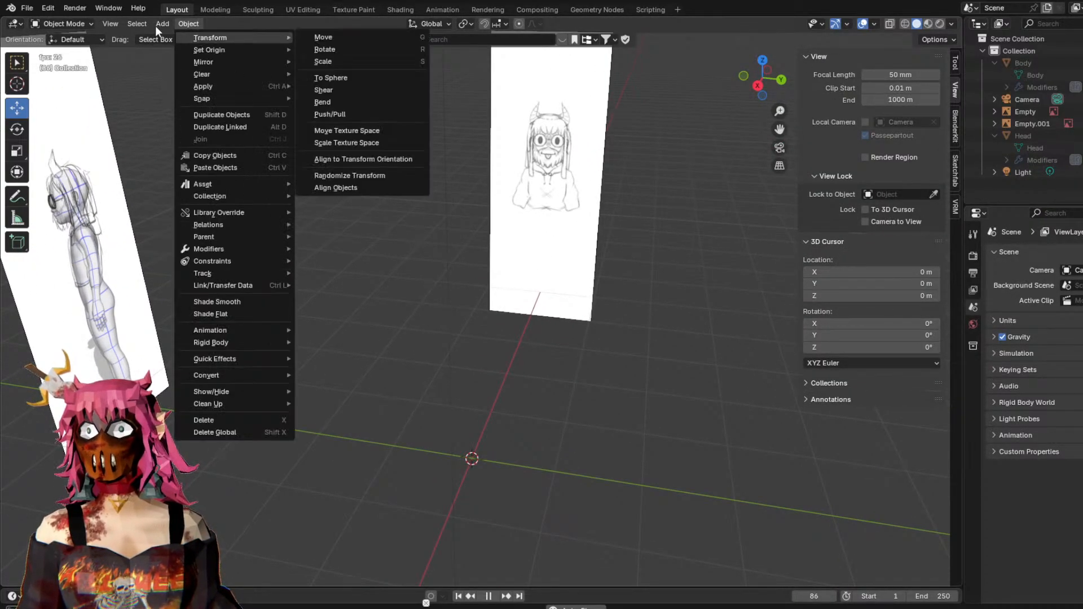
pyautogui.moveTo(251, 44)
pyautogui.click(282, 50)
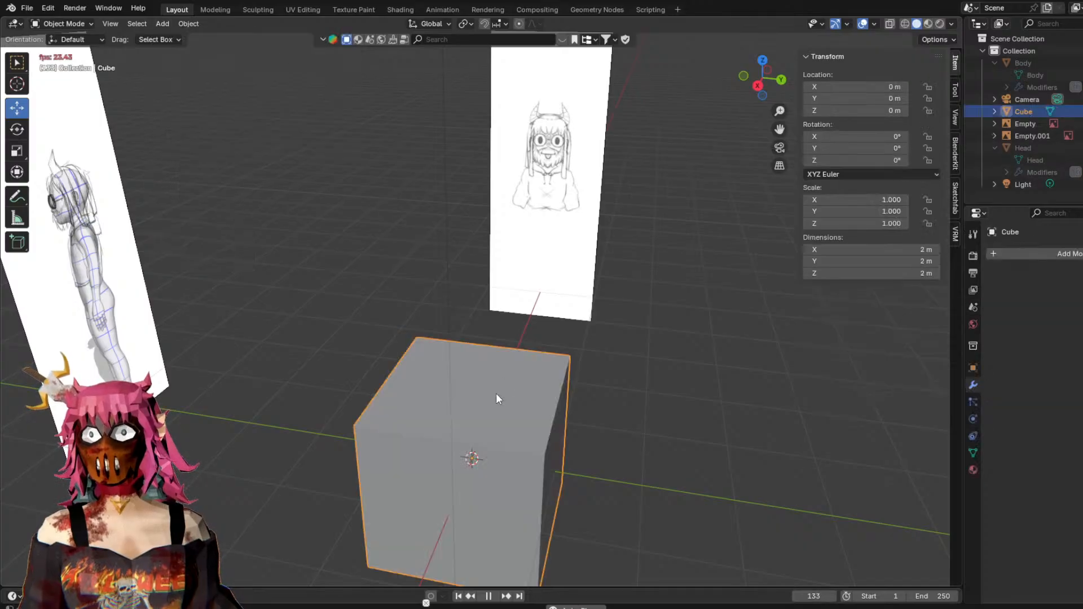
# Test selecting the new cube and the front reference image, and inspect the cube's object options.
pyautogui.click(350, 116)
pyautogui.click(512, 132)
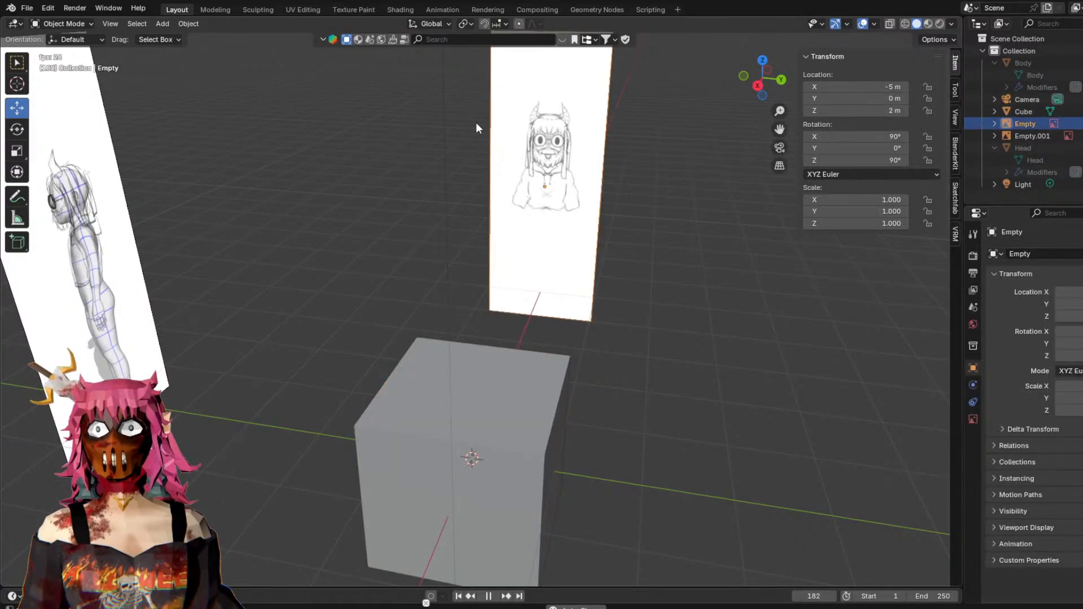
pyautogui.click(785, 436)
pyautogui.click(441, 372)
pyautogui.moveTo(441, 371); pyautogui.dragTo(738, 276, button='middle')
pyautogui.click(63, 24)
pyautogui.rightClick(492, 359)
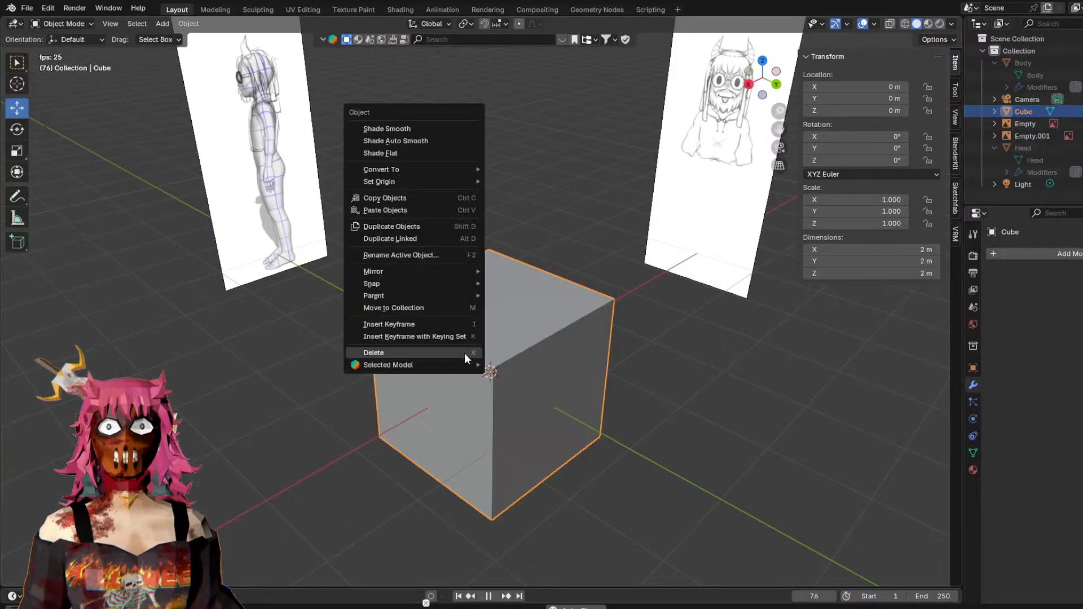
pyautogui.click(664, 380)
pyautogui.scroll(-5, 678, 404)
pyautogui.scroll(4, 594, 354)
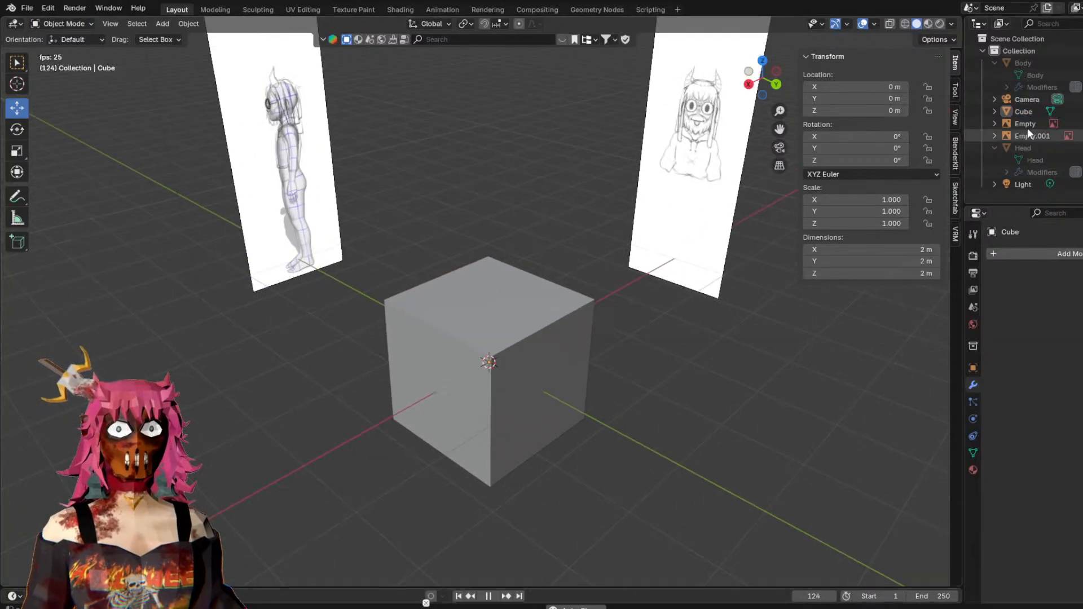
# Unhide the Body and Head objects.
pyautogui.click(1082, 63)
pyautogui.click(501, 225)
pyautogui.click(490, 326)
pyautogui.click(1082, 148)
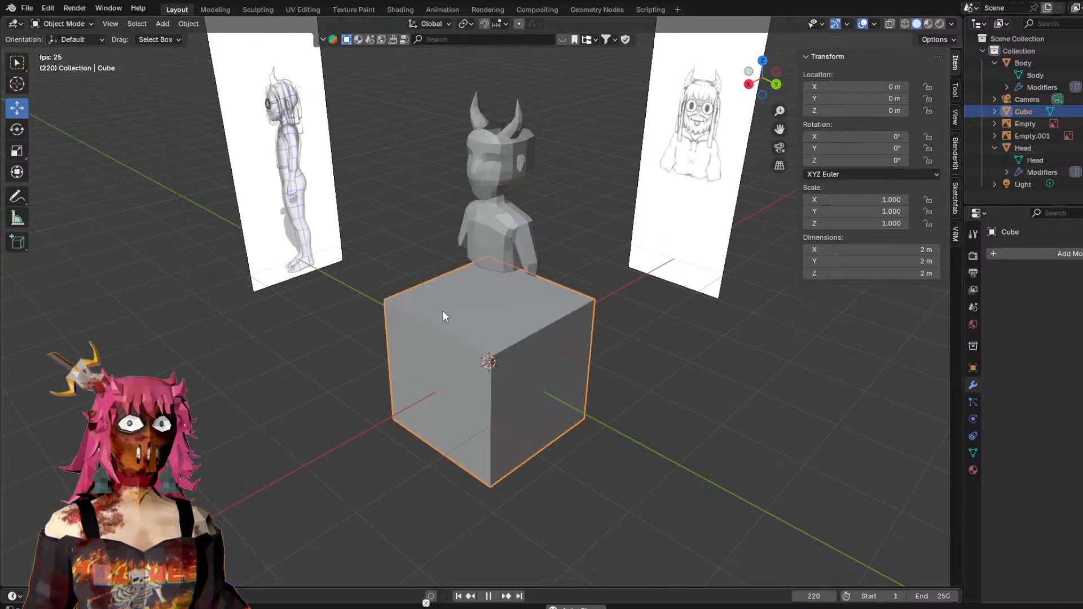
# Inspect the Body and the new cube in turn, comparing their transforms and modifiers.
pyautogui.click(500, 225)
pyautogui.click(497, 171)
pyautogui.scroll(4, 496, 171)
pyautogui.keyDown('shift'); pyautogui.moveTo(571, 107); pyautogui.dragTo(628, 337, button='middle'); pyautogui.keyUp('shift')
pyautogui.click(481, 435)
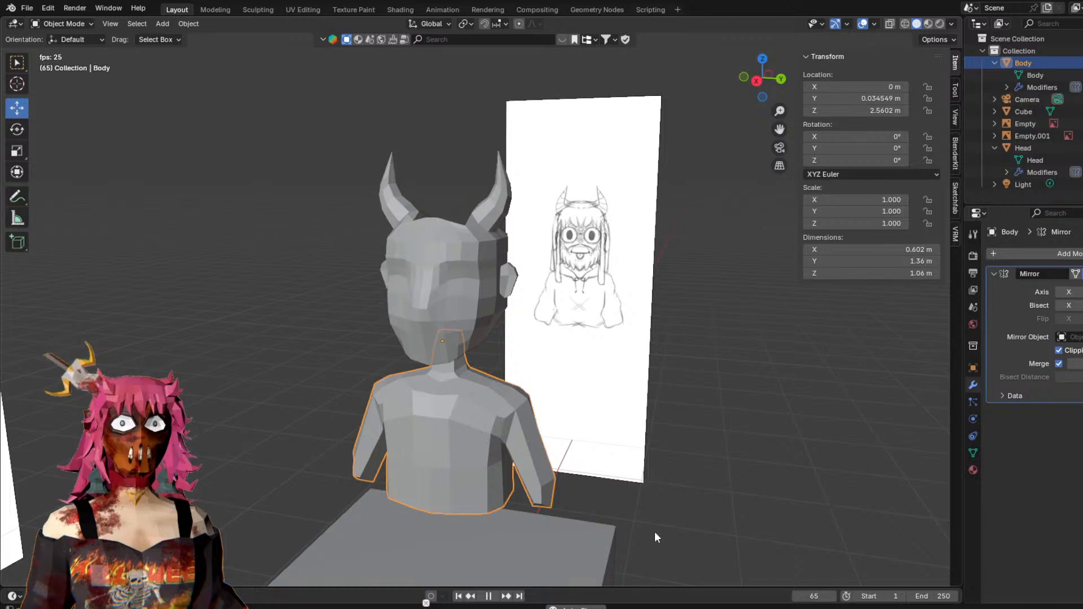
pyautogui.click(553, 530)
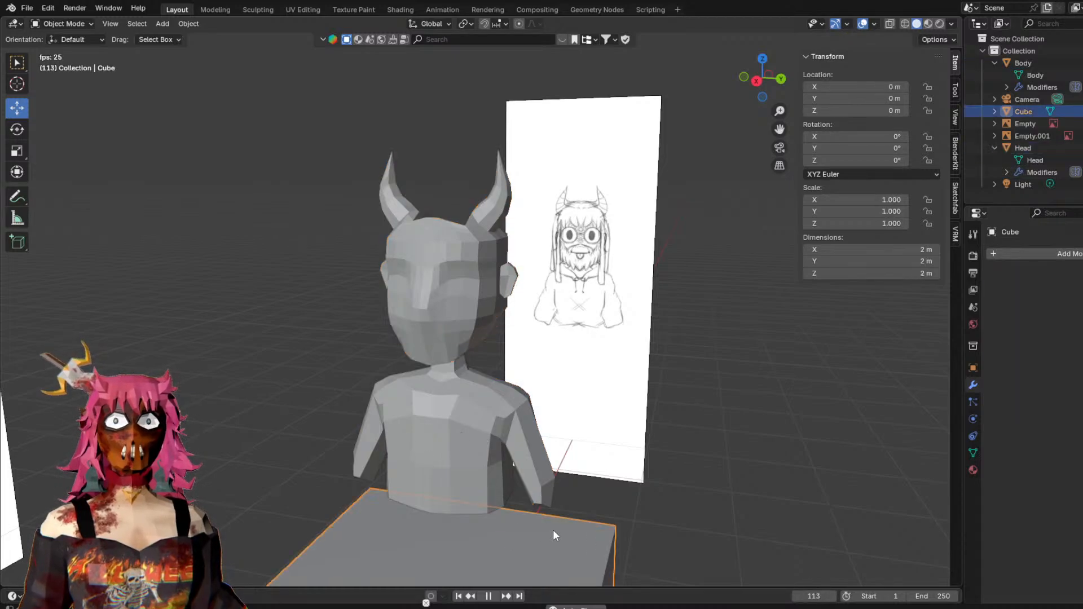
# Clear the mirror object in the Head's Mirror modifier and browse the objects available as a replacement.
pyautogui.click(433, 260)
pyautogui.click(1072, 336)
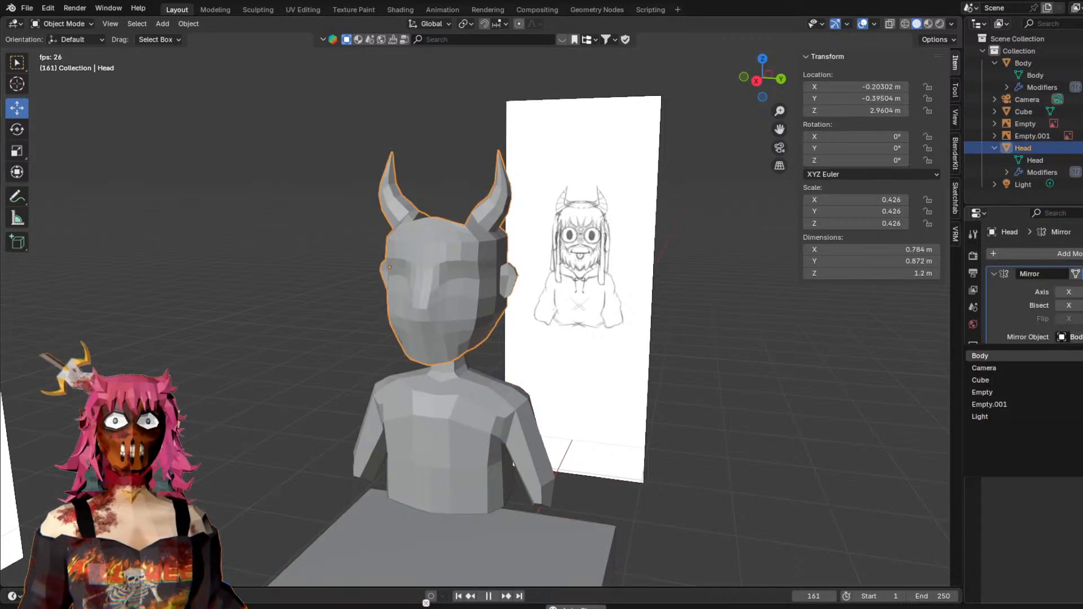
pyautogui.click(1082, 337)
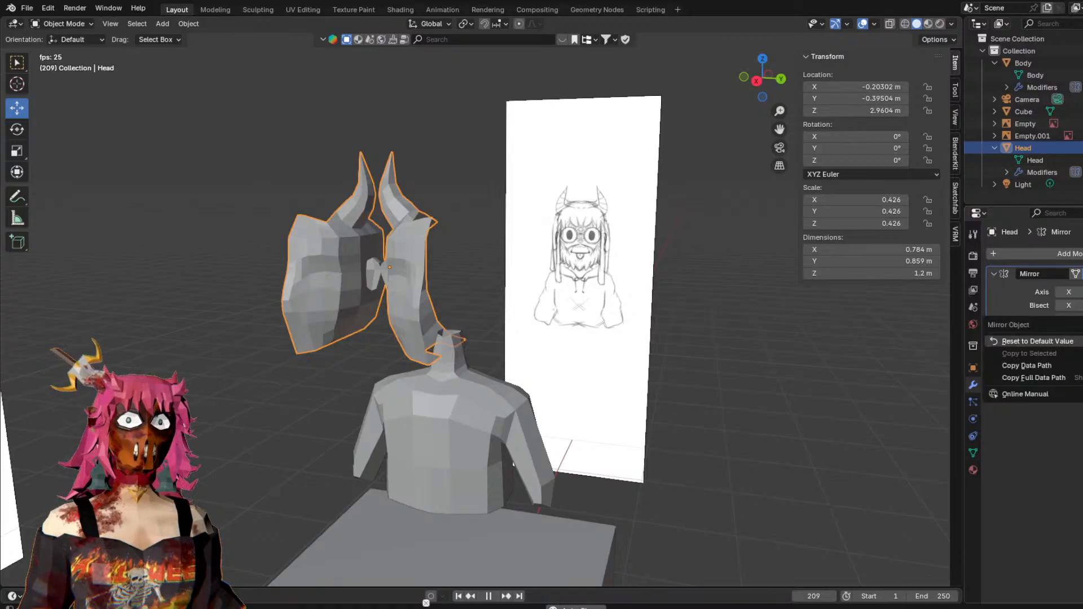
pyautogui.click(1064, 337)
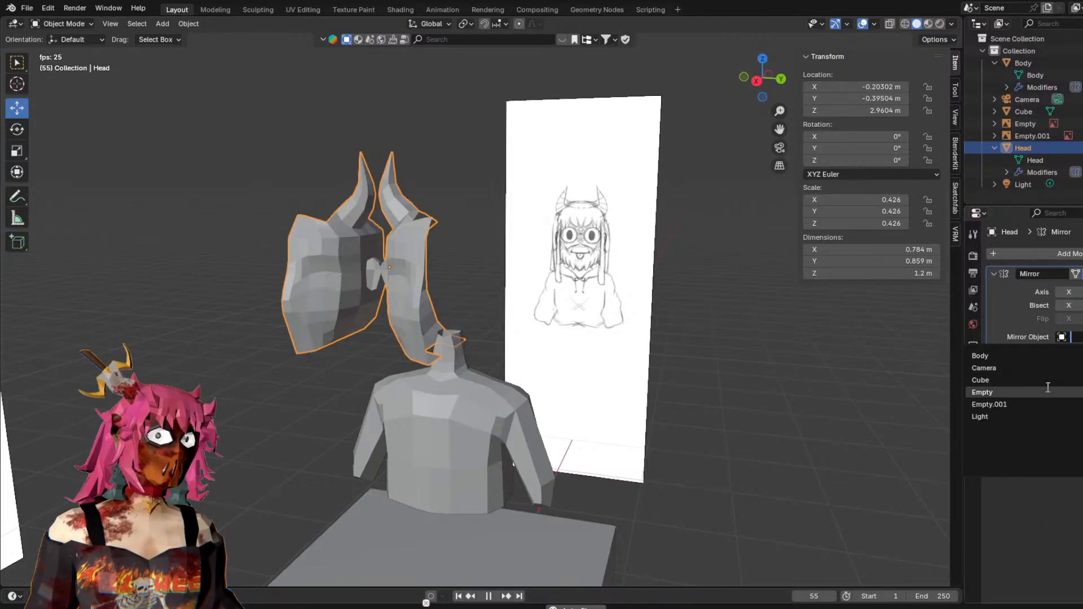
pyautogui.click(1040, 535)
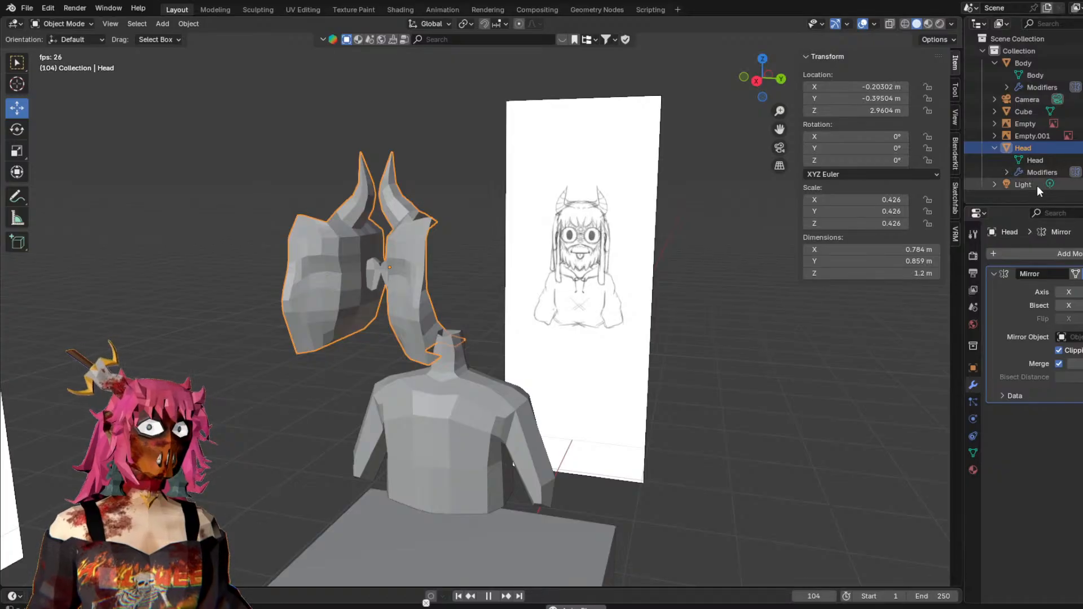
pyautogui.click(1063, 337)
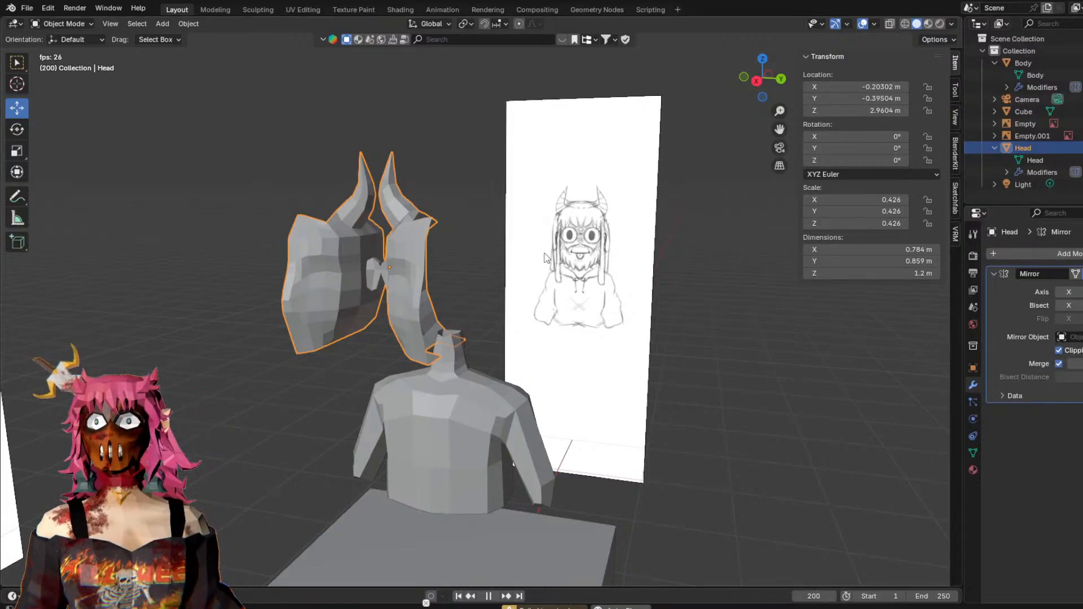
pyautogui.click(1064, 337)
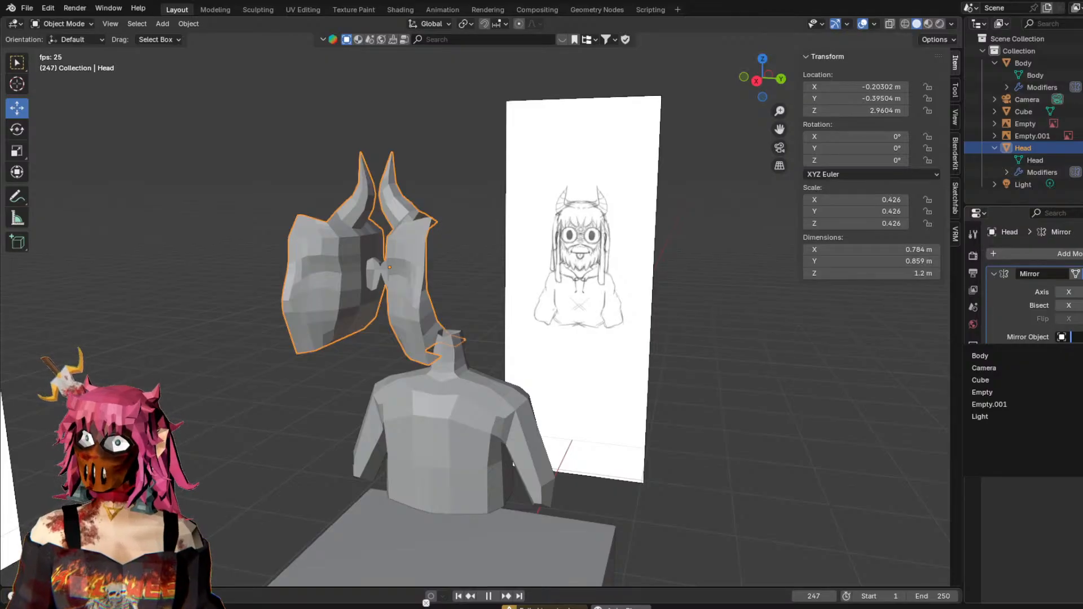
pyautogui.press('Escape')
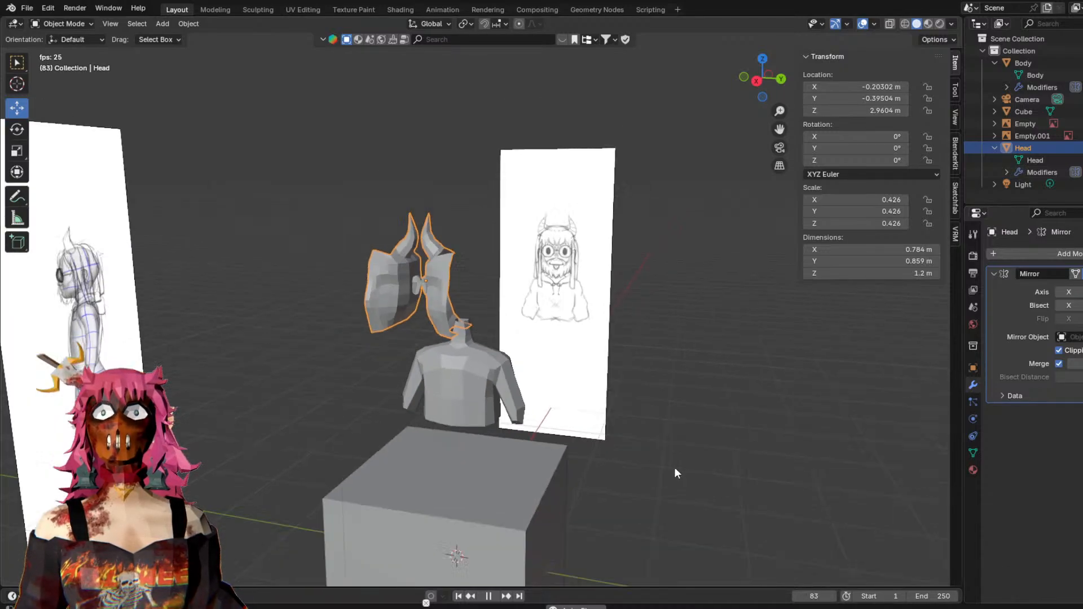
# Undo the recent changes, including clearing the Head's mirror object.
pyautogui.moveTo(674, 467); pyautogui.dragTo(639, 417, button='middle')
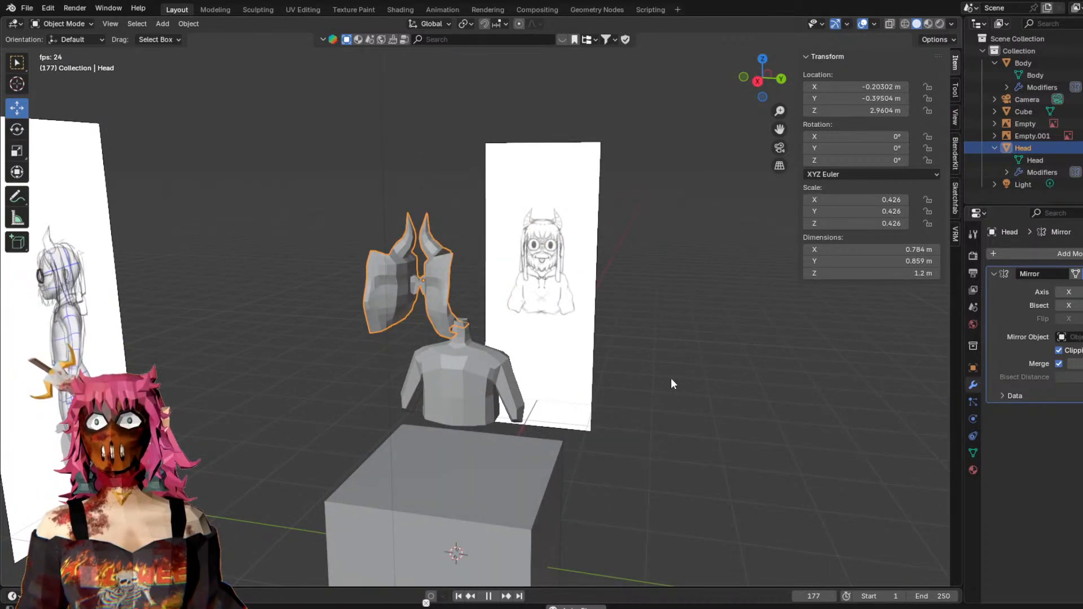
pyautogui.hotkey('ctrl', 'z')
pyautogui.hotkey('ctrl', 'z')
pyautogui.hotkey('ctrl', 'z')
pyautogui.hotkey('ctrl', 'z')
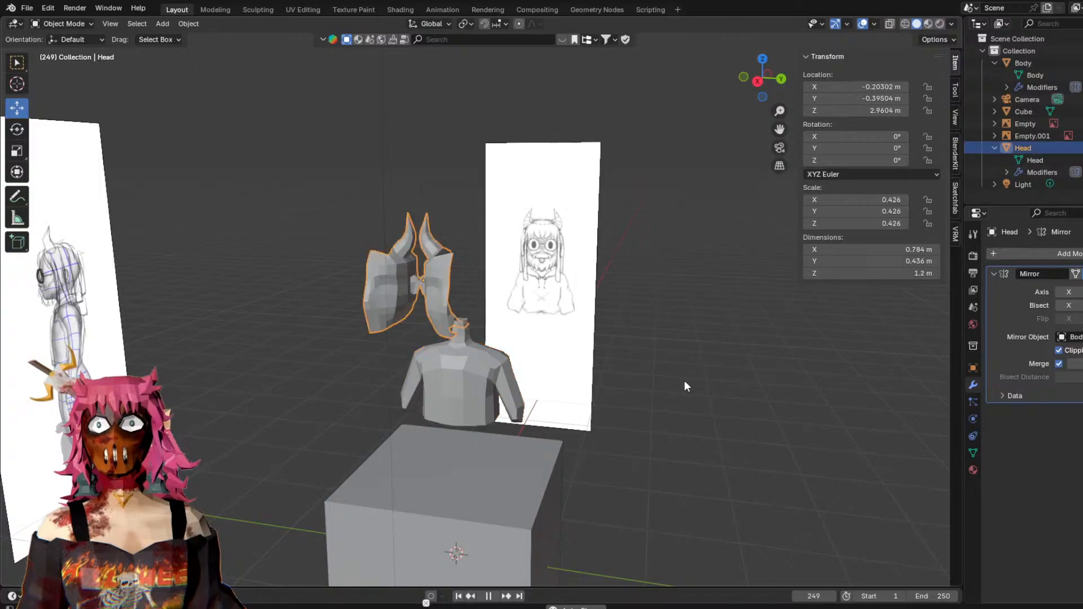
pyautogui.hotkey('ctrl', 'z')
pyautogui.hotkey('ctrl', 'z')
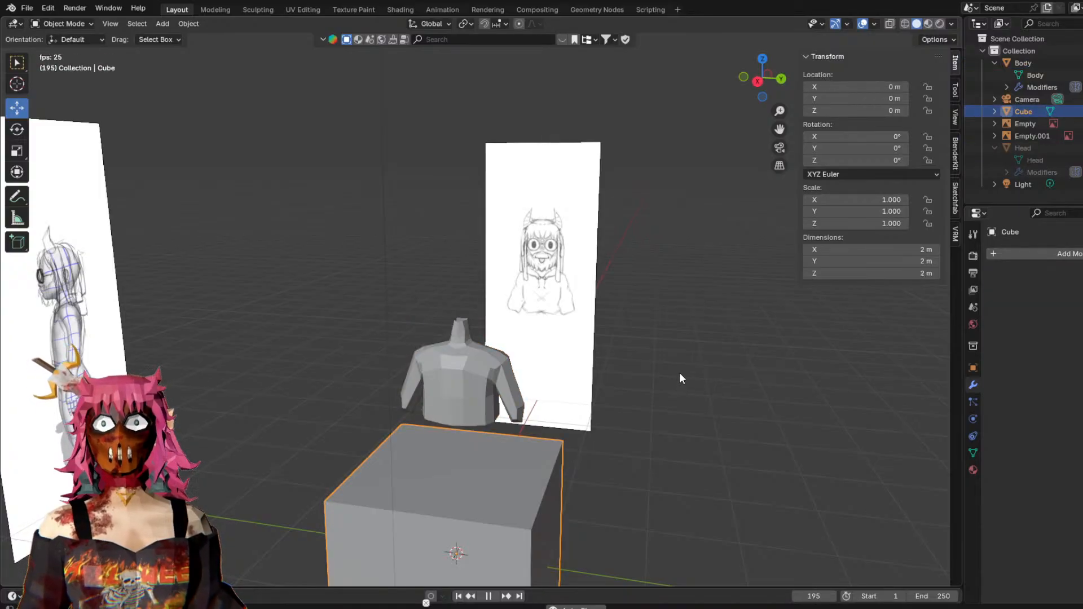
# Unhide the Head and set Body as the mirror object in its Mirror modifier.
pyautogui.click(1082, 148)
pyautogui.click(436, 277)
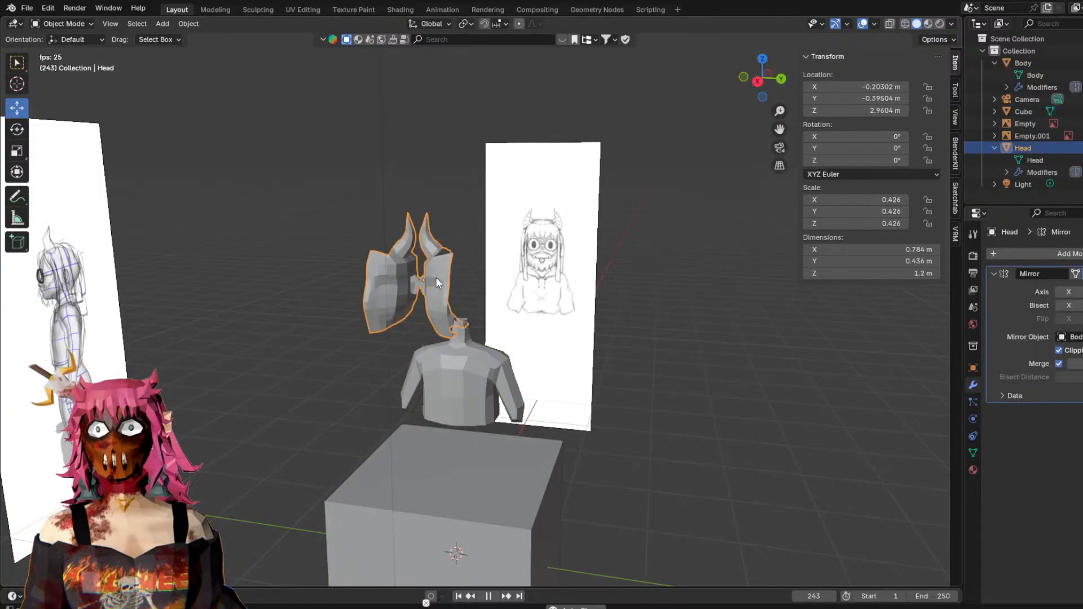
pyautogui.click(1077, 337)
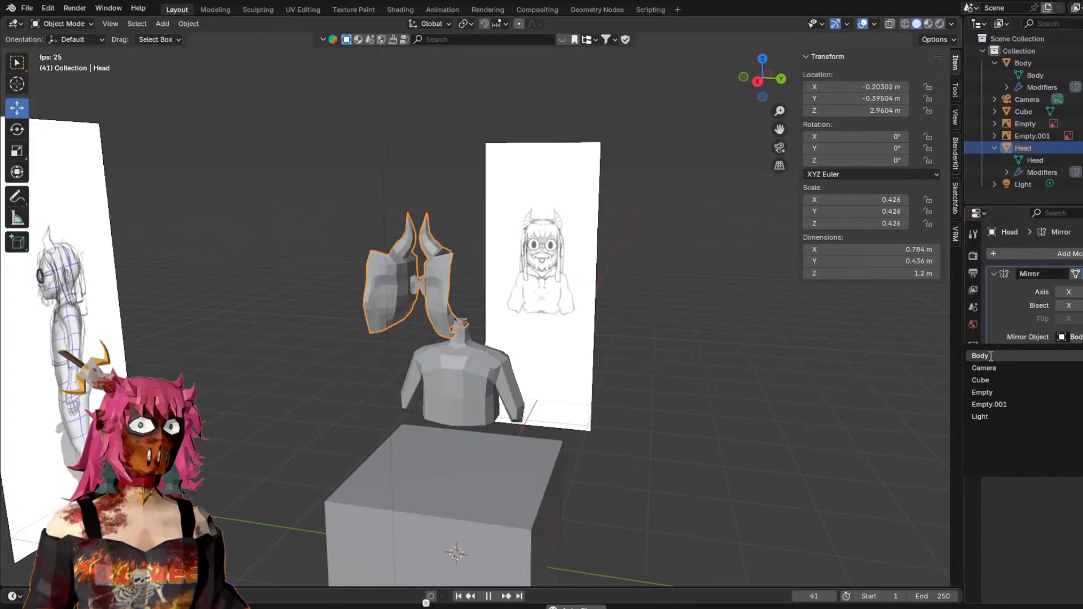
pyautogui.click(989, 355)
pyautogui.moveTo(689, 348); pyautogui.dragTo(681, 271, button='middle')
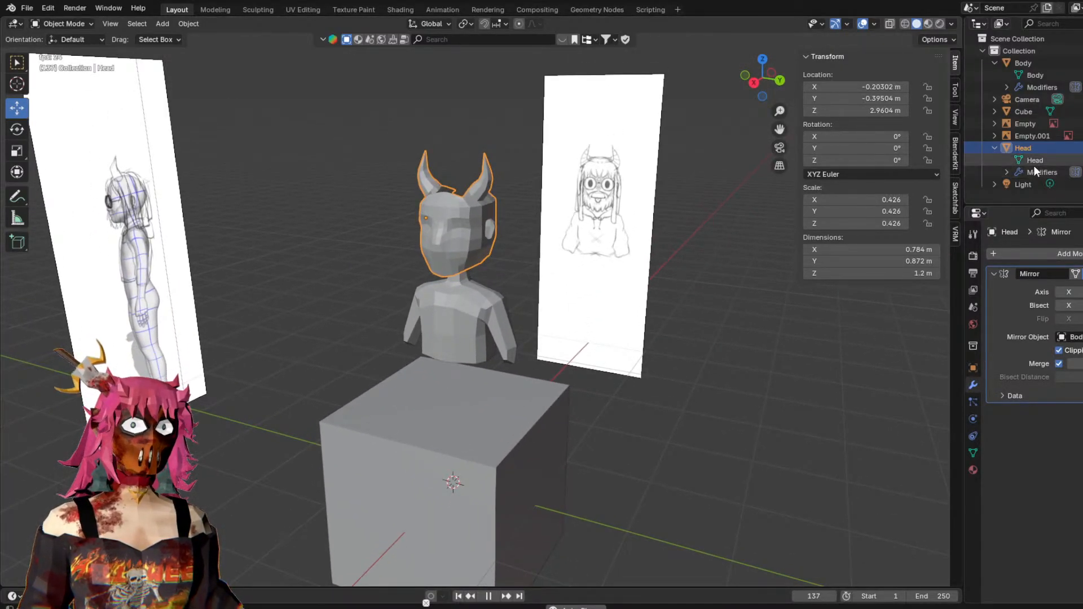
# Add a Mirror modifier to the new cube.
pyautogui.click(472, 423)
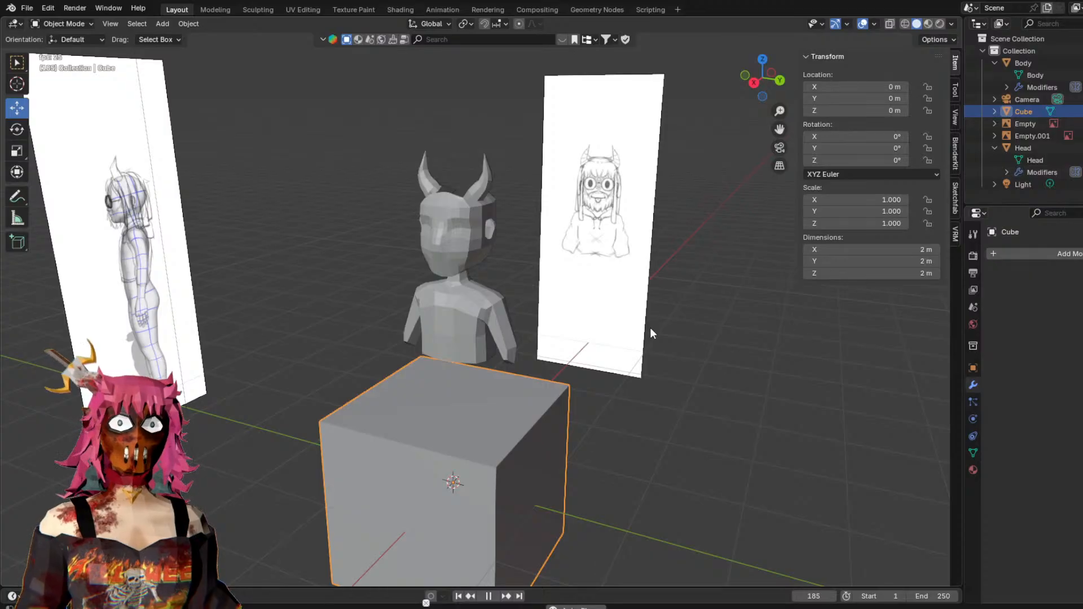
pyautogui.click(1000, 253)
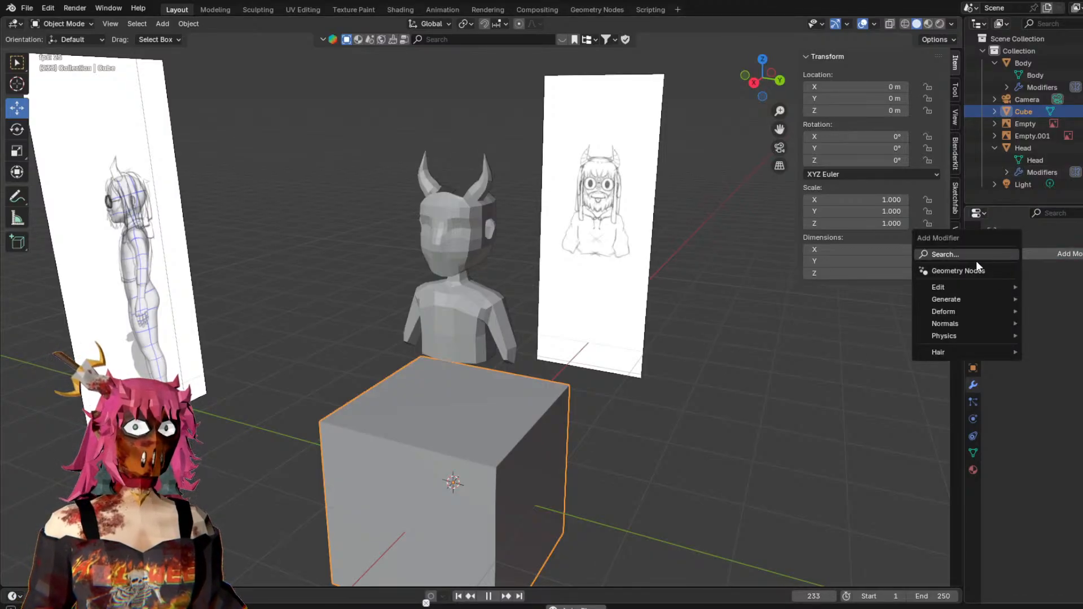
pyautogui.click(952, 255)
pyautogui.click(927, 276)
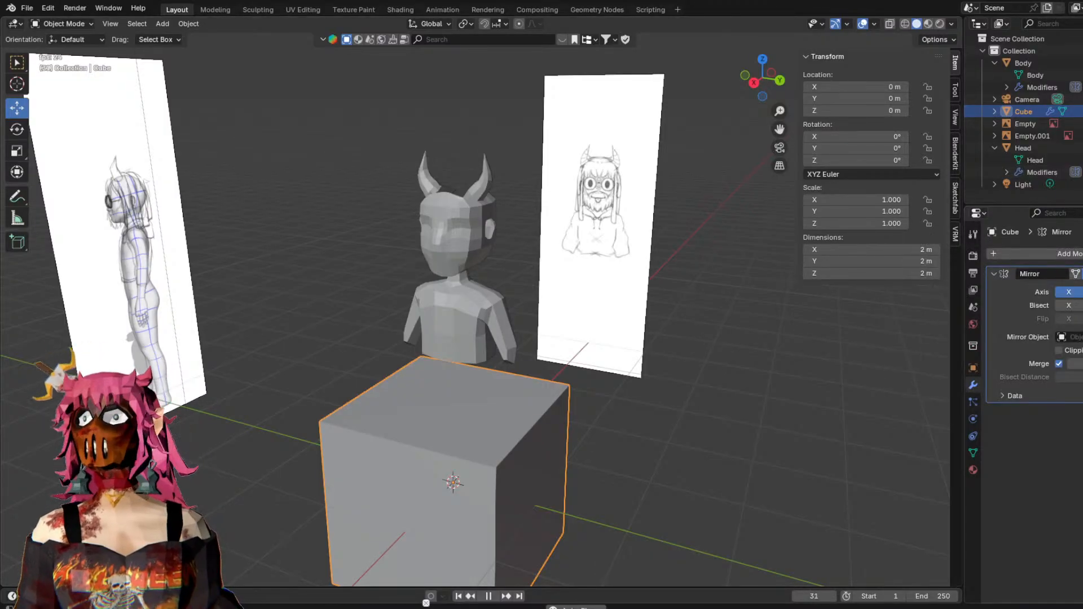
pyautogui.click(693, 467)
pyautogui.moveTo(610, 463); pyautogui.dragTo(609, 275, button='middle')
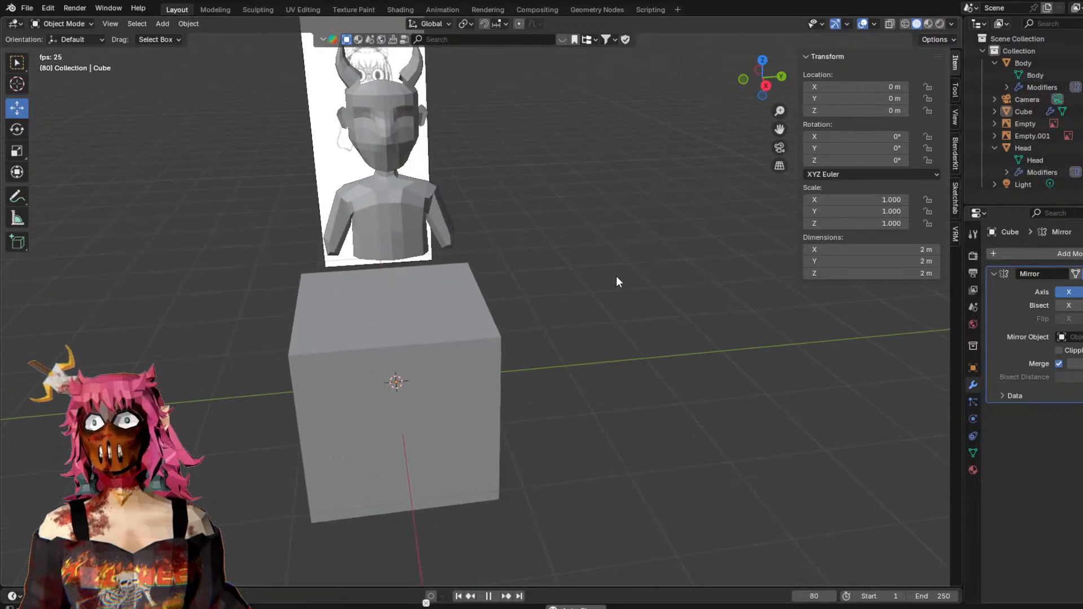
# Turn off the X axis in the cube's Mirror modifier and inspect the cube from several angles.
pyautogui.click(1071, 294)
pyautogui.moveTo(813, 317); pyautogui.dragTo(671, 333, button='middle')
pyautogui.click(514, 349)
pyautogui.moveTo(514, 349); pyautogui.dragTo(651, 359, button='middle')
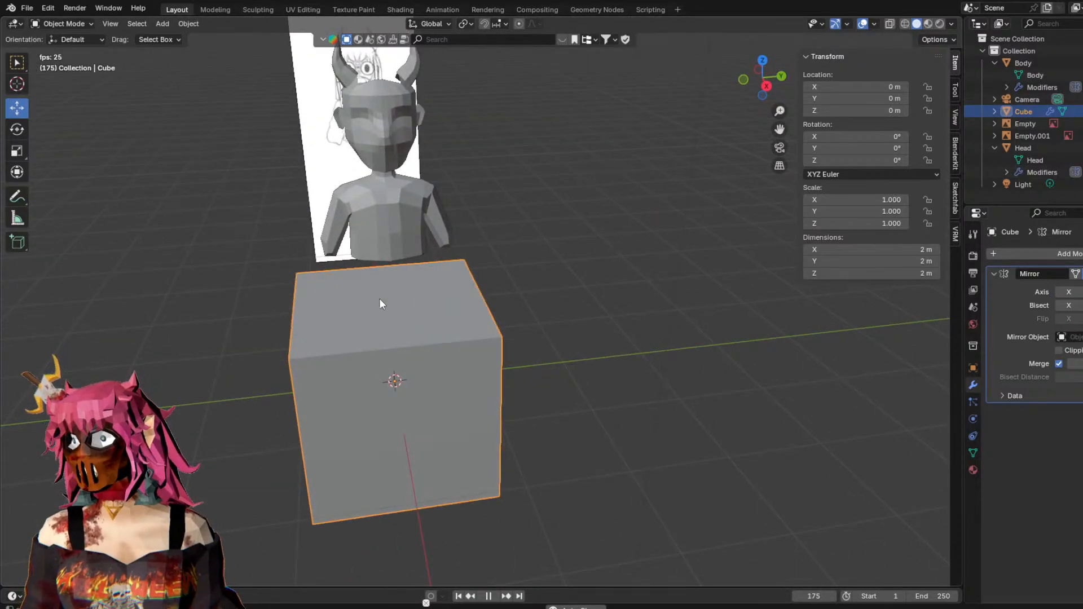
pyautogui.moveTo(397, 334); pyautogui.dragTo(483, 303, button='middle')
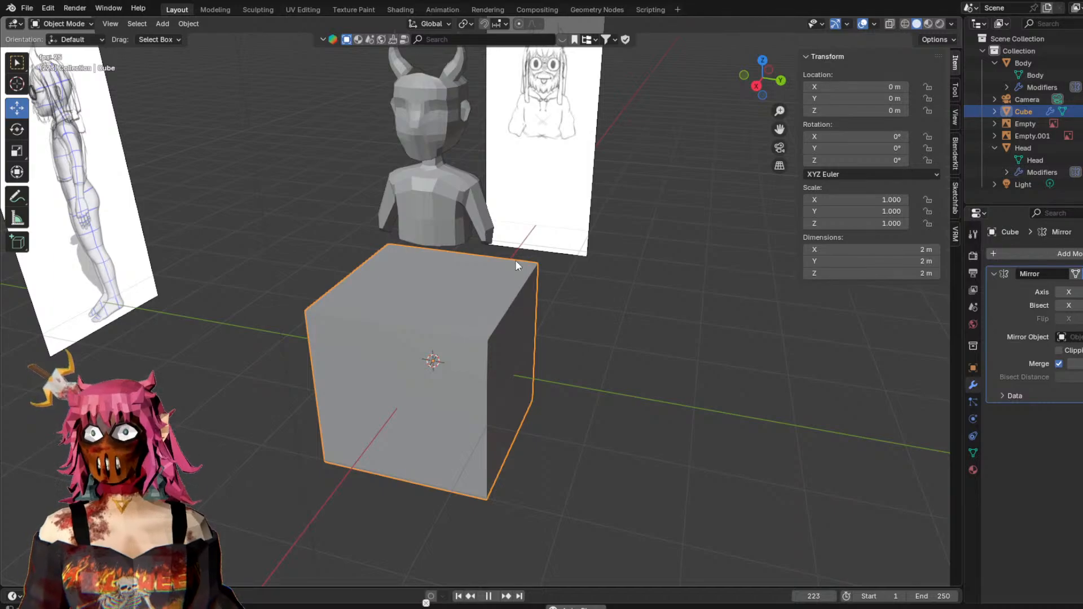
# Enter Edit Mode on the cube, test vertex selection at an upper corner and on the whole mesh, and clear the selection.
pyautogui.click(60, 23)
pyautogui.click(56, 50)
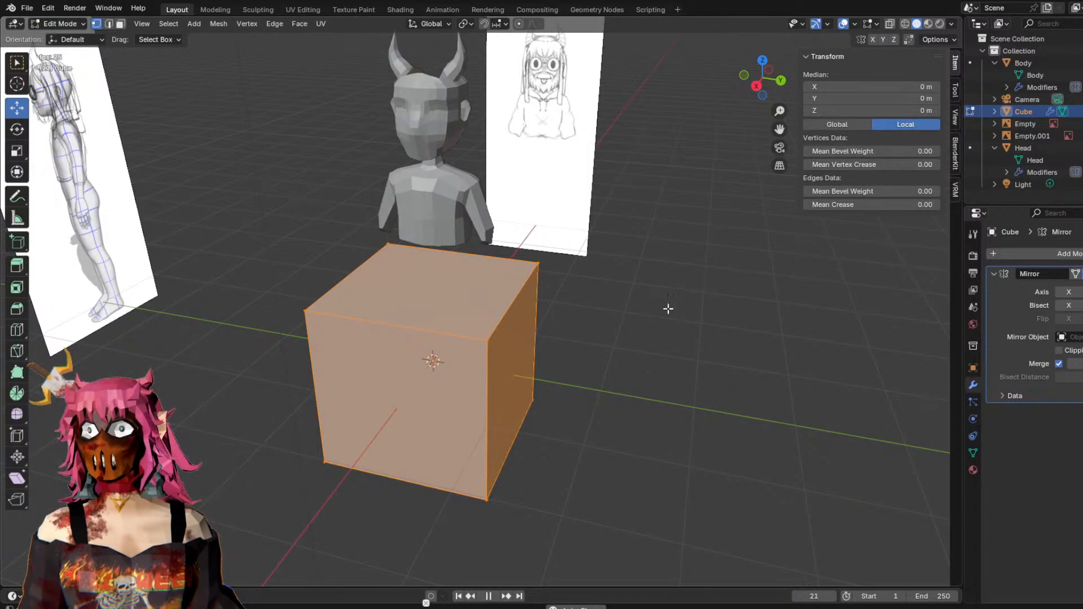
pyautogui.click(642, 313)
pyautogui.click(458, 330)
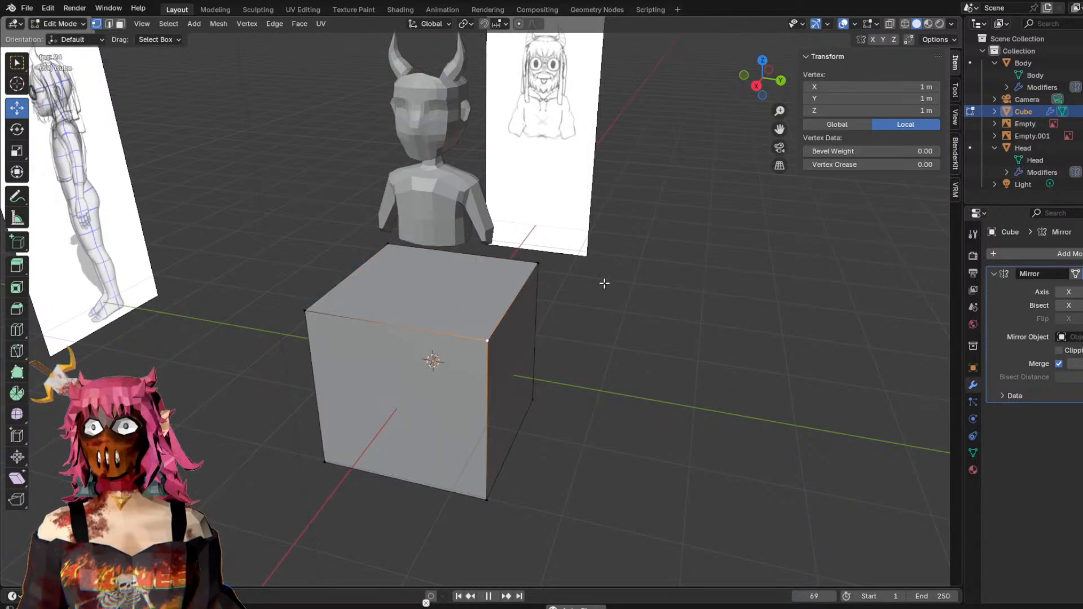
pyautogui.click(573, 284)
pyautogui.press('a')
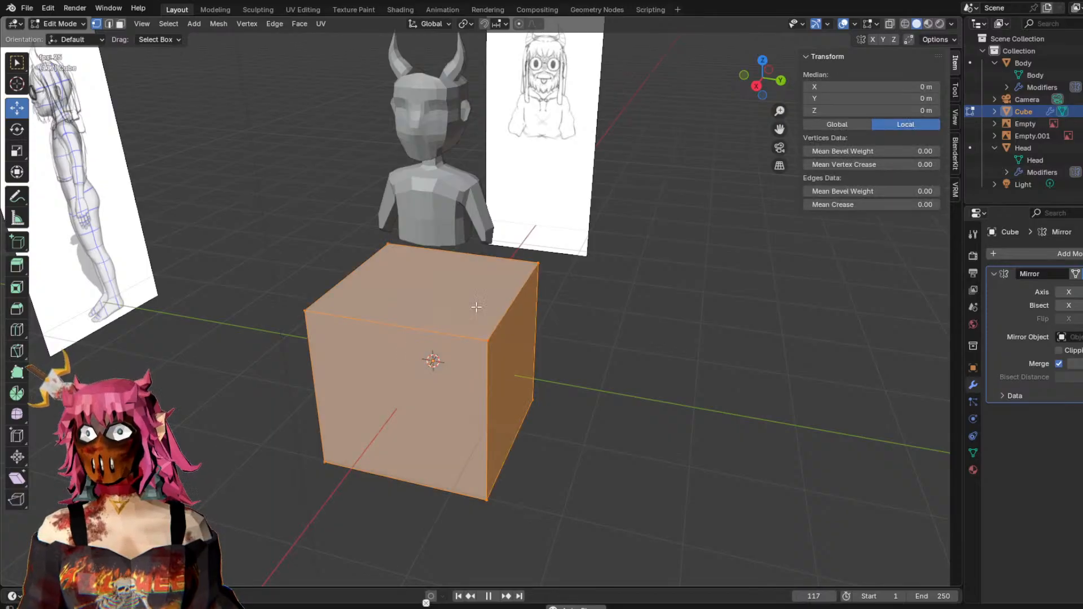
pyautogui.moveTo(441, 303); pyautogui.dragTo(466, 385, button='middle')
pyautogui.hotkey('alt', 'a')
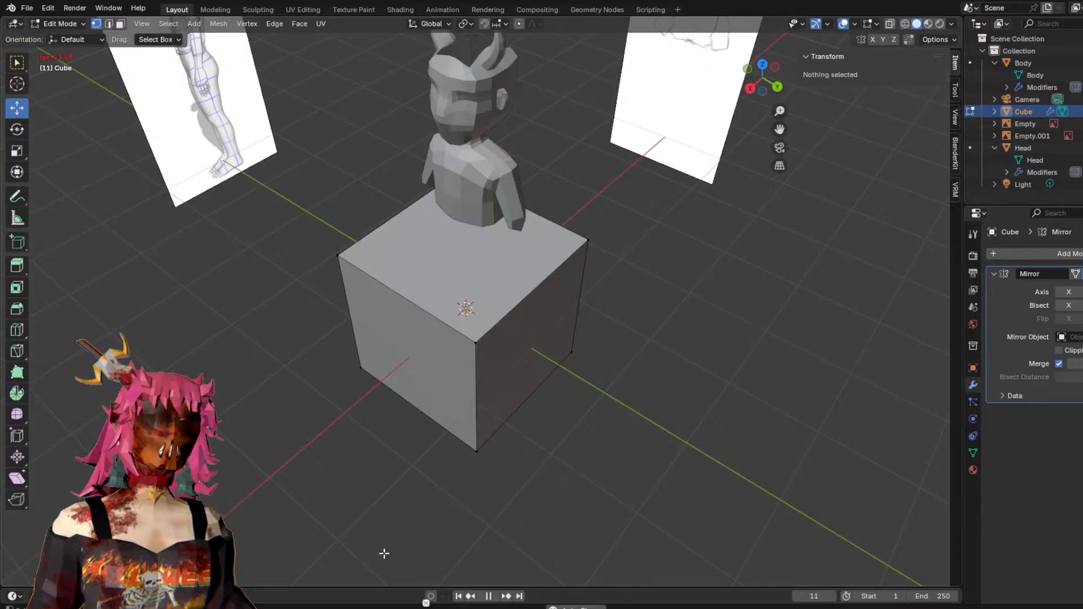
pyautogui.moveTo(607, 382); pyautogui.dragTo(648, 338, button='middle')
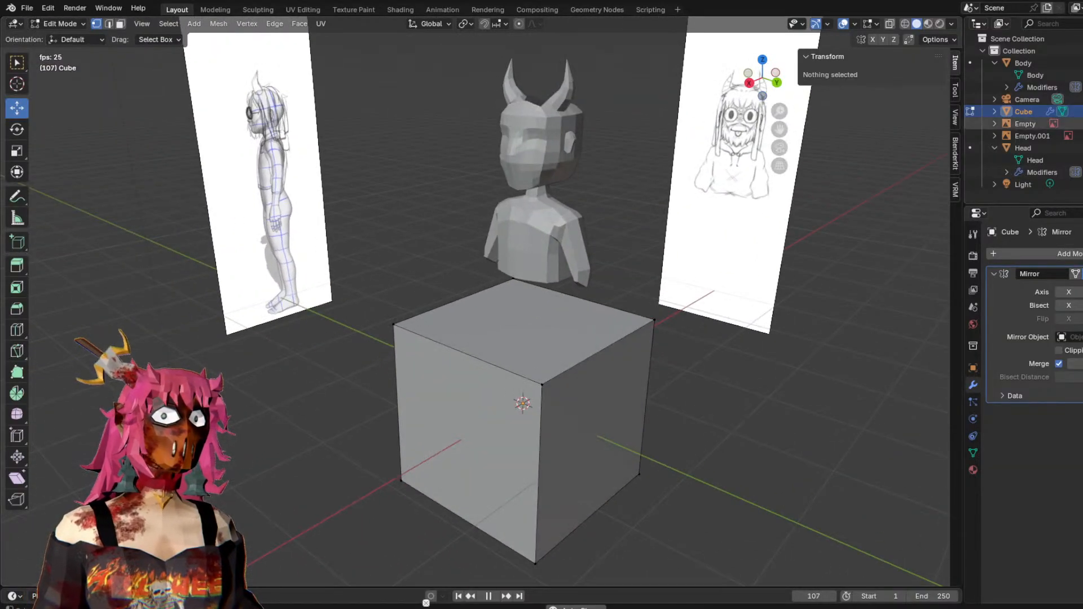
# Rename both the cube object and its mesh data to "hair".
pyautogui.click(995, 111)
pyautogui.doubleClick(1026, 111)
pyautogui.write('hair')
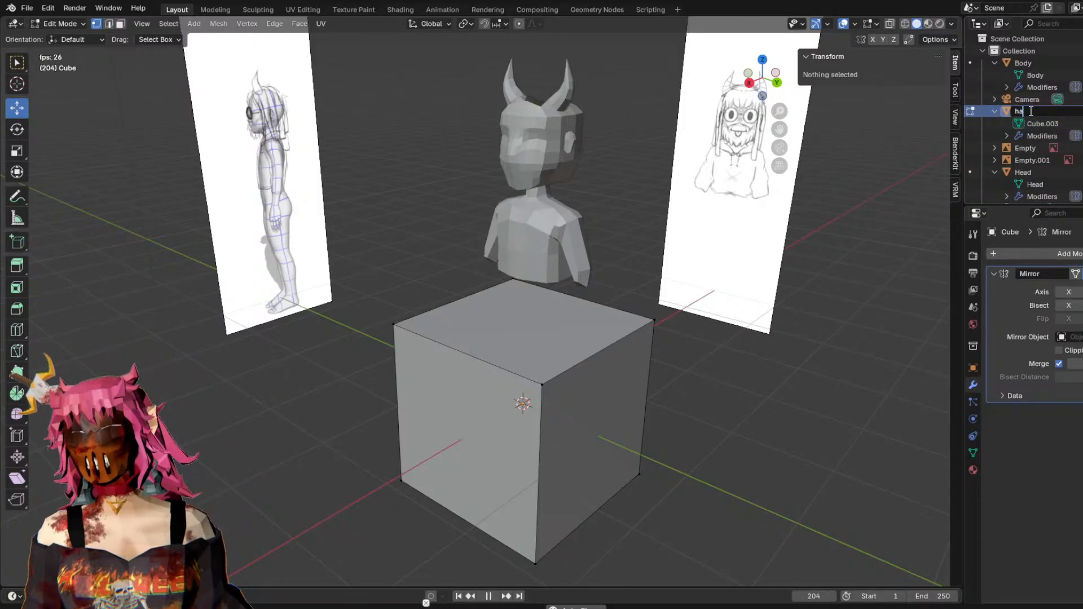
pyautogui.press('Return')
pyautogui.doubleClick(1041, 148)
pyautogui.scroll(-1, 1042, 144)
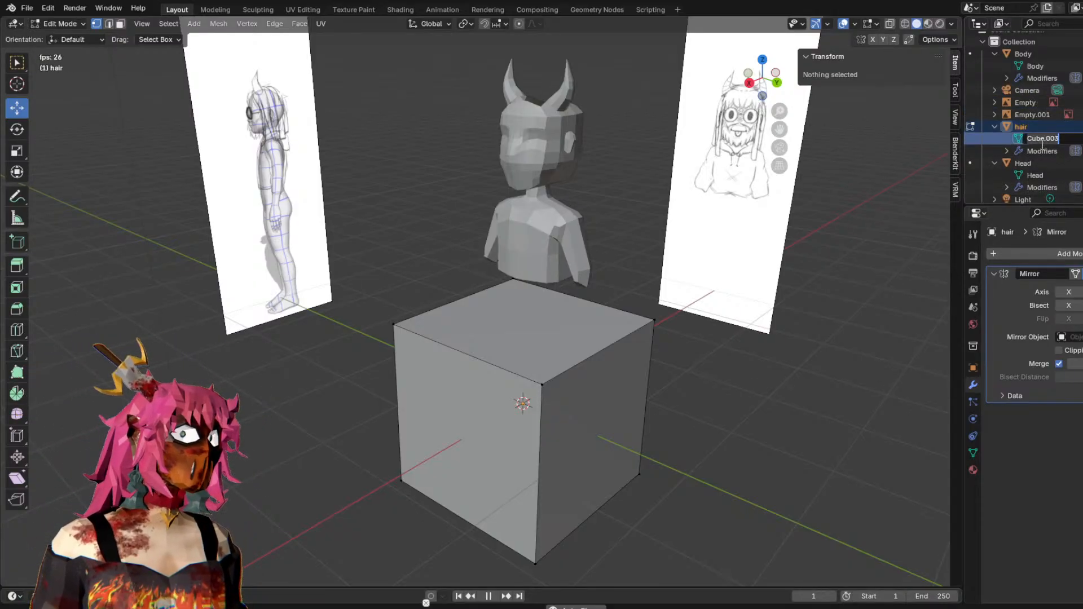
pyautogui.write('hair')
pyautogui.press('Return')
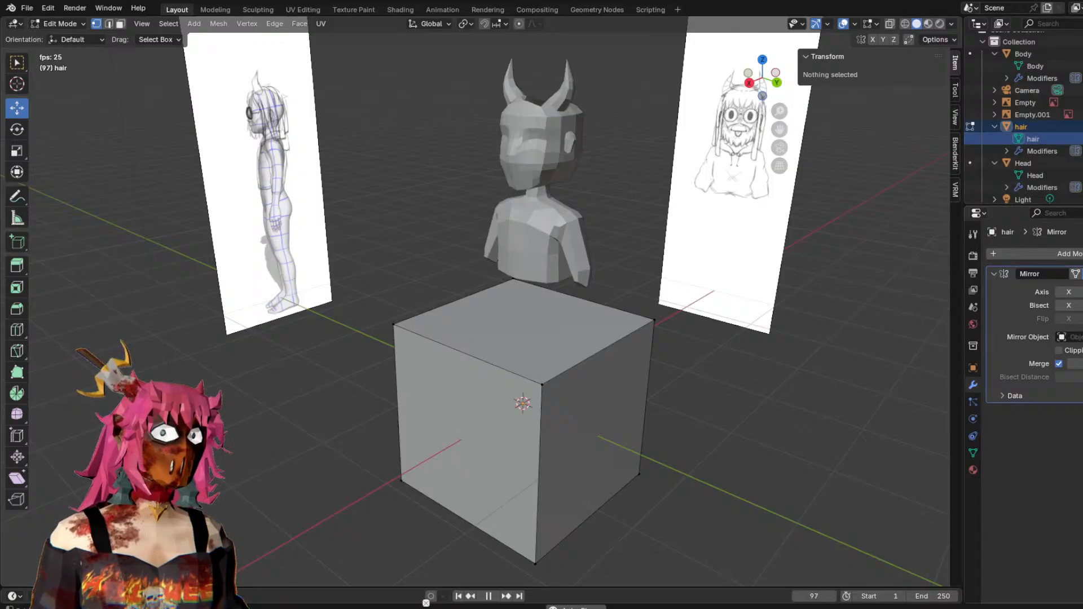
# Test selecting the cube's upper corner vertex and box-selecting around it with the Select Box and Move tools.
pyautogui.moveTo(517, 352); pyautogui.dragTo(583, 363, button='middle')
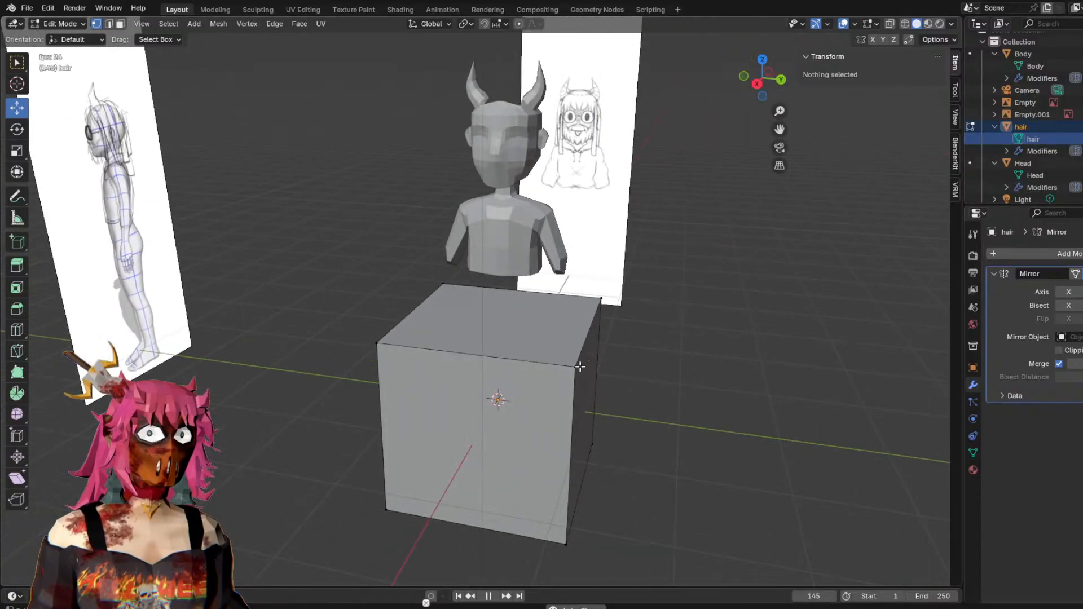
pyautogui.click(575, 367)
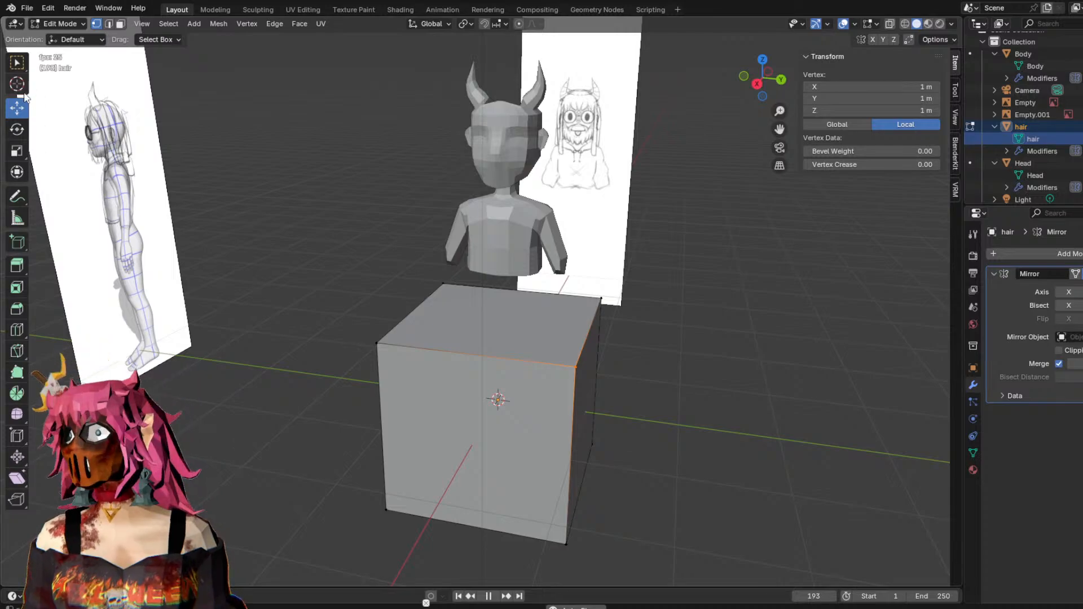
pyautogui.click(14, 64)
pyautogui.click(618, 369)
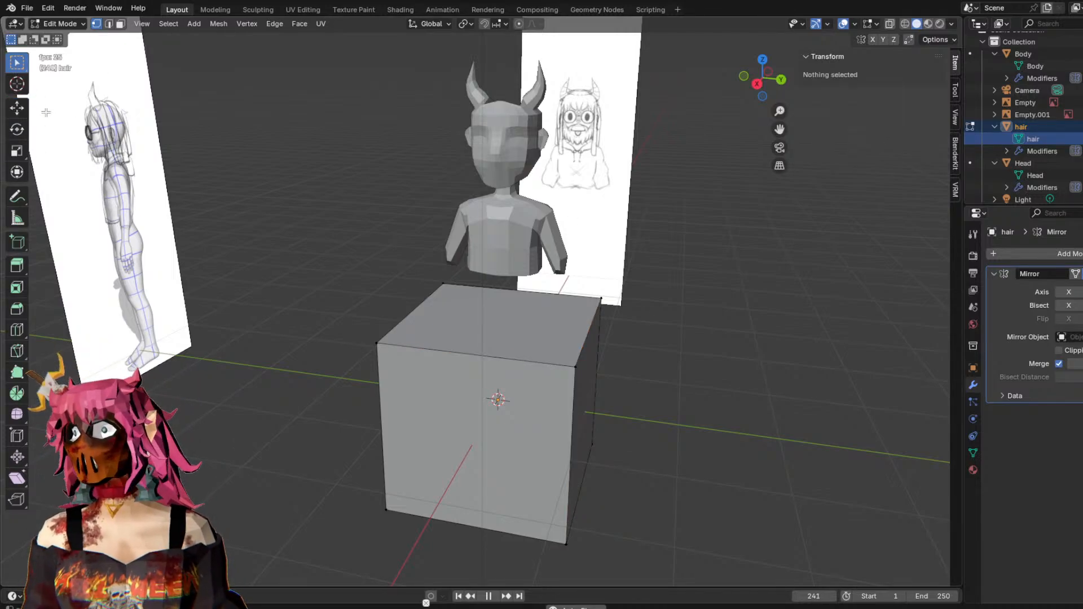
pyautogui.click(17, 107)
pyautogui.click(576, 367)
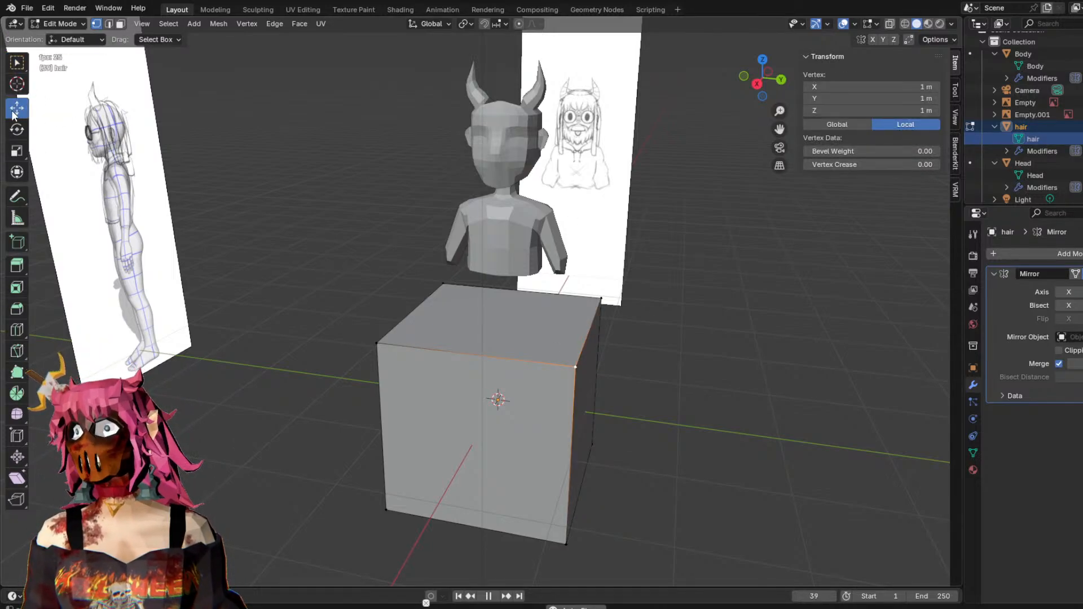
pyautogui.moveTo(587, 374); pyautogui.dragTo(569, 367)
pyautogui.moveTo(339, 296); pyautogui.dragTo(454, 389)
pyautogui.moveTo(362, 357); pyautogui.dragTo(282, 305)
# Switch to Object Mode and set the Move tool's drag action to Active Tool.
pyautogui.moveTo(335, 188); pyautogui.dragTo(450, 266, button='middle')
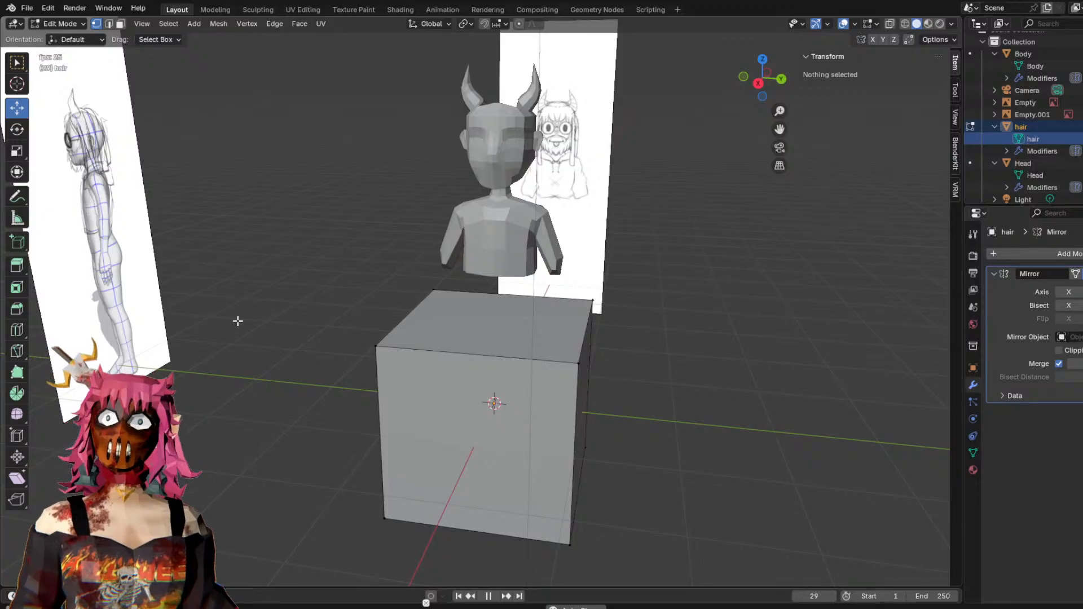
pyautogui.scroll(-3, 636, 341)
pyautogui.moveTo(636, 333); pyautogui.dragTo(597, 322, button='middle')
pyautogui.keyDown('shift'); pyautogui.moveTo(661, 371); pyautogui.dragTo(659, 349, button='middle'); pyautogui.keyUp('shift')
pyautogui.scroll(3, 649, 317)
pyautogui.moveTo(738, 357); pyautogui.dragTo(749, 356, button='middle')
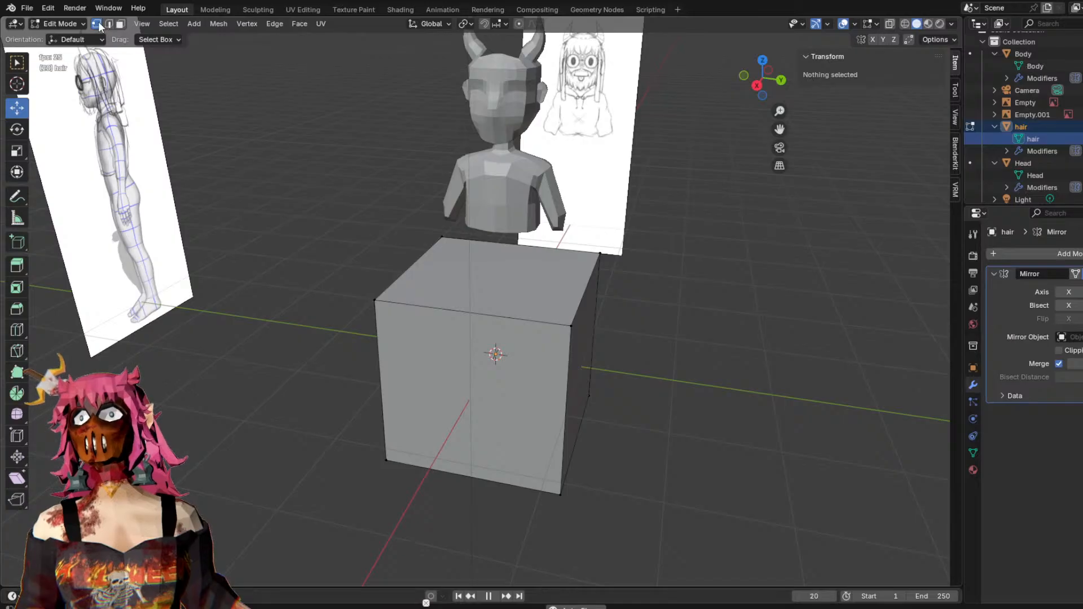
pyautogui.click(67, 23)
pyautogui.click(66, 35)
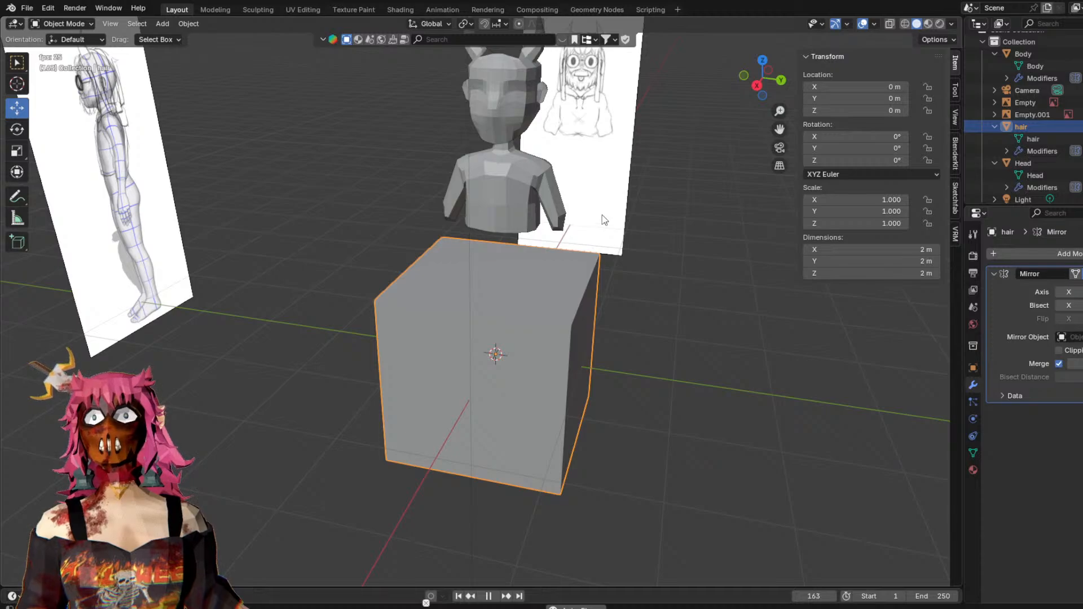
pyautogui.click(158, 39)
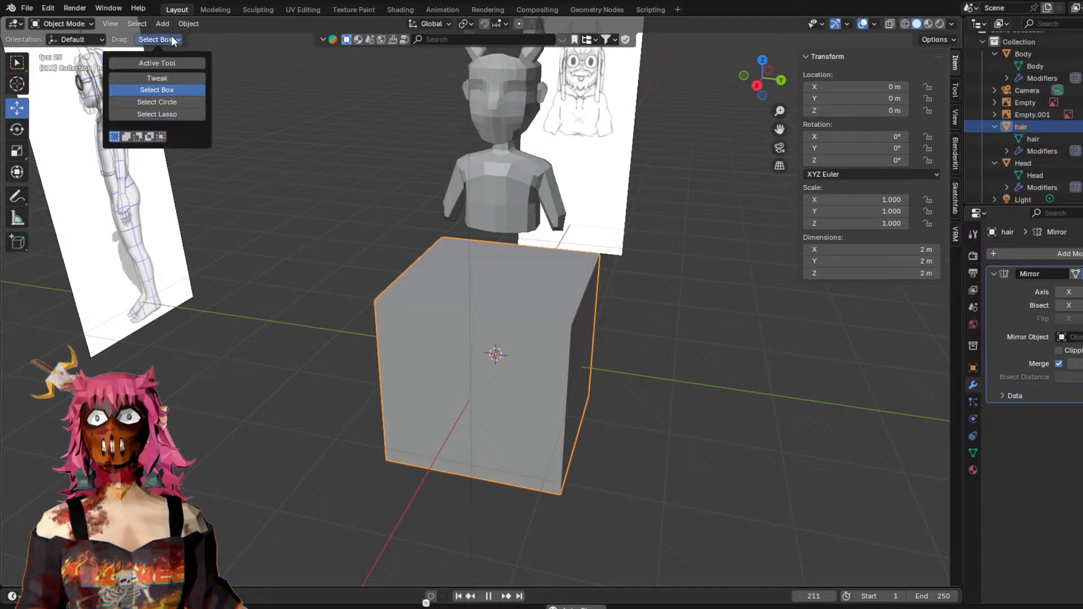
pyautogui.click(174, 63)
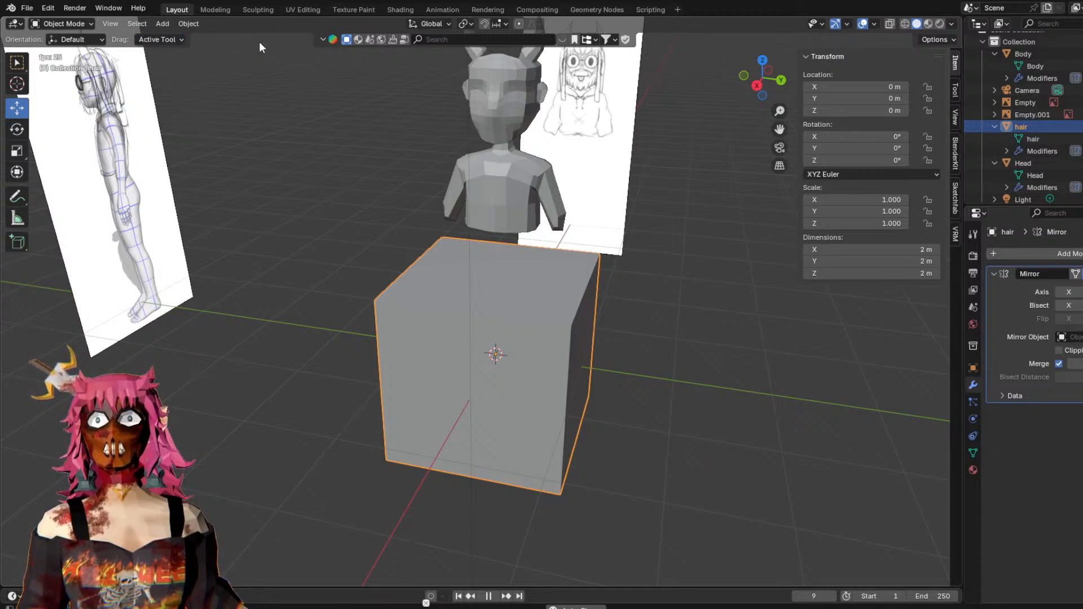
pyautogui.click(259, 42)
# Try moving the hair cube with the Active Tool drag action and clear its location back to the origin.
pyautogui.click(507, 359)
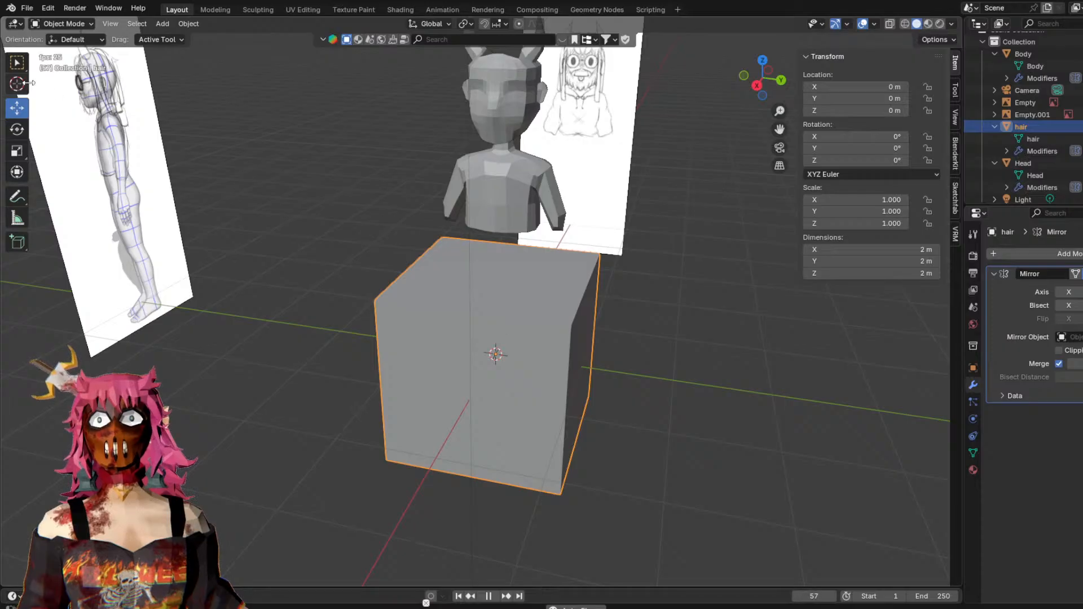
pyautogui.moveTo(571, 296); pyautogui.dragTo(579, 258)
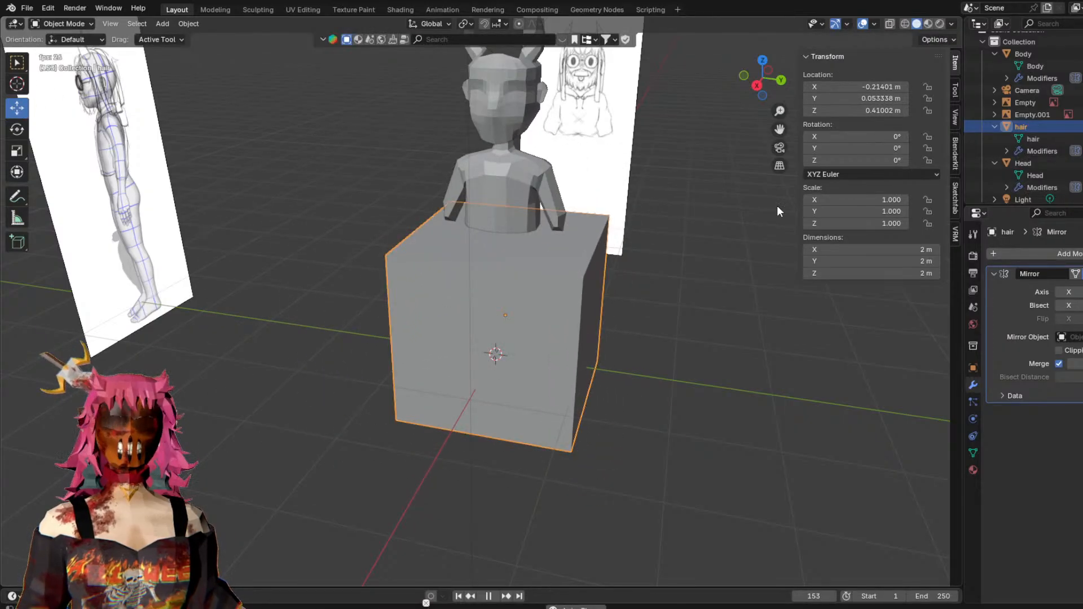
pyautogui.hotkey('alt', 'g')
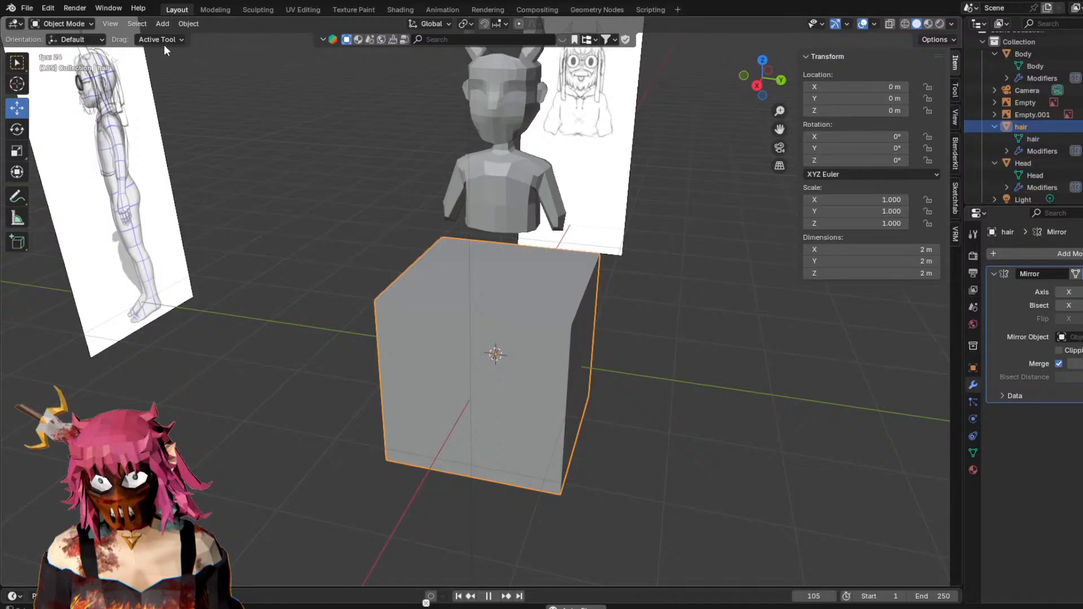
pyautogui.click(164, 40)
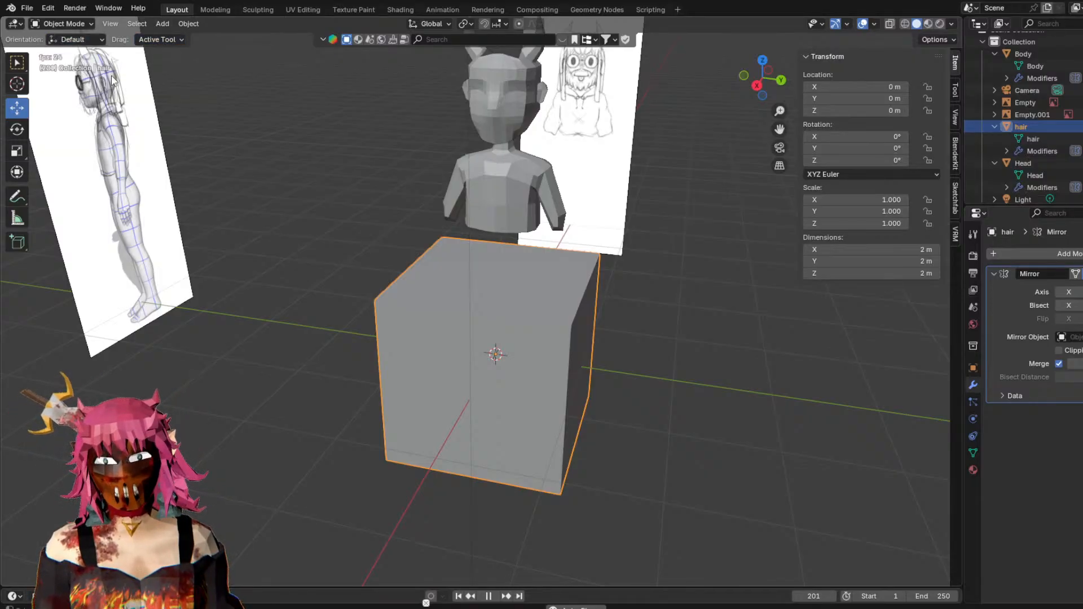
pyautogui.click(131, 55)
pyautogui.click(148, 40)
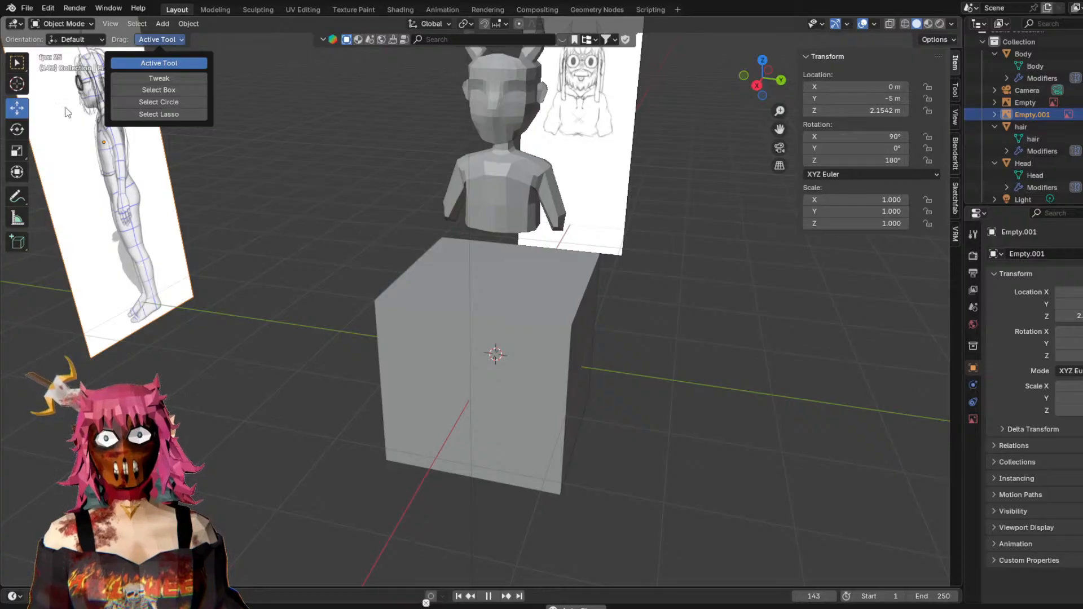
pyautogui.click(467, 318)
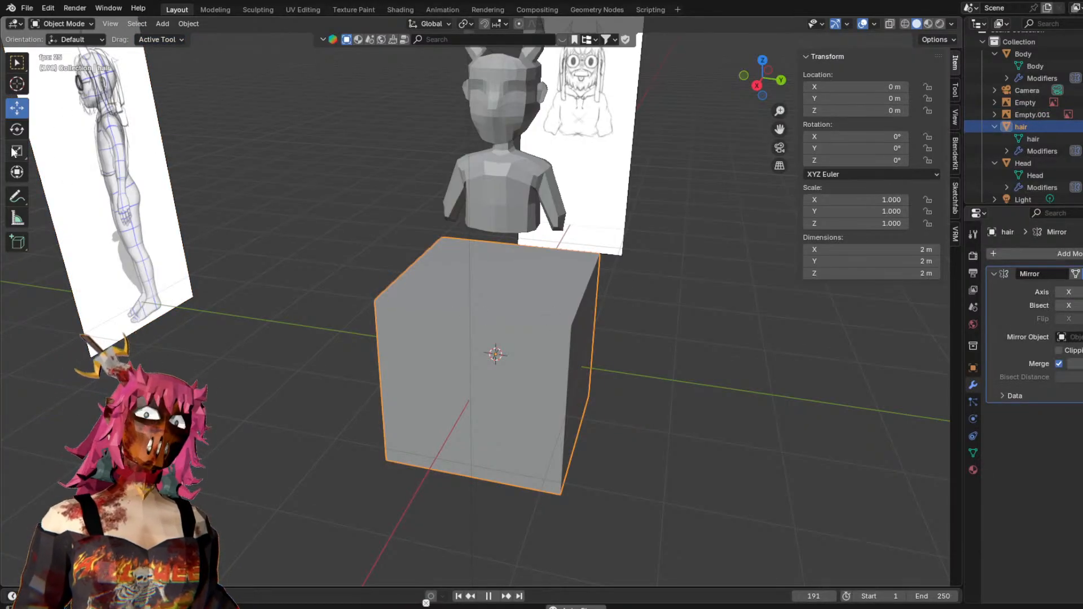
# Enter Edit Mode on the hair cube and turn on Clipping in its Mirror modifier.
pyautogui.click(73, 23)
pyautogui.click(65, 46)
pyautogui.click(566, 329)
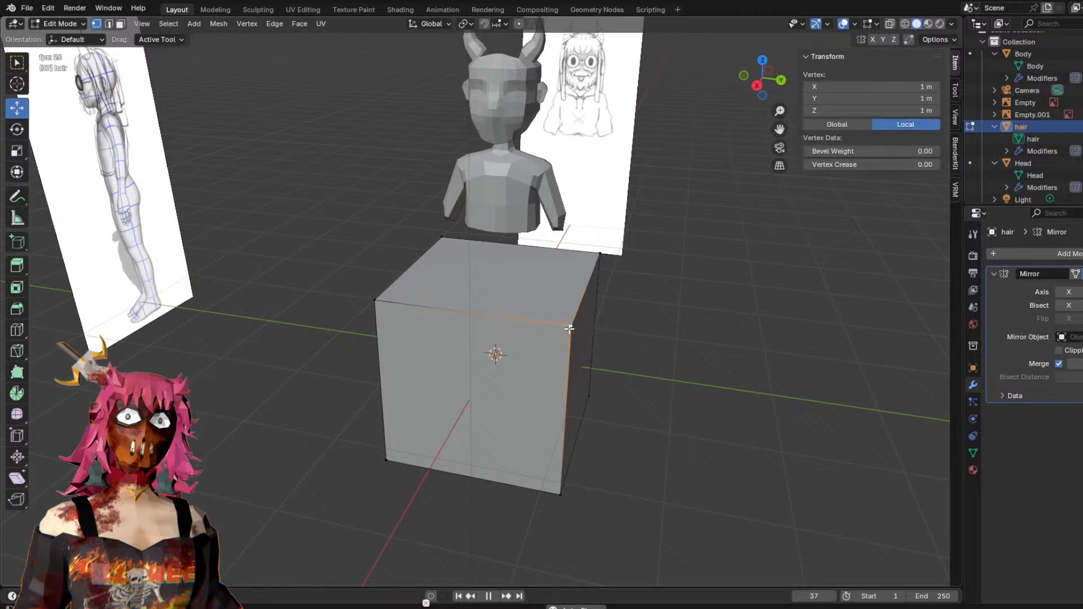
pyautogui.press('g')
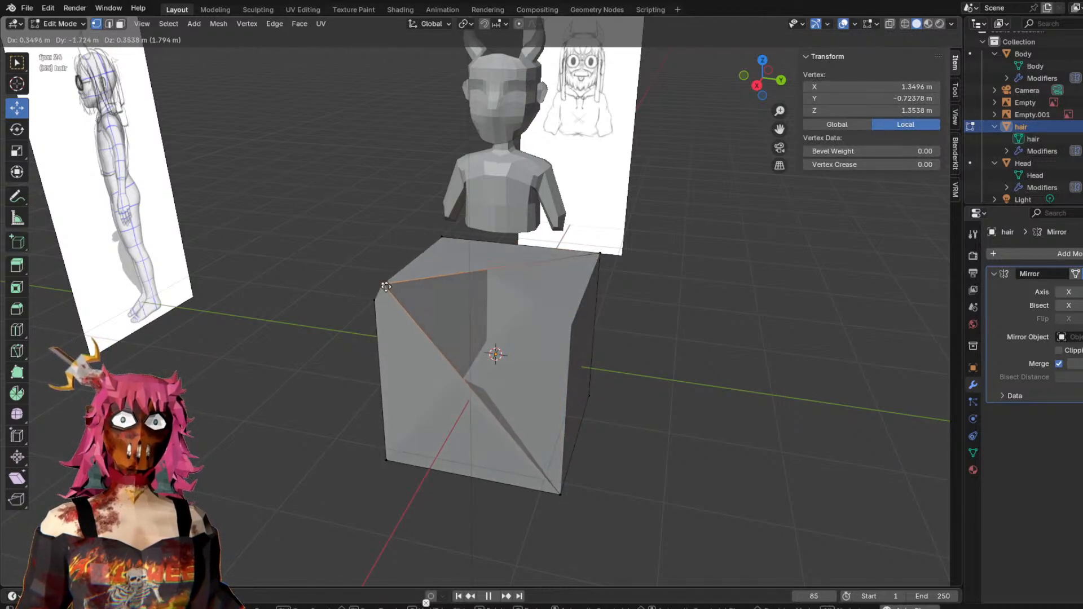
pyautogui.press('Escape')
pyautogui.click(1059, 350)
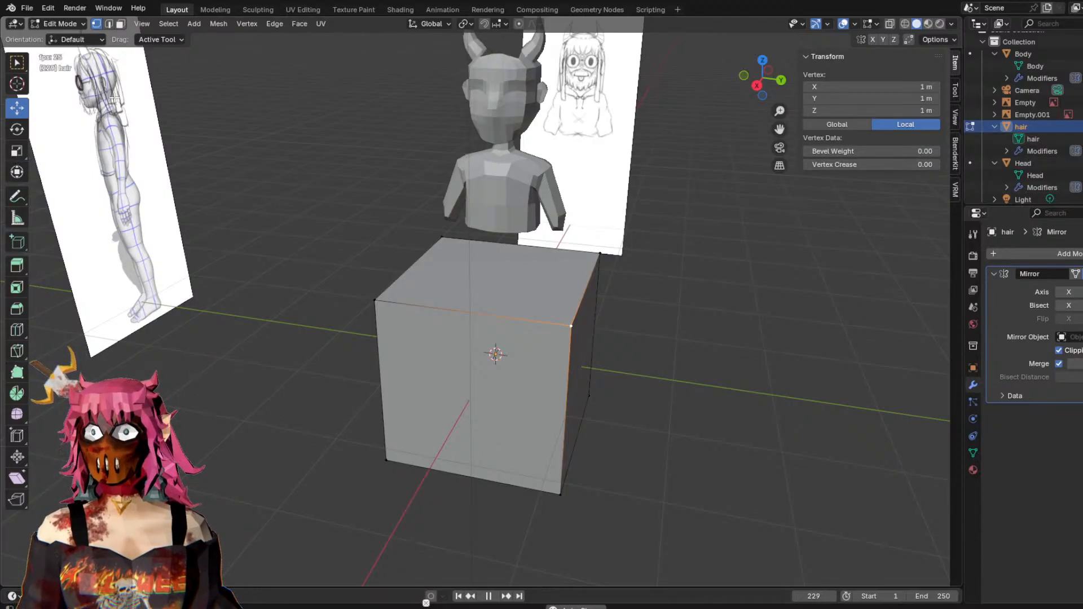
# Try the Tweak and Active Tool drag actions, moving an upper corner vertex and undoing that move.
pyautogui.click(148, 39)
pyautogui.click(155, 76)
pyautogui.click(164, 40)
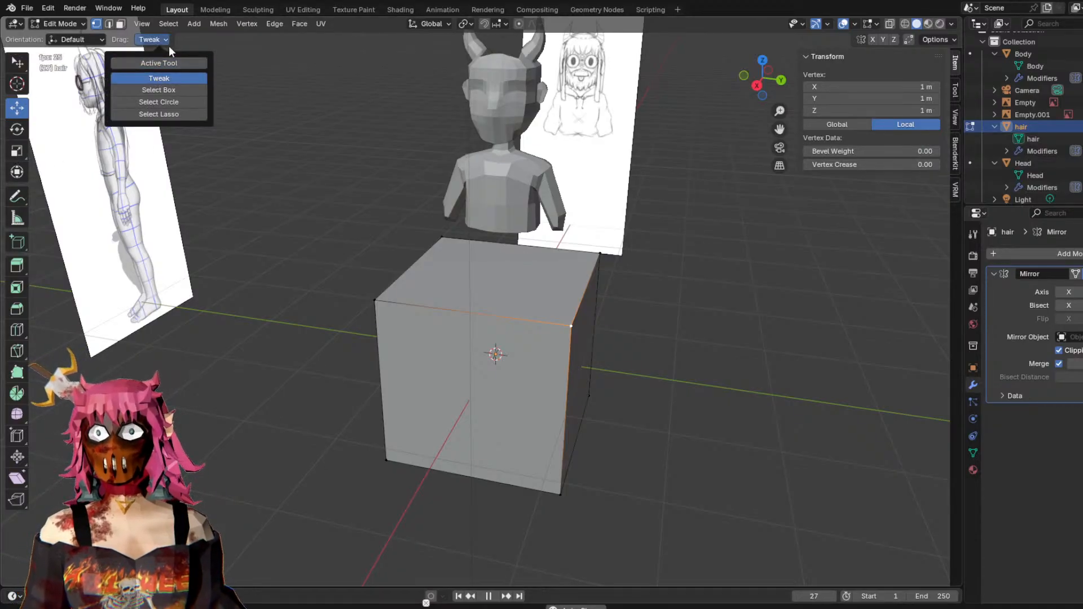
pyautogui.click(176, 63)
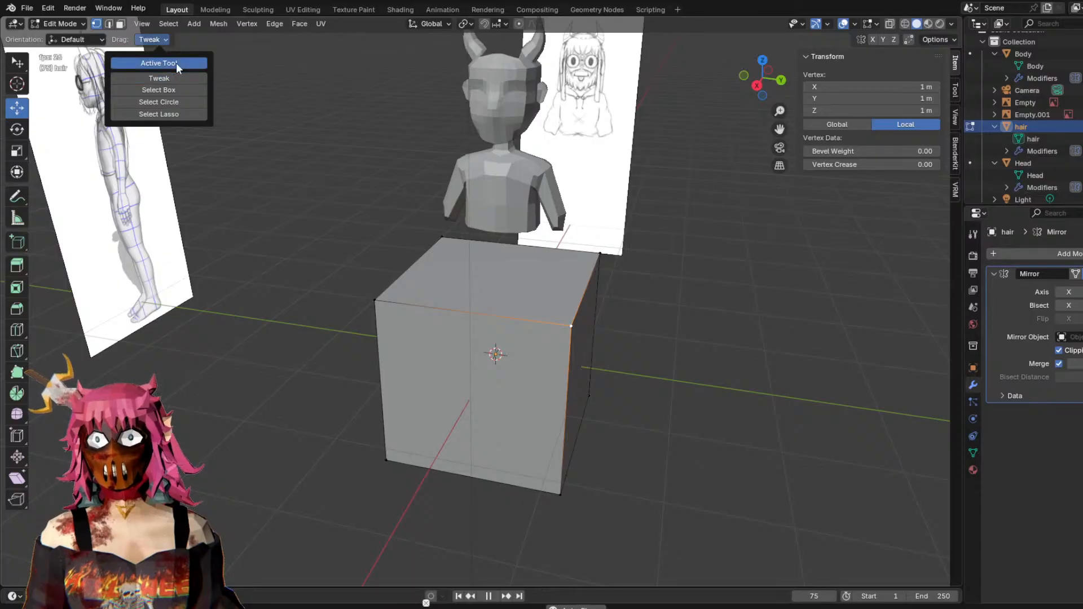
pyautogui.click(268, 85)
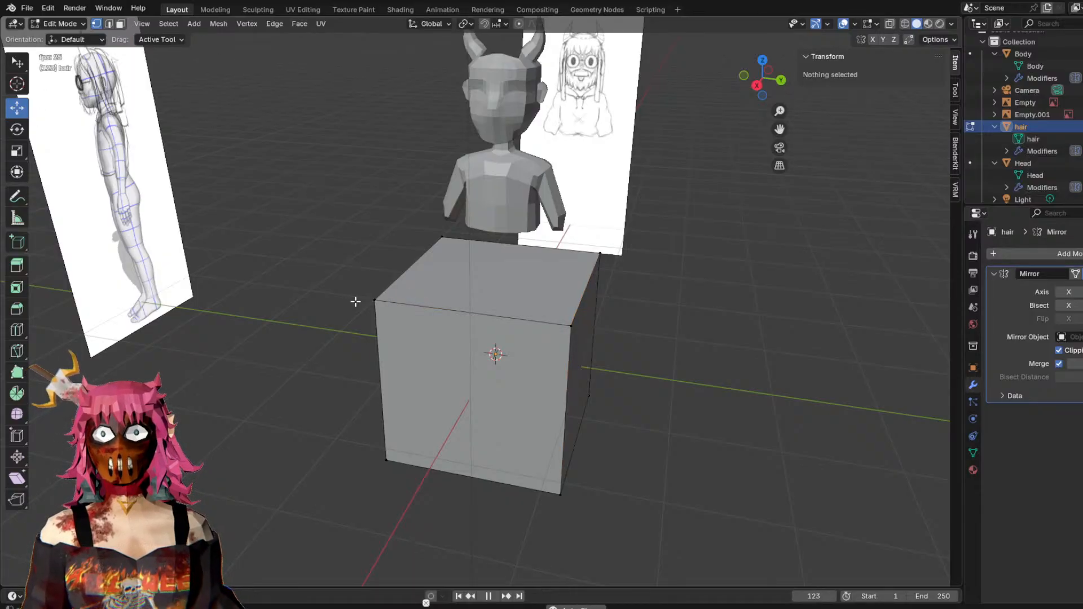
pyautogui.click(375, 301)
pyautogui.moveTo(375, 301); pyautogui.dragTo(419, 369)
pyautogui.hotkey('ctrl', 'z')
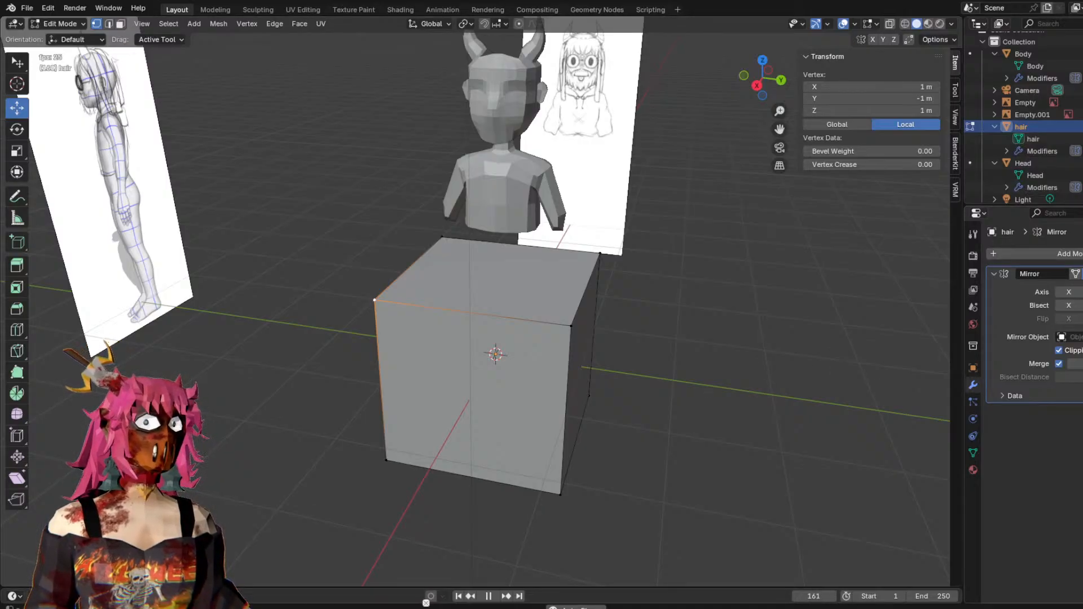
# Circle-select the four vertices of the cube's positive-Y side and move them onto the mirror plane.
pyautogui.press('c')
pyautogui.middleClick(378, 299)
pyautogui.moveTo(597, 258)
pyautogui.mouseDown()
pyautogui.moveTo(565, 507)
pyautogui.moveTo(600, 385)
pyautogui.mouseUp()
pyautogui.rightClick(640, 380)
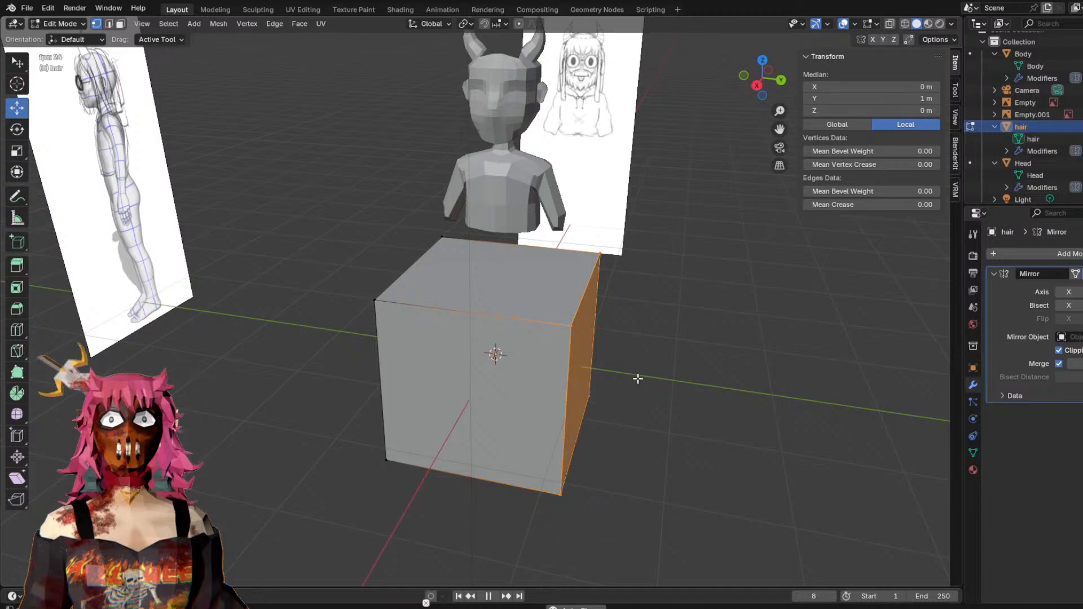
pyautogui.press('g')
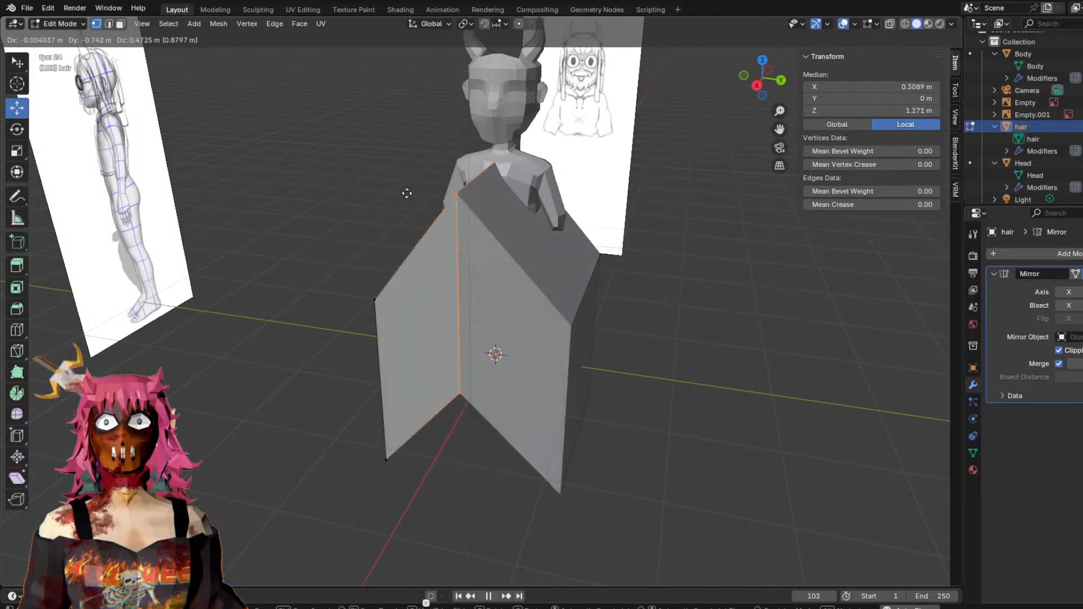
pyautogui.click(399, 222)
# Undo the last change and reposition the selected centre vertices to a median of about X 0.49 m, Z 0.41 m.
pyautogui.moveTo(399, 222); pyautogui.dragTo(637, 242, button='middle')
pyautogui.hotkey('ctrl', 'z')
pyautogui.scroll(2, 697, 251)
pyautogui.press('g')
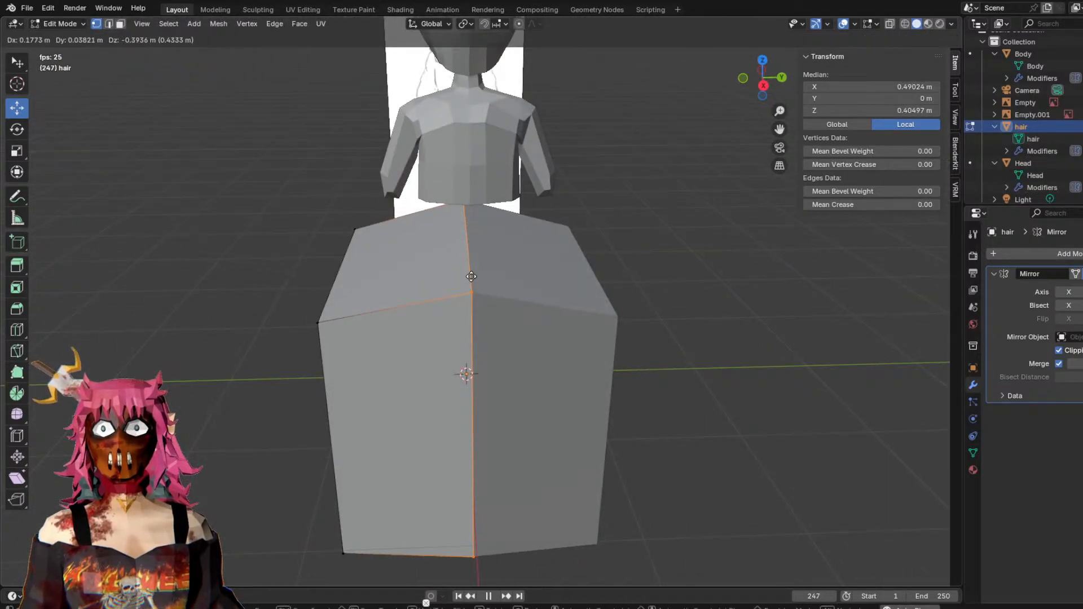
pyautogui.click(467, 276)
# Set the drag action to Tweak and try moving the upper front vertex on the mirror plane.
pyautogui.click(158, 39)
pyautogui.click(168, 75)
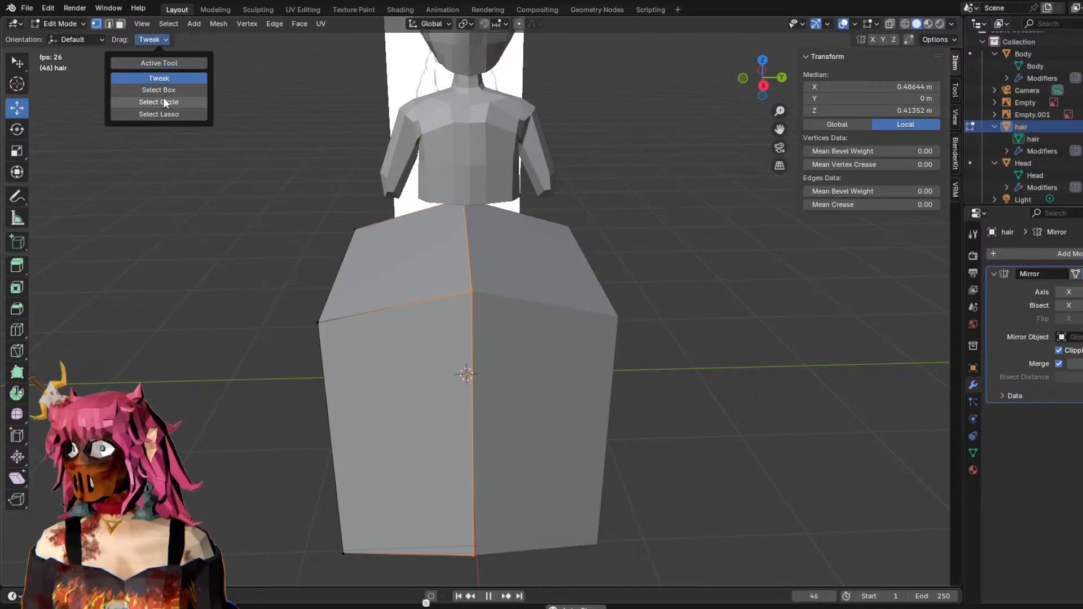
pyautogui.click(515, 286)
pyautogui.click(474, 288)
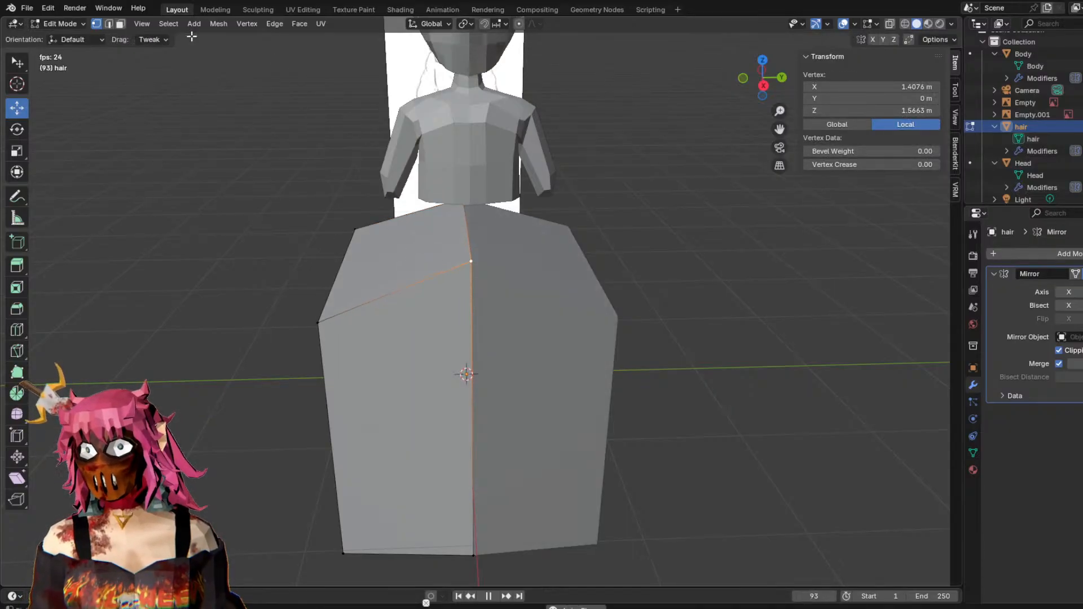
# Clear the vertex selection and change the drag action to Select Box, finishing with Active Tool.
pyautogui.click(165, 42)
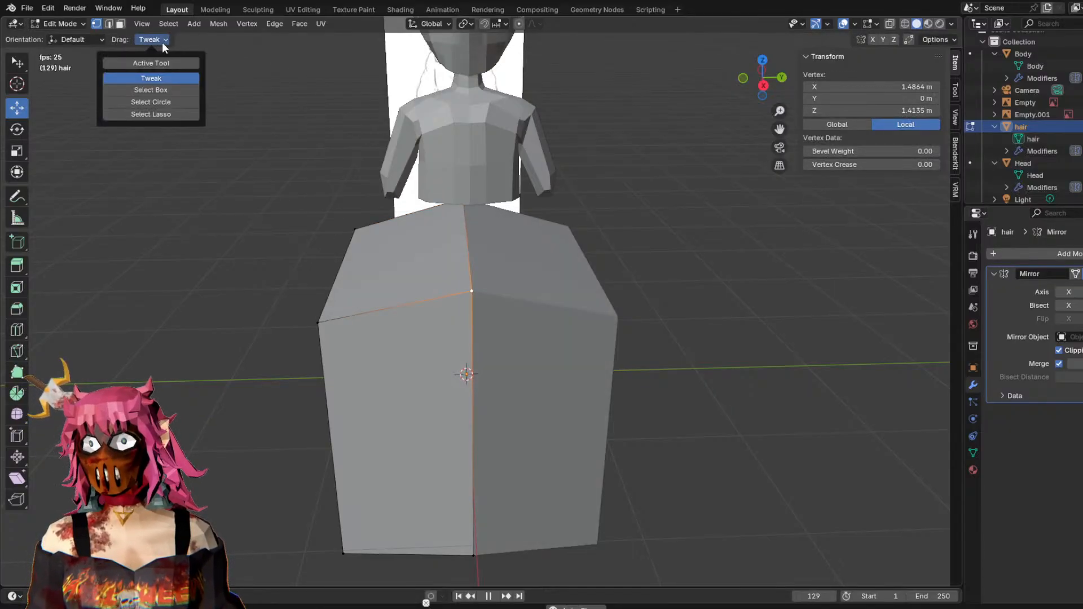
pyautogui.click(164, 88)
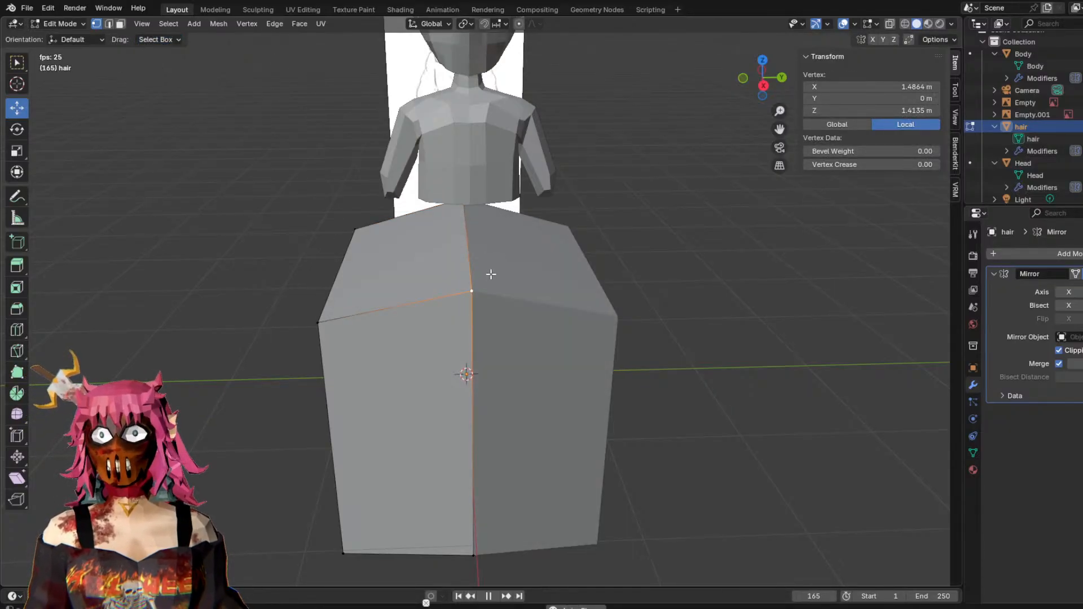
pyautogui.click(157, 39)
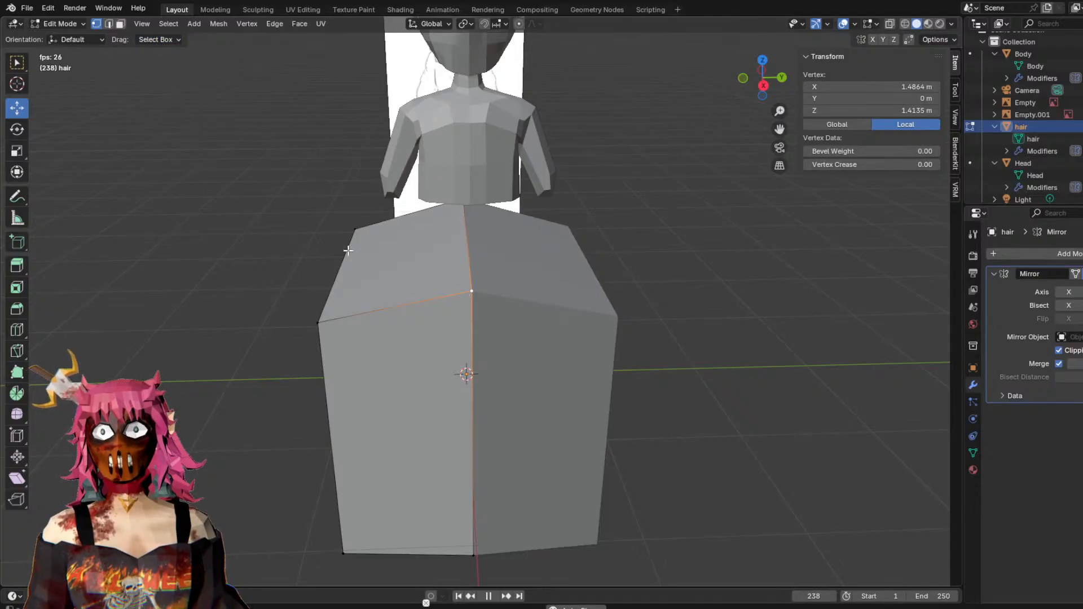
pyautogui.hotkey('alt', 'a')
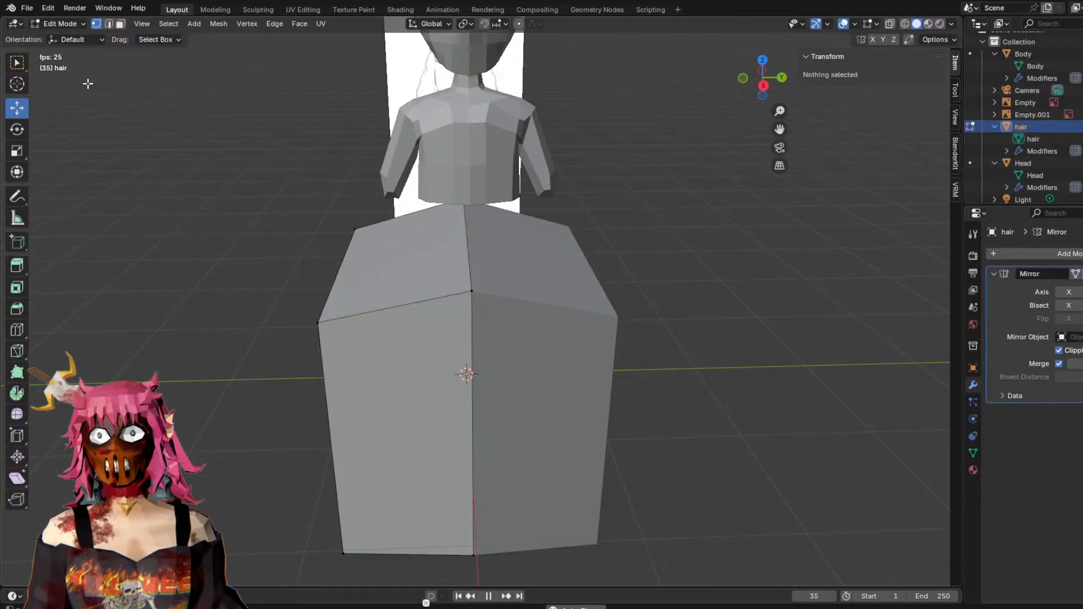
pyautogui.click(156, 40)
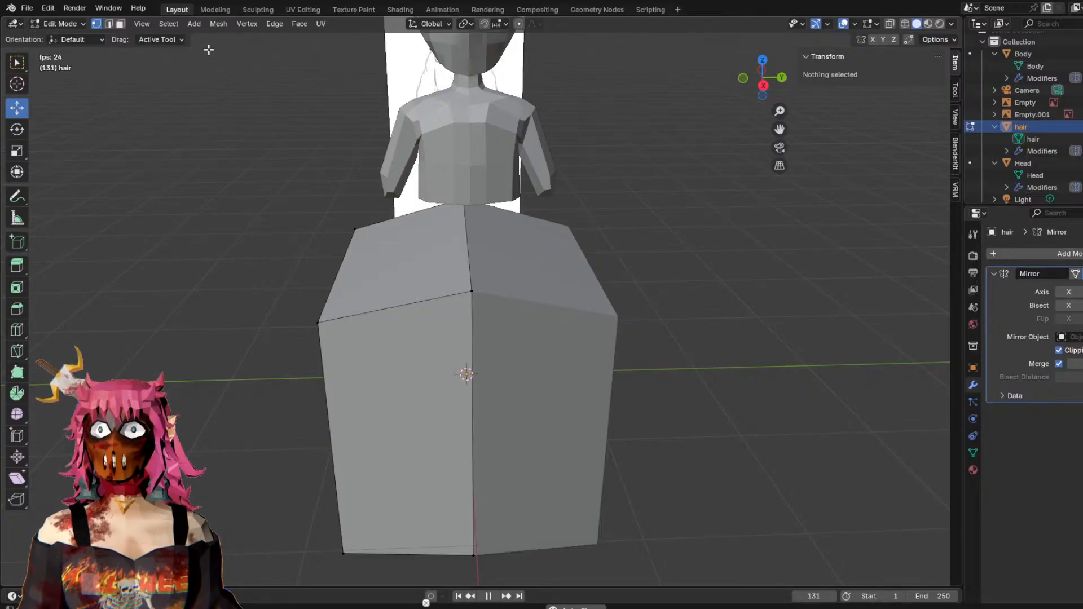
pyautogui.click(92, 42)
pyautogui.click(93, 42)
# Switch to Object Mode, move the hair mesh to about X 0.20 m, Y -0.10 m, Z 0.72 m, and deselect it.
pyautogui.click(62, 23)
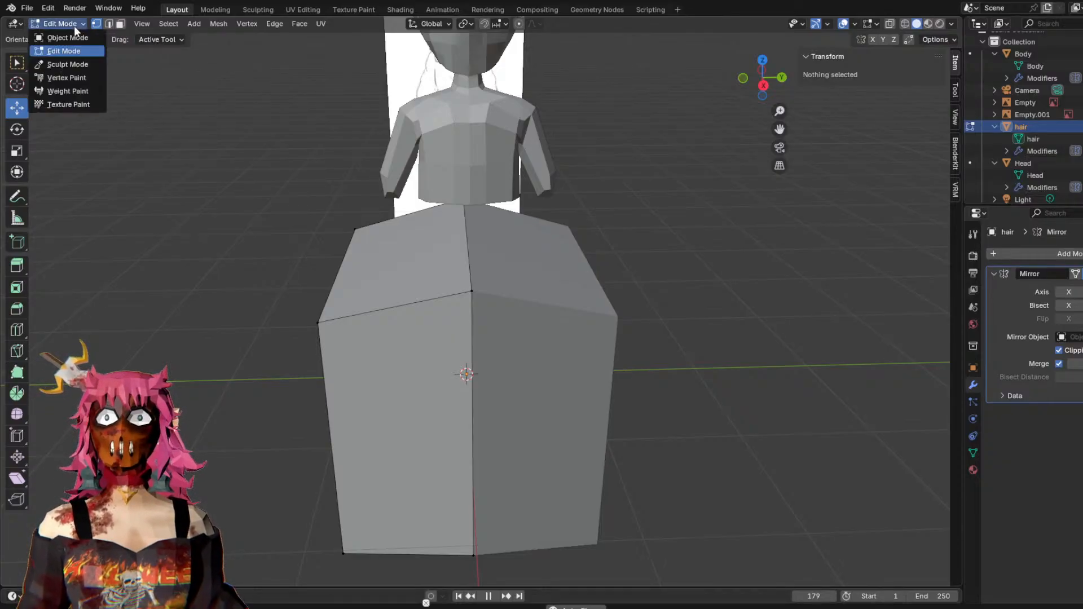
pyautogui.click(85, 35)
pyautogui.moveTo(510, 277); pyautogui.dragTo(467, 202)
pyautogui.moveTo(467, 203); pyautogui.dragTo(569, 246, button='middle')
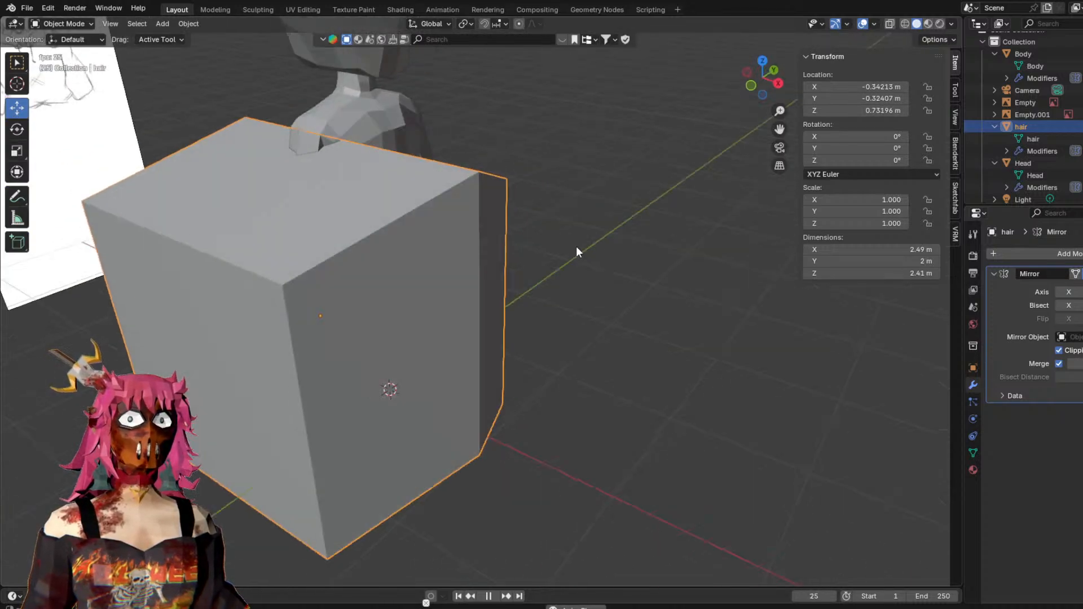
pyautogui.scroll(4, 350, 223)
pyautogui.scroll(-6, 466, 218)
pyautogui.moveTo(346, 255); pyautogui.dragTo(397, 256)
pyautogui.moveTo(641, 176); pyautogui.dragTo(564, 158, button='middle')
pyautogui.click(429, 24)
pyautogui.click(625, 271)
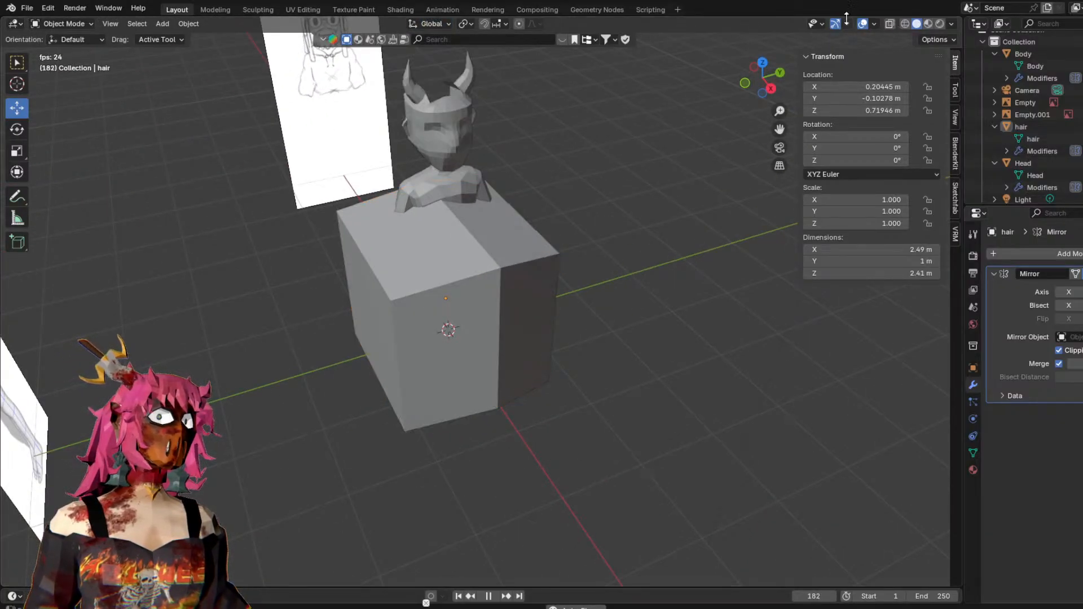
# Select the hair mesh and move it up toward the head, to about X 0.11 m, Y 0.39 m, Z 1.42 m.
pyautogui.moveTo(487, 123); pyautogui.dragTo(663, 276, button='middle')
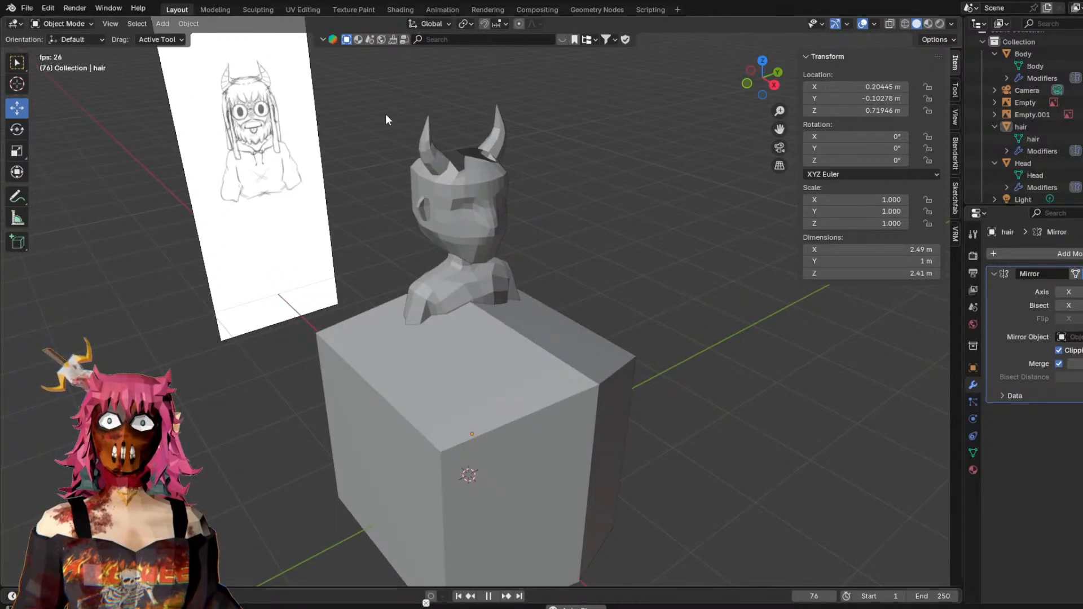
pyautogui.click(474, 378)
pyautogui.press('g')
pyautogui.click(499, 335)
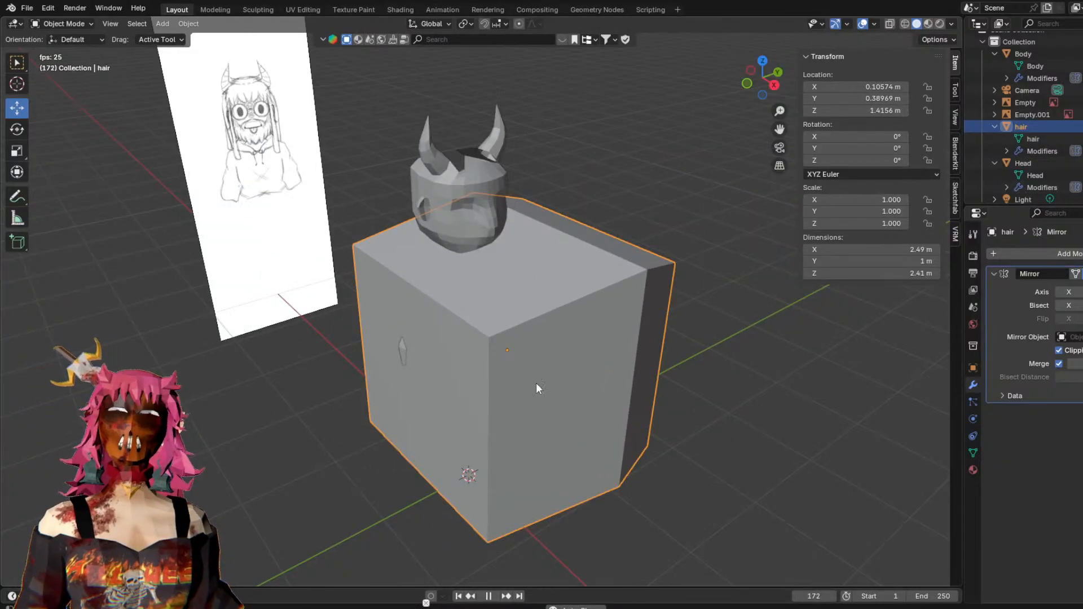
# Move the hair object freely to about X -0.19 m, Y -0.26 m, Z 1.31 m.
pyautogui.press('g')
pyautogui.click(517, 416)
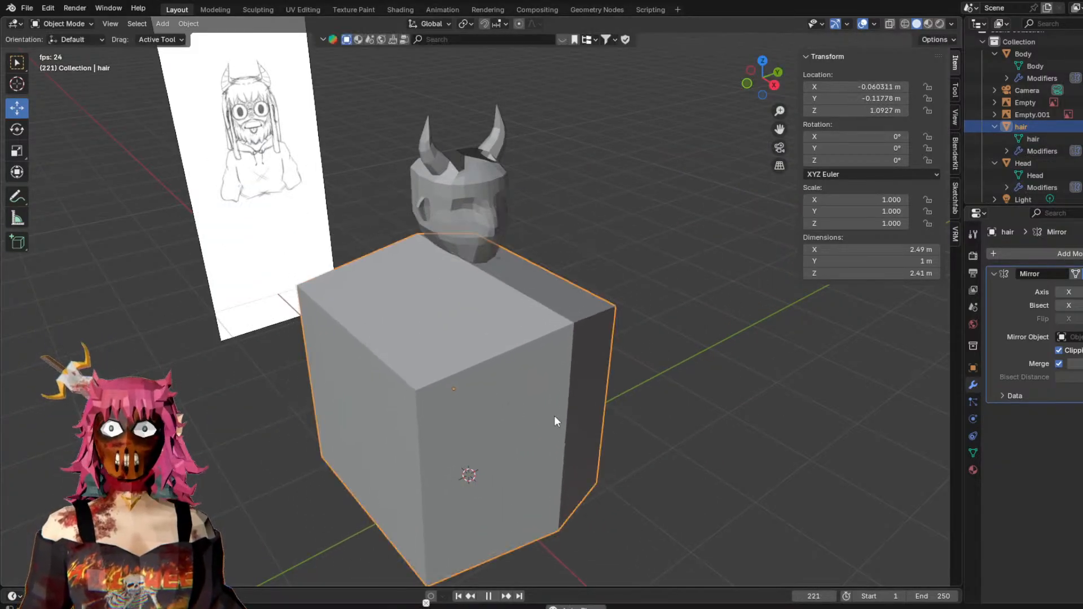
pyautogui.press('KP_3')
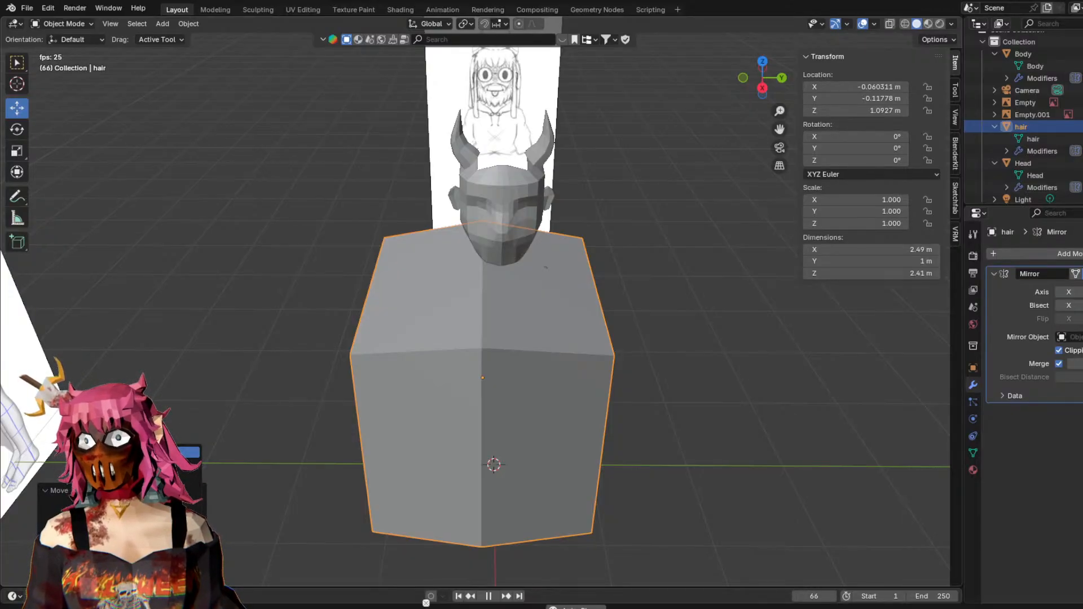
pyautogui.moveTo(463, 465); pyautogui.dragTo(447, 438)
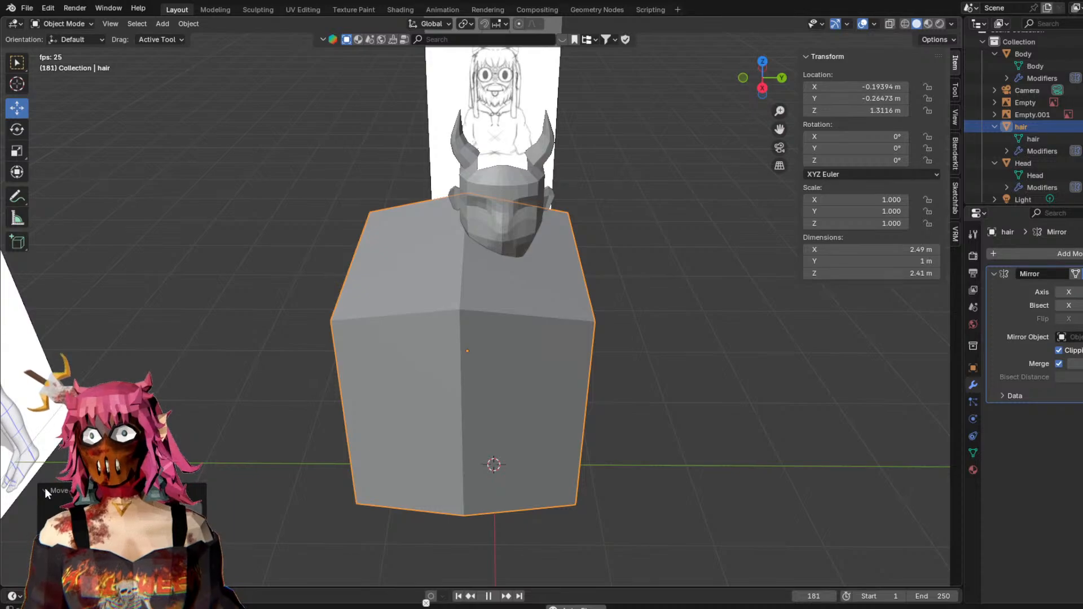
# Set the hair object's X, Y and Z location to 0 m.
pyautogui.moveTo(476, 375); pyautogui.dragTo(649, 411, button='middle')
pyautogui.click(895, 87)
pyautogui.write('0')
pyautogui.press('Return')
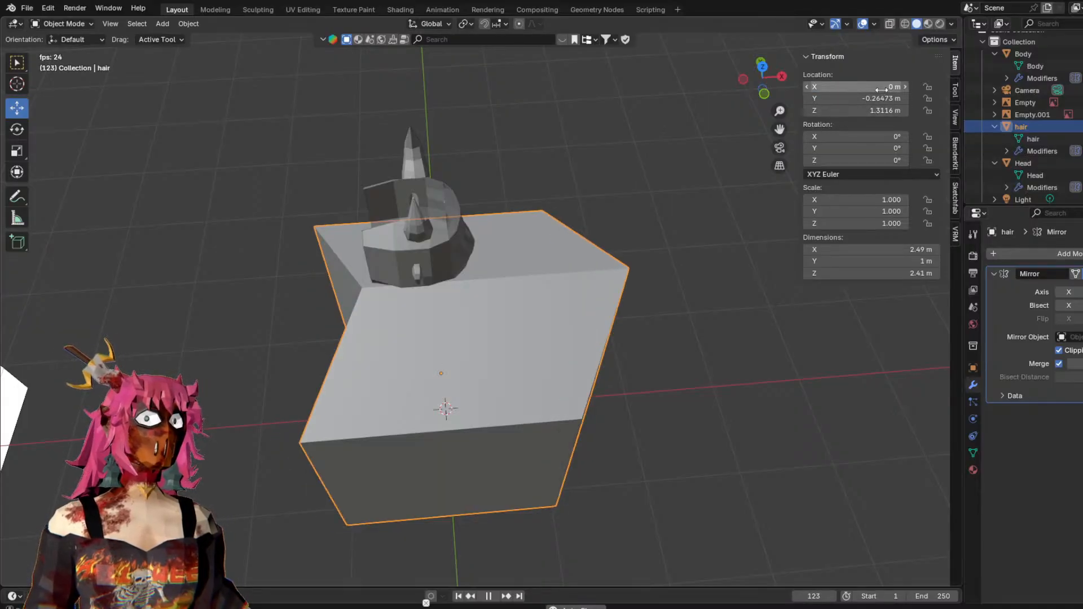
pyautogui.click(876, 98)
pyautogui.write('0')
pyautogui.press('Return')
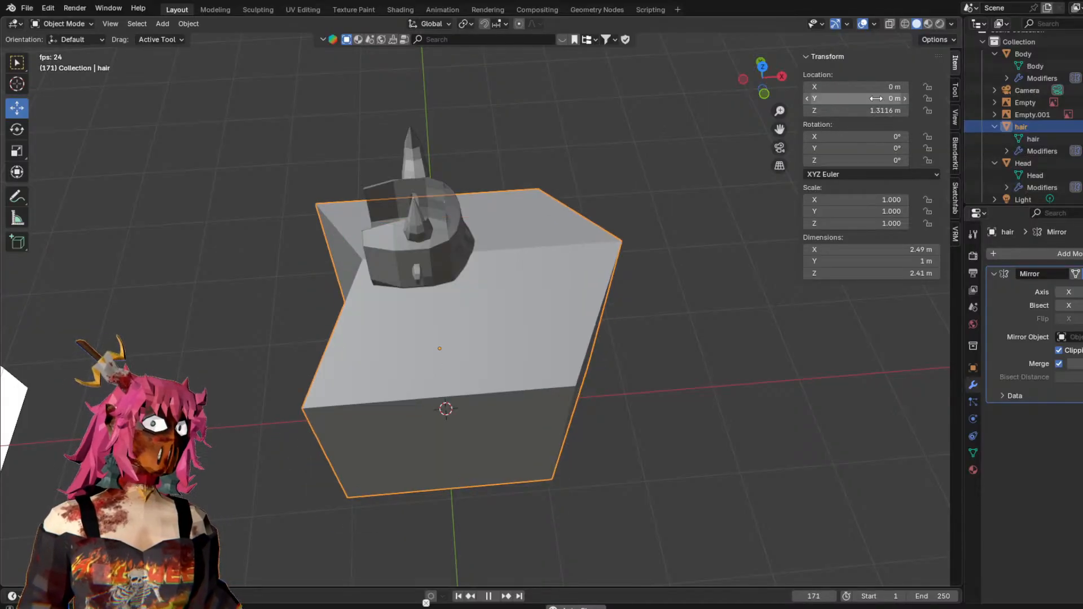
pyautogui.click(873, 110)
pyautogui.write('0')
pyautogui.press('Return')
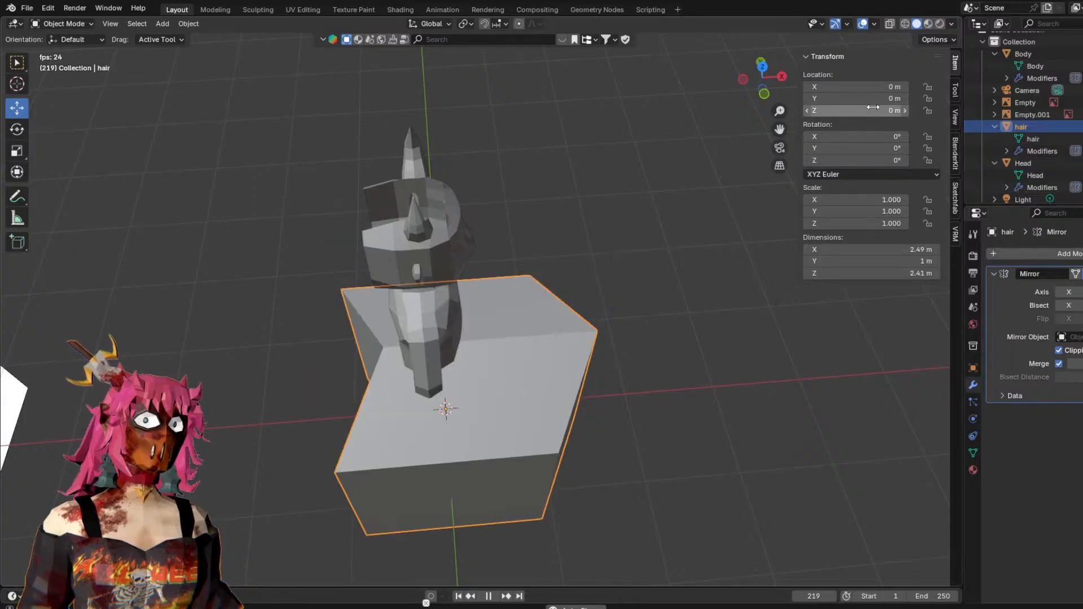
# Deselect the hair object and save the file.
pyautogui.moveTo(666, 269); pyautogui.dragTo(605, 272, button='middle')
pyautogui.keyDown('shift'); pyautogui.moveTo(642, 420); pyautogui.dragTo(675, 285, button='middle'); pyautogui.keyUp('shift')
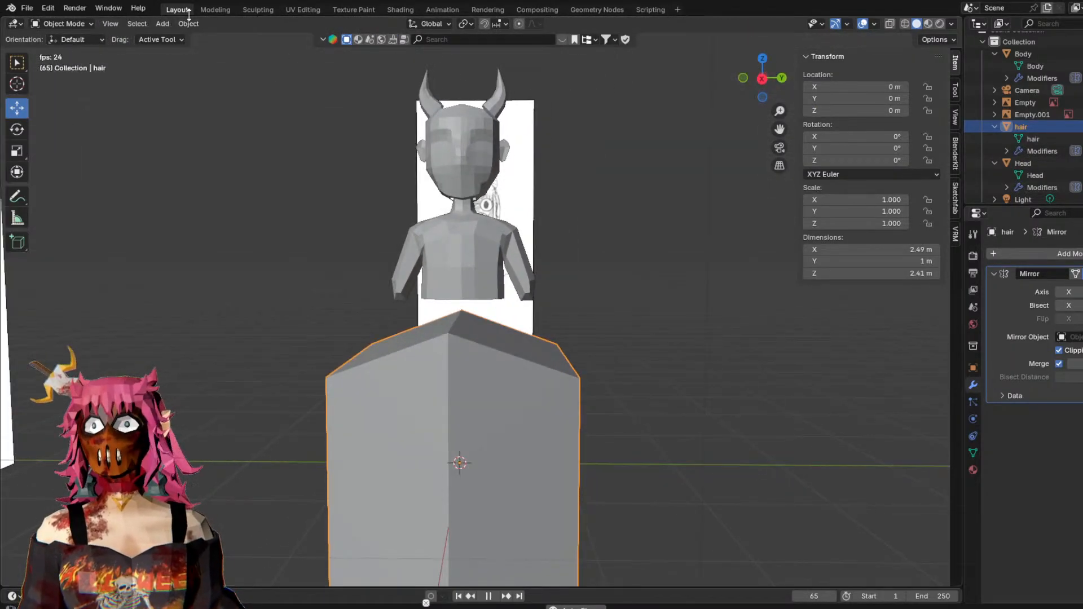
pyautogui.click(14, 10)
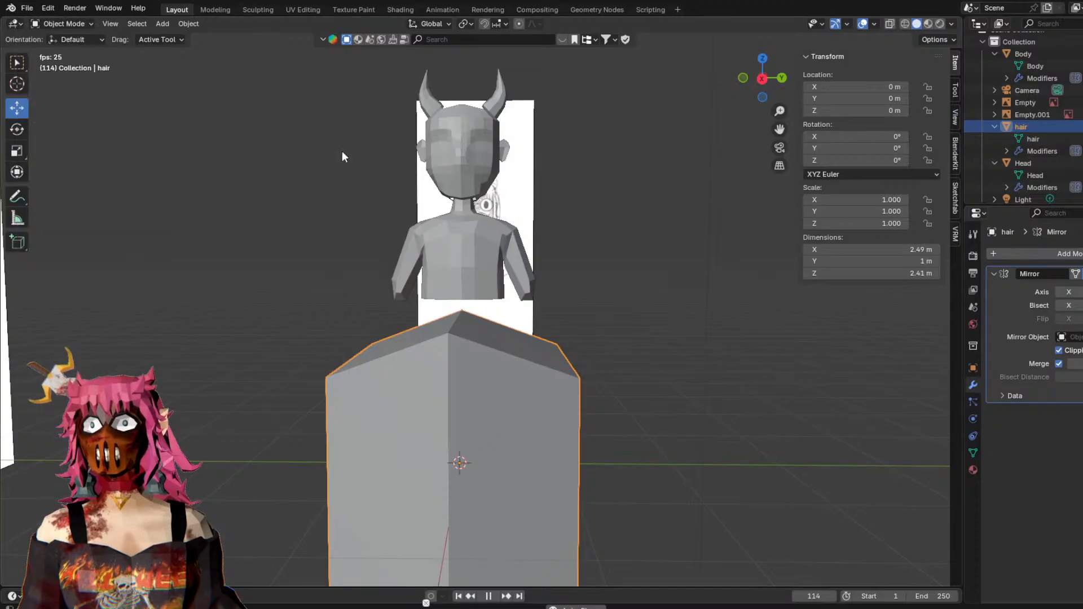
pyautogui.click(222, 309)
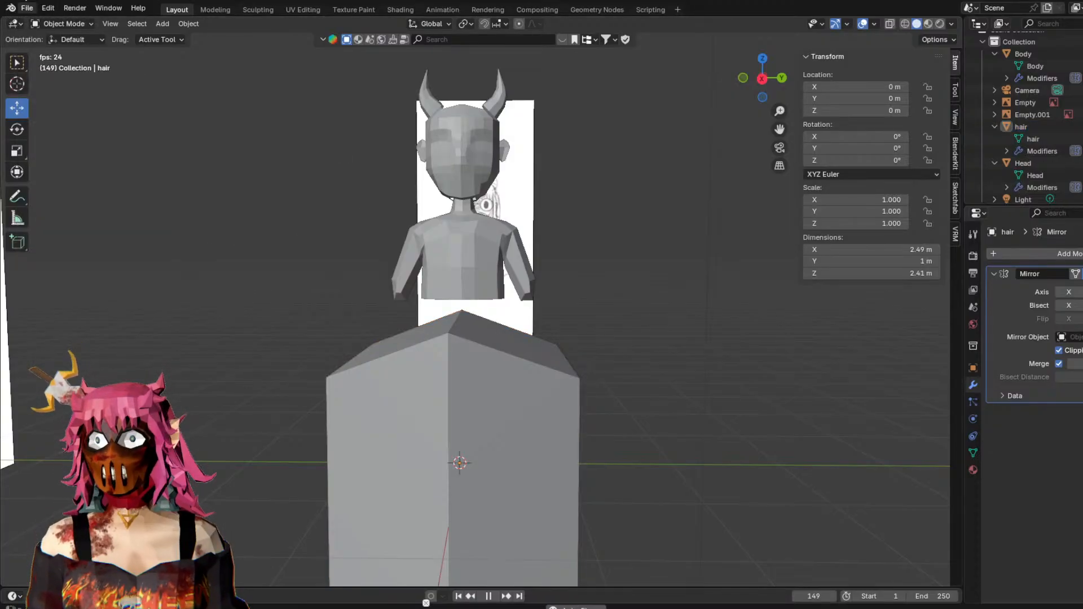
pyautogui.click(27, 8)
pyautogui.click(48, 84)
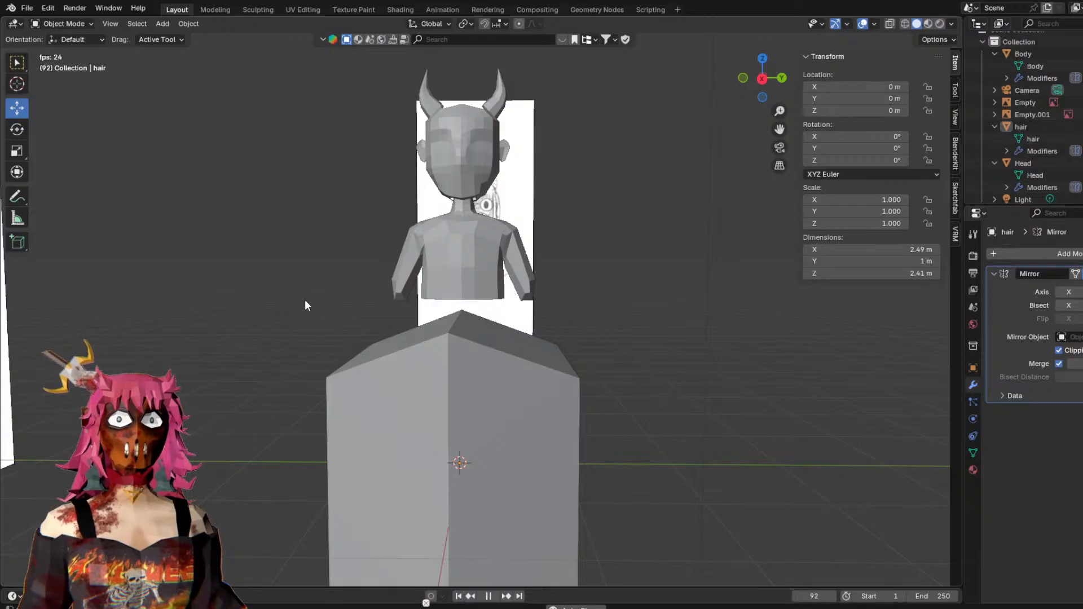
pyautogui.moveTo(873, 428); pyautogui.dragTo(661, 347, button='middle')
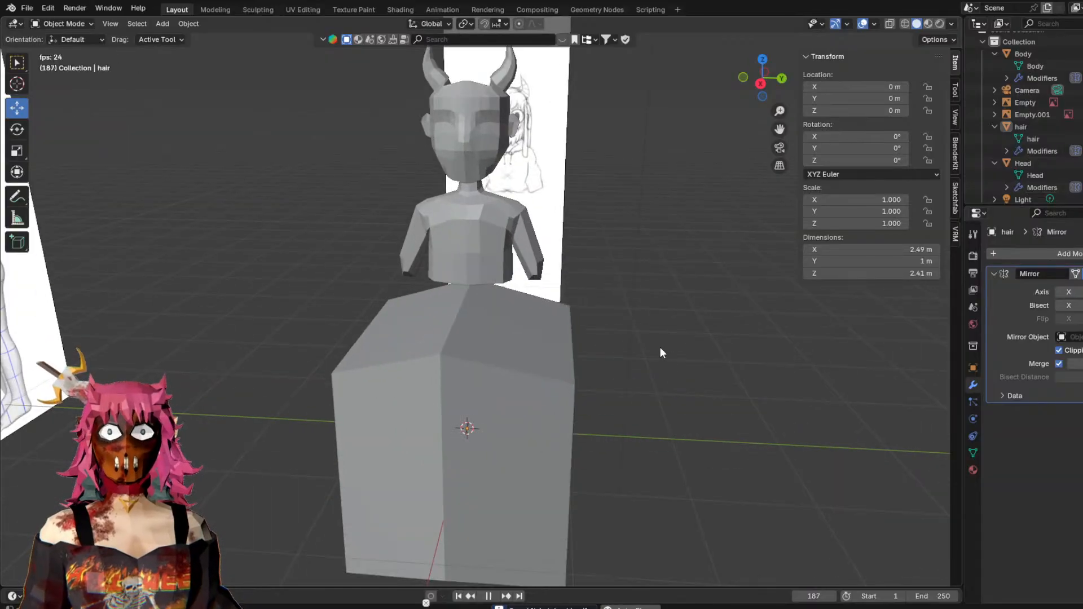
# Delete the hair object from the scene.
pyautogui.click(466, 432)
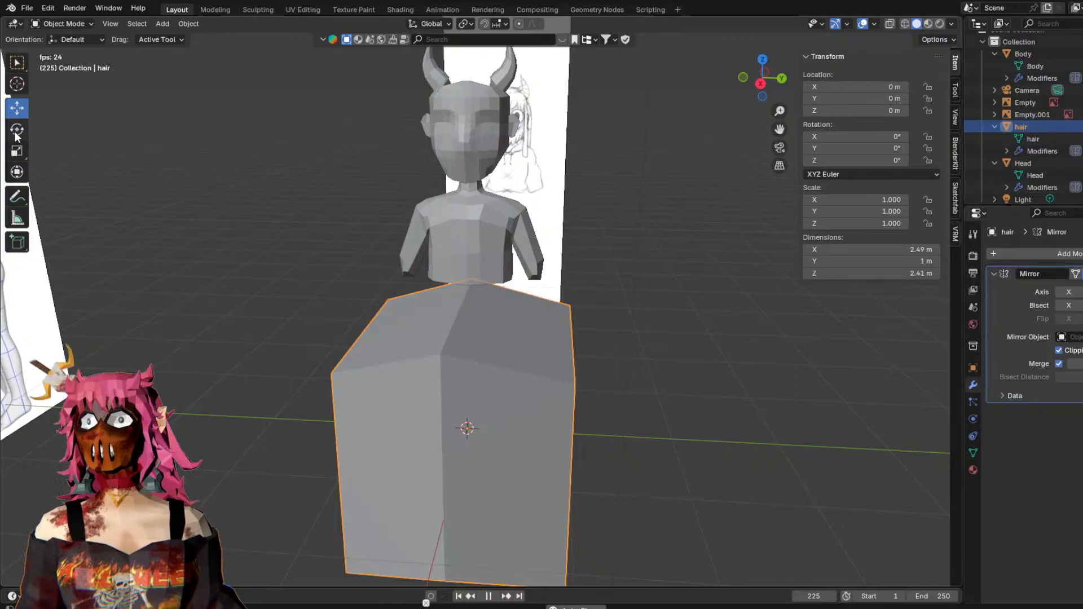
pyautogui.moveTo(439, 348); pyautogui.dragTo(425, 265)
pyautogui.rightClick(479, 313)
pyautogui.click(421, 314)
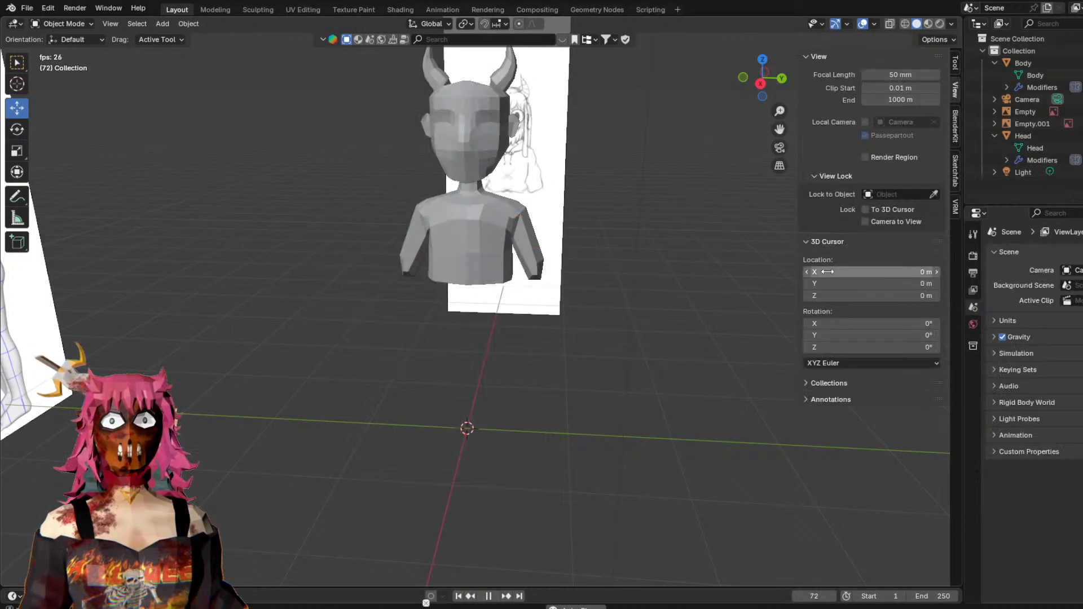
# Select the head and switch it to Edit Mode.
pyautogui.moveTo(299, 220); pyautogui.dragTo(227, 185, button='middle')
pyautogui.scroll(4, 228, 62)
pyautogui.moveTo(231, 59); pyautogui.dragTo(256, 92, button='middle')
pyautogui.scroll(-3, 457, 146)
pyautogui.click(474, 154)
pyautogui.moveTo(567, 175); pyautogui.dragTo(590, 158, button='middle')
pyautogui.keyDown('shift'); pyautogui.moveTo(590, 158); pyautogui.dragTo(601, 283, button='middle'); pyautogui.keyUp('shift')
pyautogui.click(504, 195)
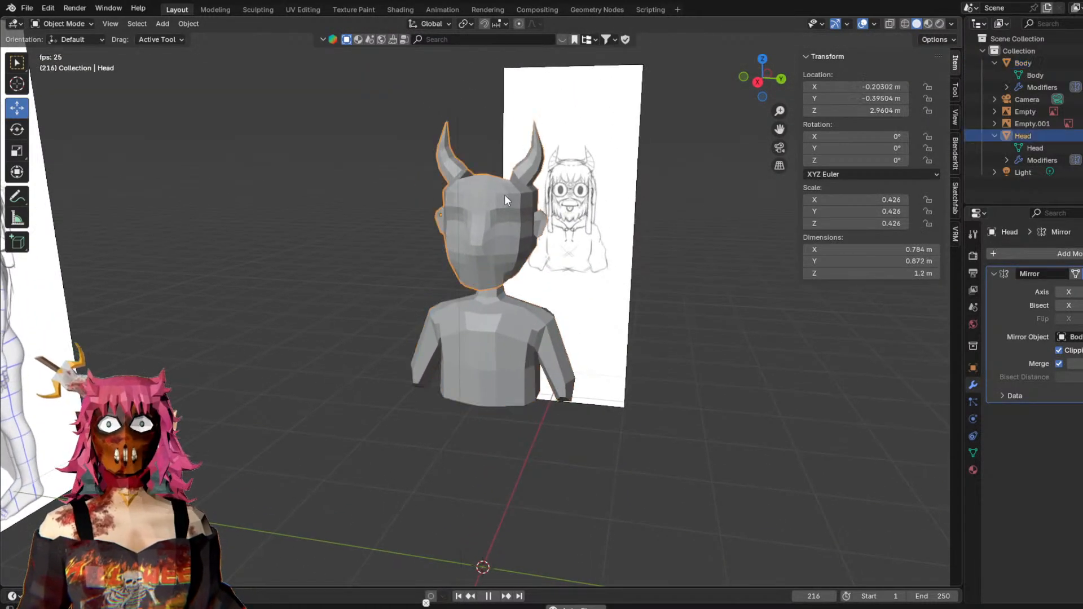
pyautogui.scroll(2, 638, 200)
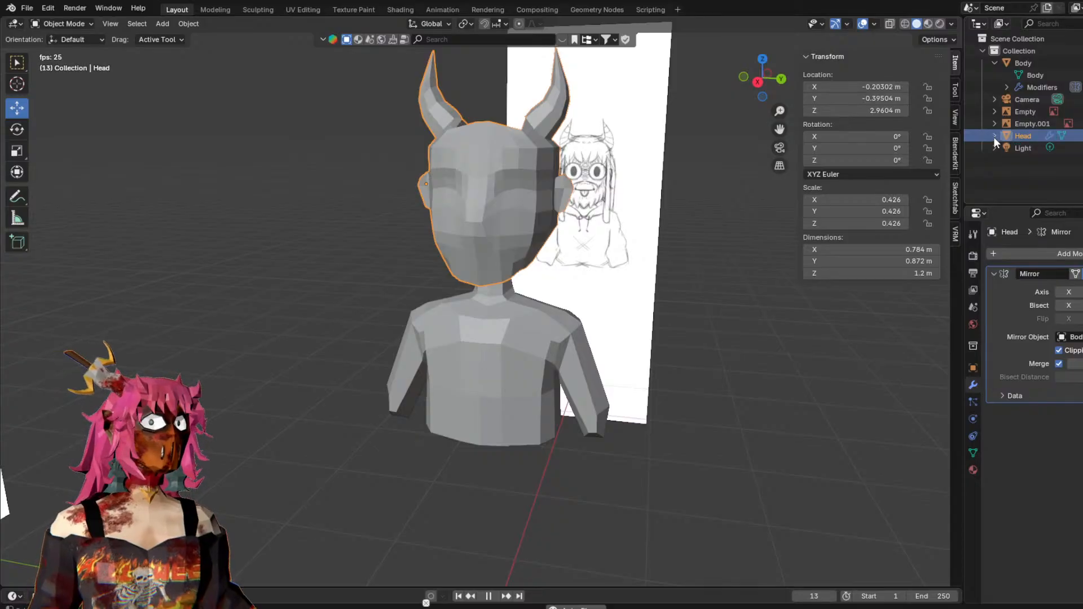
pyautogui.click(62, 23)
pyautogui.click(57, 49)
# Try to move the vertex on the head's centre line between the eyebrows.
pyautogui.click(477, 172)
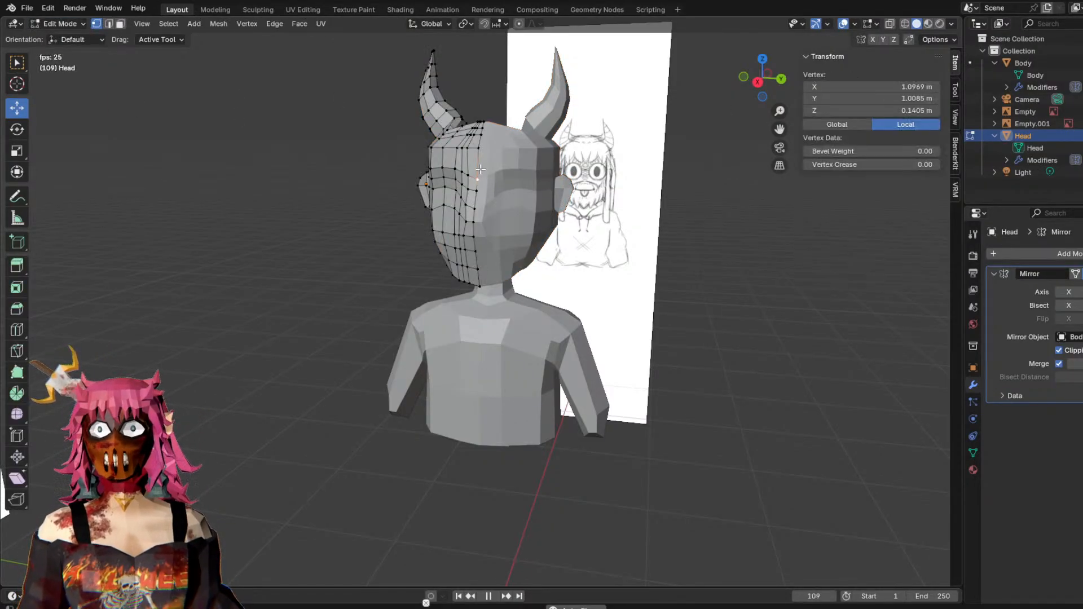
pyautogui.press('g')
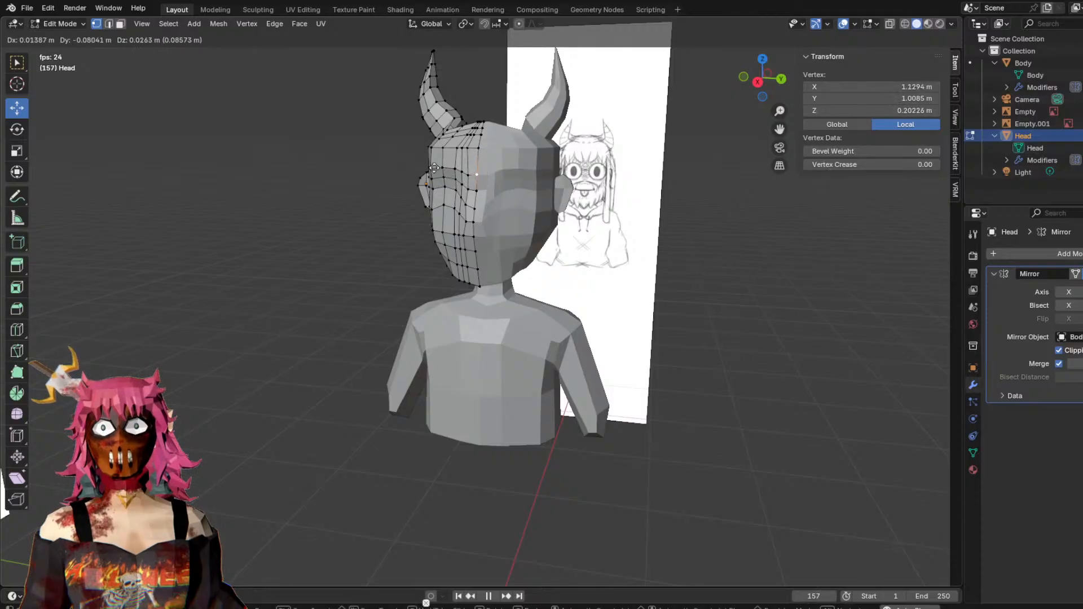
pyautogui.click(479, 157)
pyautogui.moveTo(529, 171); pyautogui.dragTo(552, 189, button='middle')
pyautogui.scroll(3, 551, 181)
pyautogui.keyDown('shift'); pyautogui.moveTo(521, 71); pyautogui.dragTo(535, 326, button='middle'); pyautogui.keyUp('shift')
pyautogui.moveTo(534, 367); pyautogui.dragTo(536, 329, button='middle')
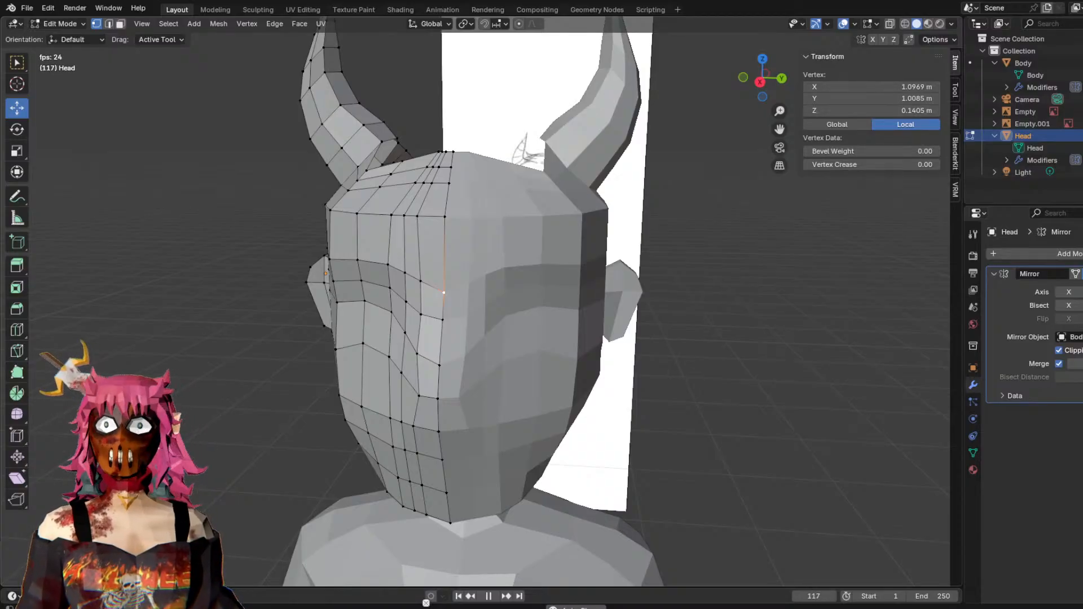
# Return the head to Object Mode and deselect it.
pyautogui.click(59, 23)
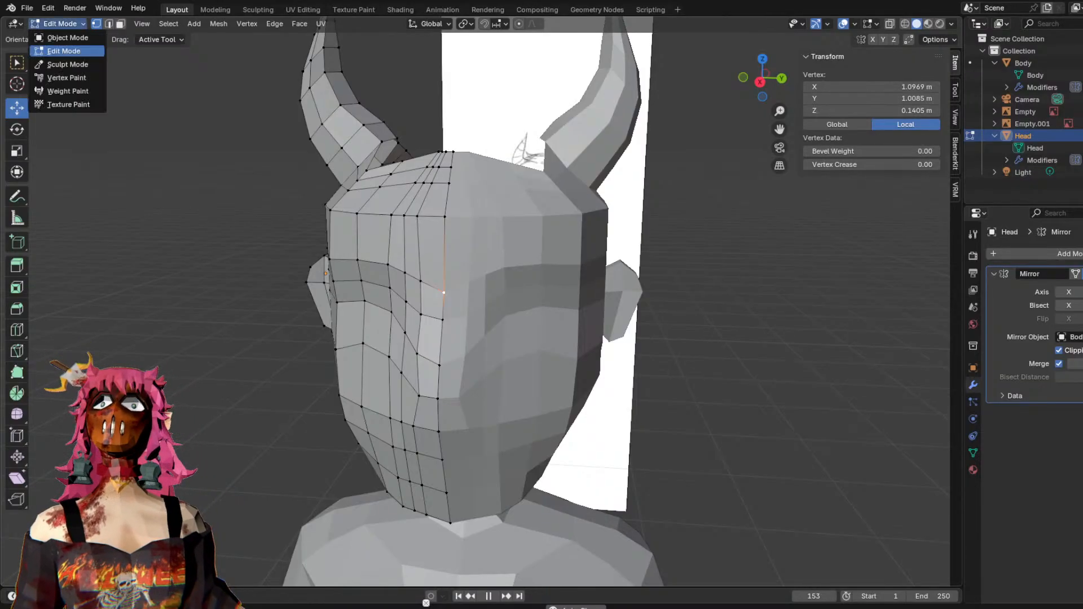
pyautogui.click(61, 31)
pyautogui.rightClick(269, 198)
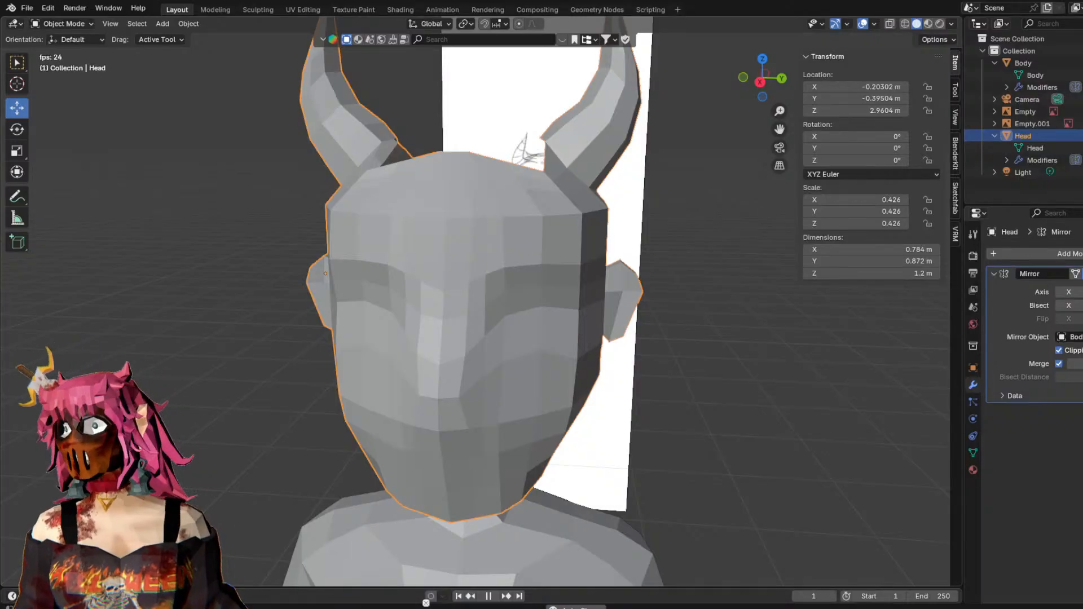
pyautogui.rightClick(15, 105)
pyautogui.rightClick(22, 110)
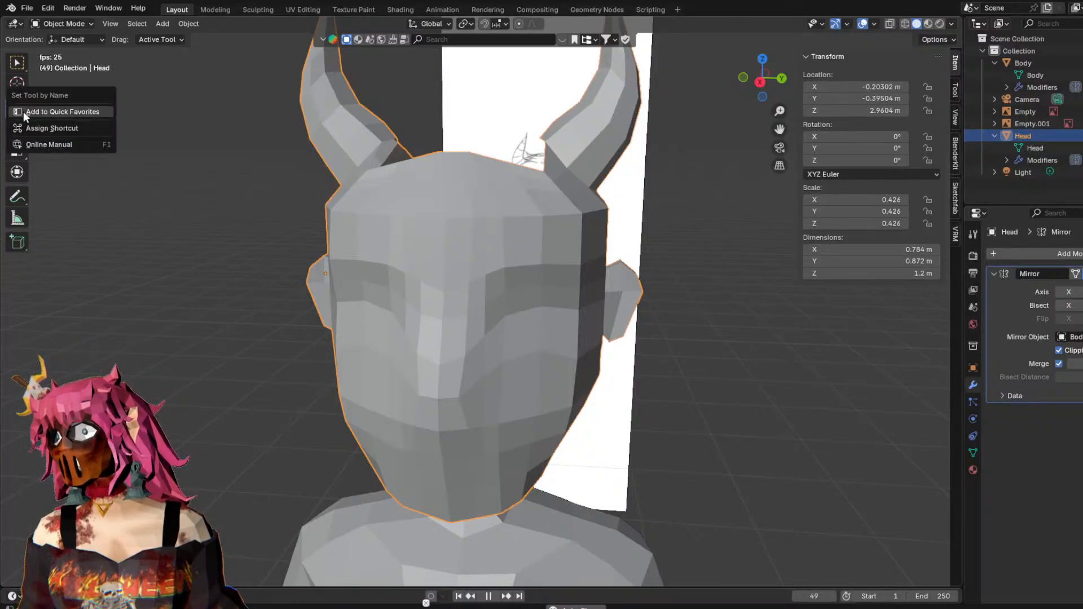
pyautogui.click(214, 117)
pyautogui.scroll(-4, 648, 479)
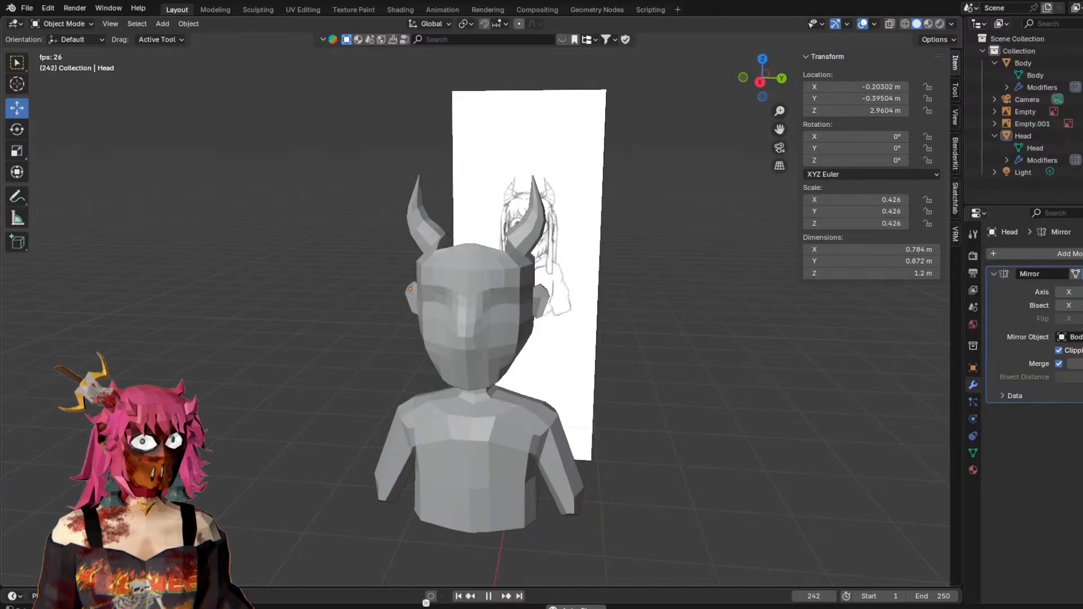
# Try to enable the Move object gizmo for the viewport.
pyautogui.click(846, 24)
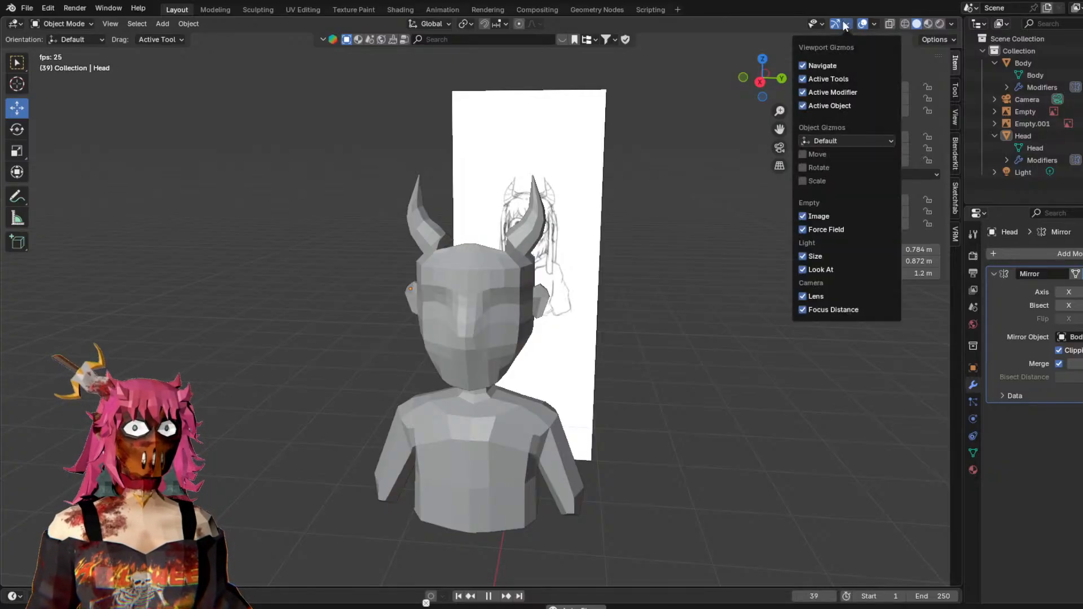
pyautogui.click(803, 155)
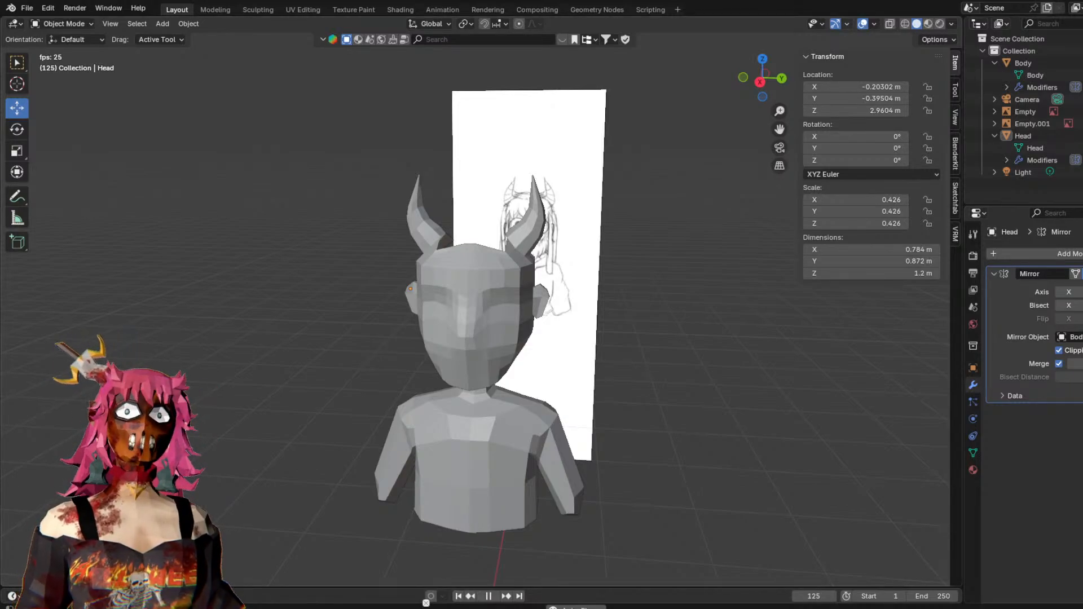
pyautogui.click(874, 24)
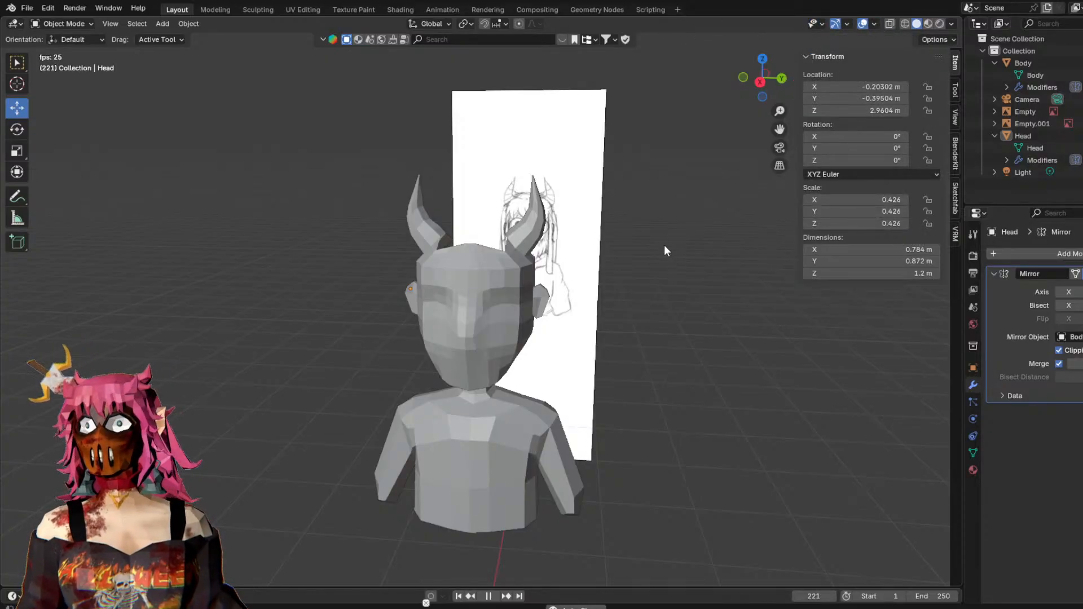
pyautogui.moveTo(693, 299); pyautogui.dragTo(597, 160, button='middle')
pyautogui.moveTo(645, 270); pyautogui.dragTo(663, 239, button='middle')
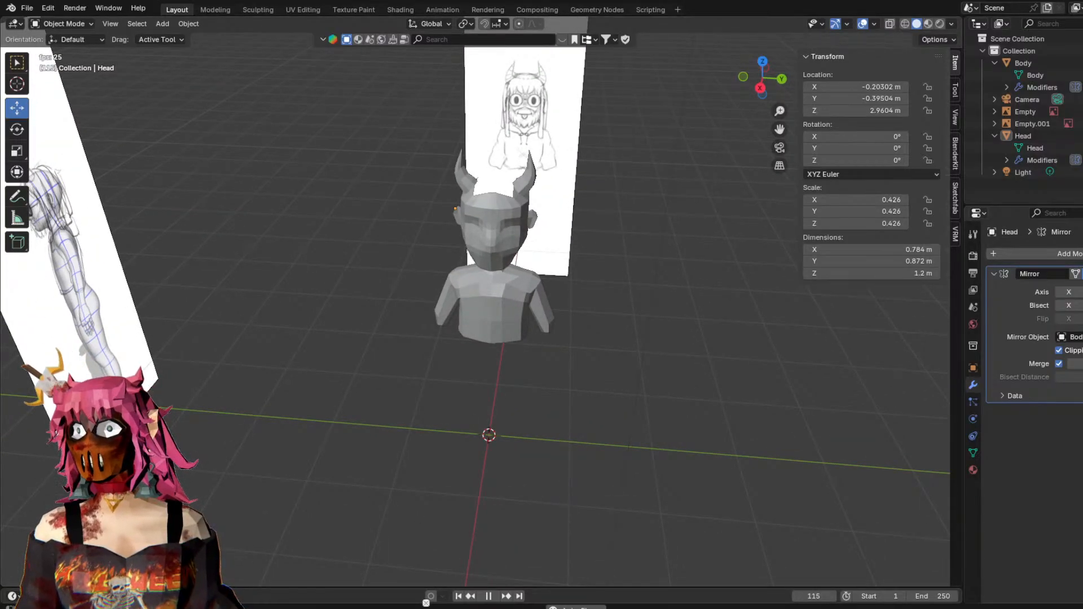
pyautogui.moveTo(658, 254); pyautogui.dragTo(677, 247, button='middle')
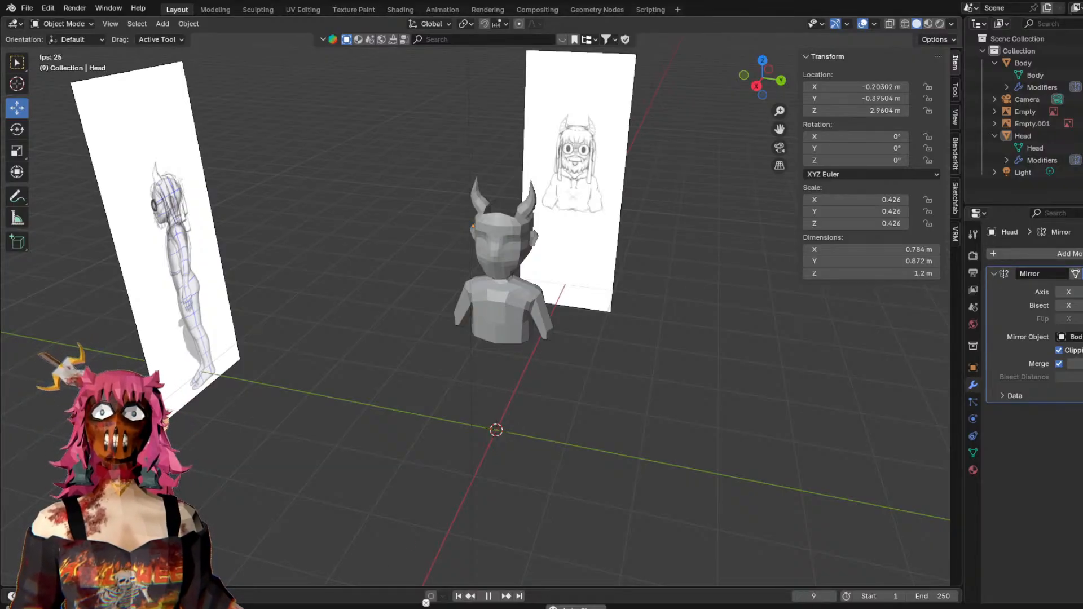
pyautogui.click(25, 10)
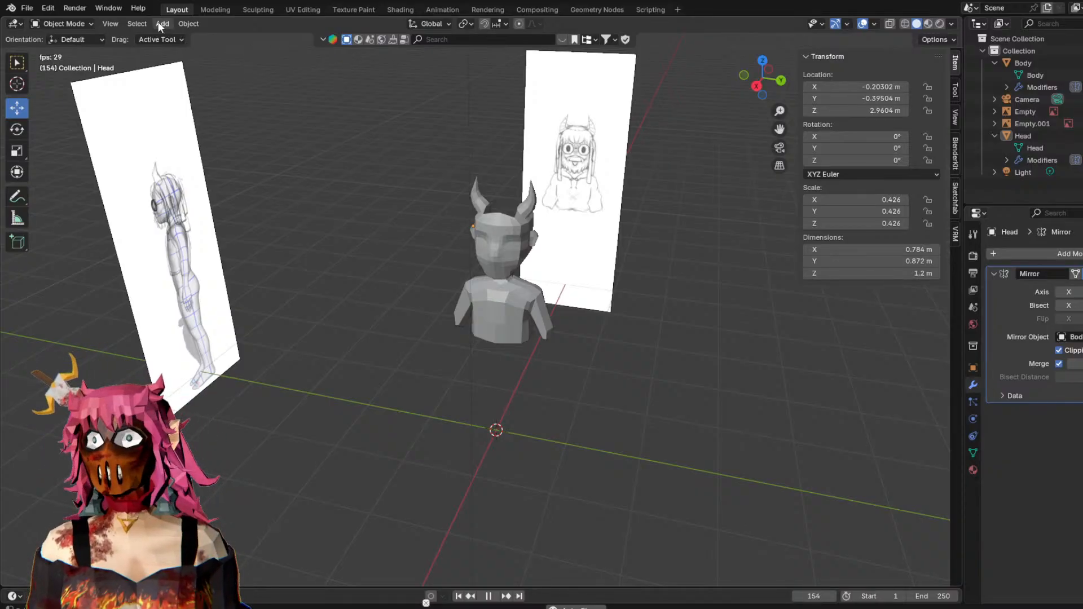
pyautogui.click(523, 249)
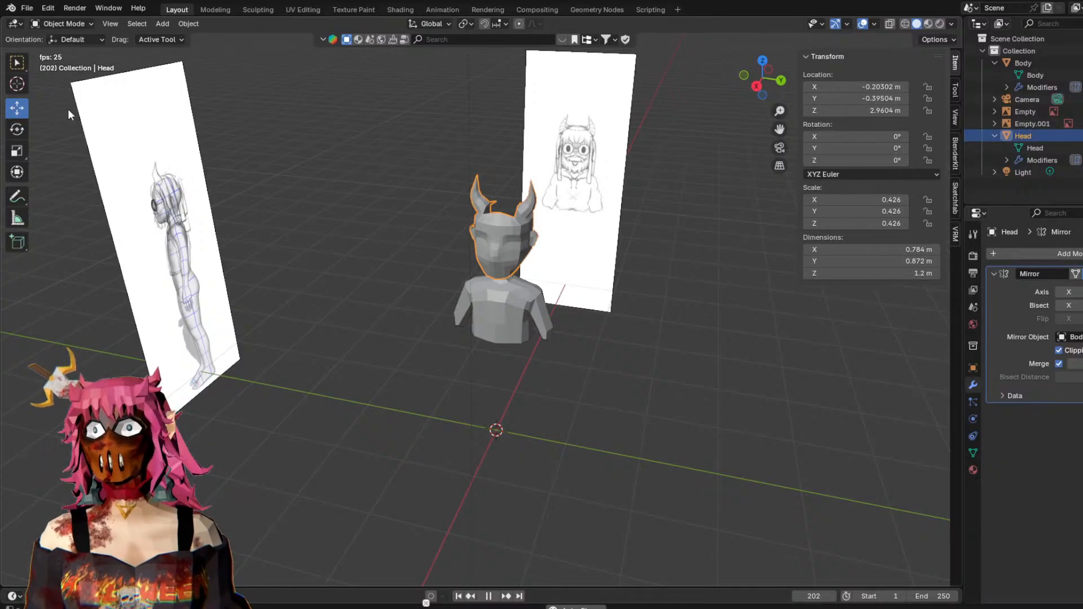
# Move the body down near the world origin, away from the head, and undo the move.
pyautogui.click(487, 327)
pyautogui.keyDown('shift'); pyautogui.moveTo(488, 326); pyautogui.dragTo(504, 433, button='middle'); pyautogui.keyUp('shift')
pyautogui.press('g')
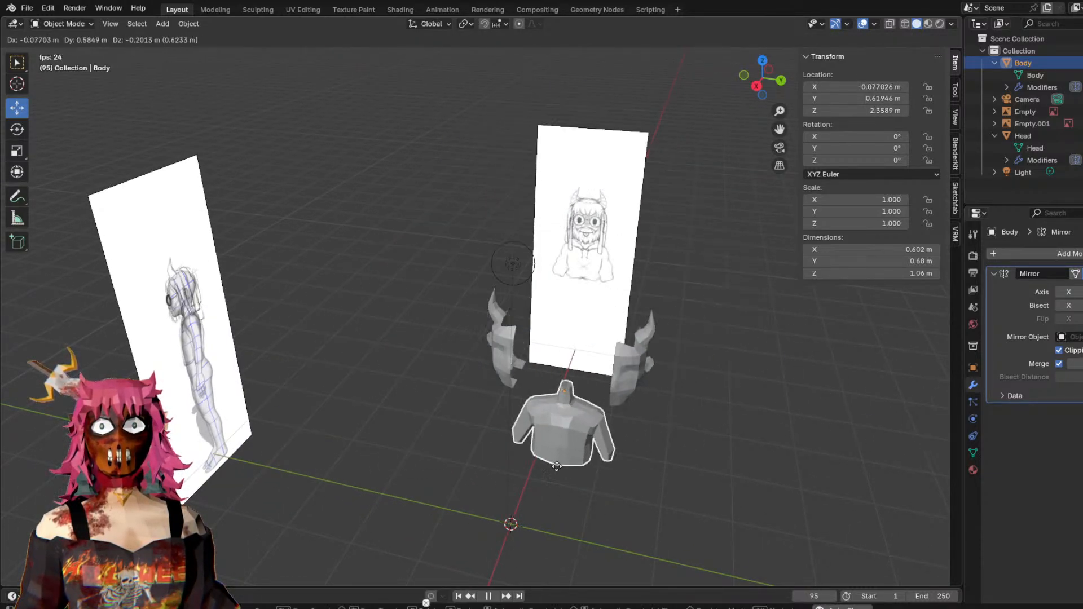
pyautogui.click(566, 540)
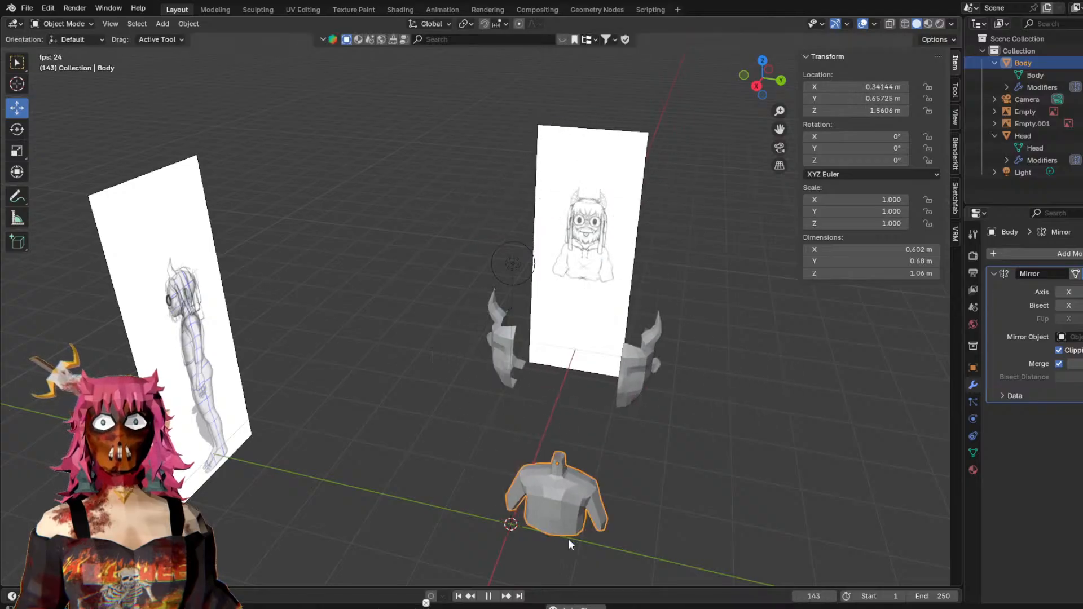
pyautogui.hotkey('ctrl', 'z')
# Select the head and clear the Mirror Object of its Mirror modifier.
pyautogui.click(512, 340)
pyautogui.click(523, 333)
pyautogui.moveTo(704, 356); pyautogui.dragTo(654, 325, button='middle')
pyautogui.click(1075, 337)
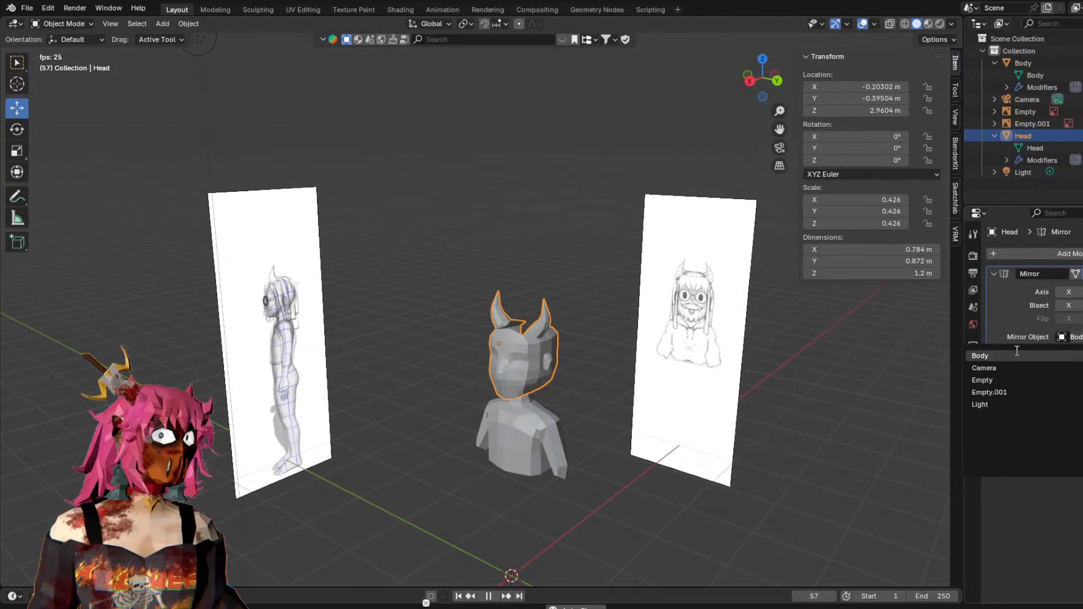
pyautogui.press('Escape')
pyautogui.click(1082, 337)
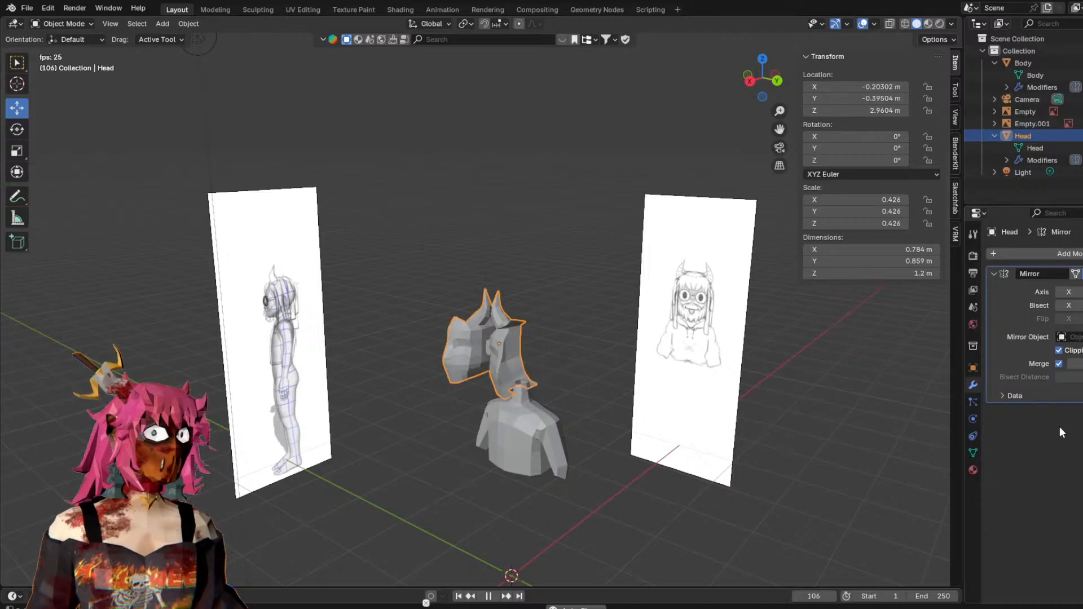
# Toggle the active axis of the head's Mirror modifier off and on repeatedly to compare the half and mirrored head.
pyautogui.moveTo(625, 419); pyautogui.dragTo(668, 299, button='middle')
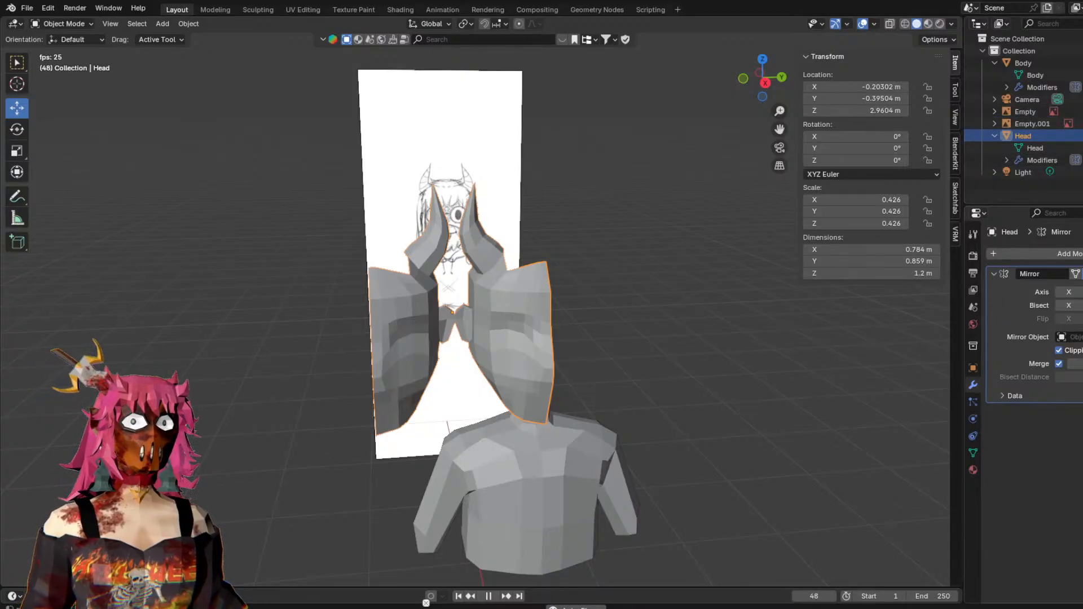
pyautogui.moveTo(797, 340); pyautogui.dragTo(694, 328, button='middle')
pyautogui.click(1075, 337)
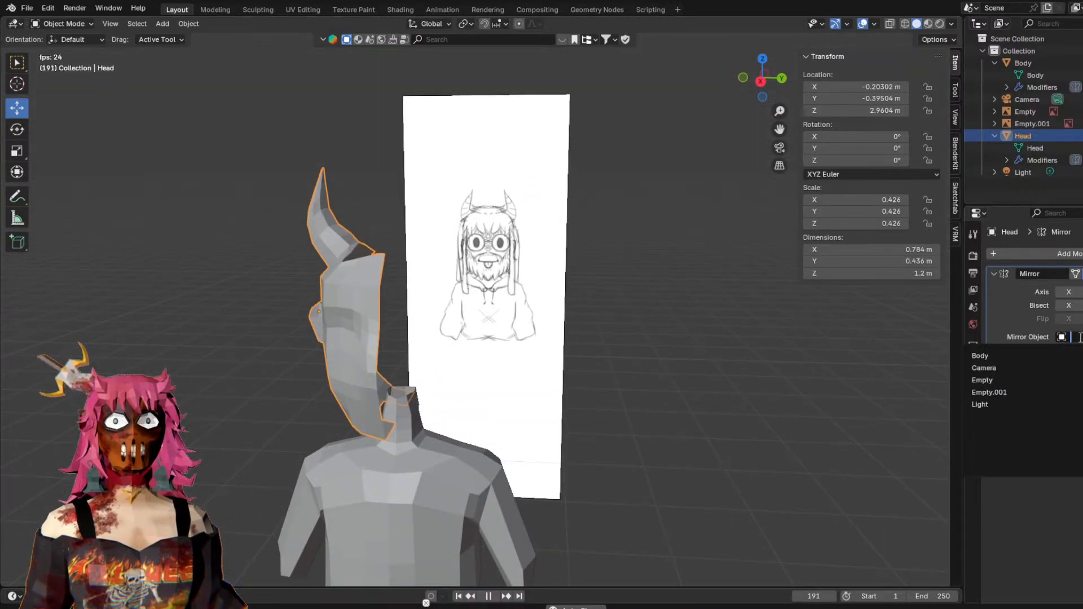
pyautogui.click(1080, 539)
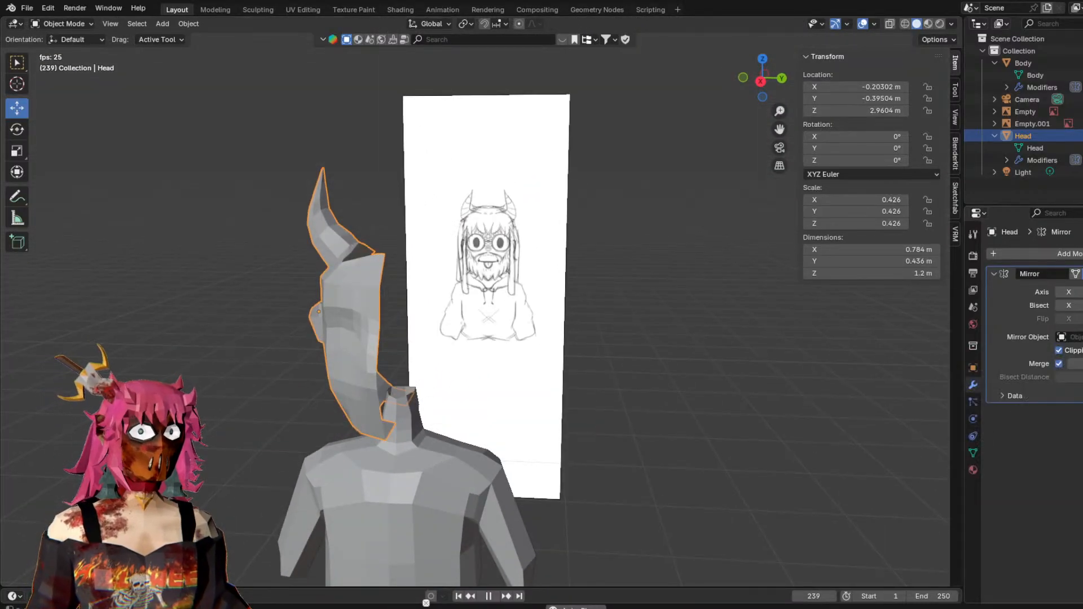
pyautogui.click(1082, 292)
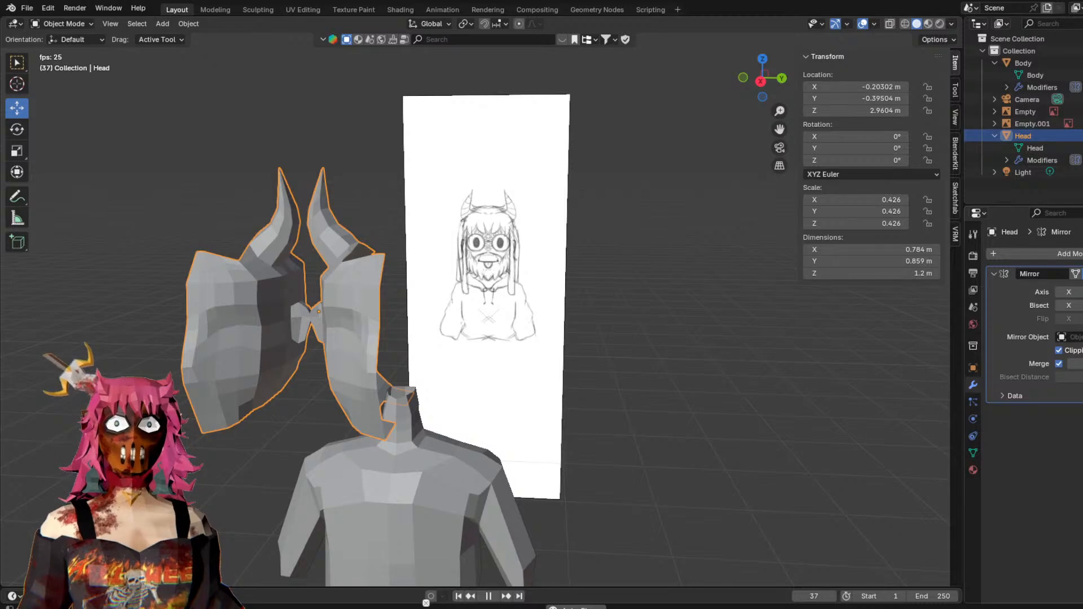
pyautogui.click(1069, 296)
pyautogui.click(1068, 297)
pyautogui.click(1068, 296)
pyautogui.click(1068, 293)
pyautogui.click(1069, 292)
pyautogui.click(1068, 292)
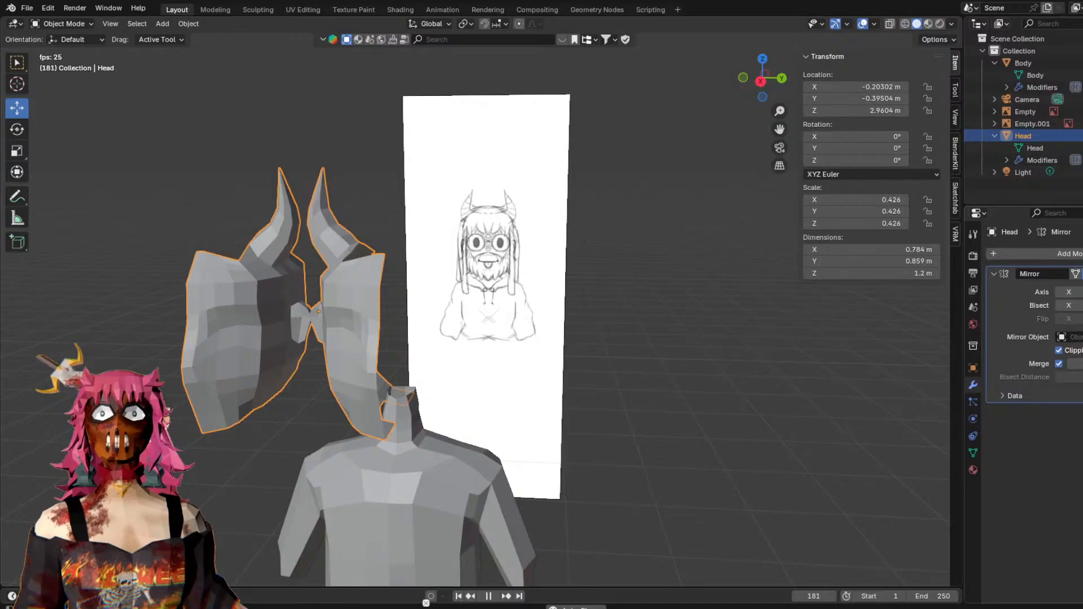
pyautogui.click(1071, 337)
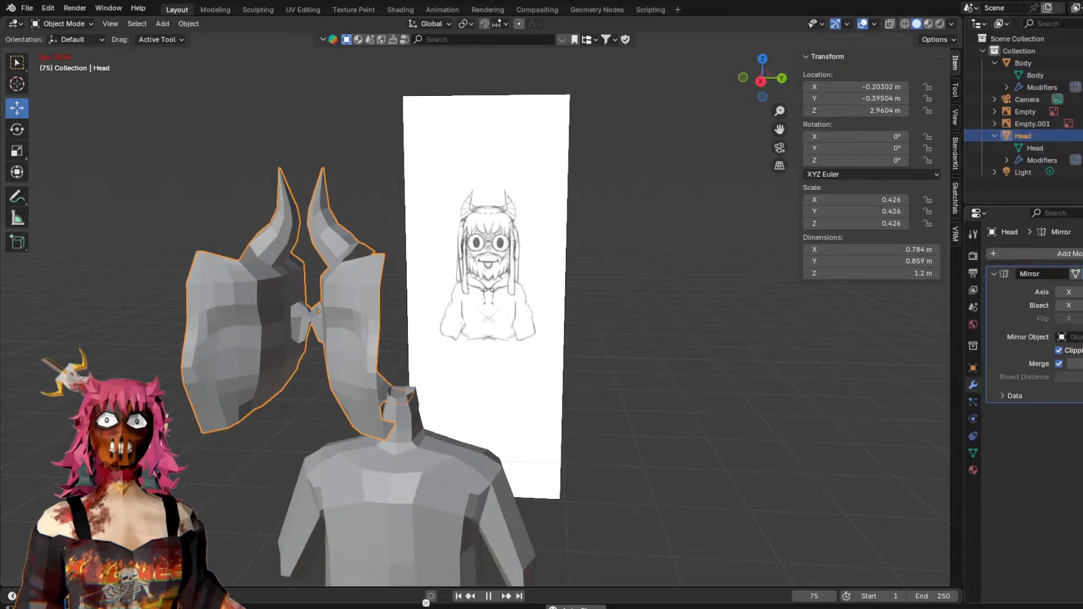
pyautogui.click(1075, 337)
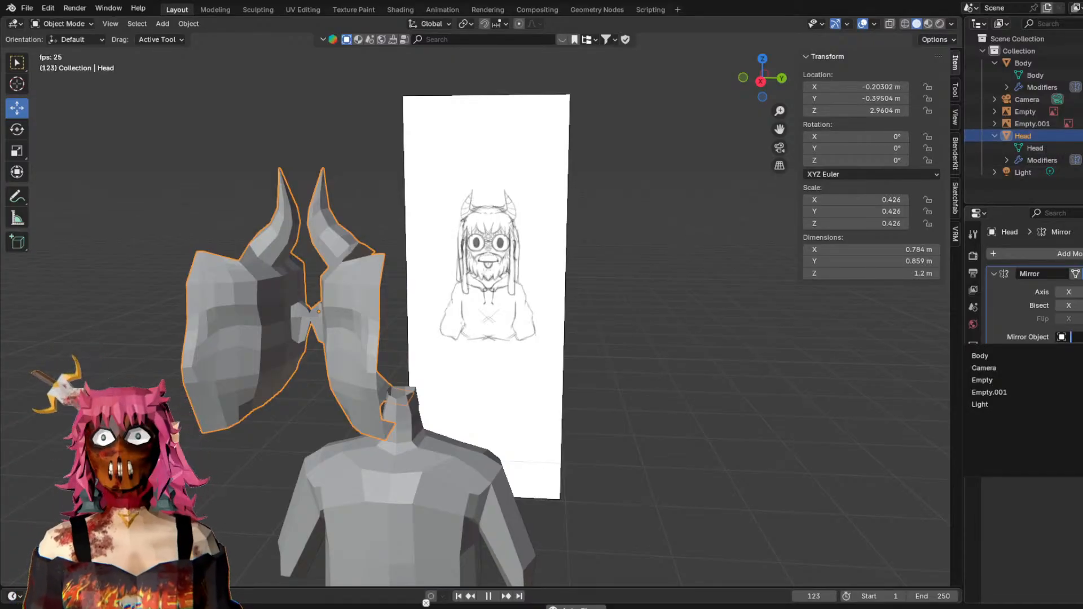
pyautogui.moveTo(381, 276); pyautogui.dragTo(607, 296, button='middle')
pyautogui.moveTo(800, 411); pyautogui.dragTo(783, 407, button='middle')
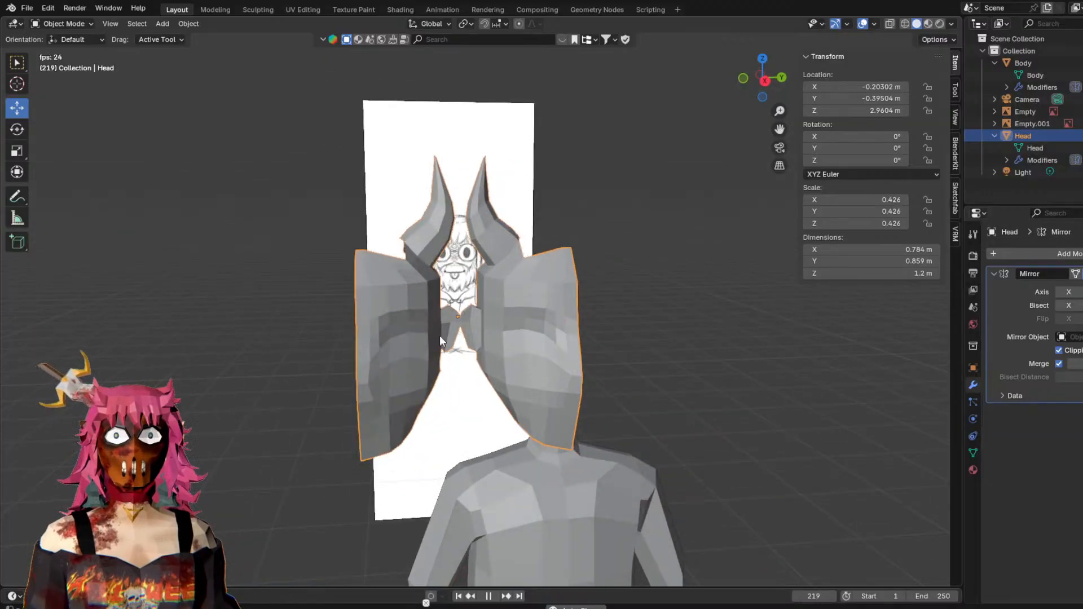
pyautogui.click(129, 150)
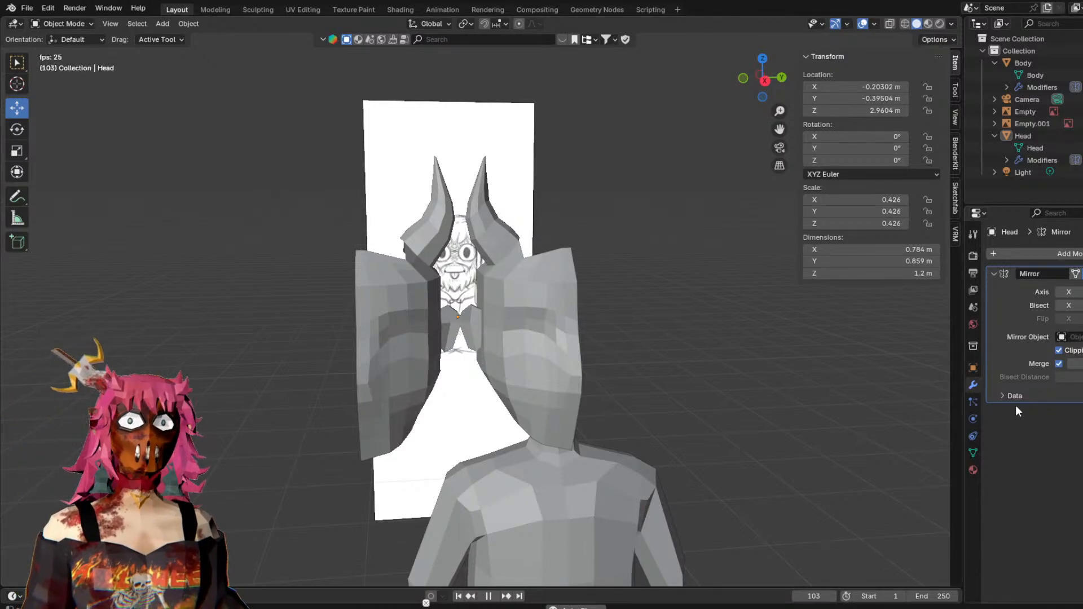
pyautogui.moveTo(818, 360)
pyautogui.mouseDown(button='middle')
pyautogui.moveTo(769, 363)
pyautogui.moveTo(773, 384)
pyautogui.moveTo(679, 372)
pyautogui.moveTo(767, 364)
pyautogui.mouseUp(button='middle')
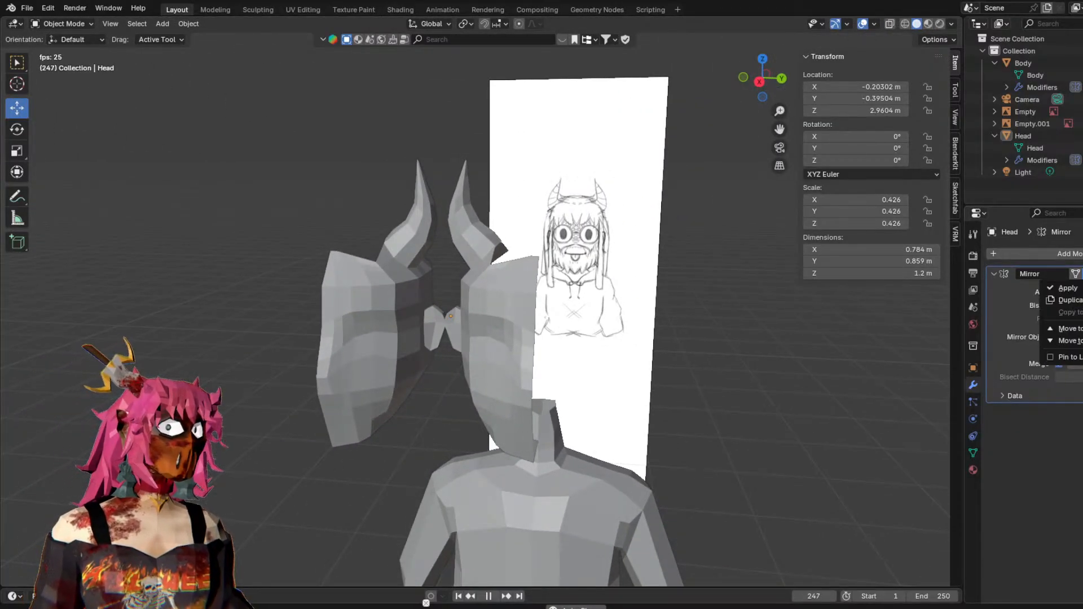
pyautogui.click(1074, 337)
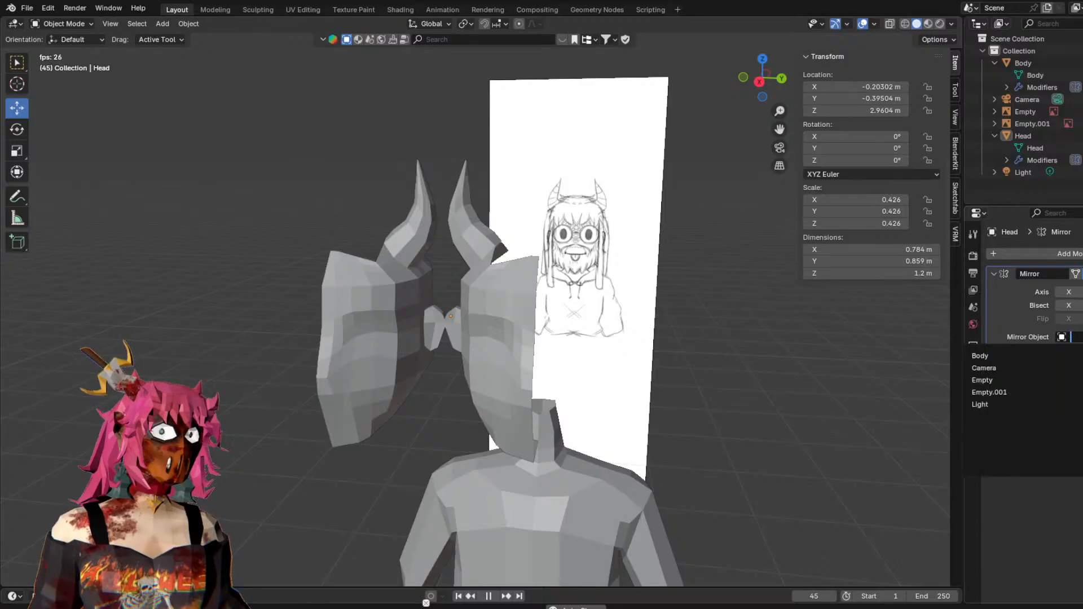
pyautogui.click(1082, 337)
pyautogui.click(1082, 337)
pyautogui.click(472, 284)
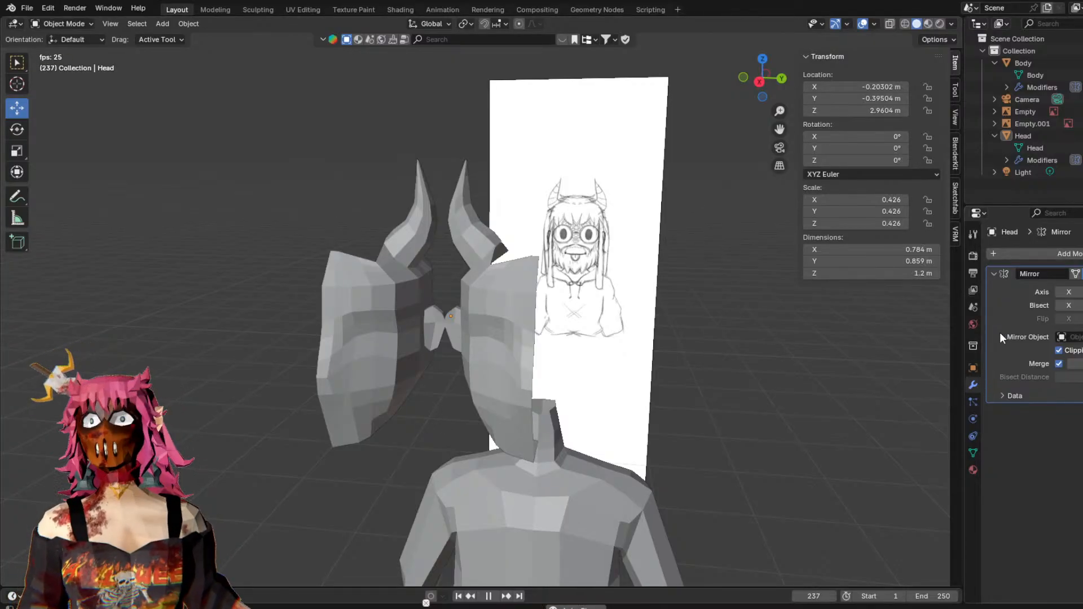
# Check the head's halves against the body from several angles with the modifier's mirroring switched off and on.
pyautogui.moveTo(706, 337); pyautogui.dragTo(738, 337, button='middle')
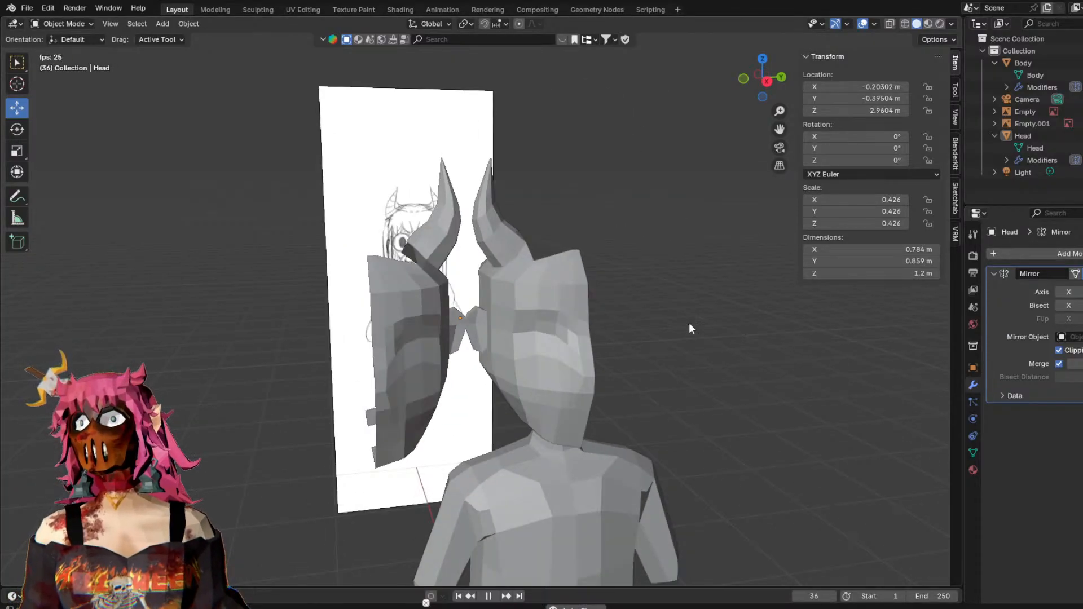
pyautogui.click(389, 345)
pyautogui.moveTo(542, 321); pyautogui.dragTo(511, 320, button='middle')
pyautogui.rightClick(344, 303)
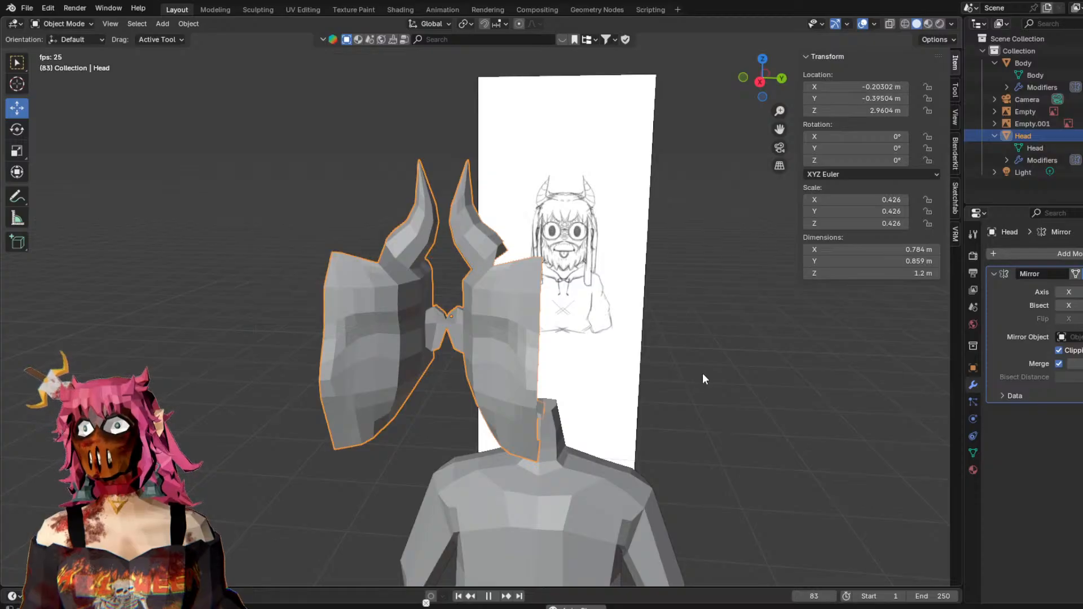
pyautogui.click(721, 370)
pyautogui.click(1082, 292)
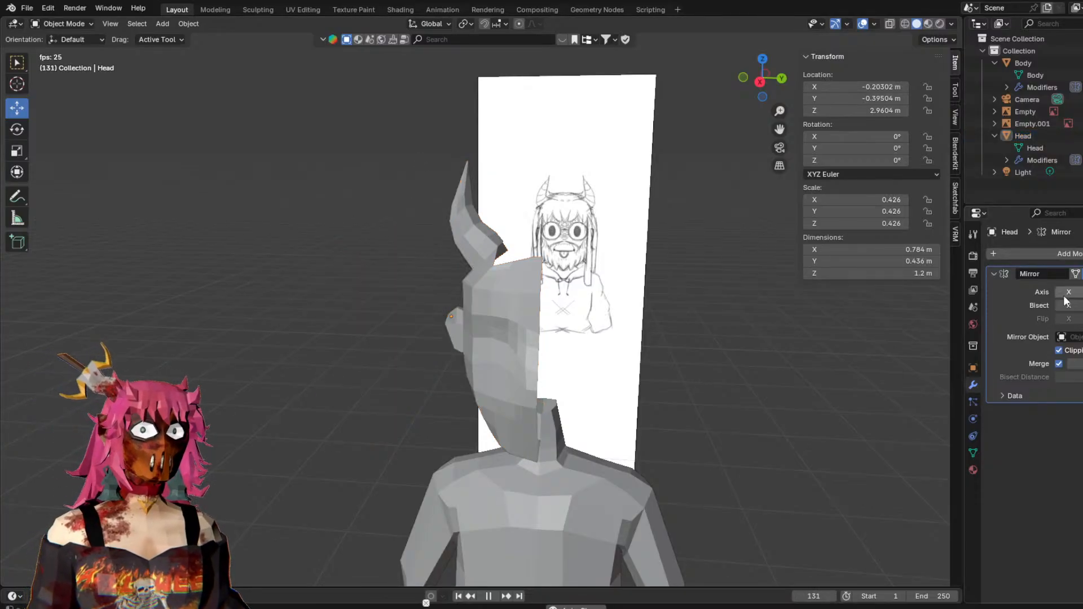
pyautogui.moveTo(766, 335); pyautogui.dragTo(649, 333, button='middle')
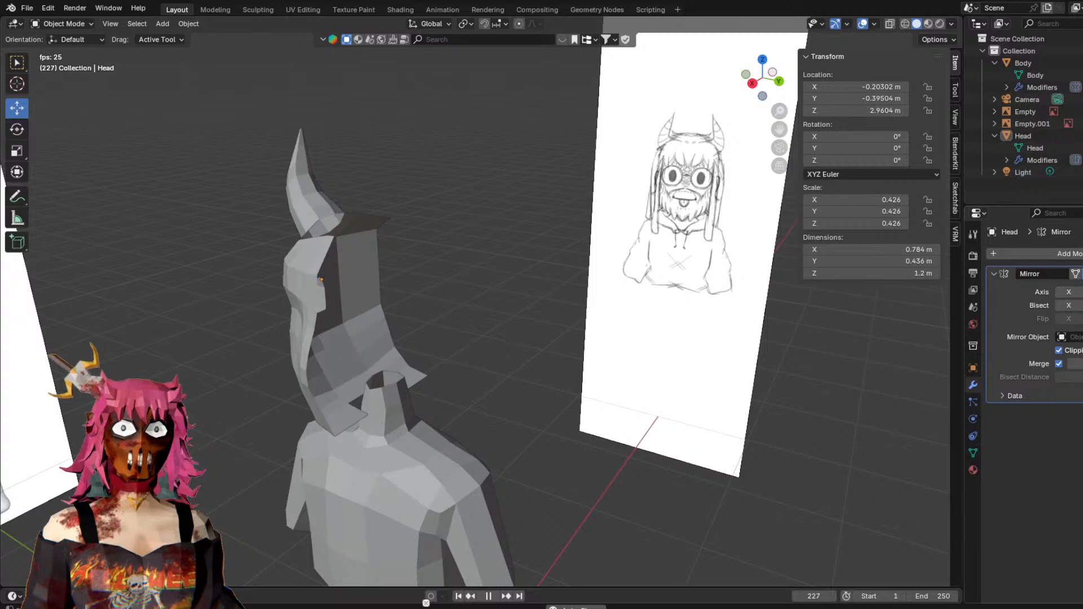
pyautogui.click(1069, 292)
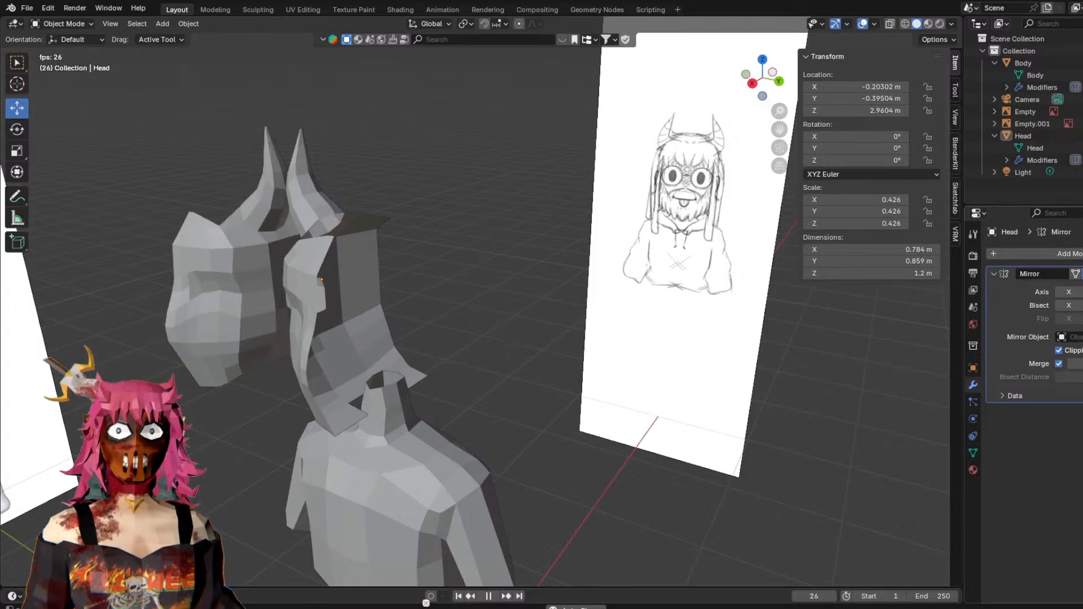
pyautogui.moveTo(492, 303); pyautogui.dragTo(540, 286, button='middle')
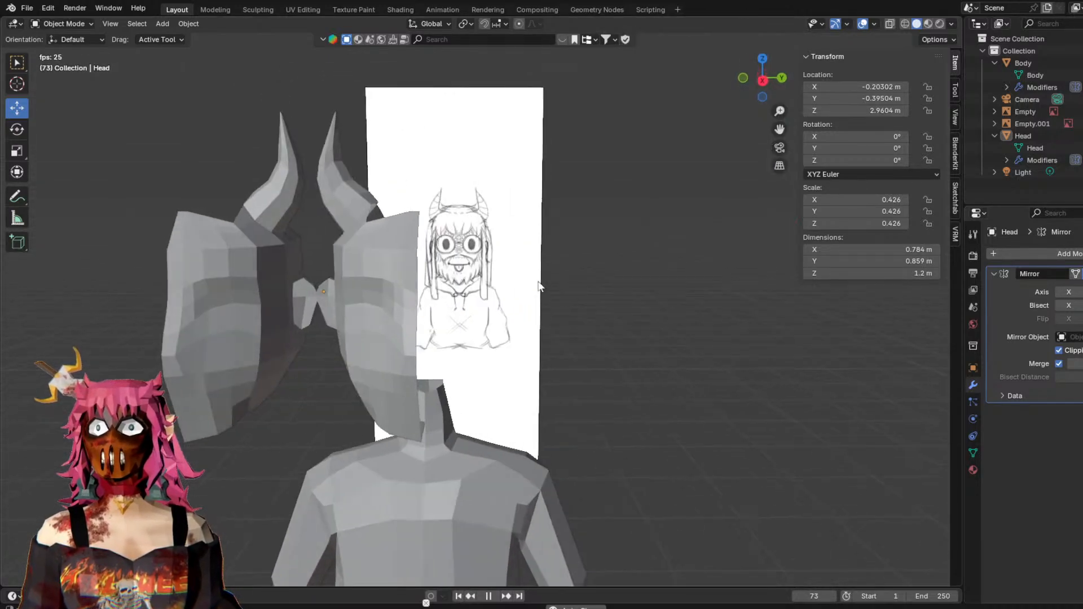
# Switch off the mirroring axis and delete the Mirror modifier from the head.
pyautogui.click(1069, 292)
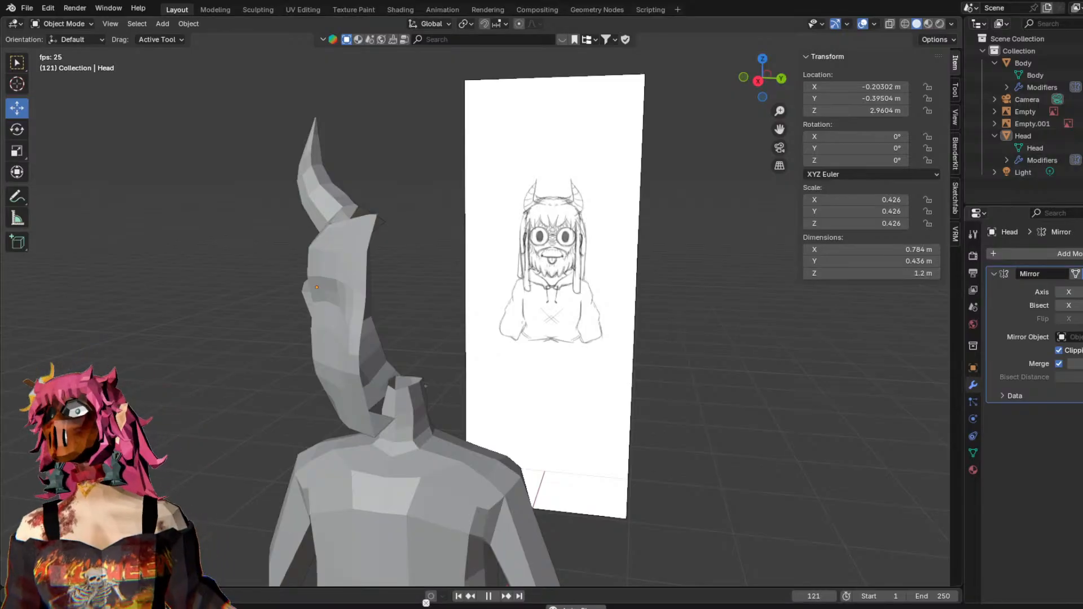
pyautogui.hotkey('ctrl', 'x')
pyautogui.moveTo(514, 287); pyautogui.dragTo(611, 269, button='middle')
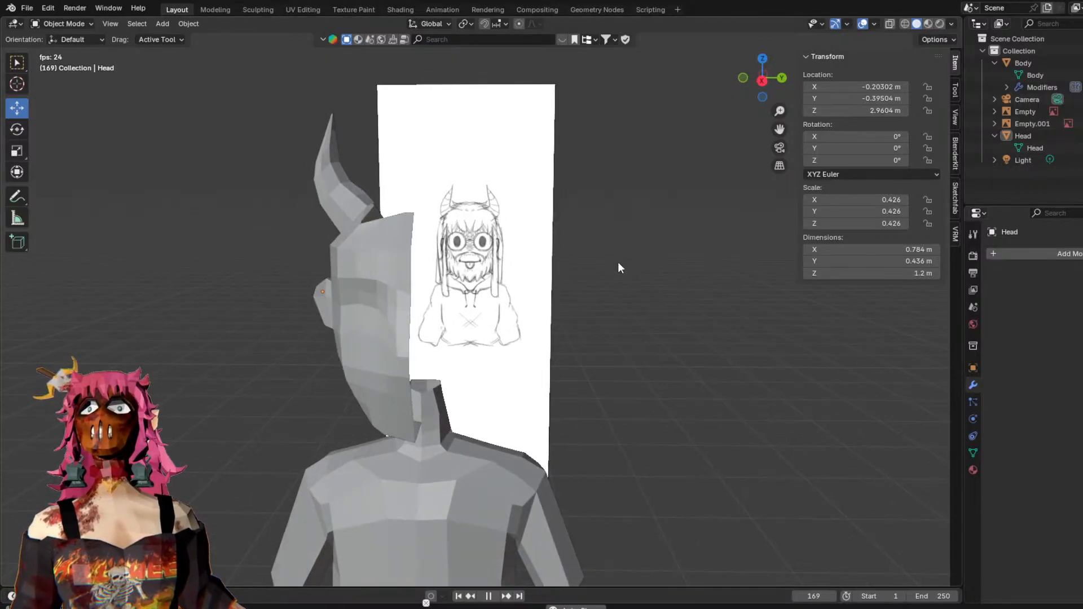
# Select the half head and switch it to Edit Mode.
pyautogui.click(344, 183)
pyautogui.moveTo(728, 237); pyautogui.dragTo(791, 224, button='middle')
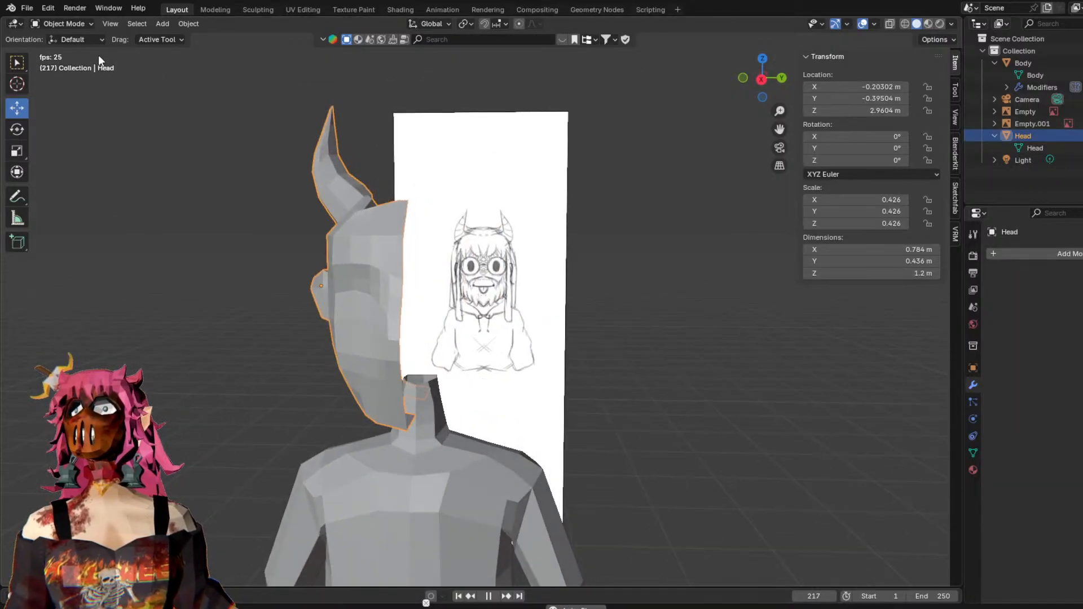
pyautogui.click(75, 38)
pyautogui.click(62, 26)
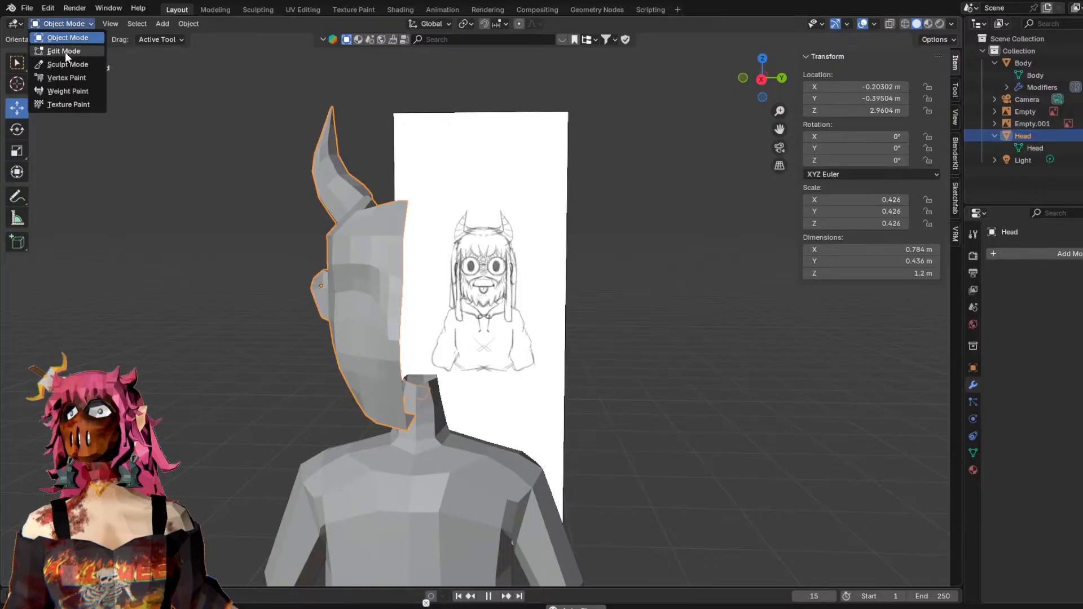
pyautogui.click(66, 51)
# Select the vertices of the half head and its horn from several angles using Circle Select.
pyautogui.moveTo(246, 89); pyautogui.dragTo(349, 250)
pyautogui.hotkey('ctrl', 'z')
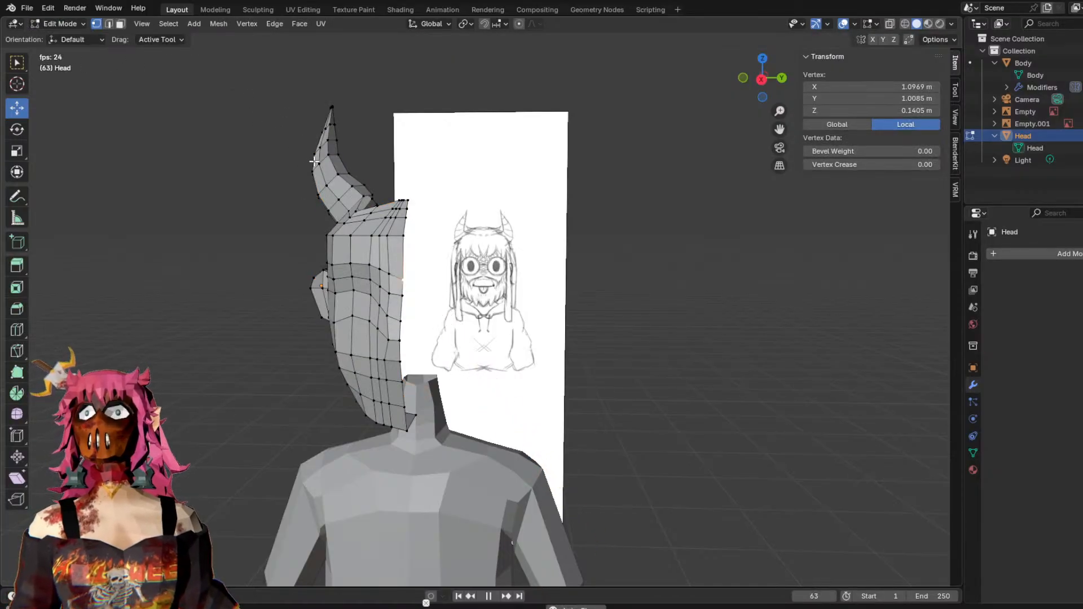
pyautogui.moveTo(288, 208); pyautogui.dragTo(383, 209, button='middle')
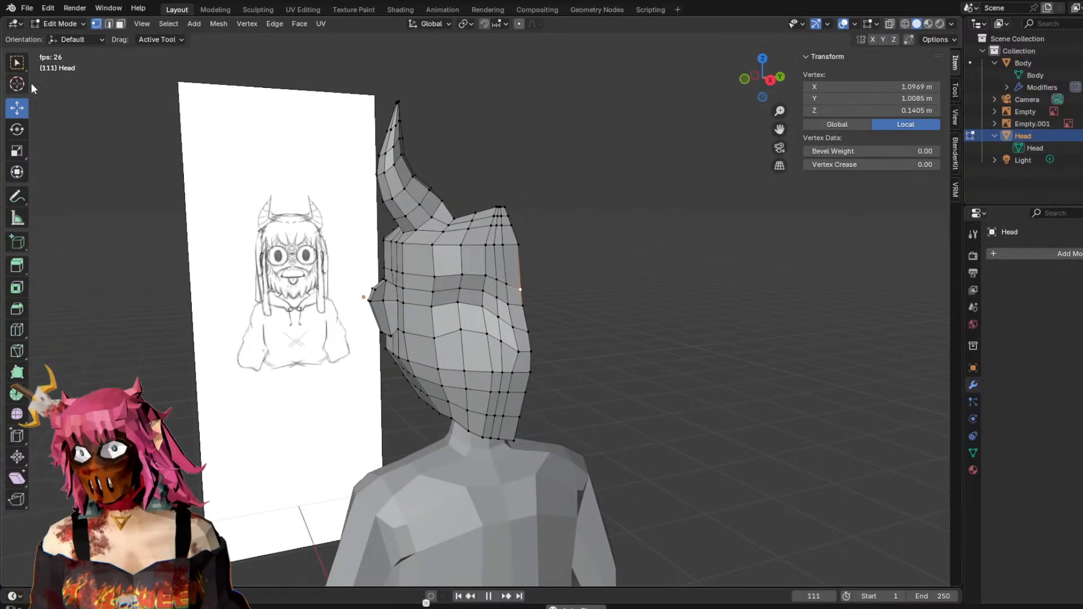
pyautogui.press('c')
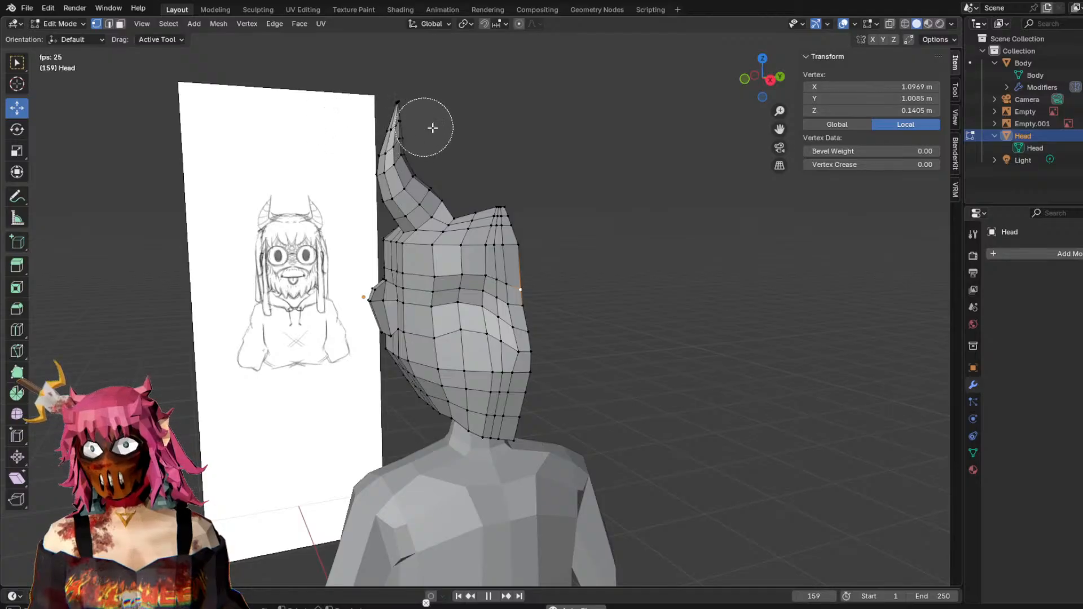
pyautogui.press('Escape')
pyautogui.moveTo(612, 157)
pyautogui.mouseDown(button='middle')
pyautogui.moveTo(697, 165)
pyautogui.moveTo(736, 152)
pyautogui.moveTo(338, 149)
pyautogui.mouseUp(button='middle')
pyautogui.press('c')
pyautogui.moveTo(338, 149)
pyautogui.mouseDown()
pyautogui.moveTo(353, 109)
pyautogui.moveTo(375, 160)
pyautogui.moveTo(293, 357)
pyautogui.moveTo(432, 419)
pyautogui.mouseUp()
pyautogui.press('Escape')
pyautogui.moveTo(467, 418)
pyautogui.mouseDown(button='middle')
pyautogui.moveTo(680, 403)
pyautogui.moveTo(700, 389)
pyautogui.mouseUp(button='middle')
pyautogui.press('c')
pyautogui.moveTo(701, 390)
pyautogui.mouseDown()
pyautogui.moveTo(490, 377)
pyautogui.moveTo(707, 307)
pyautogui.moveTo(525, 271)
pyautogui.moveTo(486, 193)
pyautogui.moveTo(583, 73)
pyautogui.moveTo(526, 240)
pyautogui.mouseUp()
pyautogui.moveTo(526, 240)
pyautogui.mouseDown(button='middle')
pyautogui.moveTo(616, 206)
pyautogui.moveTo(660, 231)
pyautogui.moveTo(665, 213)
pyautogui.mouseUp(button='middle')
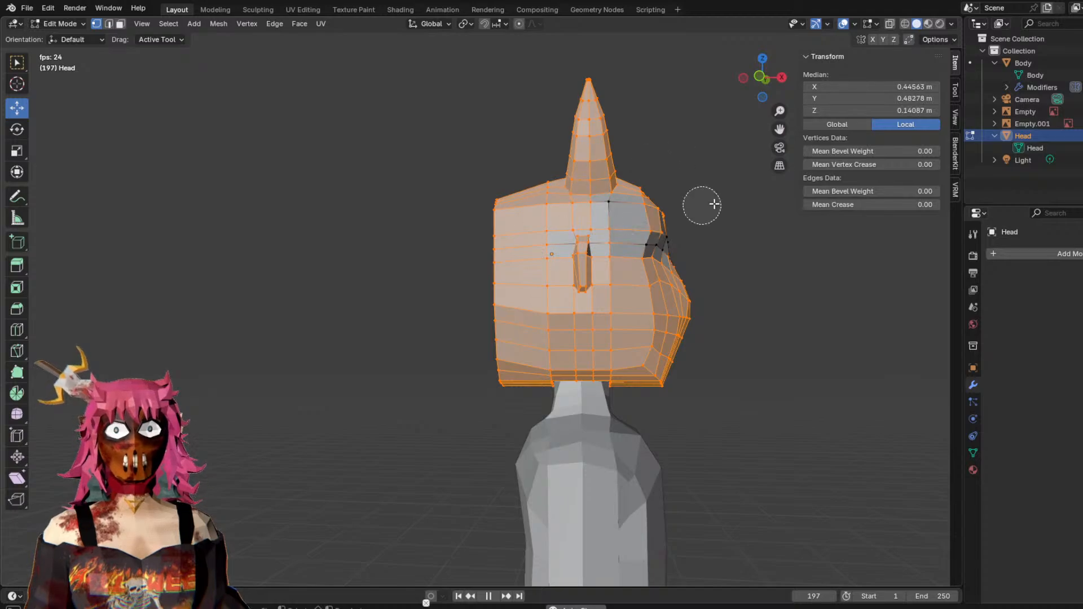
pyautogui.press('Escape')
# Turn on X-ray and add the remaining head and horn vertices to the selection with Circle Select.
pyautogui.click(890, 24)
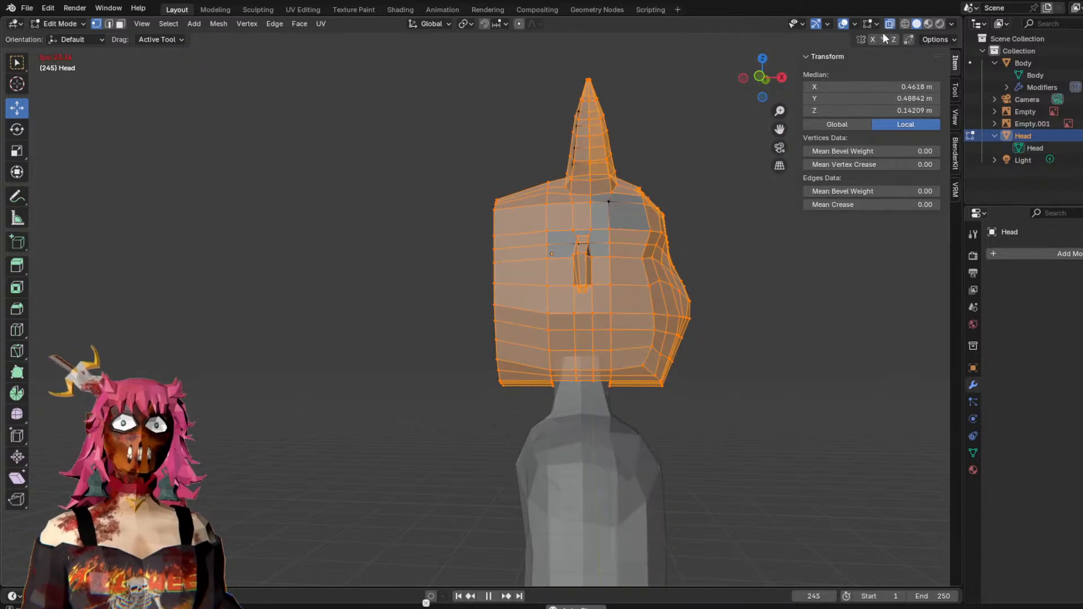
pyautogui.press('c')
pyautogui.moveTo(606, 225); pyautogui.dragTo(588, 83)
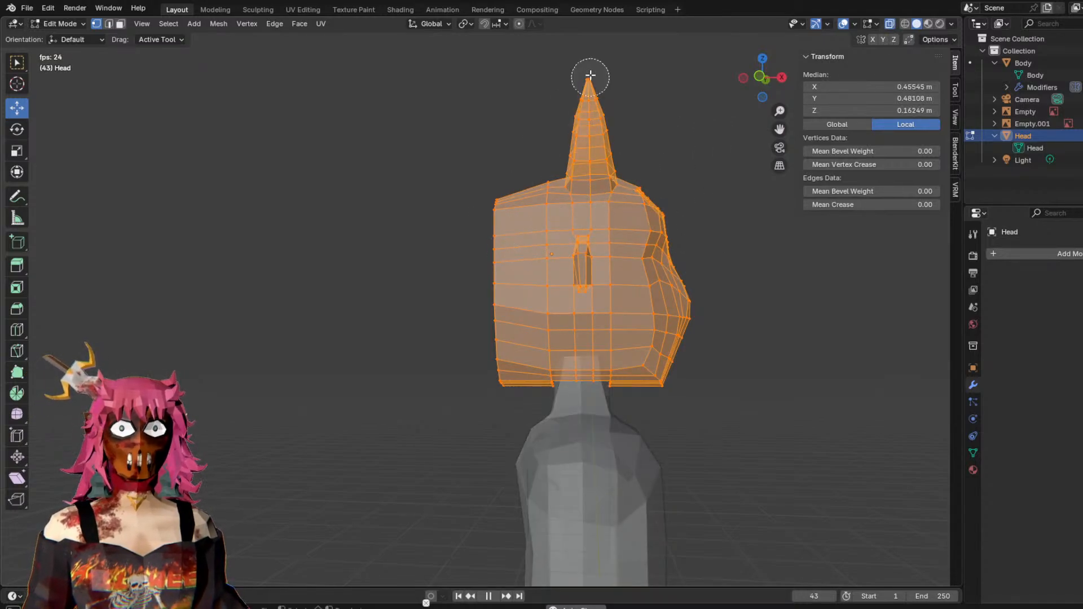
pyautogui.press('Escape')
# Try to Symmetrize the fully selected head mesh and undo the operation.
pyautogui.moveTo(715, 237)
pyautogui.mouseDown(button='middle')
pyautogui.moveTo(662, 259)
pyautogui.moveTo(580, 265)
pyautogui.moveTo(597, 280)
pyautogui.moveTo(590, 290)
pyautogui.mouseUp(button='middle')
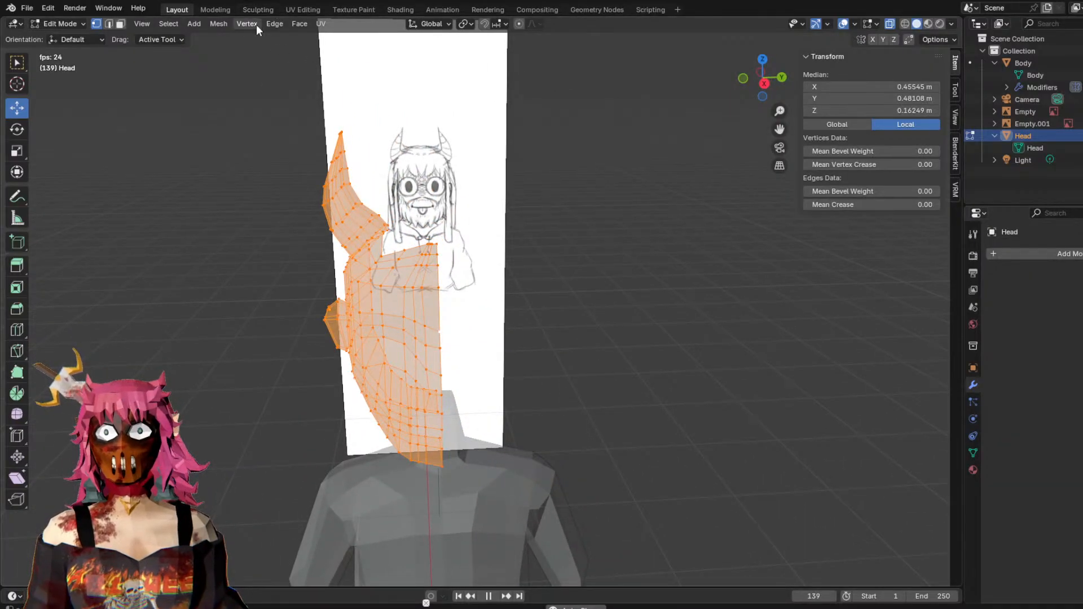
pyautogui.click(219, 24)
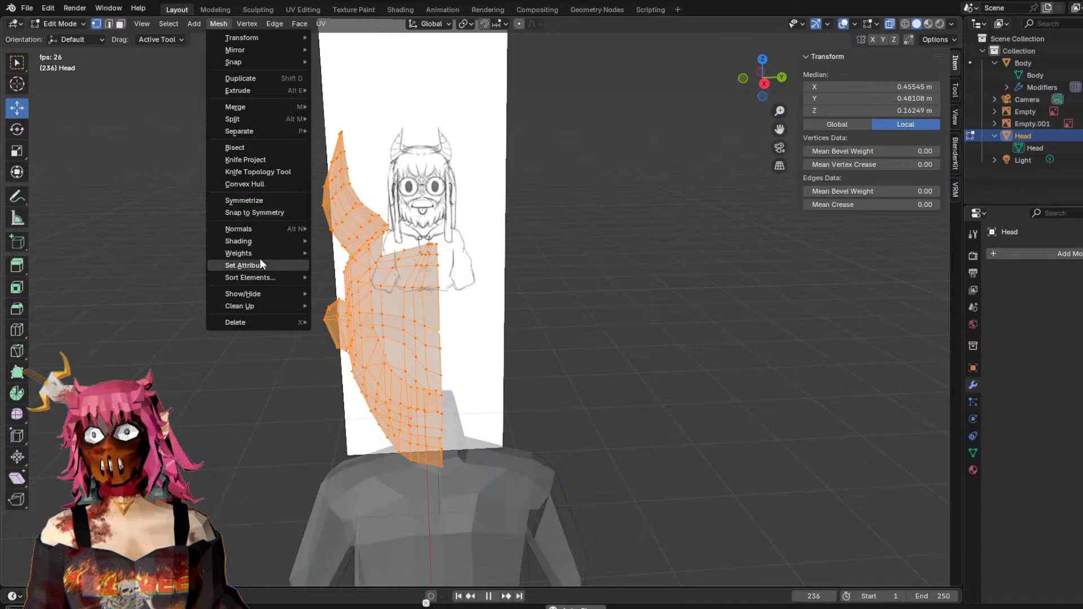
pyautogui.click(281, 202)
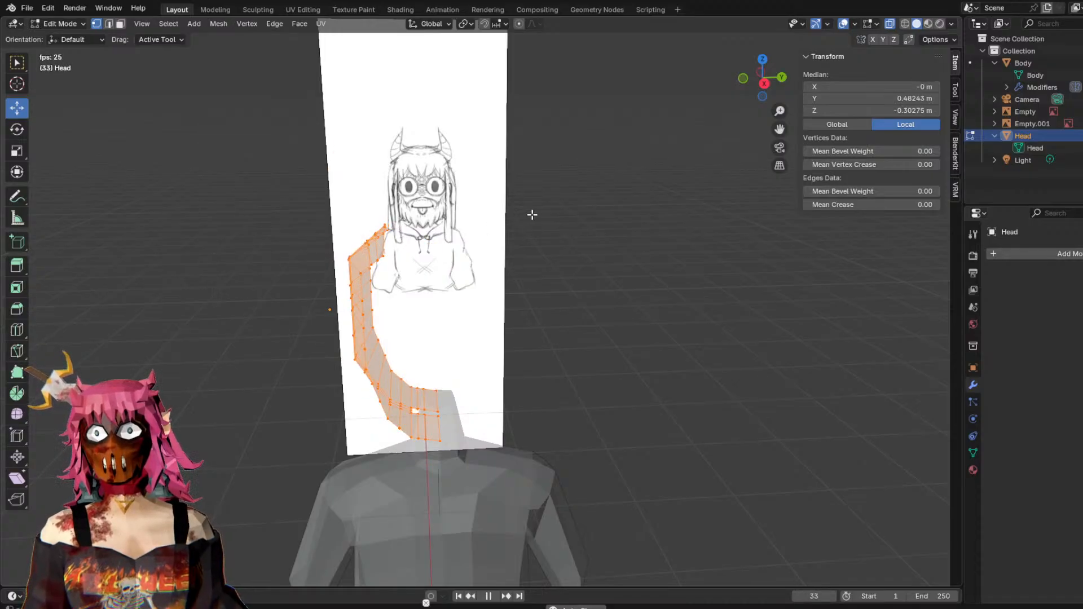
pyautogui.moveTo(529, 215); pyautogui.dragTo(632, 182, button='middle')
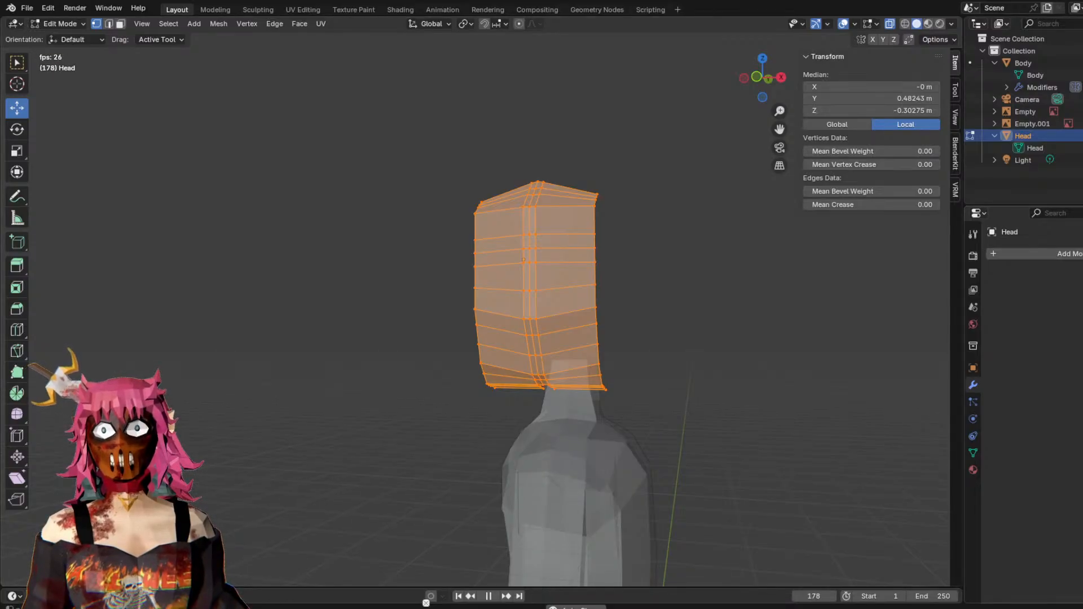
pyautogui.hotkey('alt', 'a')
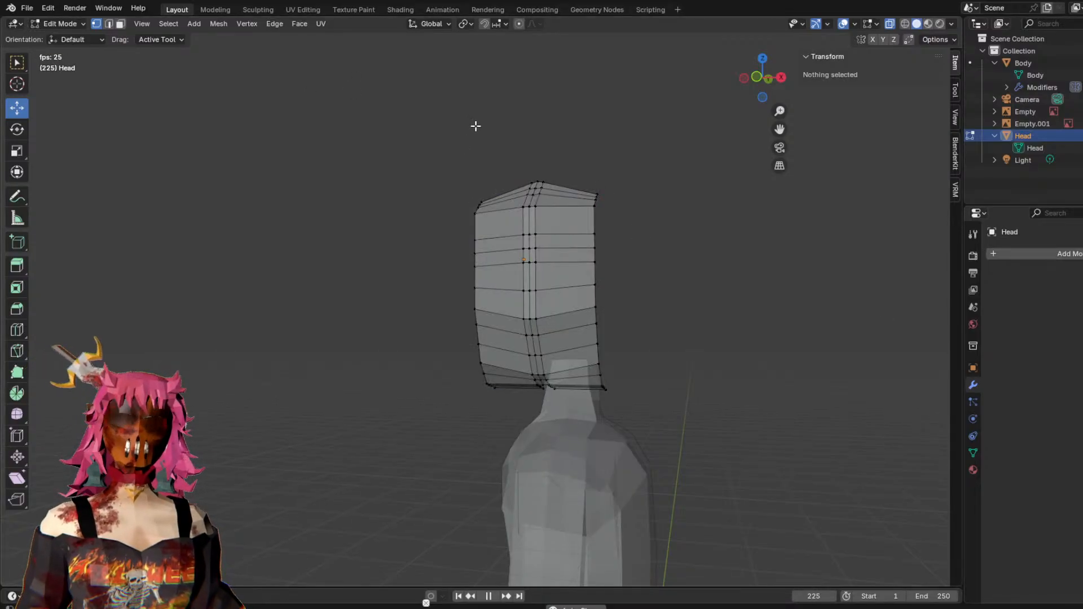
pyautogui.press('a')
pyautogui.hotkey('alt', 'h')
pyautogui.moveTo(720, 233); pyautogui.dragTo(666, 228, button='middle')
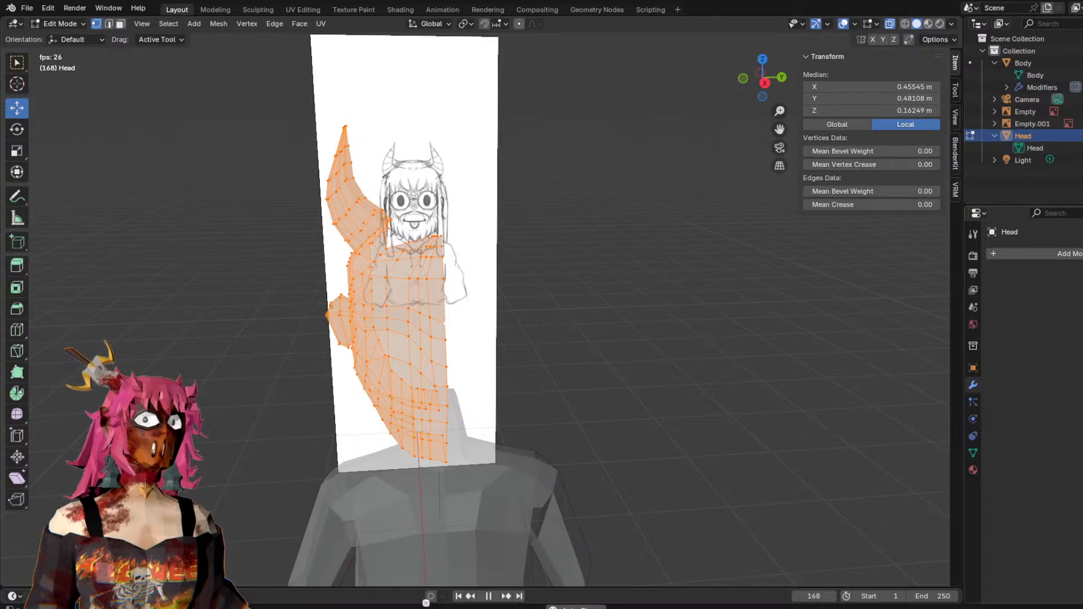
# Deselect all vertices of the head mesh and bring the whole scene with both reference images into view.
pyautogui.click(636, 351)
pyautogui.moveTo(628, 338); pyautogui.dragTo(502, 263, button='middle')
pyautogui.scroll(-6, 657, 291)
pyautogui.moveTo(485, 406); pyautogui.dragTo(591, 320, button='middle')
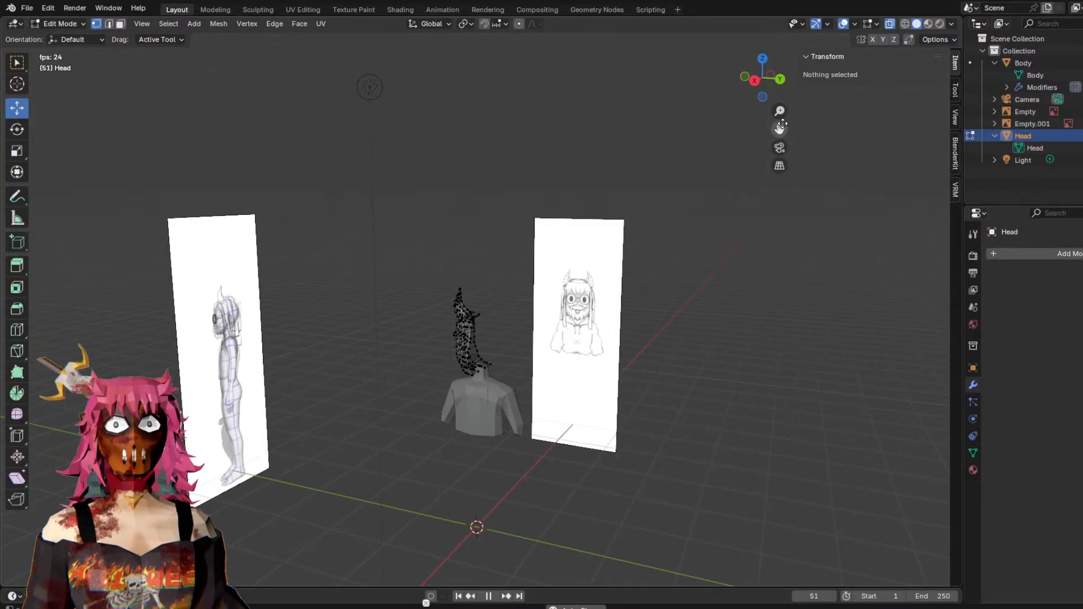
# Examine how the half head lines up with the body and both reference images from the side, front and angled views.
pyautogui.click(777, 81)
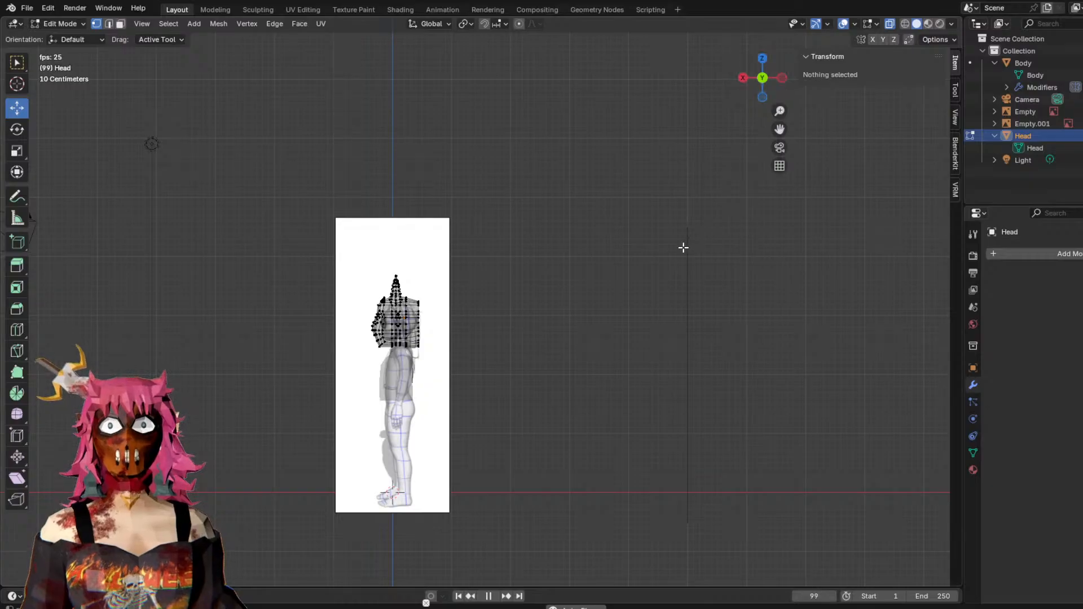
pyautogui.moveTo(681, 254); pyautogui.dragTo(413, 533, button='middle')
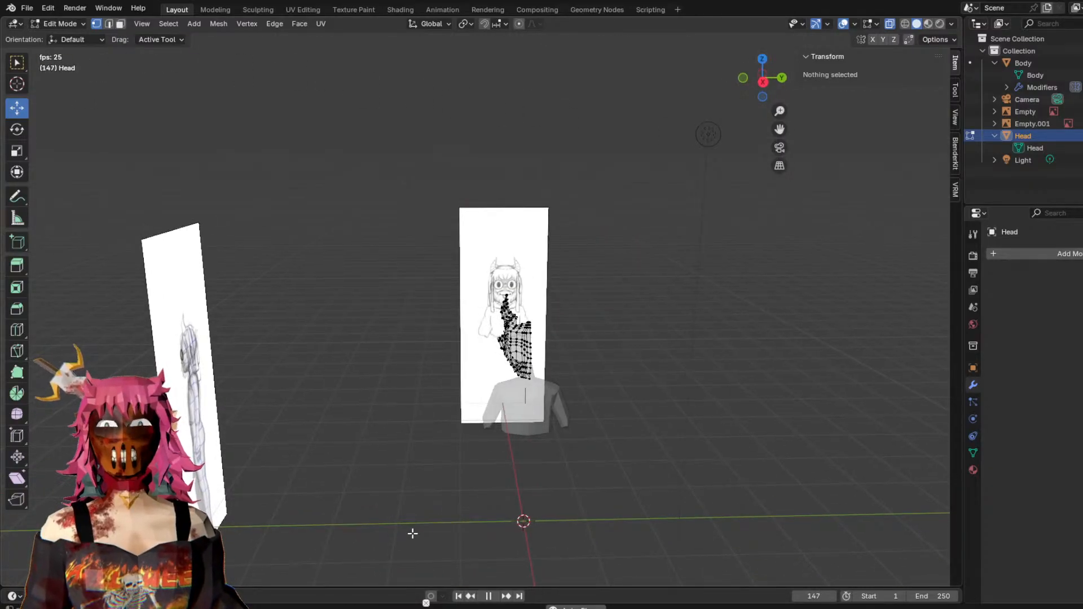
pyautogui.moveTo(676, 420); pyautogui.dragTo(512, 316, button='middle')
pyautogui.moveTo(626, 314); pyautogui.dragTo(532, 290, button='middle')
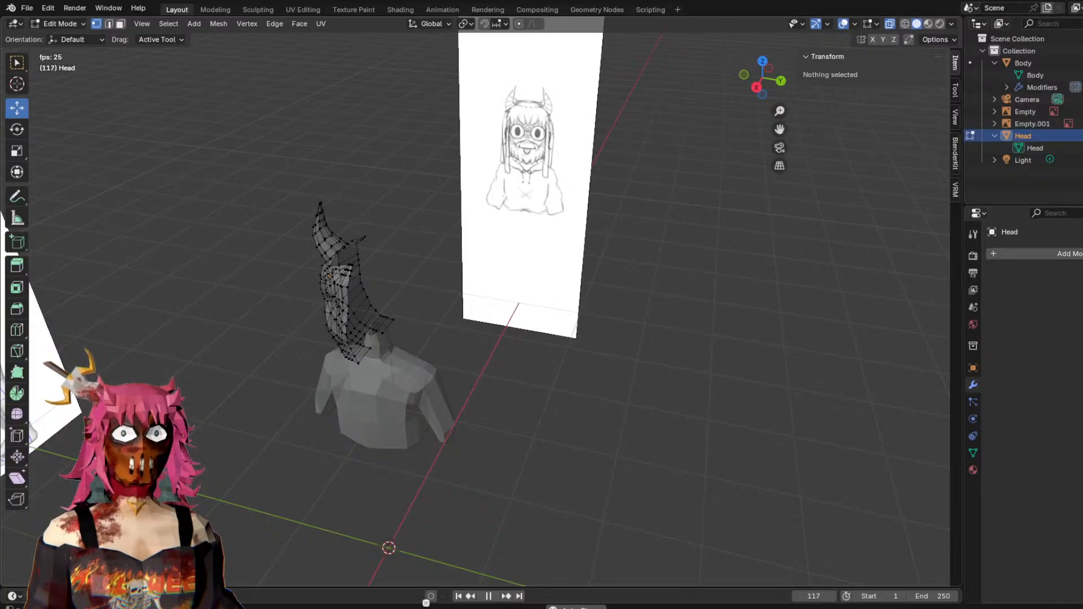
pyautogui.click(756, 88)
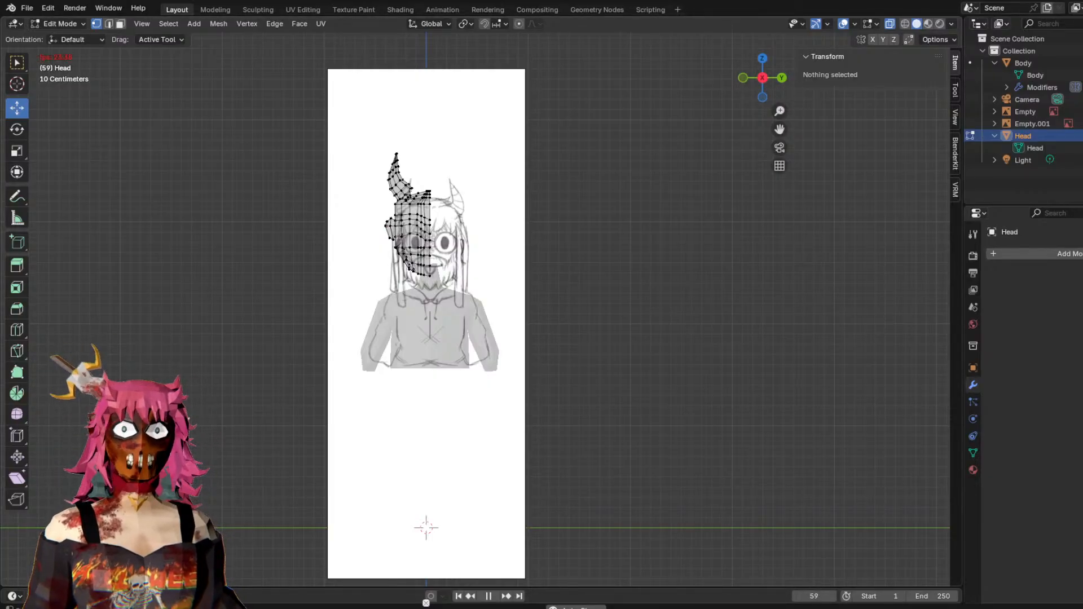
pyautogui.moveTo(362, 256); pyautogui.dragTo(586, 313, button='middle')
pyautogui.click(752, 82)
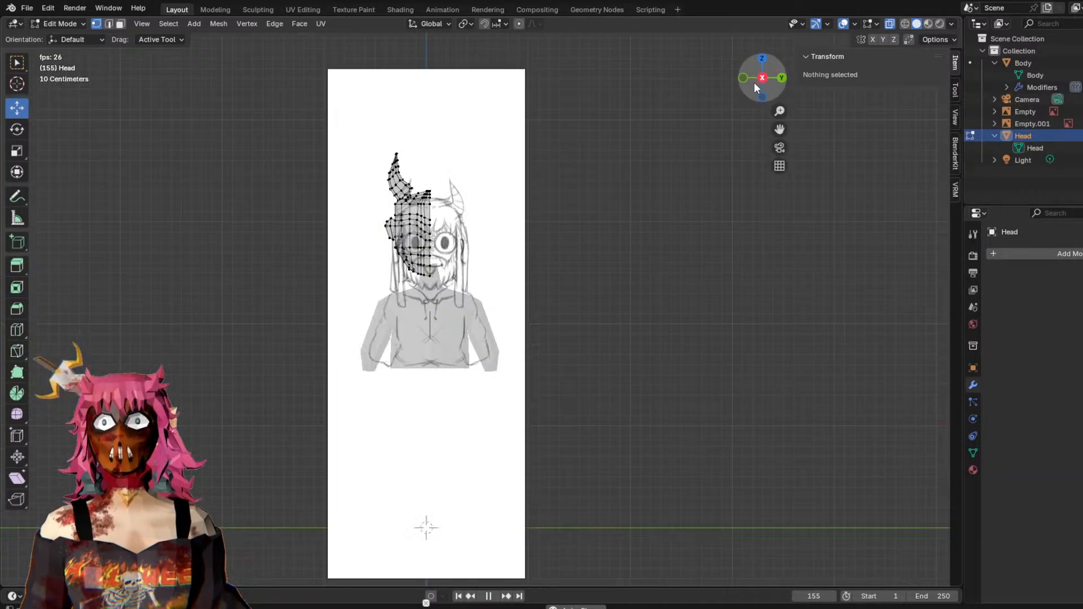
pyautogui.moveTo(798, 278); pyautogui.dragTo(588, 222, button='middle')
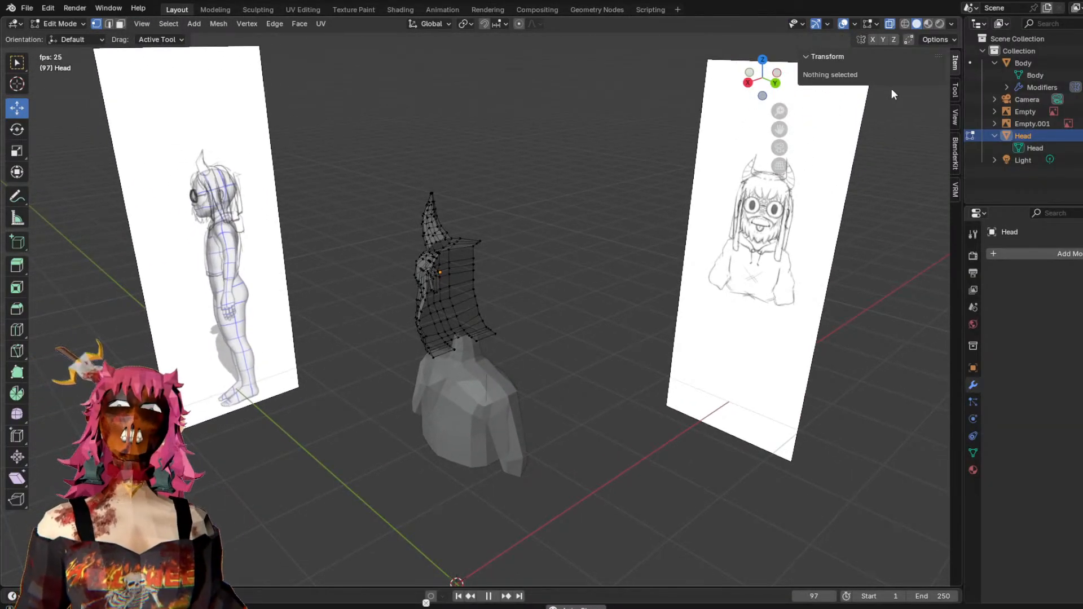
pyautogui.moveTo(903, 186); pyautogui.dragTo(677, 217, button='middle')
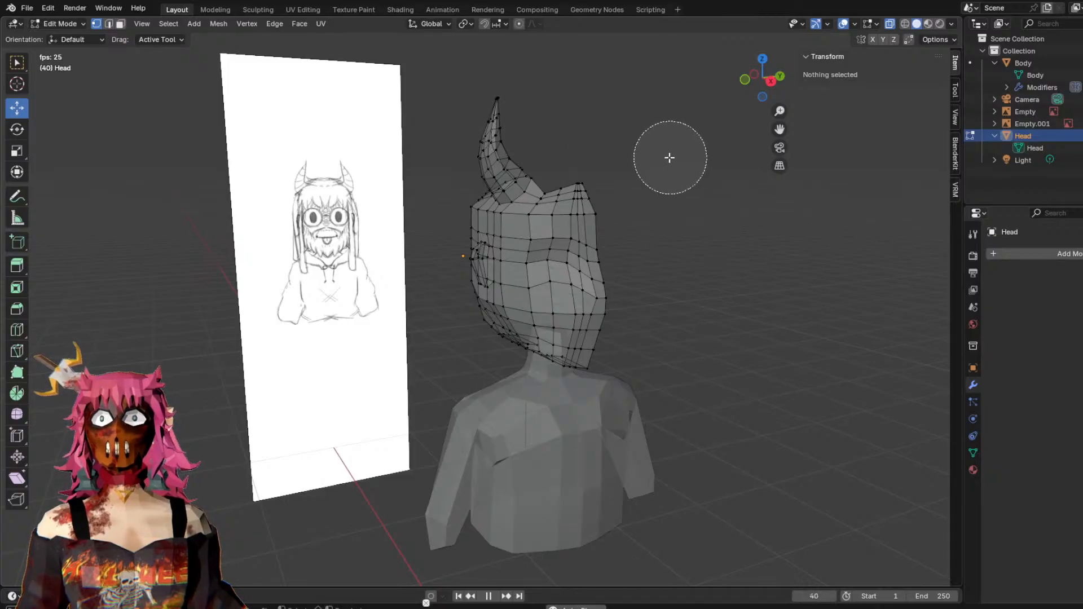
# Switch to Object Mode and rotate the half head freely around its Z axis.
pyautogui.click(66, 25)
pyautogui.click(58, 37)
pyautogui.moveTo(560, 168); pyautogui.dragTo(570, 171, button='middle')
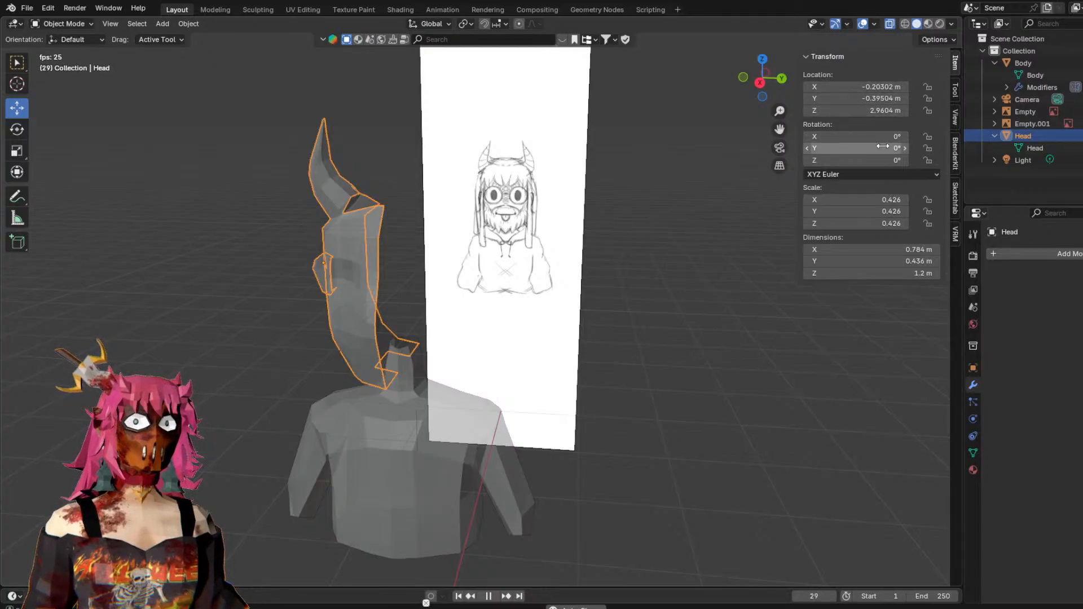
pyautogui.moveTo(840, 147); pyautogui.dragTo(887, 146)
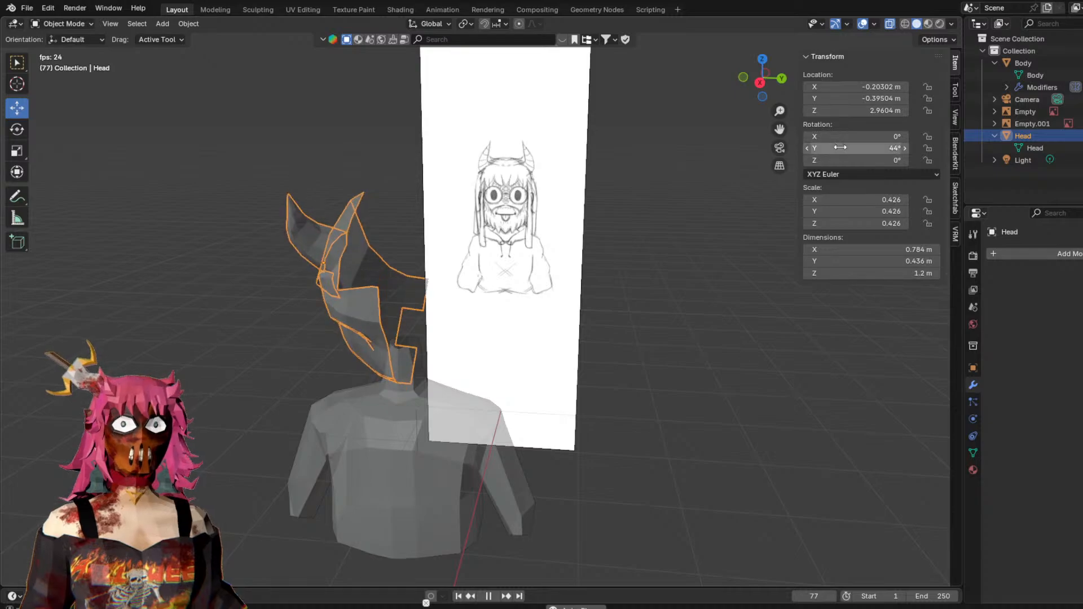
pyautogui.hotkey('ctrl', 'z')
pyautogui.moveTo(820, 160); pyautogui.dragTo(871, 160)
# Select the body and set its Z rotation to 90°.
pyautogui.click(451, 370)
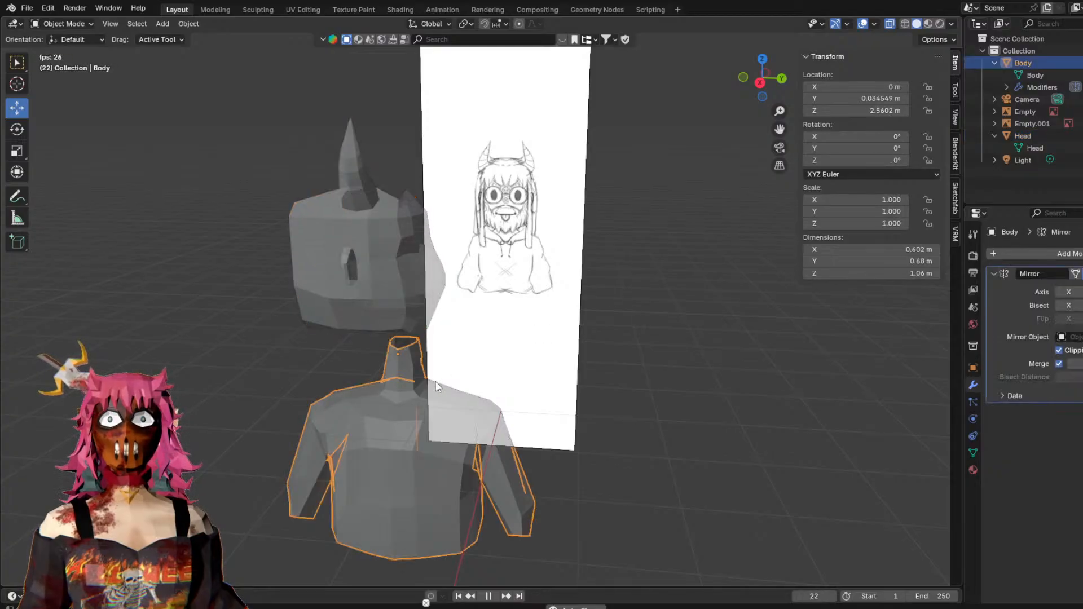
pyautogui.click(895, 161)
pyautogui.write('90')
pyautogui.press('Return')
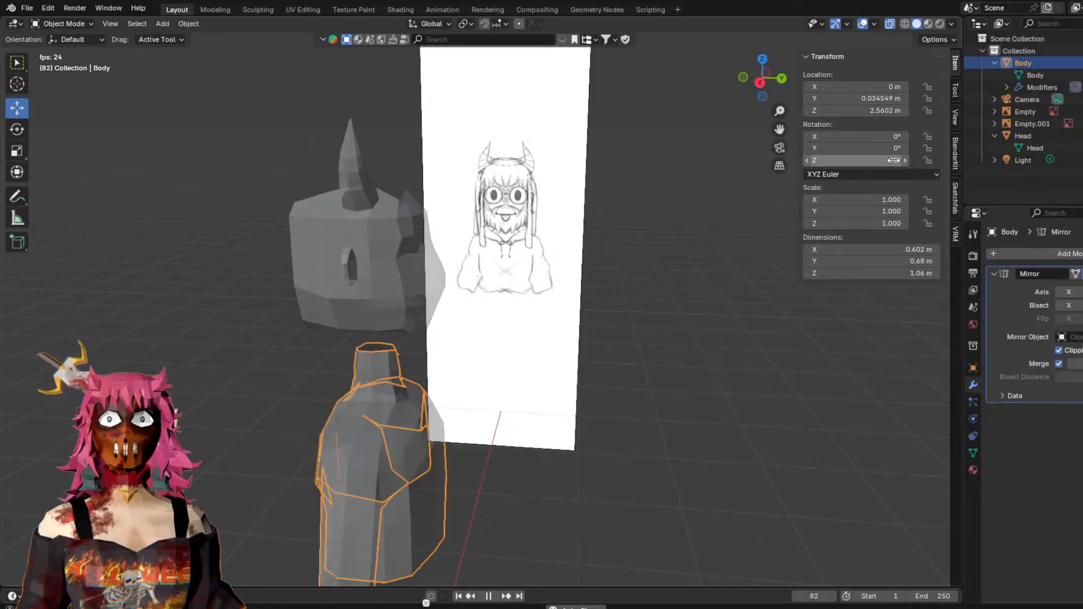
# Select the front-view reference image and set its Z rotation to 0°.
pyautogui.click(537, 267)
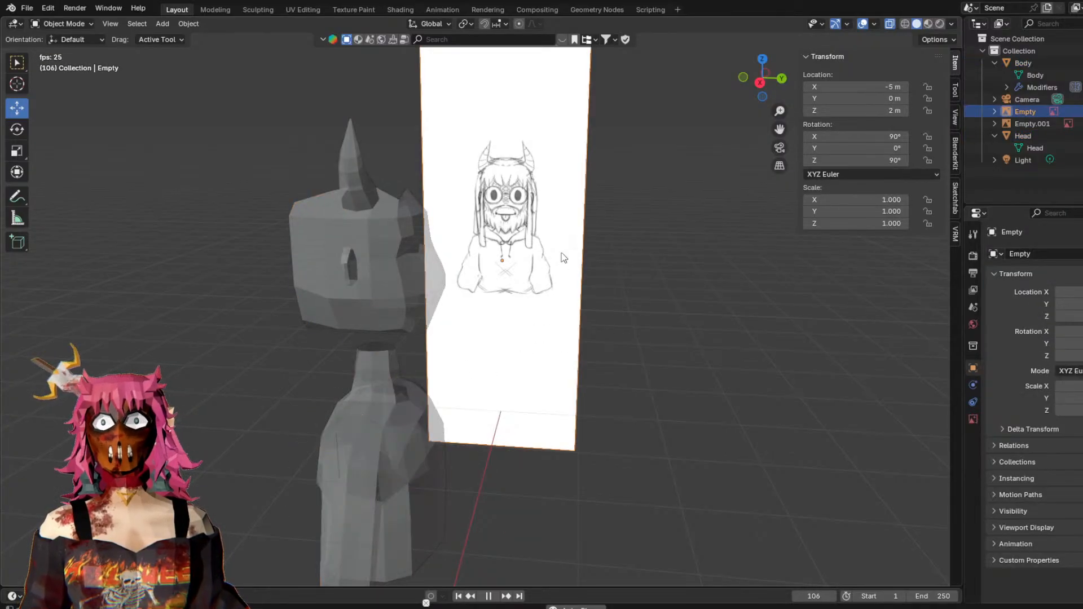
pyautogui.click(888, 161)
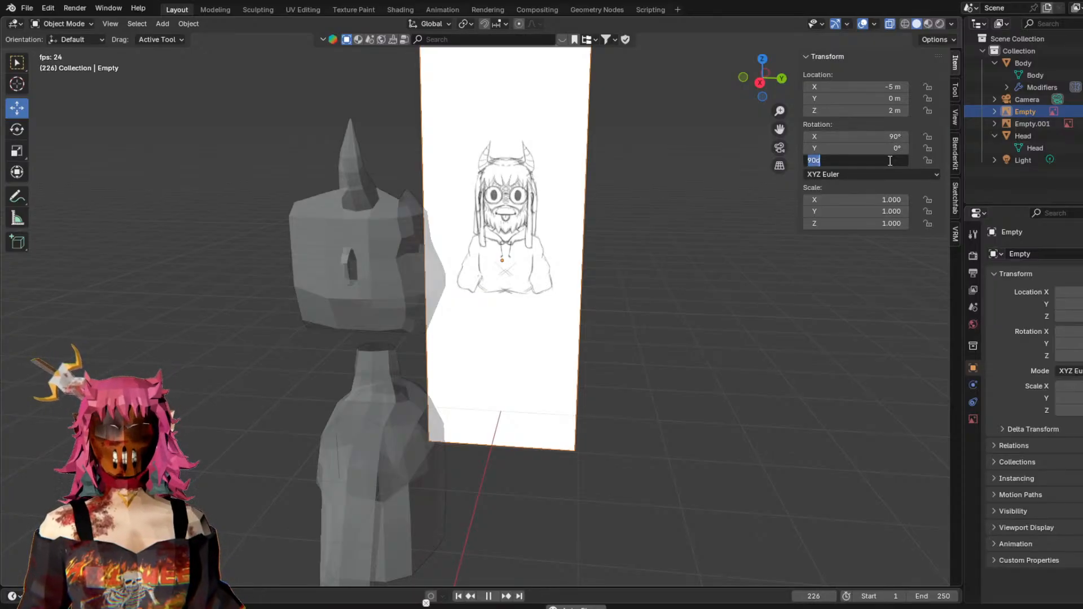
pyautogui.write('0')
pyautogui.press('Return')
# Move the front-view reference image to Y -5 m and X 0 m.
pyautogui.moveTo(686, 254); pyautogui.dragTo(556, 273, button='middle')
pyautogui.click(879, 98)
pyautogui.write('-5')
pyautogui.press('Return')
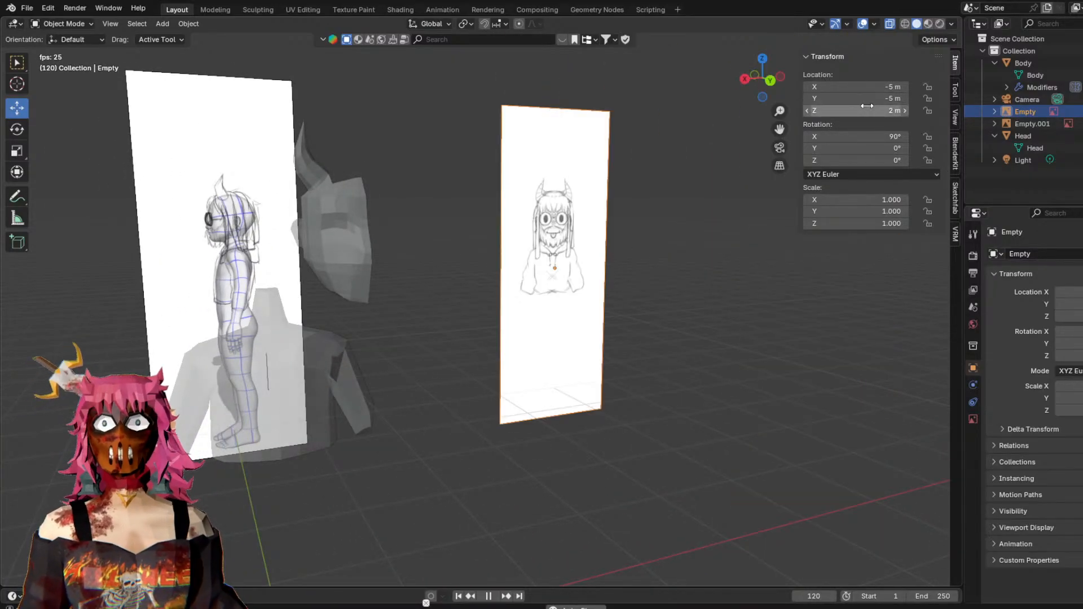
pyautogui.click(883, 88)
pyautogui.write('0')
pyautogui.press('Return')
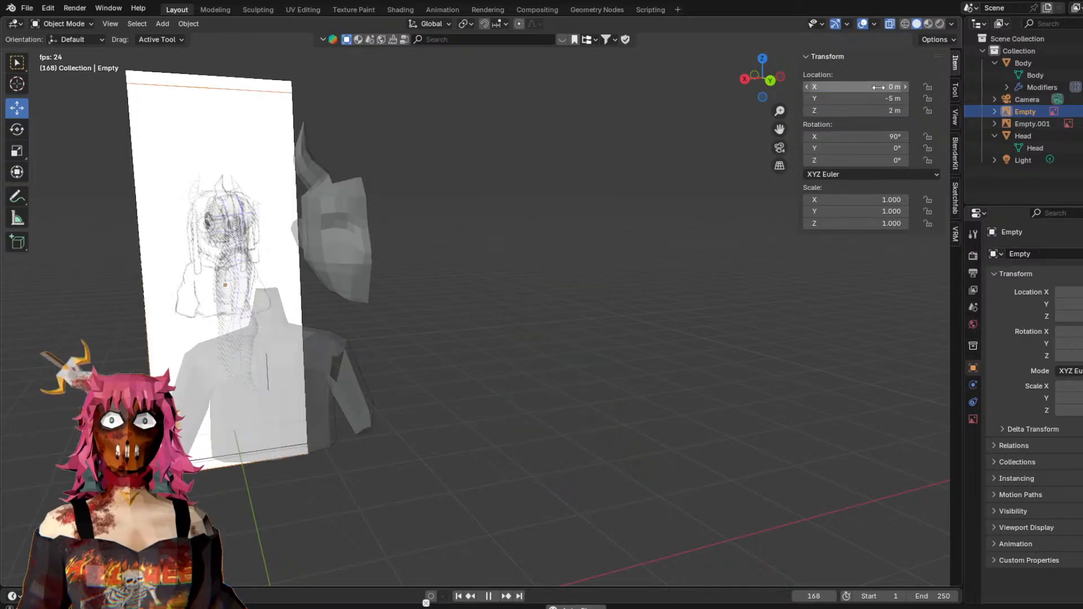
# Select the side-view reference image that overlaps the front-view one.
pyautogui.moveTo(395, 174); pyautogui.dragTo(415, 232, button='middle')
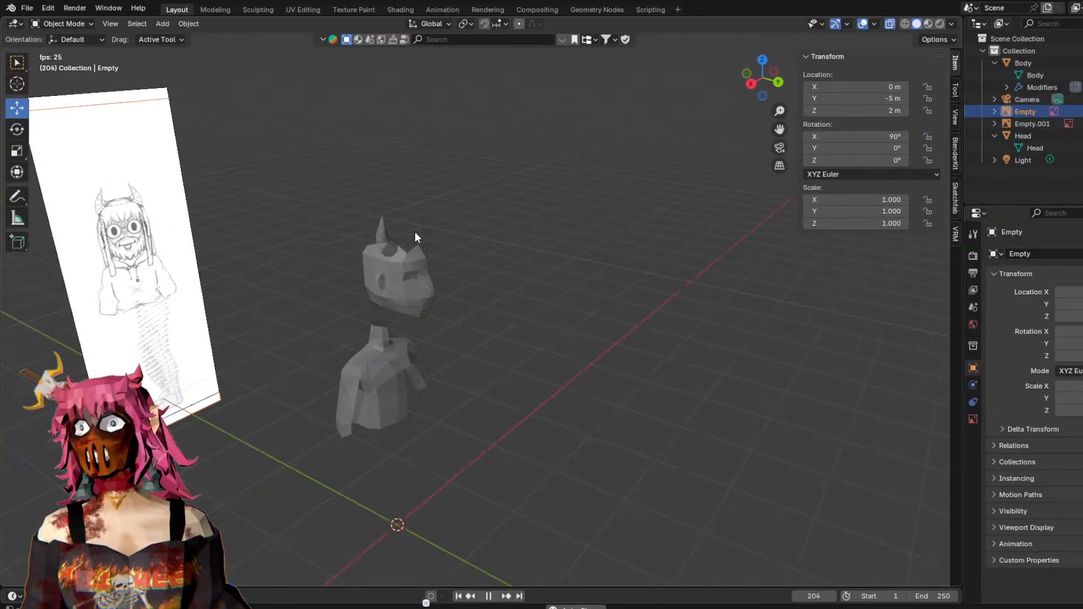
pyautogui.click(130, 102)
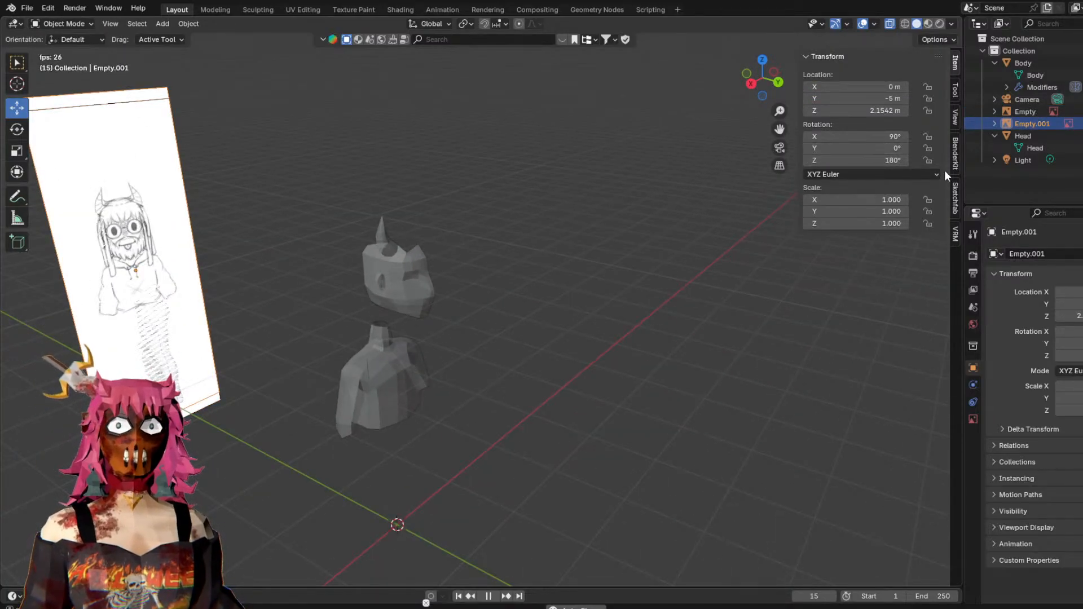
# Try an X rotation of 0° on the side-view reference image, restore 90°, and undo a further test rotation.
pyautogui.click(883, 136)
pyautogui.write('0')
pyautogui.press('Return')
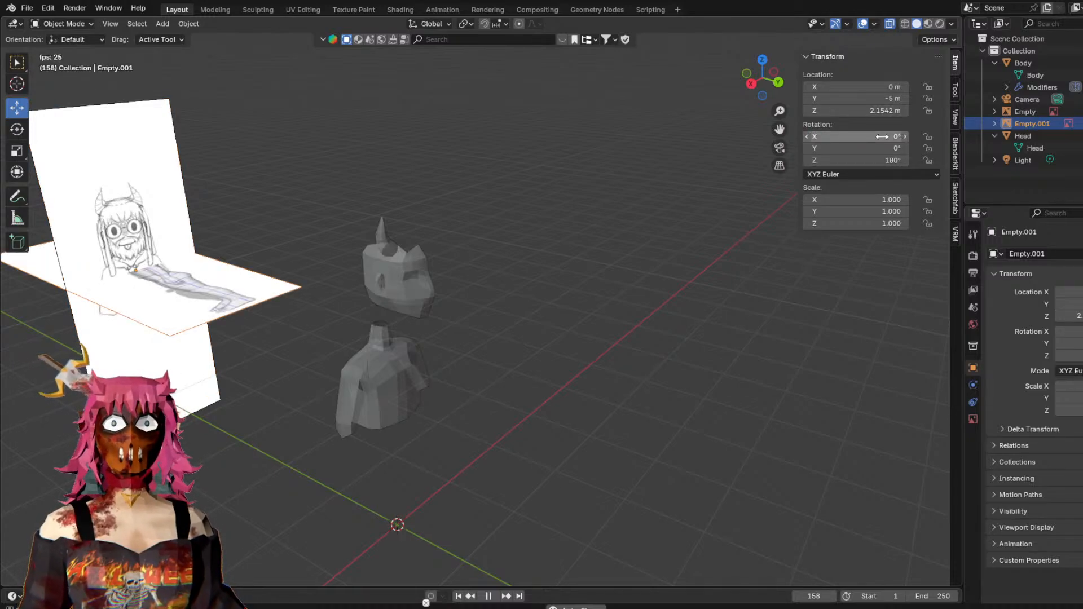
pyautogui.click(882, 137)
pyautogui.write('90')
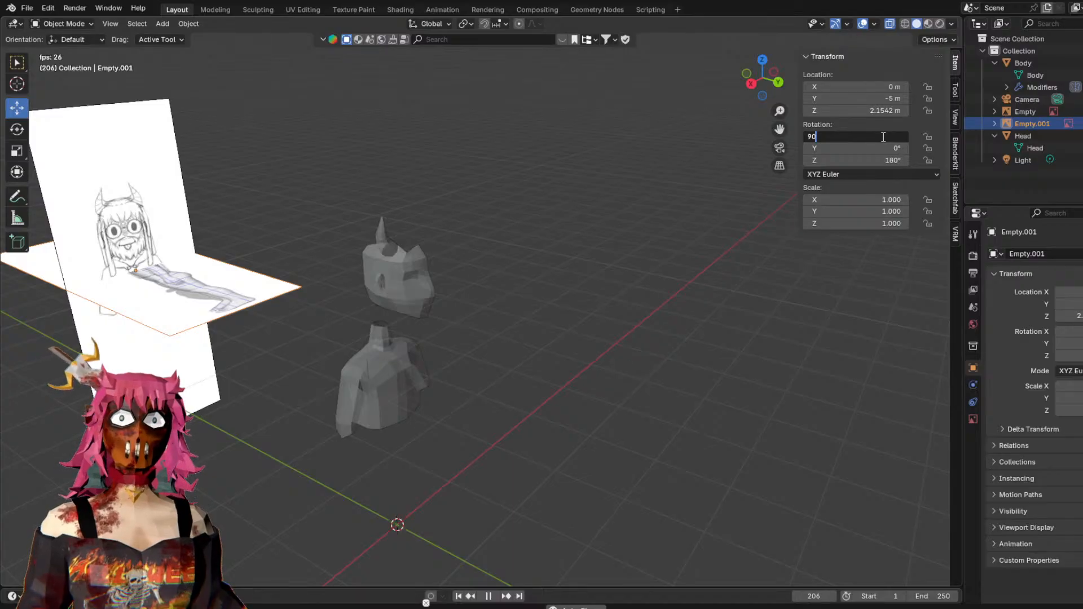
pyautogui.press('Return')
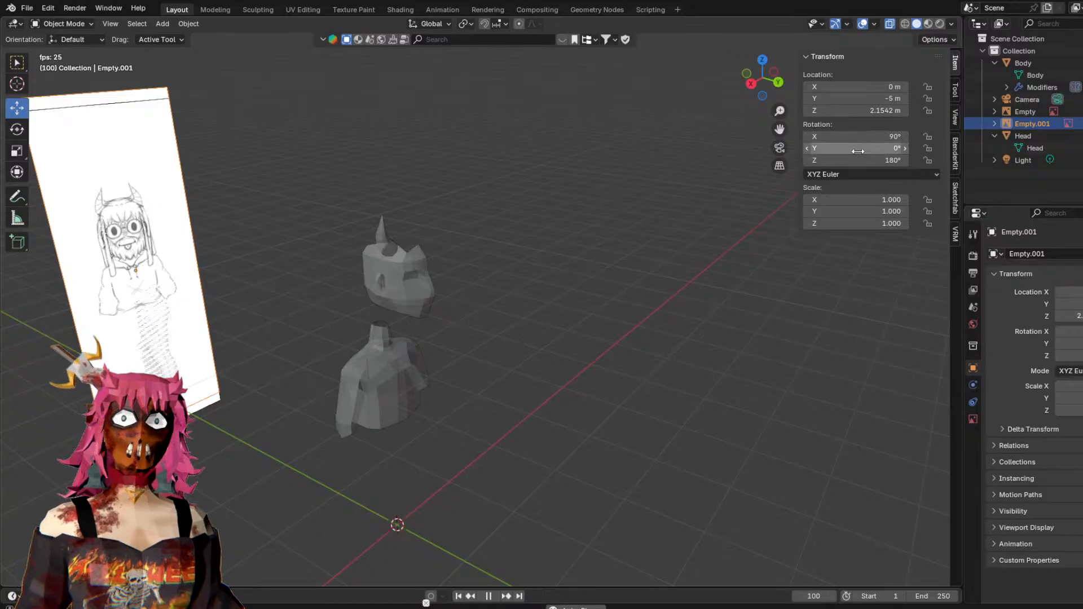
pyautogui.moveTo(824, 148); pyautogui.dragTo(855, 160)
pyautogui.hotkey('ctrl', 'z')
pyautogui.hotkey('ctrl', 'z')
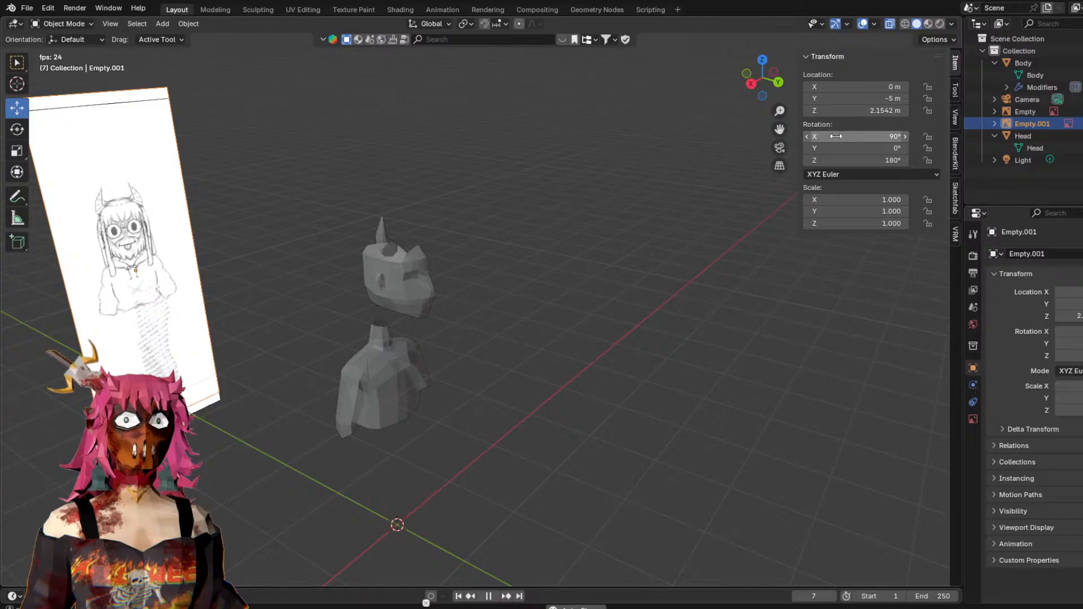
# Move the side-view reference image to Y 0 m and X -5 m.
pyautogui.click(874, 98)
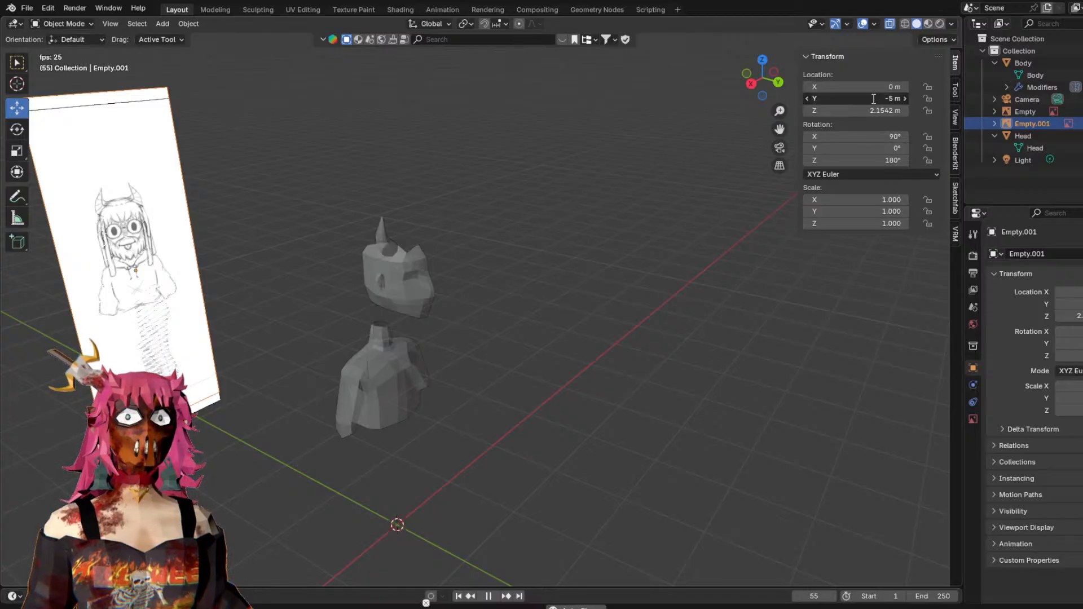
pyautogui.write('0')
pyautogui.press('Return')
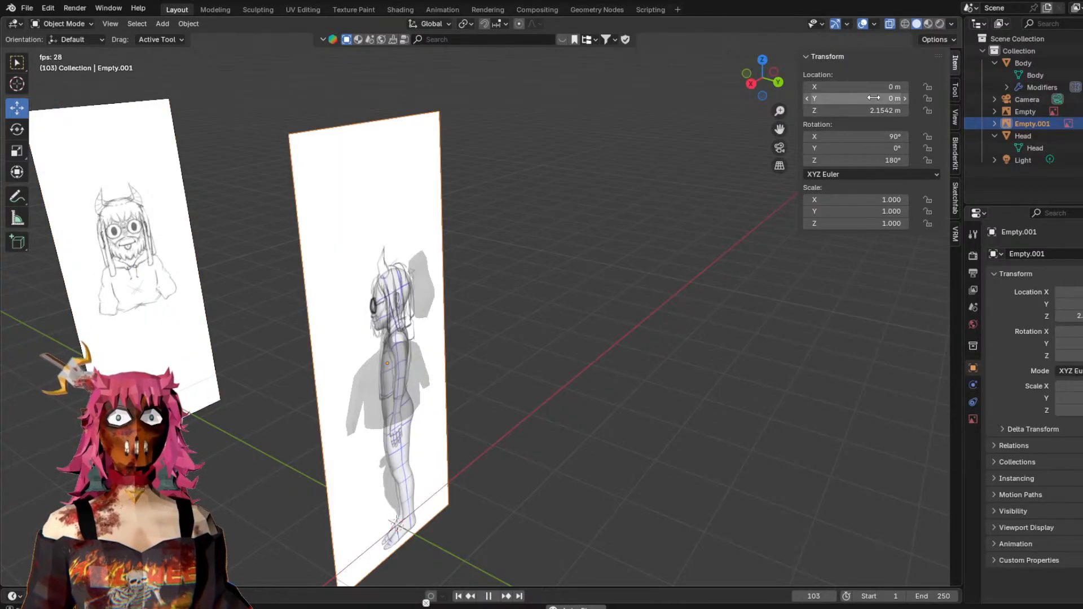
pyautogui.click(879, 86)
pyautogui.write('-5')
pyautogui.press('Return')
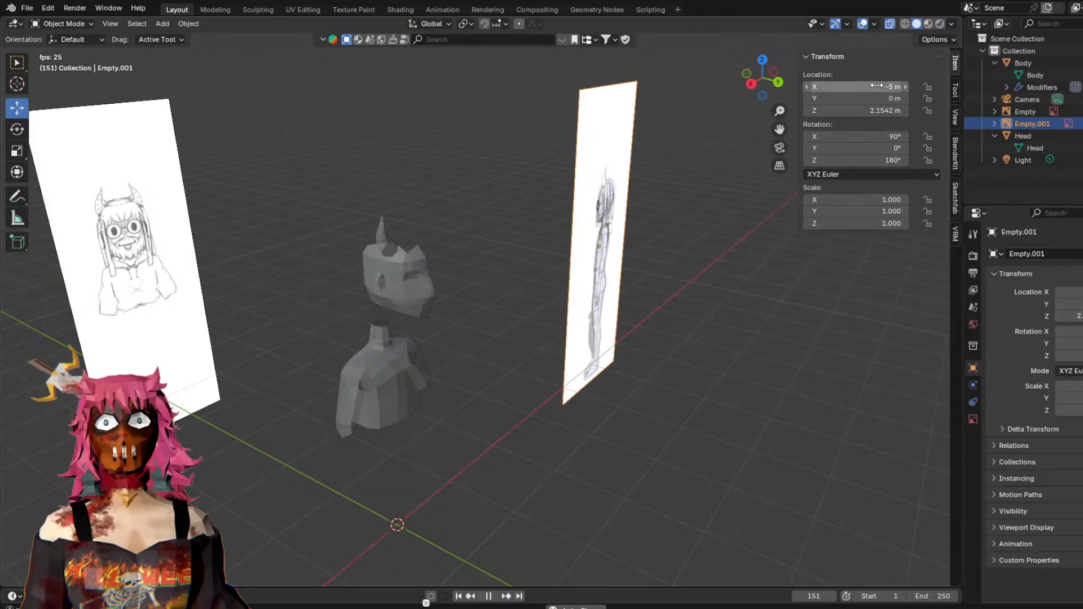
# Try rotating the side-view reference image by 15° about Y and freely about the other axes, undoing each test.
pyautogui.moveTo(871, 148); pyautogui.dragTo(880, 148)
pyautogui.click(867, 149)
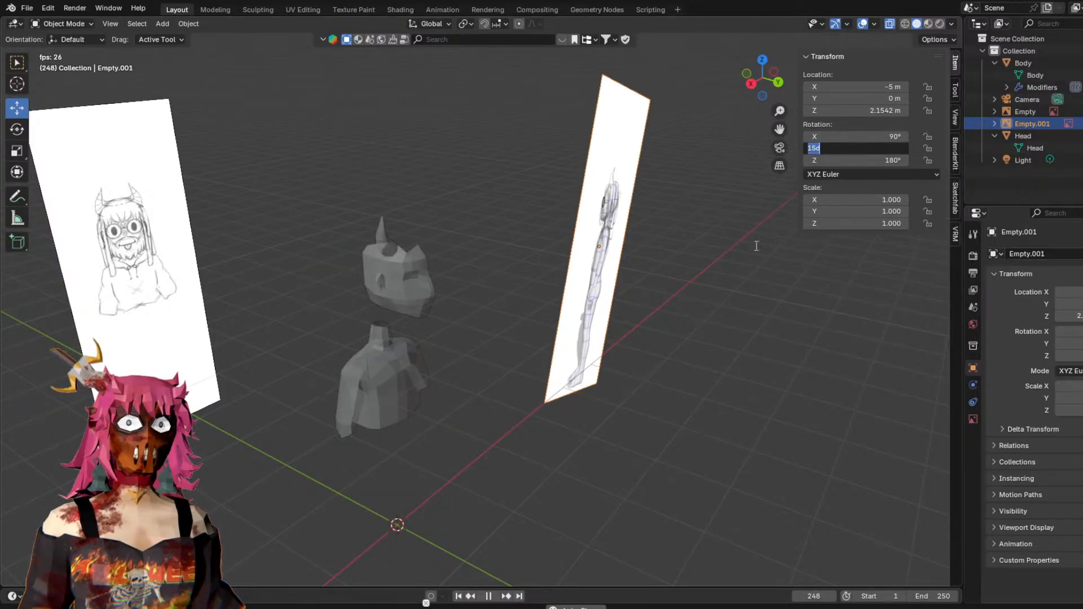
pyautogui.click(772, 233)
pyautogui.hotkey('ctrl', 'z')
pyautogui.moveTo(832, 135); pyautogui.dragTo(899, 160)
pyautogui.hotkey('ctrl', 'z')
# Try Z rotations of 180°, 90° and again 180° on the side-view reference image.
pyautogui.click(849, 162)
pyautogui.write('1')
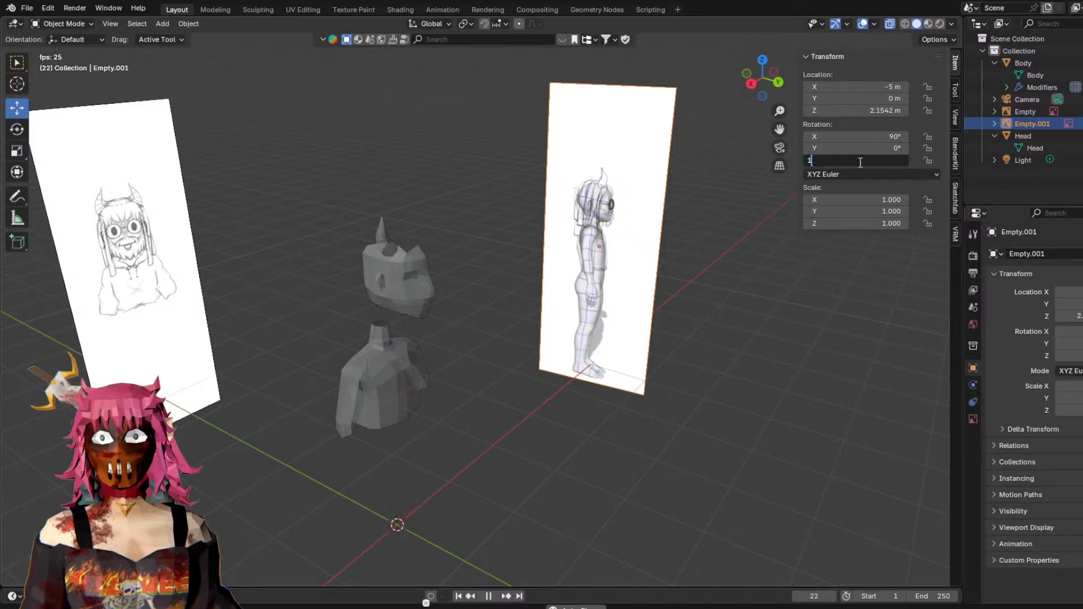
pyautogui.write('80')
pyautogui.press('Return')
pyautogui.click(859, 162)
pyautogui.write('90')
pyautogui.press('Return')
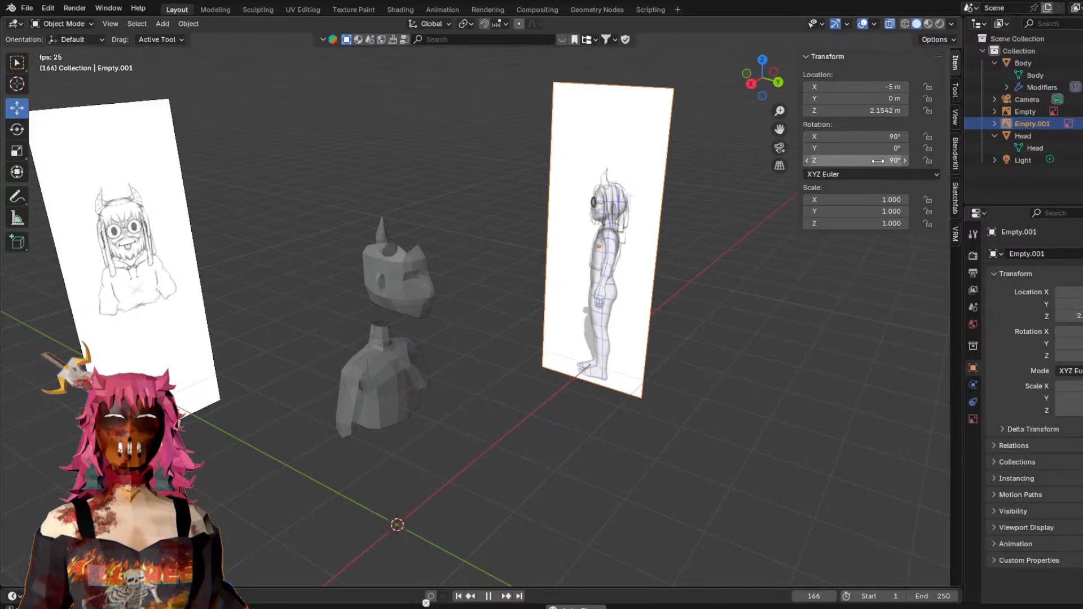
pyautogui.click(878, 161)
pyautogui.write('1')
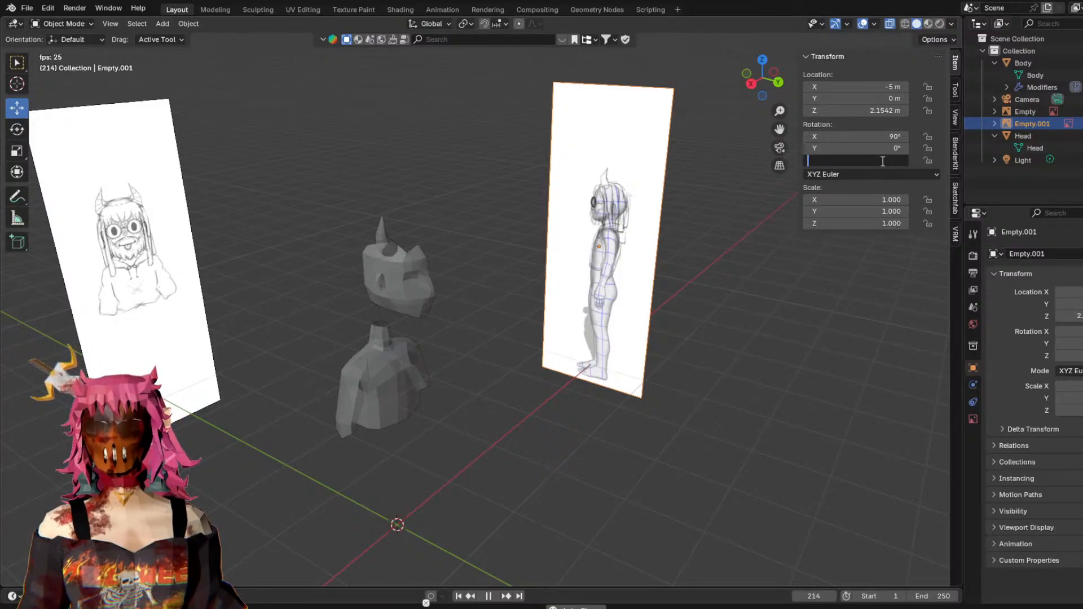
pyautogui.write('180')
pyautogui.press('Return')
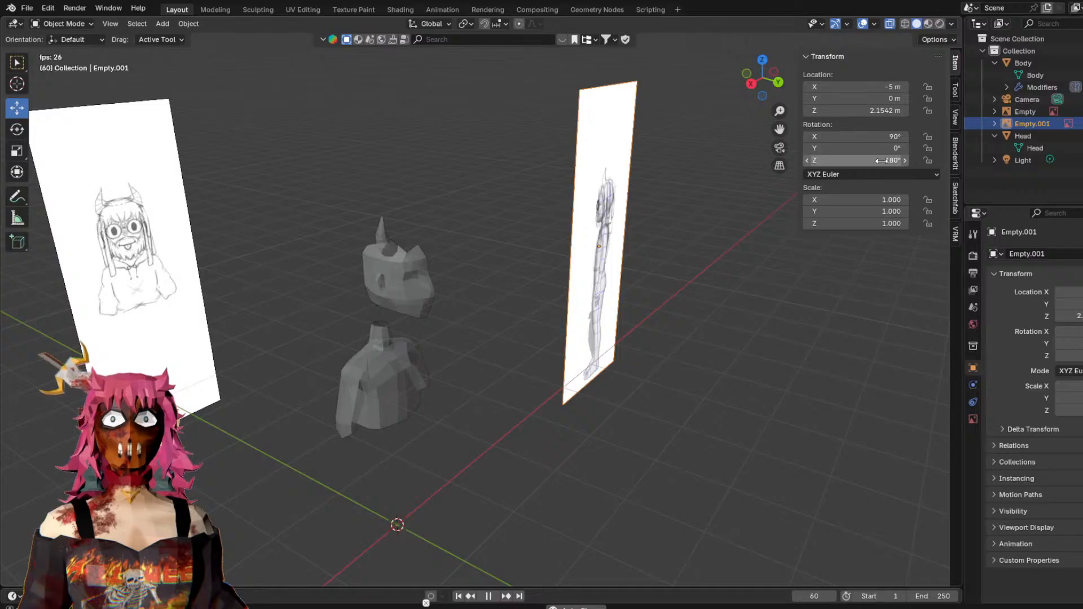
# Clear the side-view reference image's rotation and set its X rotation to 90°.
pyautogui.hotkey('alt', 'r')
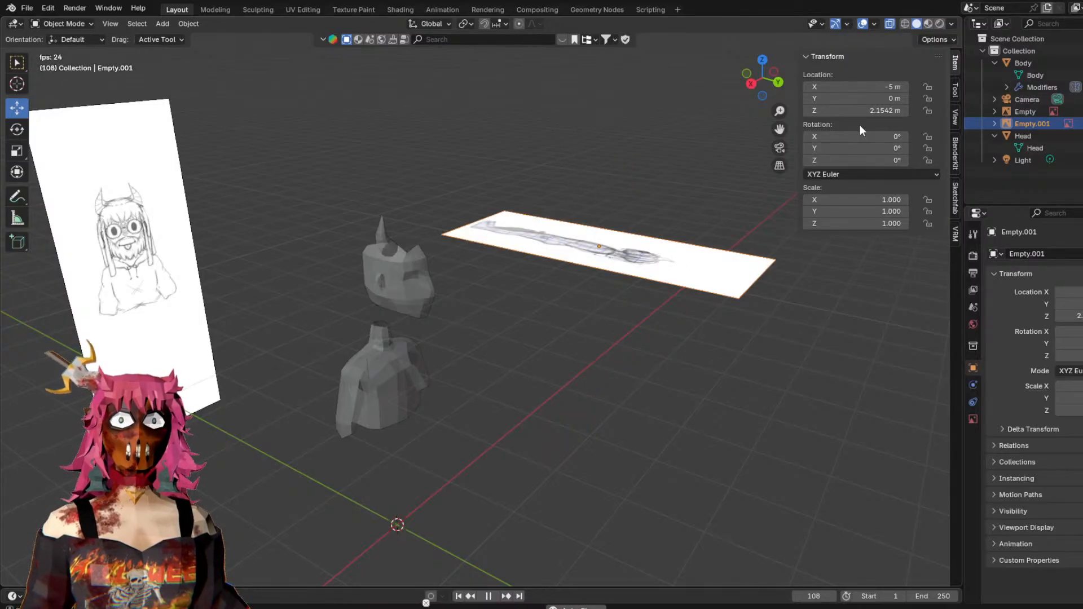
pyautogui.click(880, 136)
pyautogui.write('90')
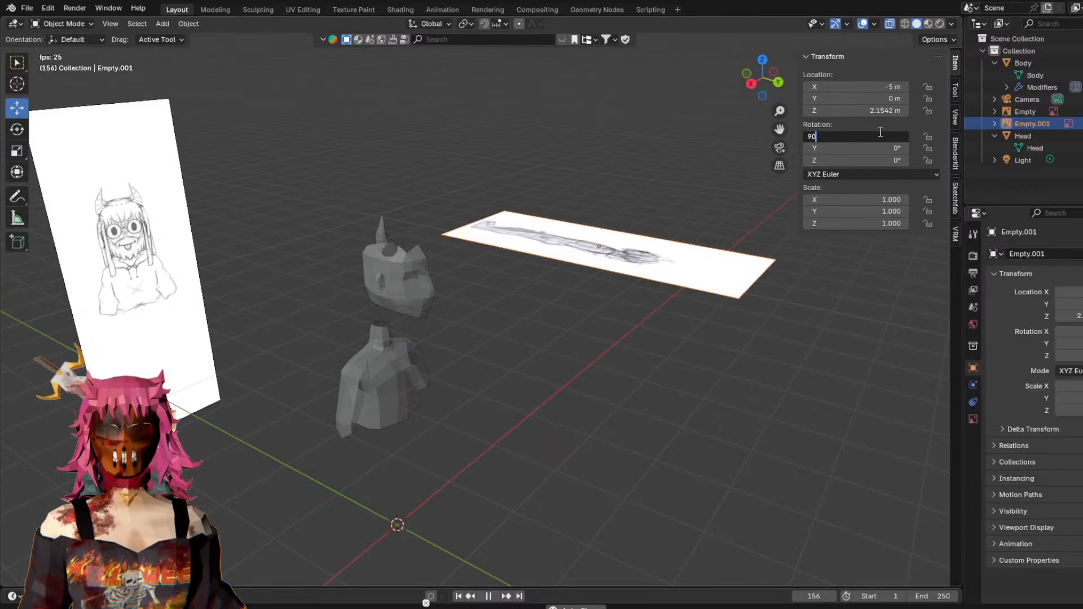
pyautogui.press('Return')
# Rotate the upright side-view reference image to about -92° around Z.
pyautogui.click(883, 161)
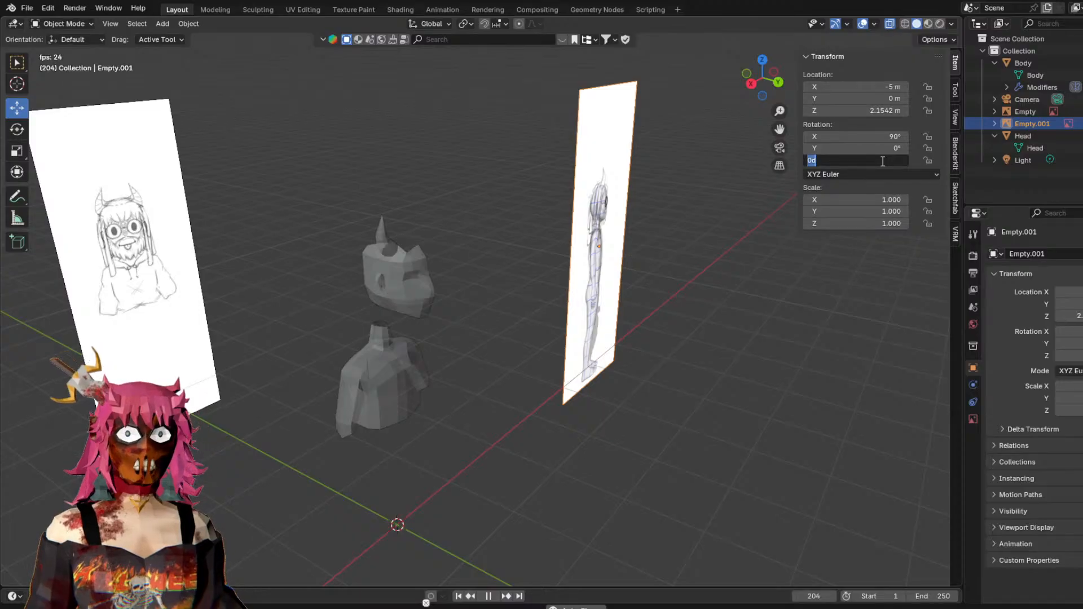
pyautogui.write('18')
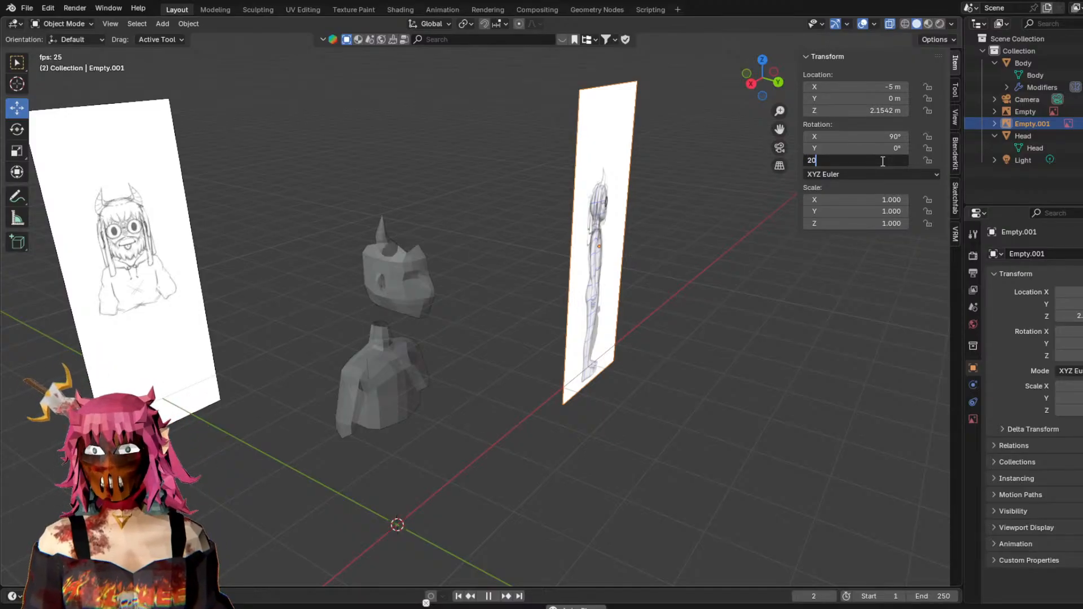
pyautogui.press('Return')
pyautogui.press('BackSpace')
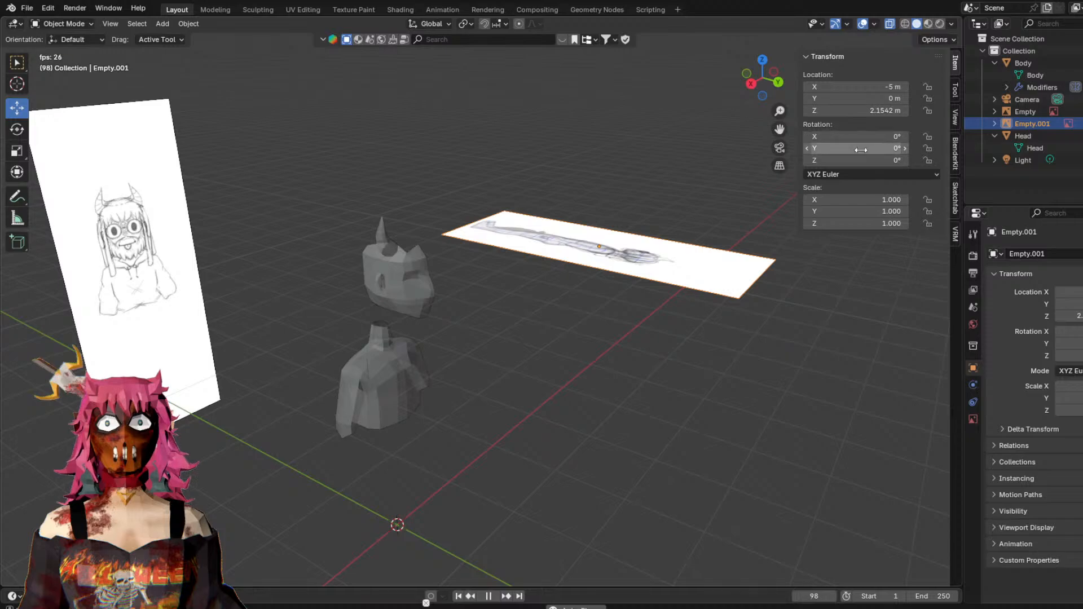
pyautogui.hotkey('ctrl', 'z')
pyautogui.moveTo(890, 160); pyautogui.dragTo(841, 160)
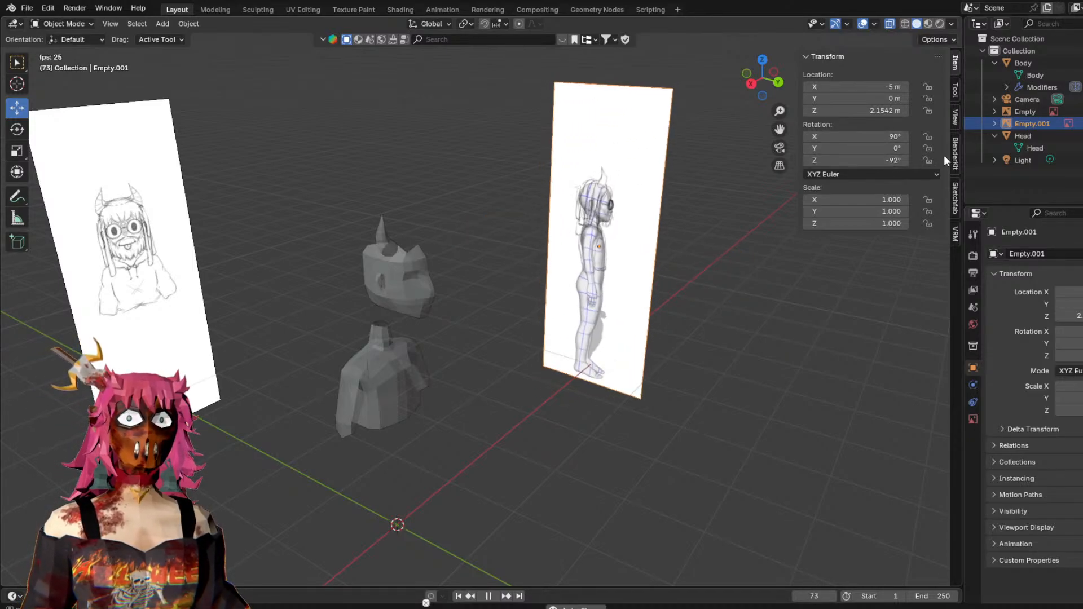
# Set the side-view reference image's Z rotation to -90° and deselect it.
pyautogui.click(907, 160)
pyautogui.click(907, 161)
pyautogui.click(908, 160)
pyautogui.click(806, 159)
pyautogui.moveTo(817, 293); pyautogui.dragTo(684, 249, button='middle')
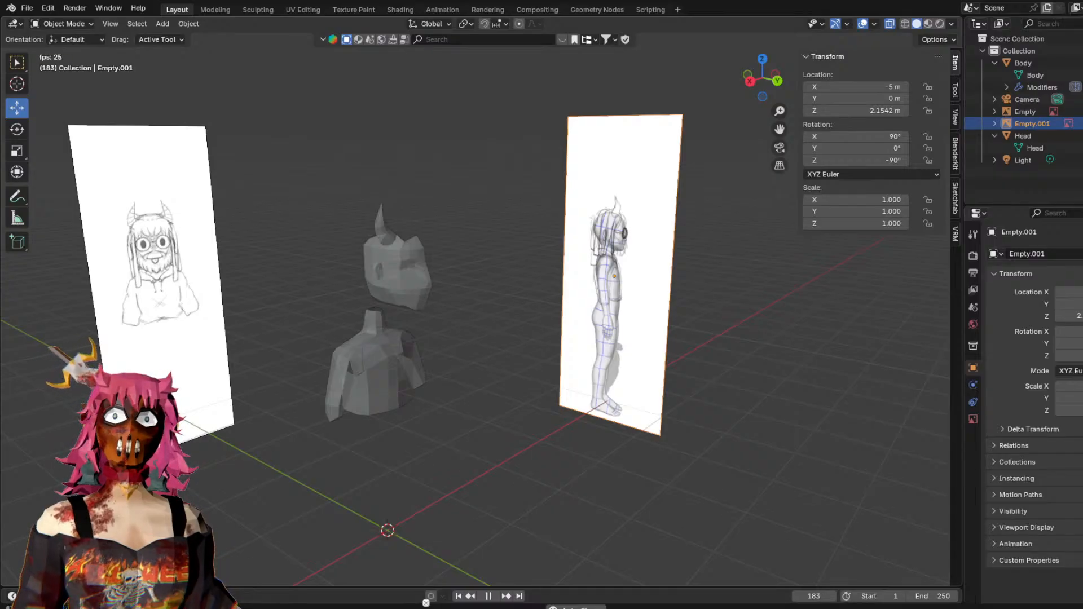
pyautogui.hotkey('alt', 'a')
pyautogui.moveTo(584, 369); pyautogui.dragTo(682, 370, button='middle')
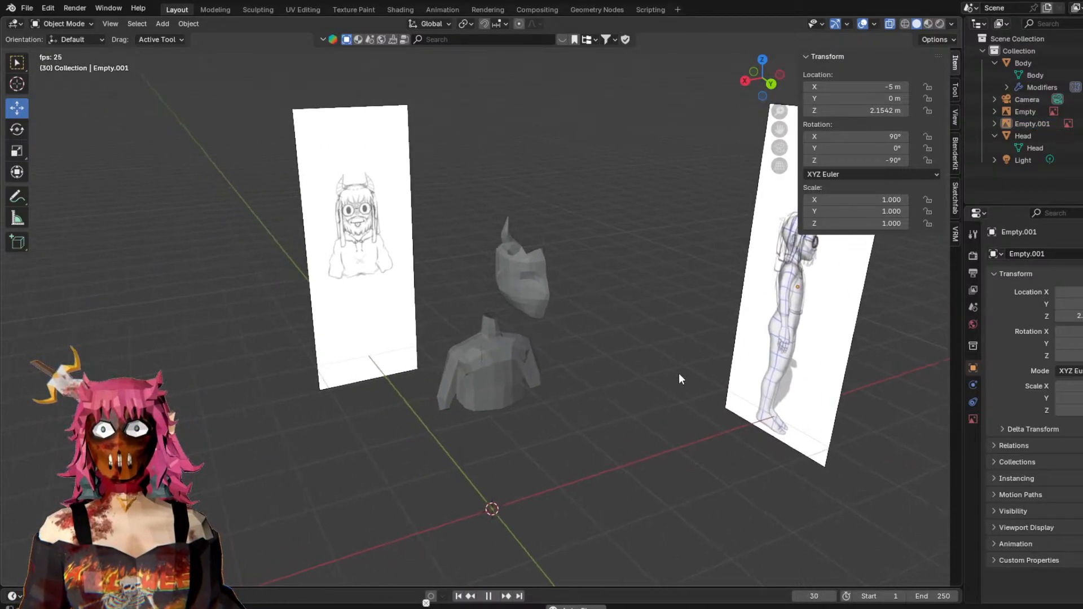
# Try moving the half head freely and undo the move.
pyautogui.click(530, 272)
pyautogui.moveTo(646, 253); pyautogui.dragTo(608, 287, button='middle')
pyautogui.press('g')
pyautogui.click(465, 286)
pyautogui.hotkey('ctrl', 'z')
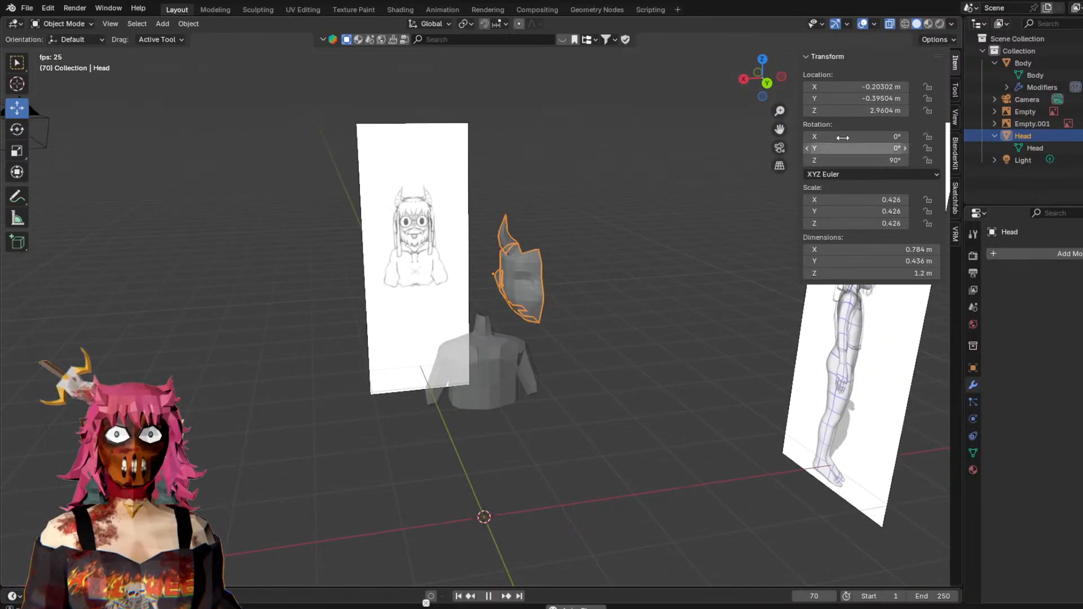
# Try the Global orientation for the object gizmos on the head and restore Default.
pyautogui.click(874, 24)
pyautogui.click(846, 23)
pyautogui.click(851, 23)
pyautogui.click(851, 23)
pyautogui.click(821, 142)
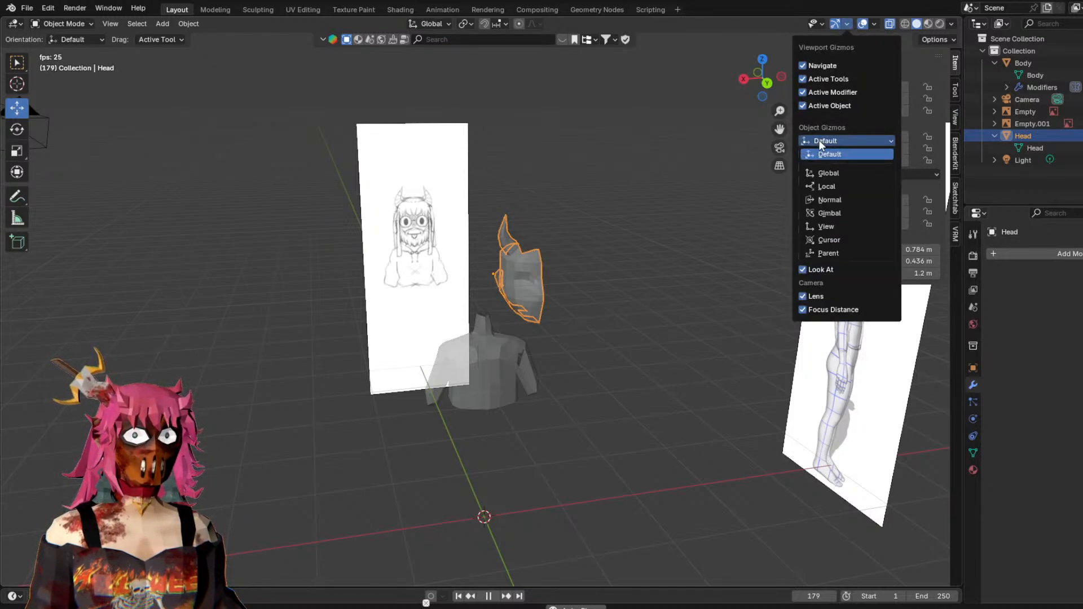
pyautogui.click(841, 174)
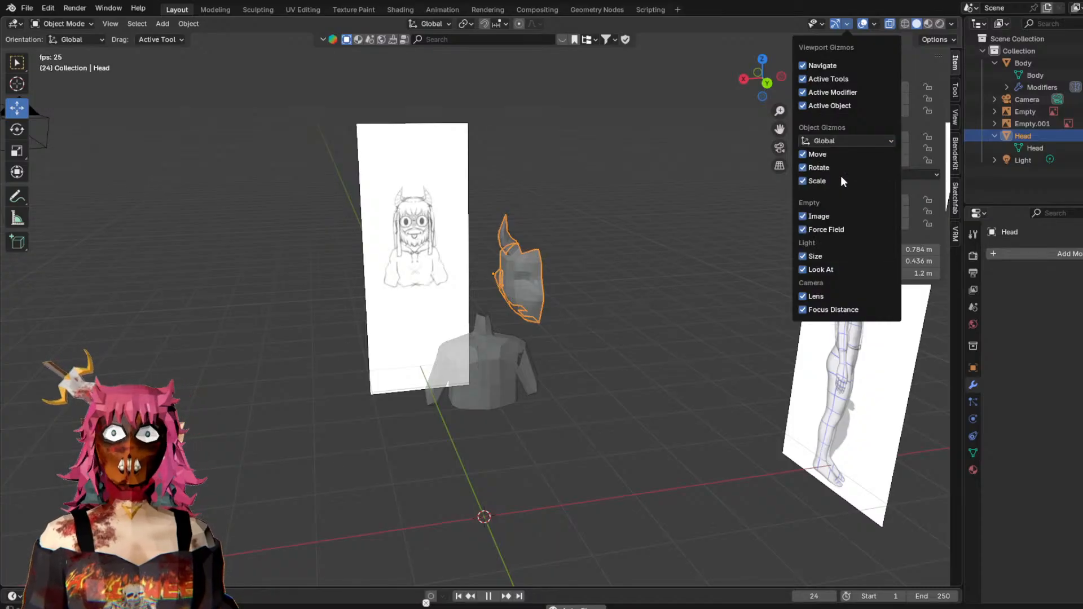
pyautogui.moveTo(562, 244); pyautogui.dragTo(542, 244, button='middle')
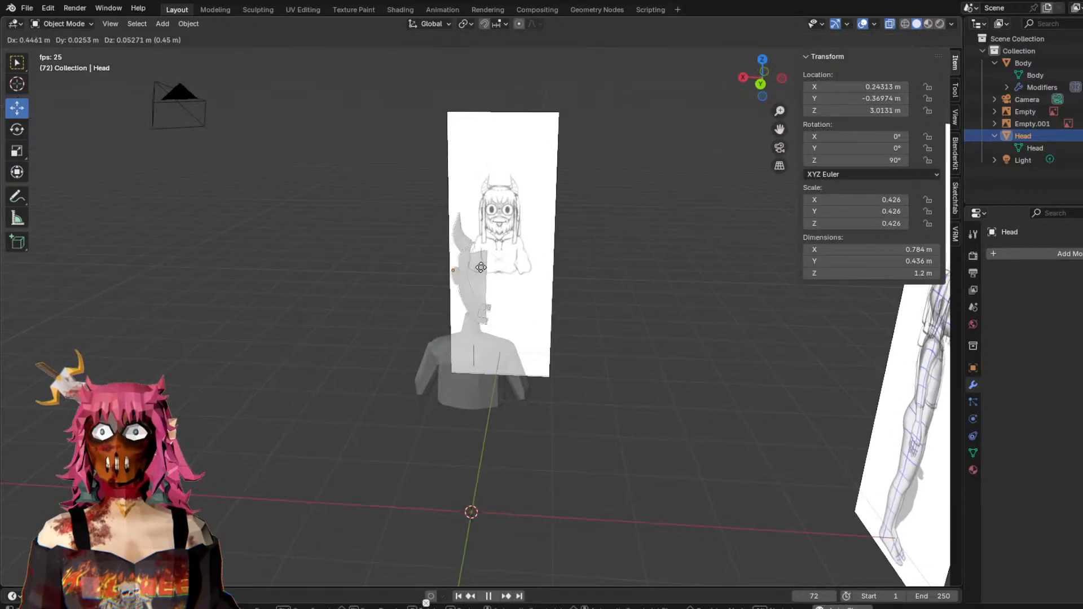
pyautogui.click(71, 40)
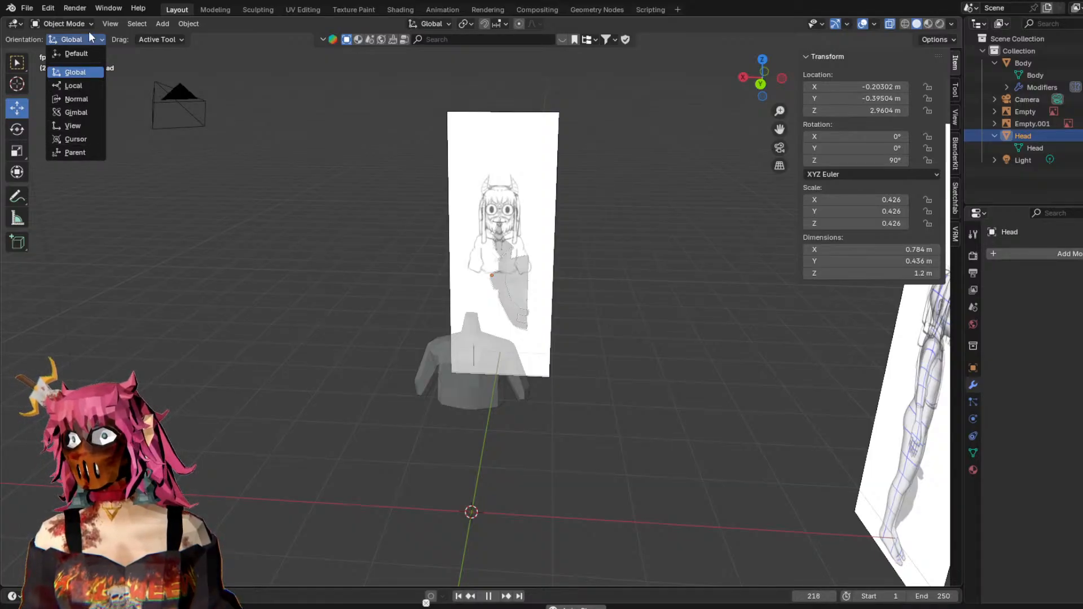
pyautogui.click(73, 53)
# Move the half head over the body's neck, to about X 0.474 m, Y -0.176 m and Z 3.06 m.
pyautogui.click(493, 356)
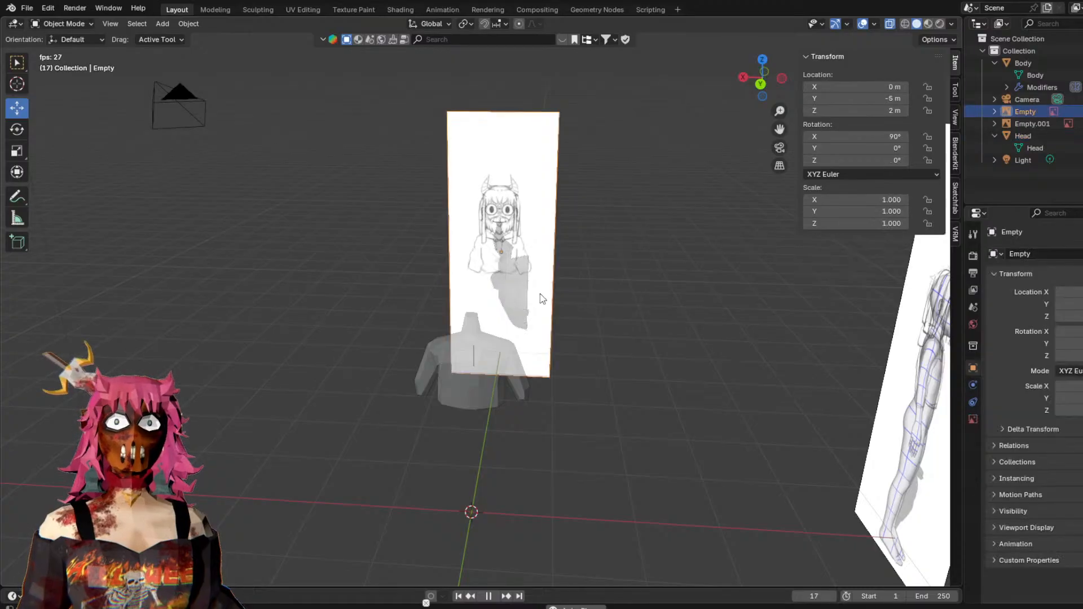
pyautogui.moveTo(606, 294); pyautogui.dragTo(663, 295, button='middle')
pyautogui.click(520, 265)
pyautogui.scroll(4, 581, 257)
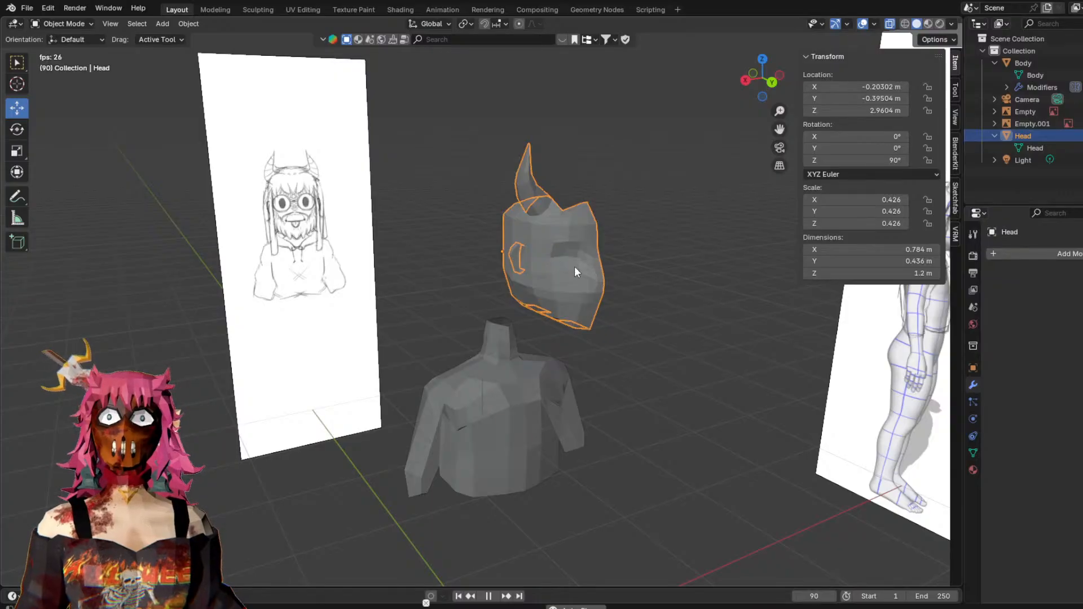
pyautogui.moveTo(466, 227); pyautogui.dragTo(568, 283, button='middle')
pyautogui.moveTo(569, 283); pyautogui.dragTo(459, 300)
pyautogui.moveTo(458, 300); pyautogui.dragTo(486, 290, button='middle')
pyautogui.moveTo(463, 285); pyautogui.dragTo(515, 266)
pyautogui.moveTo(514, 266); pyautogui.dragTo(597, 269, button='middle')
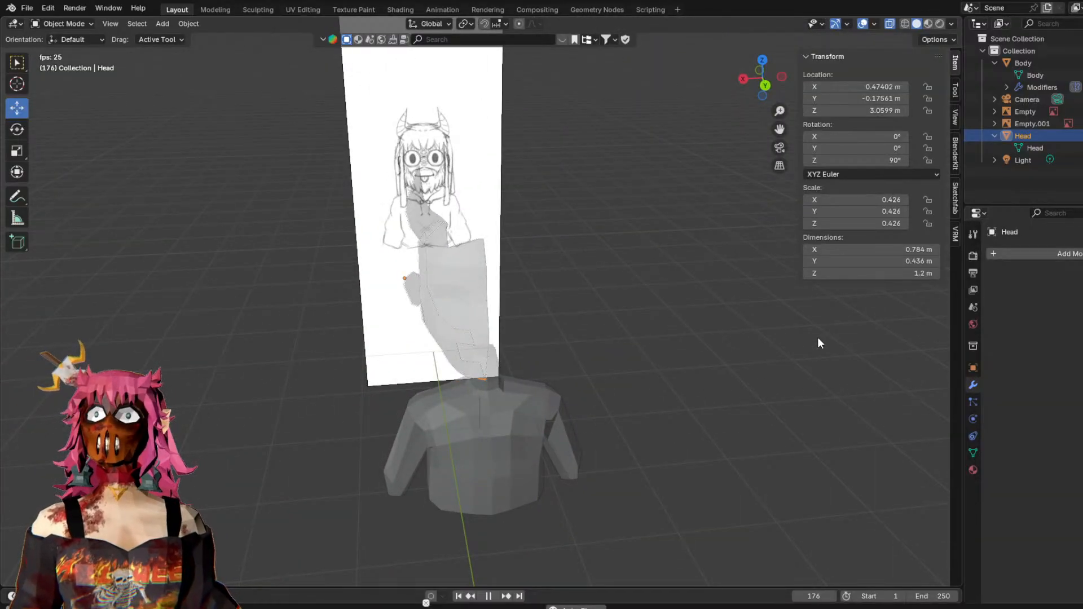
pyautogui.moveTo(677, 346); pyautogui.dragTo(617, 261, button='middle')
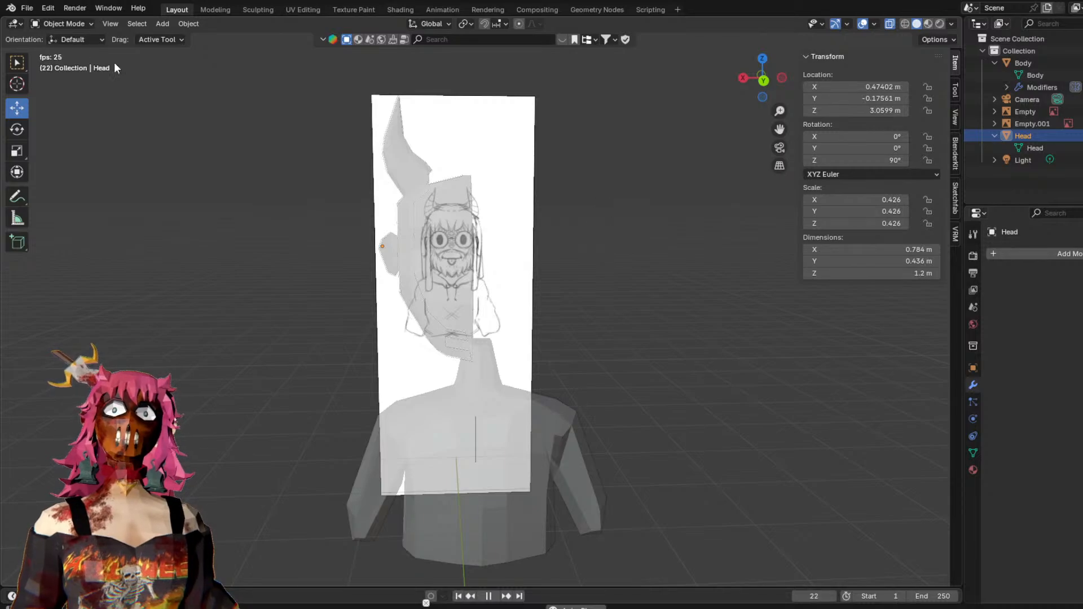
# Examine the viewport gizmo options for what hides the head's transform handles.
pyautogui.click(158, 40)
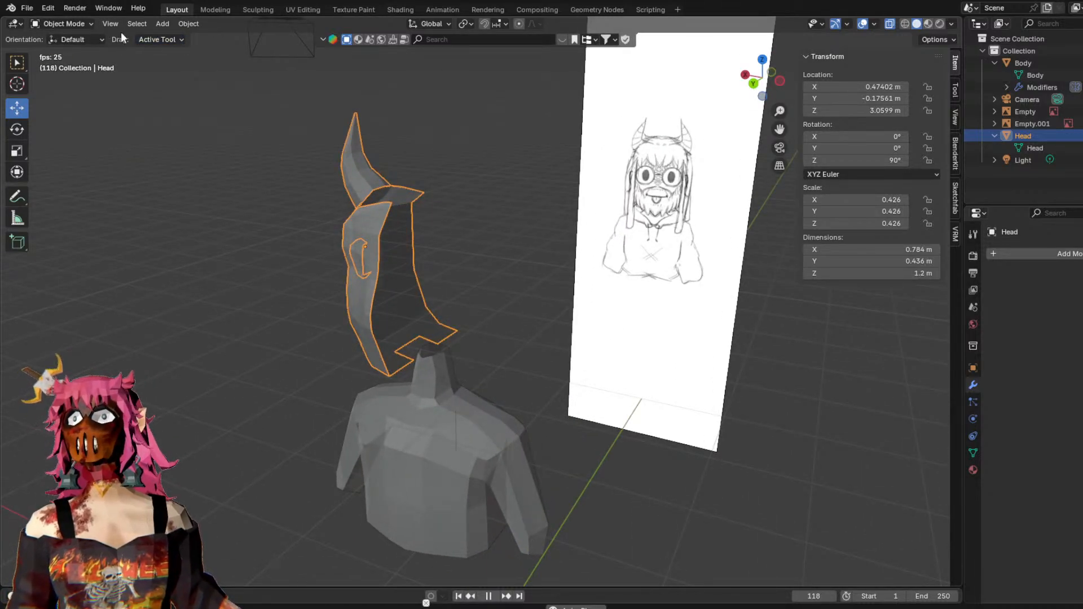
pyautogui.click(848, 24)
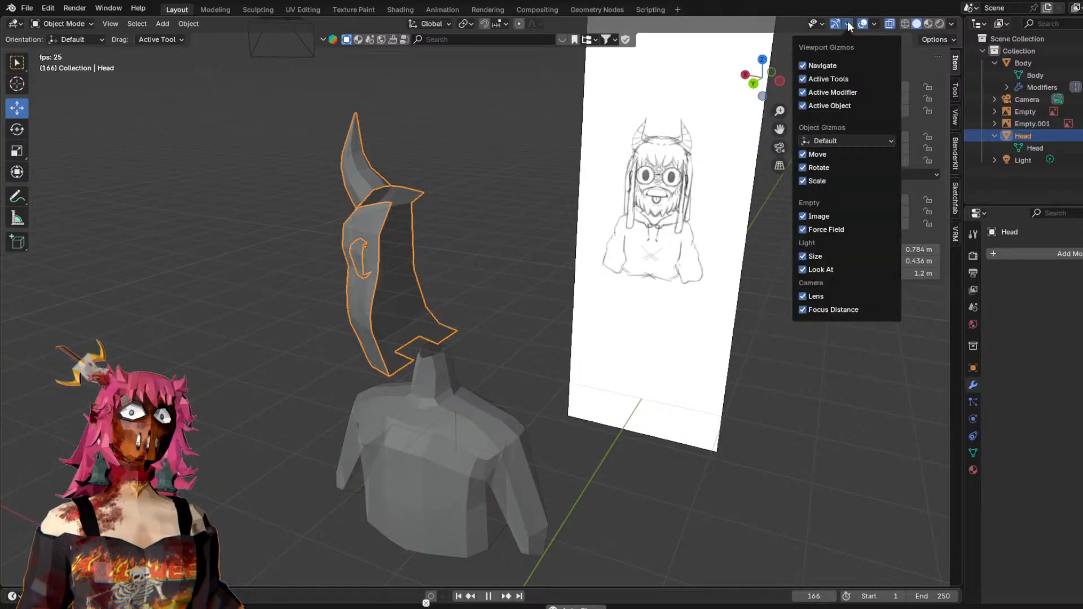
pyautogui.click(863, 24)
pyautogui.click(863, 24)
pyautogui.click(847, 23)
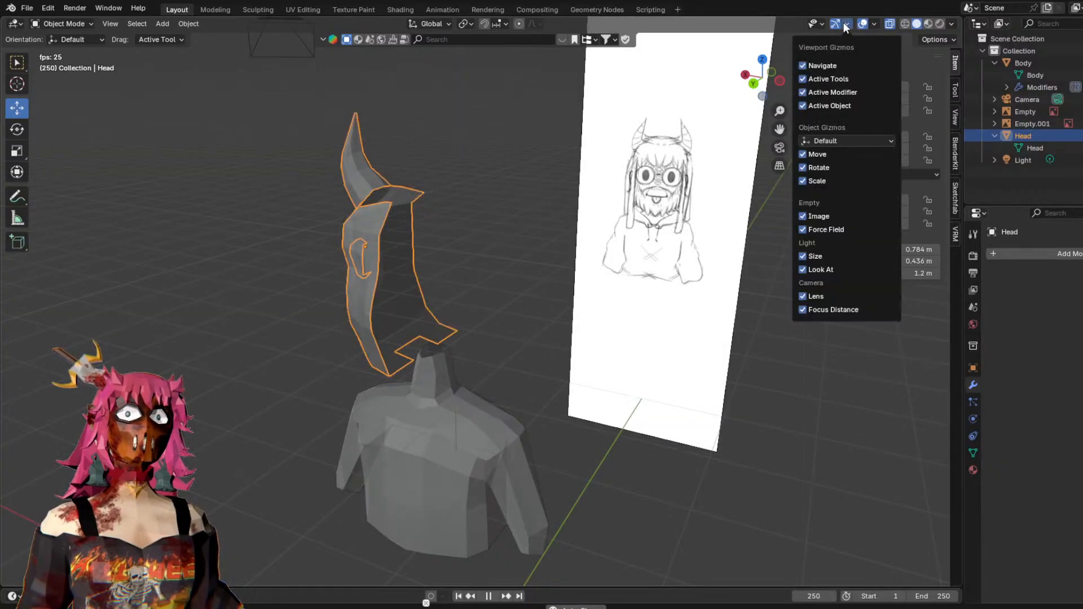
pyautogui.click(829, 141)
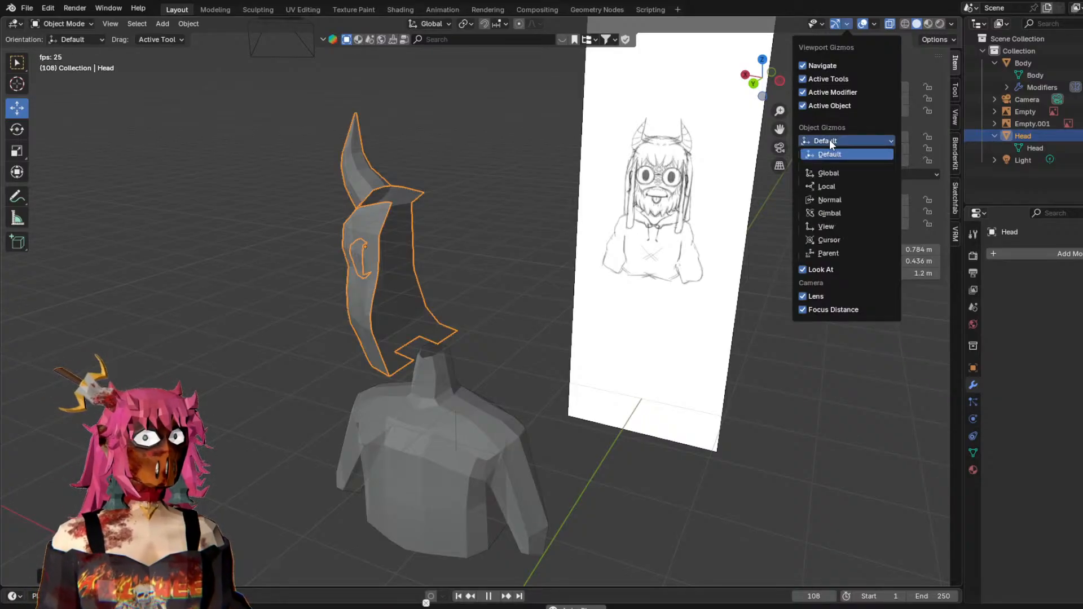
pyautogui.click(828, 152)
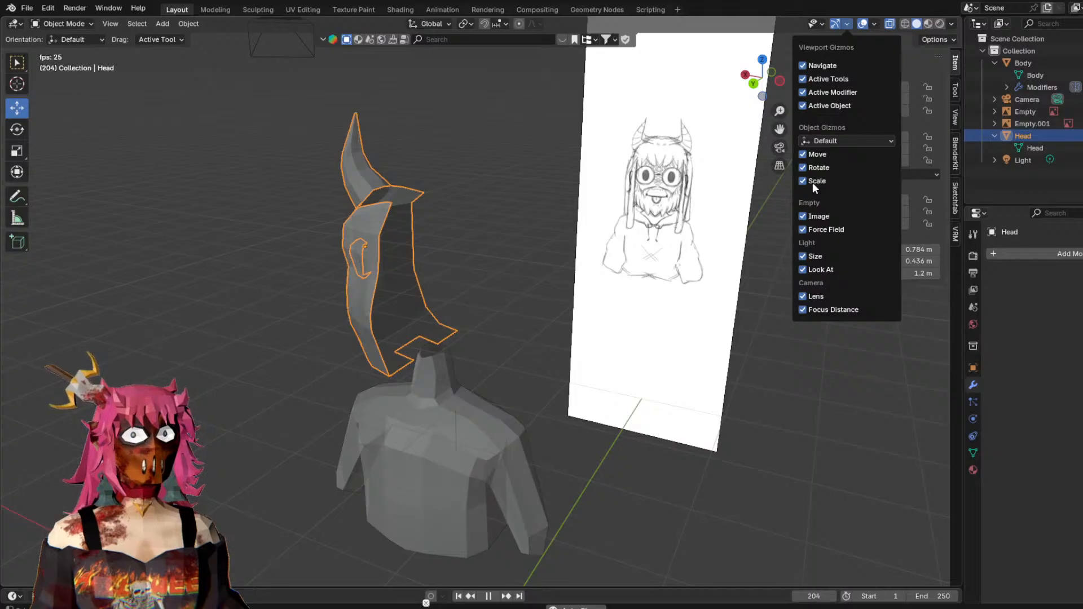
pyautogui.click(318, 188)
pyautogui.click(396, 215)
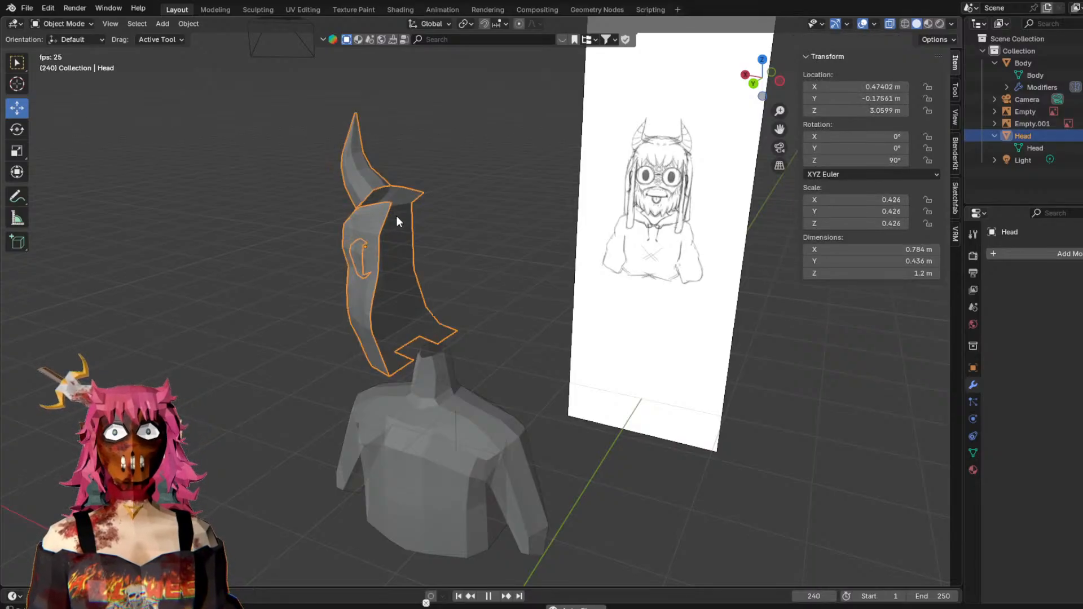
# Try the Rotate tool on the head and check the object-type visibility and gizmo settings.
pyautogui.rightClick(17, 111)
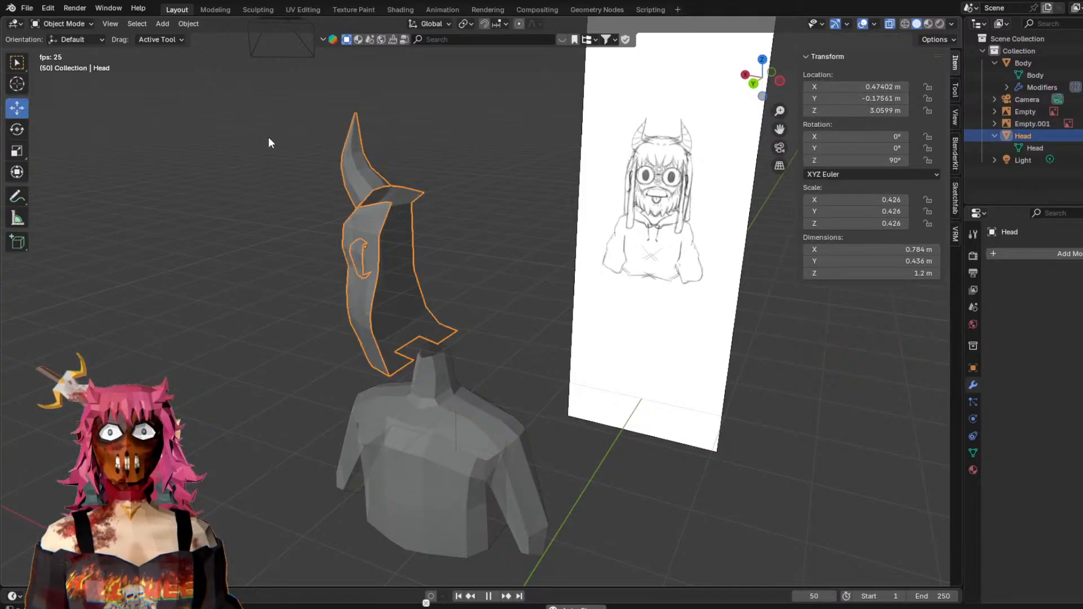
pyautogui.click(269, 138)
pyautogui.click(17, 130)
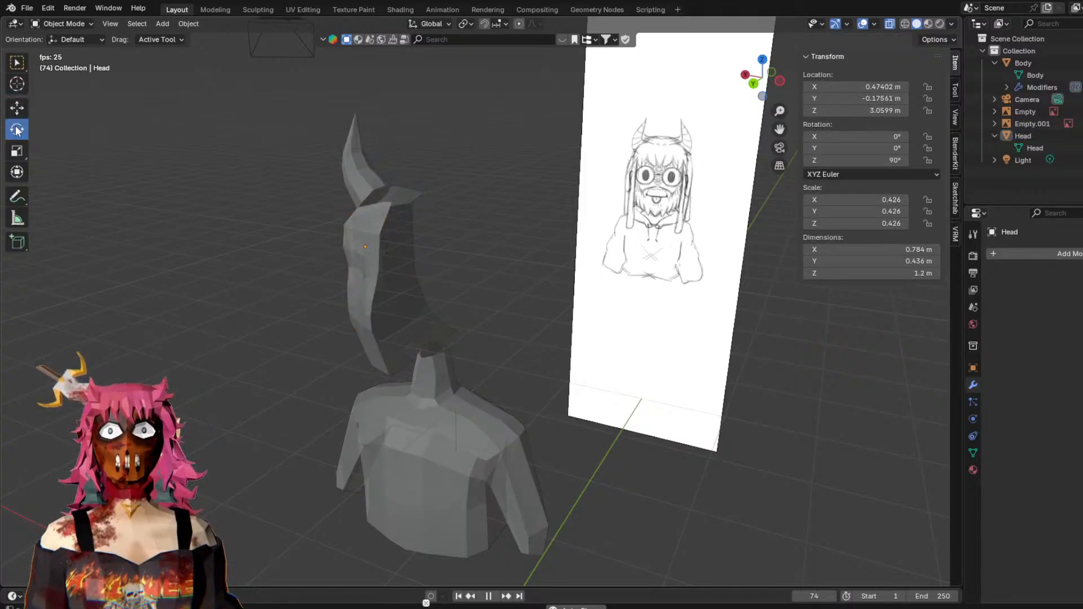
pyautogui.click(398, 227)
pyautogui.moveTo(415, 325); pyautogui.dragTo(574, 251, button='middle')
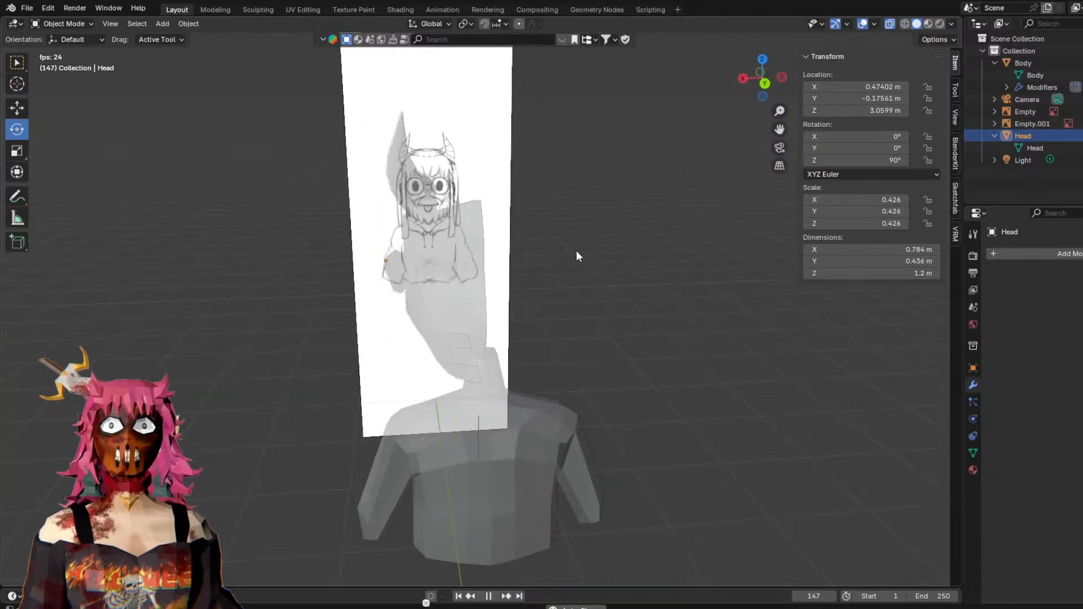
pyautogui.click(822, 24)
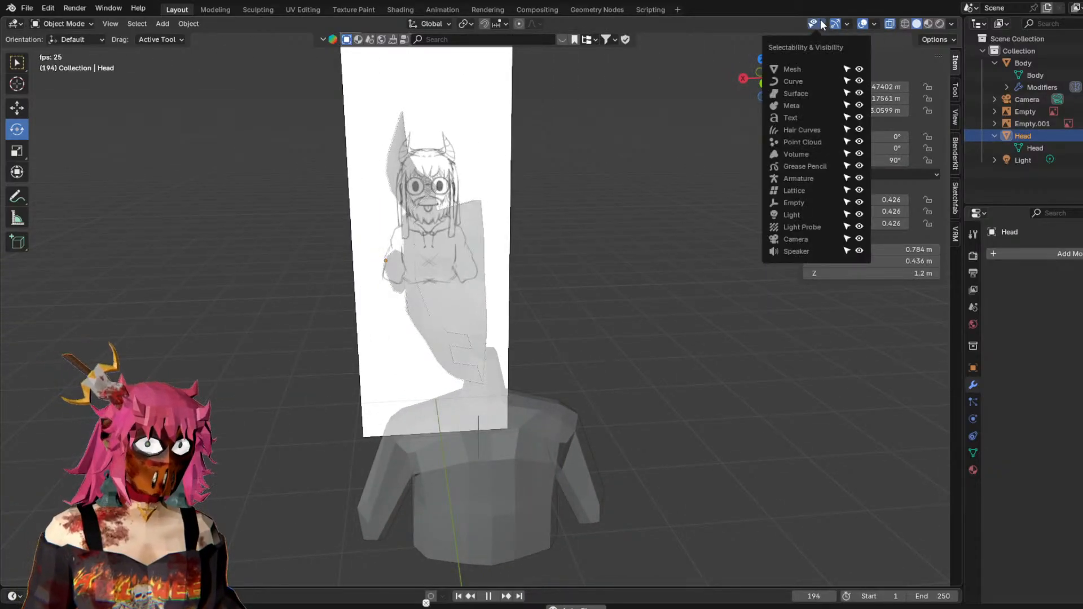
pyautogui.click(847, 24)
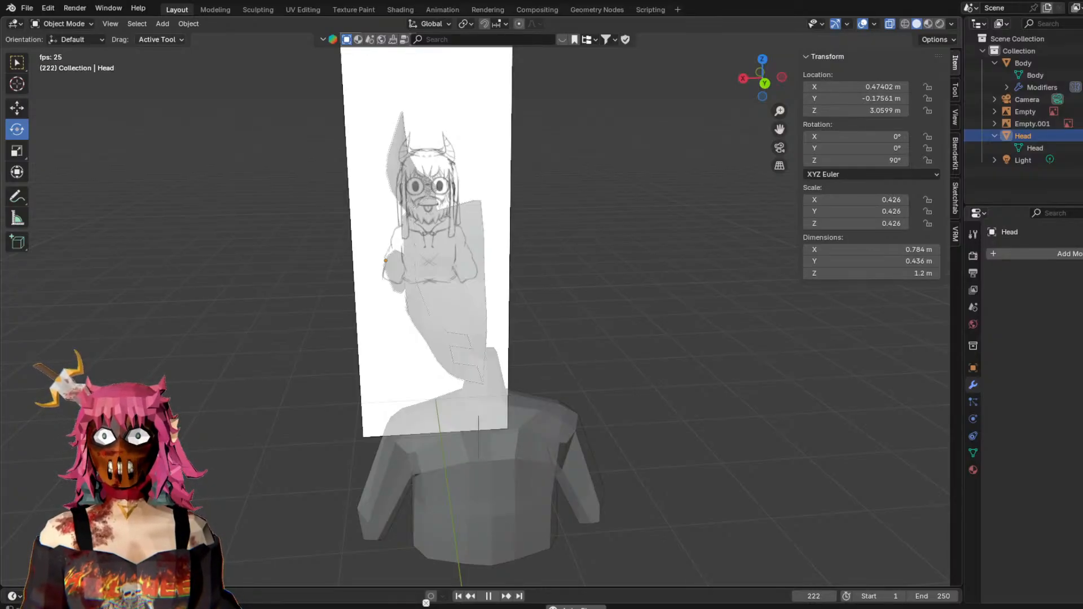
# Stop the running timeline playback and reselect the head to bring up its rotation gizmo.
pyautogui.click(259, 361)
pyautogui.press('space')
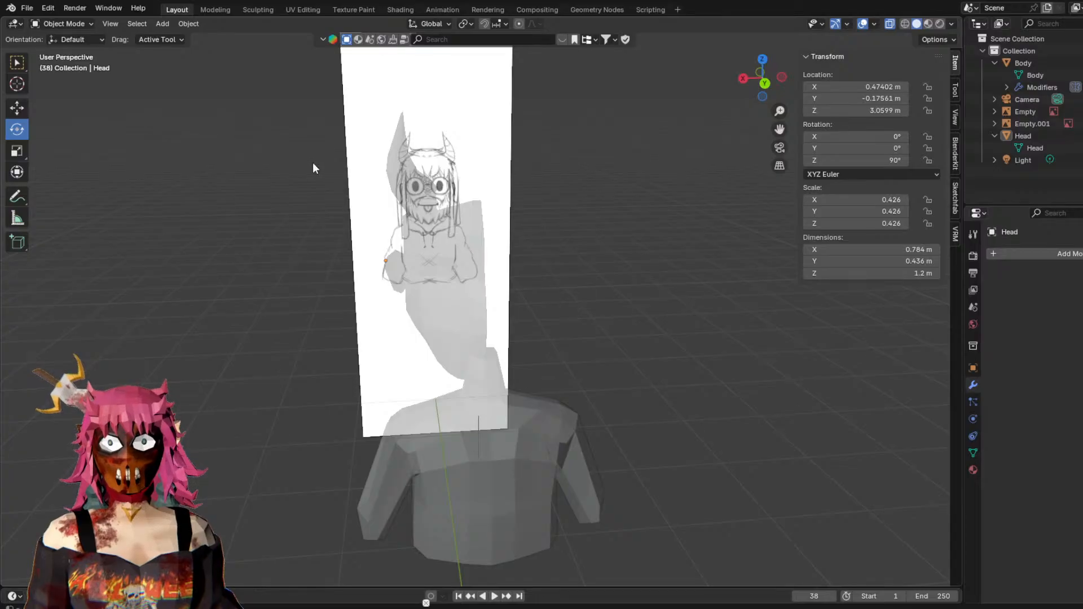
pyautogui.click(461, 277)
pyautogui.moveTo(618, 265); pyautogui.dragTo(561, 406, button='middle')
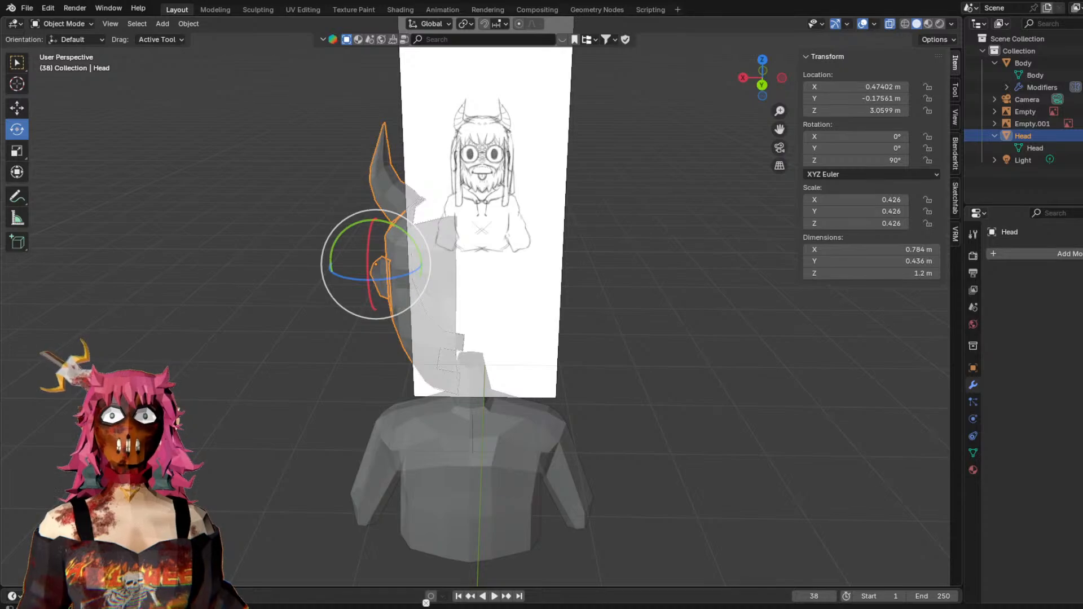
# Switch back to the Move tool and reselect the half head.
pyautogui.click(361, 346)
pyautogui.moveTo(630, 247); pyautogui.dragTo(639, 268, button='middle')
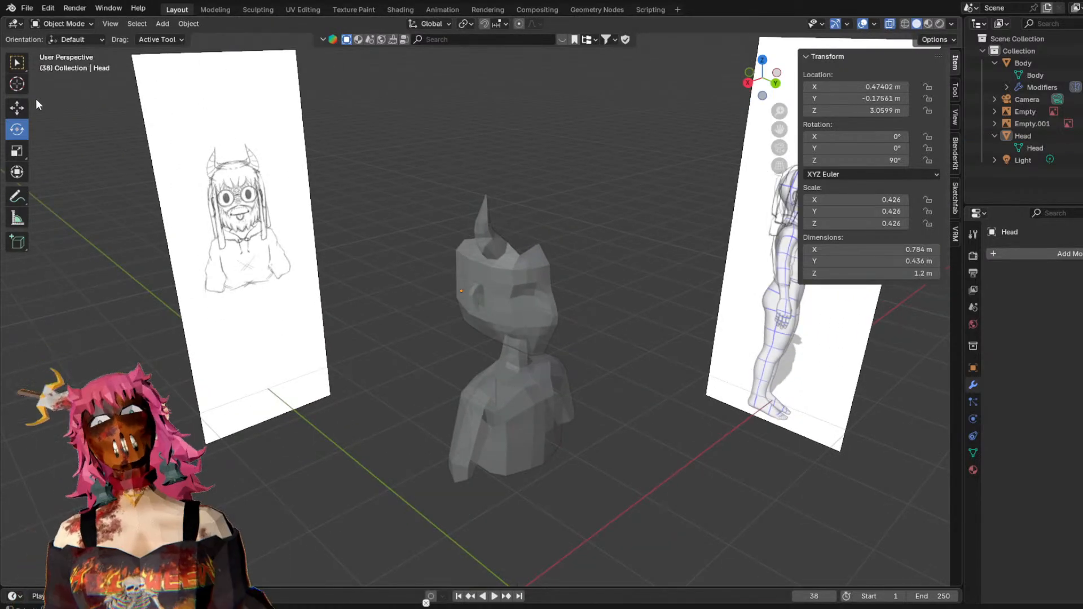
pyautogui.click(17, 107)
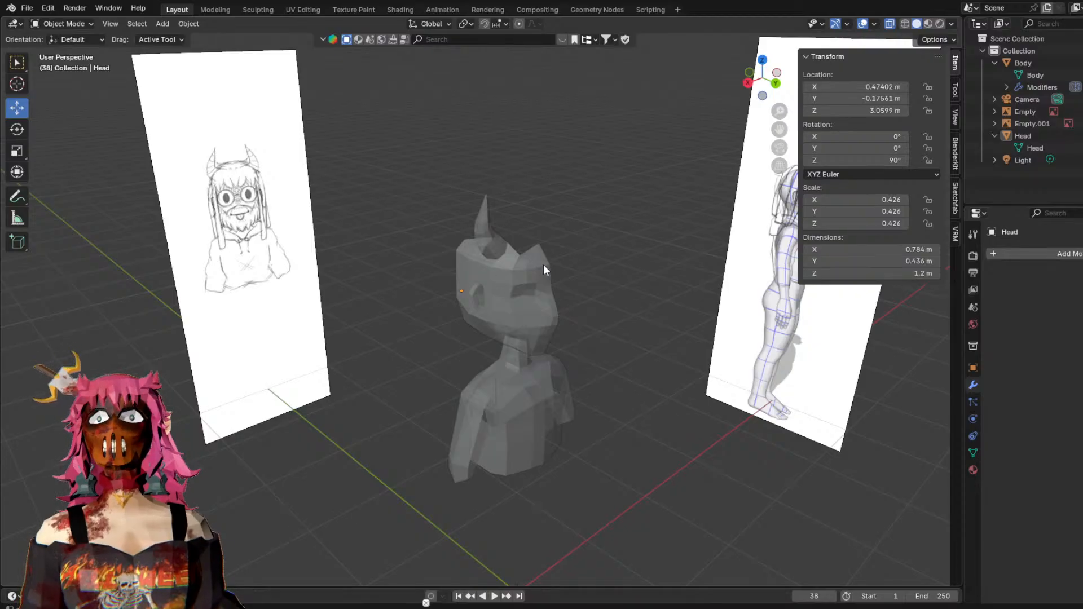
pyautogui.moveTo(527, 272); pyautogui.dragTo(448, 275, button='middle')
pyautogui.click(452, 274)
pyautogui.moveTo(568, 220); pyautogui.dragTo(533, 210, button='middle')
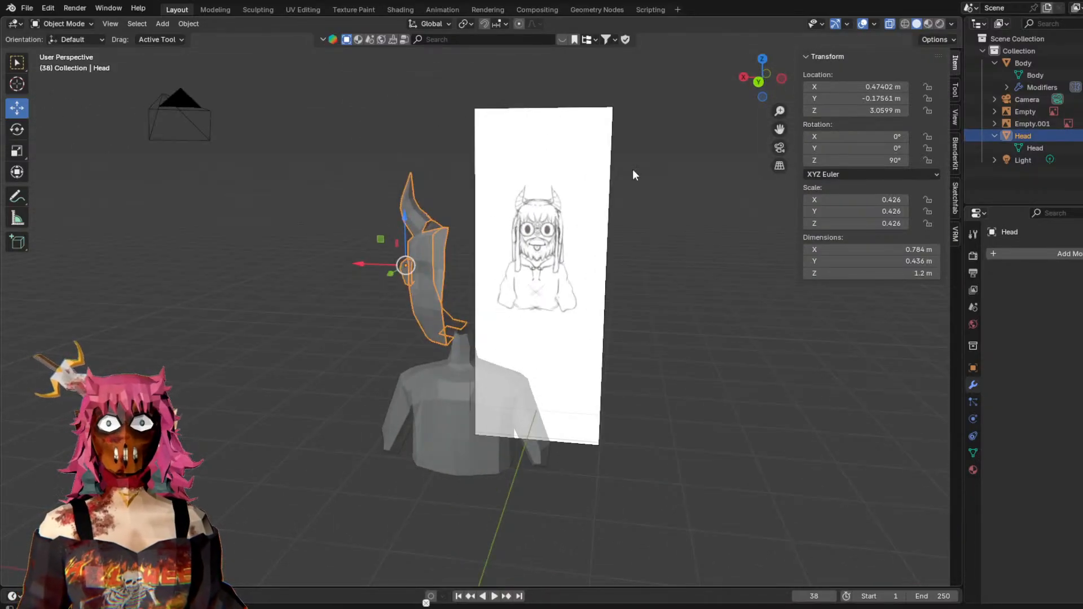
# Set the viewport to Solid shading with X-ray turned off.
pyautogui.moveTo(631, 290); pyautogui.dragTo(621, 285, button='middle')
pyautogui.moveTo(519, 434)
pyautogui.mouseDown(button='middle')
pyautogui.moveTo(421, 527)
pyautogui.moveTo(519, 398)
pyautogui.moveTo(506, 444)
pyautogui.moveTo(638, 375)
pyautogui.moveTo(704, 358)
pyautogui.moveTo(599, 355)
pyautogui.moveTo(609, 351)
pyautogui.mouseUp(button='middle')
pyautogui.click(906, 24)
pyautogui.click(917, 24)
pyautogui.click(891, 24)
# Move the half head along Y and X to about Y -0.164 m and X 0.415 m, aligning its cut edge with the body's centre.
pyautogui.moveTo(541, 268); pyautogui.dragTo(493, 478, button='middle')
pyautogui.scroll(4, 610, 288)
pyautogui.press('g')
pyautogui.press('y')
pyautogui.click(557, 167)
pyautogui.press('g')
pyautogui.press('x')
pyautogui.click(541, 241)
pyautogui.click(570, 434)
pyautogui.click(466, 274)
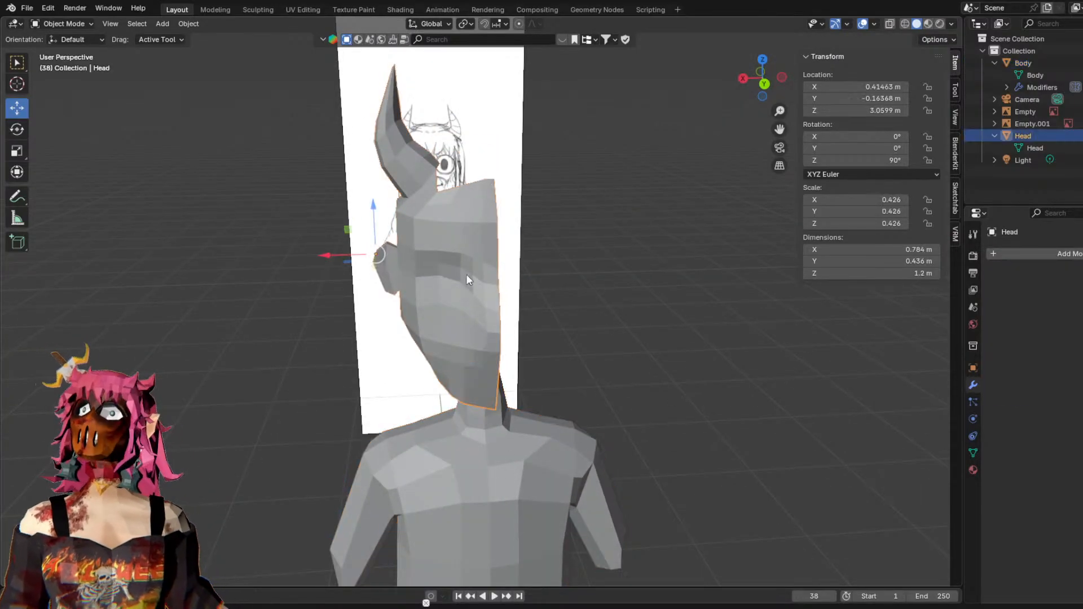
# Check the body's Mirror modifier and add a Mirror modifier to the half head.
pyautogui.click(479, 445)
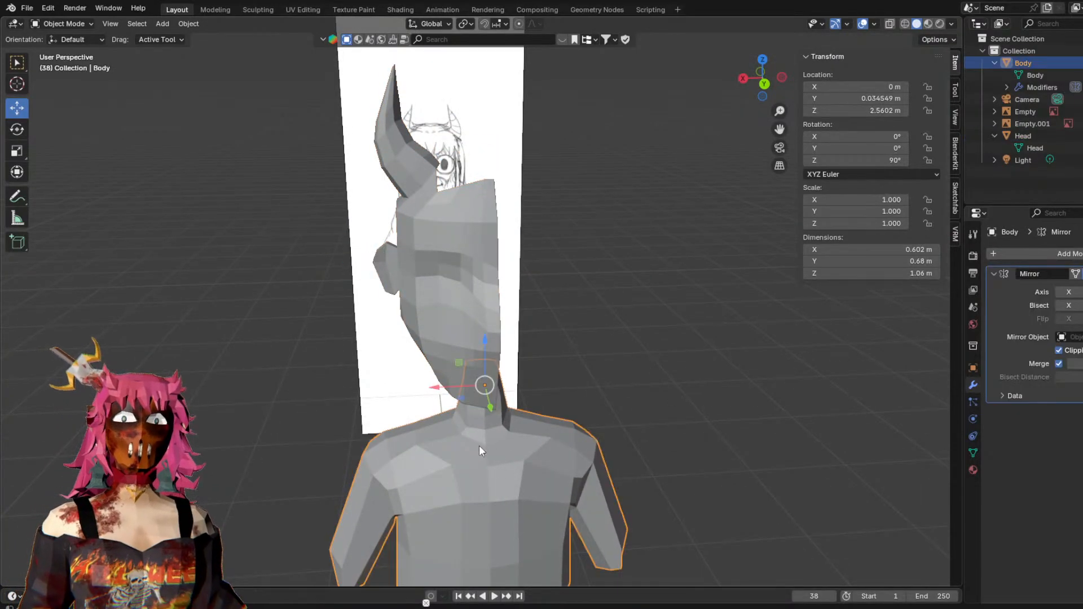
pyautogui.scroll(-3, 632, 366)
pyautogui.moveTo(619, 335); pyautogui.dragTo(627, 302, button='middle')
pyautogui.click(455, 248)
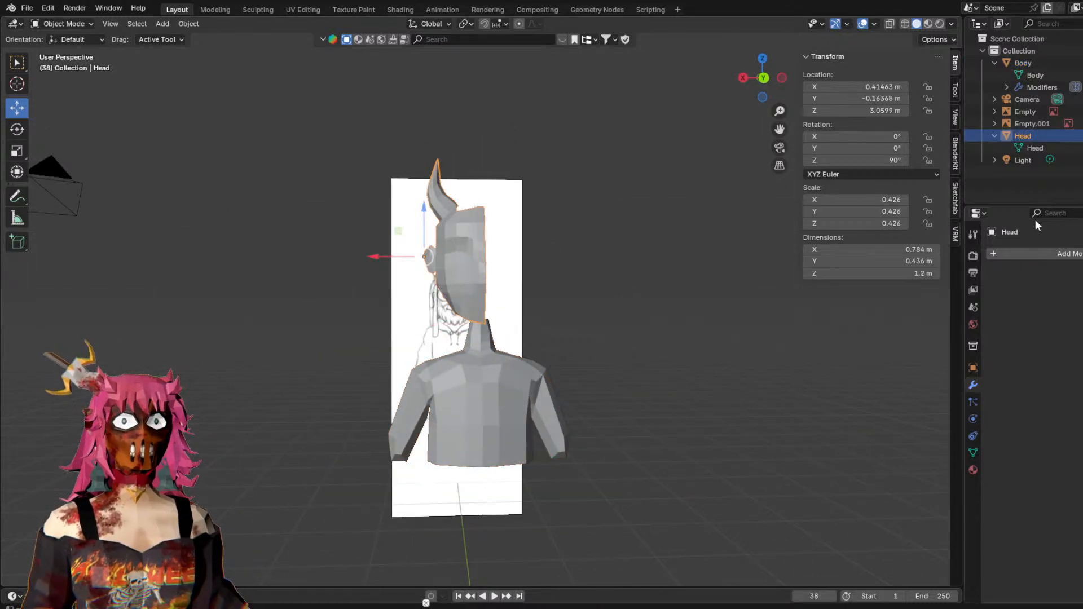
pyautogui.click(1016, 252)
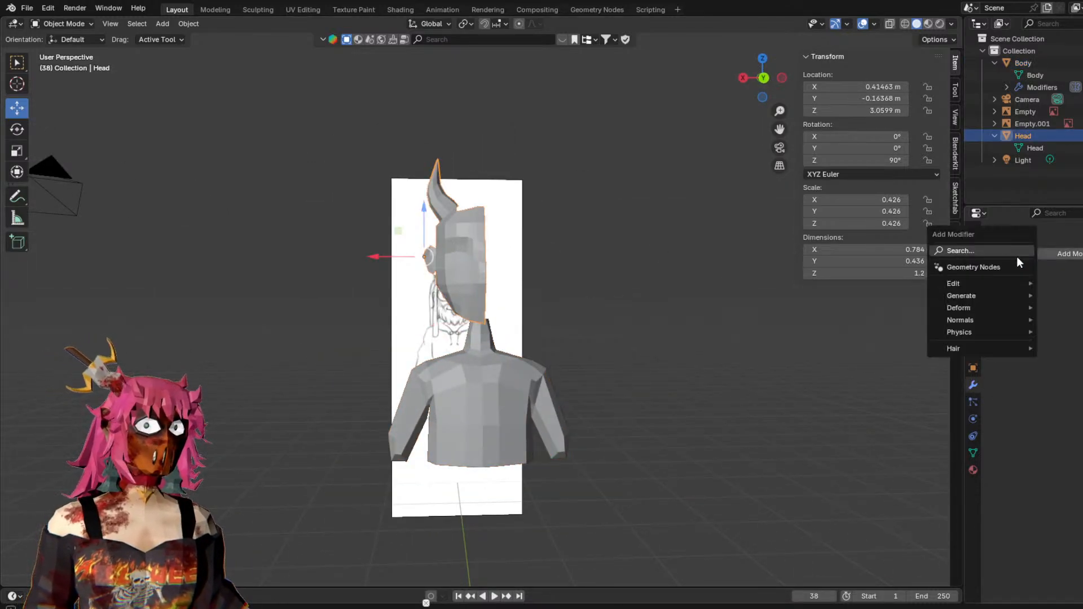
pyautogui.click(991, 249)
pyautogui.click(939, 273)
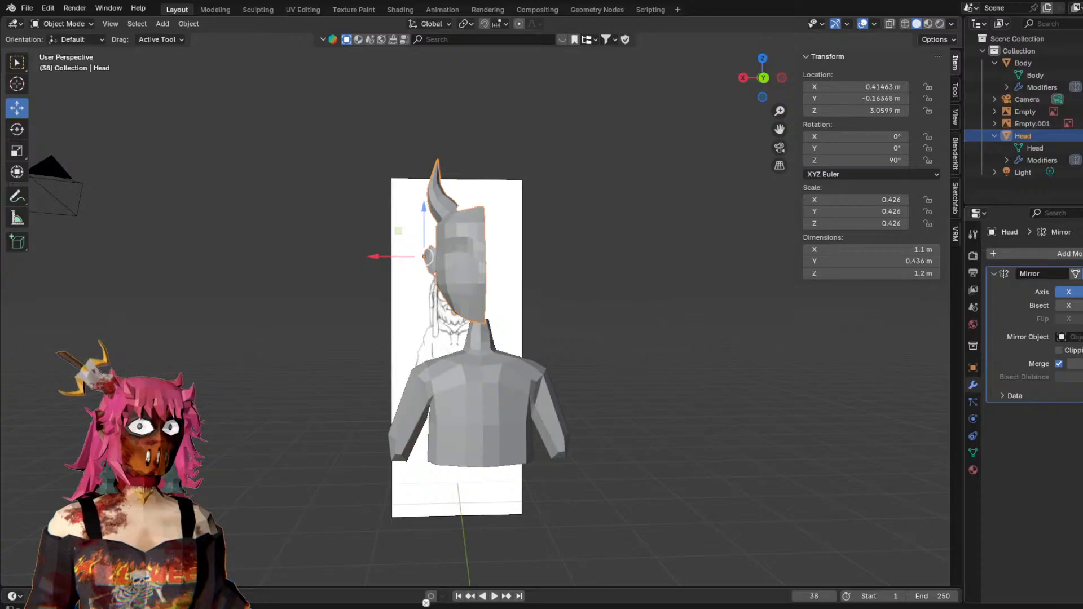
# Set the head's Mirror modifier to mirror across the Y axis only.
pyautogui.click(1082, 293)
pyautogui.click(1064, 293)
pyautogui.moveTo(698, 280); pyautogui.dragTo(695, 298, button='middle')
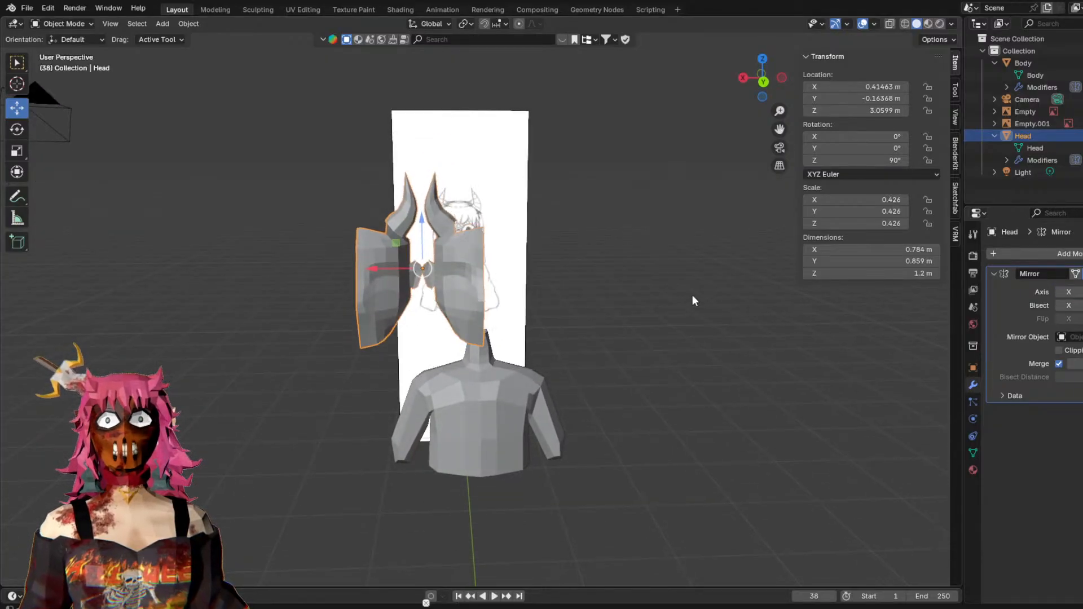
pyautogui.moveTo(584, 246)
pyautogui.mouseDown(button='middle')
pyautogui.moveTo(632, 239)
pyautogui.moveTo(629, 205)
pyautogui.moveTo(706, 214)
pyautogui.moveTo(576, 191)
pyautogui.moveTo(587, 186)
pyautogui.moveTo(578, 178)
pyautogui.moveTo(581, 228)
pyautogui.mouseUp(button='middle')
pyautogui.scroll(1, 639, 226)
pyautogui.scroll(3, 638, 224)
# Turn off the head's Y mirror axis and remove its Mirror modifier.
pyautogui.click(1082, 292)
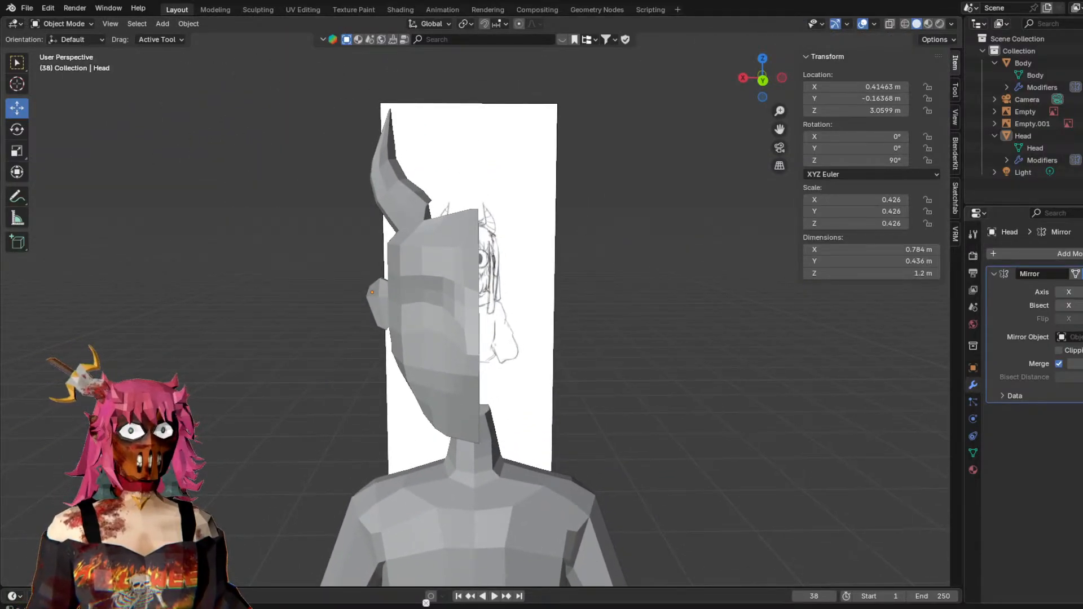
pyautogui.click(1082, 275)
pyautogui.moveTo(636, 284)
pyautogui.mouseDown(button='middle')
pyautogui.moveTo(673, 281)
pyautogui.moveTo(623, 270)
pyautogui.mouseUp(button='middle')
pyautogui.scroll(2, 675, 274)
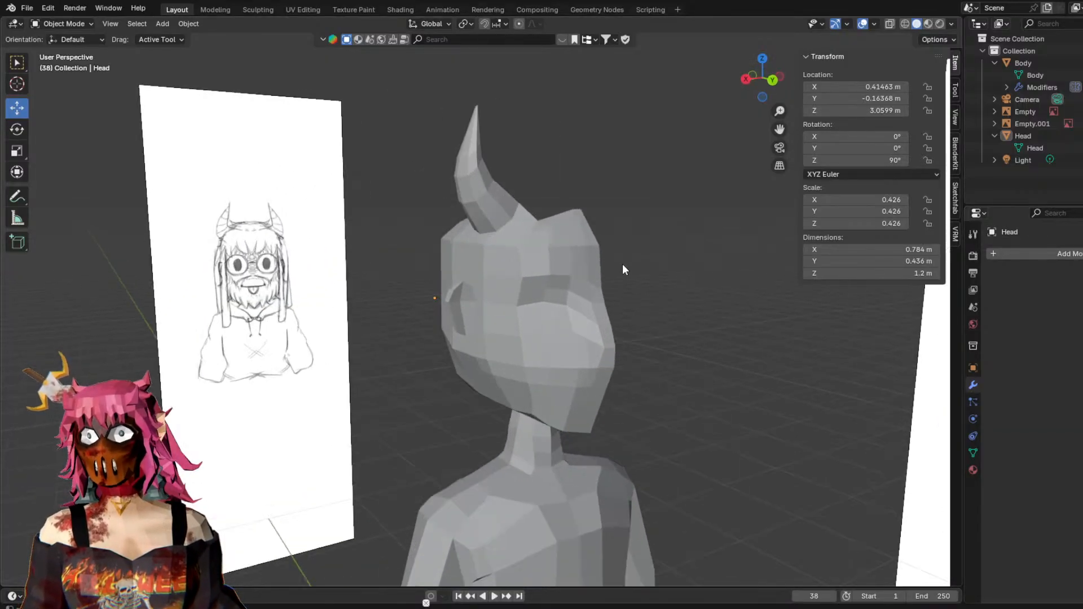
pyautogui.click(887, 25)
pyautogui.click(890, 24)
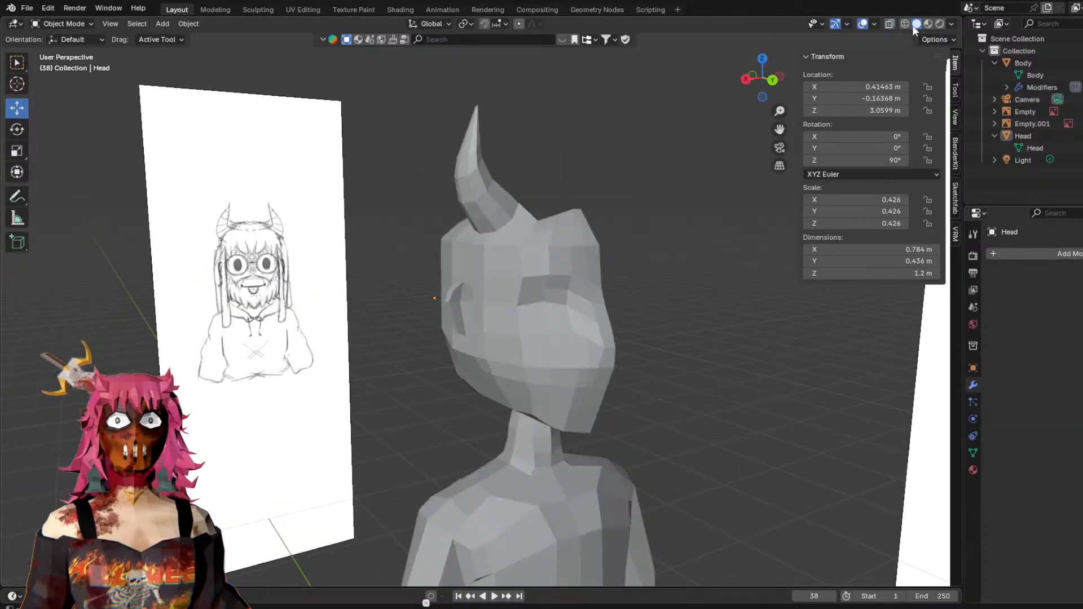
pyautogui.click(905, 26)
pyautogui.click(916, 25)
pyautogui.click(893, 25)
pyautogui.click(892, 24)
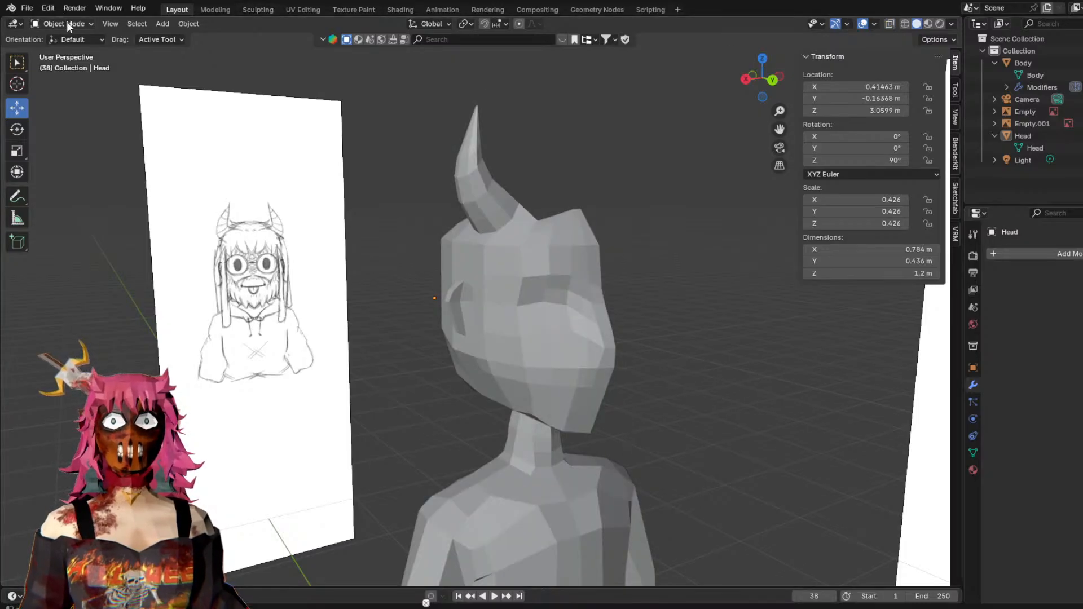
# Enter Edit Mode on the half head, turn on X-ray and circle-select all of its vertices.
pyautogui.click(543, 278)
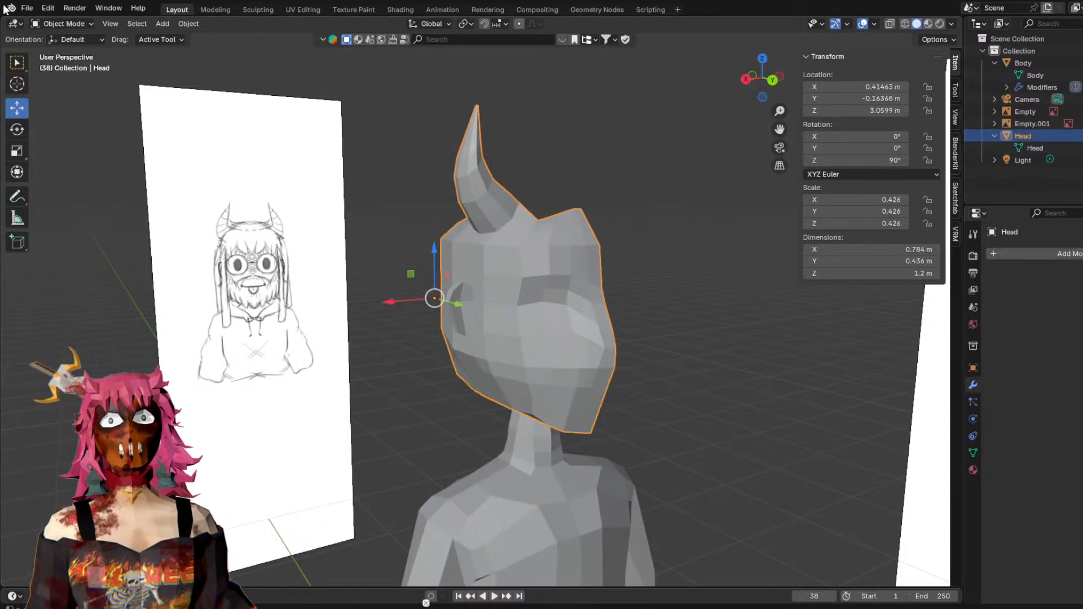
pyautogui.click(50, 24)
pyautogui.click(43, 46)
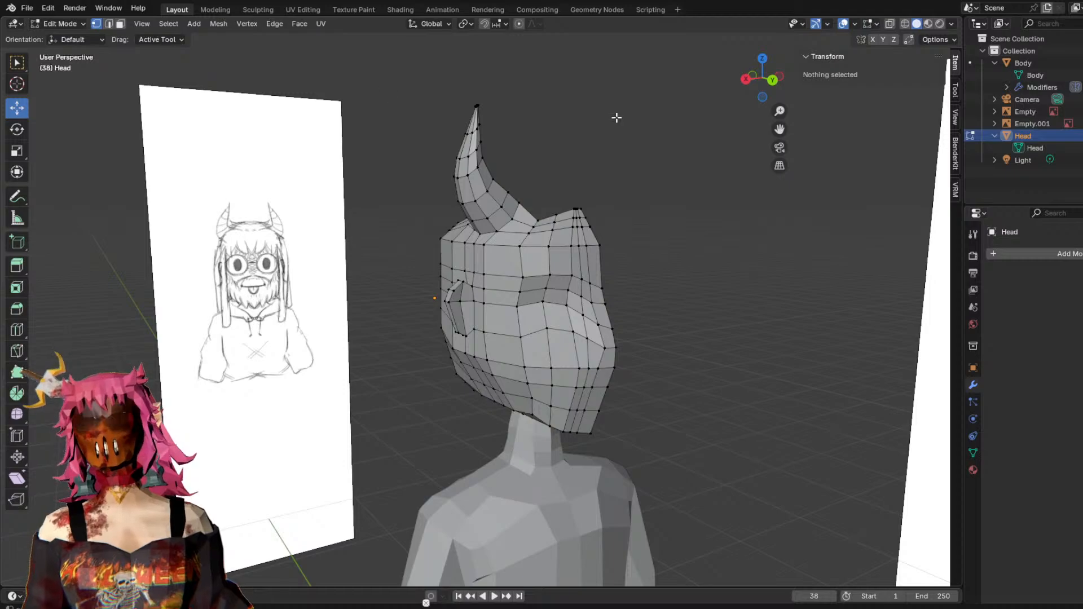
pyautogui.moveTo(638, 107)
pyautogui.mouseDown(button='middle')
pyautogui.moveTo(602, 135)
pyautogui.moveTo(614, 226)
pyautogui.moveTo(666, 208)
pyautogui.moveTo(649, 192)
pyautogui.moveTo(651, 140)
pyautogui.moveTo(641, 145)
pyautogui.moveTo(714, 151)
pyautogui.moveTo(651, 152)
pyautogui.moveTo(646, 175)
pyautogui.mouseUp(button='middle')
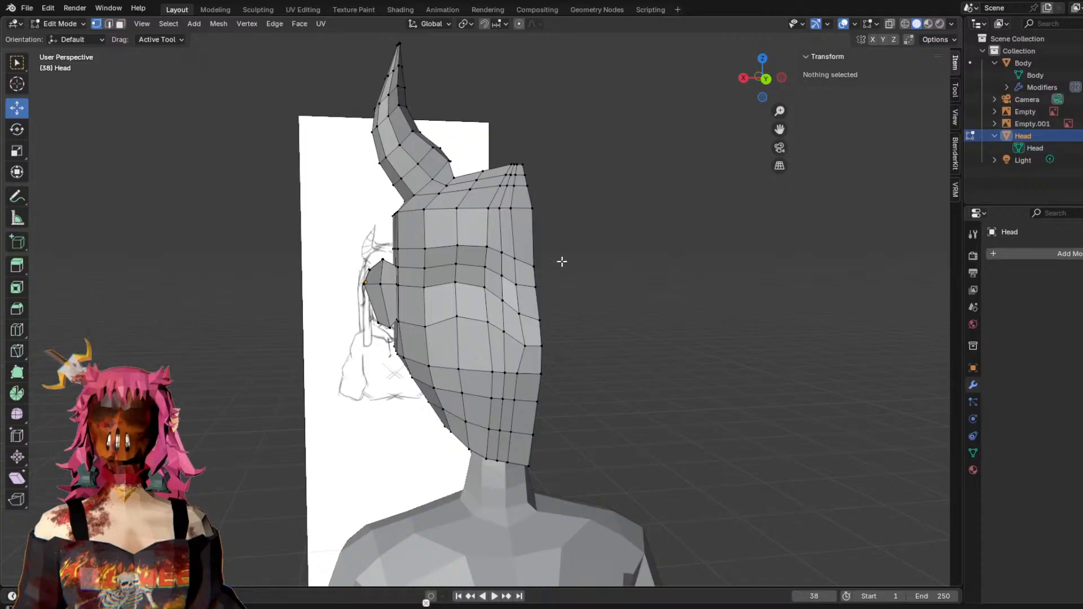
pyautogui.scroll(-3, 582, 234)
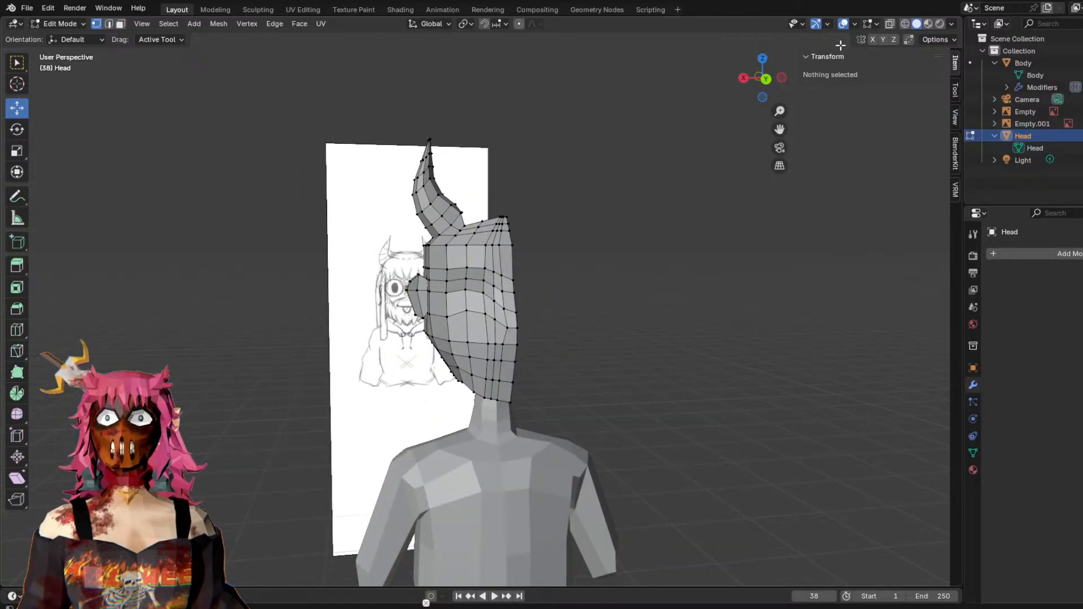
pyautogui.click(890, 23)
pyautogui.press('c')
pyautogui.moveTo(429, 133)
pyautogui.mouseDown()
pyautogui.moveTo(435, 111)
pyautogui.moveTo(451, 333)
pyautogui.moveTo(484, 378)
pyautogui.moveTo(497, 202)
pyautogui.moveTo(483, 370)
pyautogui.moveTo(418, 299)
pyautogui.moveTo(504, 343)
pyautogui.mouseUp()
pyautogui.press('Escape')
pyautogui.moveTo(587, 249)
pyautogui.mouseDown(button='middle')
pyautogui.moveTo(543, 244)
pyautogui.moveTo(583, 259)
pyautogui.moveTo(563, 253)
pyautogui.mouseUp(button='middle')
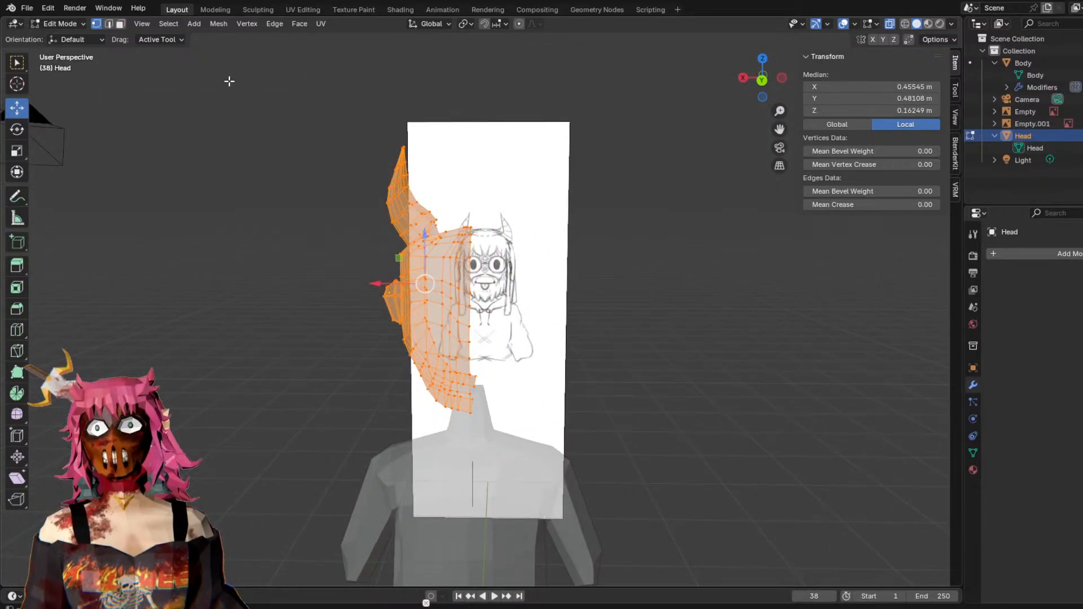
# Try to symmetrize the selected half head mesh.
pyautogui.click(216, 25)
pyautogui.moveTo(275, 236)
pyautogui.click(268, 199)
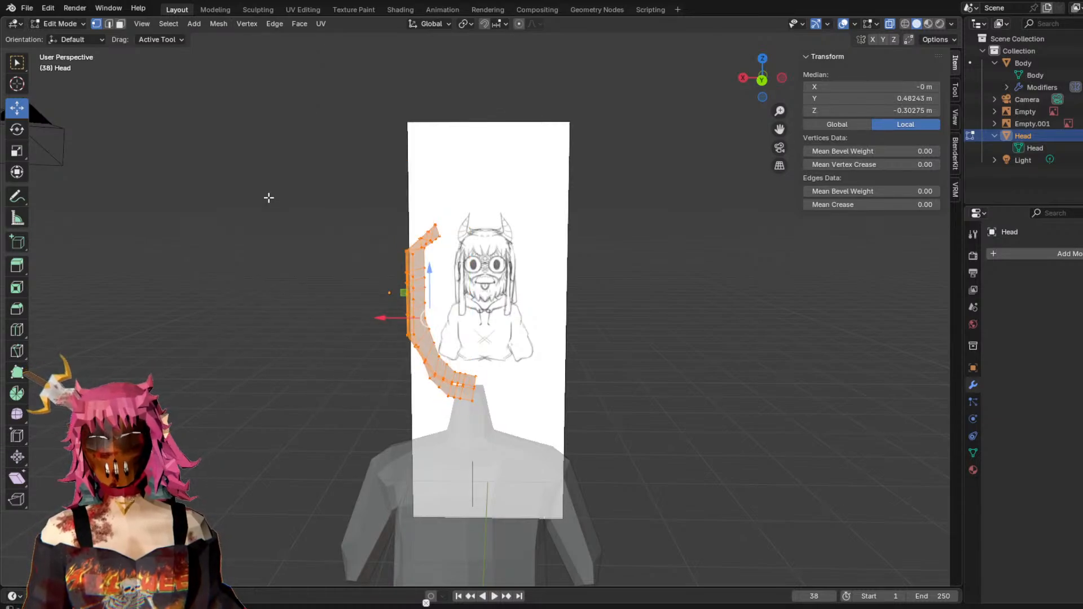
pyautogui.hotkey('ctrl', 'z')
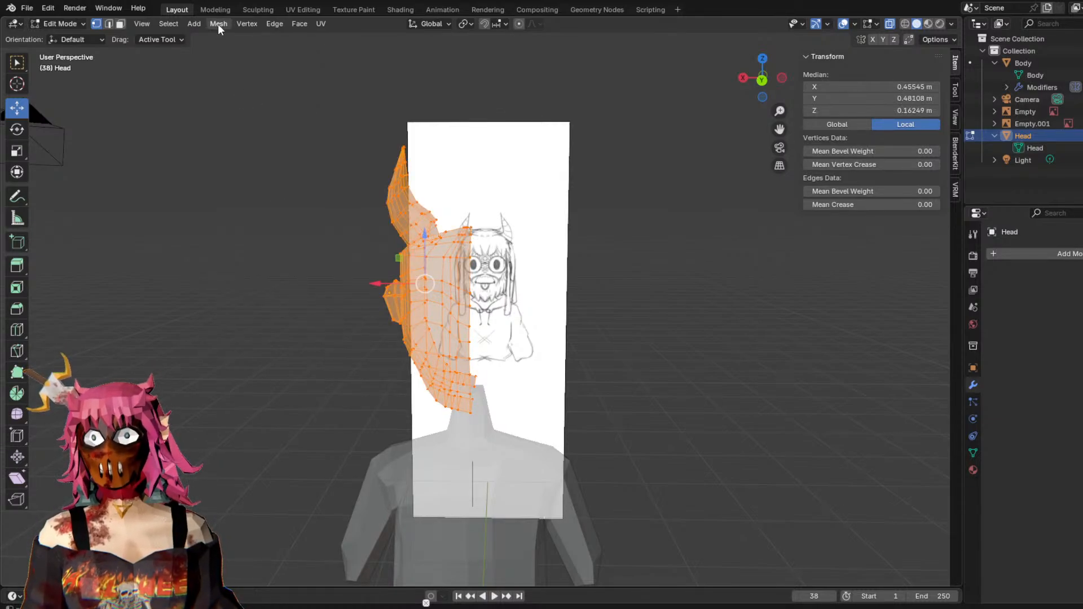
# Duplicate the half head mesh in place and move the copy along the global X axis beside the original.
pyautogui.rightClick(457, 273)
pyautogui.click(217, 23)
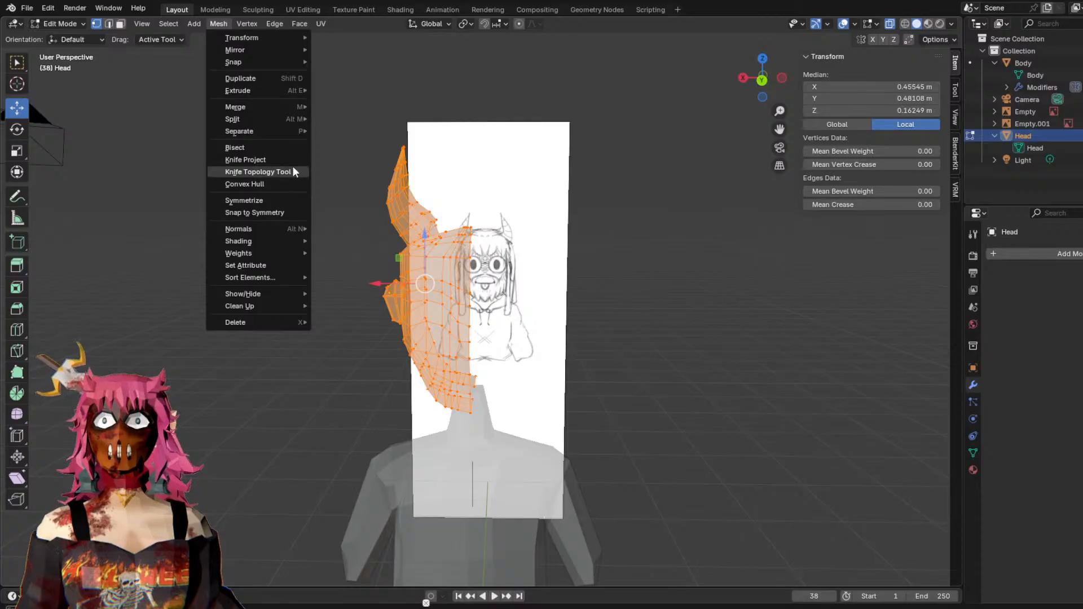
pyautogui.click(251, 77)
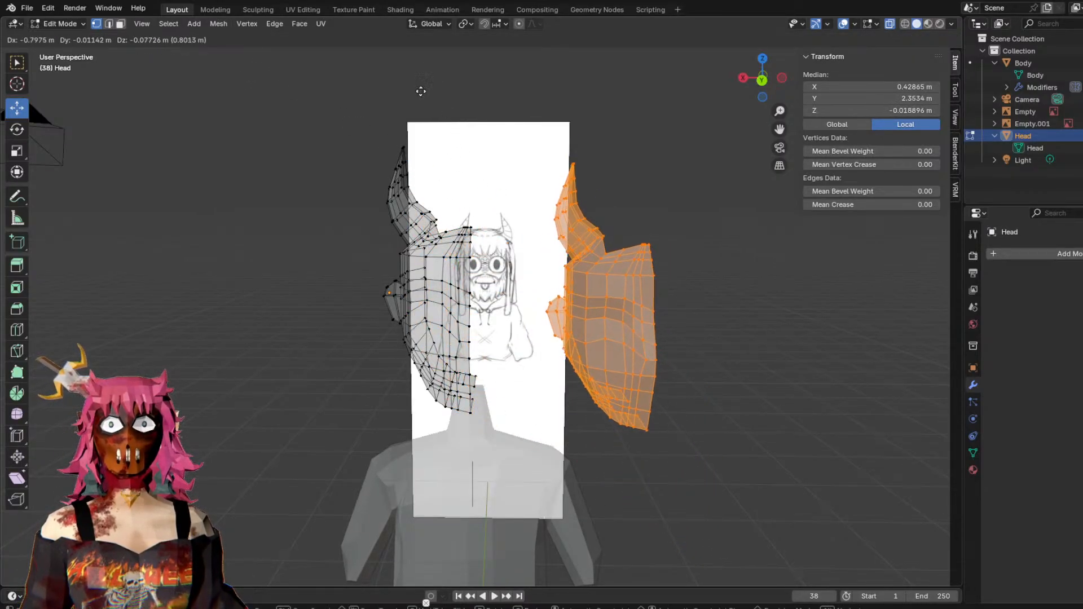
pyautogui.press('Escape')
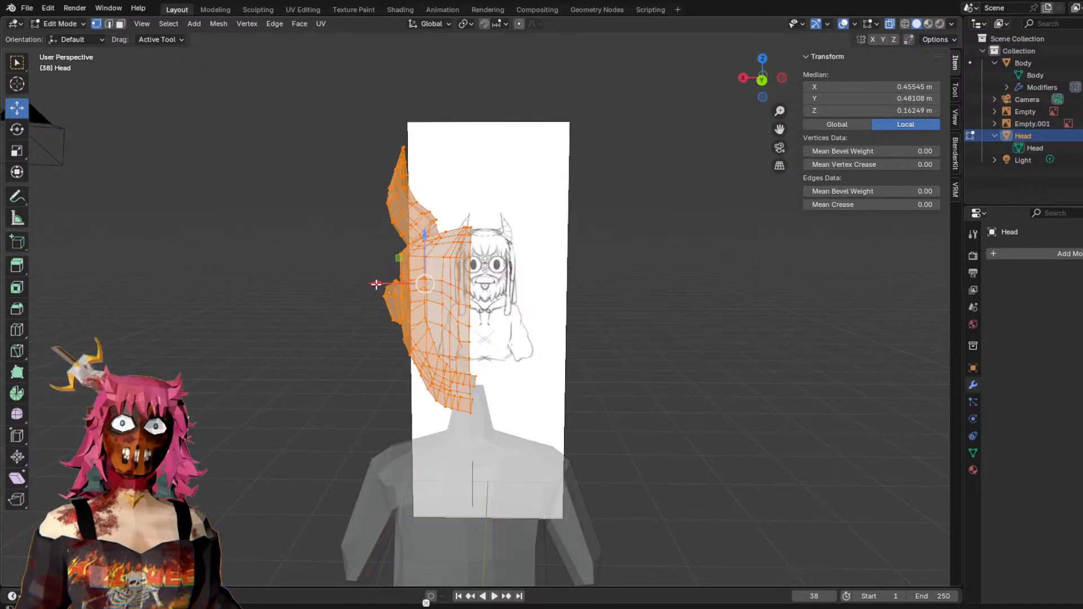
pyautogui.press('g')
pyautogui.press('x')
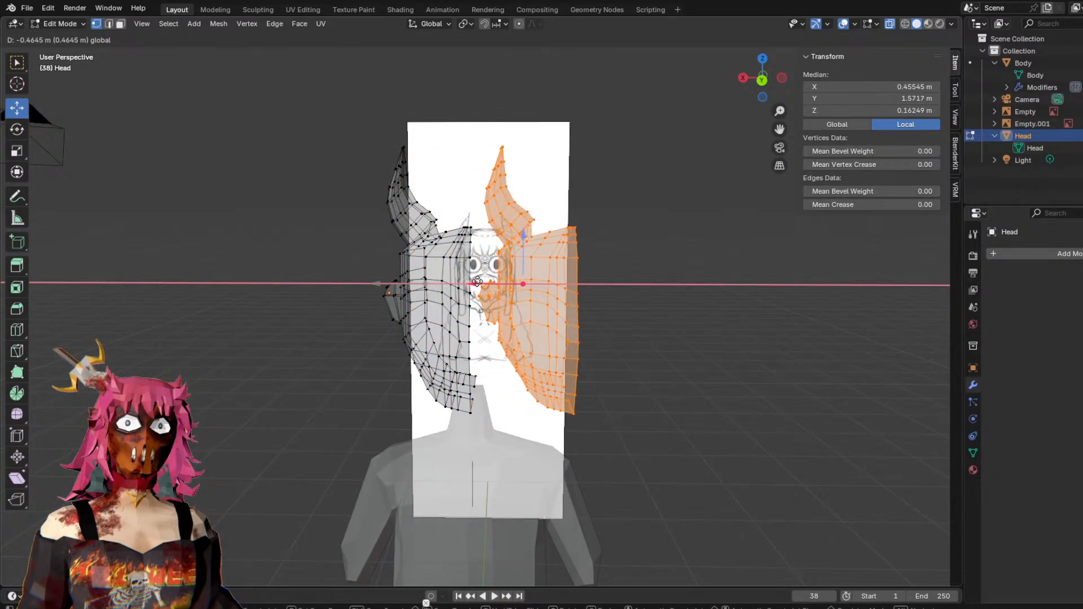
pyautogui.click(480, 281)
# Try to symmetrize the duplicated half head.
pyautogui.click(220, 23)
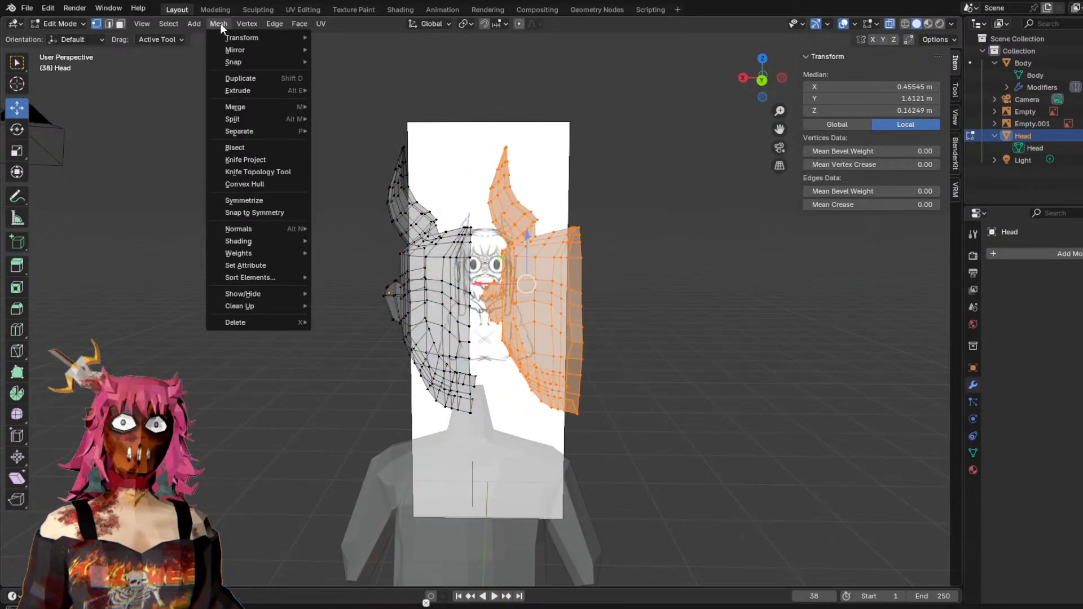
pyautogui.click(261, 202)
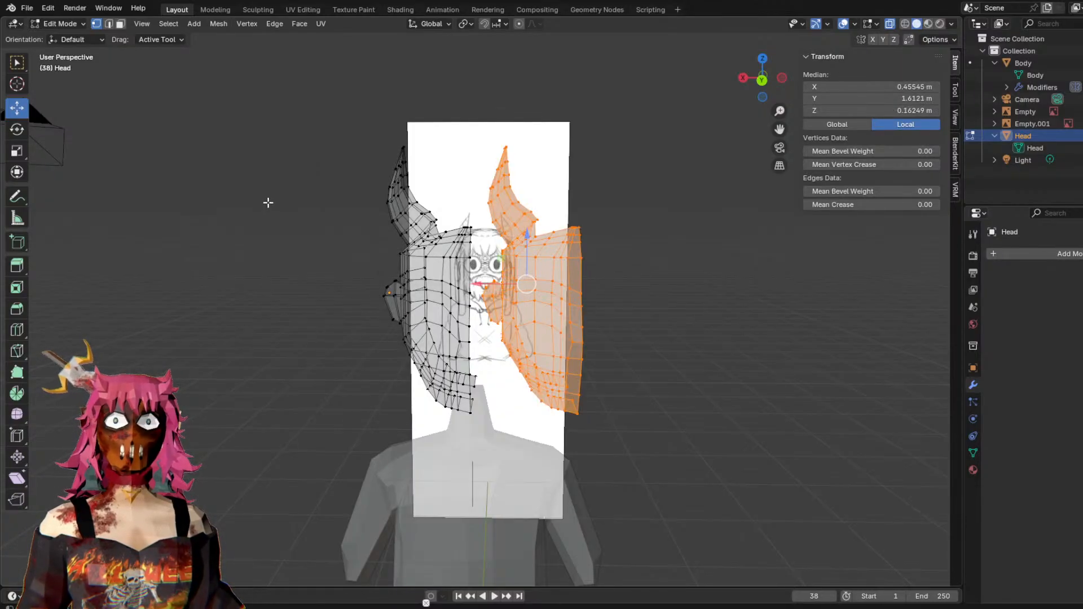
pyautogui.moveTo(627, 287)
pyautogui.mouseDown(button='middle')
pyautogui.moveTo(673, 287)
pyautogui.moveTo(619, 290)
pyautogui.mouseUp(button='middle')
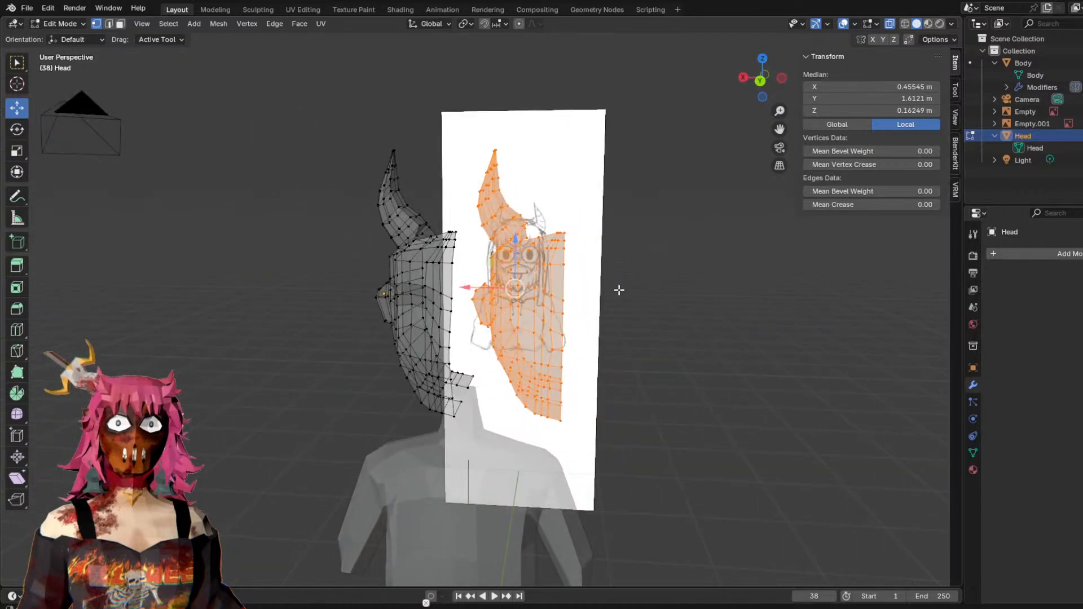
pyautogui.click(225, 23)
pyautogui.moveTo(259, 42)
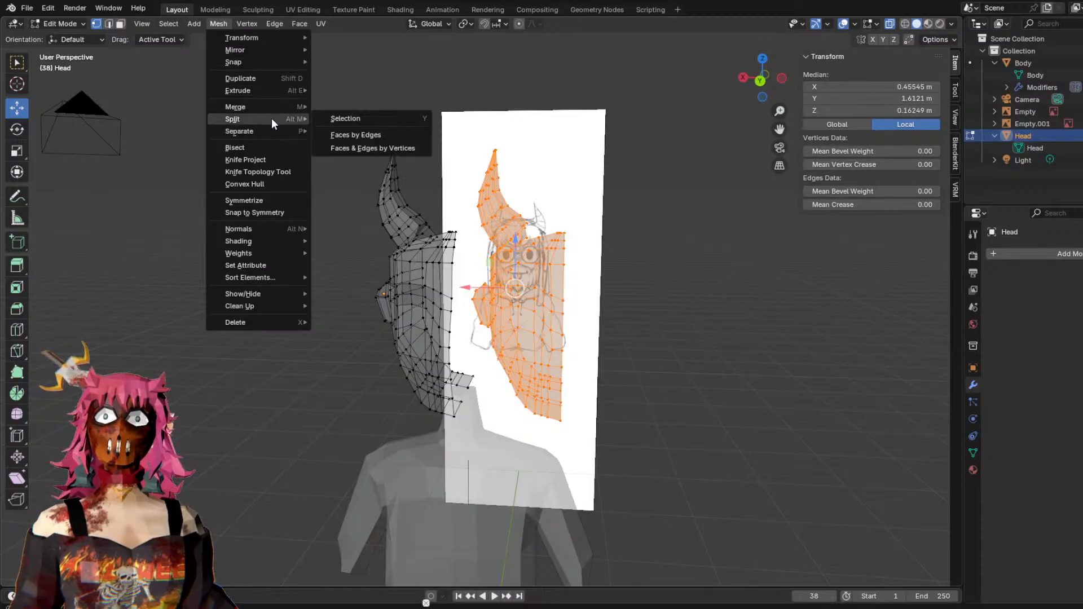
pyautogui.moveTo(273, 134)
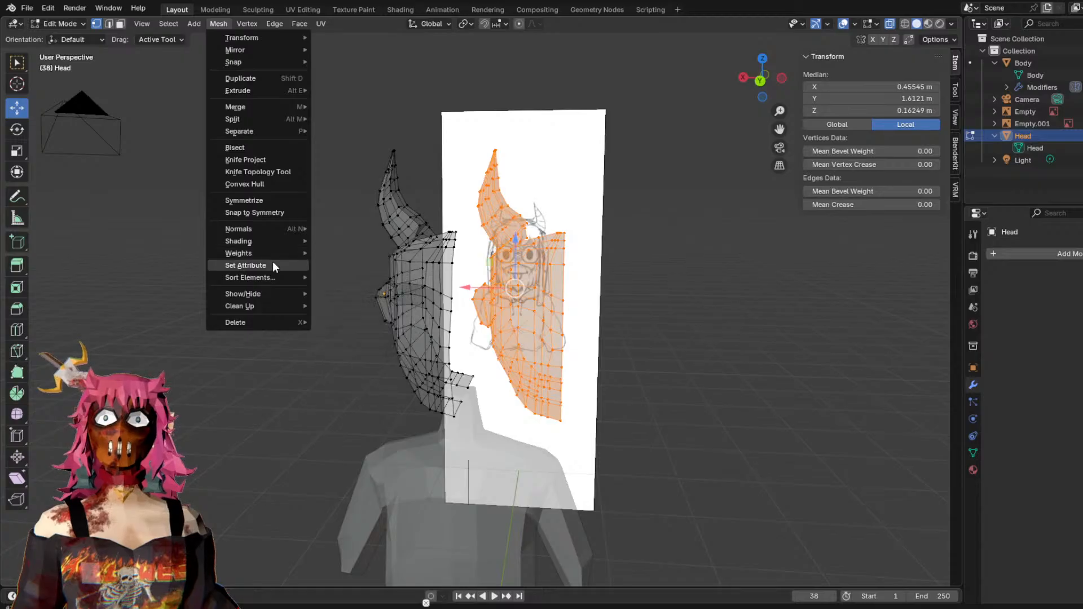
pyautogui.moveTo(272, 279)
pyautogui.moveTo(266, 308)
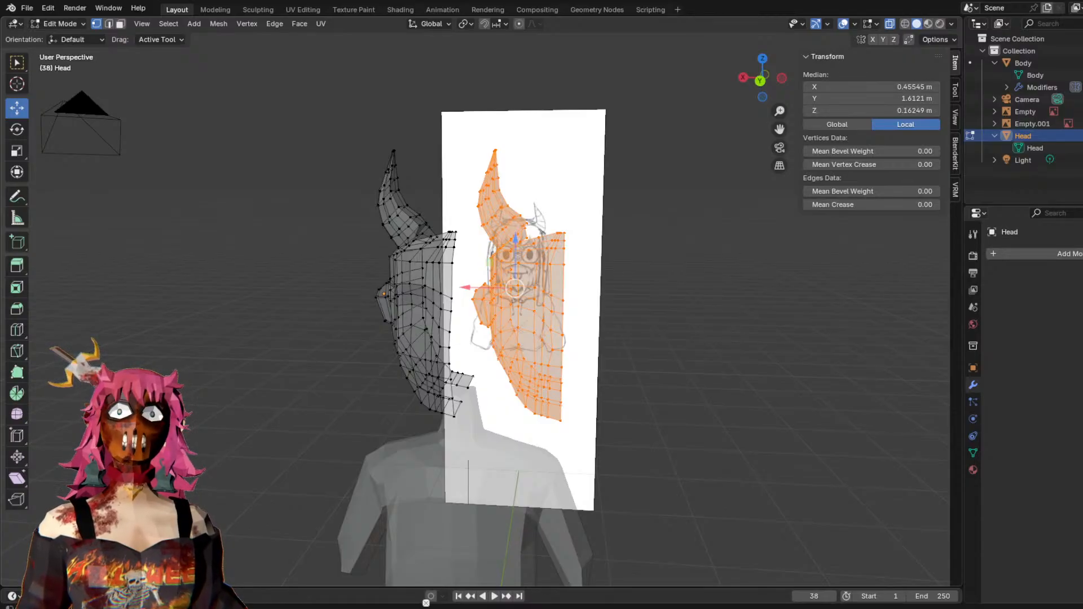
# Undo the selection changes and the offset duplicate of the half head mesh.
pyautogui.click(273, 176)
pyautogui.moveTo(433, 190); pyautogui.dragTo(476, 183, button='middle')
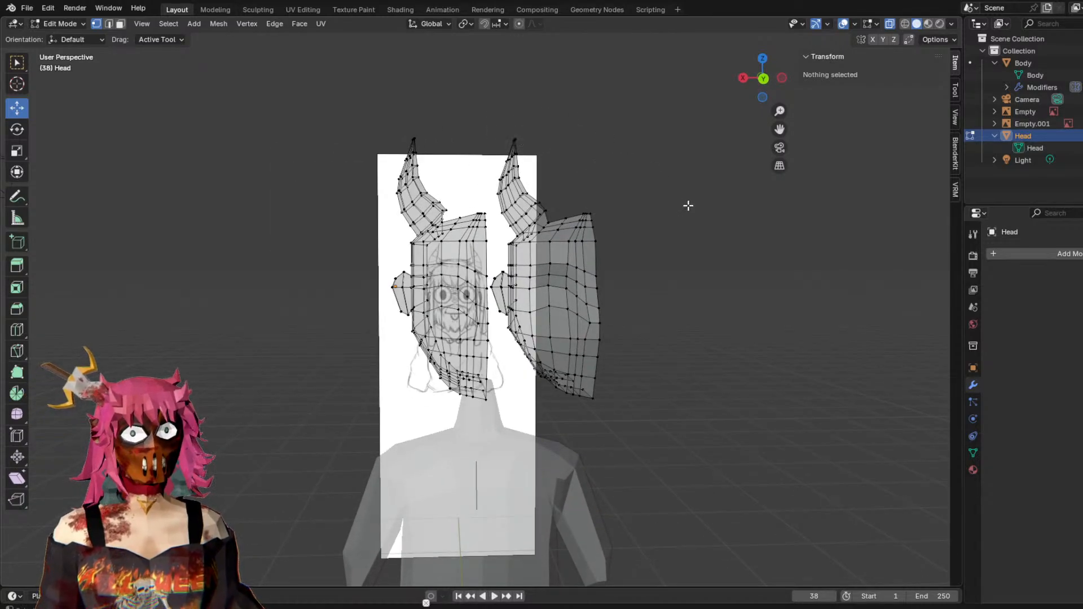
pyautogui.press('c')
pyautogui.moveTo(563, 131); pyautogui.dragTo(551, 169)
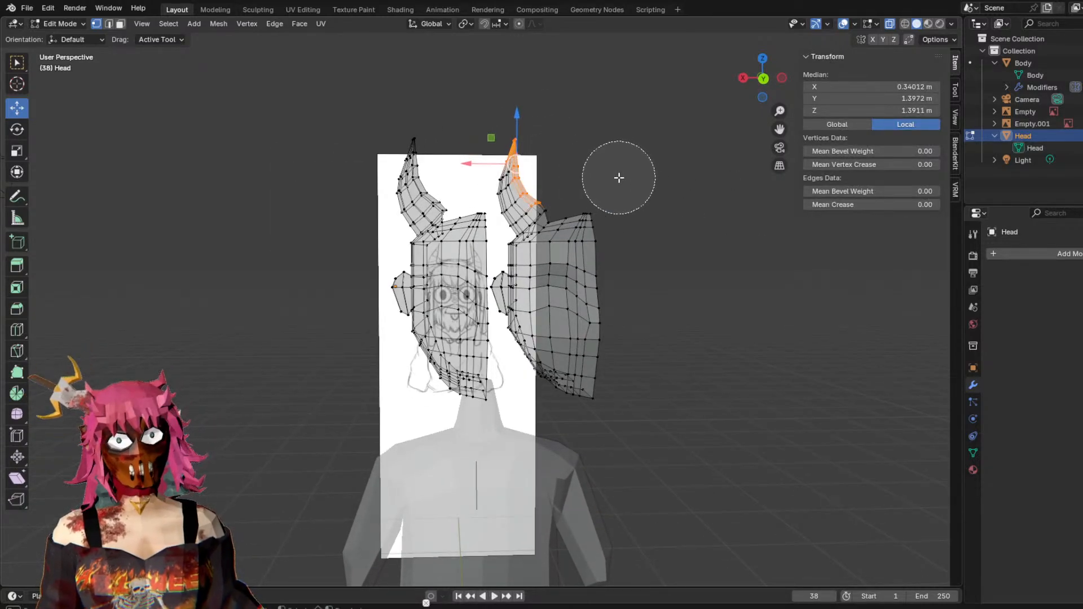
pyautogui.press('Escape')
pyautogui.hotkey('ctrl', 'z')
pyautogui.hotkey('ctrl', 'z')
pyautogui.hotkey('ctrl', 'z')
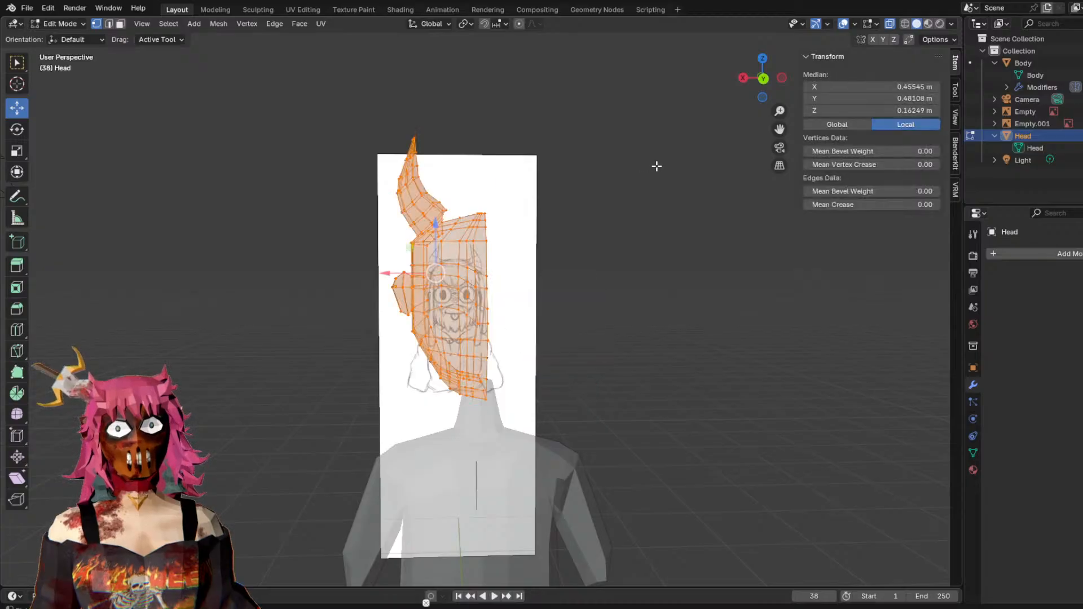
# In the back orthographic view, move the half head mesh along X to a local median Y of about 0.341 m.
pyautogui.moveTo(660, 167); pyautogui.dragTo(497, 163, button='middle')
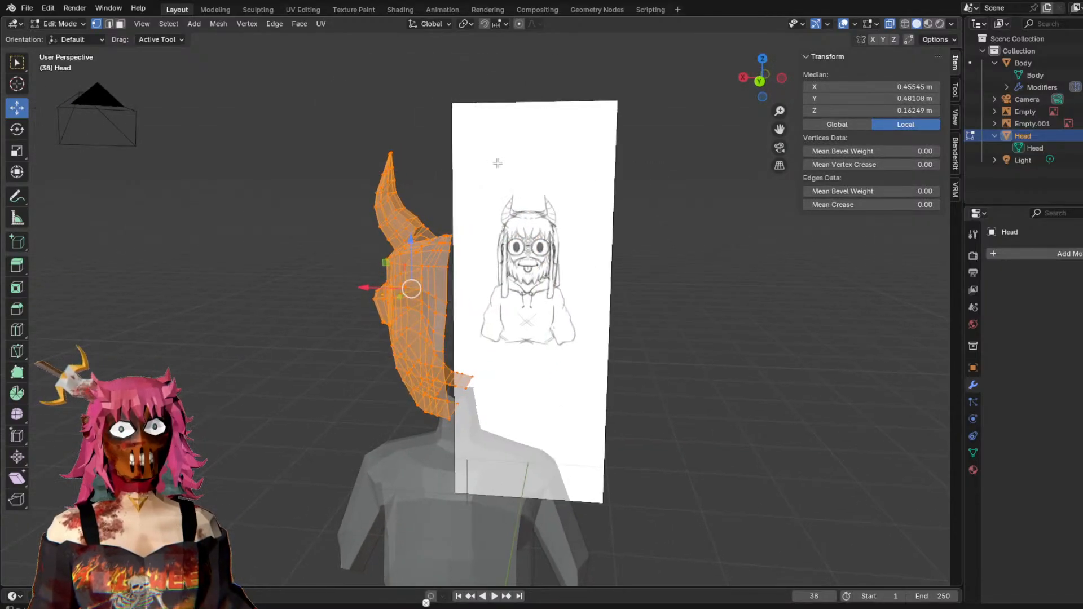
pyautogui.click(219, 24)
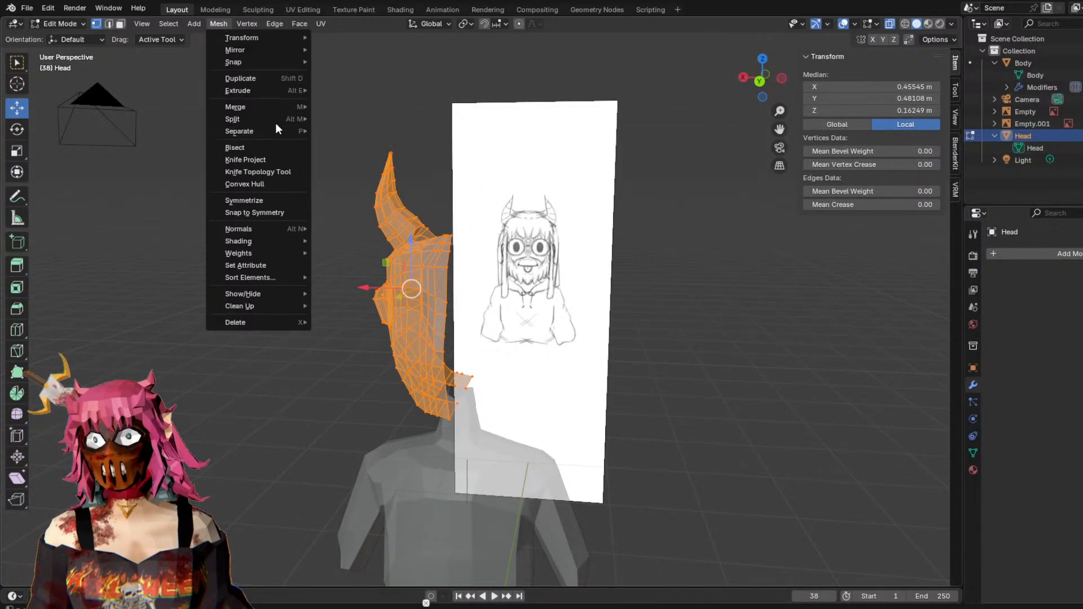
pyautogui.moveTo(668, 179); pyautogui.dragTo(667, 222, button='middle')
pyautogui.click(764, 68)
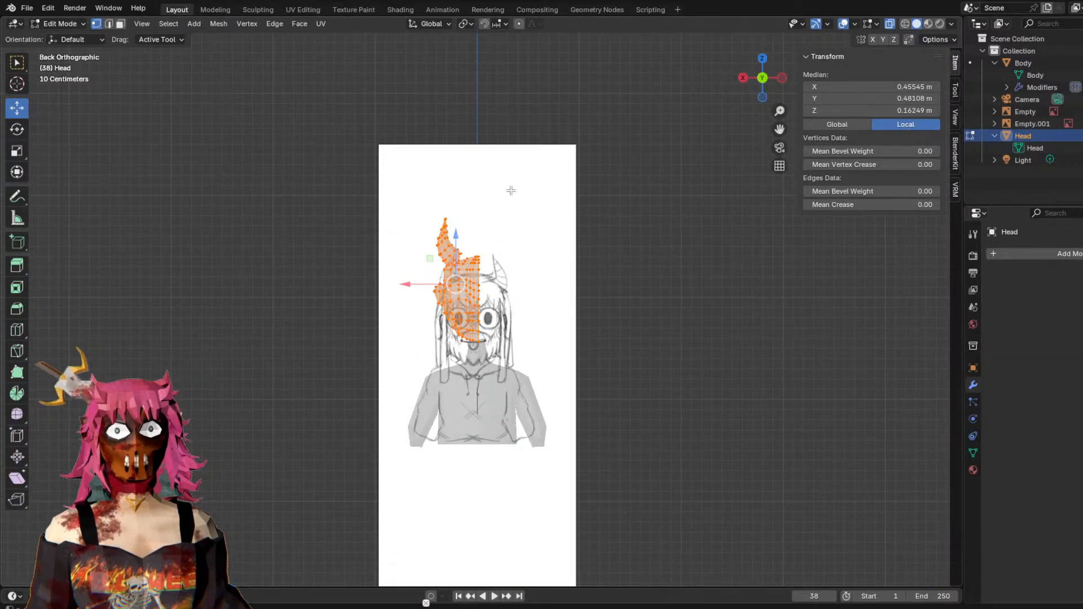
pyautogui.moveTo(426, 283); pyautogui.dragTo(409, 284)
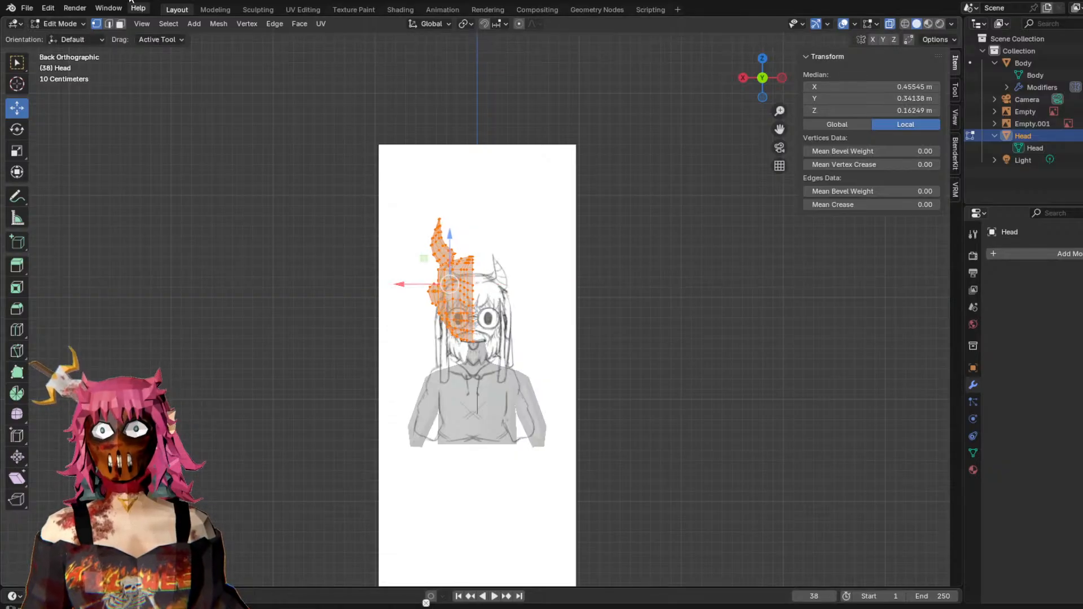
# Try Symmetrize and Snap to Symmetry on the repositioned half head mesh.
pyautogui.click(218, 23)
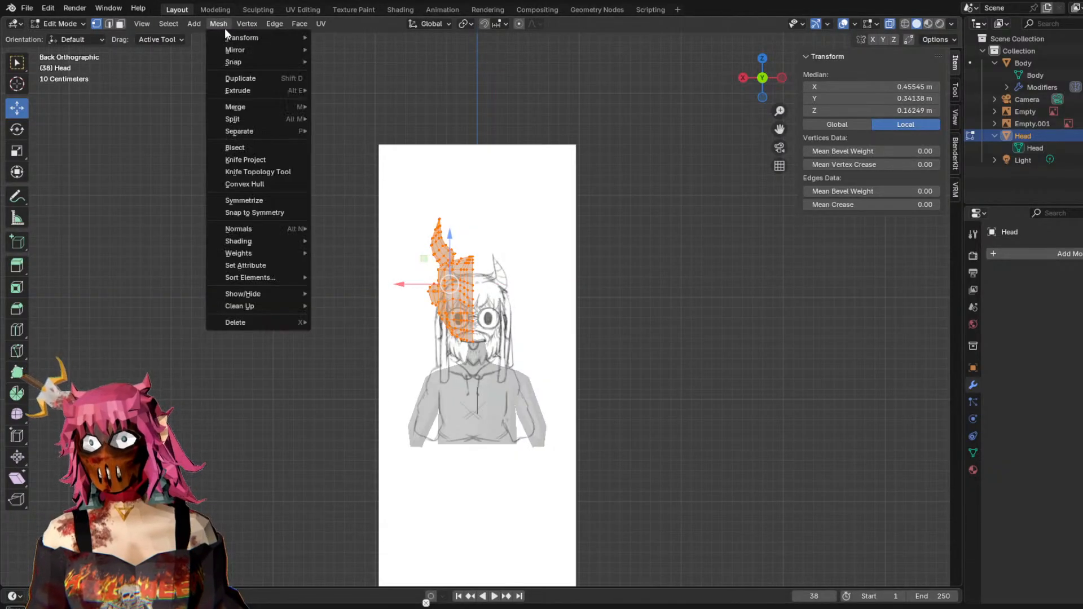
pyautogui.click(268, 201)
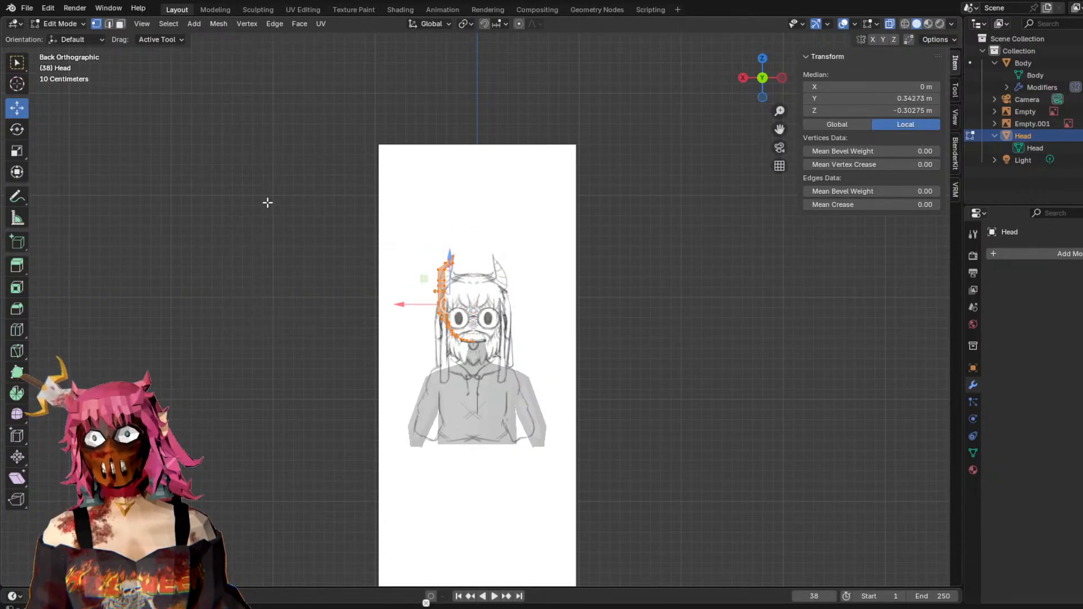
pyautogui.click(208, 25)
pyautogui.click(278, 214)
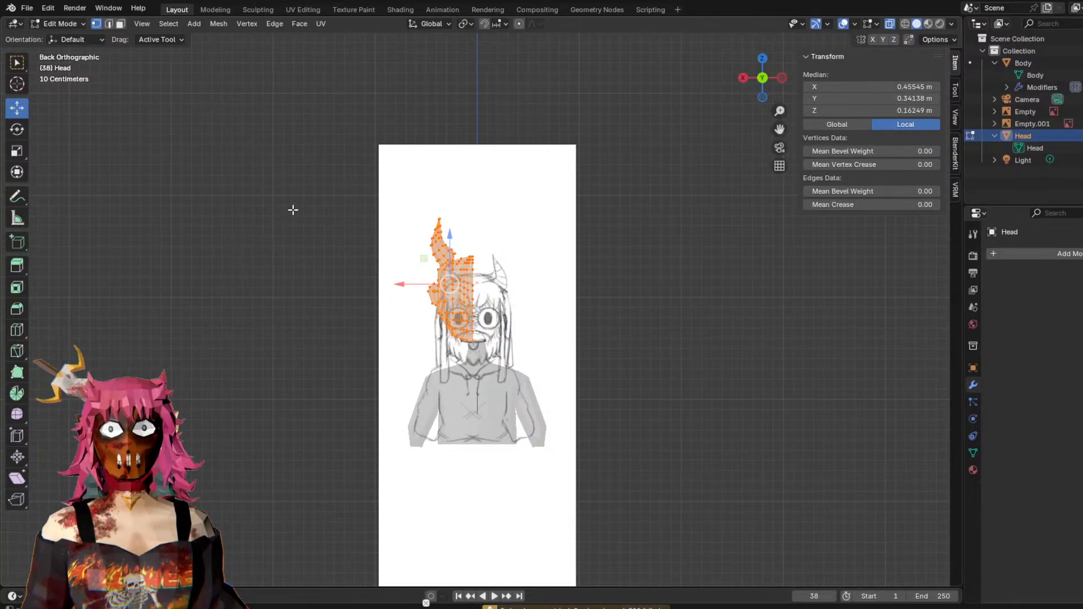
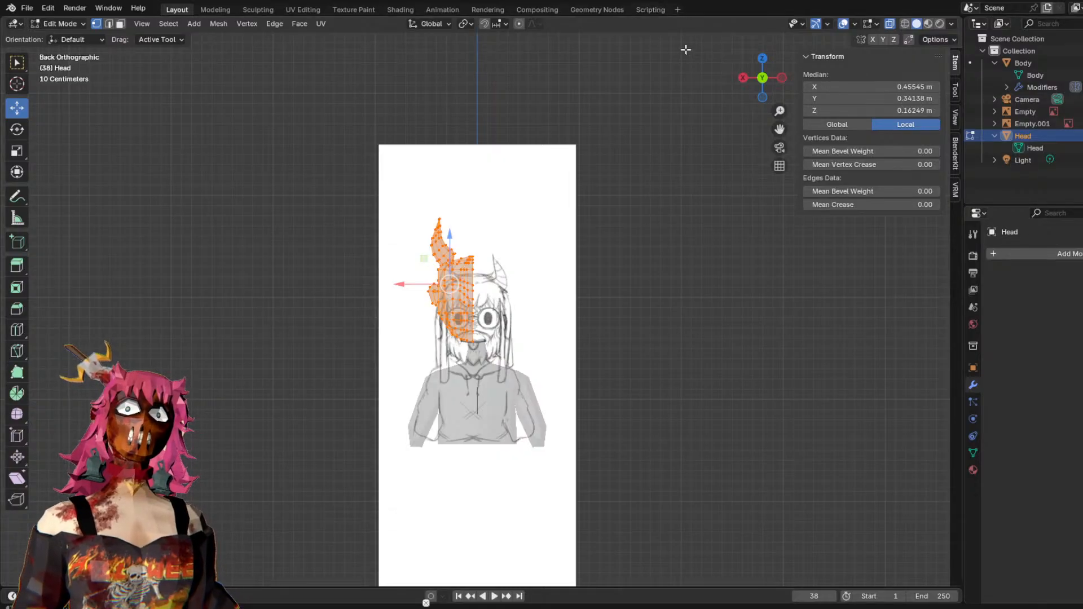
# Mirror the half head's selected vertices along the global Y axis.
pyautogui.rightClick(461, 280)
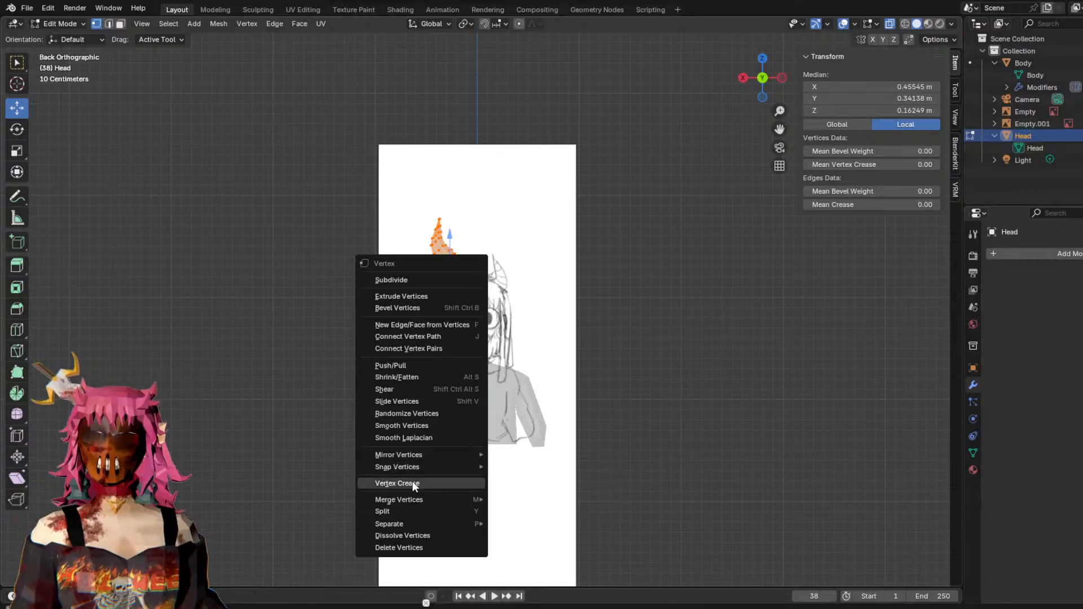
pyautogui.moveTo(414, 501)
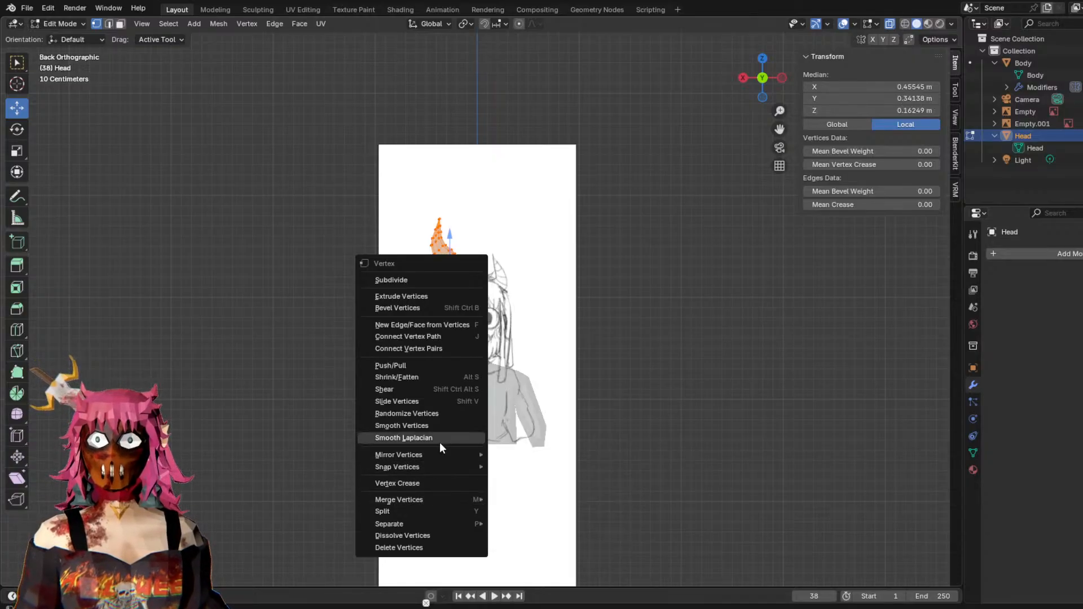
pyautogui.moveTo(425, 456)
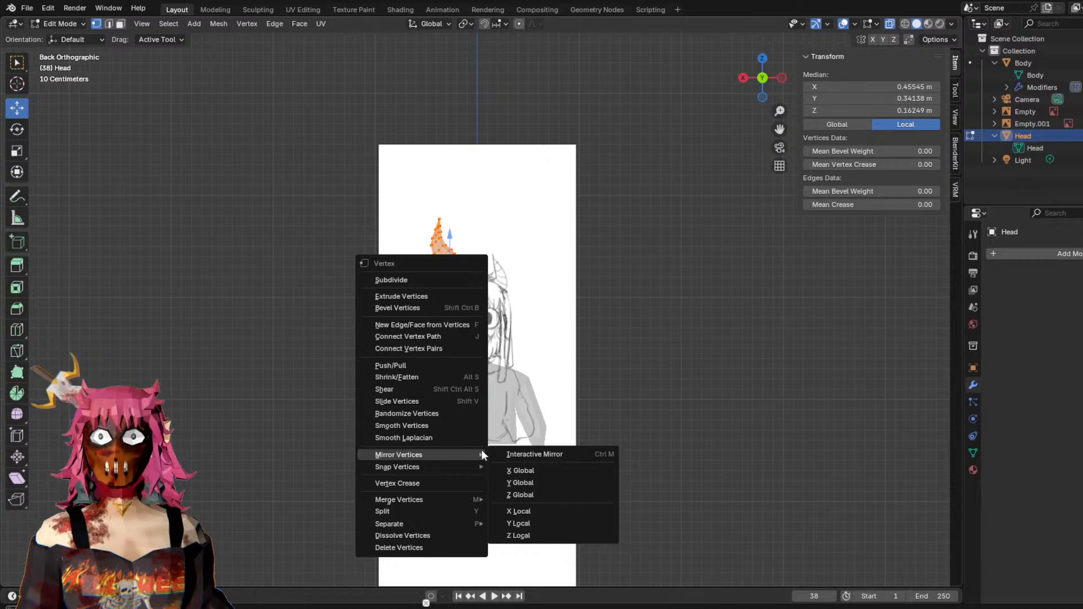
pyautogui.click(571, 483)
pyautogui.moveTo(407, 286); pyautogui.dragTo(443, 286)
pyautogui.hotkey('ctrl', 'z')
# Add a Mirror modifier to the half head and switch its mirror axis from X to Y.
pyautogui.moveTo(447, 261)
pyautogui.mouseDown(button='middle')
pyautogui.moveTo(583, 273)
pyautogui.moveTo(542, 278)
pyautogui.moveTo(762, 285)
pyautogui.moveTo(576, 288)
pyautogui.moveTo(561, 276)
pyautogui.moveTo(632, 258)
pyautogui.mouseUp(button='middle')
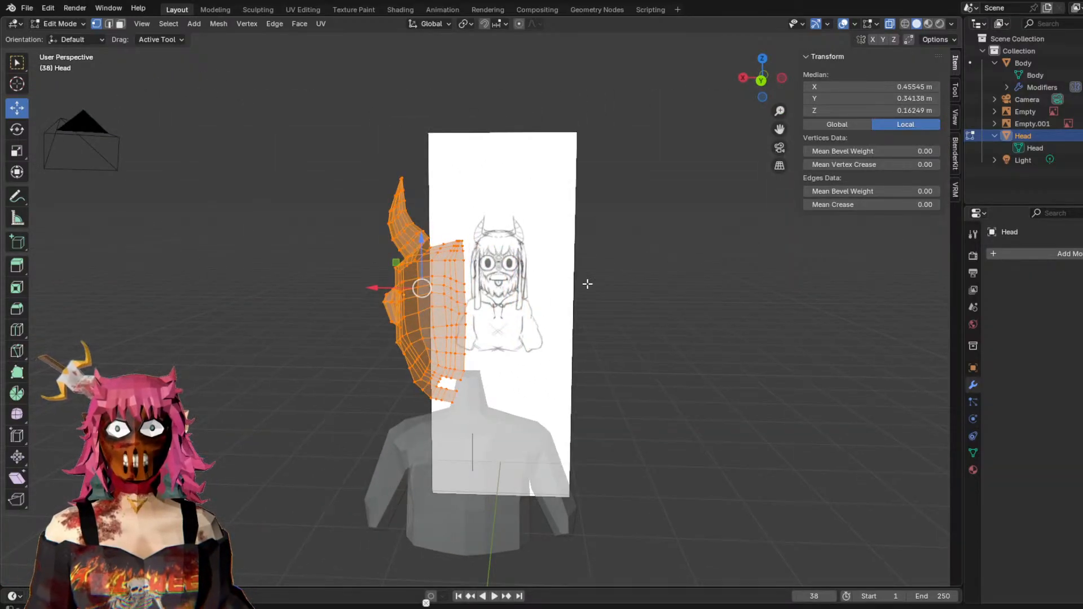
pyautogui.click(1014, 257)
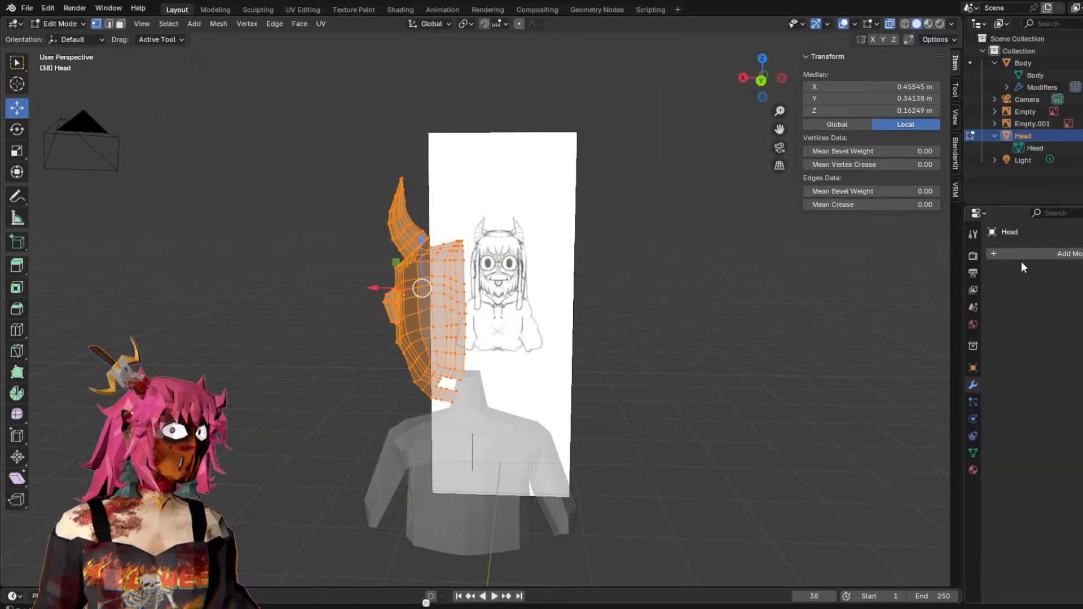
pyautogui.click(1010, 256)
pyautogui.click(974, 257)
pyautogui.click(938, 278)
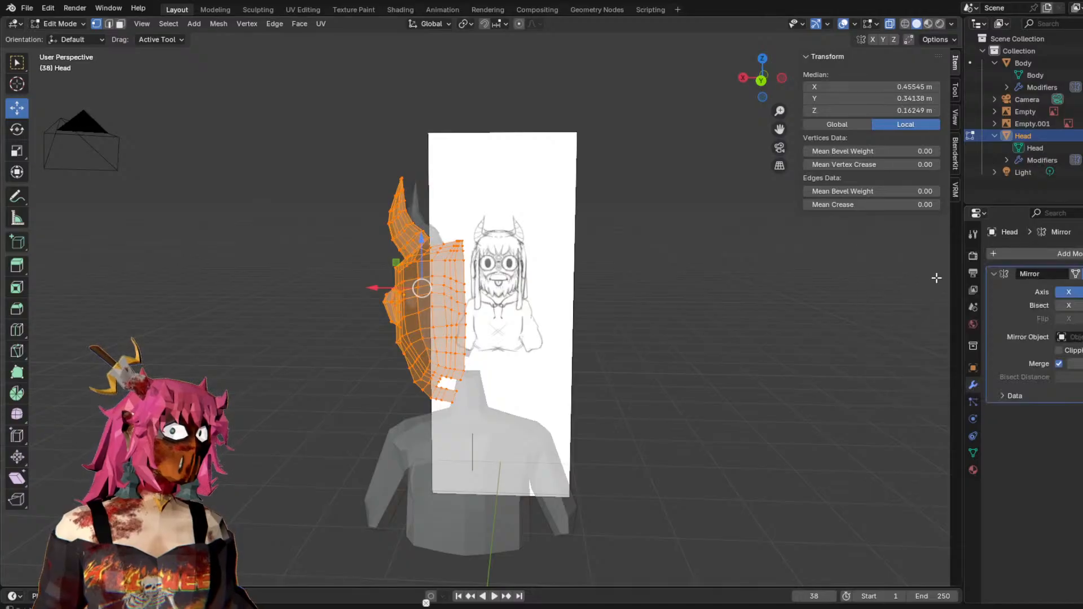
pyautogui.moveTo(673, 309); pyautogui.dragTo(792, 311, button='middle')
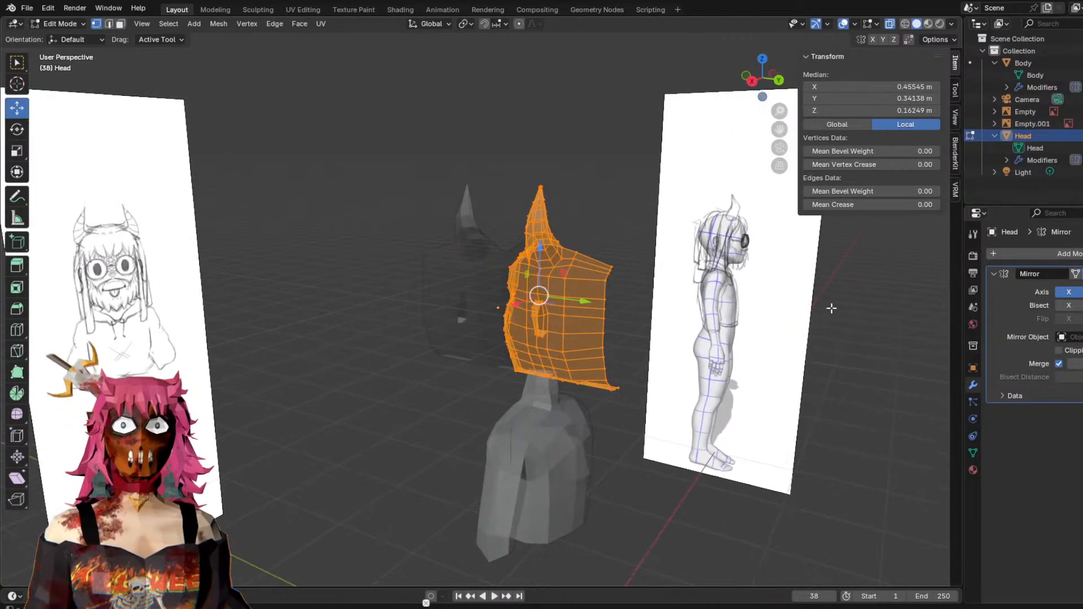
pyautogui.click(1082, 292)
pyautogui.click(1073, 293)
# Shift the half head mesh along the global X axis to line it up with its mirrored copy.
pyautogui.moveTo(886, 290); pyautogui.dragTo(695, 290, button='middle')
pyautogui.moveTo(414, 300); pyautogui.dragTo(336, 303)
pyautogui.moveTo(558, 287); pyautogui.dragTo(525, 280, button='middle')
pyautogui.moveTo(302, 284); pyautogui.dragTo(317, 286)
pyautogui.moveTo(316, 287); pyautogui.dragTo(474, 288, button='middle')
# Undo the half head's recent moves, its vertex mirroring and the added Mirror modifier.
pyautogui.hotkey('ctrl', 'z')
pyautogui.hotkey('ctrl', 'z')
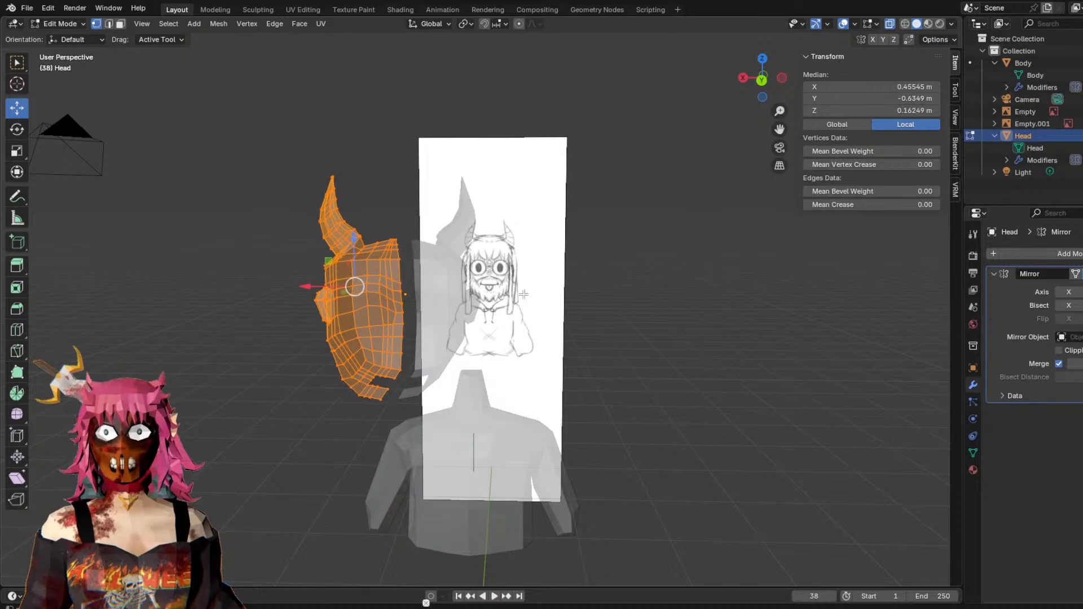
pyautogui.hotkey('ctrl', 'z')
pyautogui.moveTo(796, 319); pyautogui.dragTo(538, 308, button='middle')
pyautogui.hotkey('ctrl', 'z')
pyautogui.hotkey('ctrl', 'z')
pyautogui.hotkey('ctrl', 'z')
pyautogui.hotkey('ctrl', 'z')
pyautogui.click(538, 308)
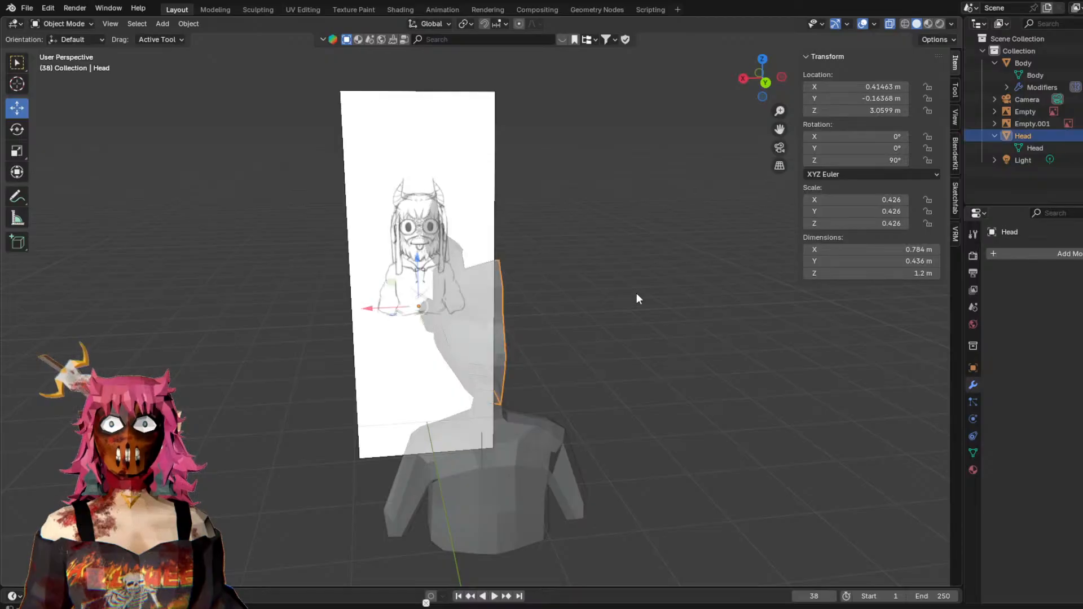
# Enter Edit Mode on the half head and circle-select all of its vertices, including the horn and ear.
pyautogui.moveTo(636, 294); pyautogui.dragTo(466, 249, button='middle')
pyautogui.click(55, 22)
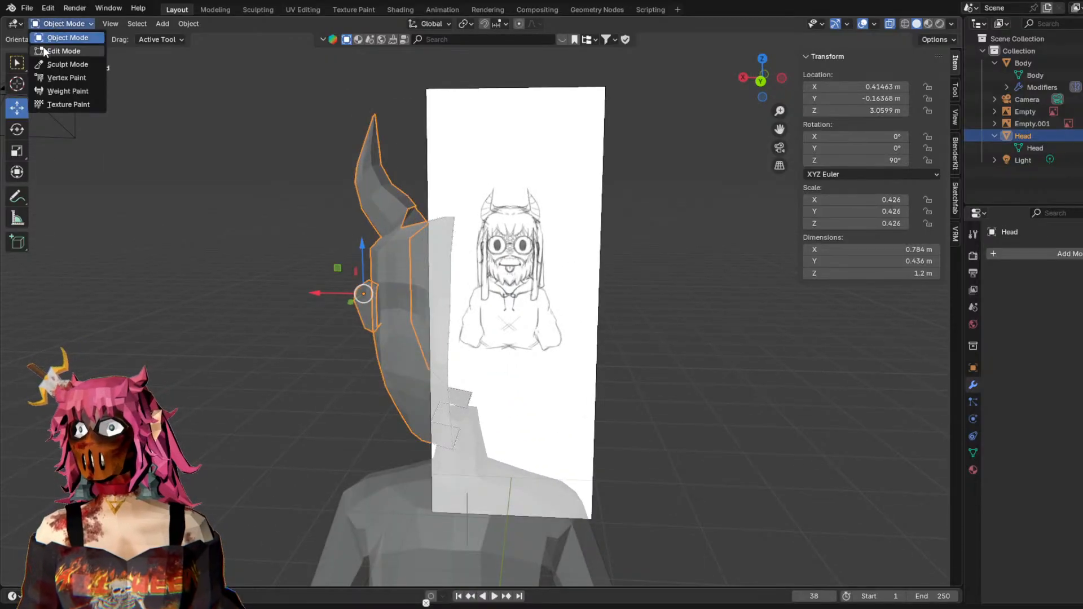
pyautogui.click(43, 47)
pyautogui.press('c')
pyautogui.moveTo(364, 136)
pyautogui.mouseDown()
pyautogui.moveTo(389, 347)
pyautogui.moveTo(466, 404)
pyautogui.mouseUp()
pyautogui.rightClick(466, 404)
pyautogui.moveTo(327, 298); pyautogui.dragTo(516, 266, button='middle')
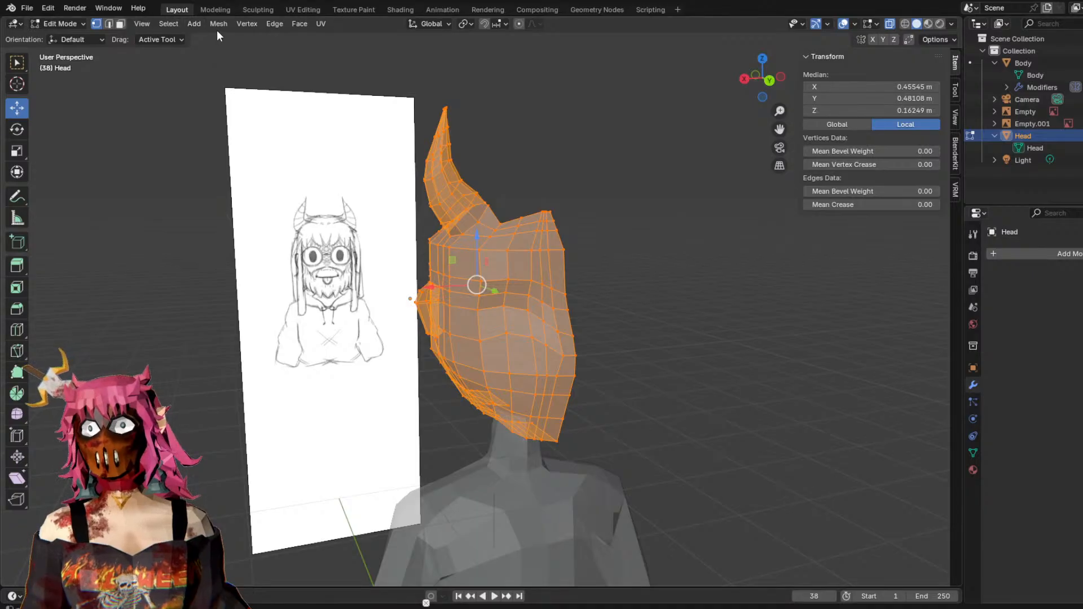
pyautogui.click(195, 21)
pyautogui.moveTo(171, 20)
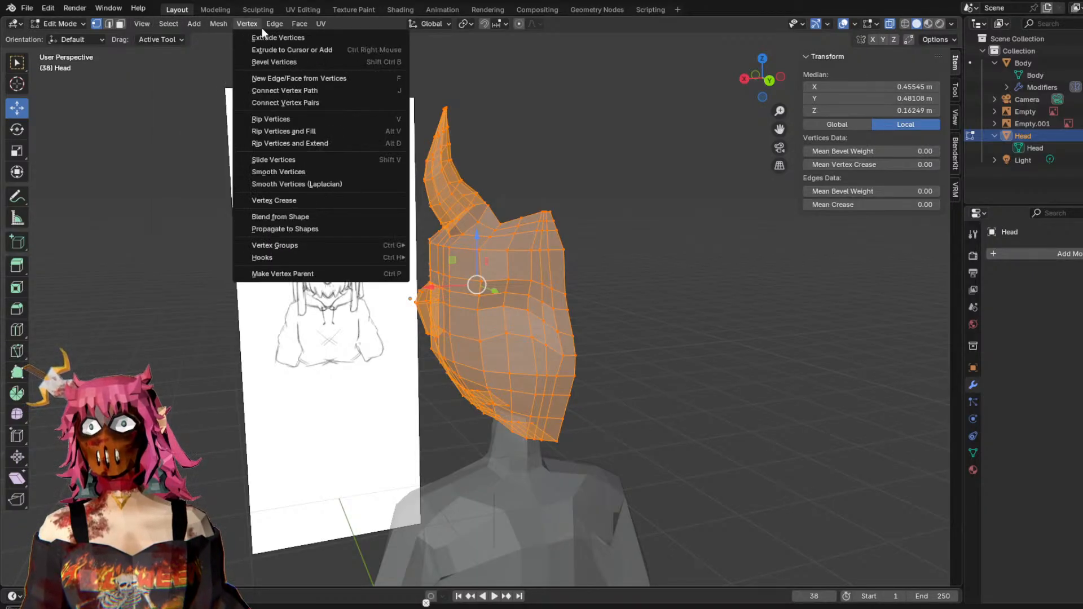
pyautogui.moveTo(225, 22)
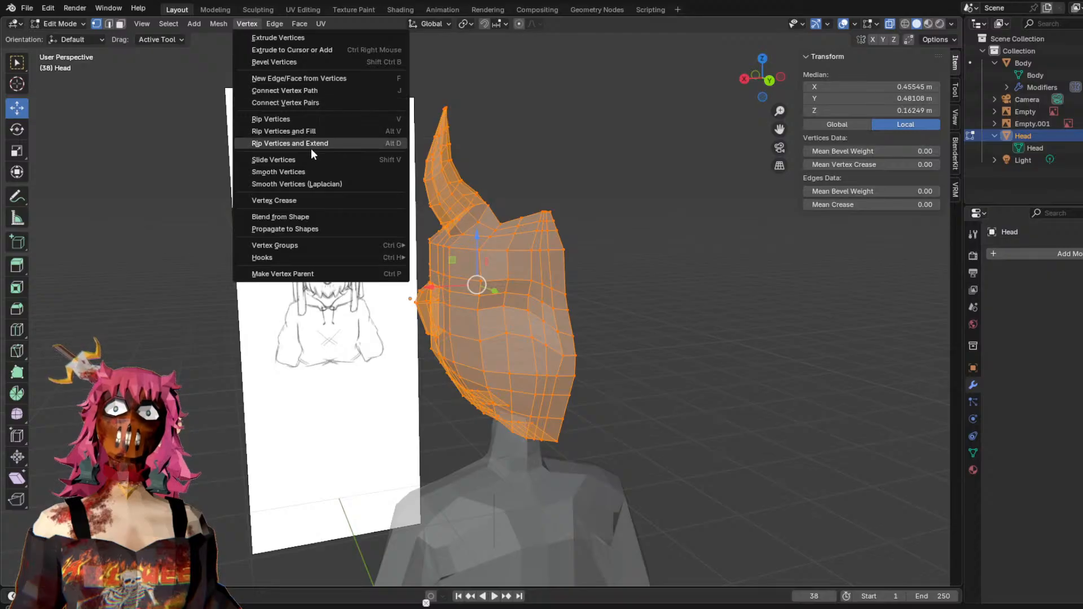
pyautogui.moveTo(279, 24)
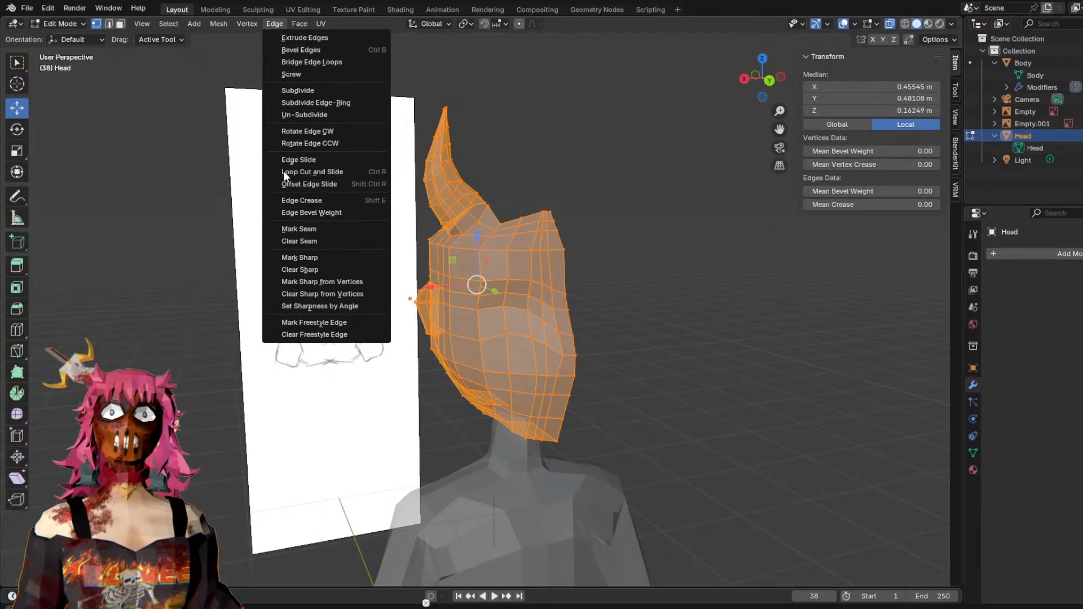
pyautogui.click(297, 229)
# Duplicate the selected half head and move the copy along global X to a local median Y of about 1.484 m.
pyautogui.click(226, 25)
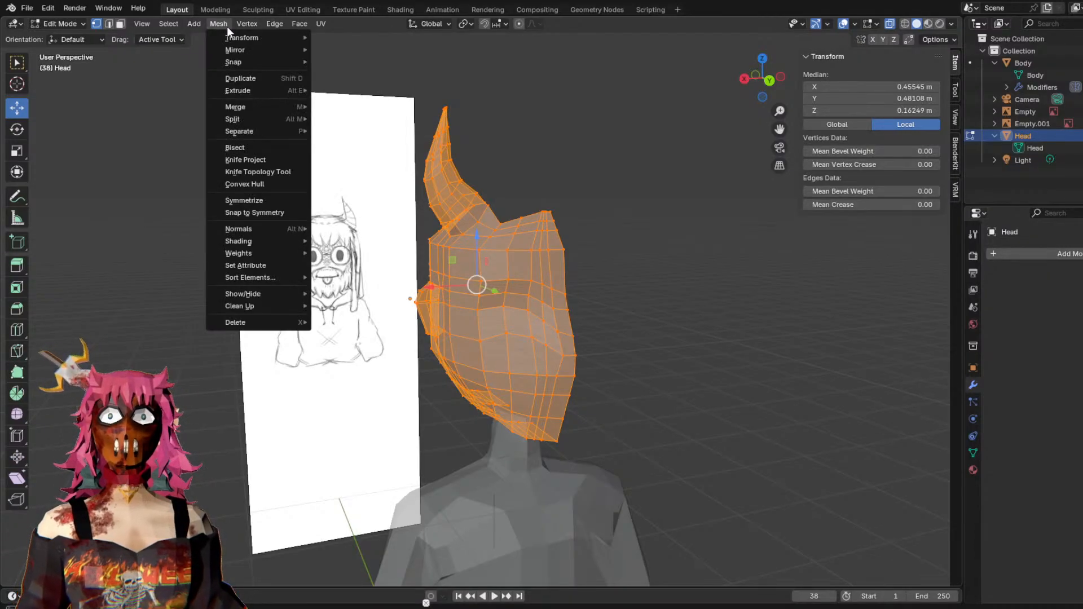
pyautogui.click(260, 79)
pyautogui.rightClick(460, 129)
pyautogui.moveTo(576, 178); pyautogui.dragTo(497, 212, button='middle')
pyautogui.moveTo(357, 291); pyautogui.dragTo(490, 297)
pyautogui.moveTo(491, 297); pyautogui.dragTo(508, 288, button='middle')
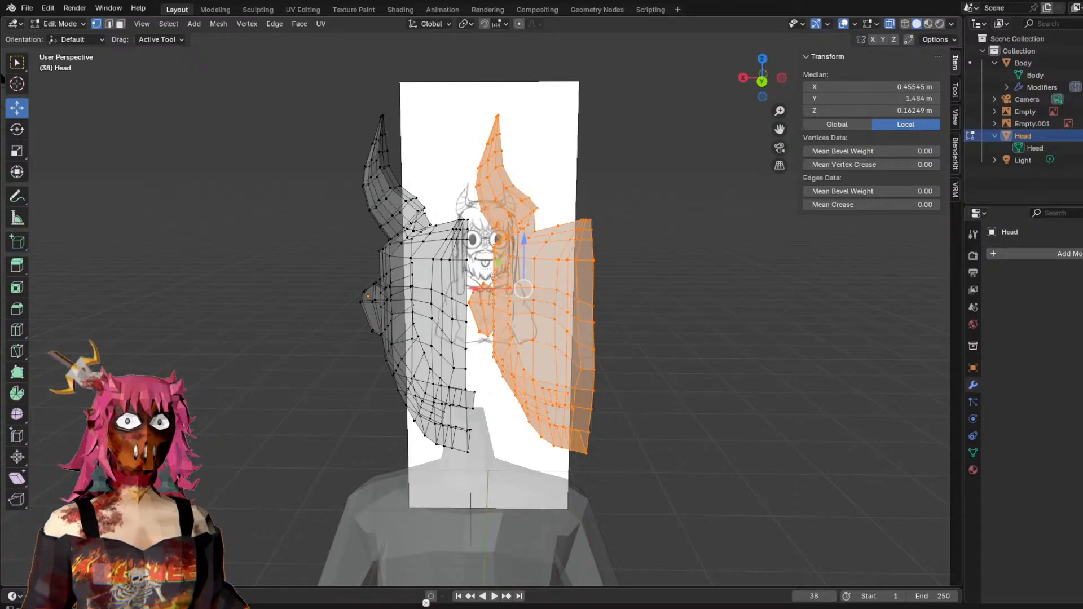
pyautogui.click(492, 254)
pyautogui.hotkey('ctrl', 'z')
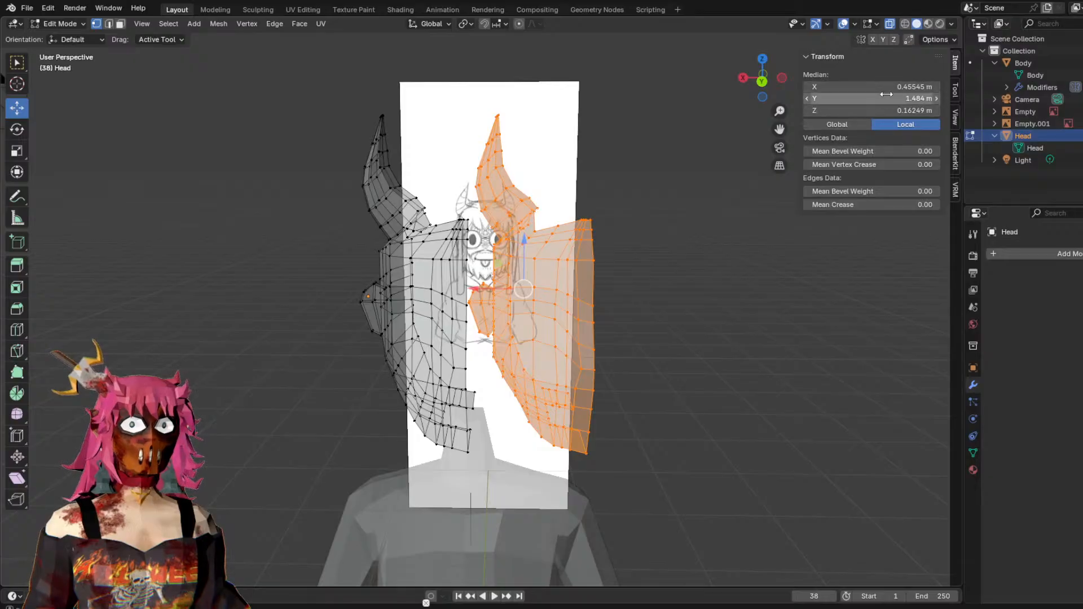
pyautogui.click(957, 89)
pyautogui.click(956, 65)
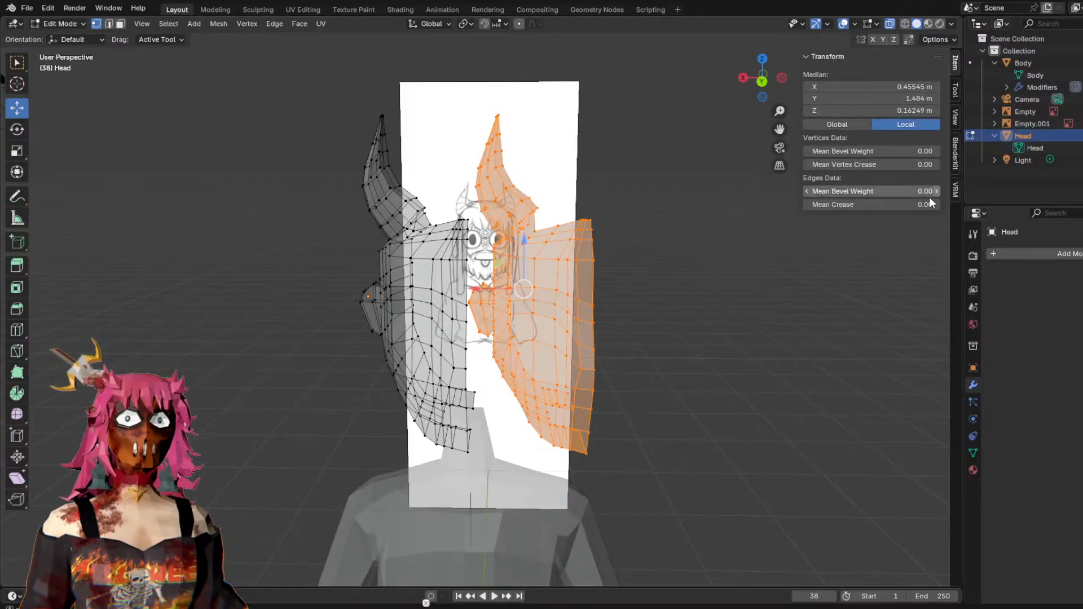
pyautogui.click(65, 24)
pyautogui.click(67, 38)
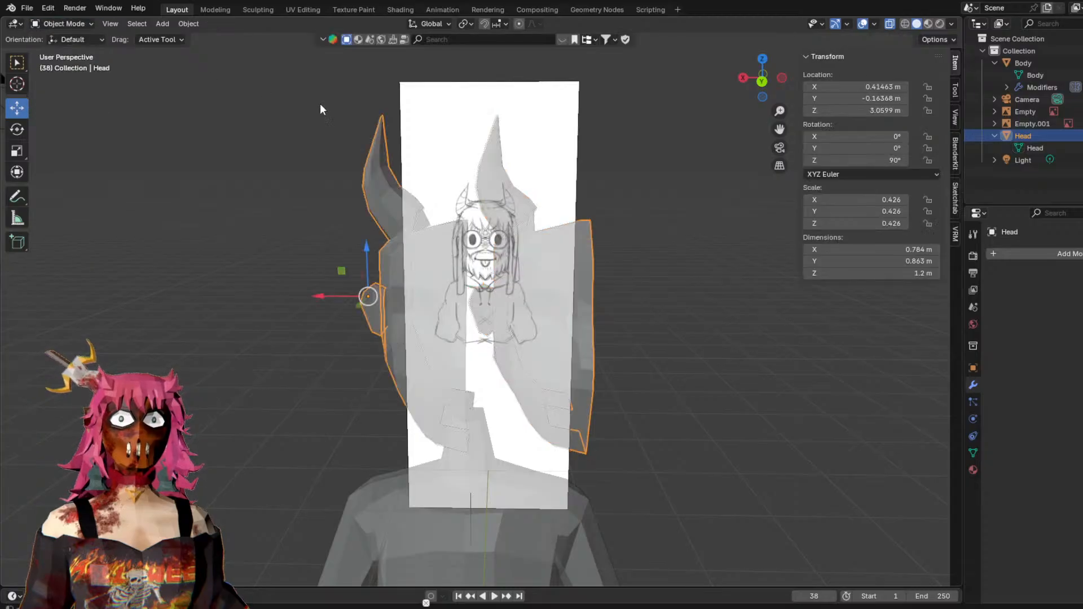
pyautogui.click(574, 249)
pyautogui.hotkey('ctrl', 'z')
pyautogui.press('Tab')
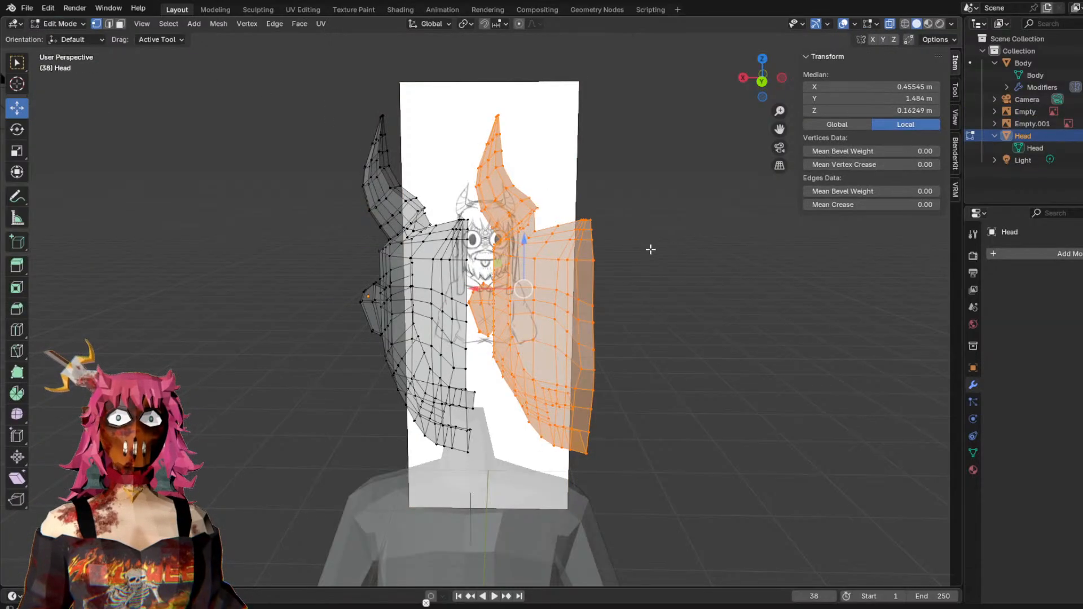
pyautogui.hotkey('alt', 'a')
pyautogui.hotkey('ctrl', 'z')
pyautogui.rightClick(555, 261)
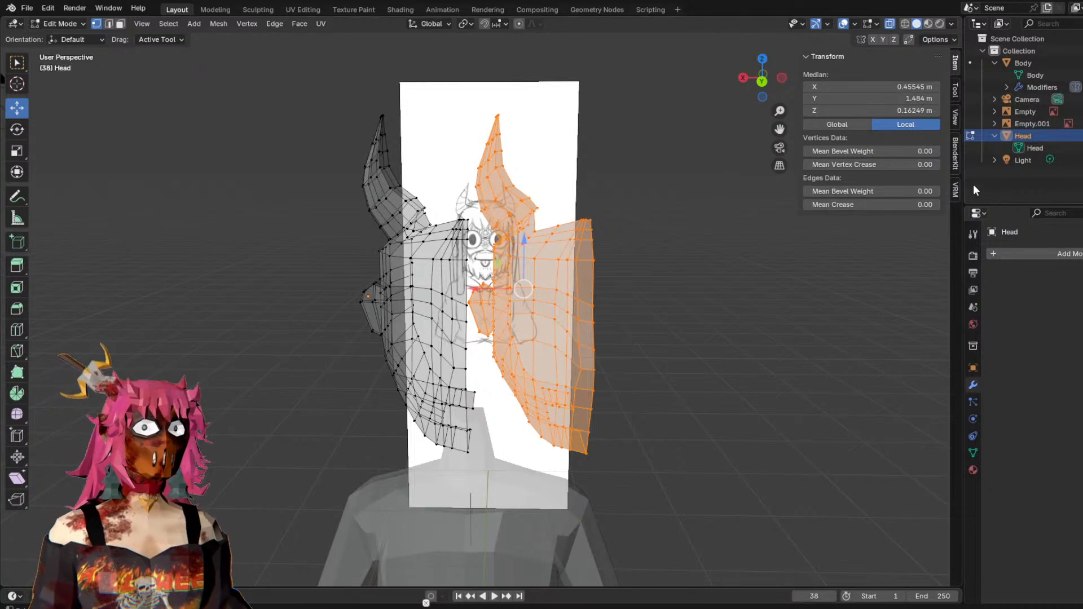
pyautogui.click(956, 64)
pyautogui.moveTo(847, 86)
pyautogui.mouseDown()
pyautogui.moveTo(829, 86)
pyautogui.moveTo(914, 87)
pyautogui.moveTo(864, 78)
pyautogui.mouseUp()
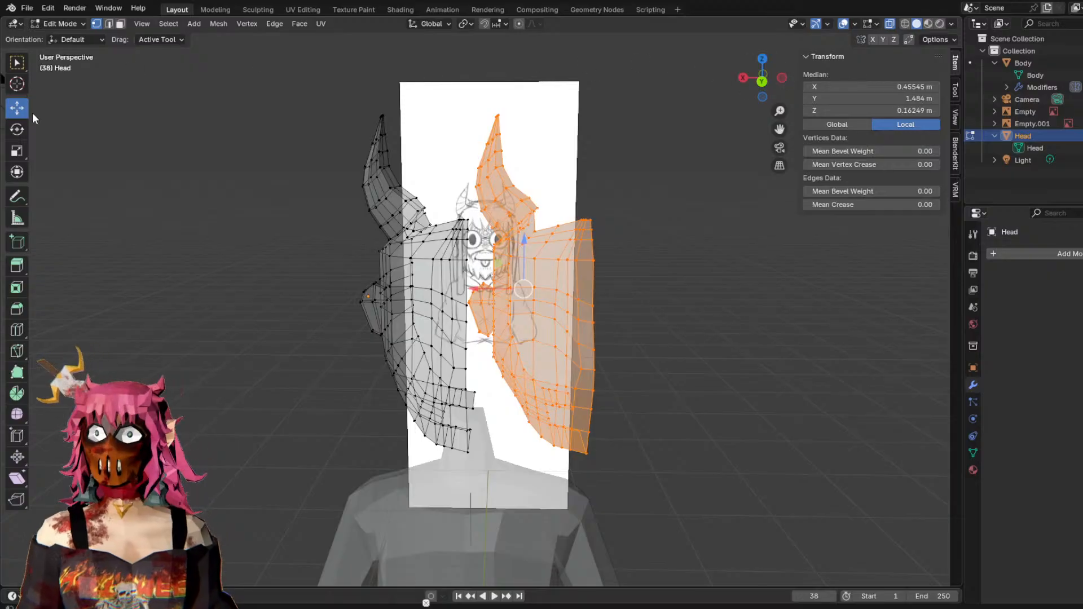
# Try rotating the duplicated half head with the Rotate tool, and undo the rotation.
pyautogui.click(18, 130)
pyautogui.moveTo(500, 296); pyautogui.dragTo(522, 299)
pyautogui.hotkey('ctrl', 'z')
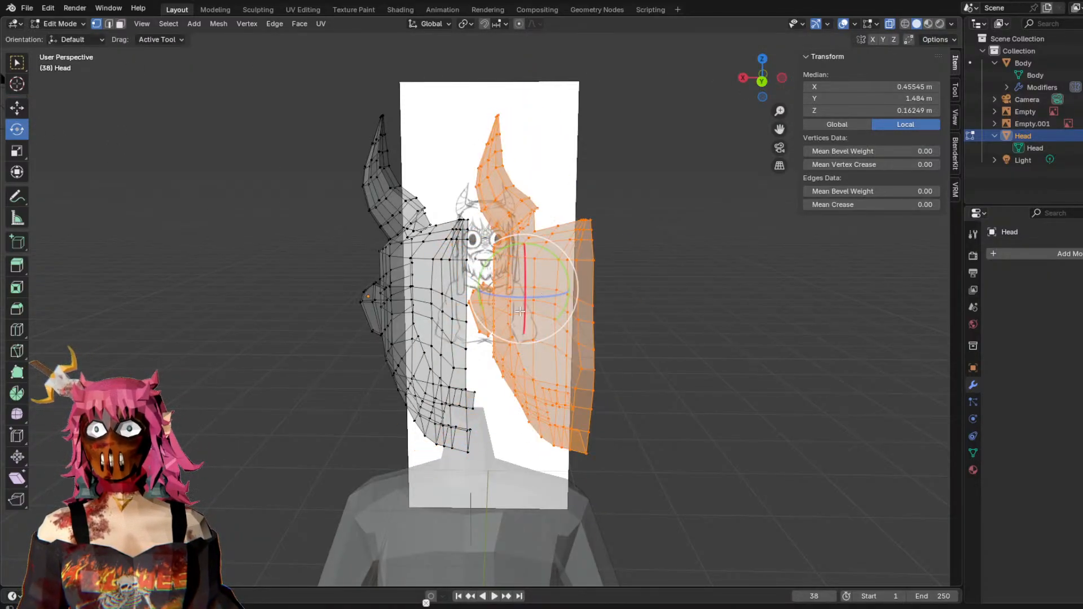
pyautogui.click(284, 25)
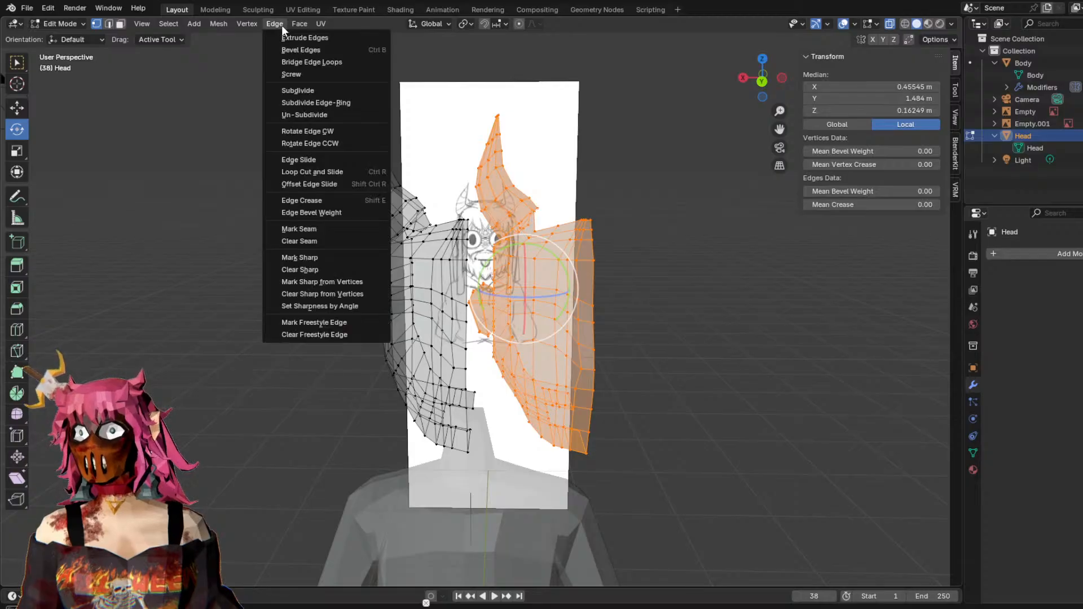
pyautogui.click(215, 24)
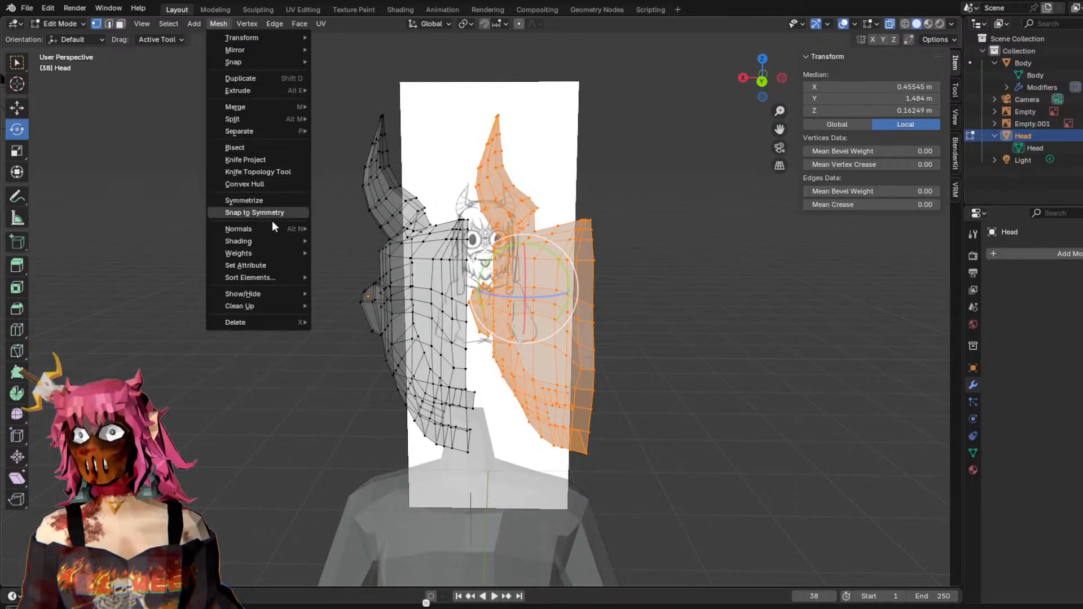
pyautogui.moveTo(289, 52)
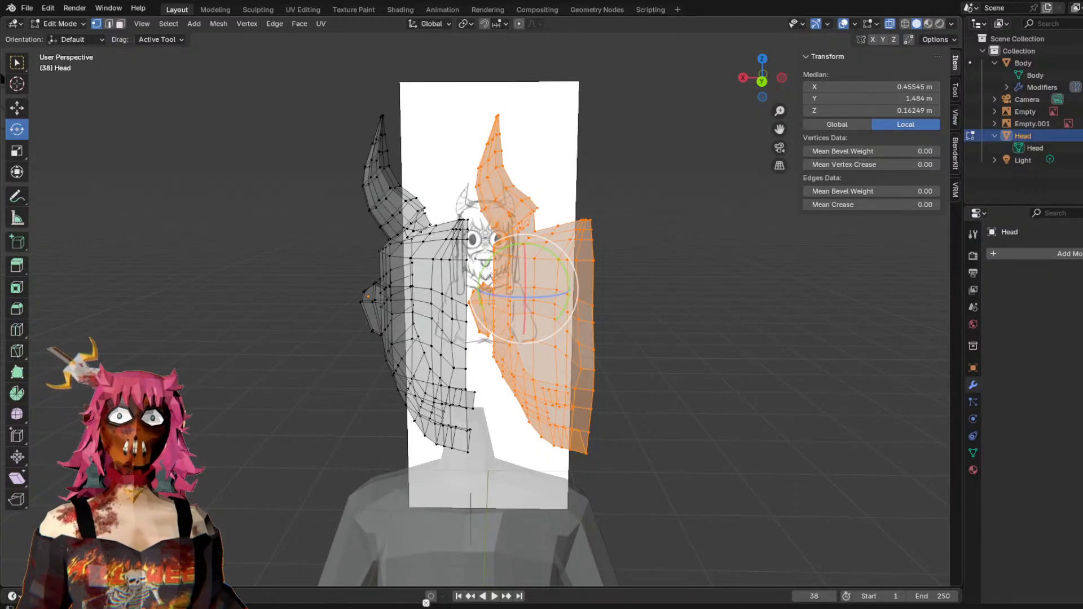
pyautogui.press('Tab')
pyautogui.press('Tab')
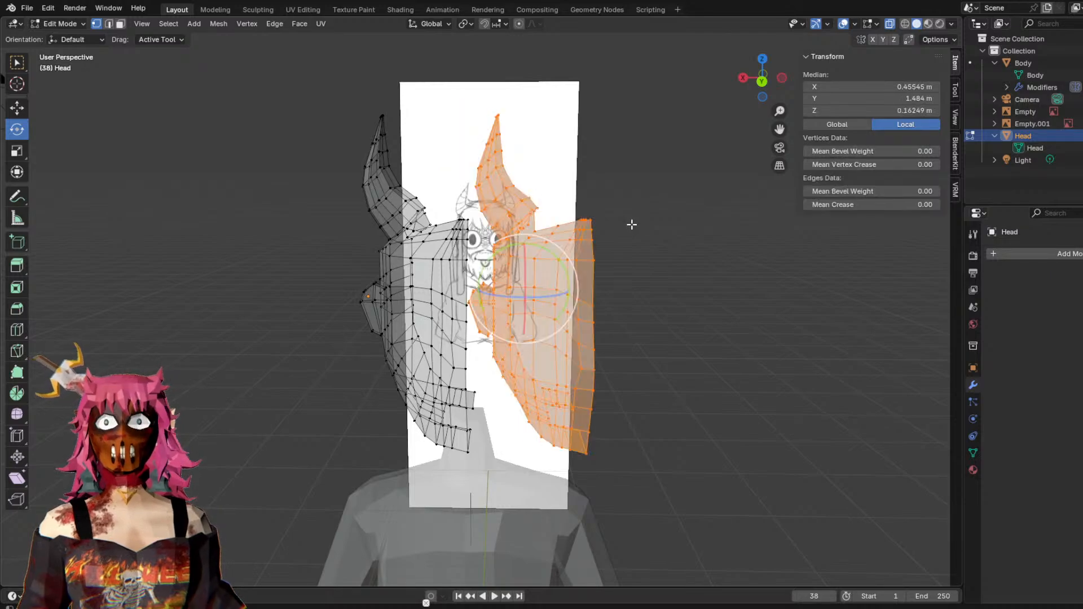
pyautogui.hotkey('ctrl', 'i')
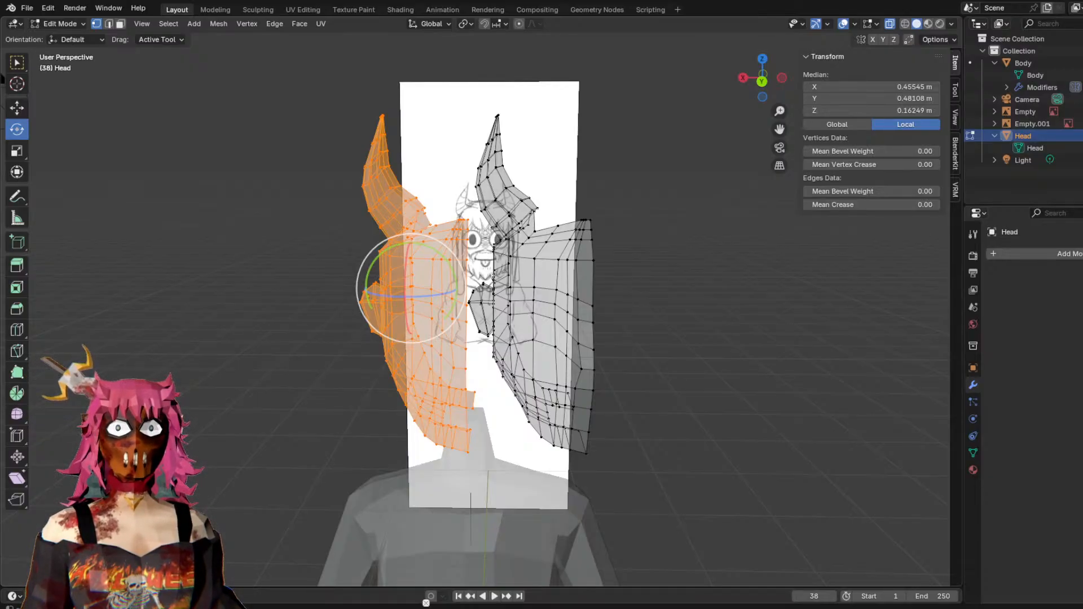
pyautogui.rightClick(467, 264)
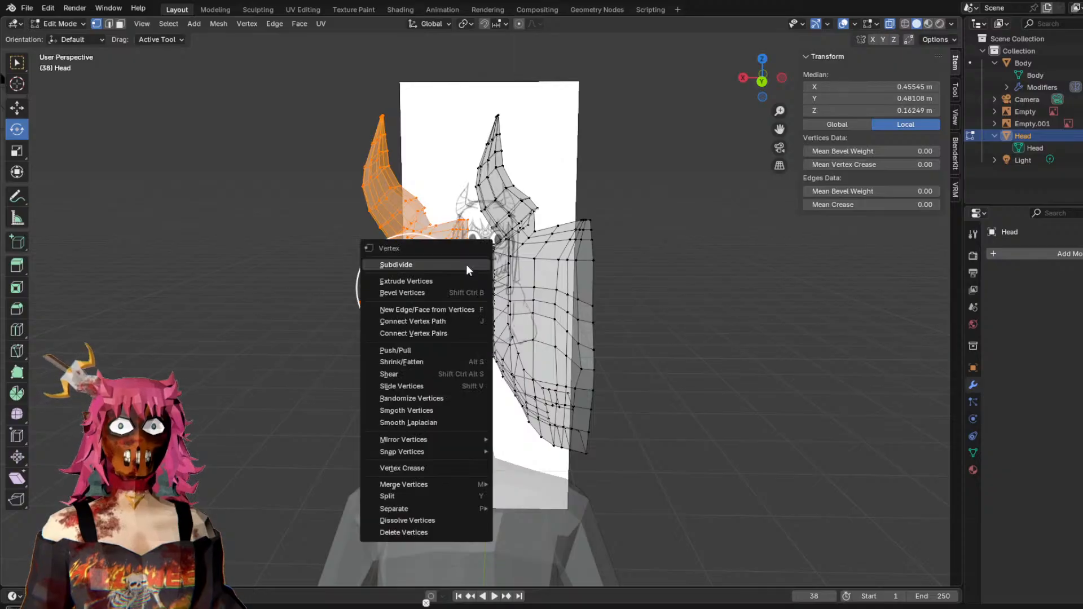
pyautogui.click(606, 305)
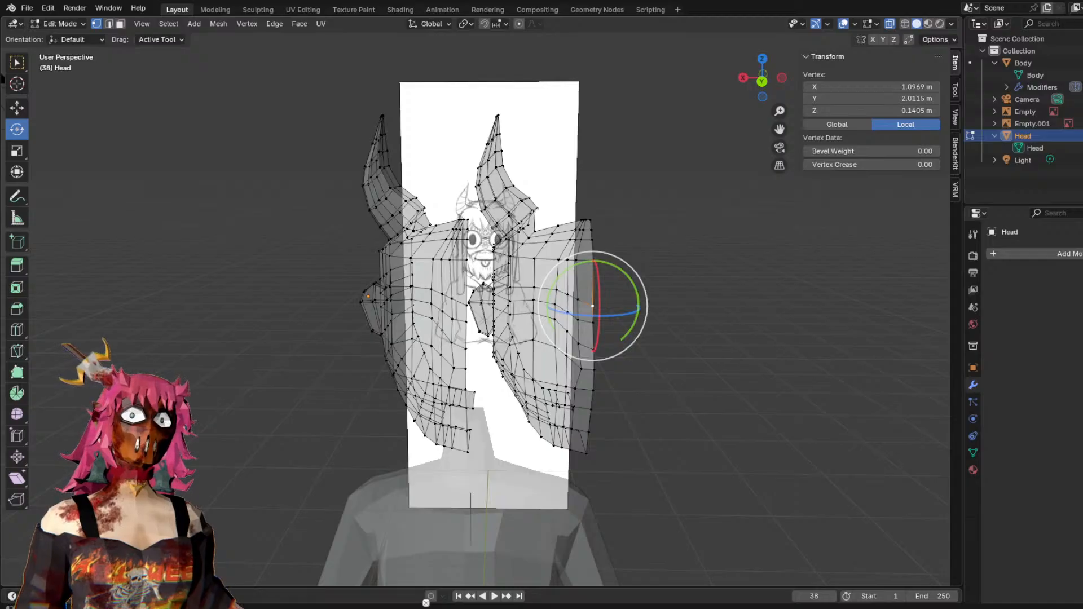
pyautogui.moveTo(609, 334); pyautogui.dragTo(661, 294, button='middle')
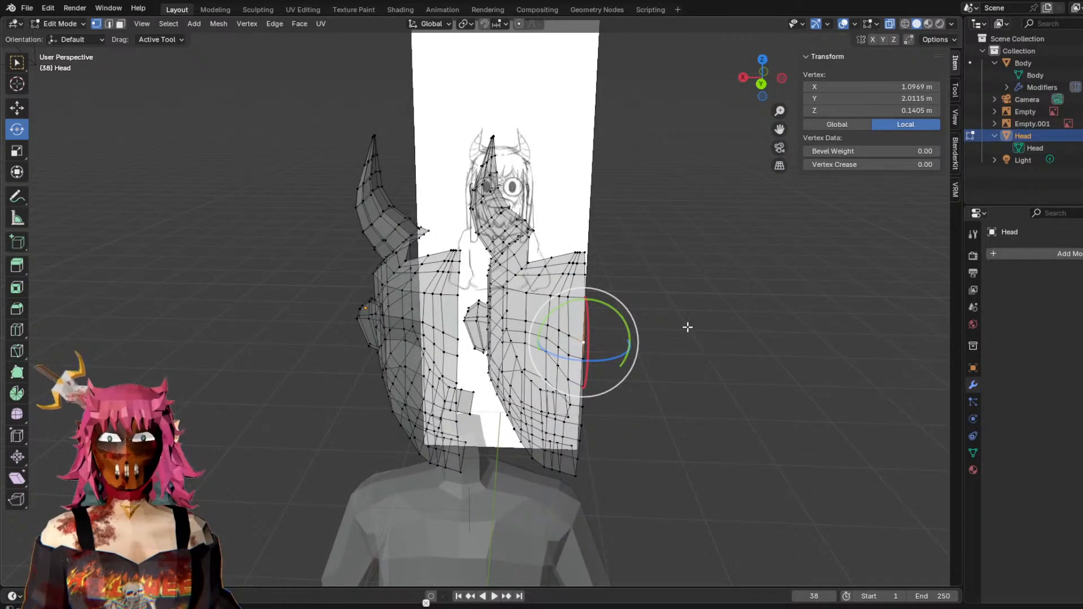
# Activate the Move tool and circle-select all vertices of the duplicated half head.
pyautogui.click(17, 107)
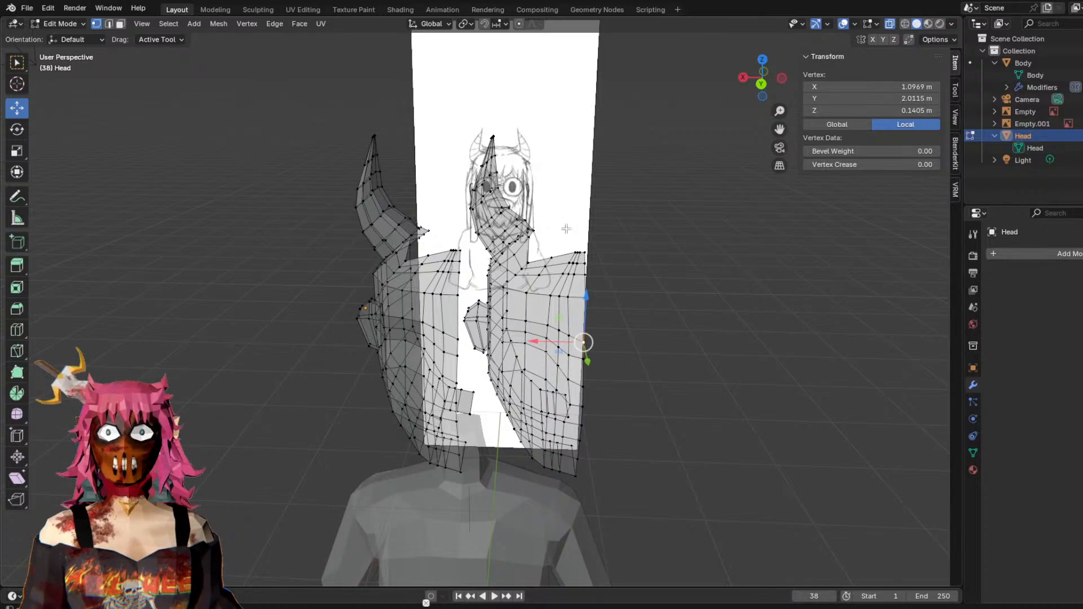
pyautogui.moveTo(597, 256); pyautogui.dragTo(585, 226, button='middle')
pyautogui.press('c')
pyautogui.moveTo(489, 113)
pyautogui.mouseDown()
pyautogui.moveTo(474, 103)
pyautogui.moveTo(503, 205)
pyautogui.moveTo(542, 203)
pyautogui.moveTo(477, 271)
pyautogui.moveTo(480, 316)
pyautogui.moveTo(533, 399)
pyautogui.moveTo(576, 329)
pyautogui.moveTo(587, 260)
pyautogui.mouseUp()
pyautogui.press('Escape')
pyautogui.moveTo(571, 281); pyautogui.dragTo(611, 276, button='middle')
# Separate the selected duplicate half from the head mesh into its own object.
pyautogui.rightClick(568, 294)
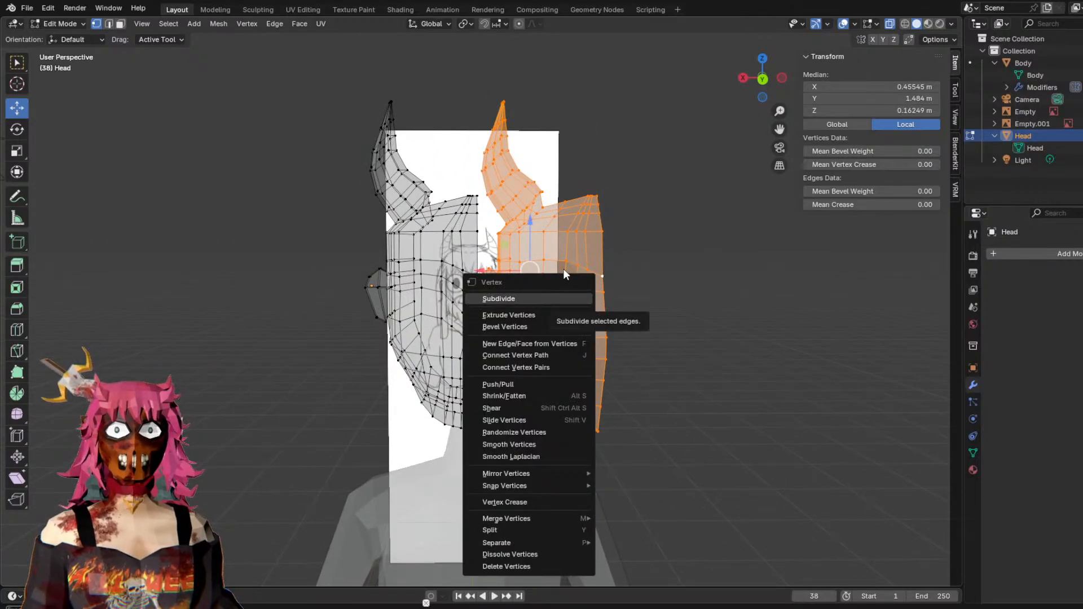
pyautogui.moveTo(585, 490)
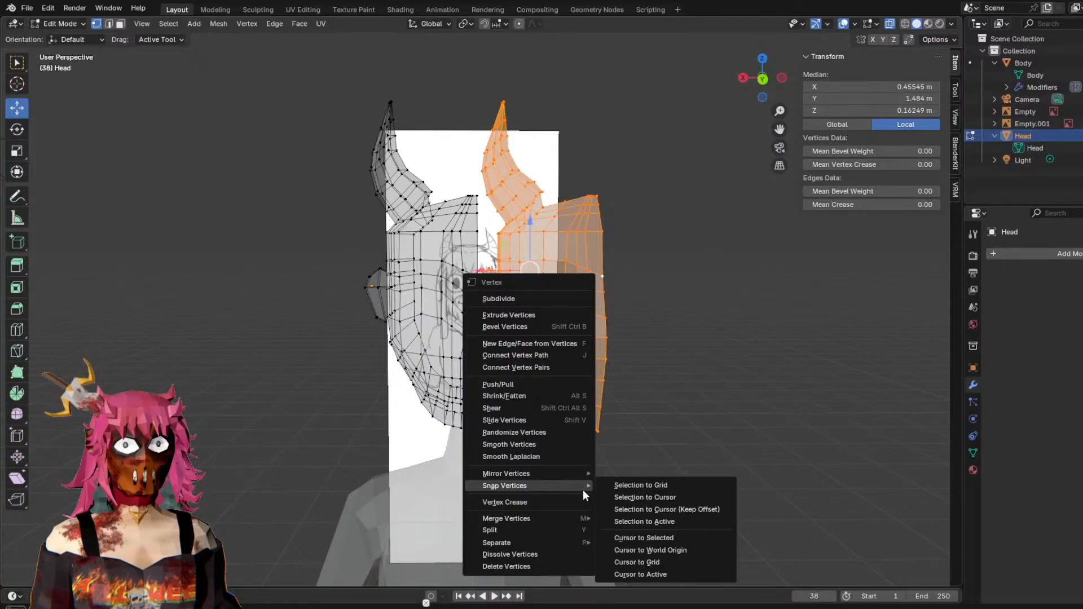
pyautogui.moveTo(555, 519)
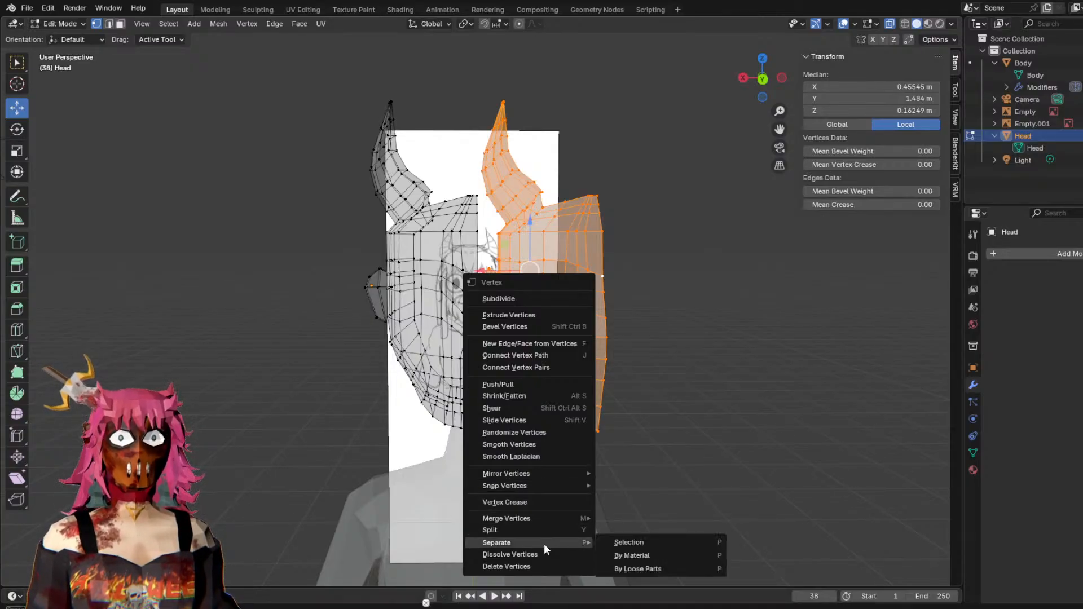
pyautogui.rightClick(587, 299)
pyautogui.moveTo(541, 543)
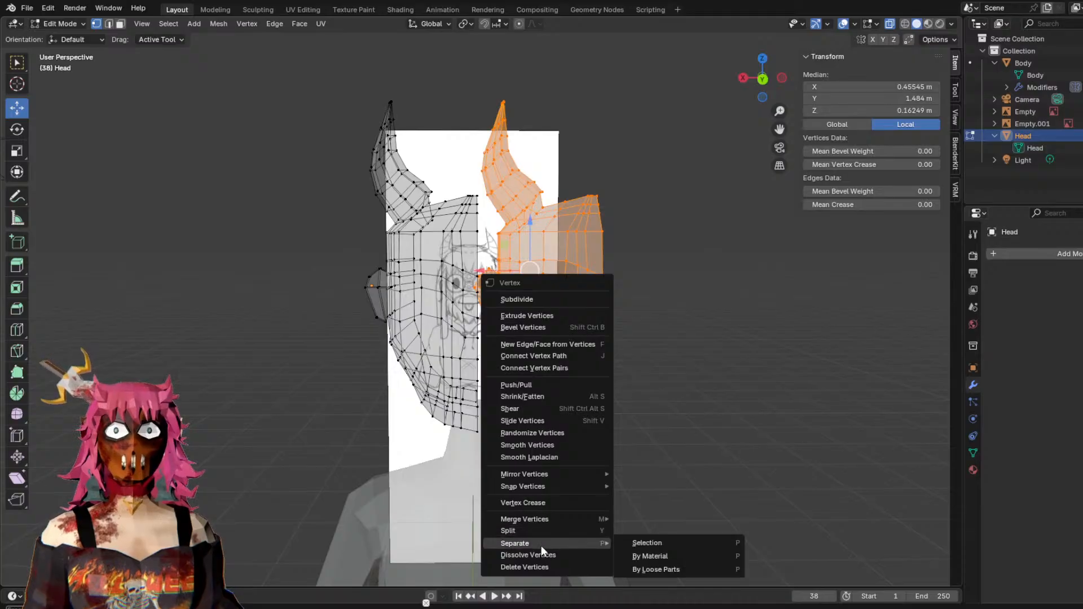
pyautogui.click(666, 544)
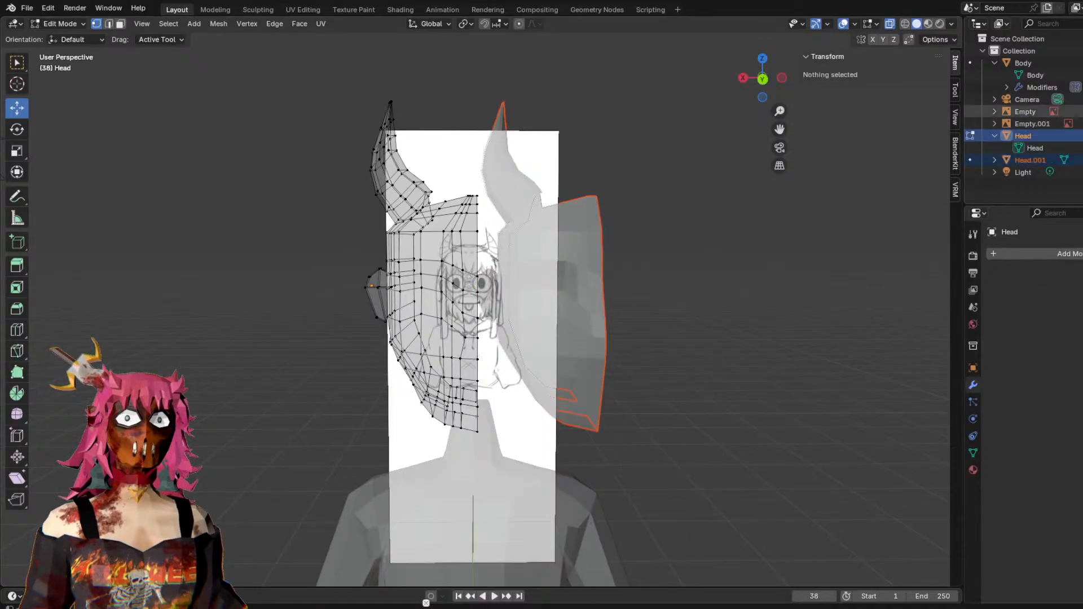
pyautogui.moveTo(619, 280); pyautogui.dragTo(773, 244, button='middle')
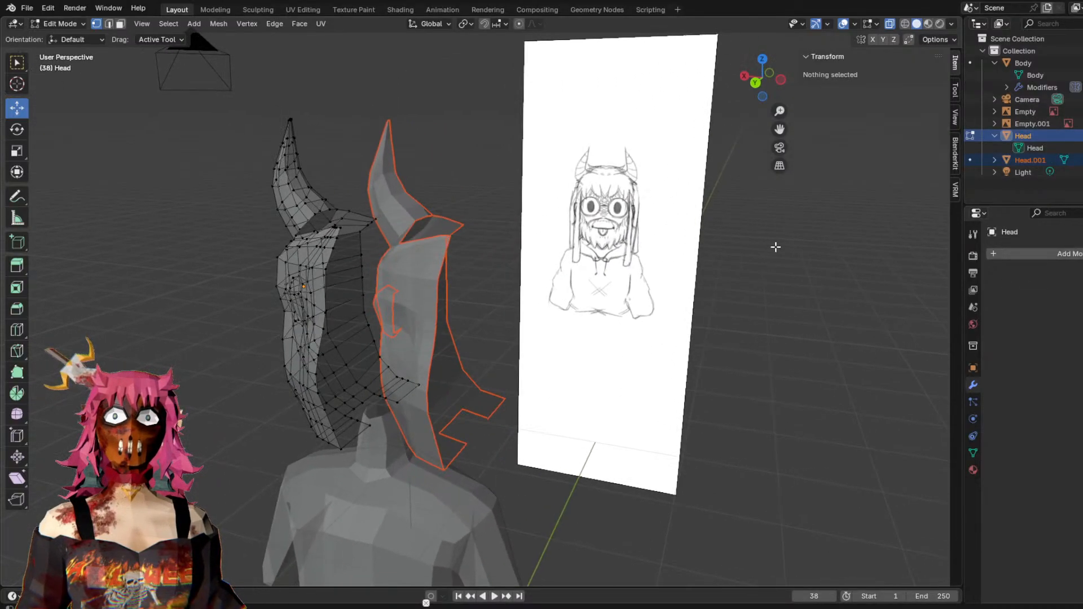
# Expand the head objects' entries, leave Edit Mode for Object Mode, and select the separated half Head.001.
pyautogui.click(994, 161)
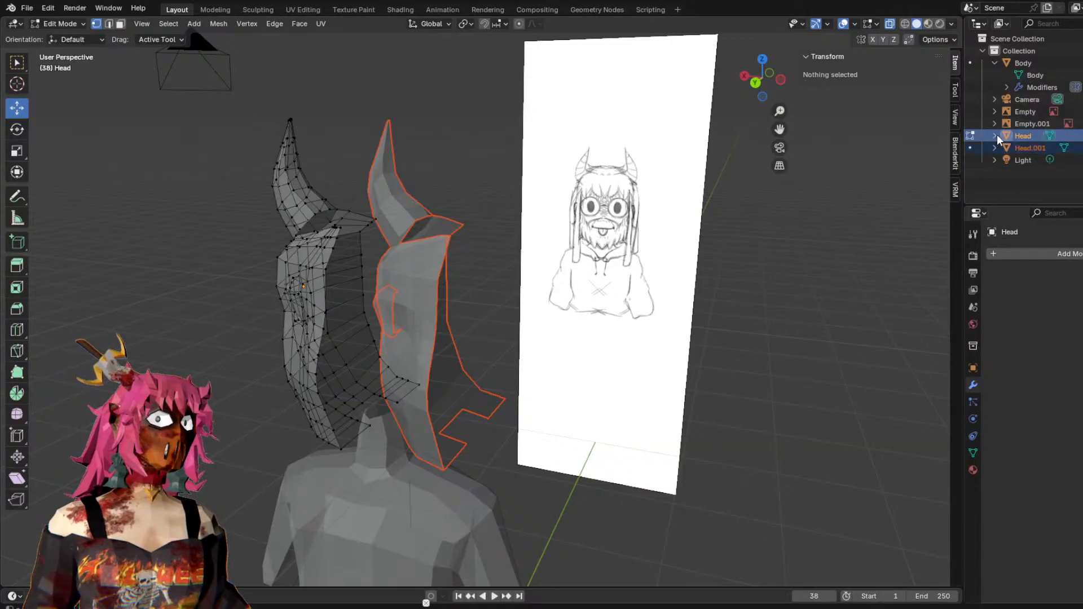
pyautogui.click(995, 136)
pyautogui.click(995, 136)
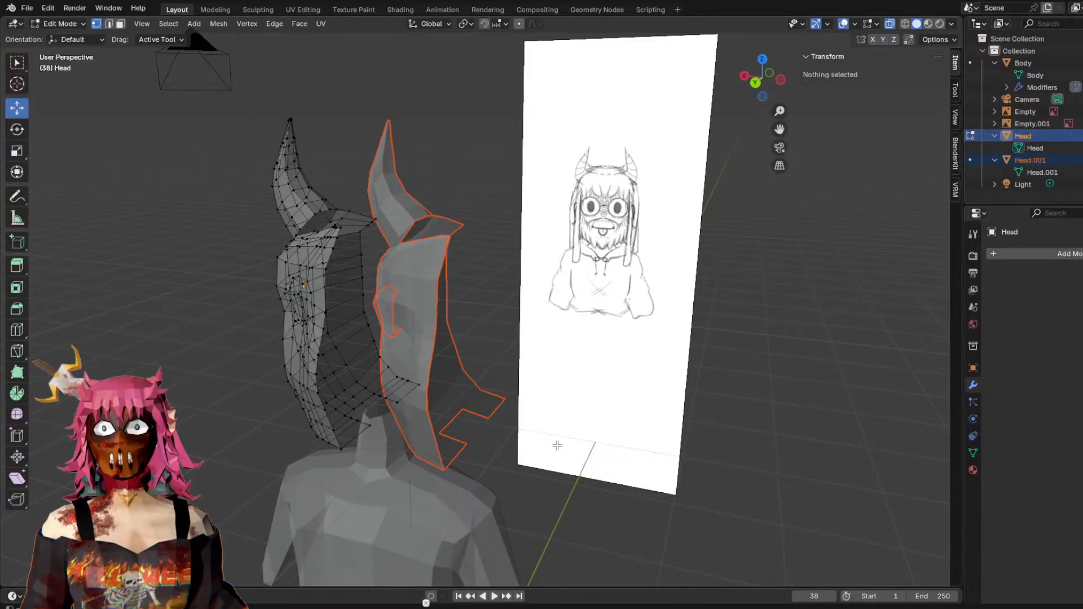
pyautogui.click(1055, 172)
pyautogui.click(1045, 148)
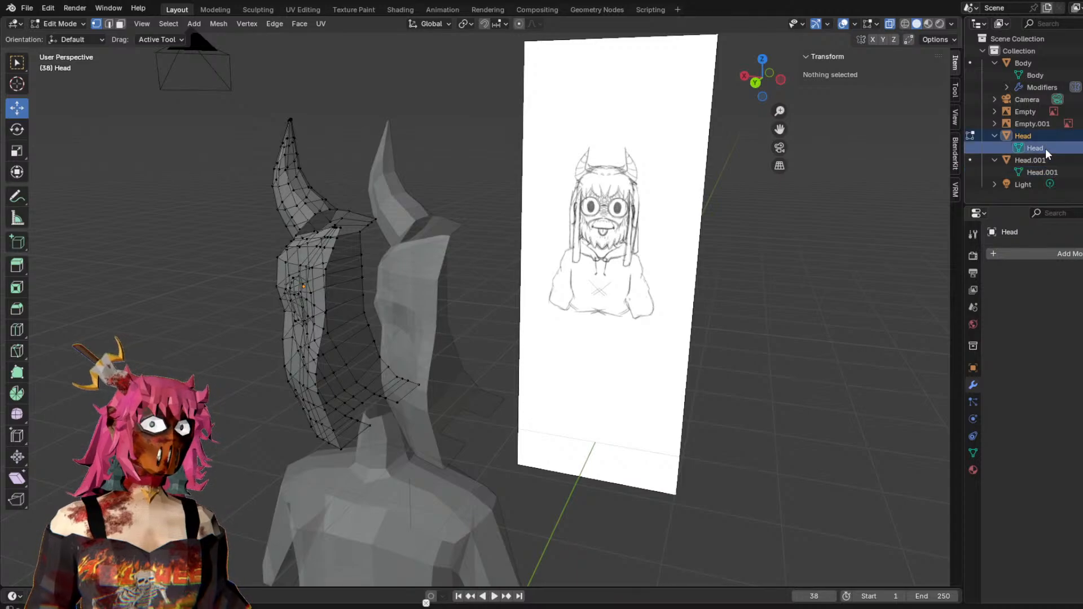
pyautogui.click(1044, 141)
pyautogui.click(390, 313)
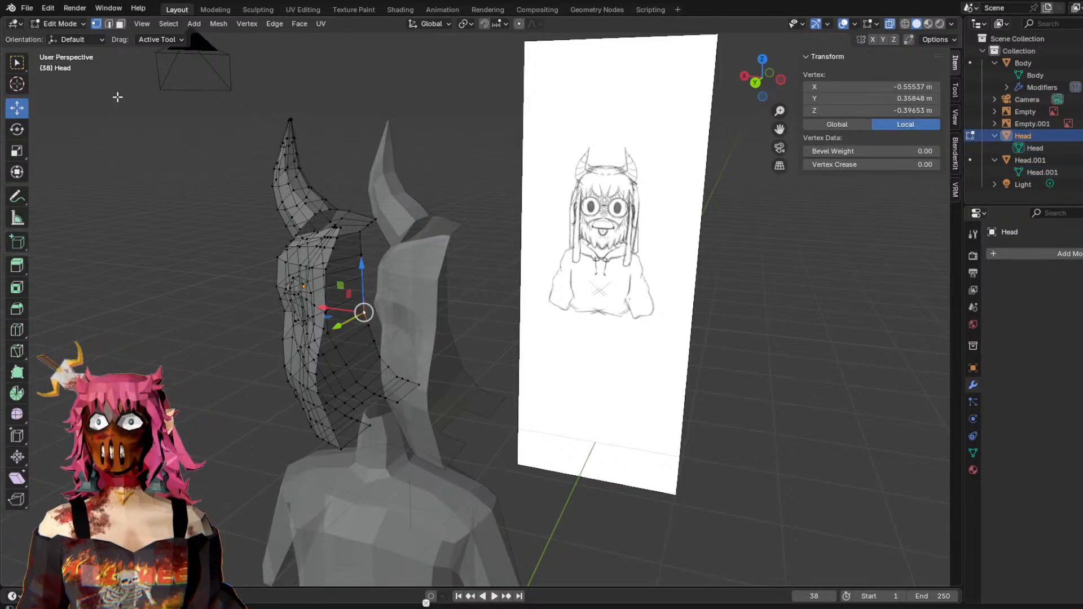
pyautogui.click(72, 23)
pyautogui.click(63, 38)
pyautogui.click(386, 266)
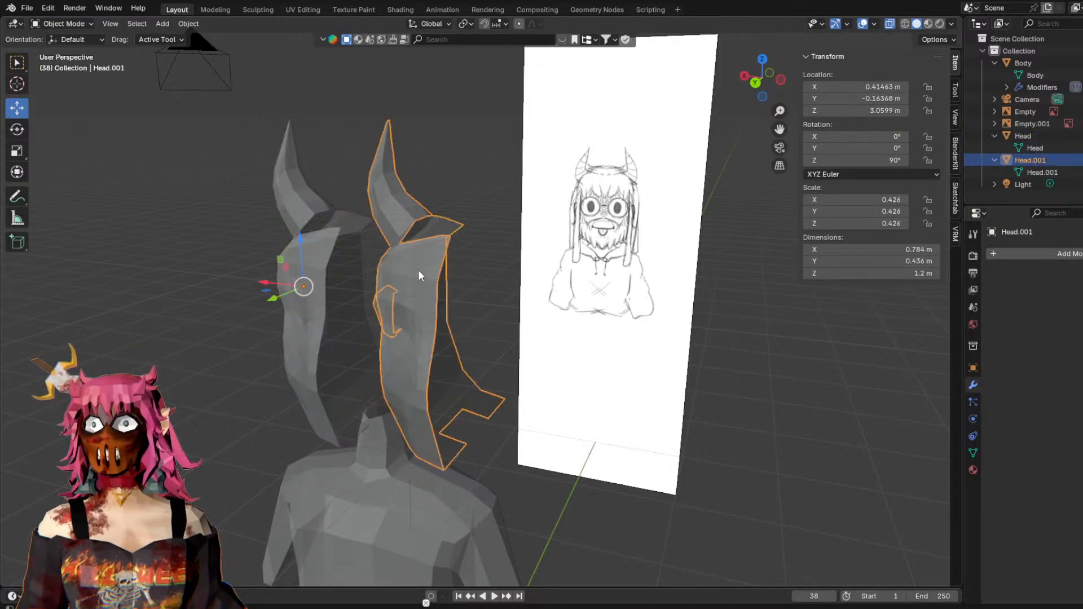
# Try mirroring the separated half head along X Global and along the Z axis.
pyautogui.moveTo(647, 242); pyautogui.dragTo(673, 243, button='middle')
pyautogui.rightClick(470, 293)
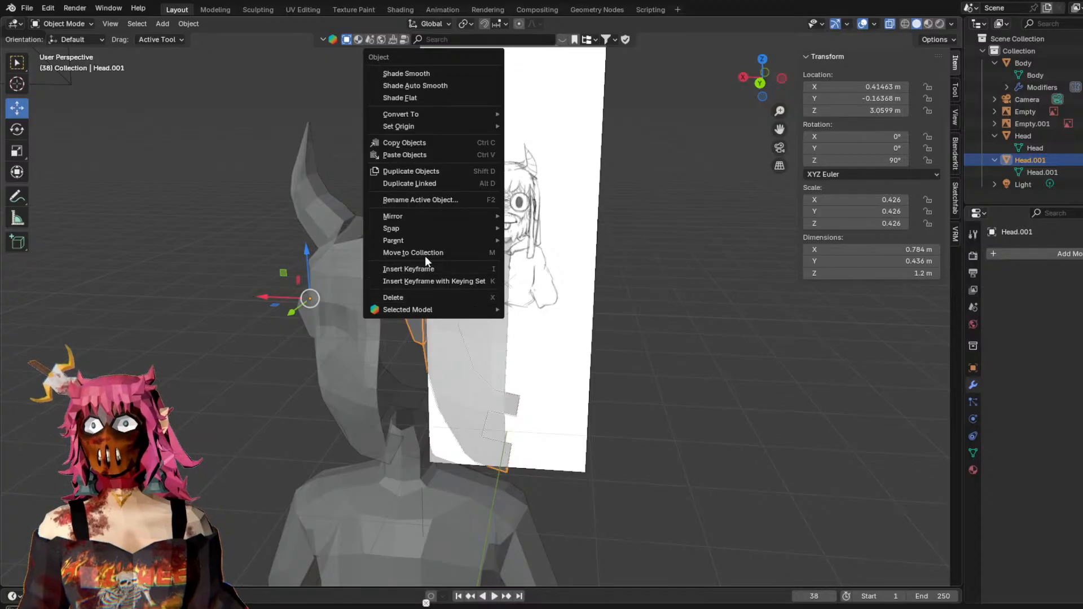
pyautogui.moveTo(418, 215)
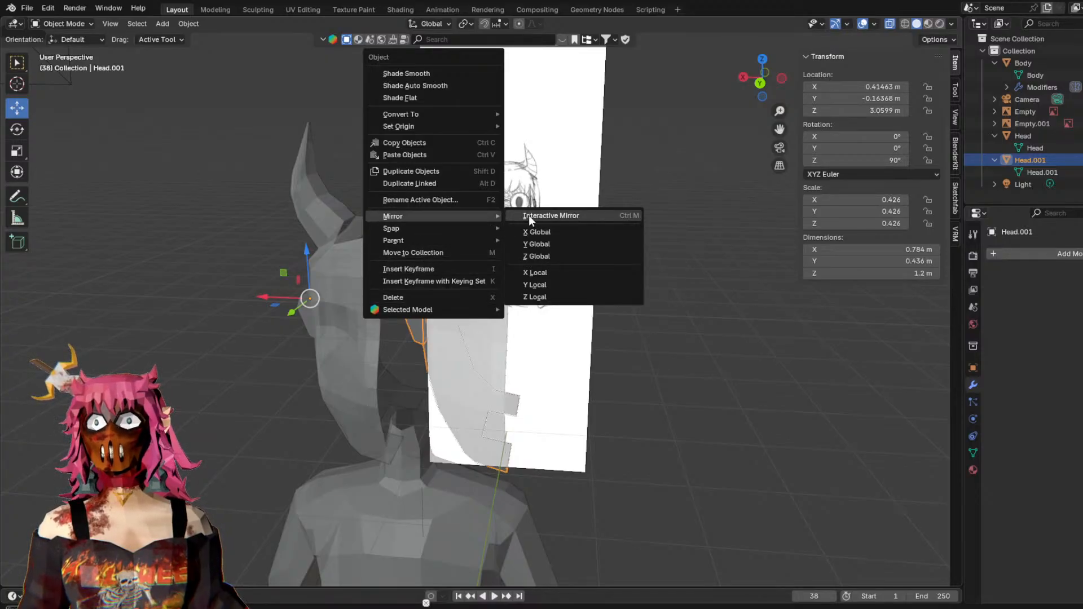
pyautogui.click(536, 233)
pyautogui.moveTo(539, 248); pyautogui.dragTo(440, 274, button='middle')
pyautogui.rightClick(433, 275)
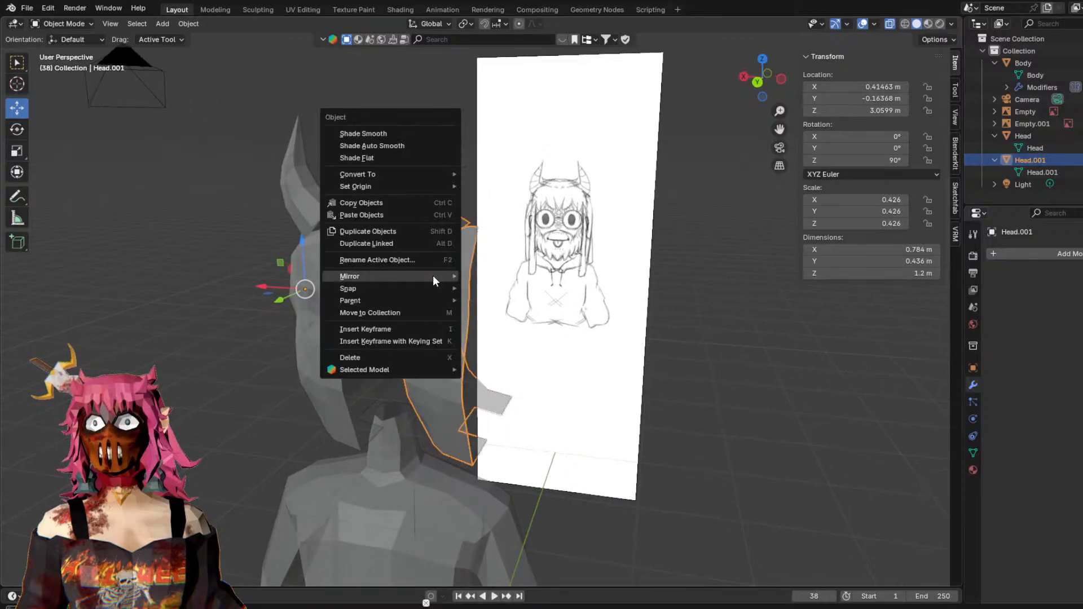
pyautogui.moveTo(438, 276)
pyautogui.click(493, 304)
pyautogui.moveTo(522, 299); pyautogui.dragTo(604, 284, button='middle')
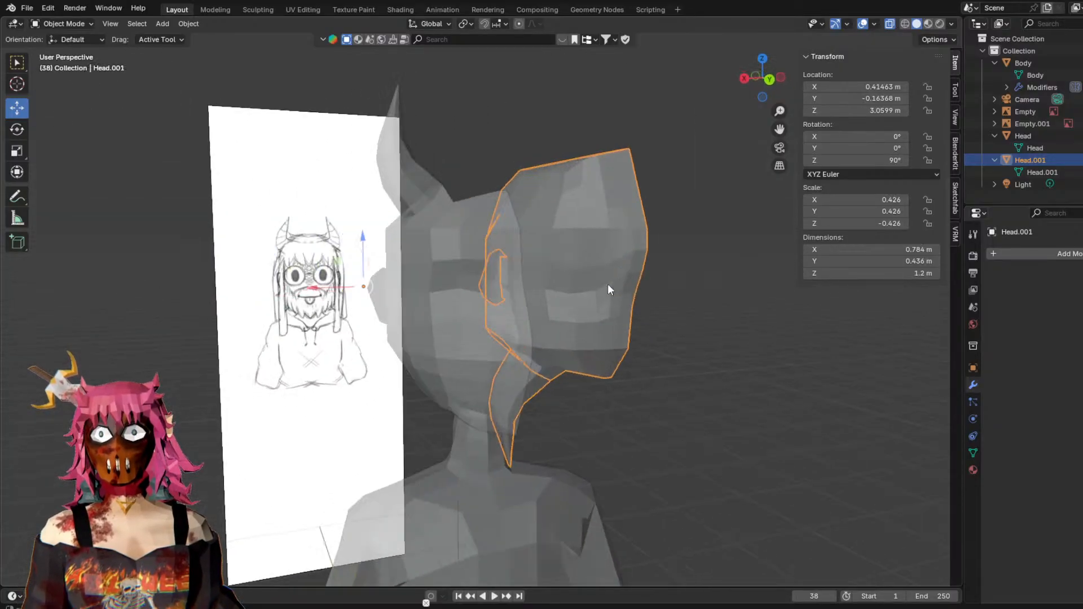
# Mirror the separated half head along X Local and its Y axis so that its X and Y scales are -0.426.
pyautogui.rightClick(618, 288)
pyautogui.moveTo(622, 285)
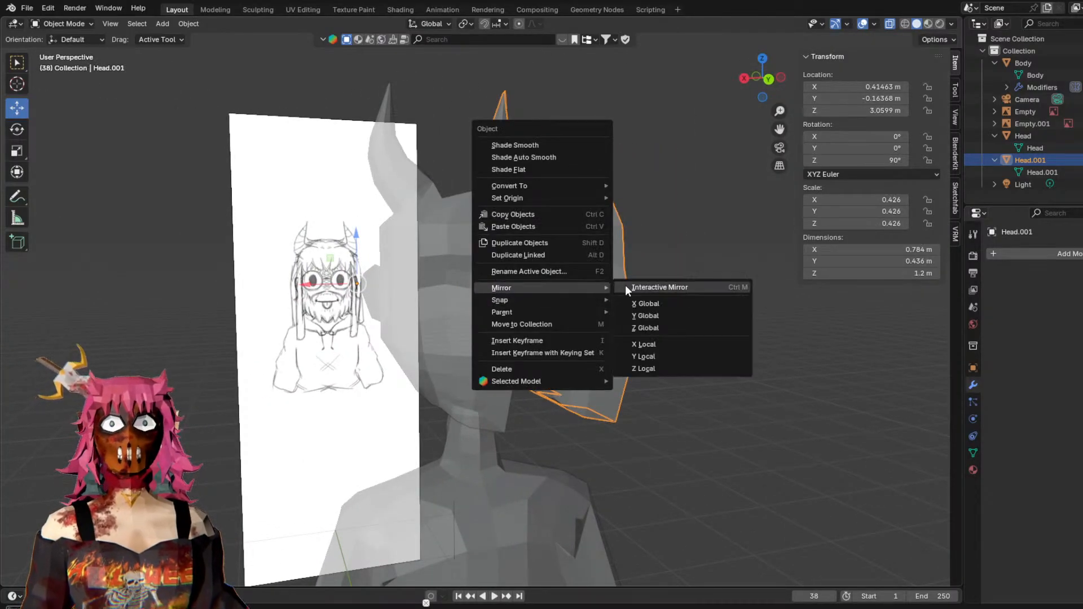
pyautogui.click(651, 343)
pyautogui.moveTo(701, 324); pyautogui.dragTo(588, 313, button='middle')
pyautogui.rightClick(587, 318)
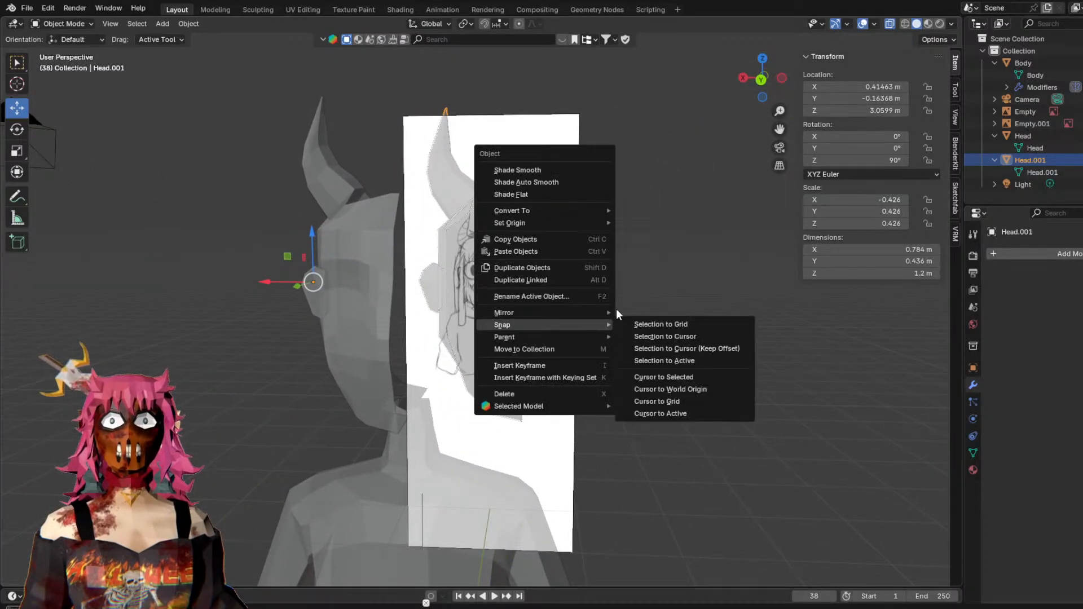
pyautogui.moveTo(581, 313)
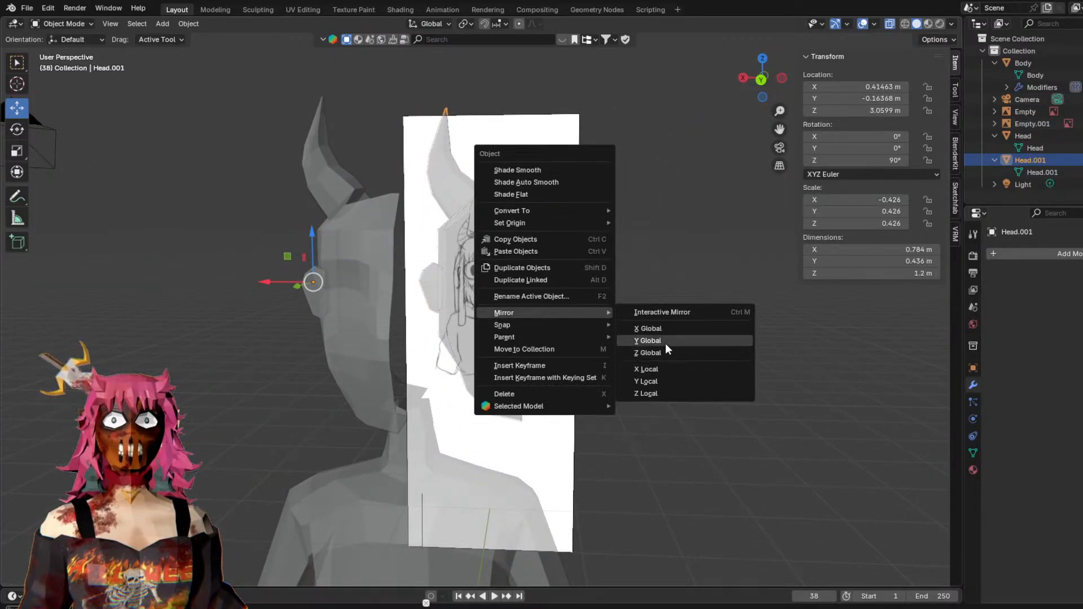
pyautogui.click(666, 342)
pyautogui.moveTo(646, 387); pyautogui.dragTo(647, 348, button='middle')
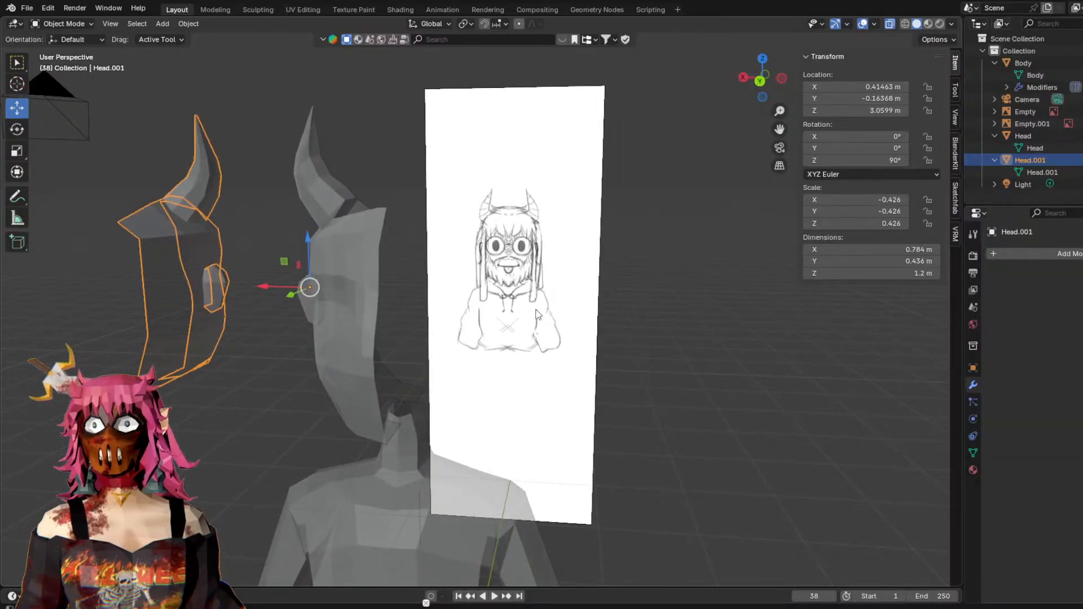
# Try mirroring the separated half head along Z Local, and reverse it with a second Z Local mirror.
pyautogui.rightClick(206, 275)
pyautogui.moveTo(205, 275)
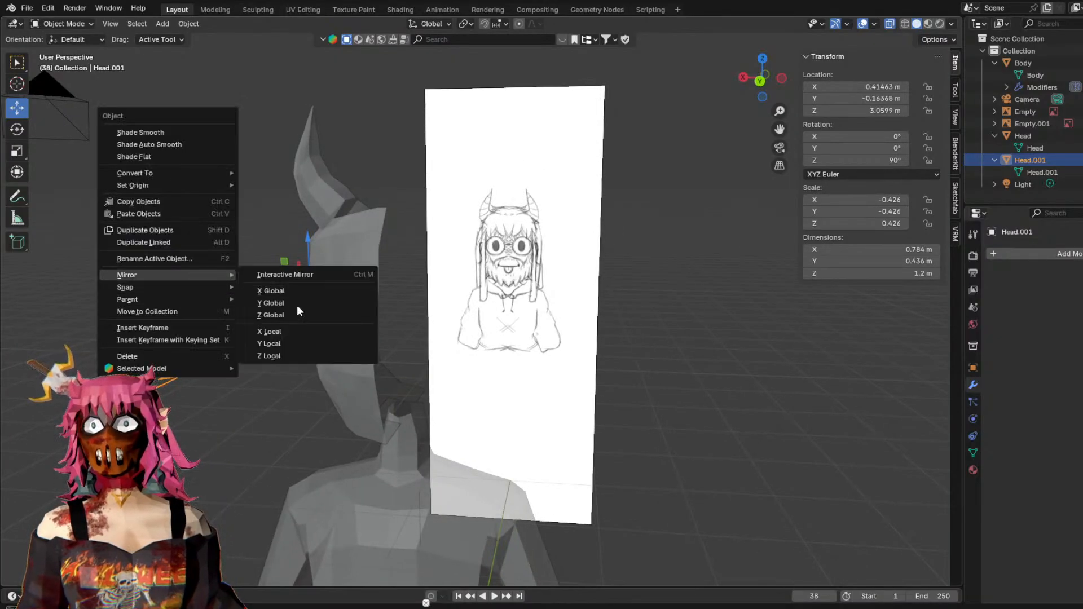
pyautogui.click(296, 358)
pyautogui.rightClick(189, 259)
pyautogui.moveTo(150, 264)
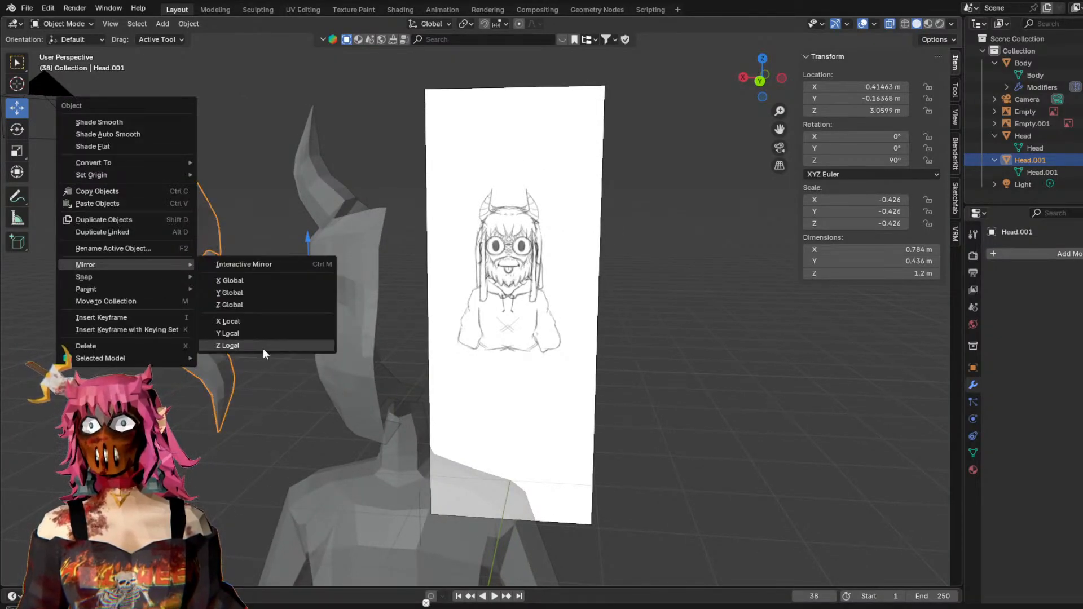
pyautogui.click(259, 345)
# Mirror the separated half along Y Global and move it along global X to about -0.868 m, against the original half.
pyautogui.rightClick(177, 285)
pyautogui.moveTo(174, 286)
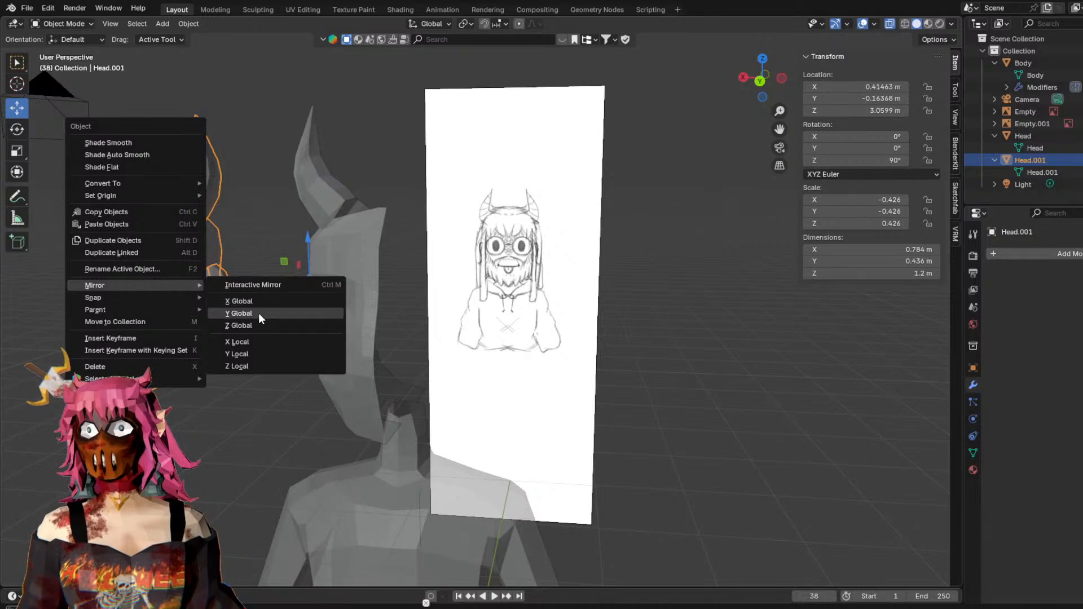
pyautogui.click(259, 313)
pyautogui.moveTo(268, 287); pyautogui.dragTo(563, 285)
pyautogui.moveTo(563, 285); pyautogui.dragTo(559, 366, button='middle')
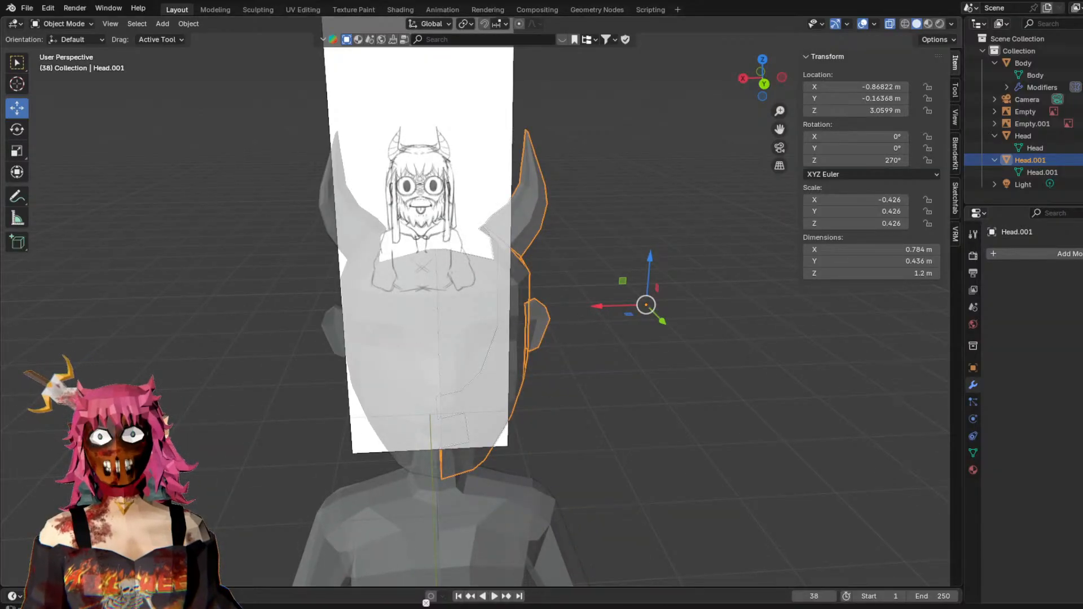
pyautogui.moveTo(626, 356); pyautogui.dragTo(595, 357, button='middle')
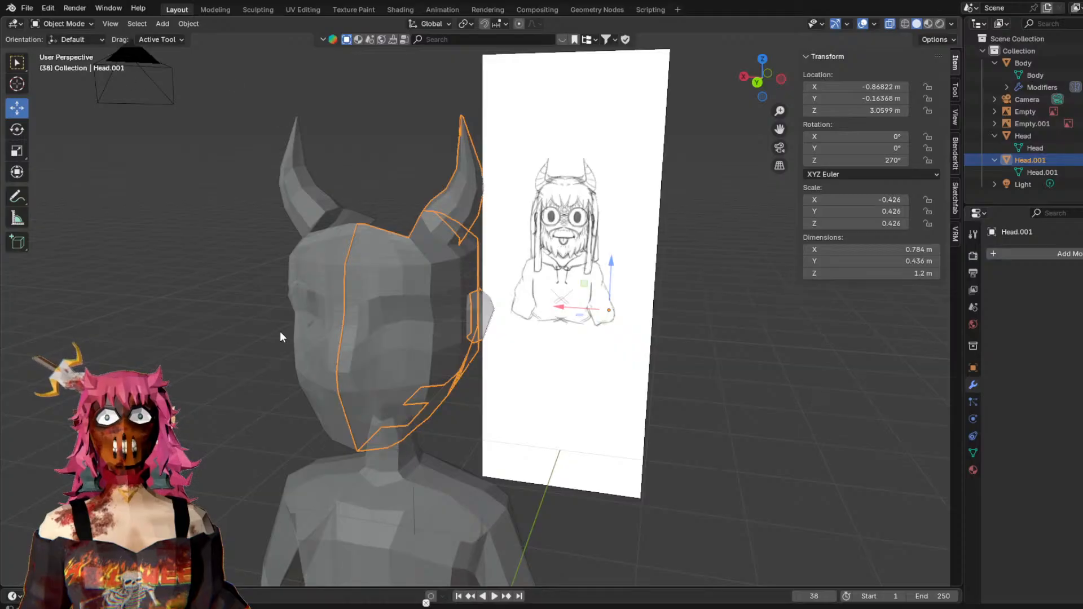
# Hide the mirrored half Head.001 and select the original half Head.
pyautogui.press('h')
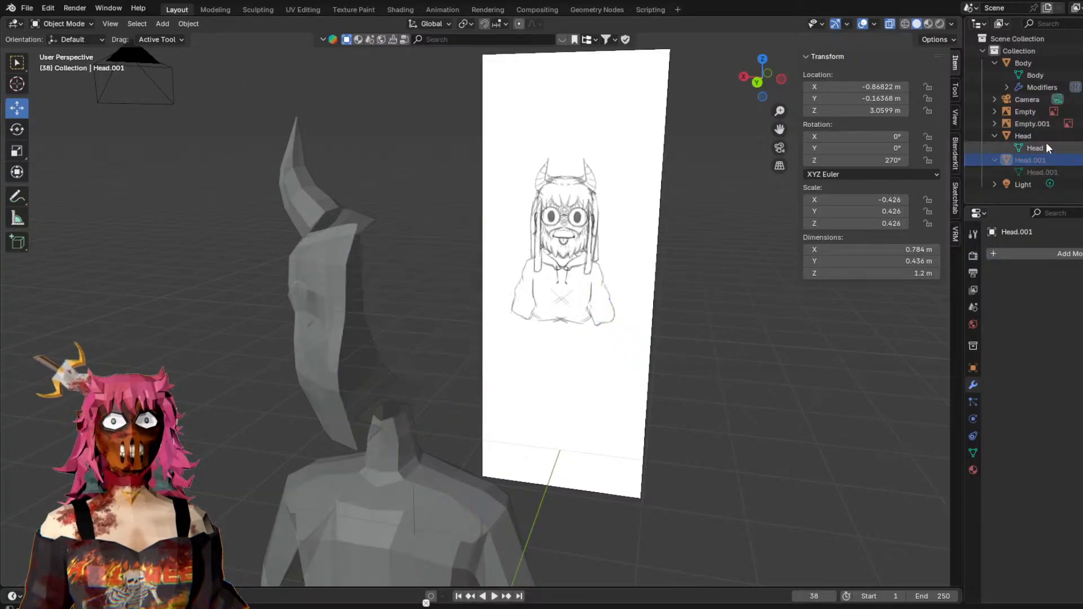
pyautogui.click(1048, 136)
pyautogui.press('KP_Decimal')
pyautogui.moveTo(395, 220)
pyautogui.mouseDown(button='middle')
pyautogui.moveTo(321, 218)
pyautogui.moveTo(394, 214)
pyautogui.mouseUp(button='middle')
pyautogui.rightClick(341, 261)
pyautogui.moveTo(340, 261)
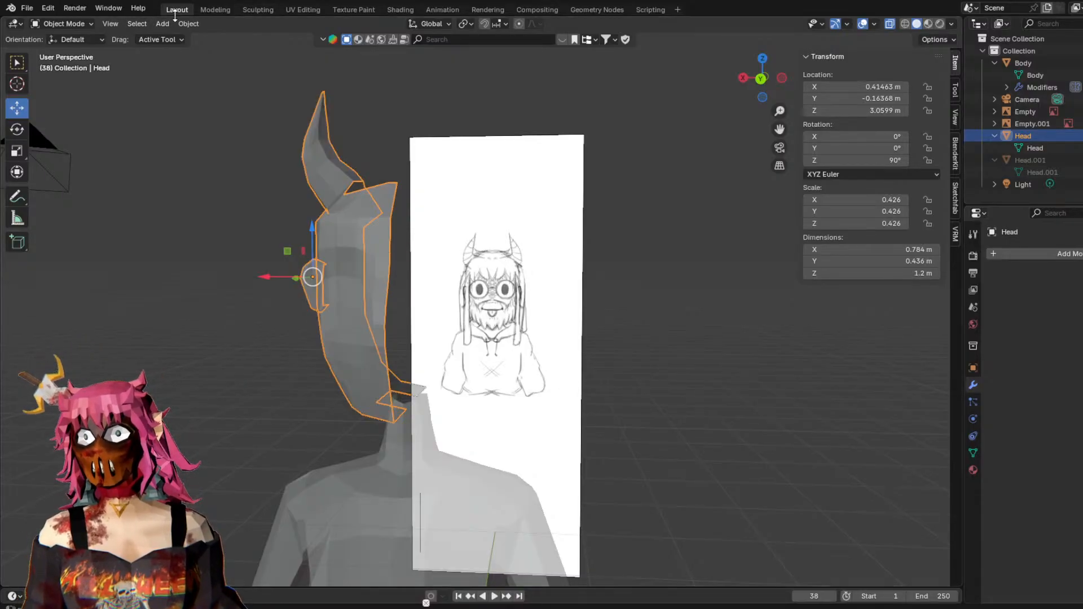
# Enter Edit Mode on the original half Head and circle-select all of its vertices.
pyautogui.click(56, 23)
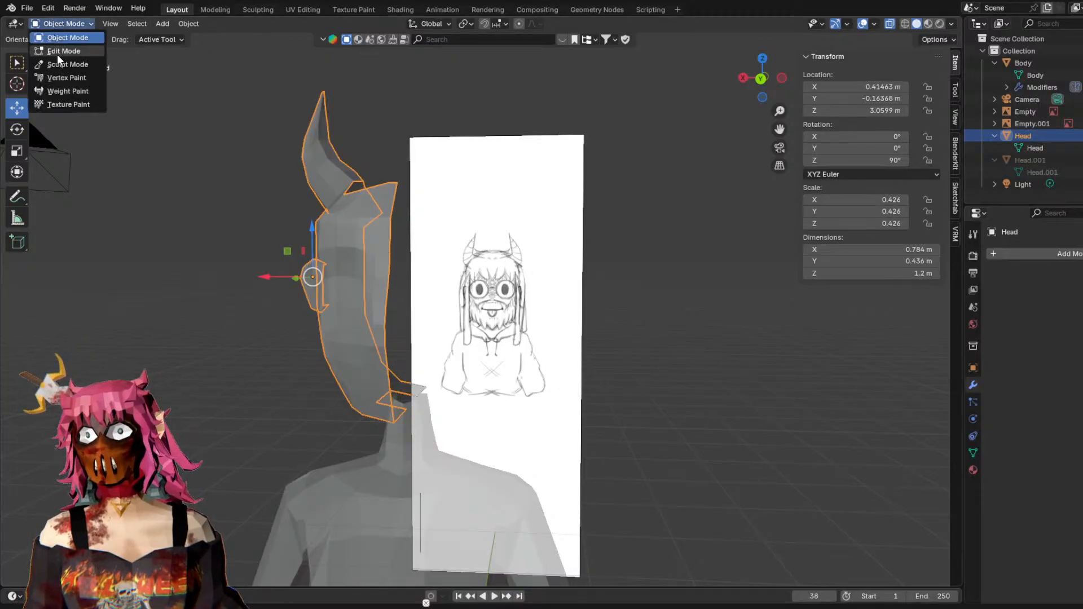
pyautogui.click(57, 52)
pyautogui.press('c')
pyautogui.moveTo(306, 137)
pyautogui.mouseDown()
pyautogui.moveTo(362, 167)
pyautogui.moveTo(381, 437)
pyautogui.moveTo(360, 437)
pyautogui.mouseUp()
pyautogui.press('Escape')
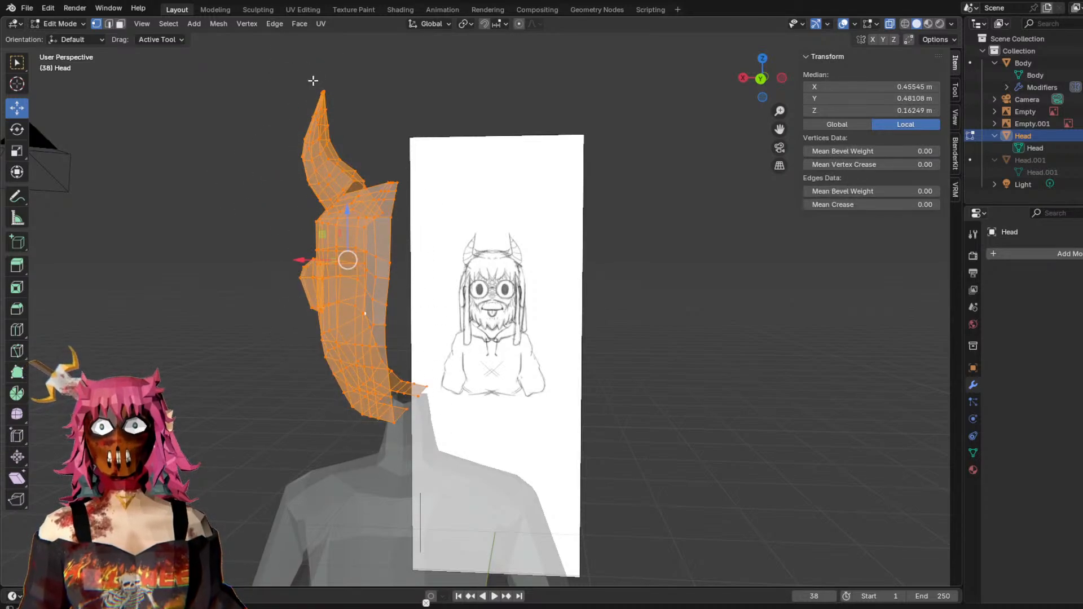
# Try to duplicate the selected half head mesh and separate the selection into its own object.
pyautogui.click(215, 23)
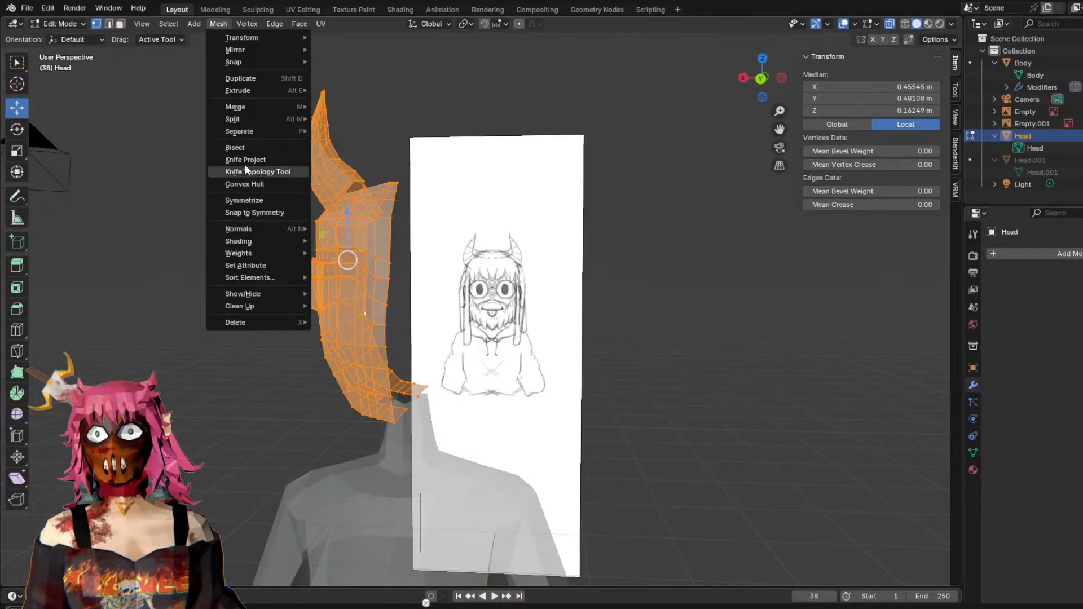
pyautogui.click(243, 79)
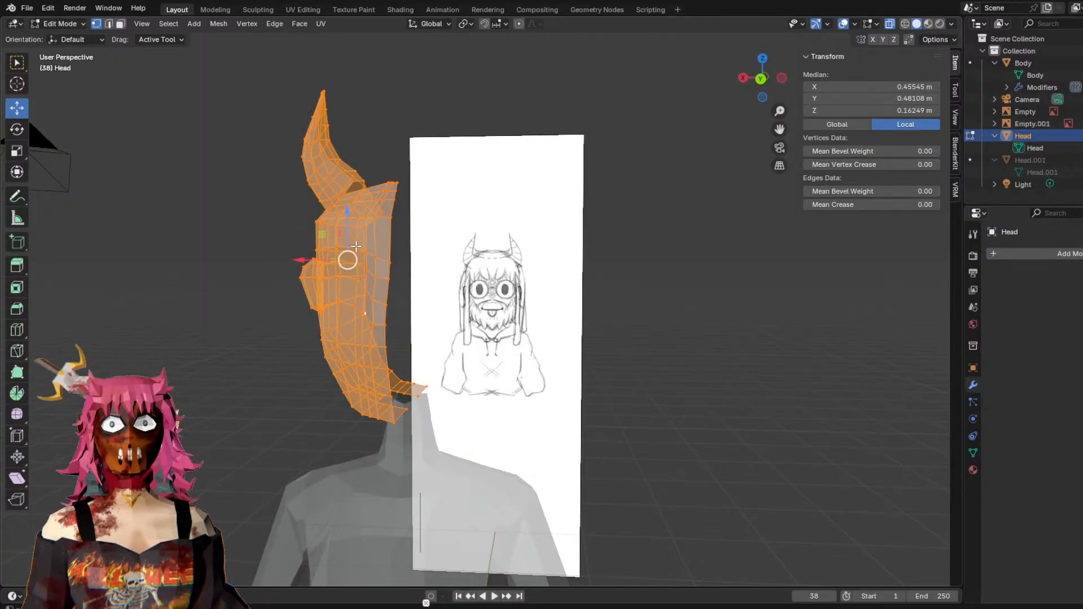
pyautogui.hotkey('ctrl', 'v')
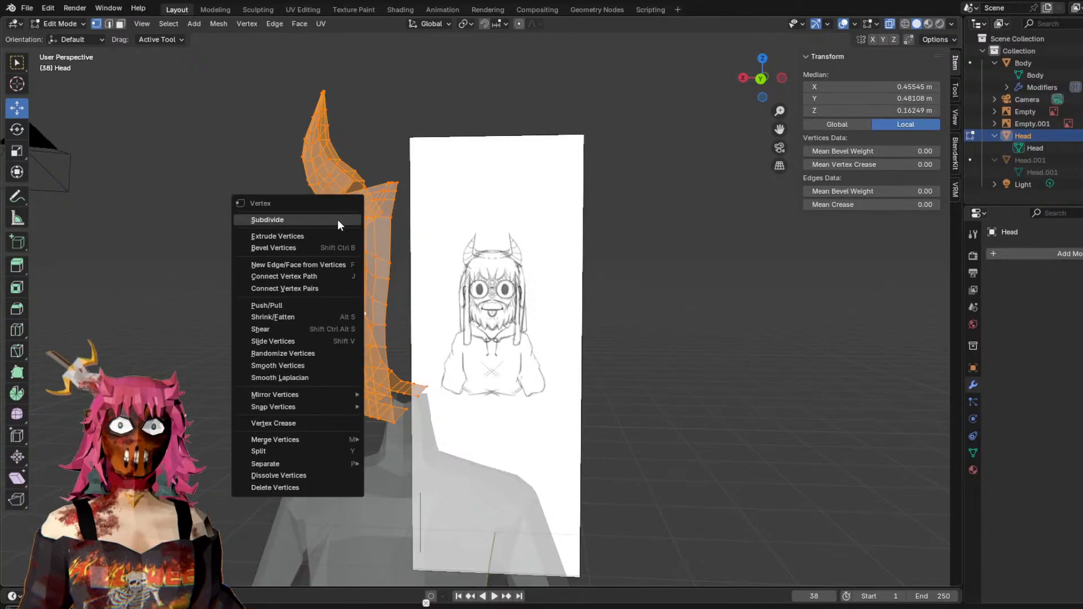
pyautogui.moveTo(317, 465)
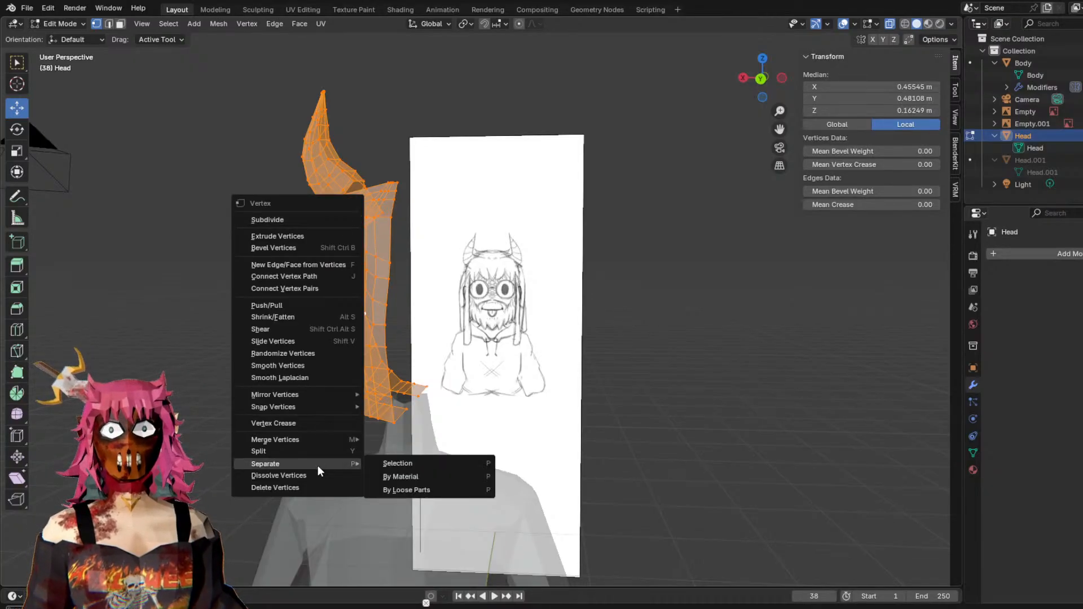
pyautogui.click(423, 462)
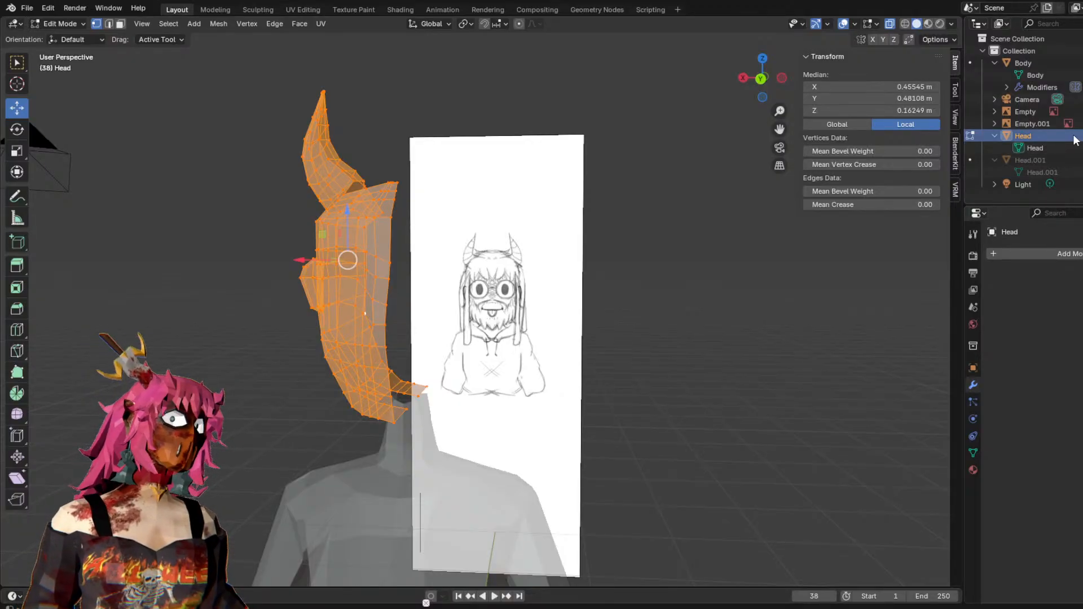
# Unhide and select the mirrored half Head.001, and examine the seam between the two head halves up close.
pyautogui.click(1060, 161)
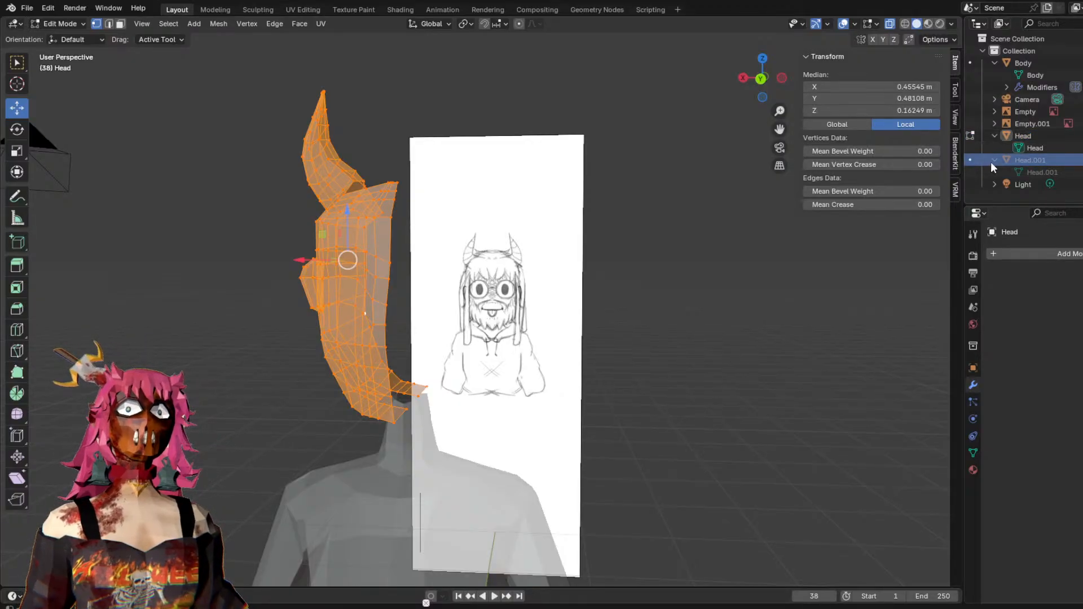
pyautogui.click(1082, 160)
pyautogui.click(1077, 138)
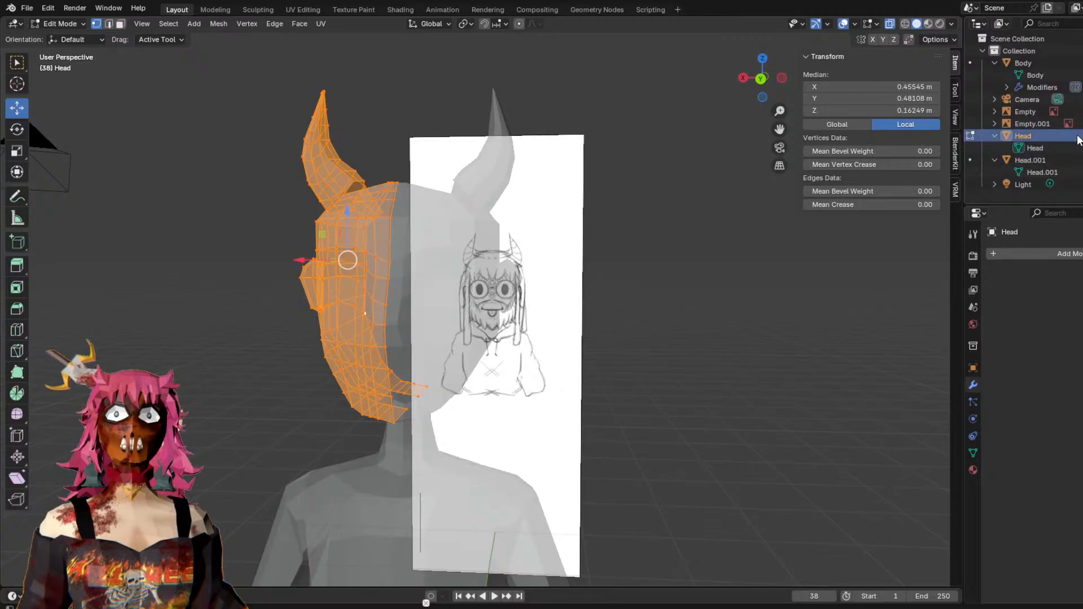
pyautogui.click(1064, 162)
pyautogui.moveTo(689, 193); pyautogui.dragTo(721, 287, button='middle')
pyautogui.scroll(4, 582, 227)
pyautogui.scroll(1, 582, 226)
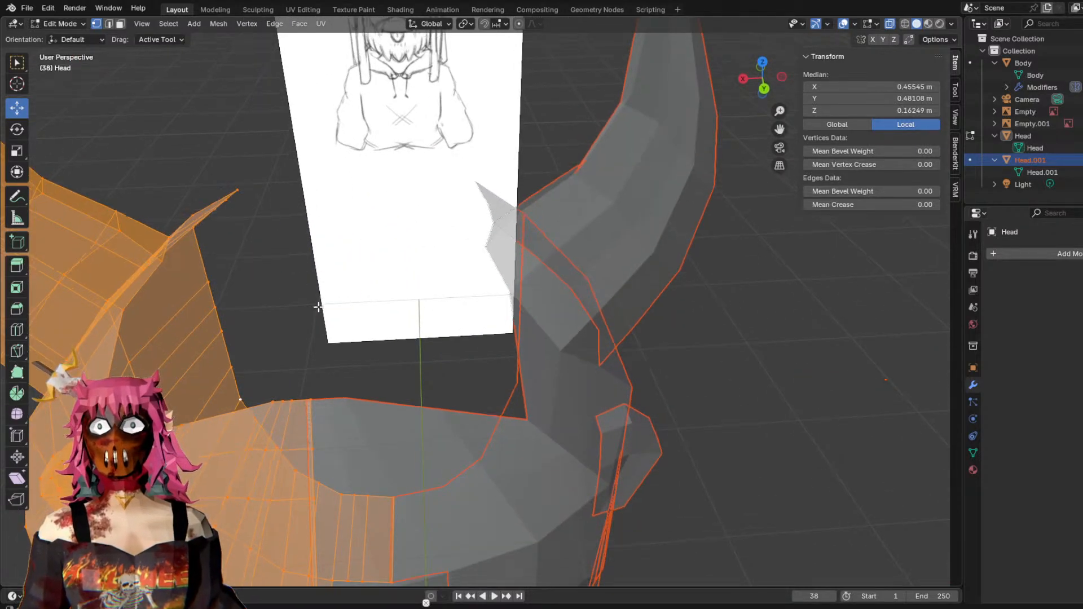
pyautogui.moveTo(318, 308); pyautogui.dragTo(318, 293, button='middle')
pyautogui.moveTo(314, 212); pyautogui.dragTo(348, 219, button='middle')
pyautogui.scroll(-2, 324, 197)
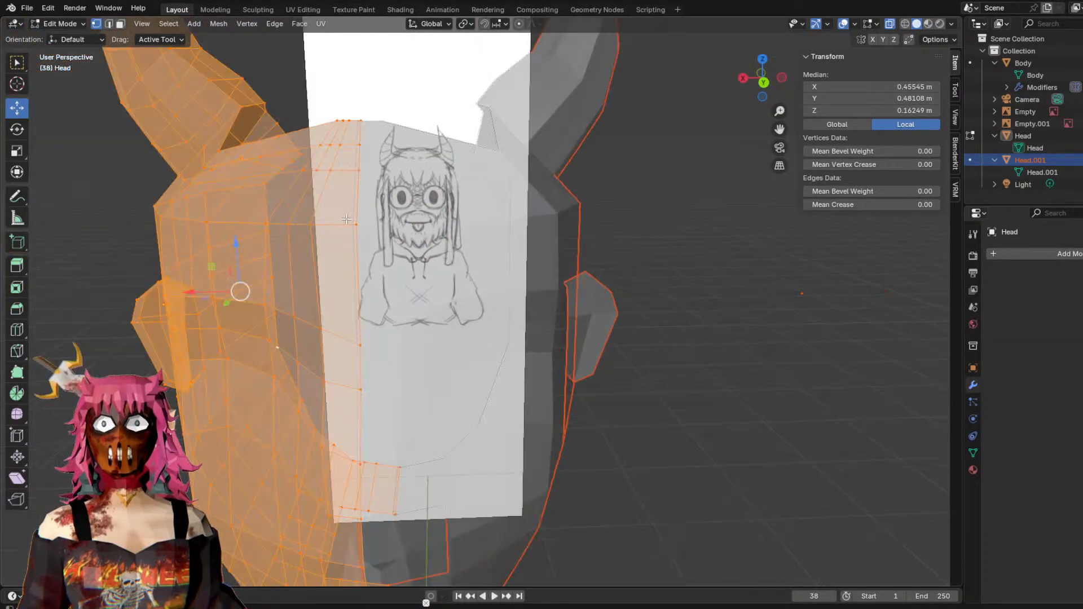
# Return to Object Mode, select the mirrored half Head.001, and nudge it along global X to about -0.870 m.
pyautogui.click(384, 142)
pyautogui.click(559, 223)
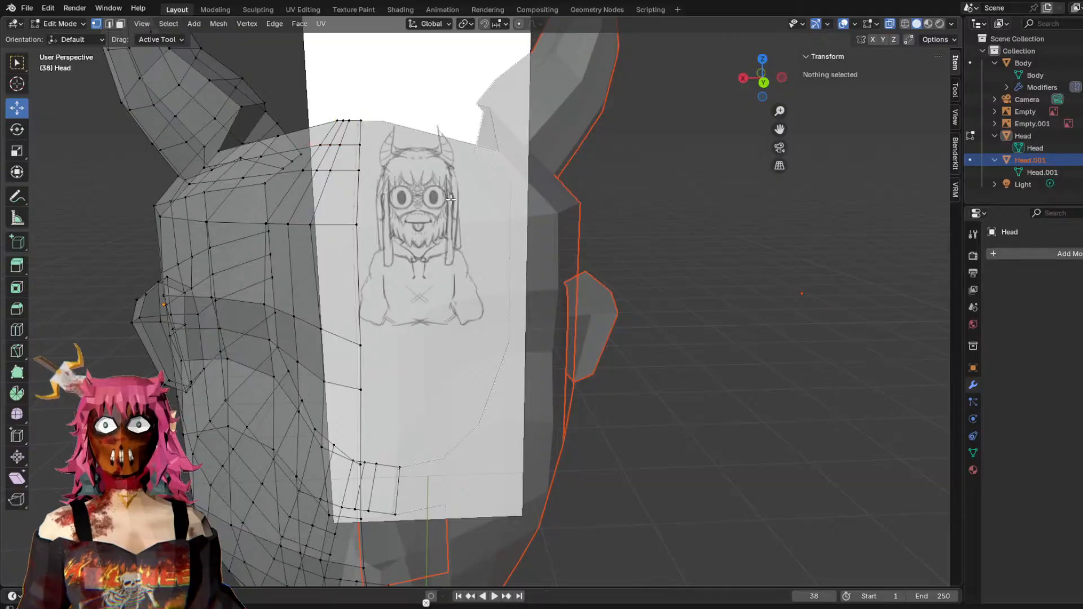
pyautogui.click(63, 24)
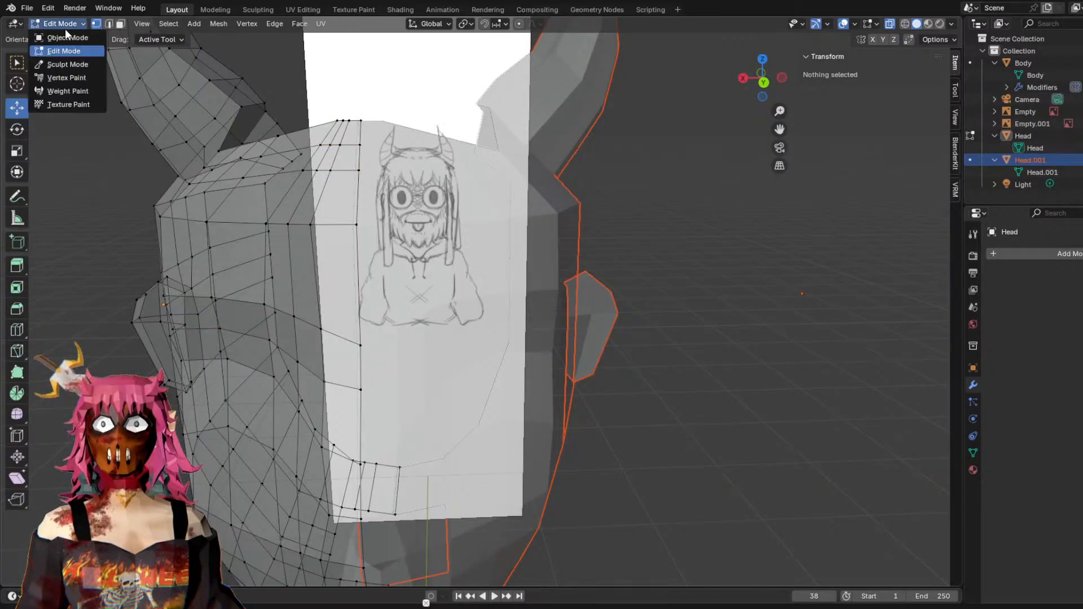
pyautogui.click(65, 36)
pyautogui.click(523, 204)
pyautogui.scroll(-1, 708, 282)
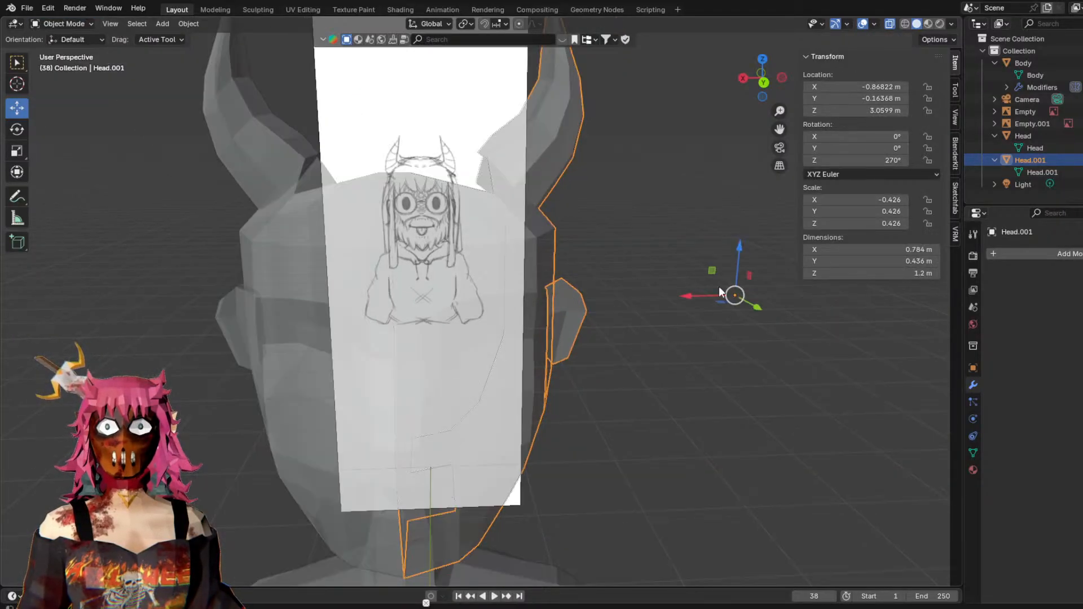
pyautogui.moveTo(710, 293); pyautogui.dragTo(713, 292)
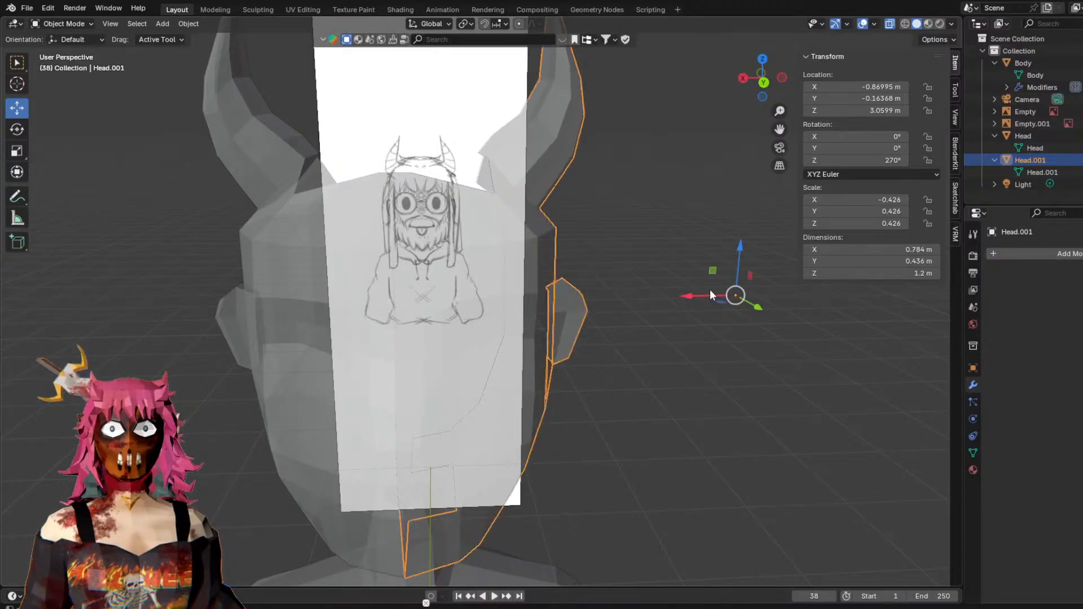
# Examine the seam between the two head halves up close from the front, above and inside against the global Y axis line.
pyautogui.scroll(3, 450, 184)
pyautogui.scroll(-1, 481, 189)
pyautogui.moveTo(400, 147); pyautogui.dragTo(176, 254, button='middle')
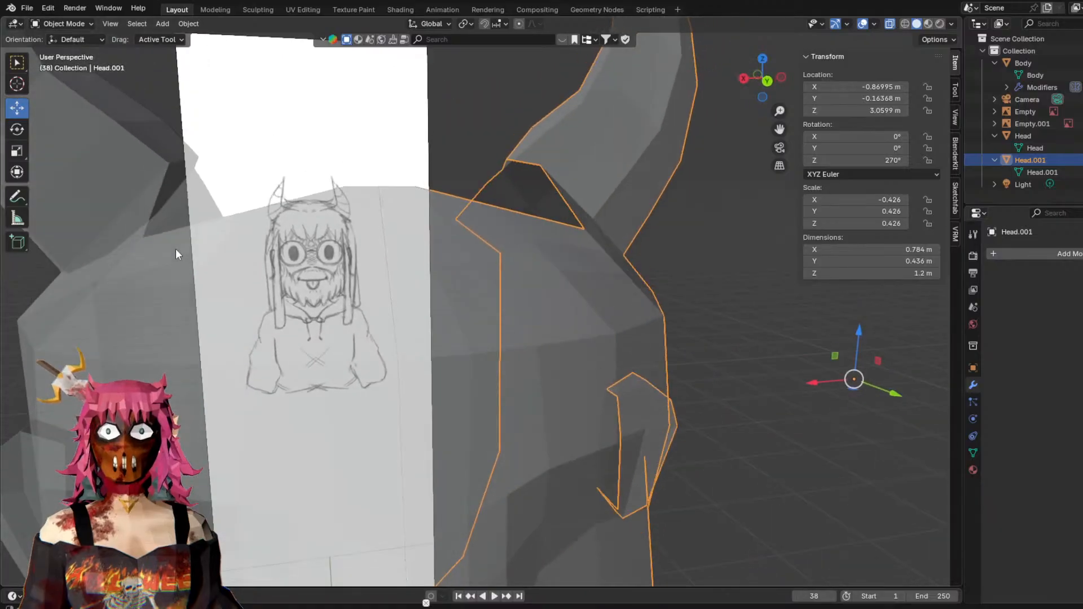
pyautogui.scroll(-4, 369, 301)
pyautogui.moveTo(475, 262); pyautogui.dragTo(557, 408, button='middle')
pyautogui.scroll(8, 416, 322)
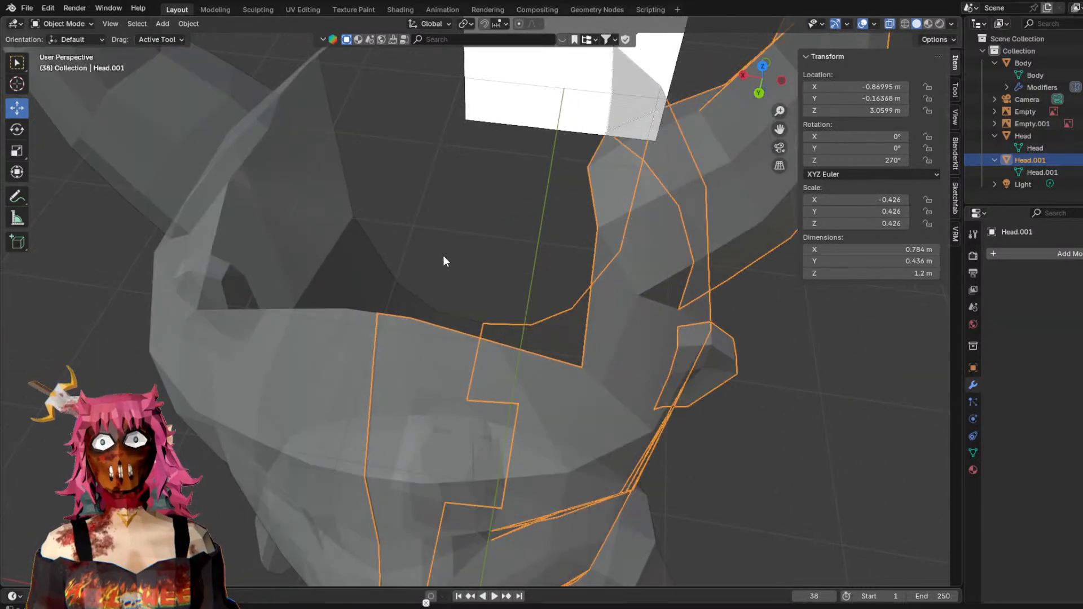
pyautogui.moveTo(444, 260); pyautogui.dragTo(444, 287, button='middle')
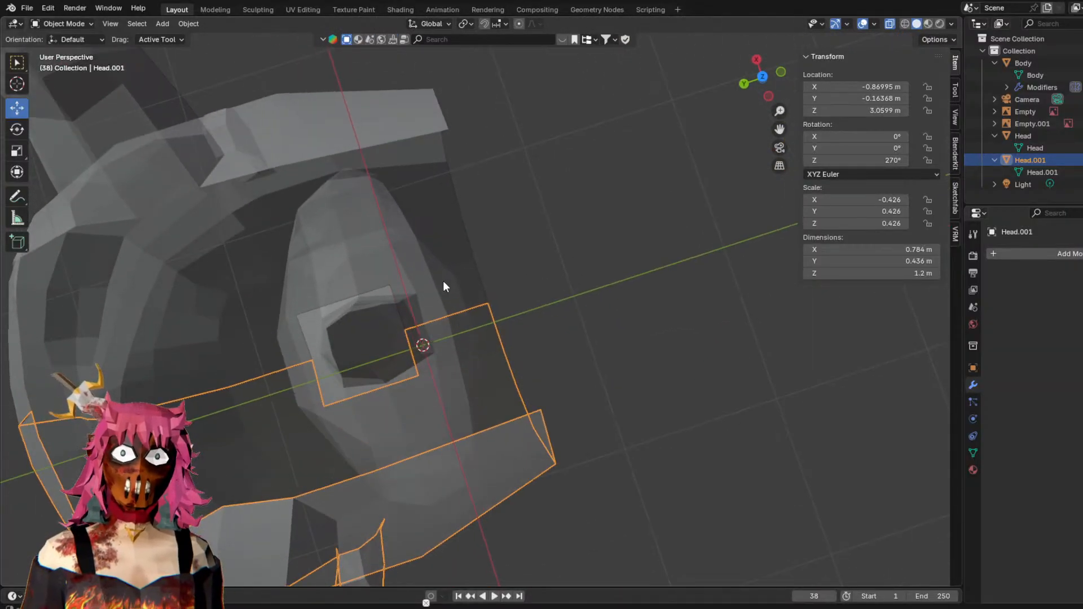
pyautogui.scroll(6, 451, 282)
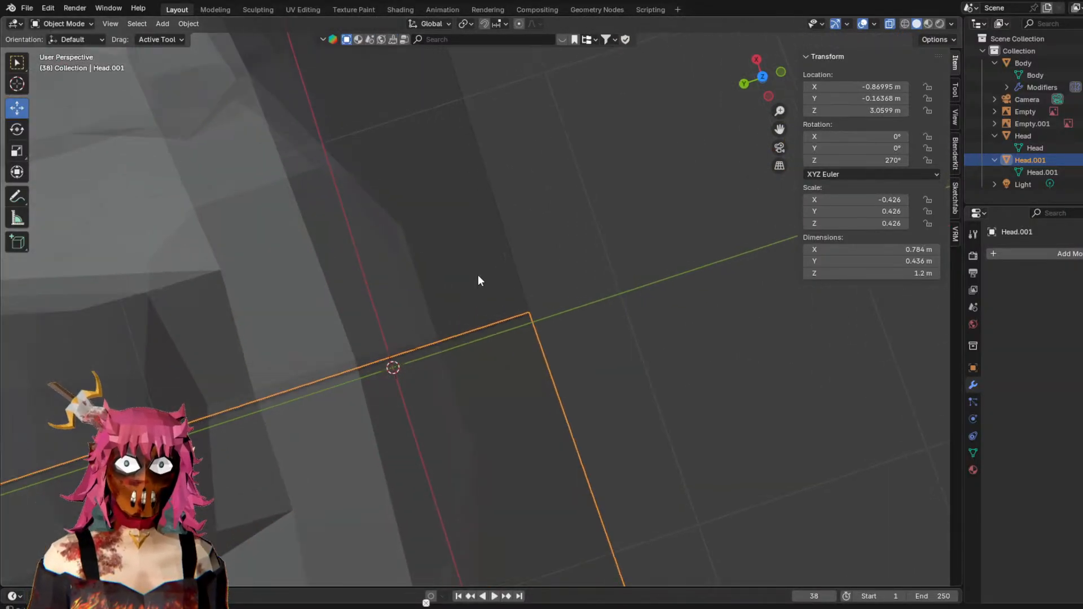
pyautogui.scroll(4, 543, 319)
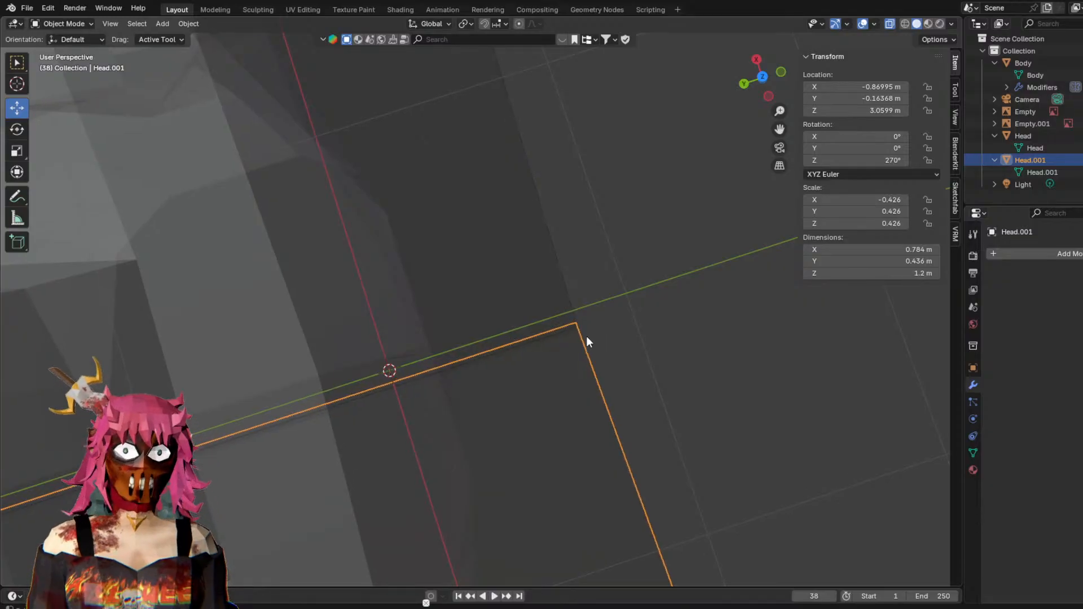
pyautogui.moveTo(411, 371); pyautogui.dragTo(490, 431, button='middle')
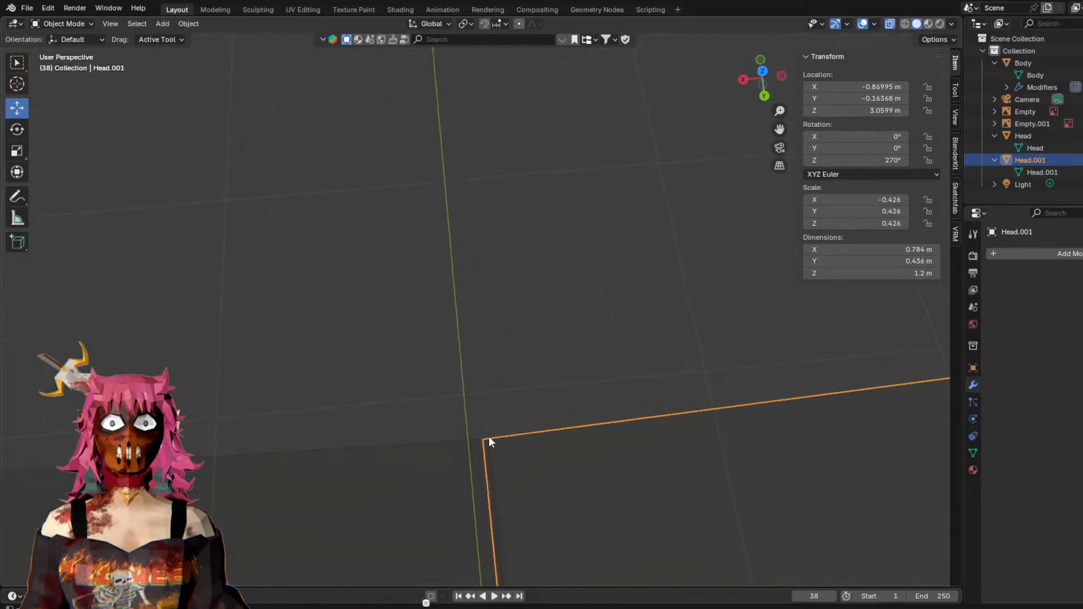
pyautogui.scroll(-10, 470, 428)
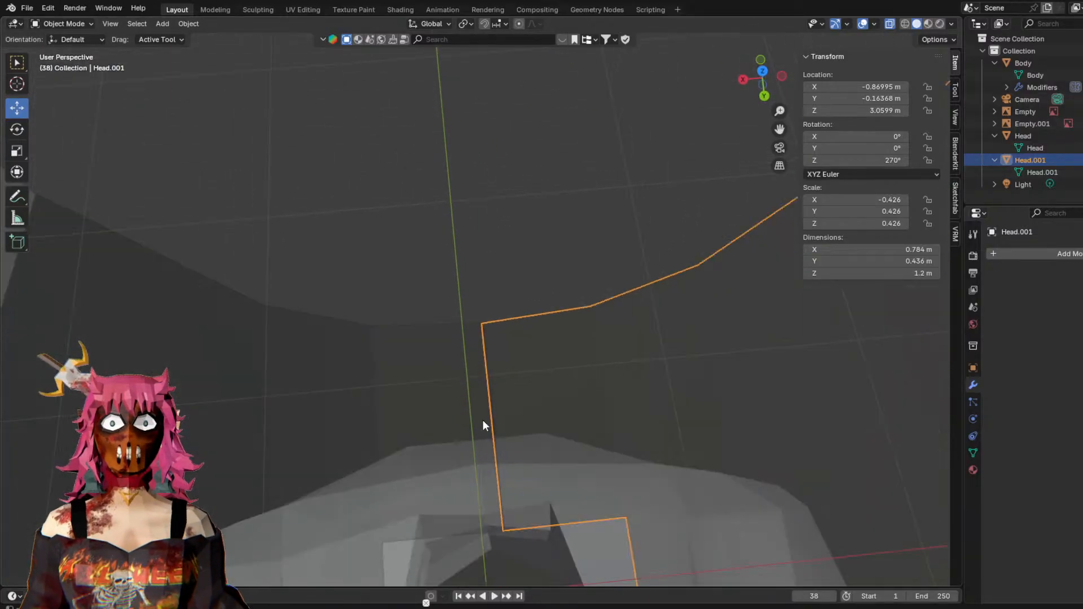
pyautogui.moveTo(499, 387); pyautogui.dragTo(496, 307, button='middle')
pyautogui.scroll(10, 496, 226)
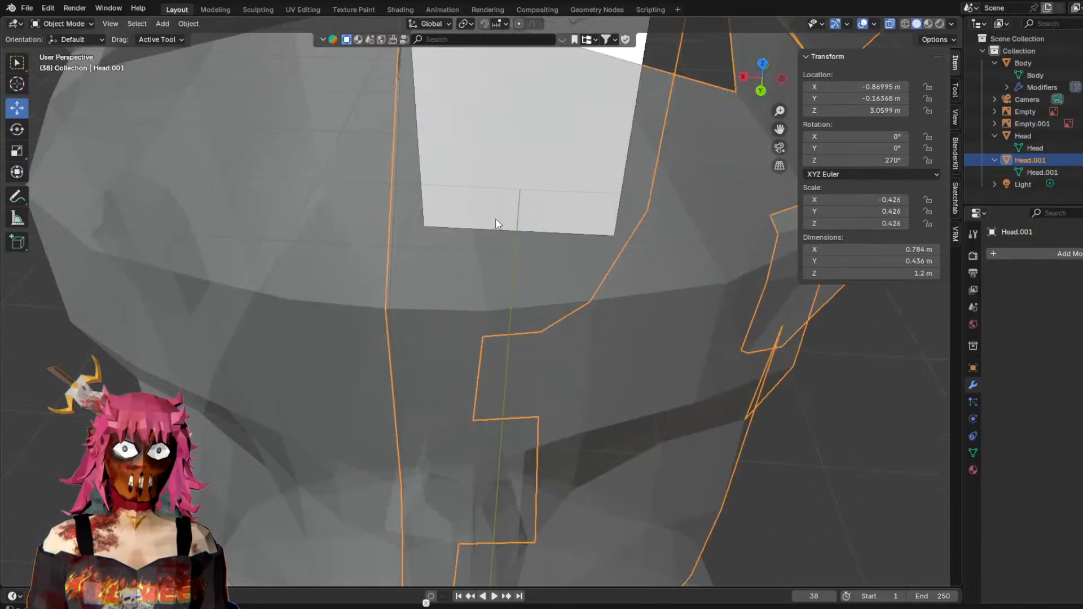
pyautogui.scroll(-1, 429, 254)
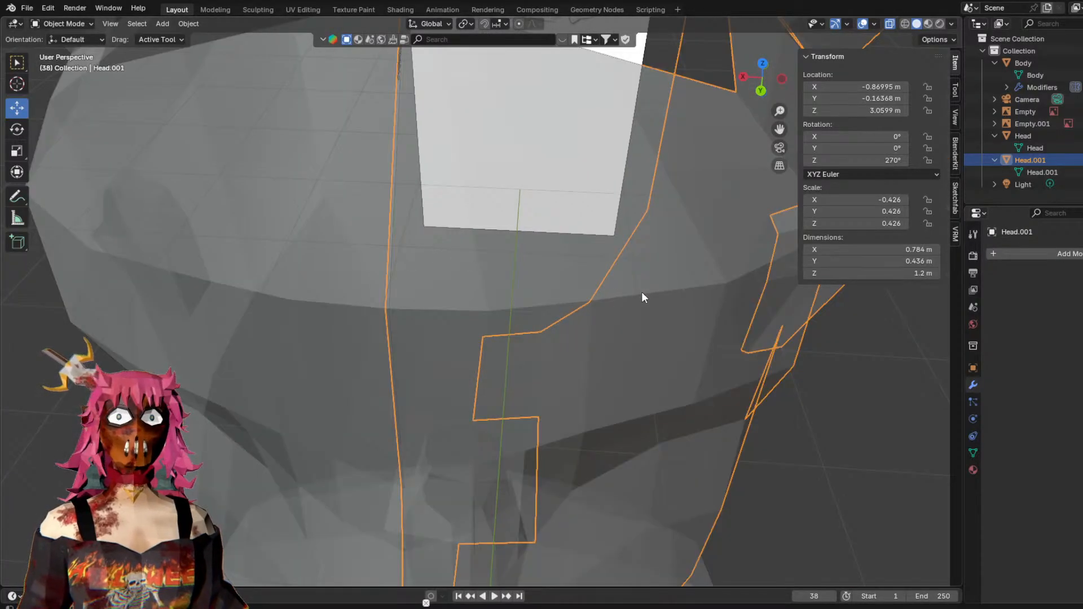
# Nudge the mirrored half Head.001 along global X to about -0.871 m.
pyautogui.keyDown('shift'); pyautogui.moveTo(642, 293); pyautogui.dragTo(506, 338, button='middle'); pyautogui.keyUp('shift')
pyautogui.scroll(-2, 543, 338)
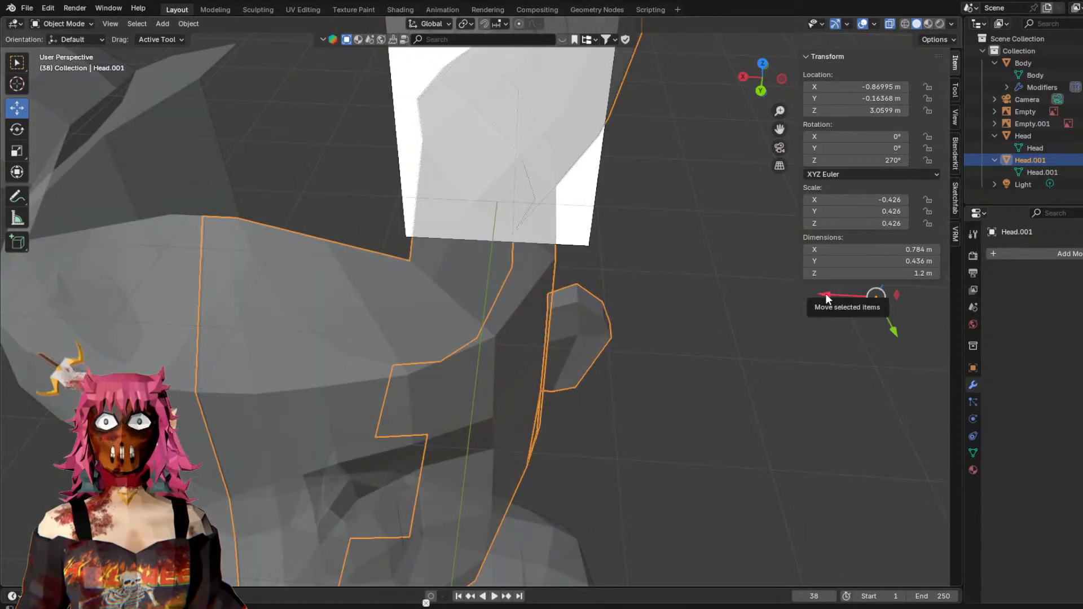
pyautogui.moveTo(825, 294); pyautogui.dragTo(828, 293)
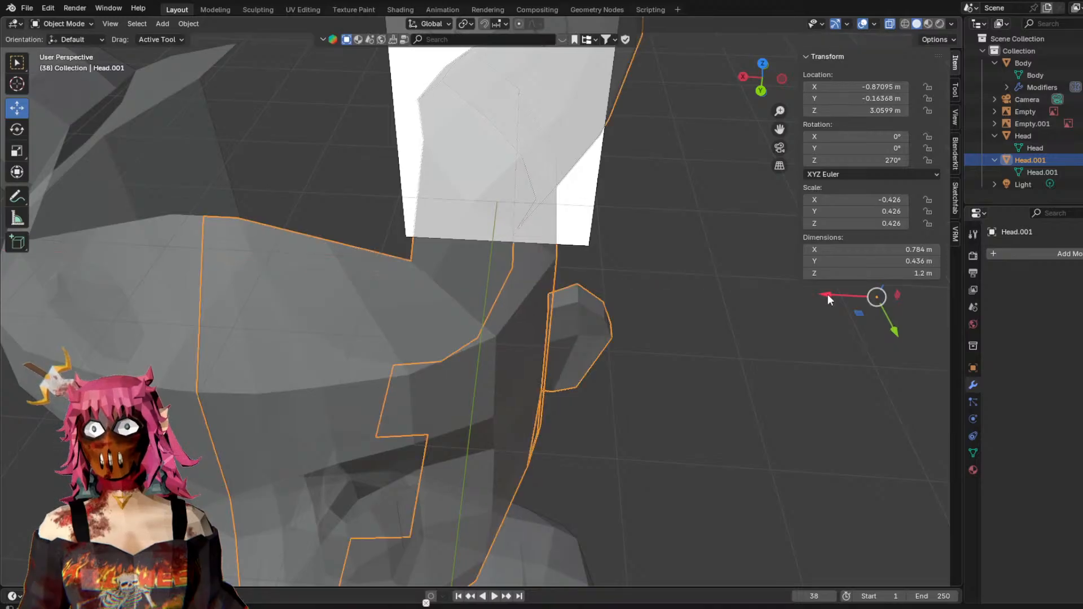
# Select Head and Head.001 alternately to compare their location, rotation and scale values.
pyautogui.click(234, 232)
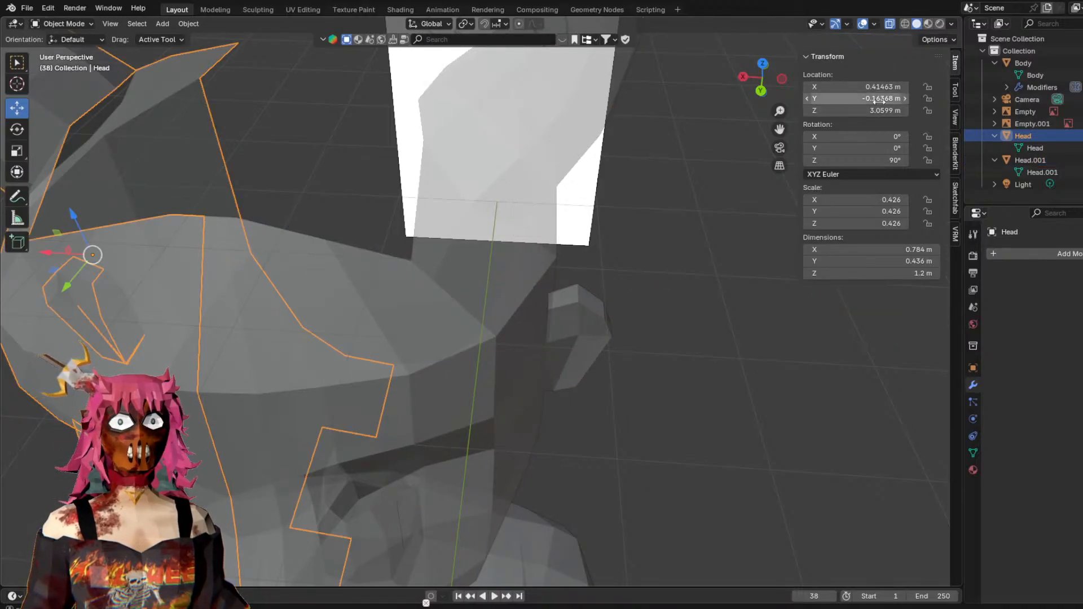
pyautogui.click(345, 247)
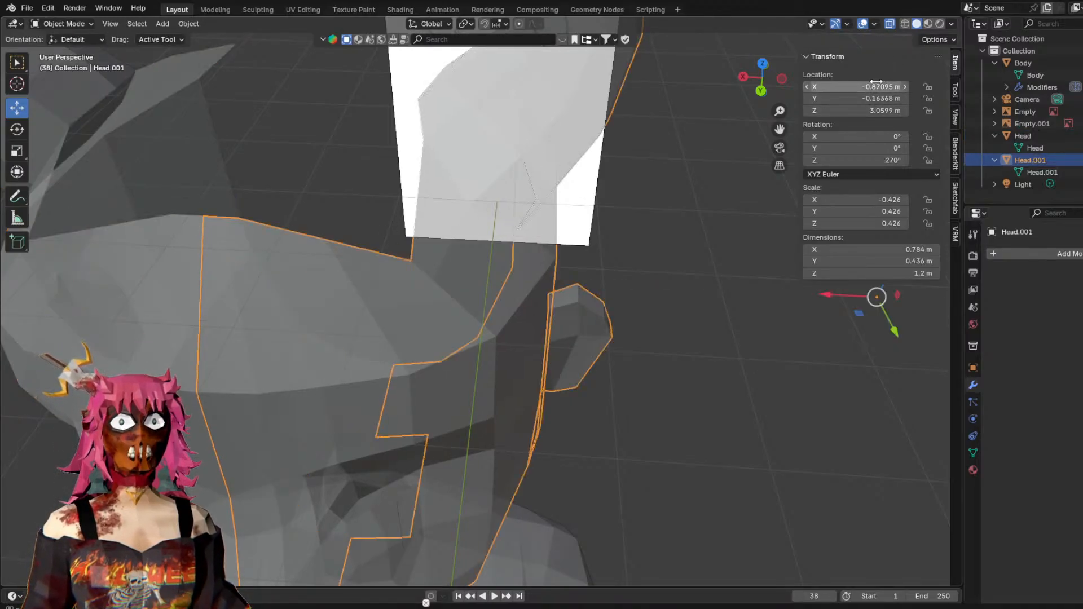
pyautogui.click(162, 248)
pyautogui.click(347, 360)
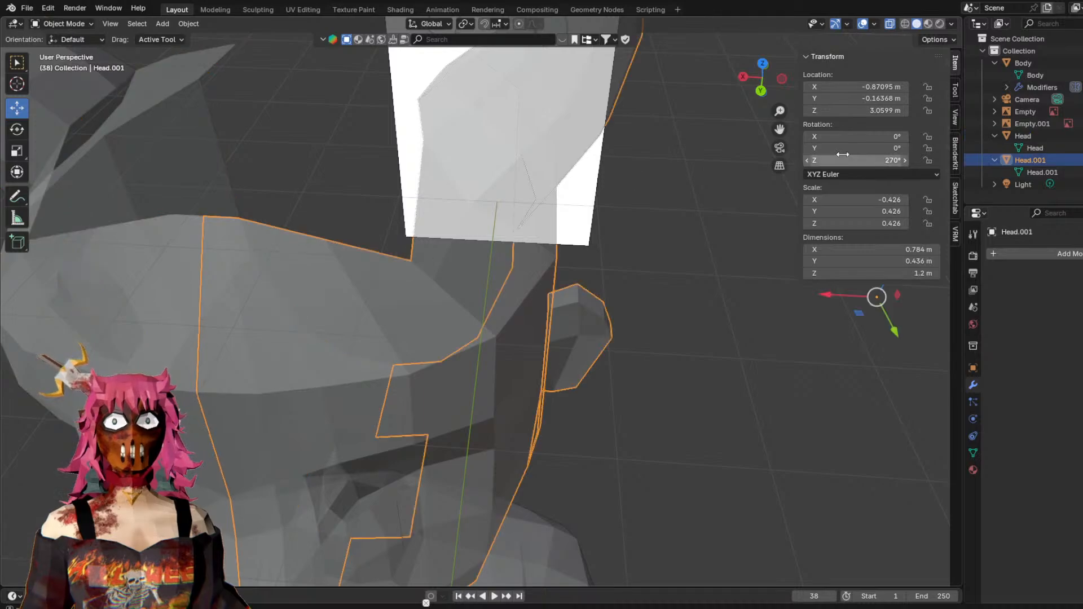
pyautogui.scroll(-5, 597, 254)
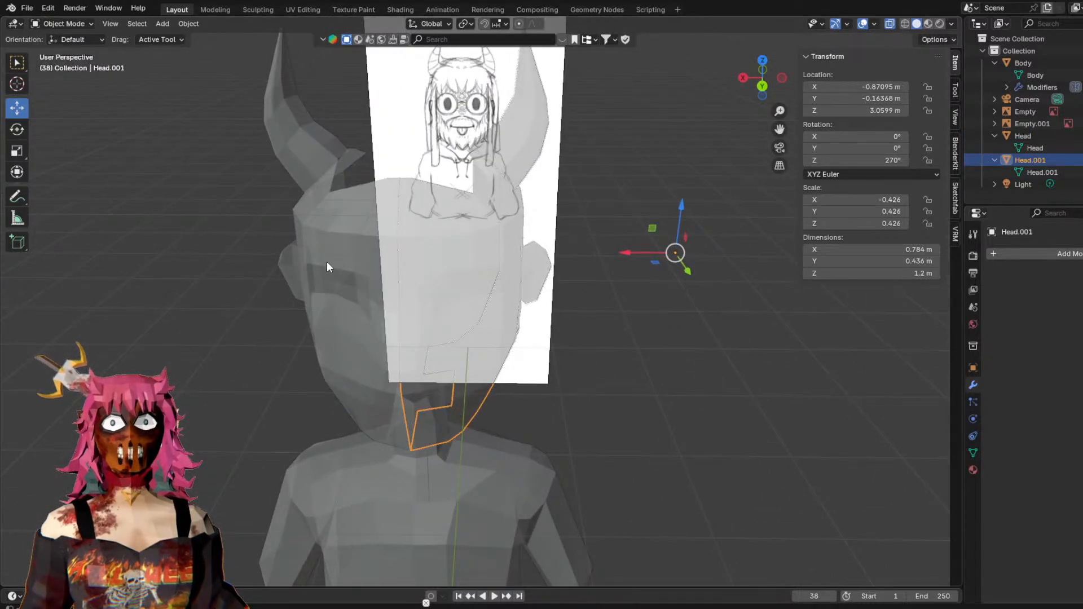
pyautogui.click(324, 251)
pyautogui.click(500, 234)
pyautogui.click(361, 230)
pyautogui.click(482, 220)
pyautogui.click(370, 232)
pyautogui.click(475, 228)
pyautogui.click(350, 233)
pyautogui.click(487, 218)
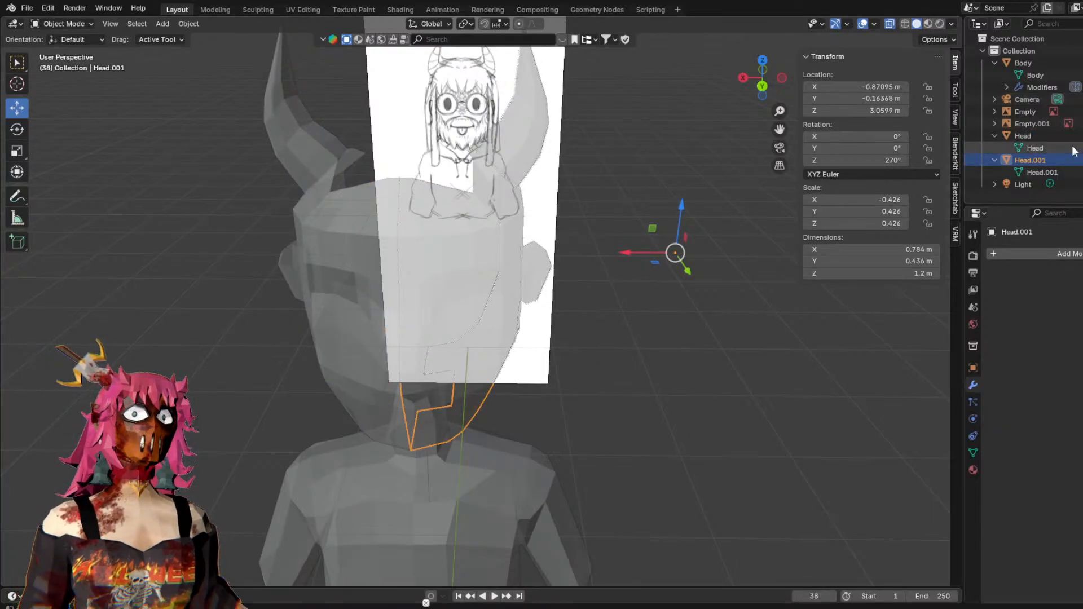
# Select both head halves with Head as the active object and join them into one object.
pyautogui.keyDown('shift'); pyautogui.click(326, 249); pyautogui.keyUp('shift')
pyautogui.moveTo(708, 235); pyautogui.dragTo(695, 199, button='middle')
pyautogui.keyDown('shift'); pyautogui.click(421, 144); pyautogui.keyUp('shift')
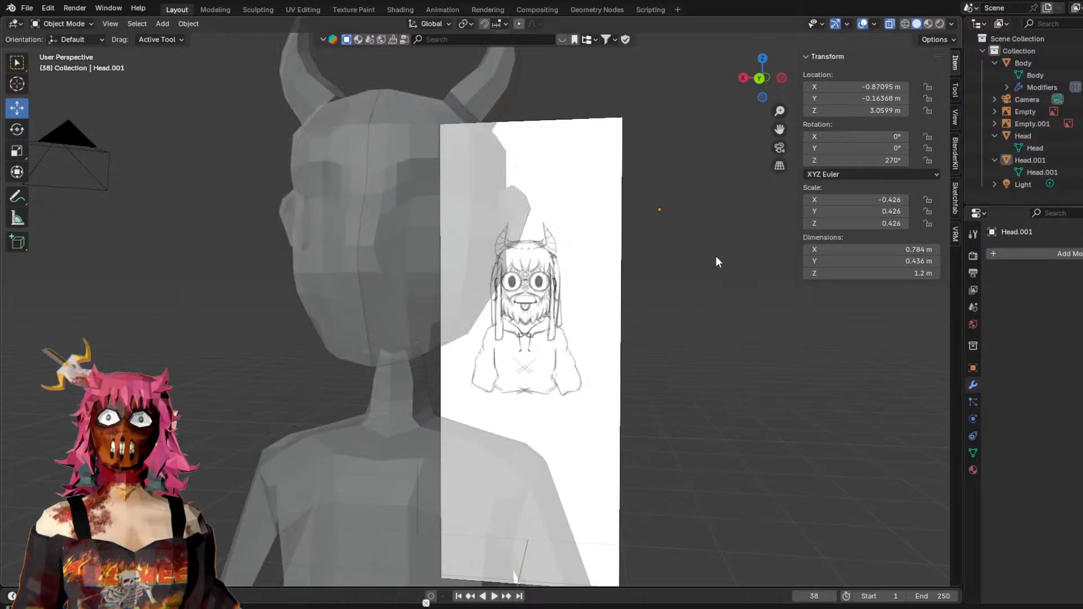
pyautogui.keyDown('shift'); pyautogui.click(320, 138); pyautogui.keyUp('shift')
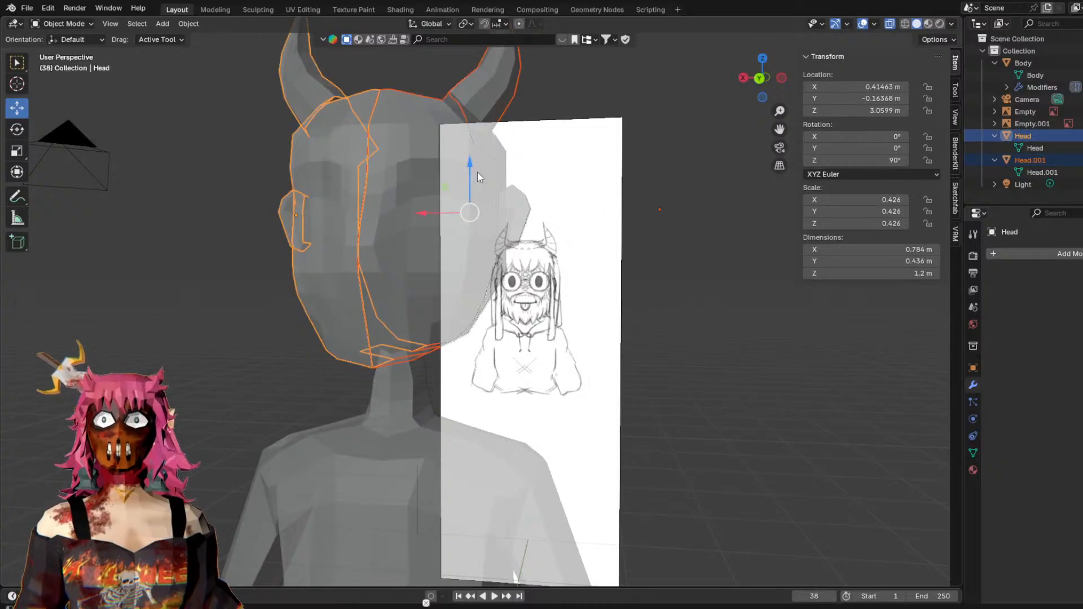
pyautogui.moveTo(476, 171); pyautogui.dragTo(298, 178, button='middle')
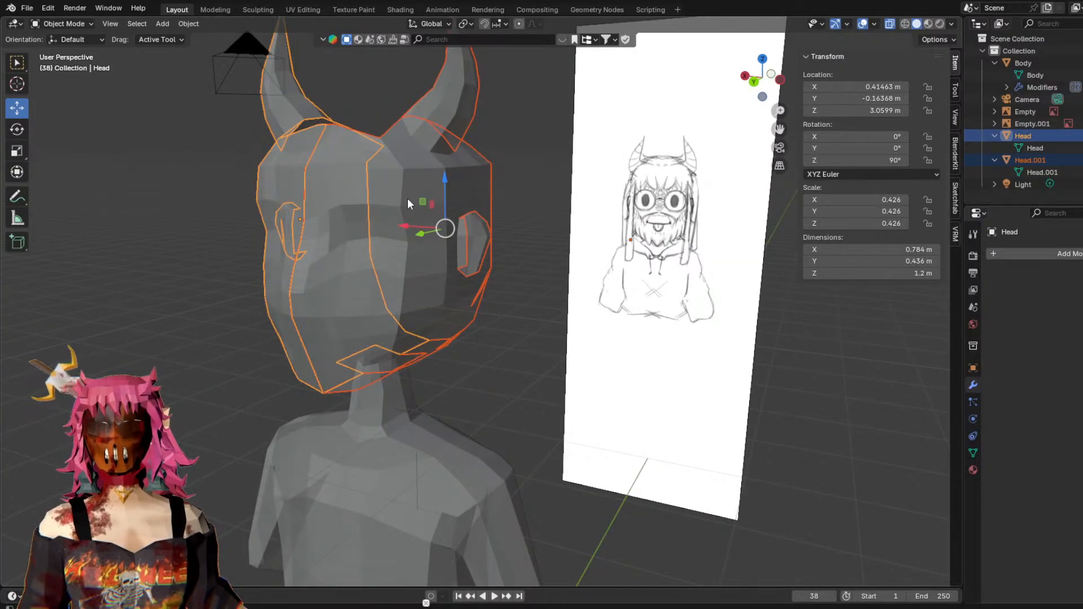
pyautogui.hotkey('ctrl', 'j')
pyautogui.moveTo(408, 205)
pyautogui.mouseDown(button='middle')
pyautogui.moveTo(421, 194)
pyautogui.moveTo(540, 269)
pyautogui.moveTo(460, 270)
pyautogui.moveTo(495, 286)
pyautogui.moveTo(487, 302)
pyautogui.moveTo(386, 314)
pyautogui.moveTo(330, 269)
pyautogui.moveTo(256, 250)
pyautogui.moveTo(511, 263)
pyautogui.moveTo(582, 226)
pyautogui.moveTo(540, 260)
pyautogui.moveTo(497, 270)
pyautogui.mouseUp(button='middle')
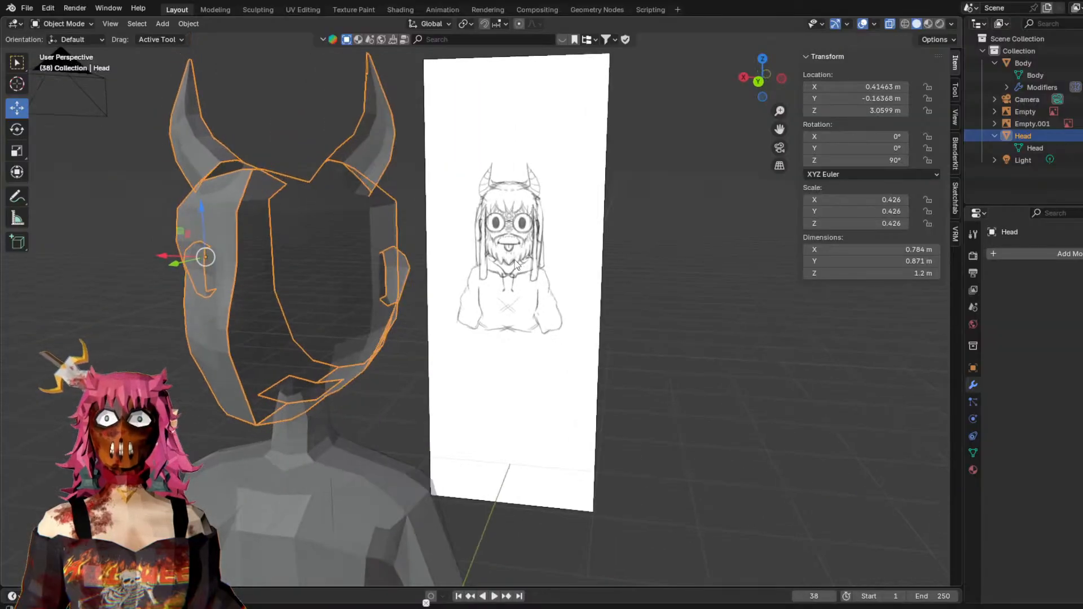
# Inspect the joined head in Material Preview shading and again in Solid shading with X-ray.
pyautogui.click(928, 25)
pyautogui.moveTo(407, 204)
pyautogui.mouseDown(button='middle')
pyautogui.moveTo(613, 196)
pyautogui.moveTo(422, 192)
pyautogui.moveTo(615, 206)
pyautogui.moveTo(529, 241)
pyautogui.moveTo(382, 227)
pyautogui.moveTo(681, 207)
pyautogui.moveTo(728, 187)
pyautogui.mouseUp(button='middle')
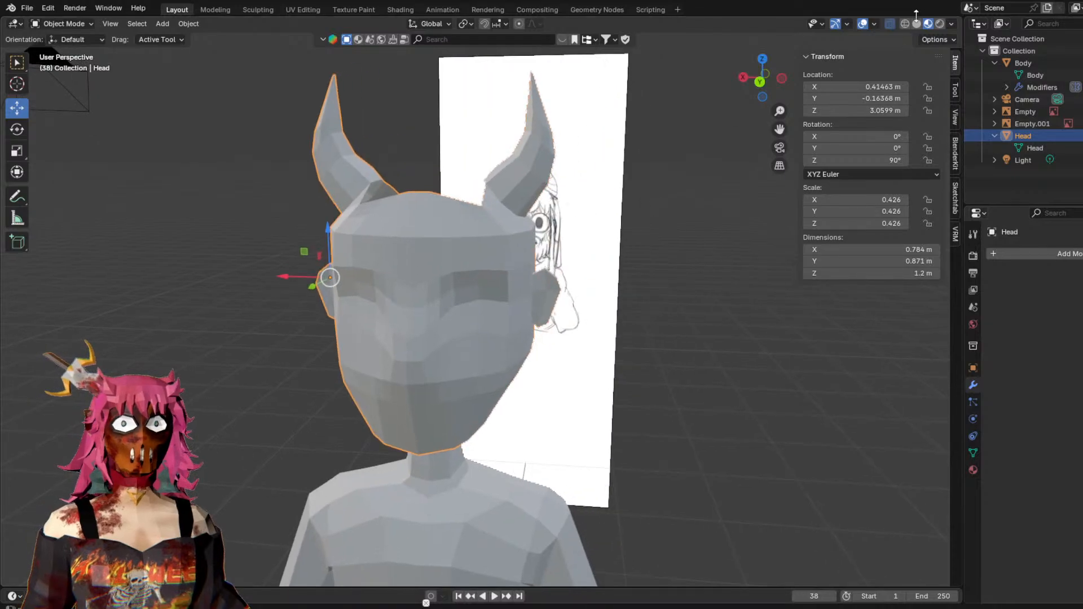
pyautogui.click(917, 24)
pyautogui.moveTo(506, 179); pyautogui.dragTo(460, 135, button='middle')
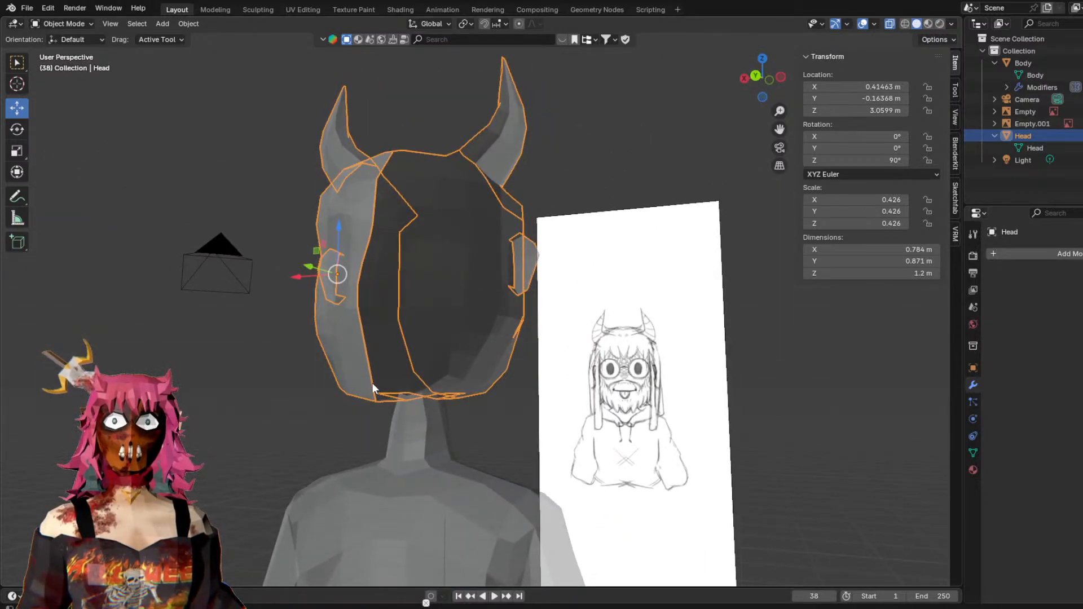
pyautogui.moveTo(373, 193); pyautogui.dragTo(542, 163, button='middle')
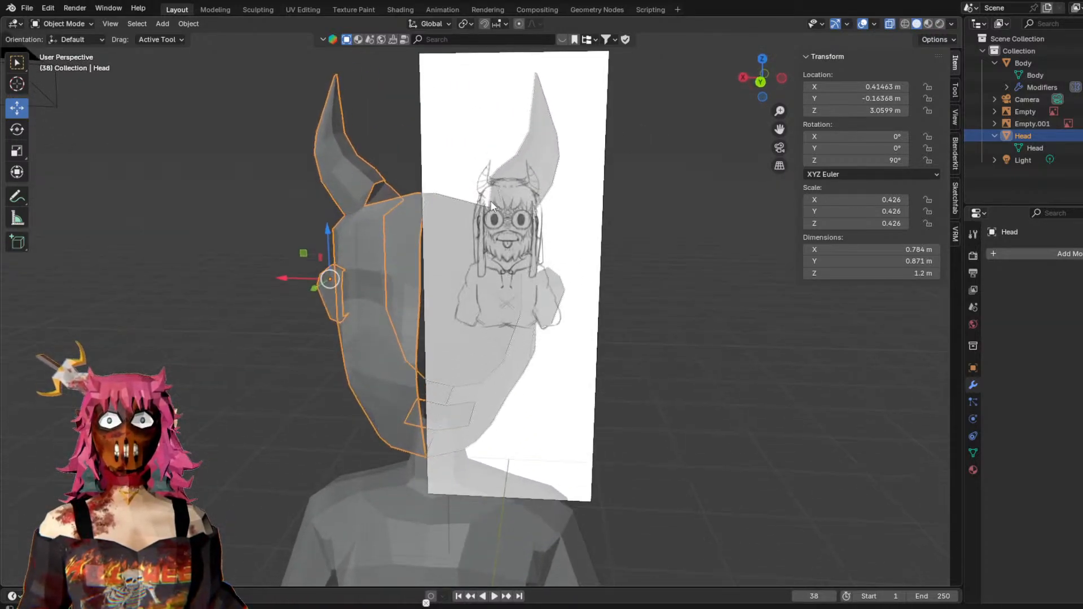
# Compare the joined head's surfaces in Material Preview and in Solid shading with X-ray off and on, from several angles.
pyautogui.click(928, 24)
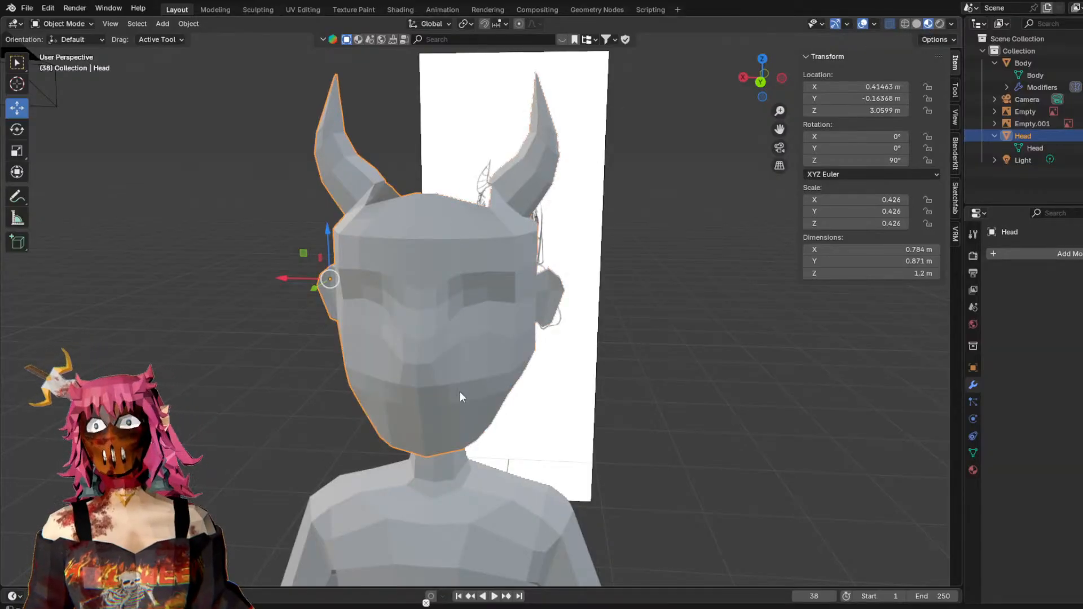
pyautogui.moveTo(430, 408); pyautogui.dragTo(460, 366, button='middle')
pyautogui.click(892, 25)
pyautogui.moveTo(540, 211); pyautogui.dragTo(458, 271, button='middle')
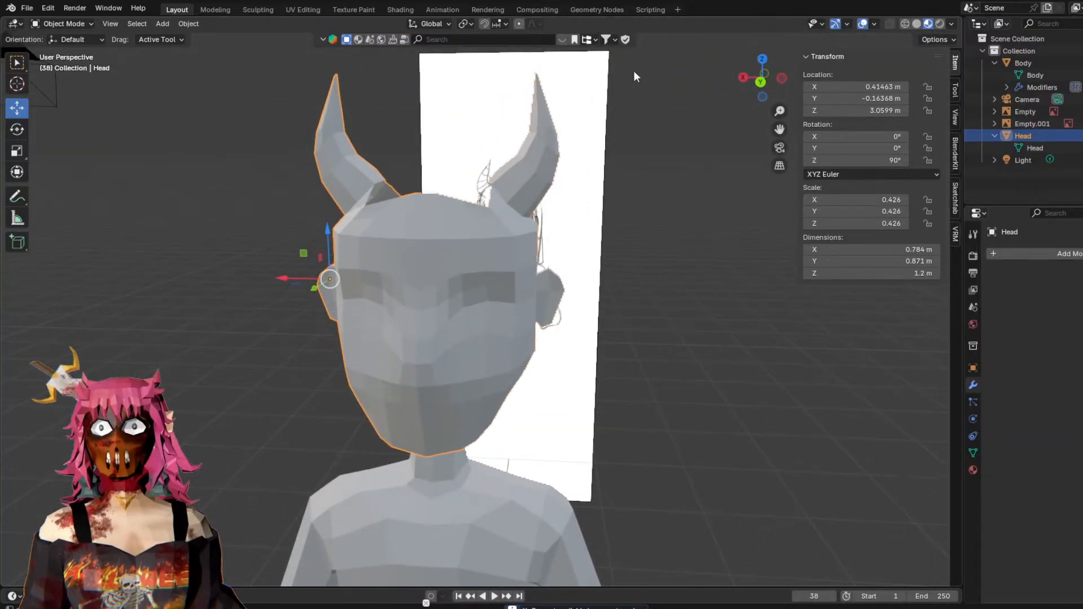
pyautogui.click(918, 24)
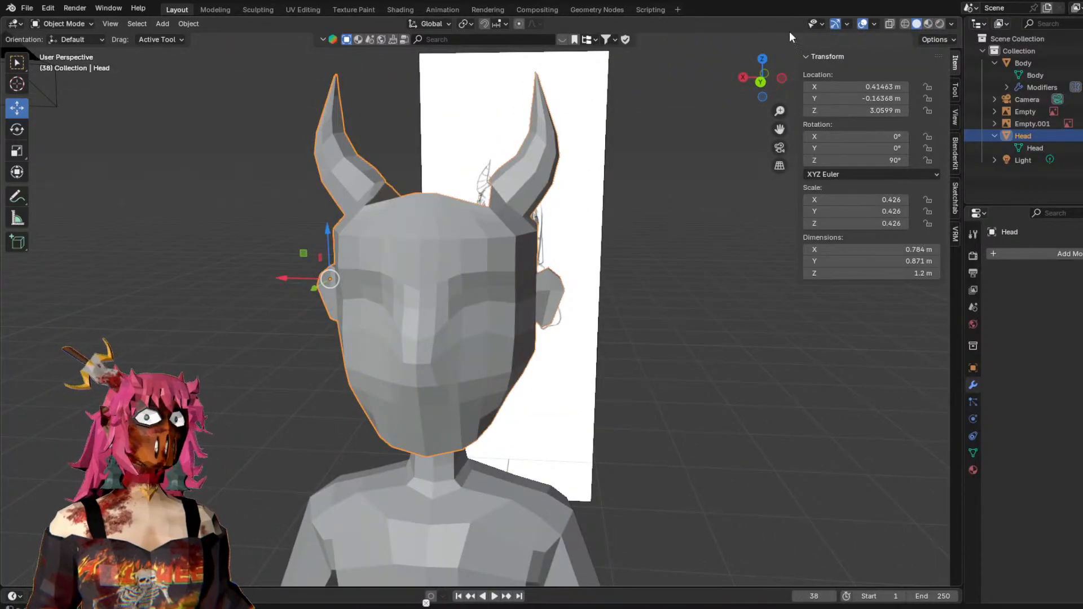
pyautogui.click(905, 24)
pyautogui.click(917, 24)
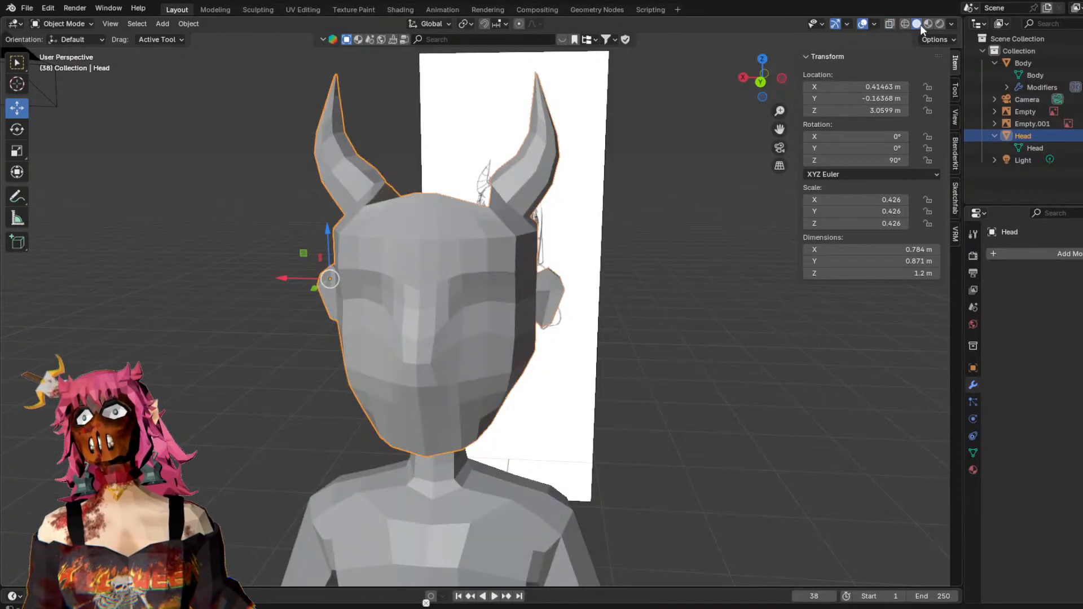
pyautogui.click(886, 23)
pyautogui.moveTo(713, 198); pyautogui.dragTo(622, 175, button='middle')
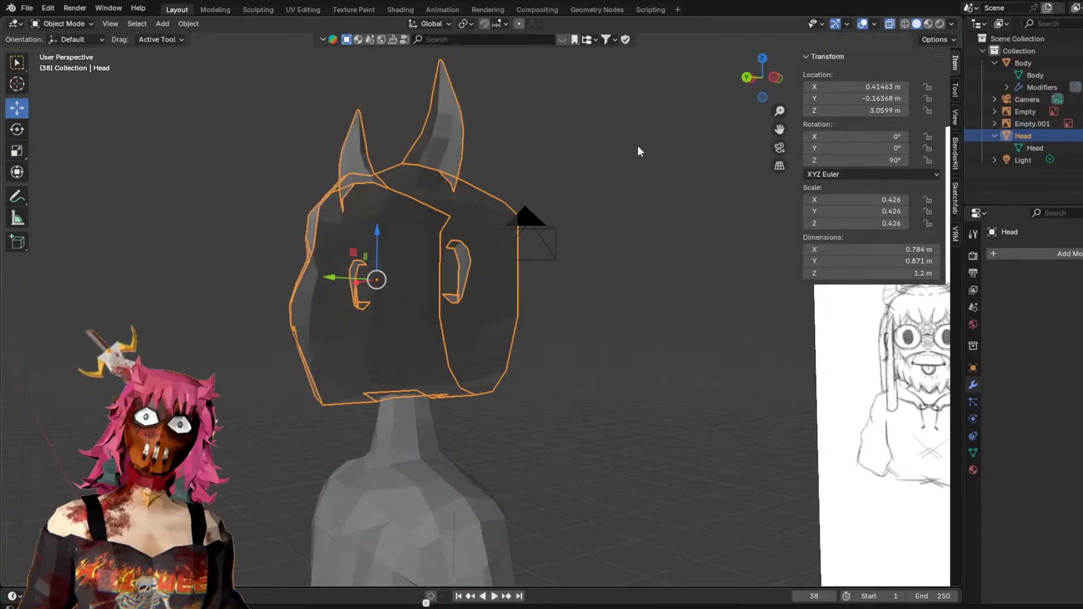
pyautogui.moveTo(639, 151); pyautogui.dragTo(599, 230, button='middle')
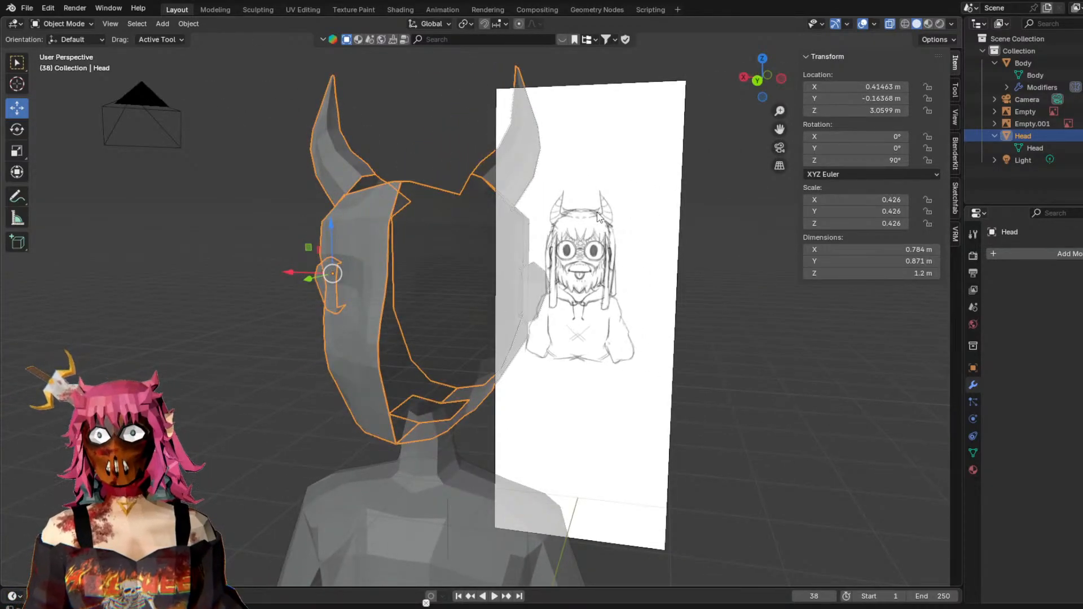
pyautogui.moveTo(553, 277); pyautogui.dragTo(534, 422, button='middle')
pyautogui.moveTo(618, 319); pyautogui.dragTo(418, 253, button='middle')
pyautogui.click(419, 253)
# Enable the Face Orientation overlay and switch to Material Preview shading to check the face directions on both halves of the head.
pyautogui.click(846, 24)
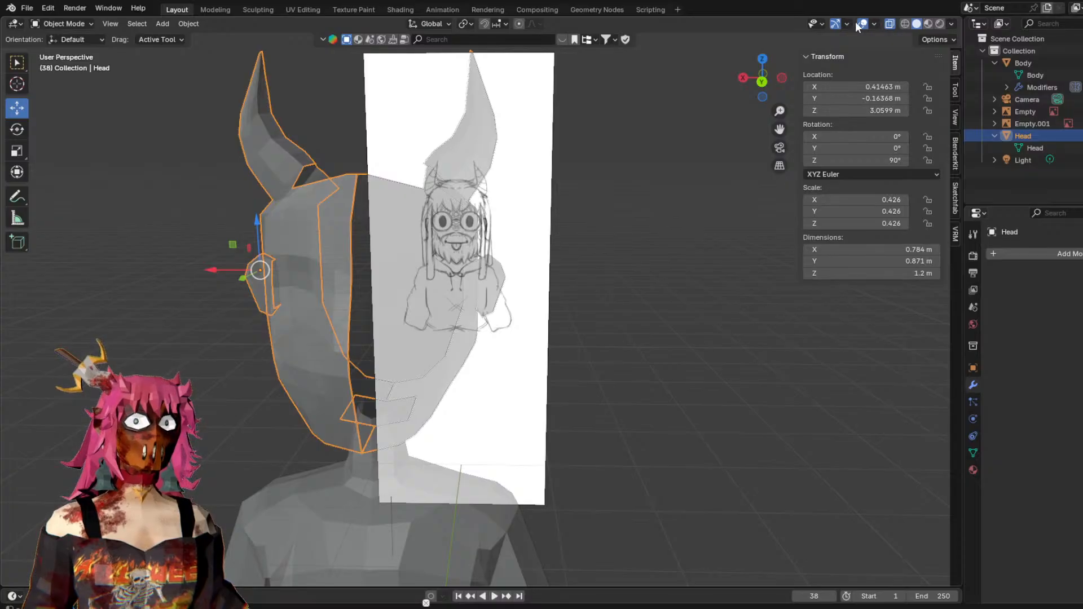
pyautogui.click(818, 23)
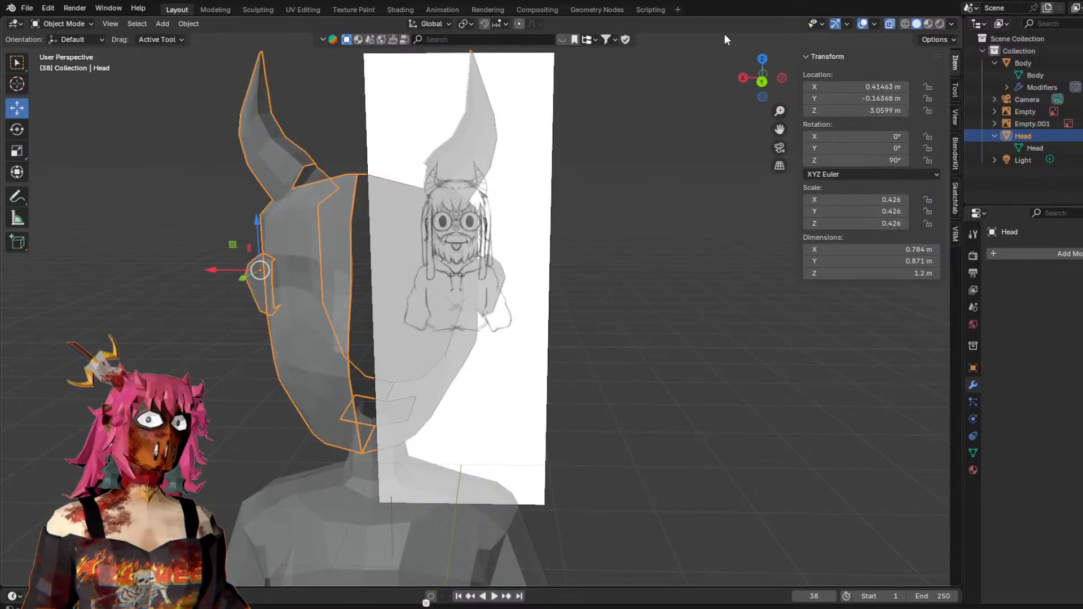
pyautogui.click(876, 24)
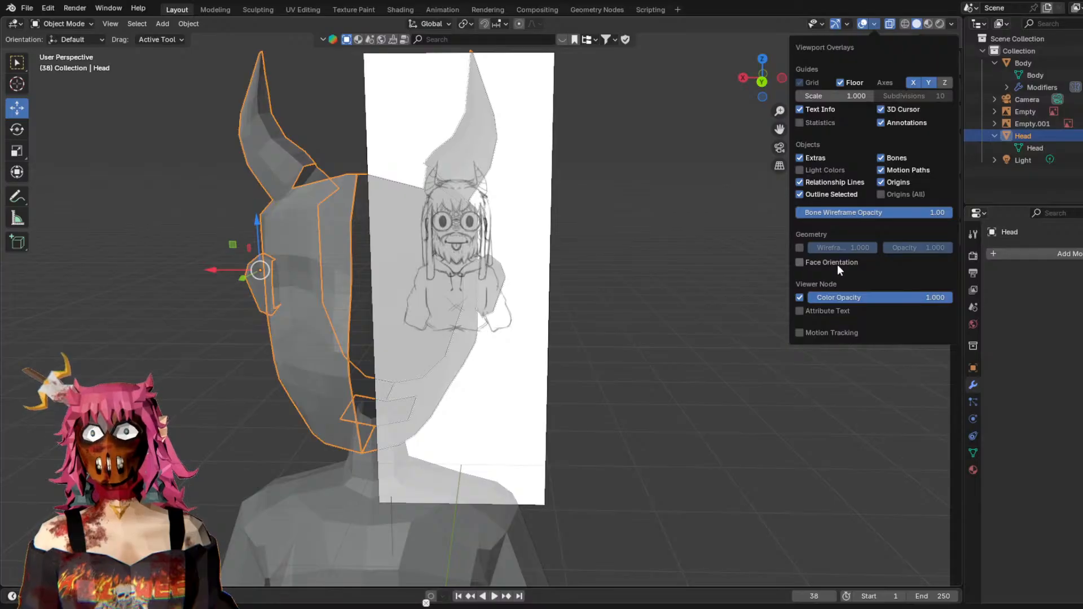
pyautogui.click(799, 265)
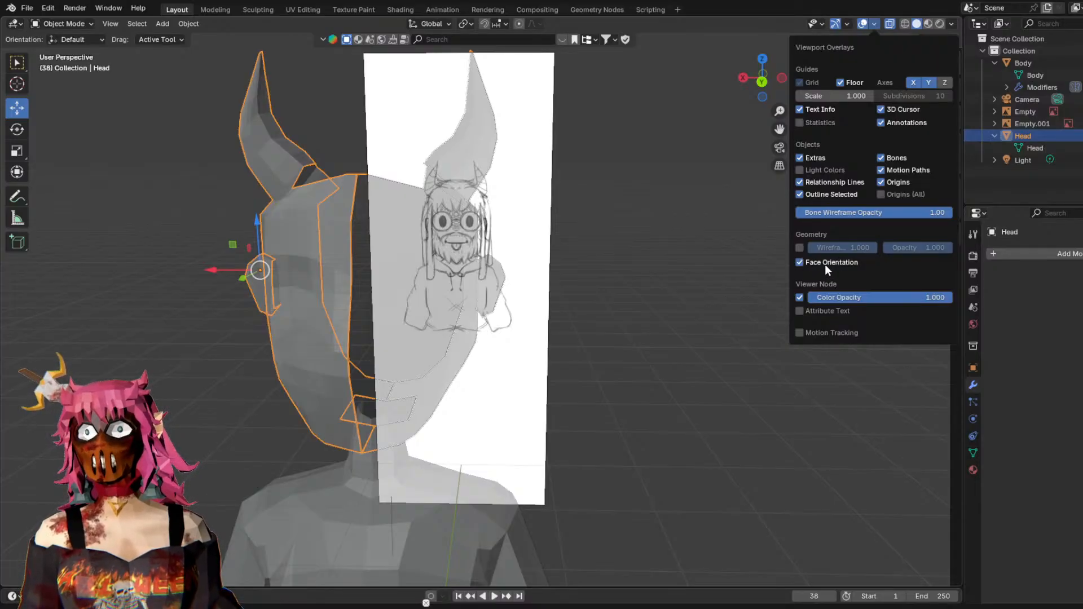
pyautogui.click(928, 25)
pyautogui.moveTo(620, 213); pyautogui.dragTo(609, 285, button='middle')
pyautogui.scroll(3, 619, 269)
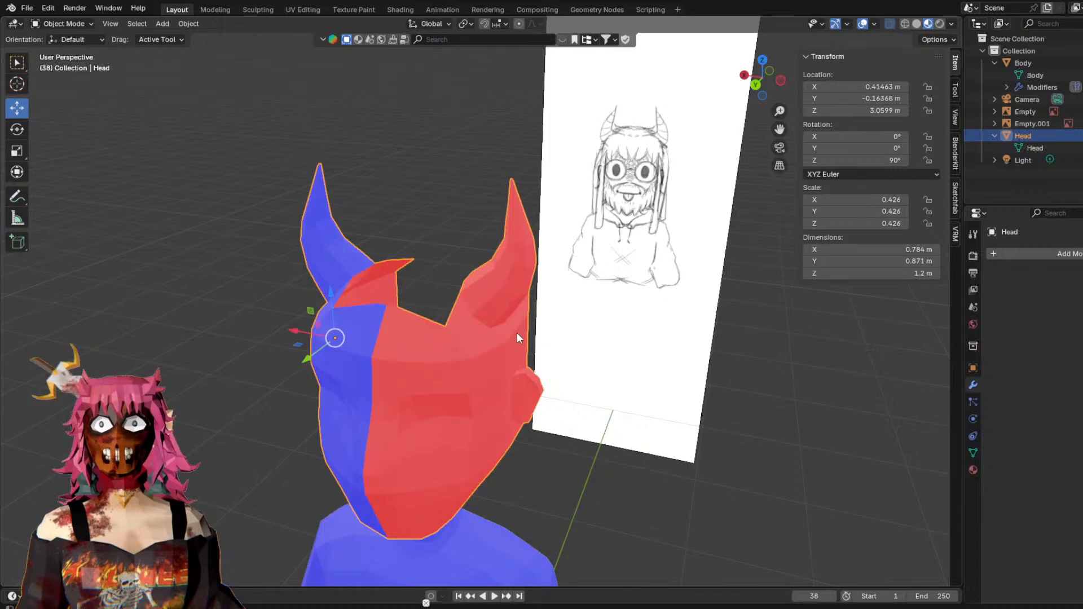
pyautogui.moveTo(517, 335); pyautogui.dragTo(371, 229, button='middle')
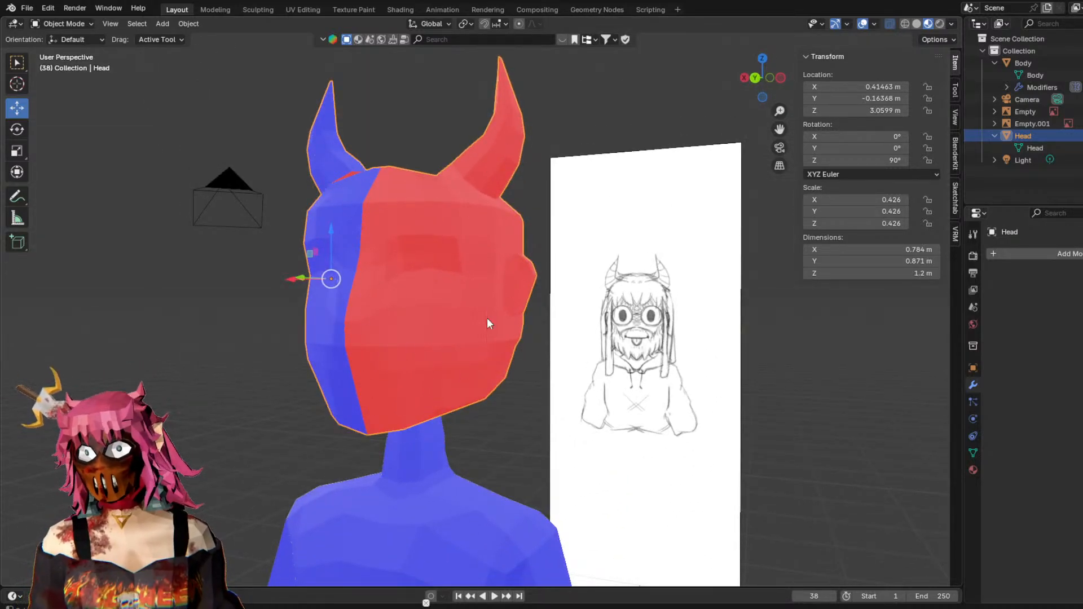
# Enter Edit Mode on the head and circle-select the vertices of its red, inward-facing half, including the horn and ear.
pyautogui.moveTo(313, 255)
pyautogui.mouseDown(button='middle')
pyautogui.moveTo(345, 332)
pyautogui.moveTo(207, 370)
pyautogui.moveTo(197, 309)
pyautogui.moveTo(330, 282)
pyautogui.moveTo(544, 307)
pyautogui.moveTo(710, 287)
pyautogui.moveTo(619, 286)
pyautogui.moveTo(617, 264)
pyautogui.mouseUp(button='middle')
pyautogui.click(77, 24)
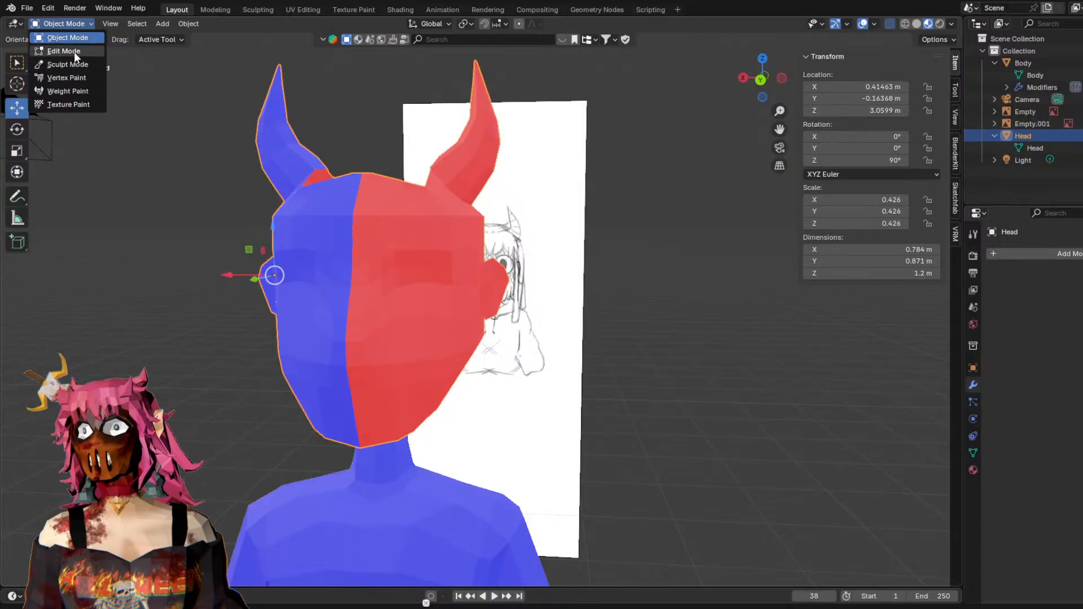
pyautogui.click(73, 52)
pyautogui.moveTo(440, 124); pyautogui.dragTo(466, 127, button='middle')
pyautogui.press('c')
pyautogui.moveTo(519, 80)
pyautogui.mouseDown()
pyautogui.moveTo(509, 172)
pyautogui.moveTo(542, 330)
pyautogui.moveTo(469, 271)
pyautogui.moveTo(460, 194)
pyautogui.moveTo(437, 243)
pyautogui.moveTo(463, 406)
pyautogui.moveTo(518, 325)
pyautogui.mouseUp()
pyautogui.moveTo(518, 325); pyautogui.dragTo(540, 239, button='middle')
pyautogui.moveTo(540, 239); pyautogui.dragTo(506, 195)
pyautogui.press('Escape')
pyautogui.moveTo(512, 338); pyautogui.dragTo(510, 306, button='middle')
pyautogui.press('c')
pyautogui.moveTo(479, 278)
pyautogui.mouseDown()
pyautogui.moveTo(455, 229)
pyautogui.moveTo(456, 281)
pyautogui.mouseUp()
pyautogui.press('Escape')
pyautogui.moveTo(561, 158); pyautogui.dragTo(561, 220, button='middle')
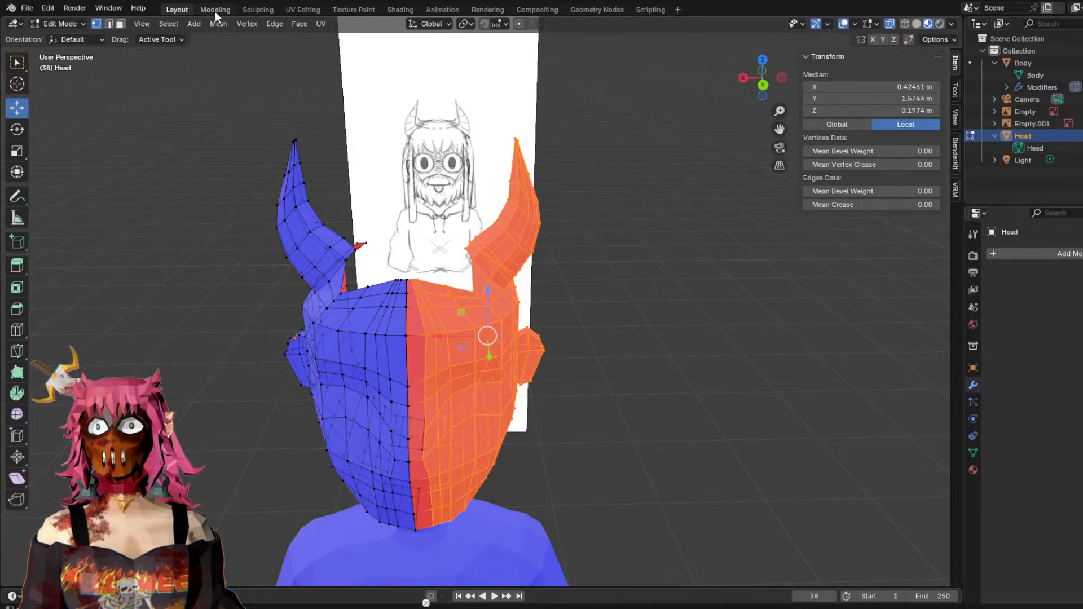
pyautogui.click(225, 24)
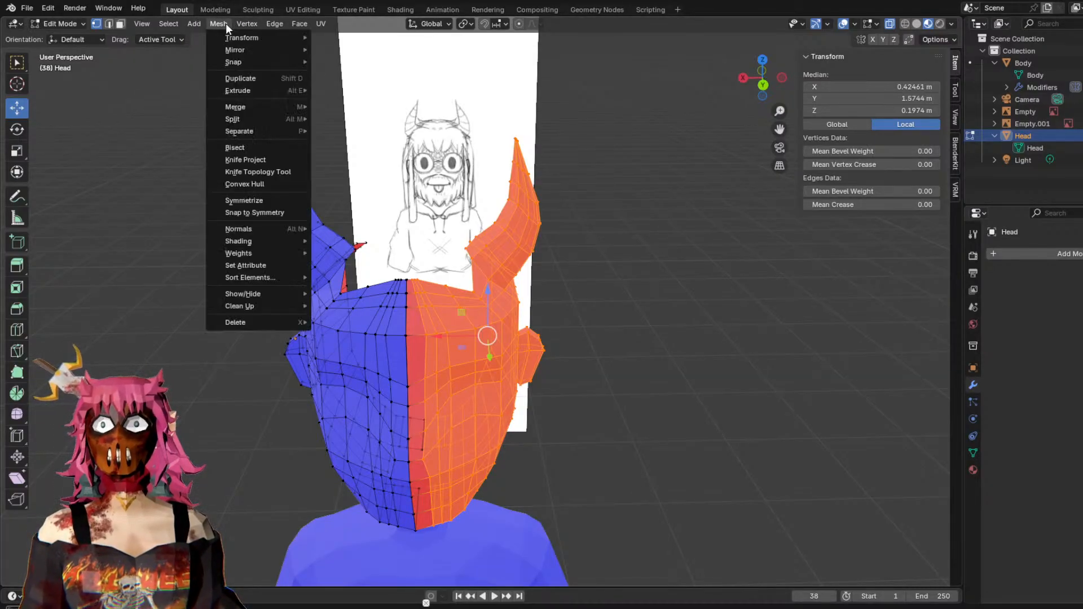
pyautogui.moveTo(299, 23)
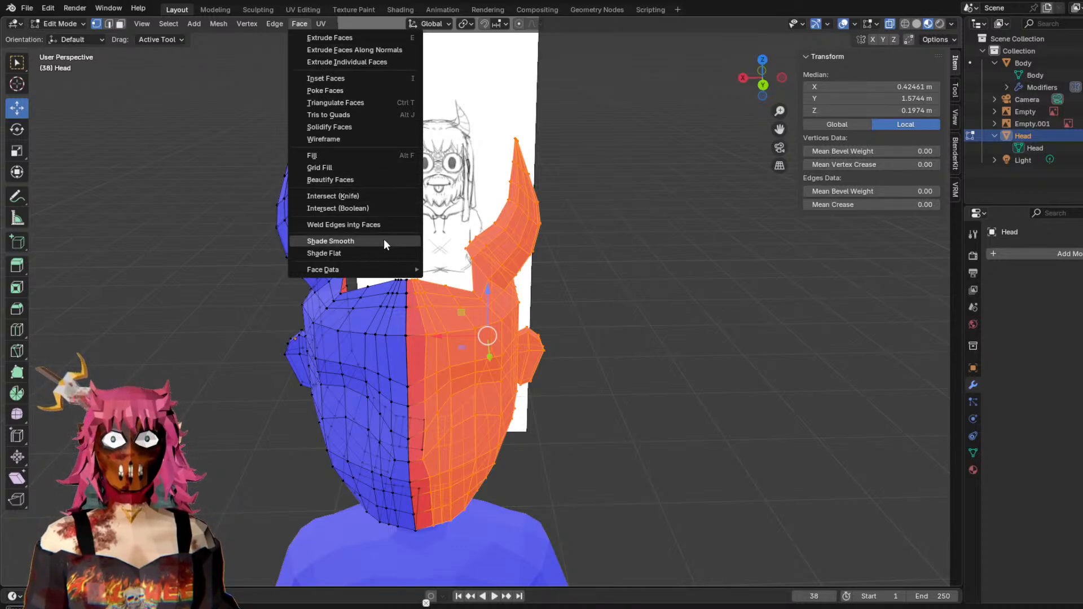
pyautogui.moveTo(352, 269)
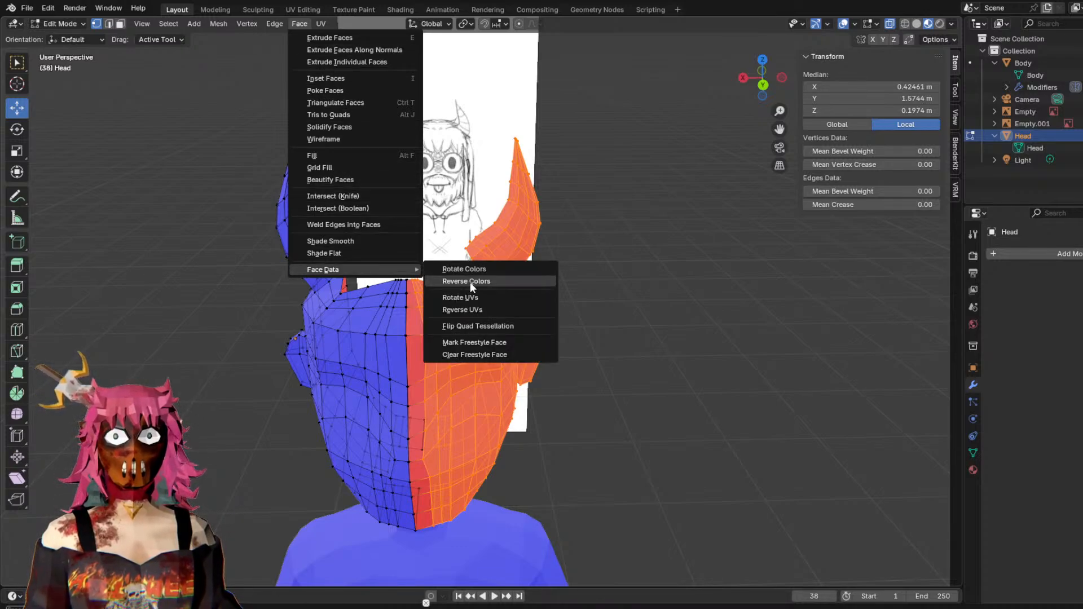
pyautogui.click(517, 310)
pyautogui.rightClick(474, 317)
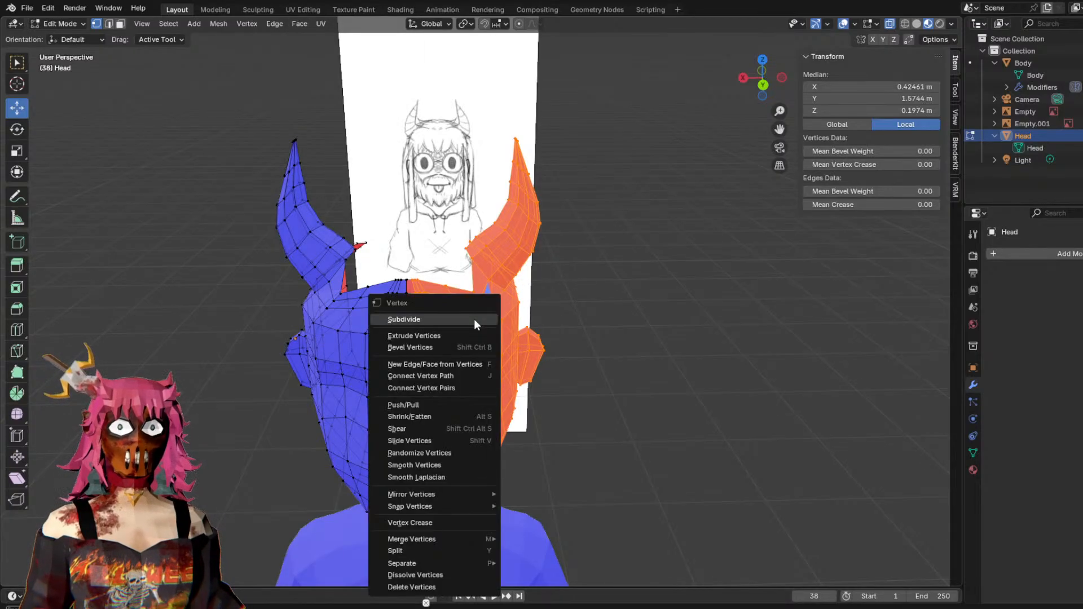
pyautogui.rightClick(462, 358)
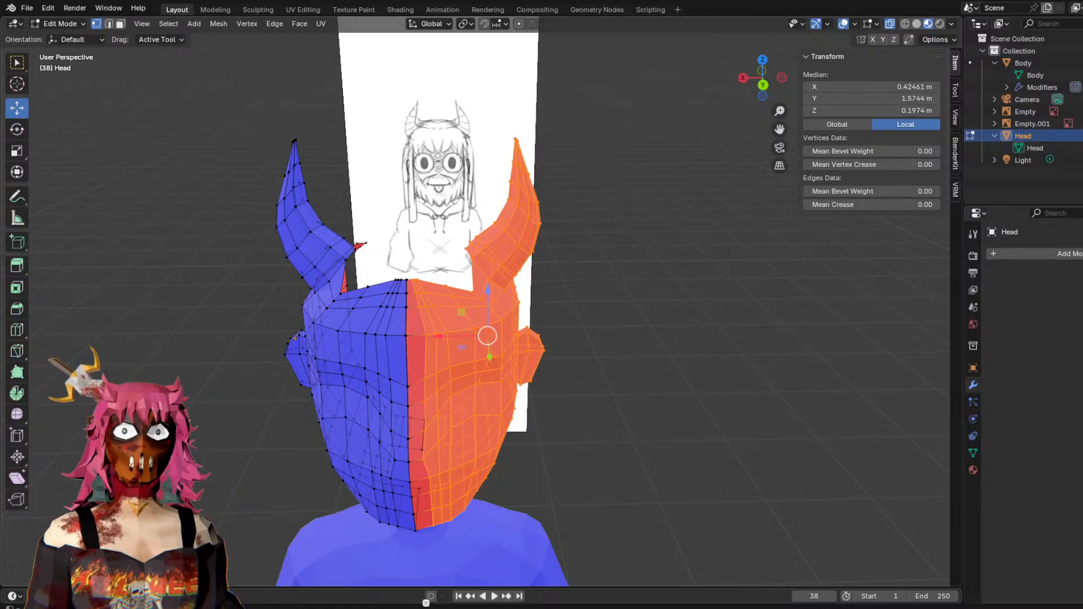
pyautogui.hotkey('ctrl', 'v')
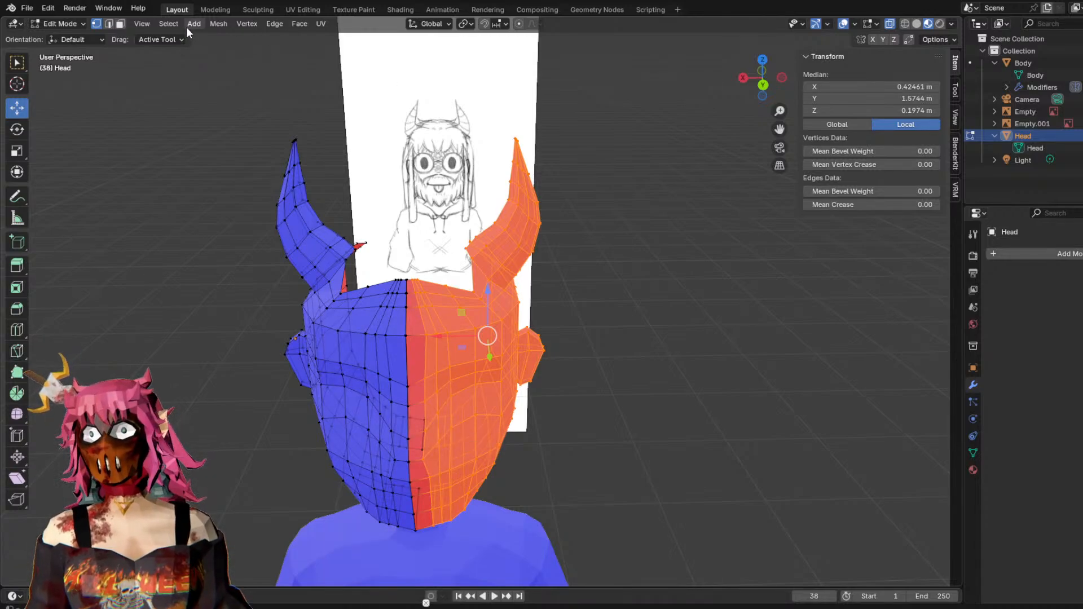
# Try flipping the normals of the selected half of the head, and undo the flip.
pyautogui.click(299, 24)
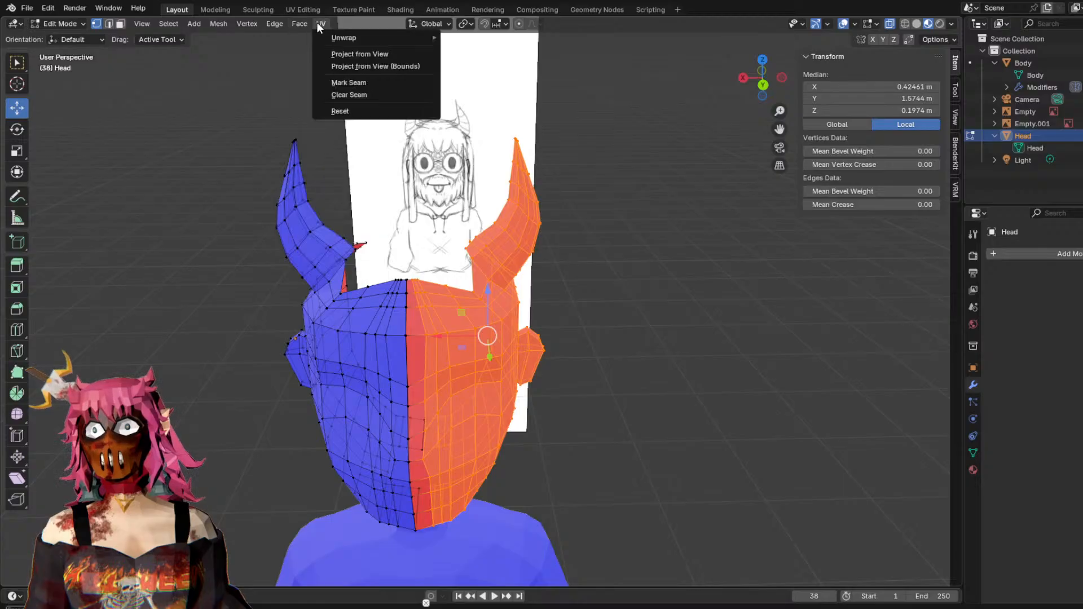
pyautogui.moveTo(265, 24)
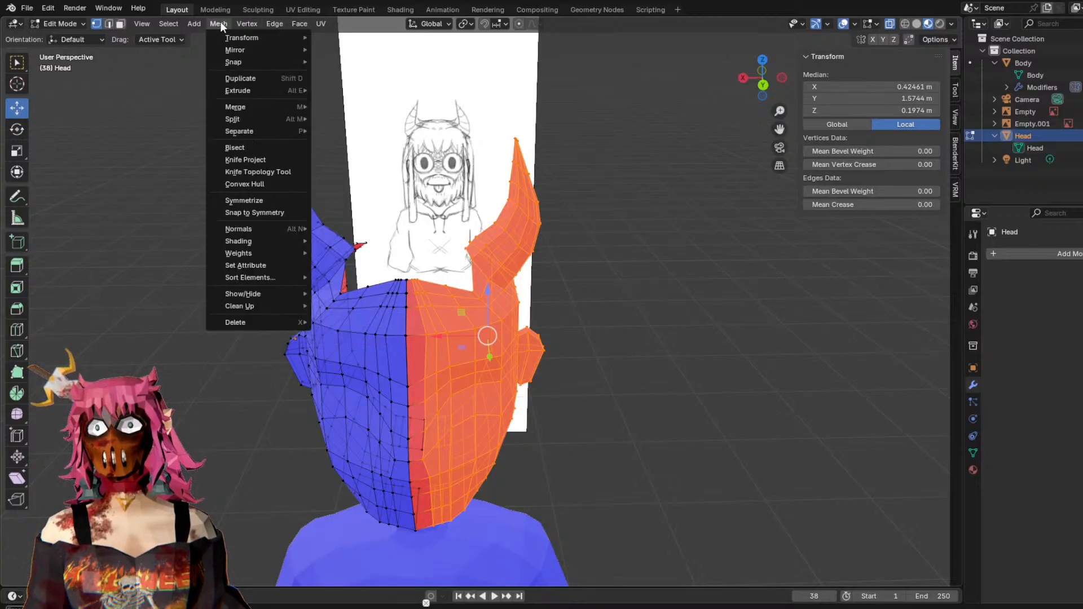
pyautogui.moveTo(228, 22)
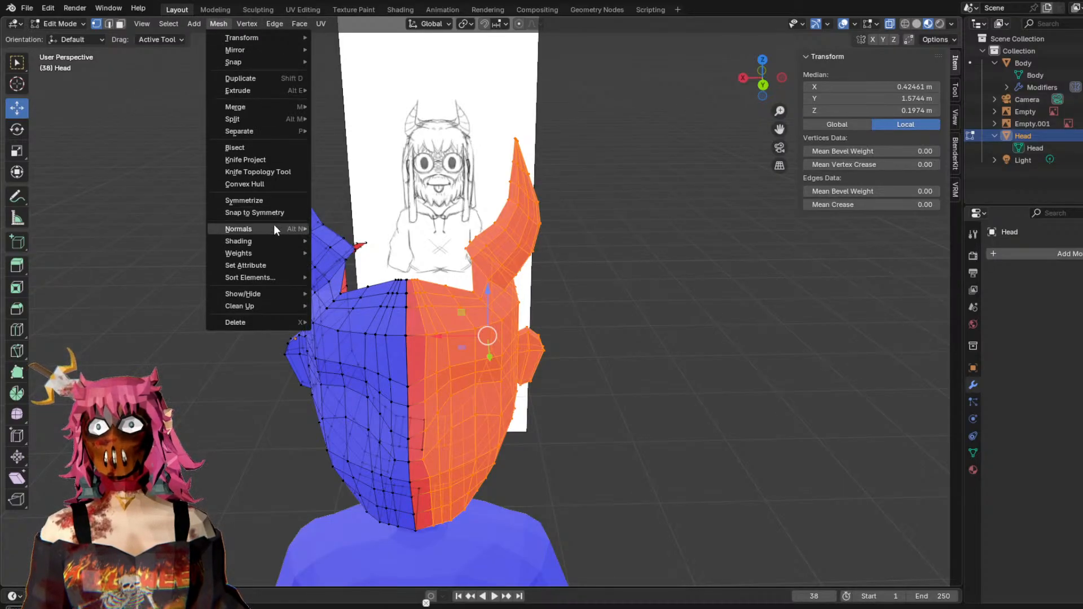
pyautogui.moveTo(275, 230)
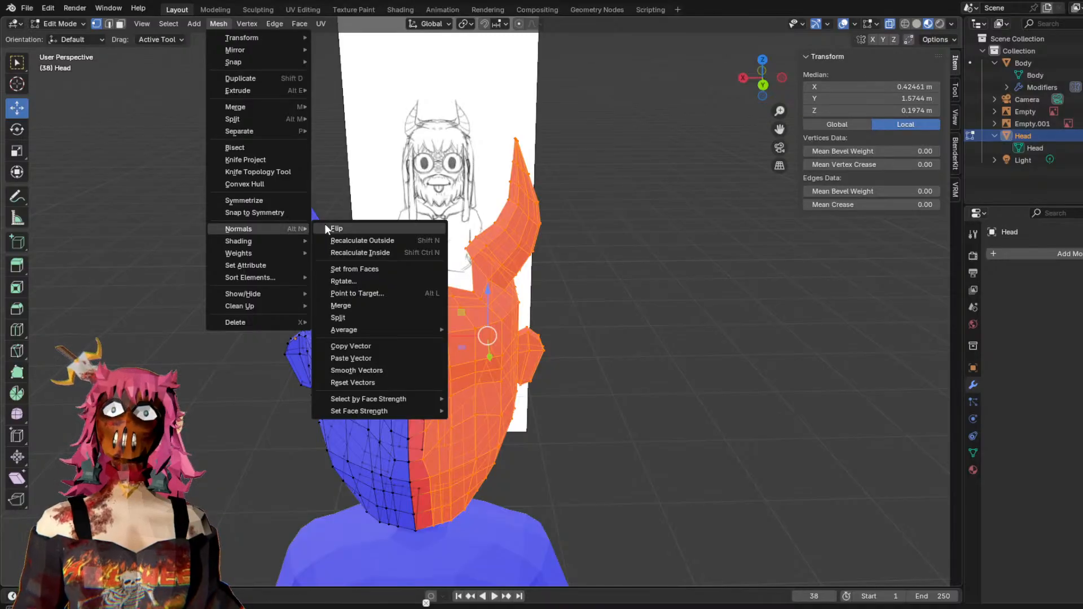
pyautogui.click(362, 228)
pyautogui.moveTo(551, 339); pyautogui.dragTo(365, 257, button='middle')
pyautogui.hotkey('ctrl', 'z')
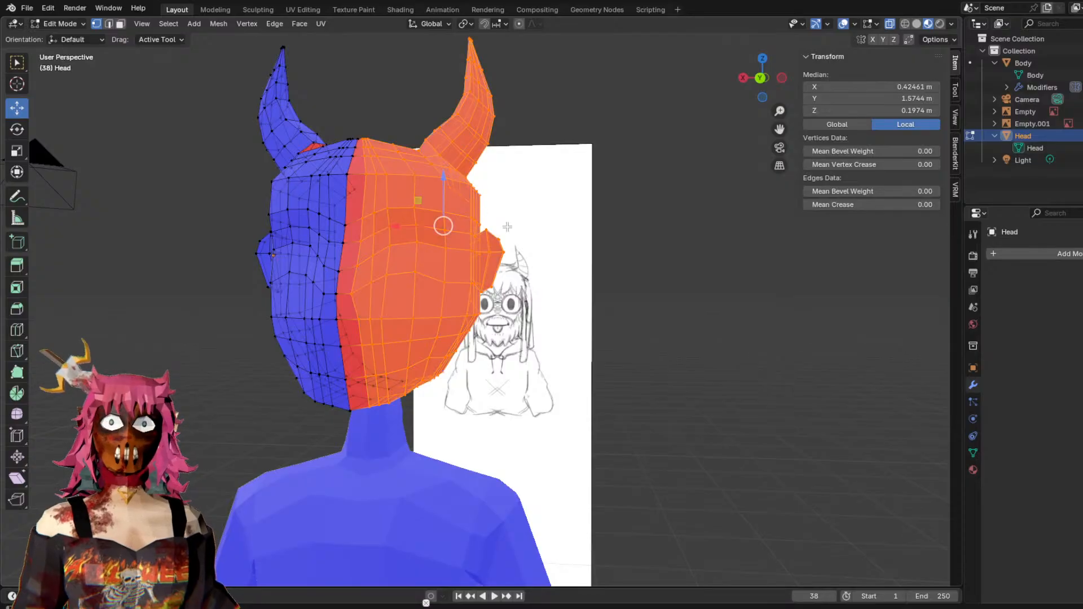
# Add the missed vertices of the red half to the selection with Circle Select, working from the front and the back.
pyautogui.moveTo(487, 217); pyautogui.dragTo(512, 232, button='middle')
pyautogui.press('c')
pyautogui.moveTo(484, 215)
pyautogui.mouseDown()
pyautogui.moveTo(468, 322)
pyautogui.moveTo(486, 473)
pyautogui.mouseUp()
pyautogui.press('Escape')
pyautogui.moveTo(590, 334)
pyautogui.mouseDown(button='middle')
pyautogui.moveTo(578, 254)
pyautogui.moveTo(564, 271)
pyautogui.moveTo(479, 268)
pyautogui.moveTo(363, 319)
pyautogui.moveTo(553, 339)
pyautogui.moveTo(560, 272)
pyautogui.mouseUp(button='middle')
pyautogui.press('c')
pyautogui.click(457, 305)
pyautogui.press('Escape')
pyautogui.click(761, 79)
pyautogui.press('c')
pyautogui.moveTo(328, 104)
pyautogui.mouseDown()
pyautogui.moveTo(339, 242)
pyautogui.moveTo(430, 242)
pyautogui.mouseUp()
pyautogui.press('Escape')
pyautogui.moveTo(431, 241); pyautogui.dragTo(450, 312, button='middle')
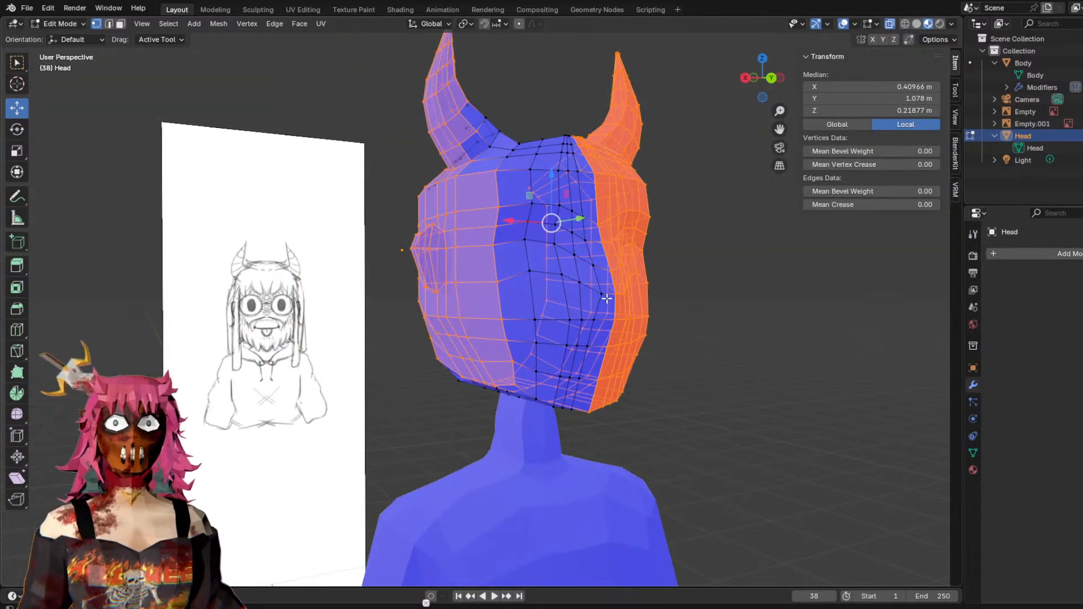
# Deselect the vertices picked on the blue half so that only the red half stays selected up to the centre line.
pyautogui.moveTo(613, 300); pyautogui.dragTo(601, 316, button='middle')
pyautogui.press('c')
pyautogui.moveTo(466, 395)
pyautogui.mouseDown(button='middle')
pyautogui.moveTo(478, 218)
pyautogui.moveTo(416, 229)
pyautogui.moveTo(426, 34)
pyautogui.mouseUp(button='middle')
pyautogui.press('Escape')
pyautogui.moveTo(541, 210); pyautogui.dragTo(502, 214, button='middle')
pyautogui.press('c')
pyautogui.press('Escape')
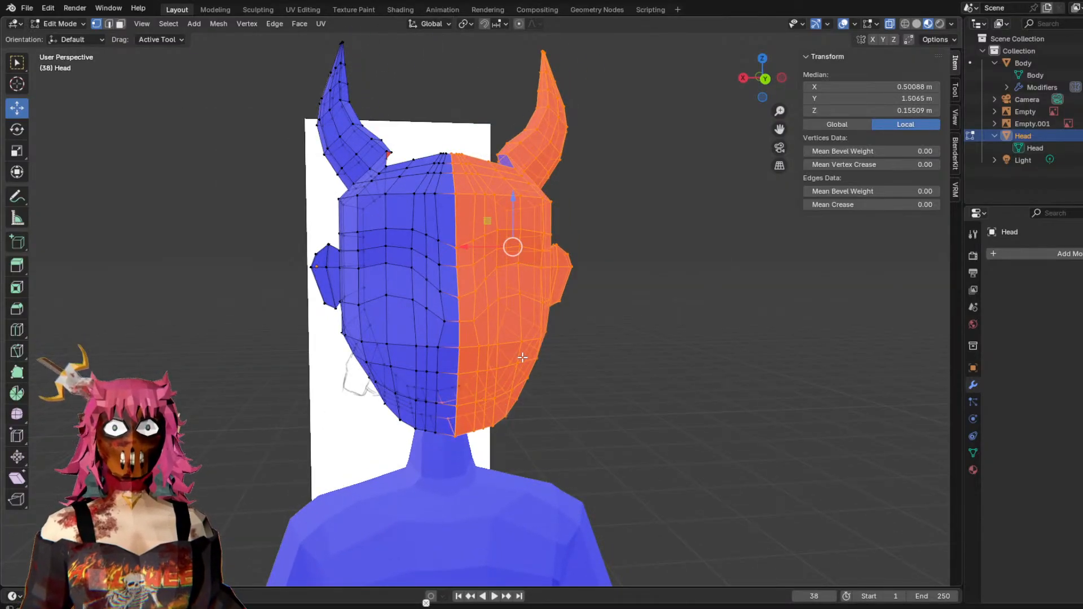
pyautogui.moveTo(523, 357); pyautogui.dragTo(532, 322, button='middle')
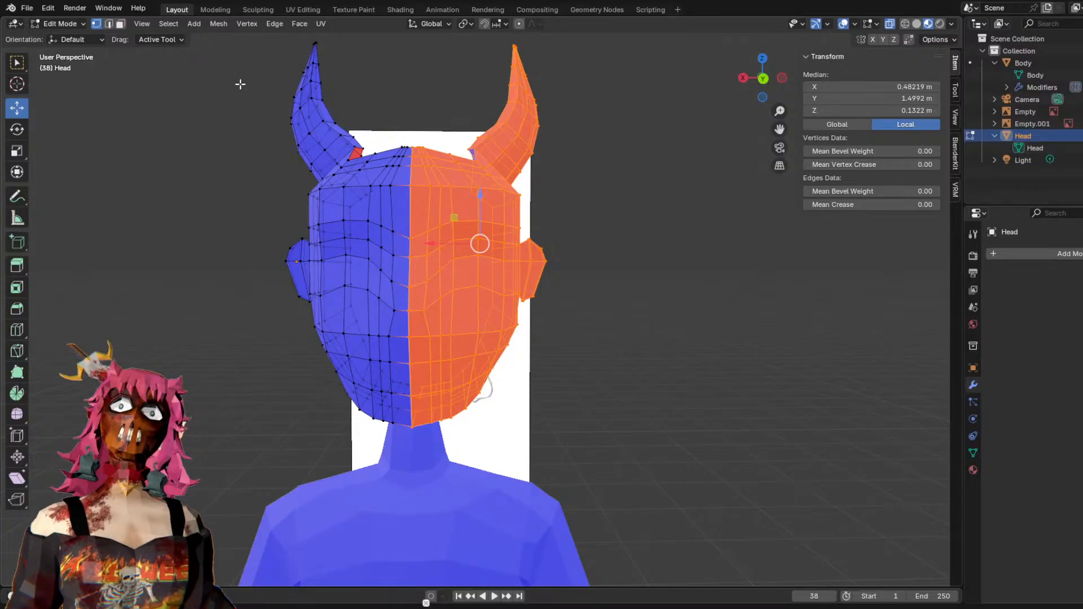
# Flip the normals of the selected head half and clear the selection.
pyautogui.click(220, 24)
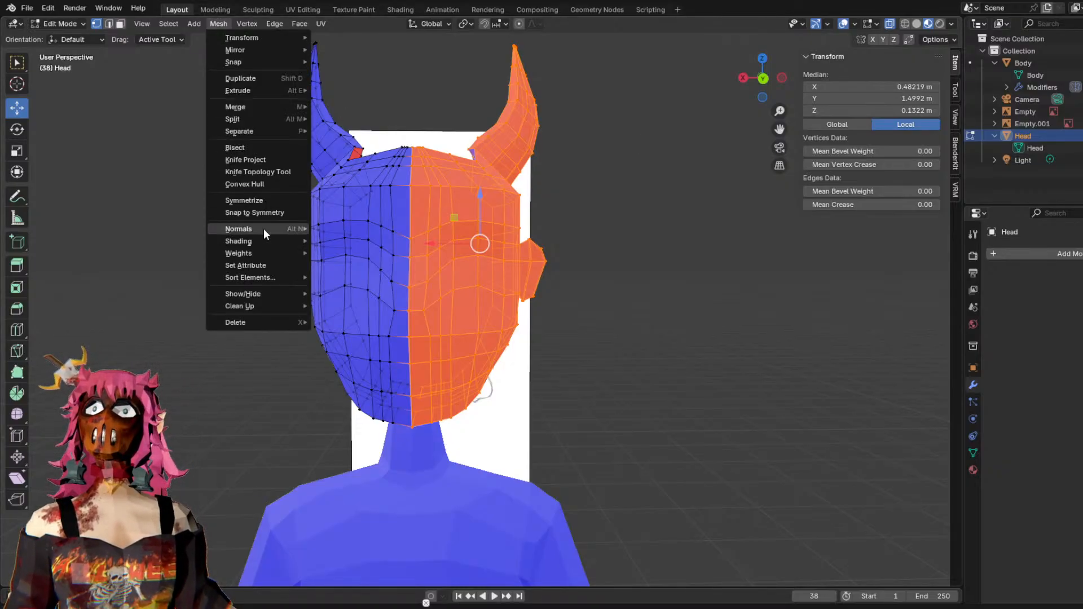
pyautogui.moveTo(262, 228)
pyautogui.click(357, 229)
pyautogui.moveTo(358, 229); pyautogui.dragTo(412, 183, button='middle')
pyautogui.click(418, 171)
# Disable the Face Orientation overlay and switch the viewport to Solid shading.
pyautogui.click(856, 26)
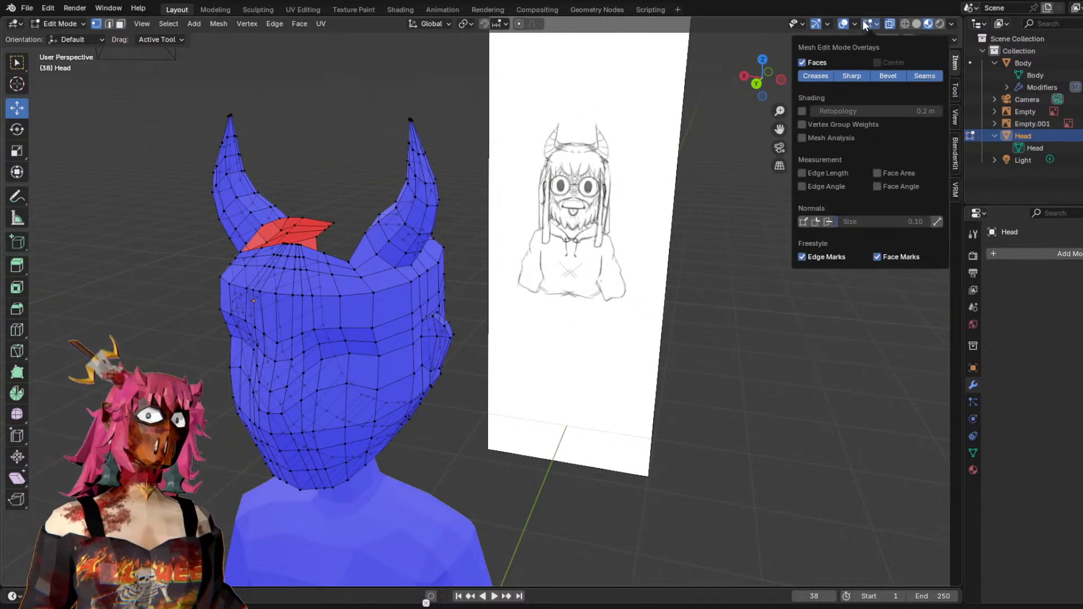
pyautogui.click(780, 288)
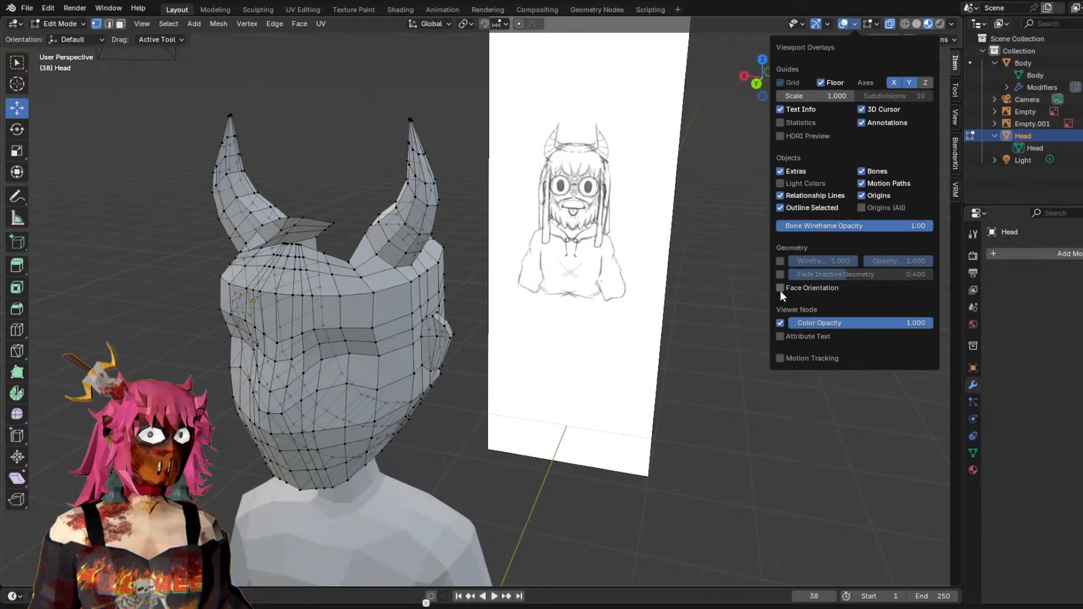
pyautogui.moveTo(705, 169); pyautogui.dragTo(608, 162, button='middle')
pyautogui.click(915, 23)
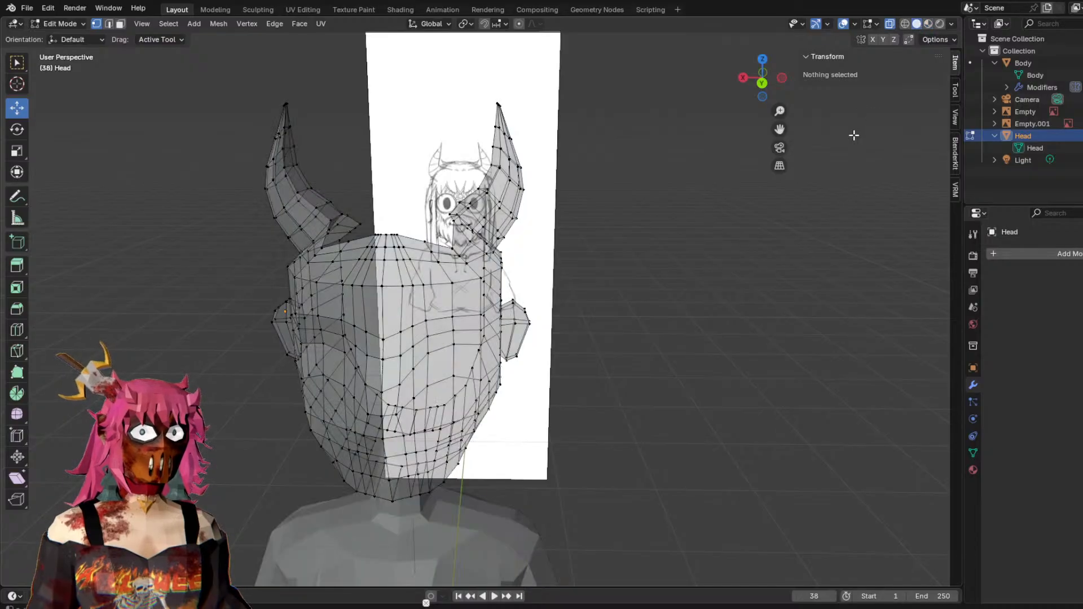
# Examine the full head mesh and its fit on the body from the front and both sides.
pyautogui.moveTo(672, 170)
pyautogui.mouseDown(button='middle')
pyautogui.moveTo(597, 204)
pyautogui.moveTo(612, 155)
pyautogui.moveTo(663, 110)
pyautogui.moveTo(537, 160)
pyautogui.moveTo(424, 186)
pyautogui.moveTo(303, 109)
pyautogui.moveTo(624, 189)
pyautogui.moveTo(560, 245)
pyautogui.moveTo(418, 282)
pyautogui.moveTo(530, 237)
pyautogui.moveTo(612, 223)
pyautogui.moveTo(711, 224)
pyautogui.moveTo(679, 212)
pyautogui.mouseUp(button='middle')
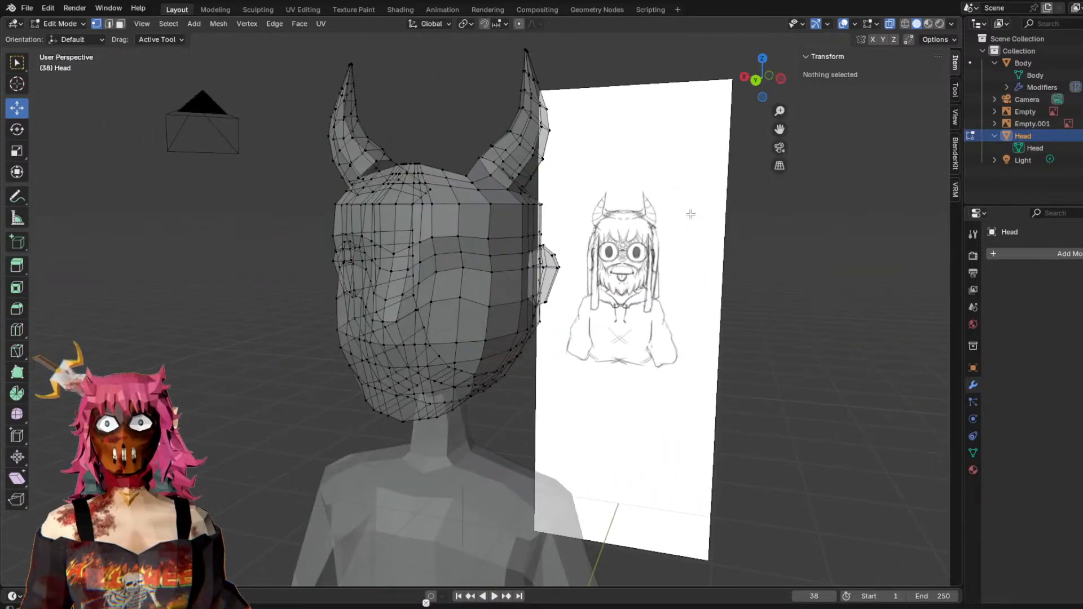
pyautogui.moveTo(677, 271); pyautogui.dragTo(739, 273, button='middle')
pyautogui.scroll(-4, 739, 274)
pyautogui.moveTo(801, 290)
pyautogui.mouseDown(button='middle')
pyautogui.moveTo(590, 289)
pyautogui.moveTo(695, 267)
pyautogui.mouseUp(button='middle')
pyautogui.scroll(4, 709, 293)
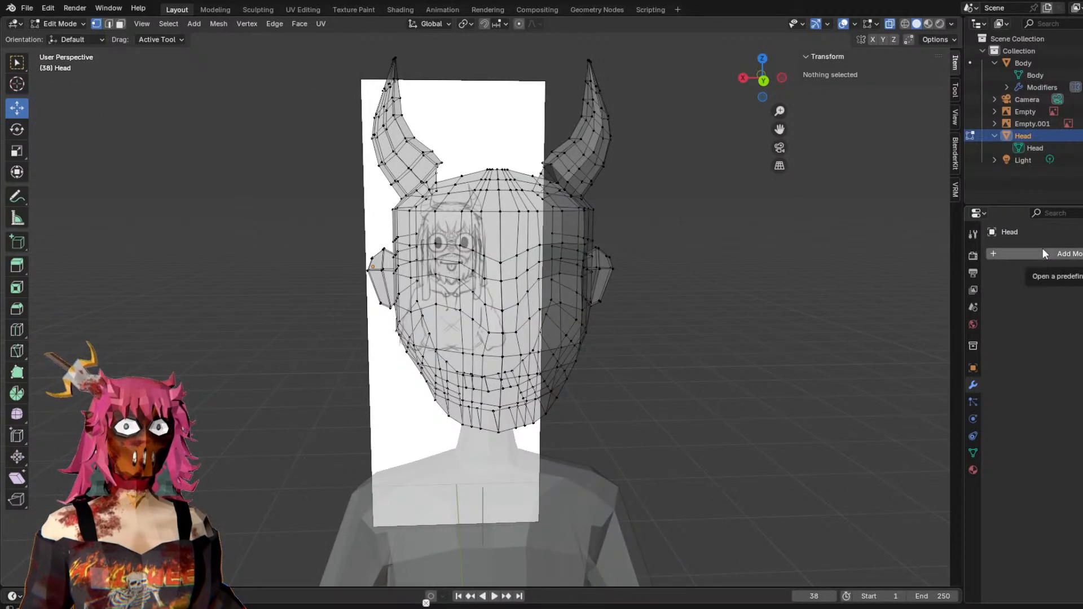
pyautogui.moveTo(632, 286)
pyautogui.mouseDown(button='middle')
pyautogui.moveTo(709, 271)
pyautogui.moveTo(651, 273)
pyautogui.mouseUp(button='middle')
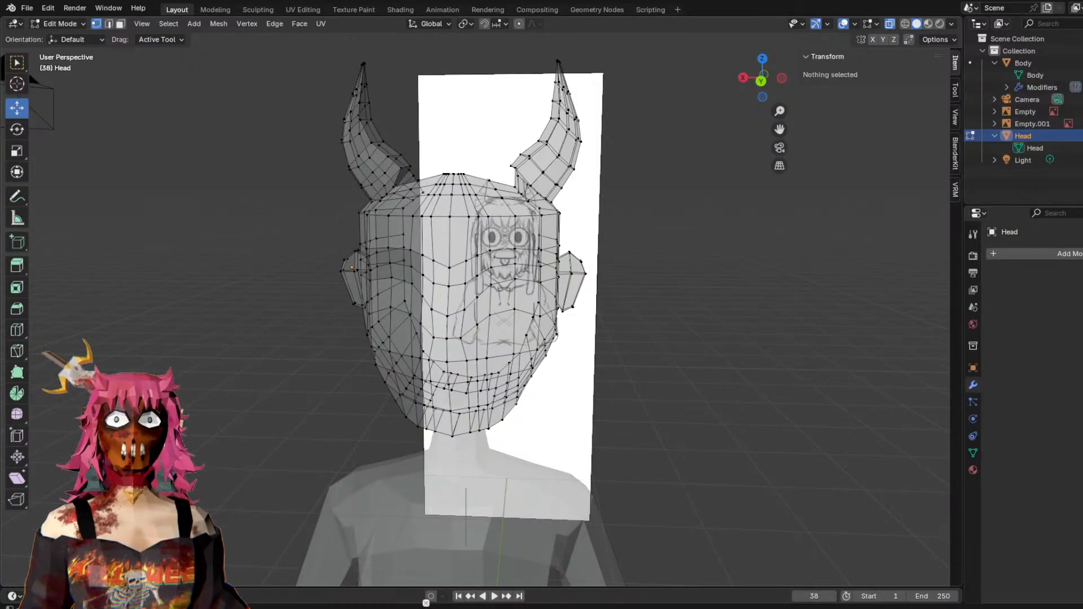
pyautogui.moveTo(711, 412)
pyautogui.mouseDown(button='middle')
pyautogui.moveTo(778, 415)
pyautogui.moveTo(725, 419)
pyautogui.moveTo(670, 372)
pyautogui.moveTo(626, 364)
pyautogui.mouseUp(button='middle')
pyautogui.scroll(3, 555, 347)
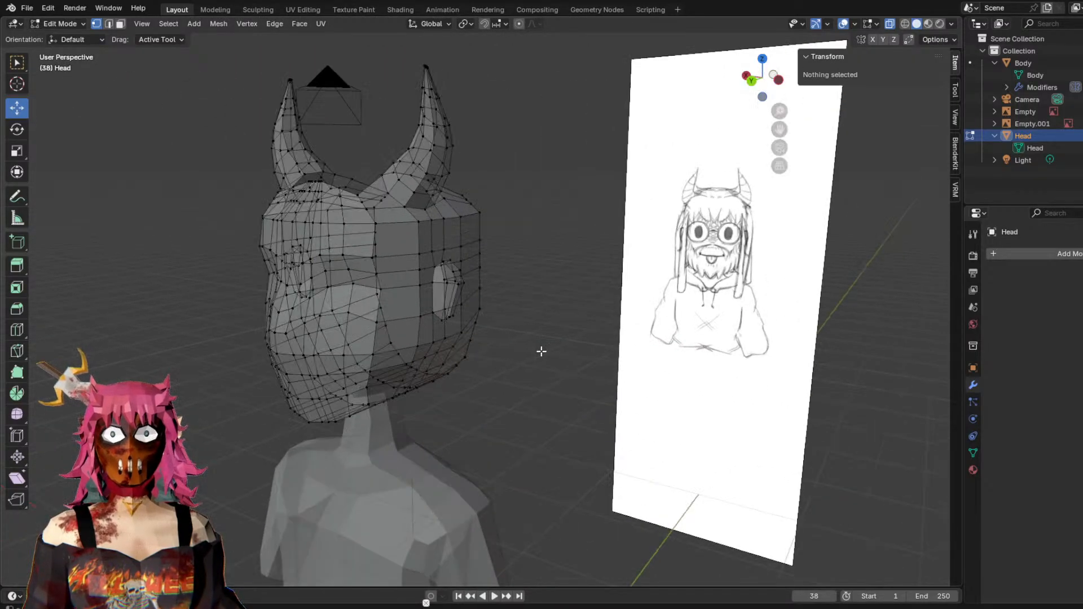
pyautogui.moveTo(539, 351); pyautogui.dragTo(581, 349, button='middle')
pyautogui.keyDown('shift'); pyautogui.moveTo(640, 373); pyautogui.dragTo(626, 298, button='middle'); pyautogui.keyUp('shift')
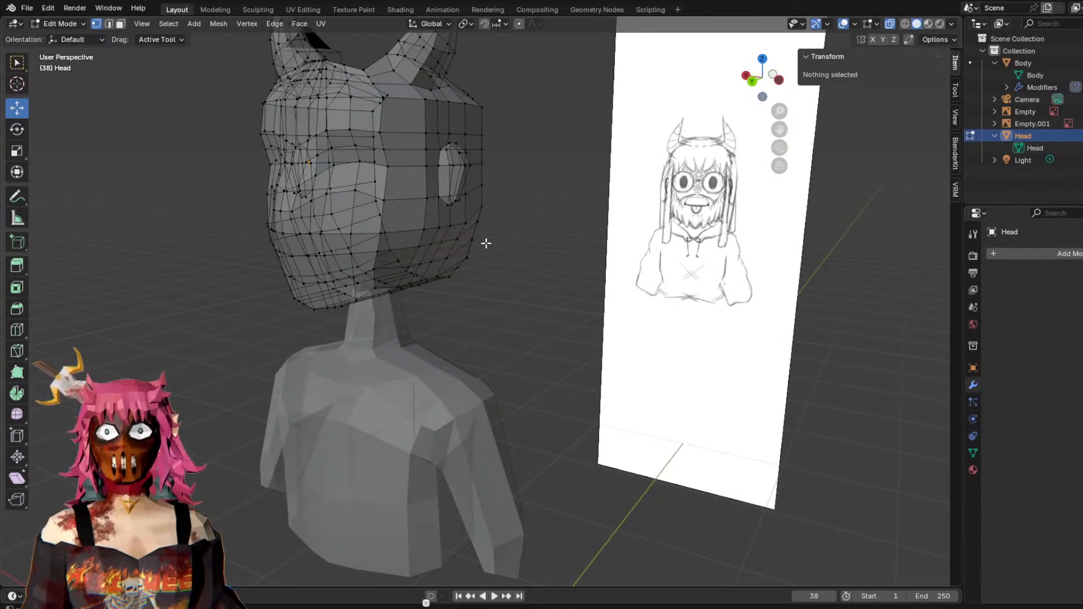
pyautogui.moveTo(486, 241); pyautogui.dragTo(601, 223, button='middle')
pyautogui.moveTo(563, 258); pyautogui.dragTo(603, 258, button='middle')
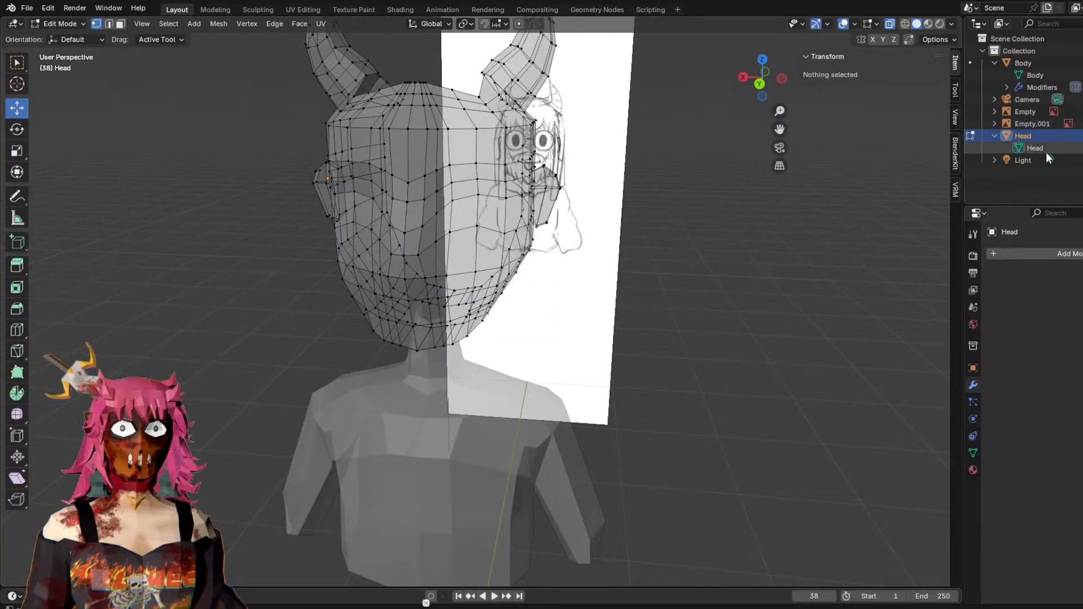
# Toggle the visibility of the Head object and leave both Head and Body hidden.
pyautogui.click(1082, 136)
pyautogui.moveTo(563, 202); pyautogui.dragTo(597, 310, button='middle')
pyautogui.scroll(-1, 597, 309)
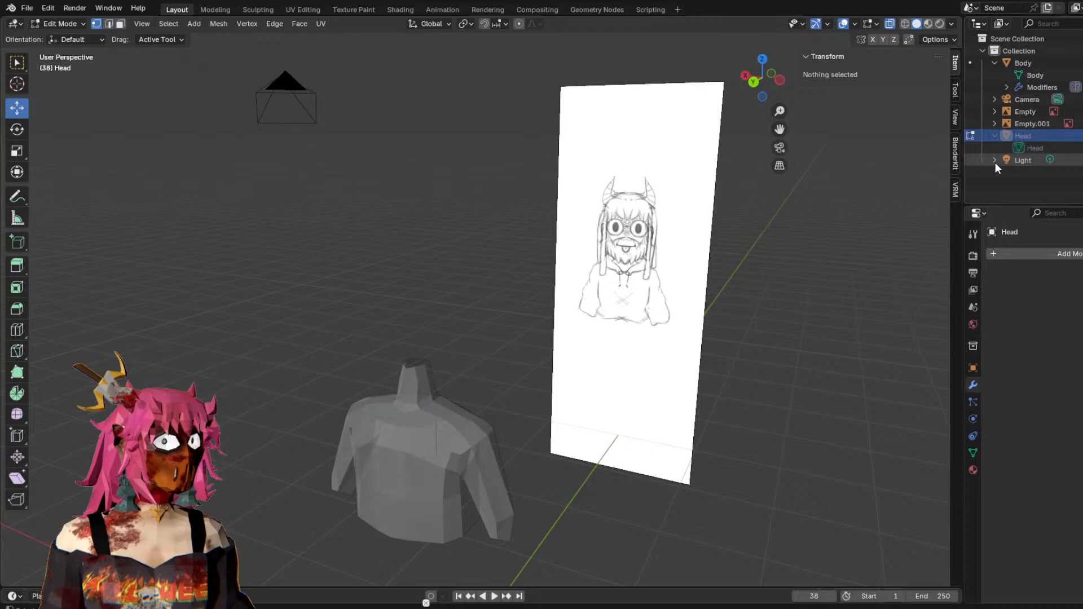
pyautogui.click(994, 136)
pyautogui.click(994, 136)
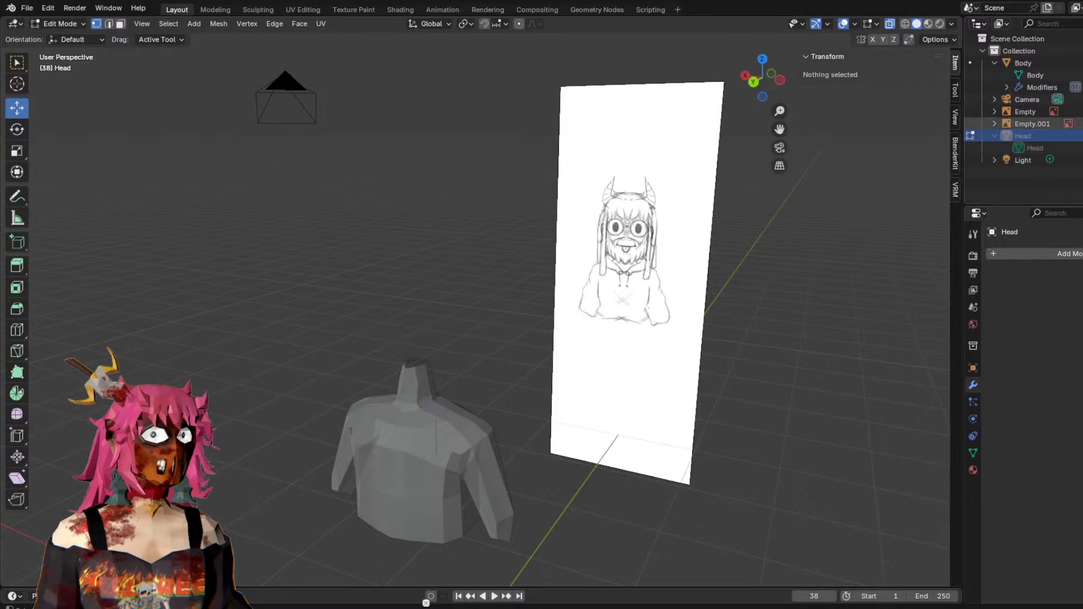
pyautogui.click(1082, 136)
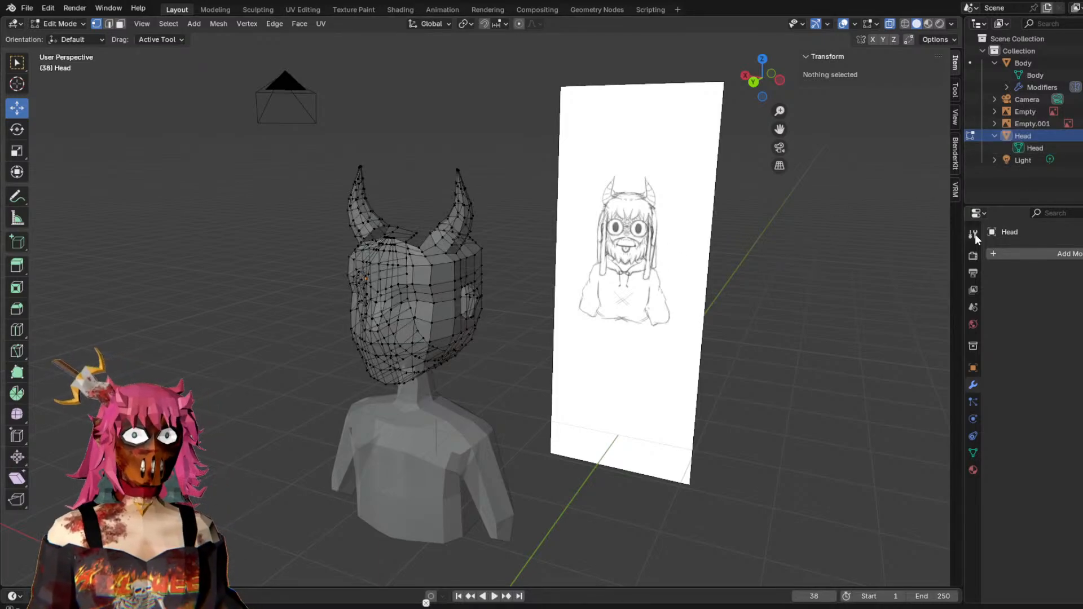
pyautogui.moveTo(621, 274)
pyautogui.mouseDown(button='middle')
pyautogui.moveTo(702, 313)
pyautogui.moveTo(663, 178)
pyautogui.moveTo(660, 232)
pyautogui.mouseUp(button='middle')
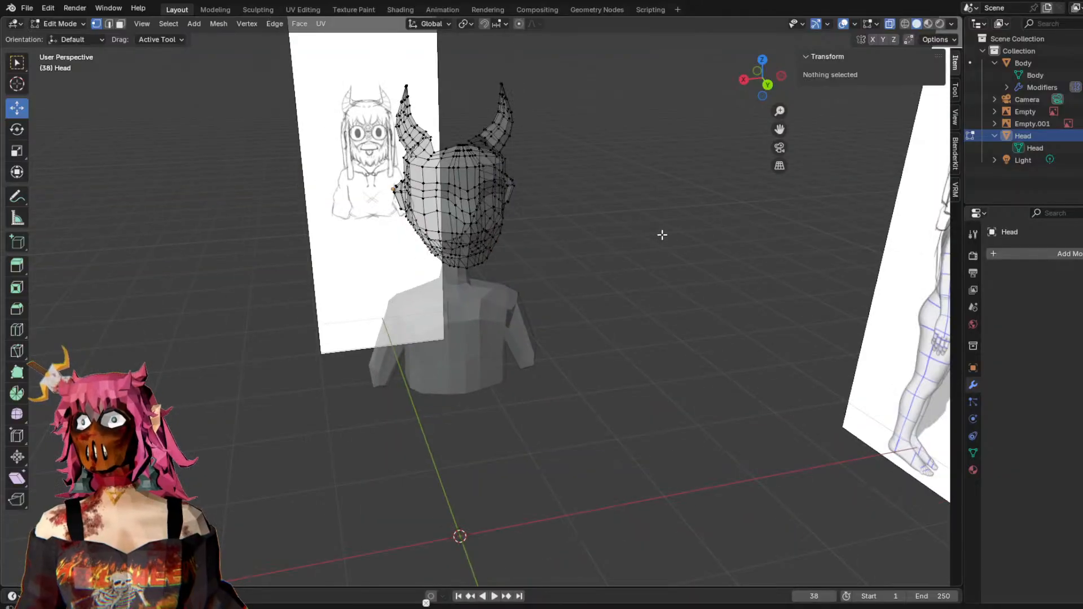
pyautogui.click(1082, 136)
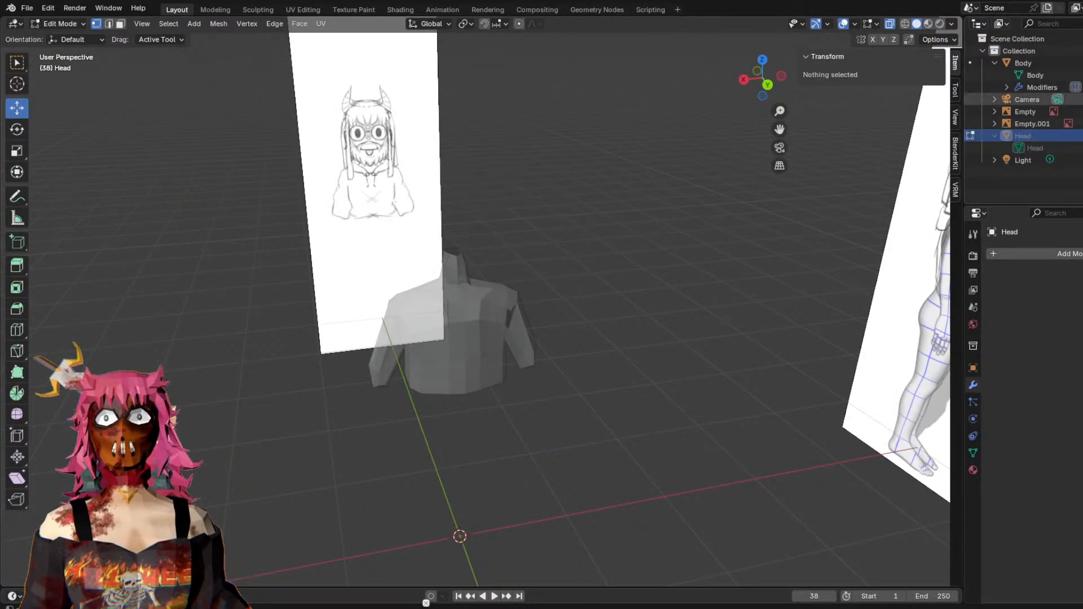
pyautogui.click(1082, 63)
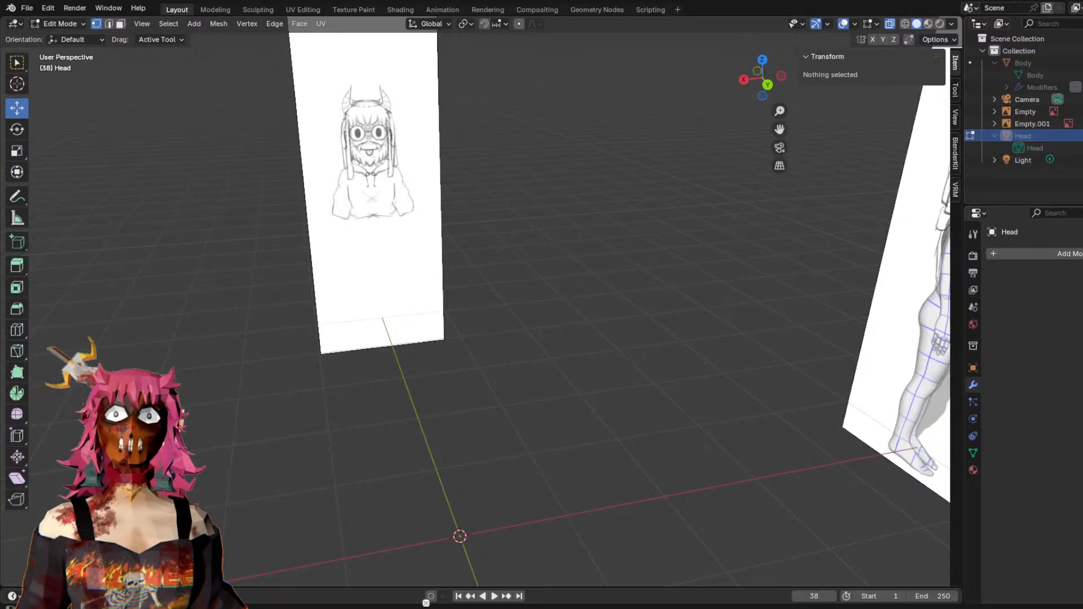
# Try adding a cube in Edit Mode, show the Head object again to compare them, and undo the cube.
pyautogui.click(198, 23)
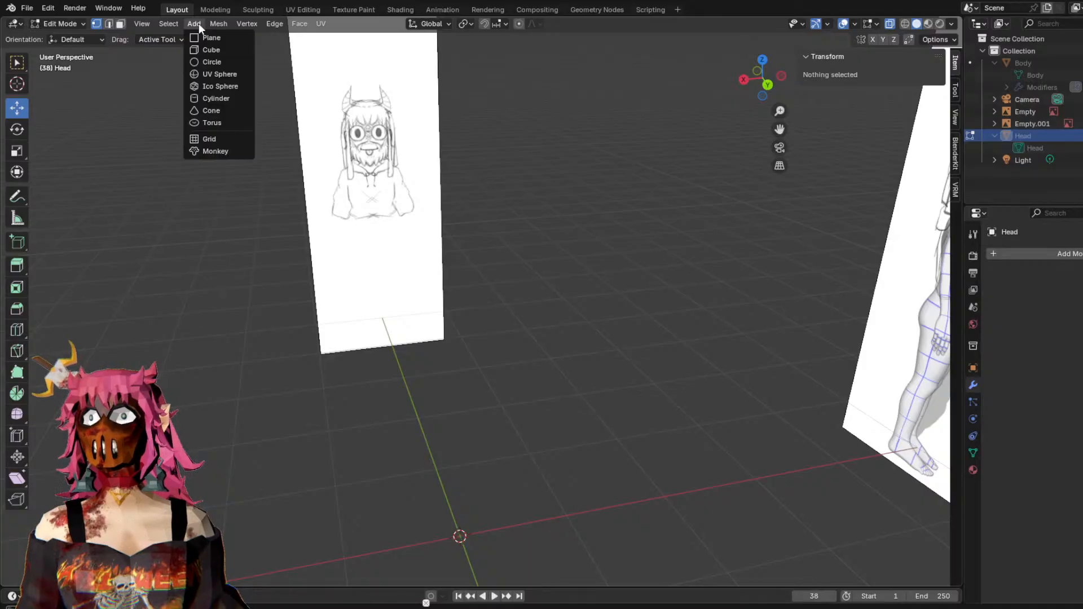
pyautogui.click(210, 48)
pyautogui.moveTo(490, 297); pyautogui.dragTo(642, 279, button='middle')
pyautogui.click(1081, 136)
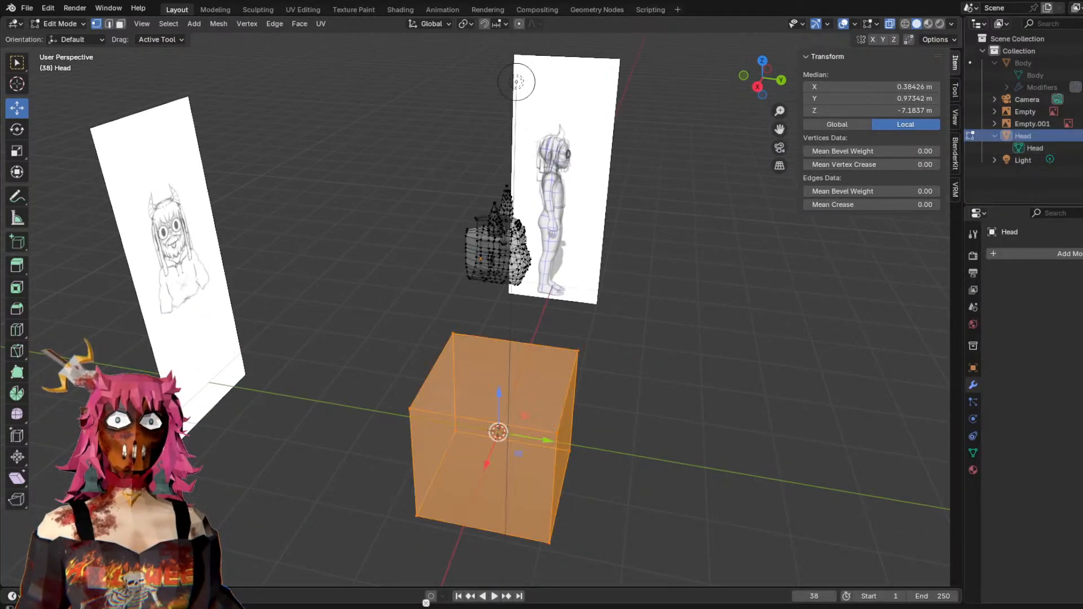
pyautogui.hotkey('ctrl', 'z')
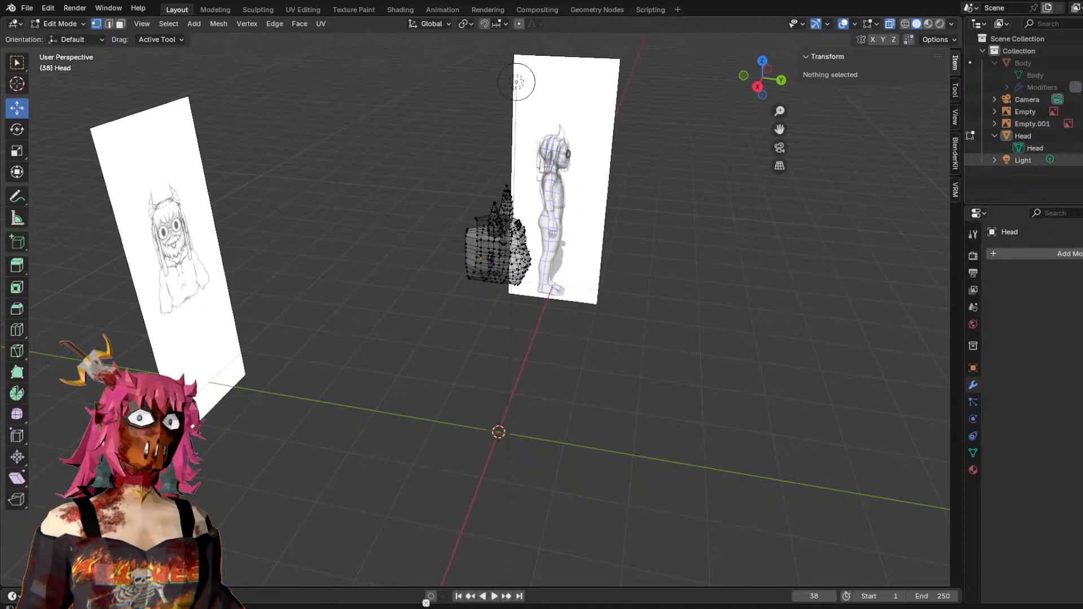
# Hide the Head object in Object Mode and add a new mesh cube.
pyautogui.click(58, 22)
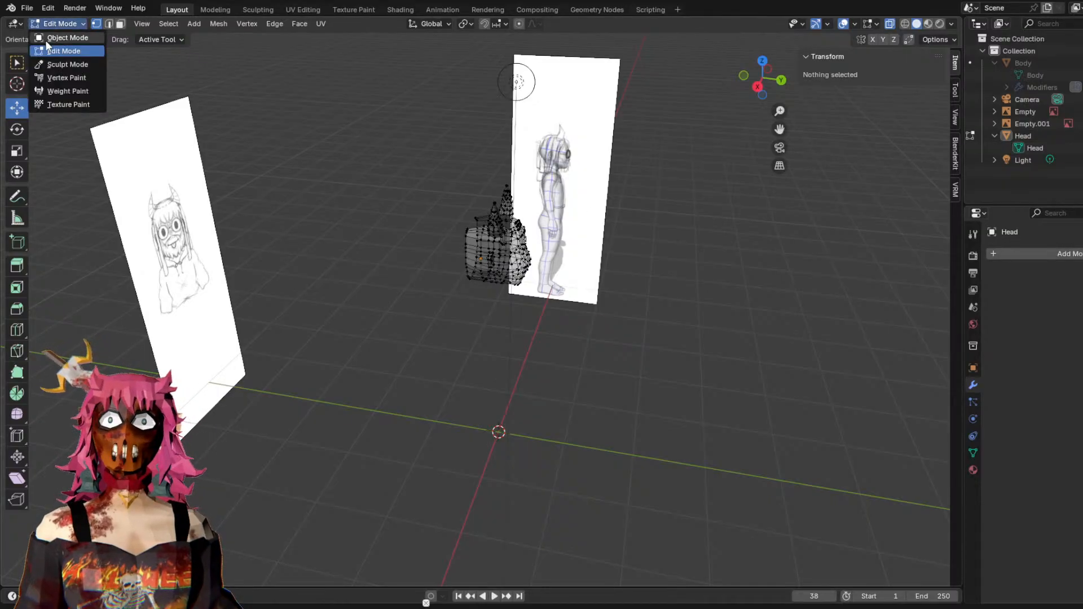
pyautogui.click(84, 39)
pyautogui.moveTo(648, 292); pyautogui.dragTo(761, 271, button='middle')
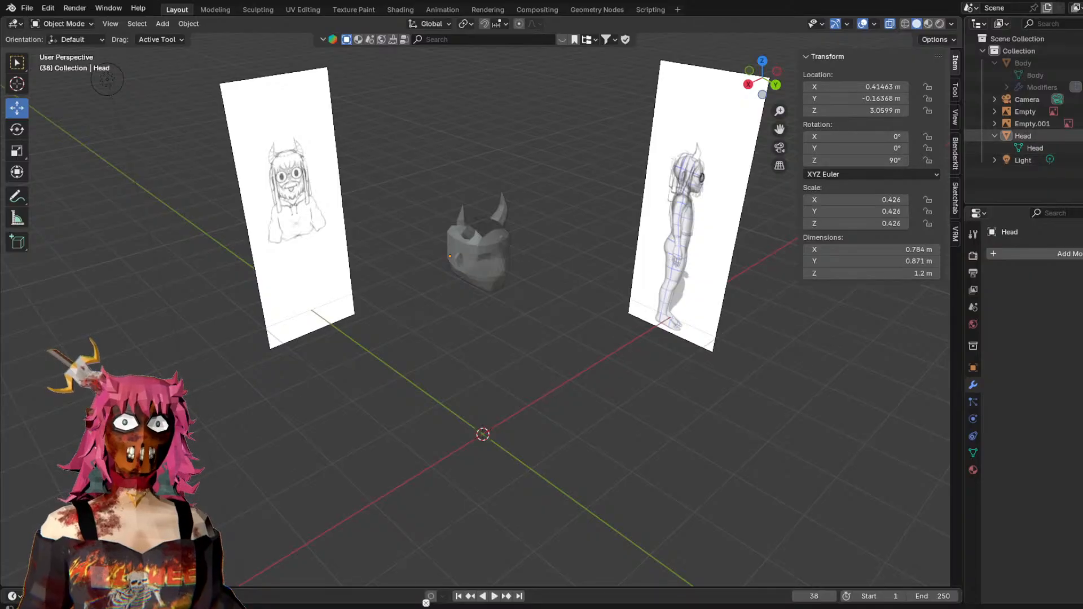
pyautogui.press('h')
pyautogui.click(161, 23)
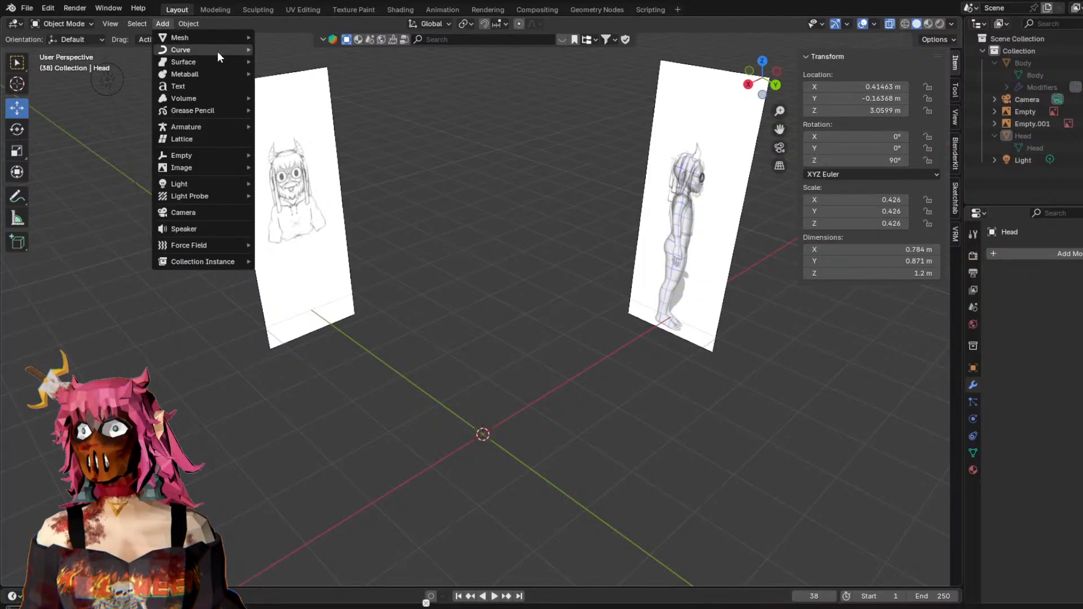
pyautogui.moveTo(229, 38)
pyautogui.click(285, 49)
pyautogui.scroll(5, 568, 345)
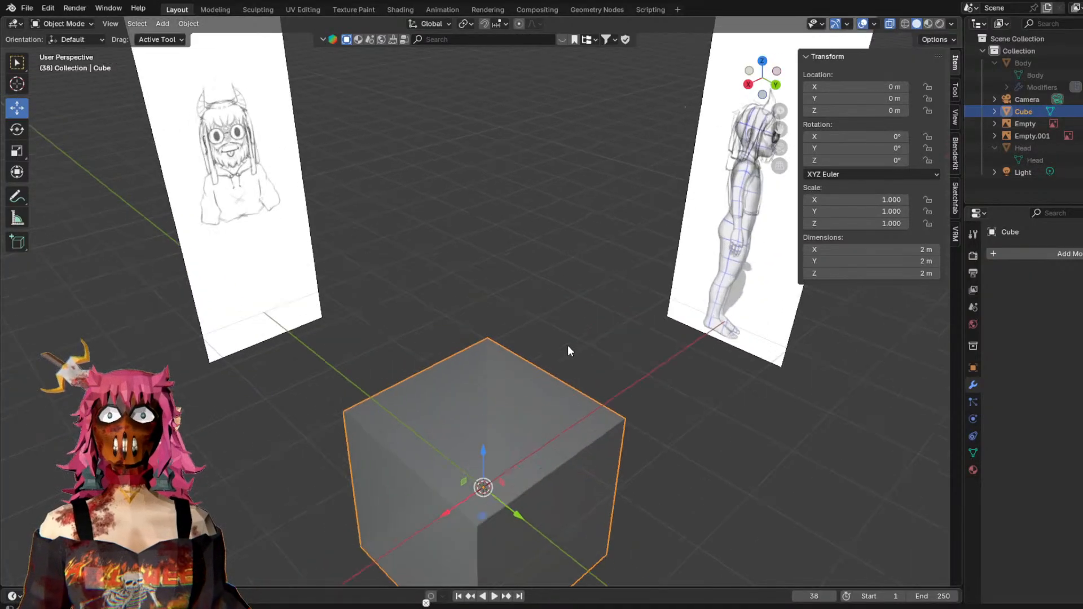
# Raise the cube to the drawn head at about Z 2.74 m and scale it uniformly to about 0.609 in the back view.
pyautogui.moveTo(566, 312); pyautogui.dragTo(425, 485, button='middle')
pyautogui.moveTo(442, 510); pyautogui.dragTo(457, 159)
pyautogui.click(763, 82)
pyautogui.press('s')
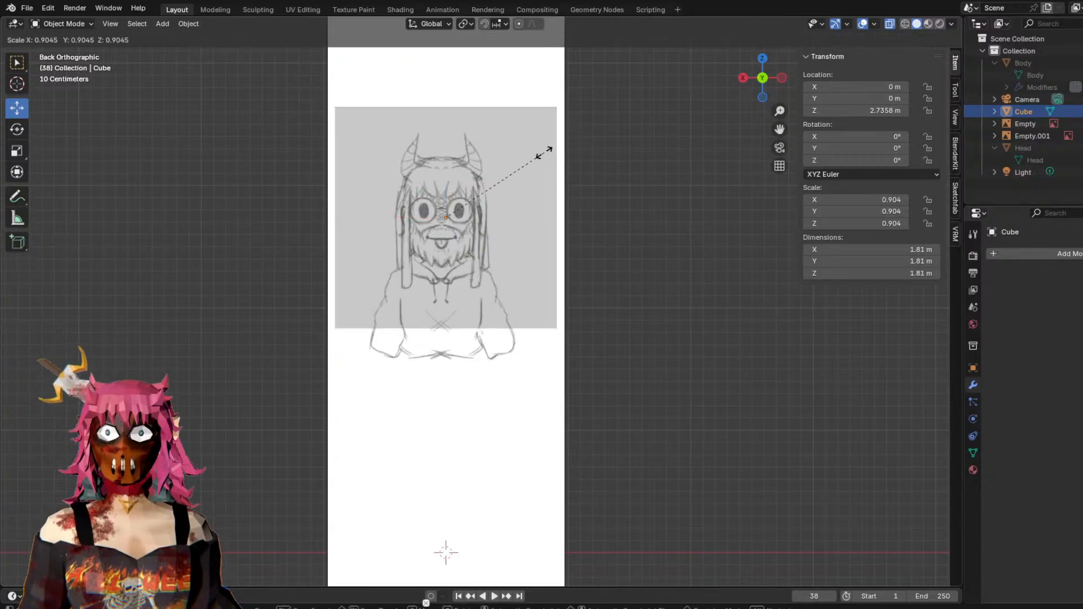
pyautogui.click(508, 168)
pyautogui.scroll(3, 466, 130)
pyautogui.keyDown('shift'); pyautogui.moveTo(530, 109); pyautogui.dragTo(572, 252, button='middle'); pyautogui.keyUp('shift')
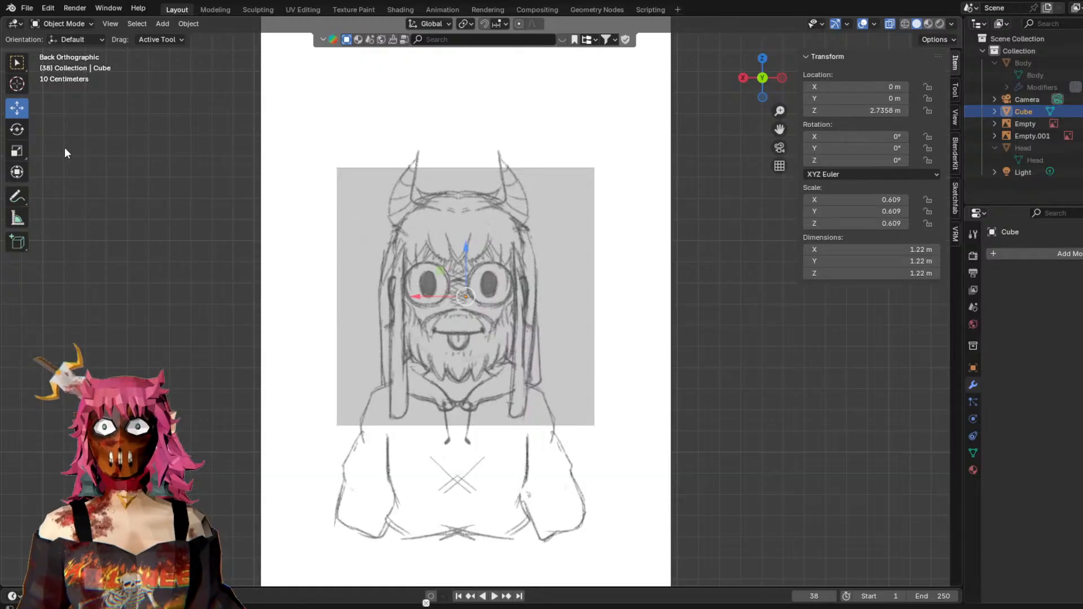
# Nudge the cube slightly to about X 0.009 m, Y 0.011 m, Z 2.73 m and switch it to Edit Mode.
pyautogui.moveTo(553, 252)
pyautogui.mouseDown(button='middle')
pyautogui.moveTo(600, 283)
pyautogui.moveTo(553, 272)
pyautogui.mouseUp(button='middle')
pyautogui.scroll(-3, 553, 272)
pyautogui.moveTo(633, 350); pyautogui.dragTo(631, 351)
pyautogui.moveTo(630, 328)
pyautogui.keyDown('shift'); pyautogui.mouseDown(button='middle')
pyautogui.moveTo(618, 307)
pyautogui.moveTo(628, 316)
pyautogui.mouseUp(button='middle'); pyautogui.keyUp('shift')
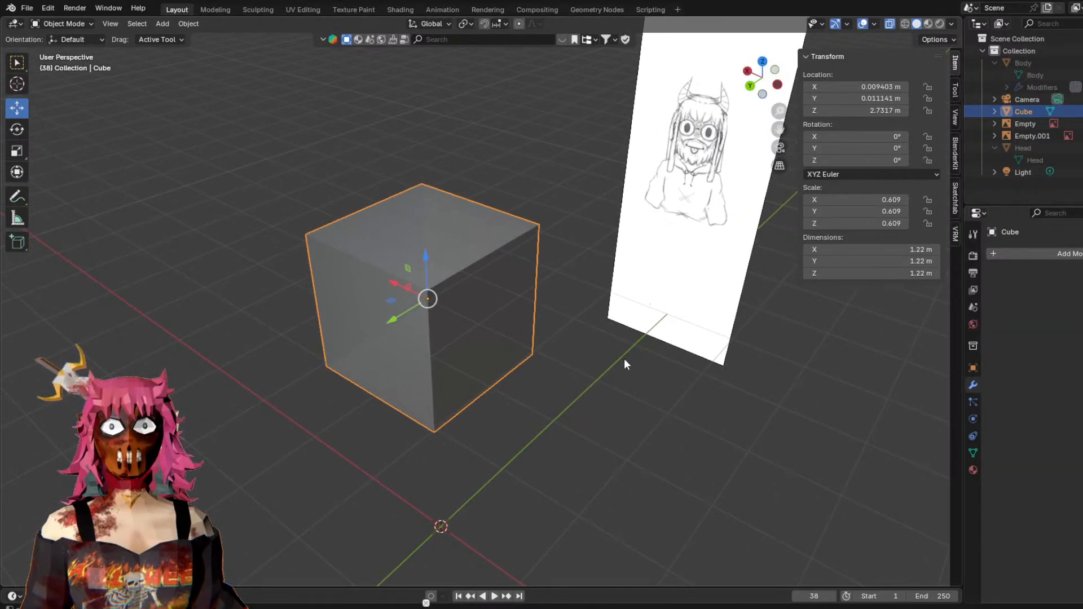
pyautogui.click(617, 468)
pyautogui.moveTo(617, 469); pyautogui.dragTo(579, 414, button='middle')
pyautogui.click(60, 23)
pyautogui.click(55, 45)
pyautogui.click(60, 23)
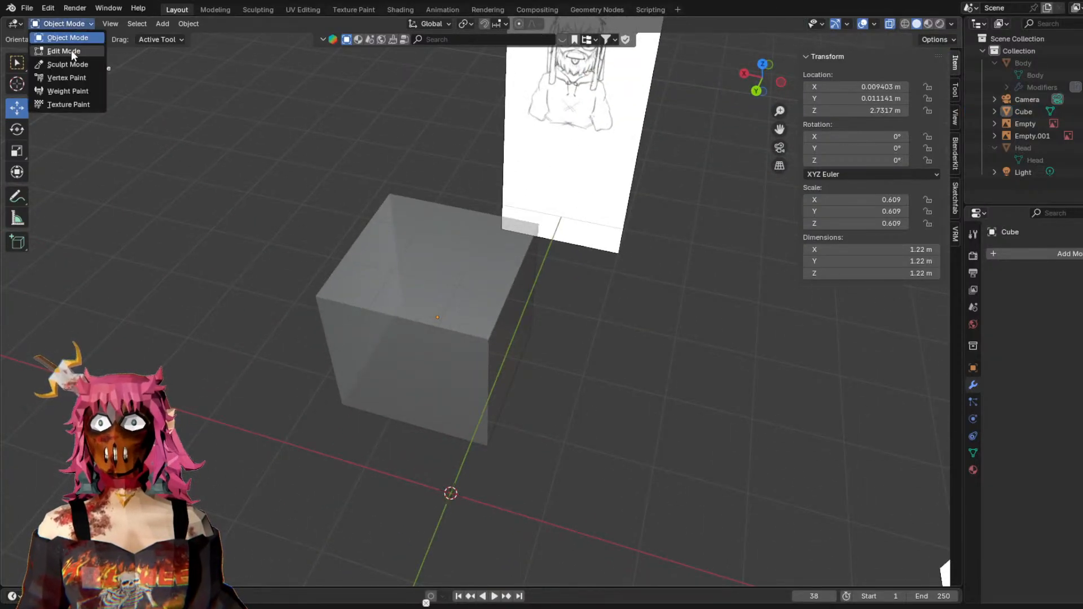
pyautogui.click(71, 50)
# Try extruding the cube's negative X side face outward, and remove the extruded vertices again.
pyautogui.click(641, 365)
pyautogui.press('c')
pyautogui.moveTo(500, 434); pyautogui.dragTo(537, 329)
pyautogui.rightClick(536, 328)
pyautogui.rightClick(489, 327)
pyautogui.press('Escape')
pyautogui.press('e')
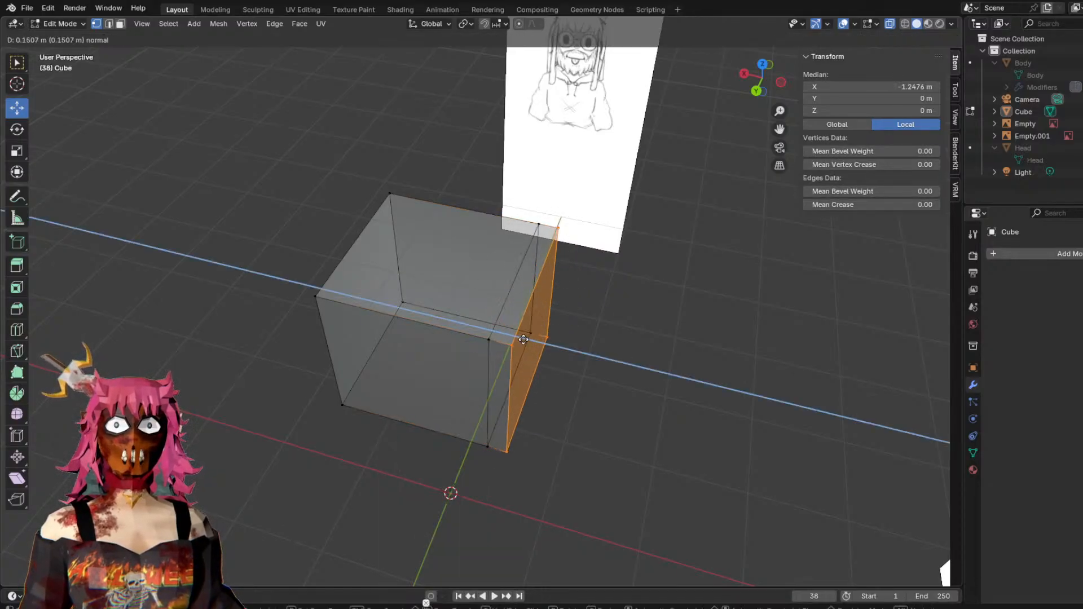
pyautogui.click(583, 339)
pyautogui.rightClick(597, 362)
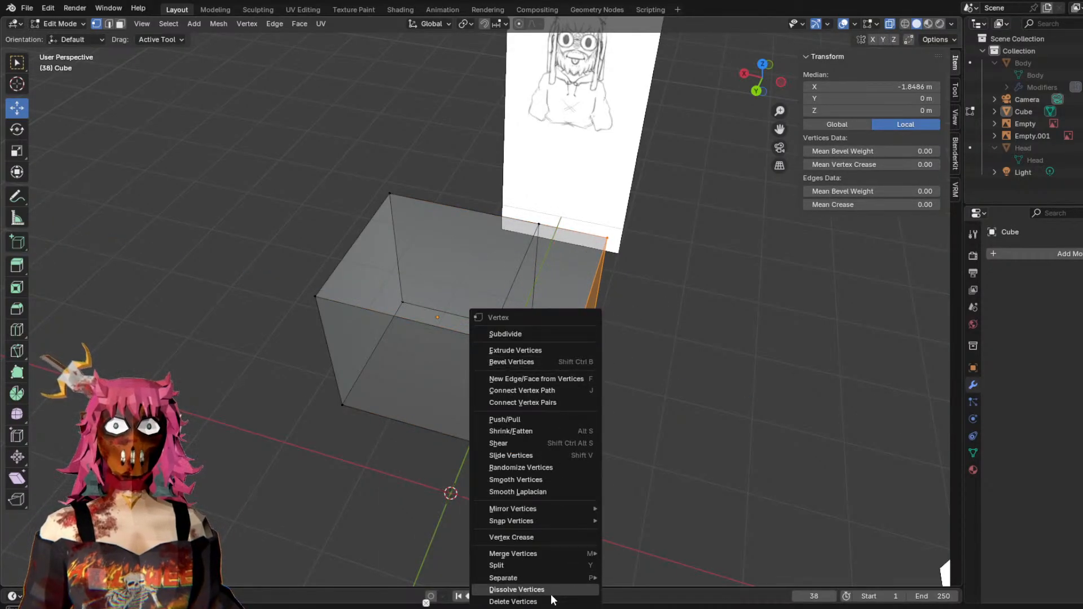
pyautogui.click(551, 593)
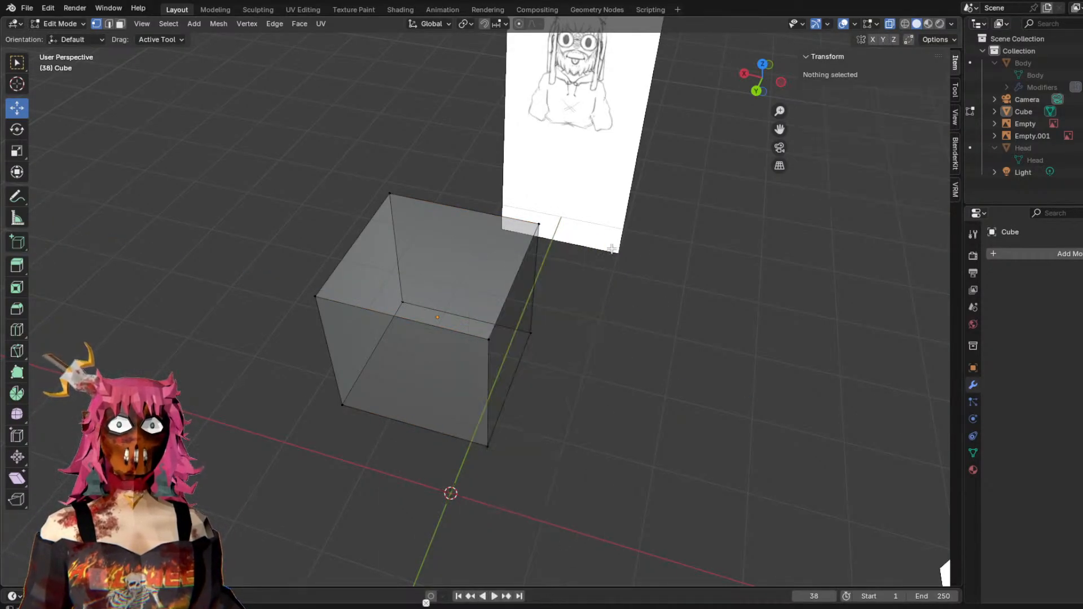
# Select all of the cube's vertices and add a Mirror modifier on the X axis.
pyautogui.moveTo(612, 249)
pyautogui.mouseDown(button='middle')
pyautogui.moveTo(581, 220)
pyautogui.moveTo(648, 269)
pyautogui.moveTo(655, 246)
pyautogui.mouseUp(button='middle')
pyautogui.press('c')
pyautogui.moveTo(548, 211); pyautogui.dragTo(505, 406)
pyautogui.press('Escape')
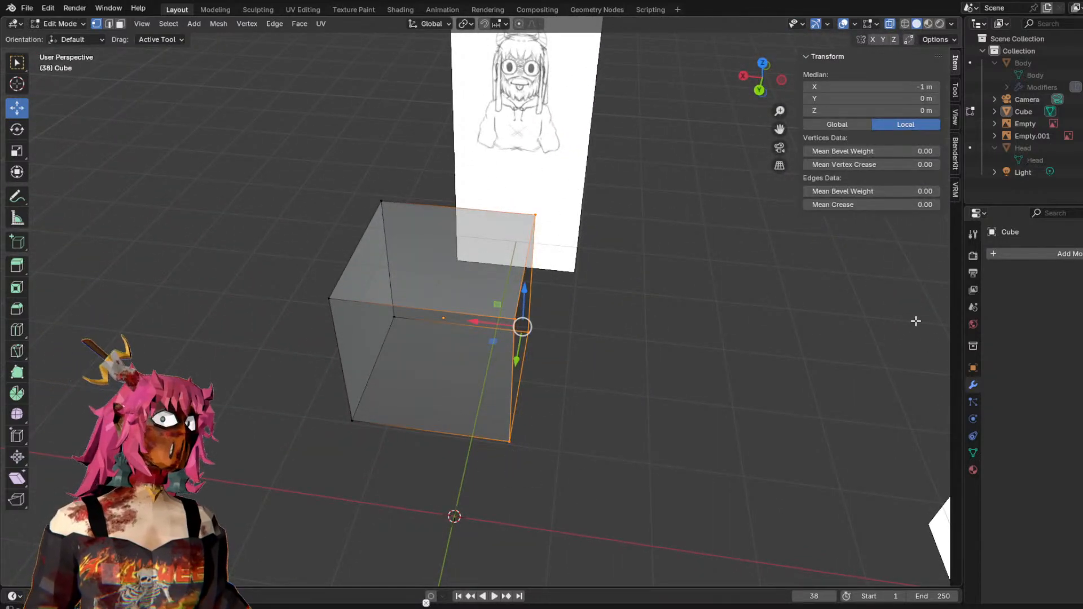
pyautogui.click(1007, 252)
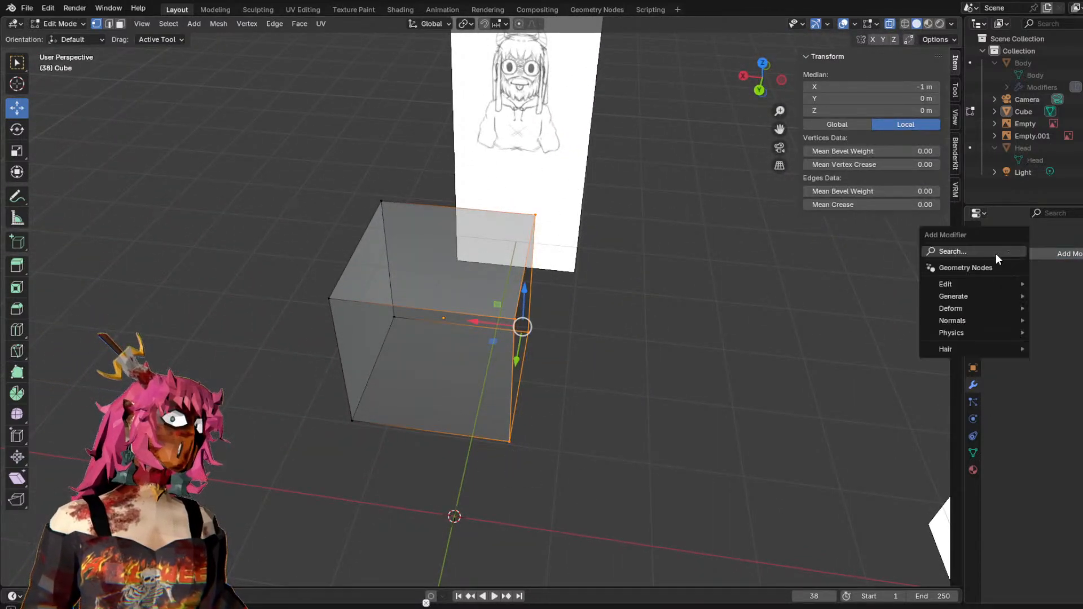
pyautogui.hotkey('alt', 'a')
pyautogui.press('c')
pyautogui.moveTo(550, 262)
pyautogui.mouseDown()
pyautogui.moveTo(331, 286)
pyautogui.moveTo(527, 431)
pyautogui.moveTo(425, 419)
pyautogui.mouseUp()
pyautogui.press('Escape')
pyautogui.click(1010, 256)
pyautogui.click(1009, 256)
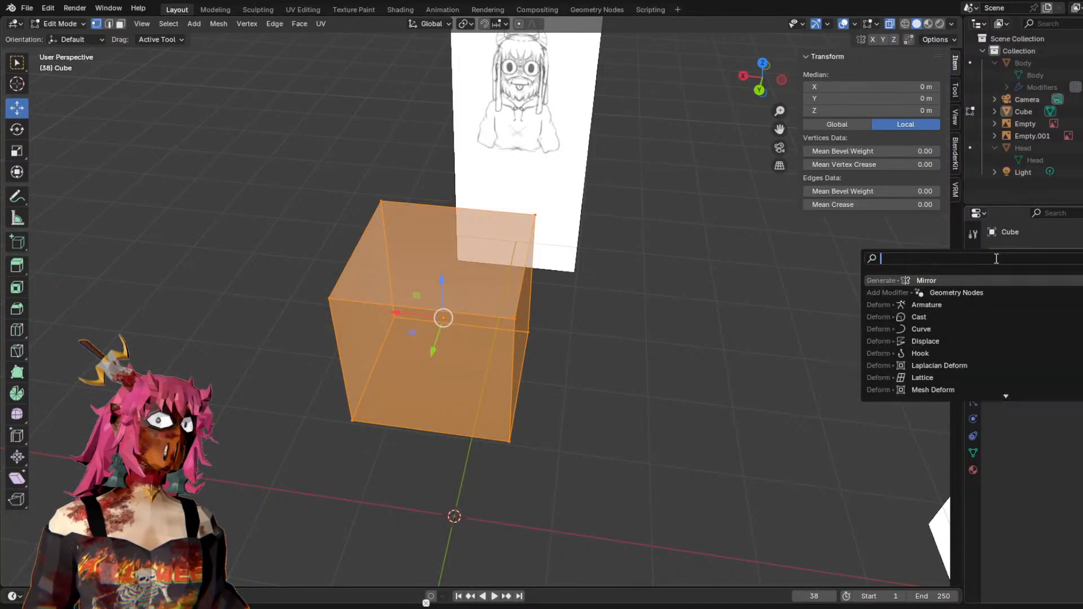
pyautogui.click(934, 281)
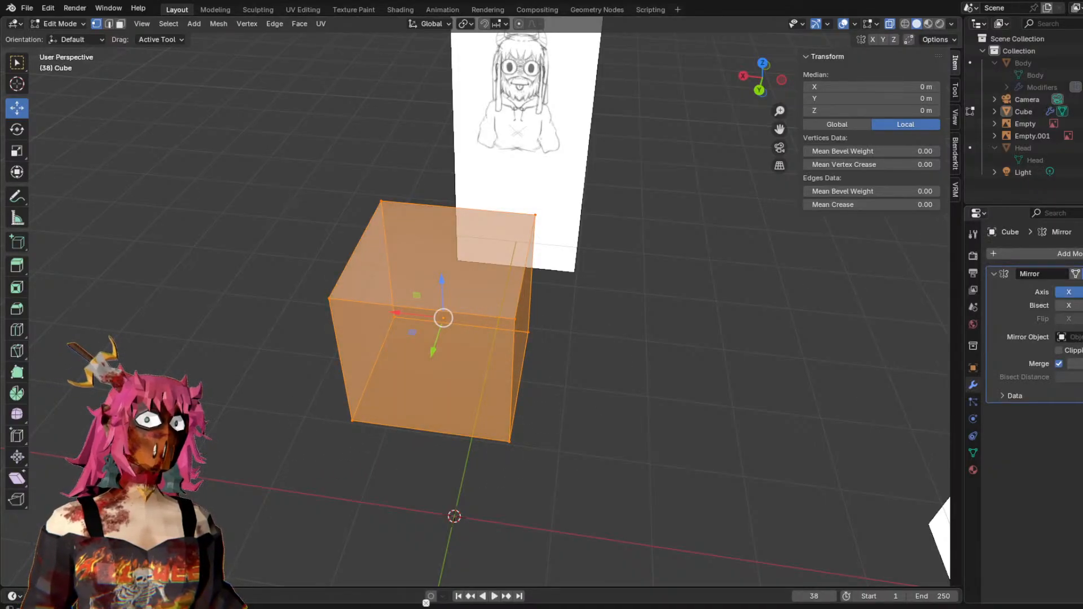
# Try moving the cube's outer side face along the X axis, and undo the move.
pyautogui.hotkey('alt', 'a')
pyautogui.press('c')
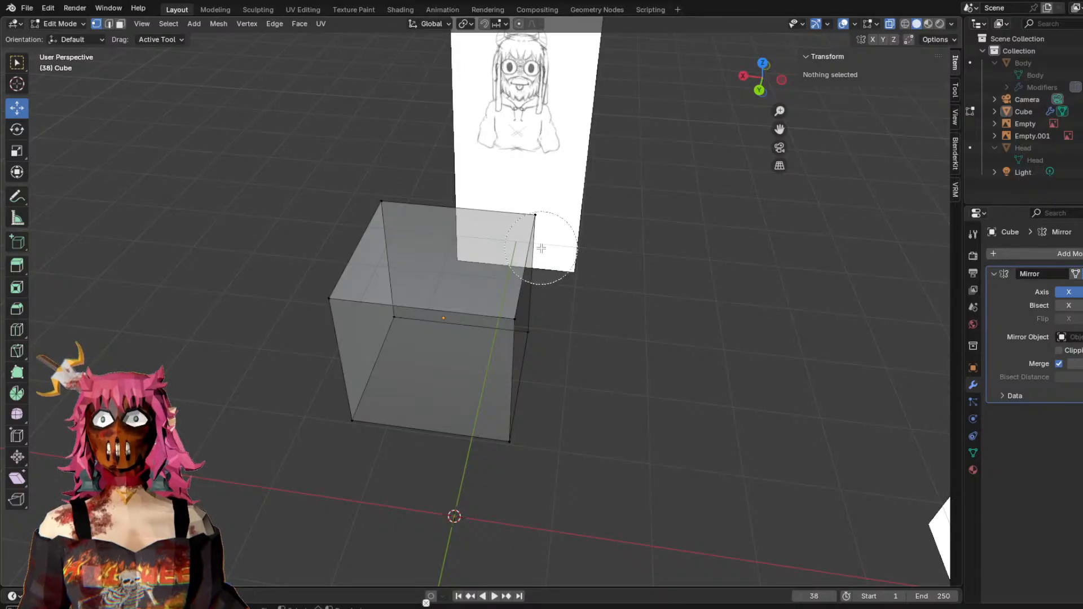
pyautogui.moveTo(499, 271)
pyautogui.mouseDown()
pyautogui.moveTo(334, 360)
pyautogui.moveTo(395, 356)
pyautogui.mouseUp()
pyautogui.press('Escape')
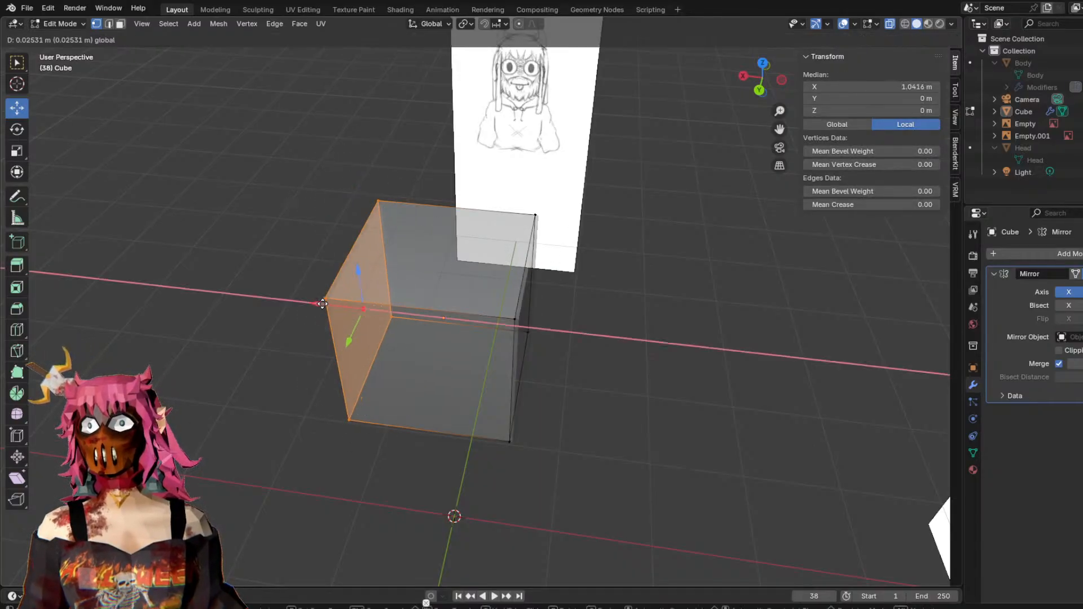
pyautogui.press('g')
pyautogui.press('x')
pyautogui.click(347, 279)
pyautogui.hotkey('ctrl', 'z')
# Move the whole cube mesh along X away from its origin to separate it from its mirrored copy.
pyautogui.moveTo(672, 220); pyautogui.dragTo(658, 368, button='middle')
pyautogui.moveTo(658, 369); pyautogui.dragTo(659, 369)
pyautogui.press('c')
pyautogui.press('Escape')
pyautogui.moveTo(692, 331); pyautogui.dragTo(721, 331, button='middle')
pyautogui.press('c')
pyautogui.moveTo(535, 229); pyautogui.dragTo(532, 276)
pyautogui.press('Escape')
pyautogui.press('a')
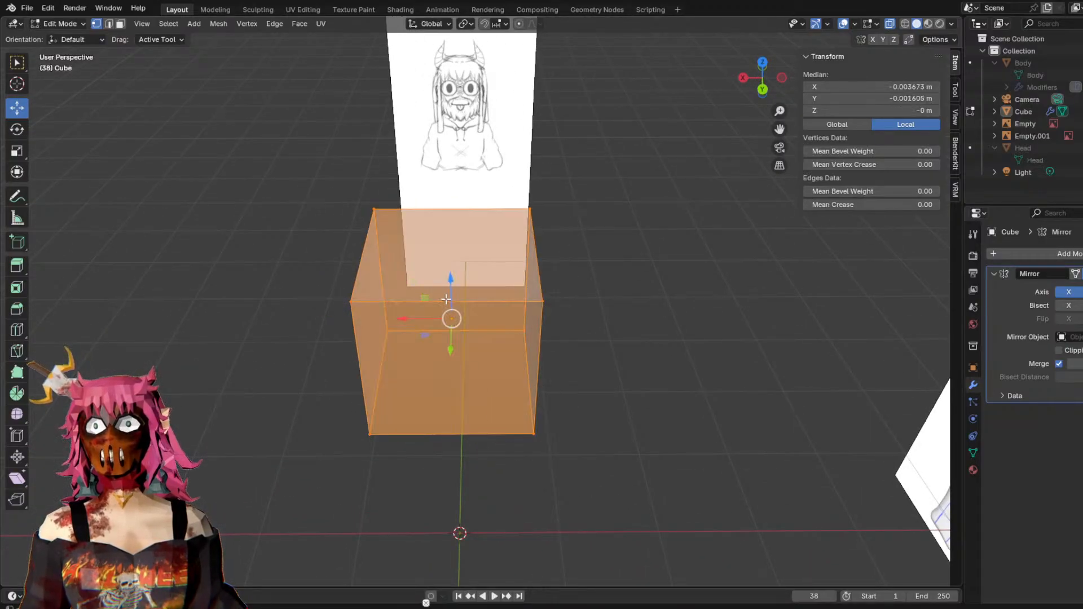
pyautogui.press('g')
pyautogui.press('x')
pyautogui.moveTo(346, 330); pyautogui.dragTo(332, 326)
pyautogui.click(700, 247)
# Enable Clipping on the Mirror modifier and move the mesh along X until its inner side joins the mirrored half.
pyautogui.moveTo(575, 286); pyautogui.dragTo(598, 277, button='middle')
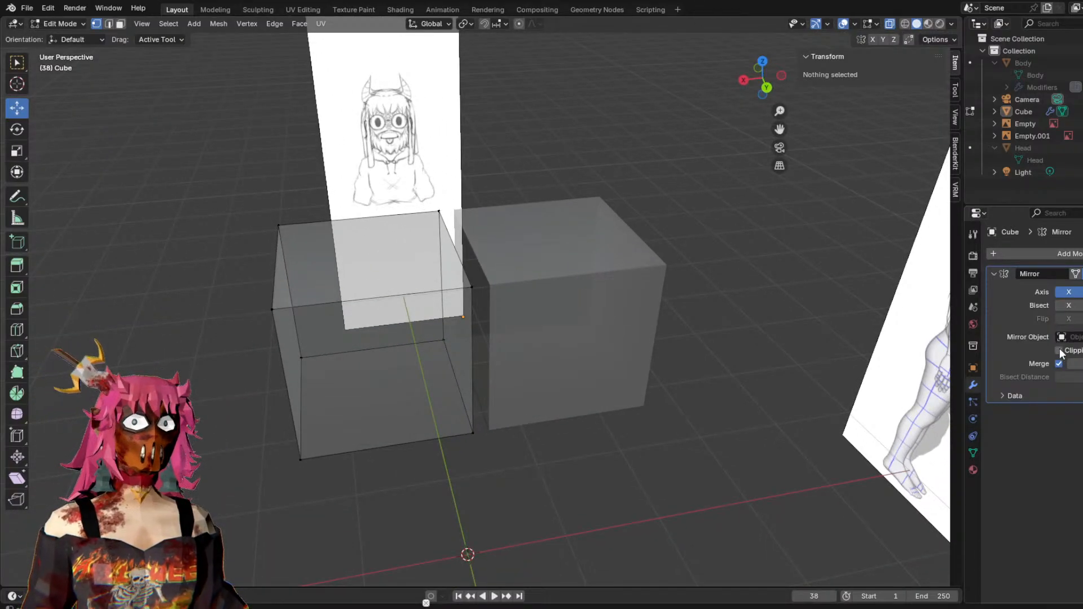
pyautogui.moveTo(648, 238); pyautogui.dragTo(635, 256, button='middle')
pyautogui.press('c')
pyautogui.moveTo(294, 222)
pyautogui.mouseDown()
pyautogui.moveTo(320, 396)
pyautogui.moveTo(374, 411)
pyautogui.moveTo(415, 458)
pyautogui.moveTo(321, 456)
pyautogui.mouseUp()
pyautogui.press('Escape')
pyautogui.moveTo(335, 339); pyautogui.dragTo(626, 301)
pyautogui.moveTo(346, 332)
pyautogui.mouseDown()
pyautogui.moveTo(293, 332)
pyautogui.moveTo(325, 336)
pyautogui.mouseUp()
# Narrow the mirrored box to the drawn head's width in the back view and lower its upper edge to the head top.
pyautogui.moveTo(623, 248); pyautogui.dragTo(606, 207, button='middle')
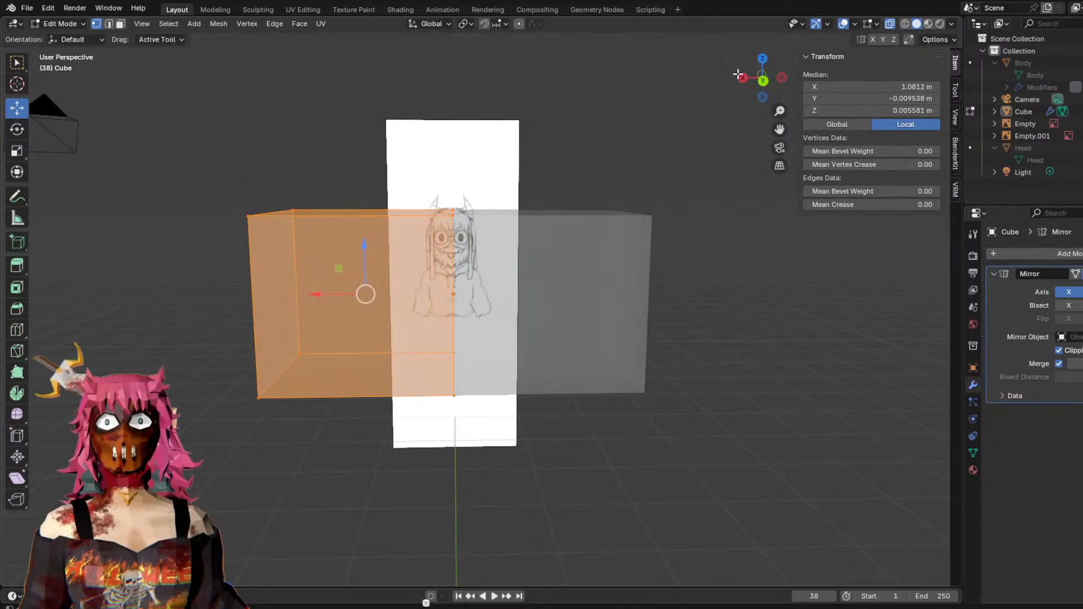
pyautogui.click(765, 81)
pyautogui.moveTo(325, 287); pyautogui.dragTo(445, 291)
pyautogui.click(461, 156)
pyautogui.press('c')
pyautogui.rightClick(467, 184)
pyautogui.moveTo(395, 198)
pyautogui.mouseDown()
pyautogui.moveTo(467, 185)
pyautogui.moveTo(429, 182)
pyautogui.moveTo(429, 169)
pyautogui.mouseUp()
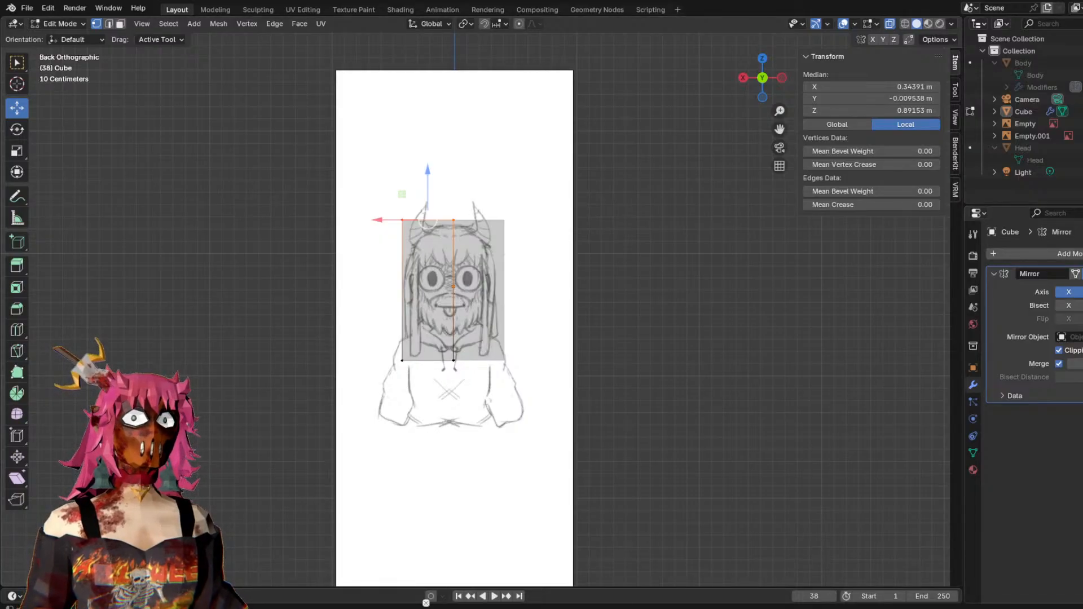
# Move the box's front and back faces inward in the right side view to fit the depth of the drawn head.
pyautogui.moveTo(606, 267); pyautogui.dragTo(656, 277, button='middle')
pyautogui.click(777, 80)
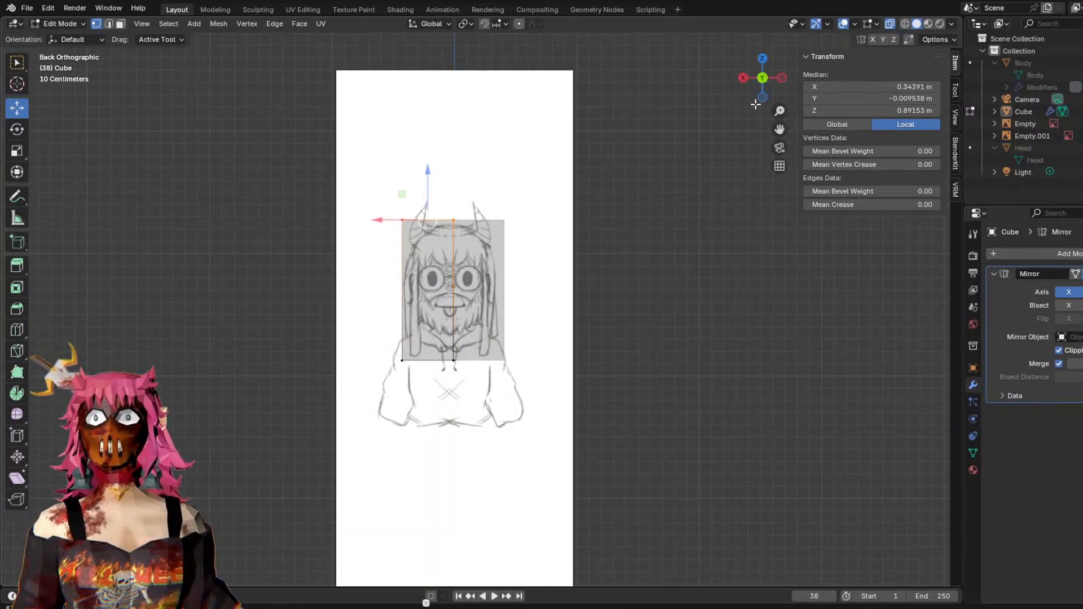
pyautogui.click(782, 79)
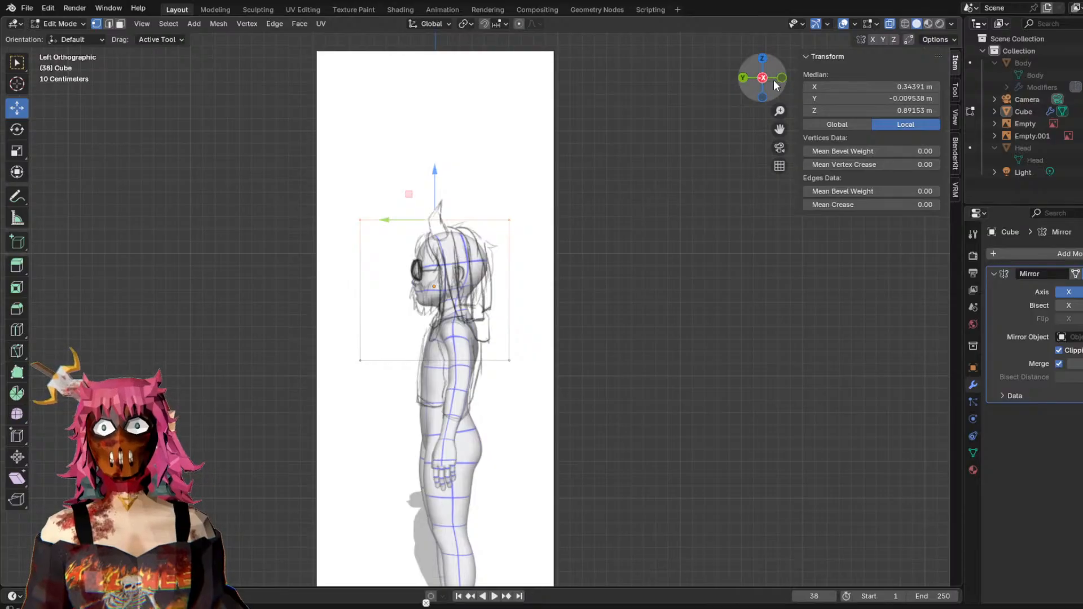
pyautogui.click(763, 79)
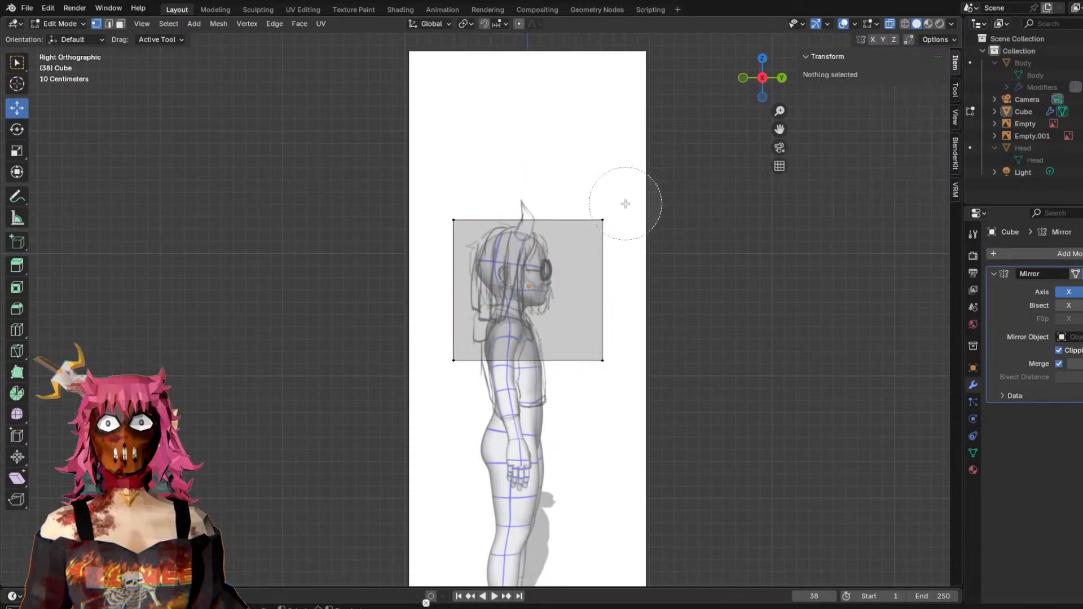
pyautogui.moveTo(646, 298); pyautogui.dragTo(602, 298)
pyautogui.click(430, 192)
pyautogui.moveTo(429, 192); pyautogui.dragTo(473, 387)
pyautogui.moveTo(485, 291); pyautogui.dragTo(494, 293)
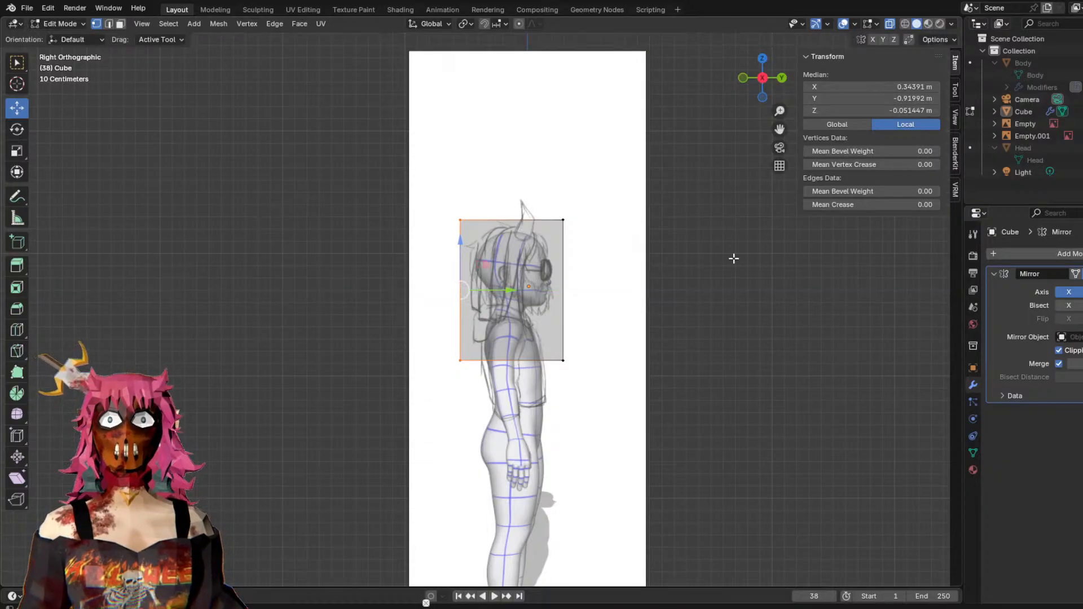
pyautogui.click(734, 258)
# Show the finished Head object to compare it with the box, and hide it again.
pyautogui.moveTo(782, 77); pyautogui.dragTo(603, 228)
pyautogui.moveTo(603, 229); pyautogui.dragTo(649, 238, button='middle')
pyautogui.click(1082, 148)
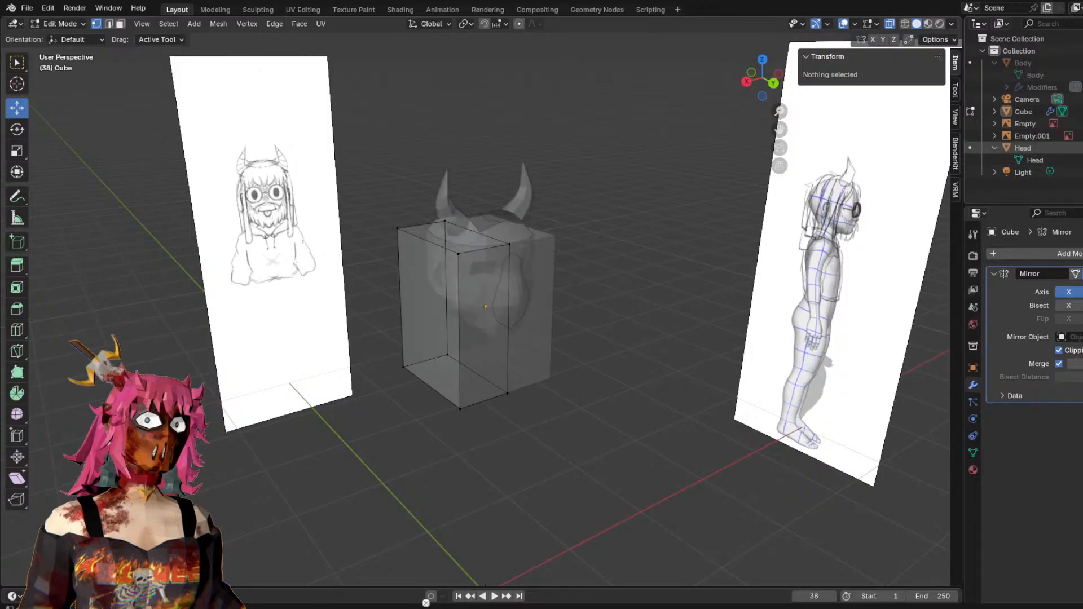
pyautogui.moveTo(728, 213)
pyautogui.mouseDown(button='middle')
pyautogui.moveTo(643, 164)
pyautogui.moveTo(727, 184)
pyautogui.moveTo(716, 199)
pyautogui.mouseUp(button='middle')
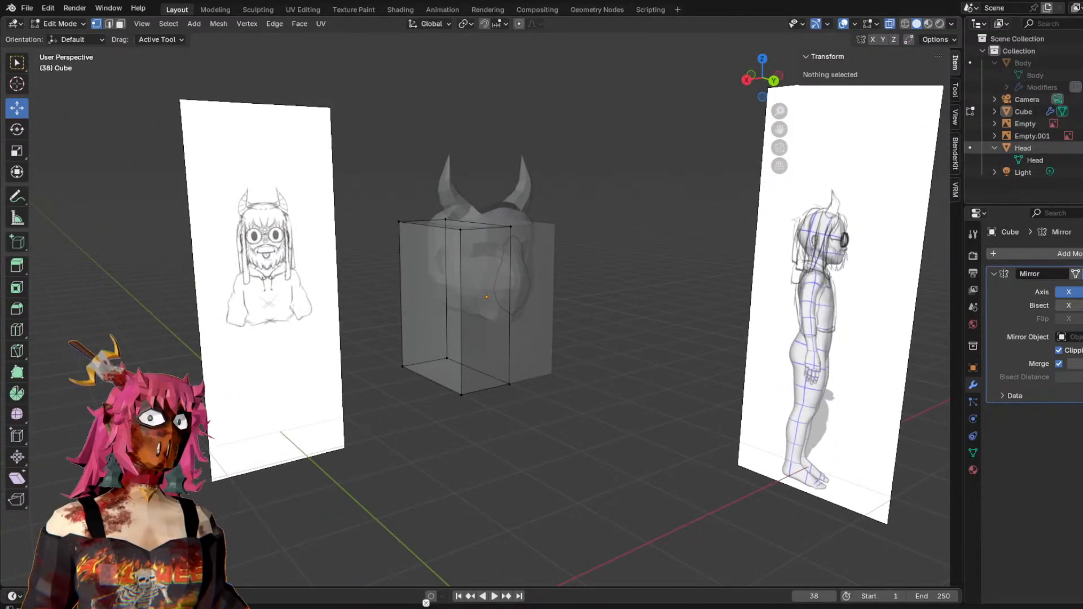
pyautogui.click(1081, 148)
# Add a centred vertical loop cut through the editable half of the box, working from the back view.
pyautogui.scroll(2, 587, 169)
pyautogui.moveTo(642, 160); pyautogui.dragTo(631, 158, button='middle')
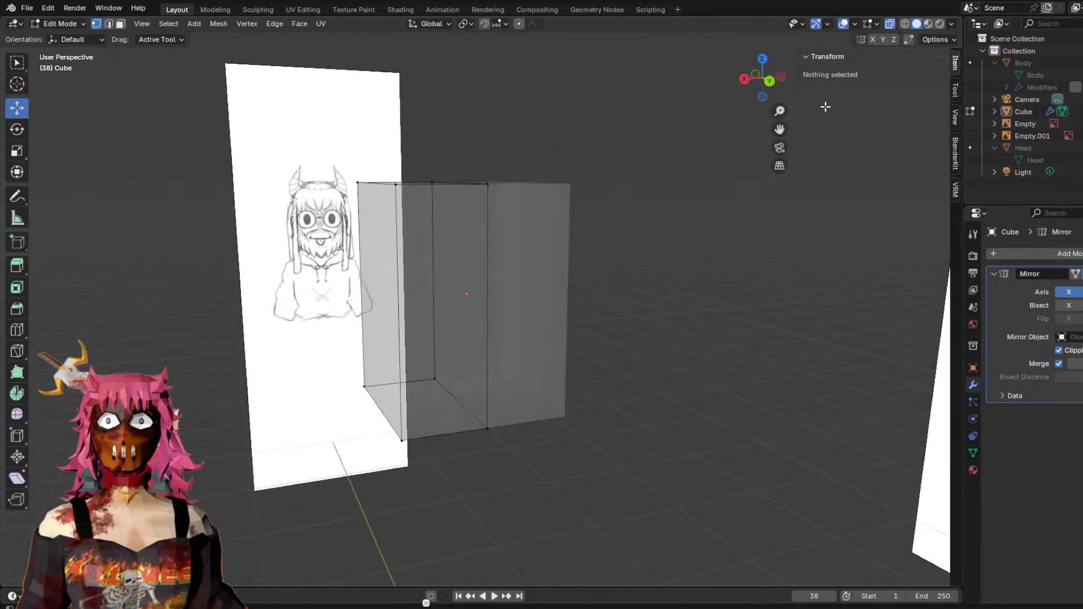
pyautogui.click(773, 84)
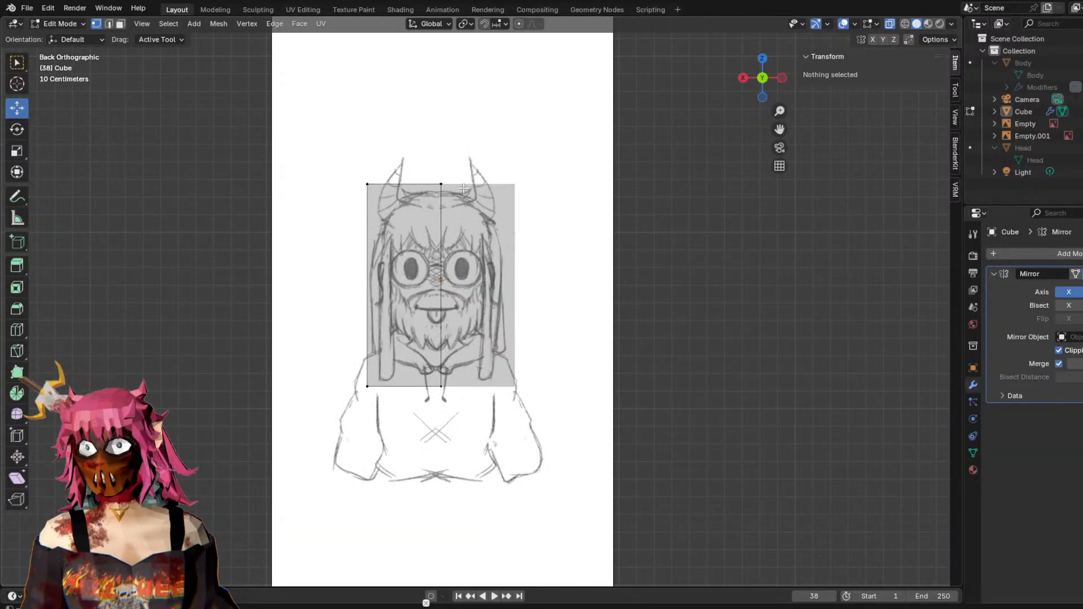
pyautogui.moveTo(547, 203); pyautogui.dragTo(632, 189, button='middle')
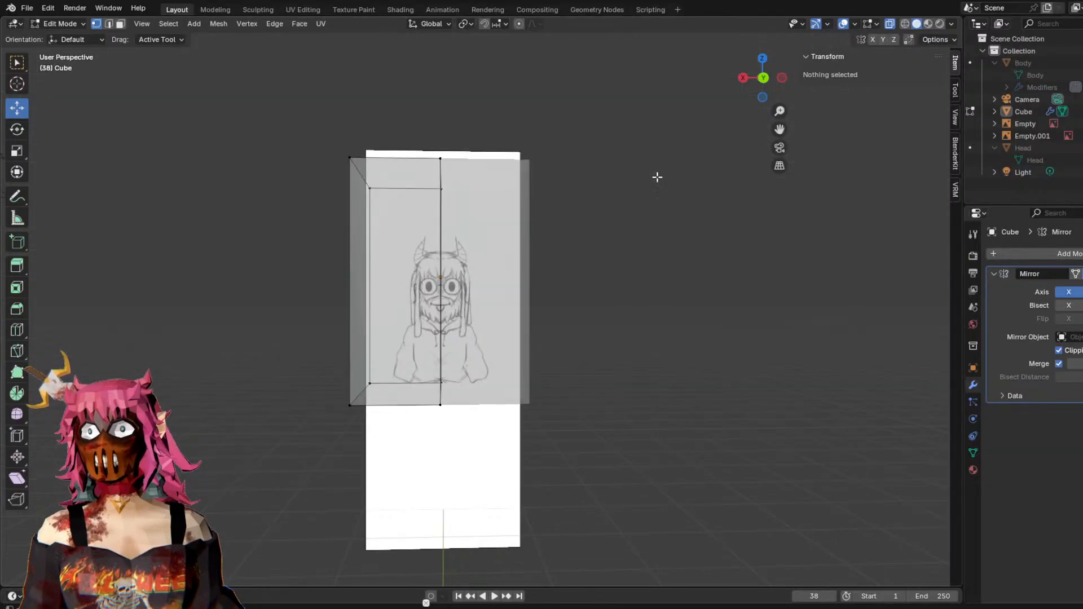
pyautogui.click(765, 82)
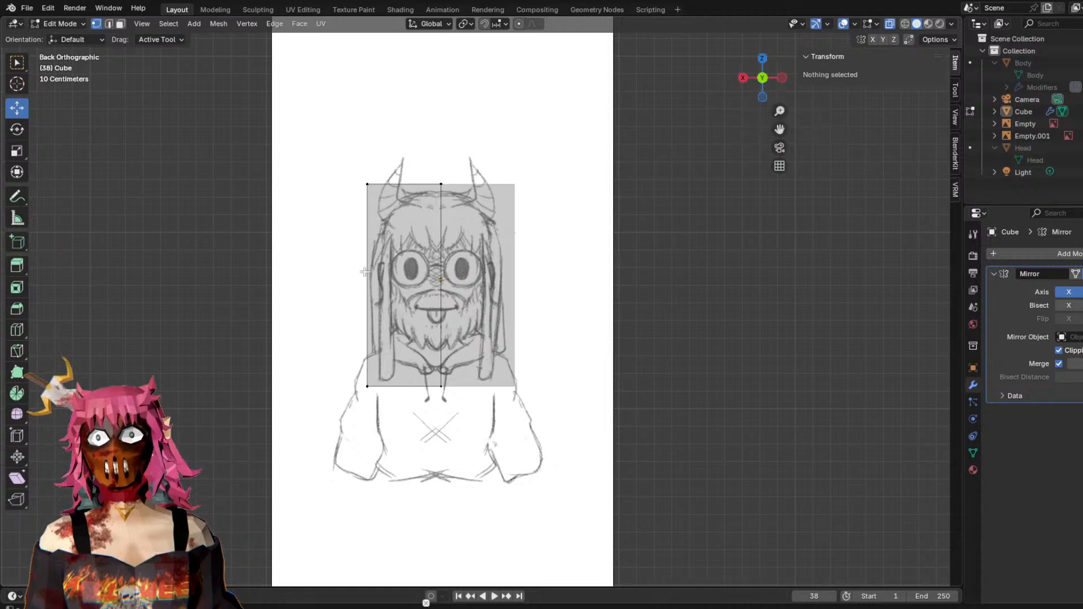
pyautogui.hotkey('ctrl', 'r')
pyautogui.click(415, 184)
pyautogui.rightClick(422, 115)
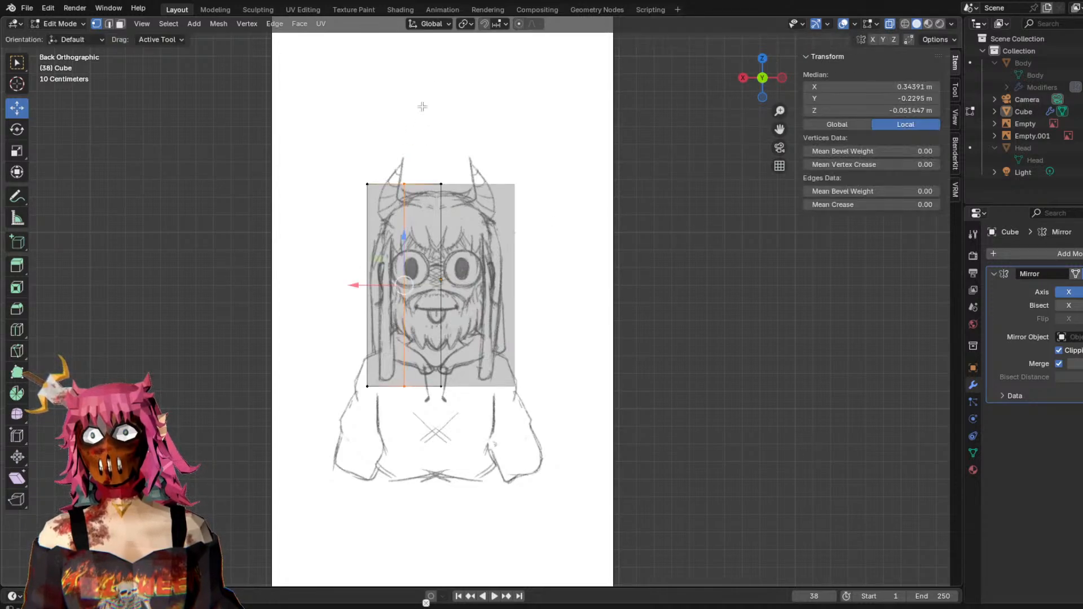
pyautogui.hotkey('alt', 'a')
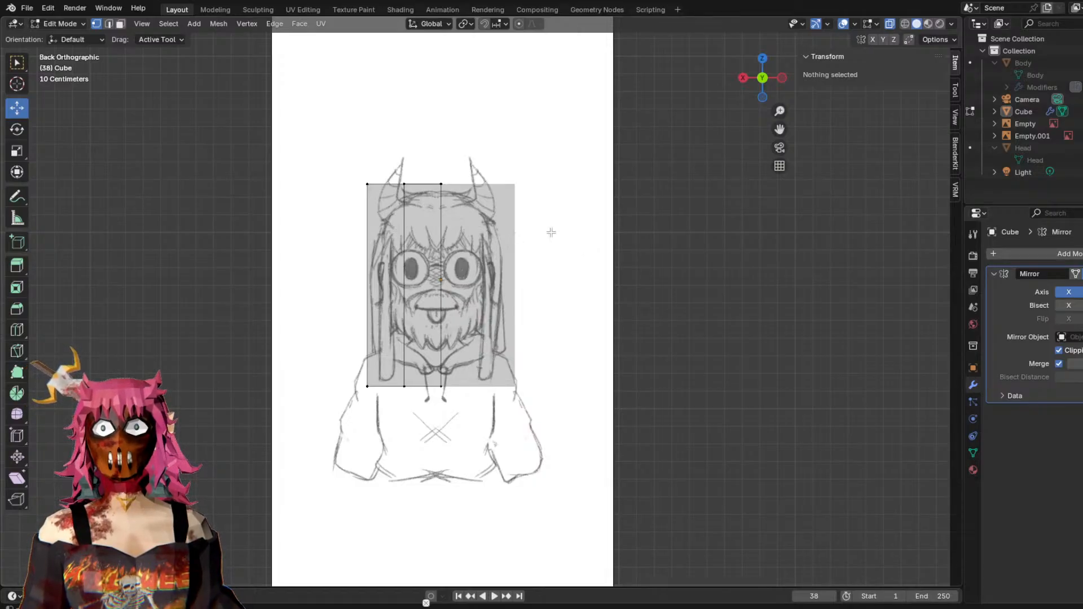
# Add a horizontal loop cut at the box's mid-height and a vertical one midway between the first cut and the outer edge.
pyautogui.keyDown('alt'); pyautogui.click(402, 235); pyautogui.keyUp('alt')
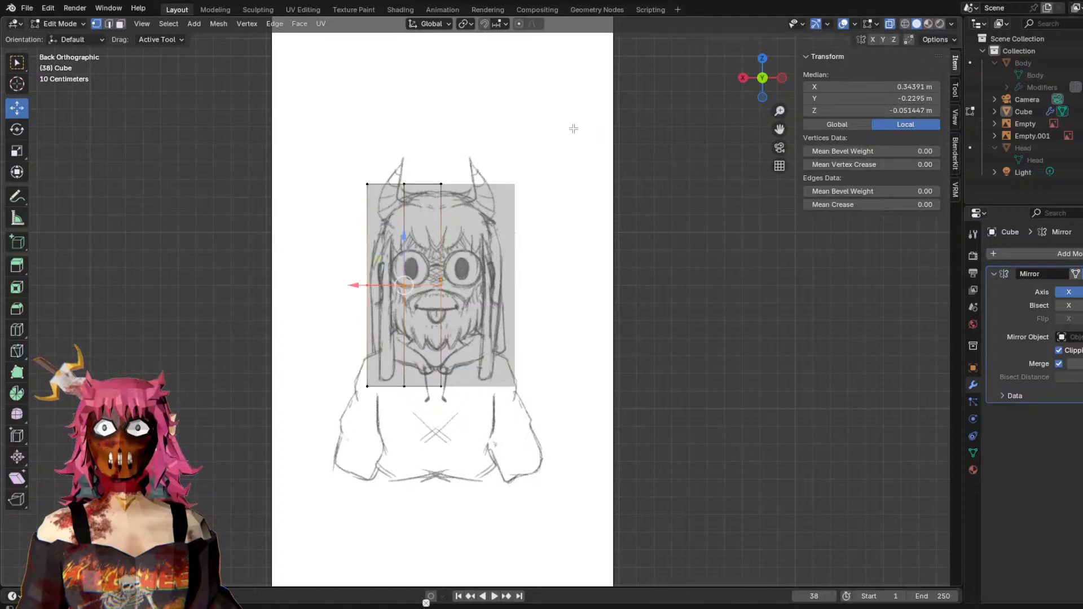
pyautogui.hotkey('ctrl', 'r')
pyautogui.click(388, 186)
pyautogui.rightClick(403, 187)
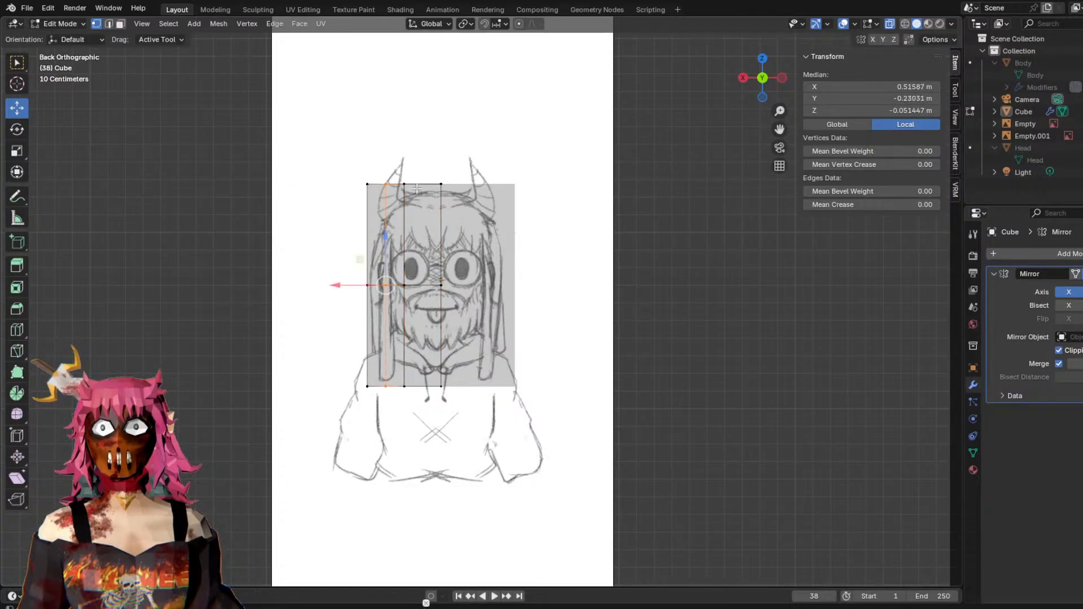
# Replace the last vertical loop cut with horizontal loop cuts midway through the box's upper and lower halves.
pyautogui.hotkey('ctrl', 'z')
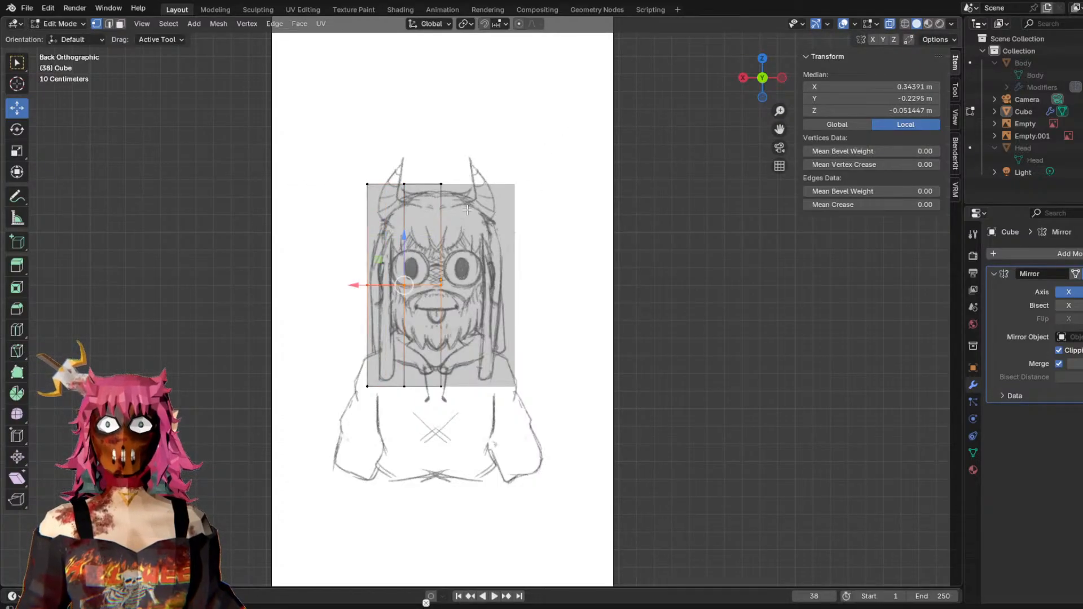
pyautogui.hotkey('ctrl', 'r')
pyautogui.click(407, 205)
pyautogui.rightClick(418, 200)
pyautogui.hotkey('ctrl', 'r')
pyautogui.click(423, 337)
pyautogui.rightClick(479, 283)
pyautogui.click(638, 256)
pyautogui.moveTo(638, 255); pyautogui.dragTo(618, 278, button='middle')
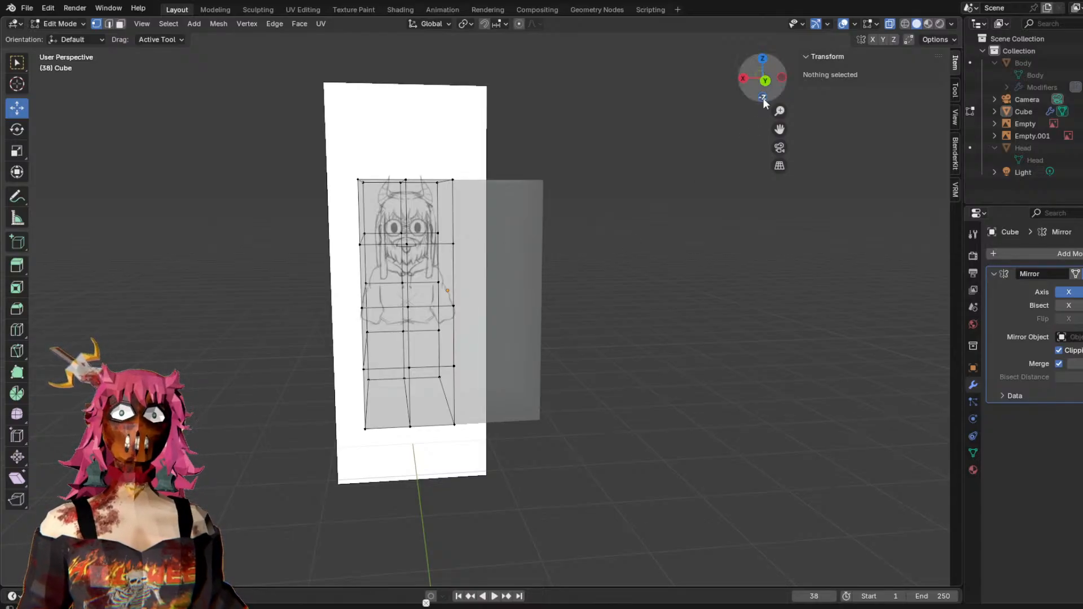
pyautogui.click(766, 83)
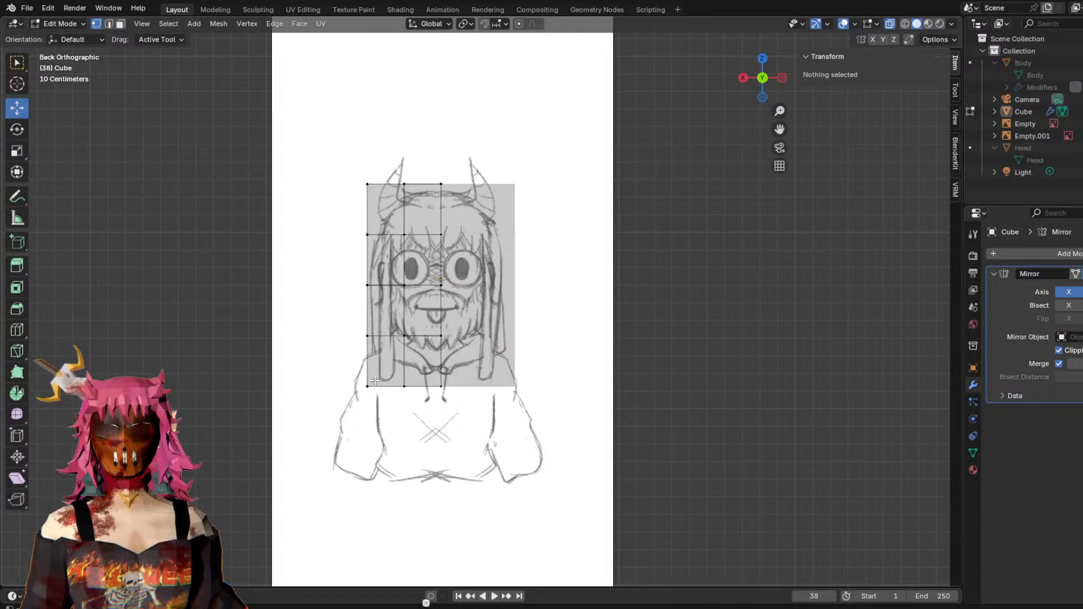
# Try to raise all vertices below the box's top edge along Z in the back view.
pyautogui.press('c')
pyautogui.moveTo(341, 375)
pyautogui.mouseDown()
pyautogui.moveTo(367, 372)
pyautogui.moveTo(398, 296)
pyautogui.moveTo(455, 239)
pyautogui.mouseUp()
pyautogui.press('Escape')
pyautogui.moveTo(404, 263); pyautogui.dragTo(409, 237)
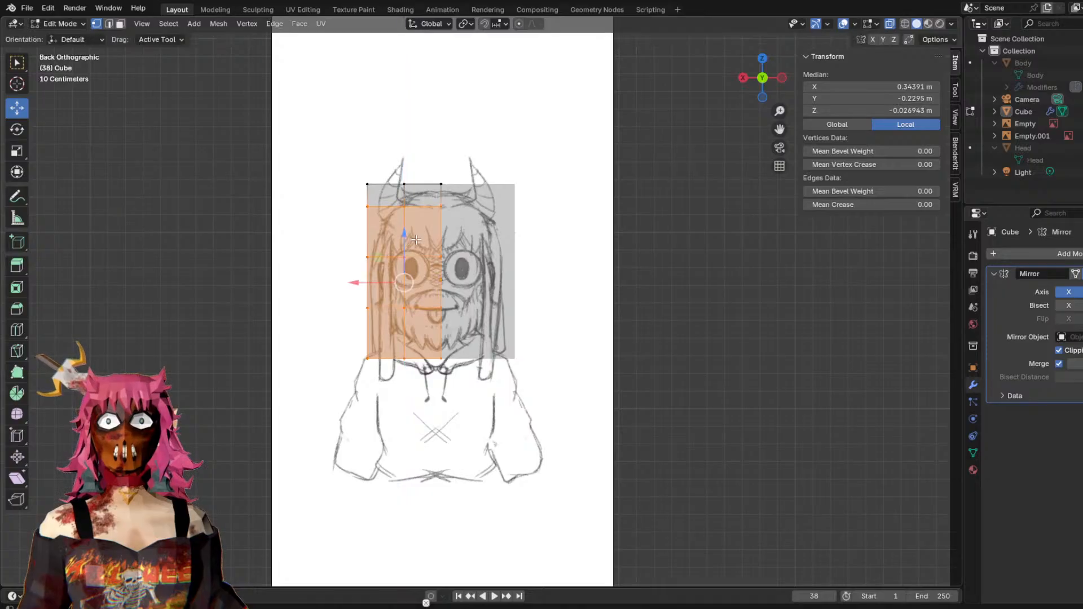
# Undo the upward move and all the horizontal loop cuts, back to the single centred vertical cut.
pyautogui.hotkey('ctrl', 'z')
pyautogui.hotkey('ctrl', 'z')
pyautogui.hotkey('ctrl', 'z')
pyautogui.hotkey('ctrl', 'z')
pyautogui.hotkey('ctrl', 'z')
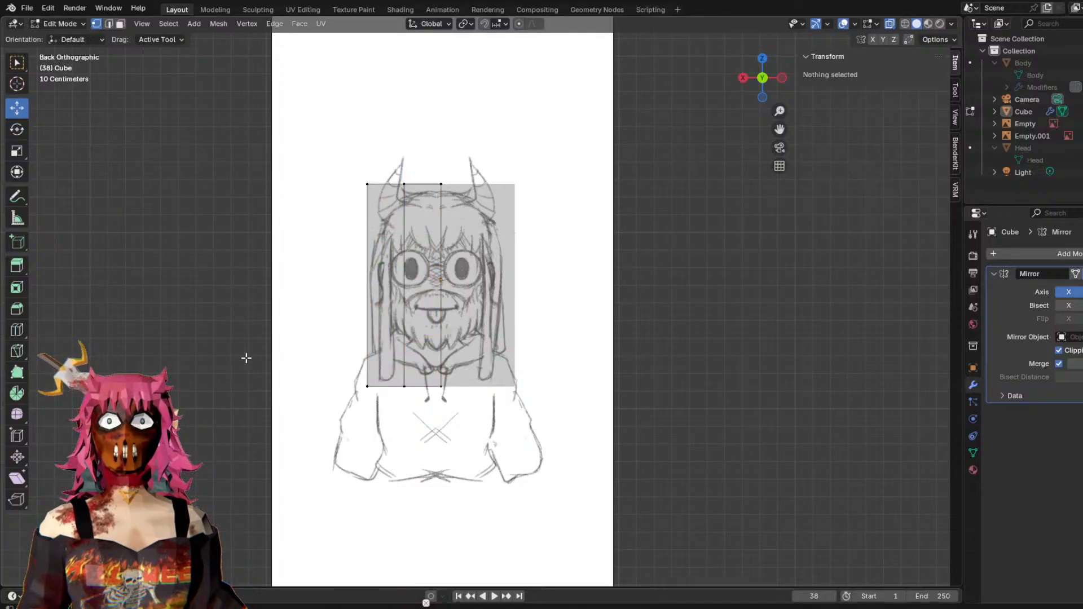
# Raise the box's bottom vertices about 0.87 m along Z to the drawn fringe, leaving a flat slab at the top of the head.
pyautogui.press('c')
pyautogui.moveTo(343, 389); pyautogui.dragTo(533, 398)
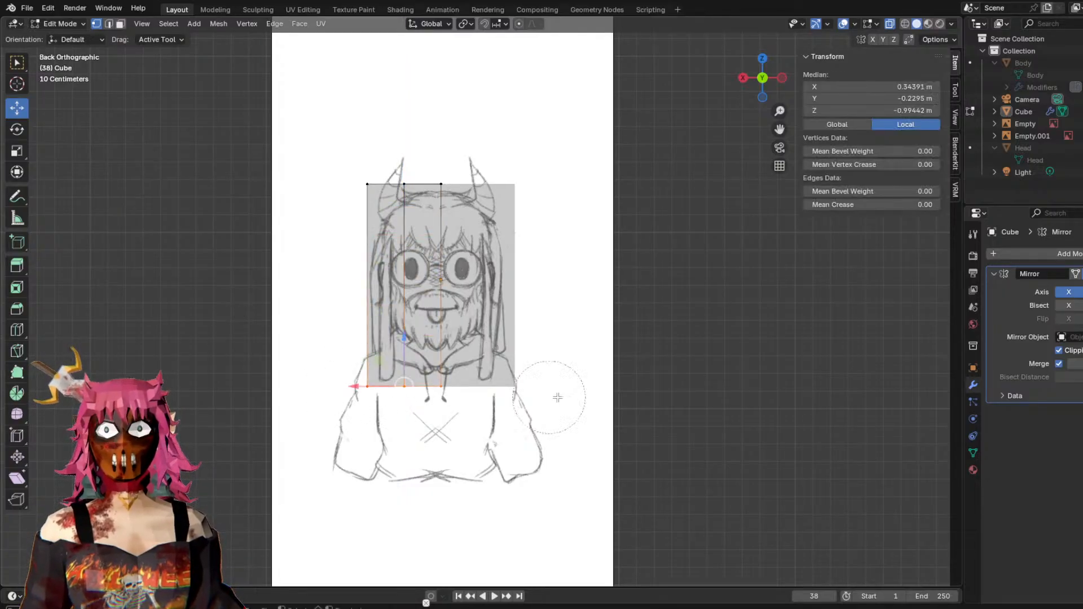
pyautogui.press('g')
pyautogui.press('z')
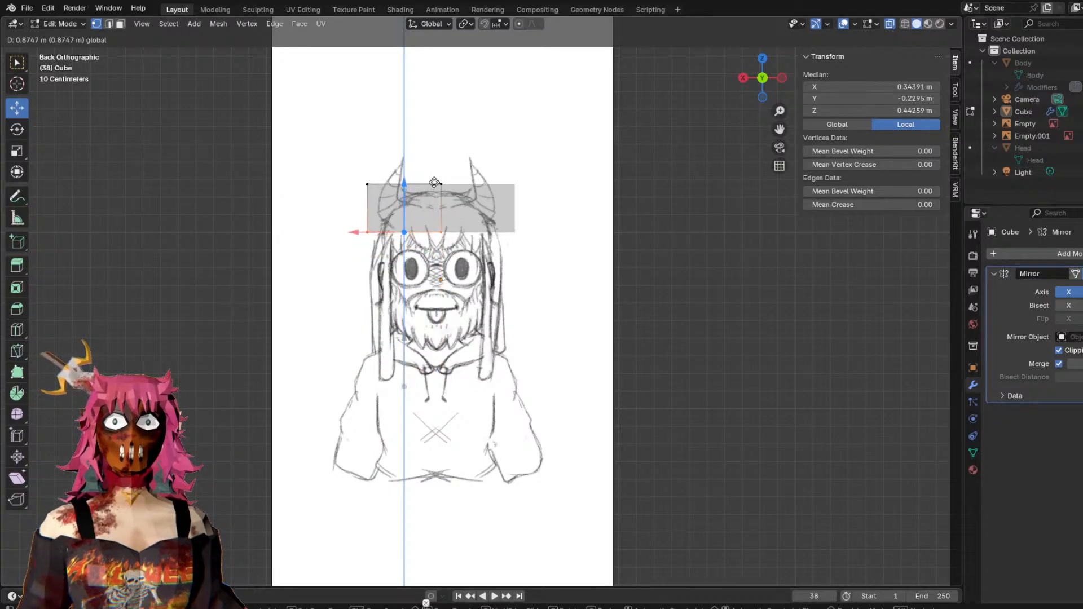
pyautogui.click(433, 183)
pyautogui.moveTo(571, 281); pyautogui.dragTo(663, 330, button='middle')
pyautogui.hotkey('alt', 'a')
pyautogui.hotkey('ctrl', 'r')
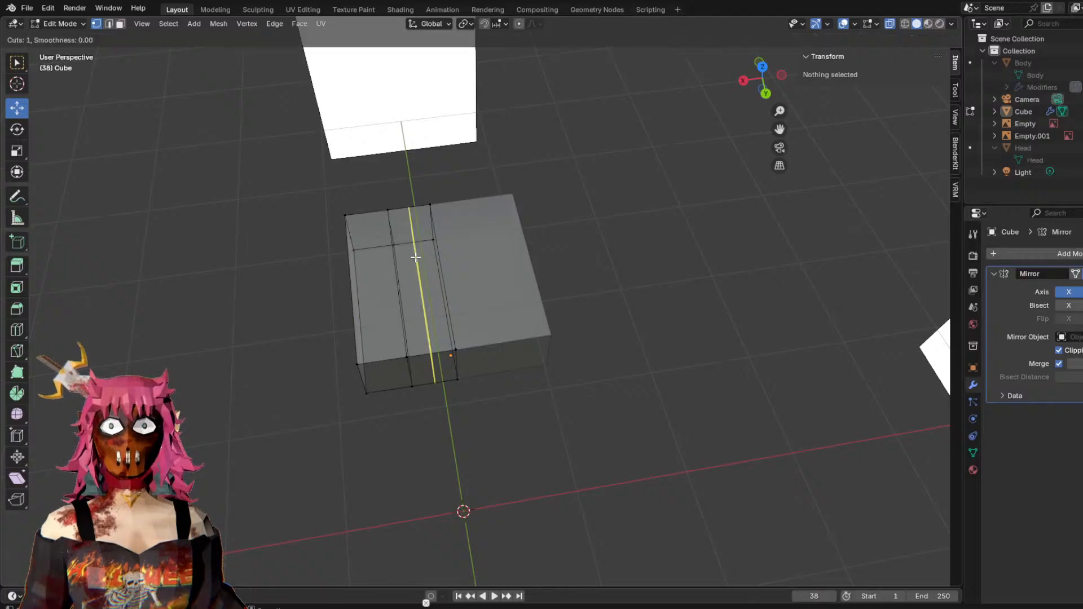
pyautogui.press('Escape')
# Show the finished Head object to compare it with the flattened box, and hide it again.
pyautogui.moveTo(580, 265); pyautogui.dragTo(753, 127, button='middle')
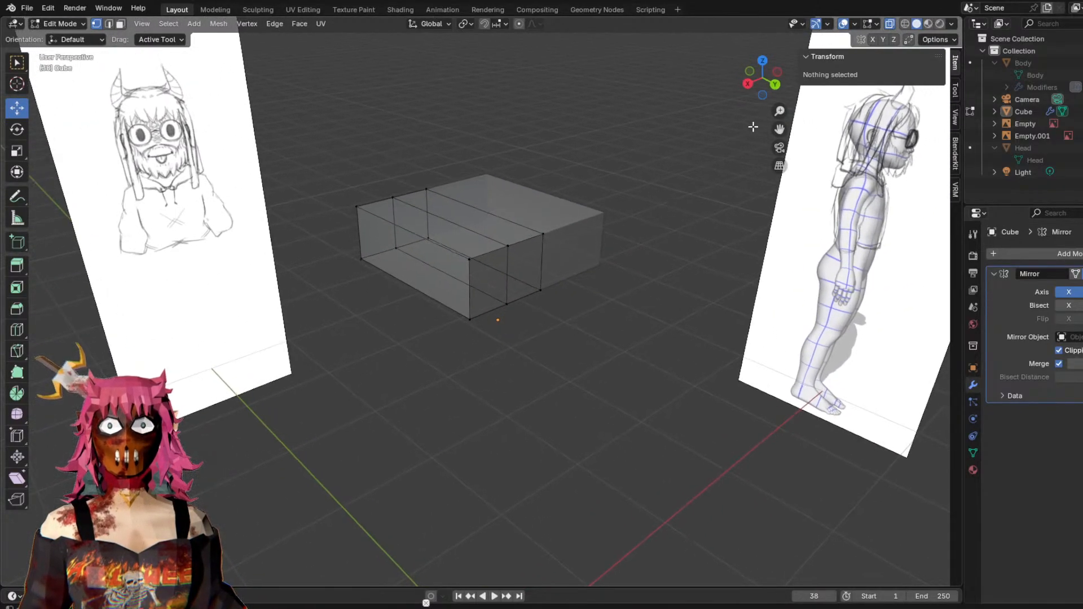
pyautogui.click(776, 86)
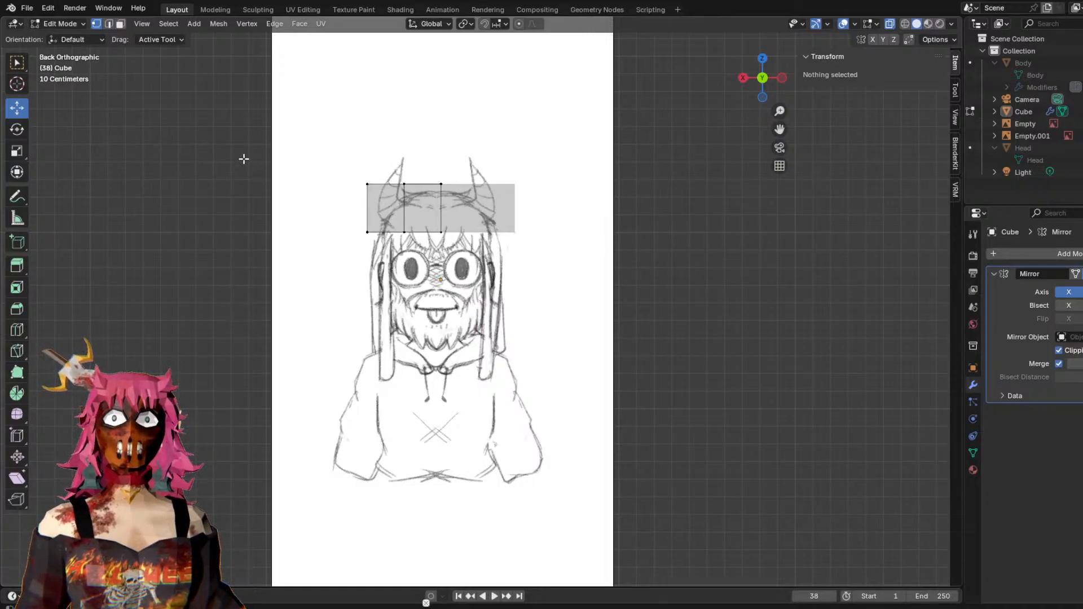
pyautogui.click(1082, 148)
pyautogui.click(1082, 148)
# Add three evenly spaced crosswise loop cuts that divide the slab's depth into four sections.
pyautogui.moveTo(529, 235); pyautogui.dragTo(530, 297, button='middle')
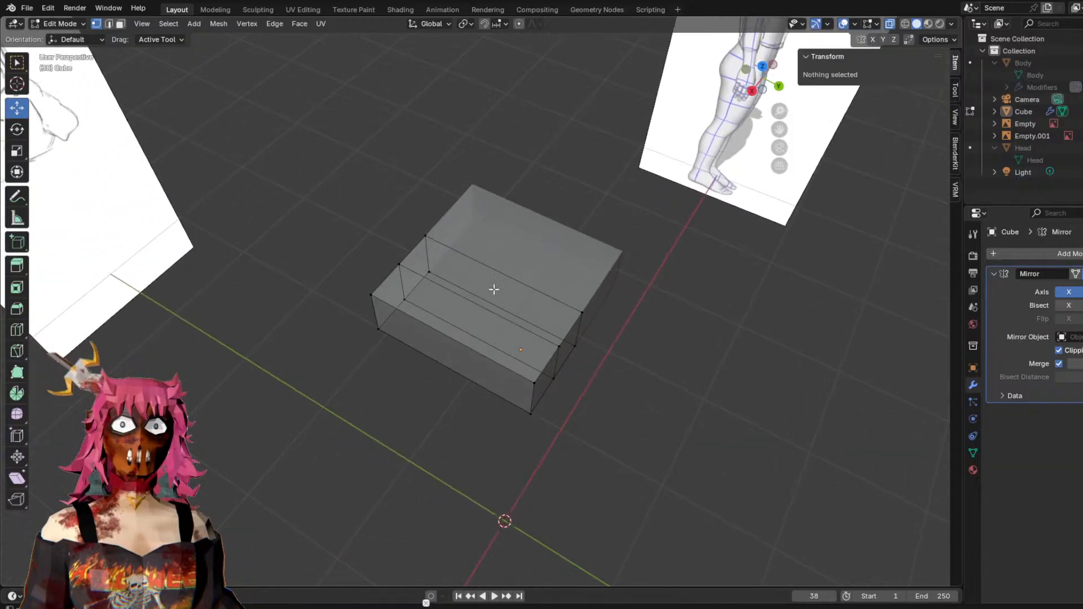
pyautogui.hotkey('ctrl', 'r')
pyautogui.click(494, 303)
pyautogui.rightClick(472, 294)
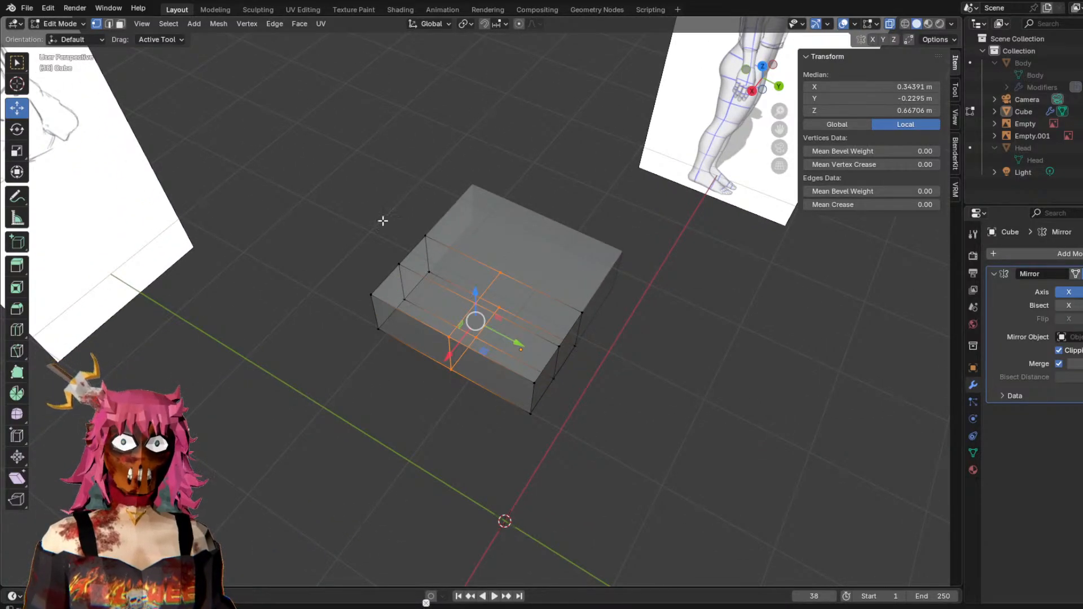
pyautogui.hotkey('ctrl', 'r')
pyautogui.click(446, 290)
pyautogui.rightClick(449, 285)
pyautogui.hotkey('ctrl', 'r')
pyautogui.click(527, 334)
pyautogui.rightClick(523, 337)
pyautogui.moveTo(606, 169); pyautogui.dragTo(574, 128, button='middle')
pyautogui.click(679, 232)
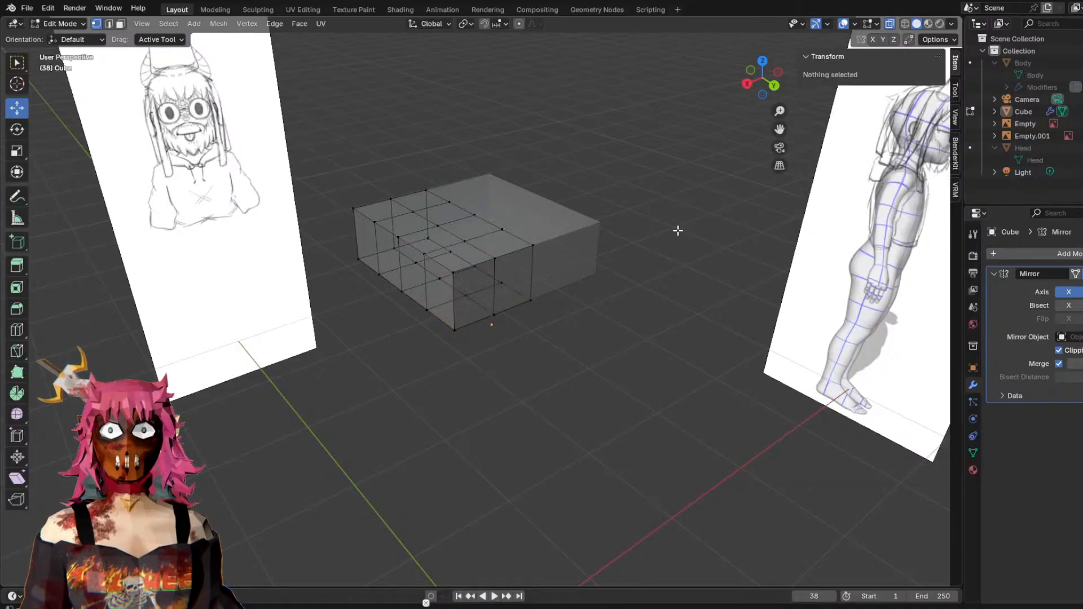
pyautogui.moveTo(656, 220); pyautogui.dragTo(639, 231, button='middle')
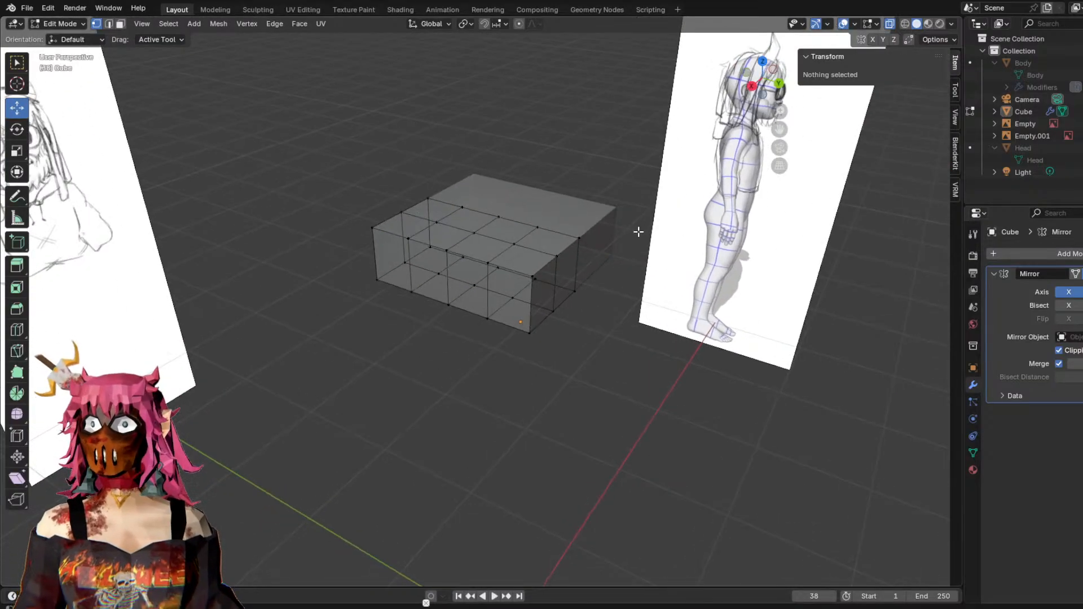
# Add two front-to-back loop cuts, one on each side of the existing centred cut, dividing the editable half into four strips.
pyautogui.hotkey('ctrl', 'r')
pyautogui.click(547, 266)
pyautogui.rightClick(547, 266)
pyautogui.hotkey('ctrl', 'r')
pyautogui.rightClick(559, 240)
pyautogui.moveTo(559, 240); pyautogui.dragTo(570, 258, button='middle')
pyautogui.hotkey('ctrl', 'r')
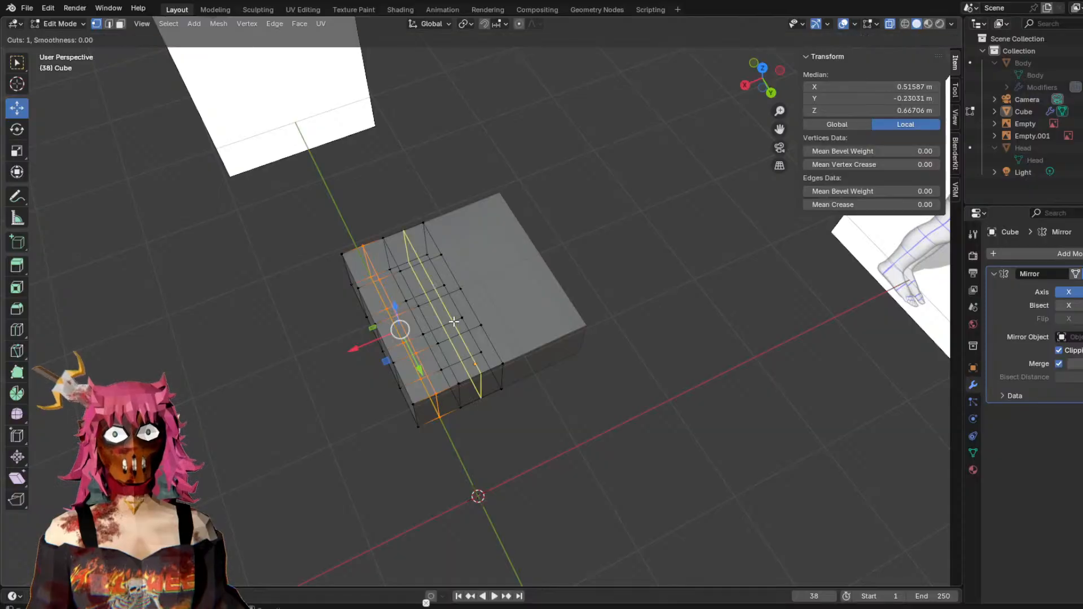
pyautogui.click(436, 282)
pyautogui.rightClick(436, 282)
# Add a centred crosswise loop cut in each of the four depth sections, giving eight sections front to back.
pyautogui.hotkey('ctrl', 'r')
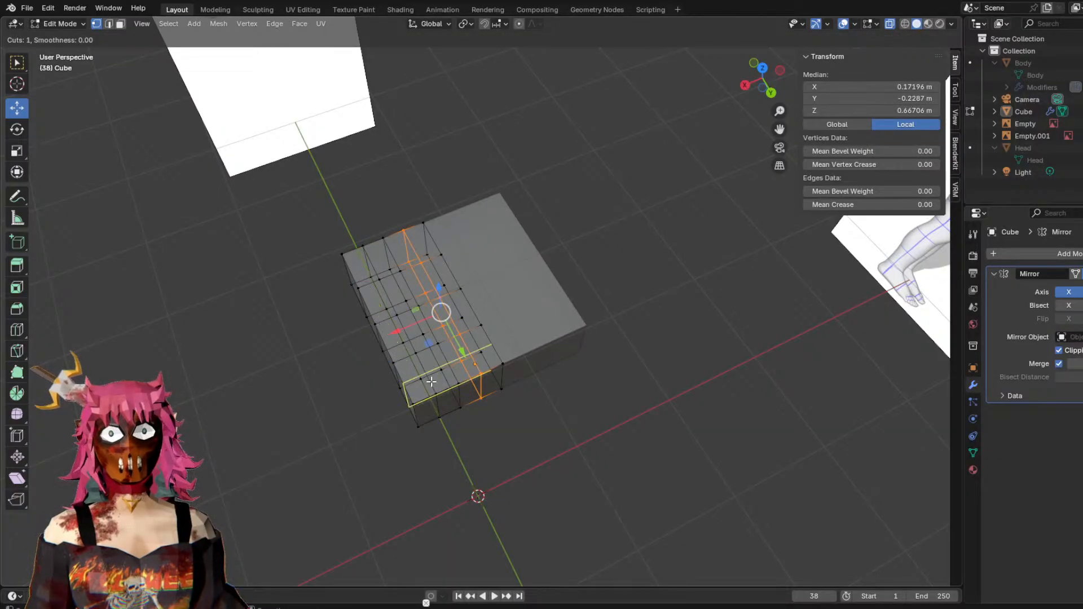
pyautogui.click(407, 325)
pyautogui.rightClick(407, 325)
pyautogui.hotkey('ctrl', 'r')
pyautogui.click(408, 326)
pyautogui.rightClick(407, 326)
pyautogui.hotkey('ctrl', 'r')
pyautogui.click(412, 286)
pyautogui.rightClick(412, 286)
pyautogui.hotkey('ctrl', 'r')
pyautogui.click(394, 240)
pyautogui.rightClick(394, 240)
# Add a horizontal loop cut around the slab at mid-height and return to the back view.
pyautogui.moveTo(395, 179); pyautogui.dragTo(733, 160, button='middle')
pyautogui.click(510, 360)
pyautogui.hotkey('ctrl', 'r')
pyautogui.click(555, 230)
pyautogui.rightClick(563, 197)
pyautogui.click(538, 89)
pyautogui.click(769, 84)
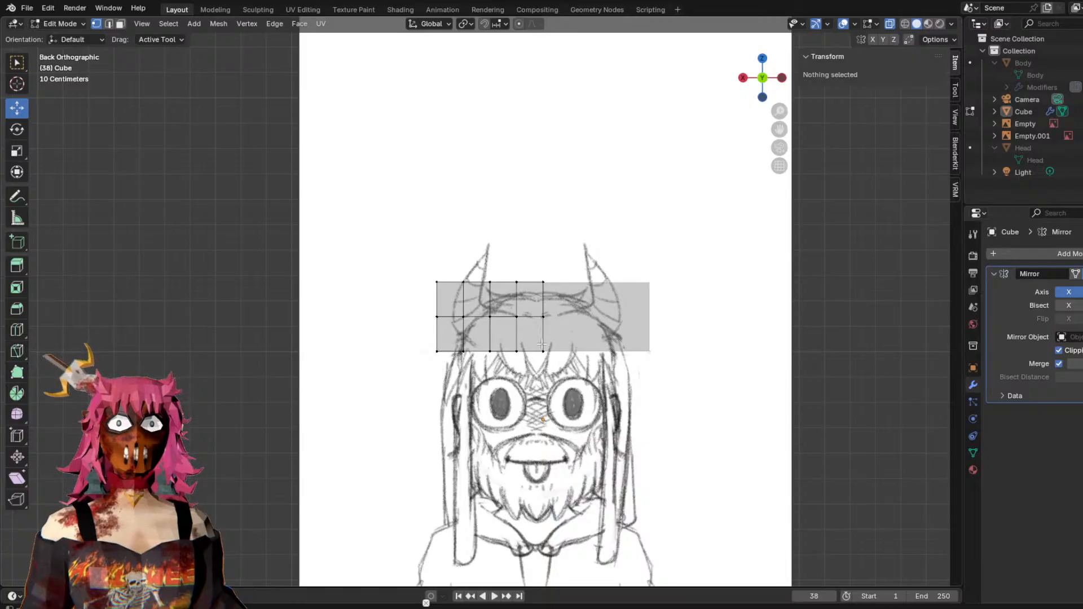
# Try to reshape the slab's outer top corner by moving its vertices down and inward, and undo those moves.
pyautogui.moveTo(540, 330); pyautogui.dragTo(598, 336, button='middle')
pyautogui.click(774, 78)
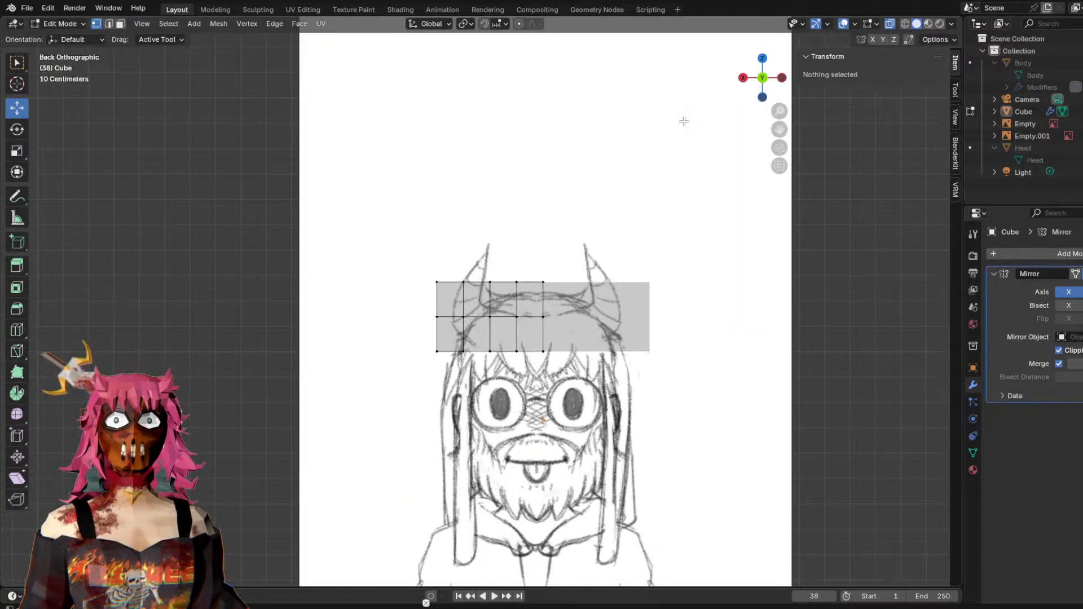
pyautogui.click(442, 301)
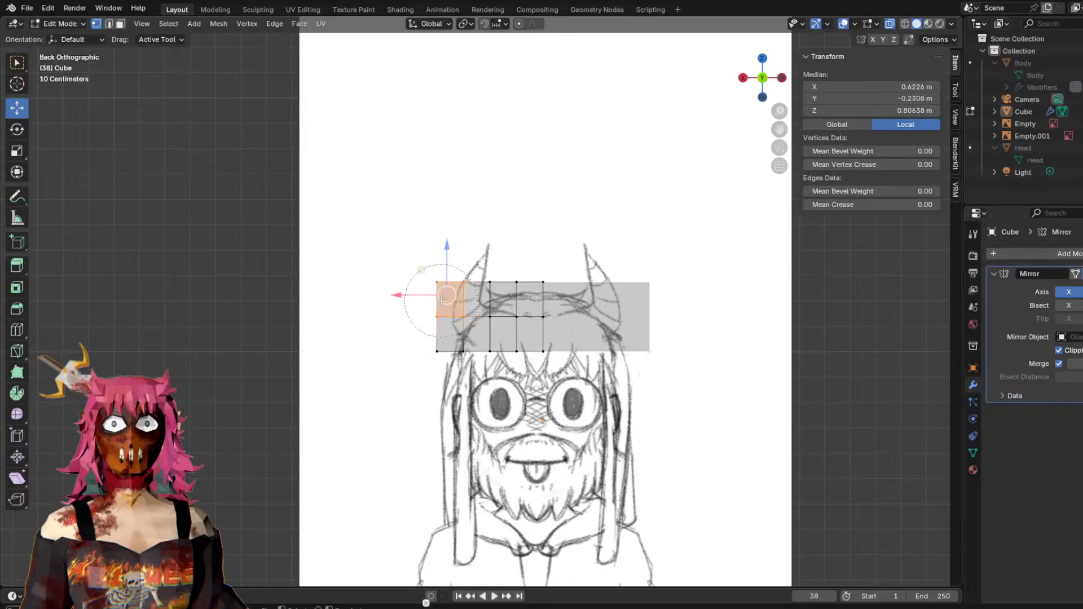
pyautogui.moveTo(444, 262); pyautogui.dragTo(444, 276)
pyautogui.moveTo(410, 308); pyautogui.dragTo(423, 308)
pyautogui.hotkey('ctrl', 'z')
pyautogui.hotkey('ctrl', 'z')
pyautogui.hotkey('ctrl', 'z')
# Try to circle-select the faces near the mirror centre line while X-ray is on.
pyautogui.moveTo(520, 208); pyautogui.dragTo(575, 131, button='middle')
pyautogui.press('c')
pyautogui.moveTo(461, 278)
pyautogui.mouseDown()
pyautogui.moveTo(435, 290)
pyautogui.moveTo(511, 287)
pyautogui.moveTo(543, 265)
pyautogui.mouseUp()
pyautogui.middleClick(398, 338)
pyautogui.rightClick(375, 326)
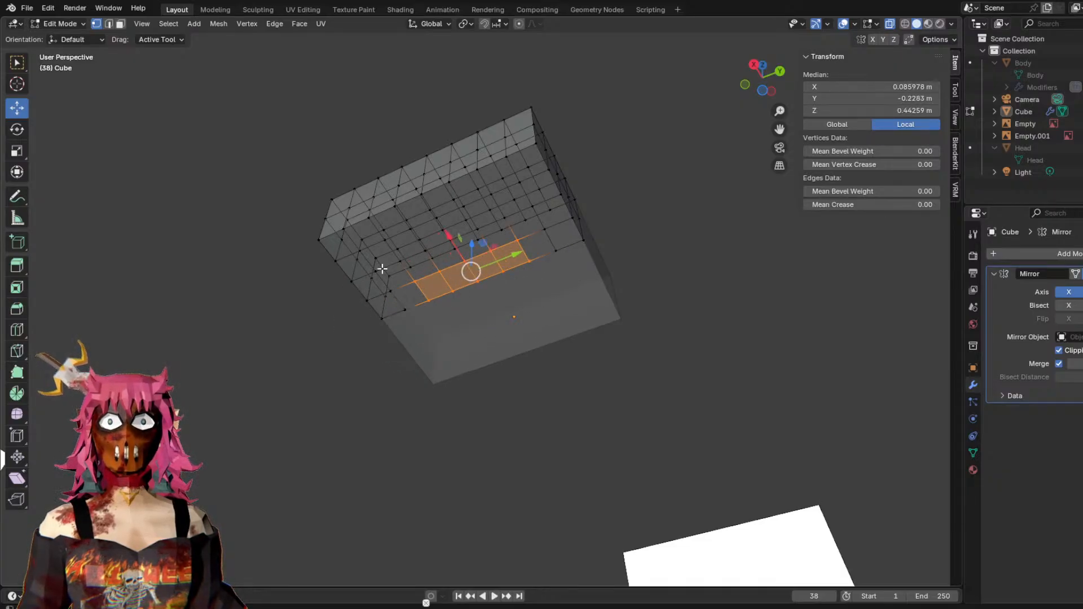
pyautogui.rightClick(468, 272)
pyautogui.click(404, 298)
pyautogui.moveTo(542, 256); pyautogui.dragTo(482, 301, button='middle')
pyautogui.press('c')
pyautogui.moveTo(440, 292); pyautogui.dragTo(527, 282)
pyautogui.press('Escape')
pyautogui.rightClick(483, 284)
pyautogui.click(464, 294)
# Circle-select a block of inner faces on top of the slab, leaving out the outer rim.
pyautogui.moveTo(464, 295); pyautogui.dragTo(419, 373, button='middle')
pyautogui.moveTo(480, 313); pyautogui.dragTo(442, 358, button='middle')
pyautogui.click(486, 346)
pyautogui.moveTo(485, 346)
pyautogui.mouseDown()
pyautogui.moveTo(437, 308)
pyautogui.moveTo(463, 295)
pyautogui.mouseUp()
pyautogui.press('Escape')
pyautogui.moveTo(506, 264); pyautogui.dragTo(544, 274, button='middle')
pyautogui.press('c')
pyautogui.middleClick(415, 326)
pyautogui.press('Escape')
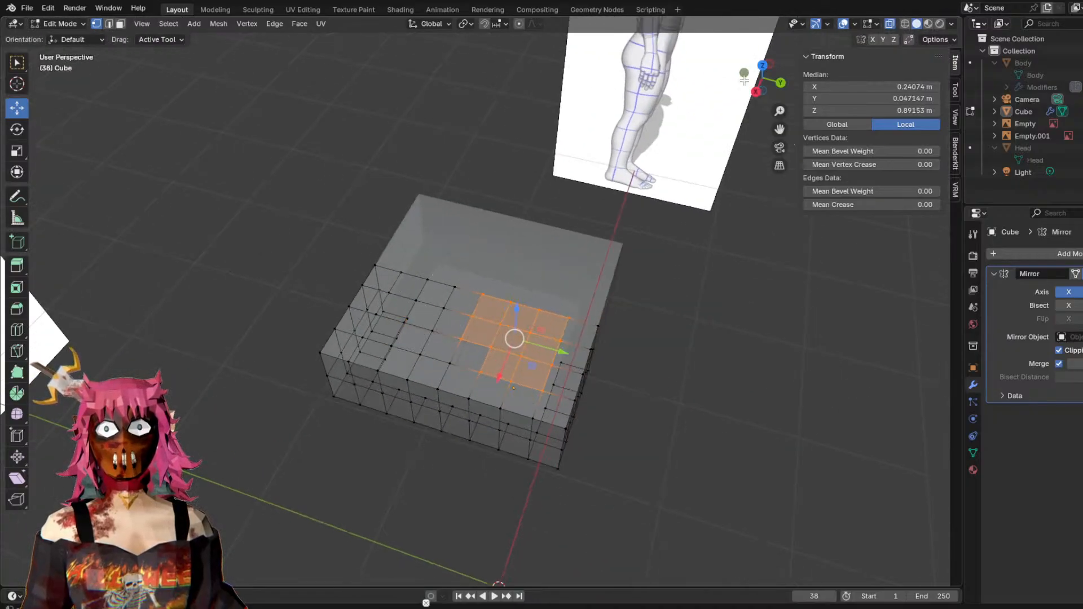
# Turn off X-ray, extend the selection over the remaining inner top faces and raise them slightly along Z.
pyautogui.click(905, 25)
pyautogui.click(915, 26)
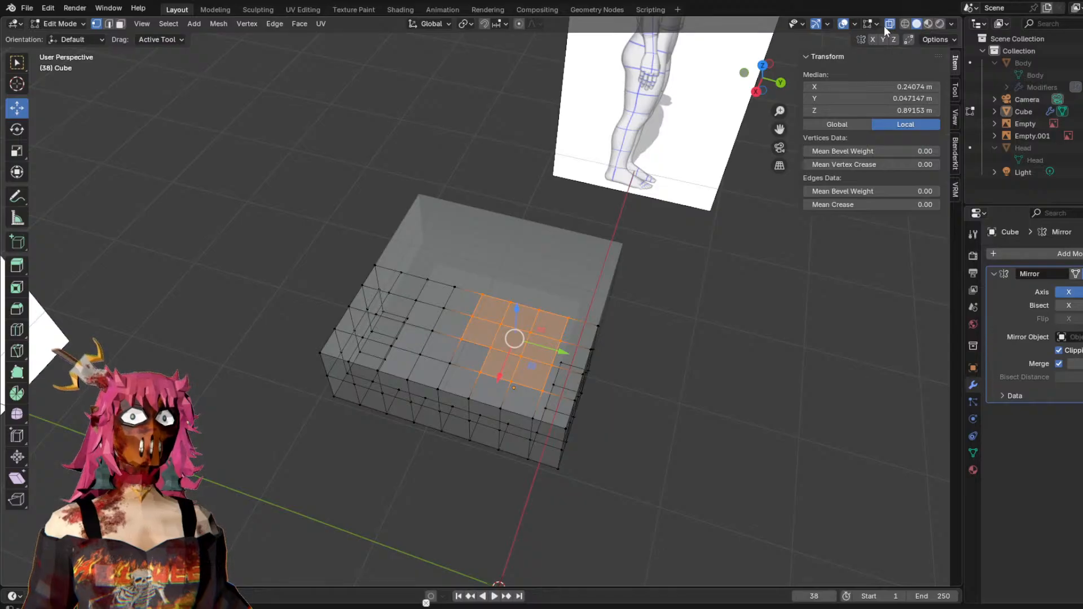
pyautogui.click(888, 26)
pyautogui.press('c')
pyautogui.moveTo(458, 356)
pyautogui.mouseDown()
pyautogui.moveTo(393, 333)
pyautogui.moveTo(402, 300)
pyautogui.moveTo(379, 332)
pyautogui.moveTo(446, 308)
pyautogui.mouseUp()
pyautogui.rightClick(494, 228)
pyautogui.moveTo(479, 305); pyautogui.dragTo(482, 170, button='middle')
pyautogui.moveTo(408, 203); pyautogui.dragTo(408, 189)
pyautogui.moveTo(439, 170); pyautogui.dragTo(484, 215, button='middle')
pyautogui.moveTo(552, 154); pyautogui.dragTo(557, 148, button='middle')
pyautogui.click(557, 147)
# Select a smaller inner group of the raised top faces and lift it slightly to form a second tier.
pyautogui.press('c')
pyautogui.click(495, 266)
pyautogui.moveTo(495, 266); pyautogui.dragTo(438, 256)
pyautogui.moveTo(409, 309)
pyautogui.mouseDown(button='middle')
pyautogui.moveTo(343, 249)
pyautogui.moveTo(397, 215)
pyautogui.mouseUp(button='middle')
pyautogui.rightClick(399, 215)
pyautogui.moveTo(457, 215); pyautogui.dragTo(458, 206)
pyautogui.moveTo(459, 206); pyautogui.dragTo(489, 261, button='middle')
pyautogui.rightClick(532, 154)
pyautogui.moveTo(530, 153); pyautogui.dragTo(531, 153)
pyautogui.click(548, 154)
# Raise the innermost top faces beside the centre line slightly to finish the stepped dome of the skull.
pyautogui.press('c')
pyautogui.moveTo(437, 263); pyautogui.dragTo(460, 274)
pyautogui.moveTo(447, 233); pyautogui.dragTo(447, 221)
pyautogui.moveTo(448, 222)
pyautogui.mouseDown(button='middle')
pyautogui.moveTo(454, 111)
pyautogui.moveTo(435, 73)
pyautogui.moveTo(448, 88)
pyautogui.moveTo(510, 100)
pyautogui.moveTo(469, 94)
pyautogui.moveTo(488, 130)
pyautogui.moveTo(489, 175)
pyautogui.mouseUp(button='middle')
pyautogui.click(489, 175)
pyautogui.moveTo(613, 231)
pyautogui.mouseDown(button='middle')
pyautogui.moveTo(573, 167)
pyautogui.moveTo(496, 136)
pyautogui.moveTo(493, 167)
pyautogui.moveTo(609, 196)
pyautogui.mouseUp(button='middle')
pyautogui.press('c')
pyautogui.moveTo(265, 273)
pyautogui.mouseDown()
pyautogui.moveTo(293, 380)
pyautogui.moveTo(303, 338)
pyautogui.moveTo(578, 388)
pyautogui.moveTo(530, 430)
pyautogui.mouseUp()
pyautogui.press('Escape')
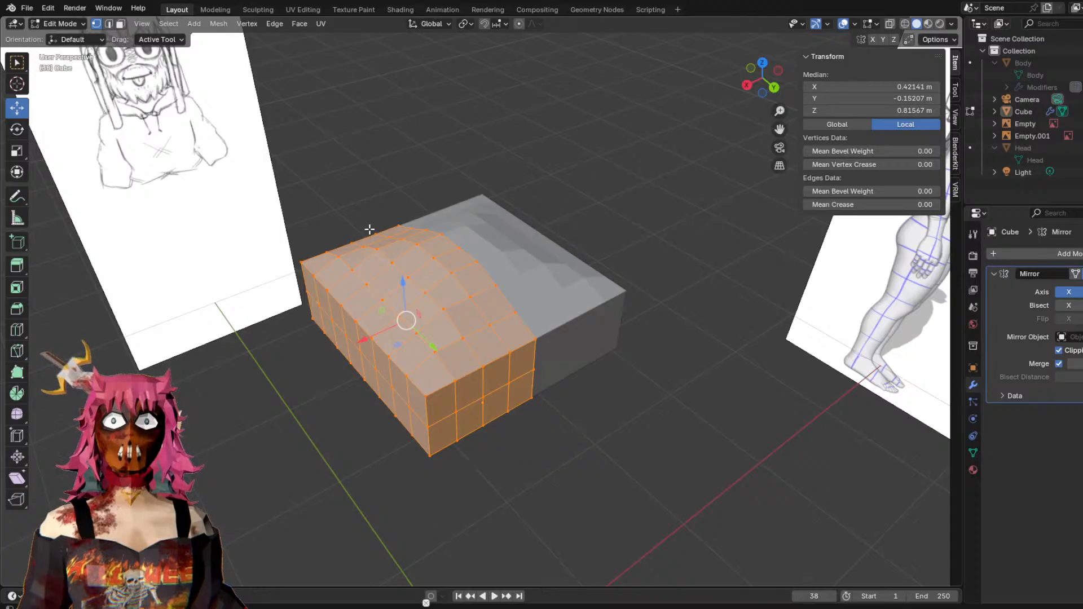
pyautogui.hotkey('ctrl', 'v')
pyautogui.click(343, 177)
pyautogui.moveTo(344, 177)
pyautogui.mouseDown(button='middle')
pyautogui.moveTo(553, 170)
pyautogui.moveTo(504, 128)
pyautogui.moveTo(464, 116)
pyautogui.moveTo(421, 141)
pyautogui.moveTo(525, 175)
pyautogui.moveTo(544, 173)
pyautogui.moveTo(540, 138)
pyautogui.moveTo(534, 161)
pyautogui.mouseUp(button='middle')
pyautogui.hotkey('alt', 'a')
# Try extruding an upper-row face outward from the slab's outer side as the start of a hair strand.
pyautogui.press('c')
pyautogui.moveTo(527, 207)
pyautogui.mouseDown(button='middle')
pyautogui.moveTo(502, 212)
pyautogui.moveTo(484, 169)
pyautogui.moveTo(453, 162)
pyautogui.moveTo(454, 128)
pyautogui.moveTo(510, 130)
pyautogui.moveTo(433, 162)
pyautogui.moveTo(570, 201)
pyautogui.moveTo(535, 232)
pyautogui.moveTo(551, 169)
pyautogui.moveTo(620, 155)
pyautogui.moveTo(439, 276)
pyautogui.moveTo(449, 269)
pyautogui.mouseUp(button='middle')
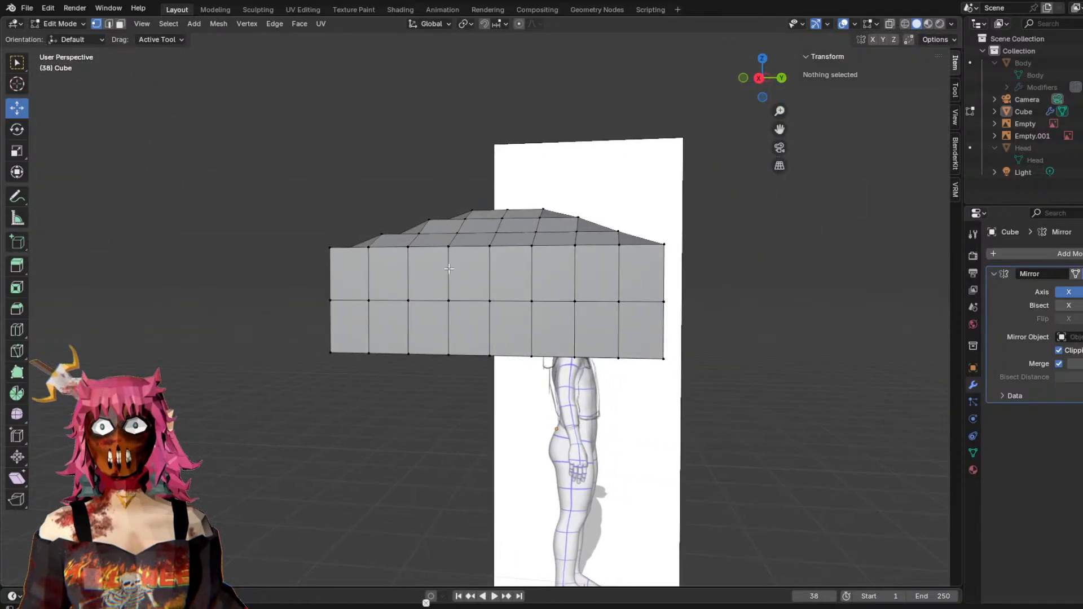
pyautogui.click(388, 300)
pyautogui.moveTo(388, 281)
pyautogui.mouseDown()
pyautogui.moveTo(381, 260)
pyautogui.moveTo(392, 255)
pyautogui.mouseUp()
pyautogui.press('Escape')
pyautogui.moveTo(398, 254)
pyautogui.mouseDown(button='middle')
pyautogui.moveTo(330, 279)
pyautogui.moveTo(414, 256)
pyautogui.mouseUp(button='middle')
pyautogui.press('e')
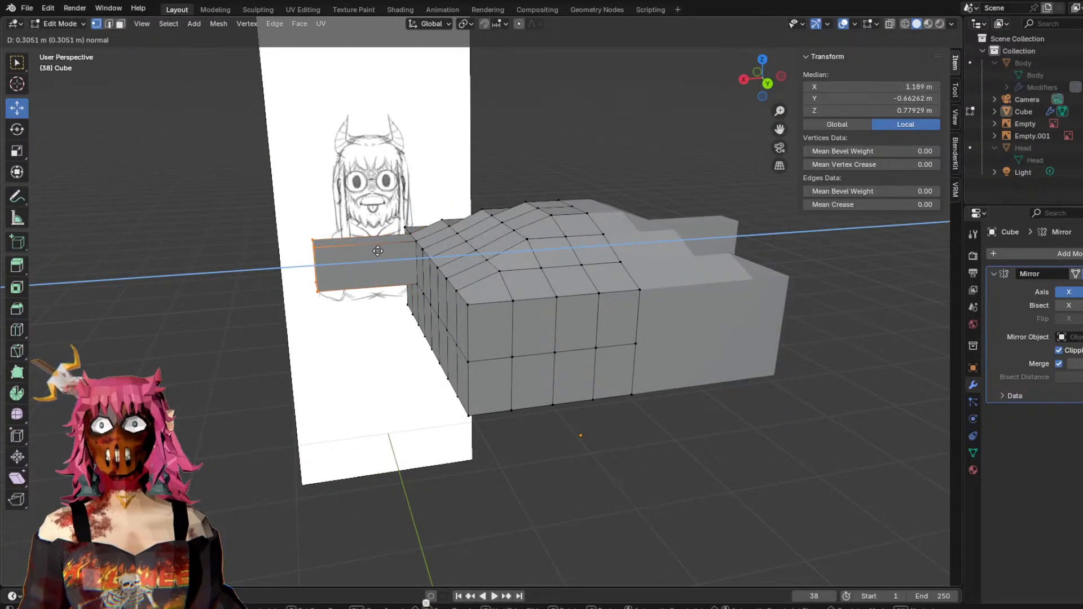
pyautogui.click(342, 255)
# Pull the end of the extruded strand down and back toward the head so that it hangs beside it.
pyautogui.moveTo(341, 256); pyautogui.dragTo(484, 248, button='middle')
pyautogui.moveTo(310, 231); pyautogui.dragTo(319, 420)
pyautogui.moveTo(320, 420); pyautogui.dragTo(243, 421, button='middle')
pyautogui.moveTo(227, 404); pyautogui.dragTo(302, 413)
pyautogui.click(299, 420)
pyautogui.moveTo(407, 341)
pyautogui.mouseDown(button='middle')
pyautogui.moveTo(350, 369)
pyautogui.moveTo(586, 382)
pyautogui.moveTo(392, 354)
pyautogui.mouseUp(button='middle')
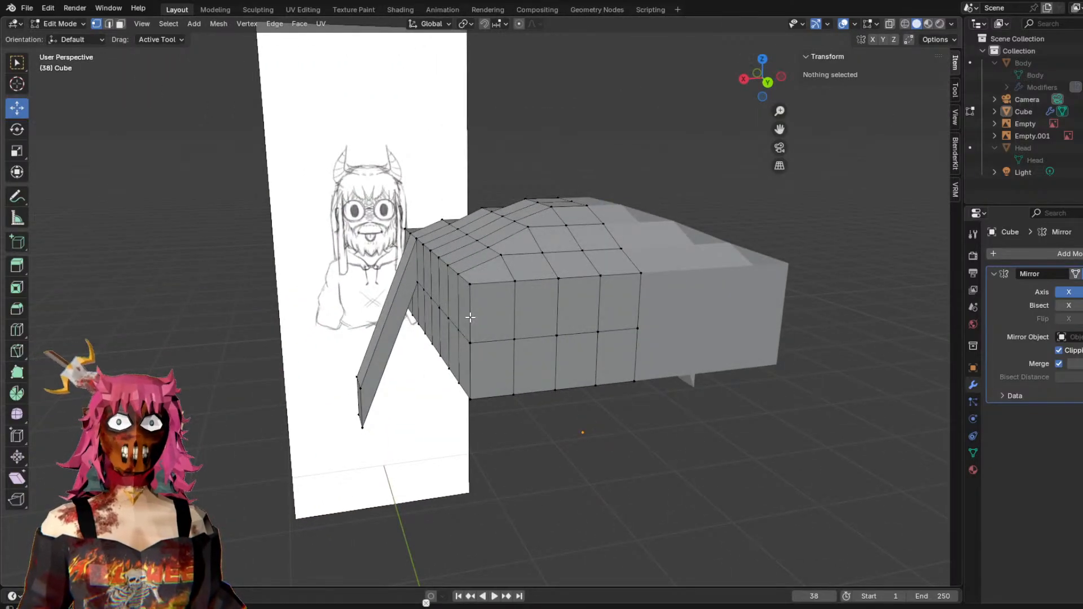
# Undo the strand's extrusion and its repositioning.
pyautogui.hotkey('ctrl', 'z')
pyautogui.hotkey('ctrl', 'z')
pyautogui.hotkey('ctrl', 'z')
pyautogui.hotkey('ctrl', 'z')
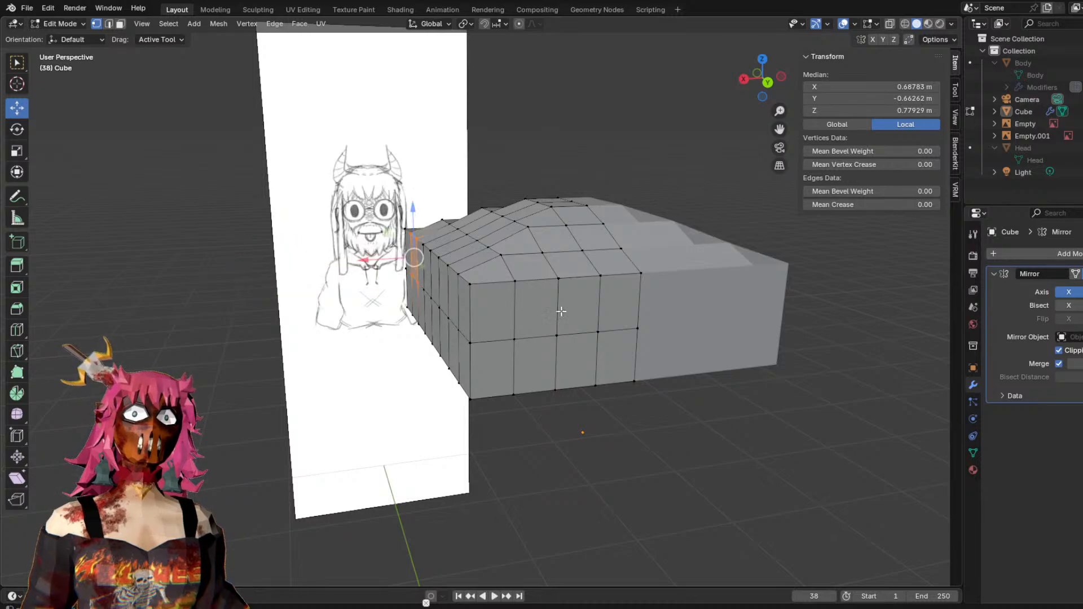
pyautogui.scroll(-4, 629, 435)
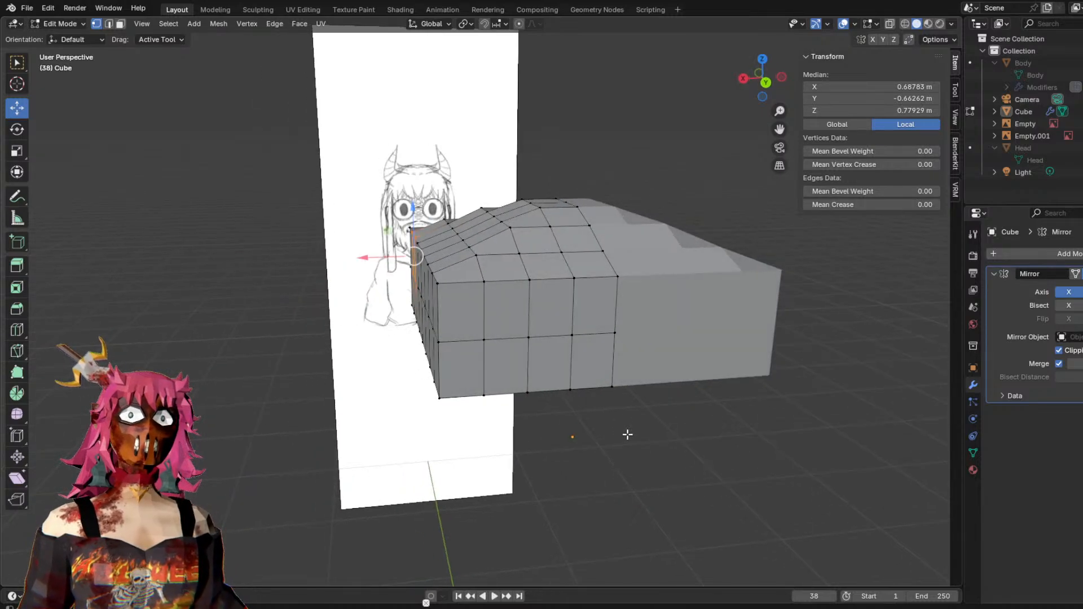
# Circle-select the raised top vertices of the slab's dome and smooth them with Smooth Vertices.
pyautogui.moveTo(661, 427); pyautogui.dragTo(698, 405, button='middle')
pyautogui.click(694, 343)
pyautogui.press('c')
pyautogui.moveTo(468, 277)
pyautogui.mouseDown()
pyautogui.moveTo(508, 254)
pyautogui.moveTo(547, 263)
pyautogui.moveTo(558, 336)
pyautogui.moveTo(587, 322)
pyautogui.moveTo(529, 330)
pyautogui.mouseUp()
pyautogui.rightClick(490, 279)
pyautogui.rightClick(517, 273)
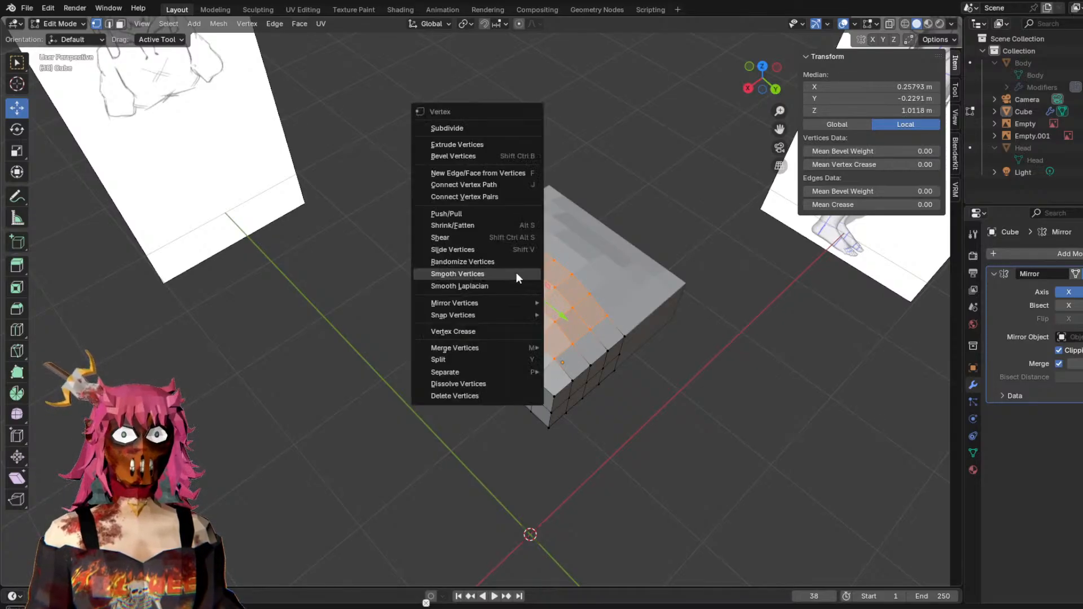
pyautogui.click(479, 274)
pyautogui.moveTo(609, 281); pyautogui.dragTo(542, 219, button='middle')
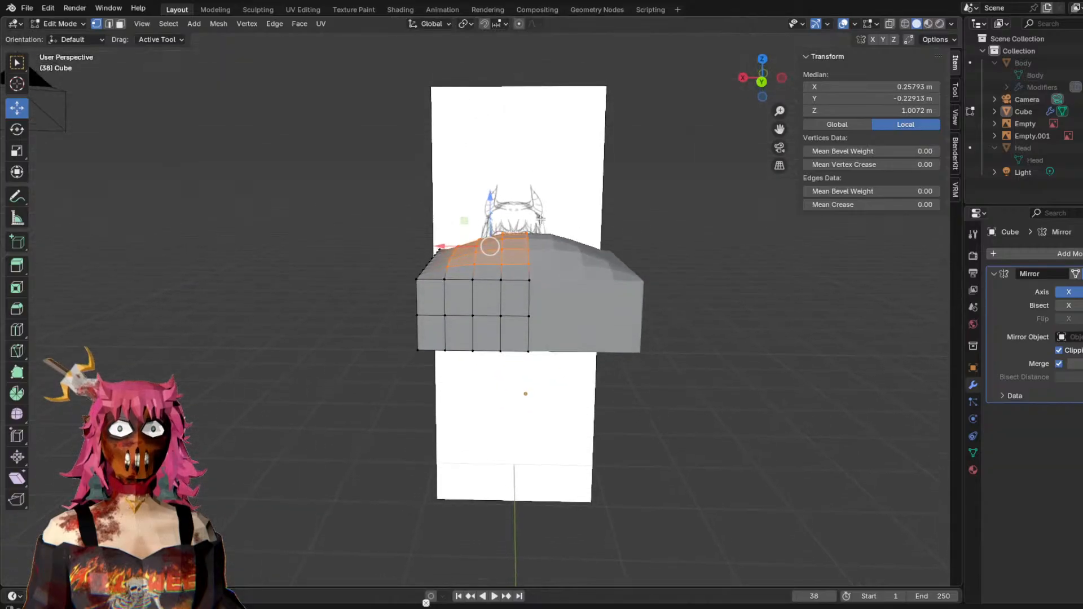
pyautogui.click(657, 209)
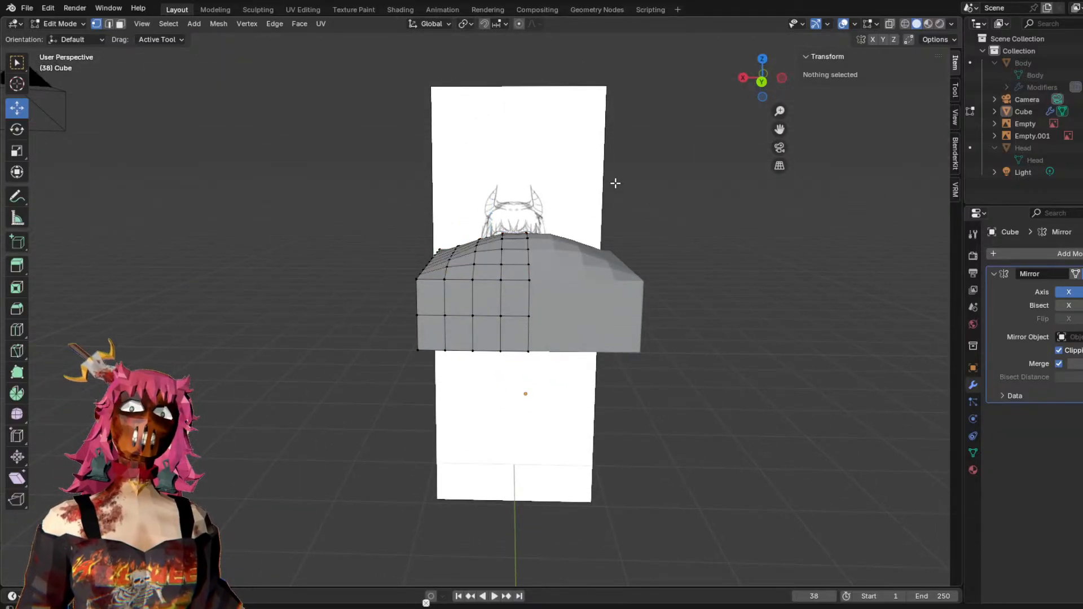
# Unhide the Head and Body objects so the finished character shows together with the domed slab.
pyautogui.moveTo(668, 361); pyautogui.dragTo(710, 378, button='middle')
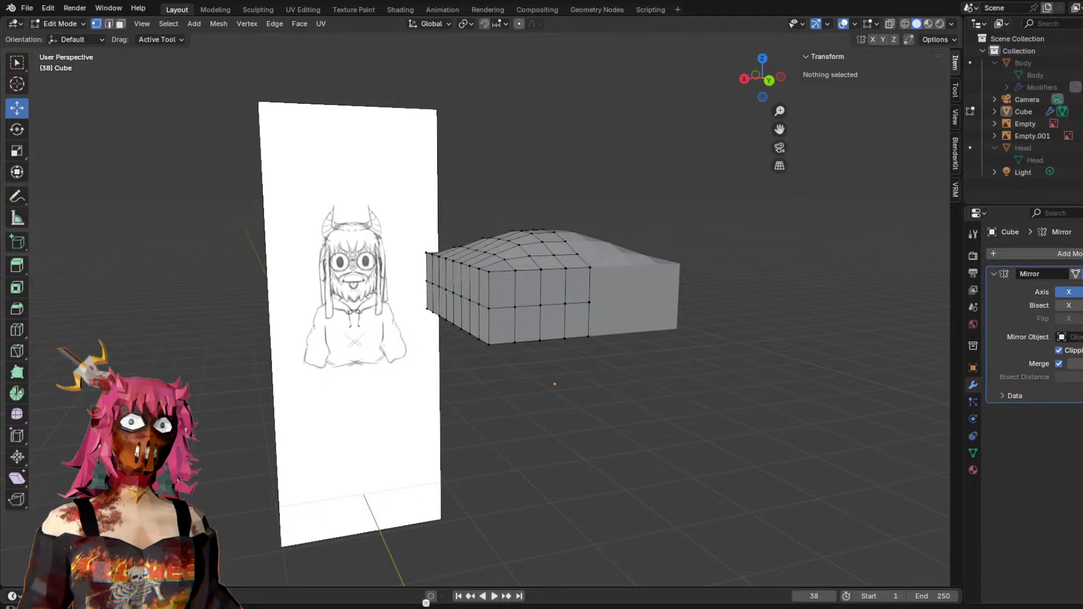
pyautogui.moveTo(586, 287); pyautogui.dragTo(666, 294, button='middle')
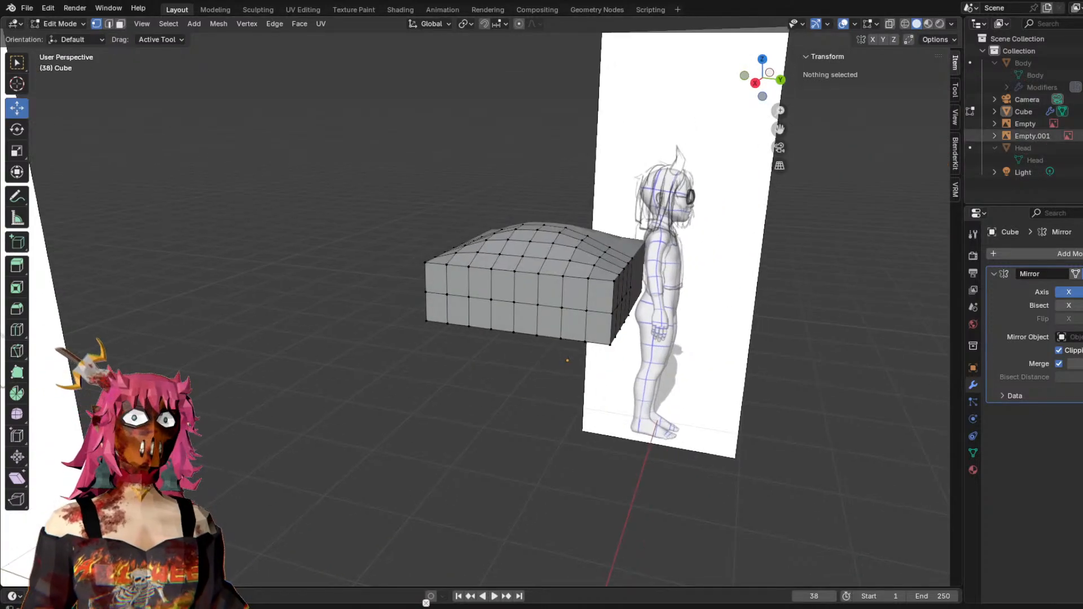
pyautogui.click(1081, 147)
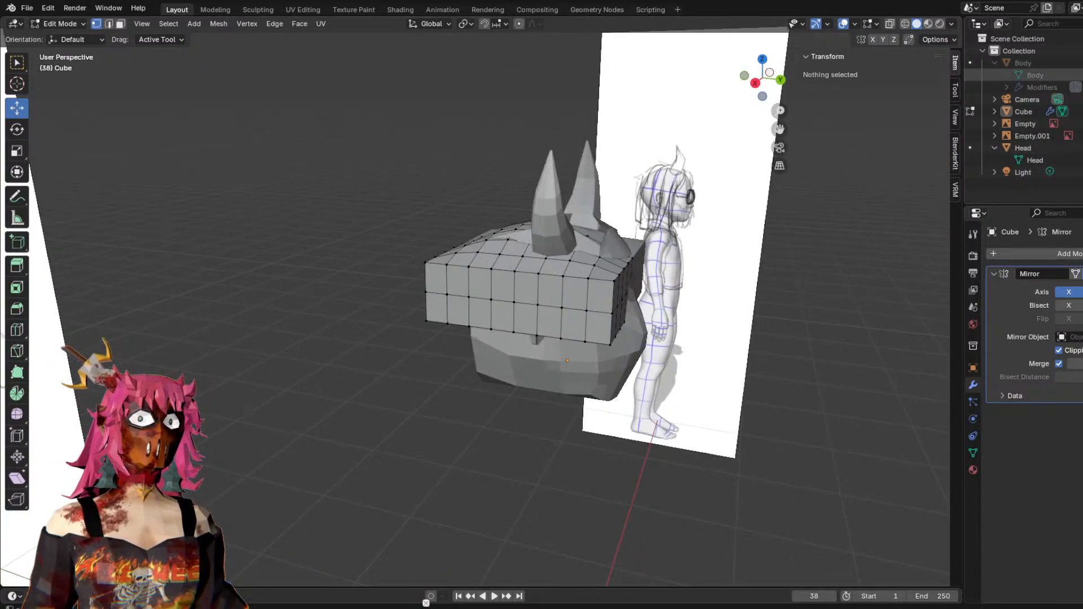
pyautogui.click(1082, 63)
pyautogui.moveTo(824, 210); pyautogui.dragTo(677, 262, button='middle')
# Switch to Object Mode and raise the domed cube to about Z 2.94 m so it sits on the head like a cap.
pyautogui.click(59, 24)
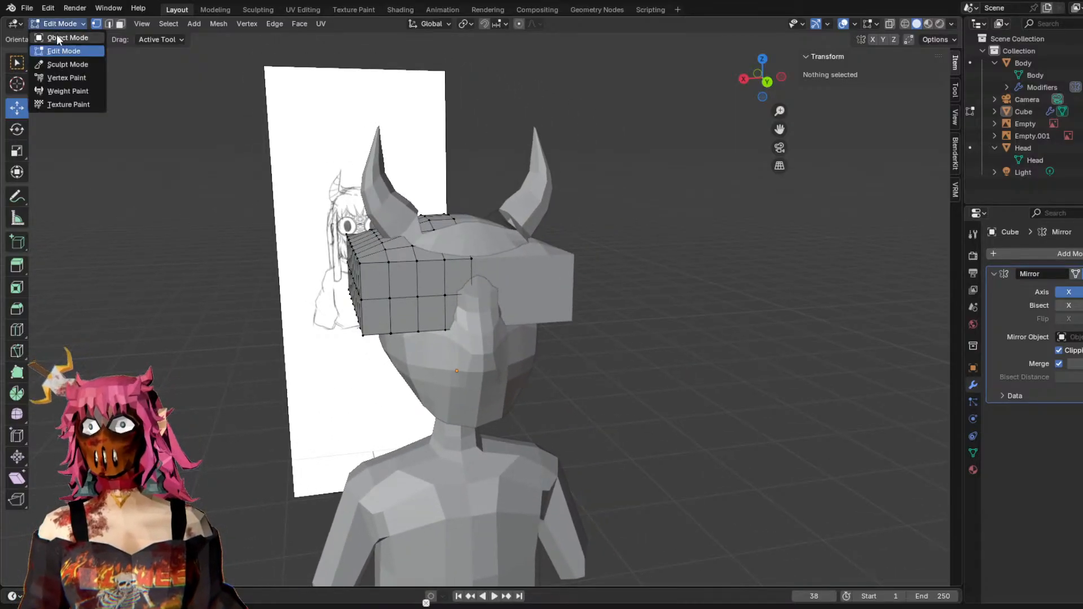
pyautogui.click(57, 35)
pyautogui.click(561, 262)
pyautogui.moveTo(455, 332); pyautogui.dragTo(521, 283)
# Examine from the front and both sides how the domed cube fits around the head and horns.
pyautogui.moveTo(521, 282); pyautogui.dragTo(213, 258, button='middle')
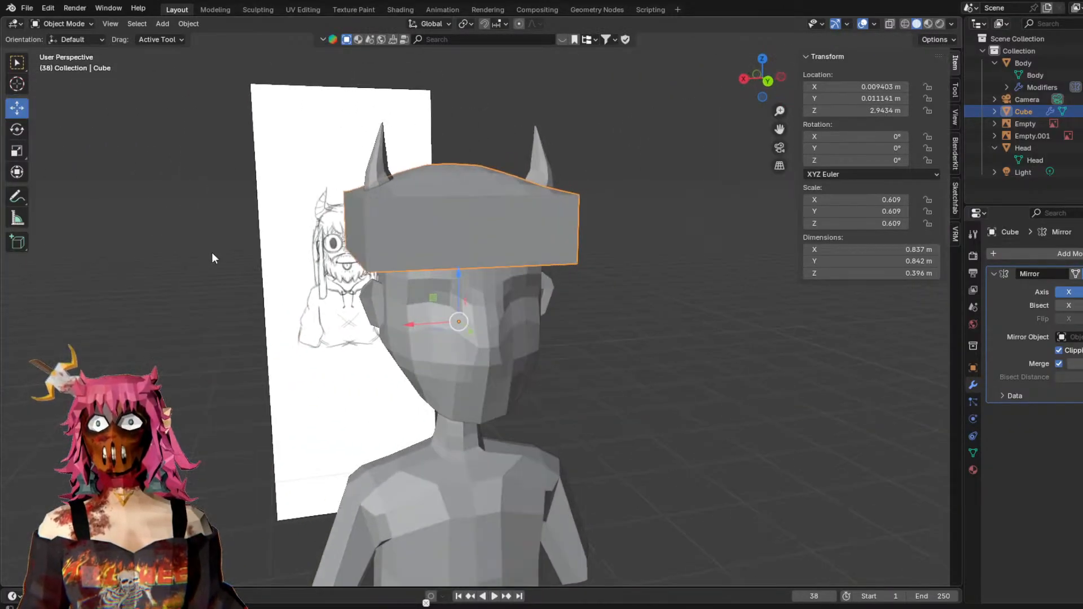
pyautogui.moveTo(254, 294); pyautogui.dragTo(438, 242, button='middle')
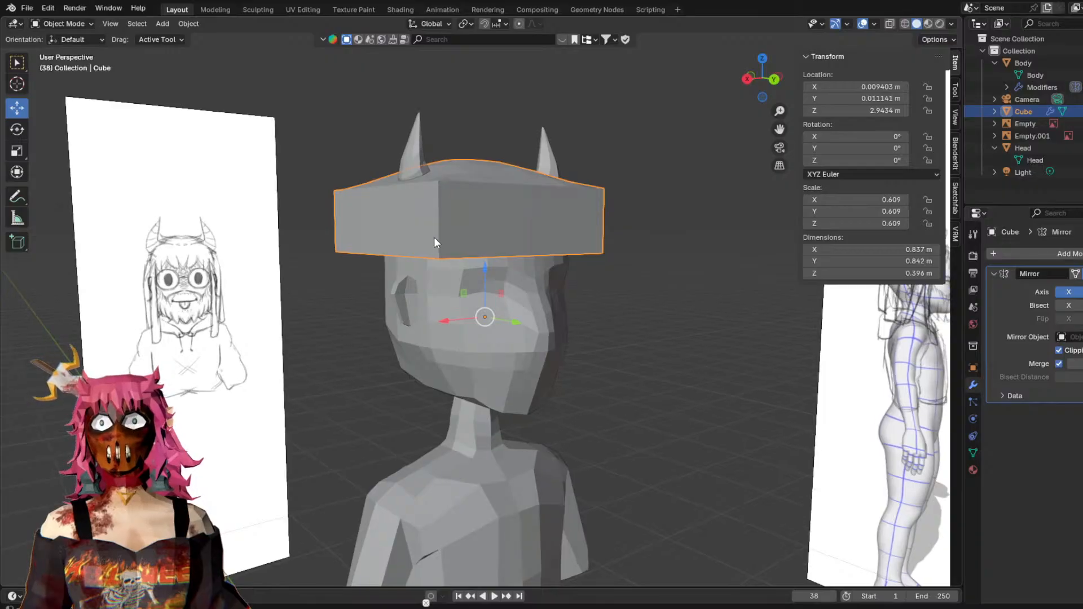
pyautogui.rightClick(454, 445)
pyautogui.press('Escape')
pyautogui.moveTo(411, 308); pyautogui.dragTo(351, 173, button='middle')
pyautogui.moveTo(503, 211); pyautogui.dragTo(619, 260, button='middle')
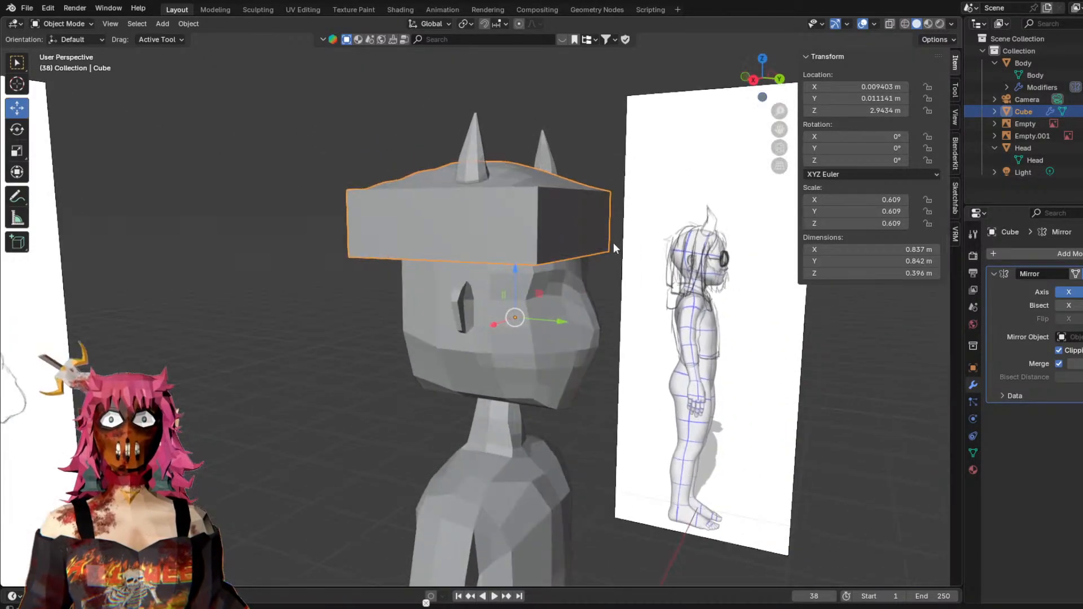
pyautogui.moveTo(545, 224); pyautogui.dragTo(582, 283, button='middle')
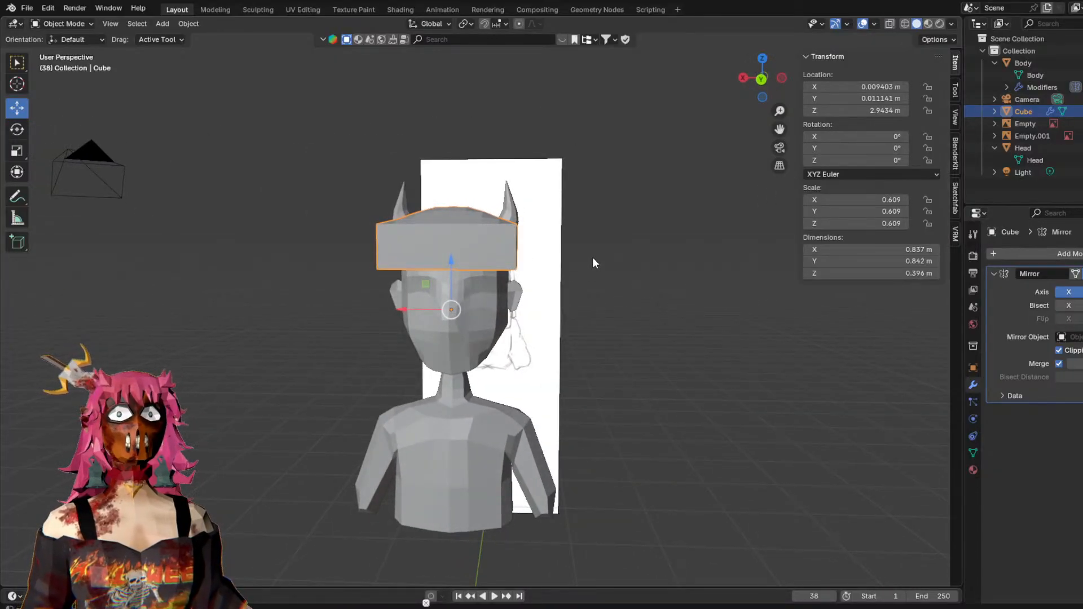